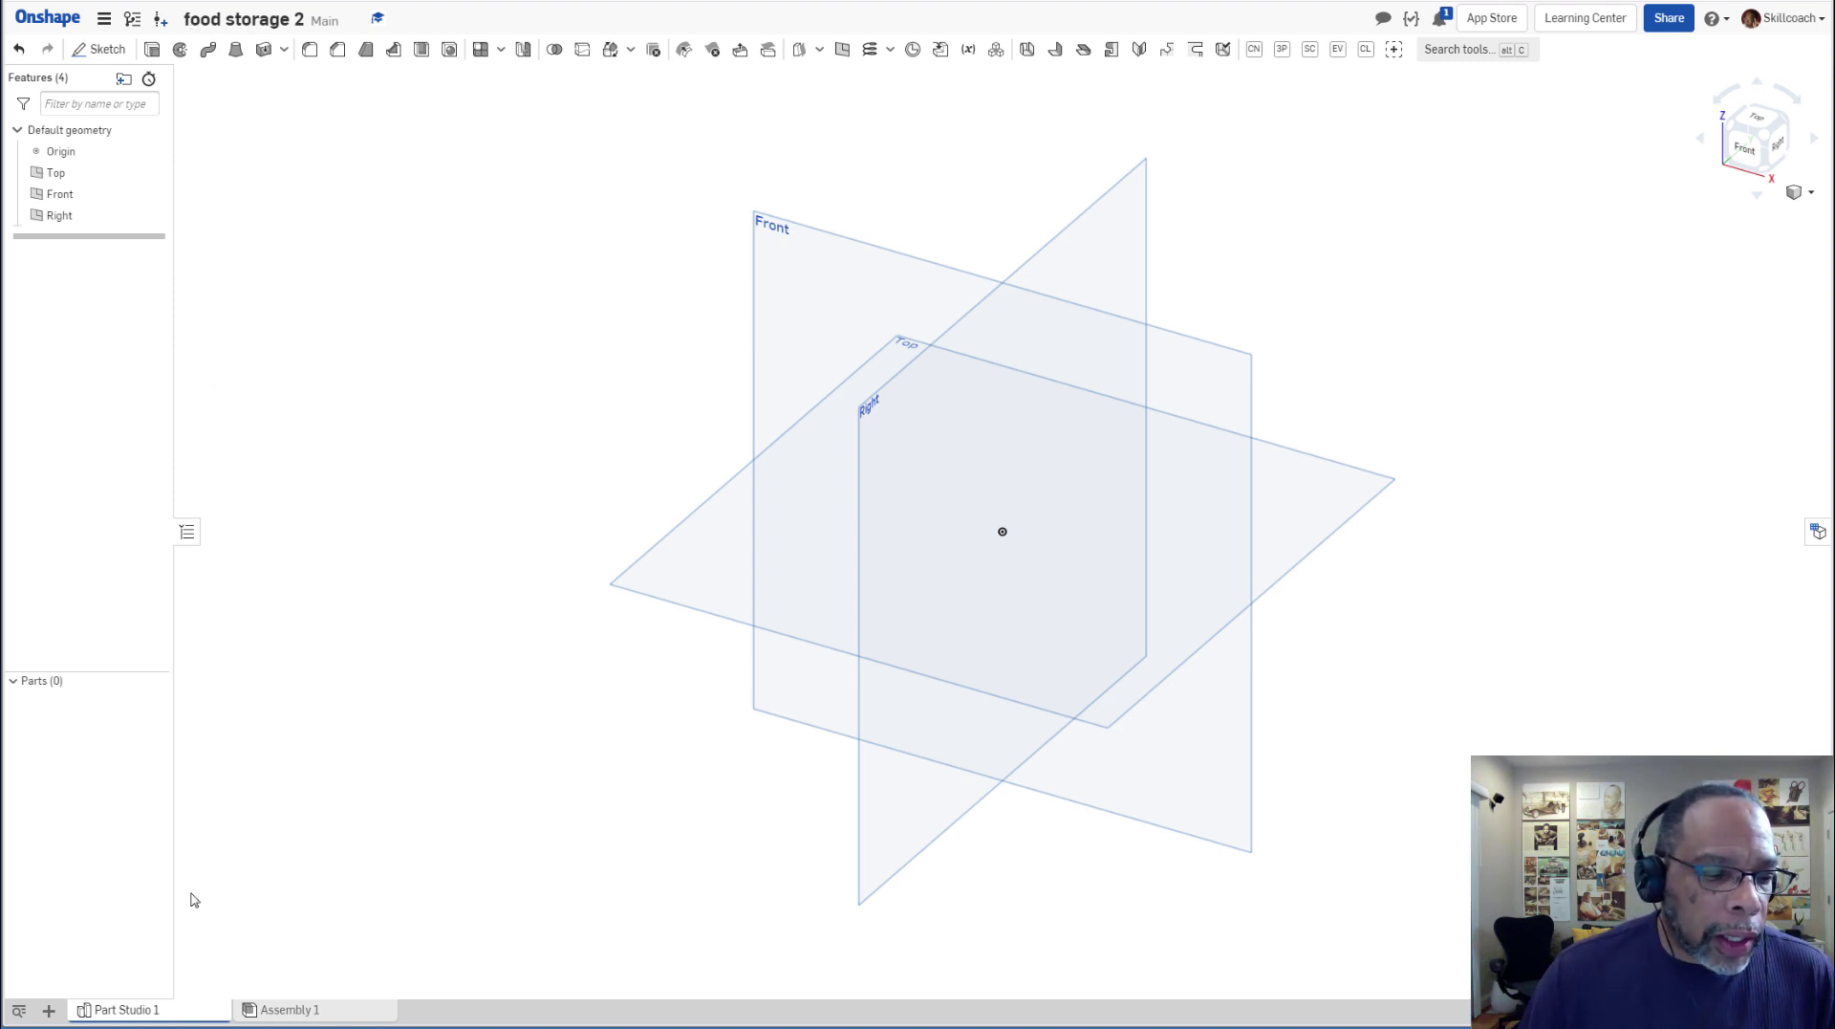
Rename the Part Studio 1 tab as "Lid and Base".
{"action": "mouse_move", "coordinate": [132, 1016]}
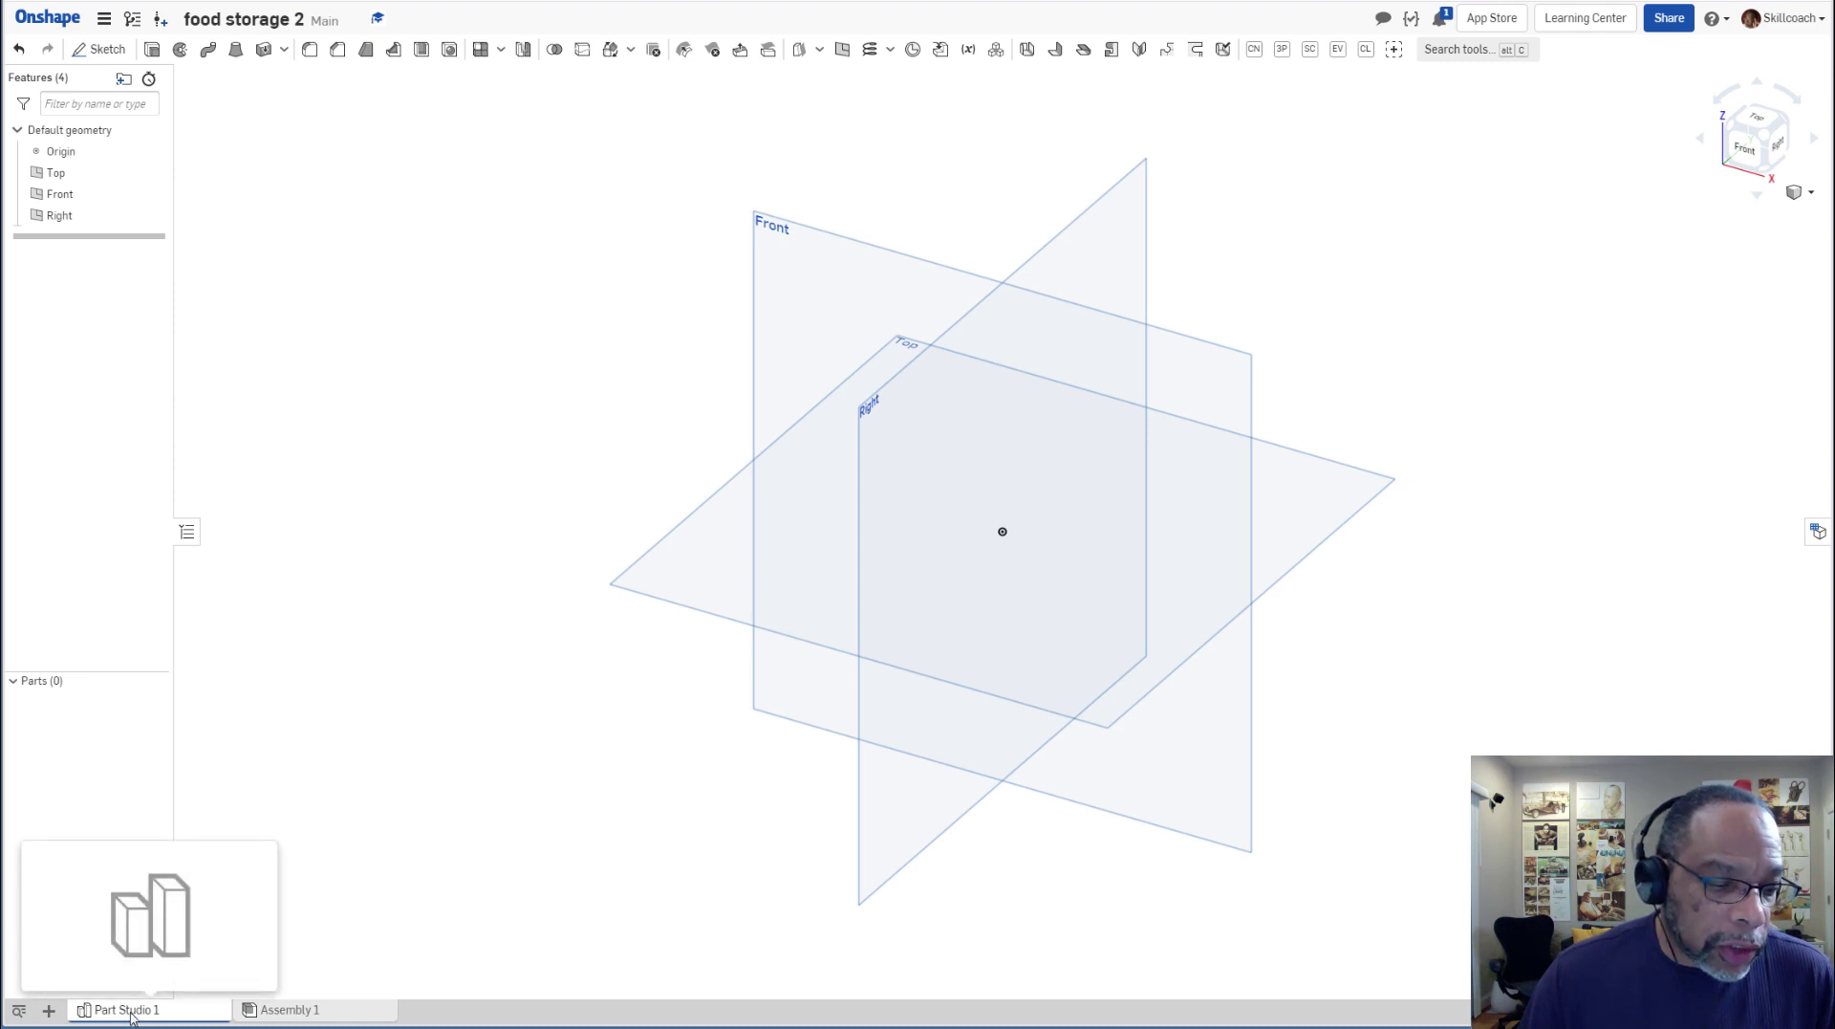
{"action": "right_click", "coordinate": [132, 1015]}
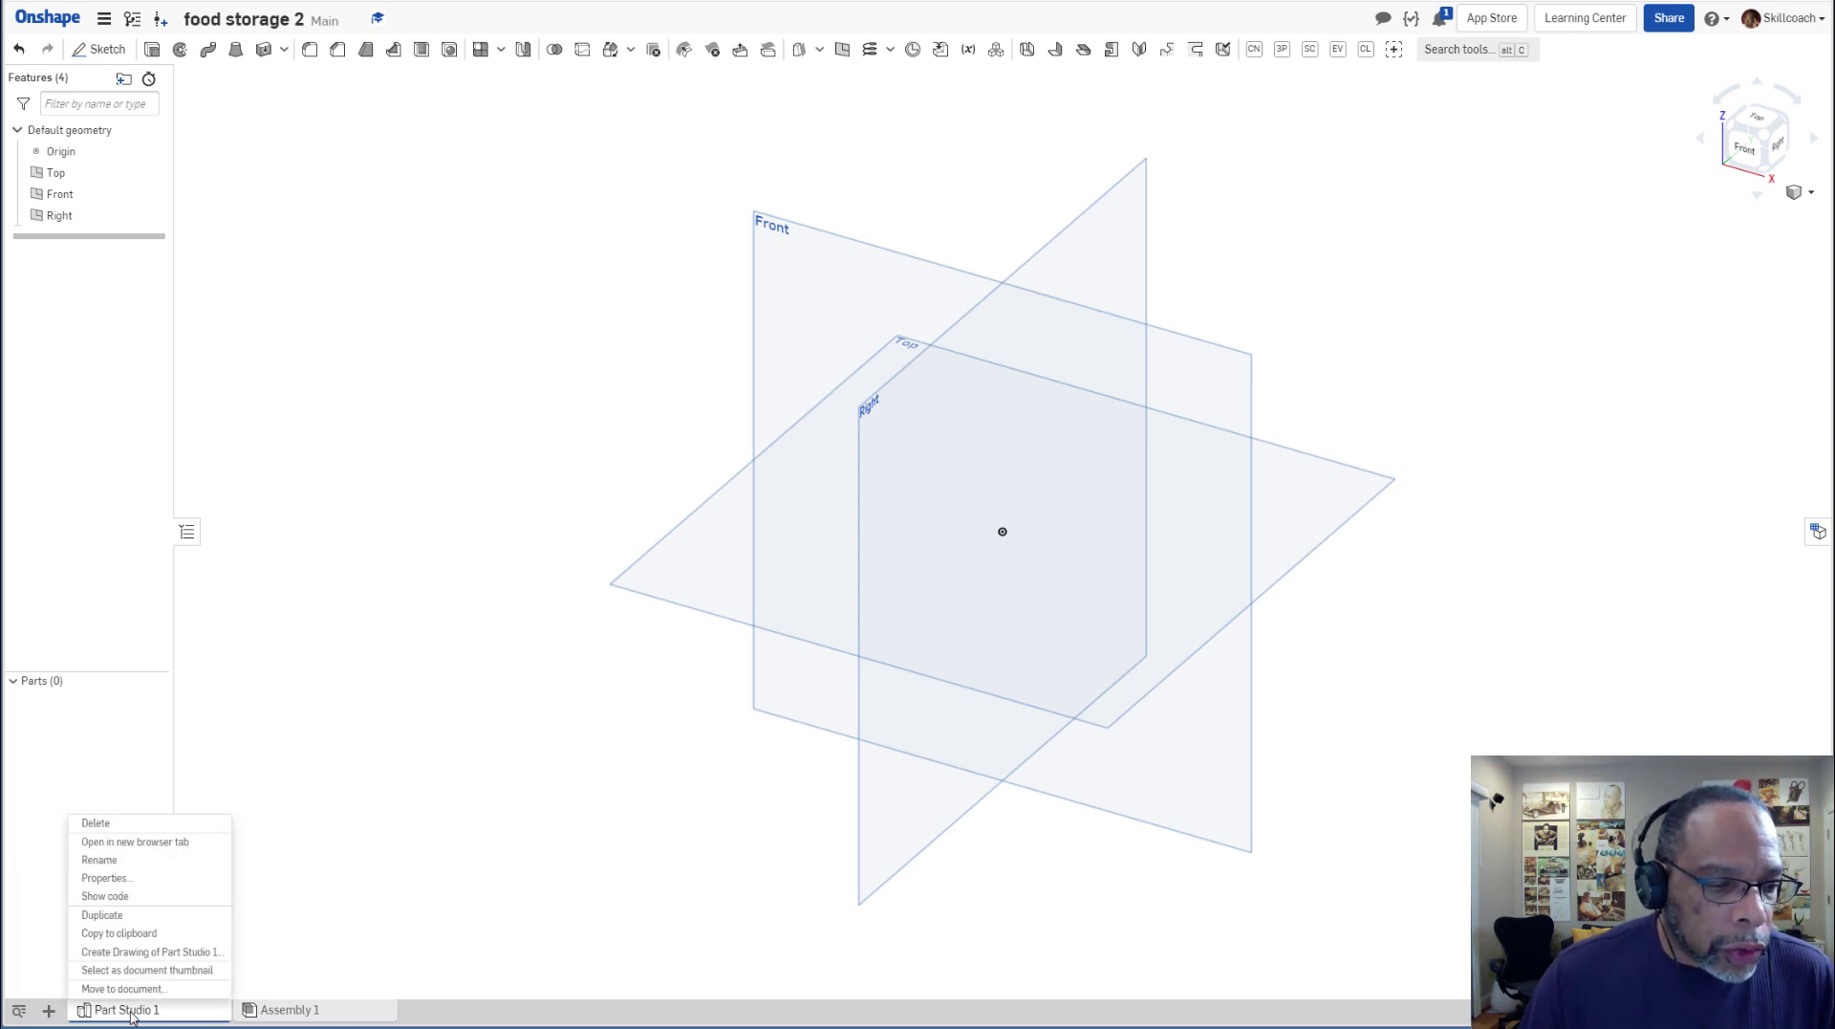
{"action": "left_click", "coordinate": [117, 861]}
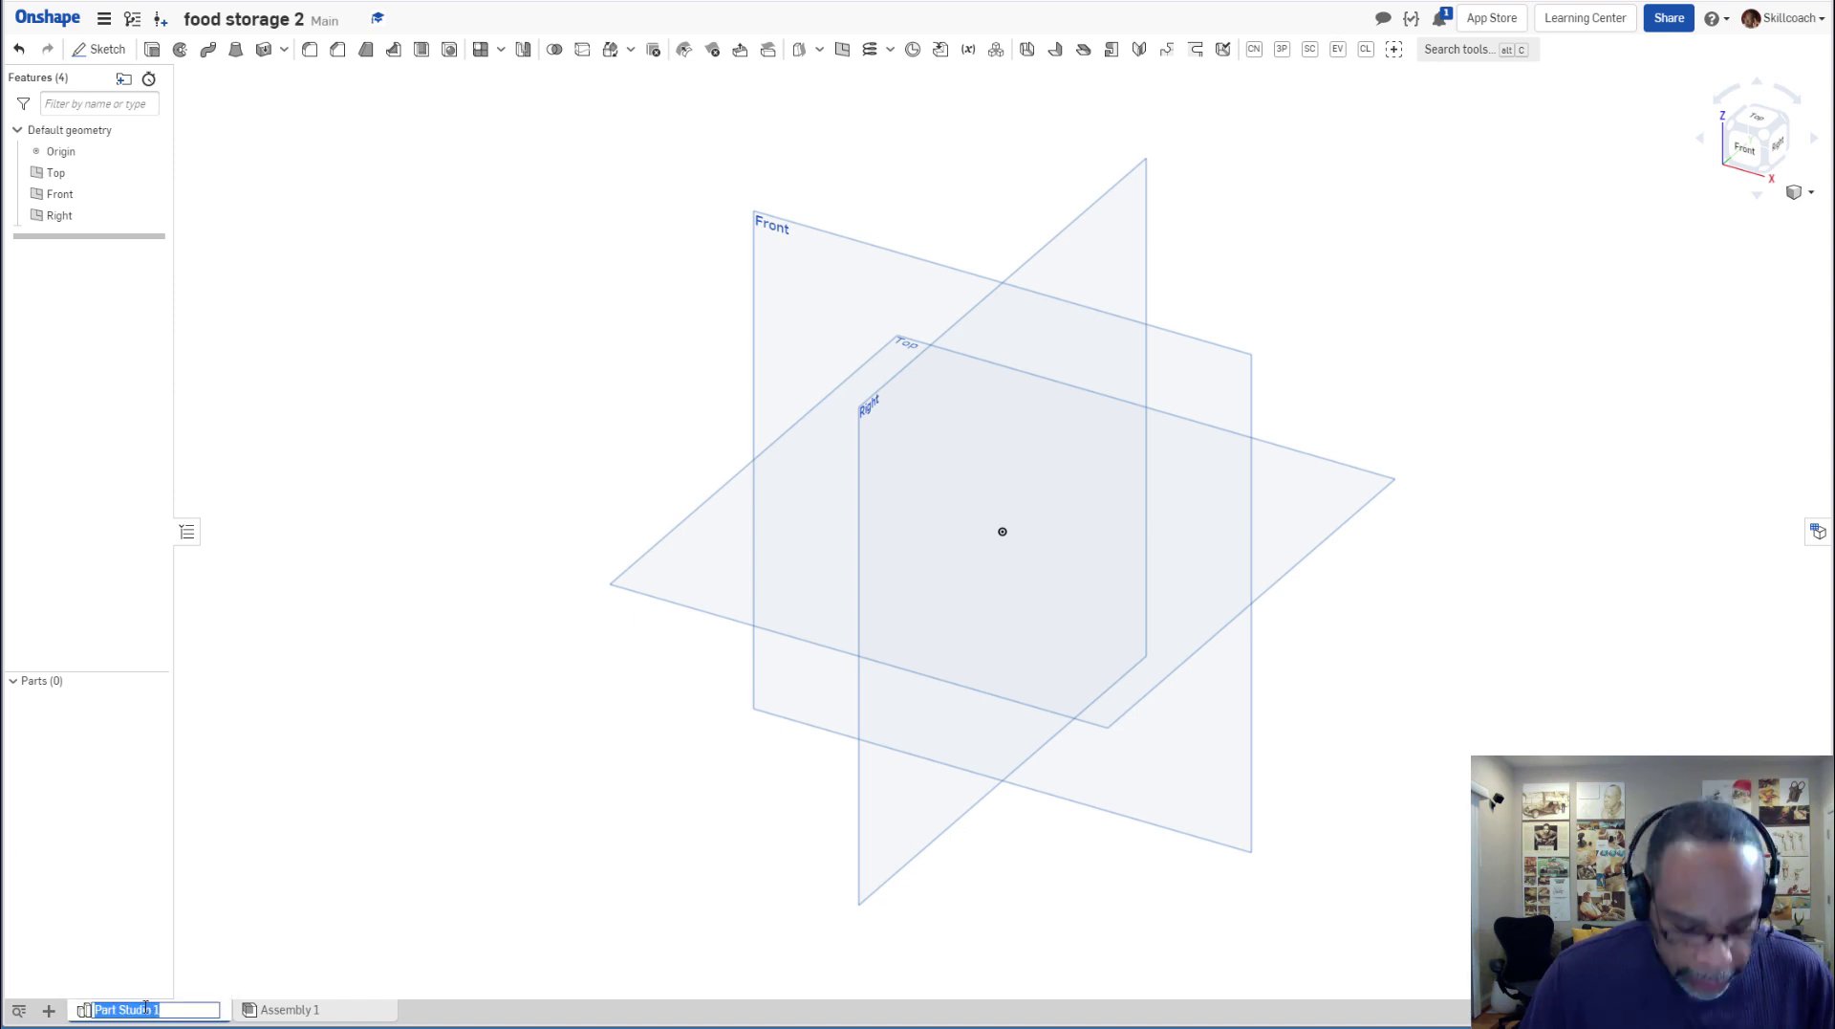
{"action": "type", "text": "Li"}
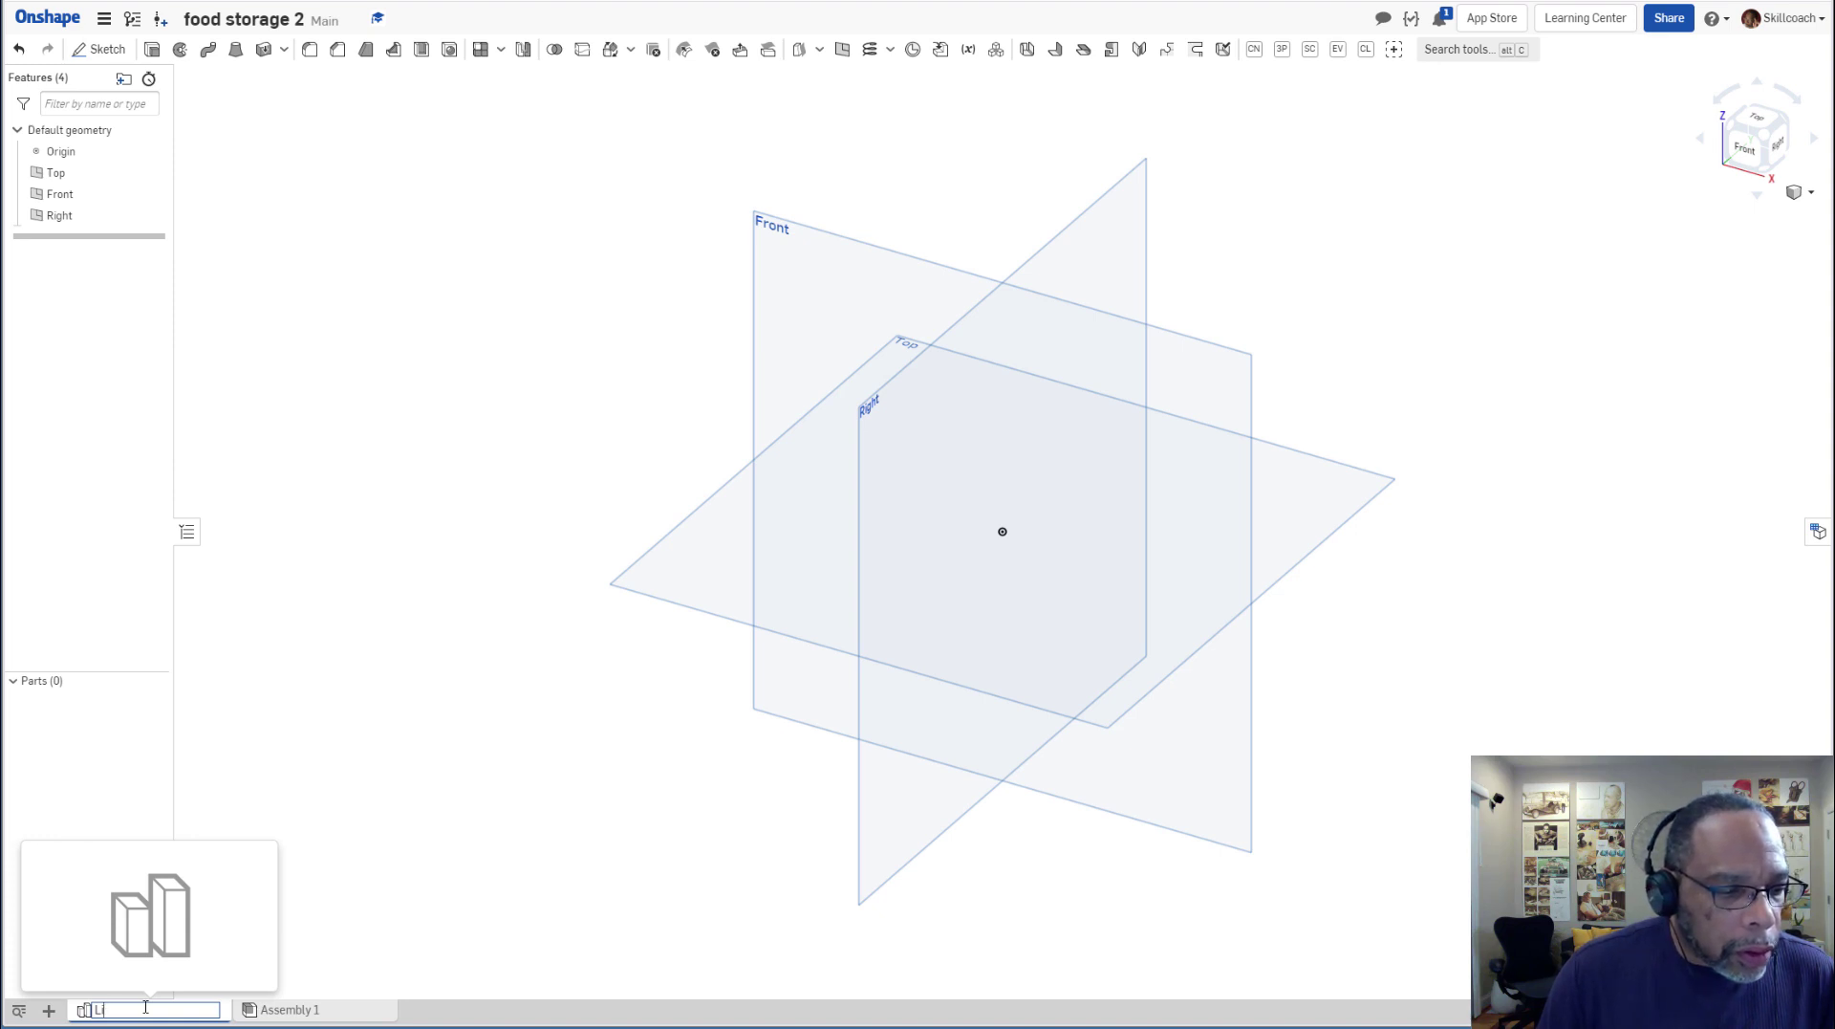
{"action": "type", "text": "d and "}
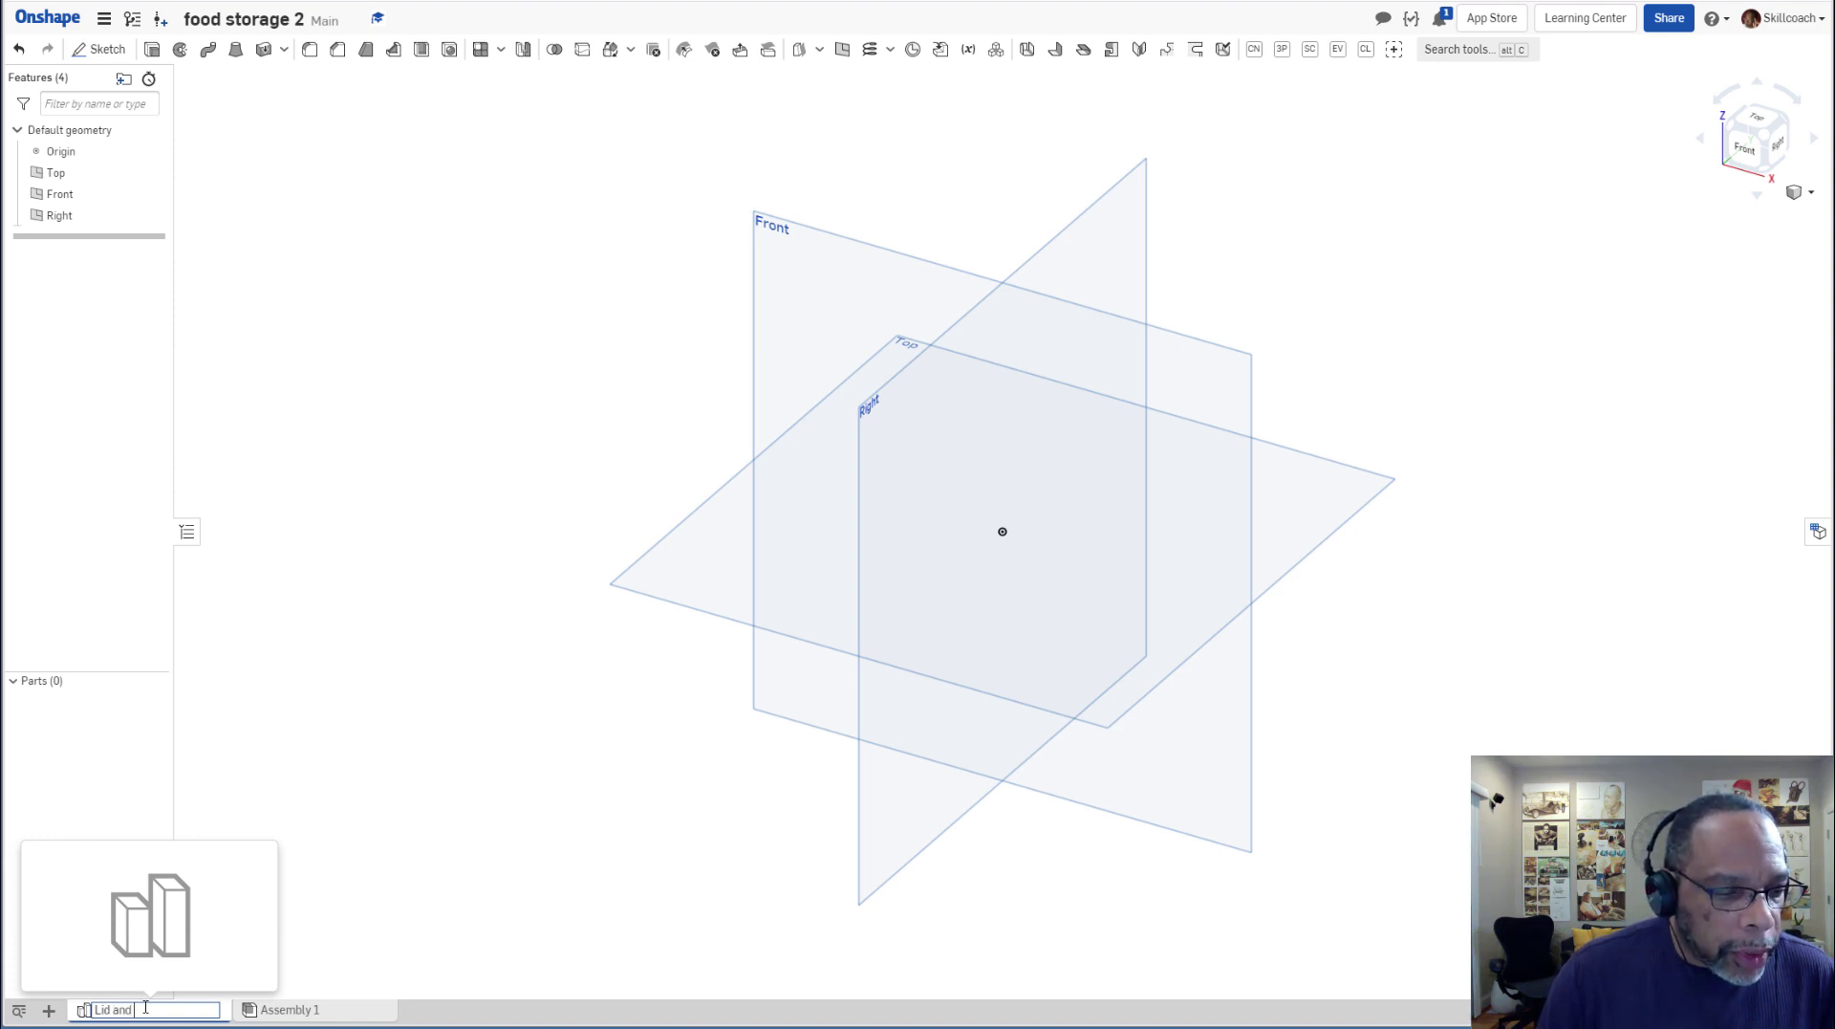
{"action": "type", "text": "Base"}
{"action": "key", "text": "Return"}
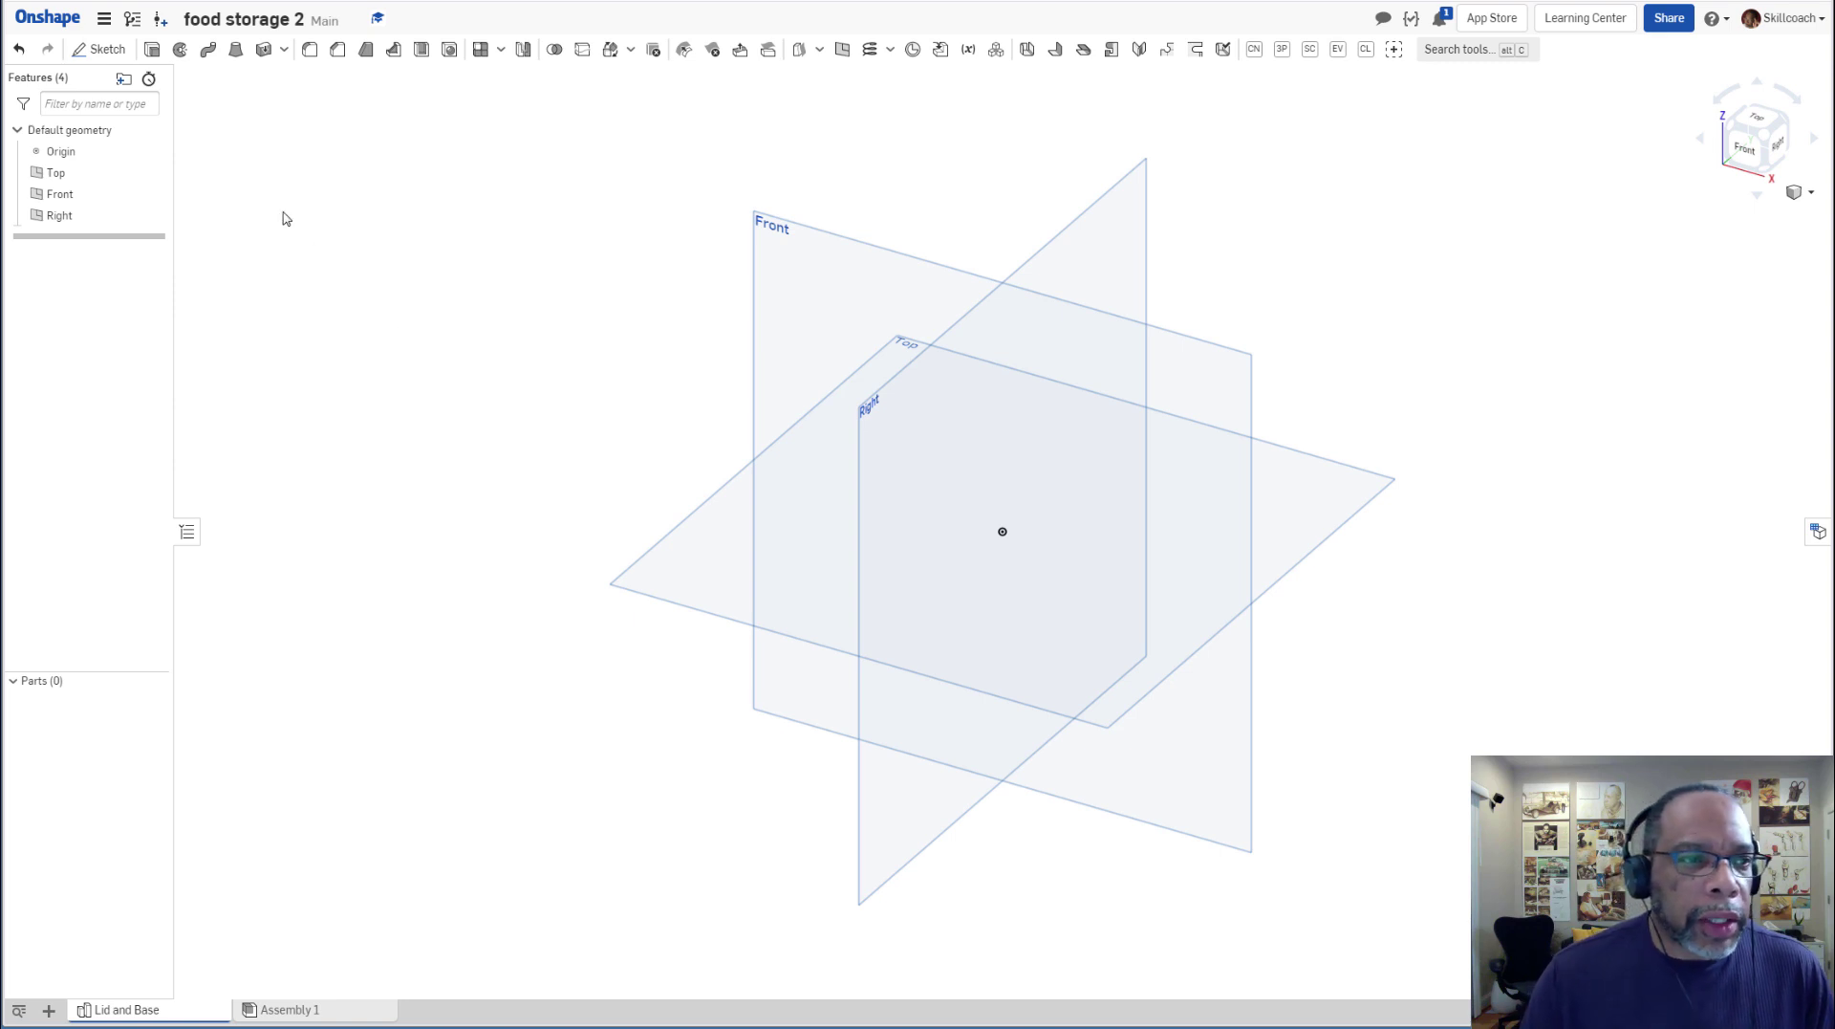
Check the default length unit in the workspace units and accept the settings.
{"action": "left_click", "coordinate": [108, 21]}
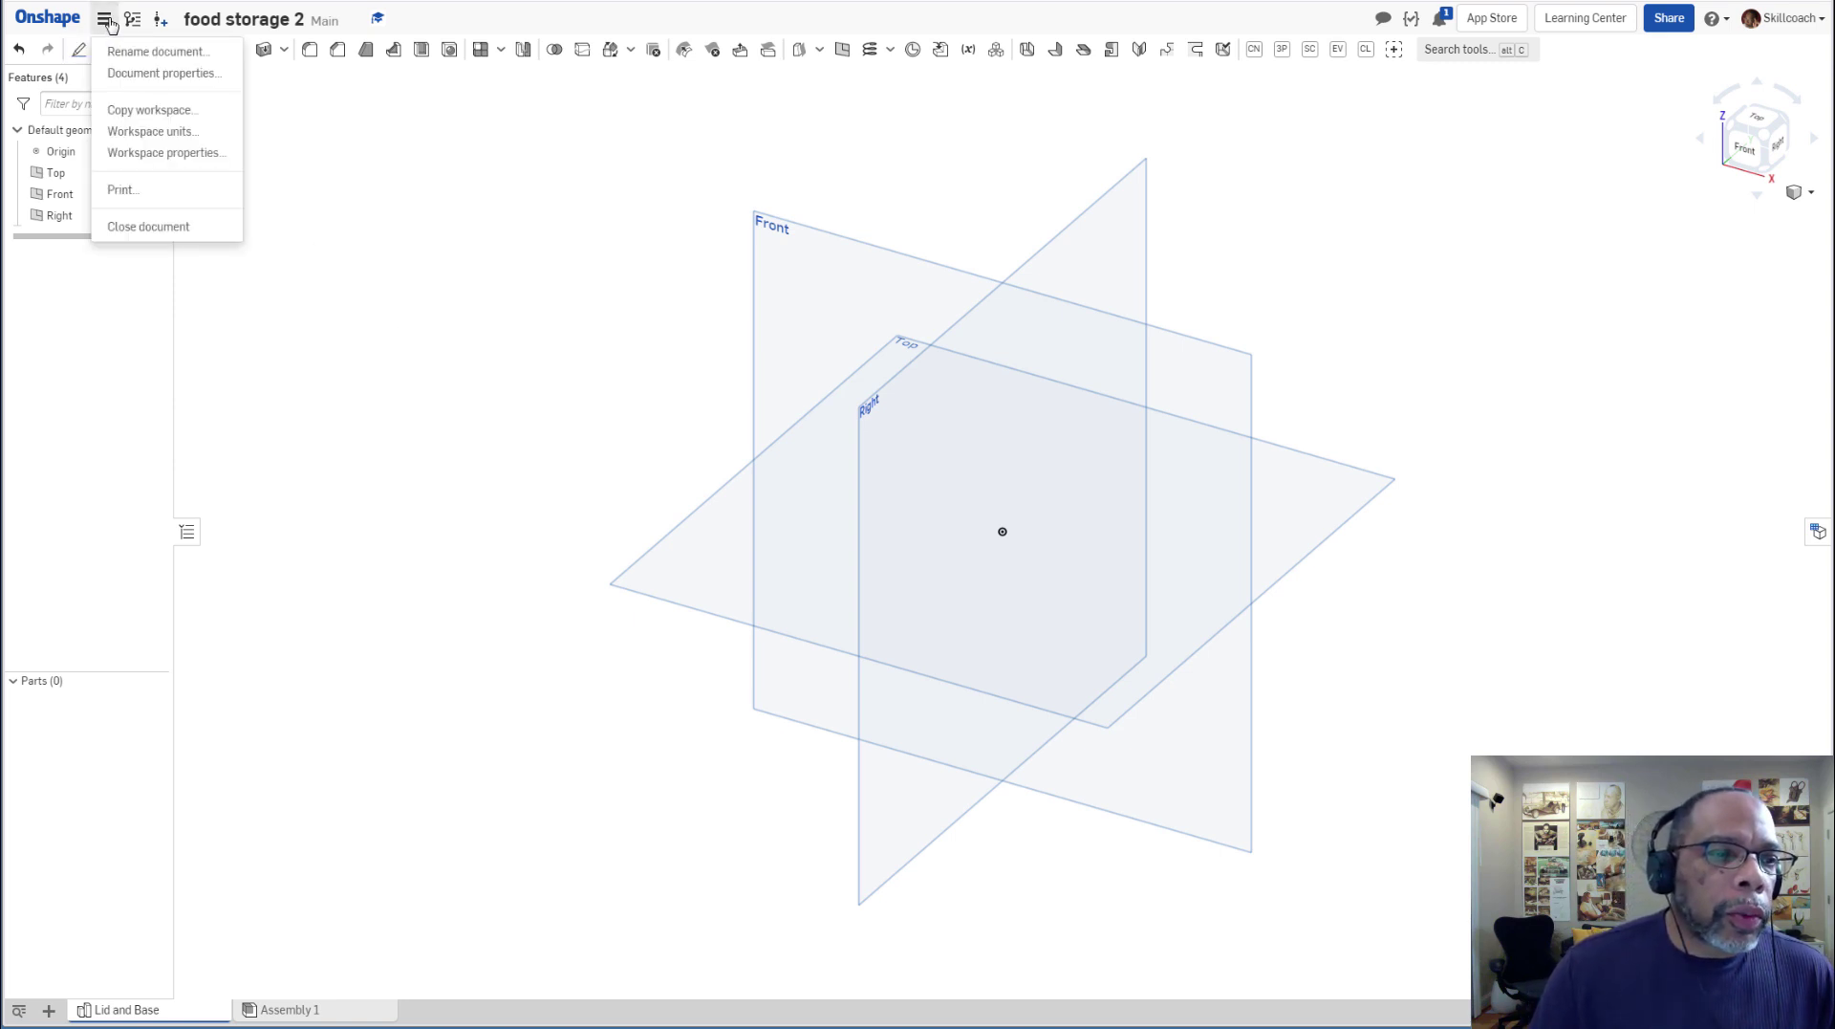
{"action": "left_click", "coordinate": [149, 135]}
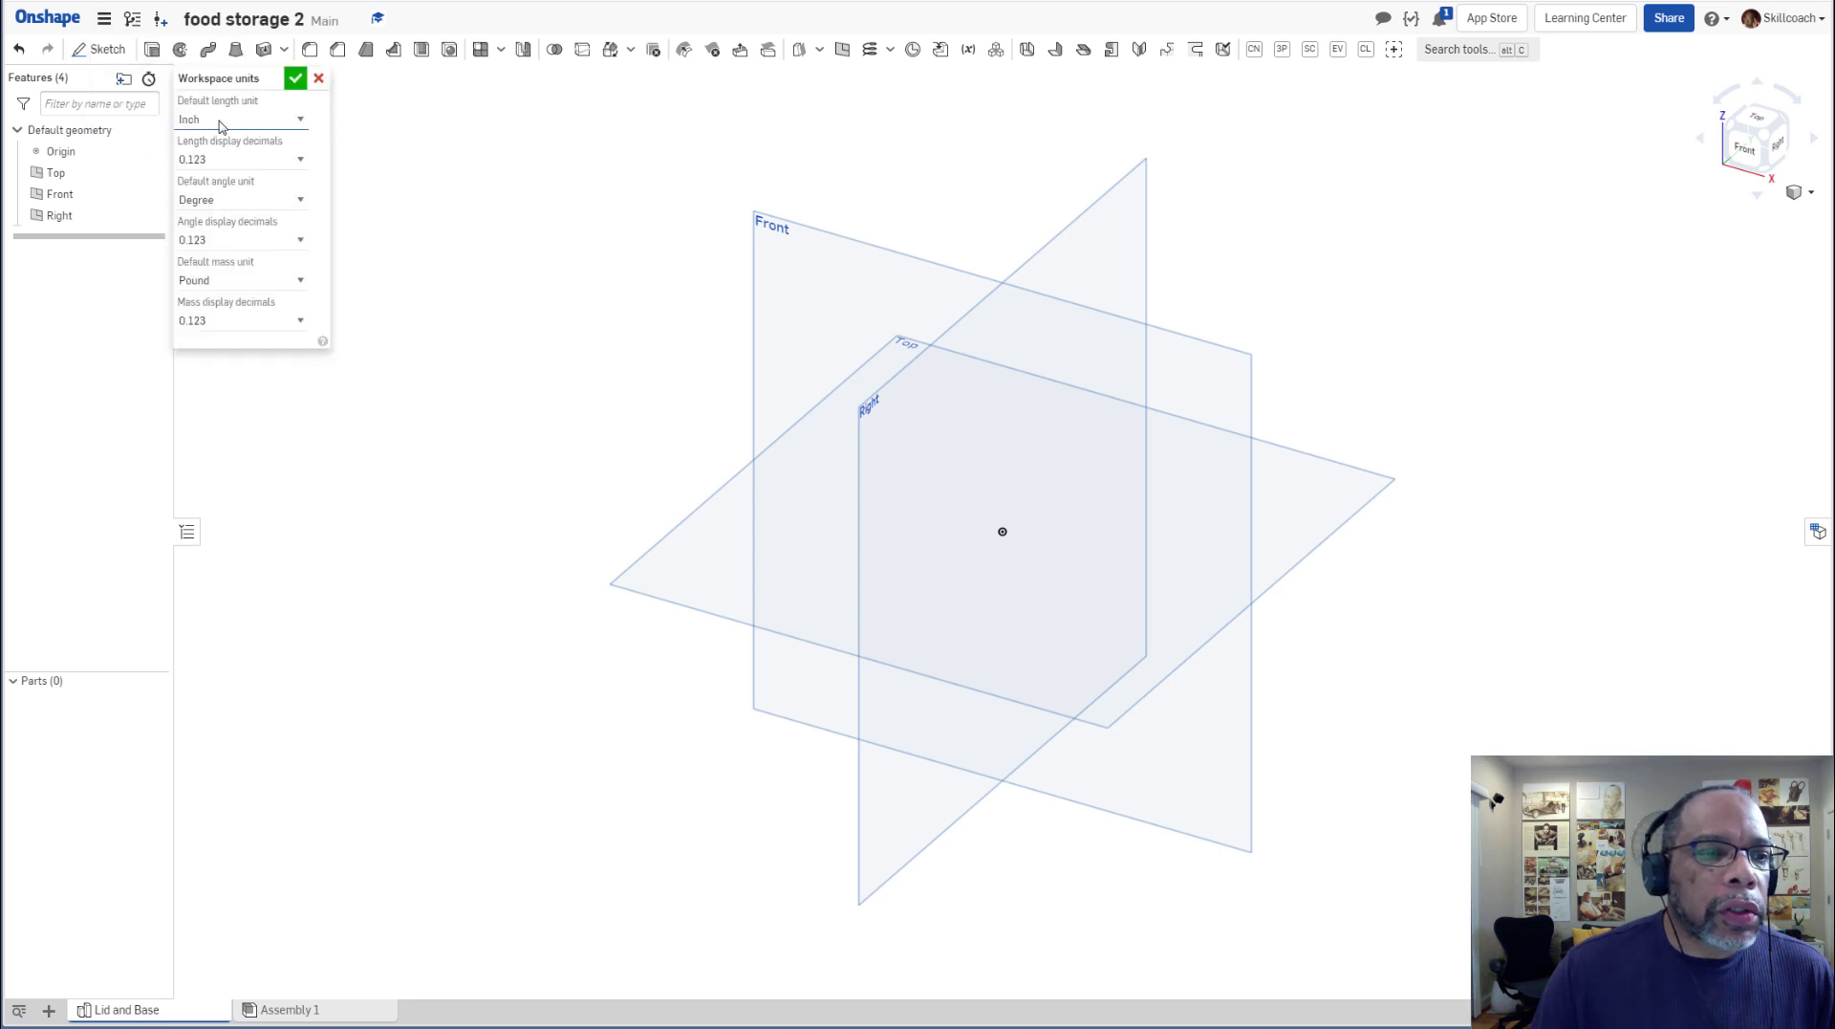
{"action": "left_click", "coordinate": [295, 78]}
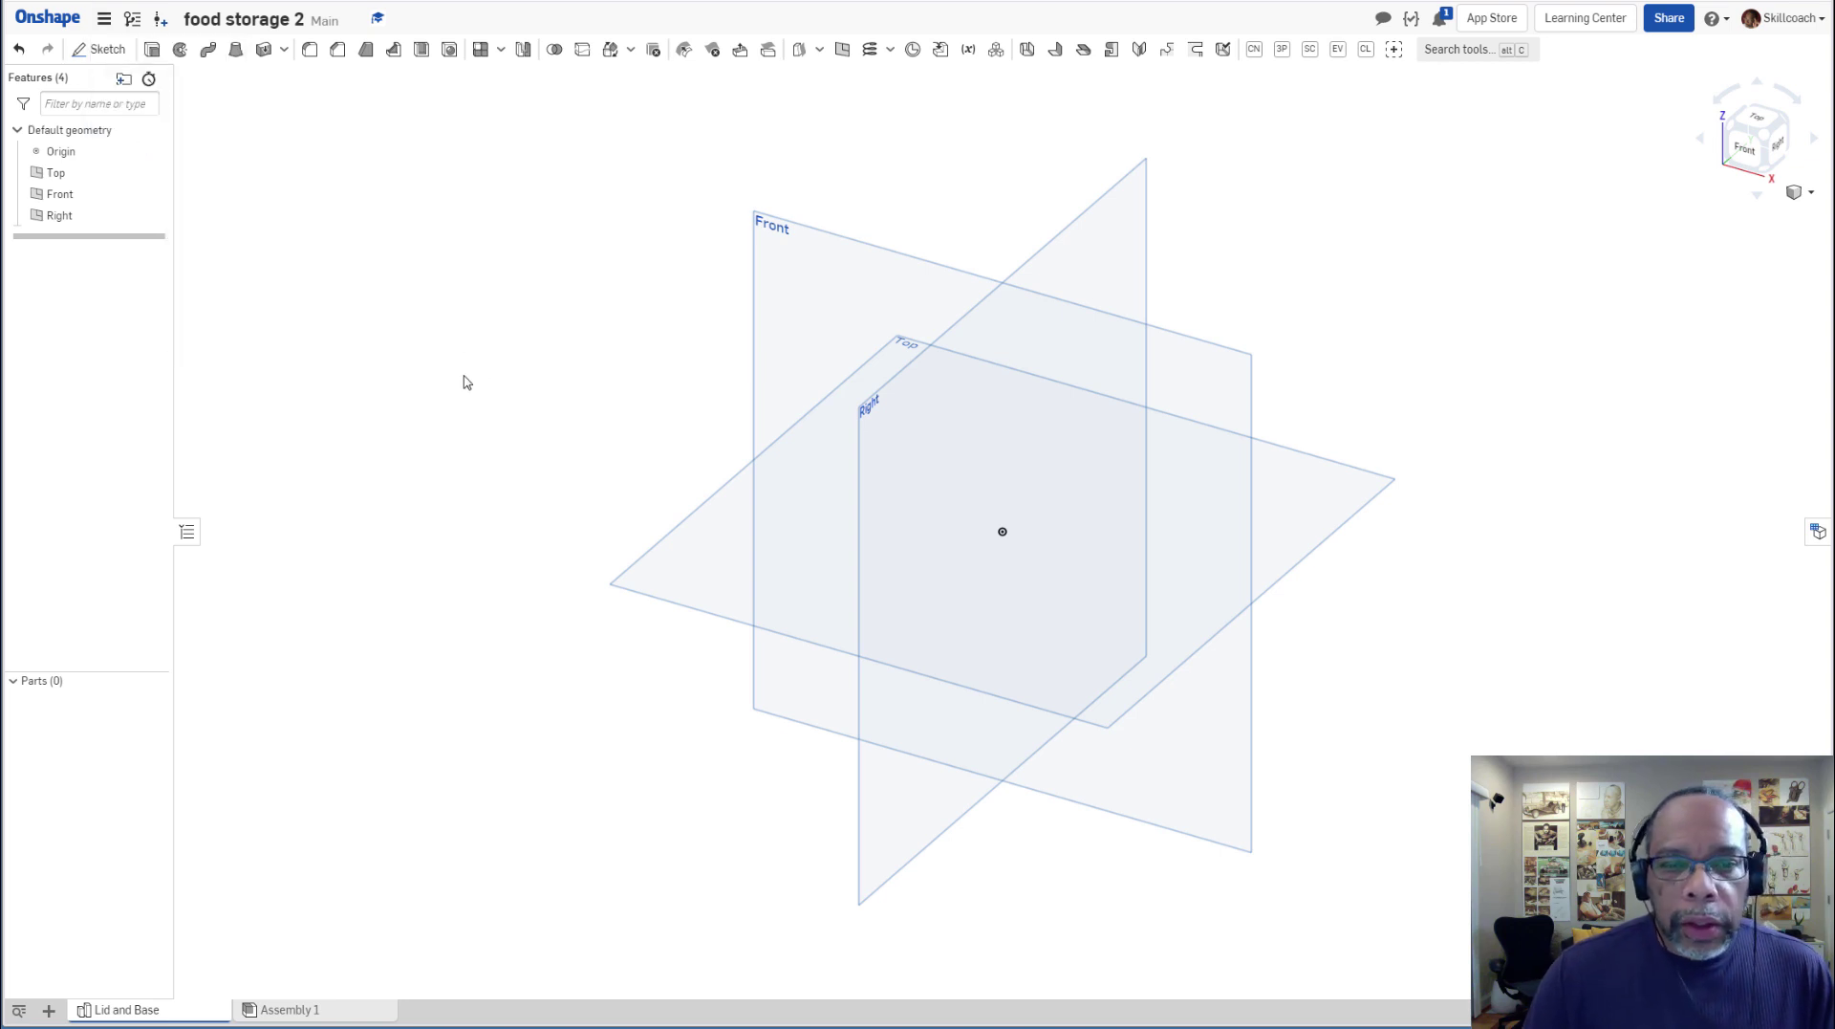
Start a new sketch on the Top plane and view it normal to the sketch plane.
{"action": "left_click", "coordinate": [704, 576]}
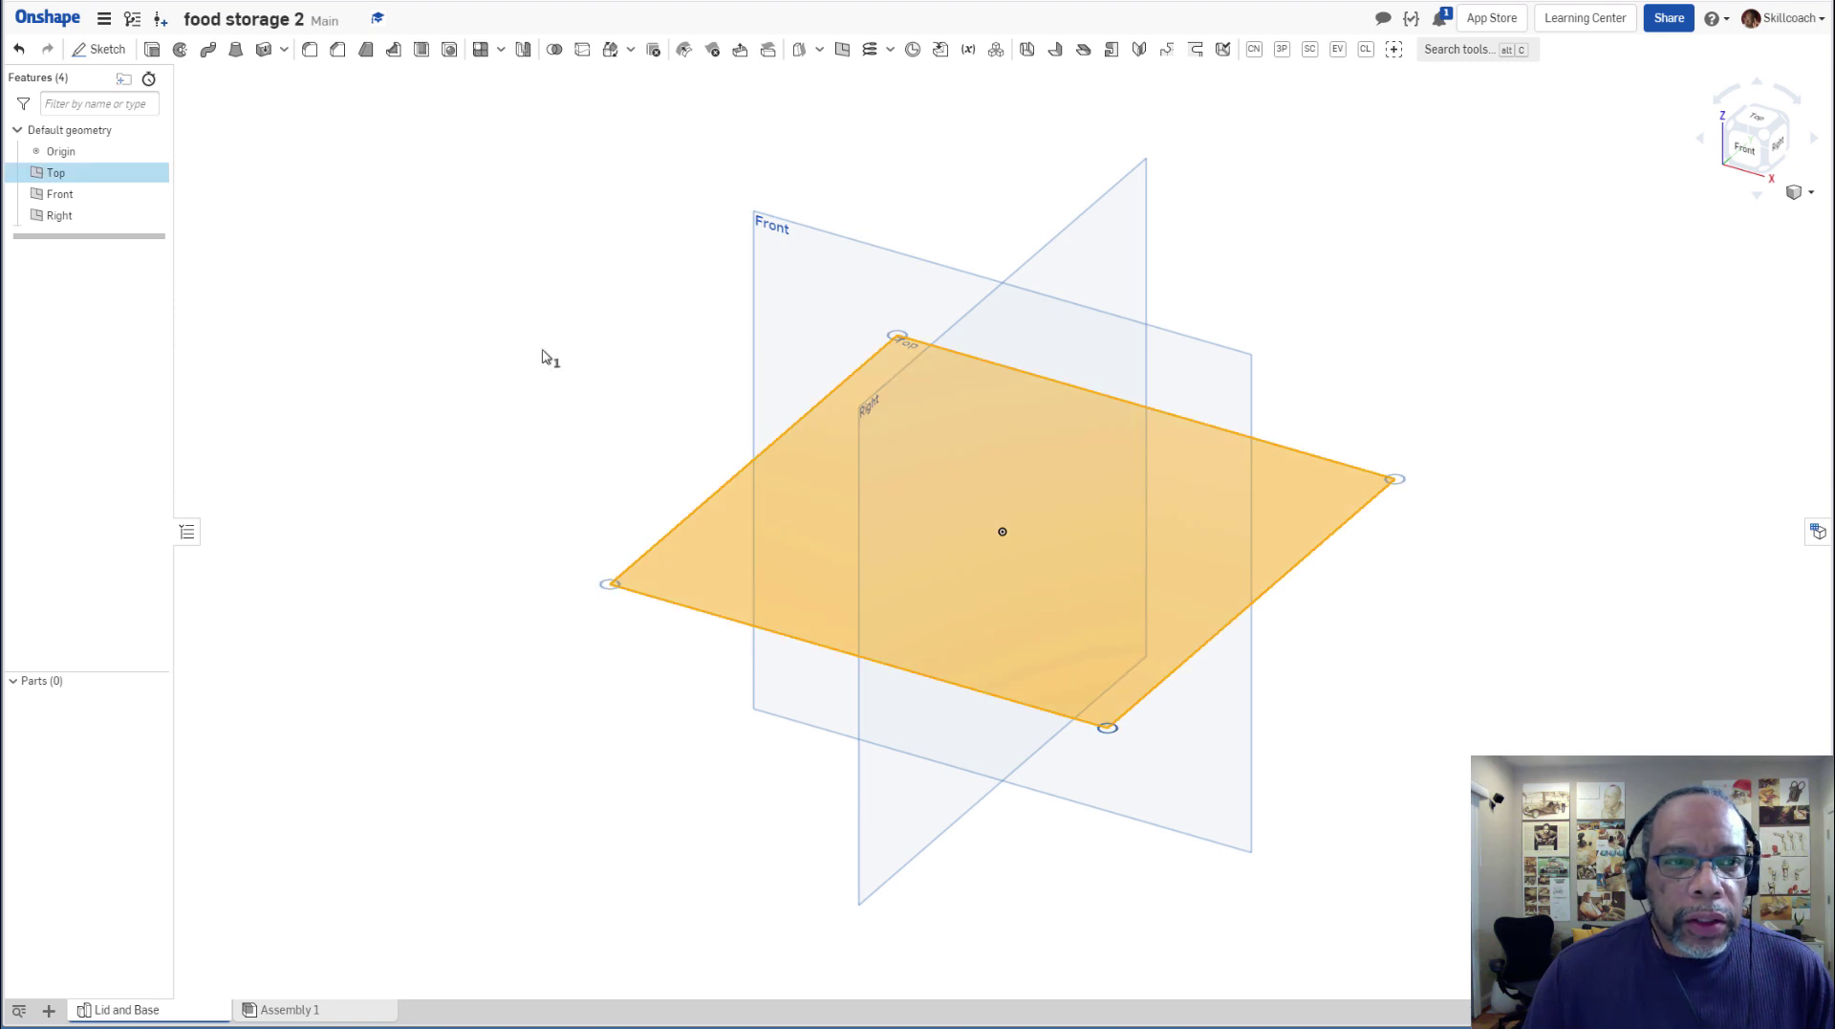
{"action": "left_click", "coordinate": [96, 49]}
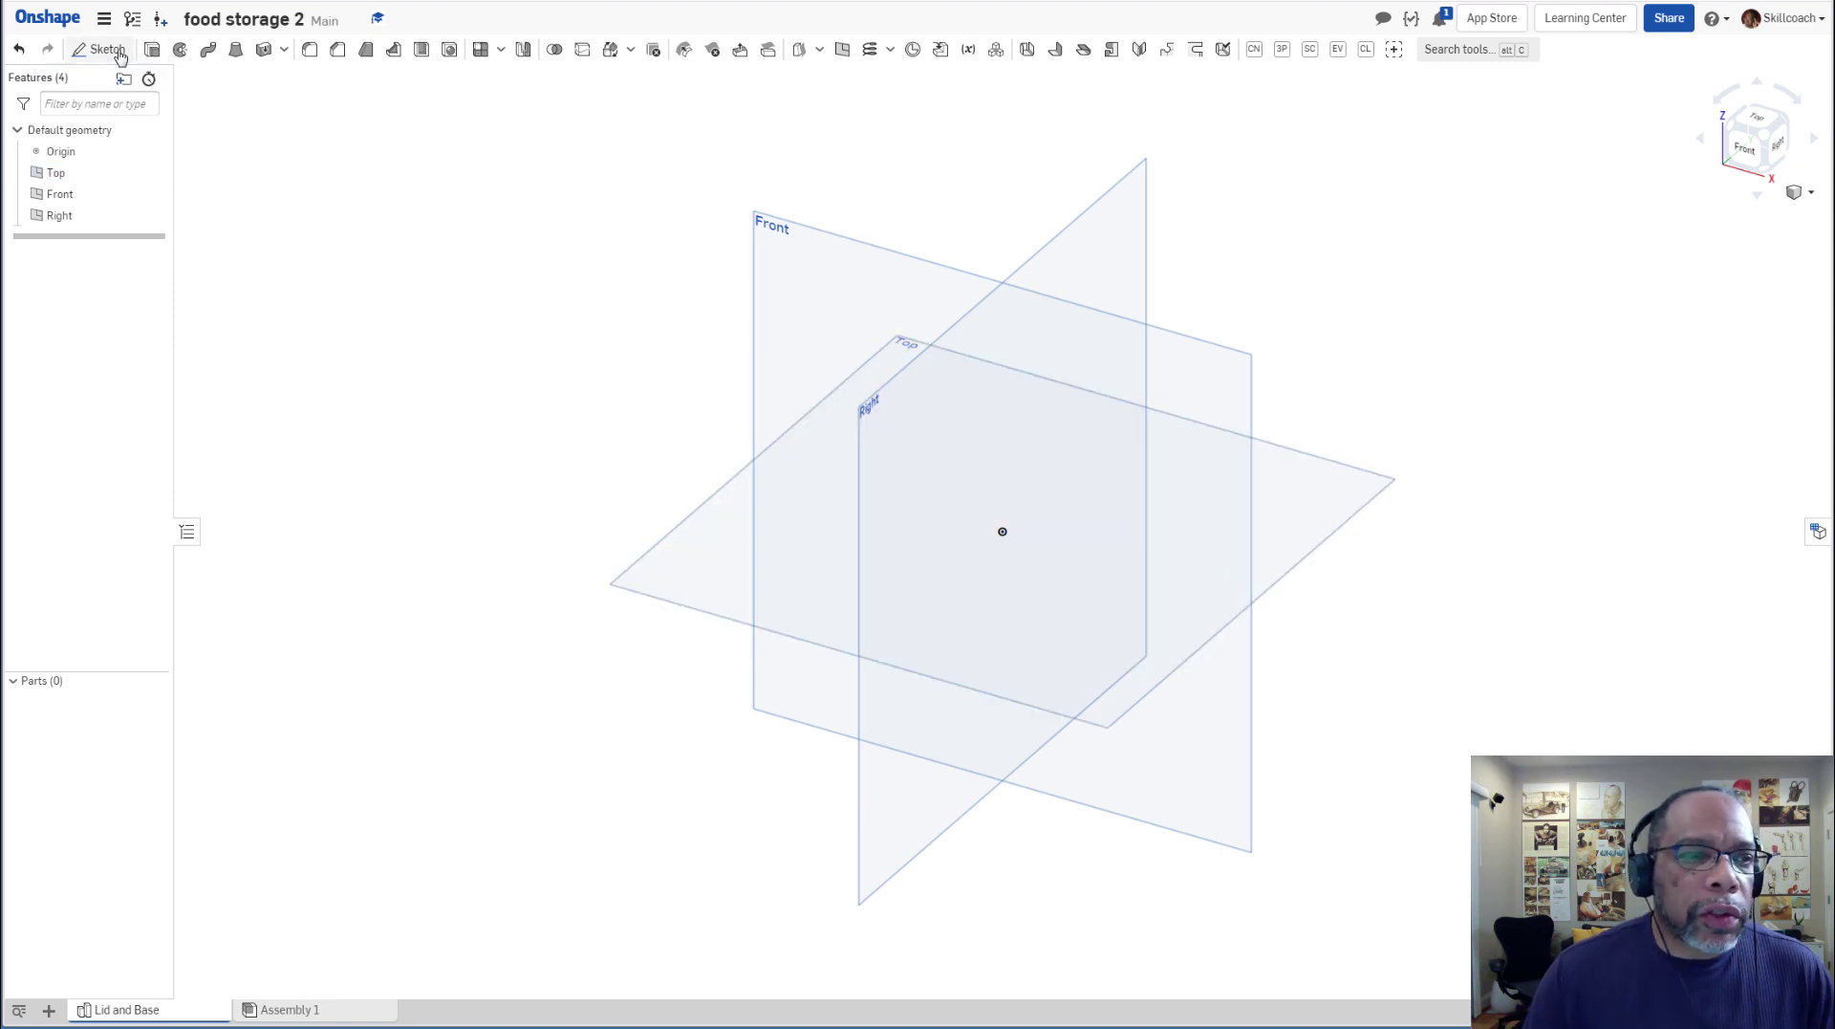
{"action": "right_click", "coordinate": [586, 491]}
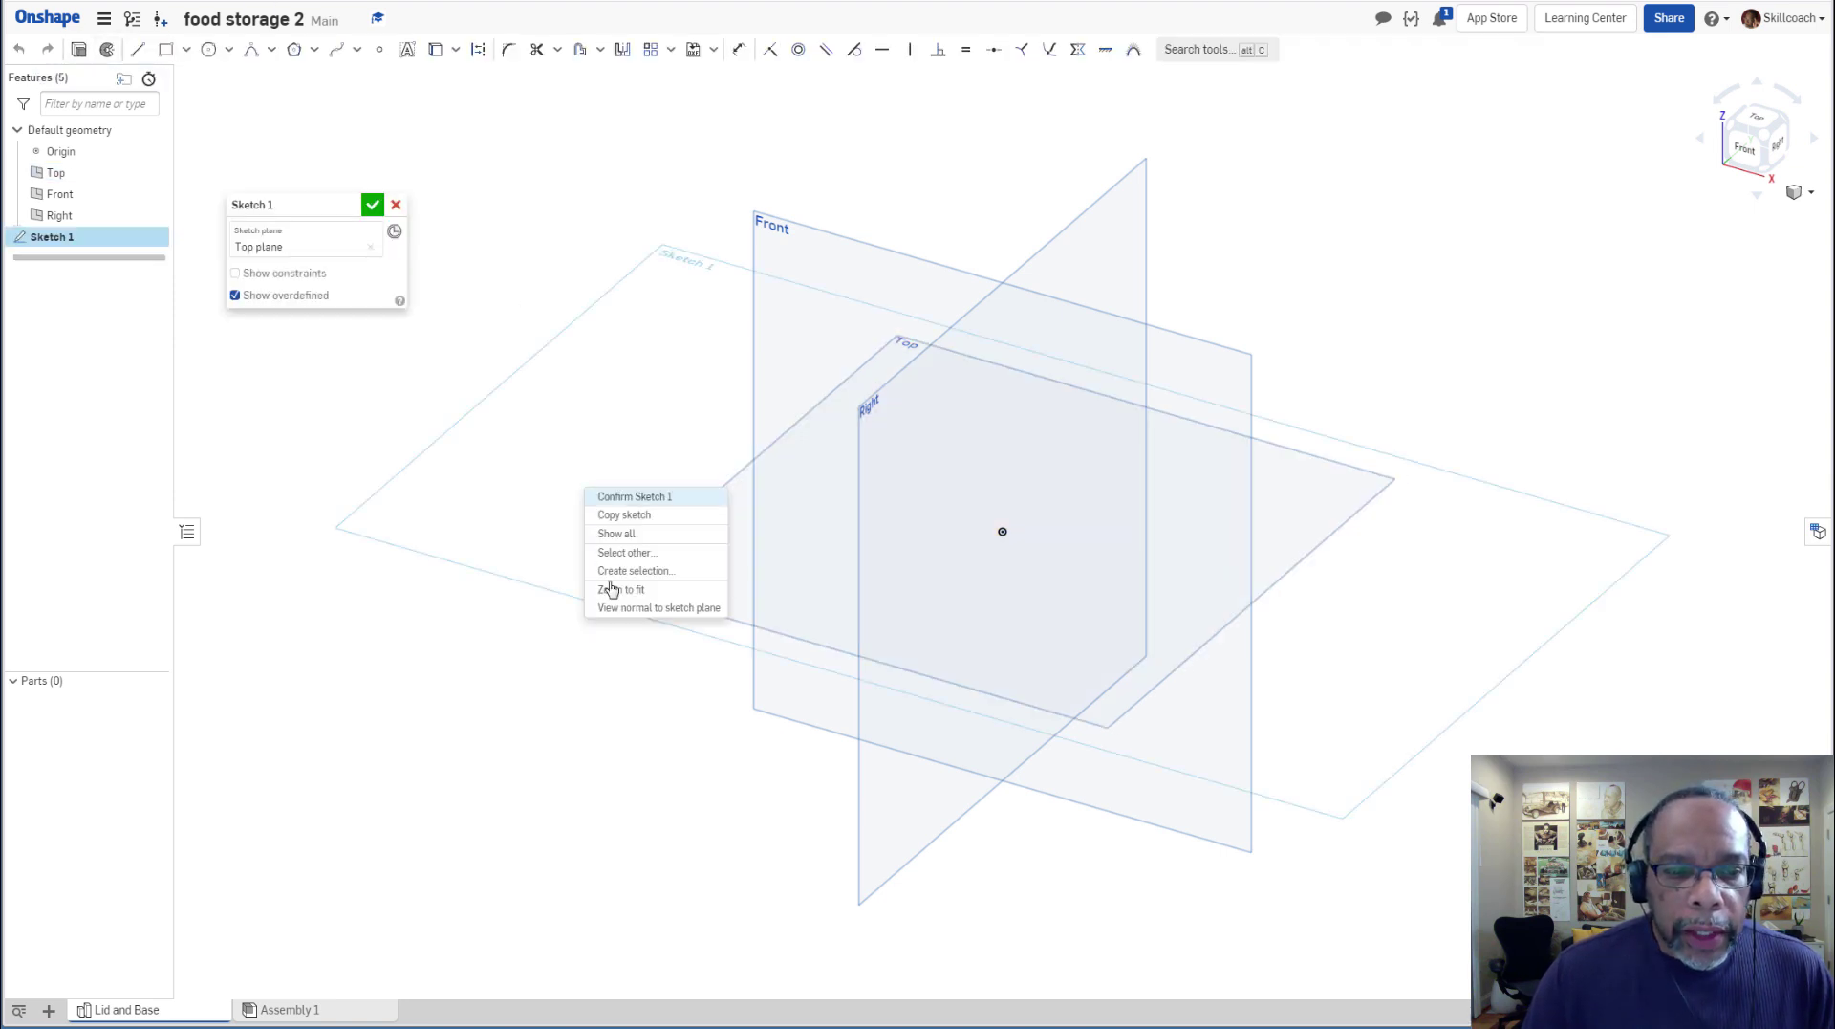
{"action": "left_click", "coordinate": [636, 610]}
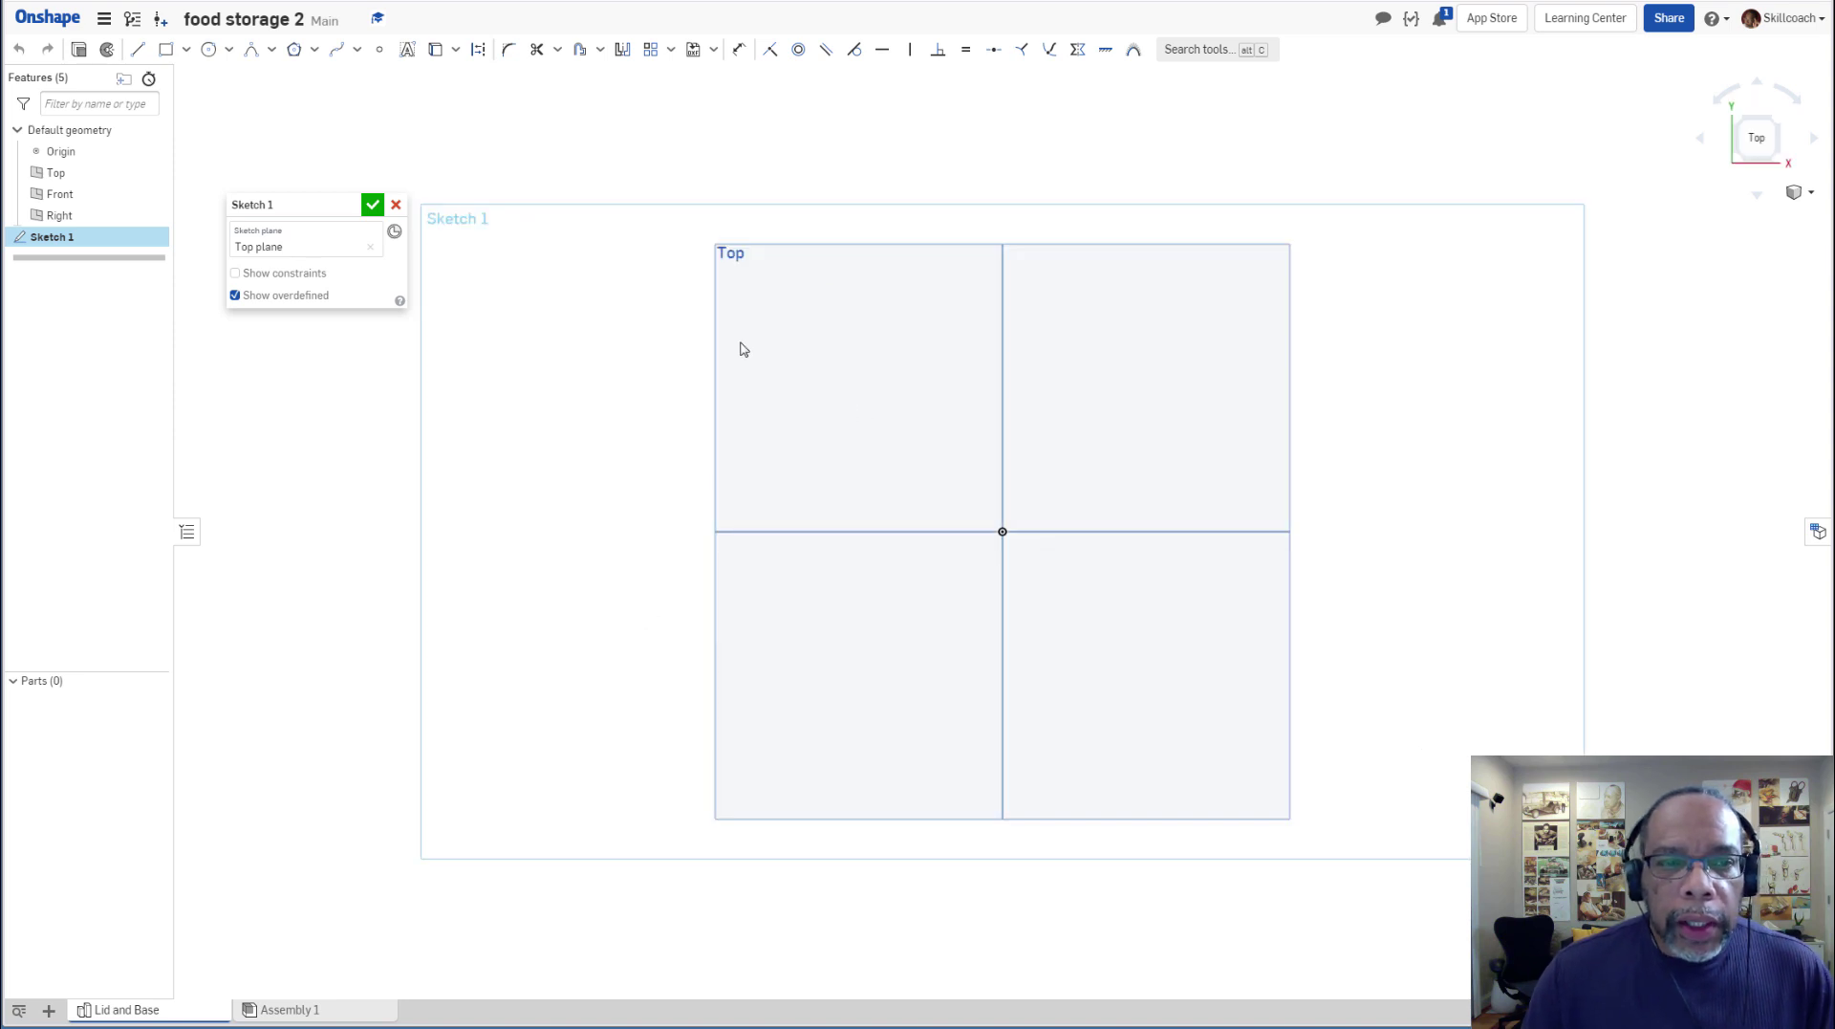
Draw a conic in the upper-left quadrant between the vertical and horizontal axes with rho 0.55, and place its label outside the curve.
{"action": "left_click", "coordinate": [252, 51]}
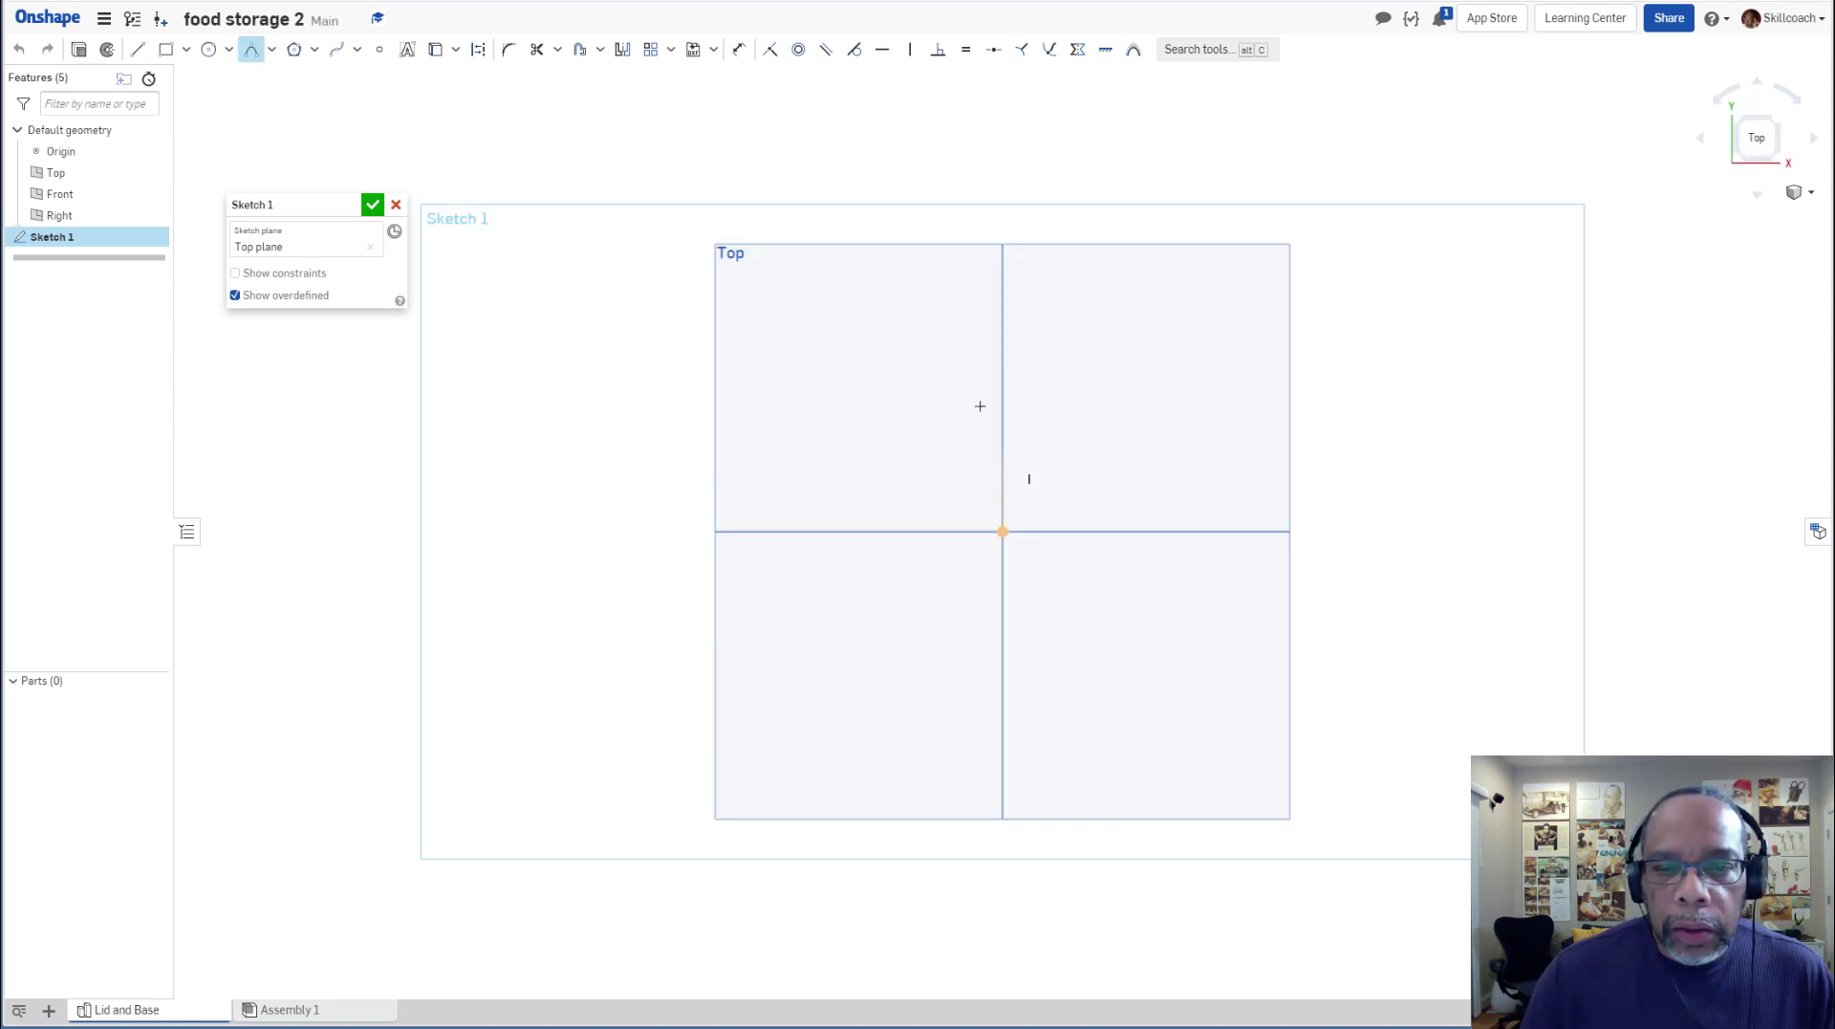
{"action": "left_click", "coordinate": [1001, 531]}
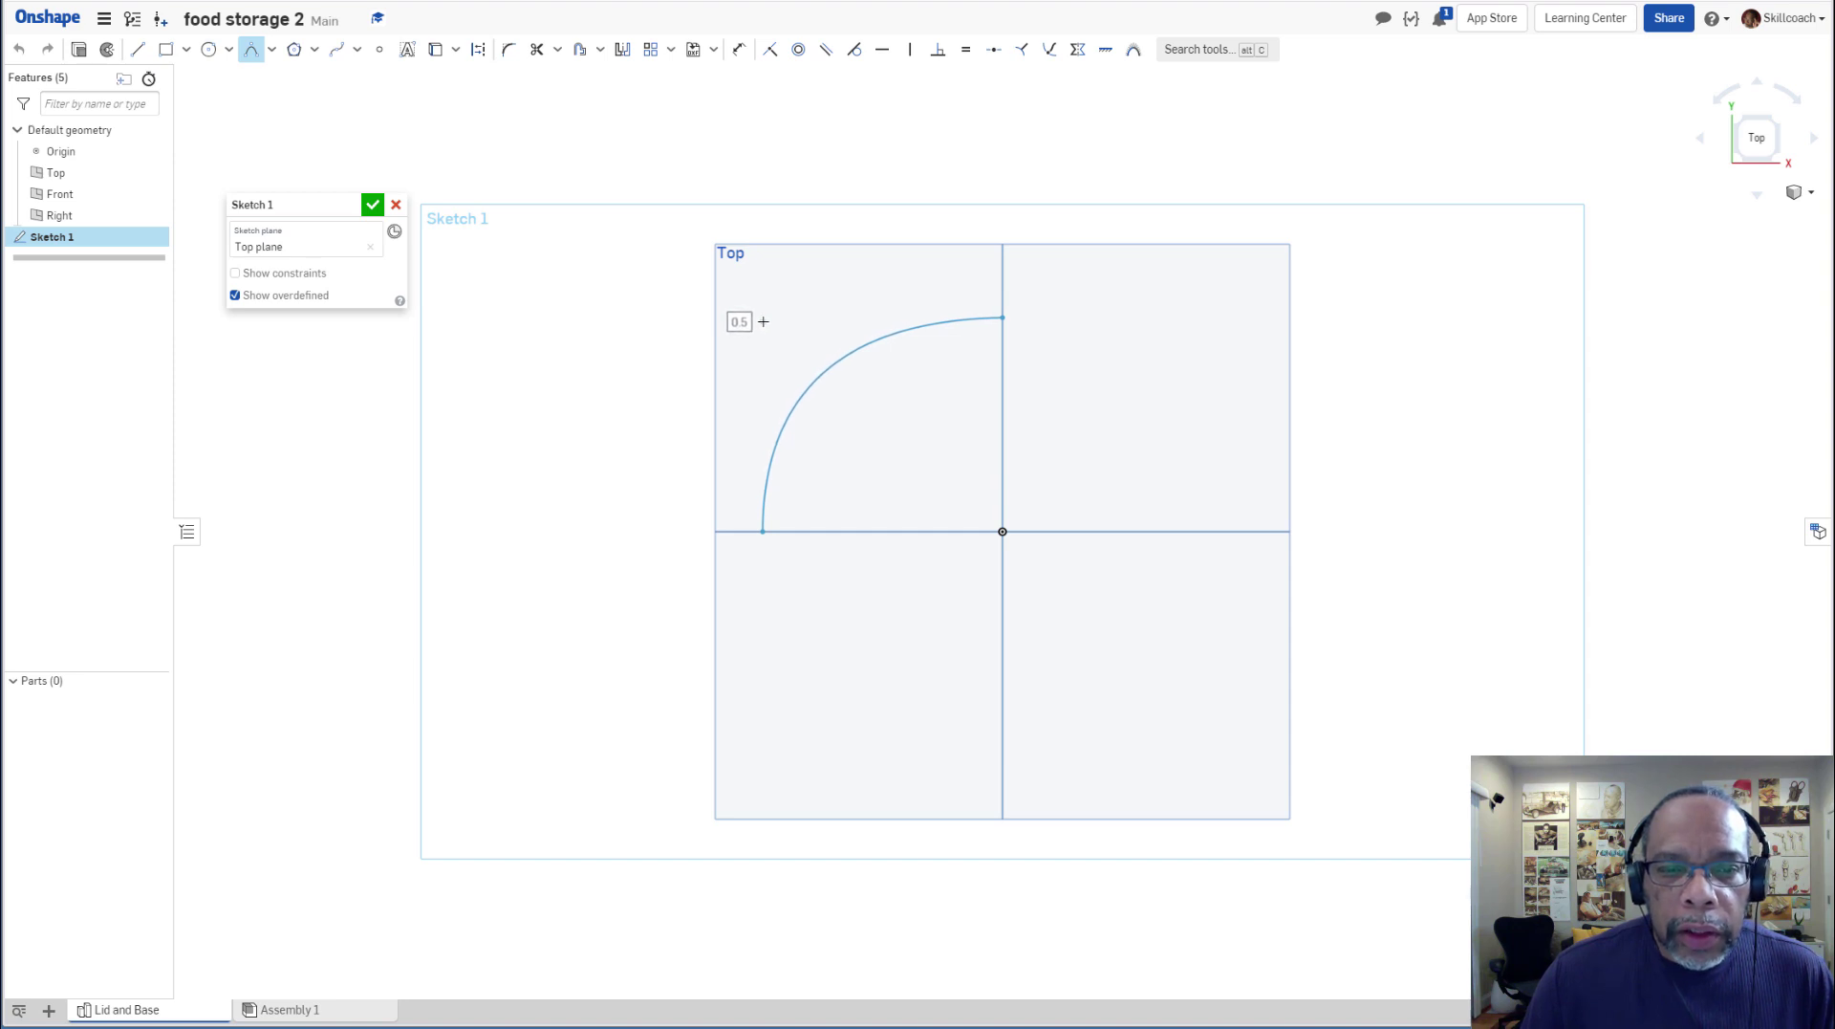
{"action": "left_click", "coordinate": [893, 307]}
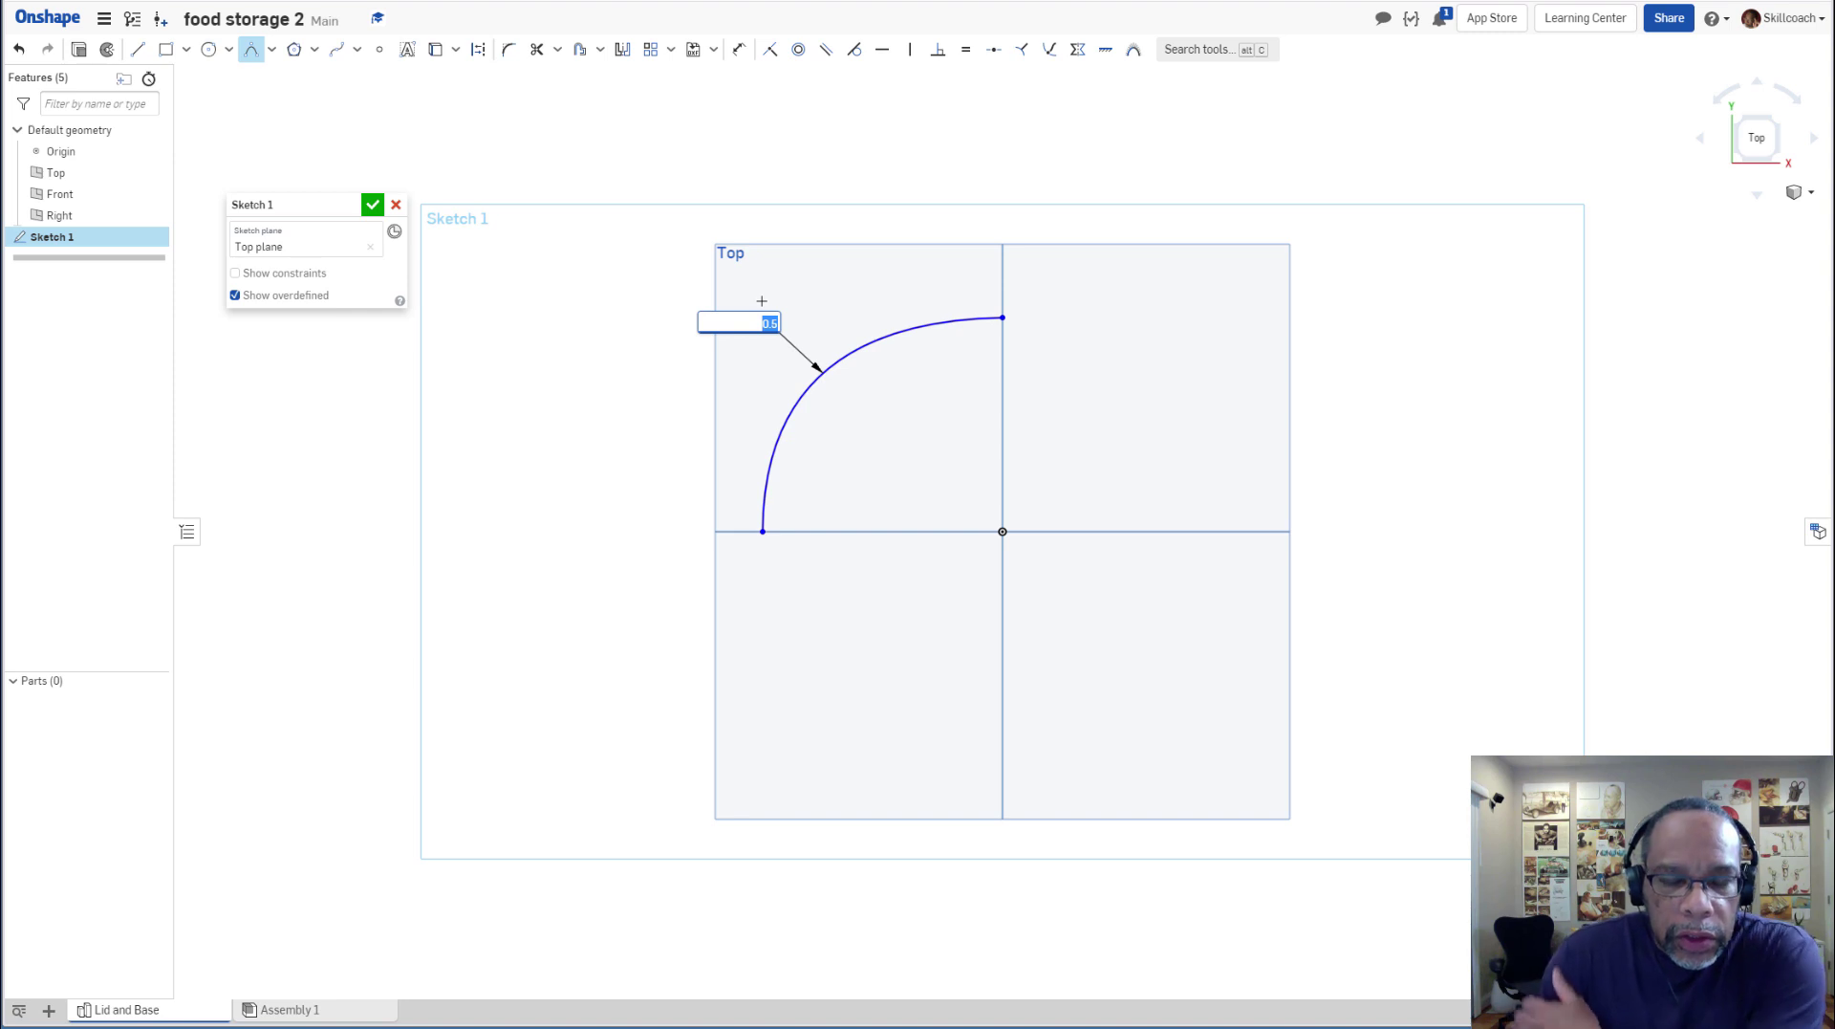
{"action": "key", "text": "BackSpace"}
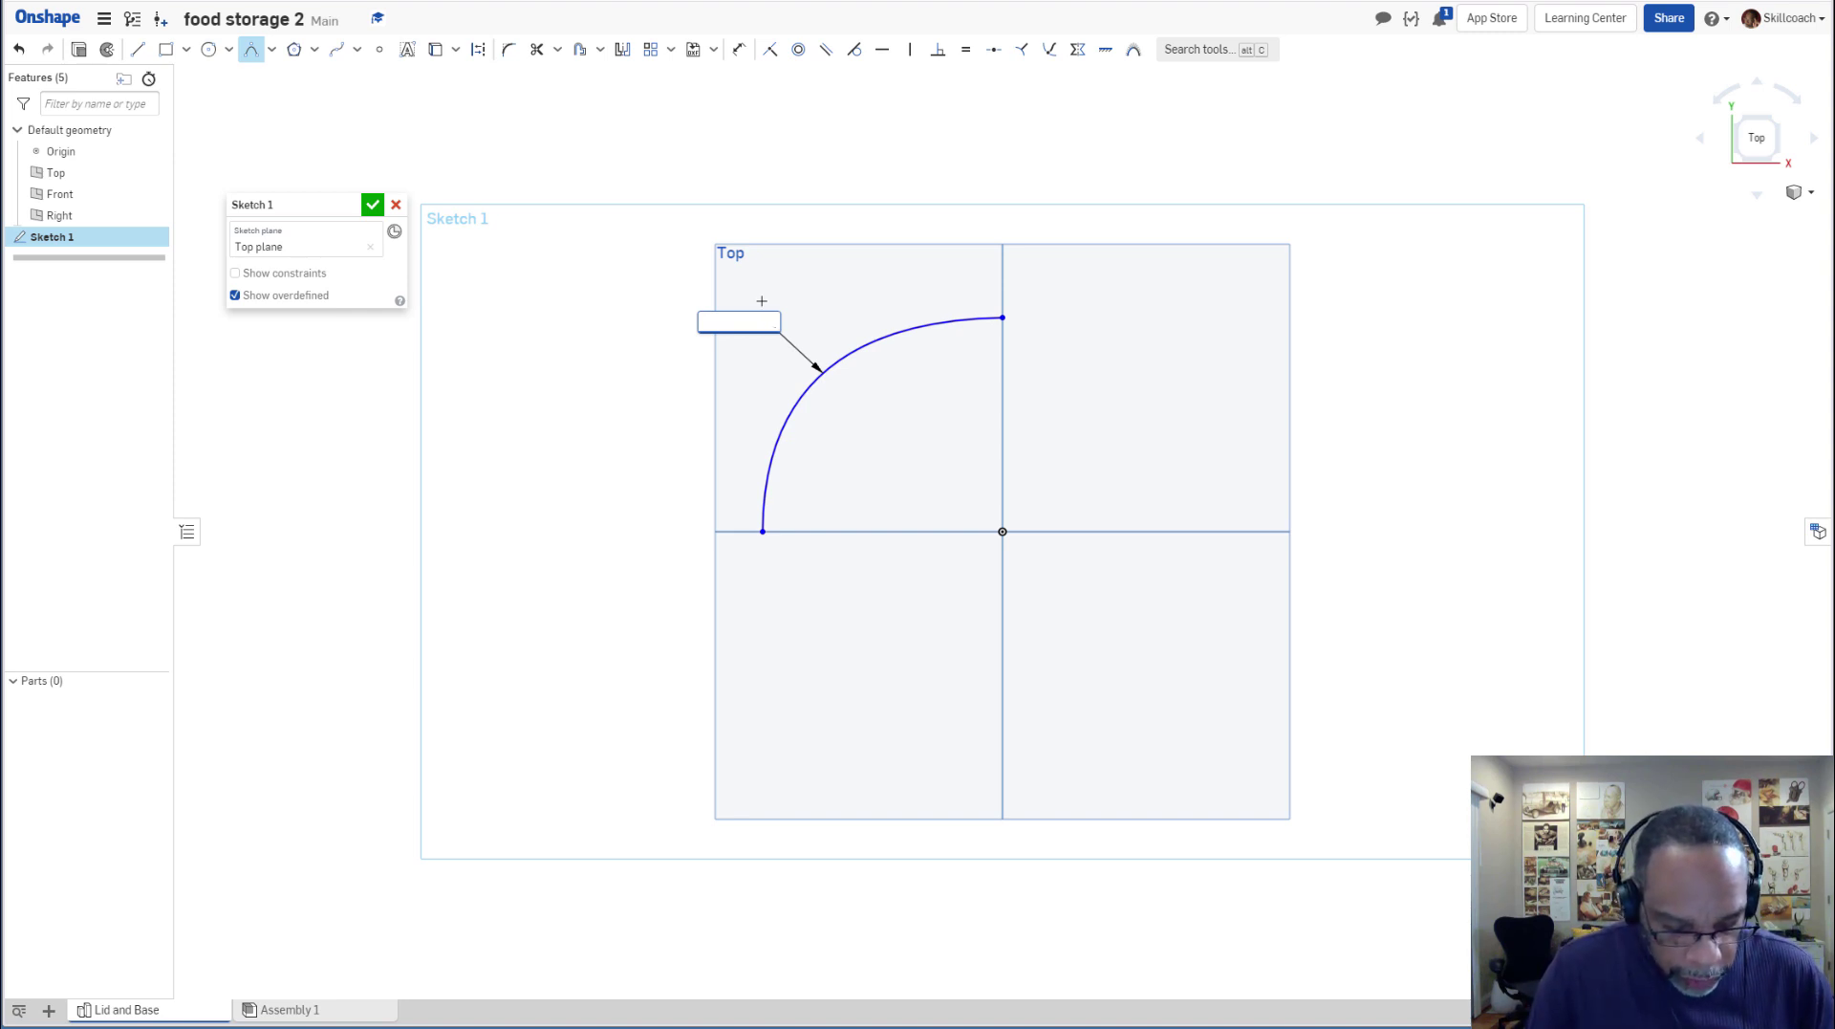
{"action": "type", "text": "0.55"}
{"action": "key", "text": "Return"}
{"action": "scroll", "coordinate": [763, 316], "scroll_direction": "down", "scroll_amount": 1}
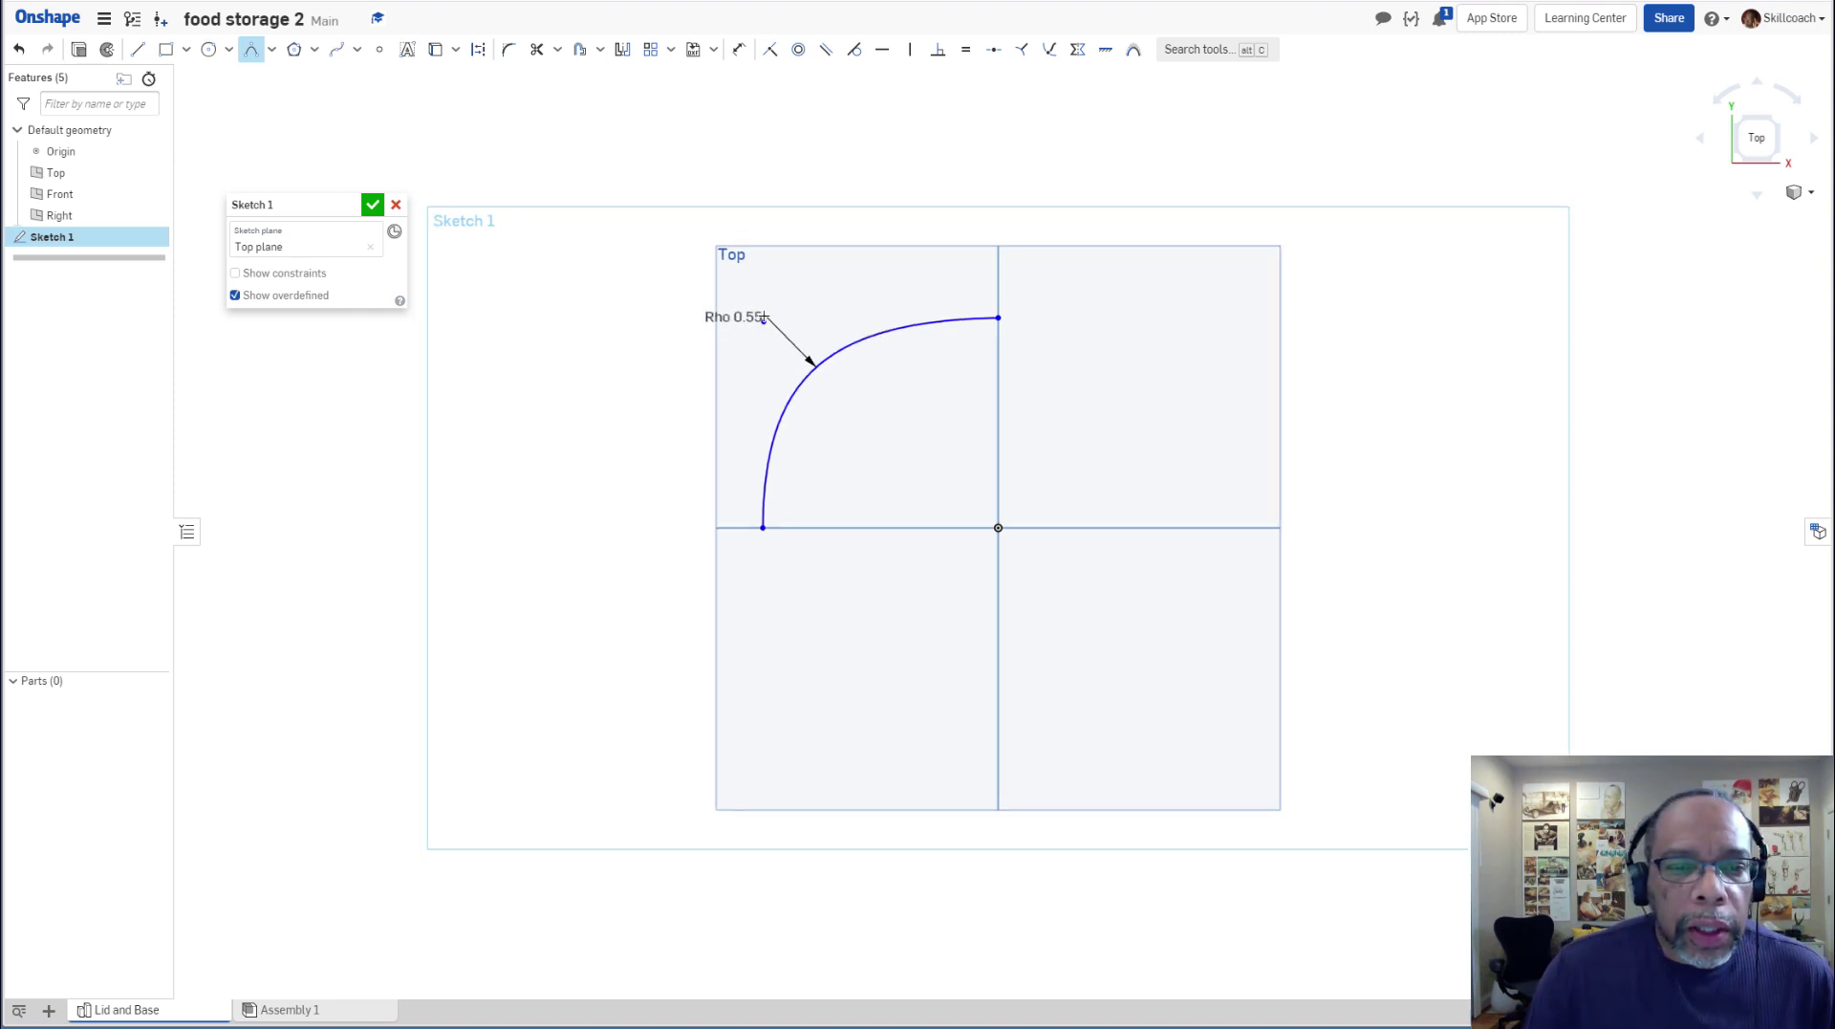
{"action": "key", "text": "Escape"}
{"action": "left_click_drag", "start_coordinate": [707, 321], "coordinate": [630, 308]}
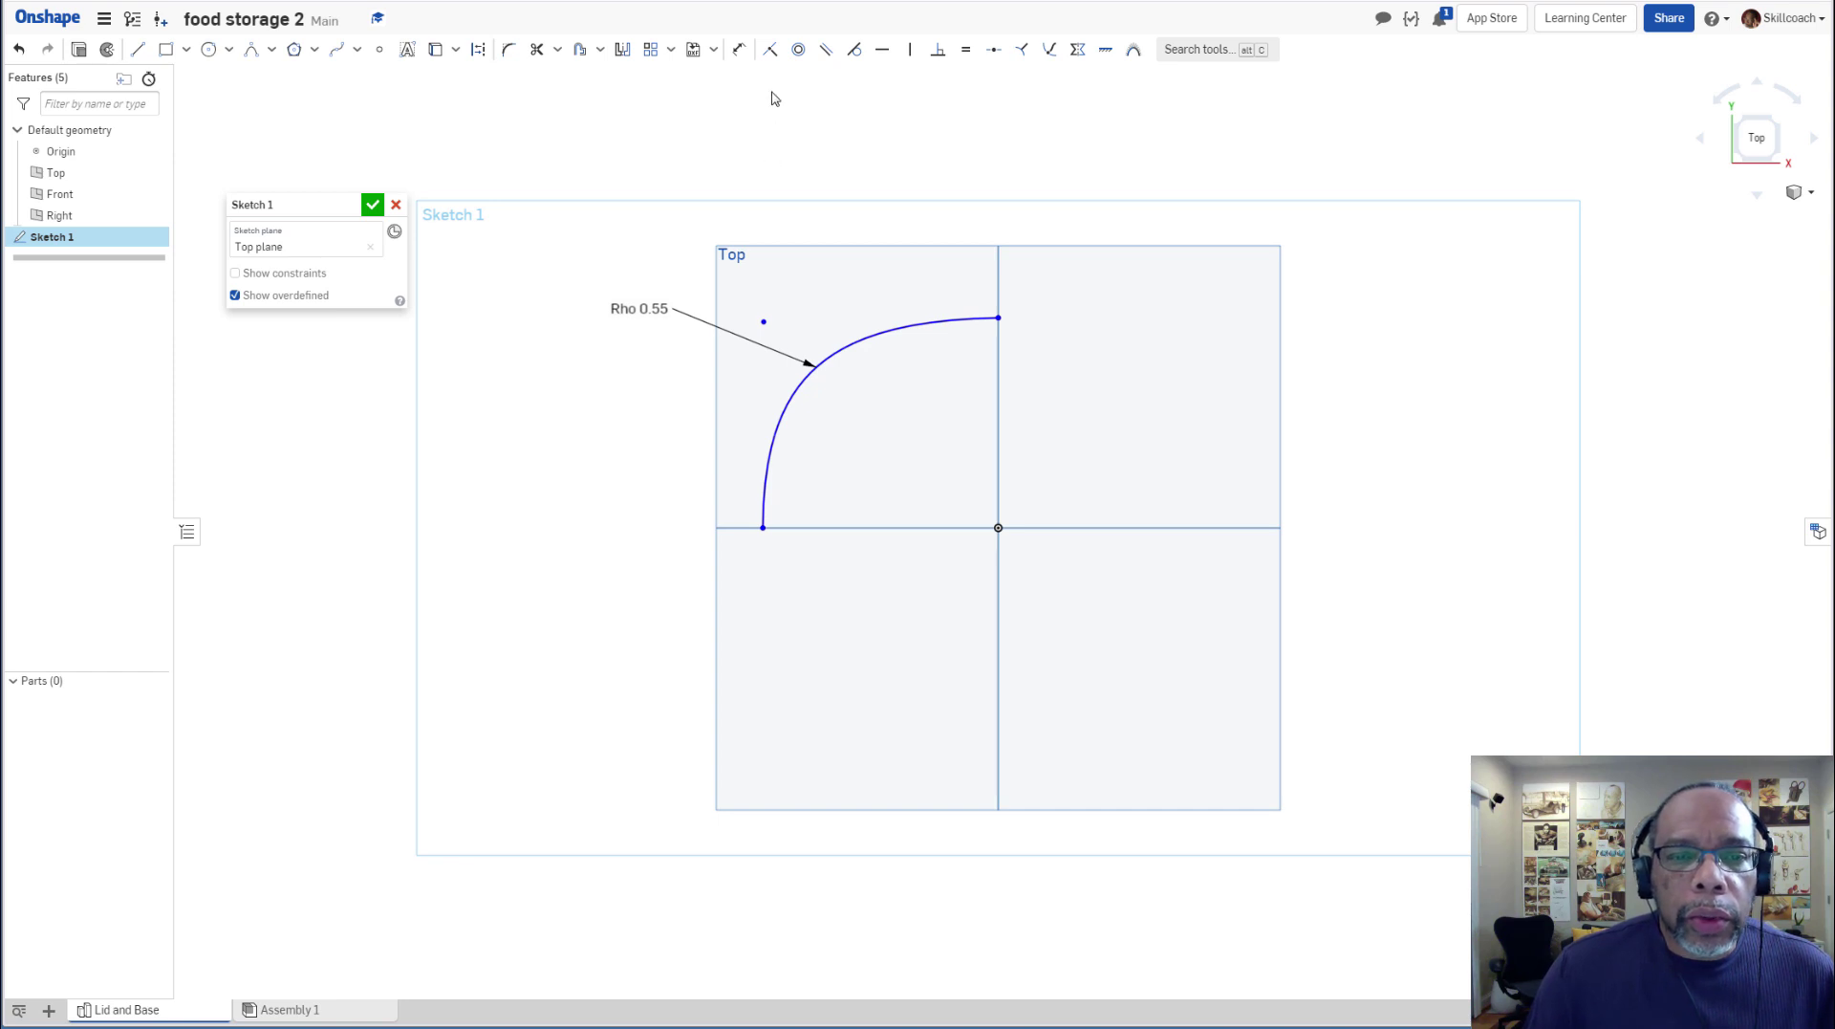
Show the sketch constraints and constrain the conic's control point horizontal to its upper endpoint.
{"action": "left_click", "coordinate": [882, 48]}
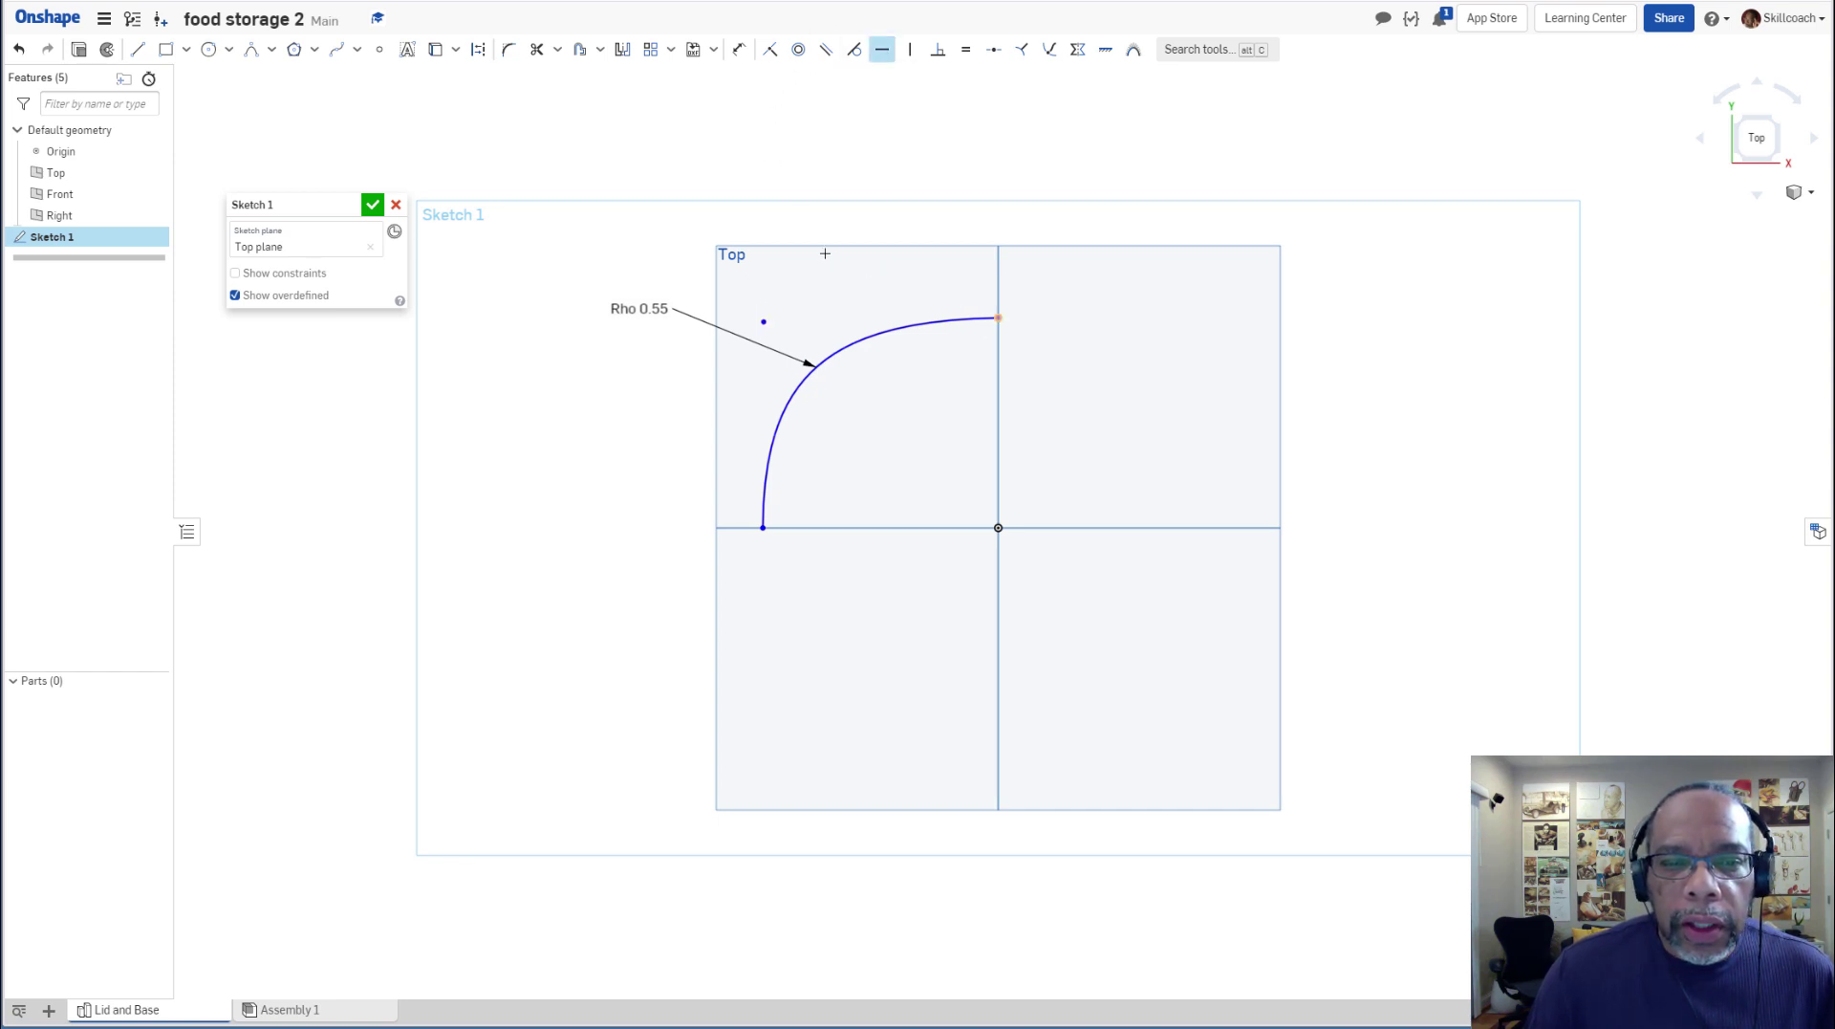
{"action": "scroll", "coordinate": [824, 253], "scroll_direction": "down", "scroll_amount": 2}
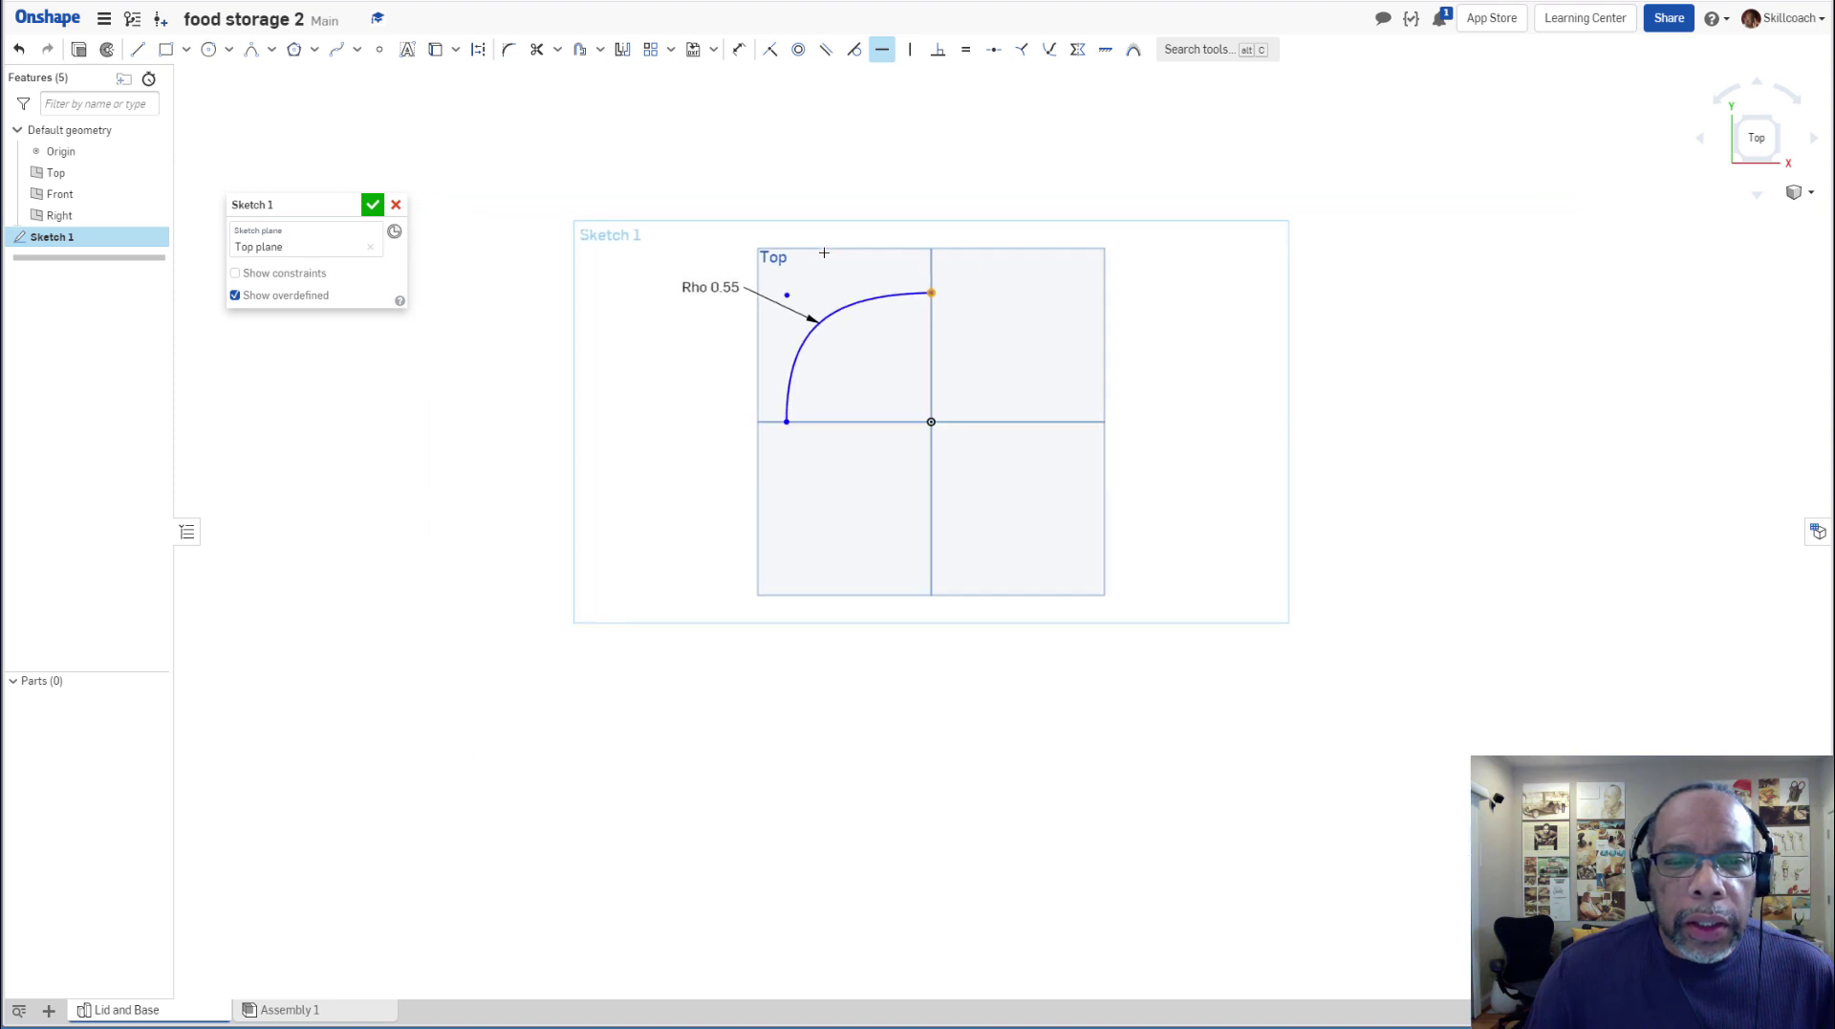
{"action": "scroll", "coordinate": [792, 260], "scroll_direction": "up", "scroll_amount": 6}
{"action": "scroll", "coordinate": [791, 260], "scroll_direction": "down", "scroll_amount": 3}
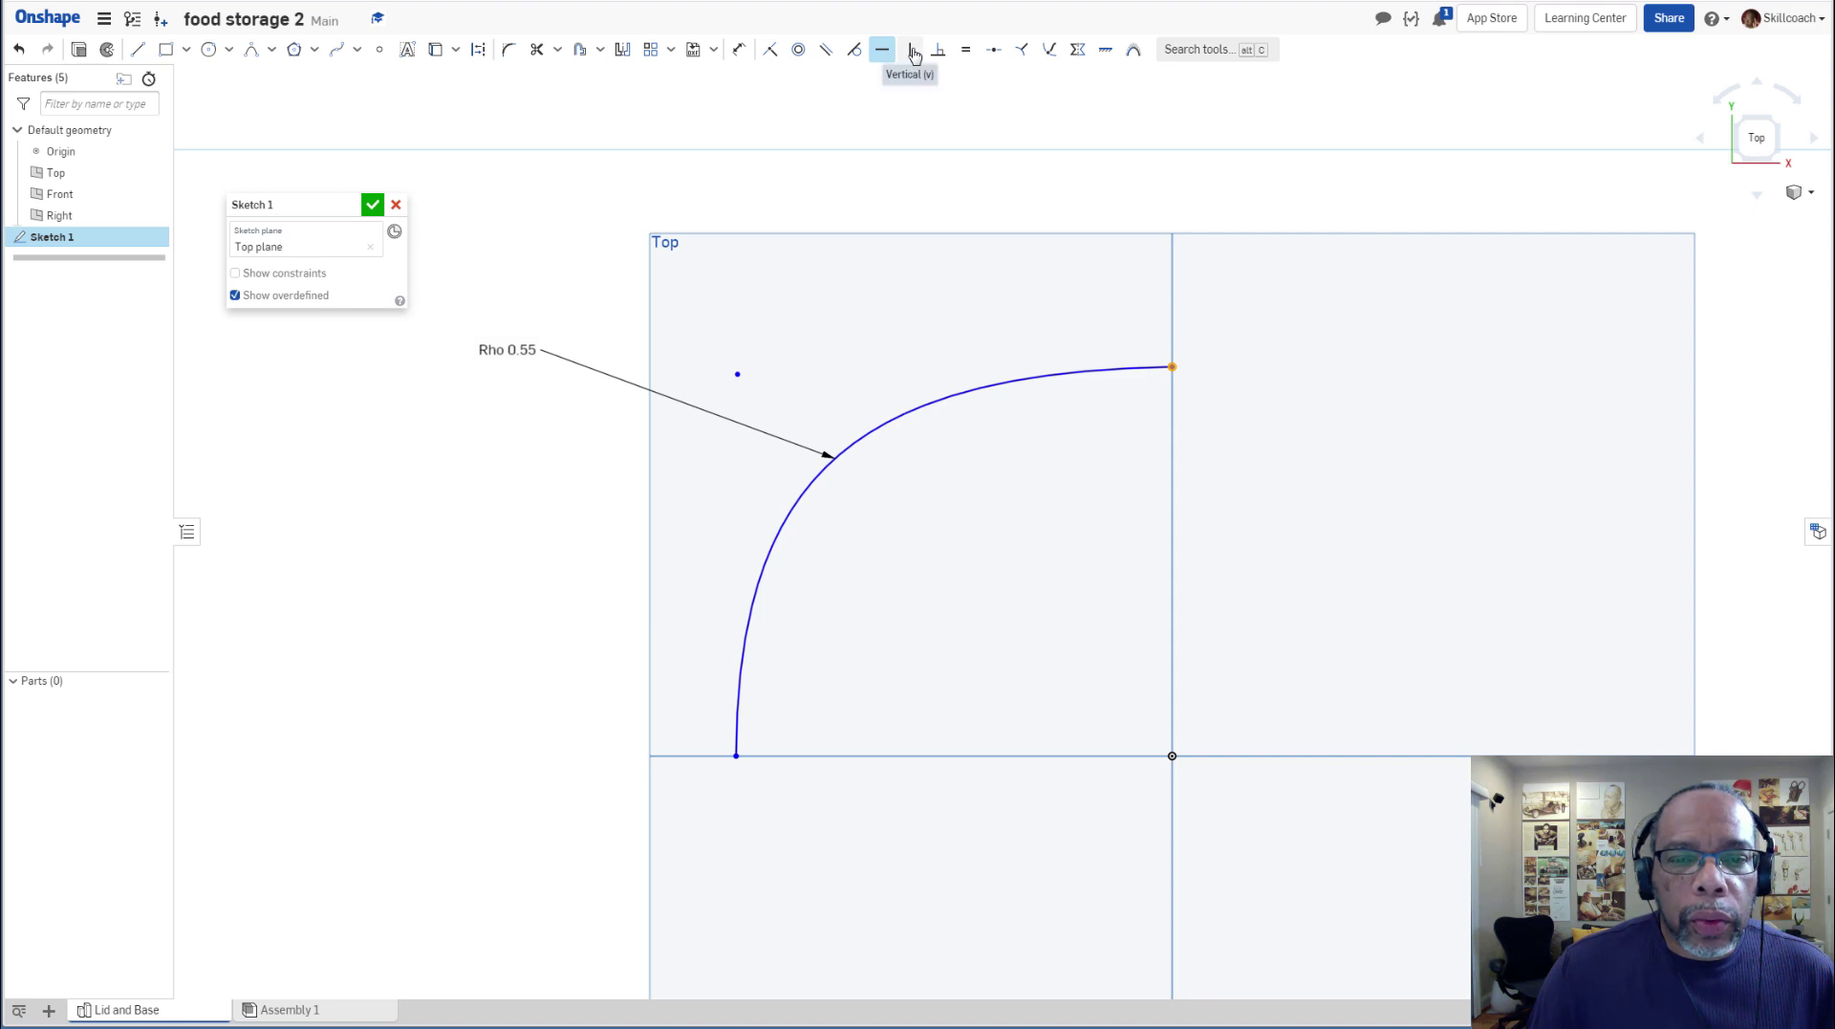
{"action": "left_click", "coordinate": [235, 274]}
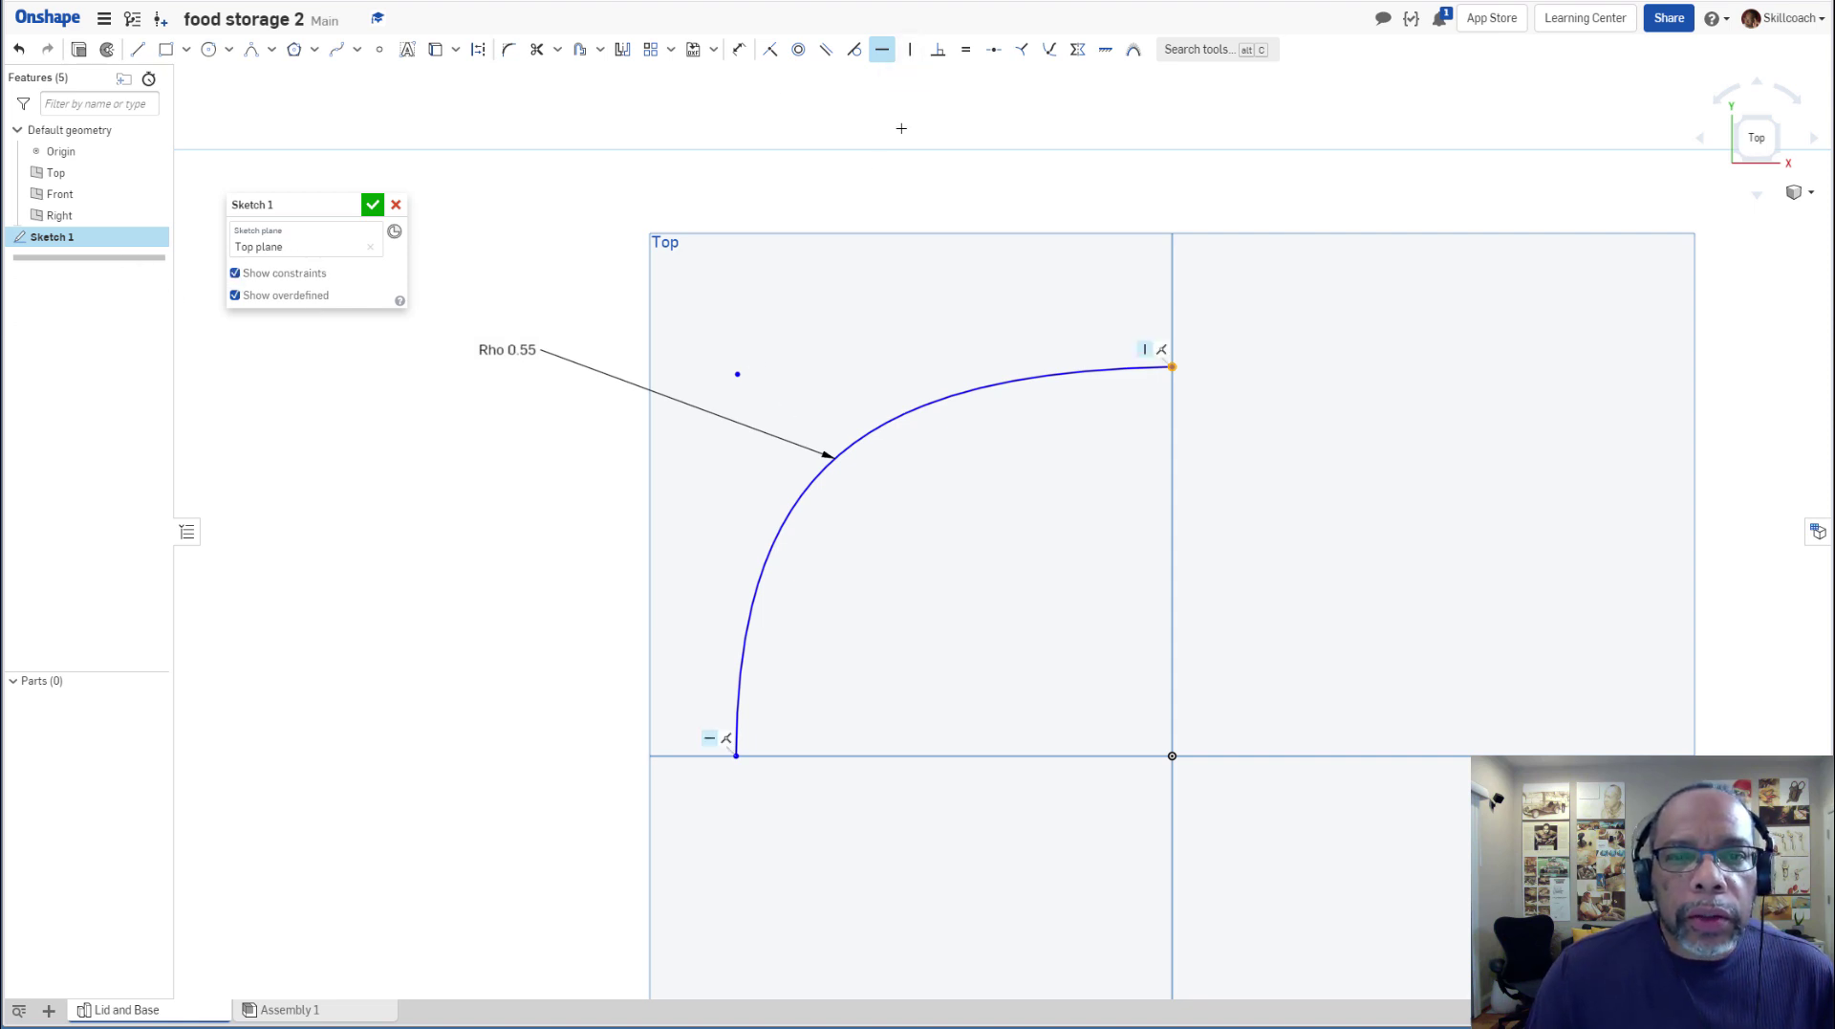
{"action": "left_click", "coordinate": [880, 52]}
{"action": "left_click", "coordinate": [738, 373]}
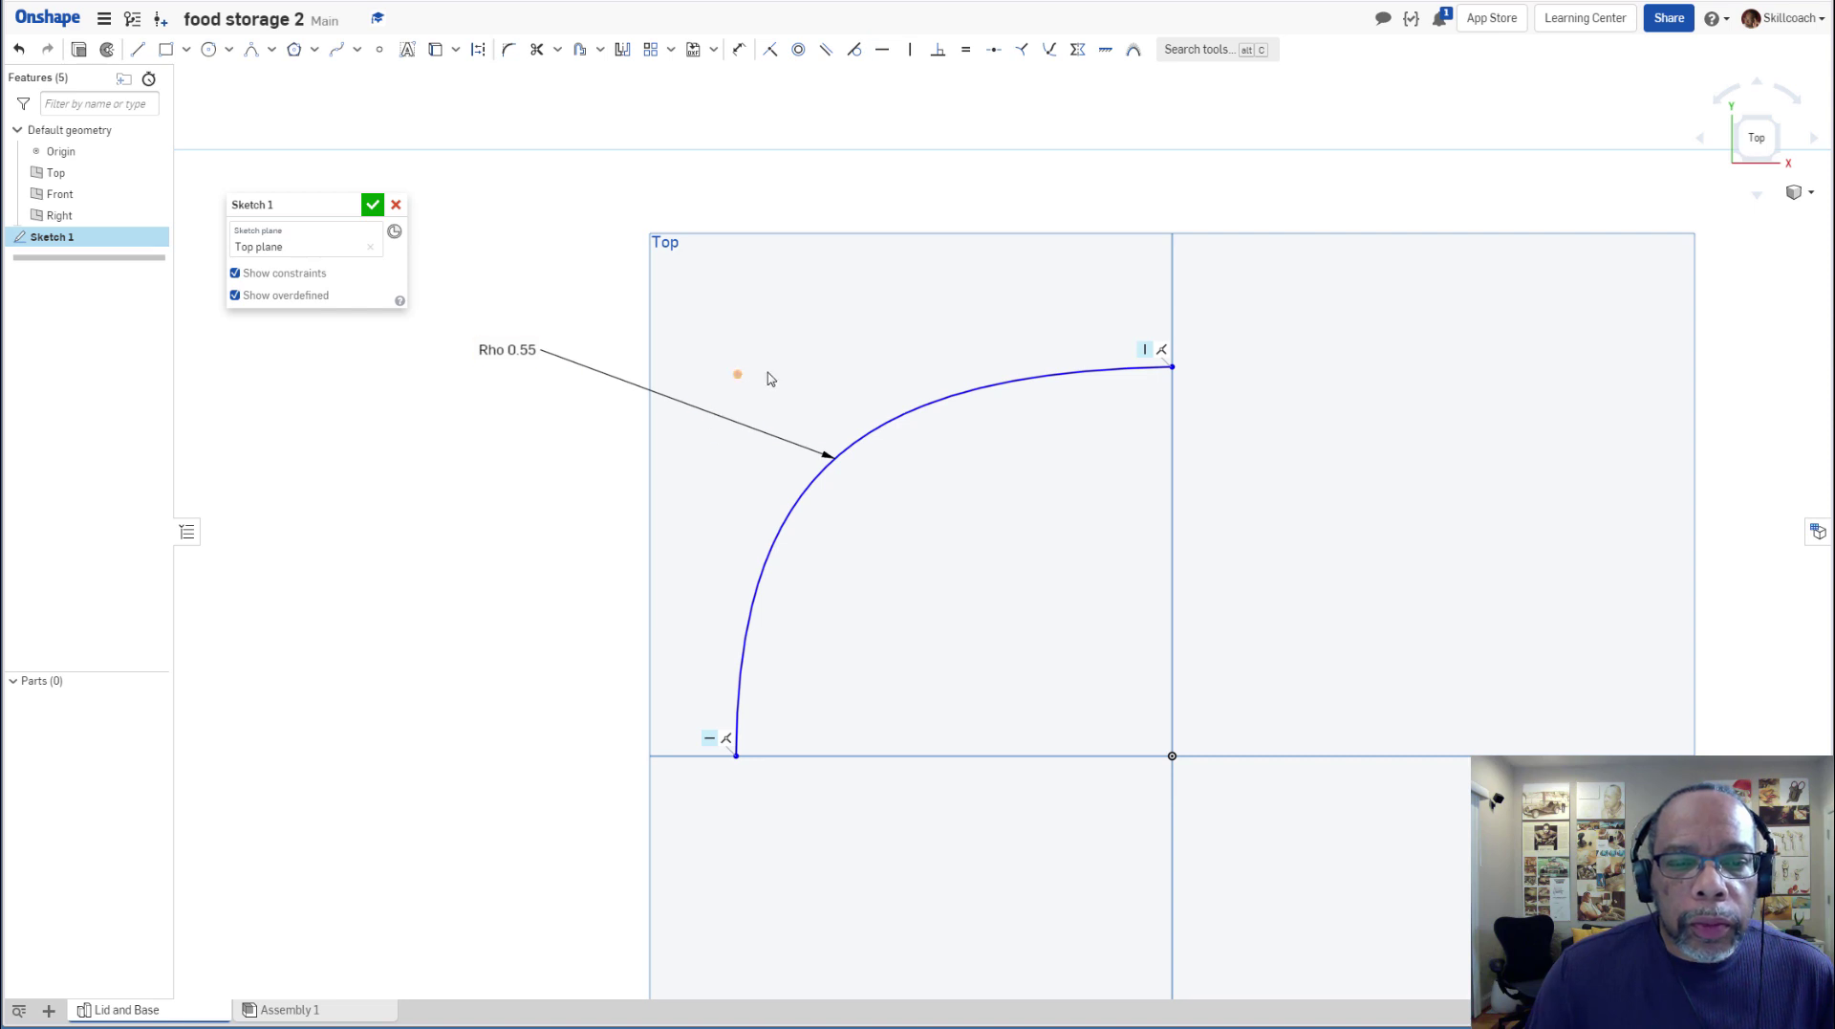
{"action": "key", "text": "d"}
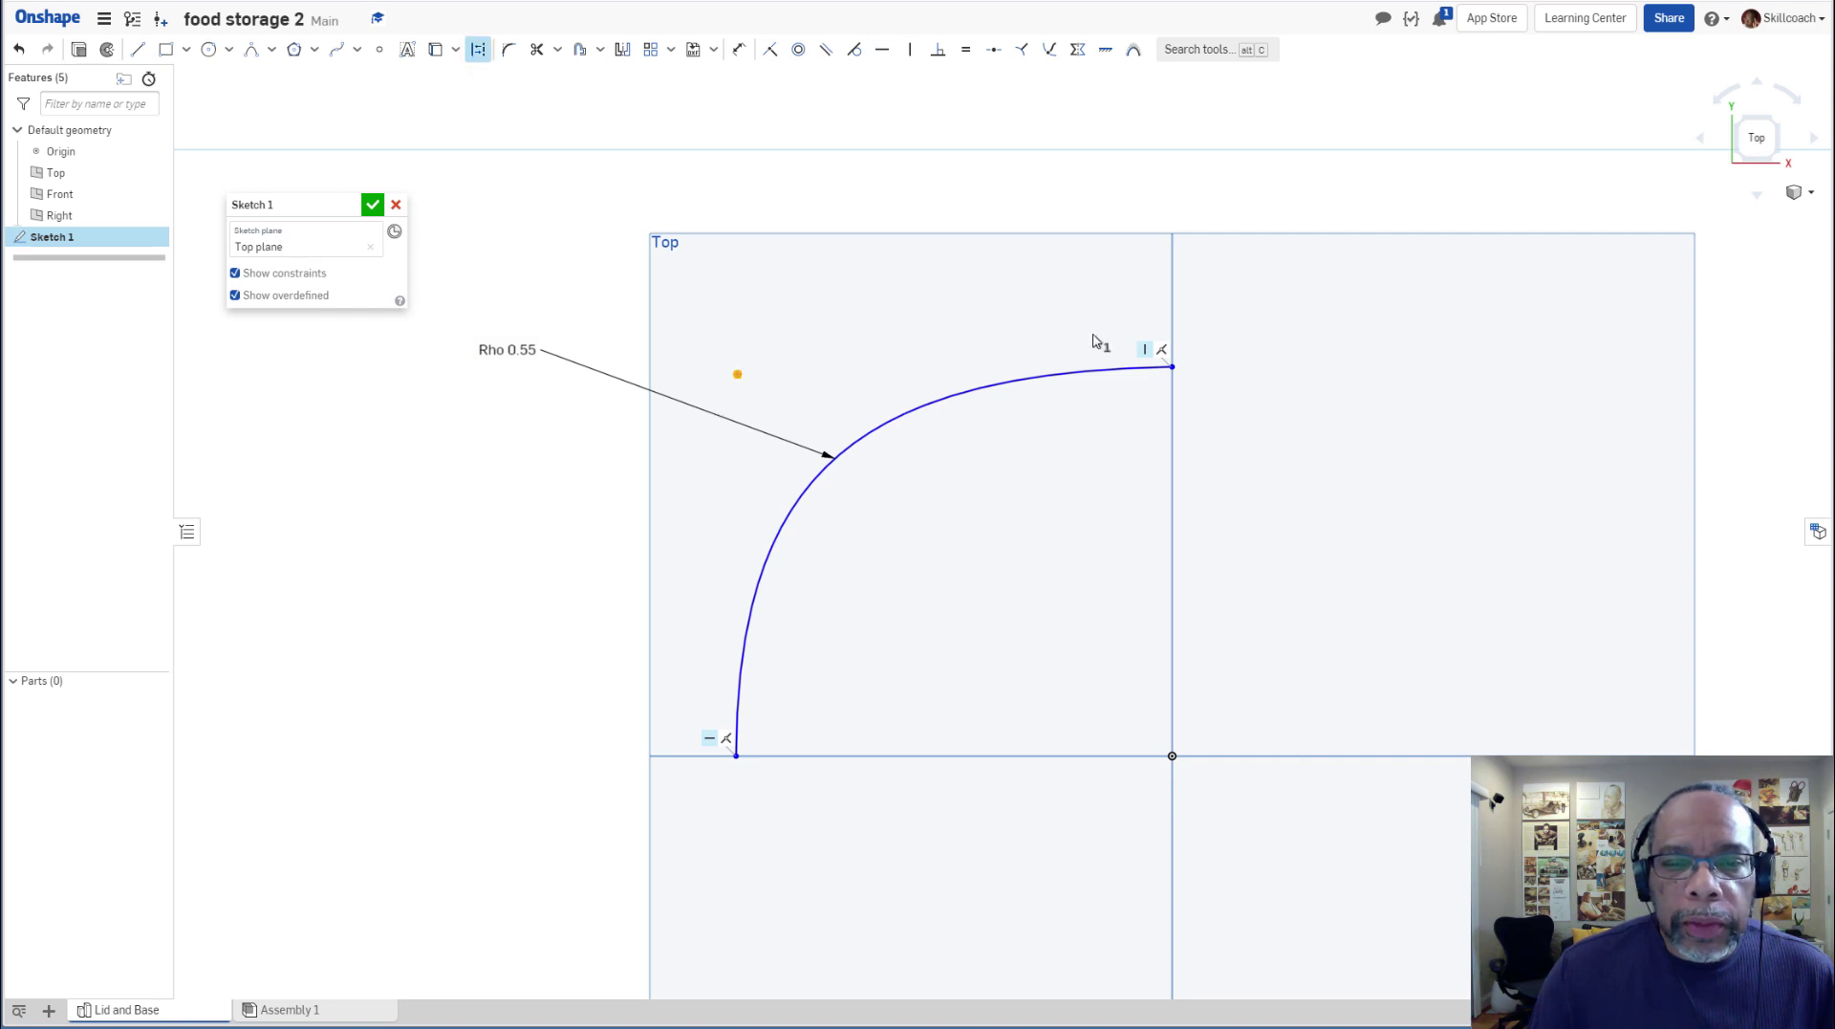
{"action": "left_click", "coordinate": [1172, 368]}
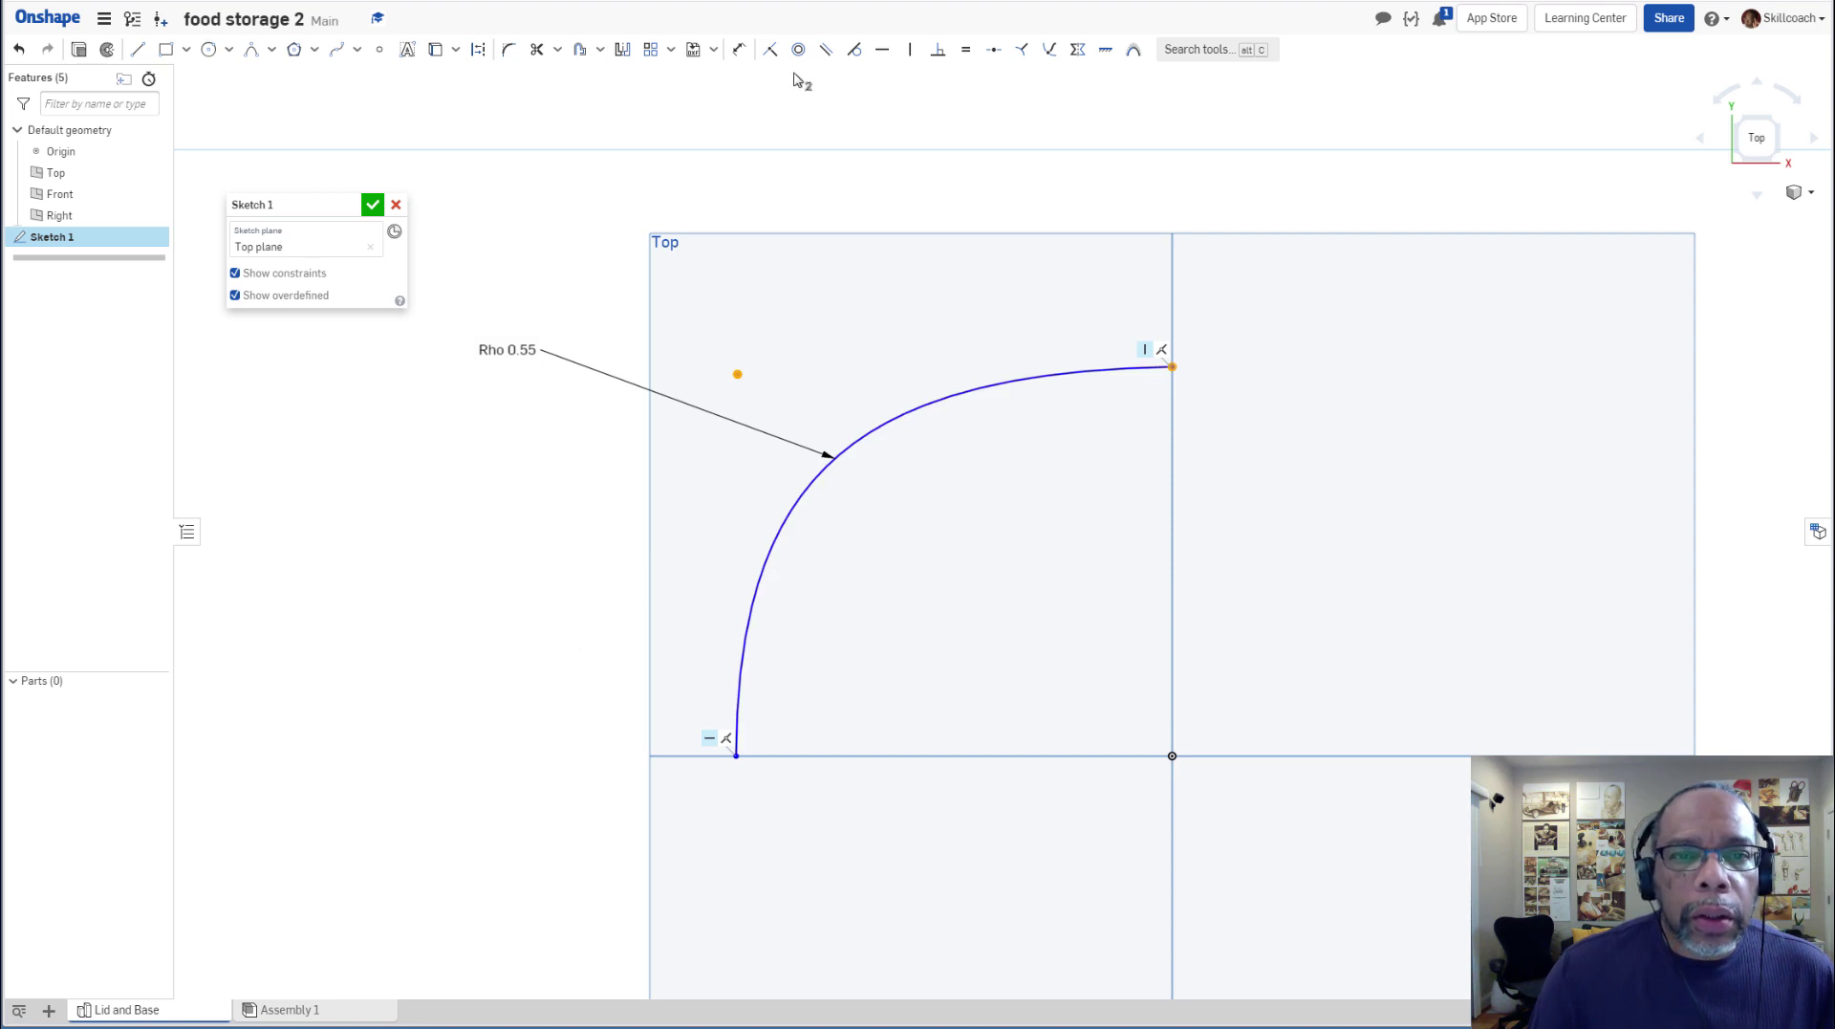
{"action": "left_click", "coordinate": [884, 51]}
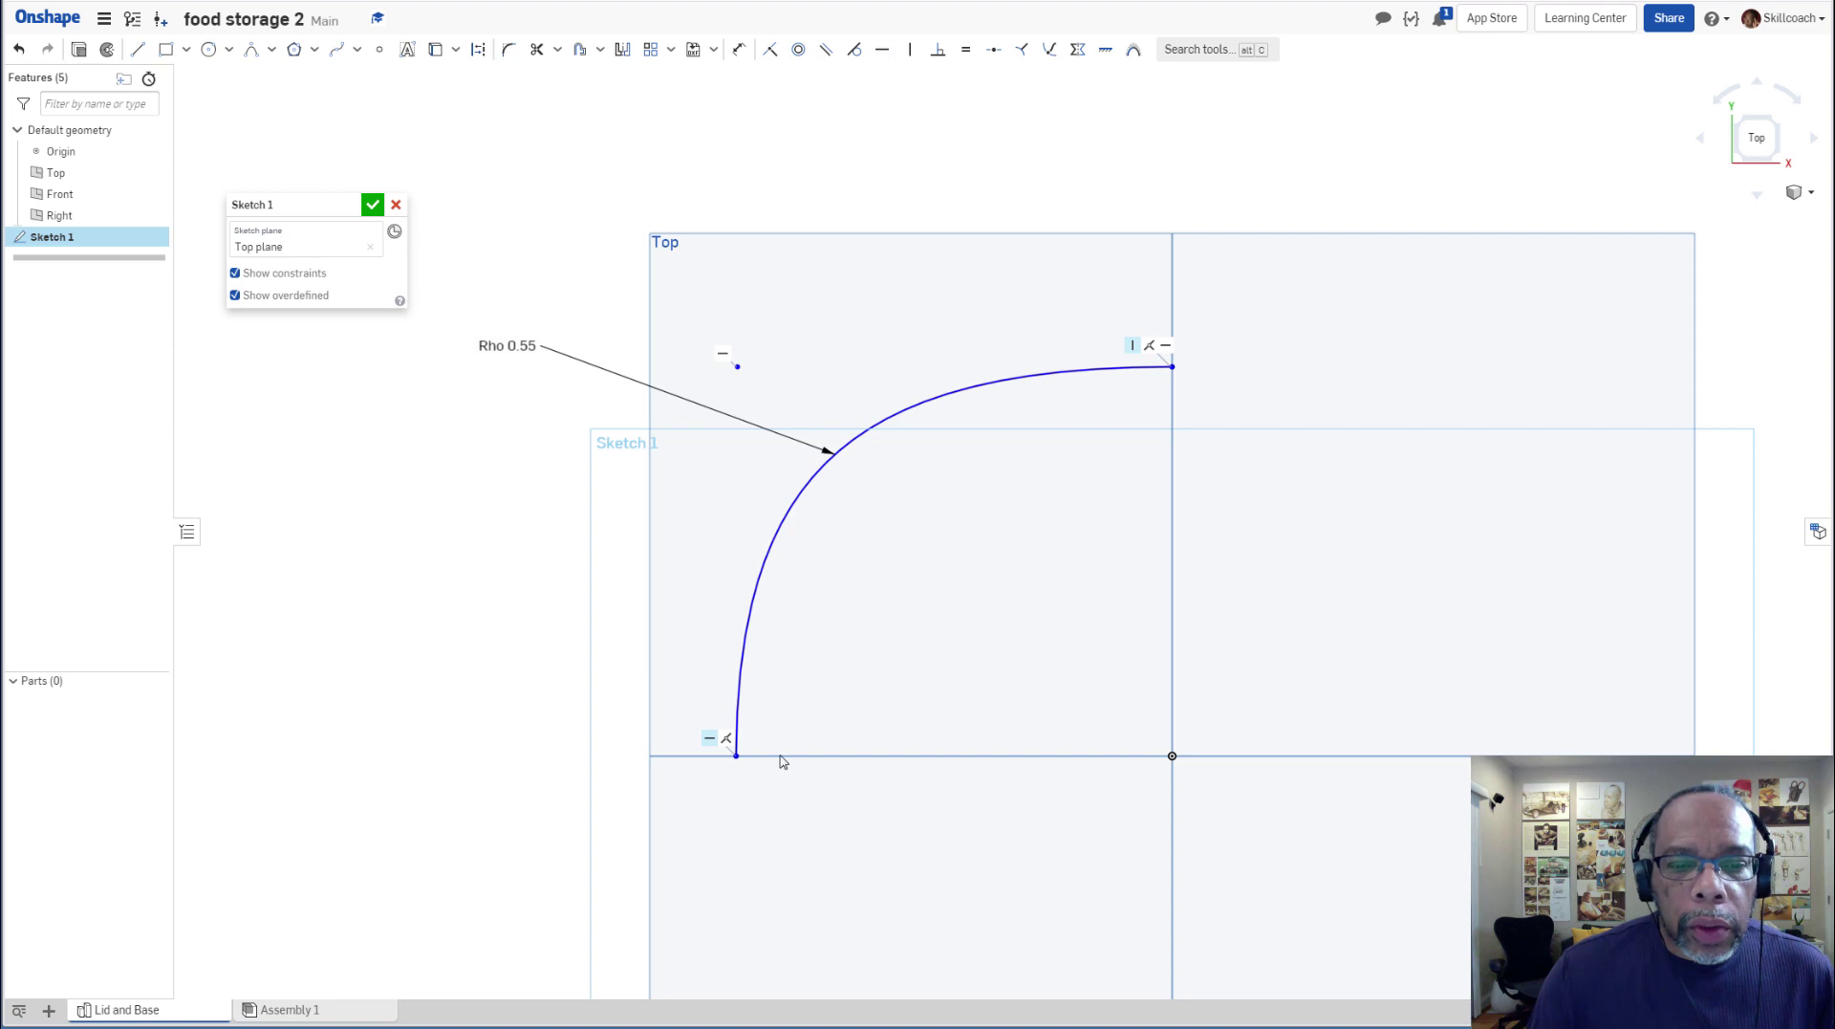
Constrain the conic's control point vertical to its lower endpoint on the horizontal axis.
{"action": "left_click", "coordinate": [909, 50]}
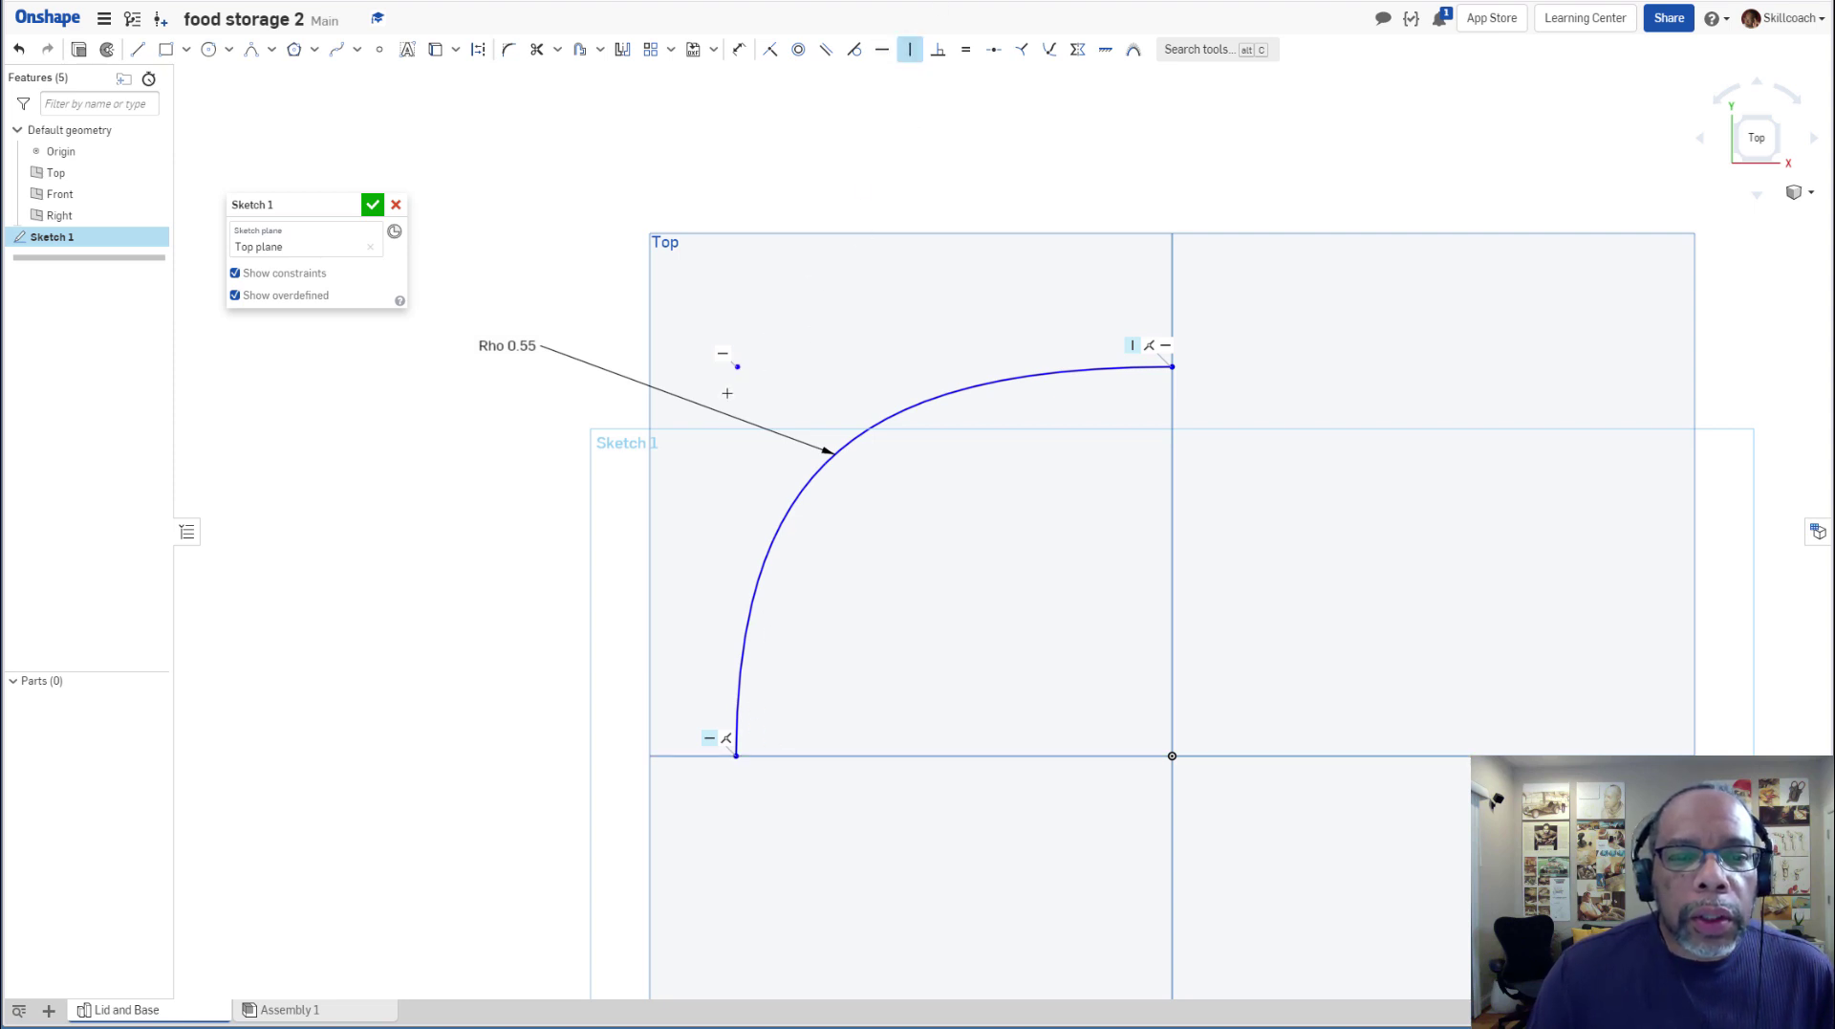
{"action": "key", "text": "d"}
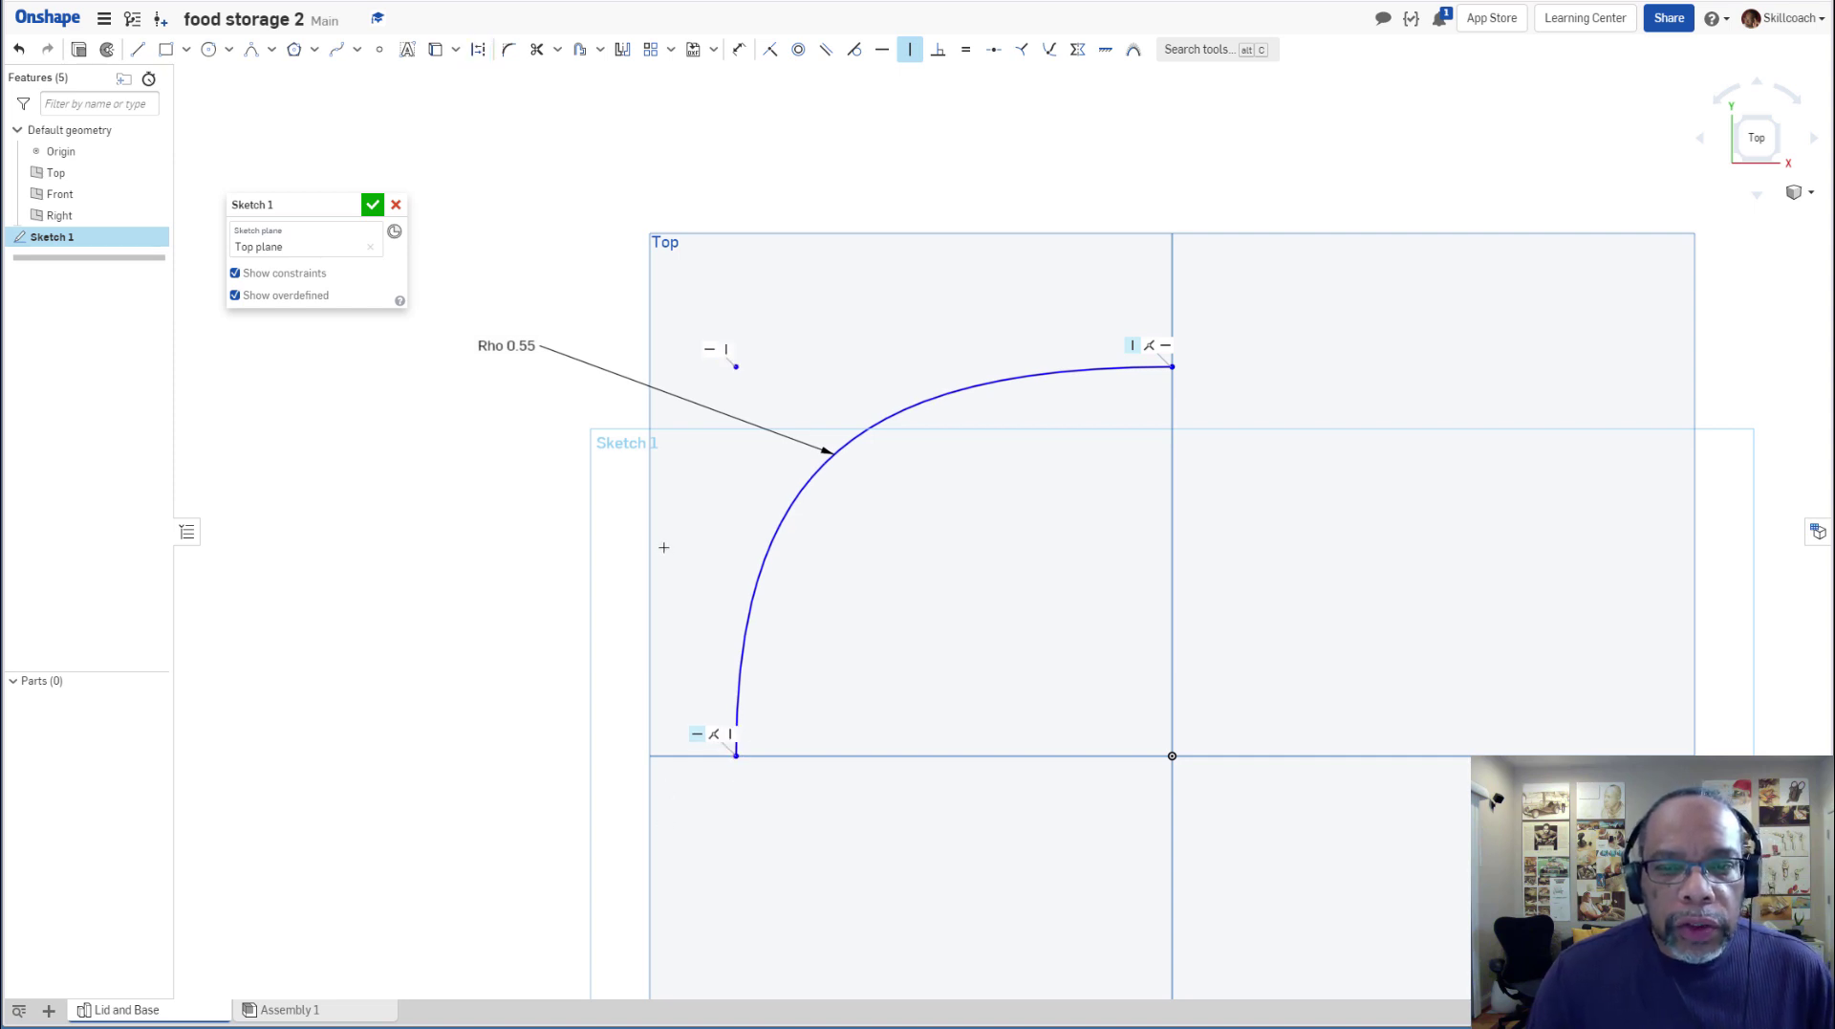
{"action": "scroll", "coordinate": [867, 444], "scroll_direction": "down", "scroll_amount": 1}
{"action": "scroll", "coordinate": [867, 444], "scroll_direction": "down", "scroll_amount": 1}
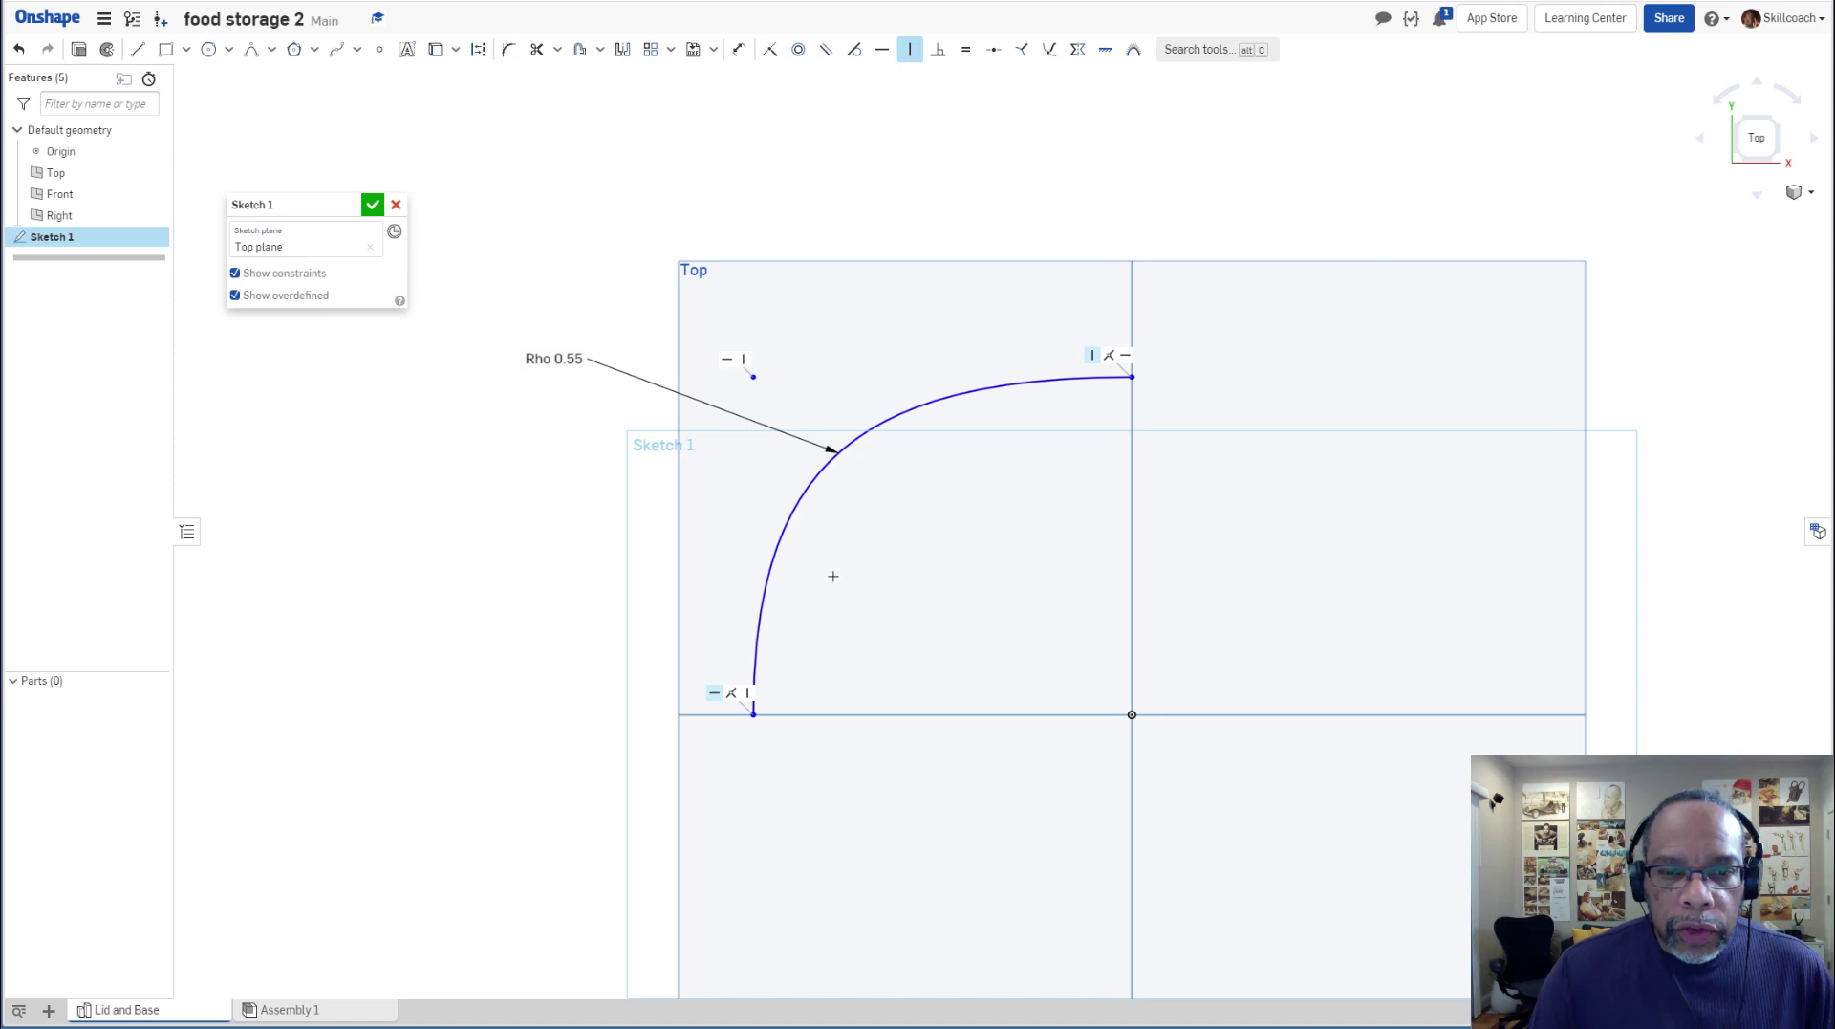
{"action": "scroll", "coordinate": [833, 576], "scroll_direction": "down", "scroll_amount": 2}
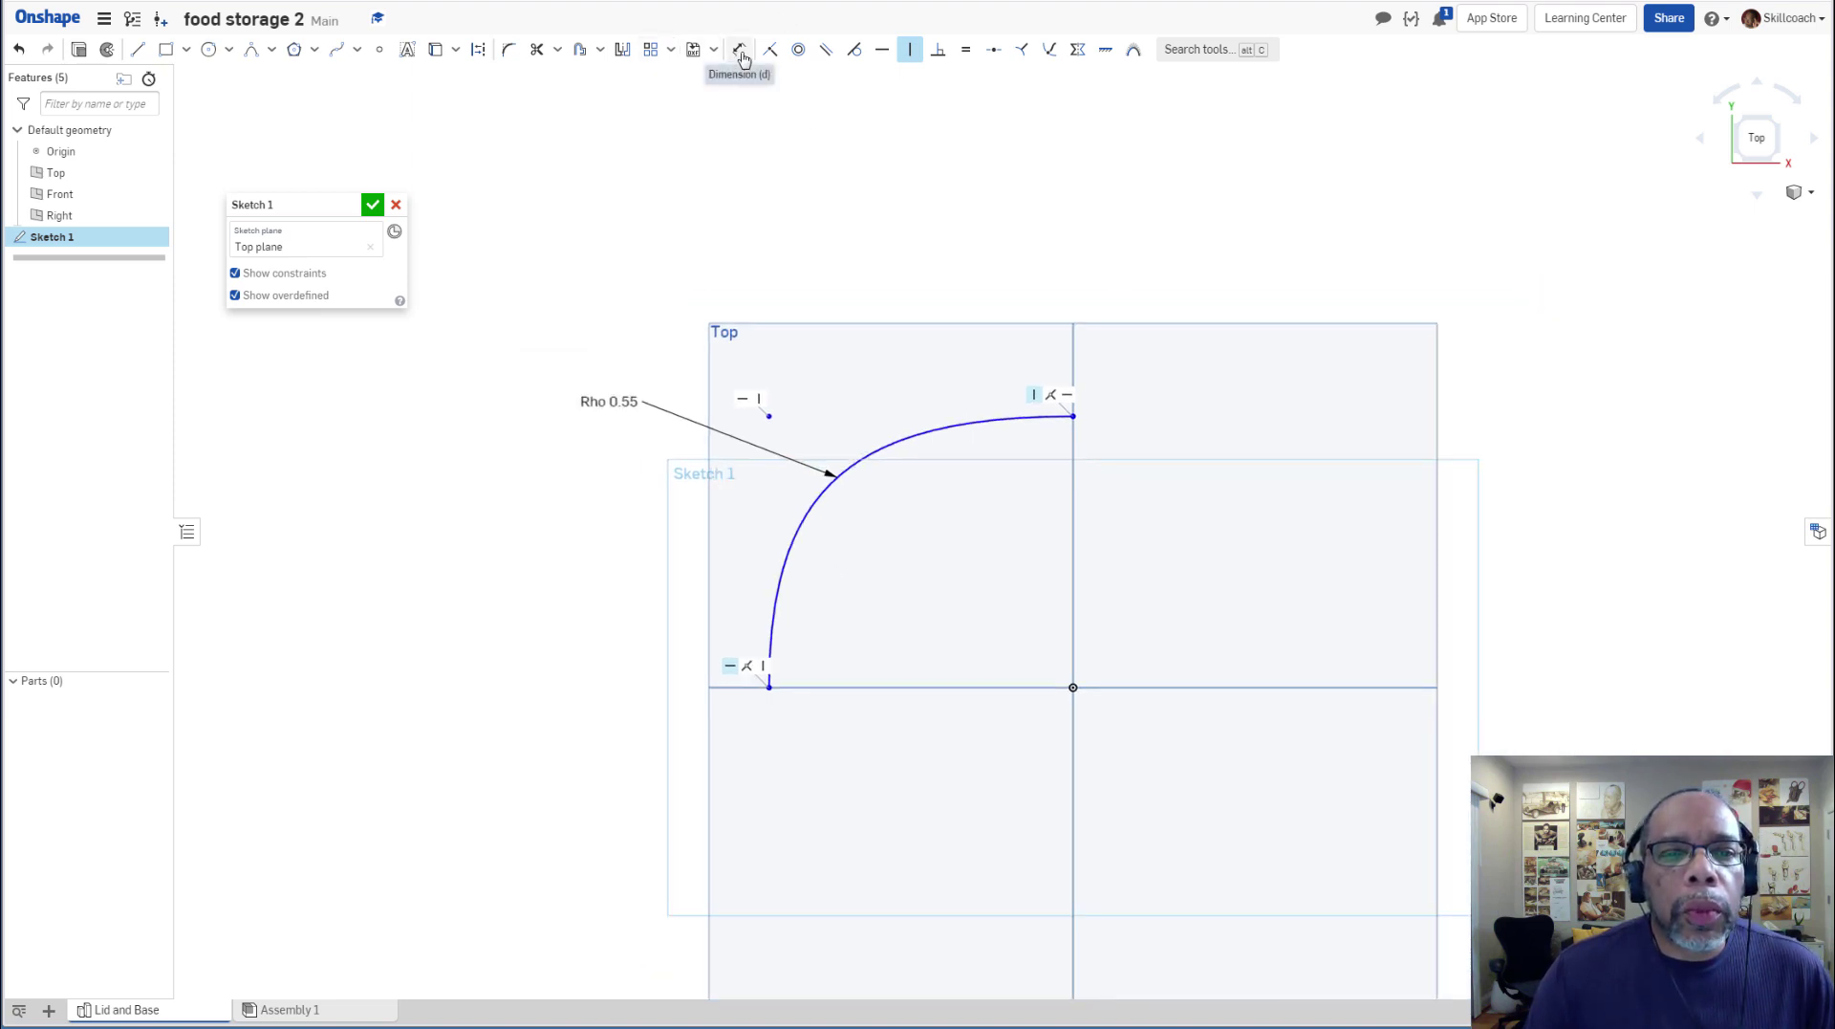
Mirror the conic about the vertical line of the Right plane to form the upper half of the outline.
{"action": "left_click", "coordinate": [622, 50]}
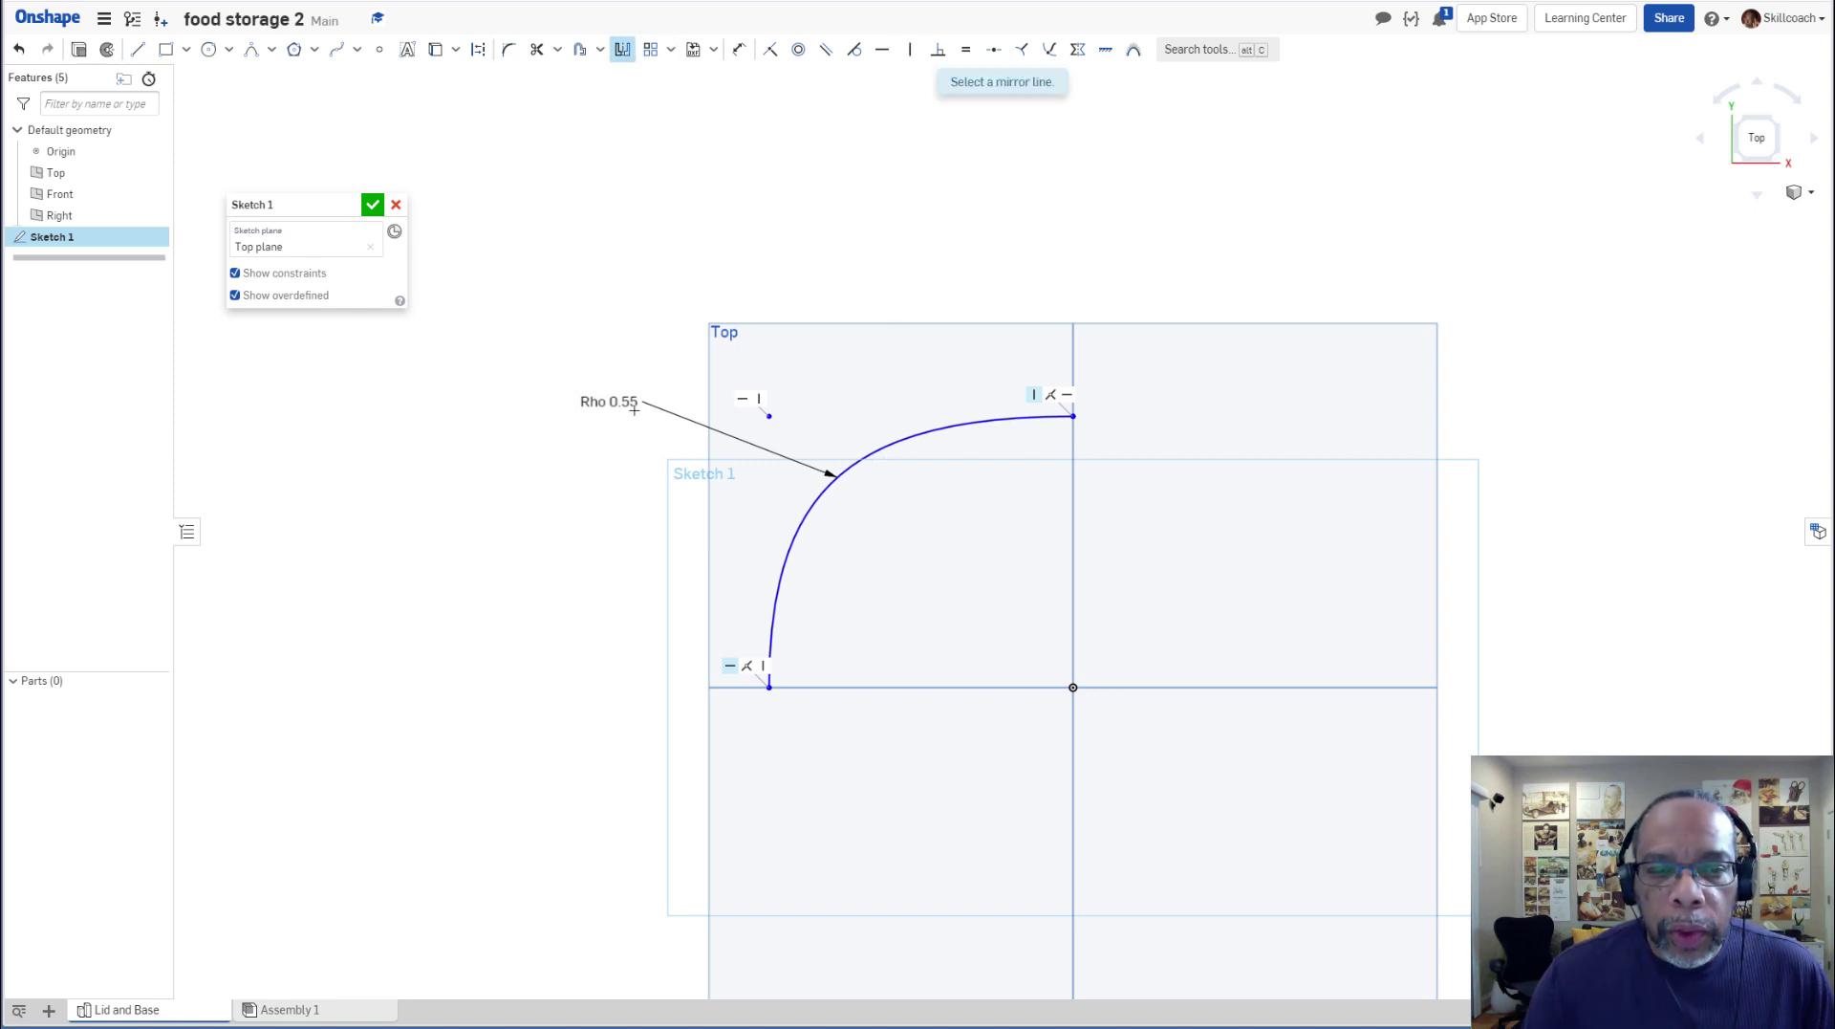
{"action": "left_click", "coordinate": [1073, 490]}
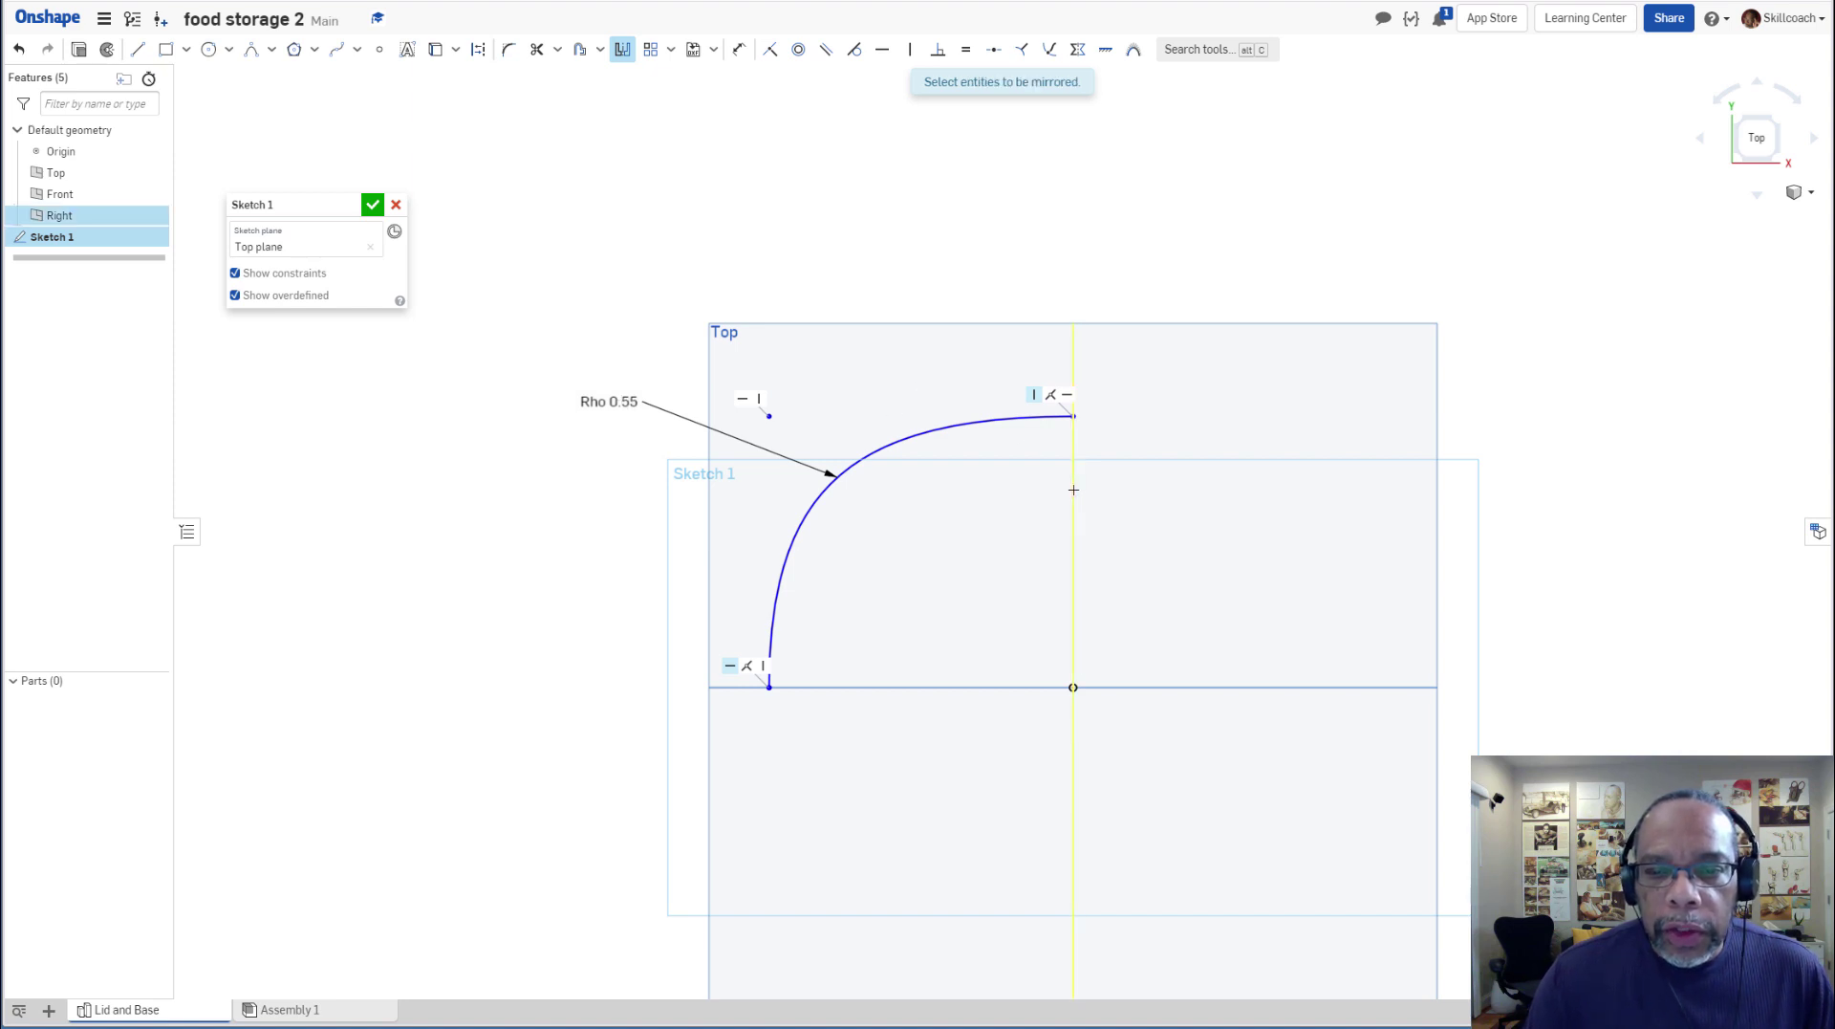
{"action": "left_click", "coordinate": [960, 427]}
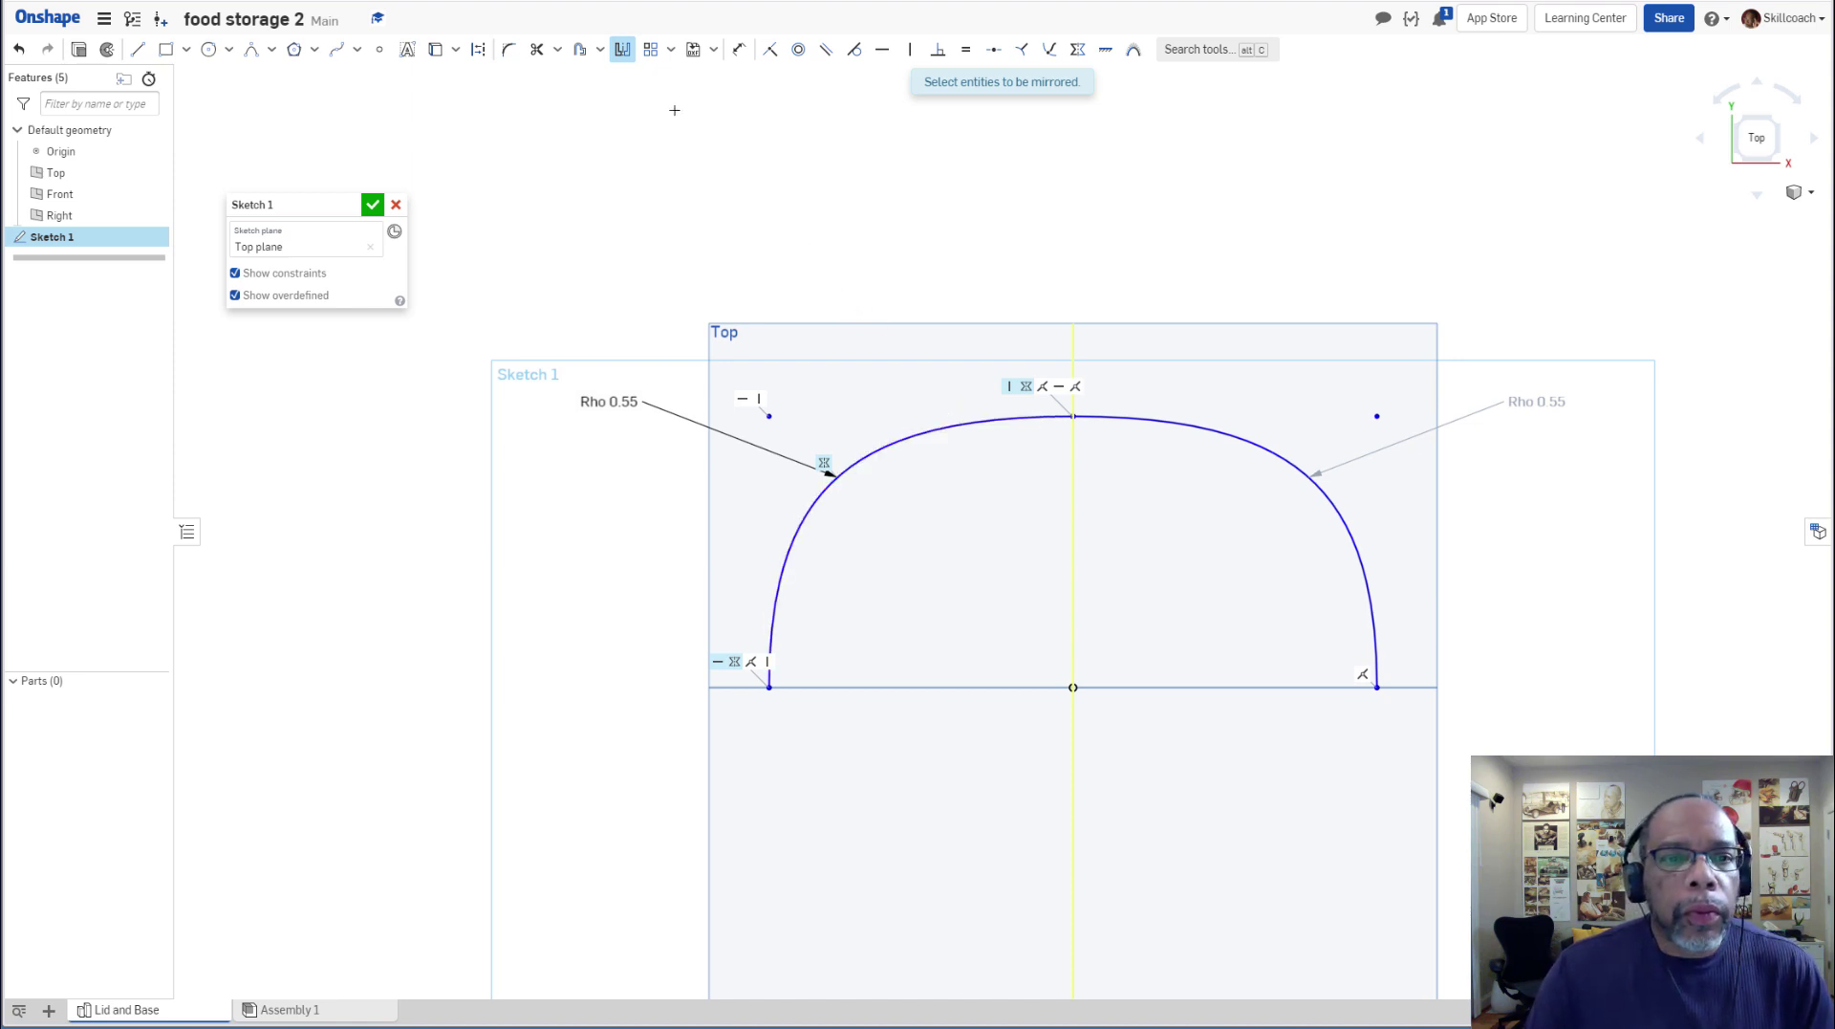
{"action": "left_click", "coordinate": [622, 51]}
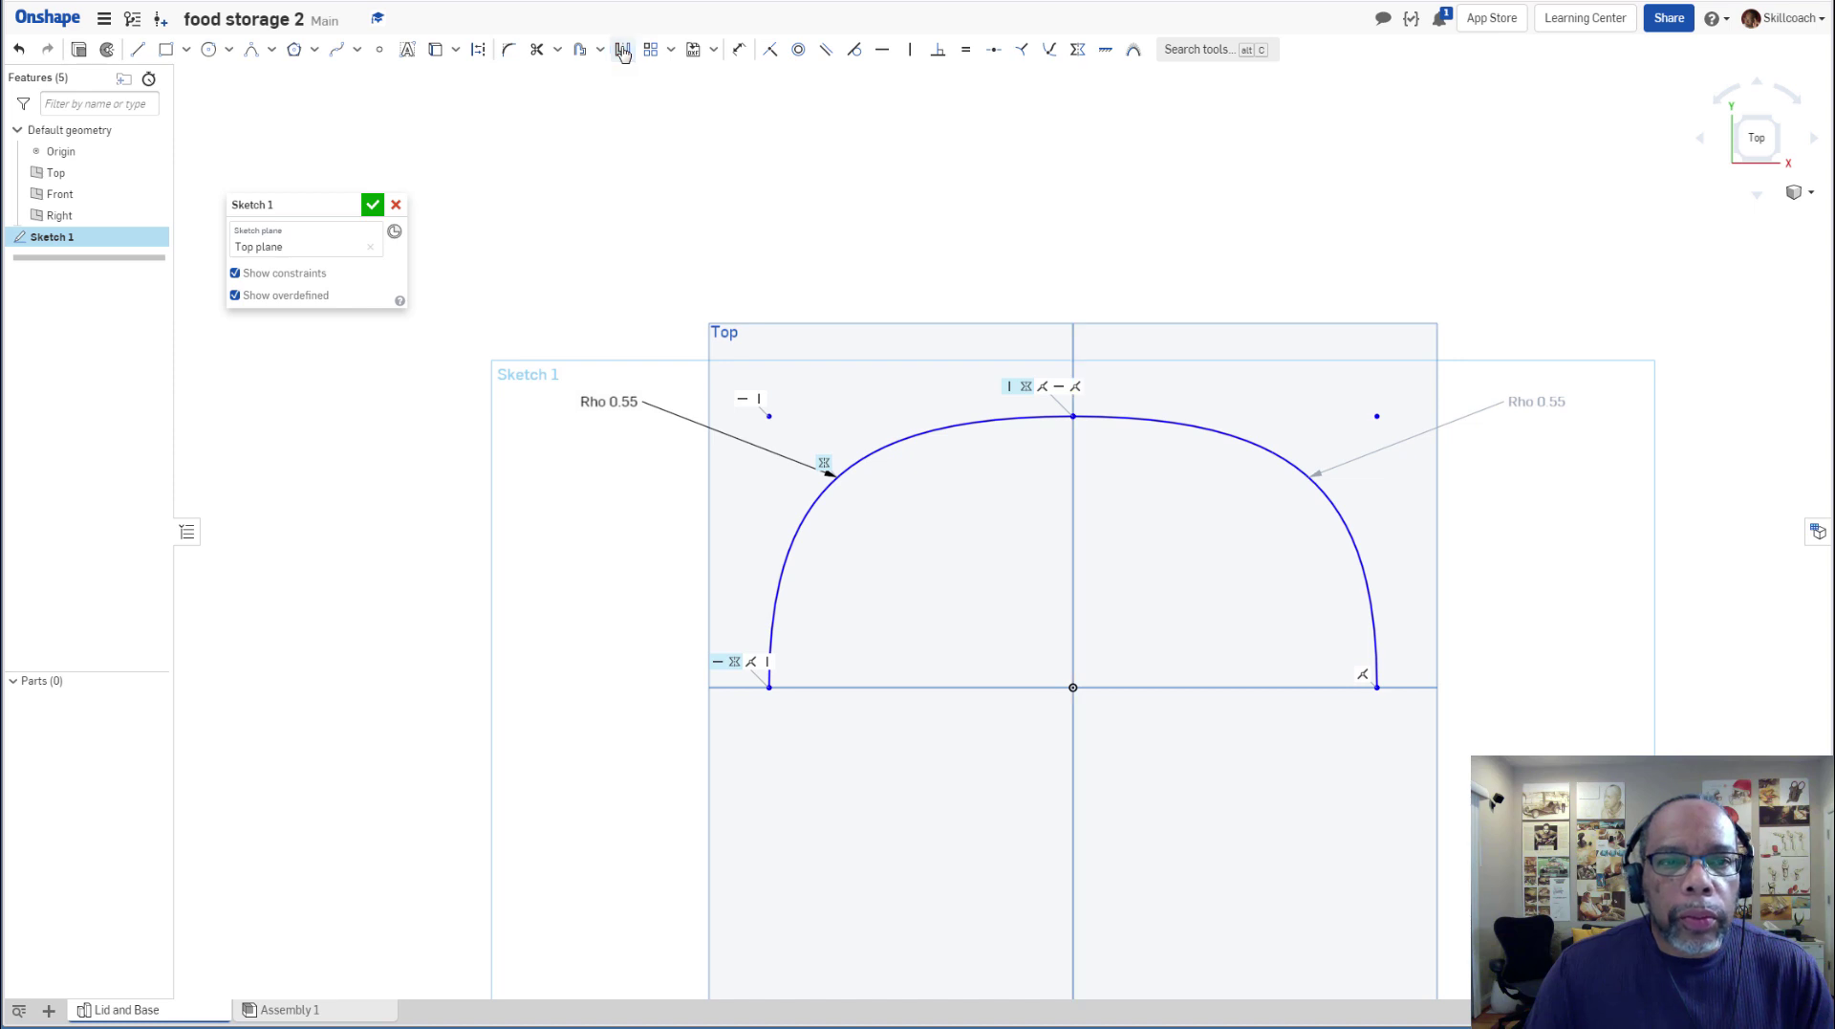
Mirror the two upper conics about the horizontal line of the Front plane to close the outline.
{"action": "left_click", "coordinate": [623, 51]}
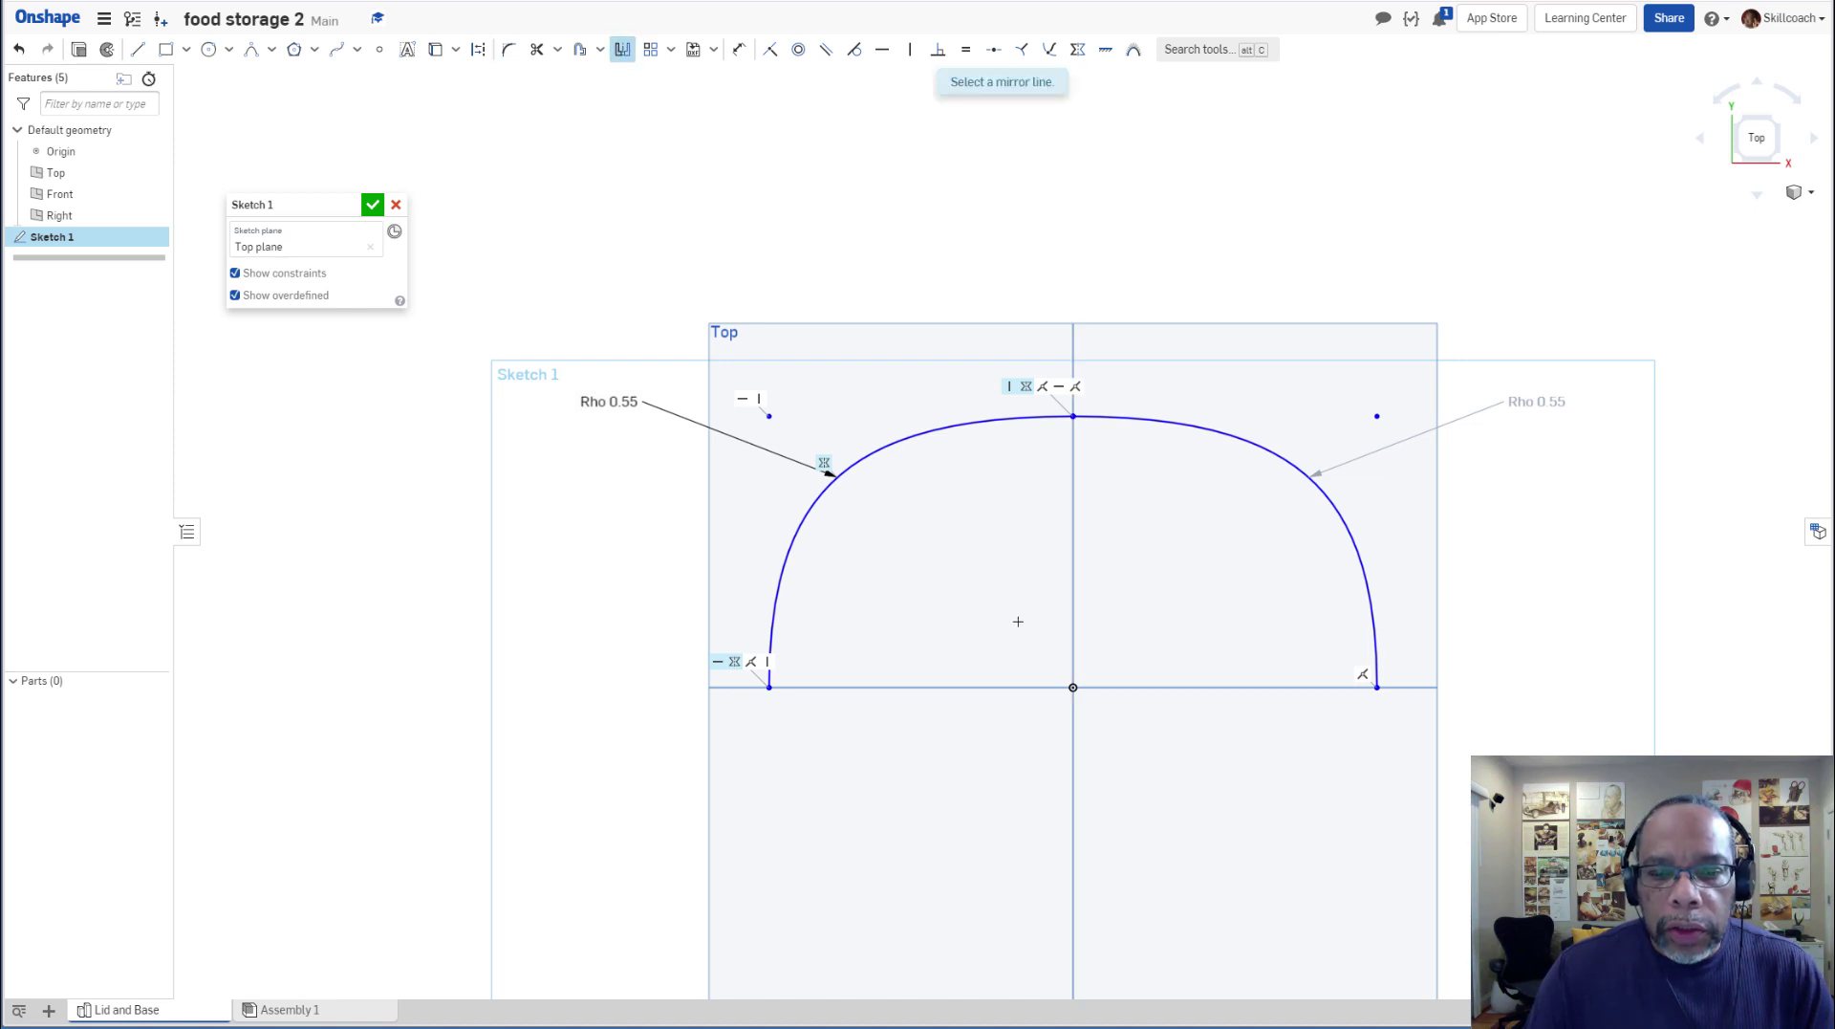
{"action": "left_click", "coordinate": [989, 686]}
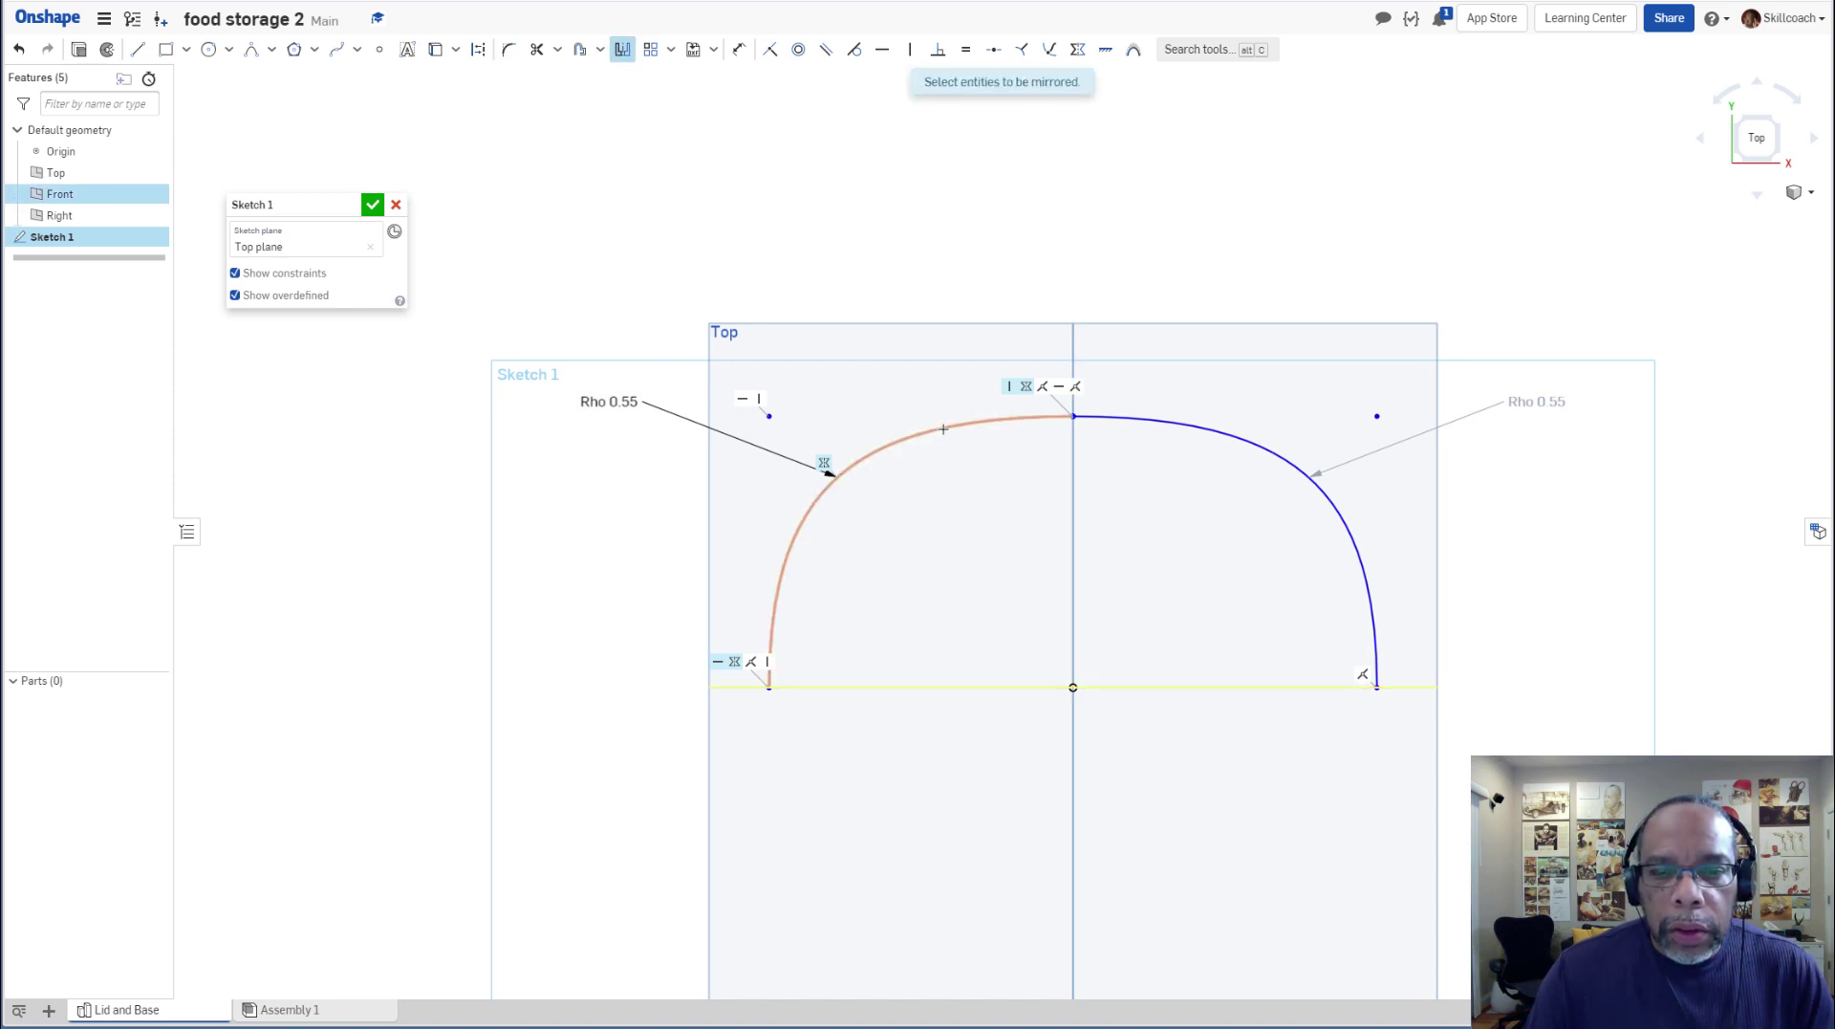
{"action": "left_click", "coordinate": [1241, 455]}
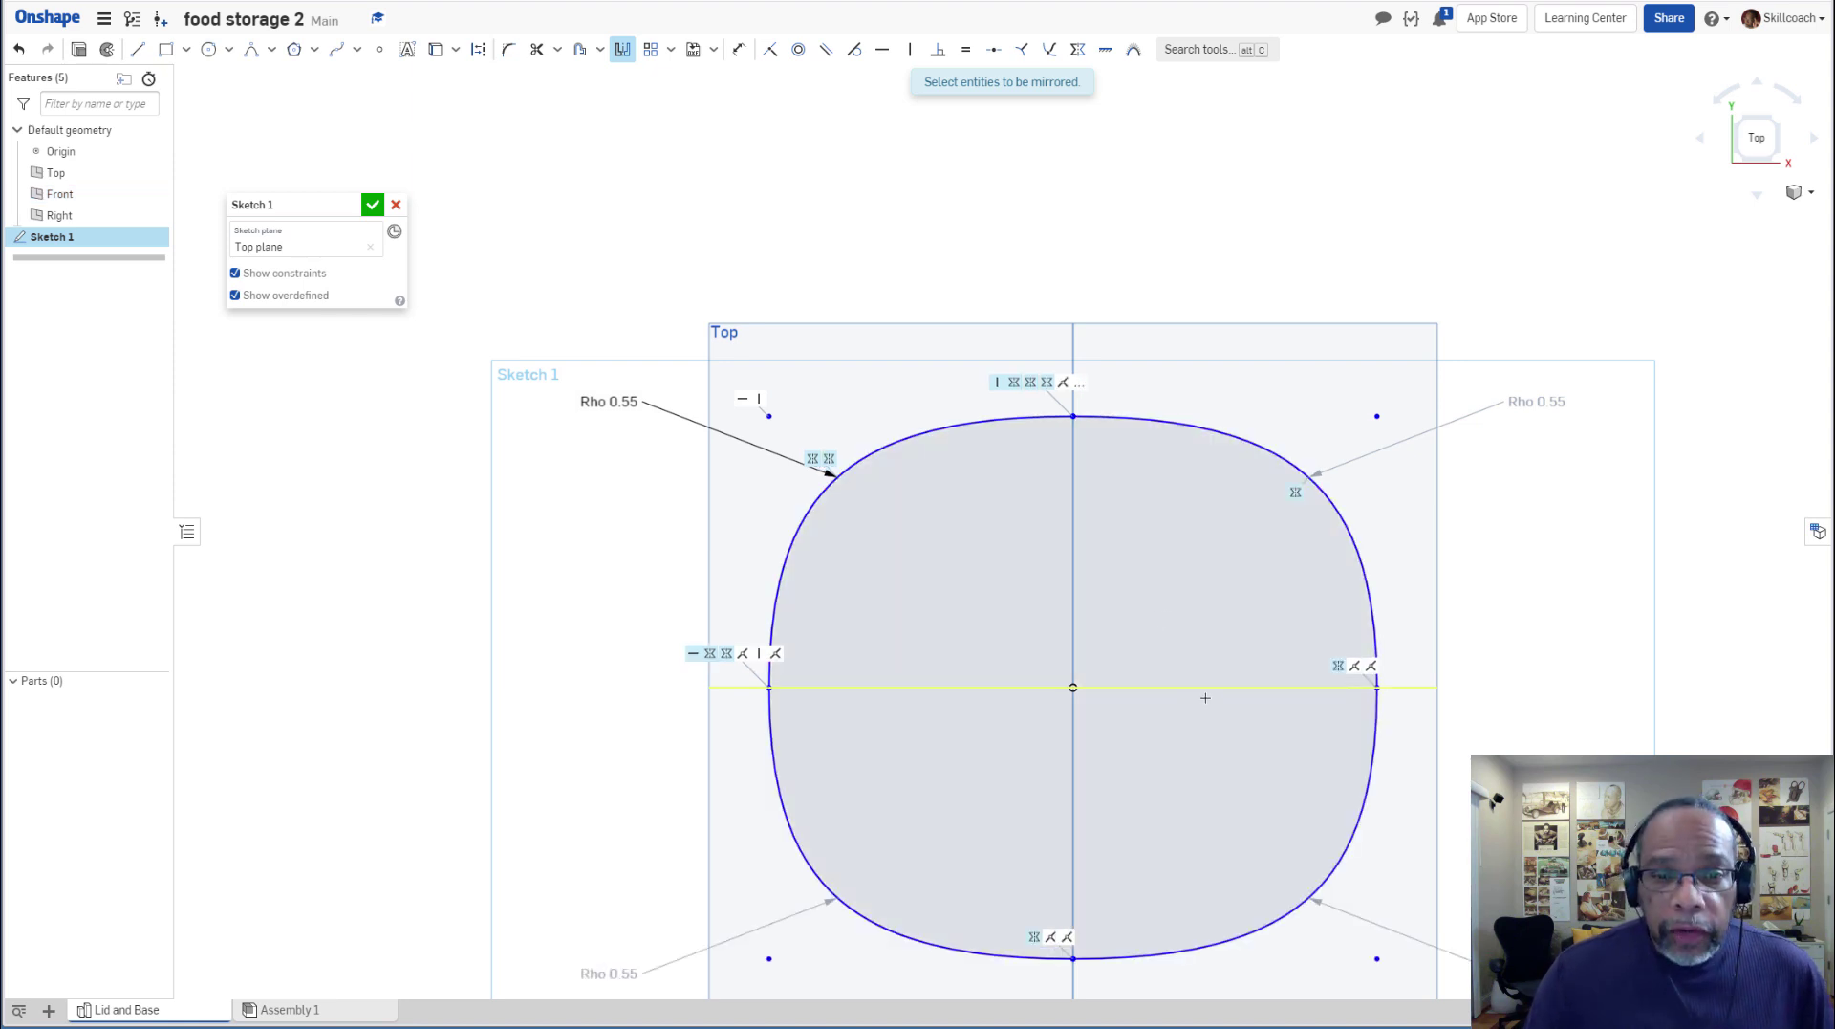
{"action": "middle_click_drag", "start_coordinate": [1206, 698], "coordinate": [1147, 568]}
{"action": "scroll", "coordinate": [1129, 591], "scroll_direction": "down", "scroll_amount": 1}
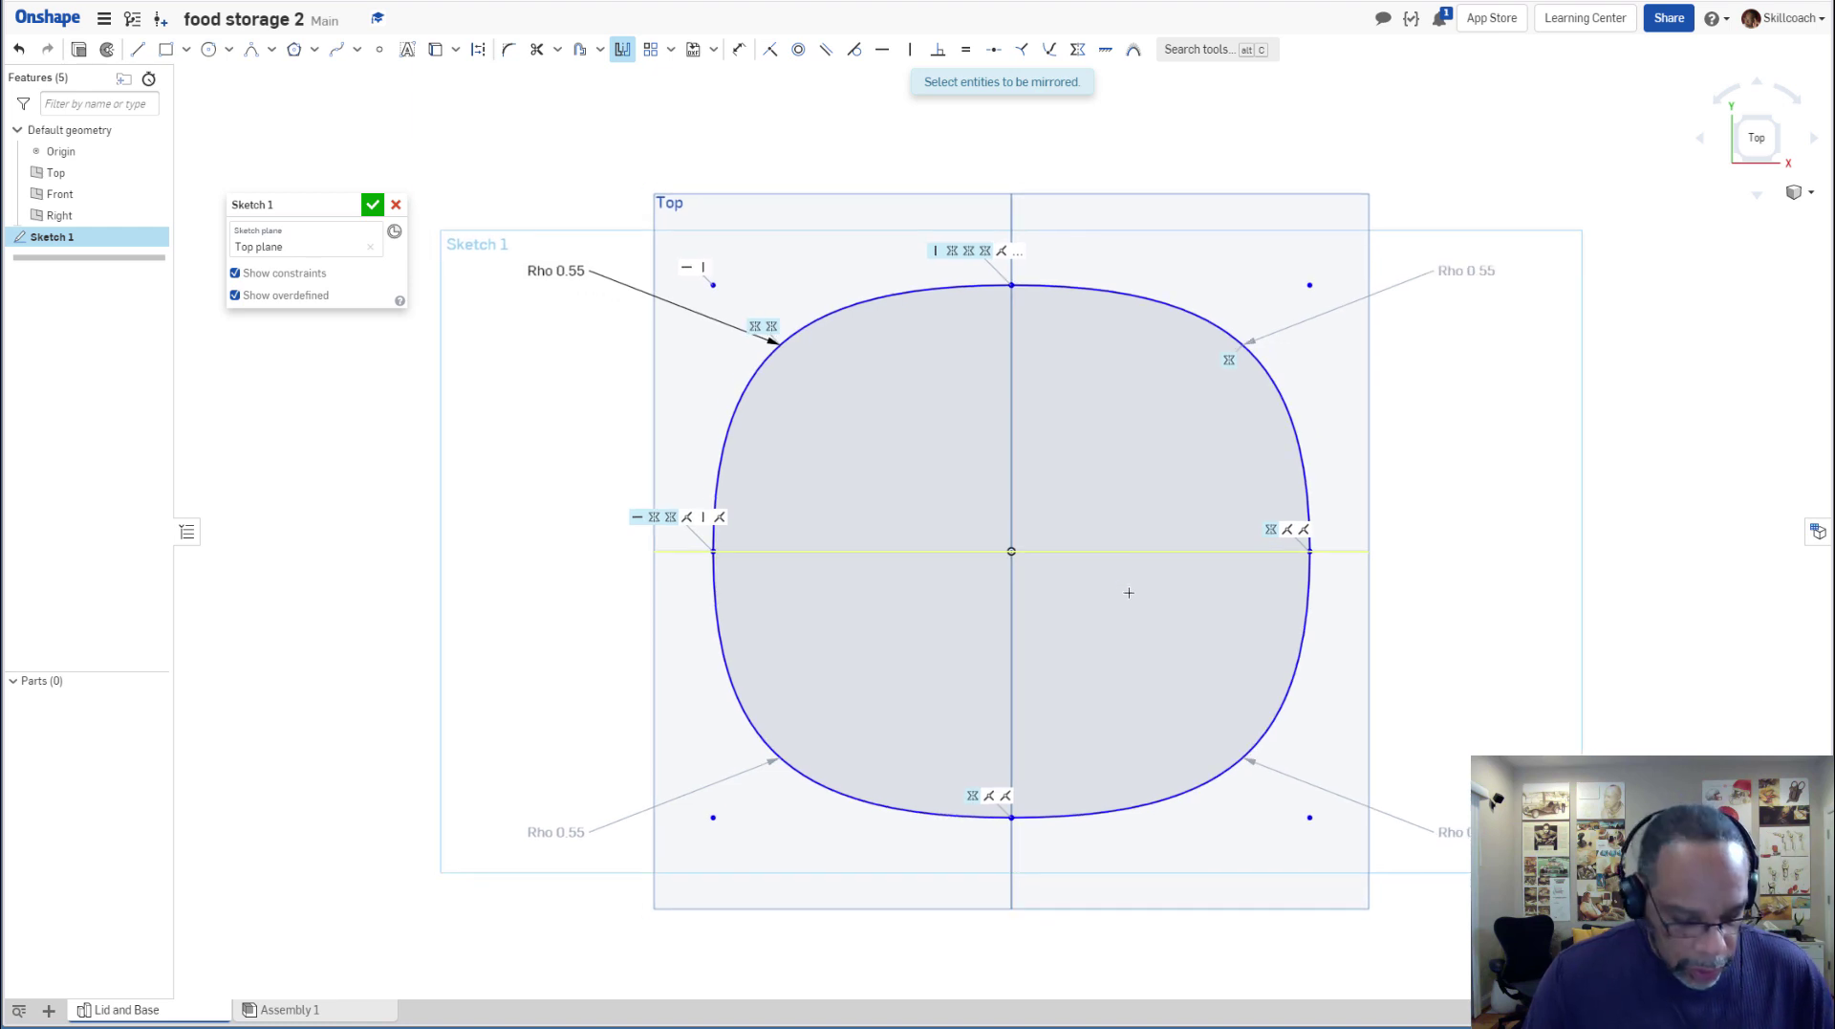
{"action": "key", "text": "Escape"}
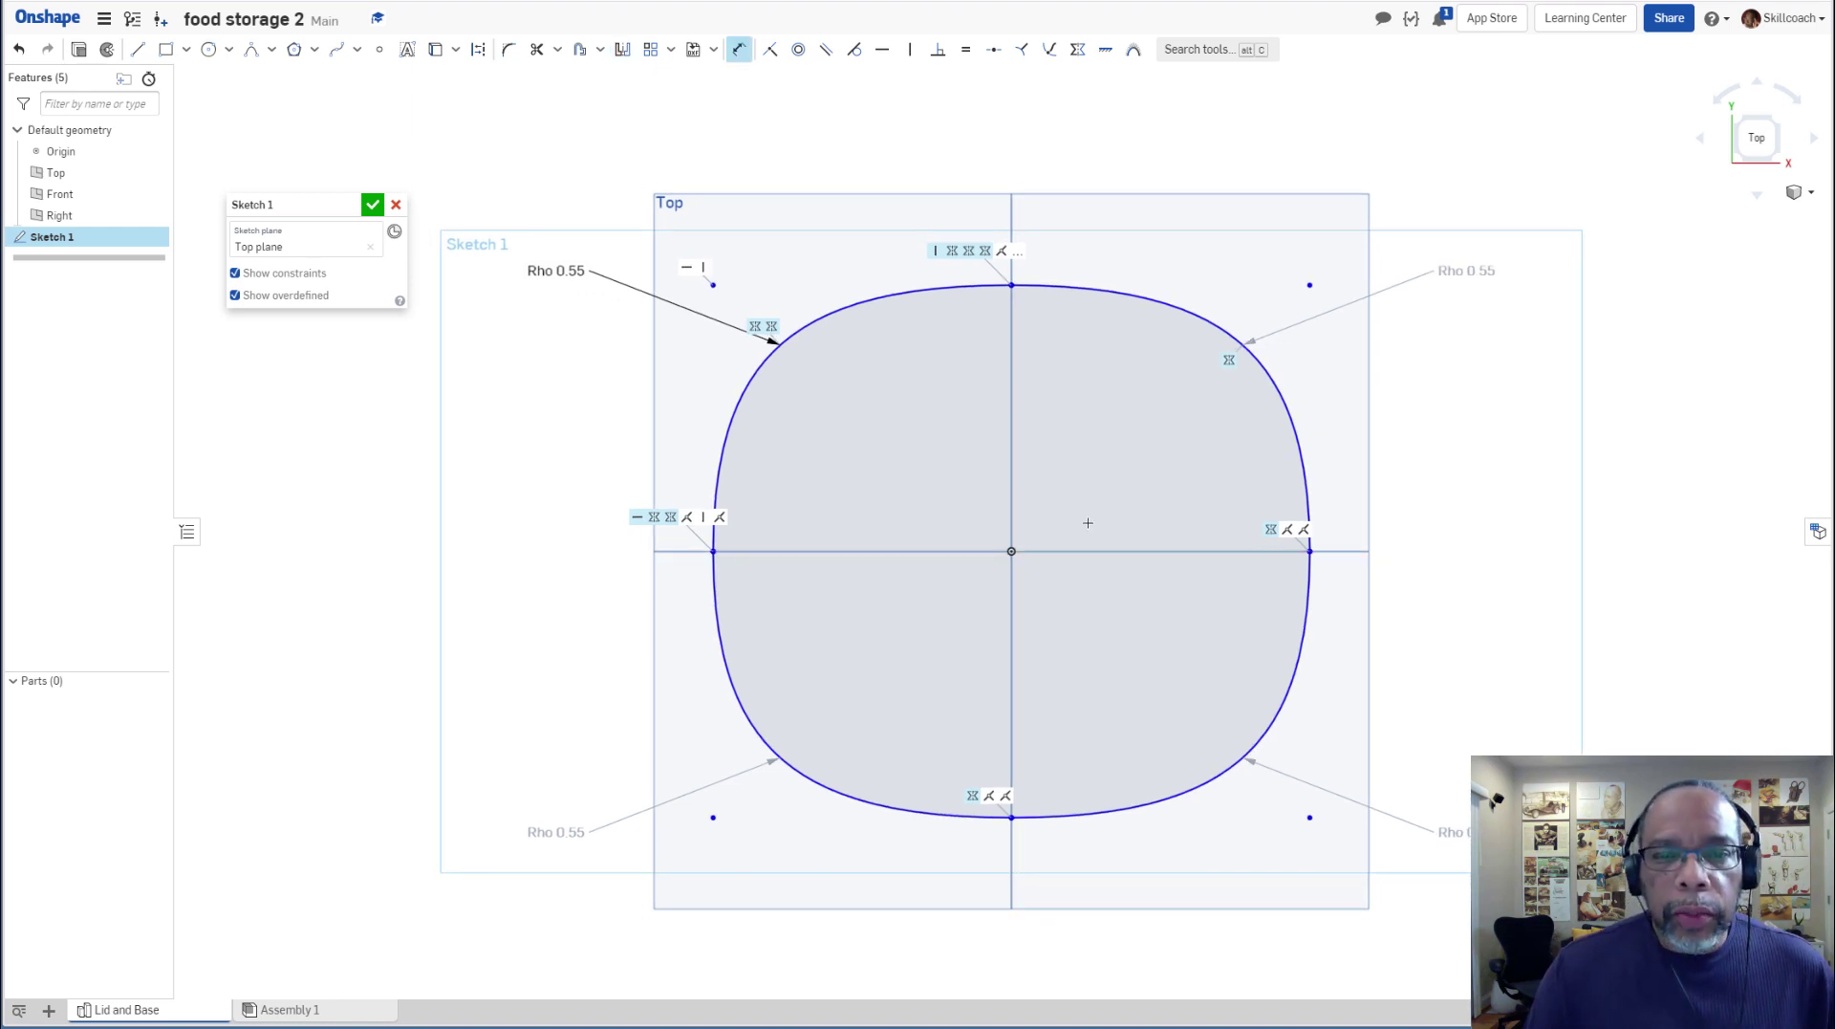
Dimension the outline's overall width between its two side endpoints as 10 in and place the dimension below the shape.
{"action": "scroll", "coordinate": [1095, 366], "scroll_direction": "down", "scroll_amount": 1}
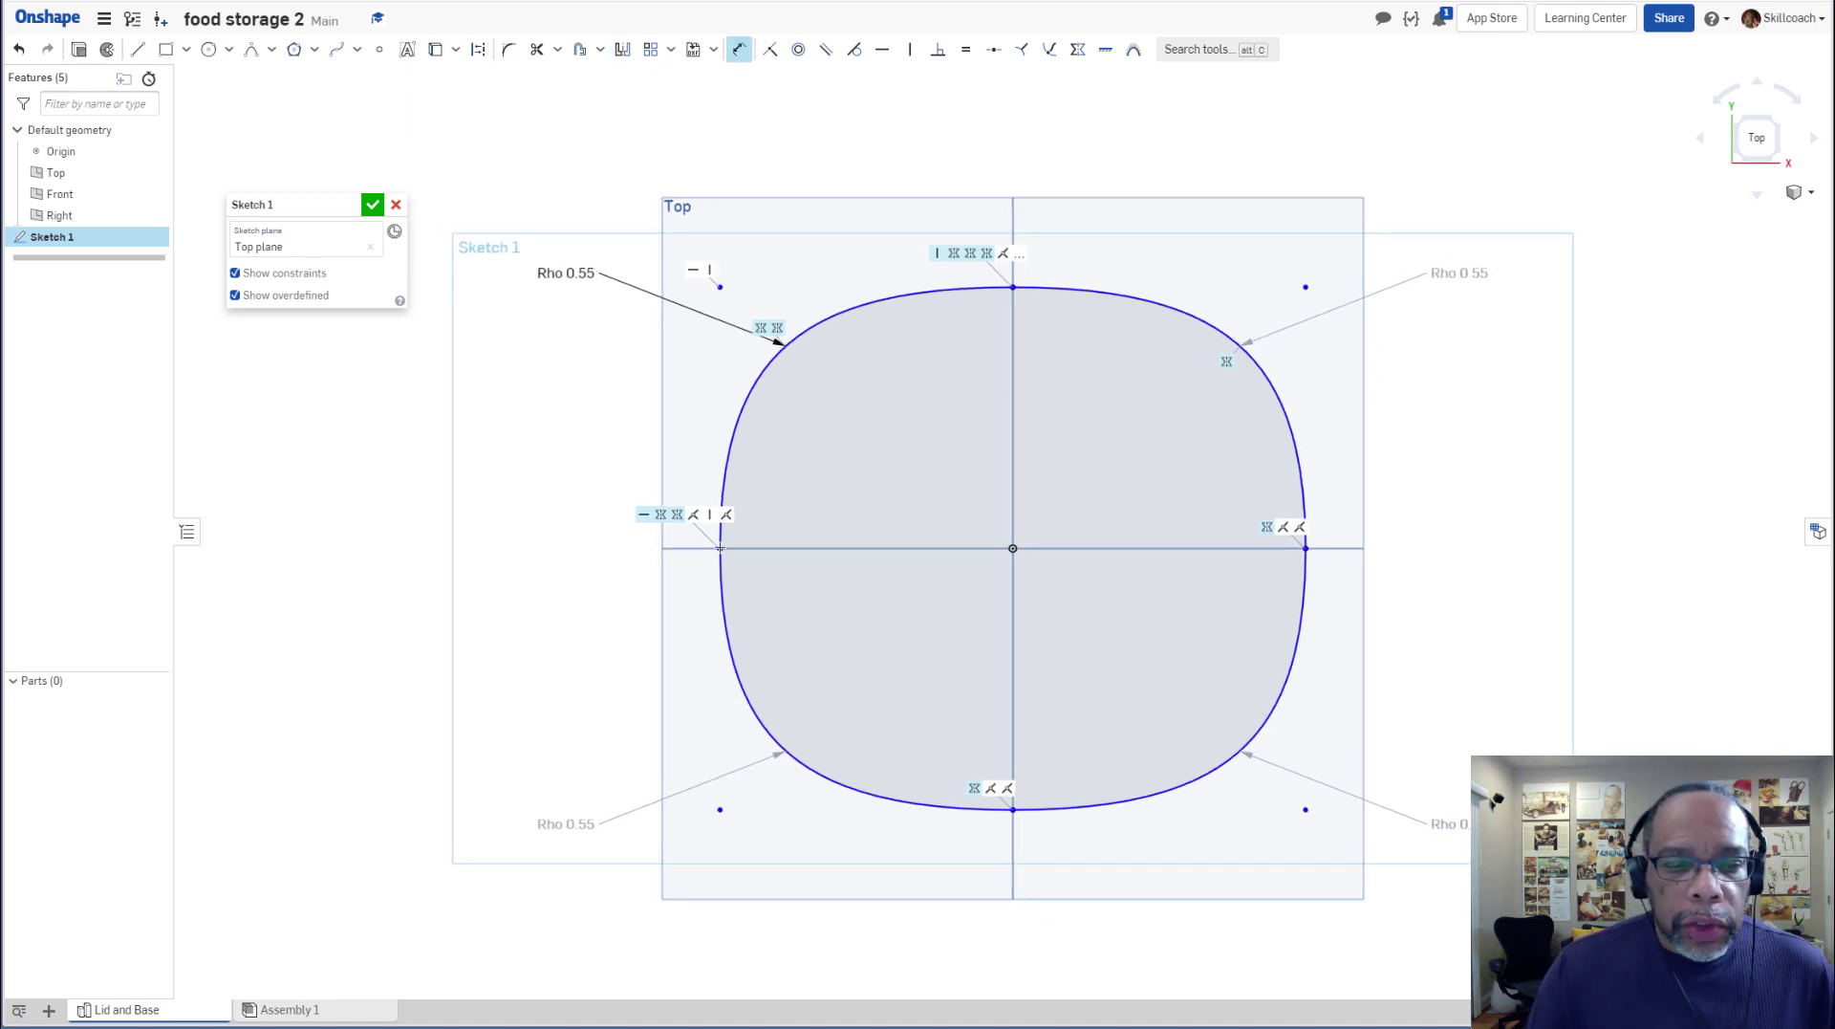
{"action": "left_click", "coordinate": [1305, 548]}
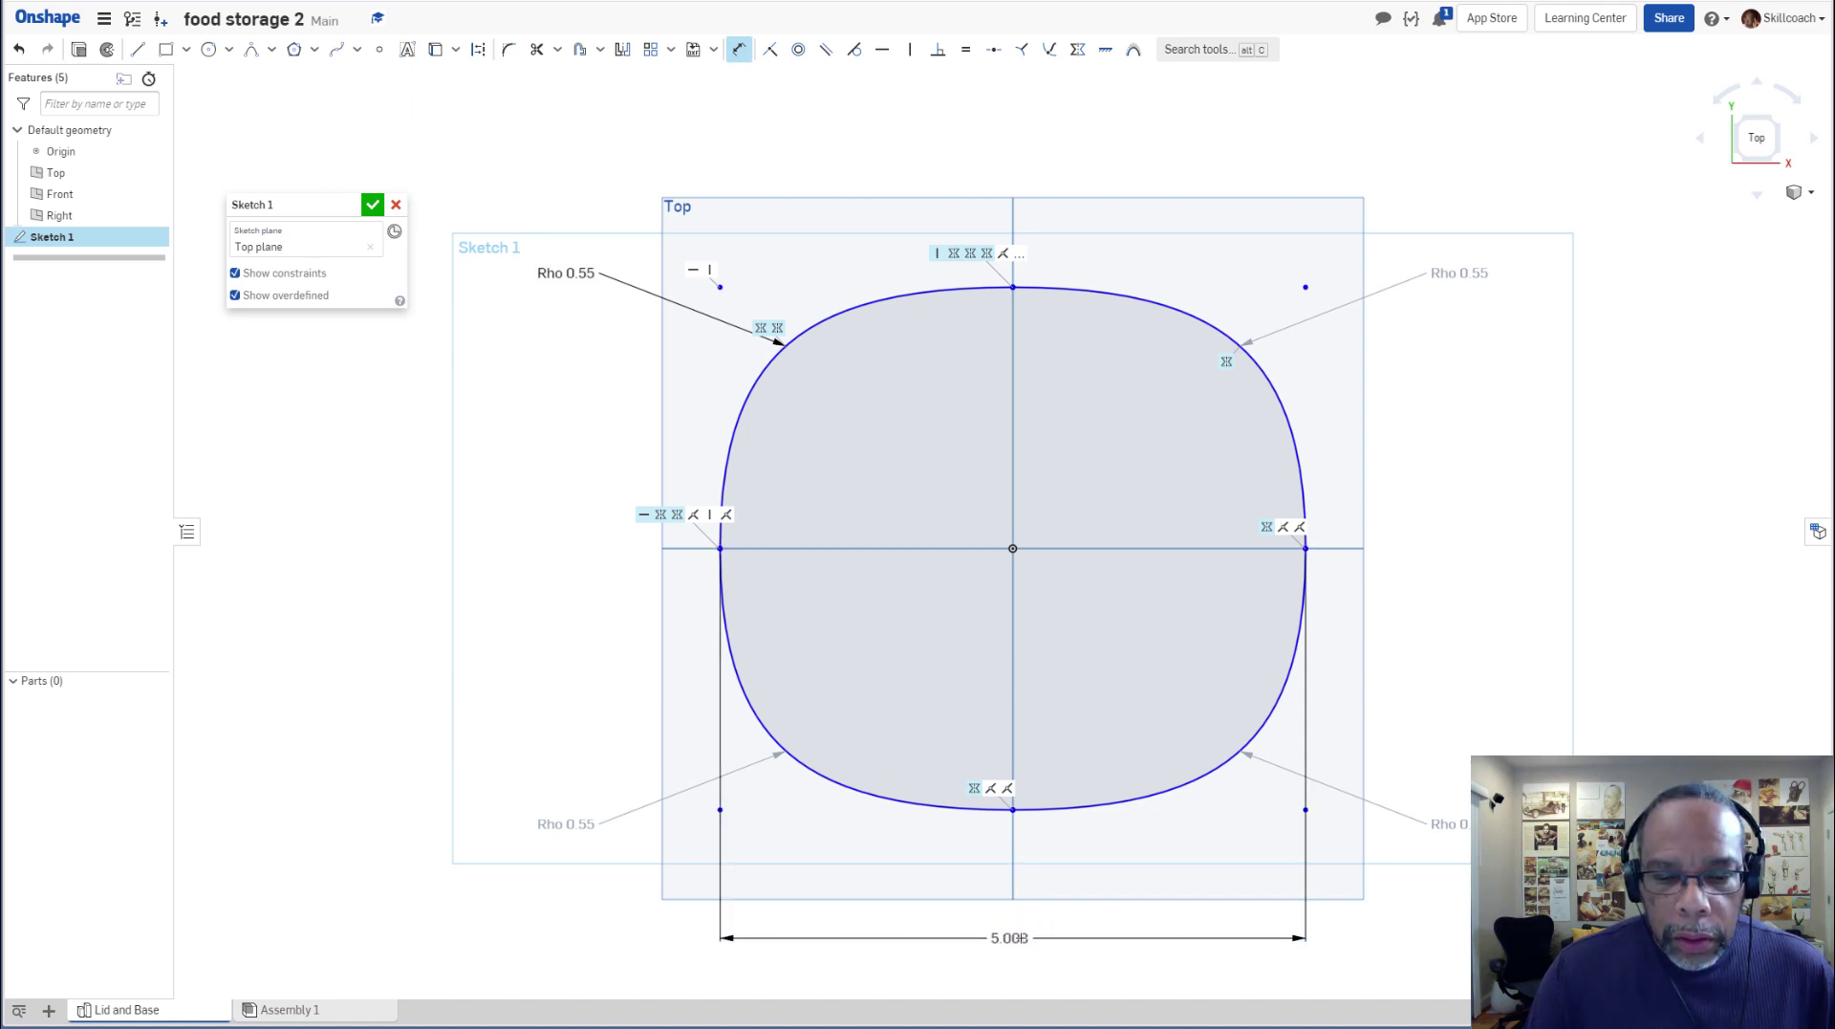
{"action": "left_click", "coordinate": [1056, 934]}
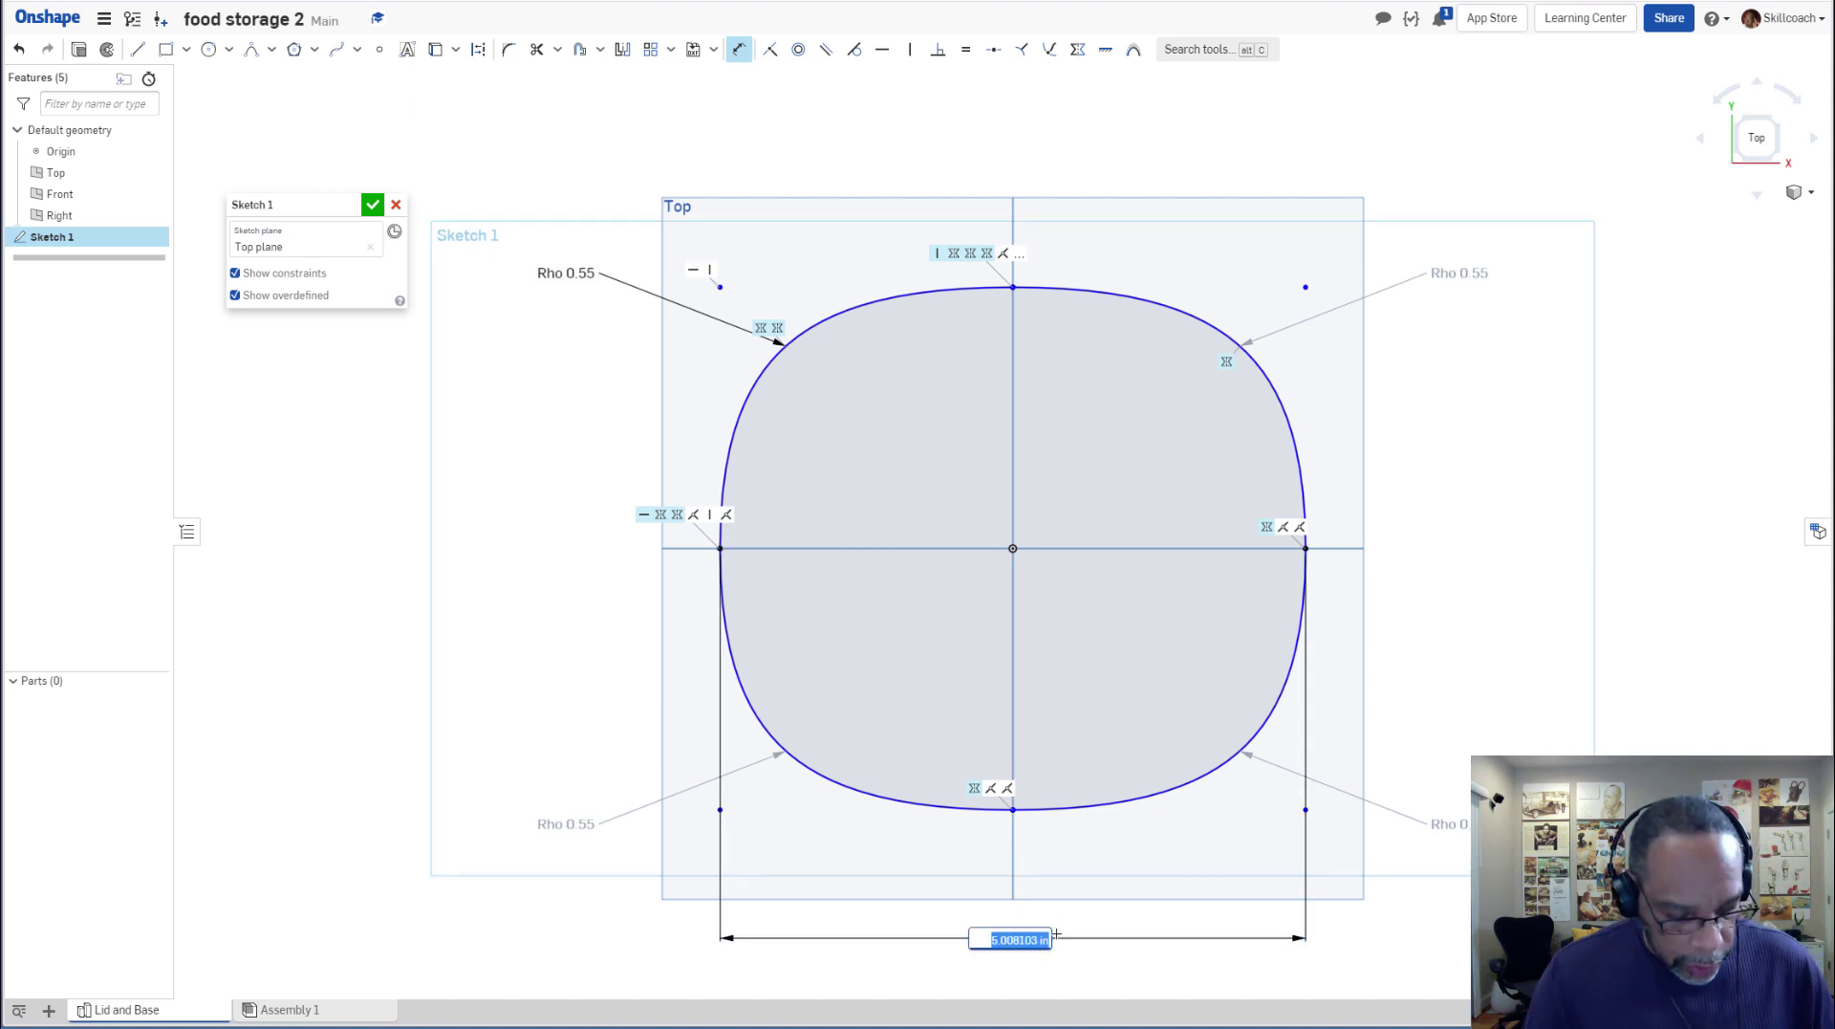
{"action": "type", "text": "10"}
{"action": "key", "text": "Return"}
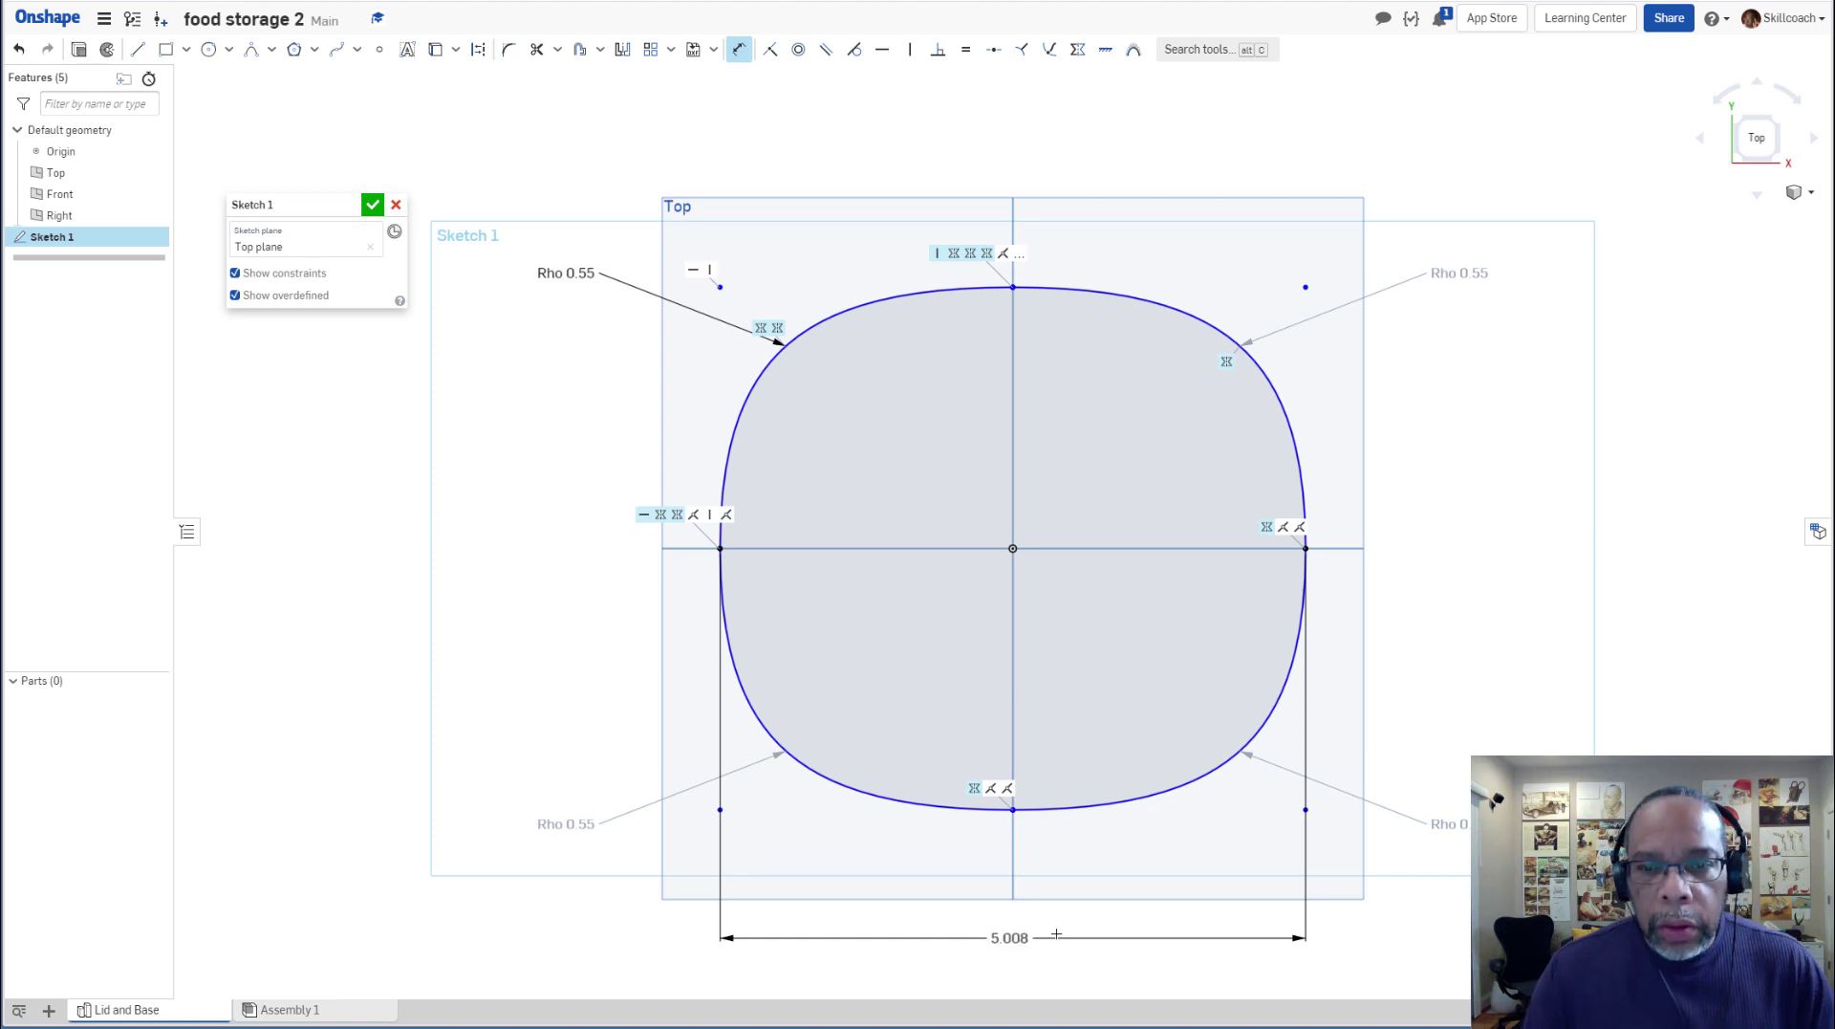
{"action": "scroll", "coordinate": [1102, 777], "scroll_direction": "down", "scroll_amount": 3}
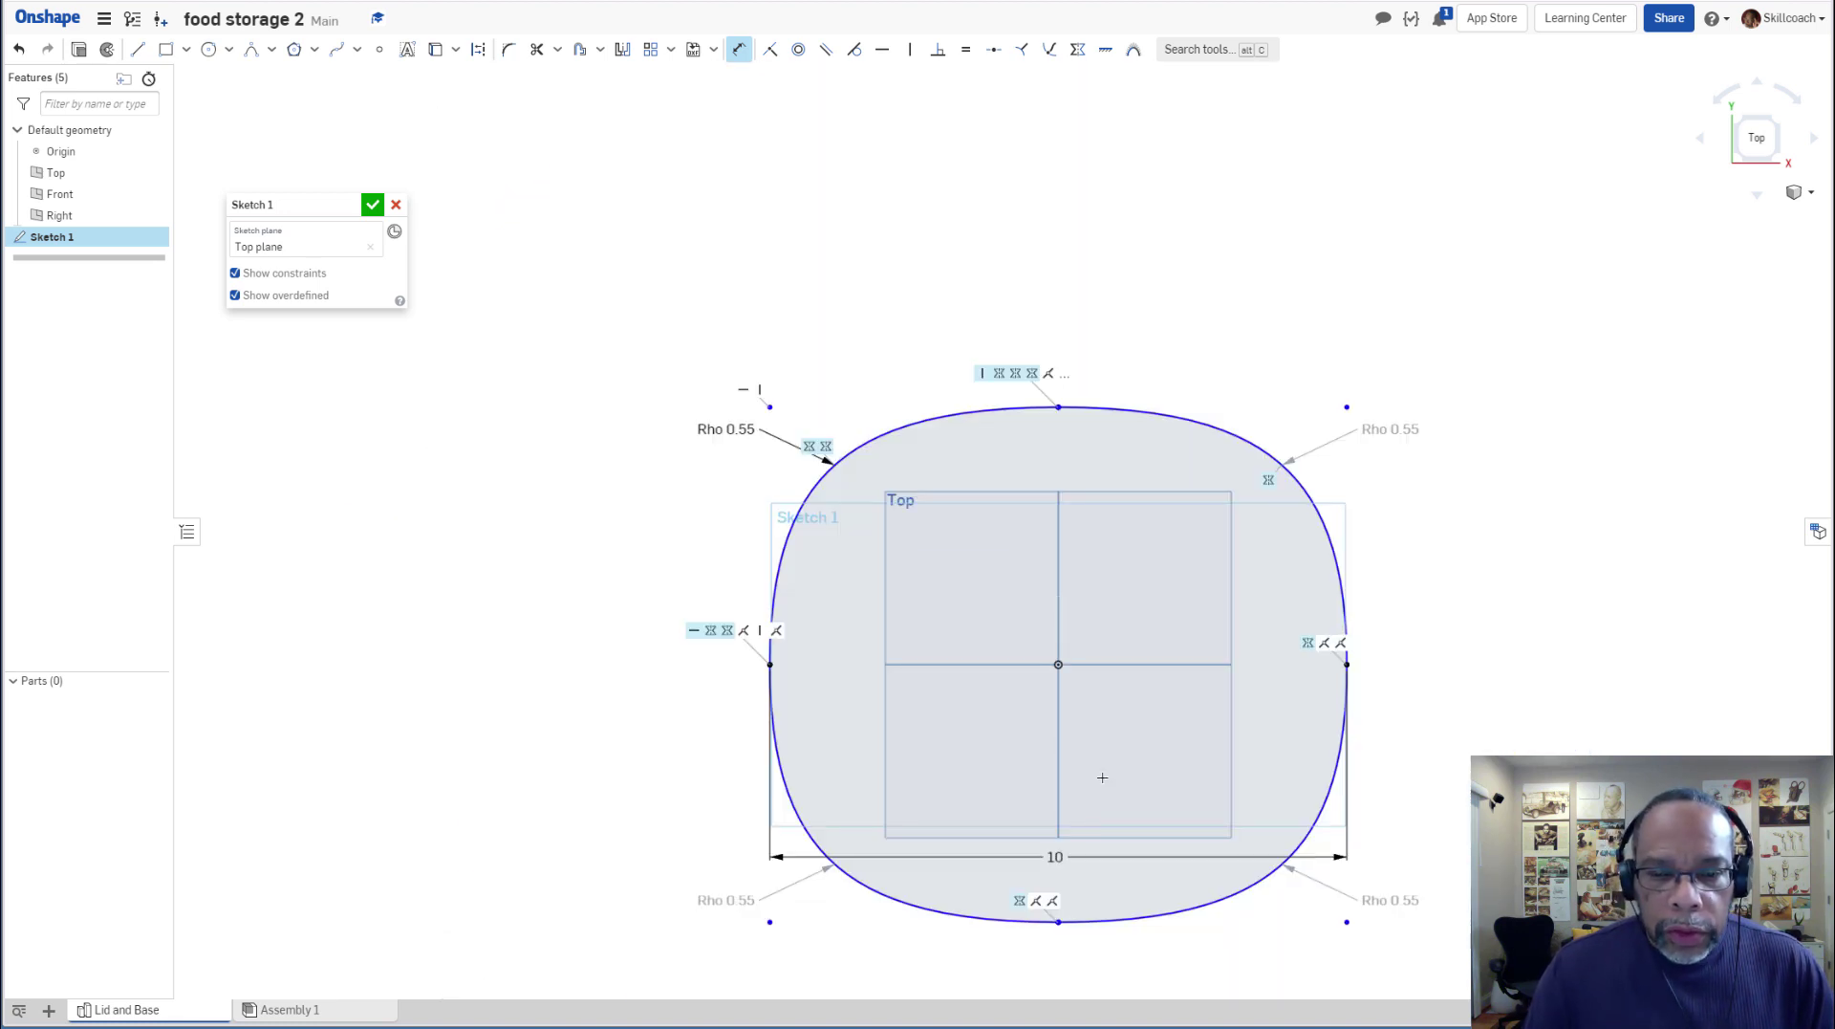
{"action": "middle_click_drag", "start_coordinate": [1102, 777], "coordinate": [1014, 638]}
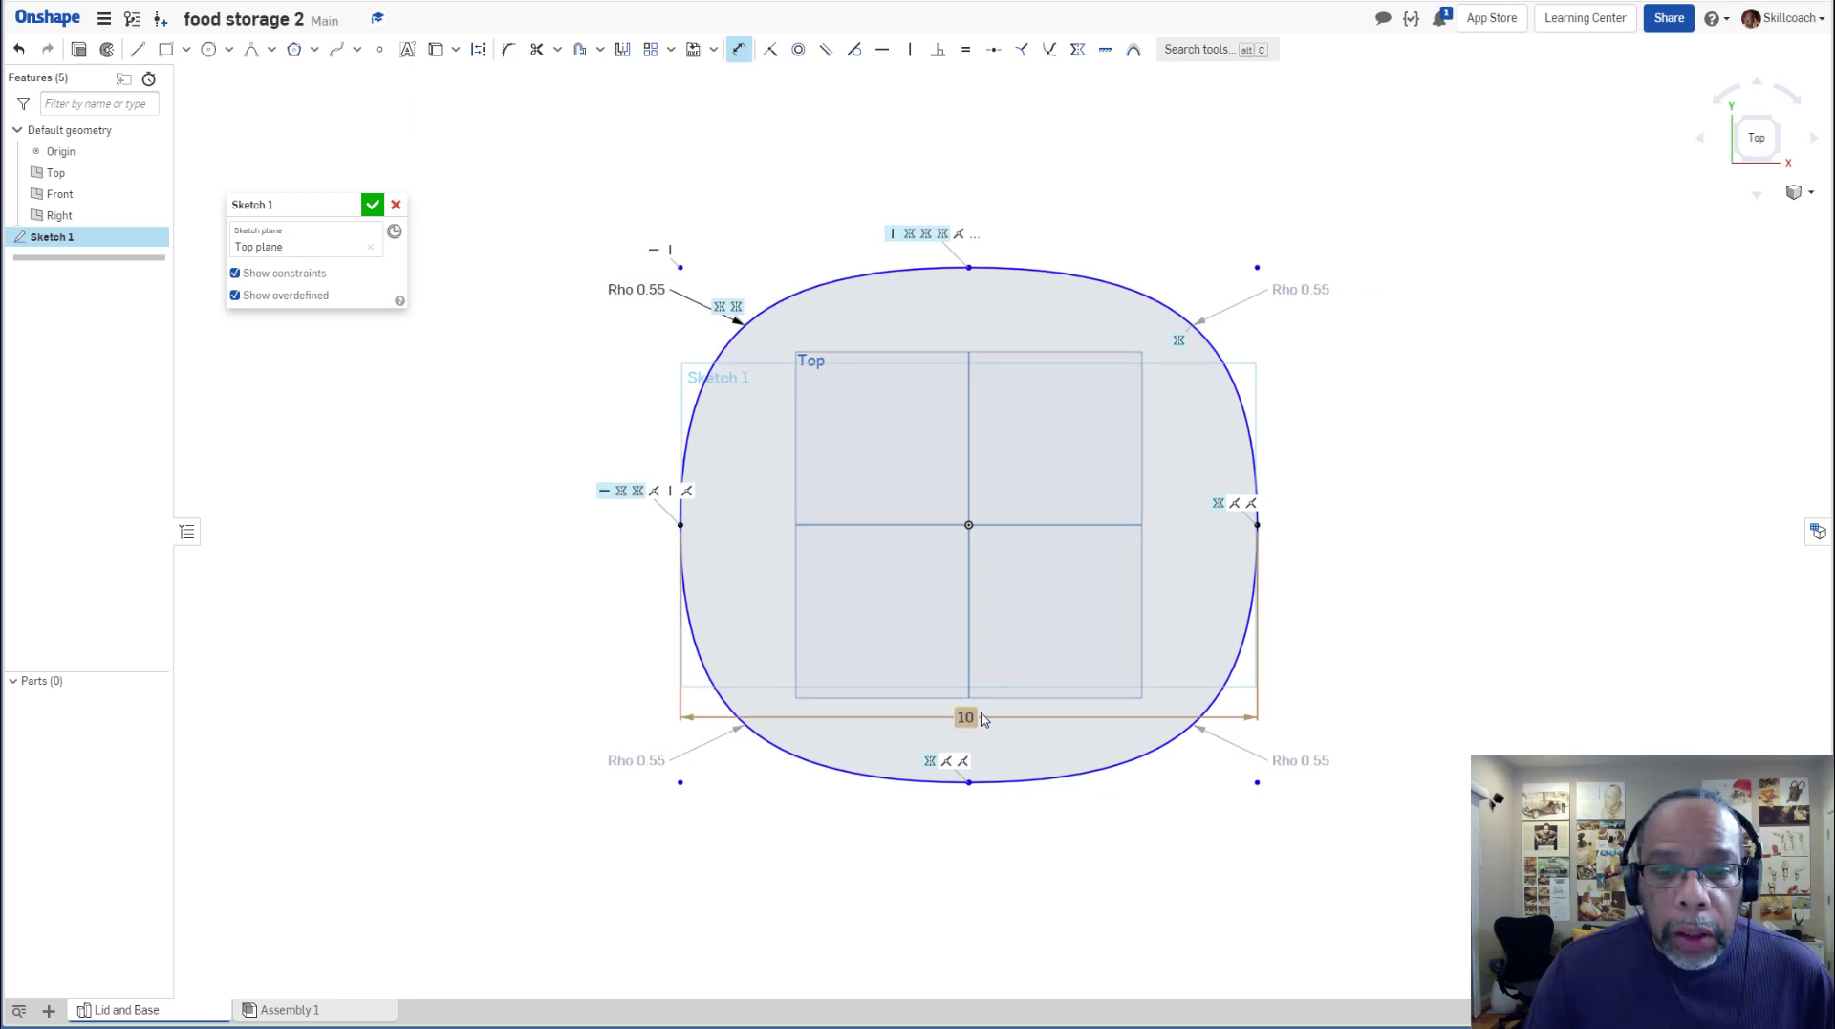
{"action": "left_click_drag", "start_coordinate": [968, 717], "coordinate": [955, 872]}
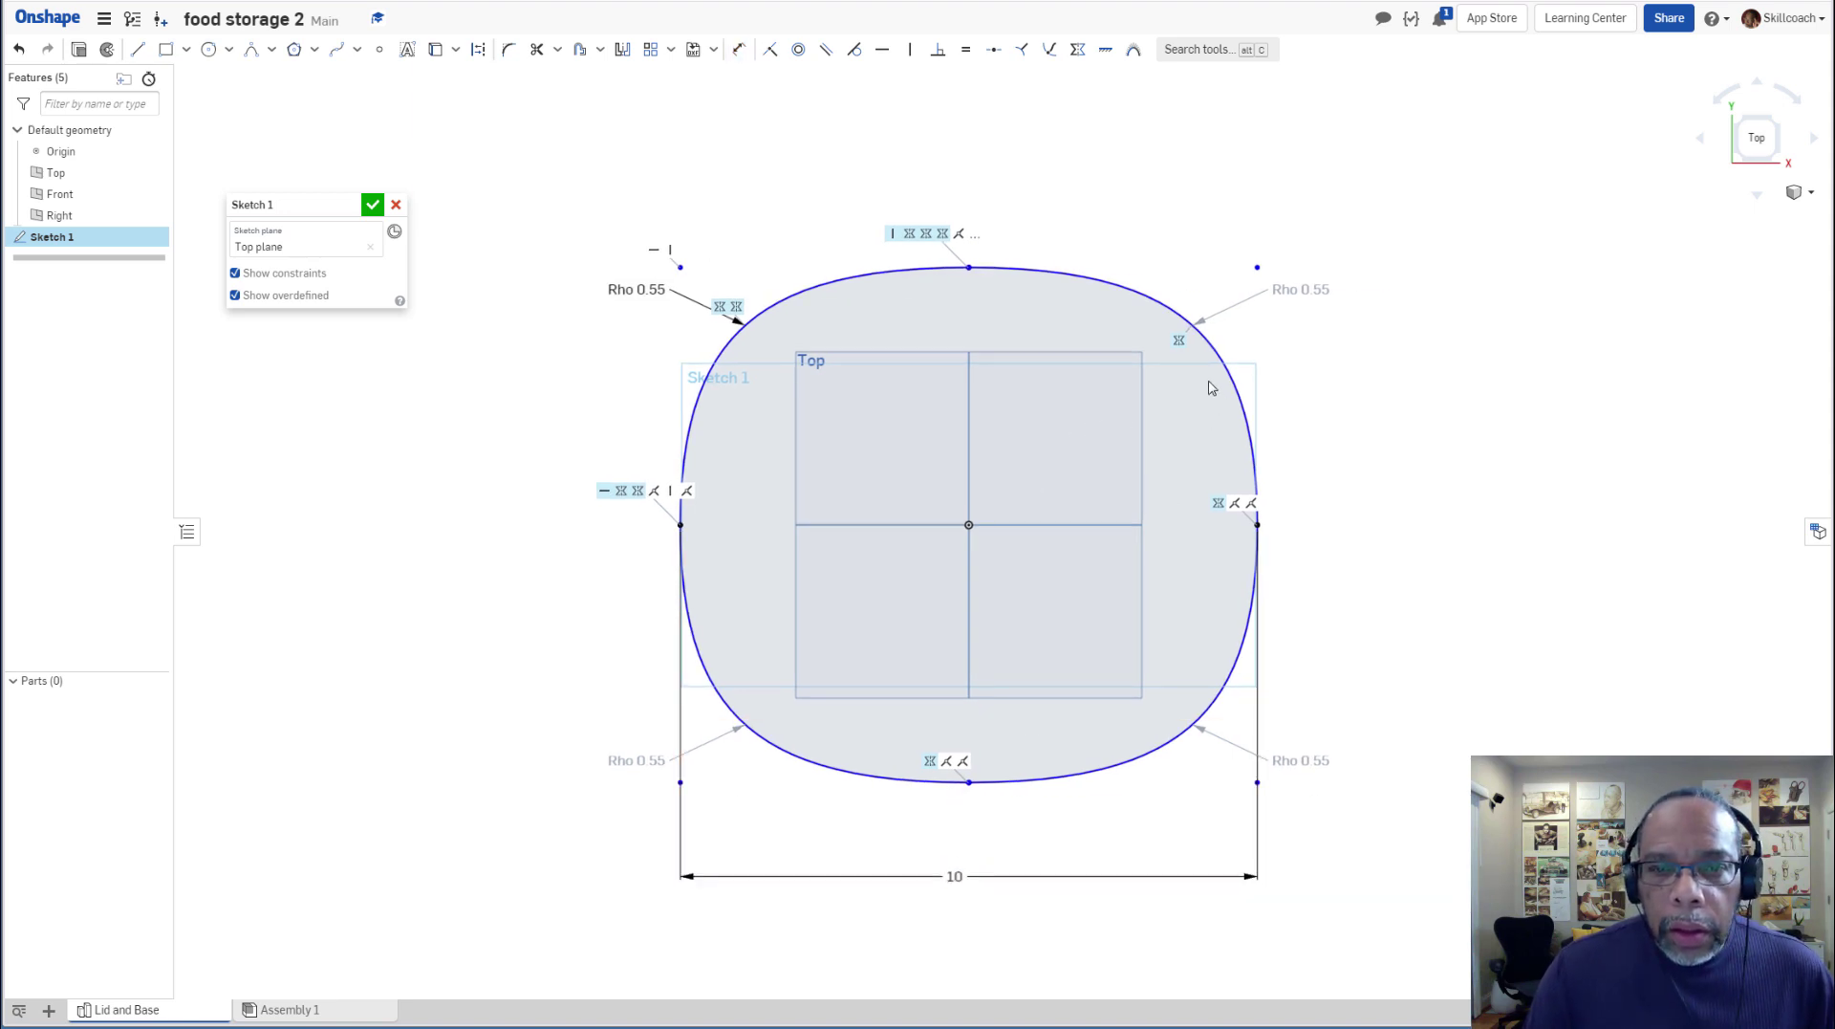
Dimension the outline's overall height between its upper and lower midpoints as 8 in, placed beside the shape.
{"action": "left_click", "coordinate": [969, 267]}
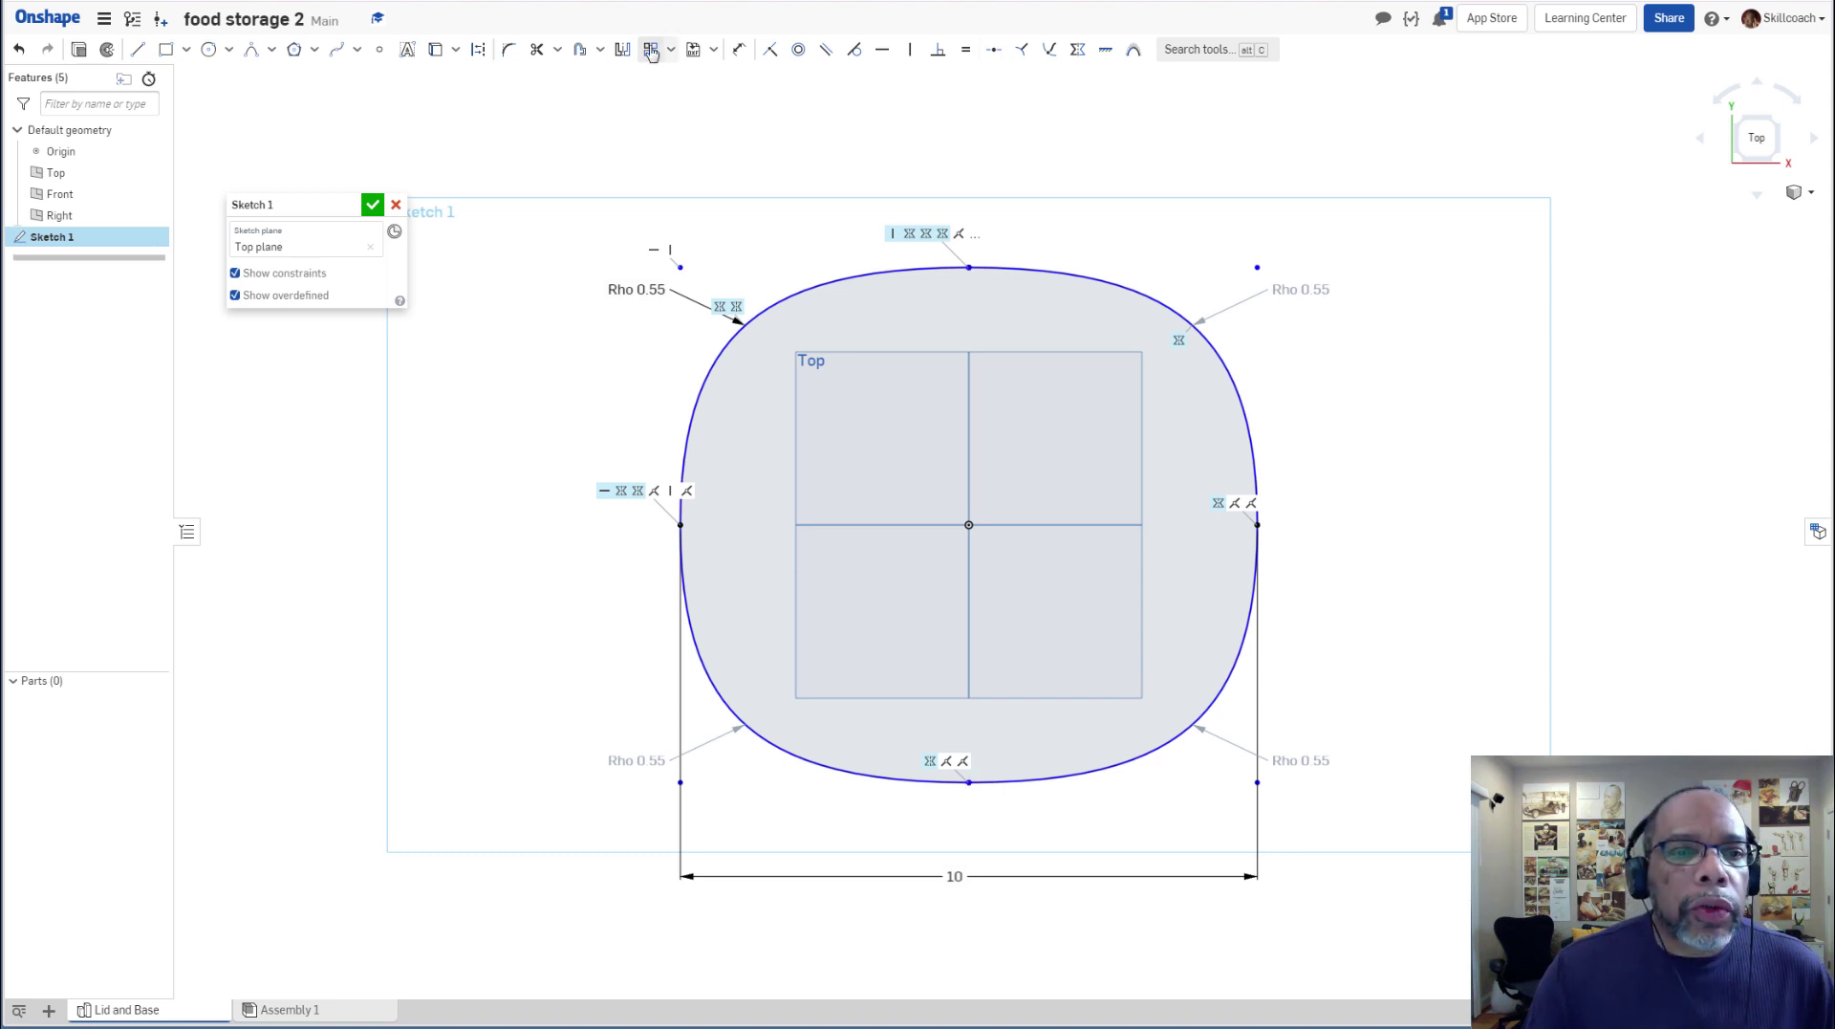
{"action": "left_click", "coordinate": [739, 49]}
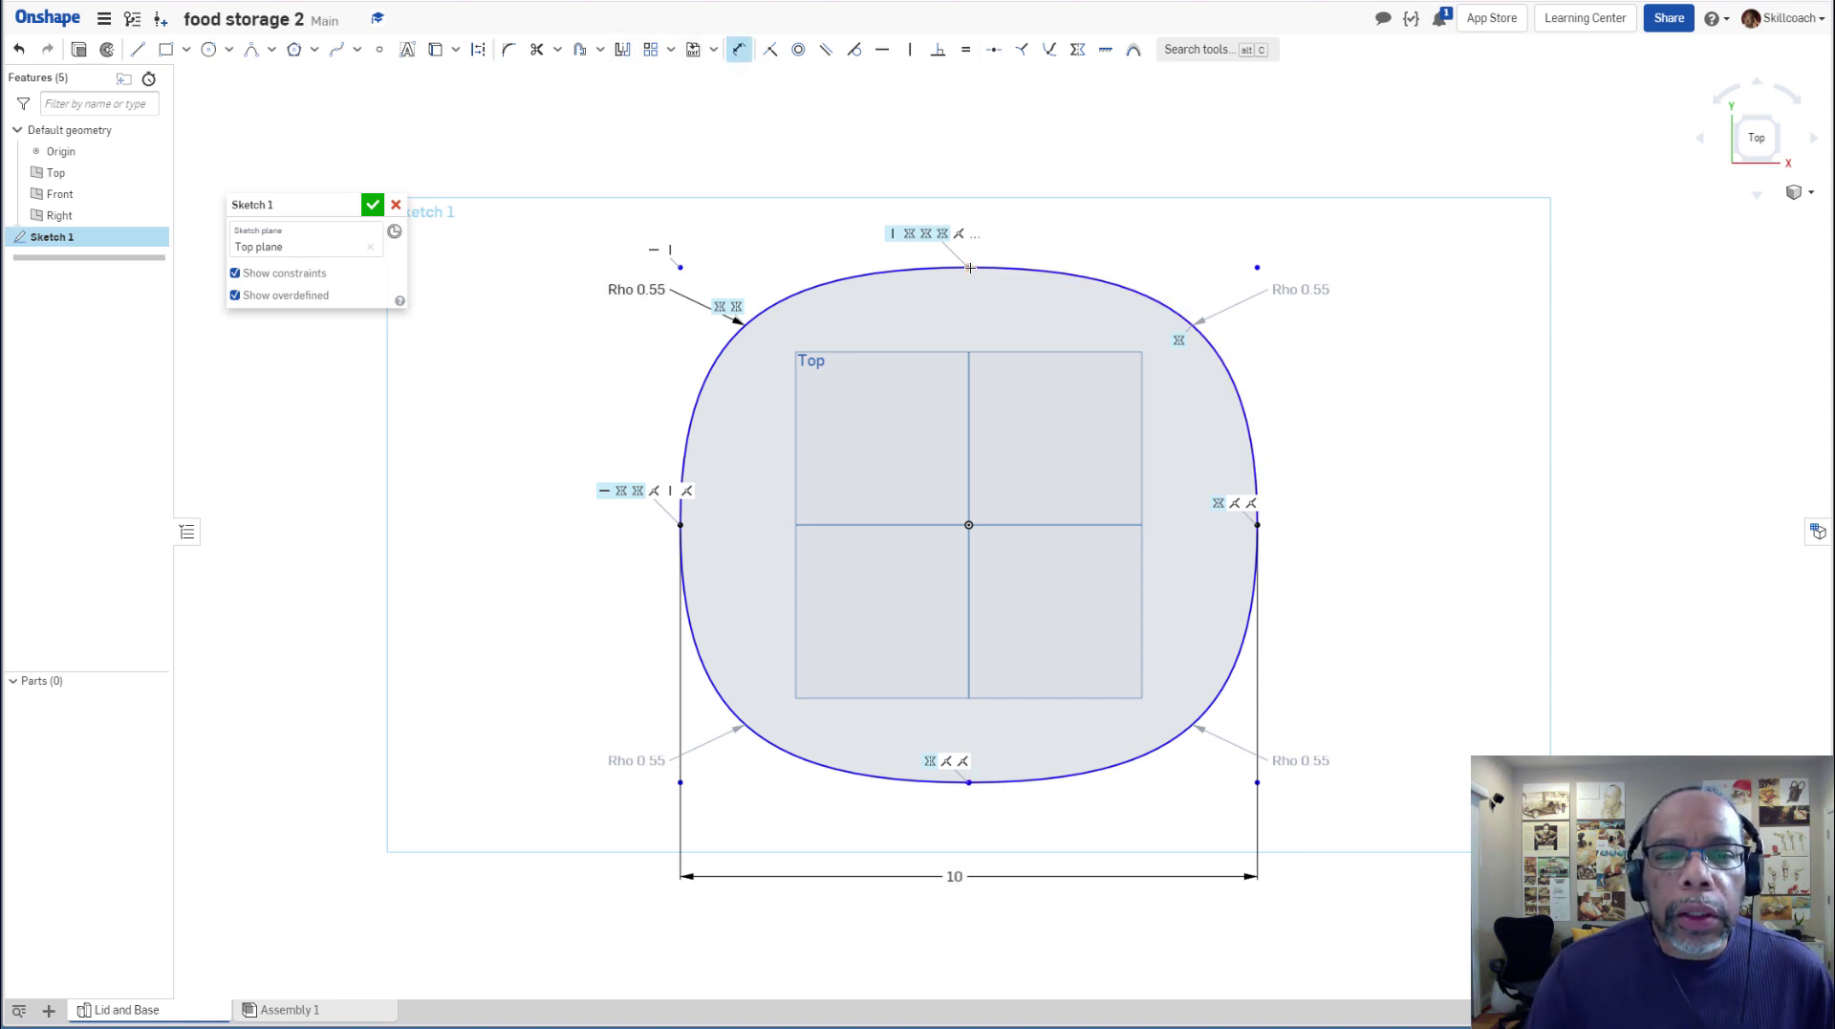
{"action": "left_click", "coordinate": [984, 765]}
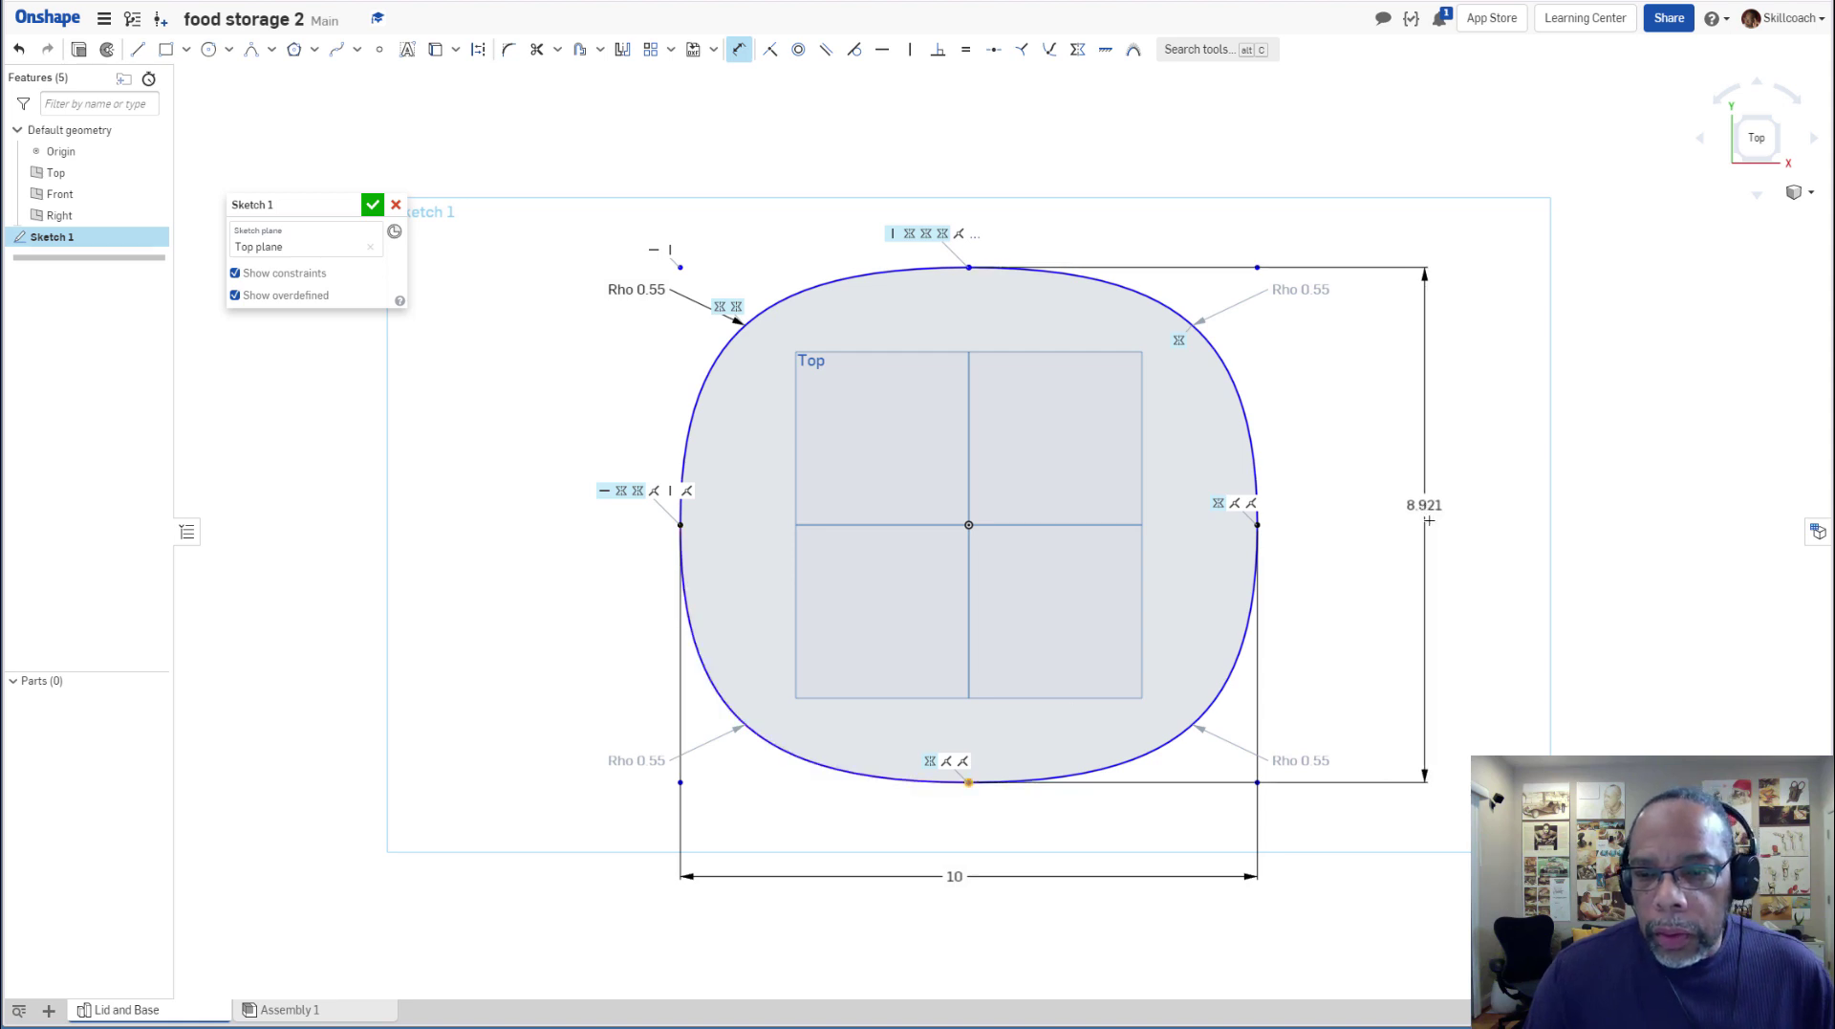
{"action": "left_click", "coordinate": [1442, 562]}
{"action": "type", "text": "8"}
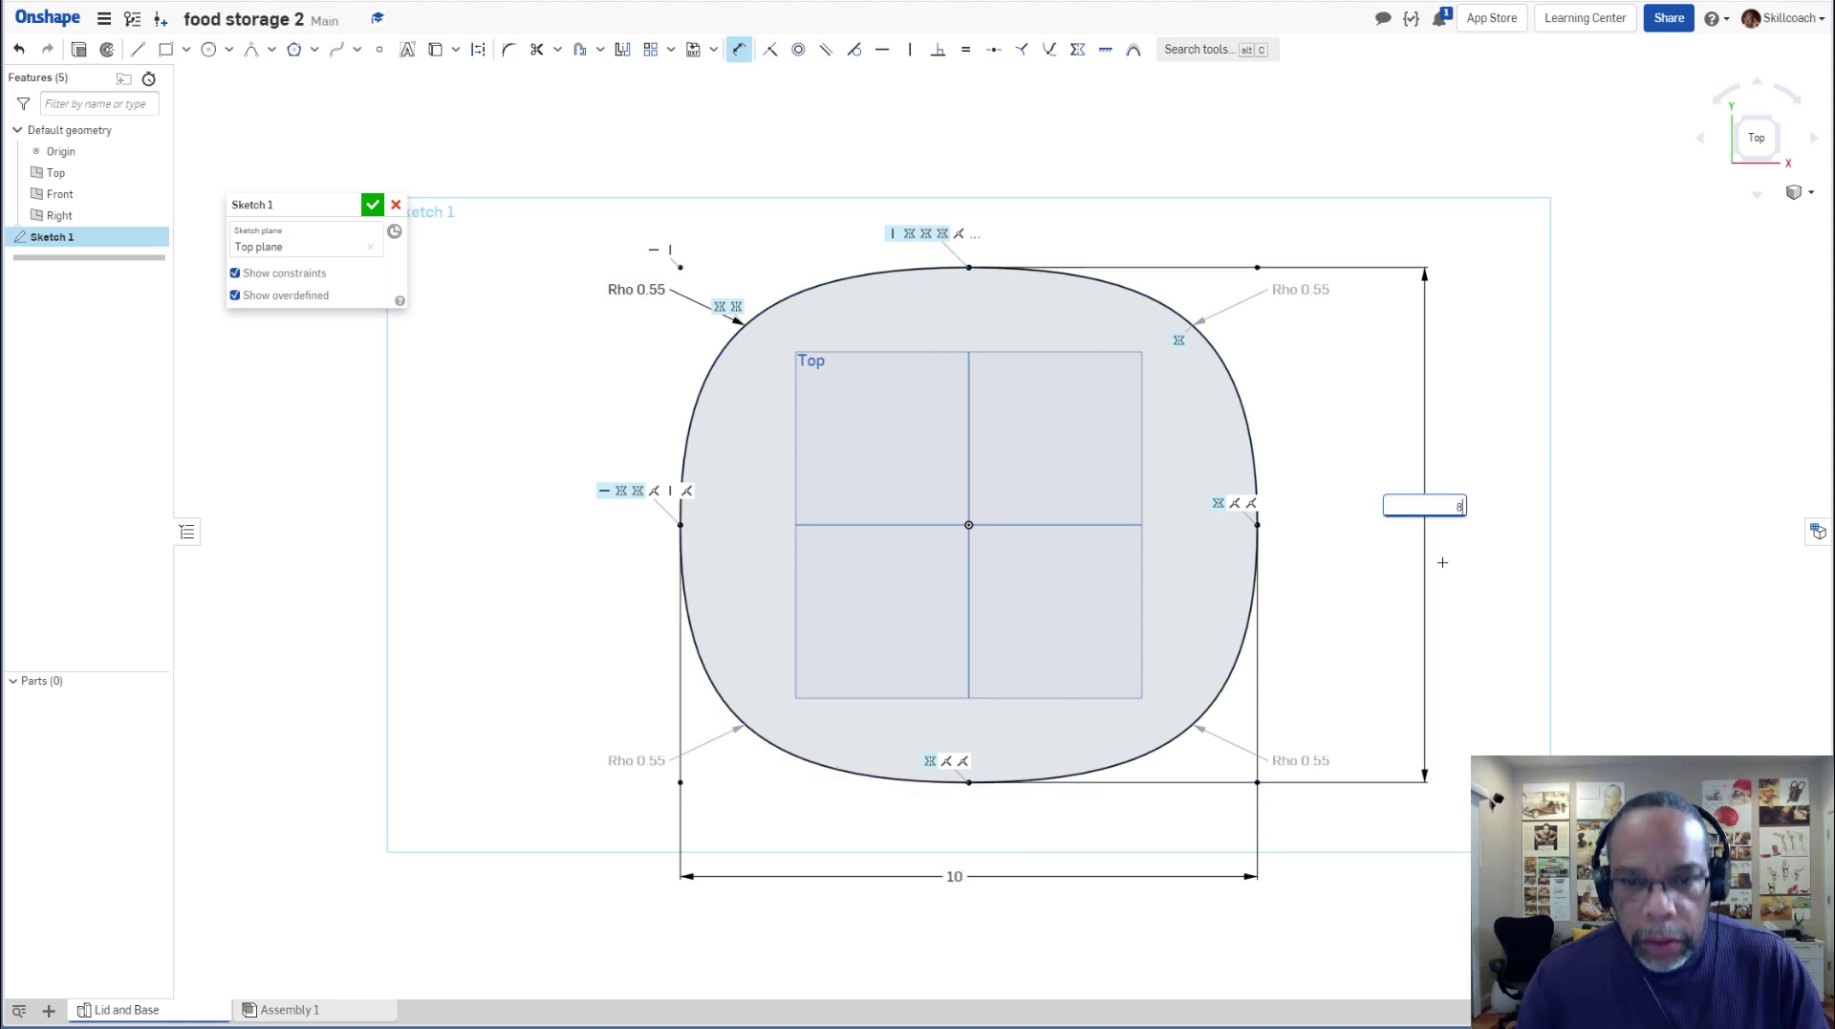
{"action": "key", "text": "Return"}
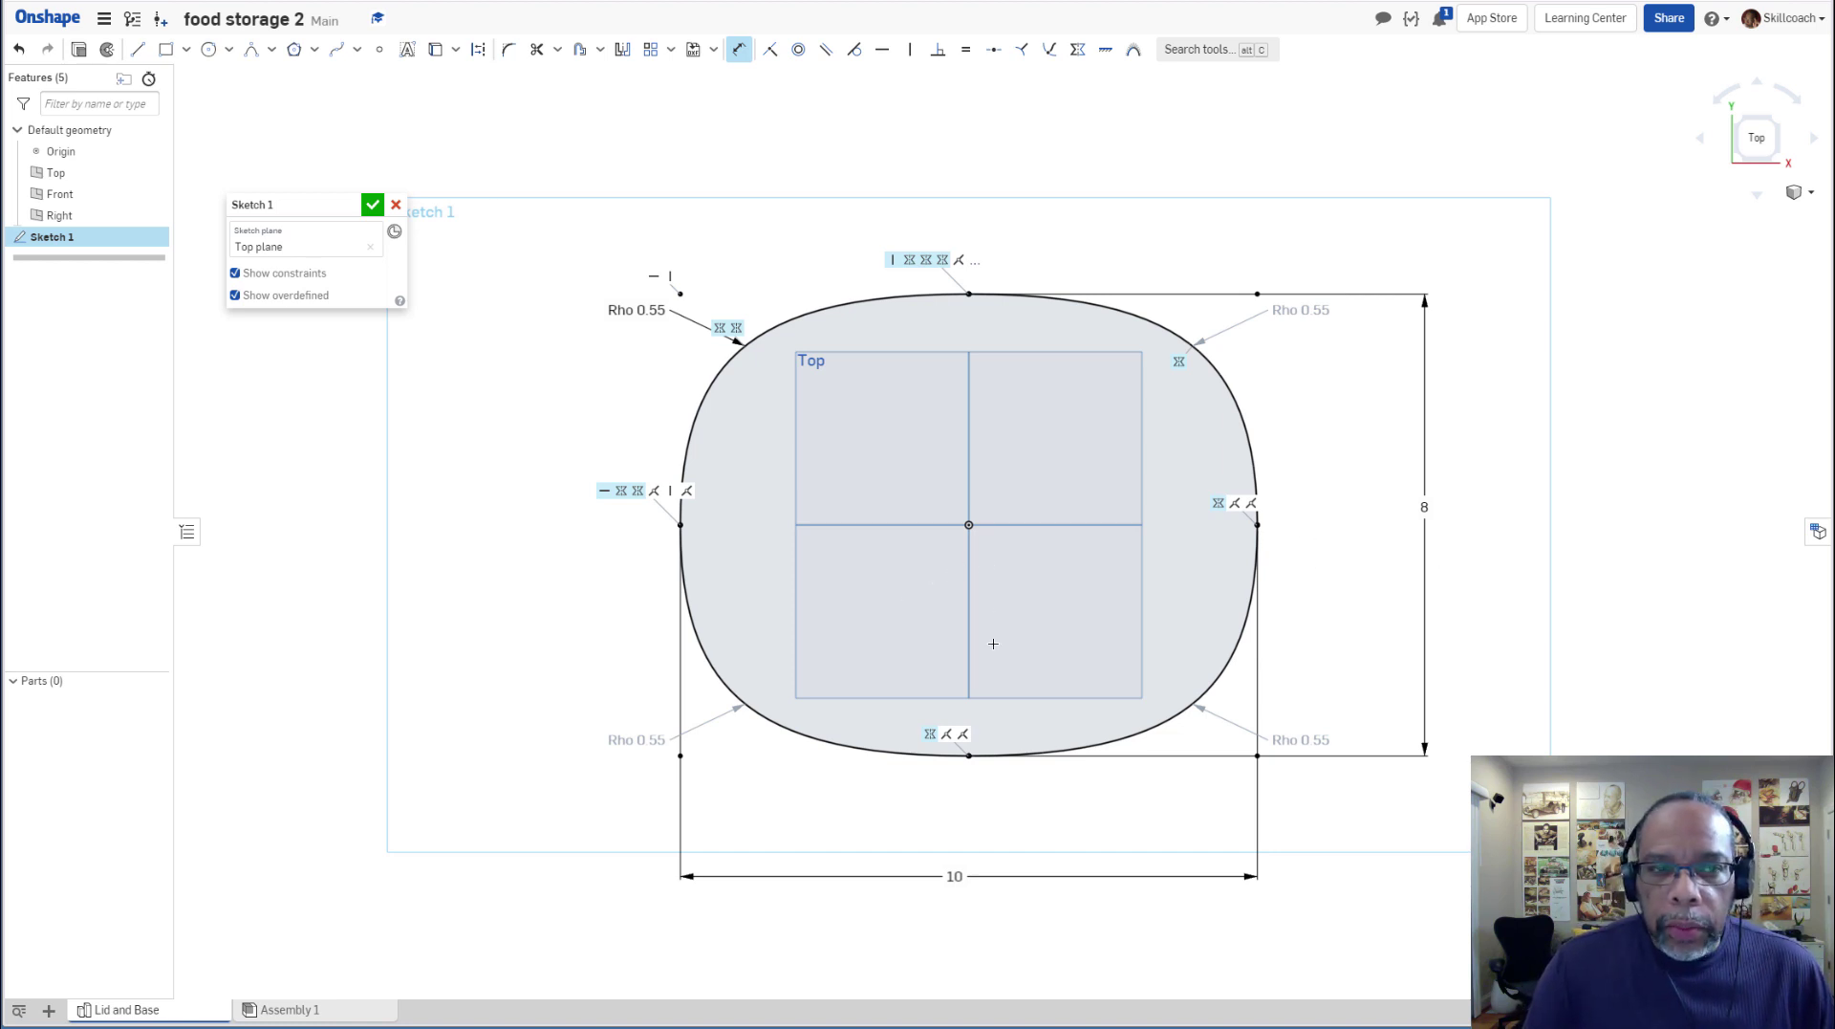
Rename the sketch main_profile and finish it.
{"action": "key", "text": "f"}
{"action": "left_click", "coordinate": [349, 207]}
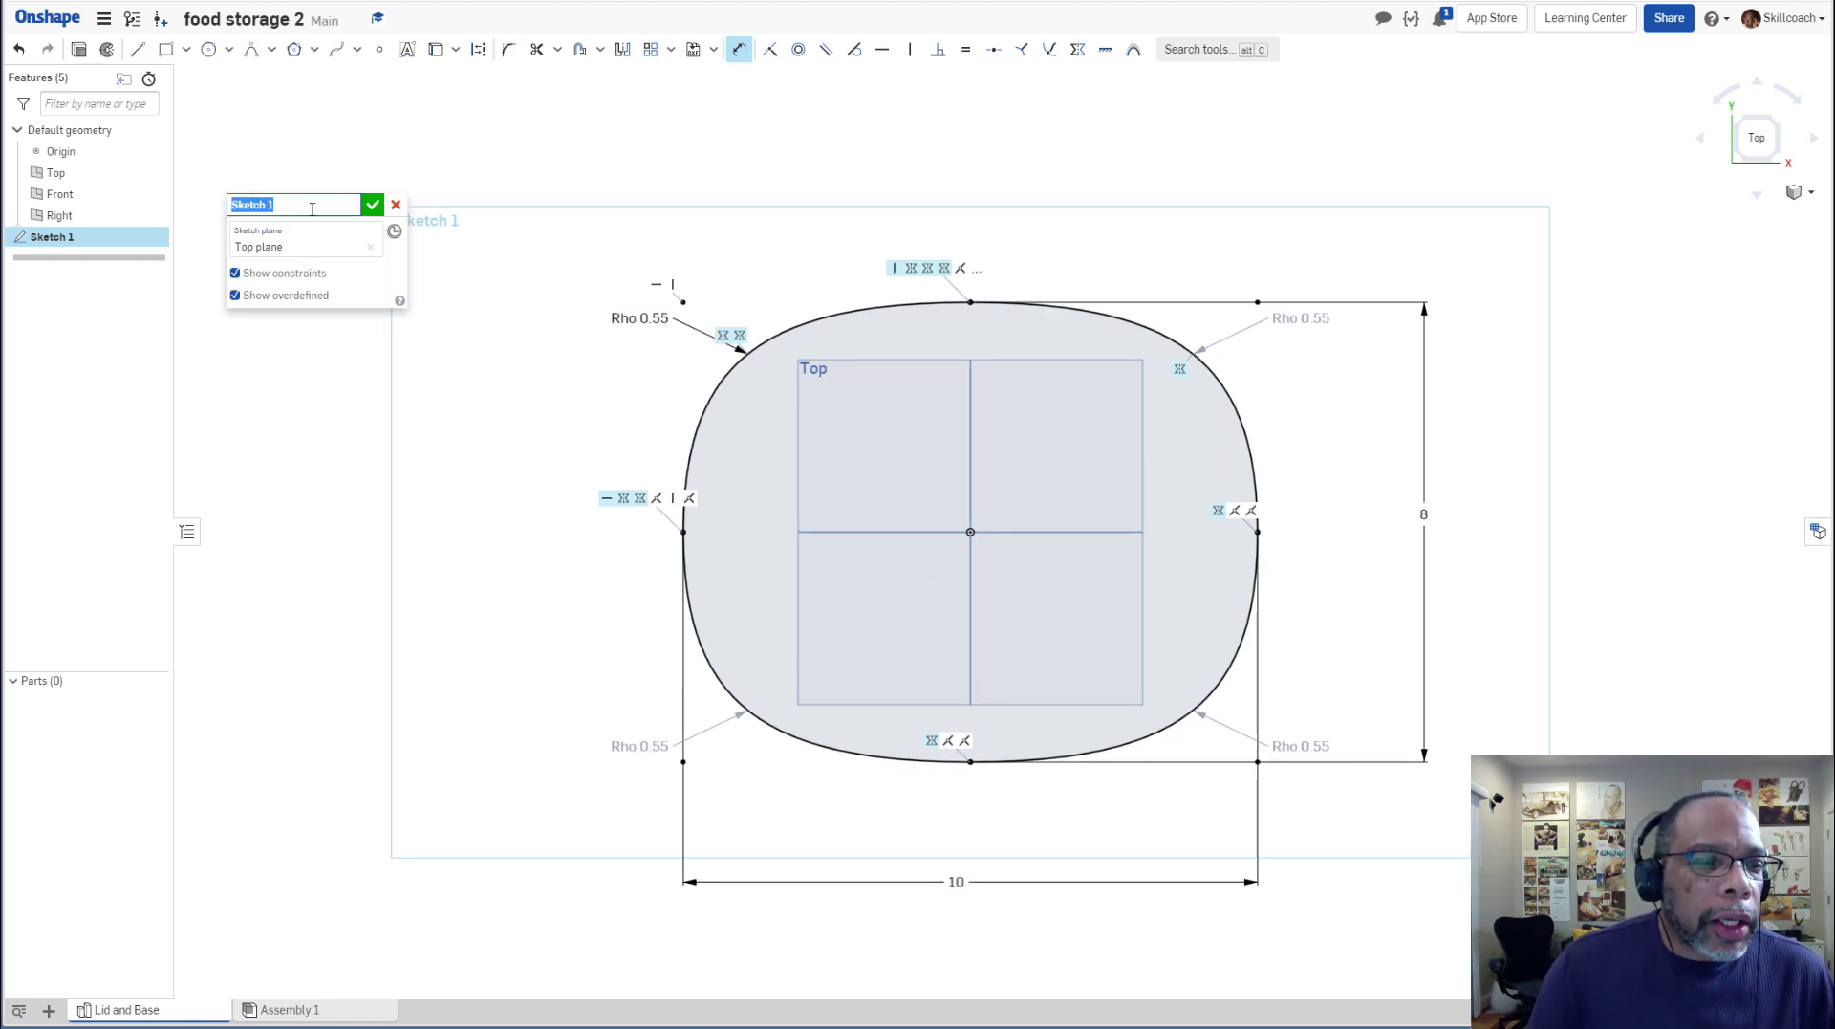
{"action": "type", "text": "main_profile"}
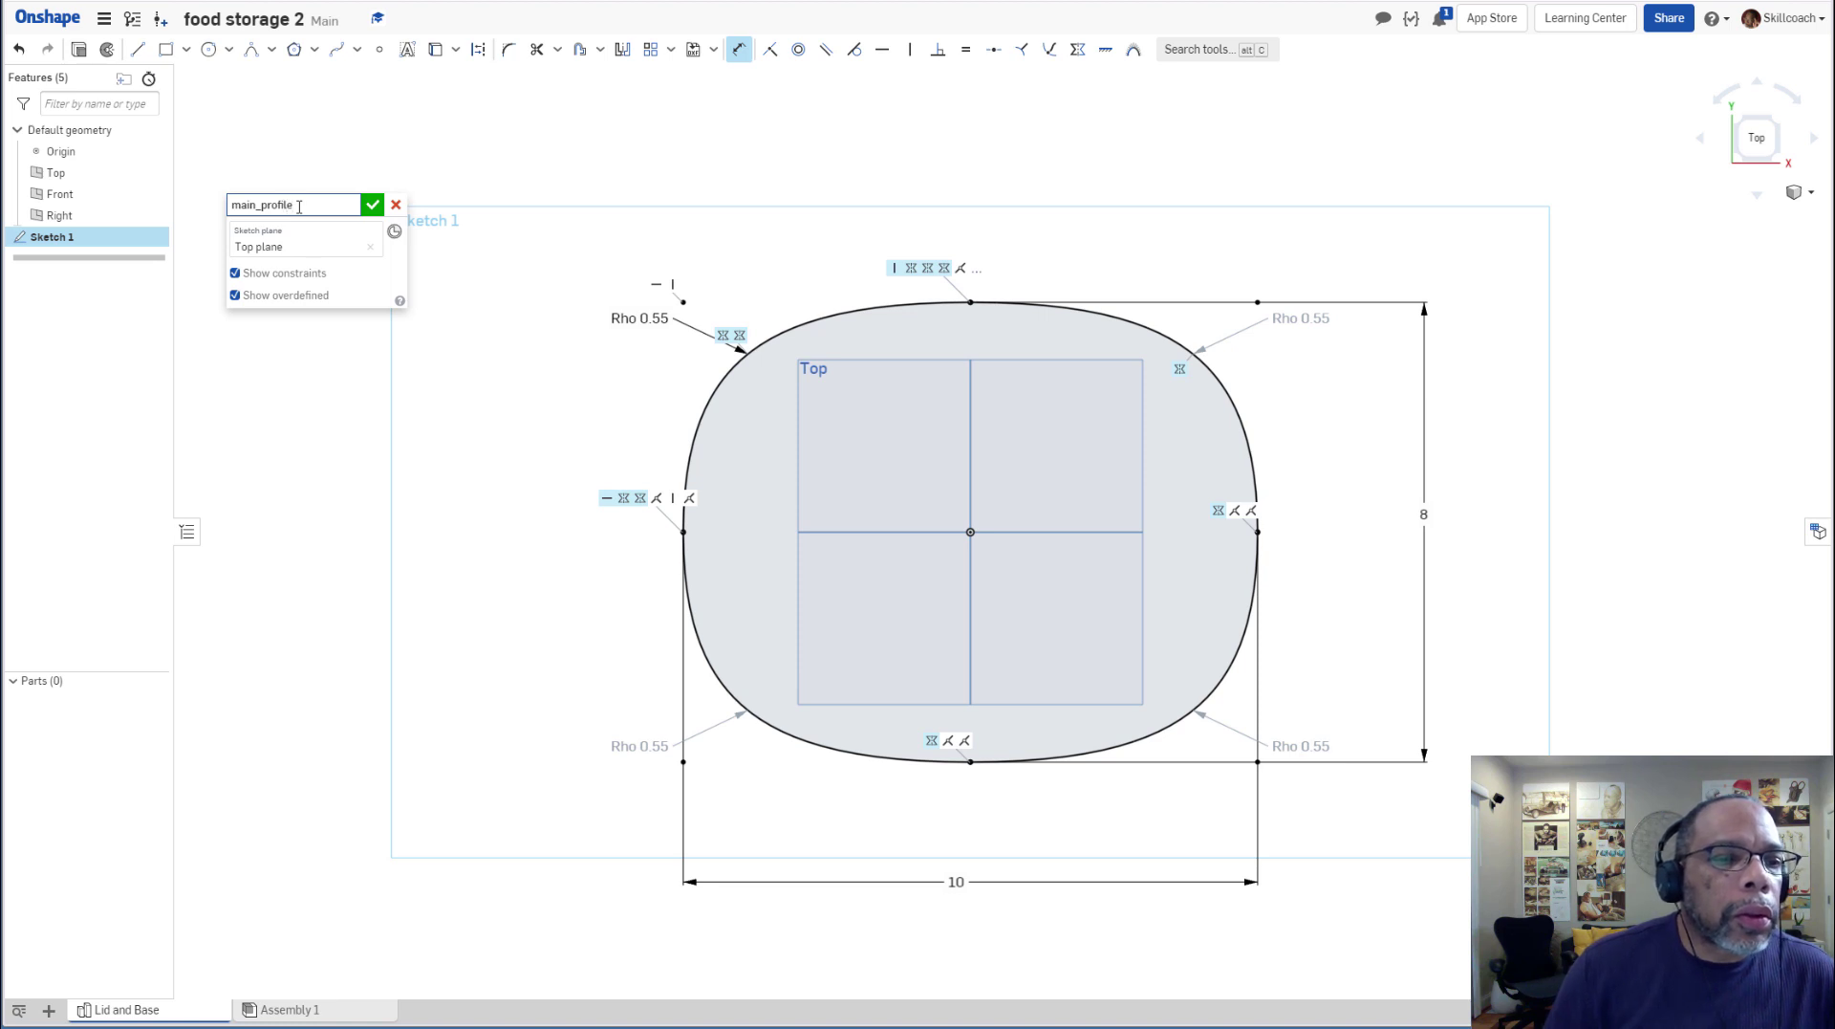
{"action": "key", "text": "Return"}
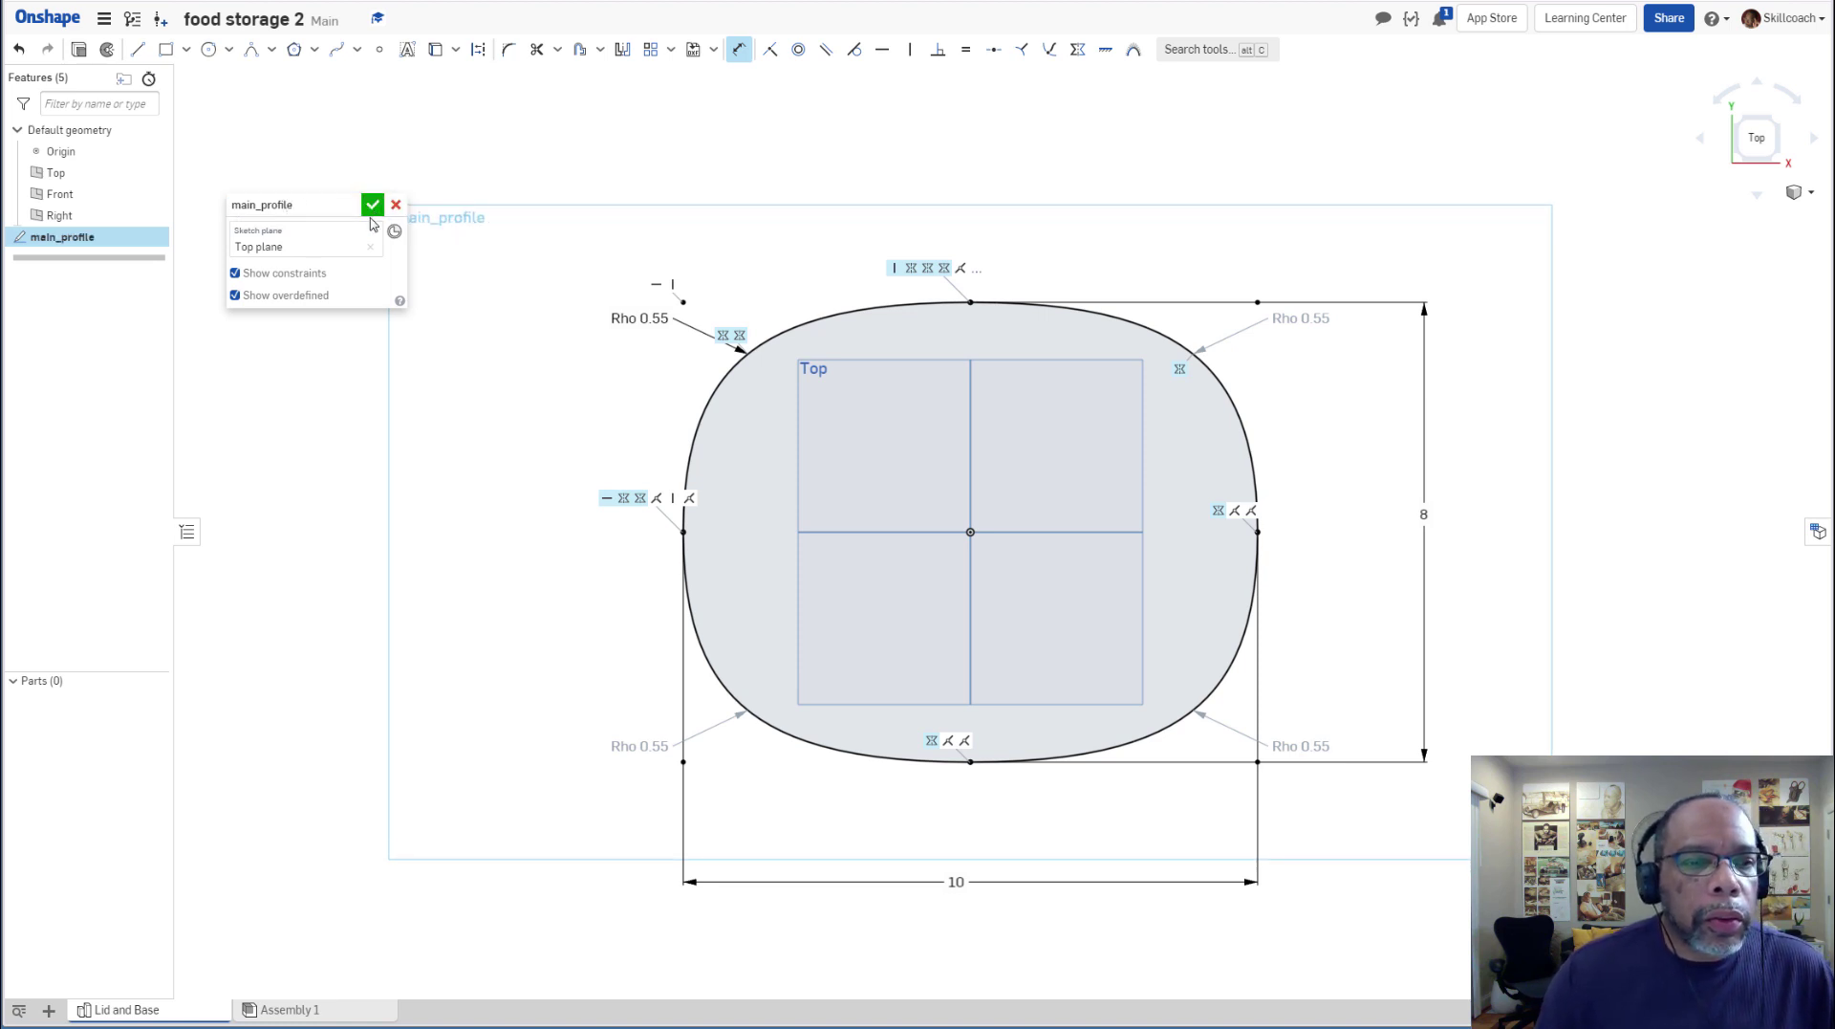
{"action": "left_click", "coordinate": [372, 205]}
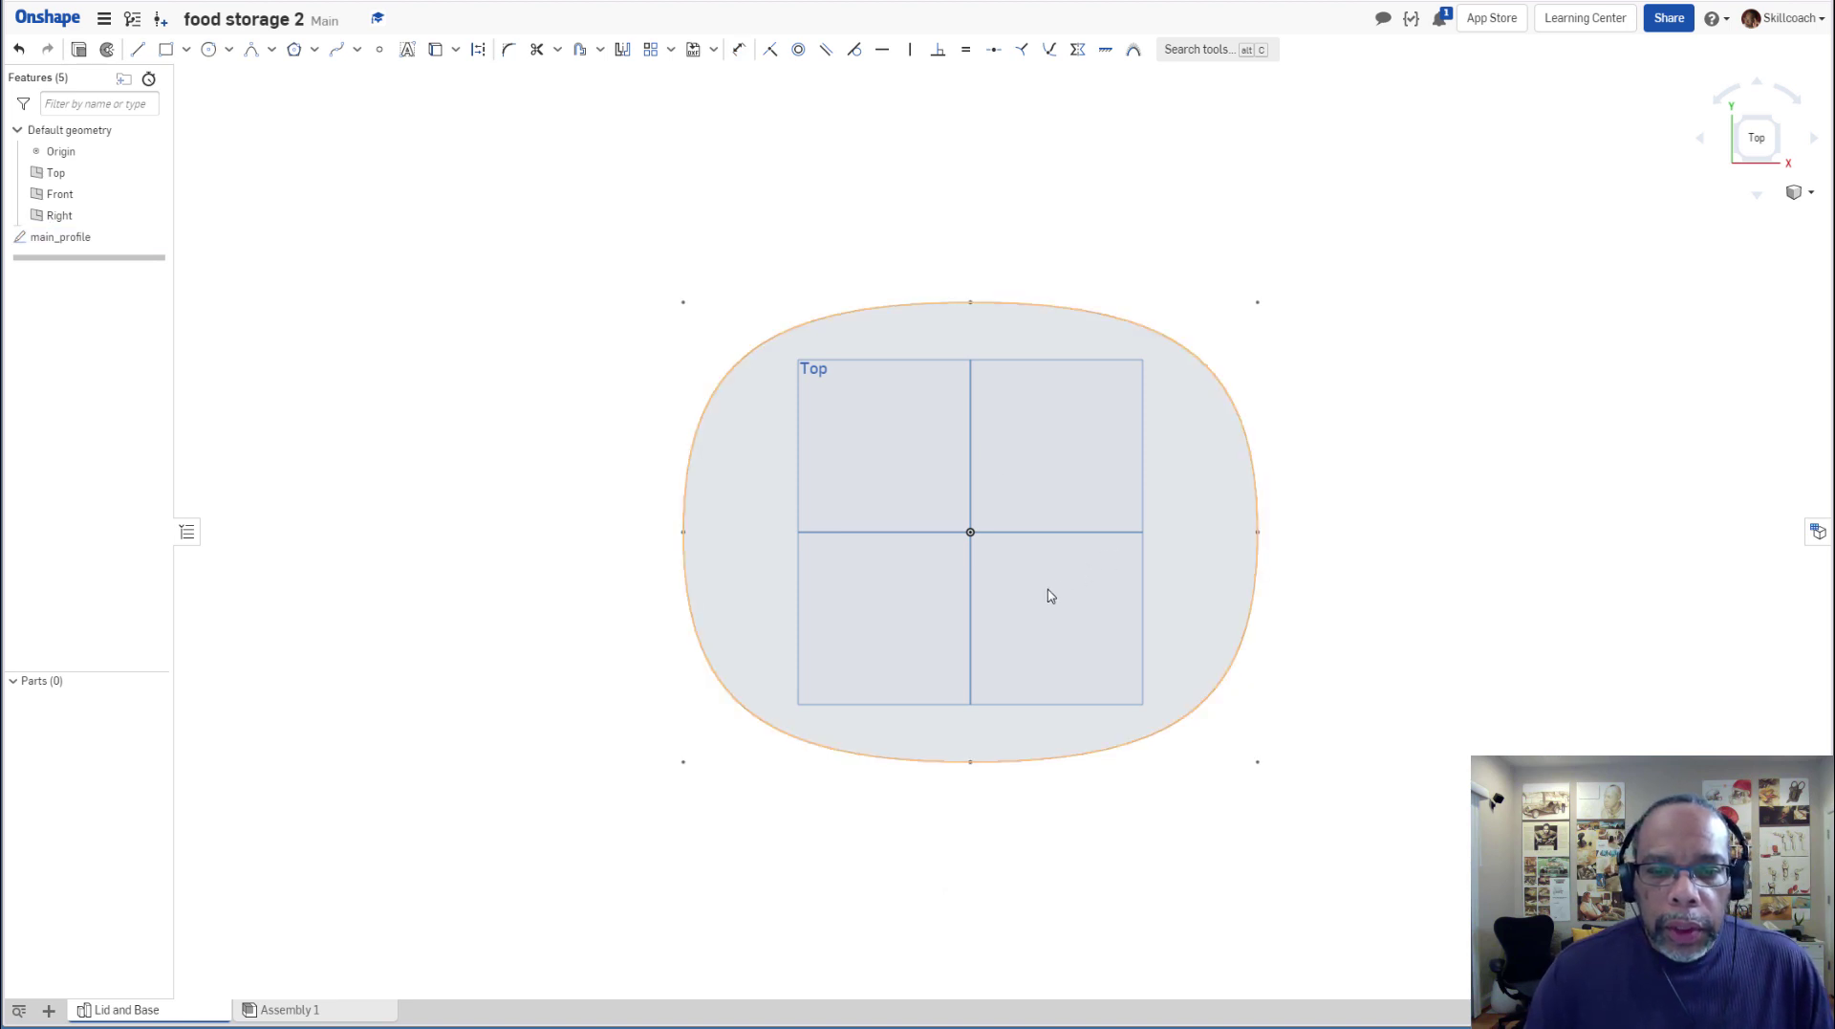
Hide the main_profile sketch and start a new sketch on the Top plane.
{"action": "mouse_move", "coordinate": [1036, 599]}
{"action": "middle_mouse_down"}
{"action": "mouse_move", "coordinate": [1007, 484]}
{"action": "mouse_move", "coordinate": [995, 516]}
{"action": "middle_mouse_up"}
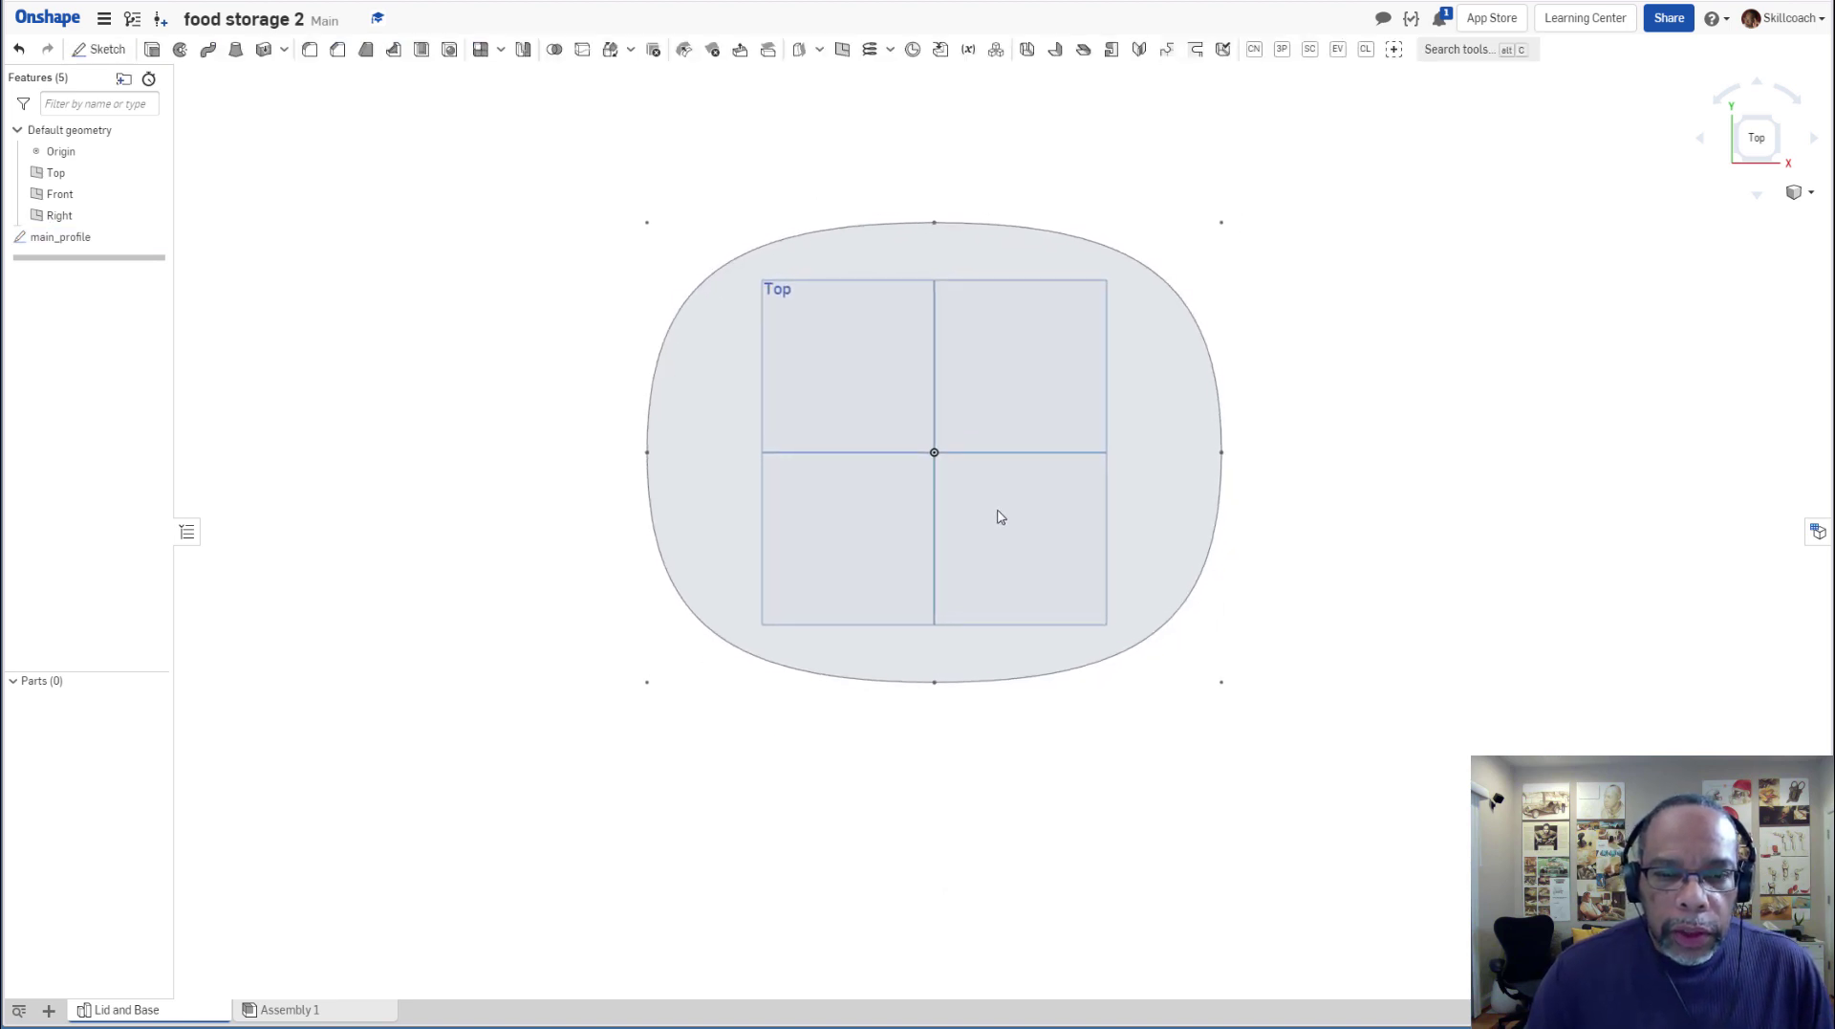
{"action": "mouse_move", "coordinate": [1001, 517]}
{"action": "right_mouse_down"}
{"action": "mouse_move", "coordinate": [971, 414]}
{"action": "mouse_move", "coordinate": [876, 434]}
{"action": "mouse_move", "coordinate": [984, 439]}
{"action": "mouse_move", "coordinate": [949, 440]}
{"action": "right_mouse_up"}
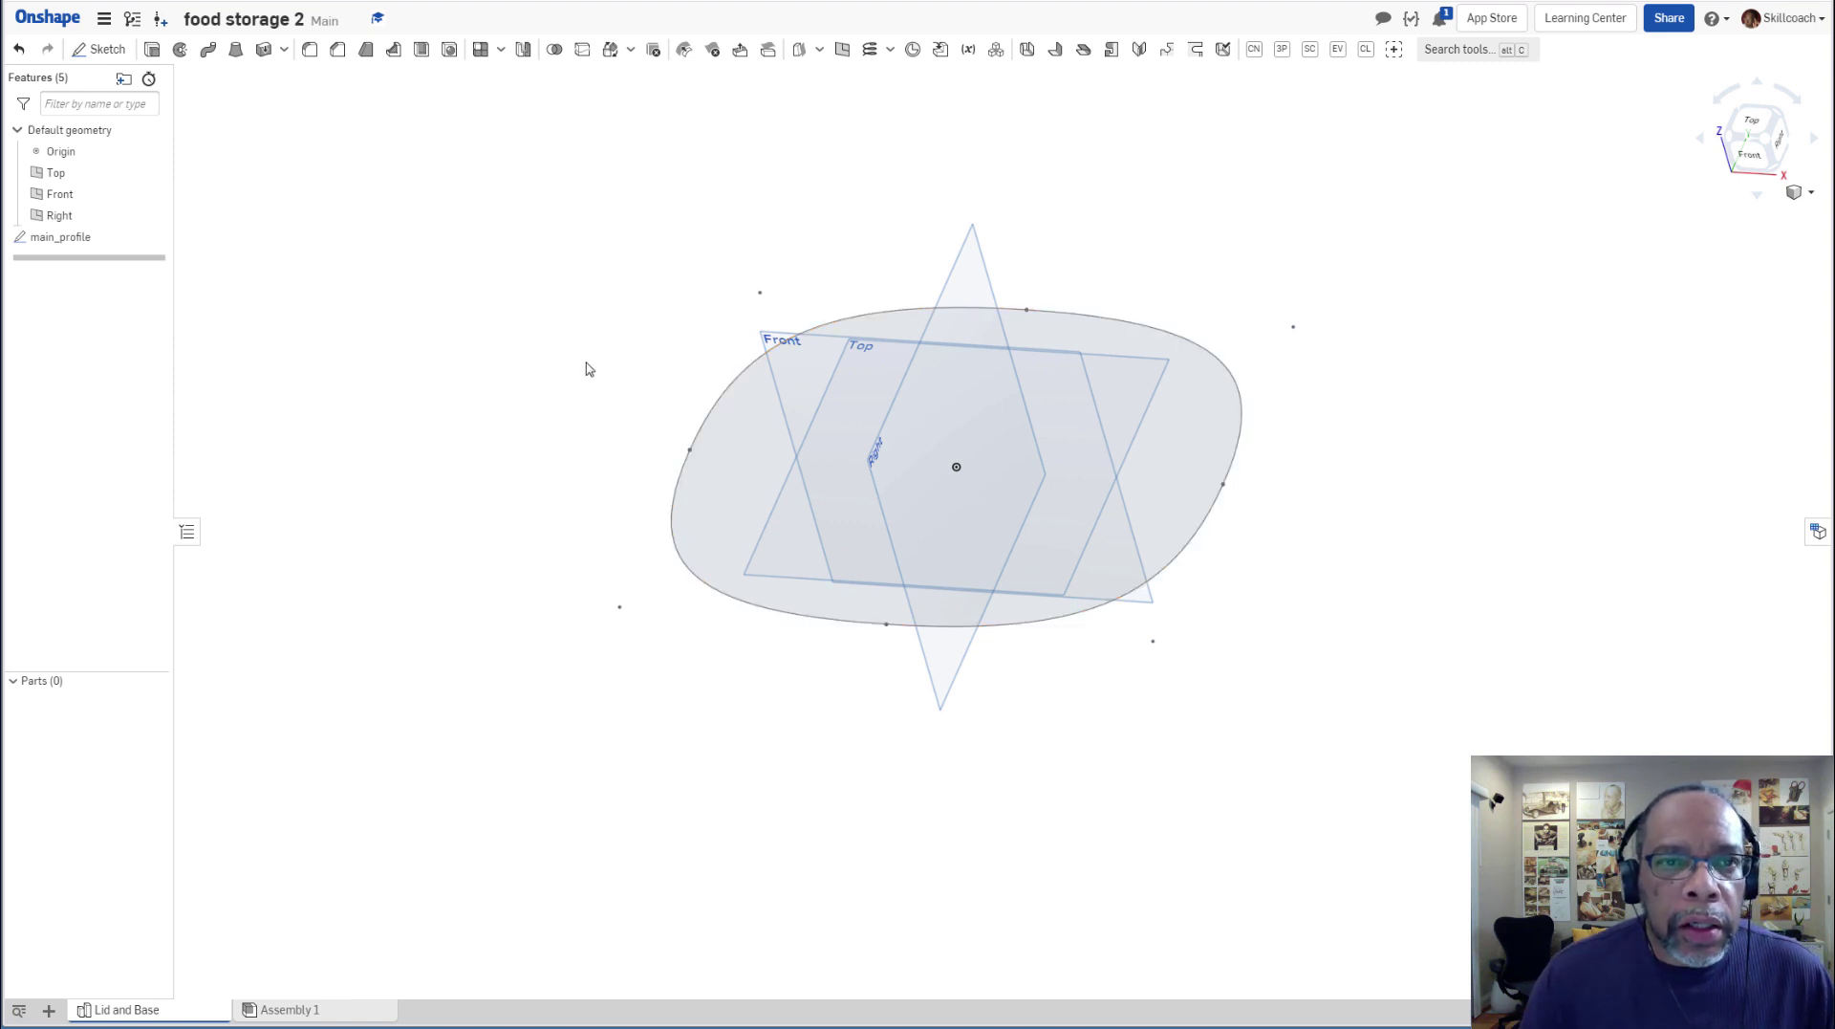
{"action": "scroll", "coordinate": [564, 334], "scroll_direction": "up", "scroll_amount": 1}
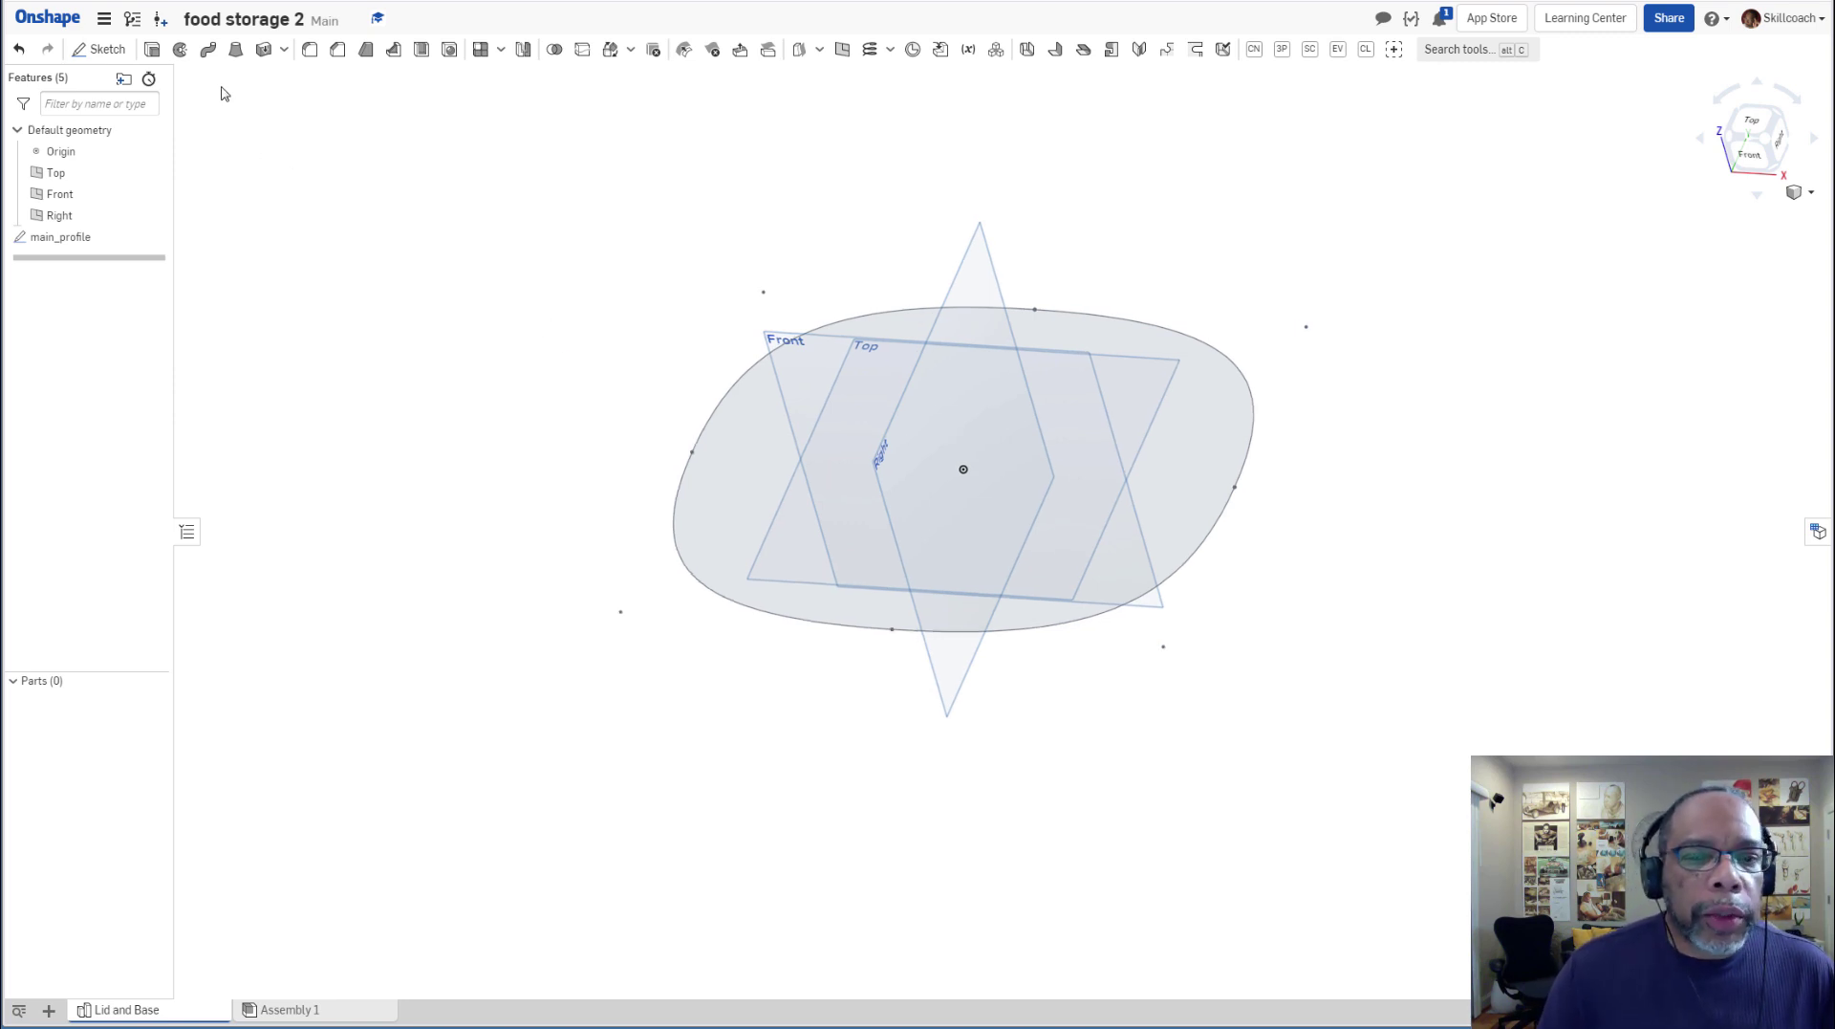
{"action": "right_click_drag", "start_coordinate": [692, 659], "coordinate": [685, 709]}
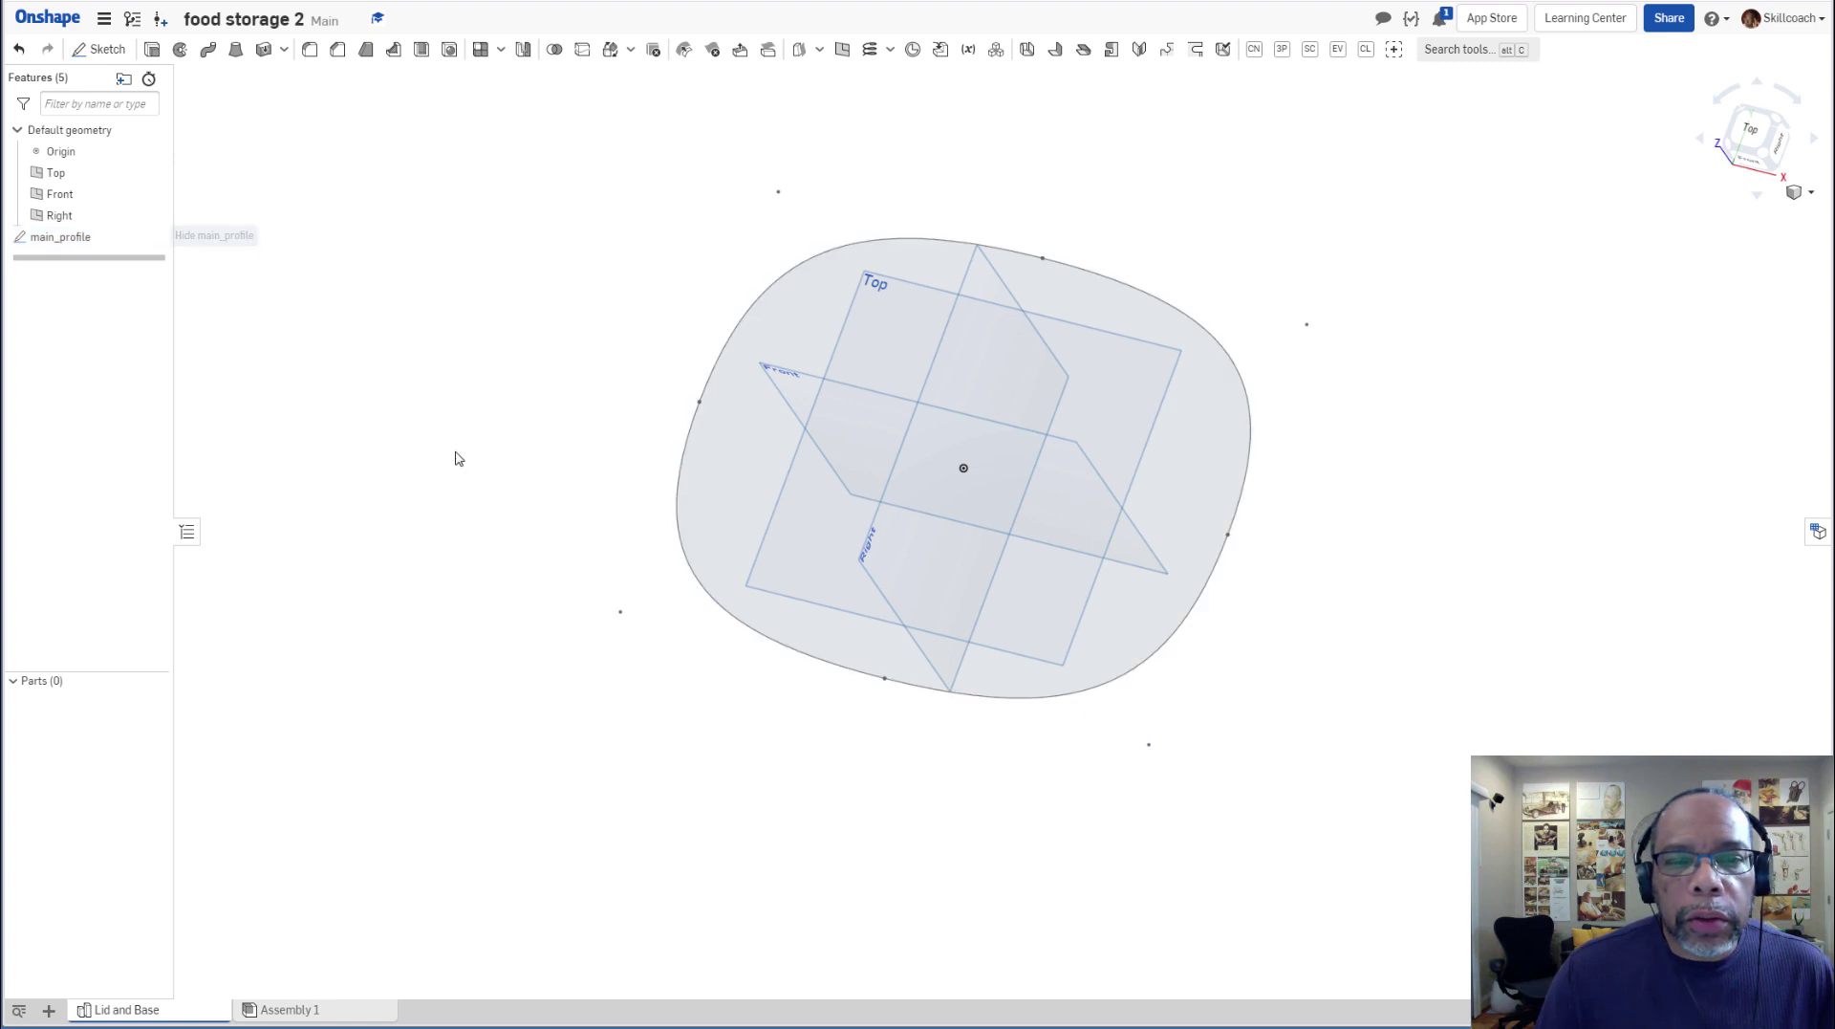
{"action": "left_click", "coordinate": [820, 318]}
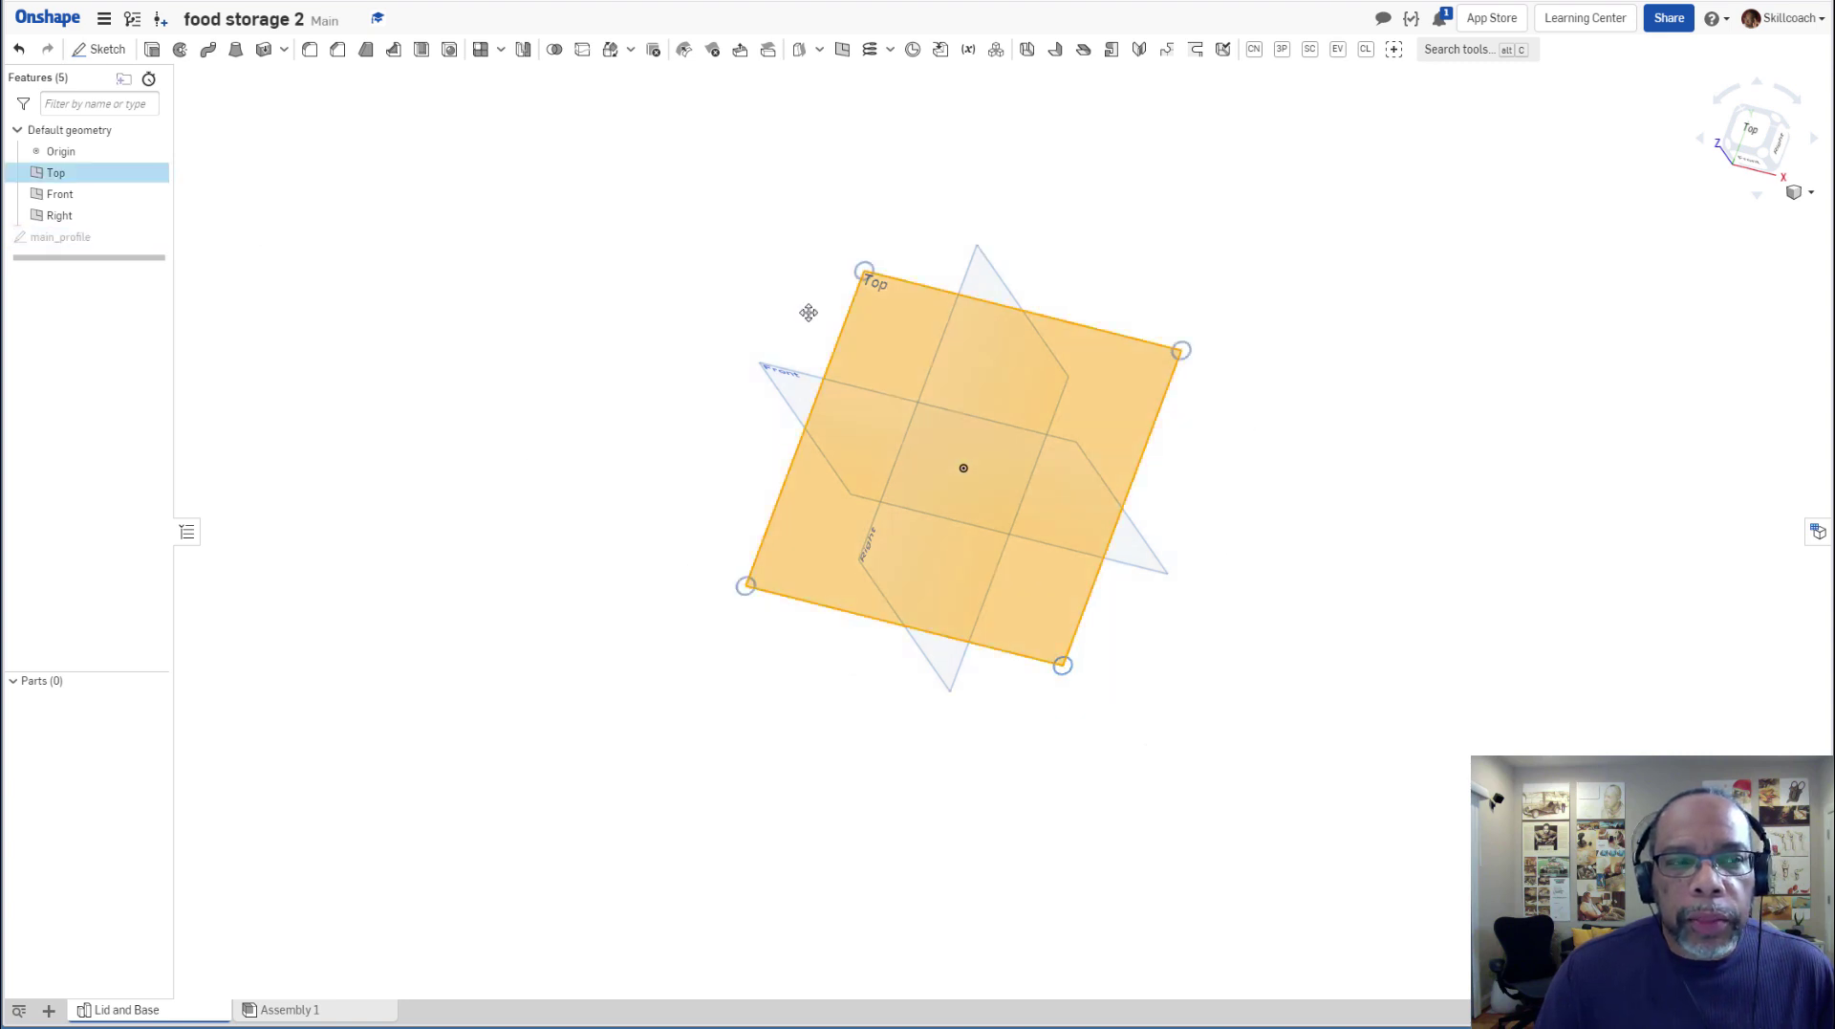
{"action": "left_click", "coordinate": [111, 50]}
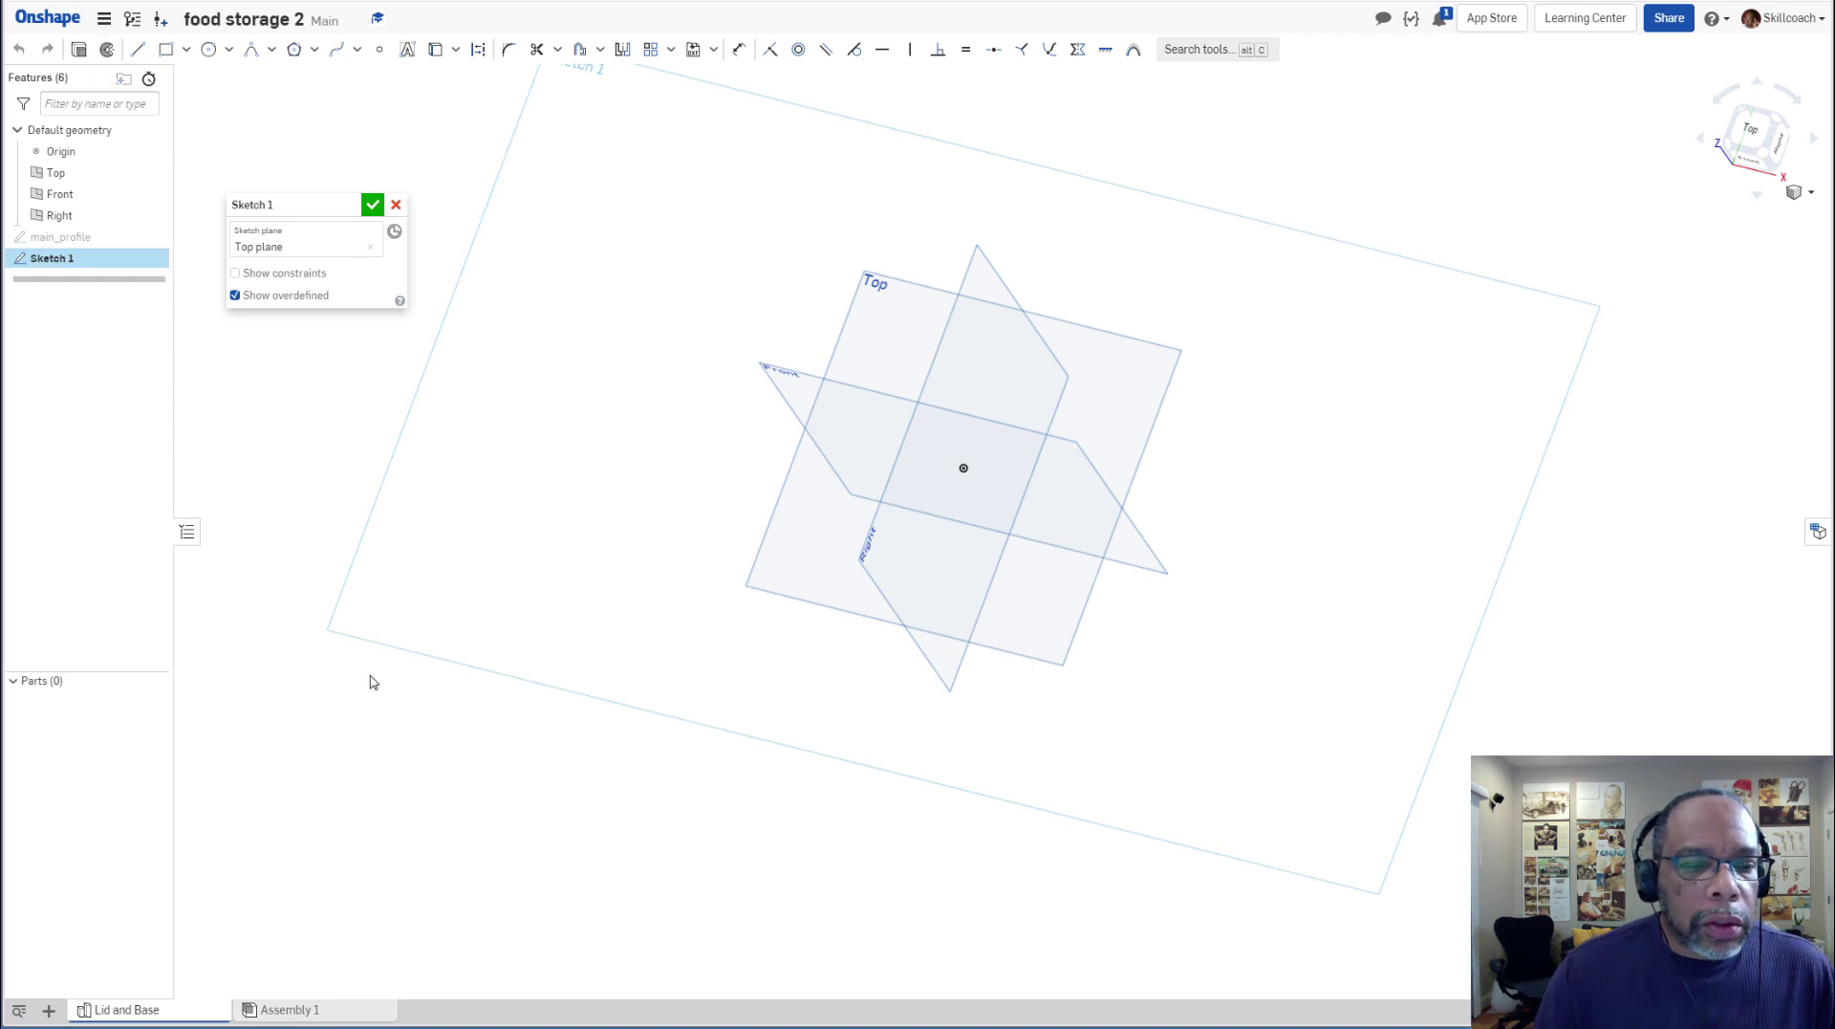
{"action": "right_click", "coordinate": [362, 717]}
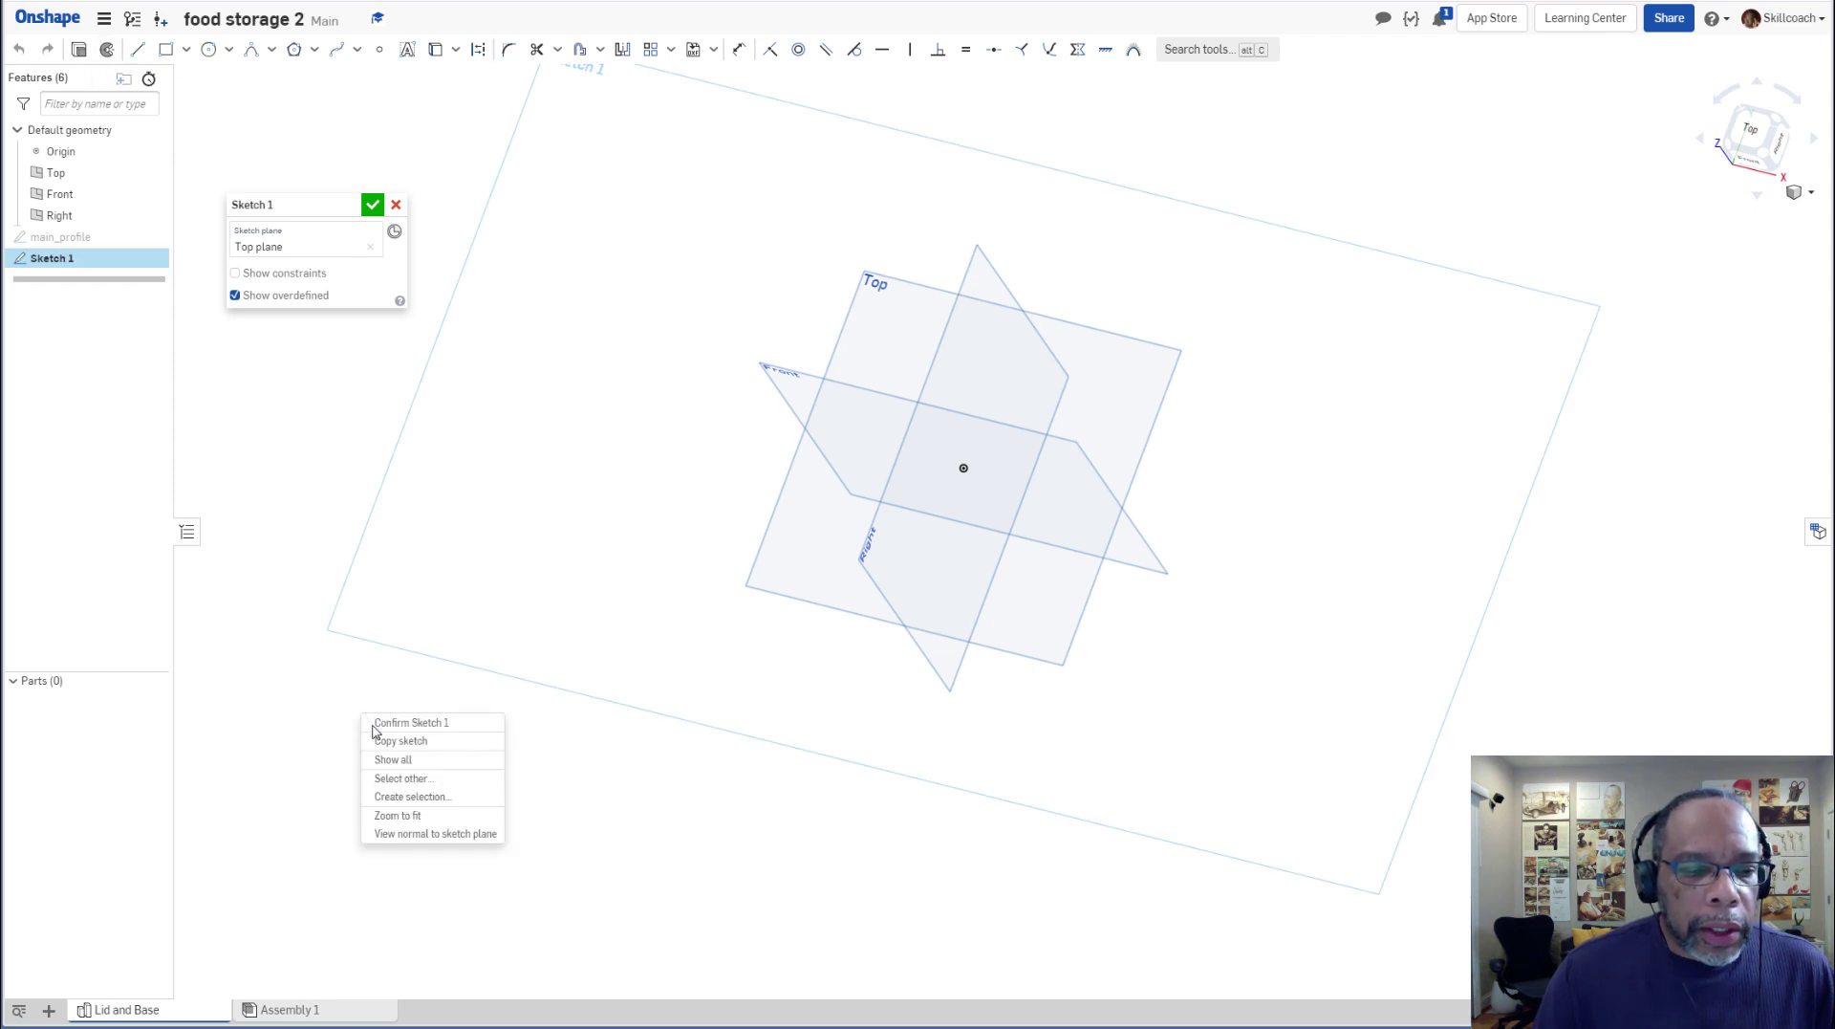
{"action": "left_click", "coordinate": [421, 833]}
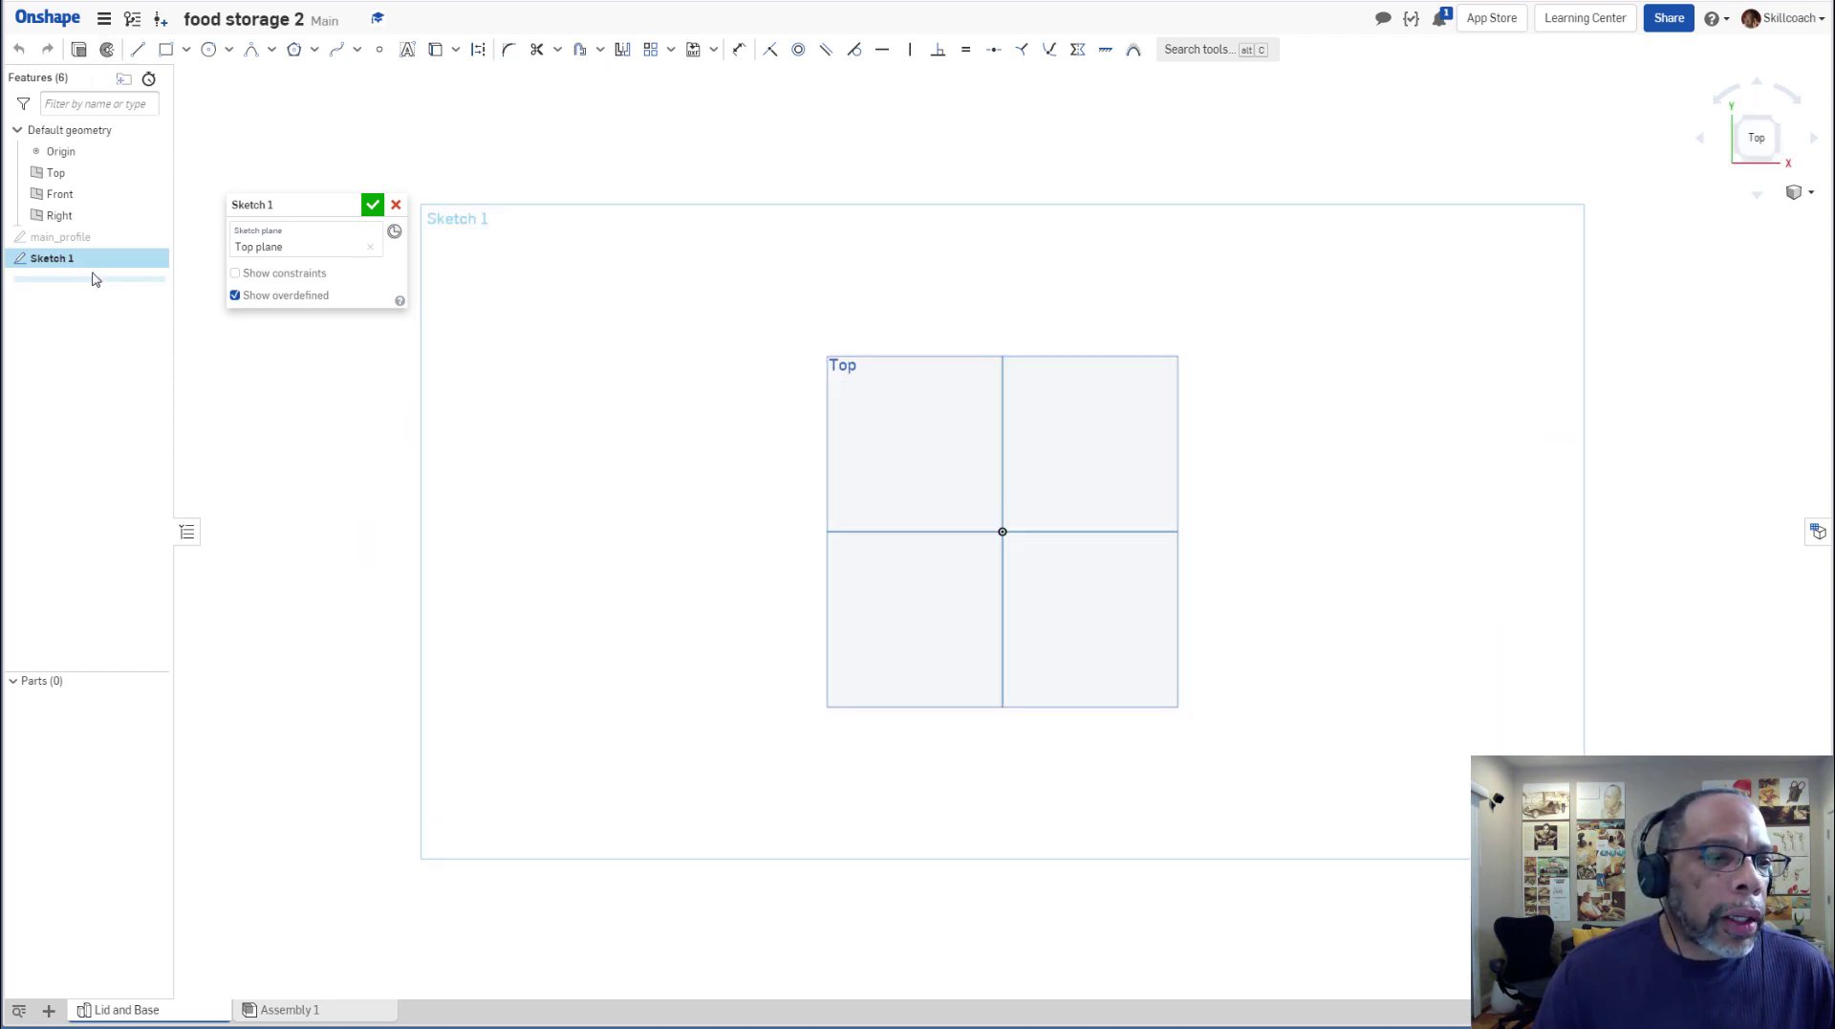
Show the main_profile sketch and offset its outline inward by 1.25 in.
{"action": "left_click", "coordinate": [159, 237]}
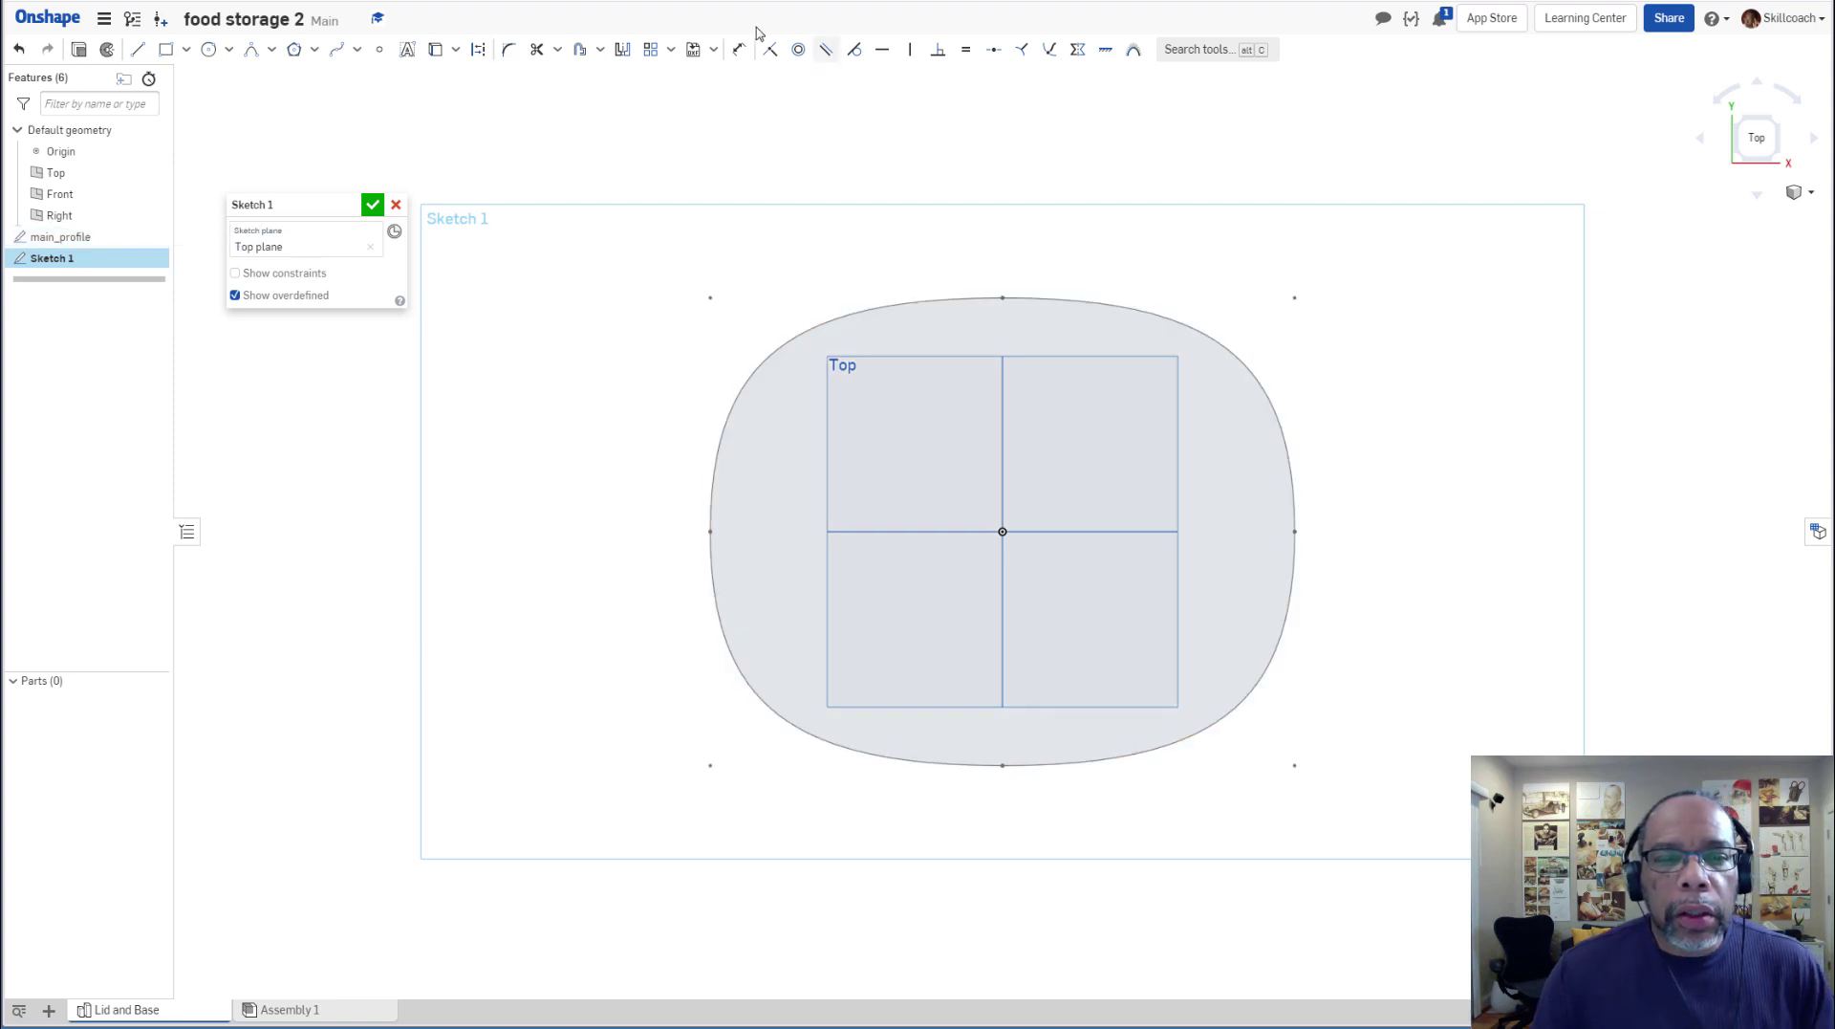
{"action": "left_click", "coordinate": [582, 50]}
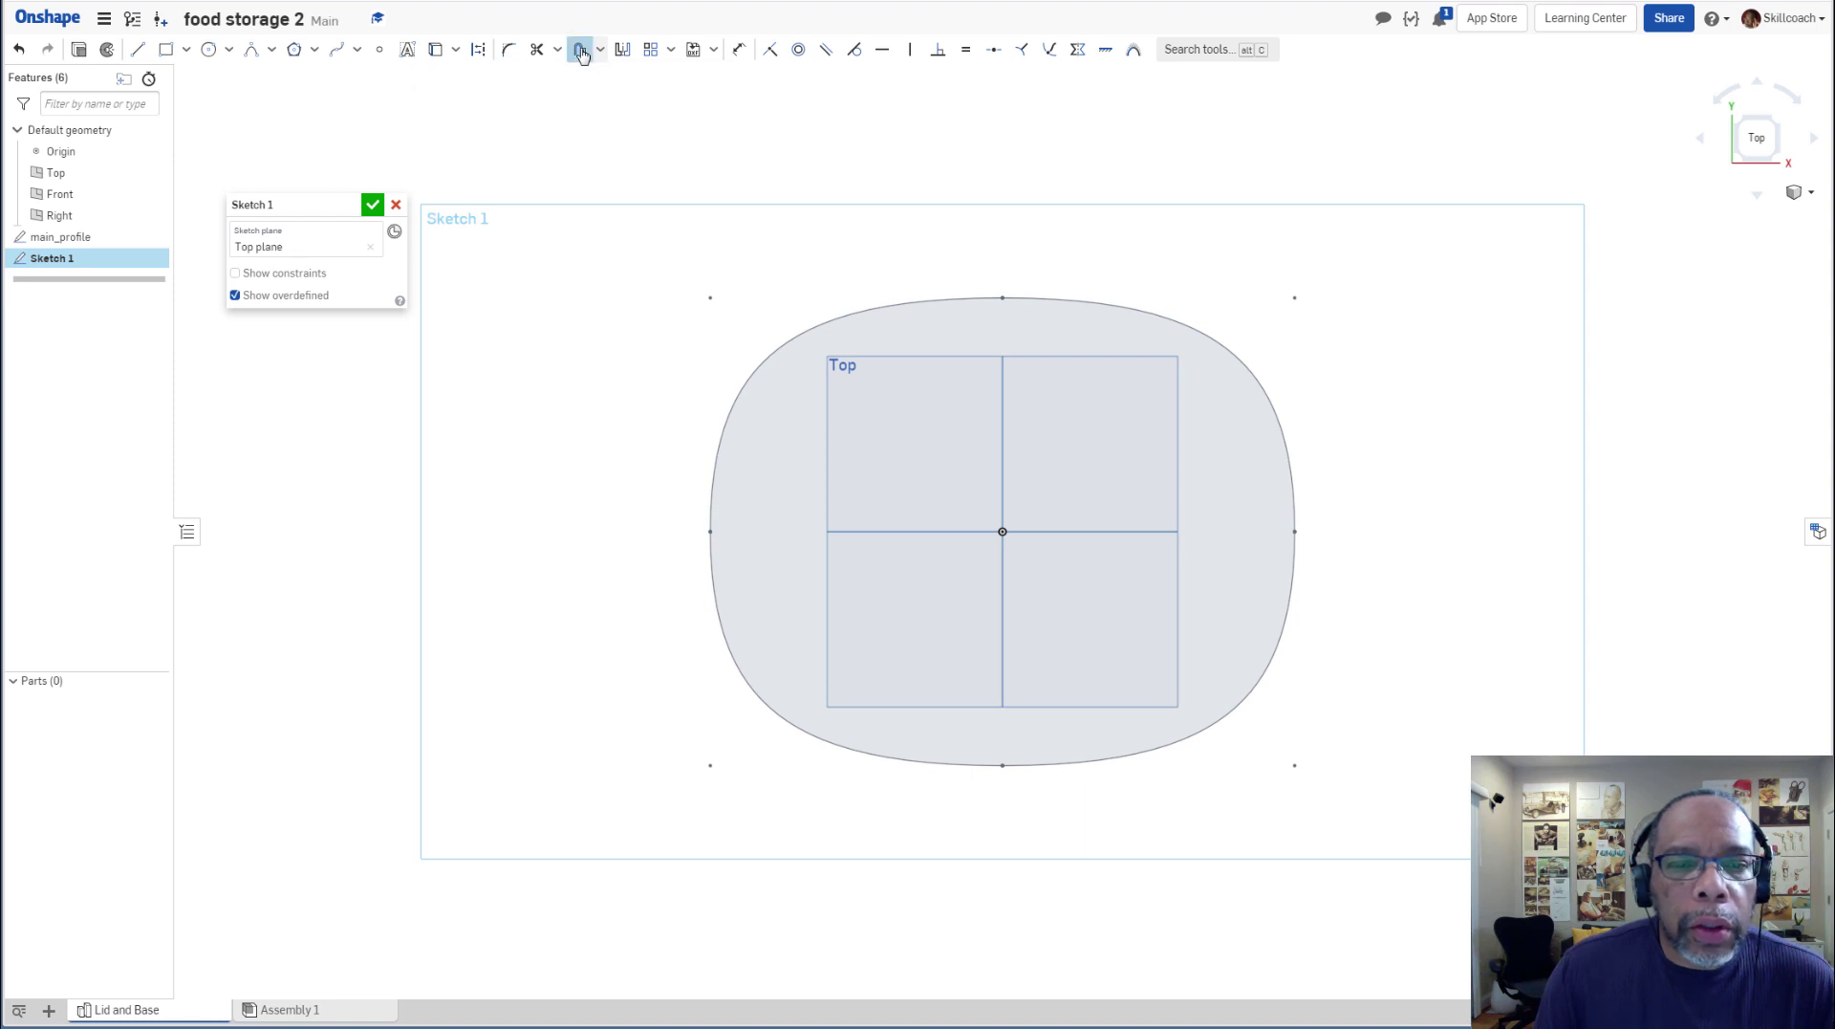
{"action": "left_click", "coordinate": [1008, 334]}
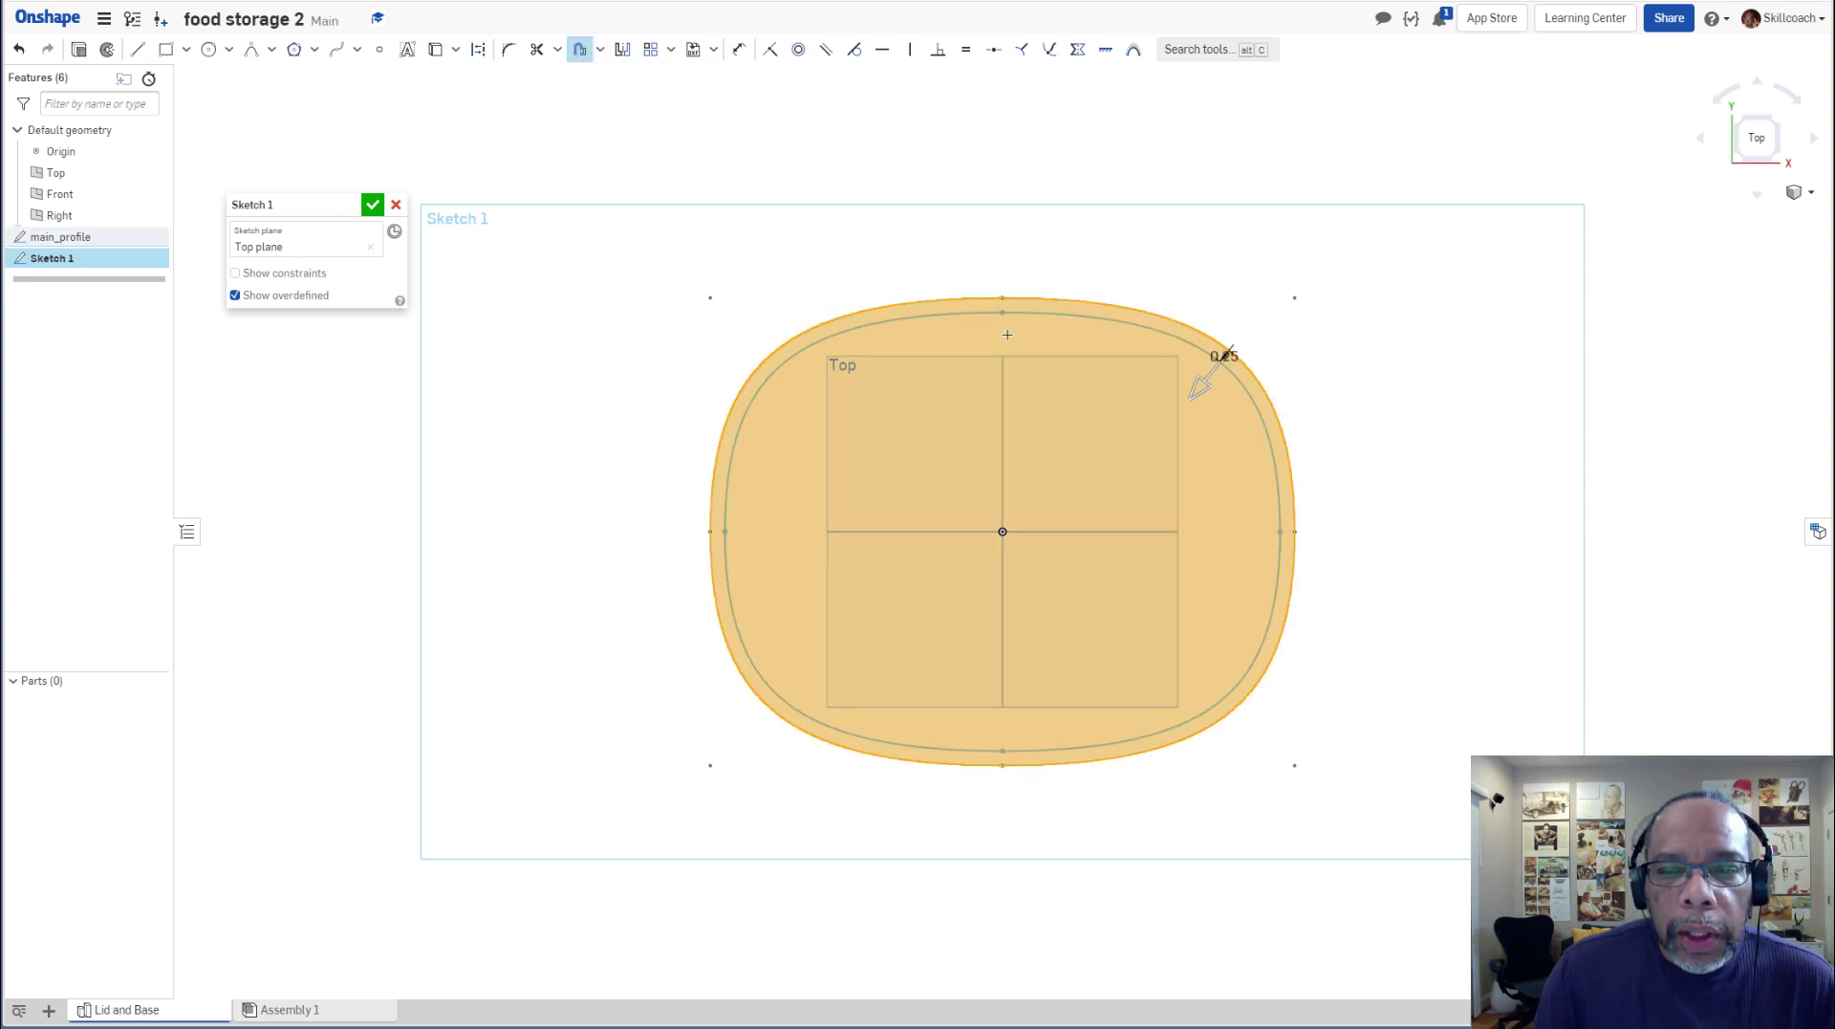
{"action": "left_click_drag", "start_coordinate": [1192, 400], "coordinate": [1172, 452]}
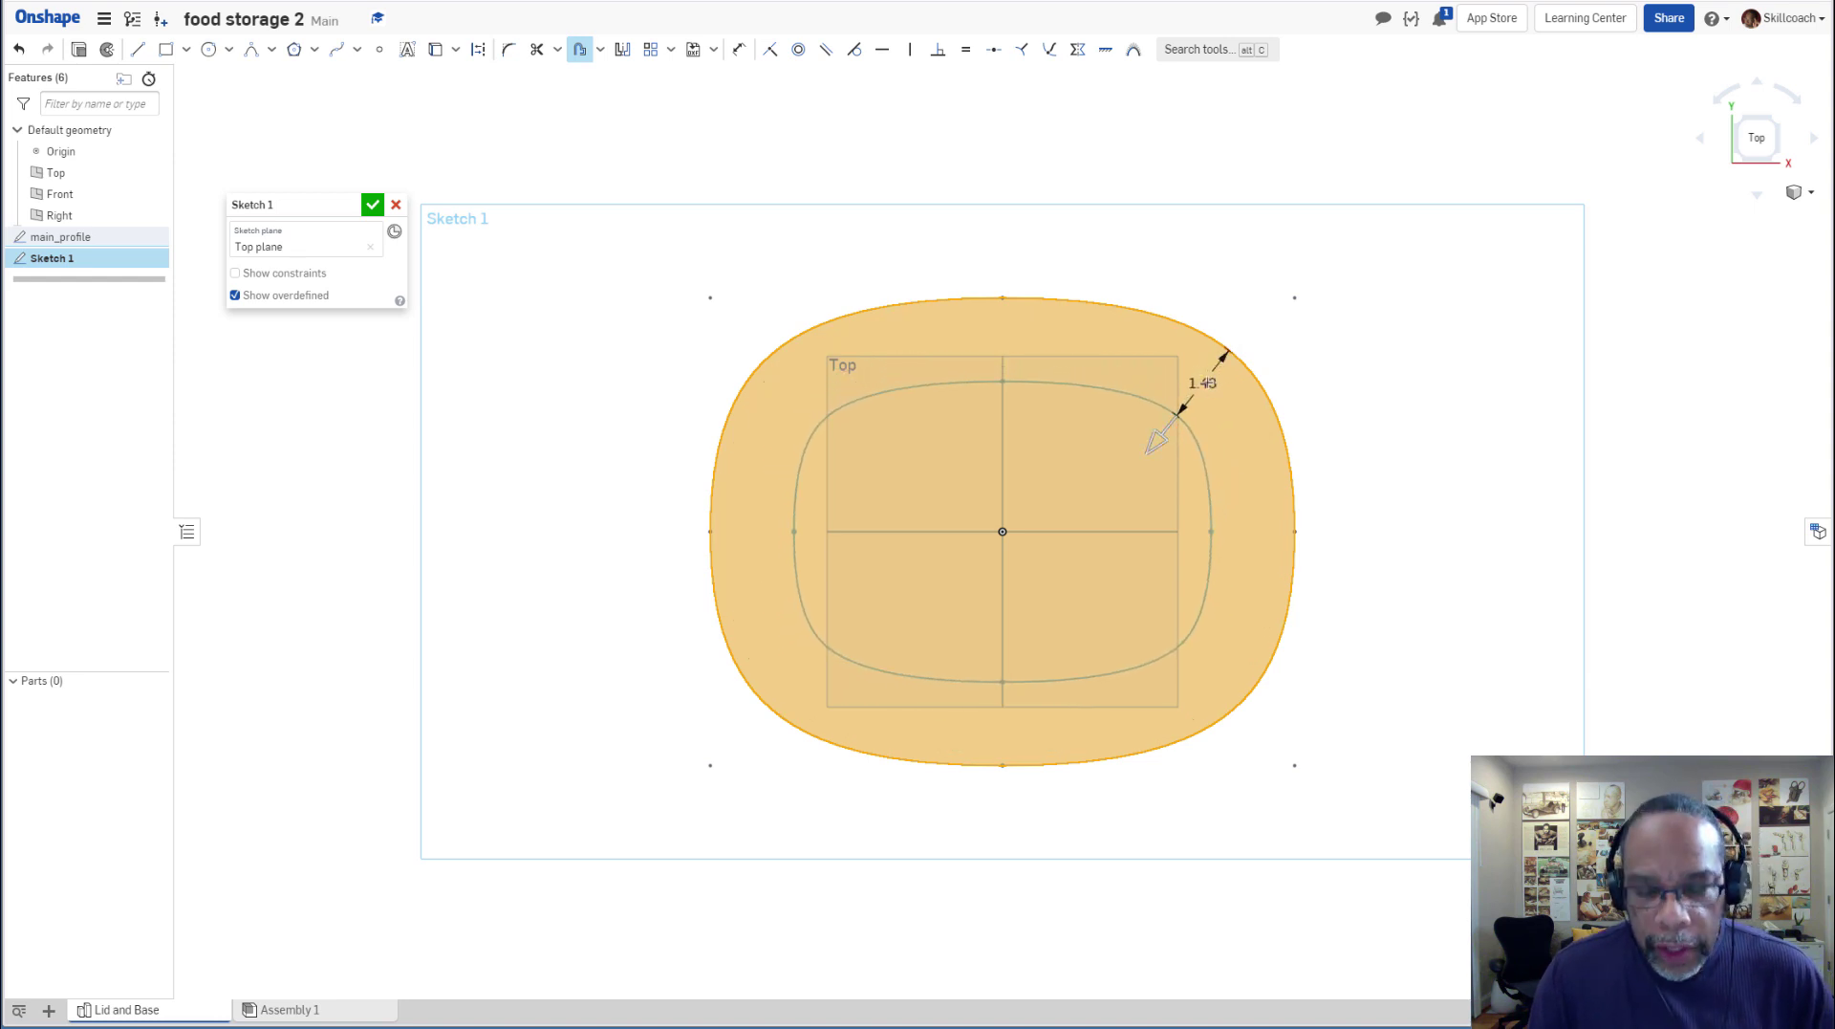
{"action": "double_click", "coordinate": [1212, 386]}
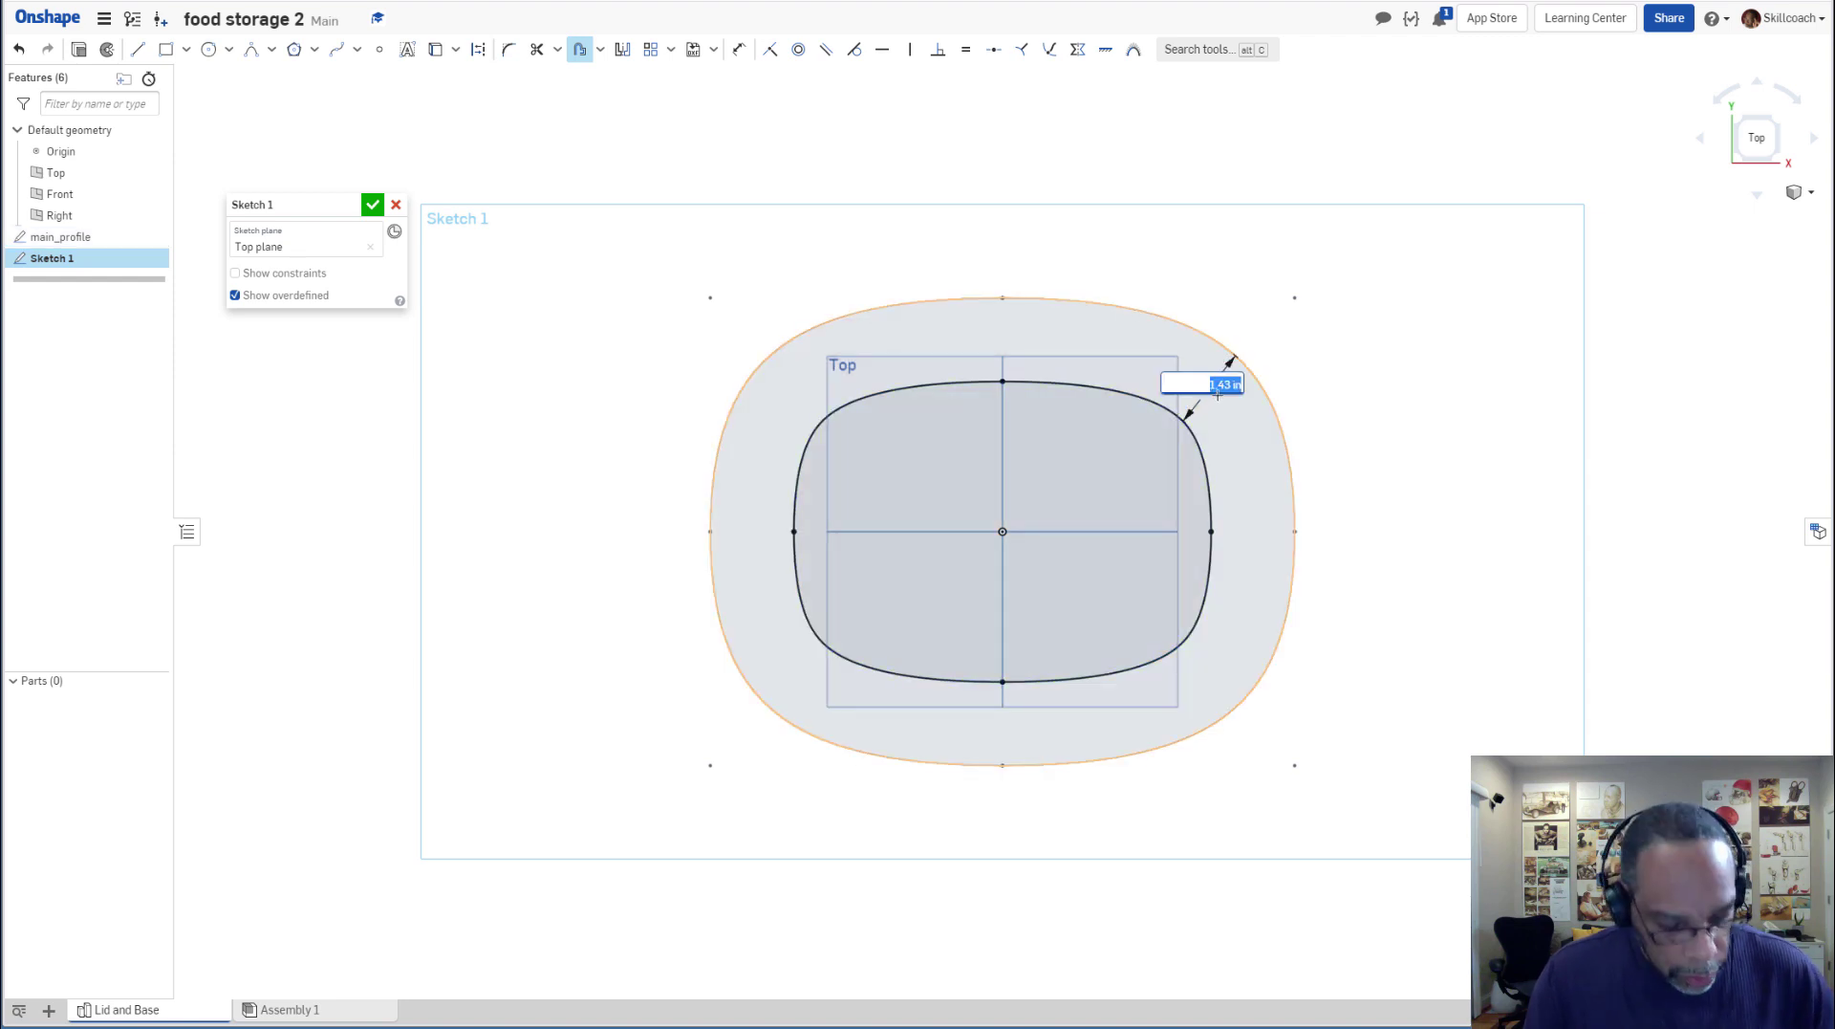
{"action": "type", "text": "1.25"}
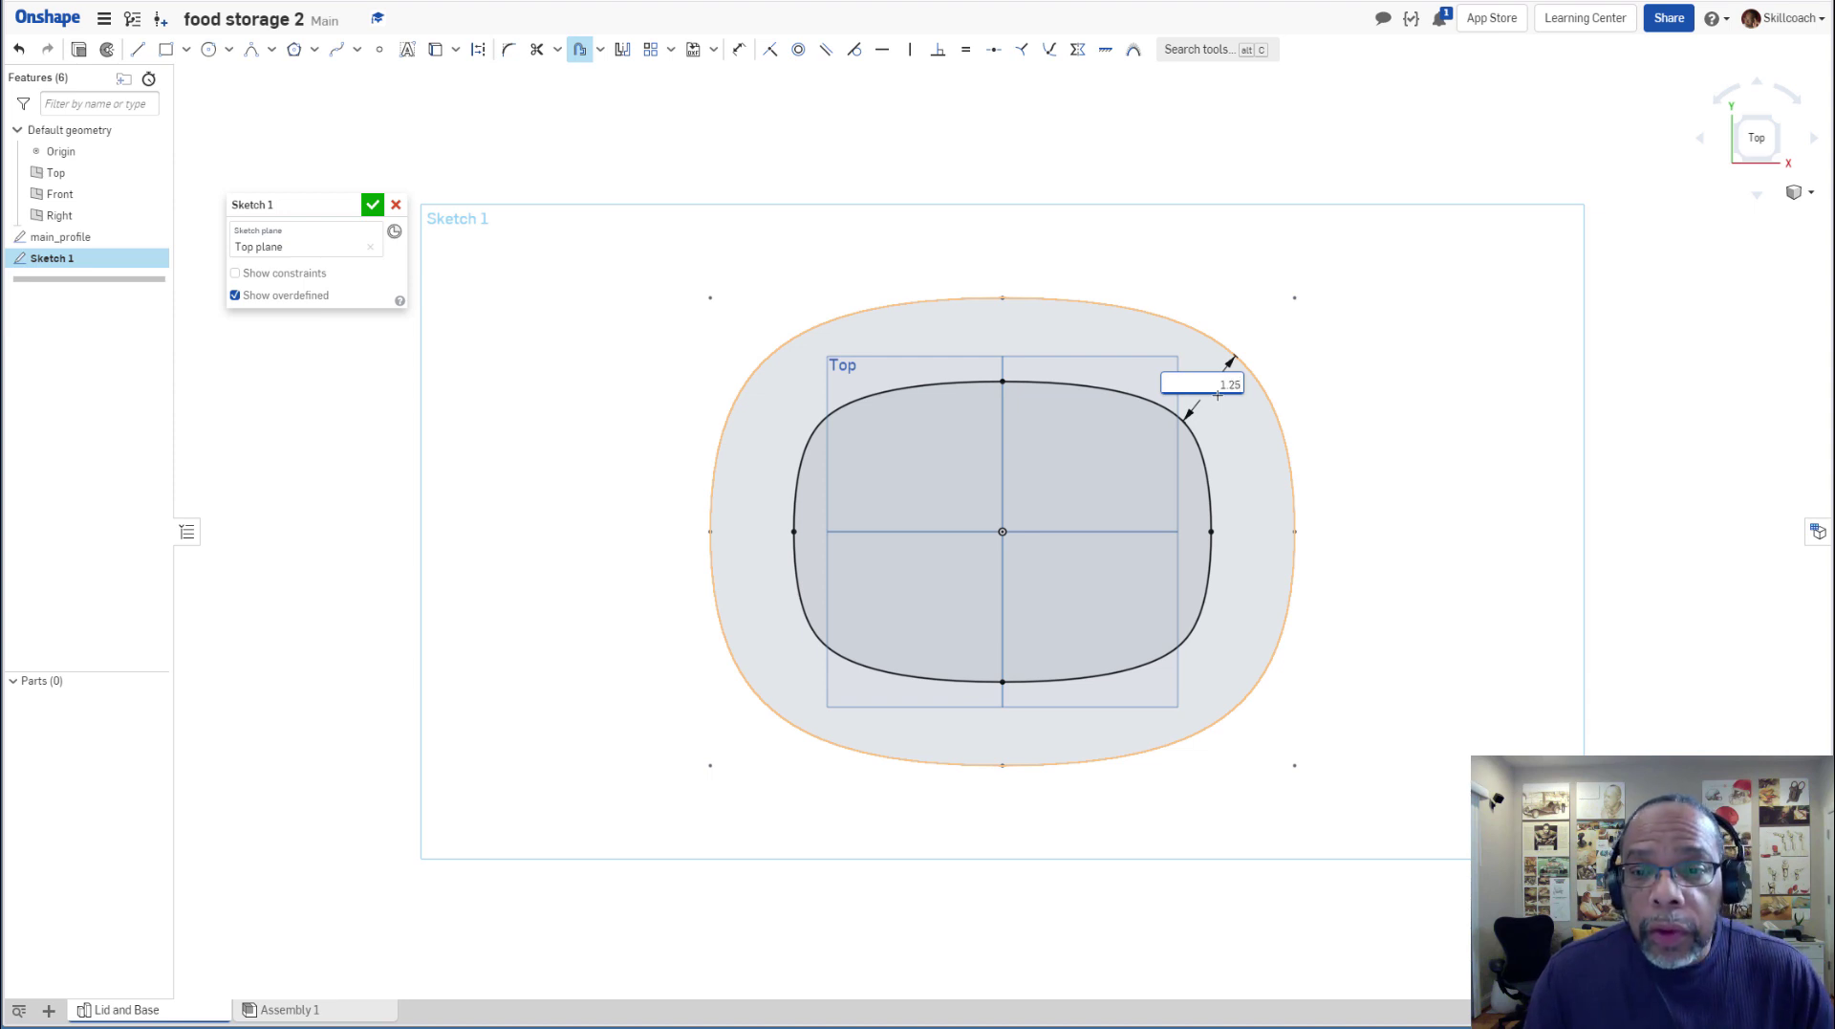
{"action": "key", "text": "Return"}
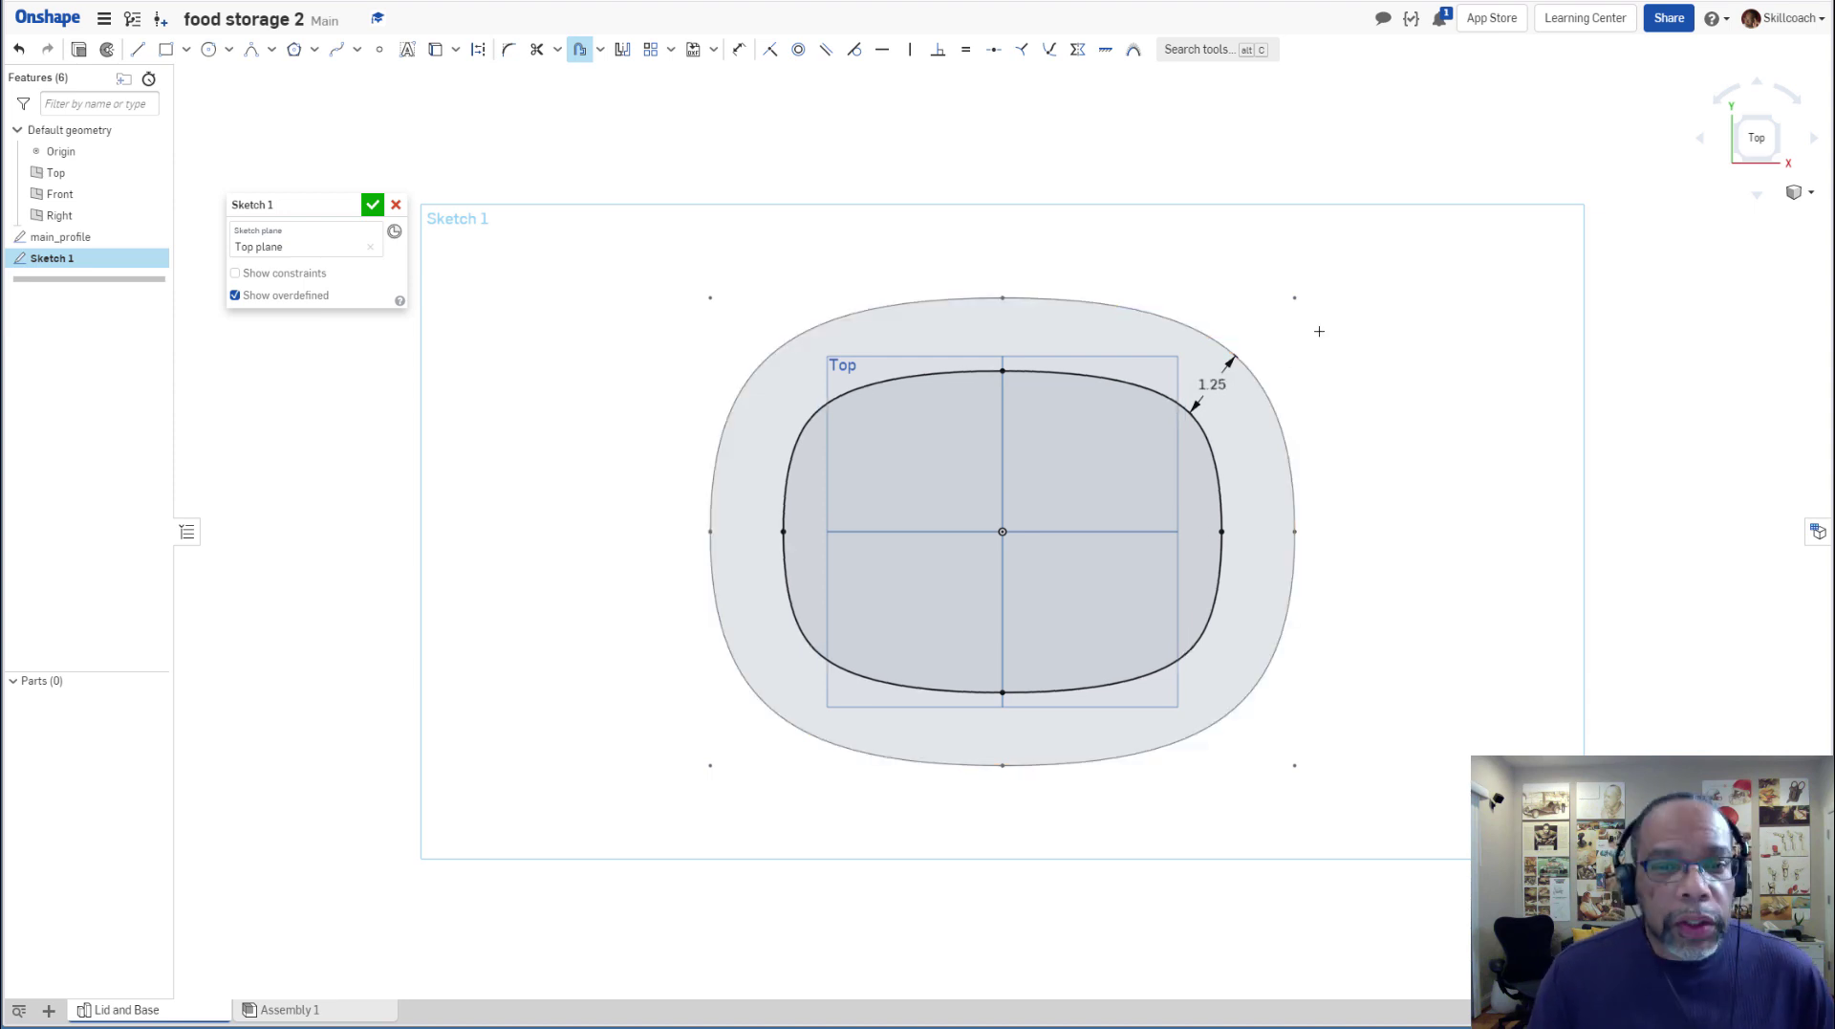
{"action": "key", "text": "Escape"}
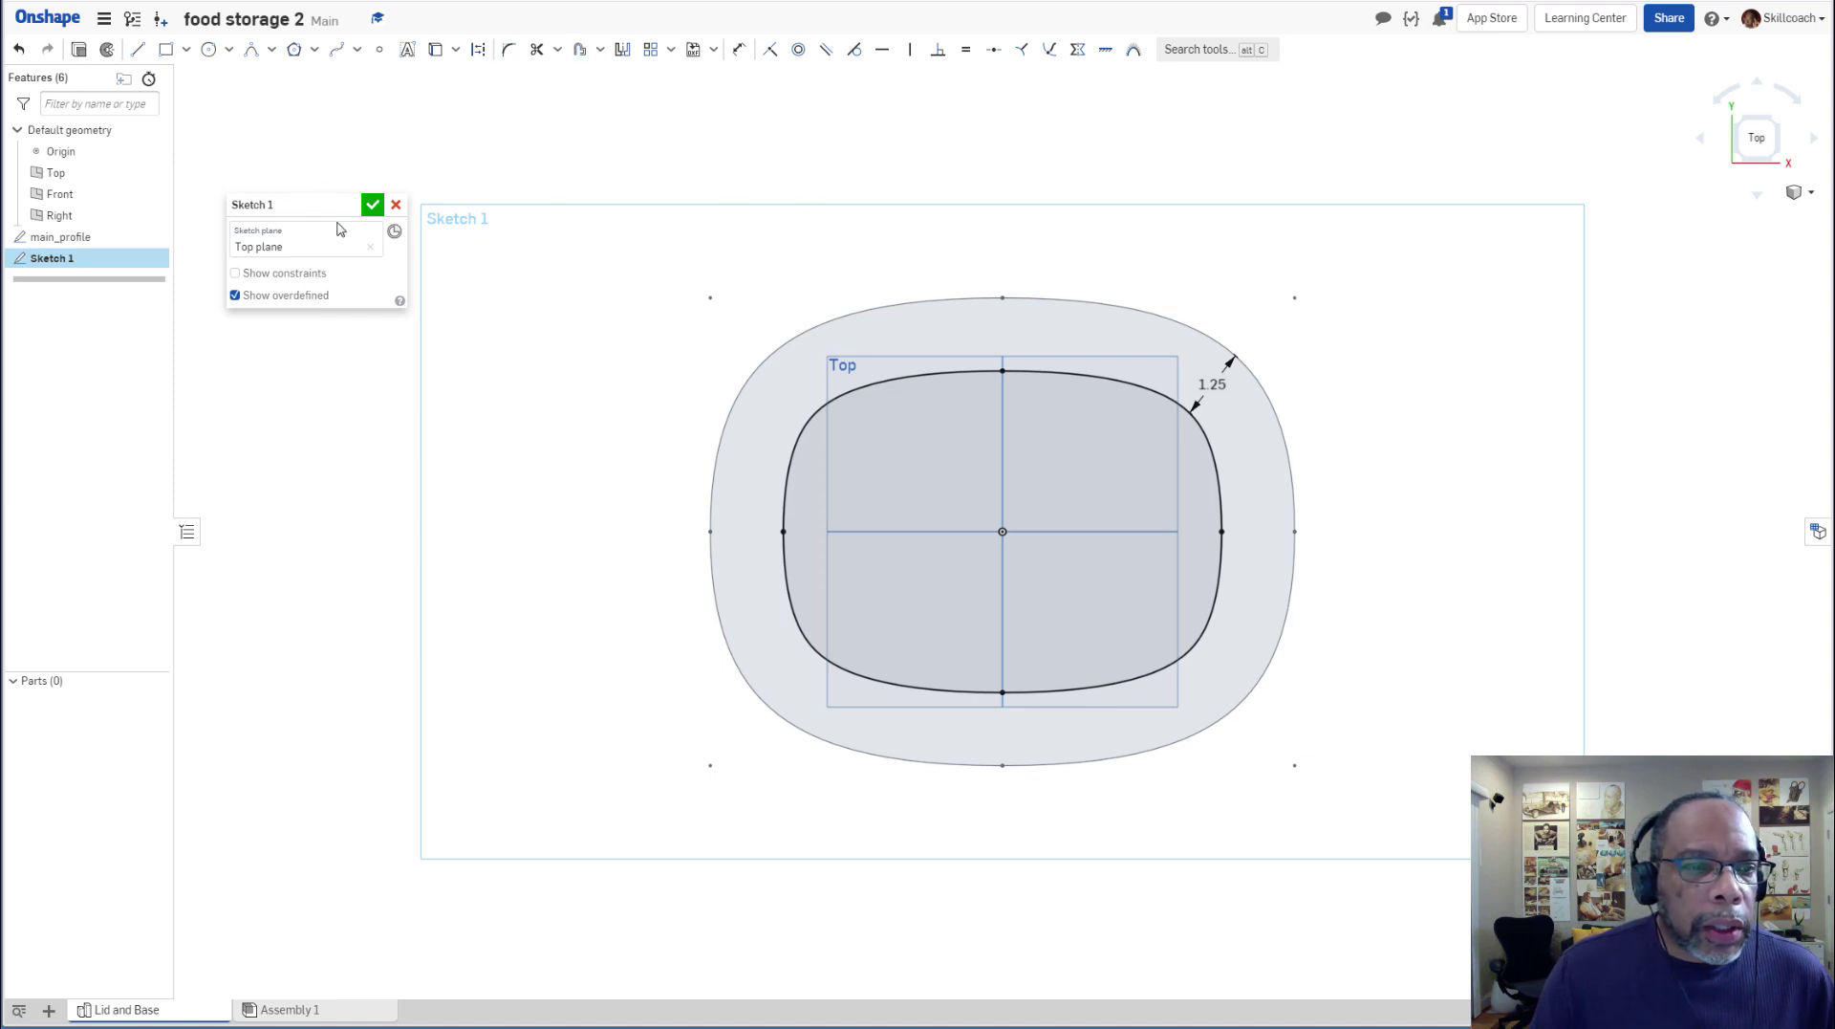
Rename the offset sketch stacking_profile and finish it.
{"action": "left_click", "coordinate": [351, 205]}
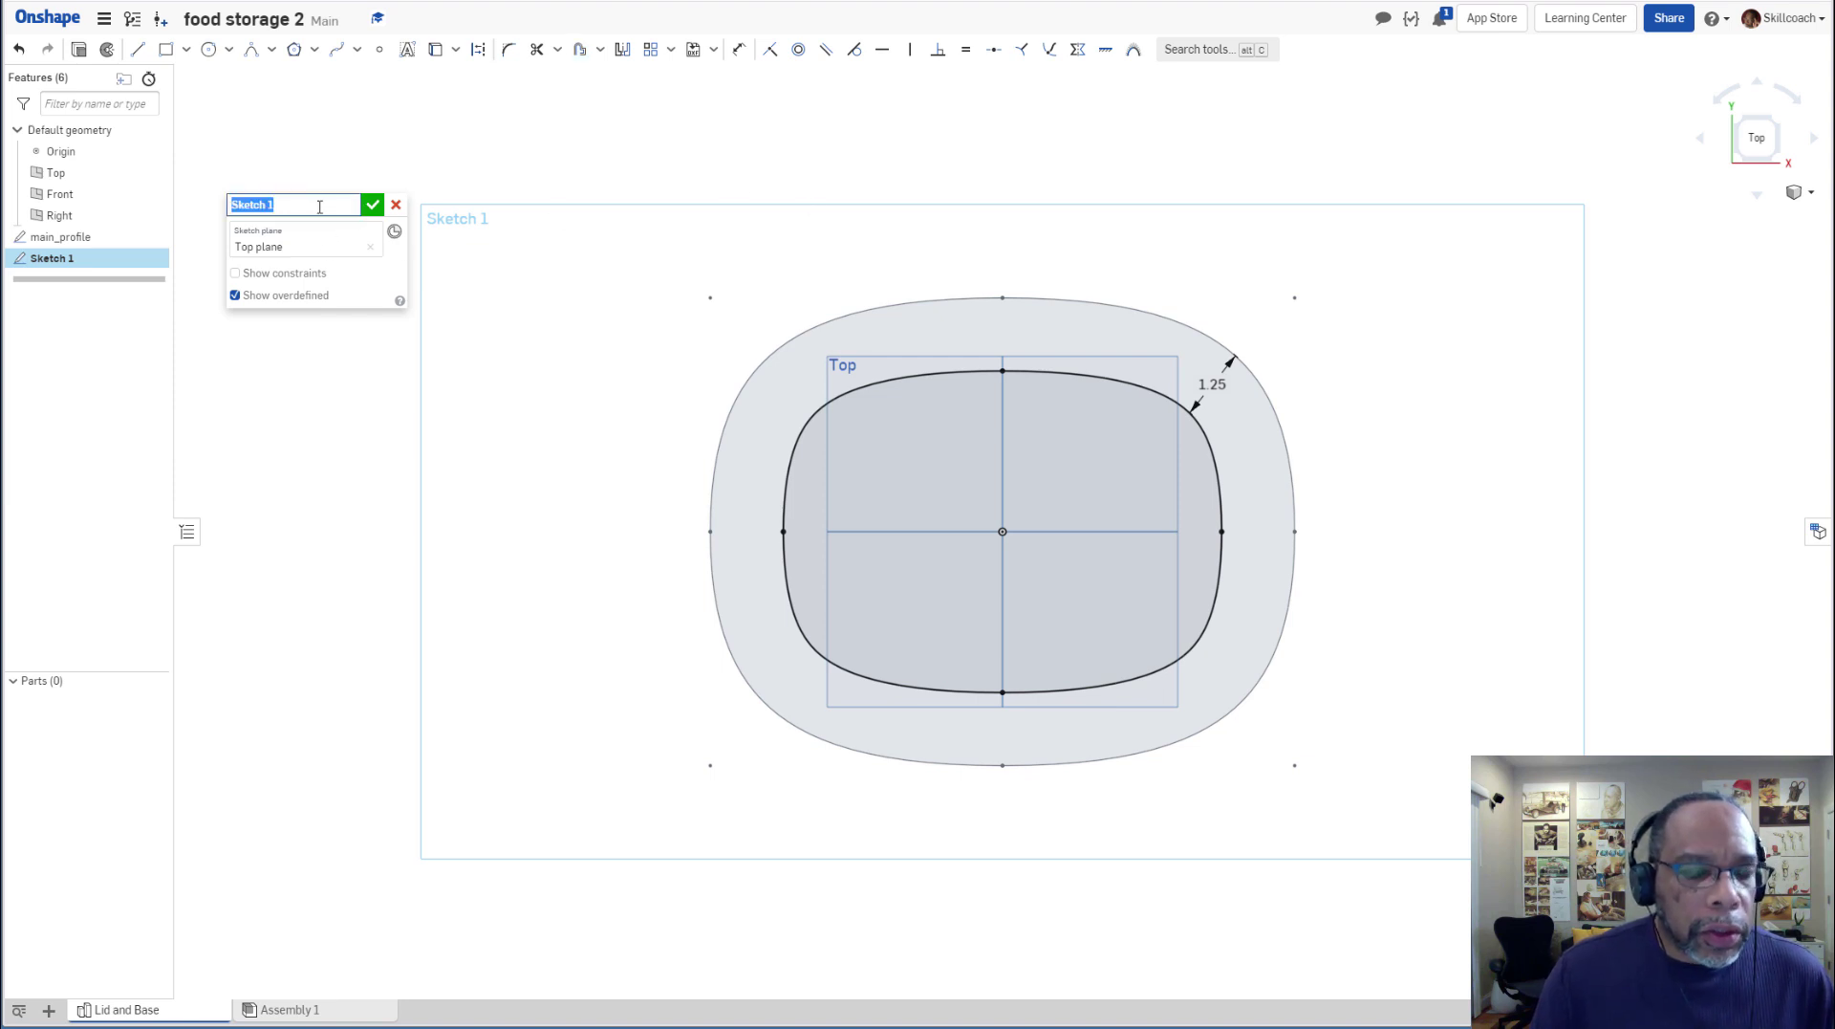
{"action": "type", "text": "stacking_p"}
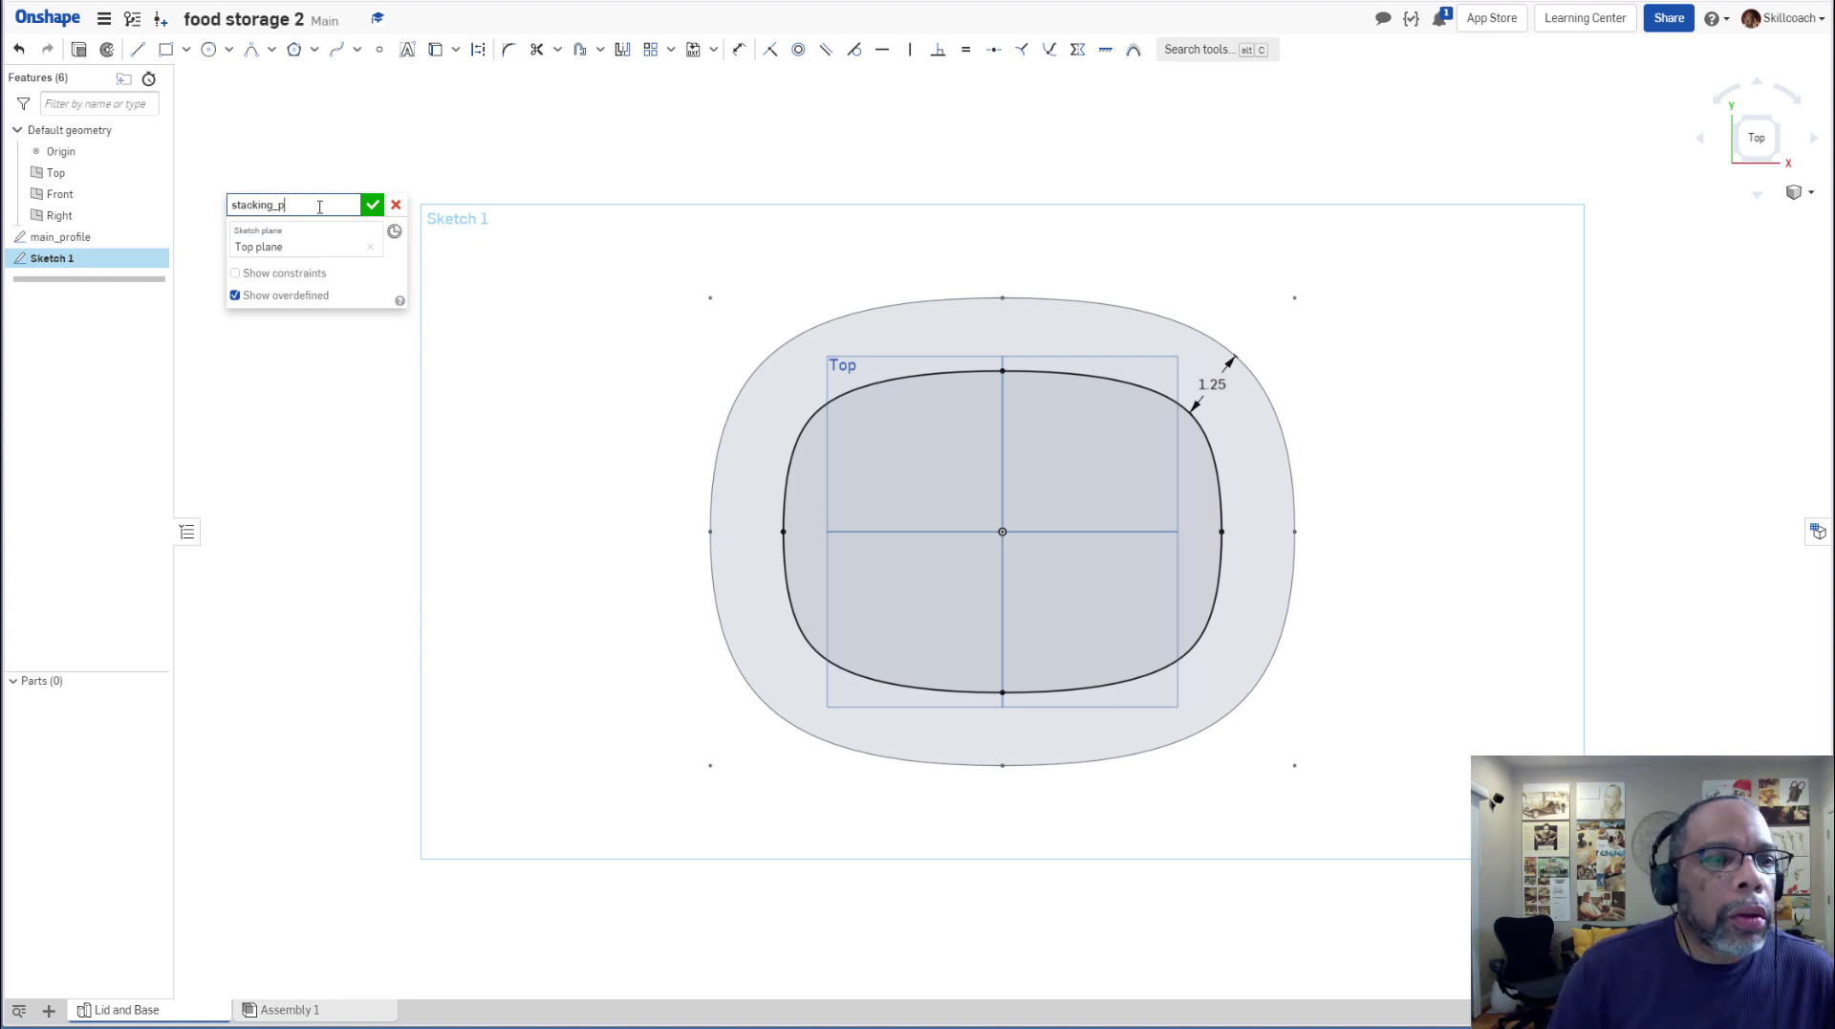
{"action": "type", "text": "rofile"}
{"action": "key", "text": "Return"}
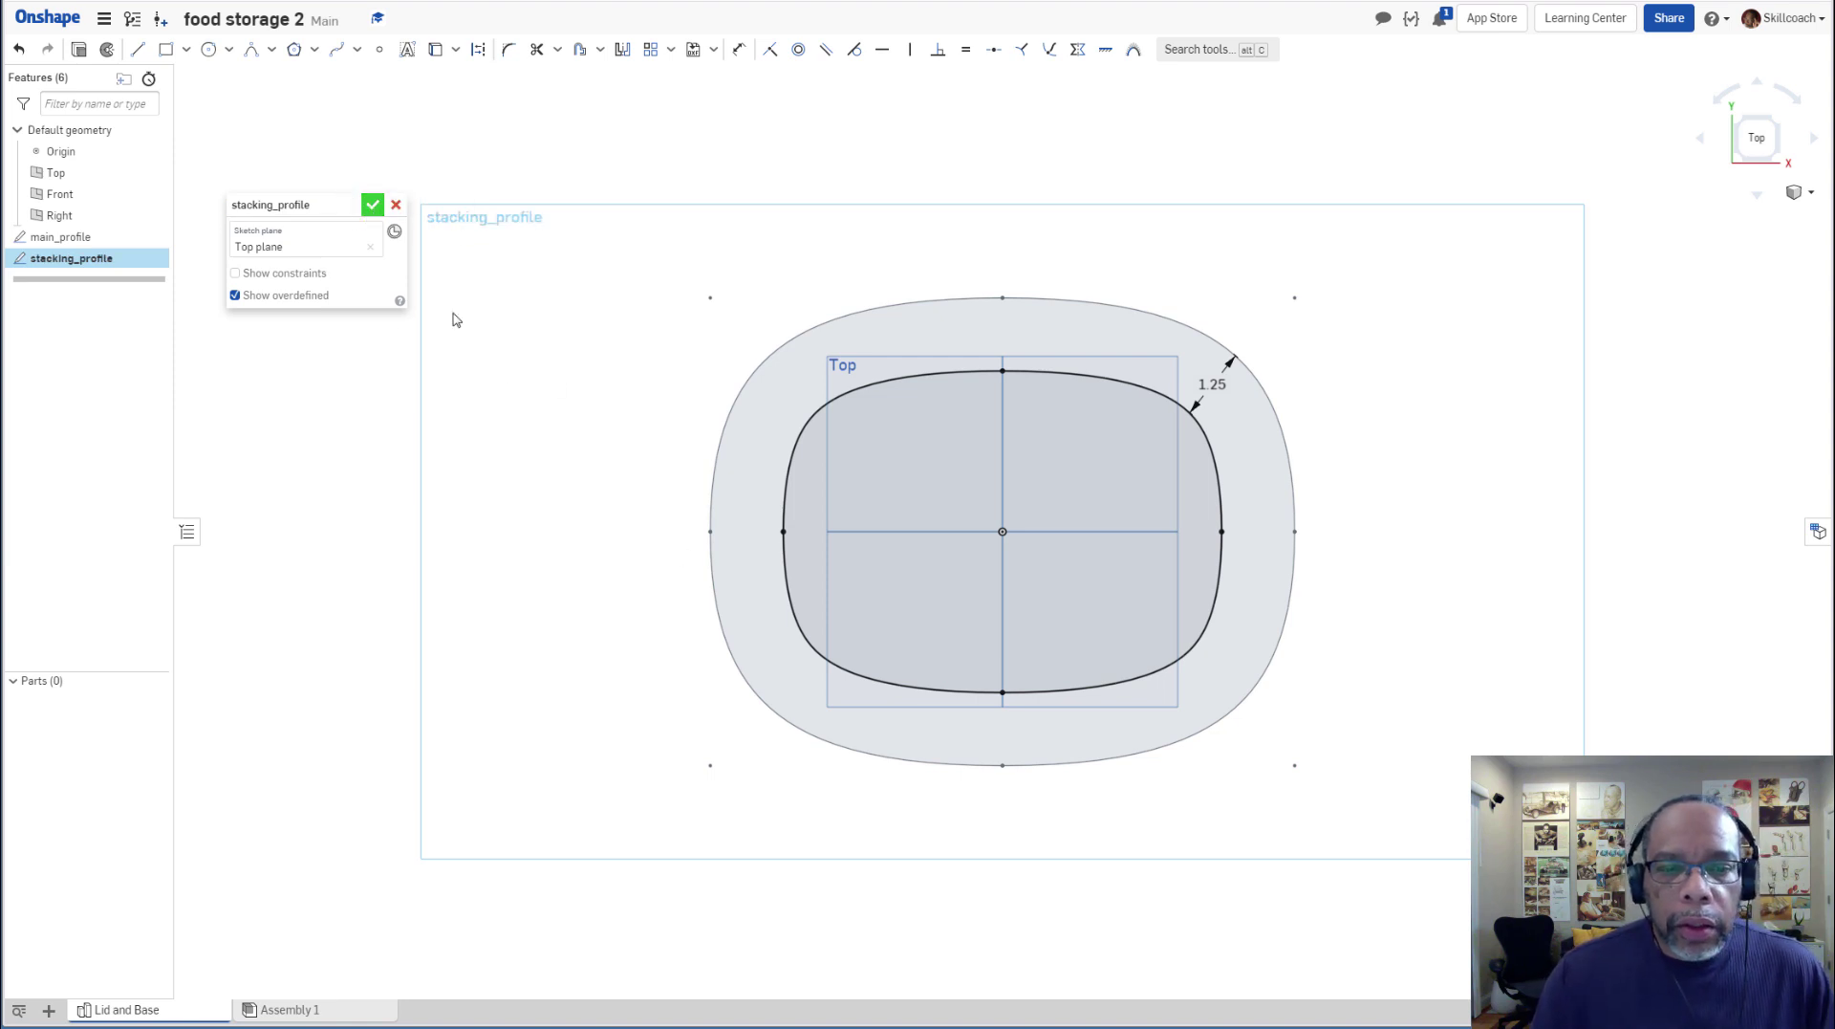
Hide the stacking_profile sketch and the default planes, leaving main_profile shown.
{"action": "mouse_move", "coordinate": [546, 695]}
{"action": "right_mouse_down"}
{"action": "mouse_move", "coordinate": [475, 564]}
{"action": "mouse_move", "coordinate": [544, 603]}
{"action": "mouse_move", "coordinate": [447, 536]}
{"action": "mouse_move", "coordinate": [491, 599]}
{"action": "mouse_move", "coordinate": [455, 608]}
{"action": "mouse_move", "coordinate": [411, 573]}
{"action": "right_mouse_up"}
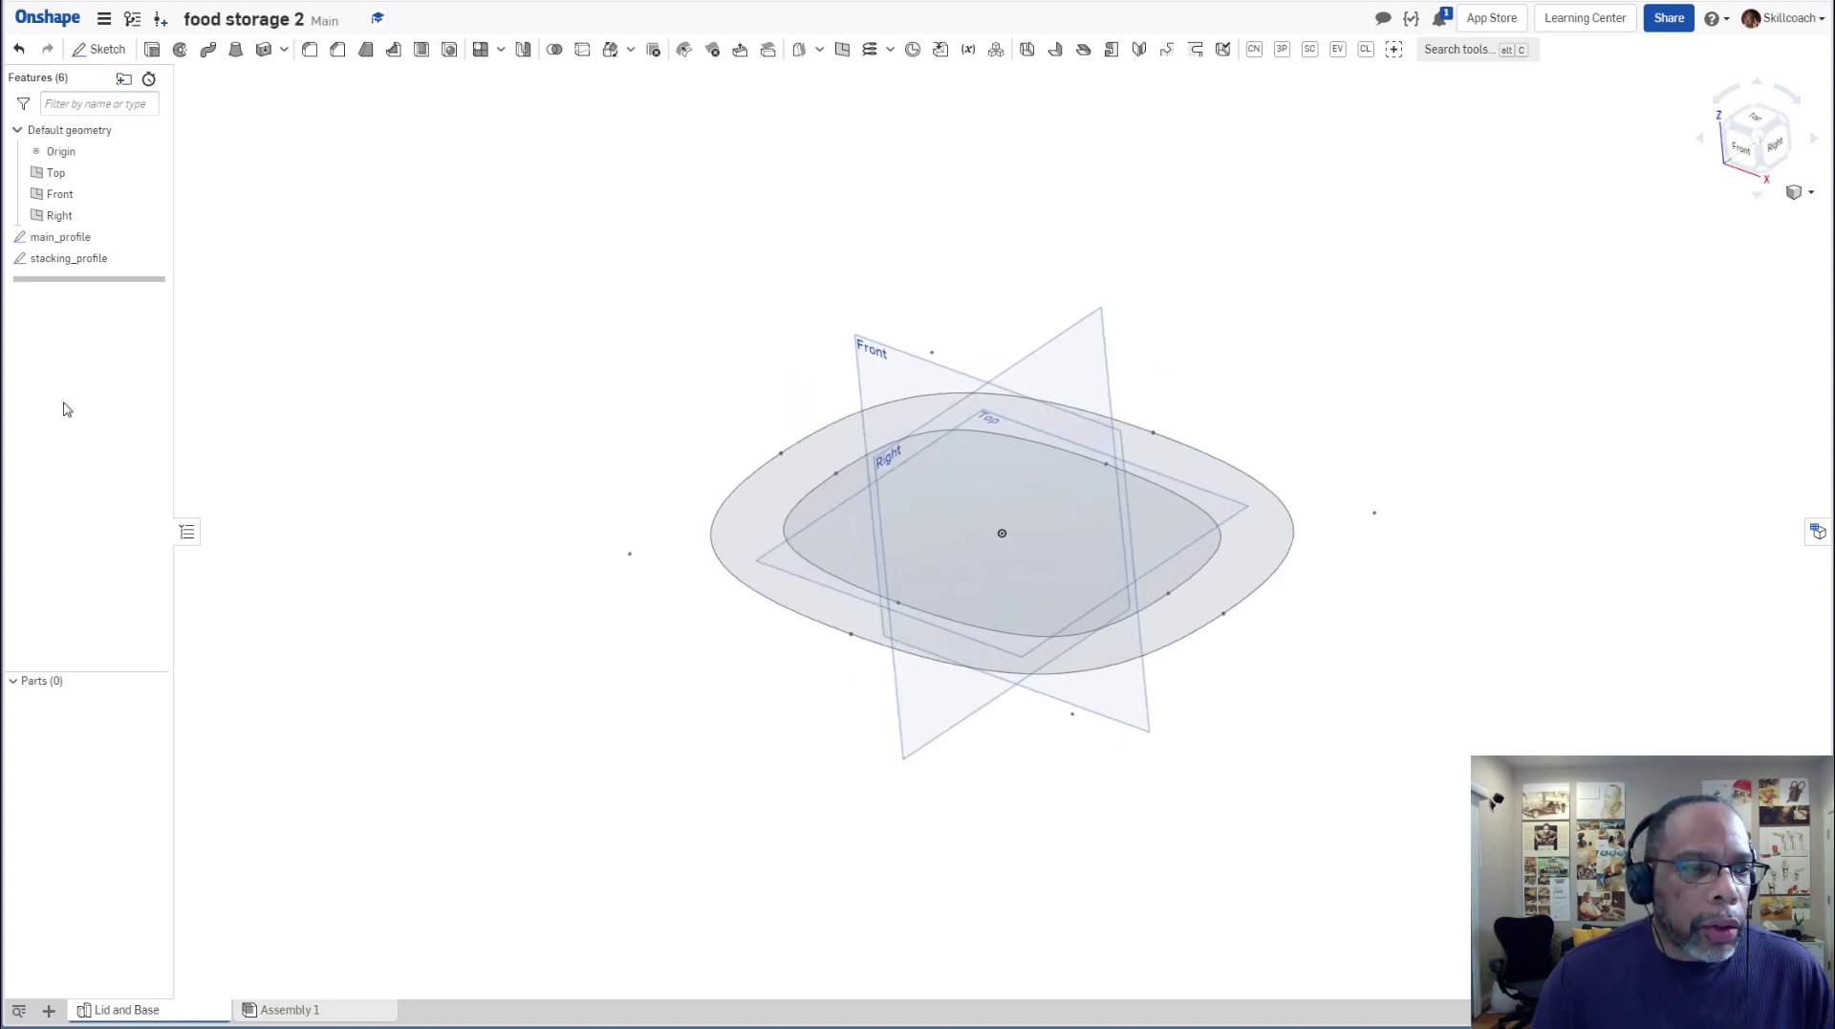
{"action": "left_click", "coordinate": [161, 259]}
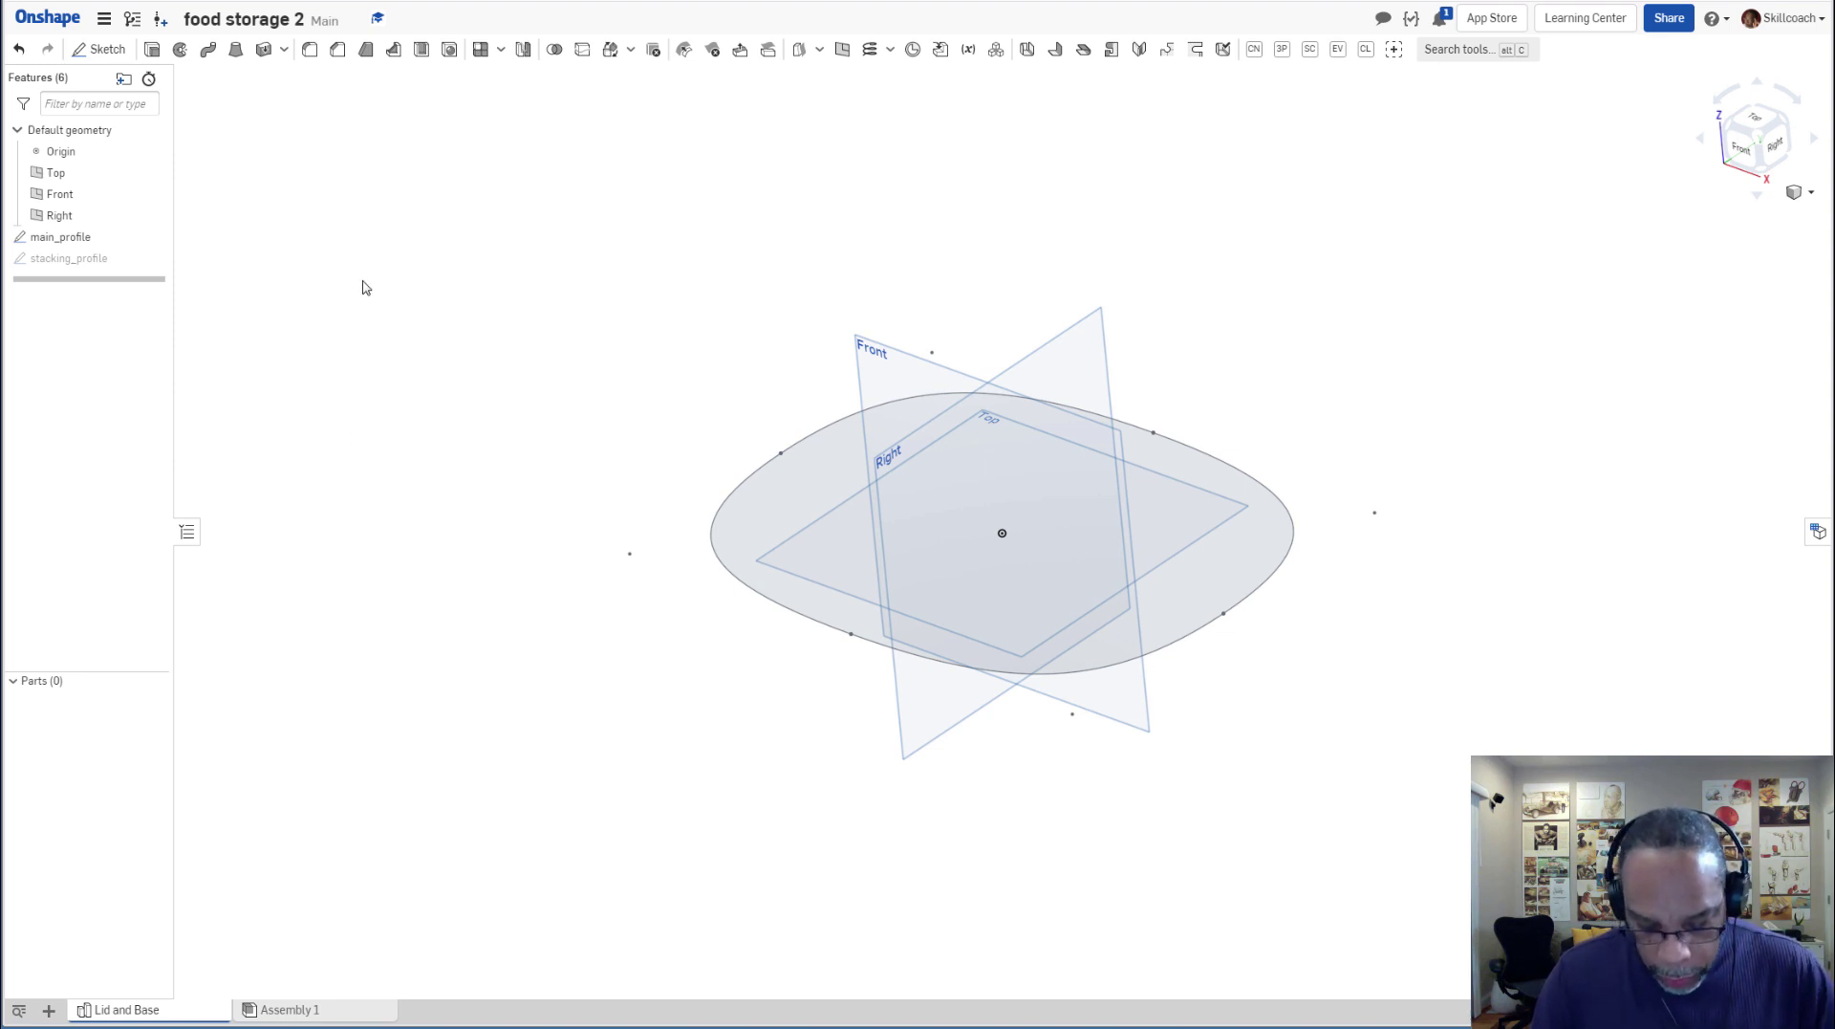
{"action": "key", "text": "p"}
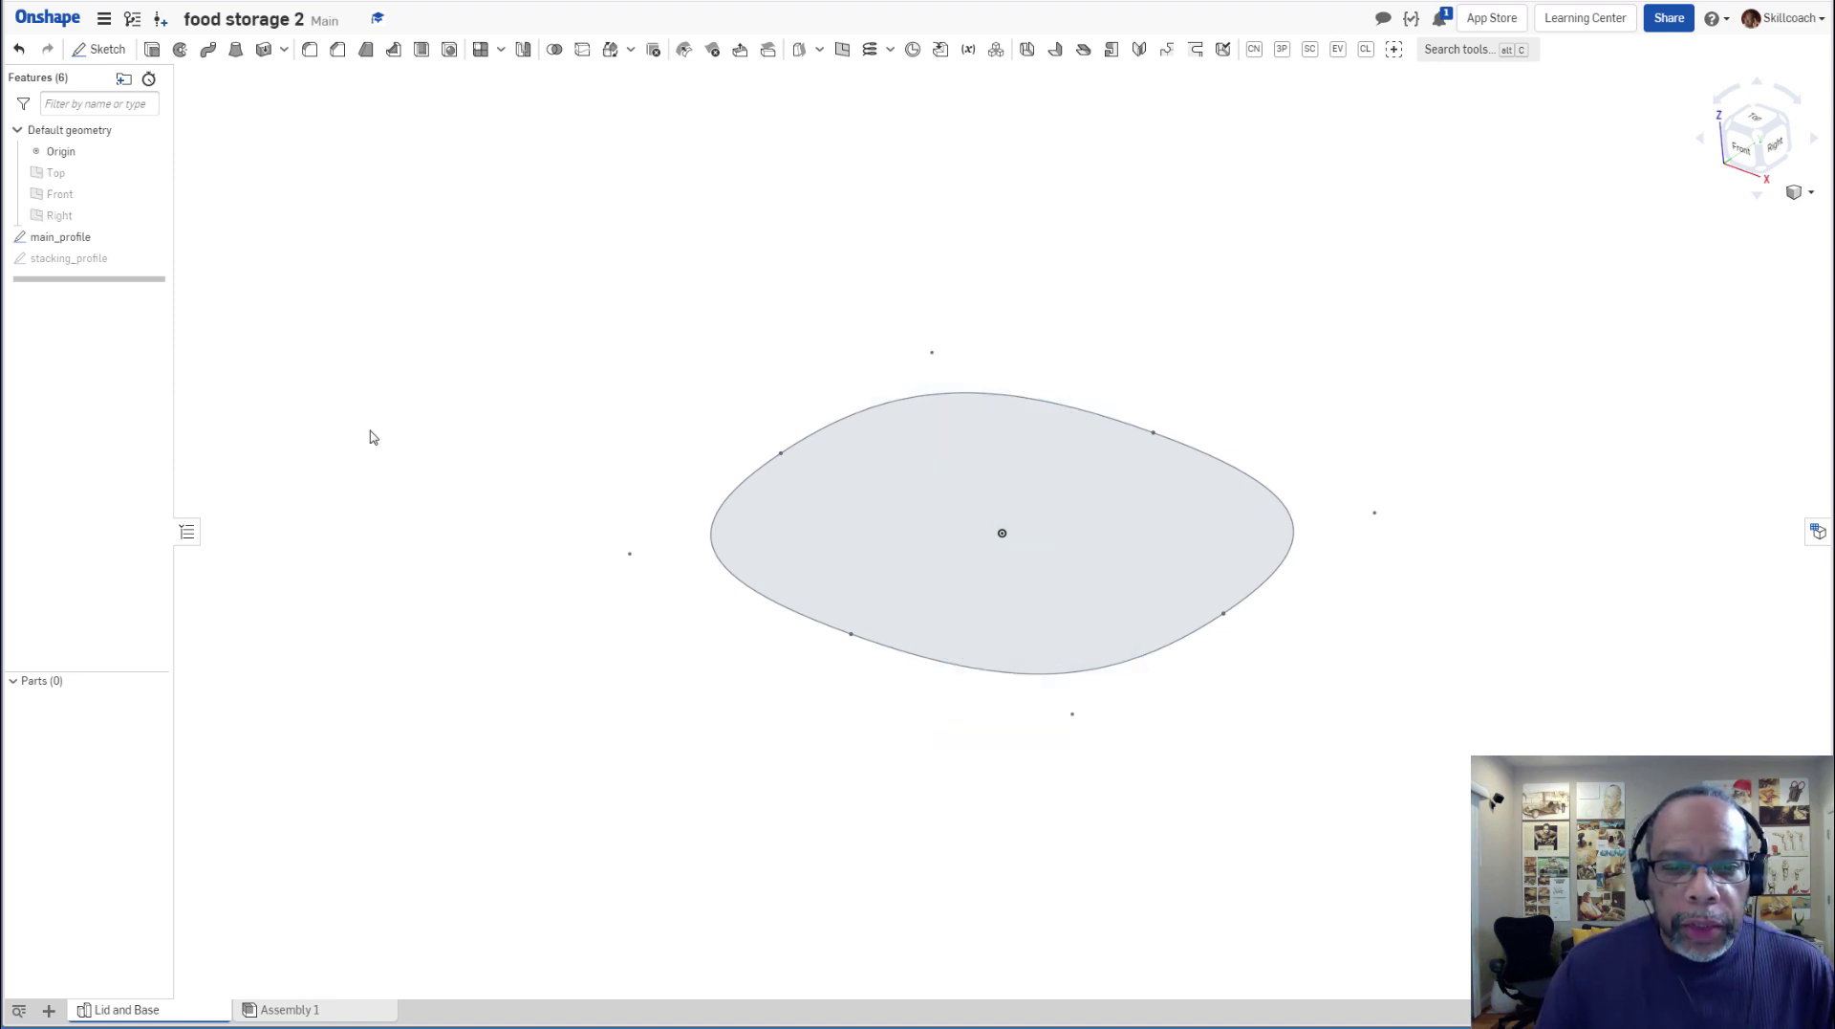
Extrude the main_profile face downward as a new solid with a blind depth of 4 in.
{"action": "right_click_drag", "start_coordinate": [600, 666], "coordinate": [617, 667]}
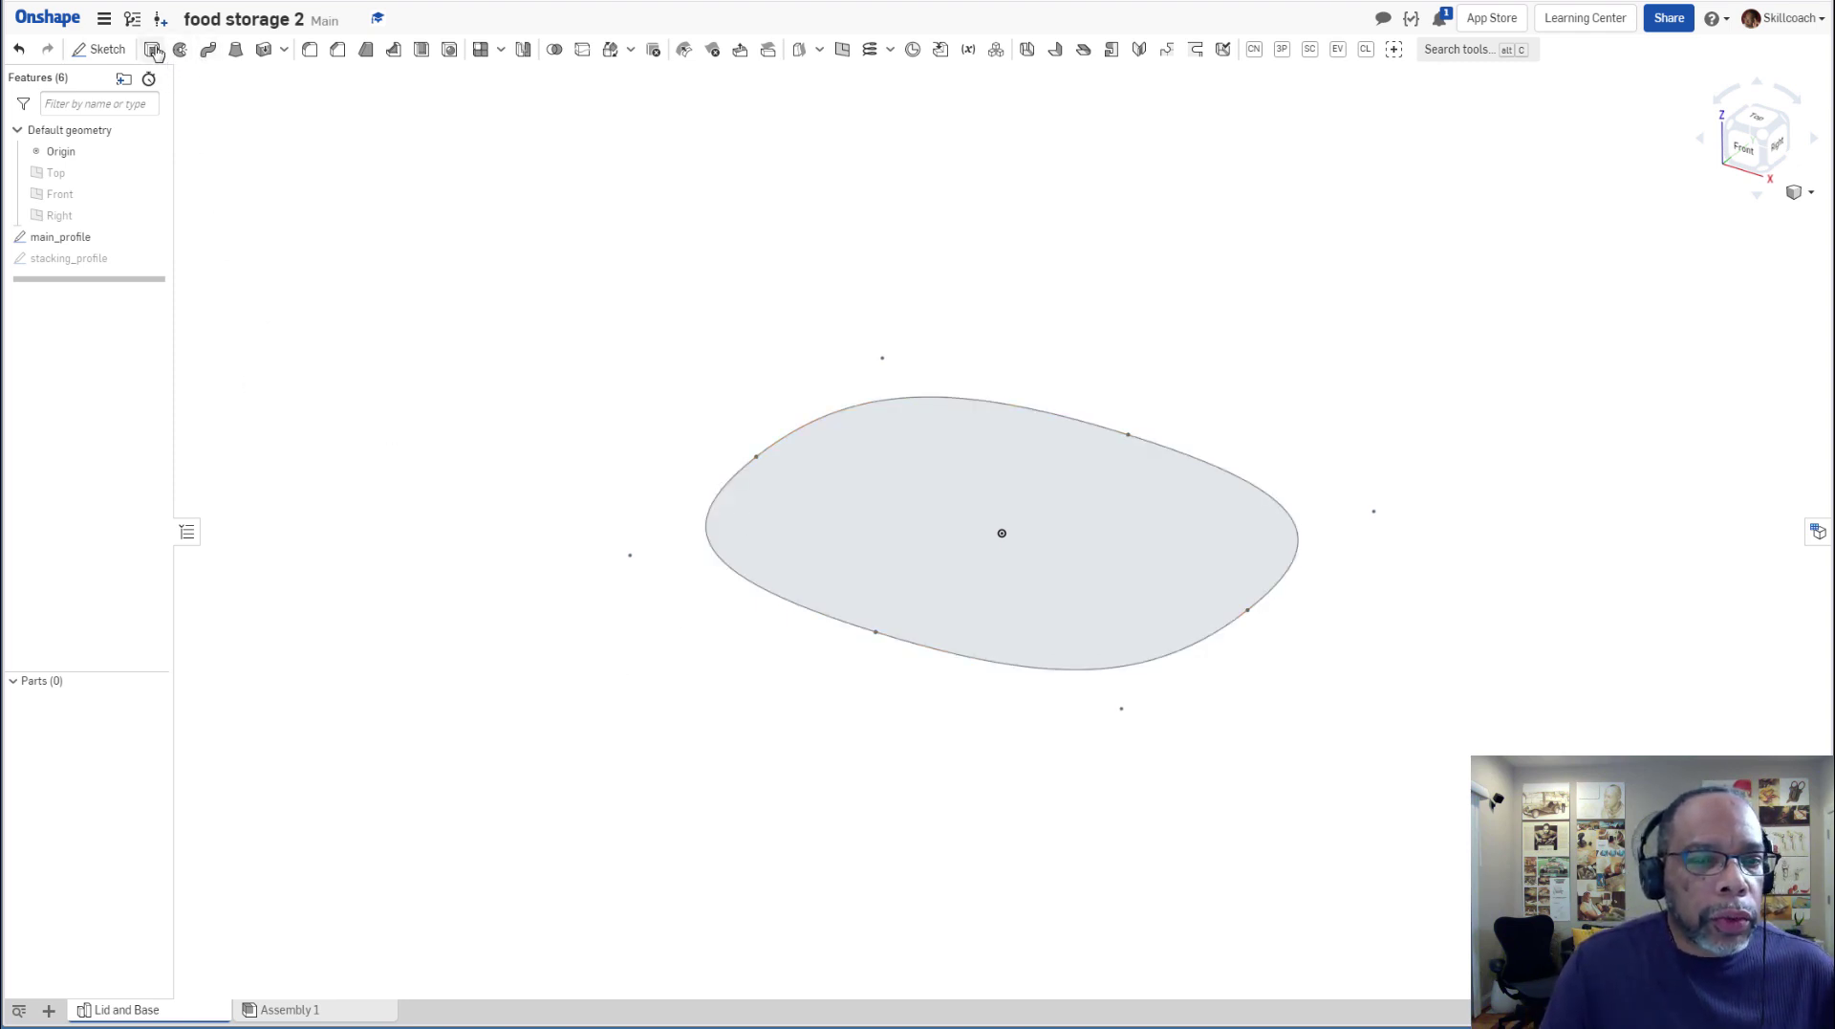
{"action": "left_click", "coordinate": [910, 530]}
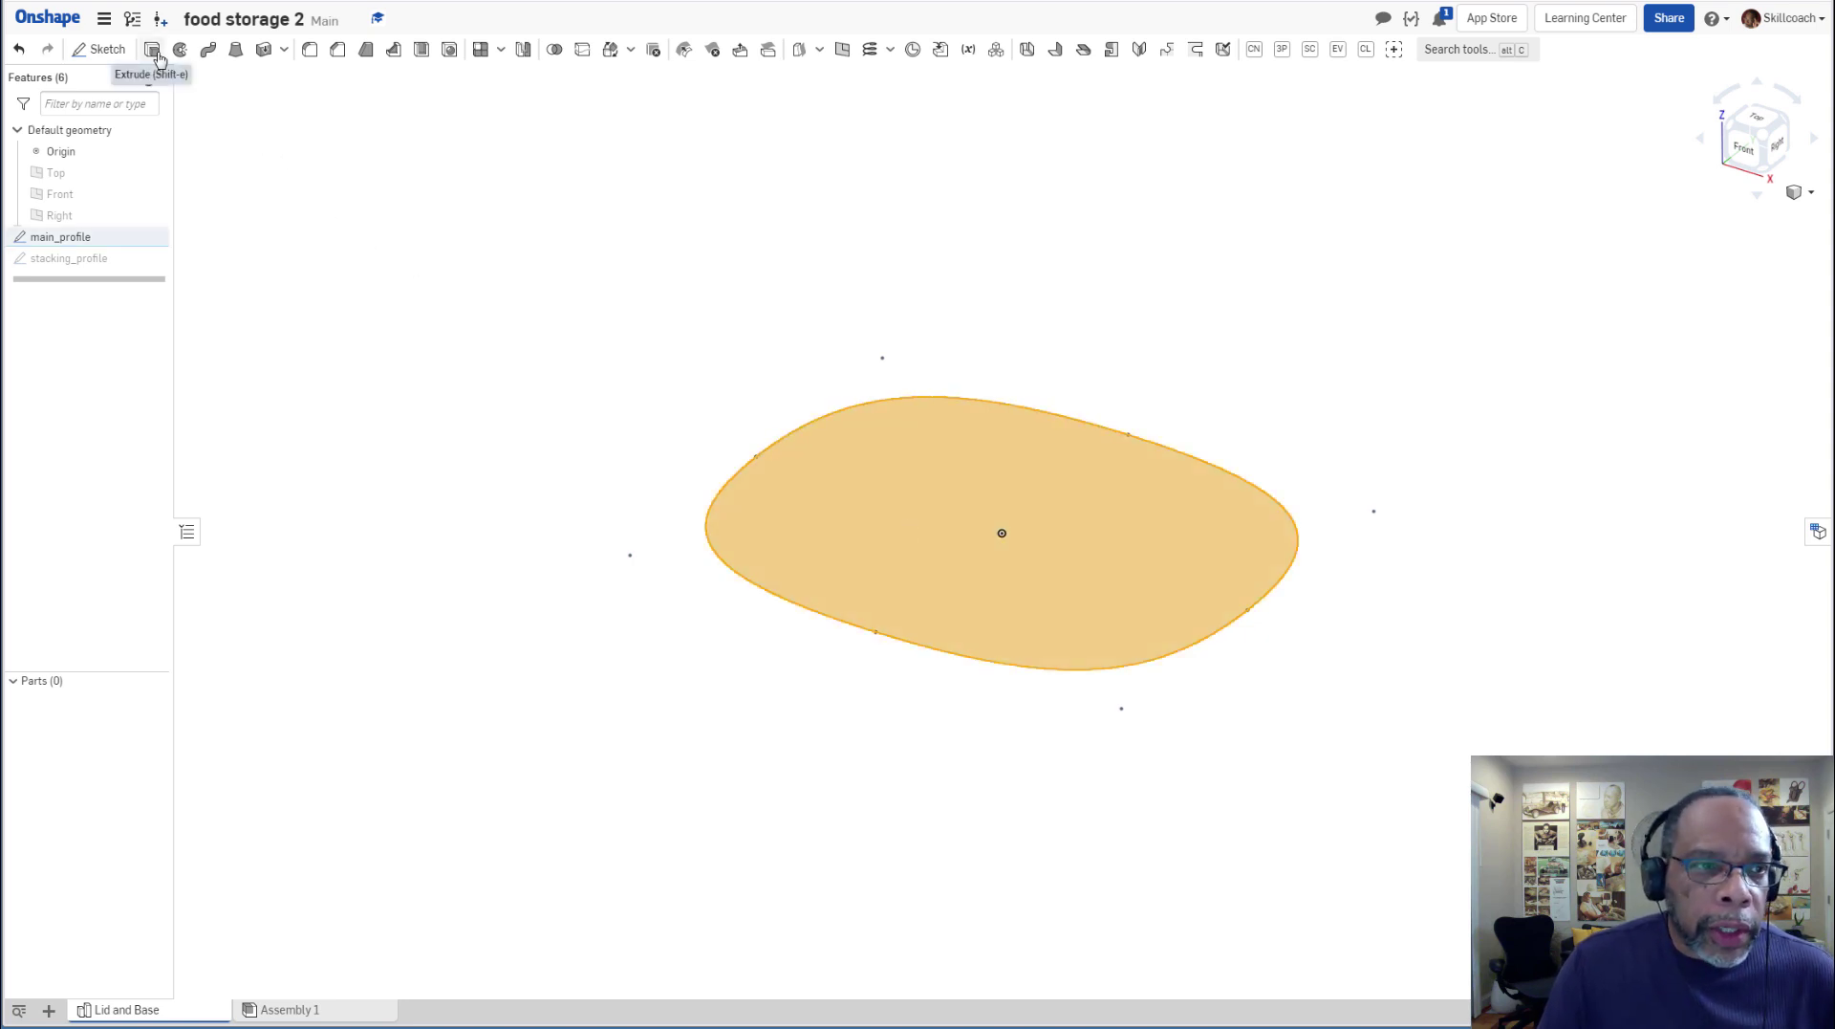
{"action": "key", "text": "shift+e"}
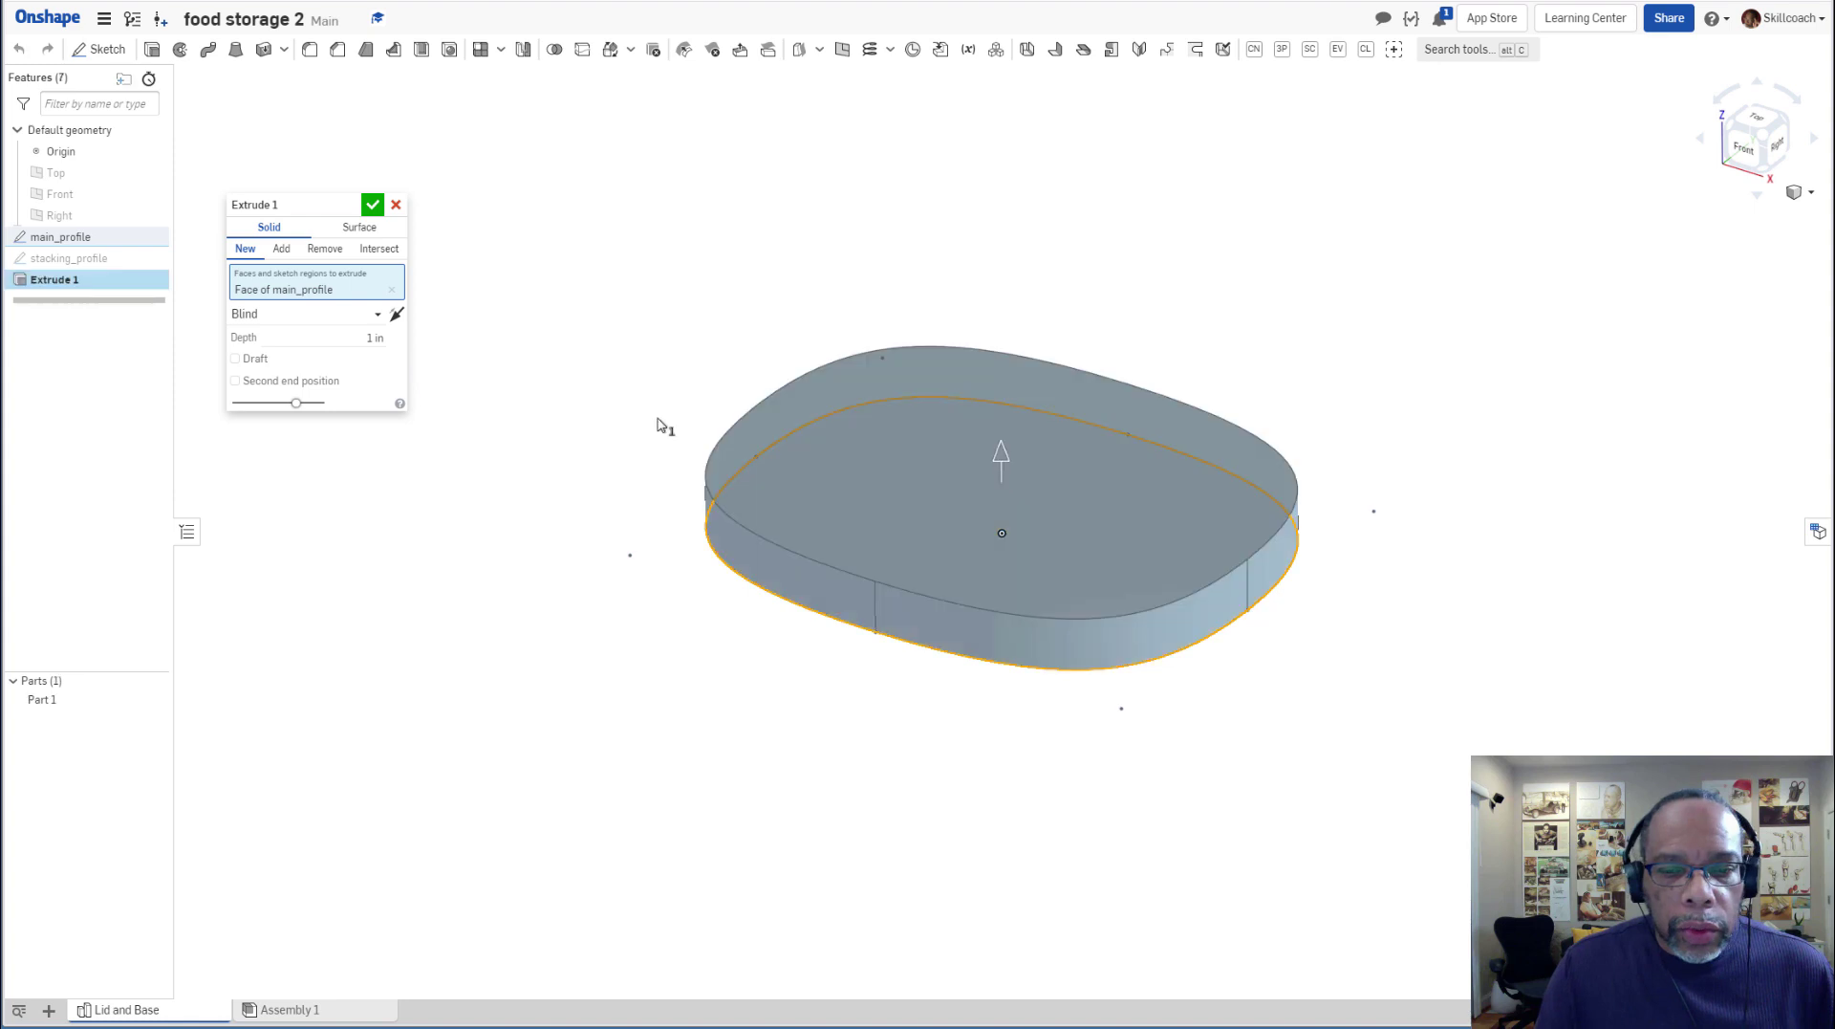
{"action": "left_click", "coordinate": [396, 316]}
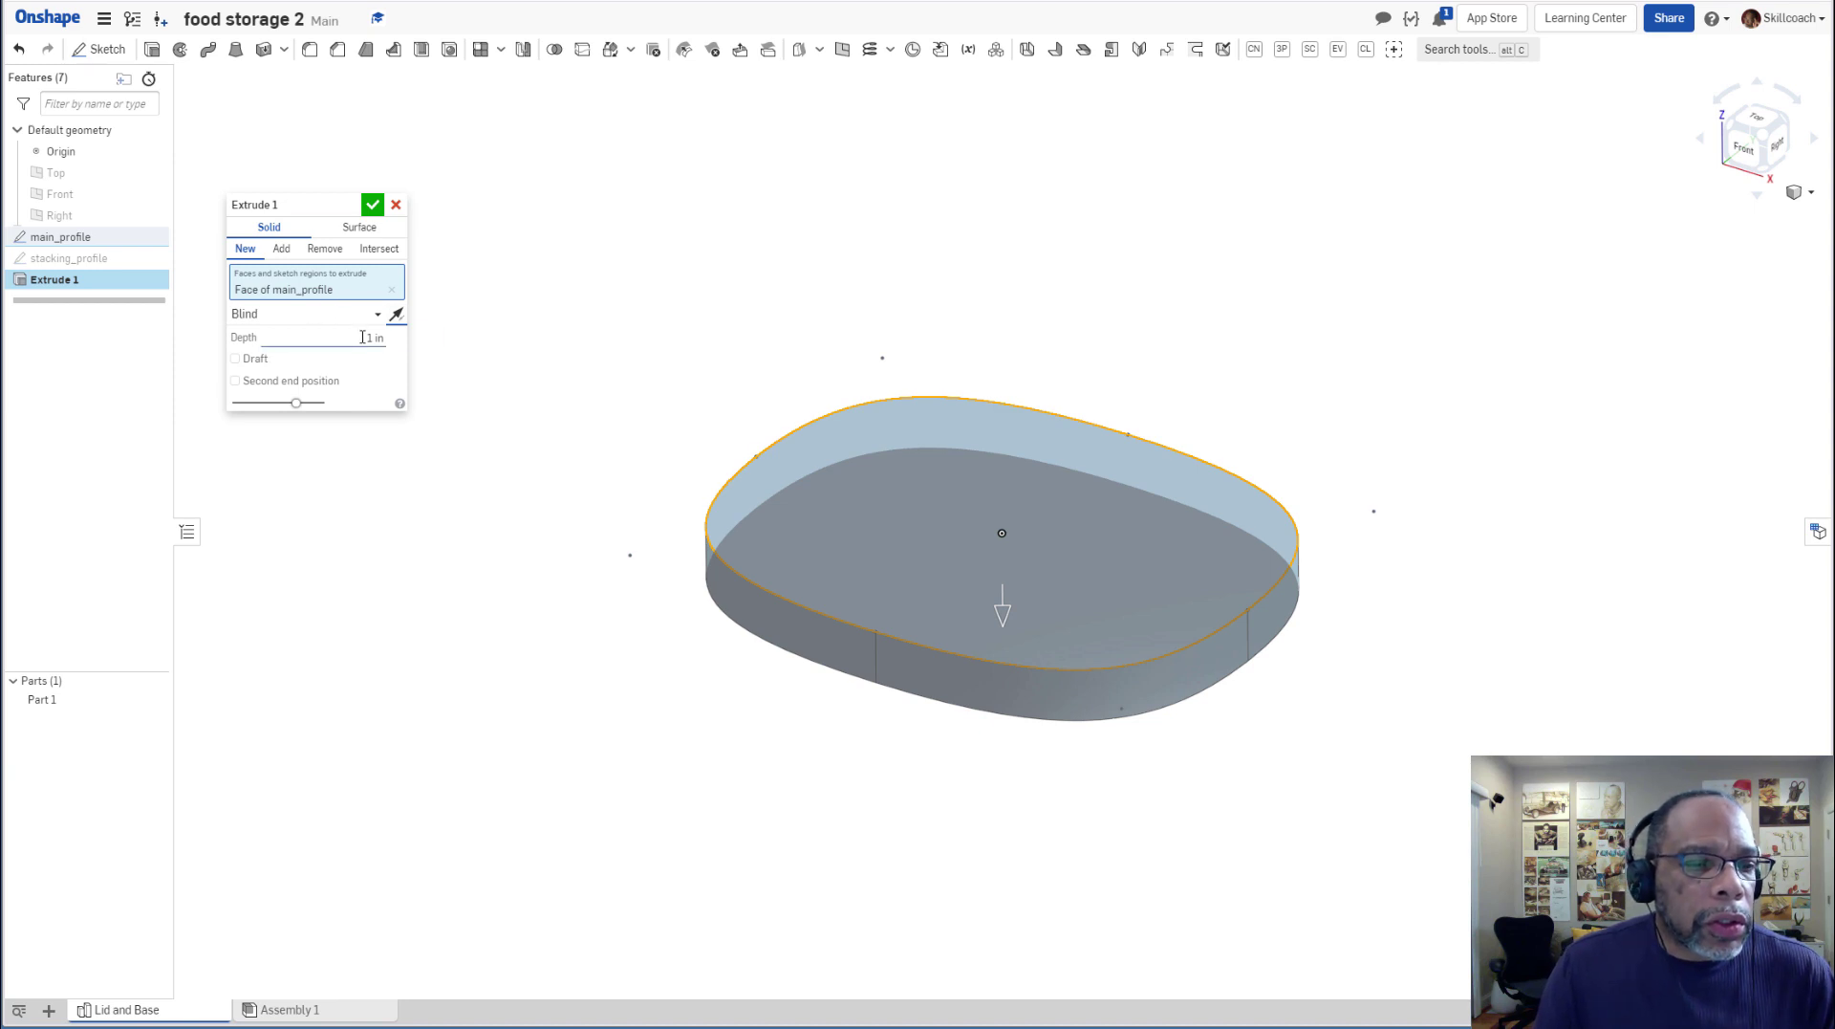
{"action": "left_click", "coordinate": [362, 336]}
{"action": "type", "text": "4"}
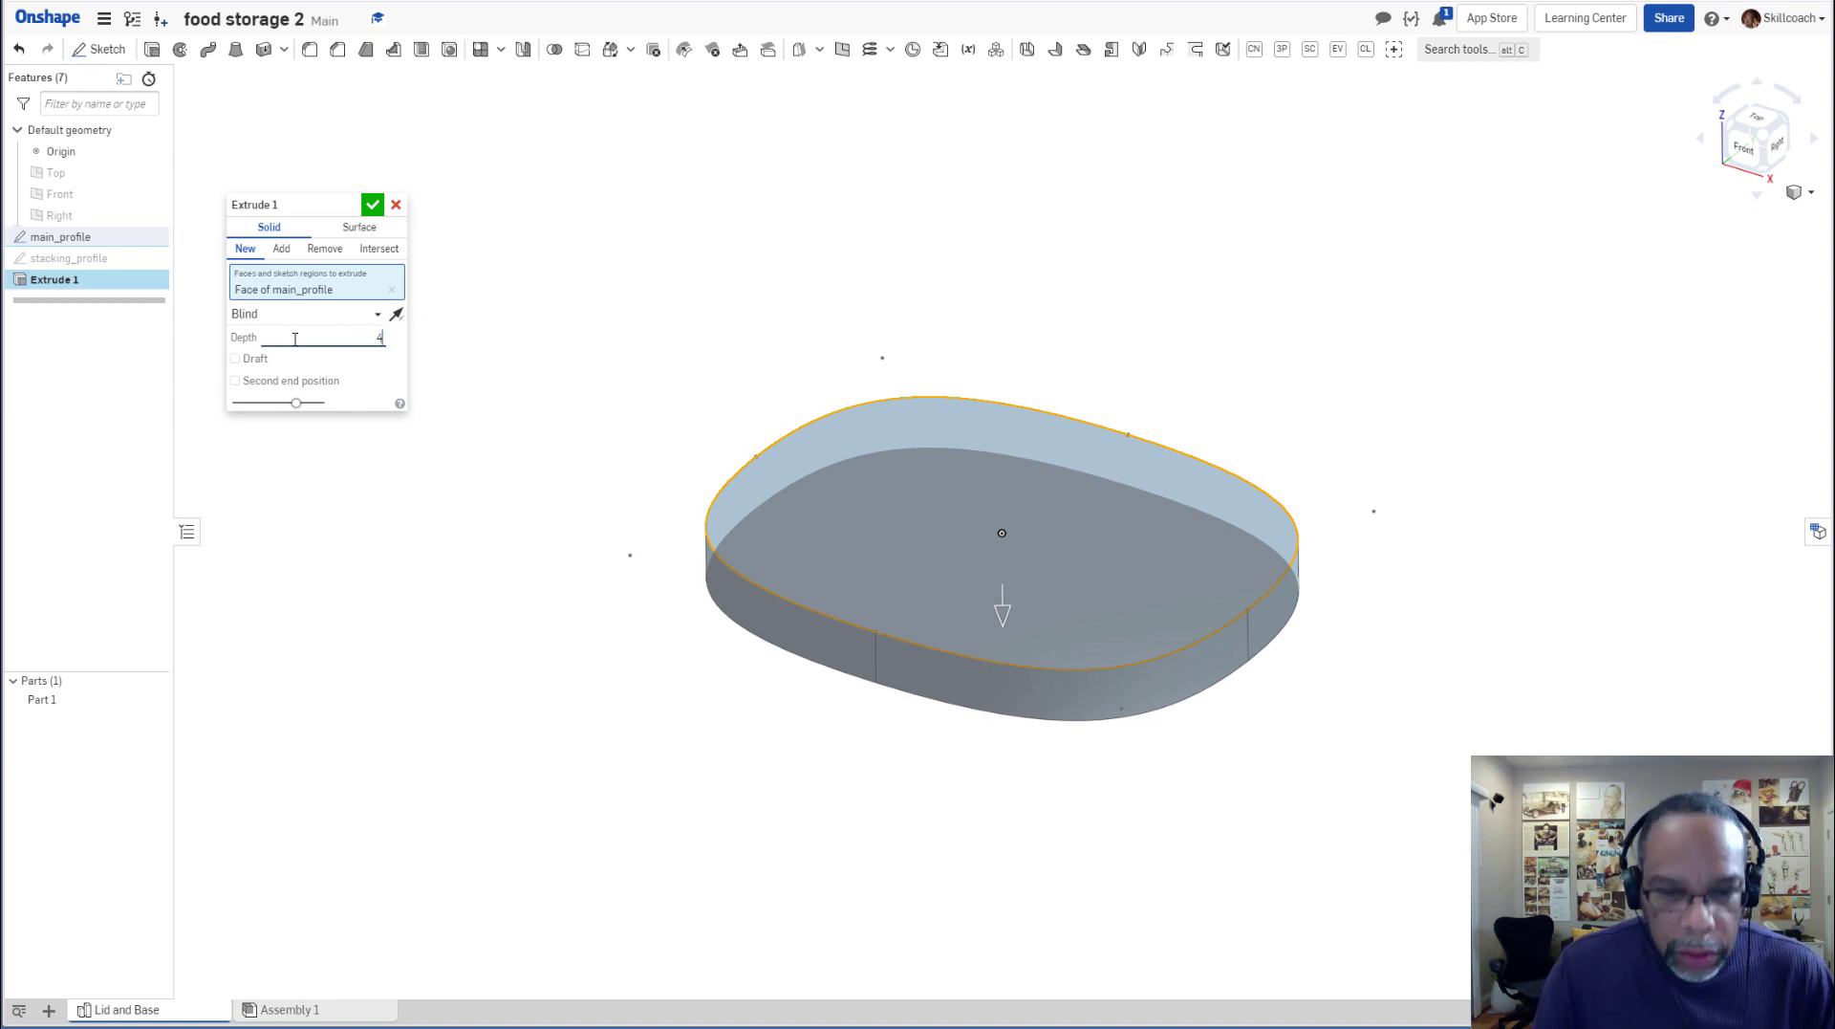
{"action": "key", "text": "Return"}
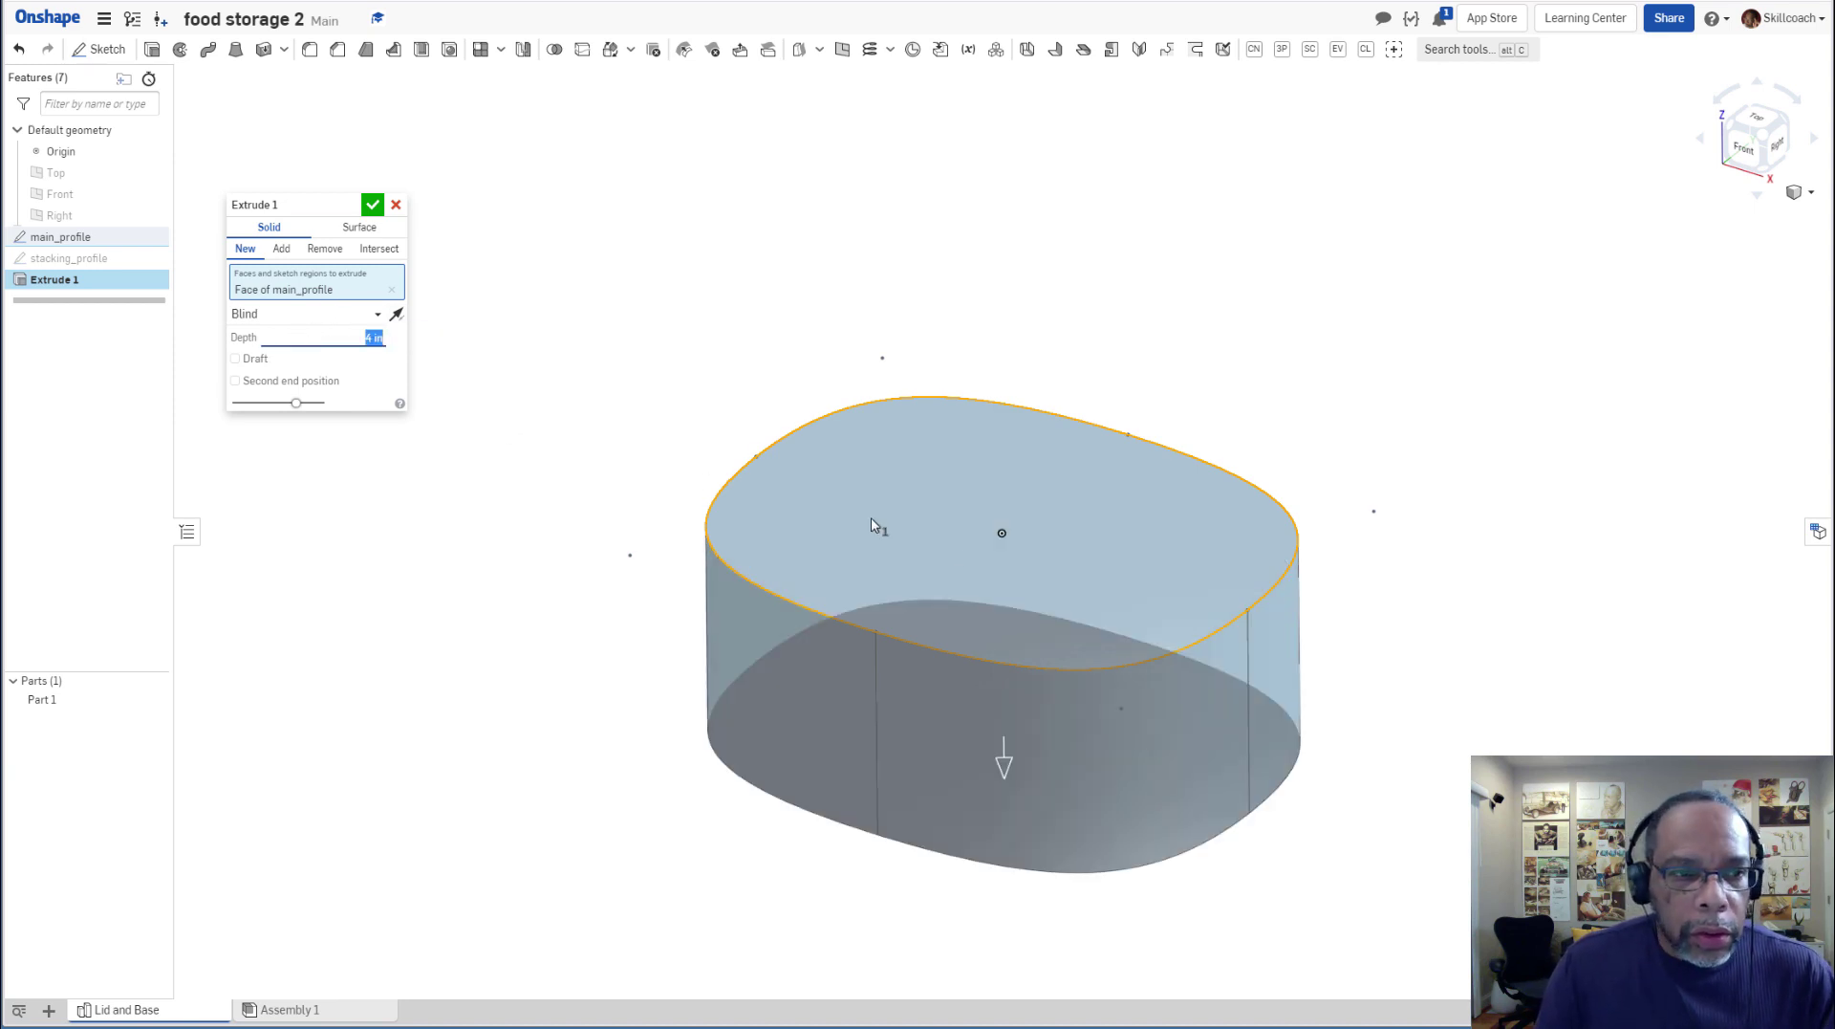
Add a 5 degree draft to the extrusion and flip it so the walls taper inward toward the bottom.
{"action": "left_click", "coordinate": [235, 358]}
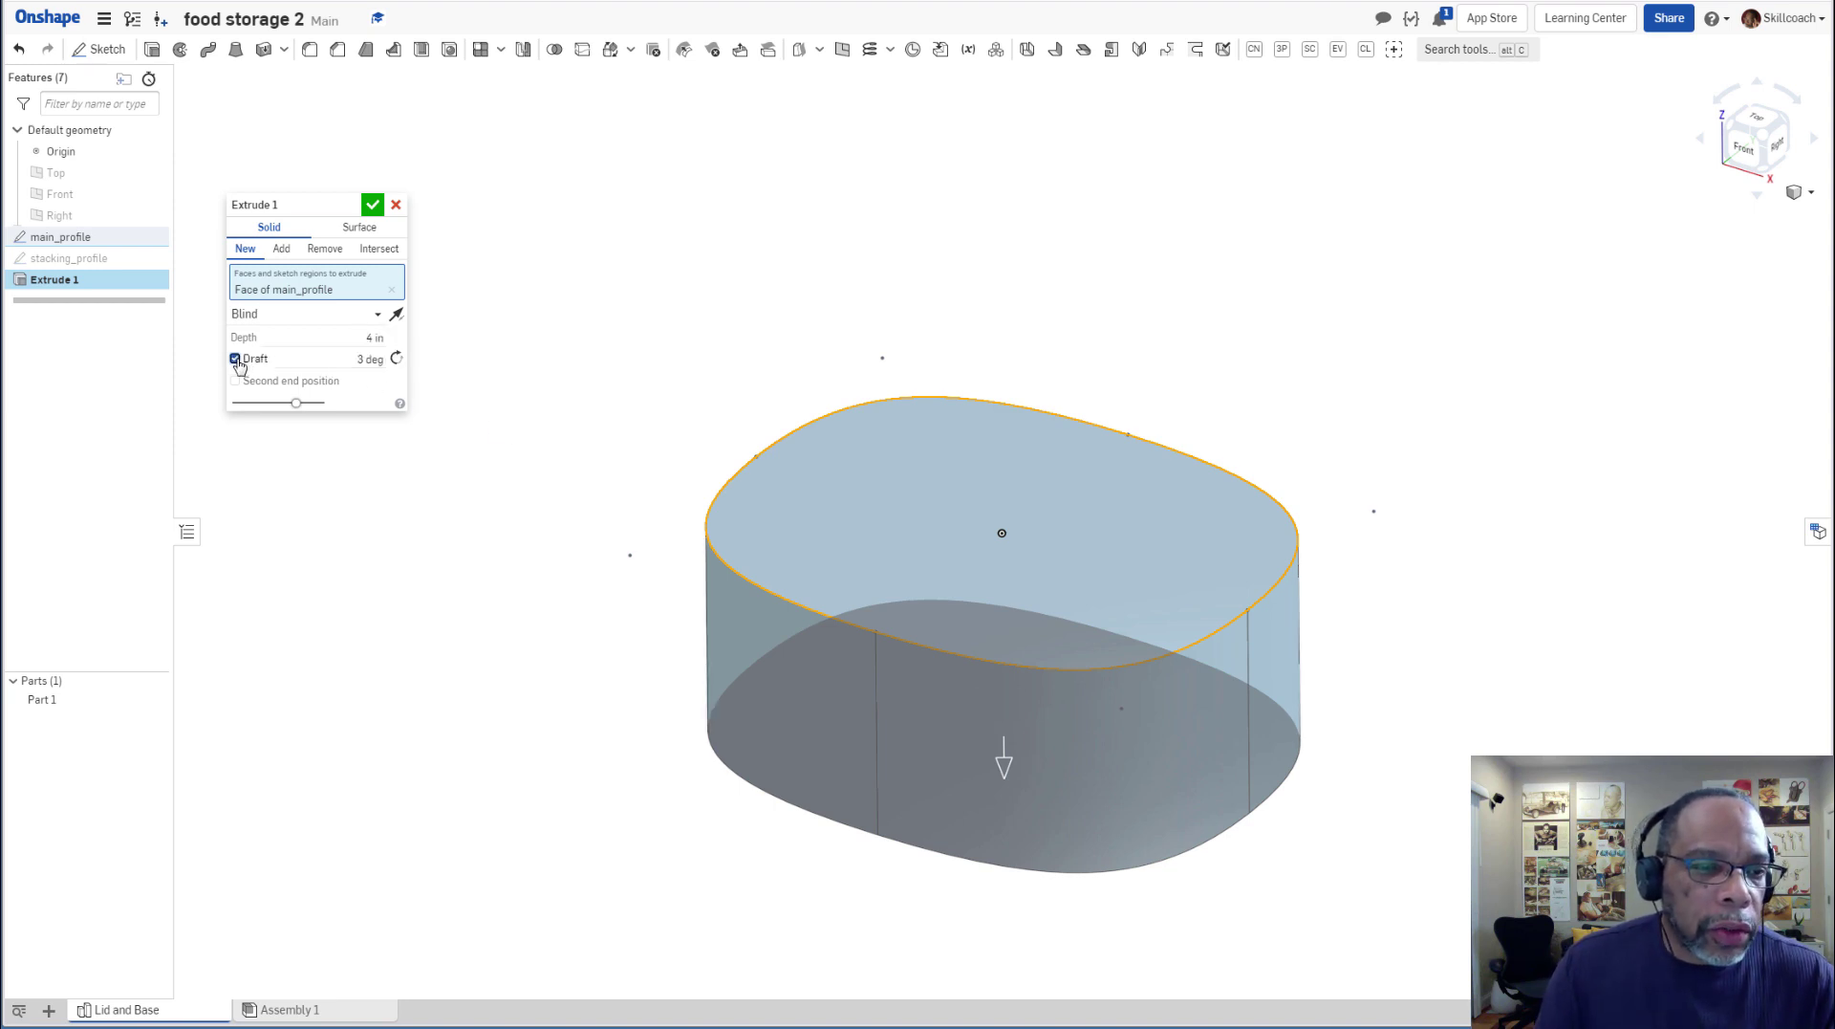
{"action": "left_click", "coordinate": [356, 359]}
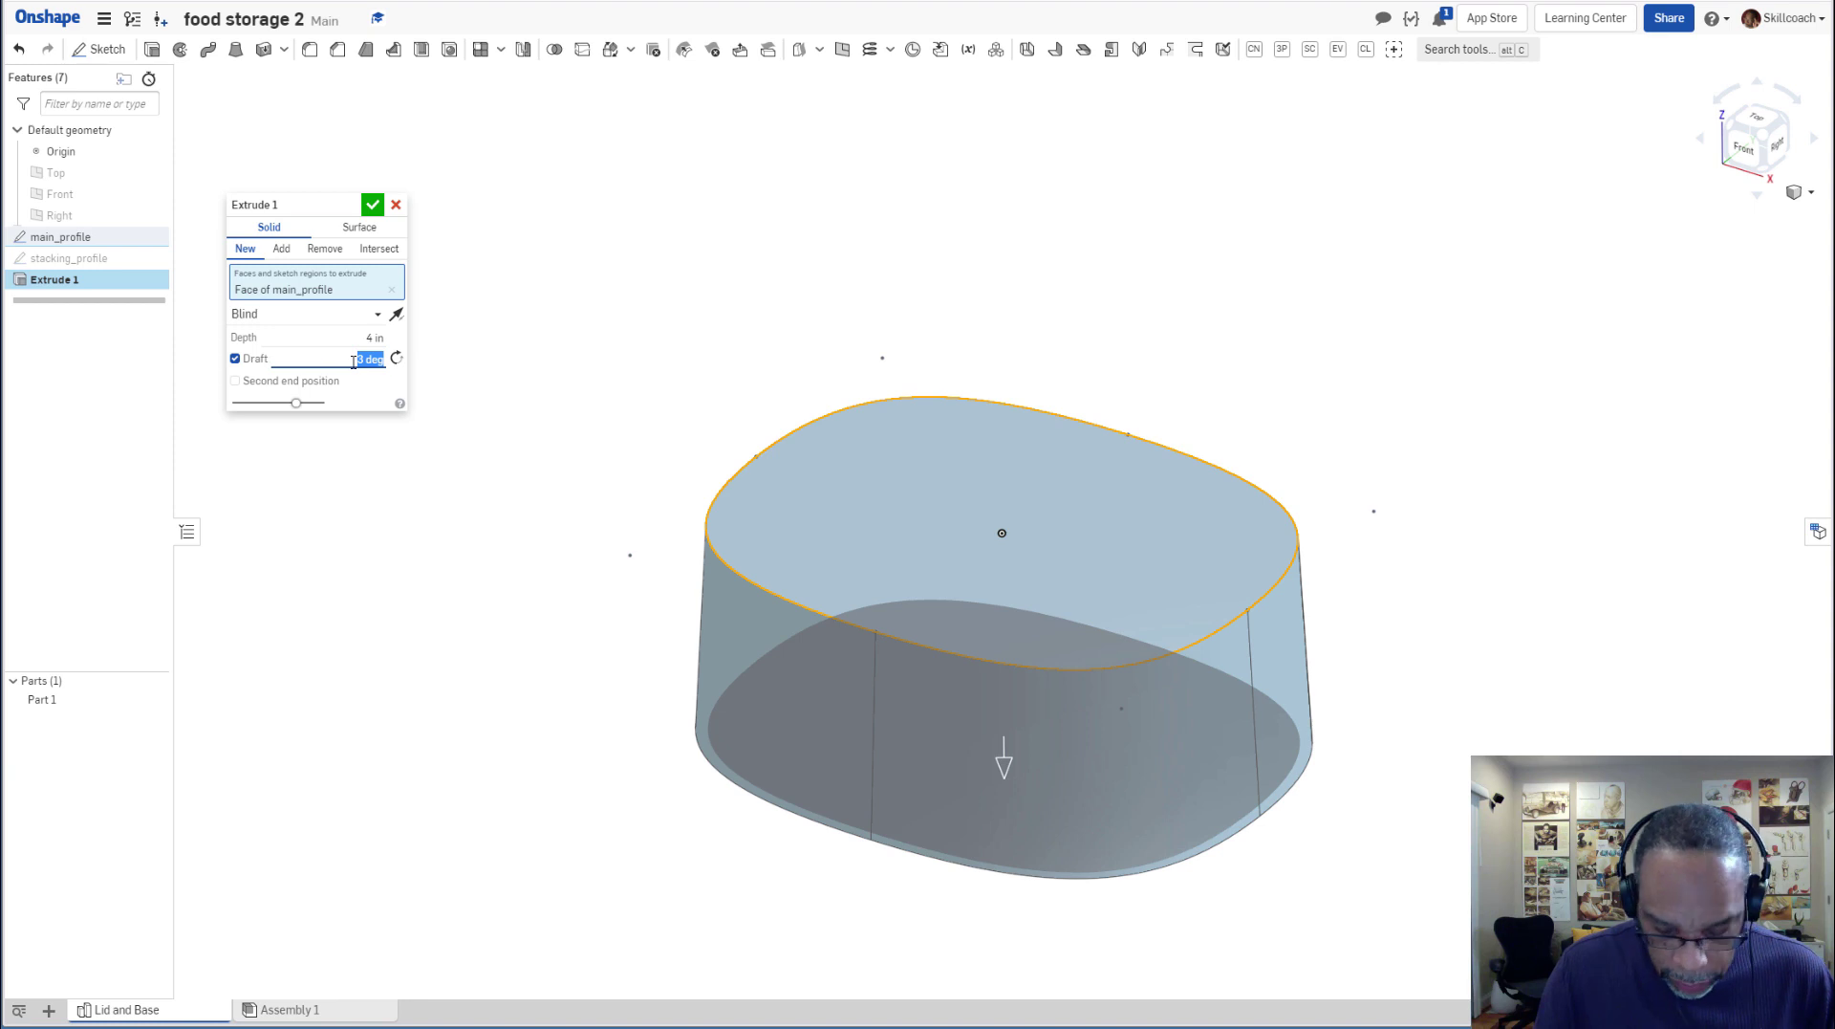
{"action": "type", "text": "5"}
{"action": "key", "text": "Return"}
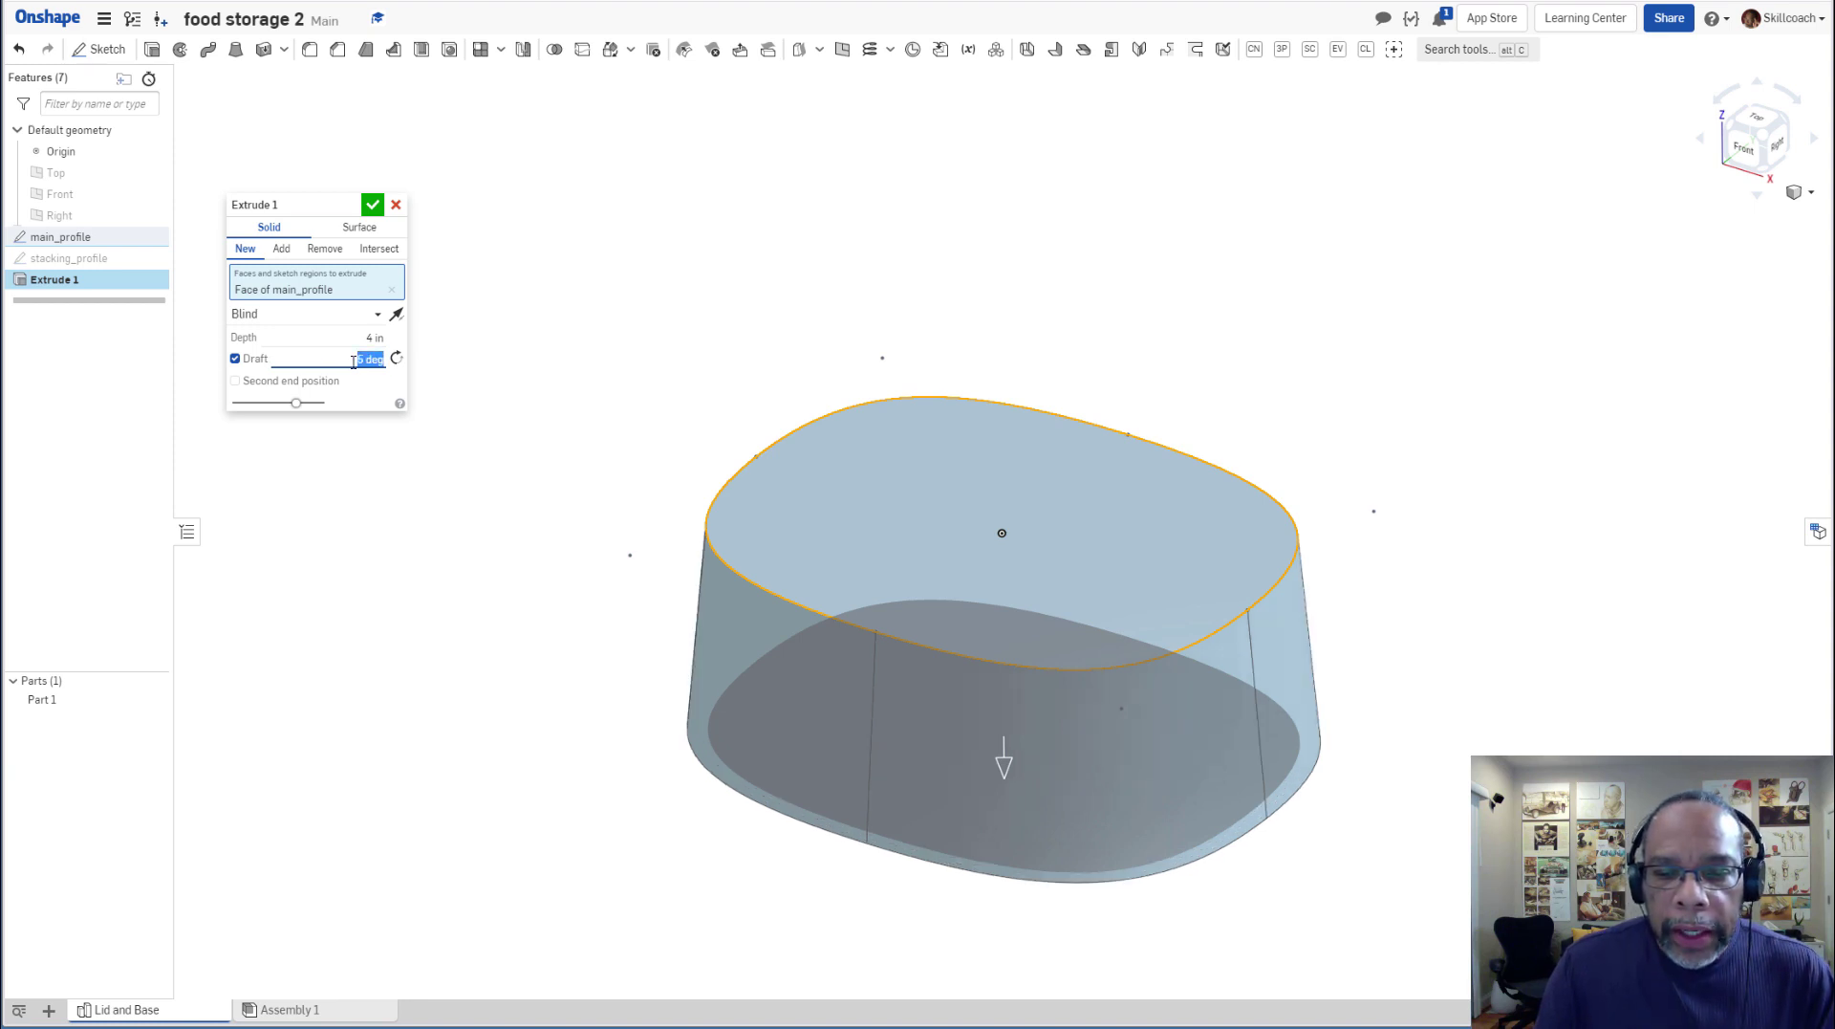
{"action": "left_click", "coordinate": [1737, 151]}
{"action": "scroll", "coordinate": [1214, 481], "scroll_direction": "down", "scroll_amount": 3}
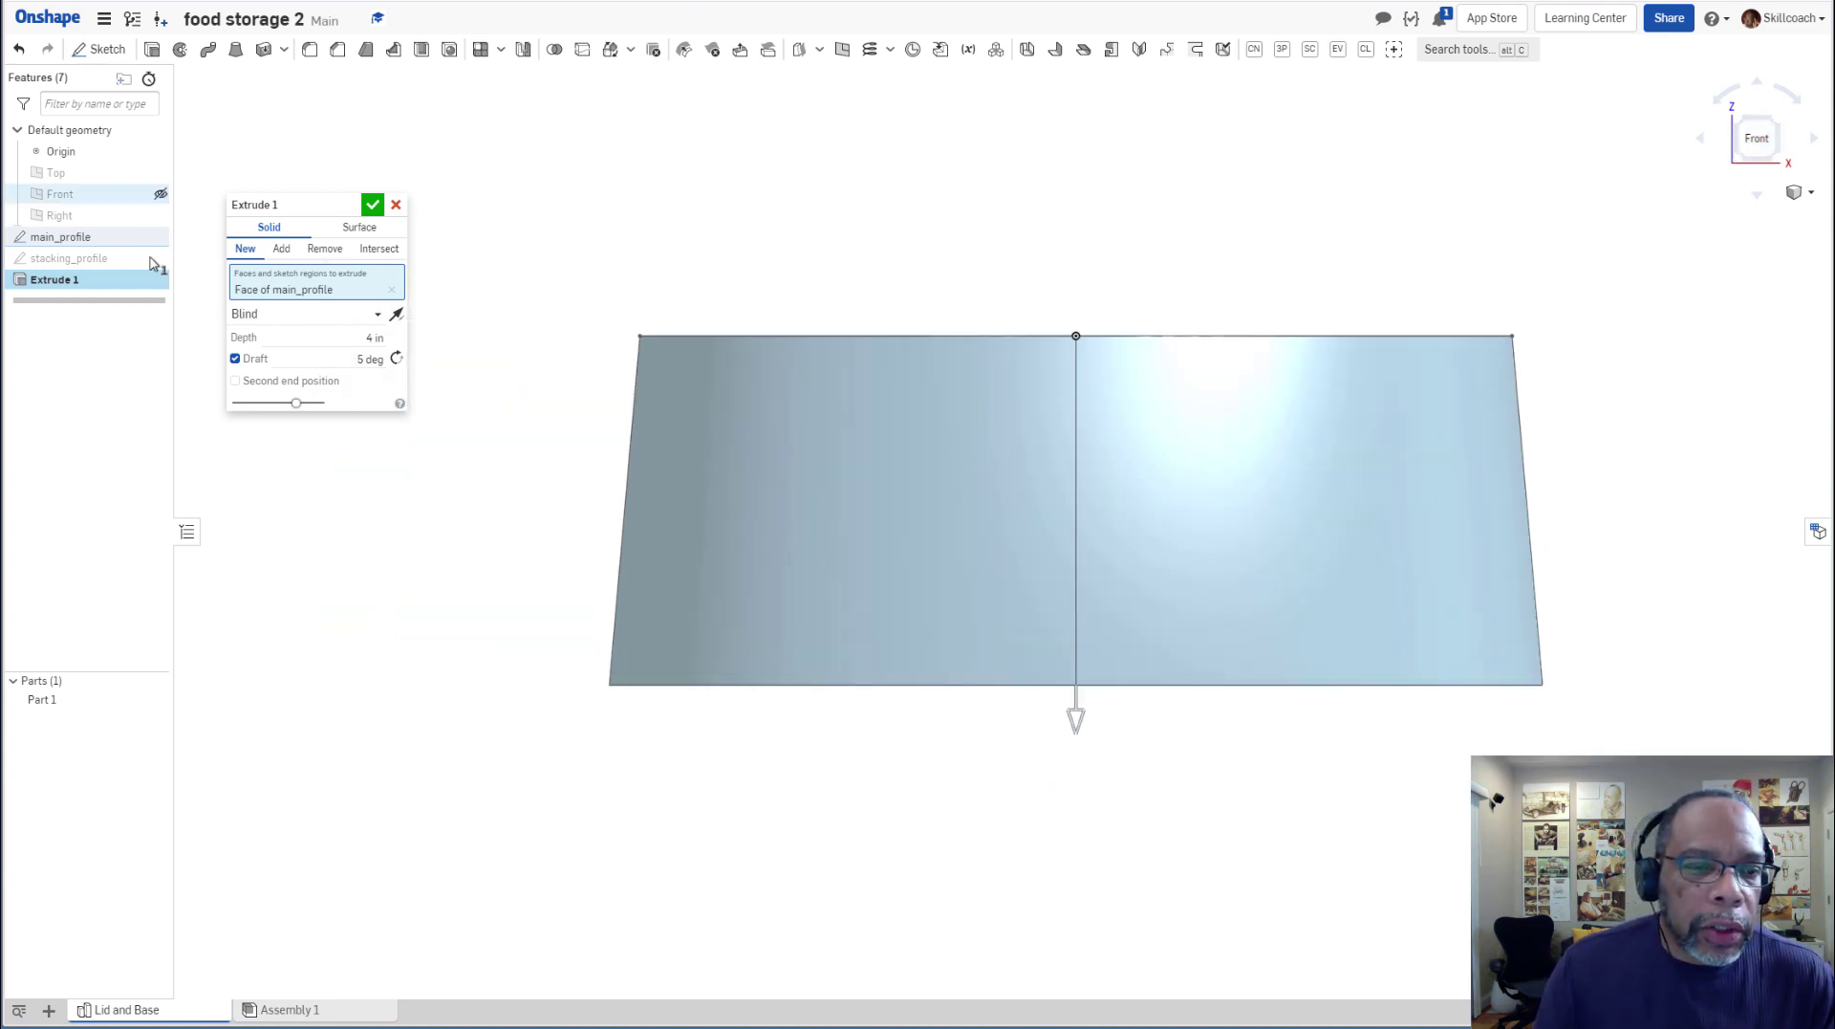
{"action": "left_click", "coordinate": [398, 361]}
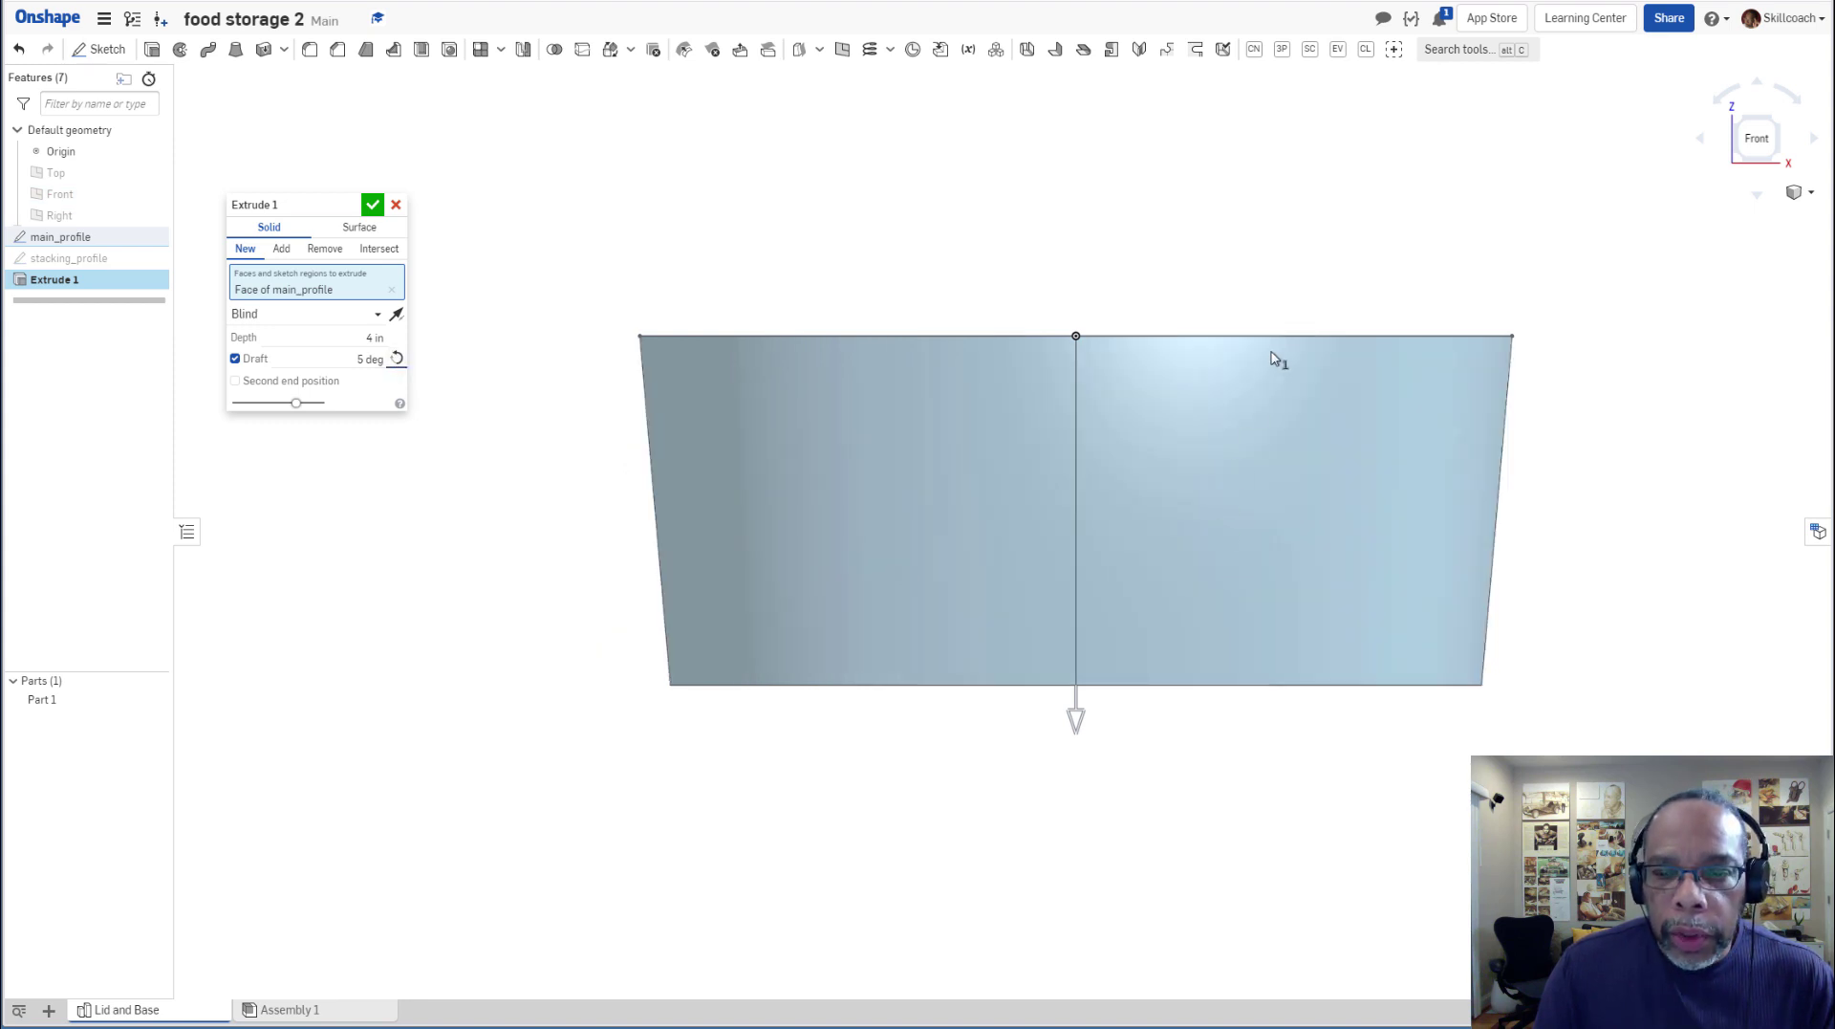
Rename the extrusion base and accept it.
{"action": "mouse_move", "coordinate": [1223, 307]}
{"action": "right_mouse_down"}
{"action": "mouse_move", "coordinate": [1201, 344]}
{"action": "mouse_move", "coordinate": [1197, 319]}
{"action": "right_mouse_up"}
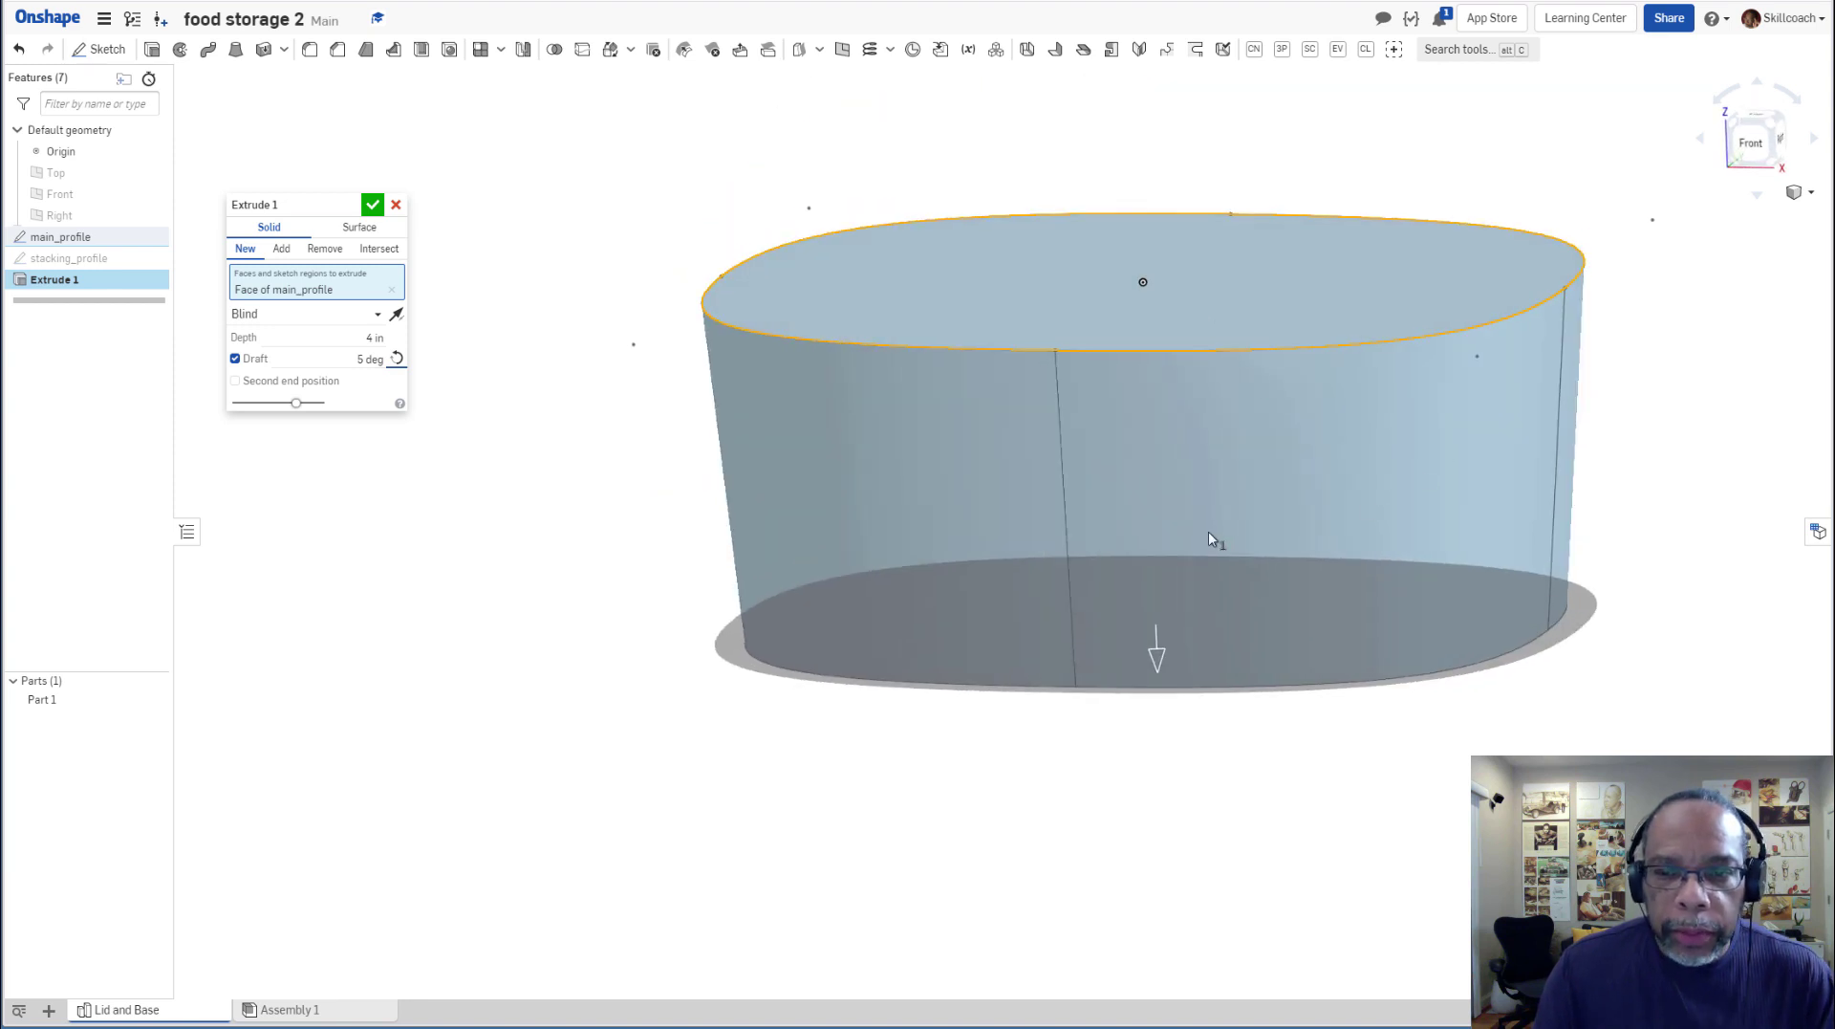
{"action": "middle_click_drag", "start_coordinate": [1111, 555], "coordinate": [909, 606]}
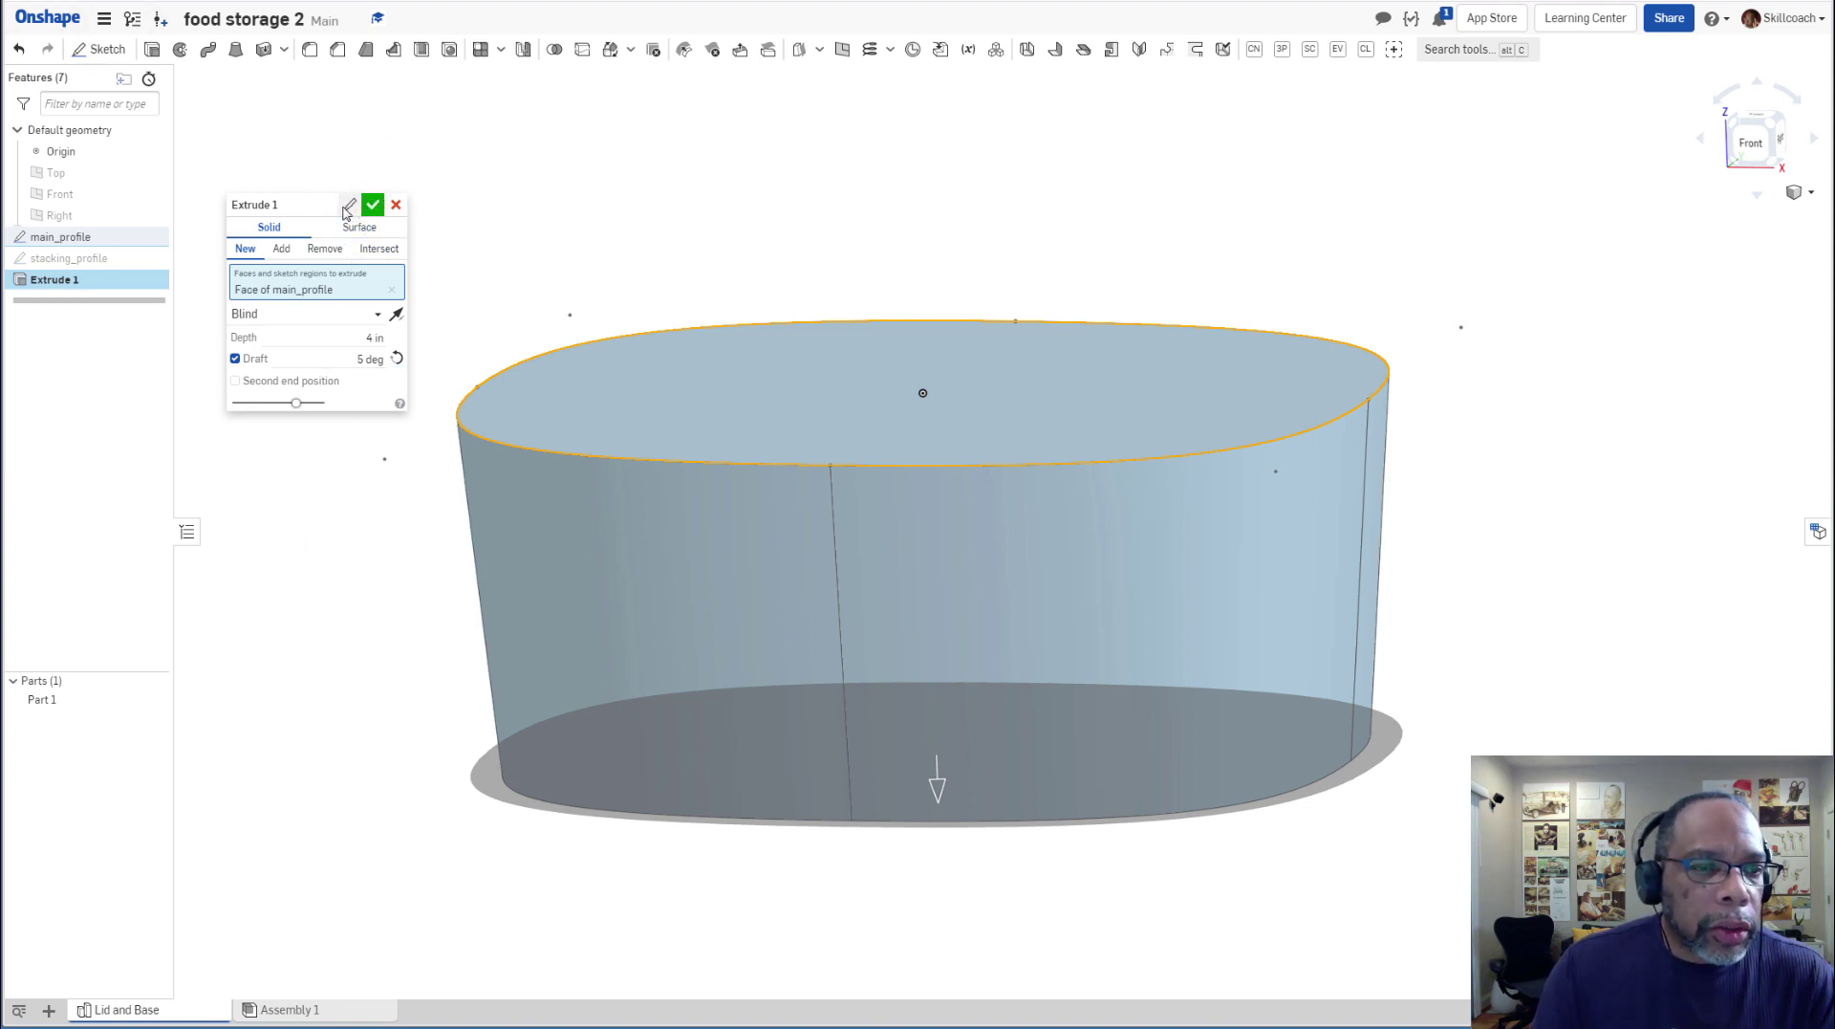
{"action": "left_click", "coordinate": [349, 205]}
{"action": "type", "text": "bas"}
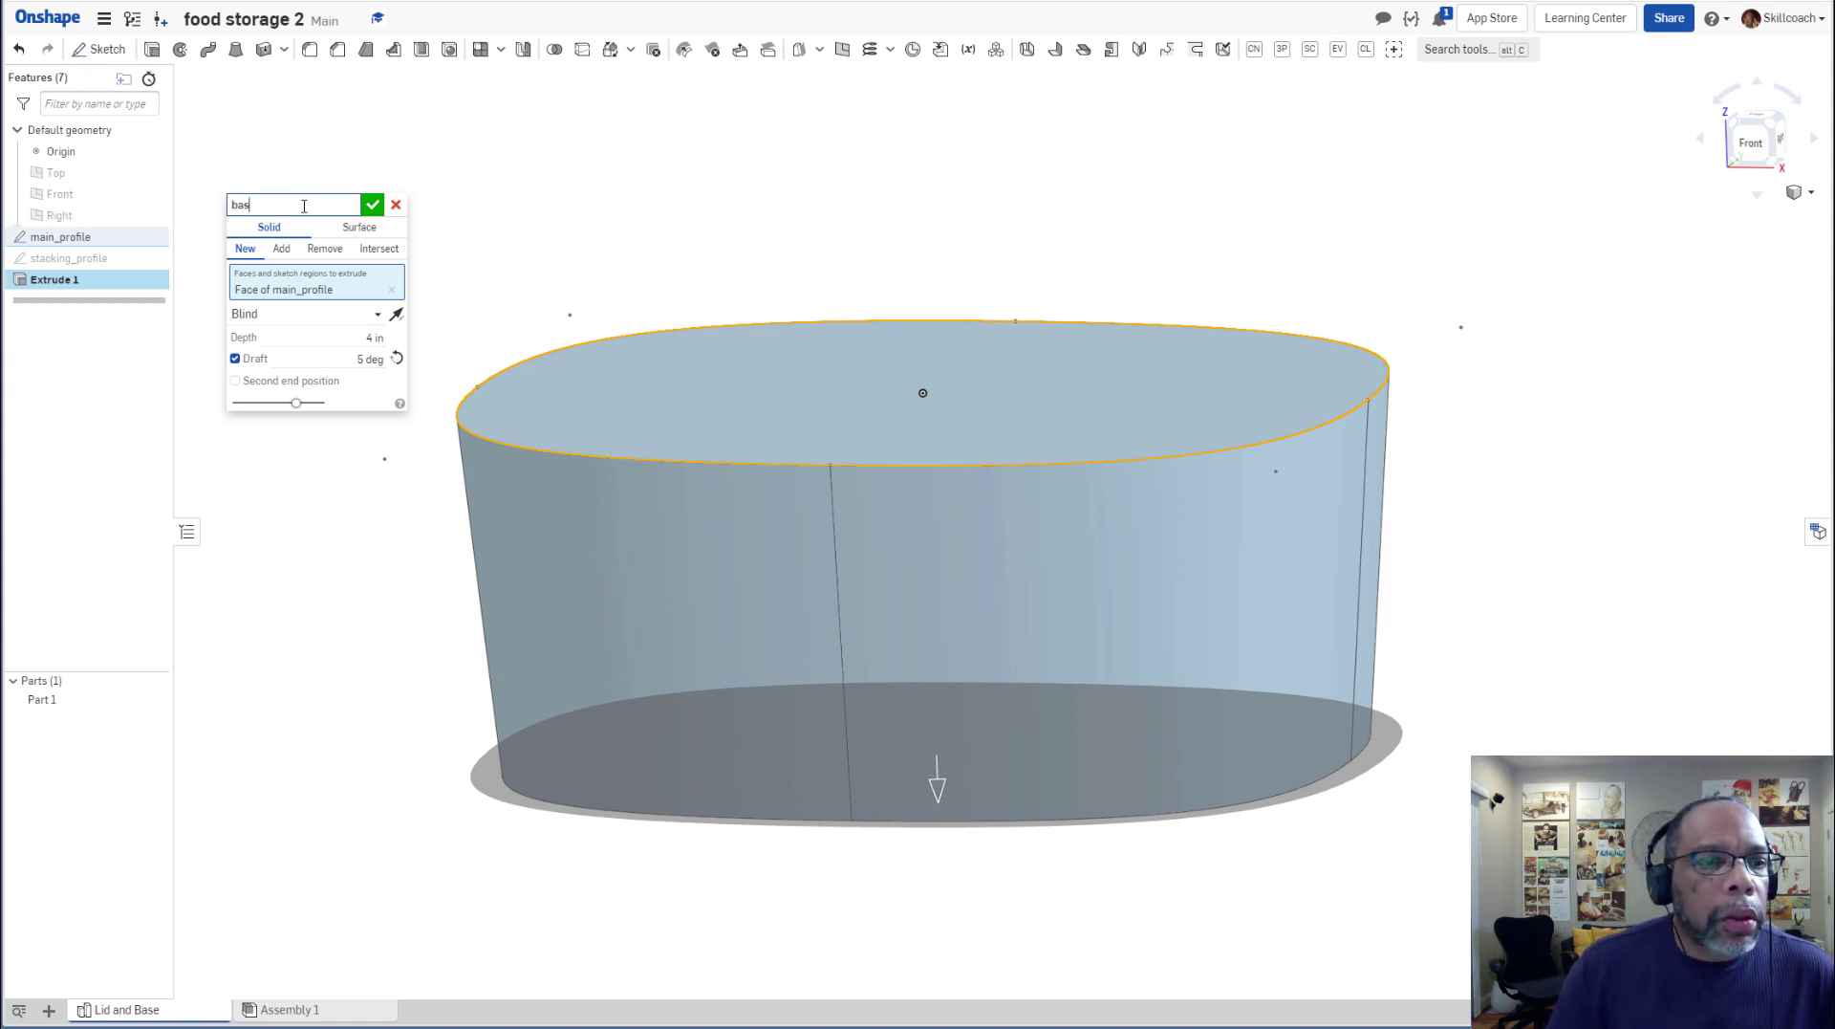
{"action": "type", "text": "e"}
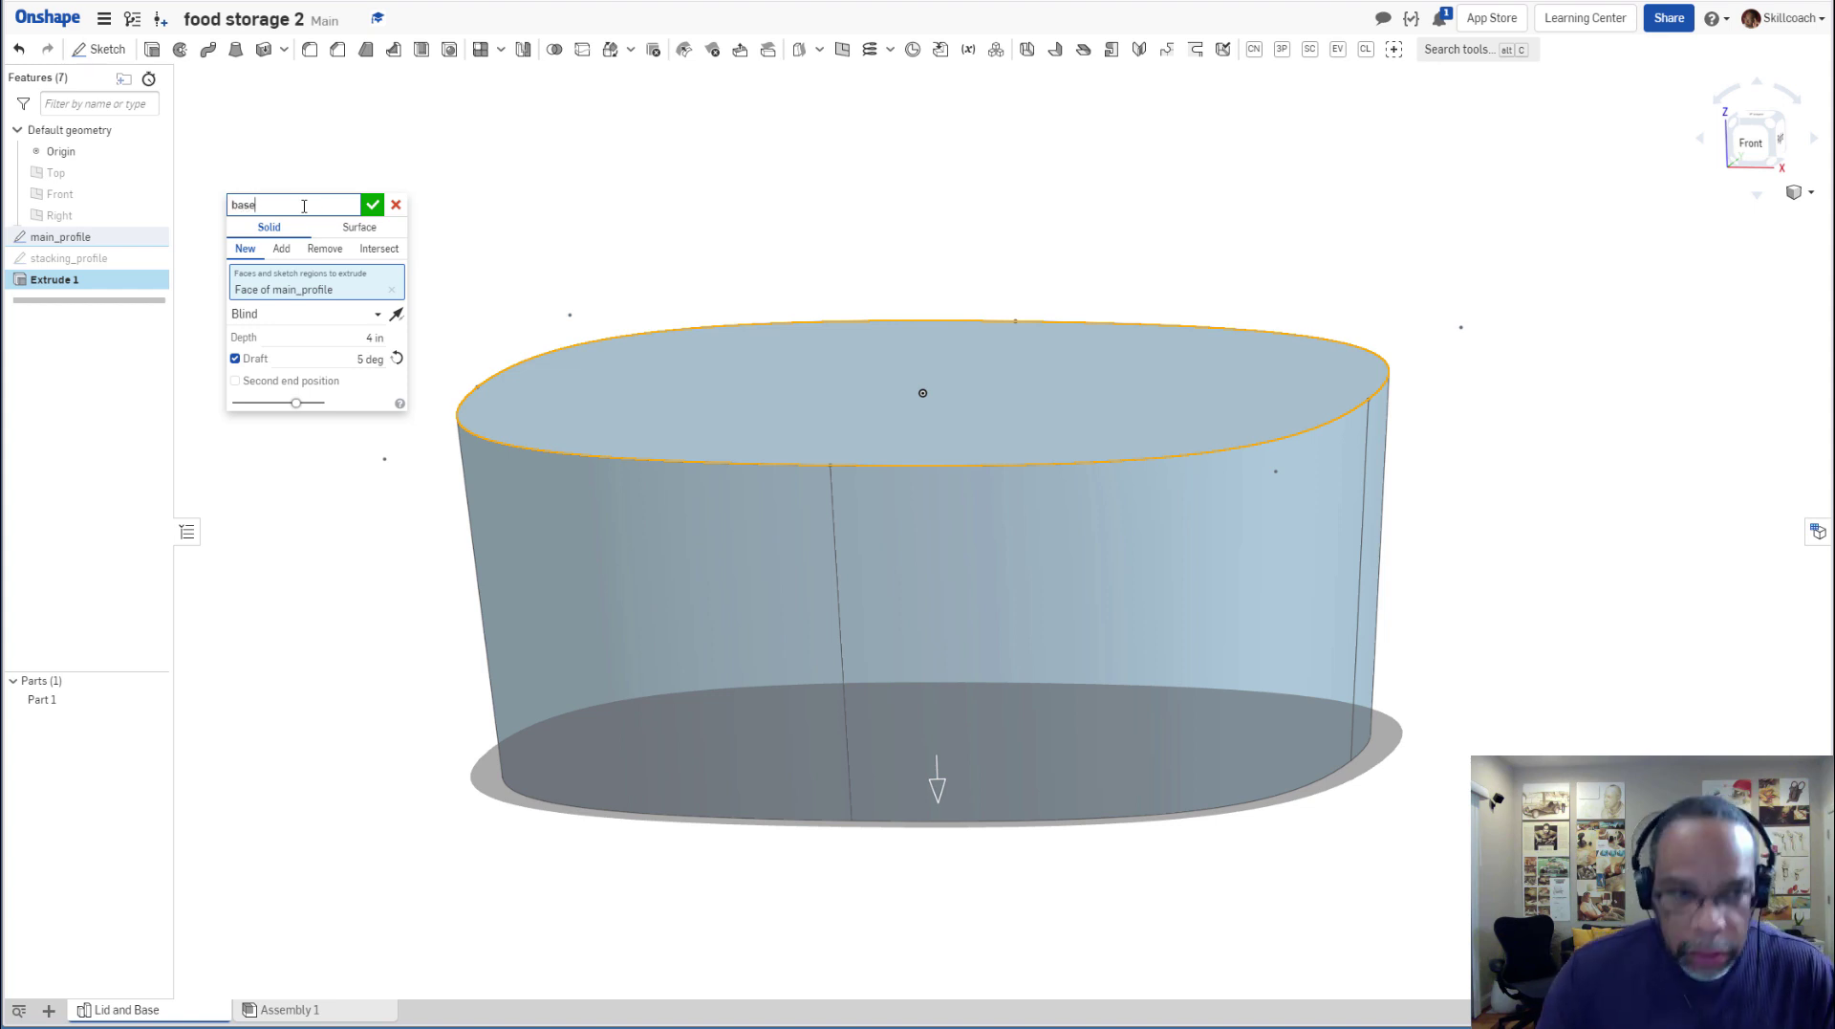
{"action": "key", "text": "Return"}
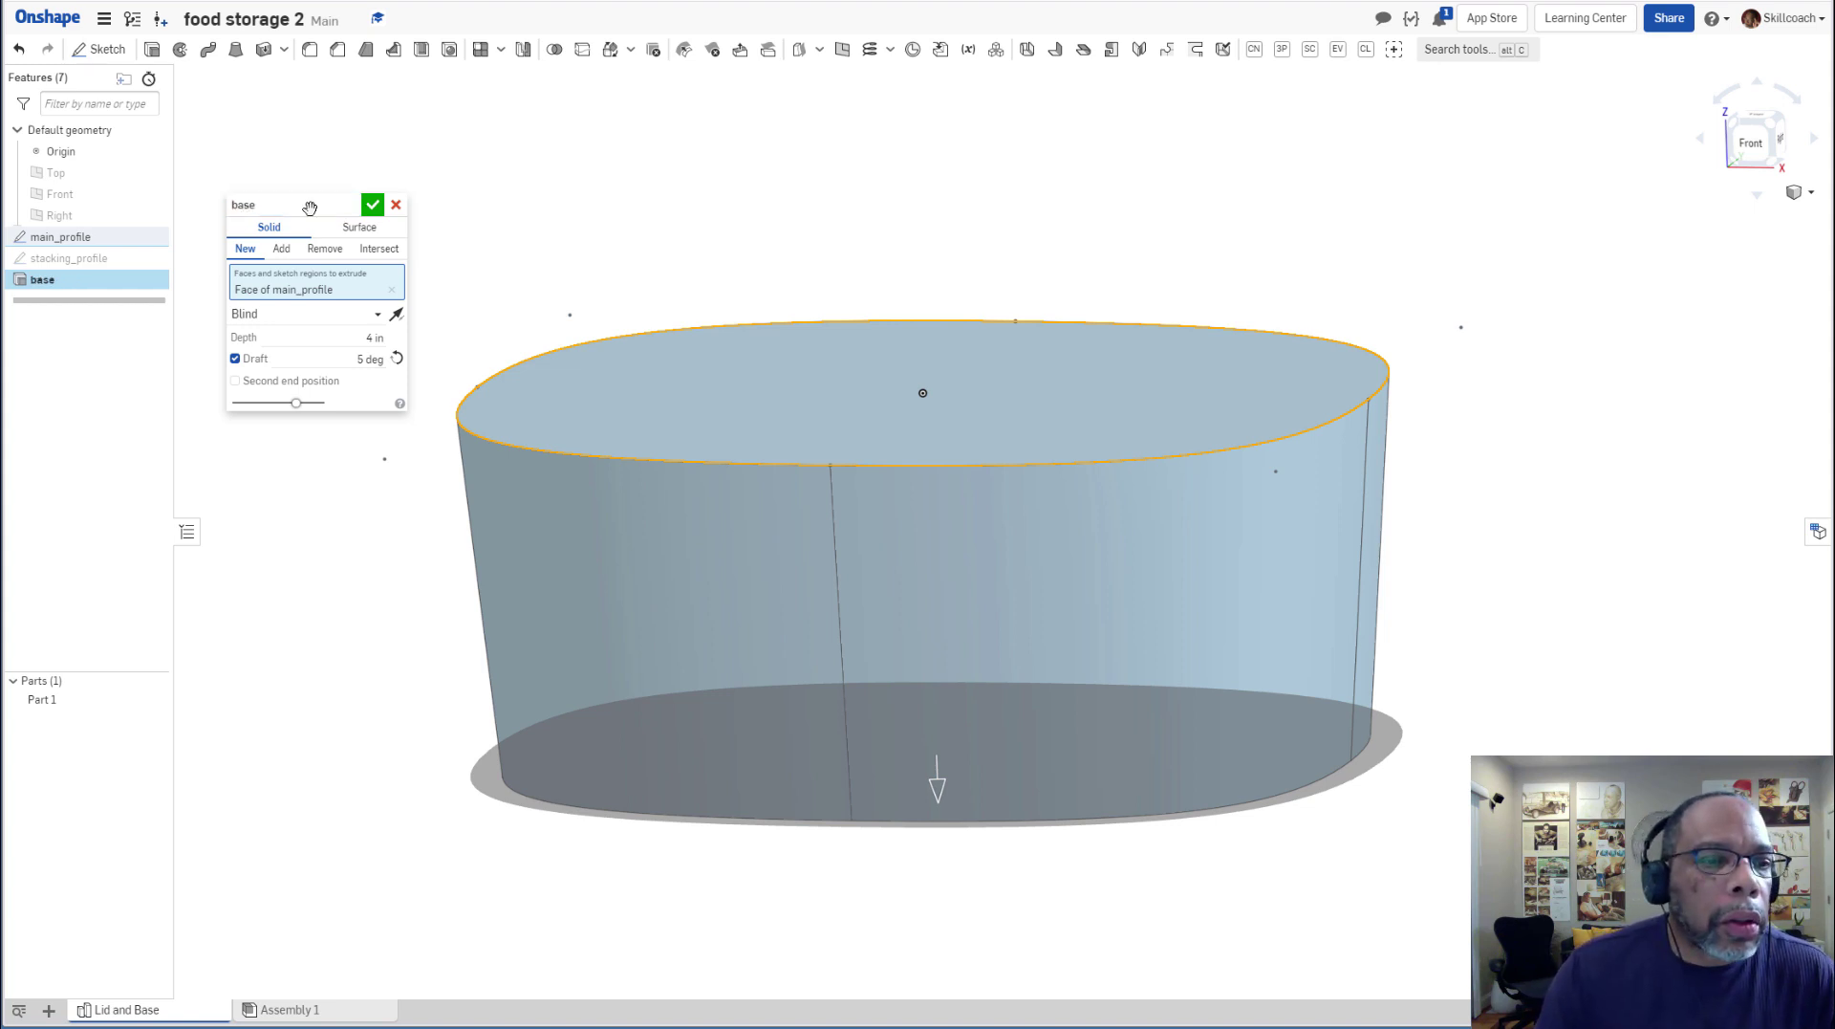
{"action": "left_click", "coordinate": [372, 206]}
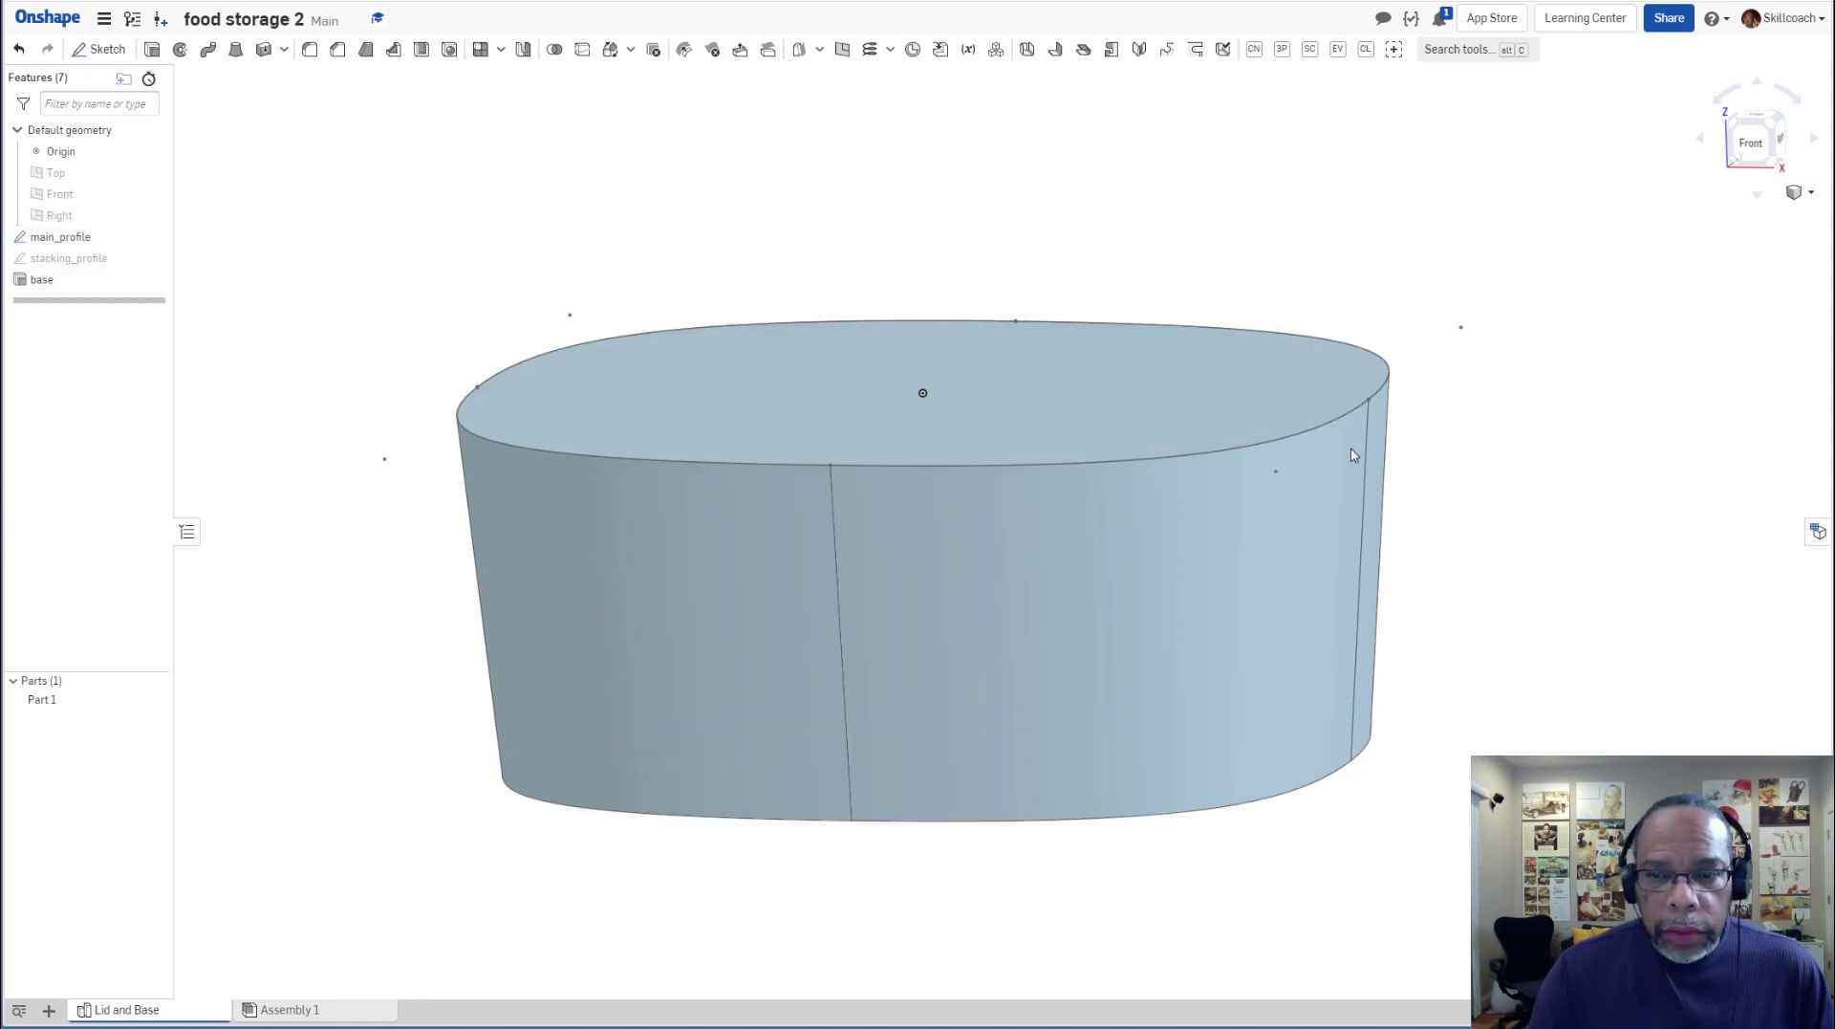
Hide the main_profile sketch and show the stacking_profile sketch on the solid's upper face.
{"action": "right_click_drag", "start_coordinate": [1446, 680], "coordinate": [1433, 626]}
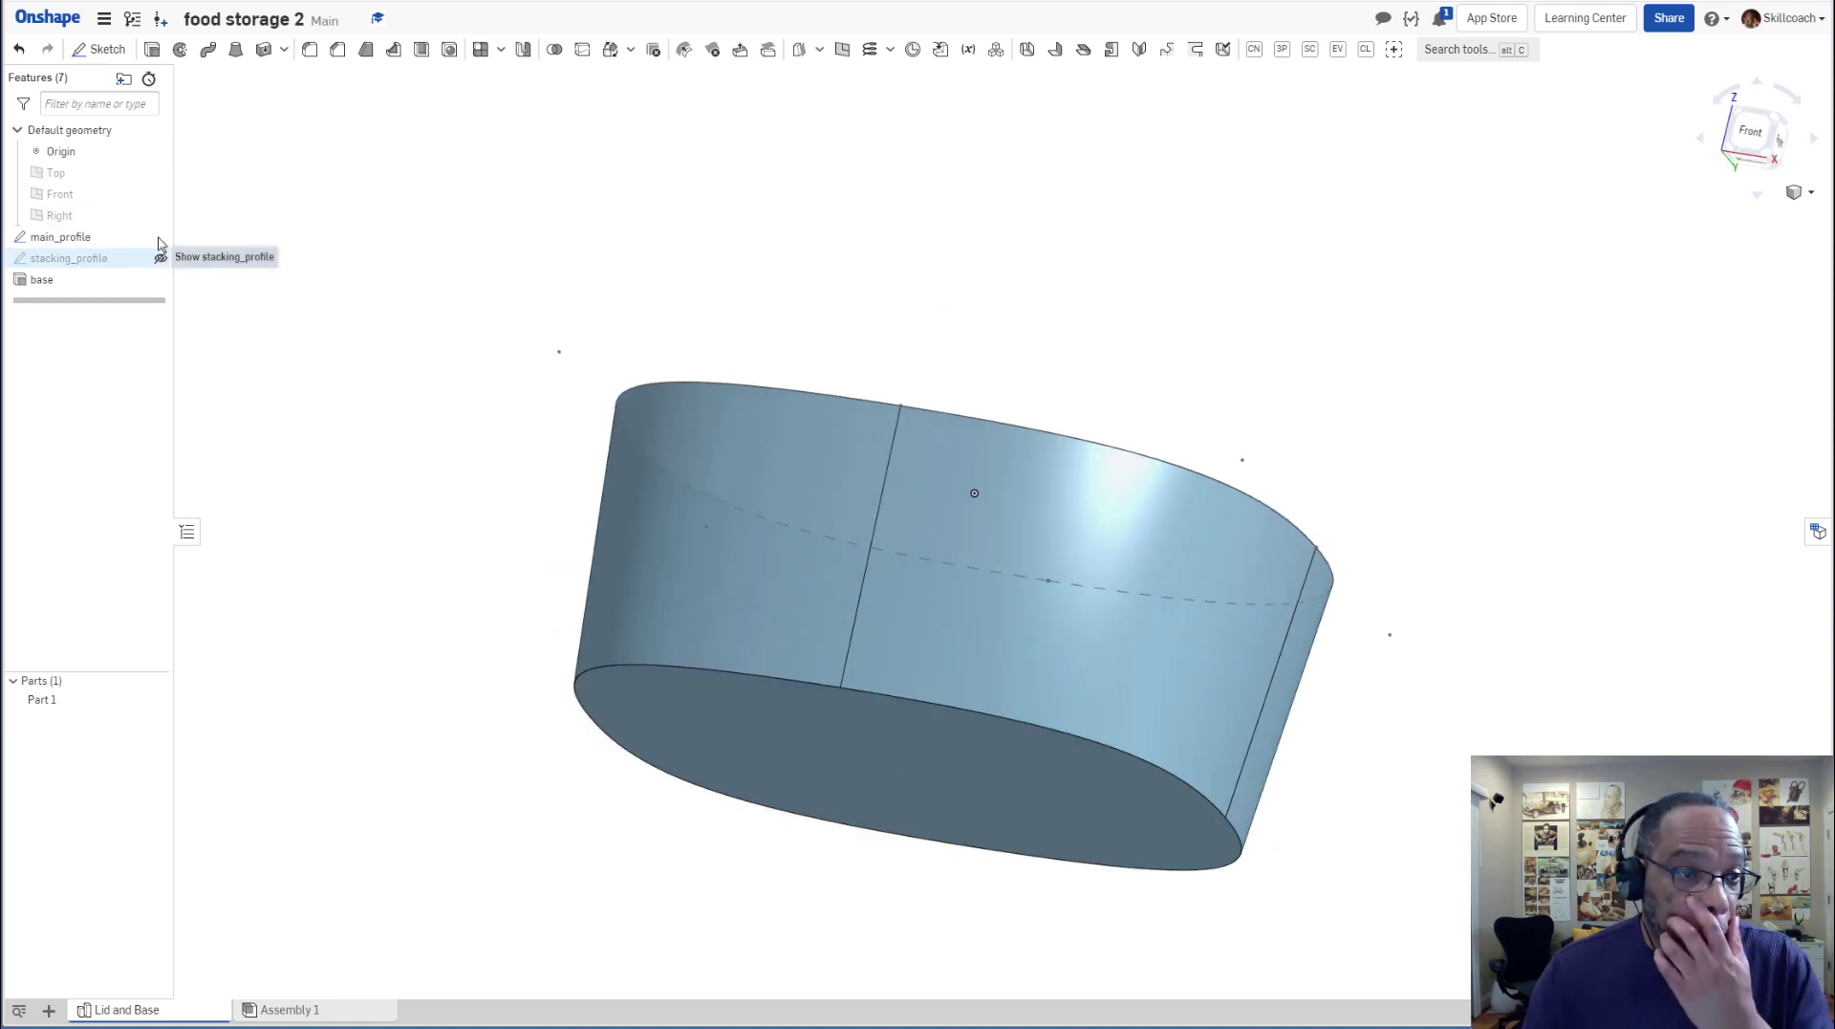
{"action": "left_click", "coordinate": [161, 236]}
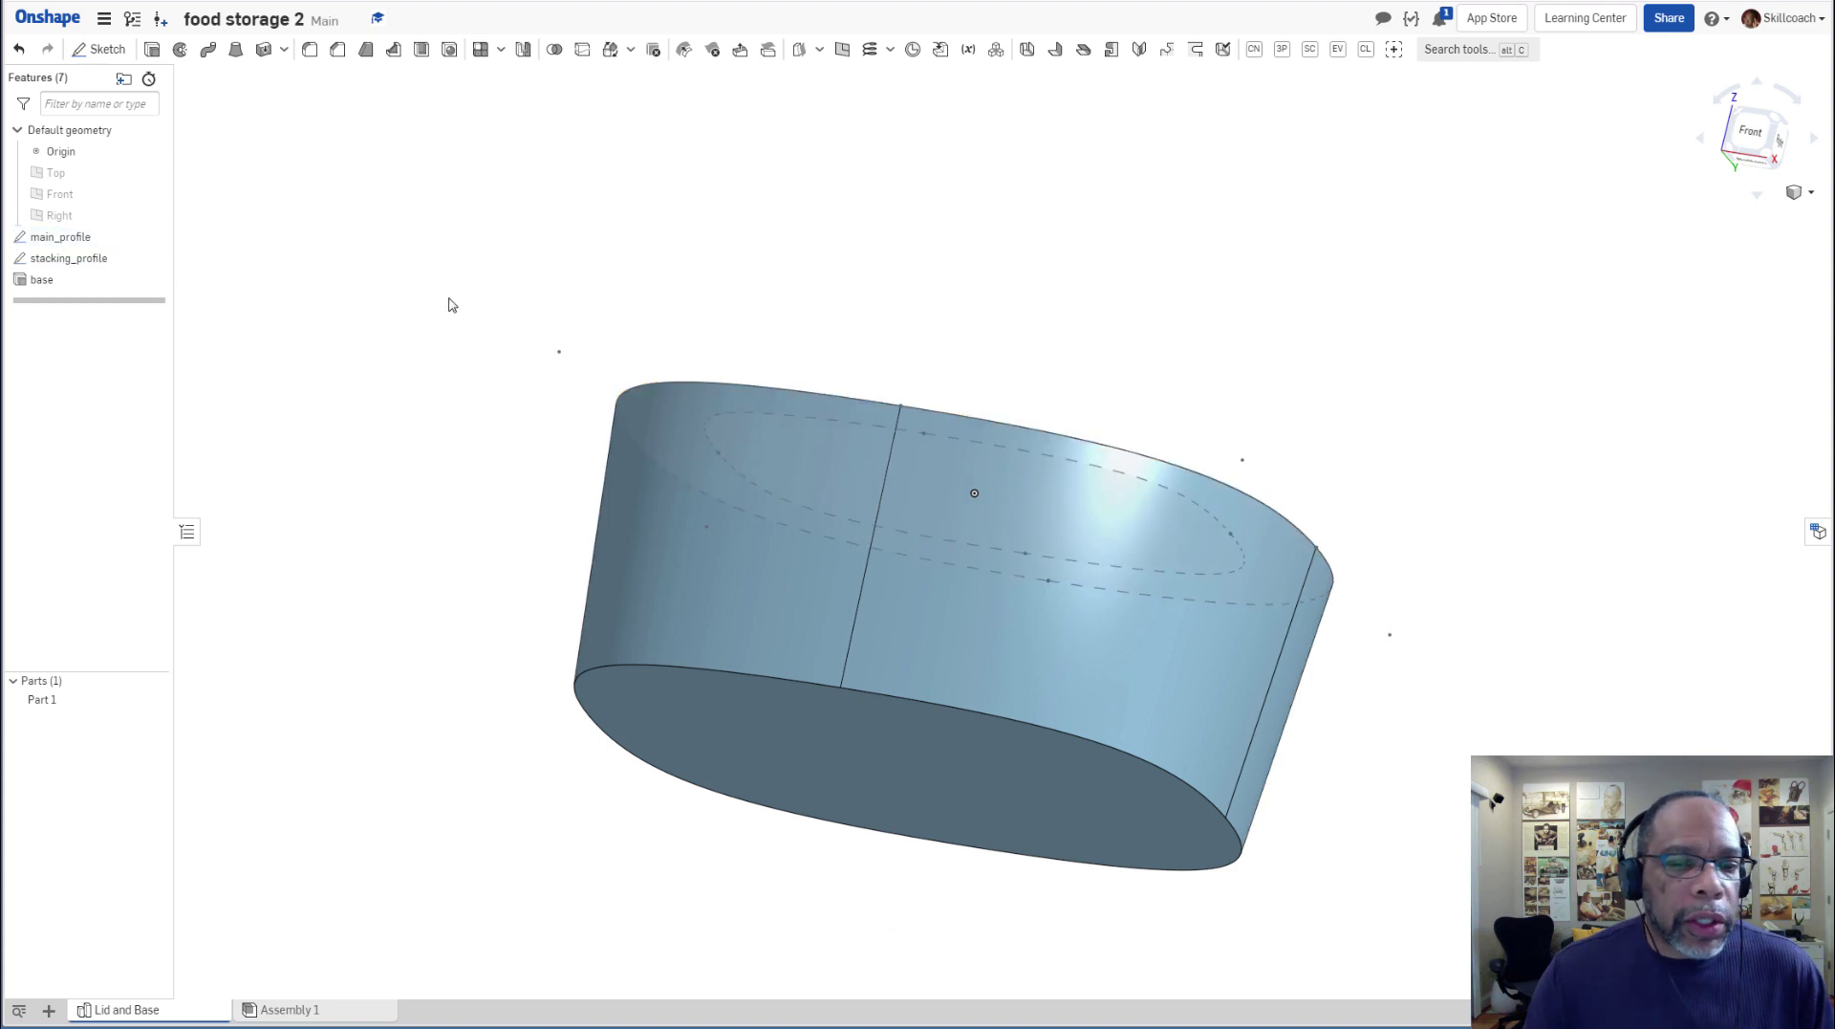
{"action": "right_click_drag", "start_coordinate": [554, 351], "coordinate": [558, 358]}
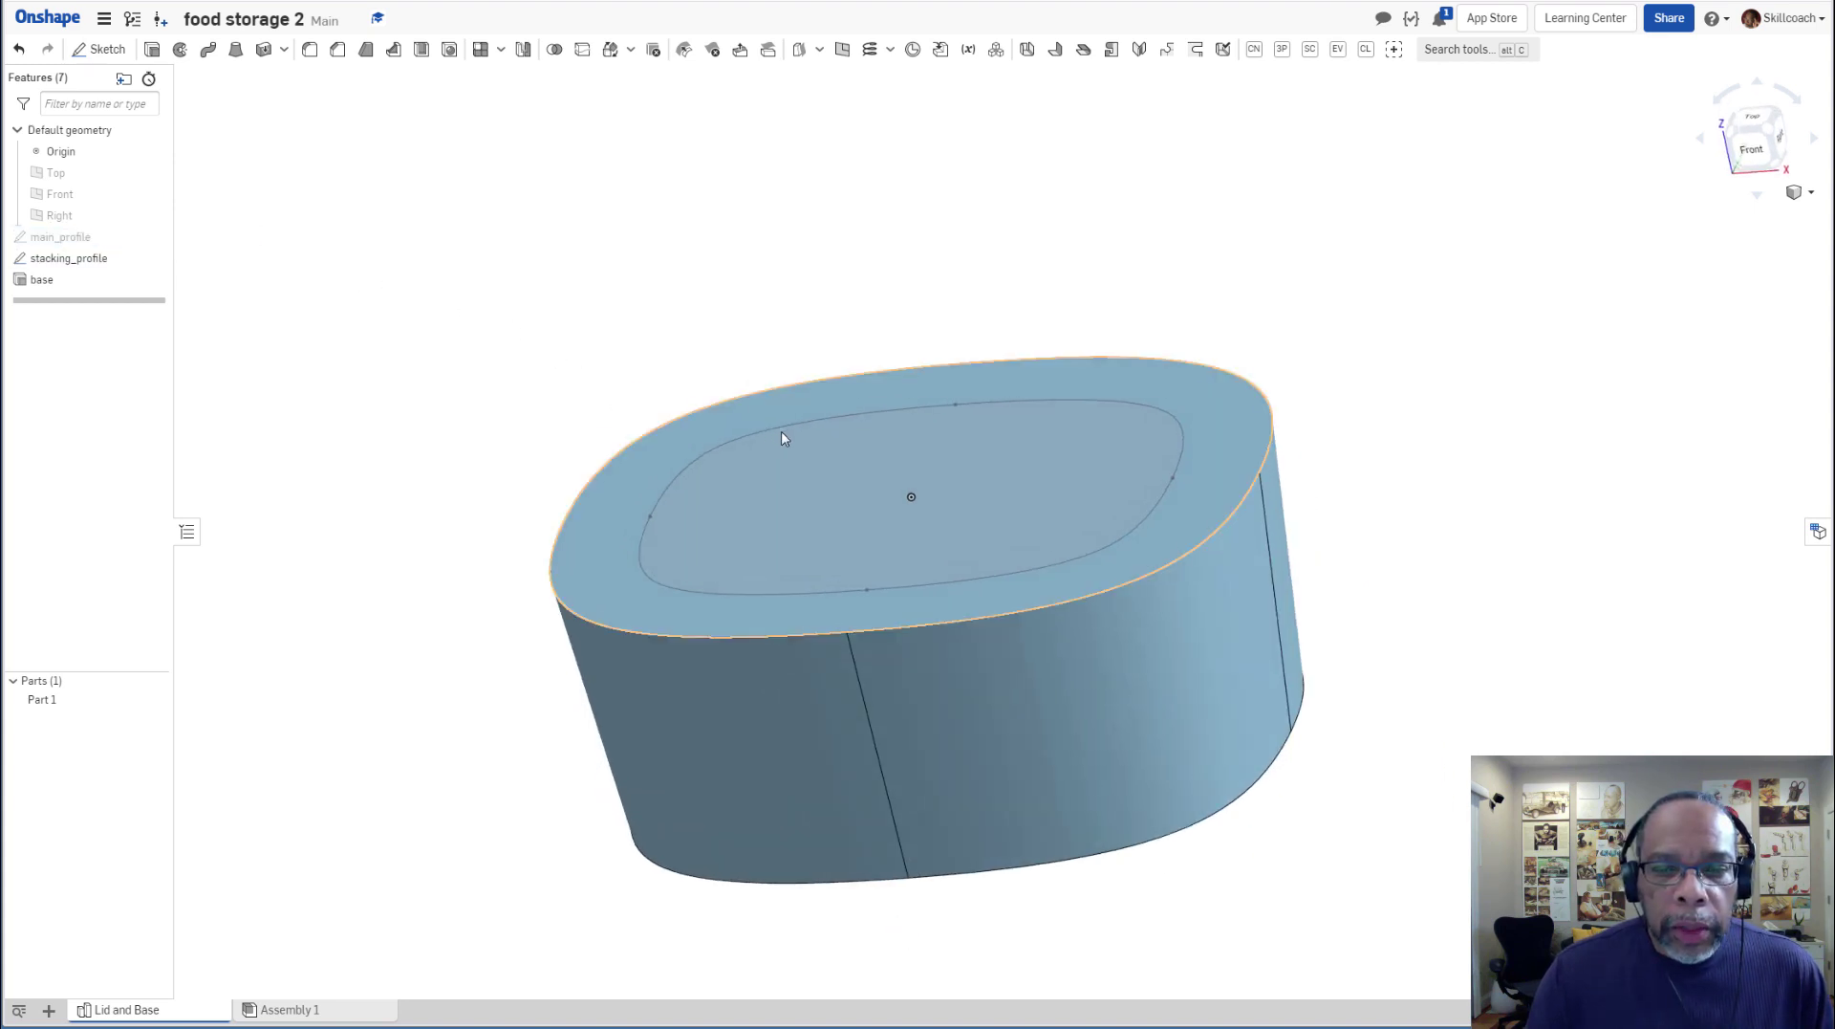
{"action": "mouse_move", "coordinate": [830, 449]}
{"action": "right_mouse_down"}
{"action": "mouse_move", "coordinate": [1044, 488]}
{"action": "mouse_move", "coordinate": [969, 432]}
{"action": "right_mouse_up"}
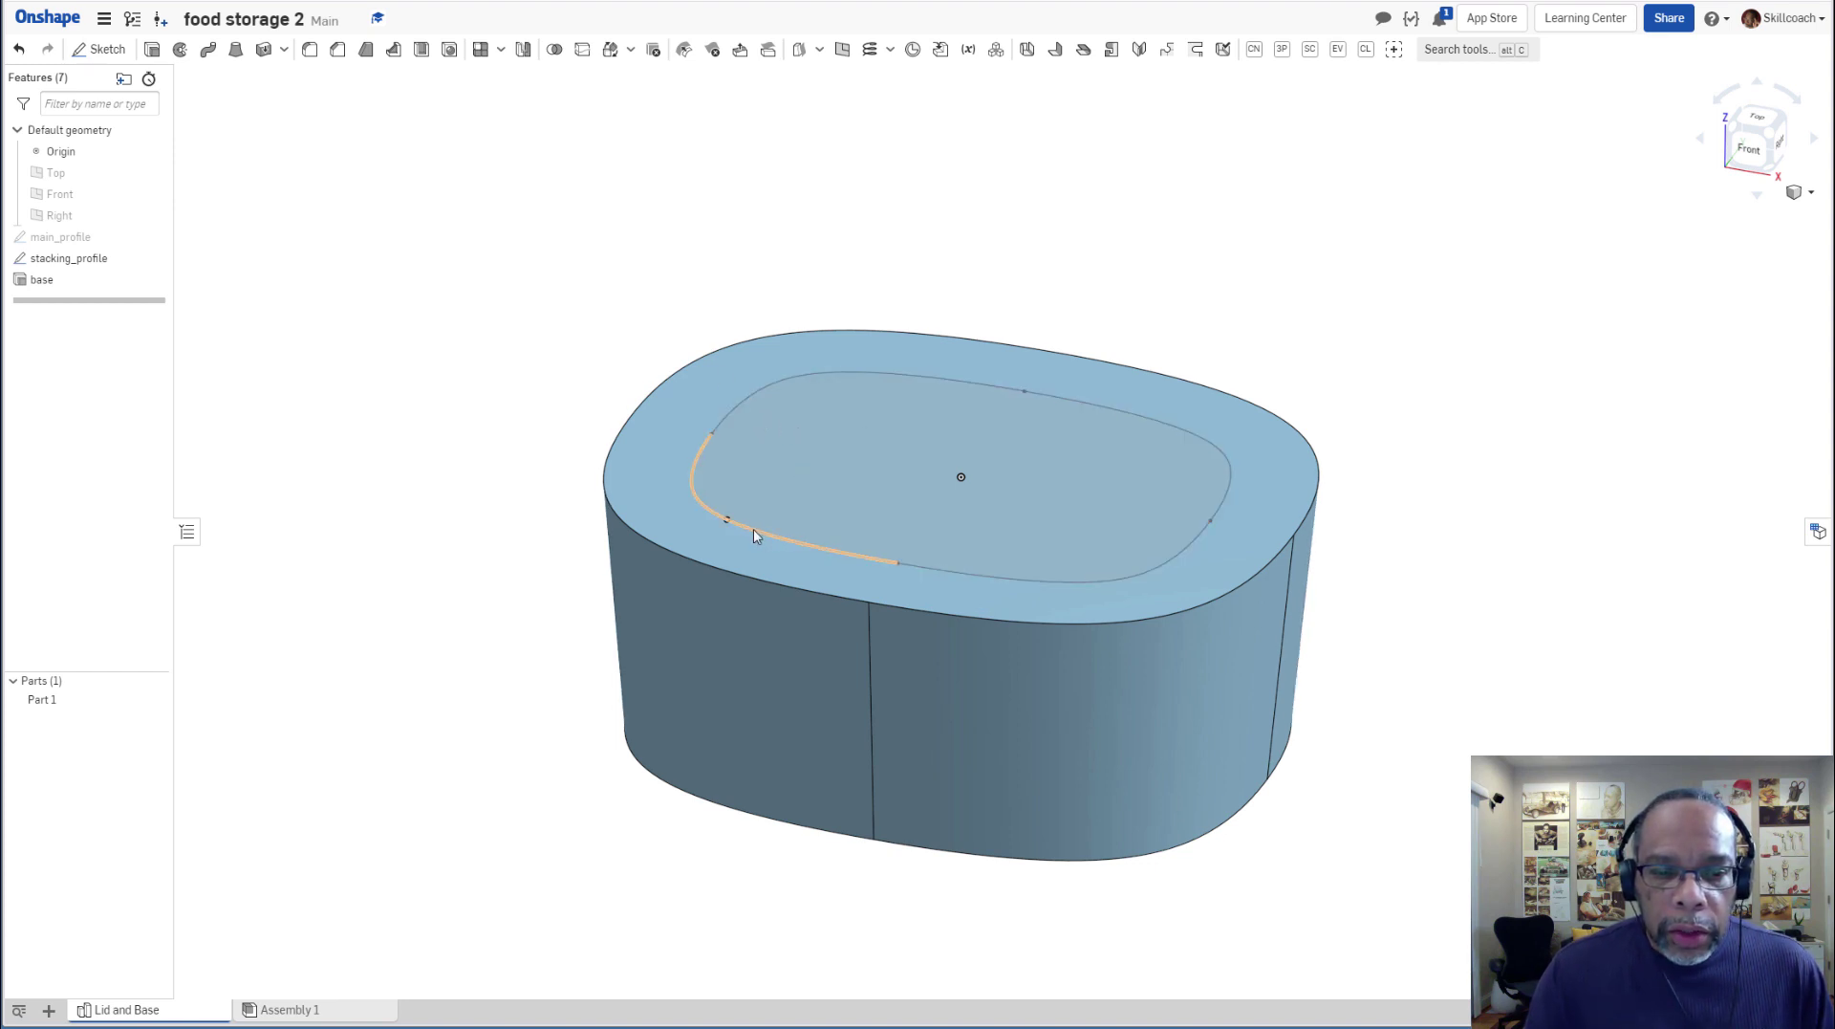
Start a face split with the base's bottom face as the face to split.
{"action": "right_click_drag", "start_coordinate": [737, 620], "coordinate": [839, 710]}
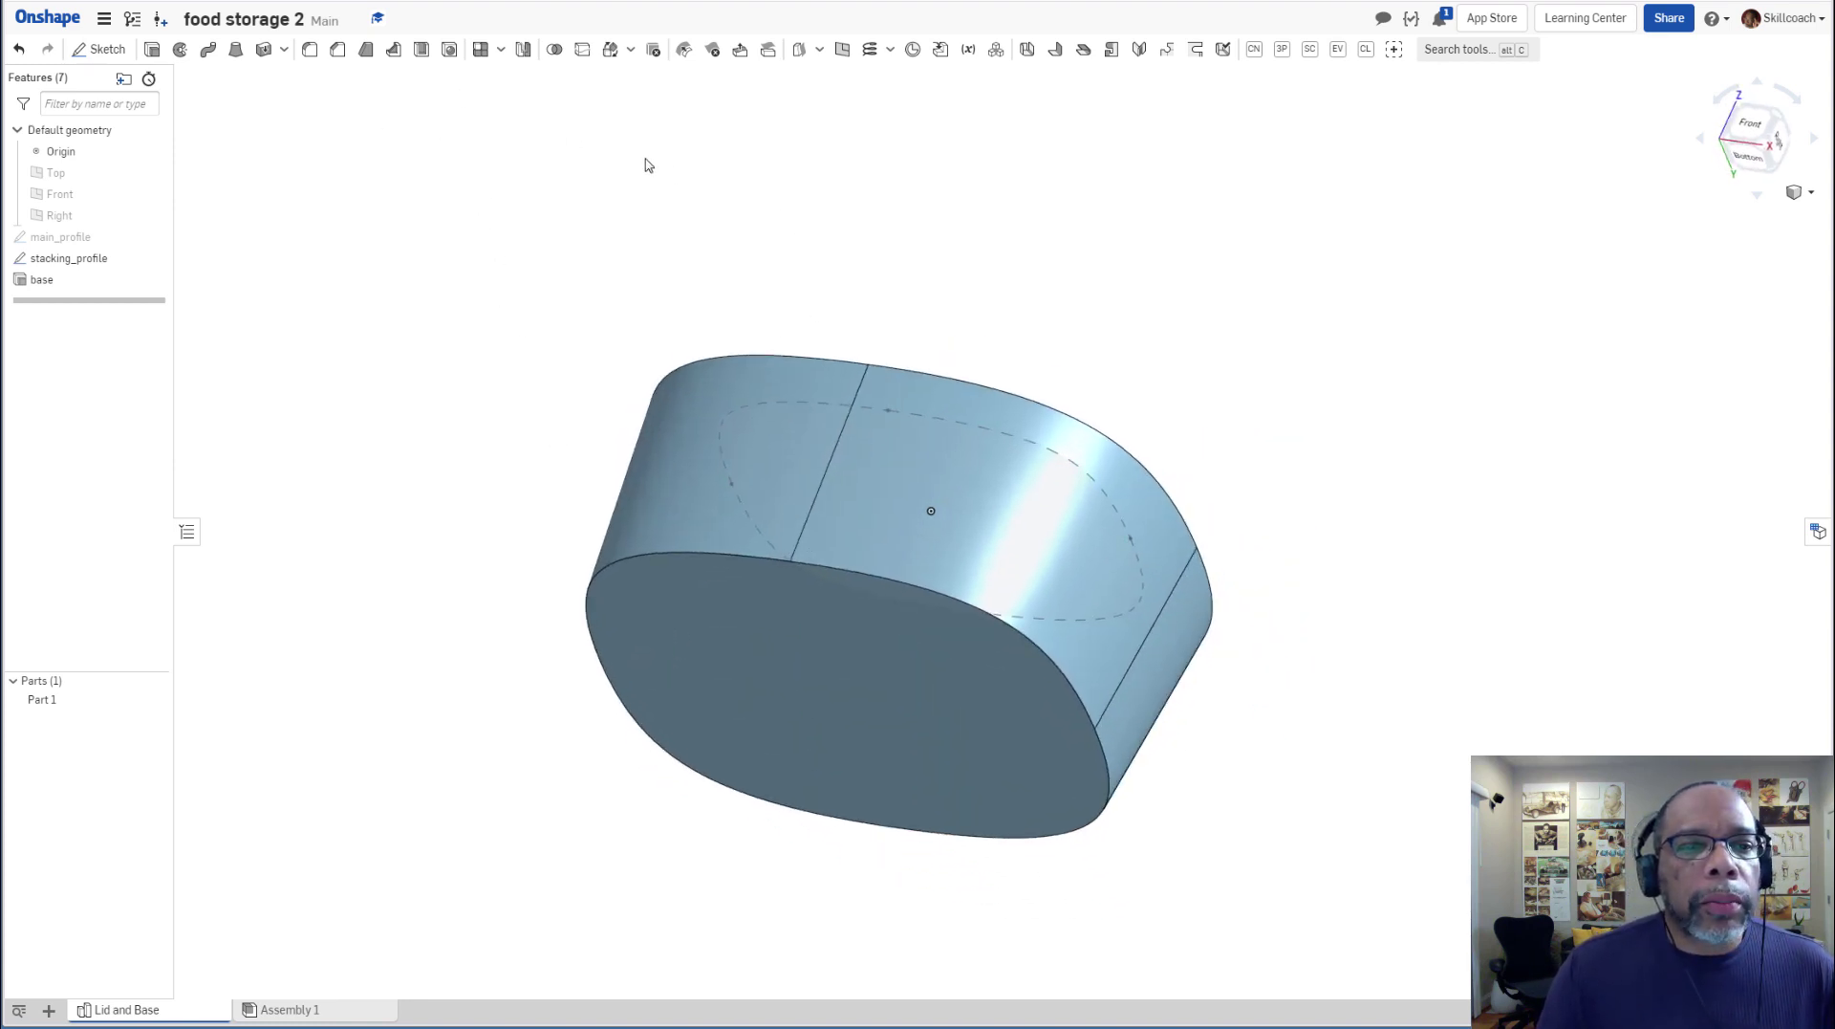
{"action": "left_click", "coordinate": [583, 51]}
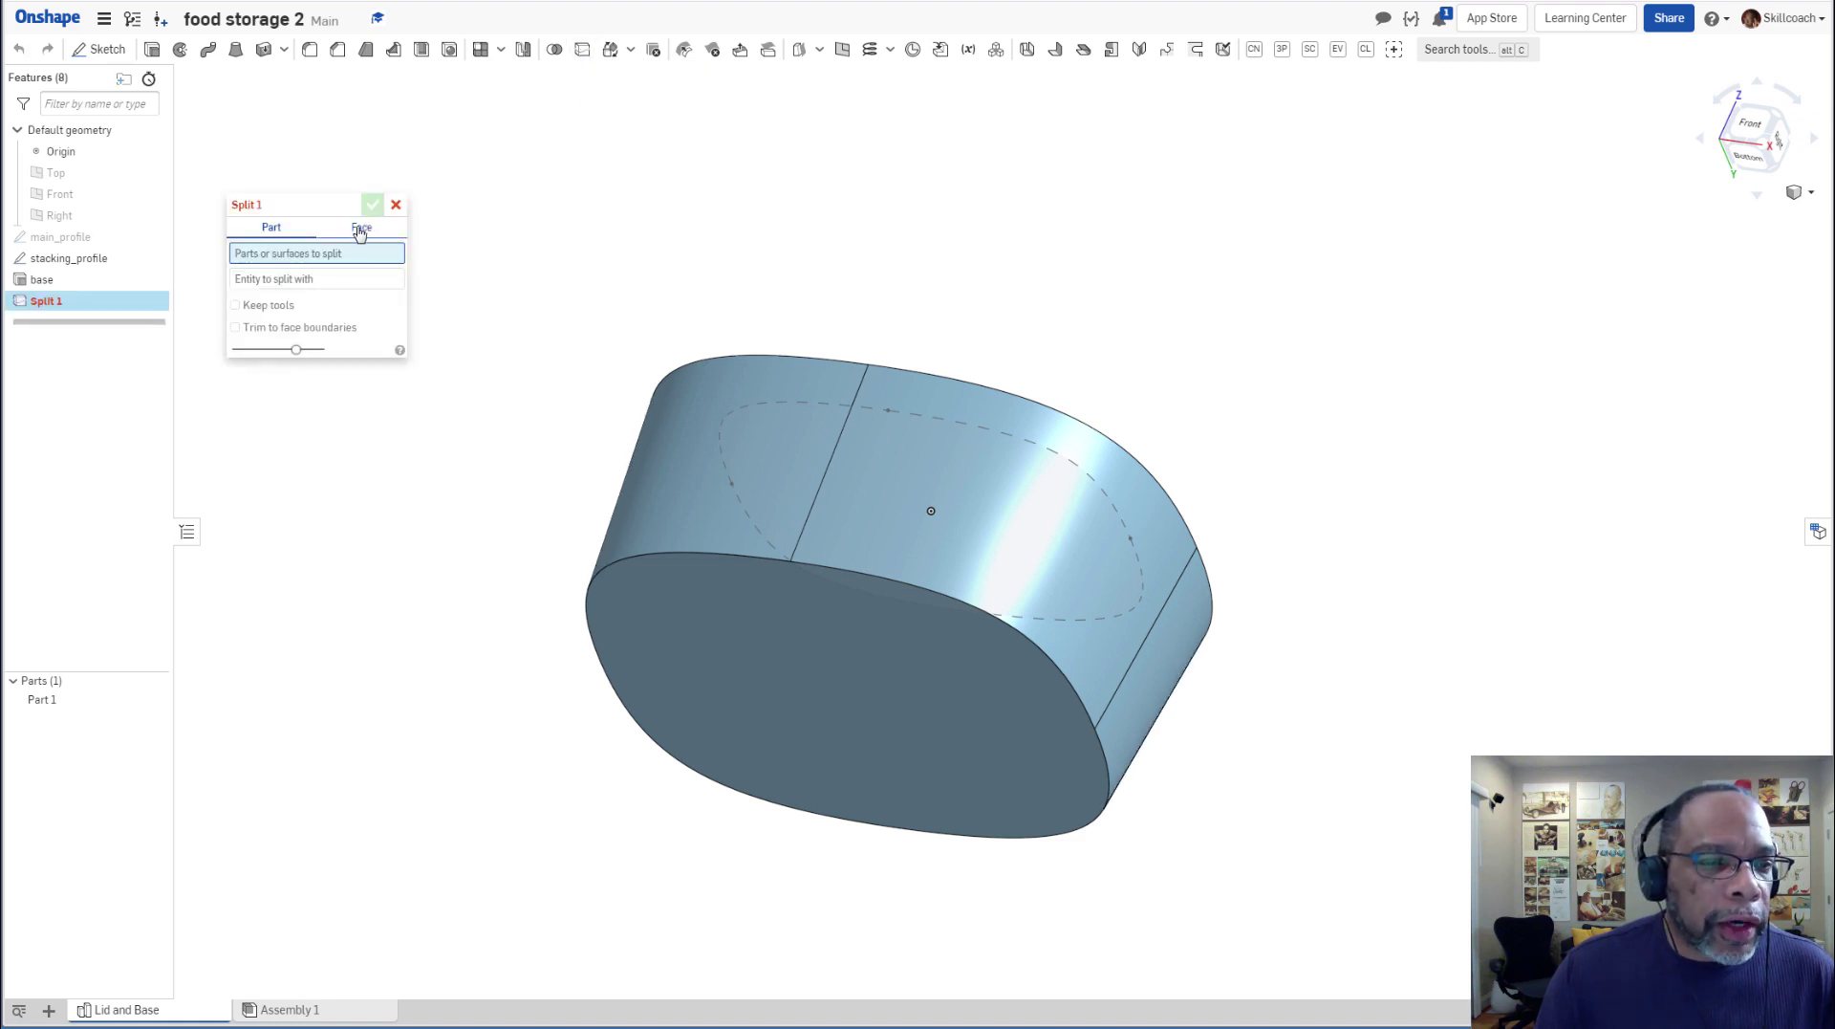
{"action": "left_click", "coordinate": [362, 230]}
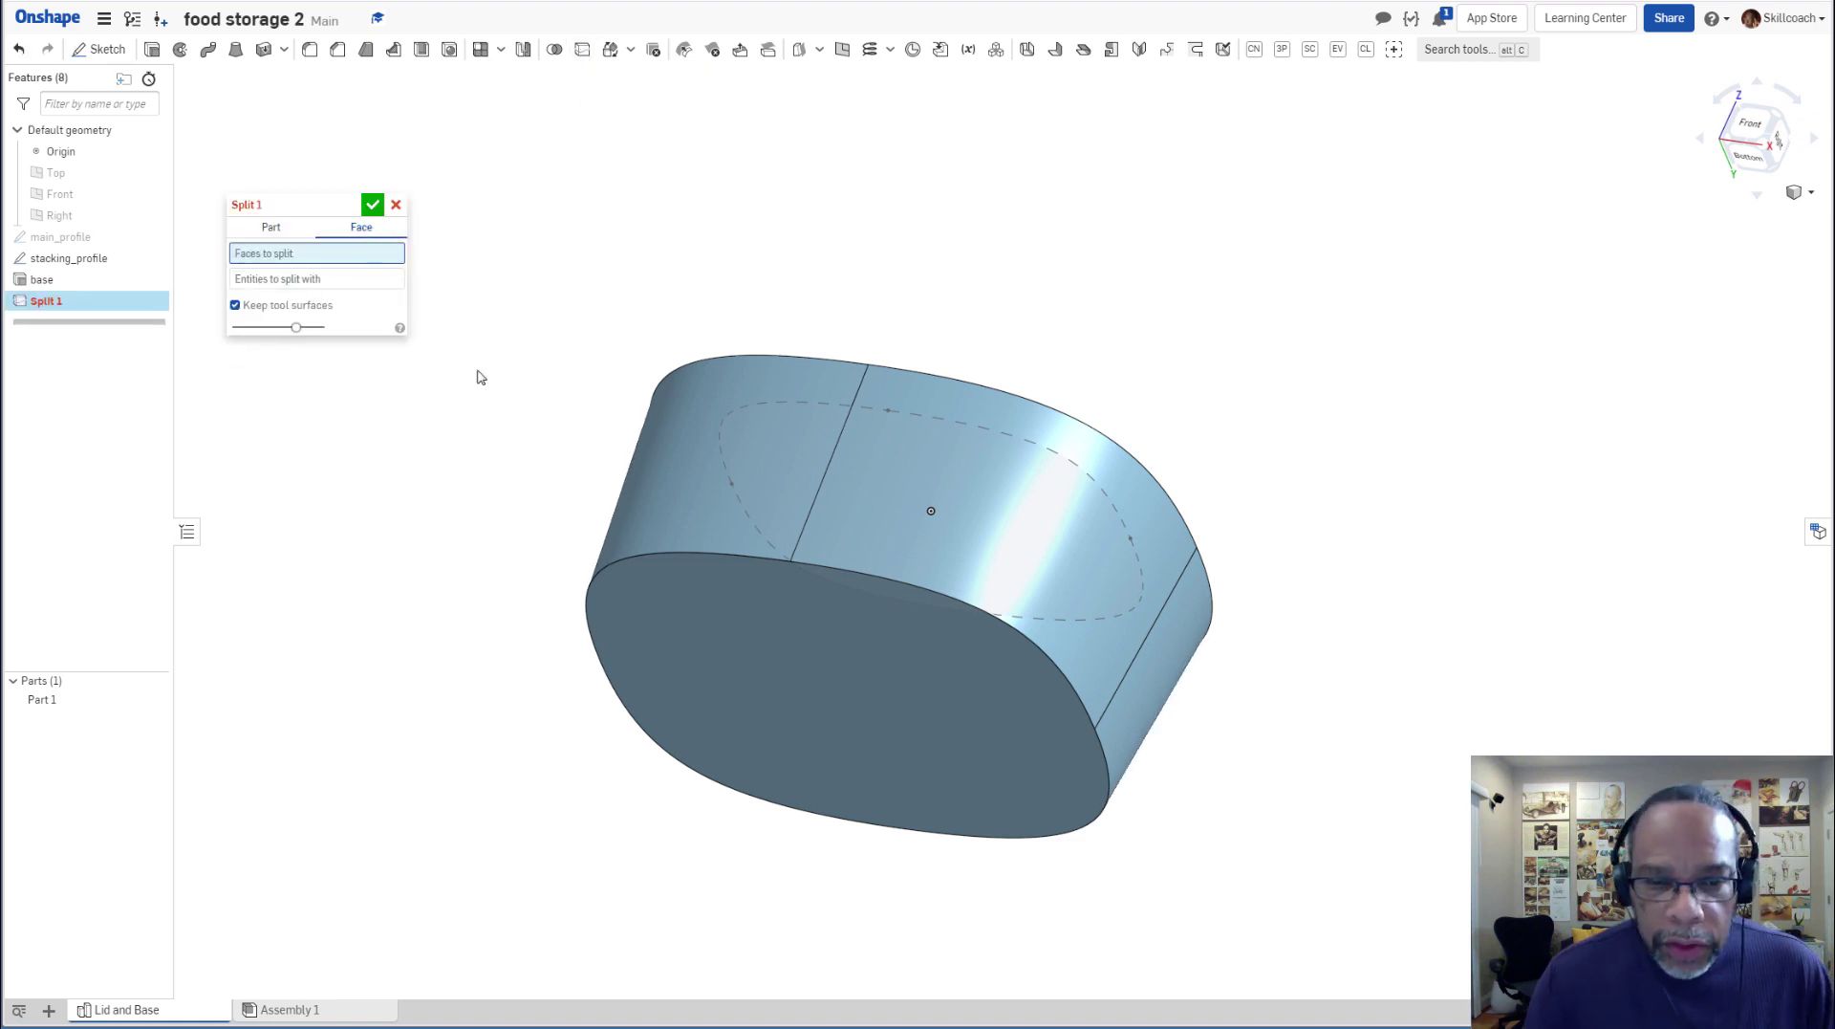
{"action": "left_click", "coordinate": [795, 676]}
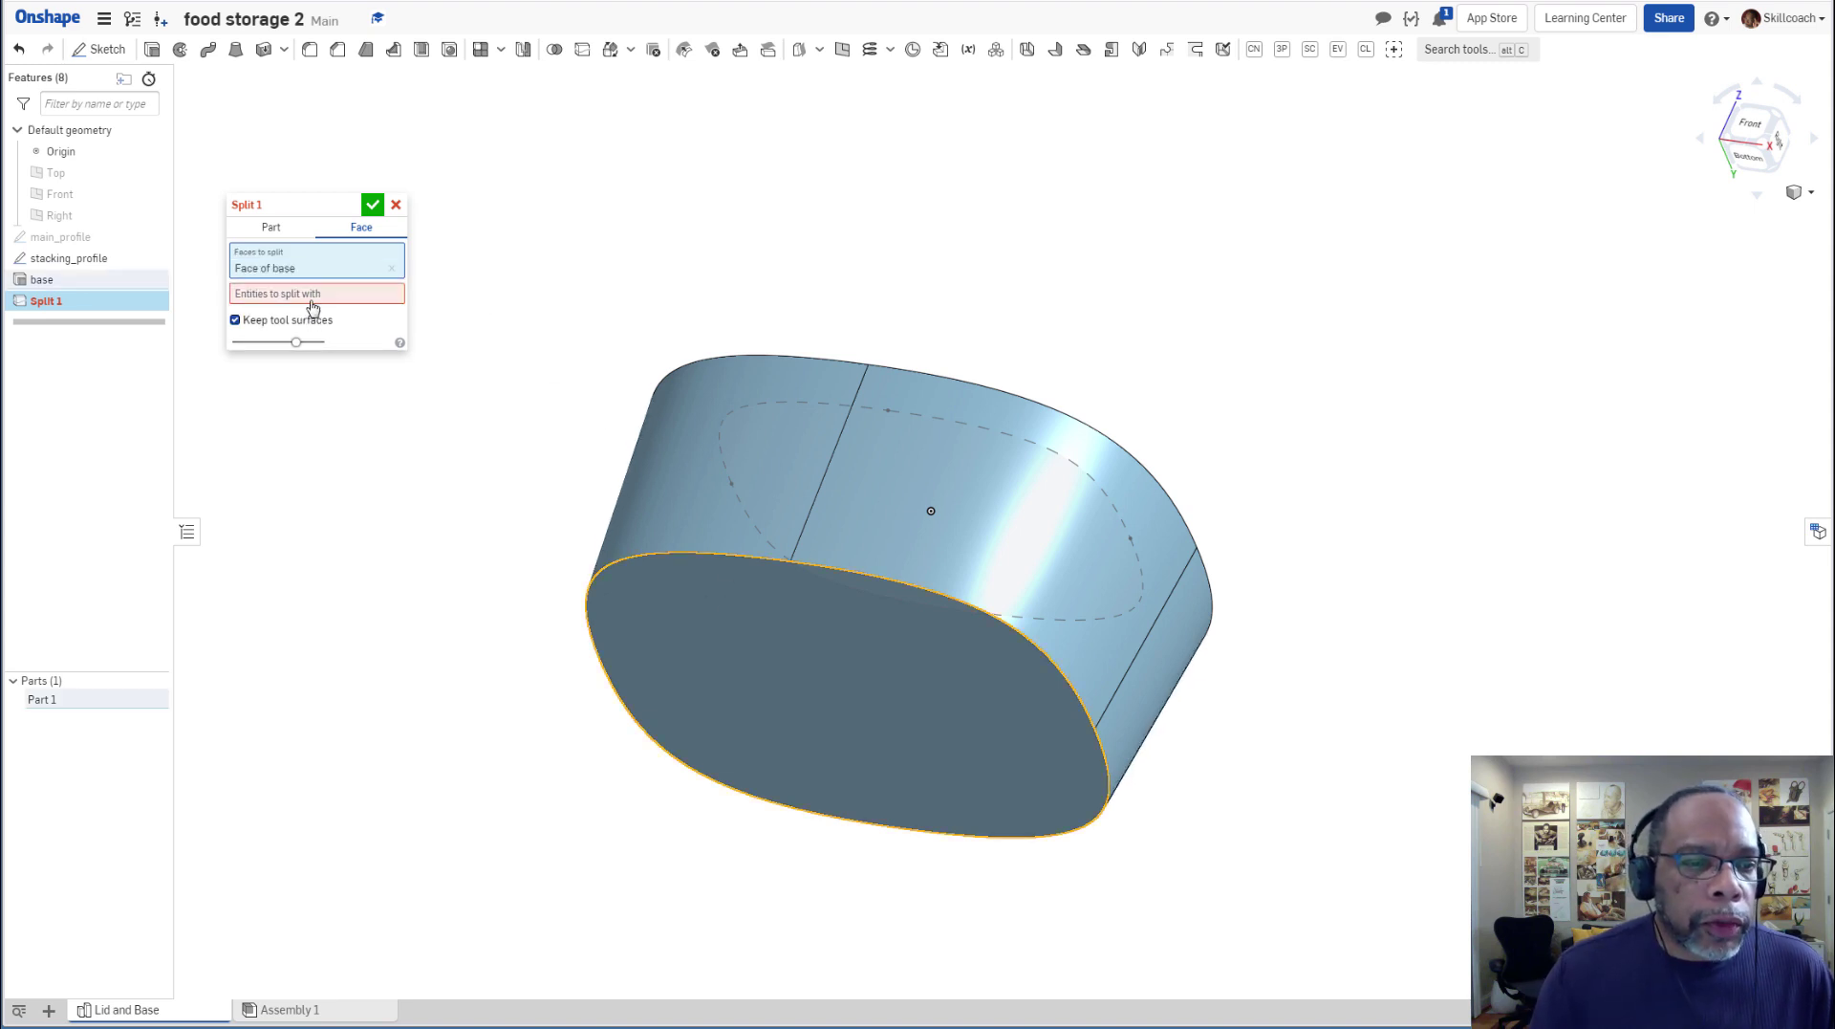
{"action": "left_click", "coordinate": [271, 298]}
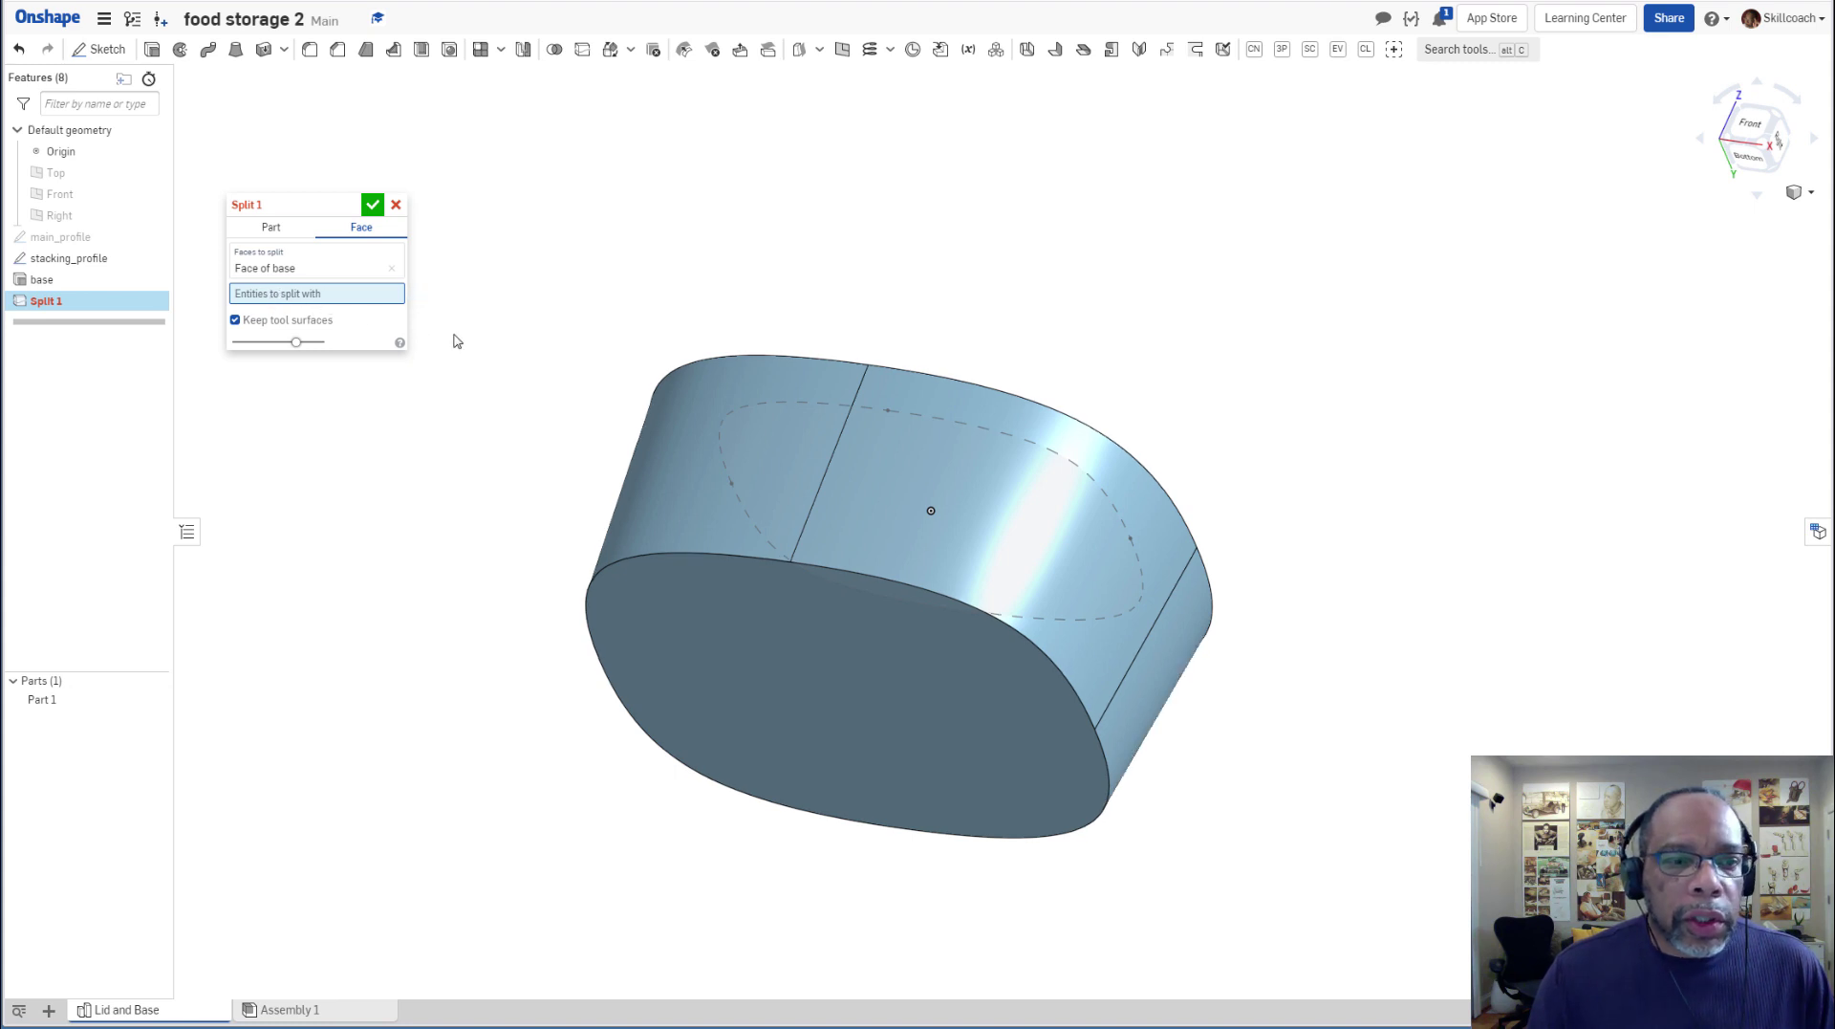
Try splitting the bottom face with the stacking_profile sketch face, and remove that face from the splitting entities.
{"action": "right_click_drag", "start_coordinate": [717, 360], "coordinate": [1004, 432]}
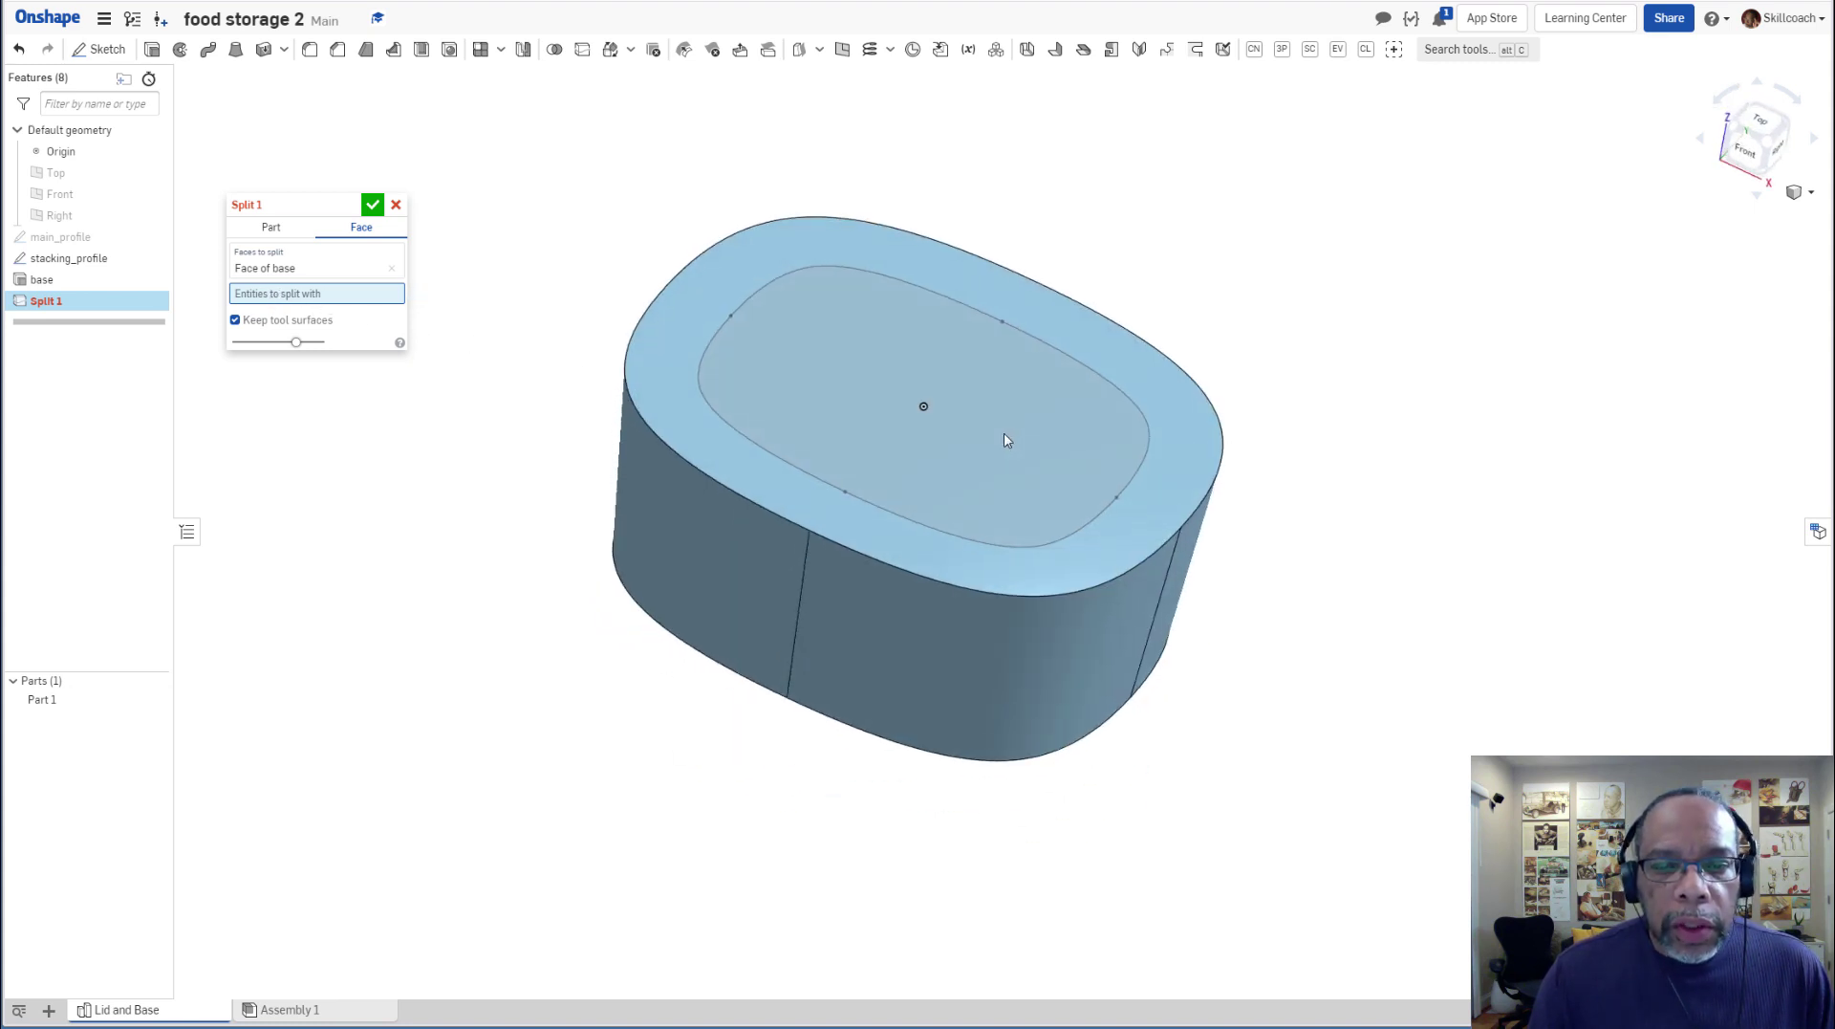
{"action": "left_click", "coordinate": [903, 475]}
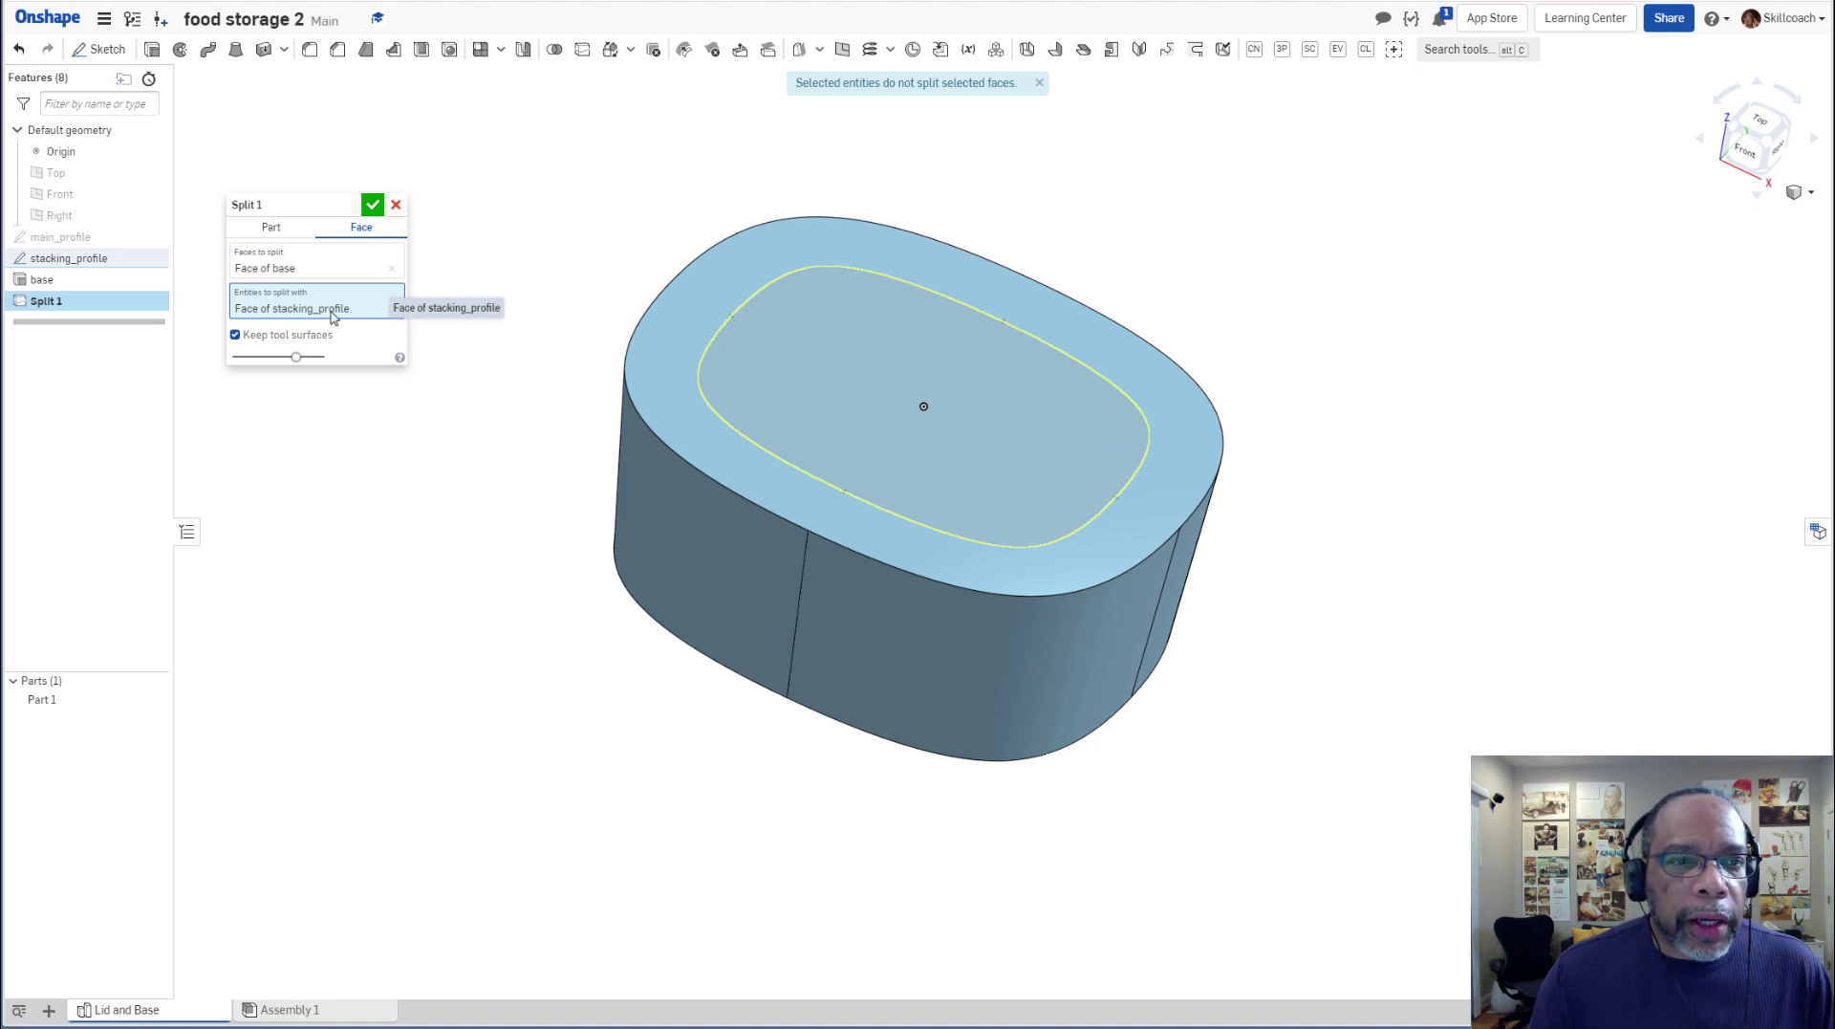
{"action": "right_click_drag", "start_coordinate": [509, 696], "coordinate": [572, 727]}
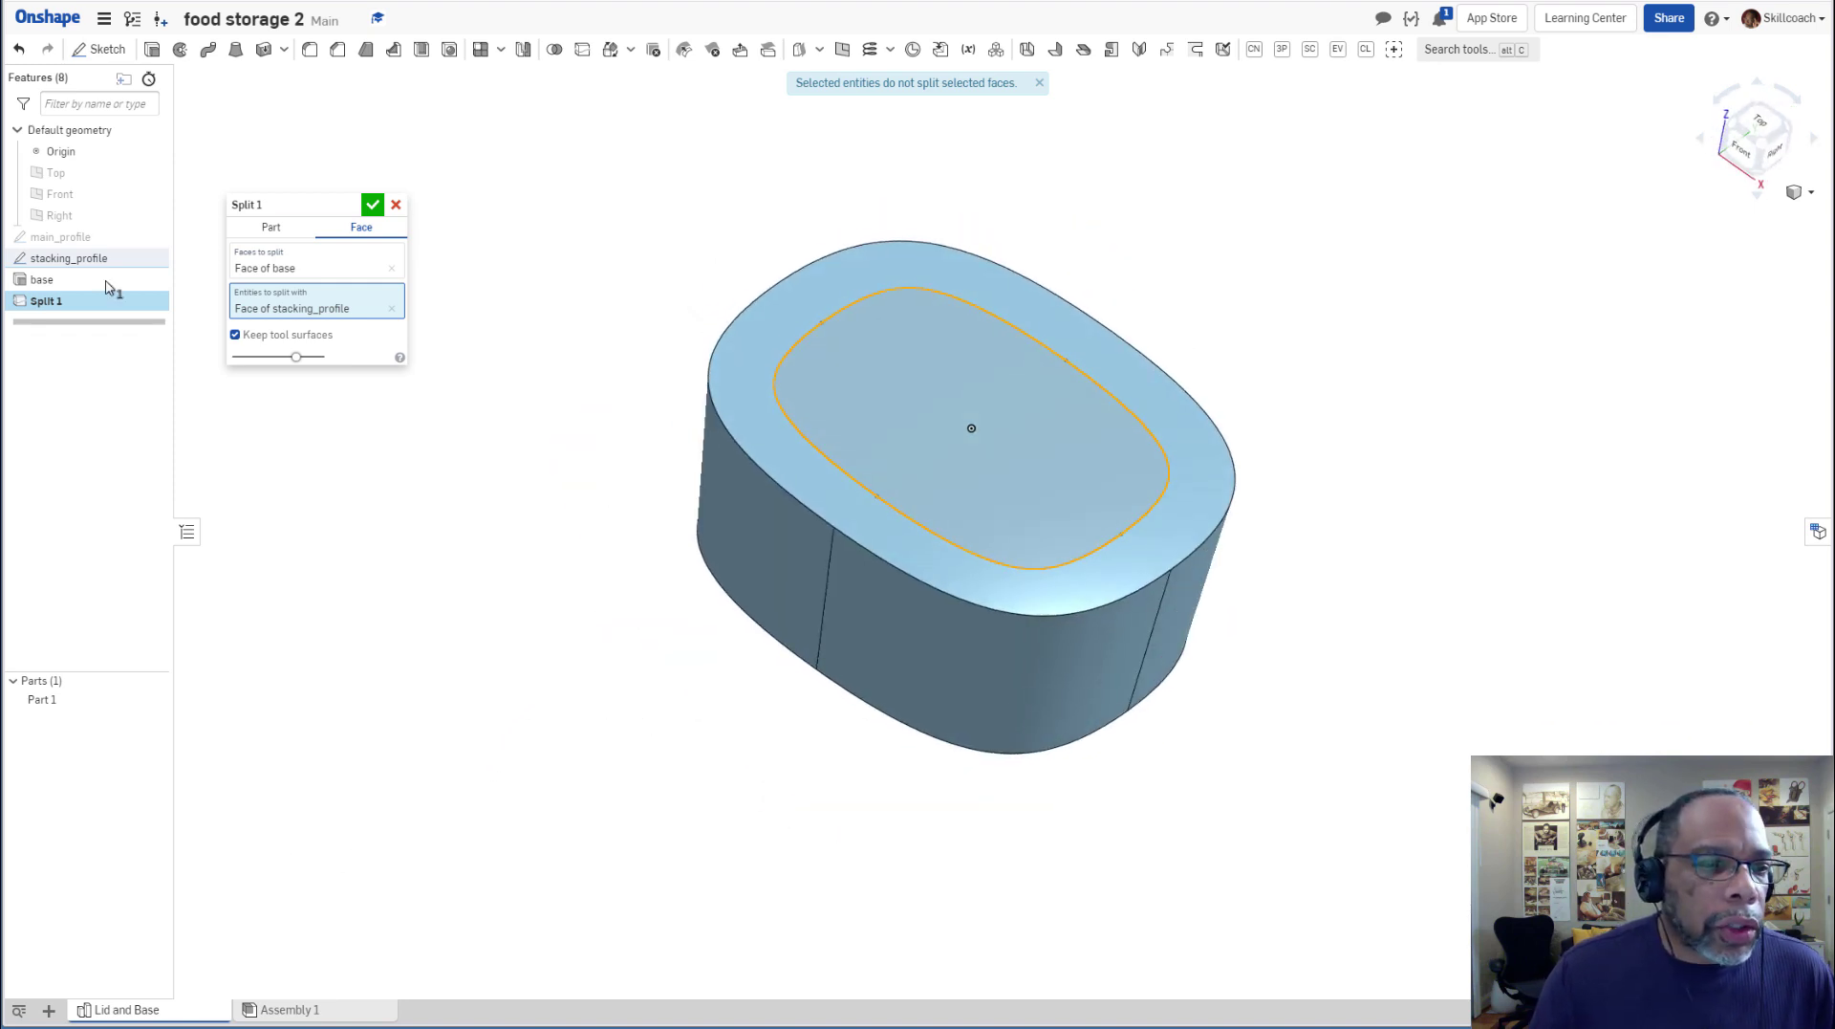
{"action": "left_click", "coordinate": [392, 311]}
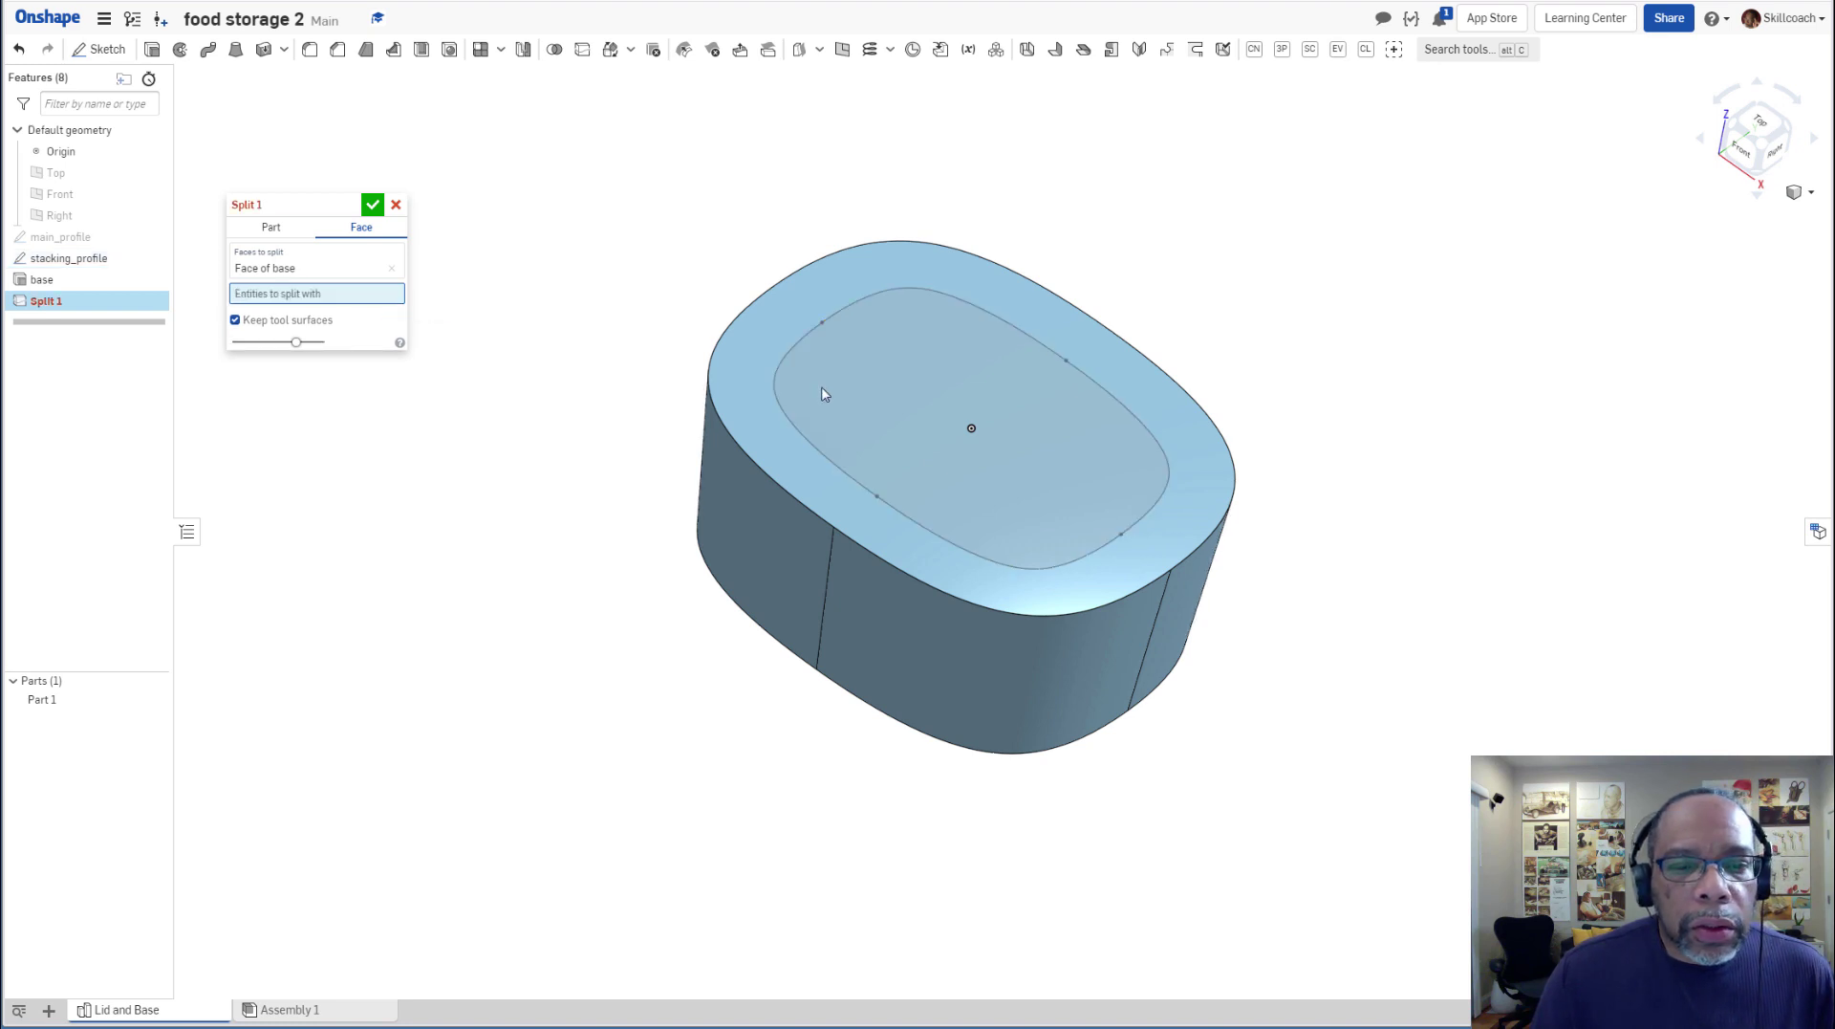
Split the base's bottom face with the four edges of the stacking_profile sketch and accept the split.
{"action": "left_click", "coordinate": [834, 316]}
{"action": "left_click", "coordinate": [1095, 387]}
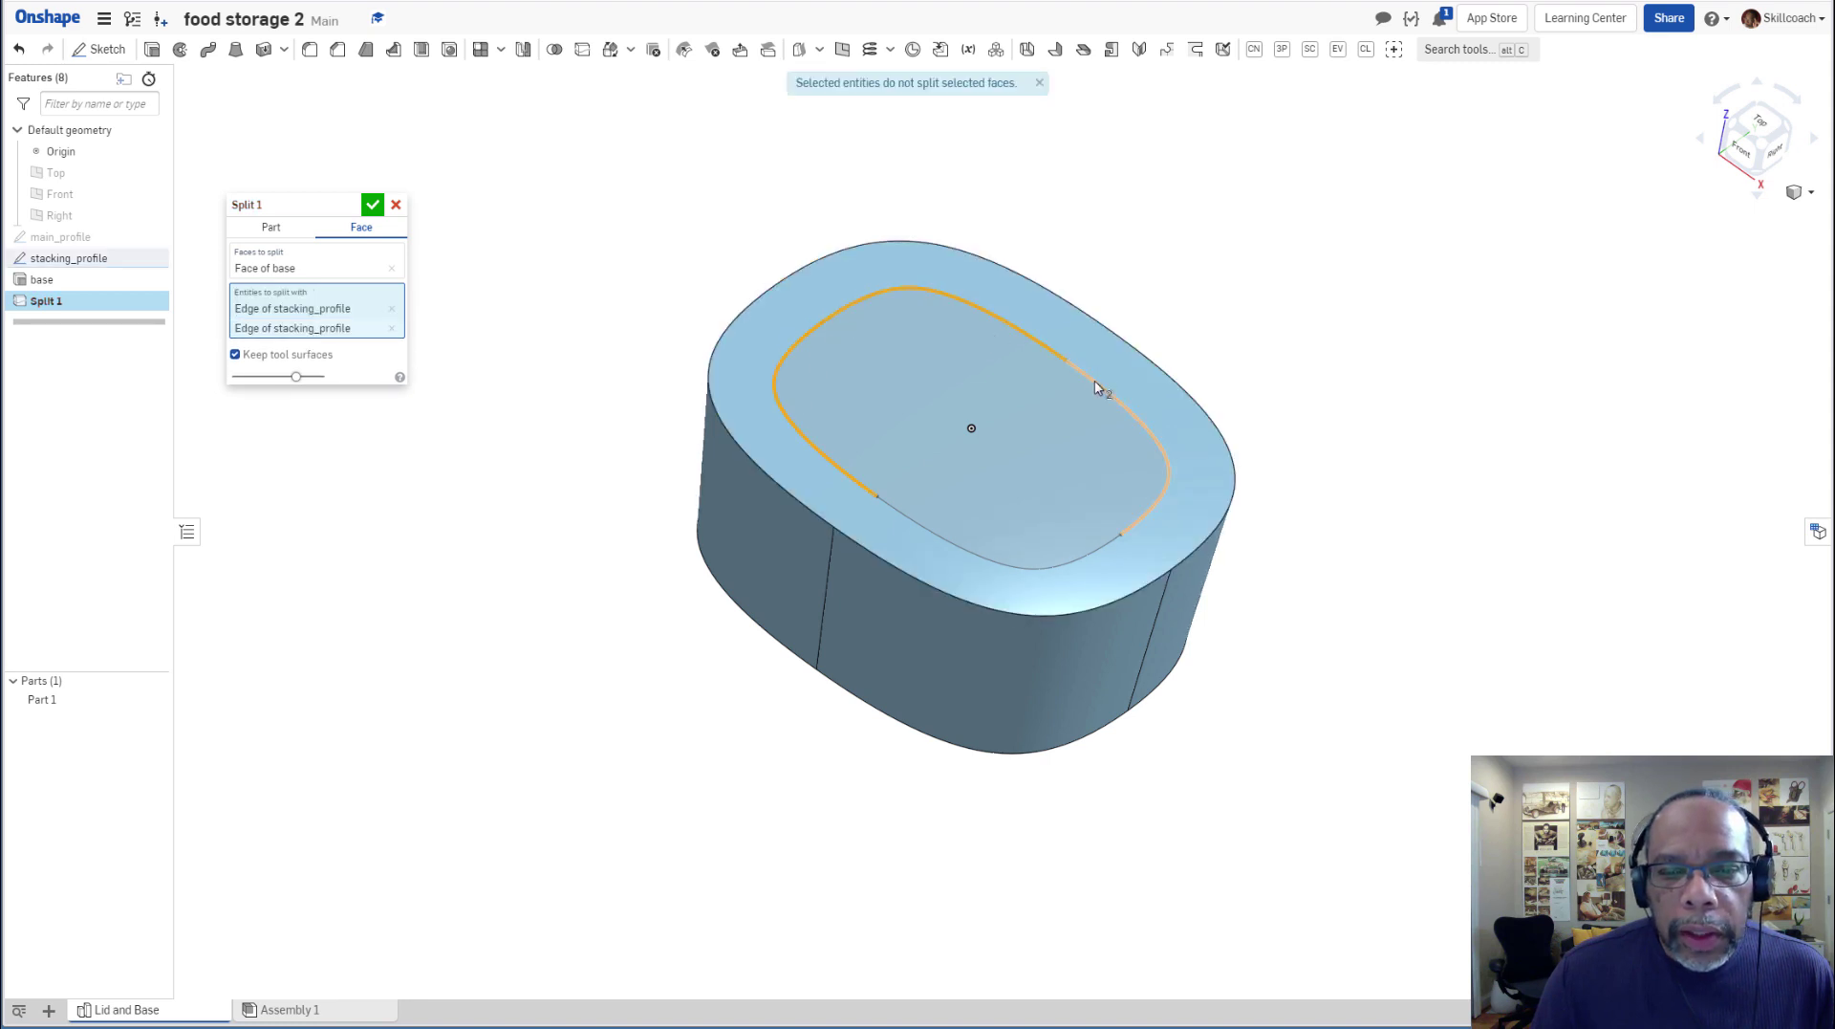
{"action": "left_click", "coordinate": [1031, 573]}
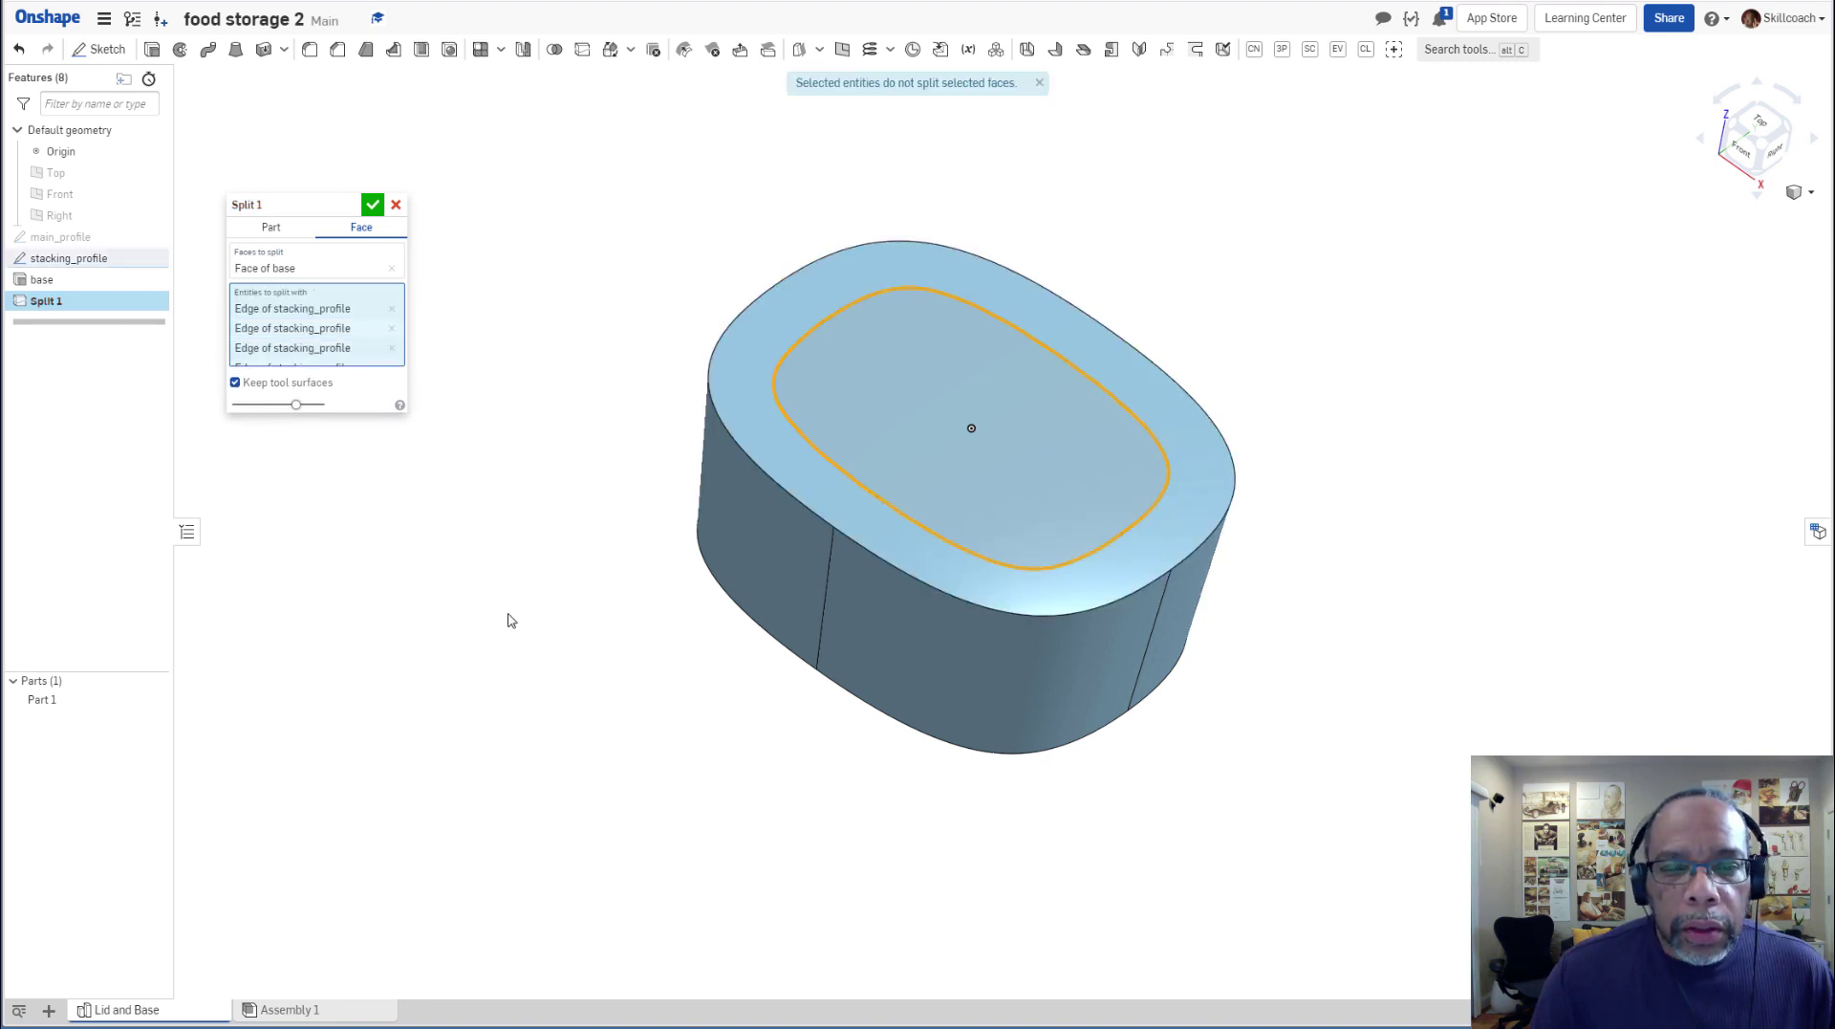
{"action": "right_click_drag", "start_coordinate": [487, 634], "coordinate": [535, 638]}
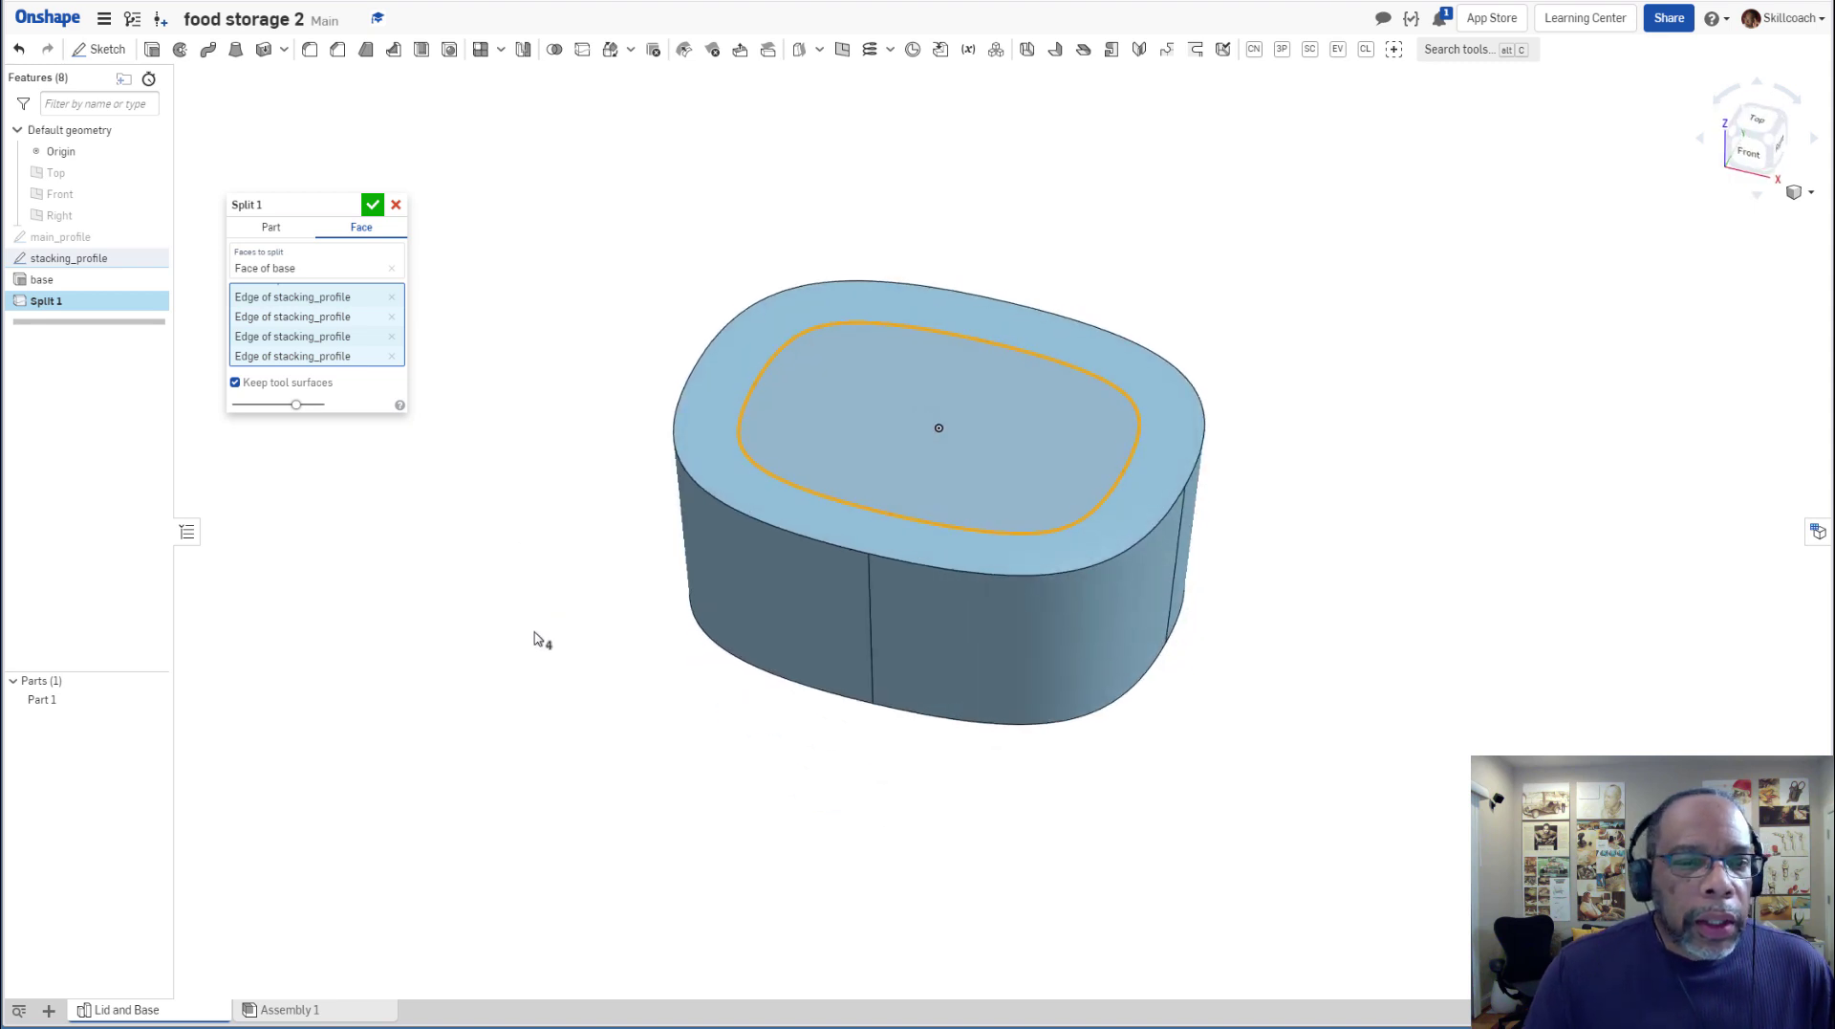
{"action": "left_click", "coordinate": [373, 205]}
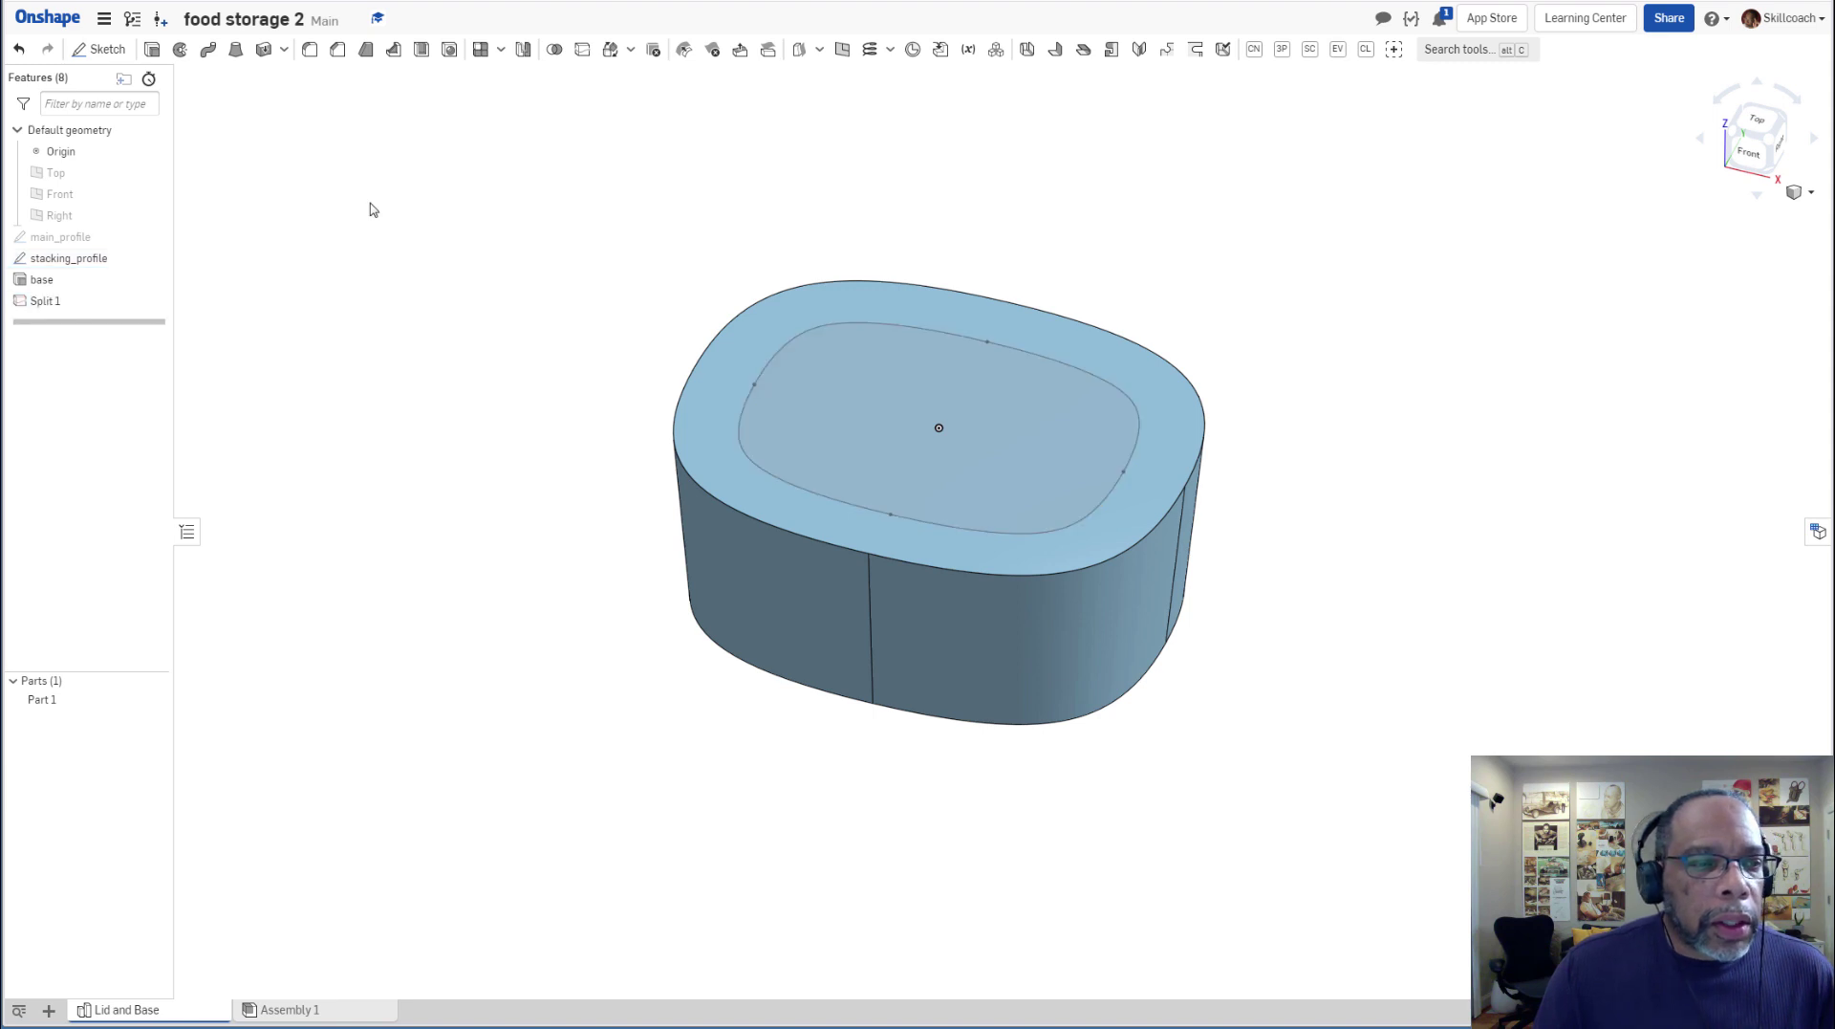
Hide the stacking_profile sketch and inspect the split outline on the base's underside.
{"action": "left_click", "coordinate": [160, 261]}
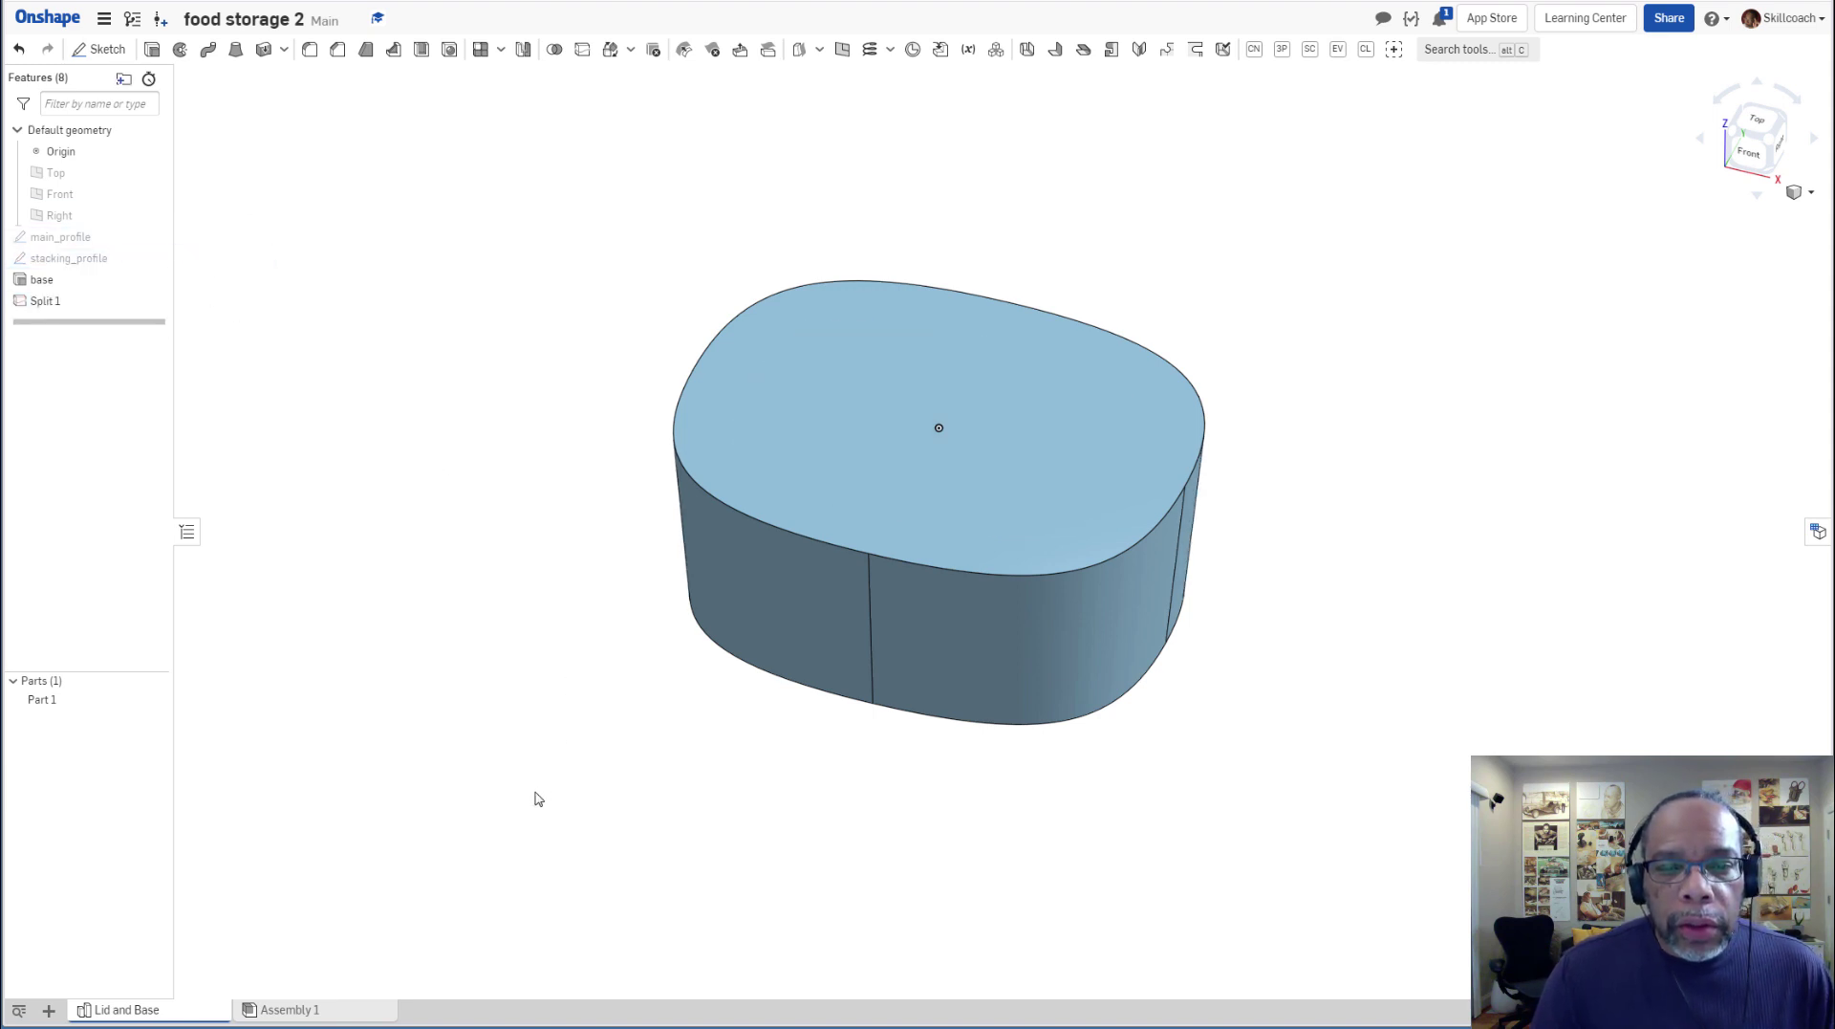
{"action": "right_click_drag", "start_coordinate": [533, 795], "coordinate": [501, 571]}
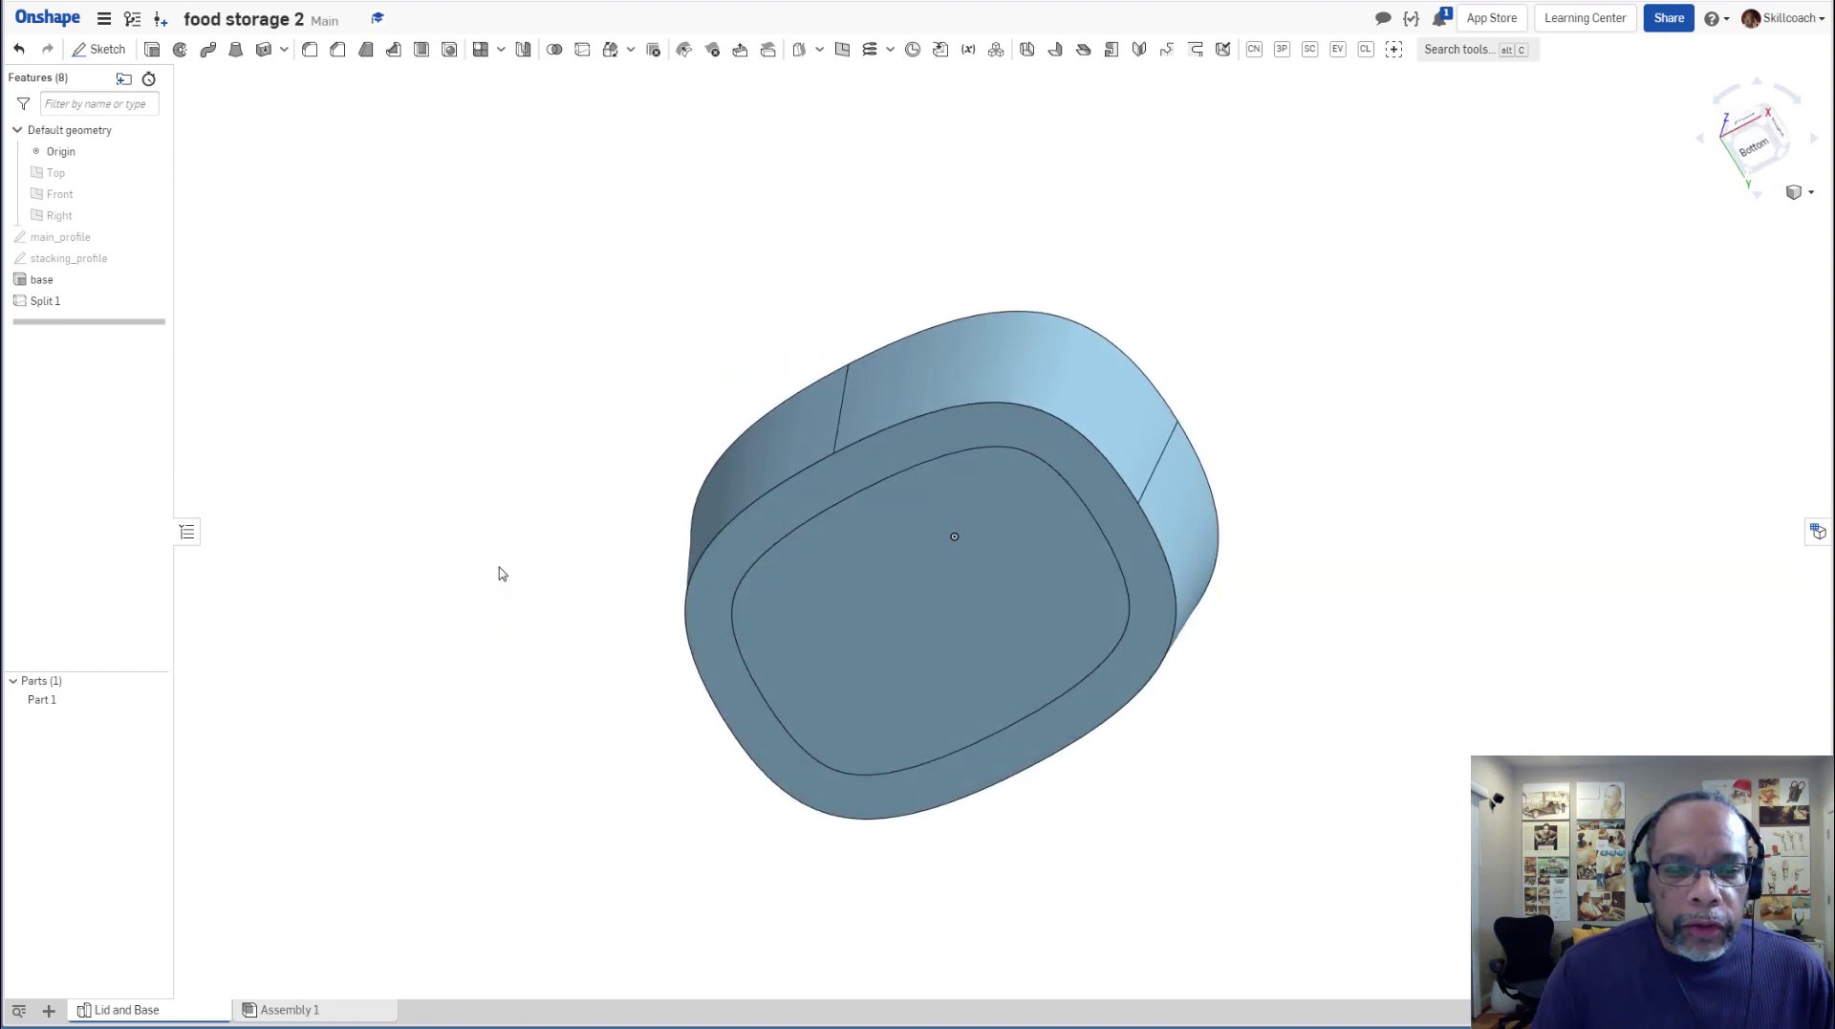
{"action": "right_click_drag", "start_coordinate": [527, 715], "coordinate": [512, 590]}
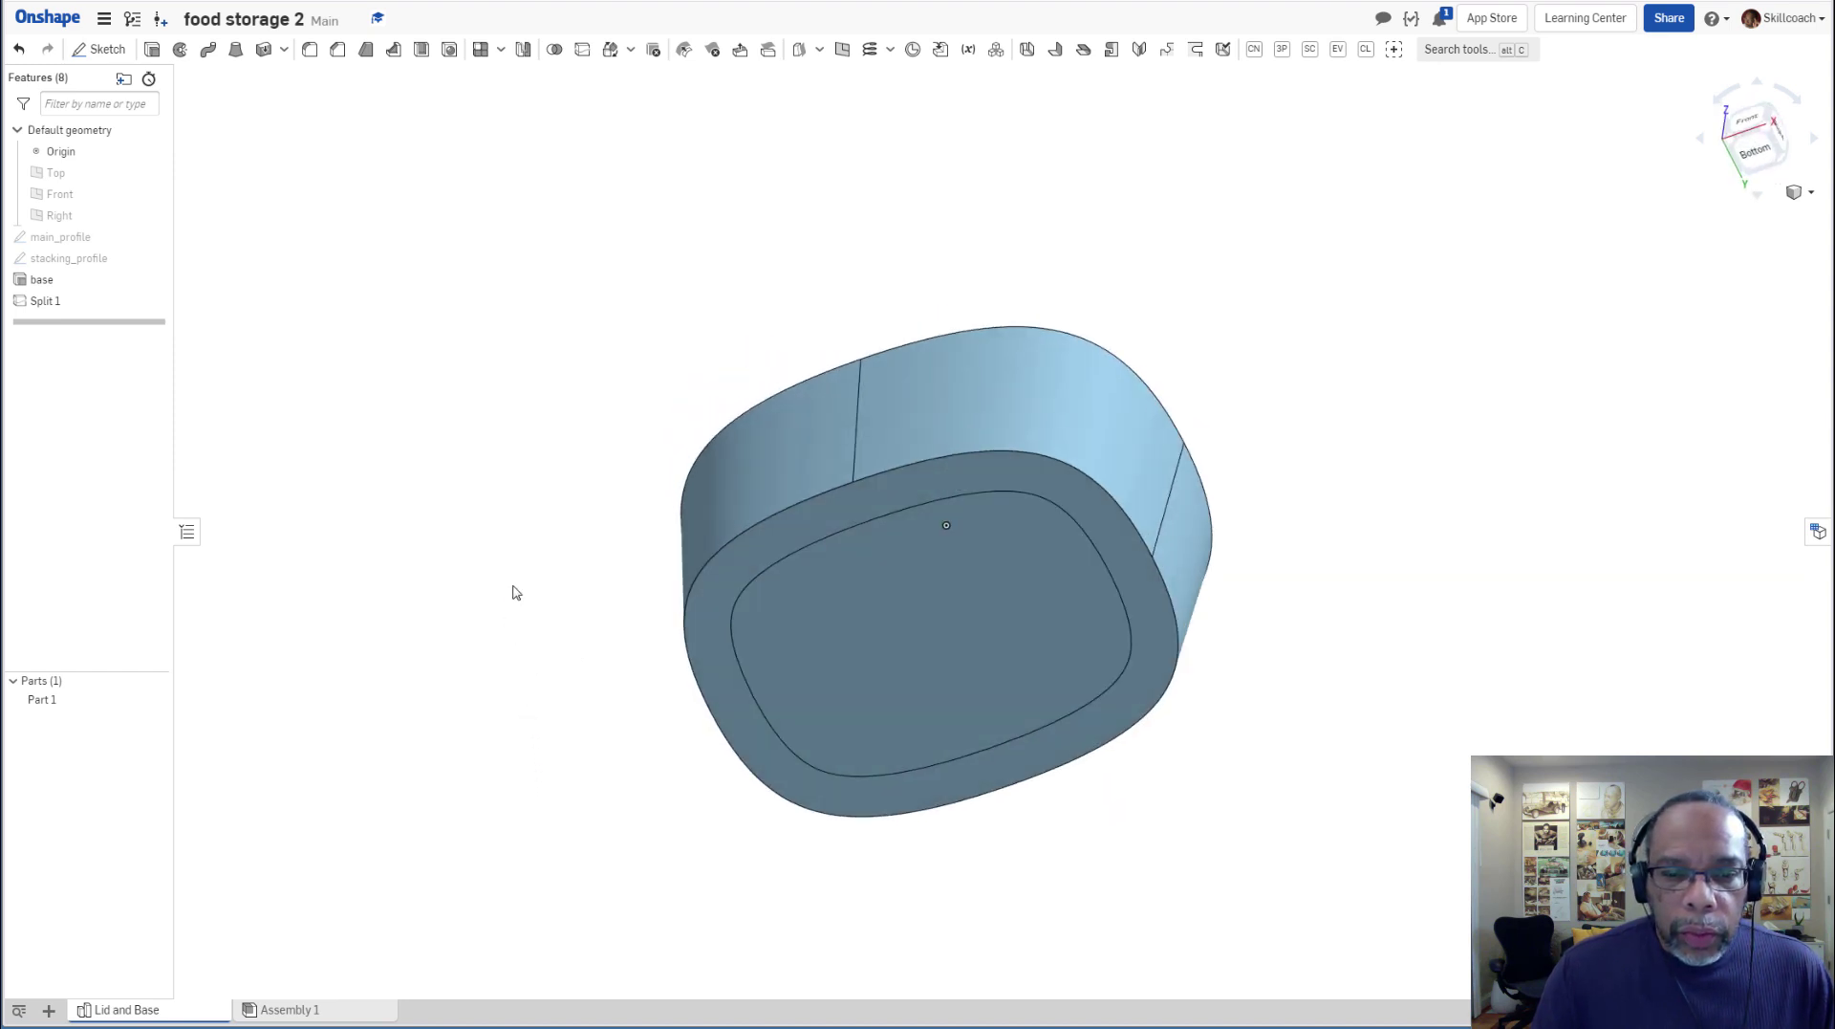
{"action": "left_click", "coordinate": [1004, 724]}
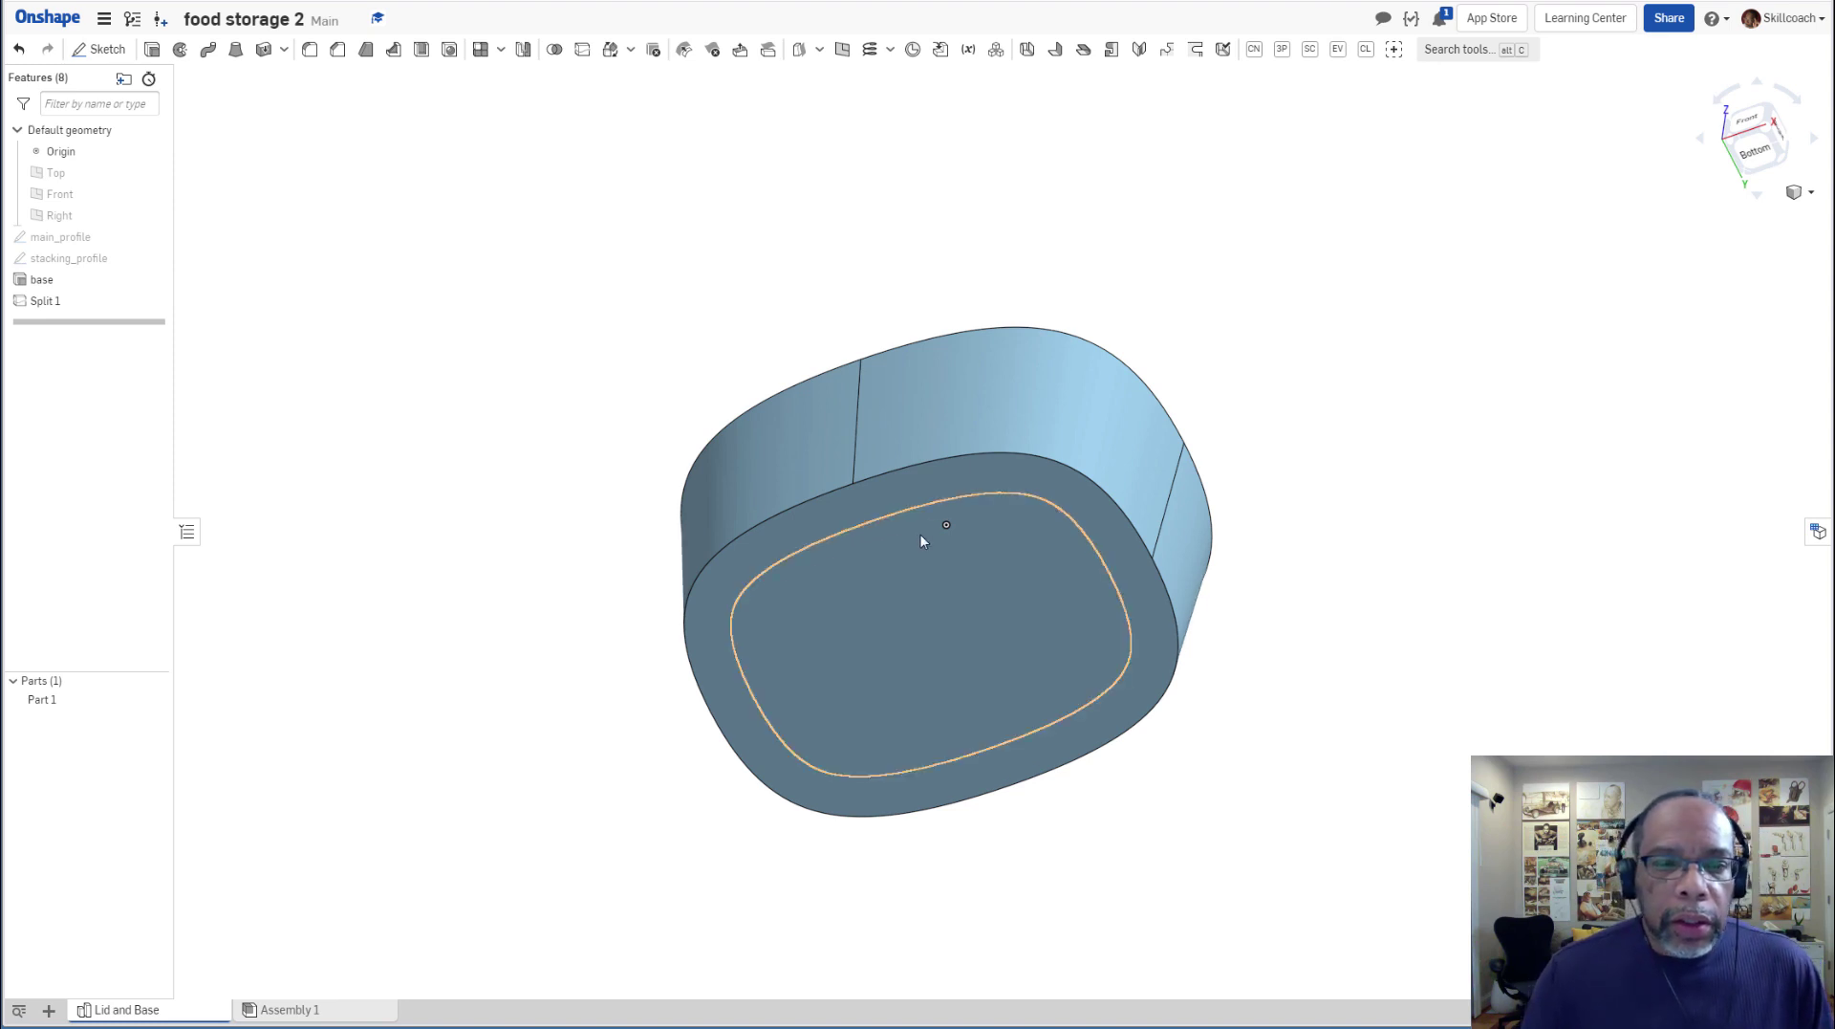
{"action": "right_click_drag", "start_coordinate": [405, 371], "coordinate": [422, 387]}
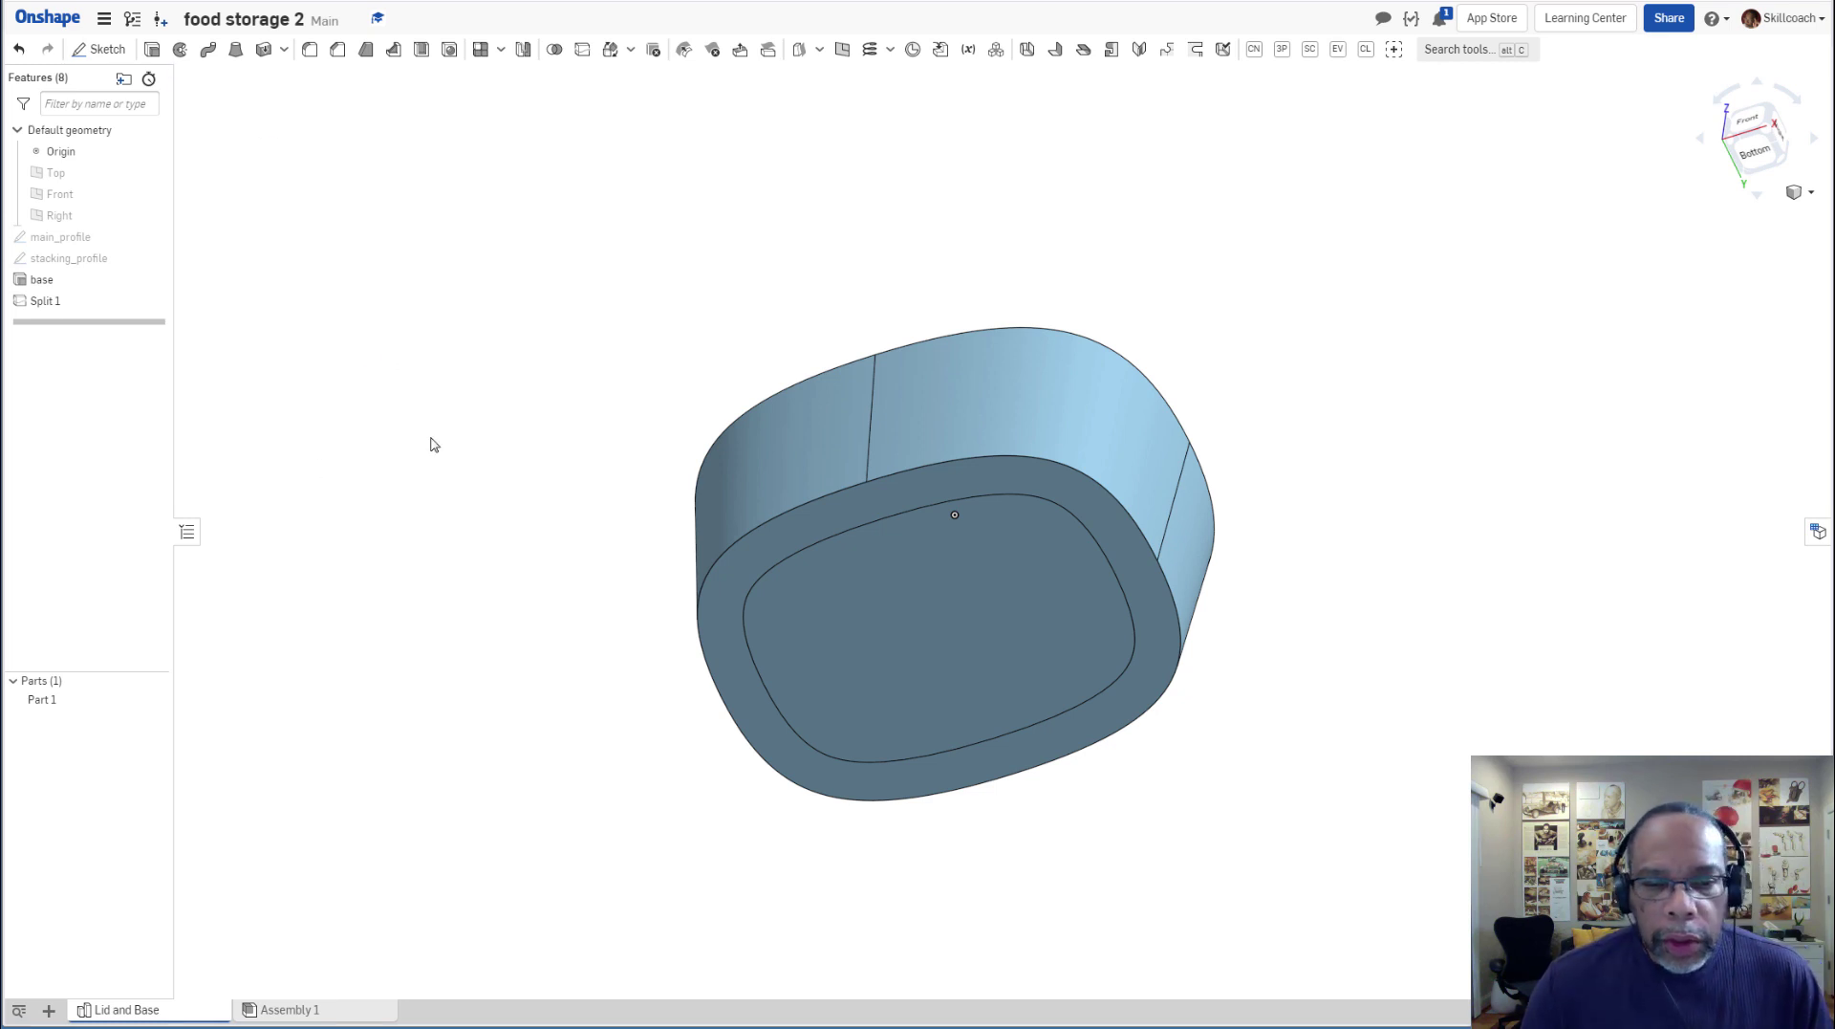
Extrude the inner bottom face as a blind removal, with its direction flipped upward into the base.
{"action": "left_click", "coordinate": [957, 606]}
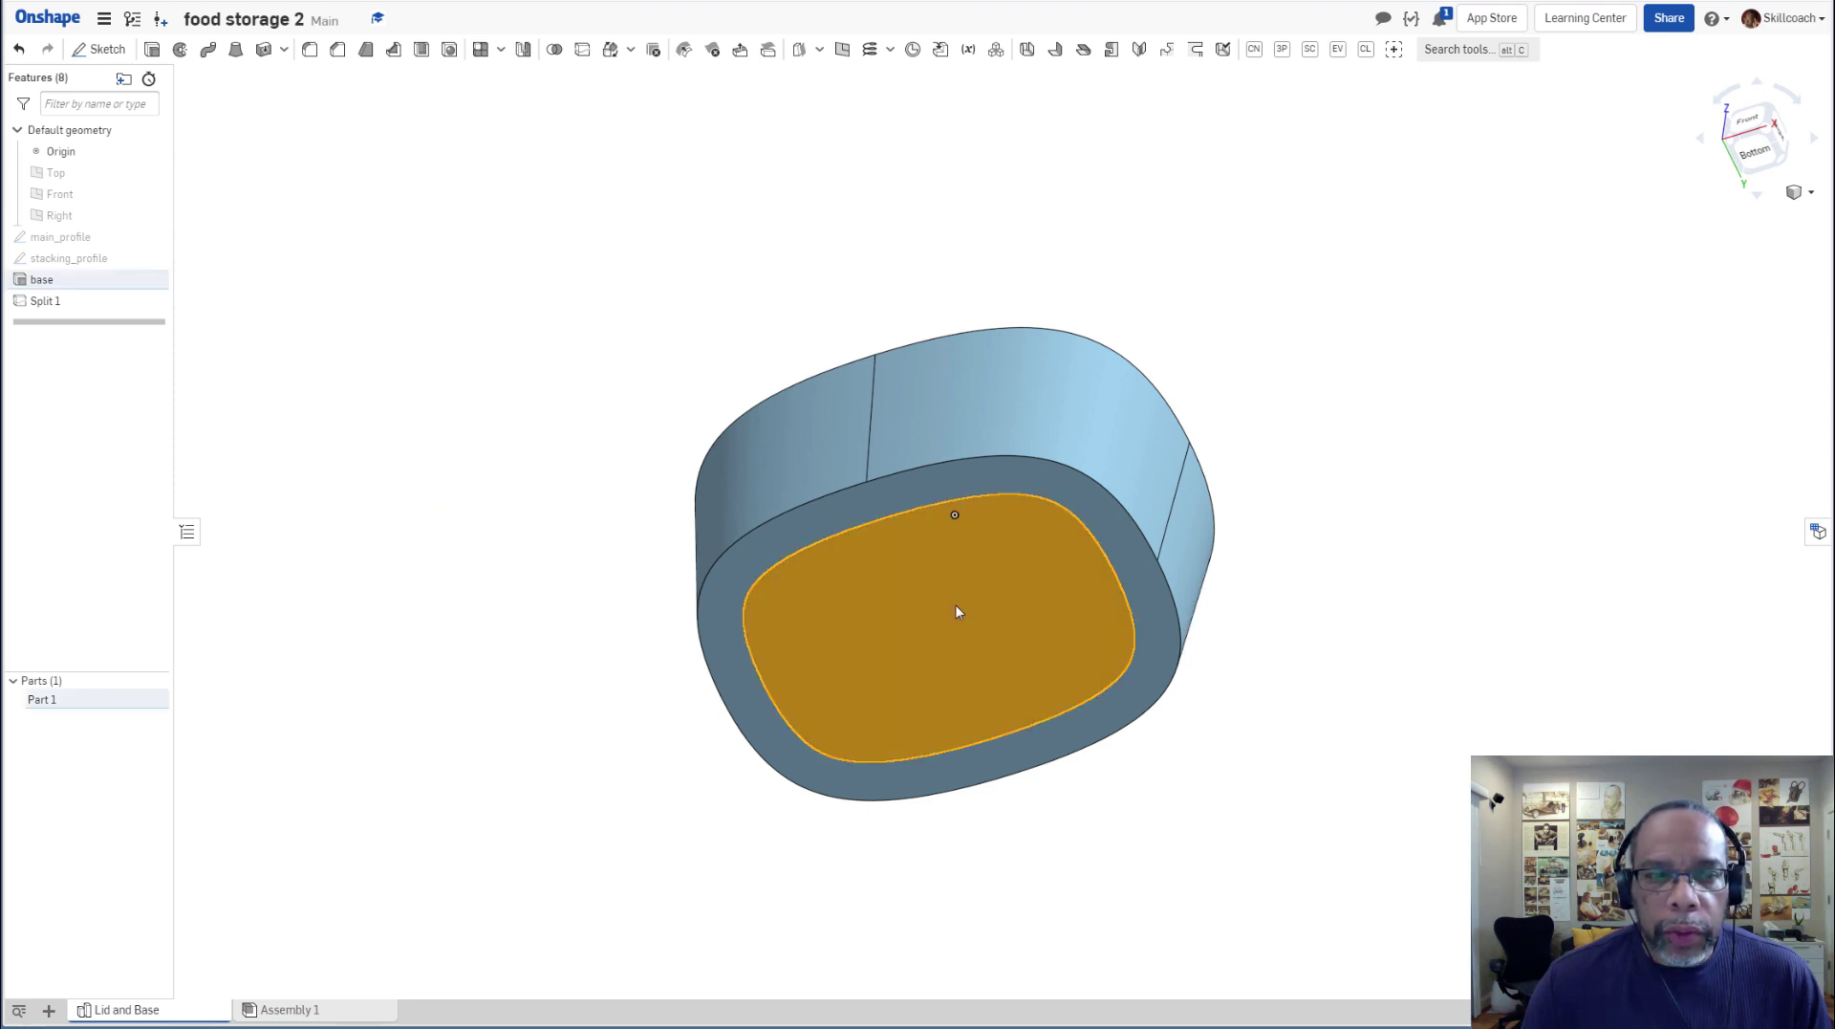
{"action": "left_click", "coordinate": [152, 49]}
{"action": "key", "text": "shift+1"}
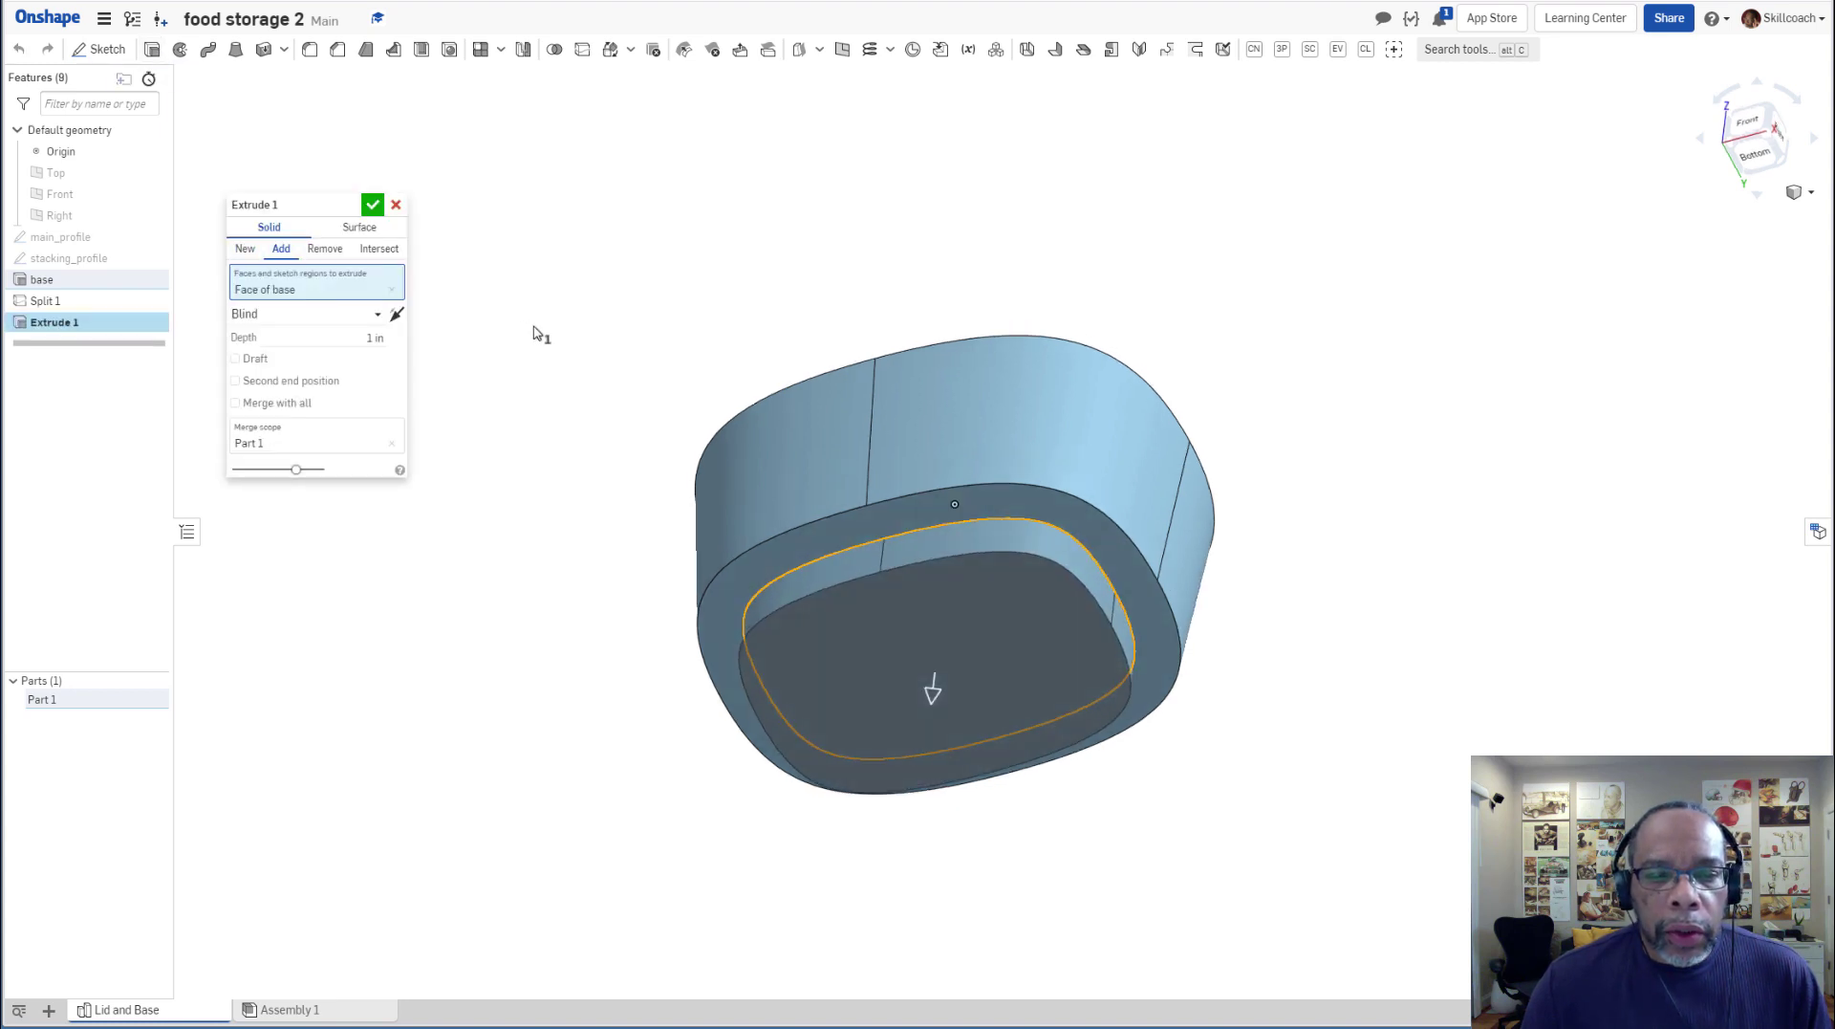
{"action": "key", "text": "Down"}
{"action": "key", "text": "Down"}
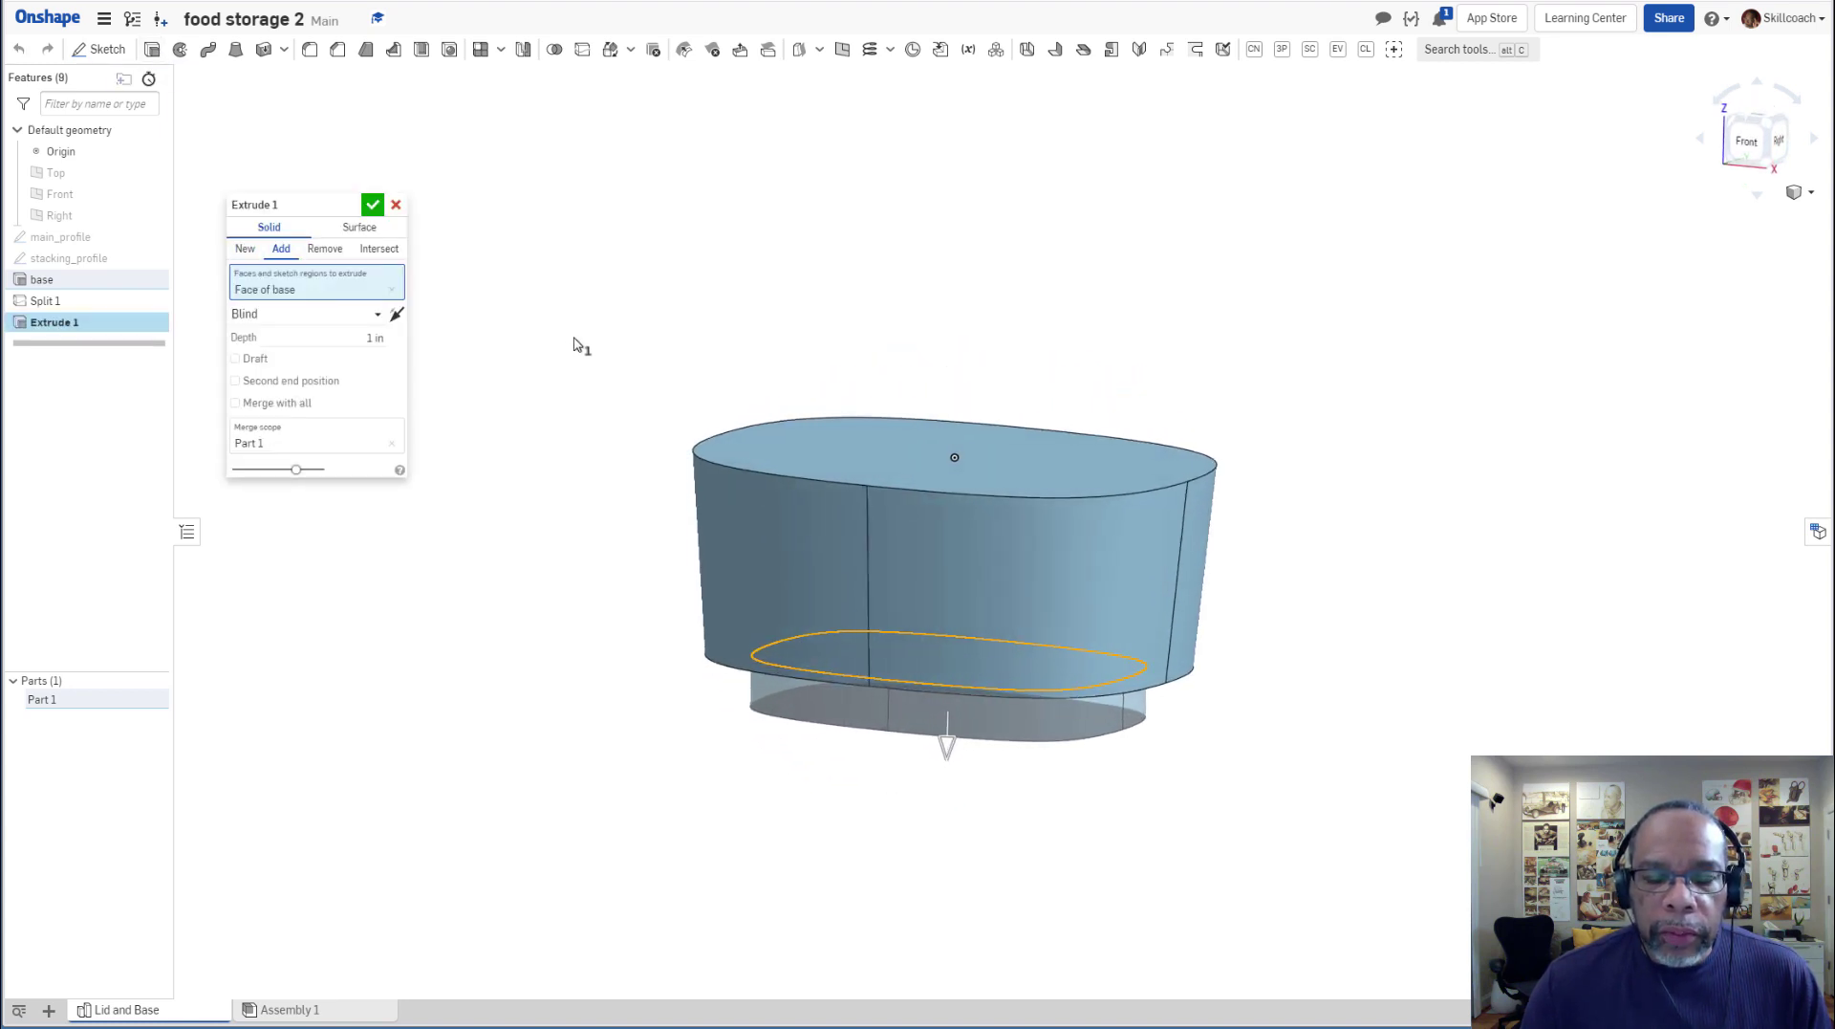
{"action": "key", "text": "Up"}
{"action": "key", "text": "Up"}
{"action": "key", "text": "Up"}
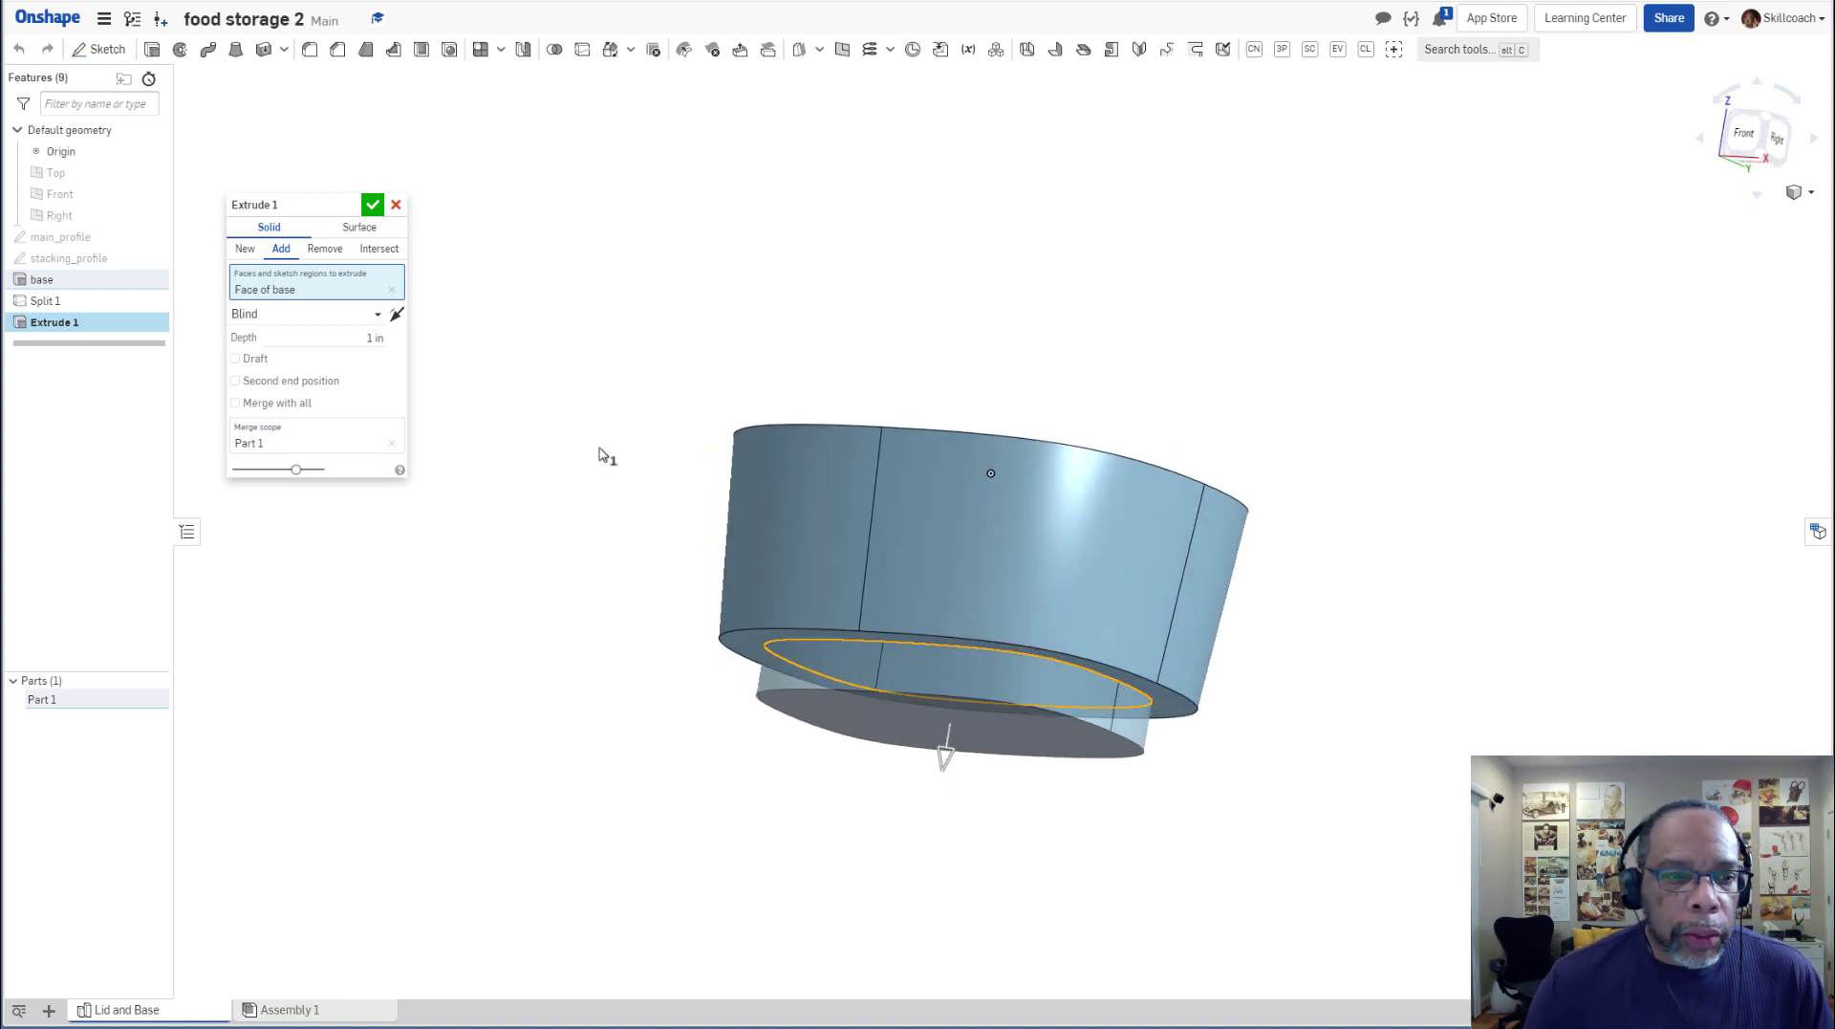
{"action": "left_click", "coordinate": [396, 315]}
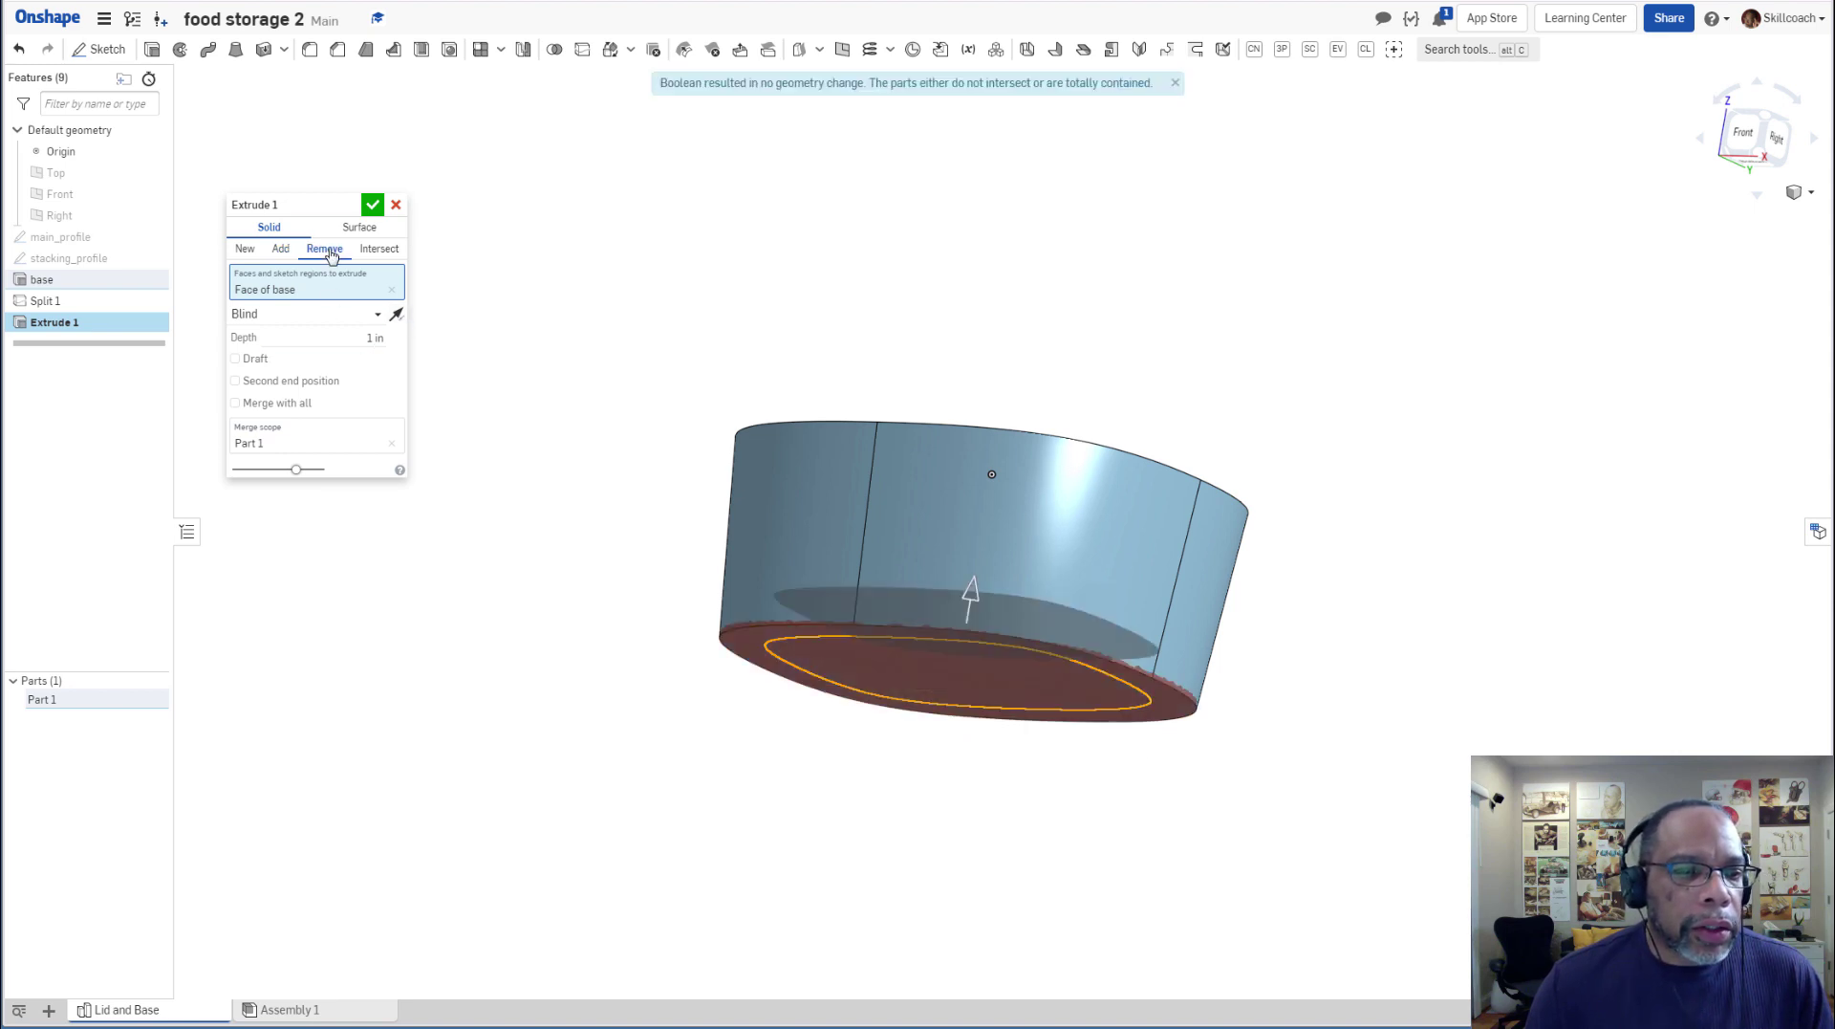
Set the removal extrude's depth to 0.375 in and add a 20 degree draft.
{"action": "left_click", "coordinate": [362, 336]}
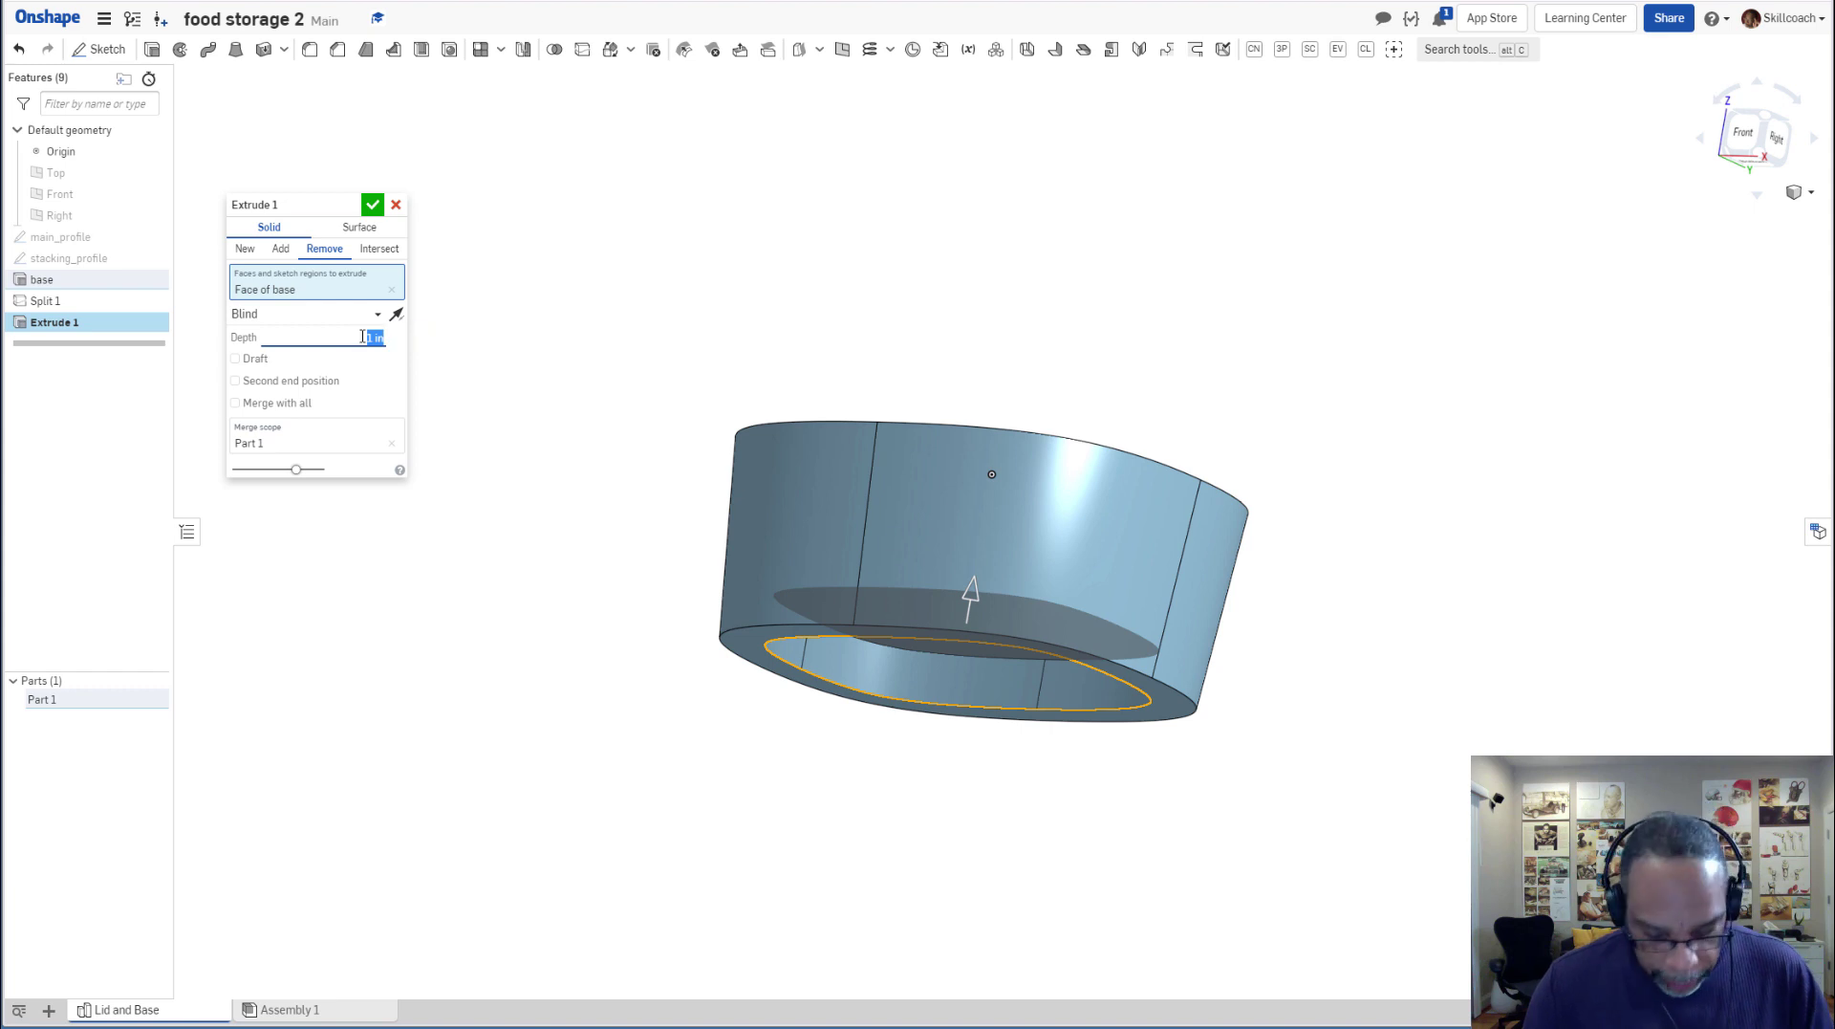
{"action": "key", "text": "BackSpace"}
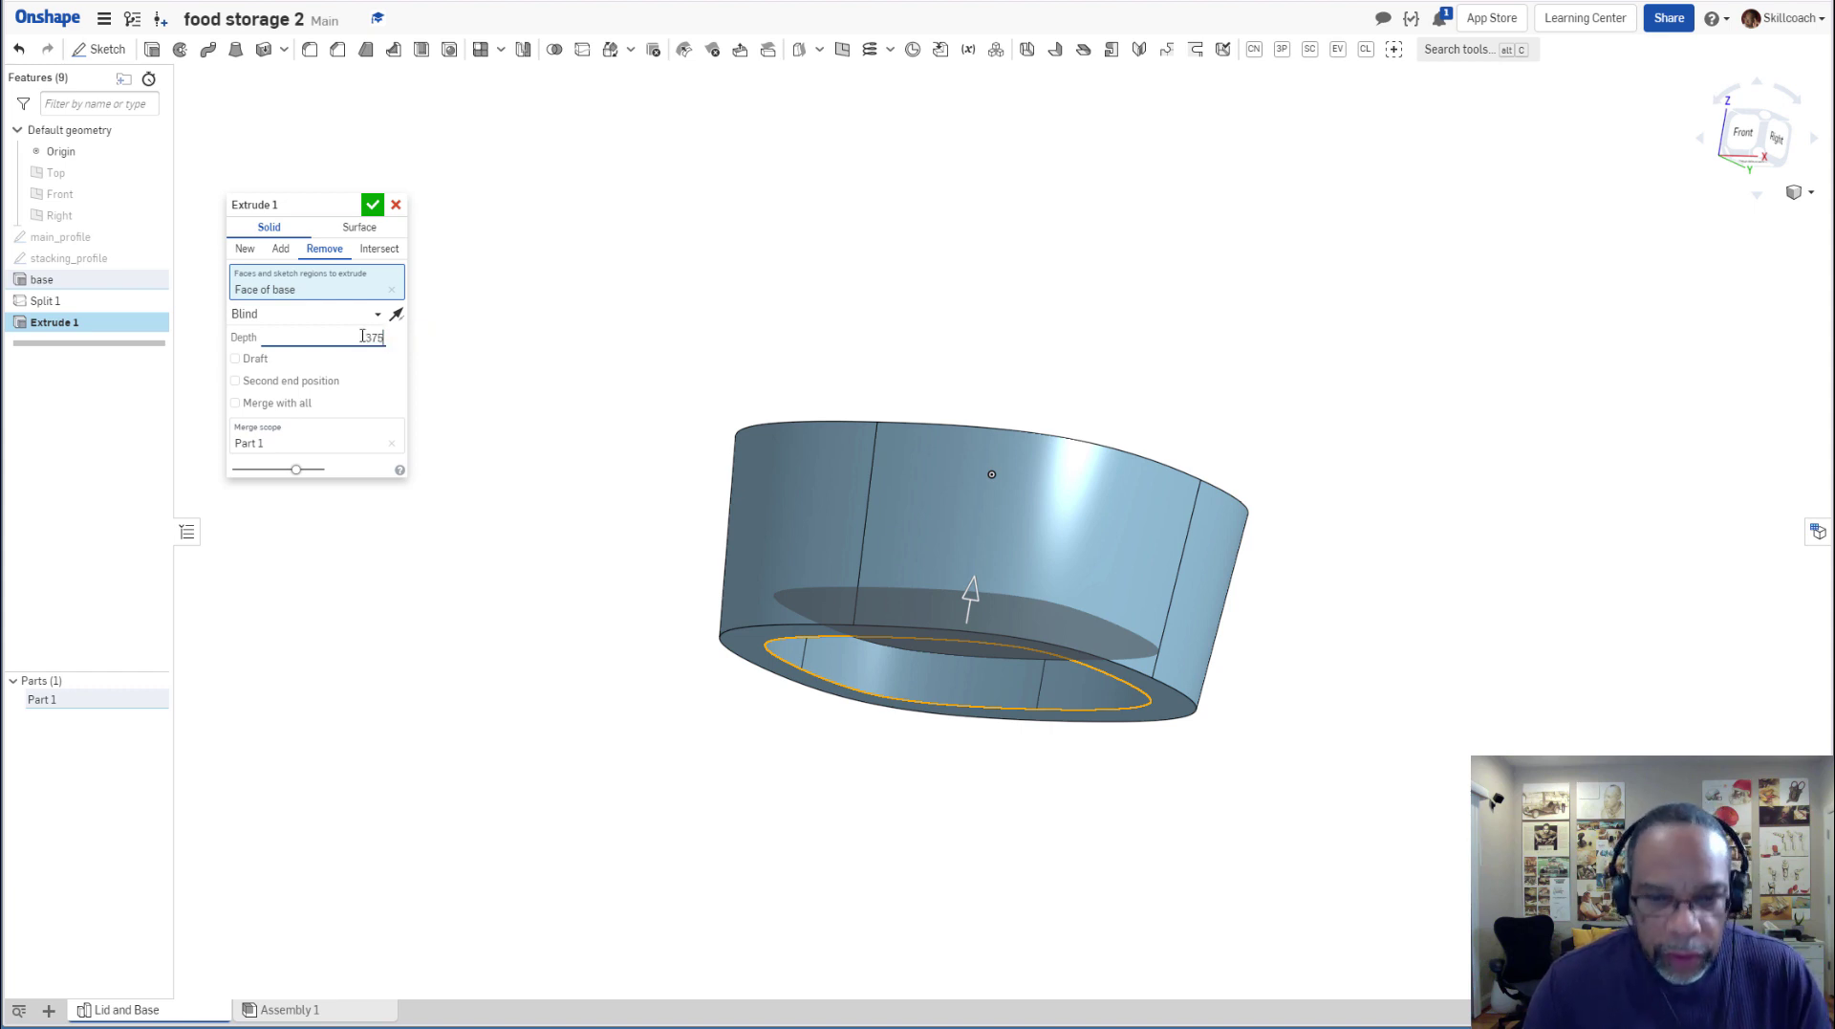
{"action": "type", "text": ".375"}
{"action": "key", "text": "Return"}
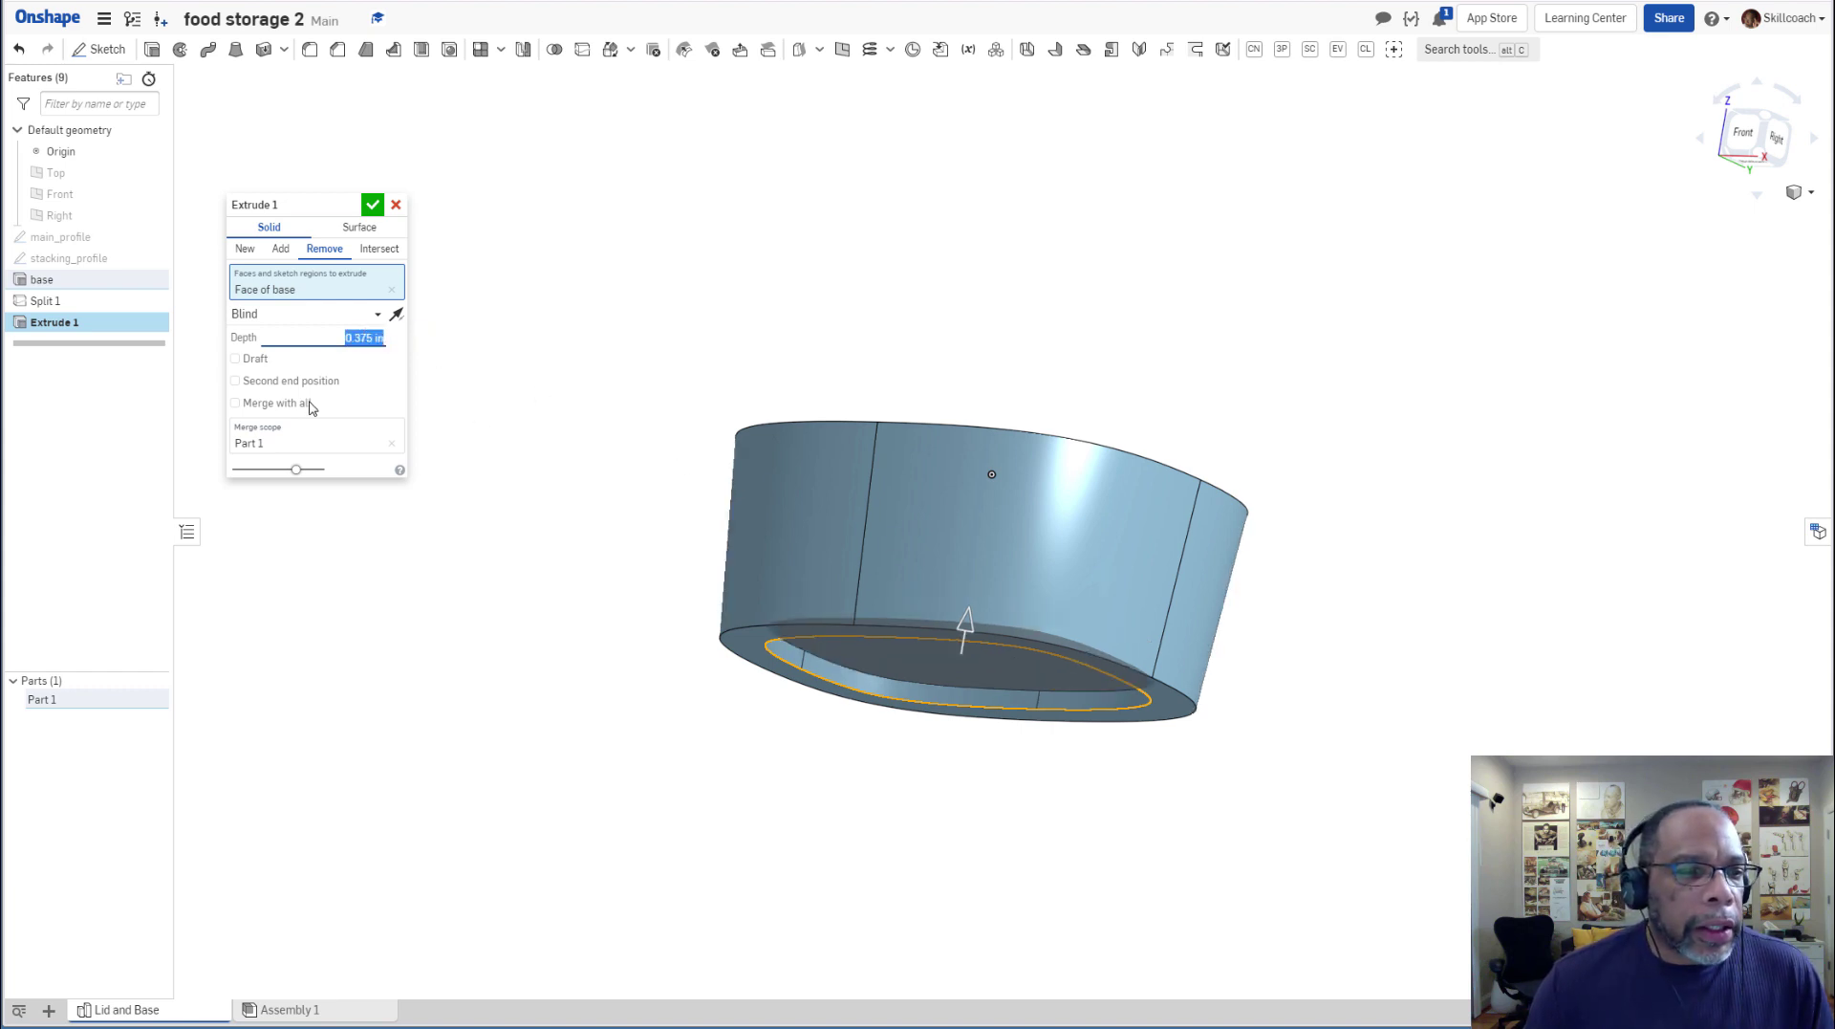
{"action": "left_click", "coordinate": [235, 359]}
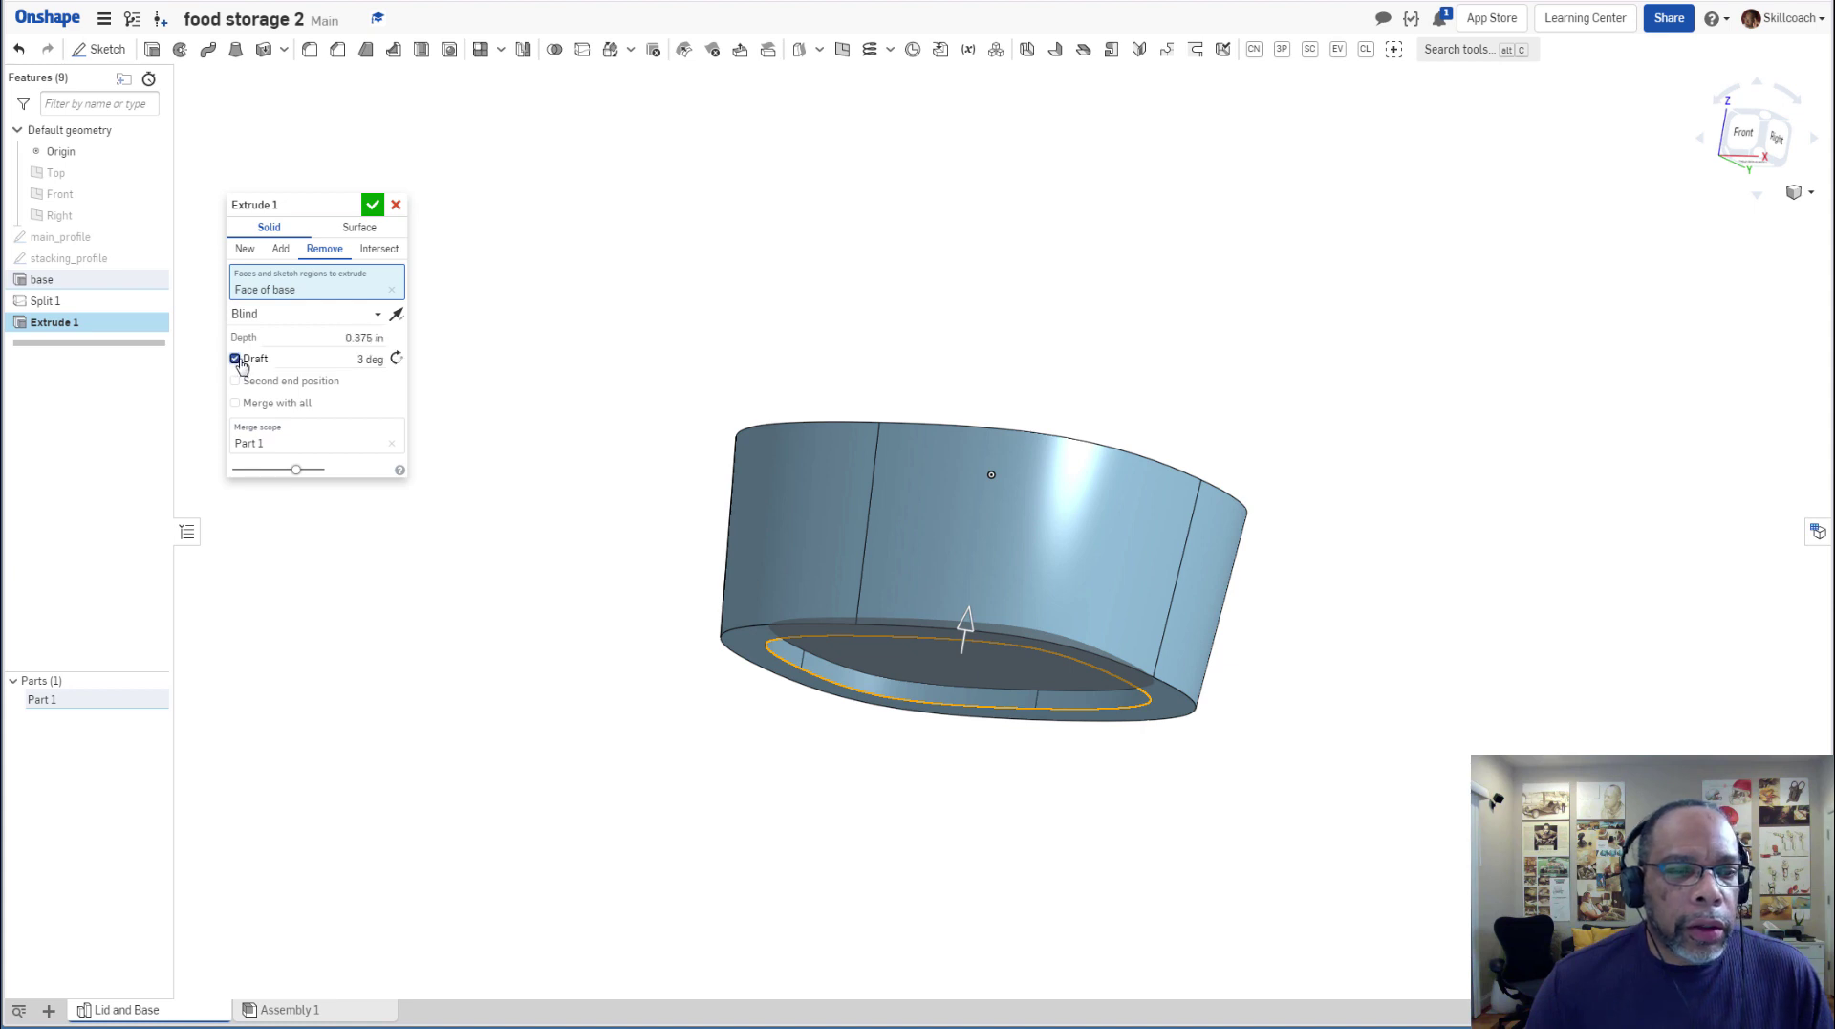
{"action": "left_click", "coordinate": [355, 365]}
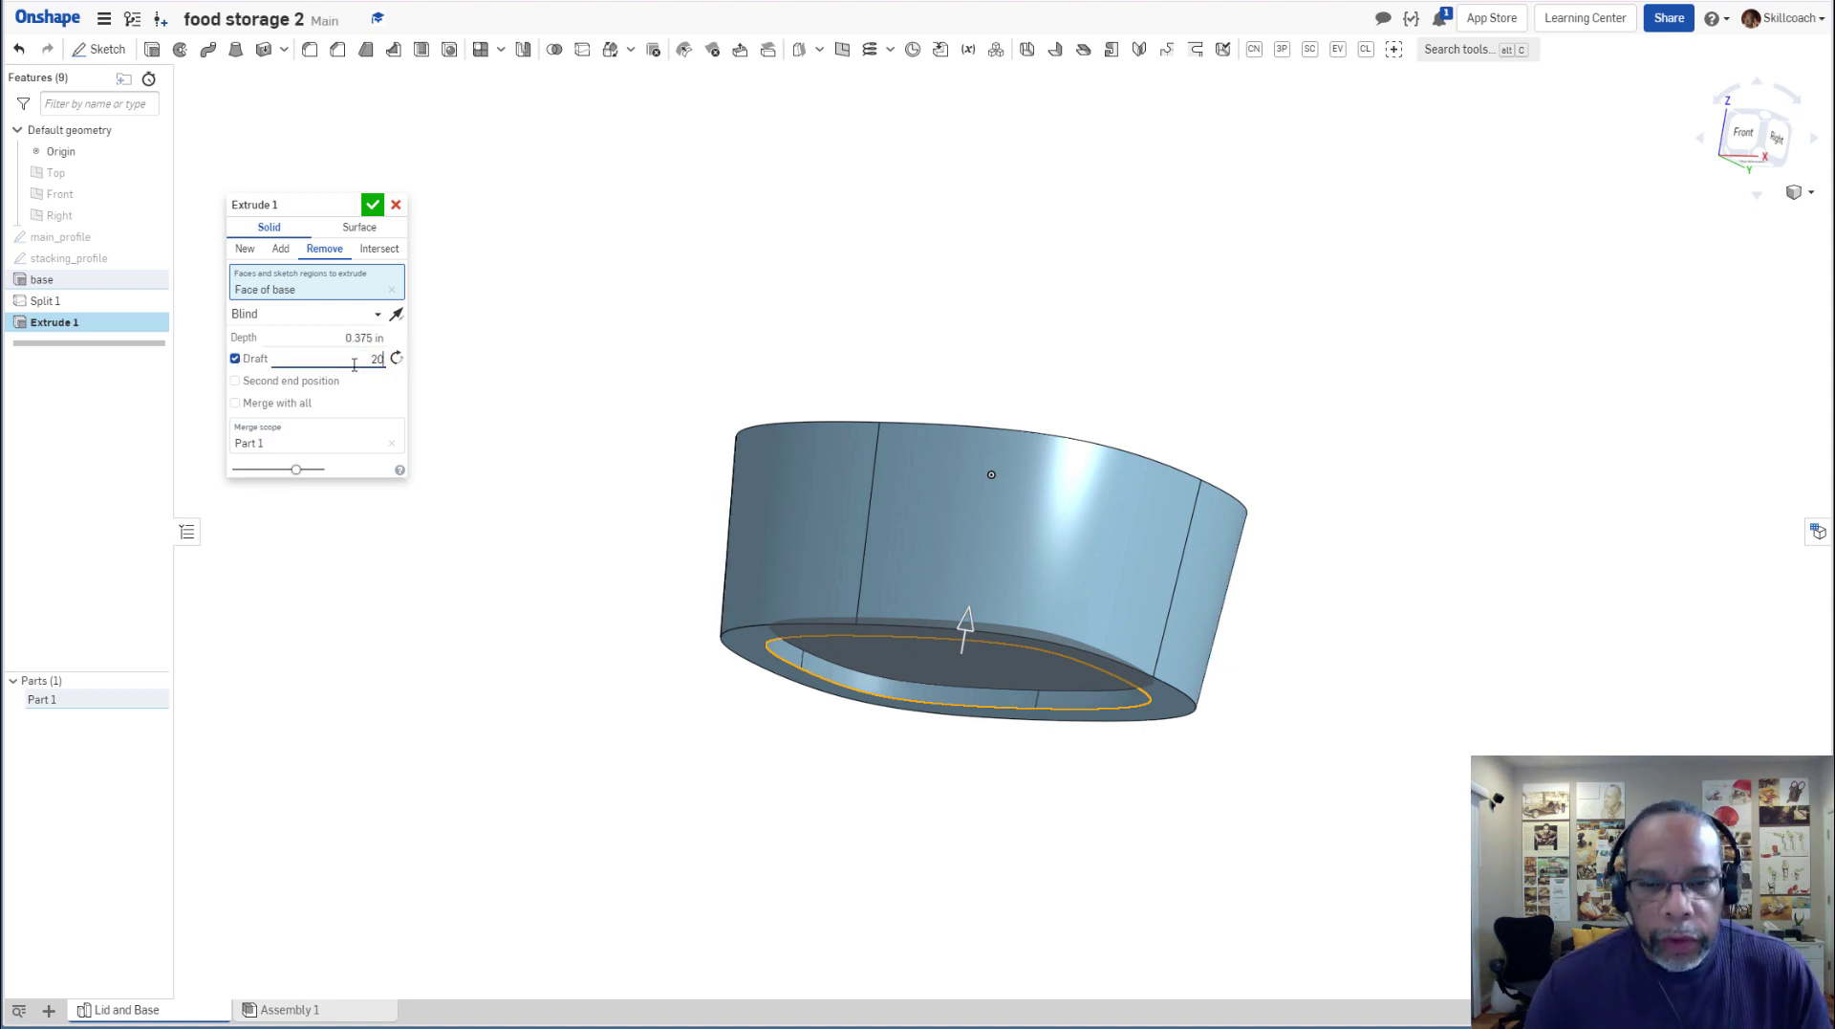
{"action": "key", "text": "Return"}
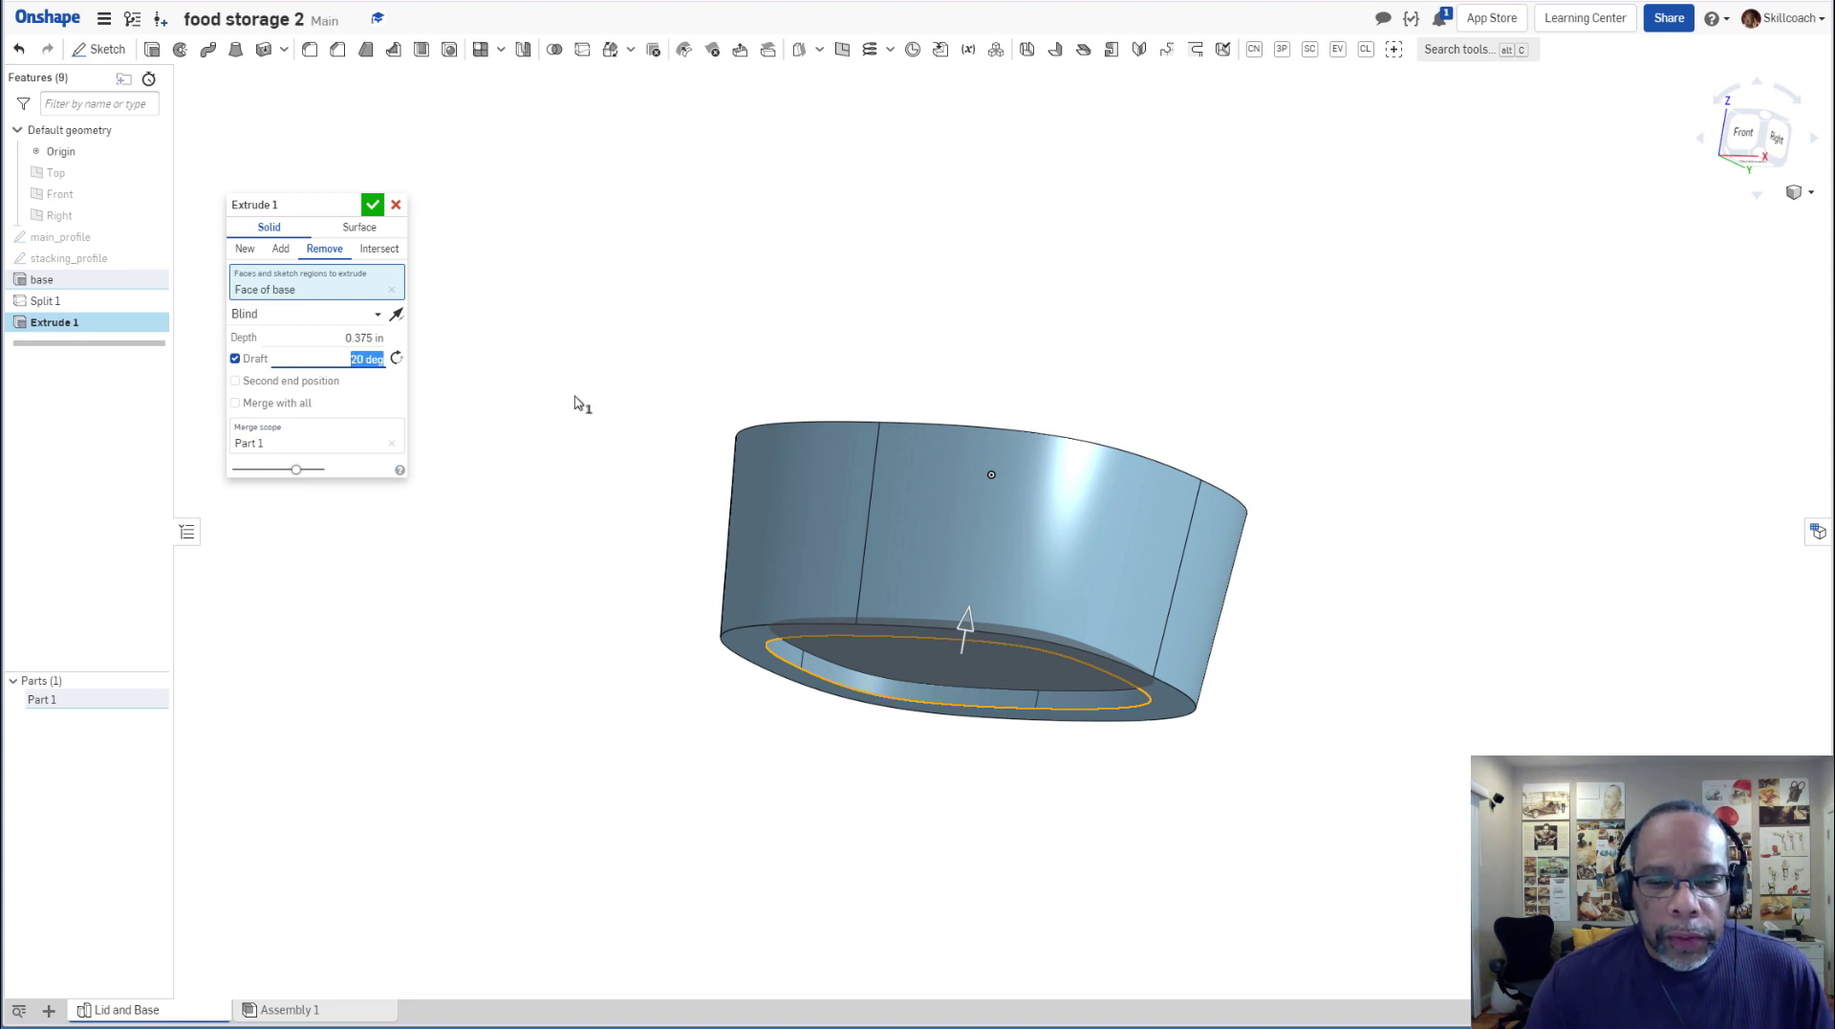
Check the drafted recess from the Bottom view and accept the extrude.
{"action": "right_click_drag", "start_coordinate": [1343, 607], "coordinate": [859, 596]}
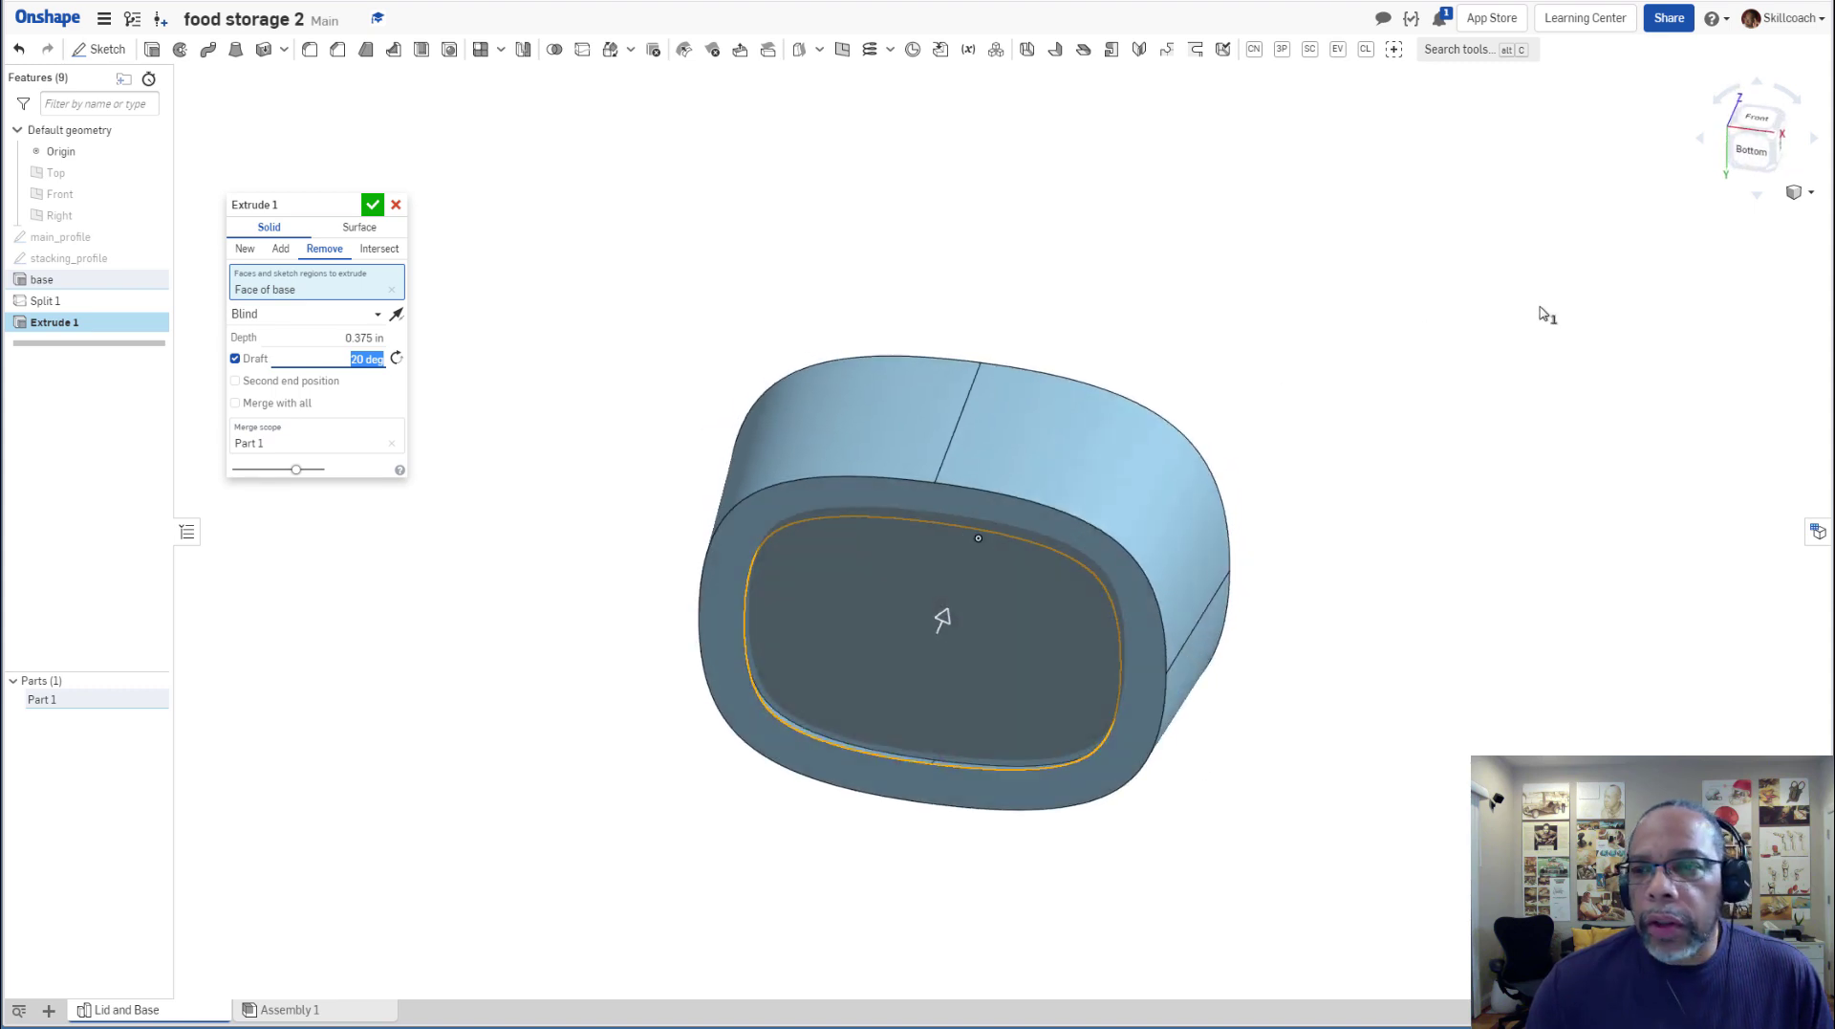
{"action": "left_click", "coordinate": [1750, 153]}
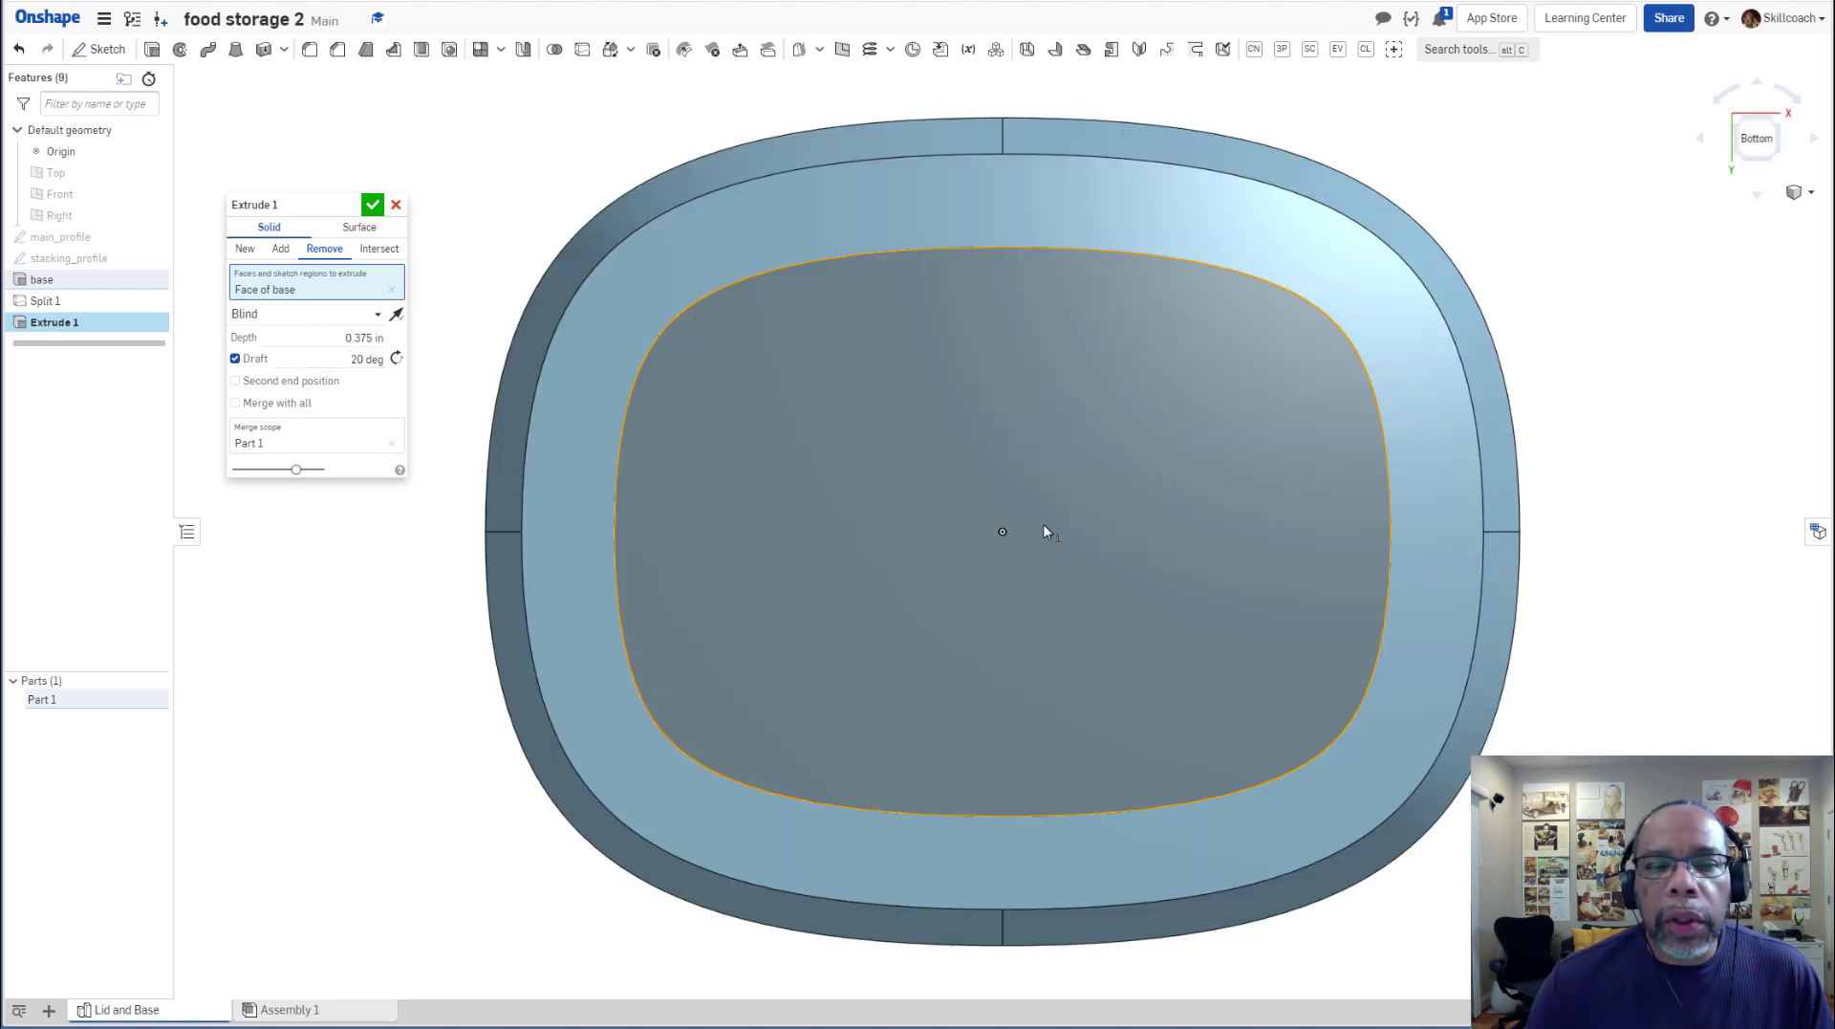
{"action": "left_click", "coordinate": [344, 361]}
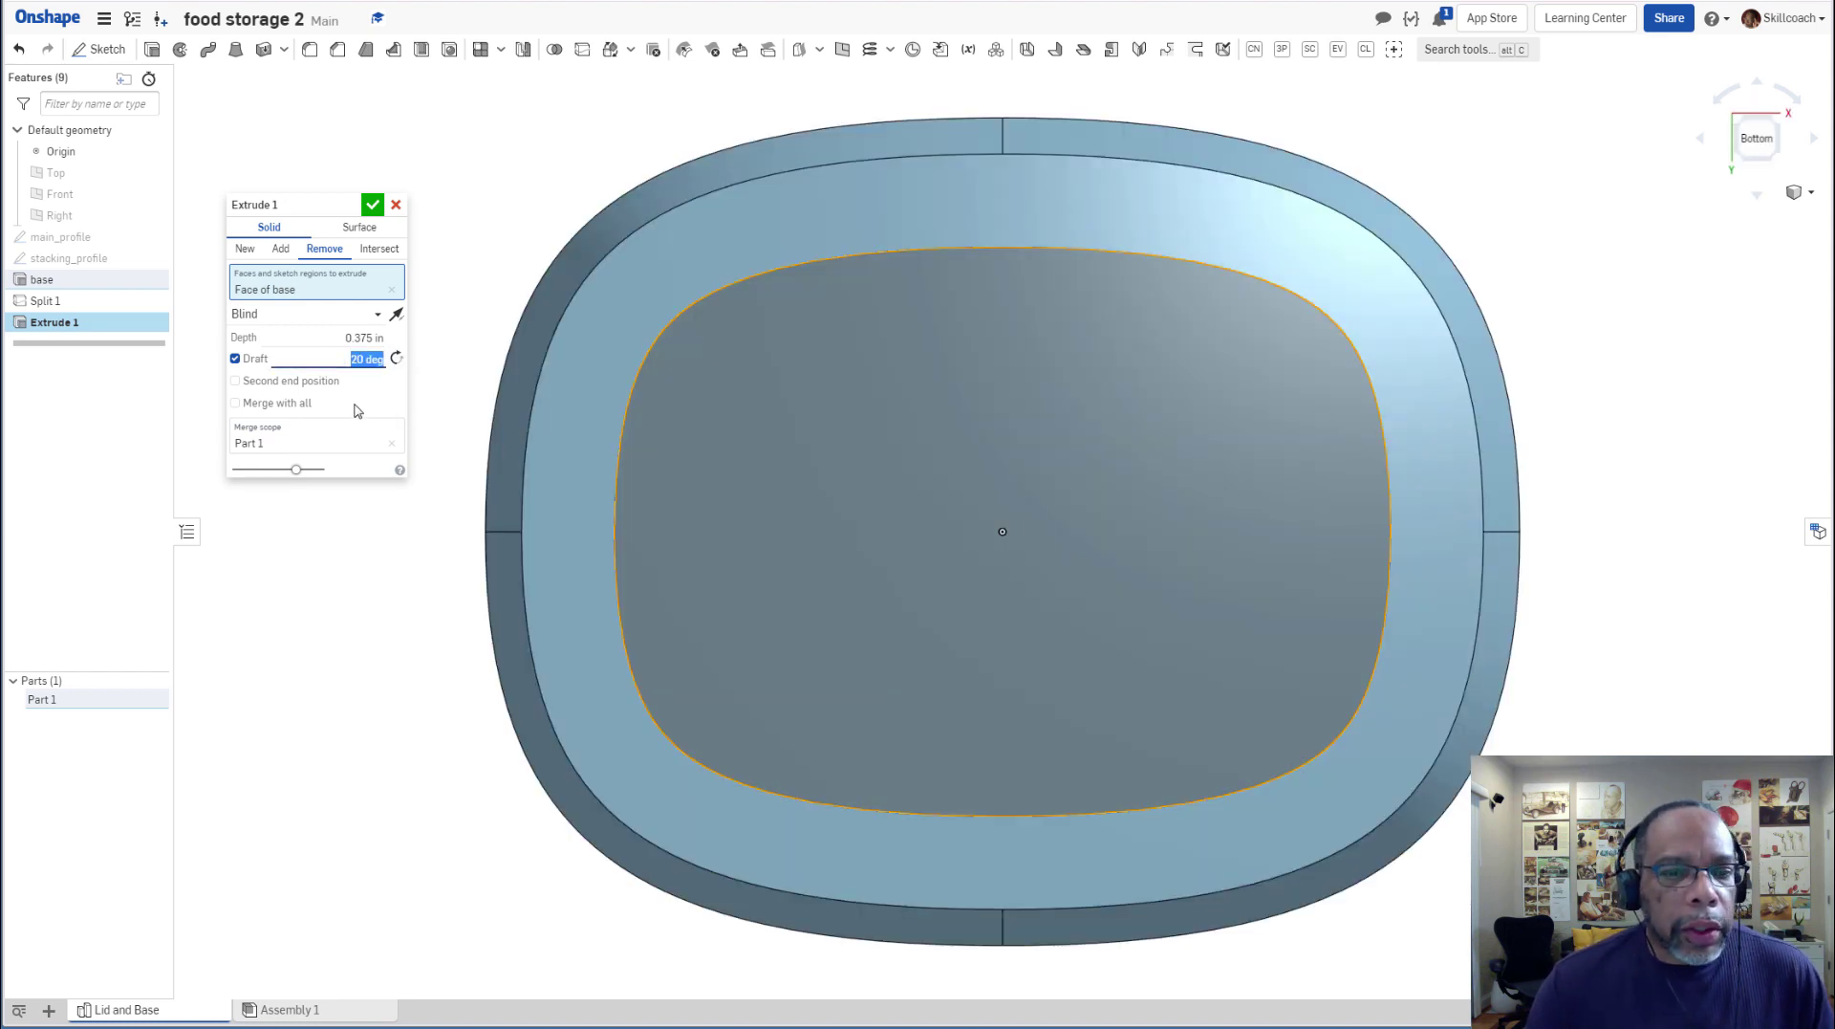
{"action": "key", "text": "Return"}
{"action": "right_click_drag", "start_coordinate": [921, 410], "coordinate": [426, 462]}
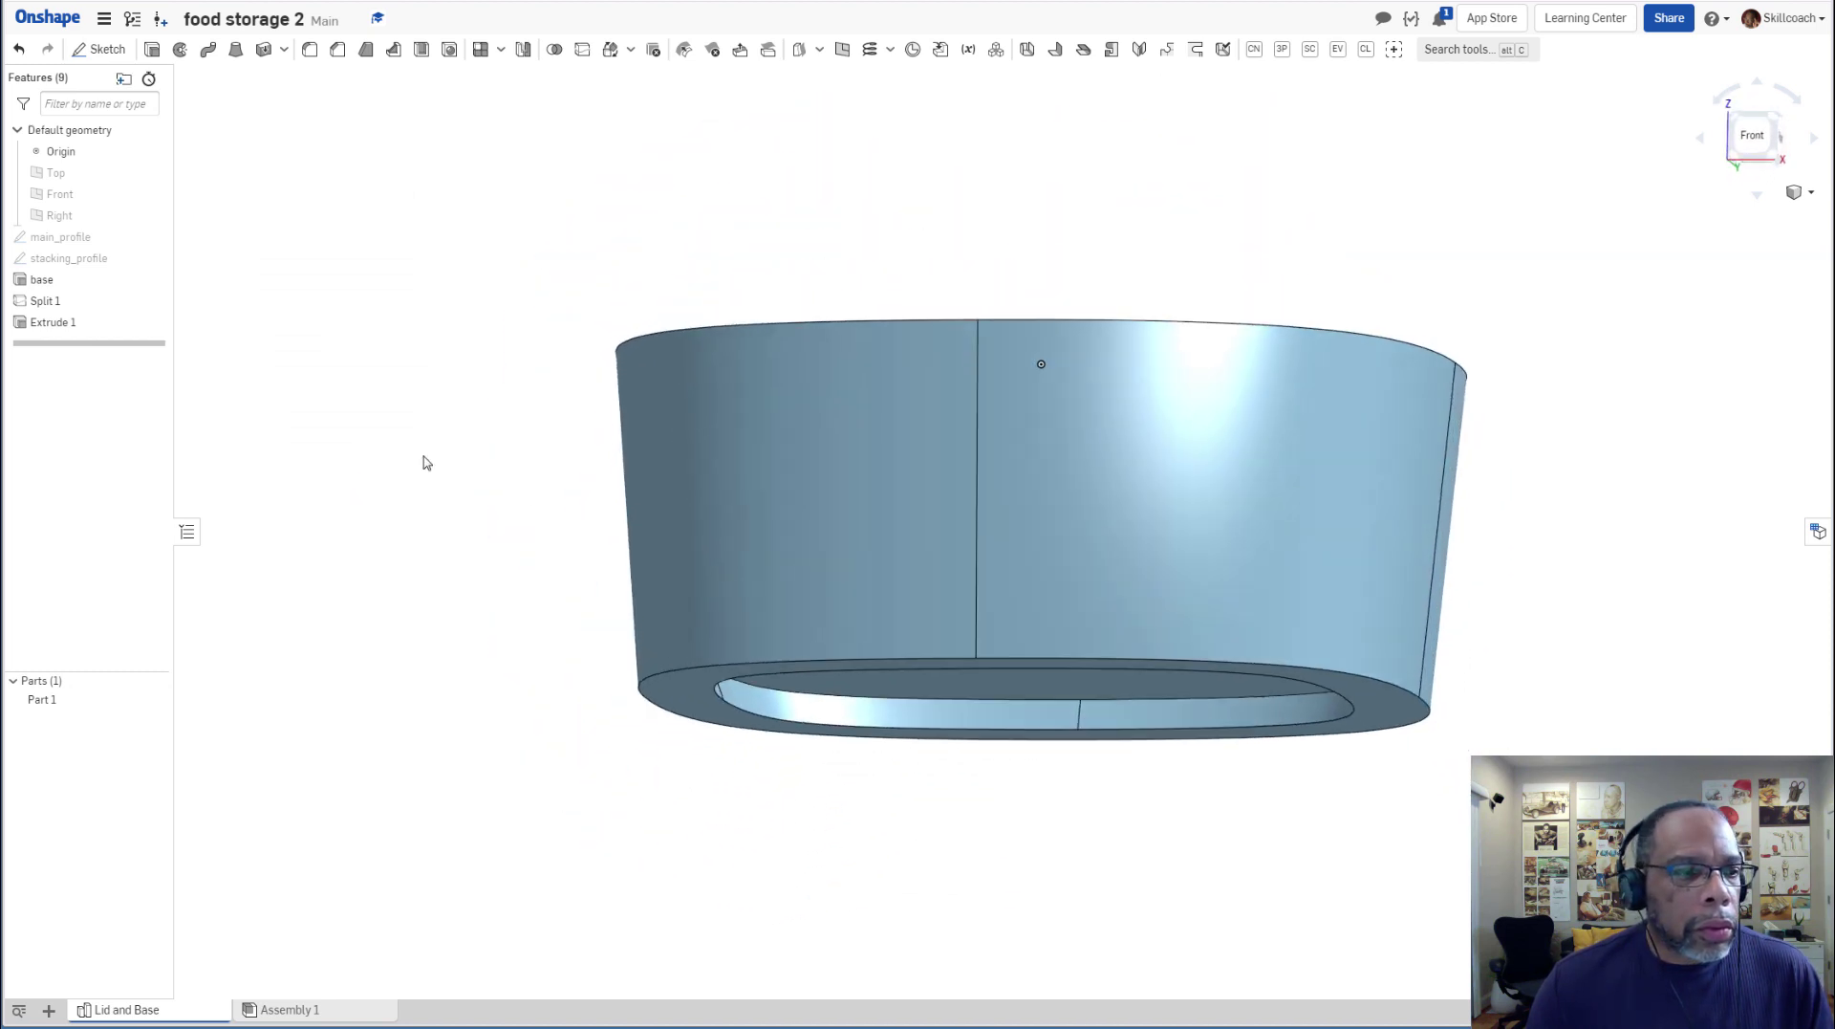
Reopen the stacking recess extrude, check its 20 degree draft from the side and from below, and accept it.
{"action": "left_click", "coordinate": [64, 323]}
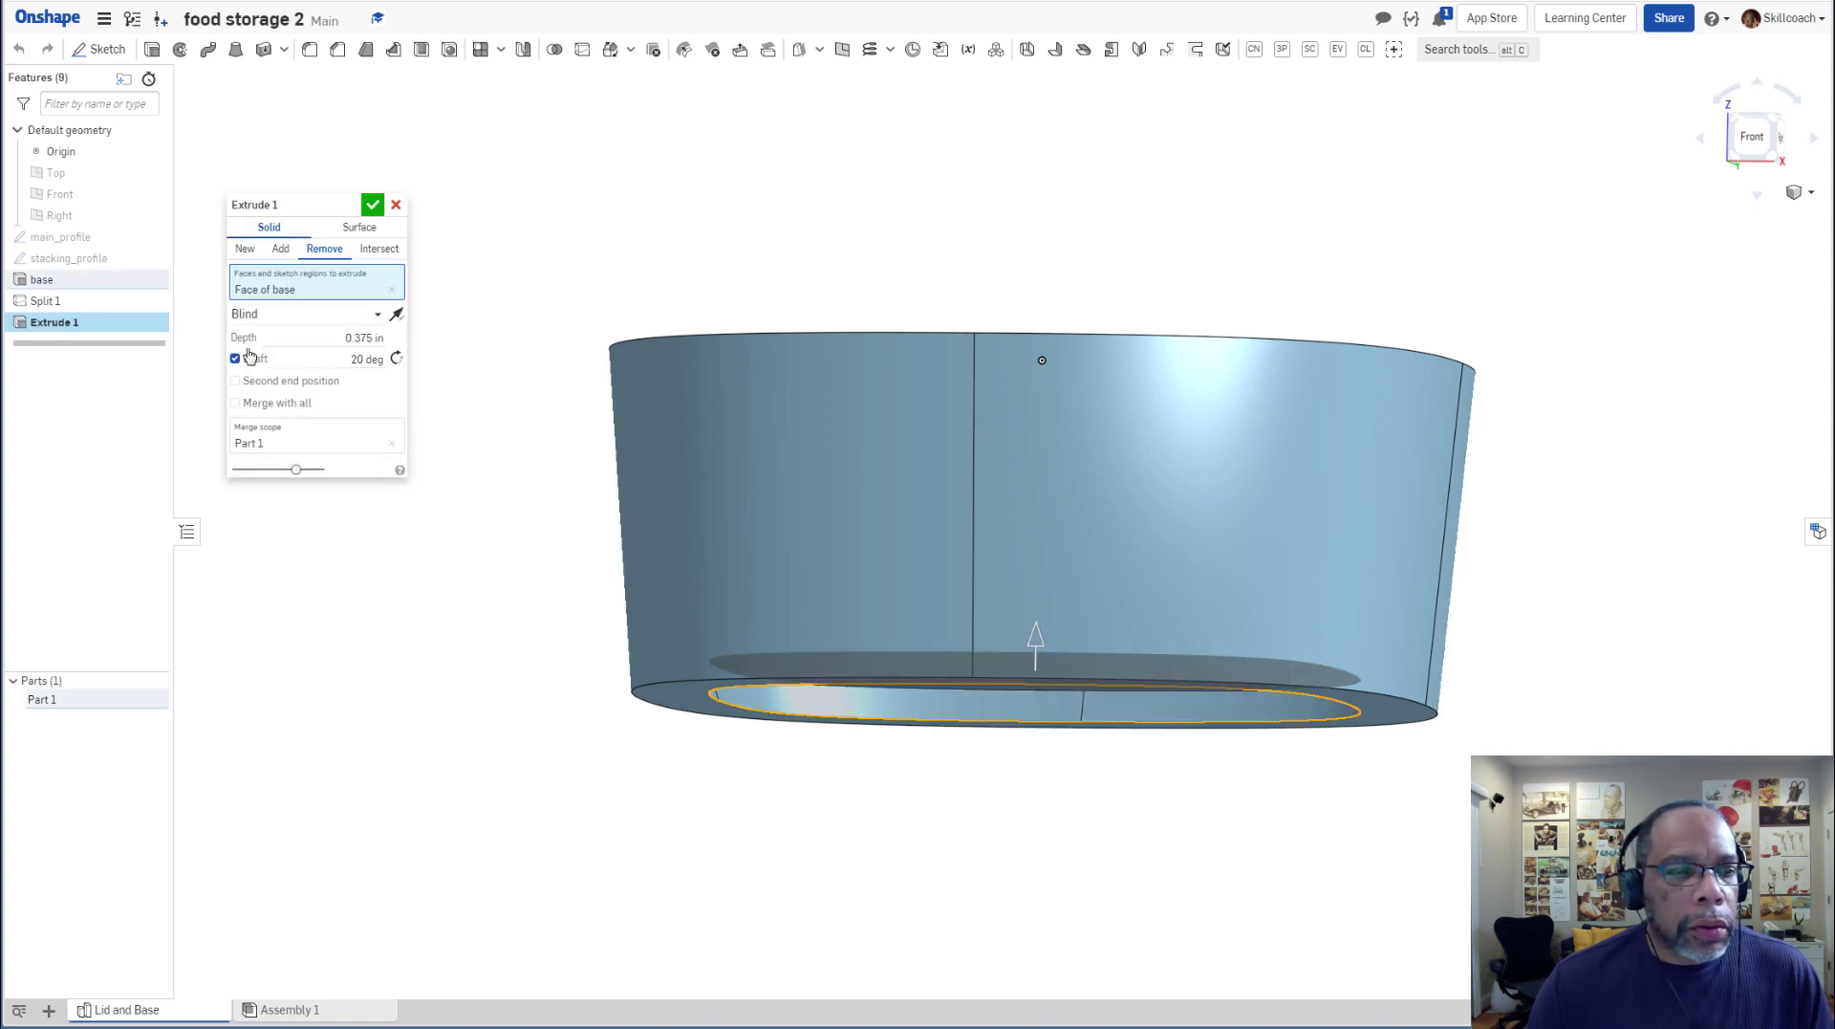
{"action": "right_click_drag", "start_coordinate": [909, 731], "coordinate": [866, 715]}
{"action": "right_click_drag", "start_coordinate": [1170, 723], "coordinate": [884, 594]}
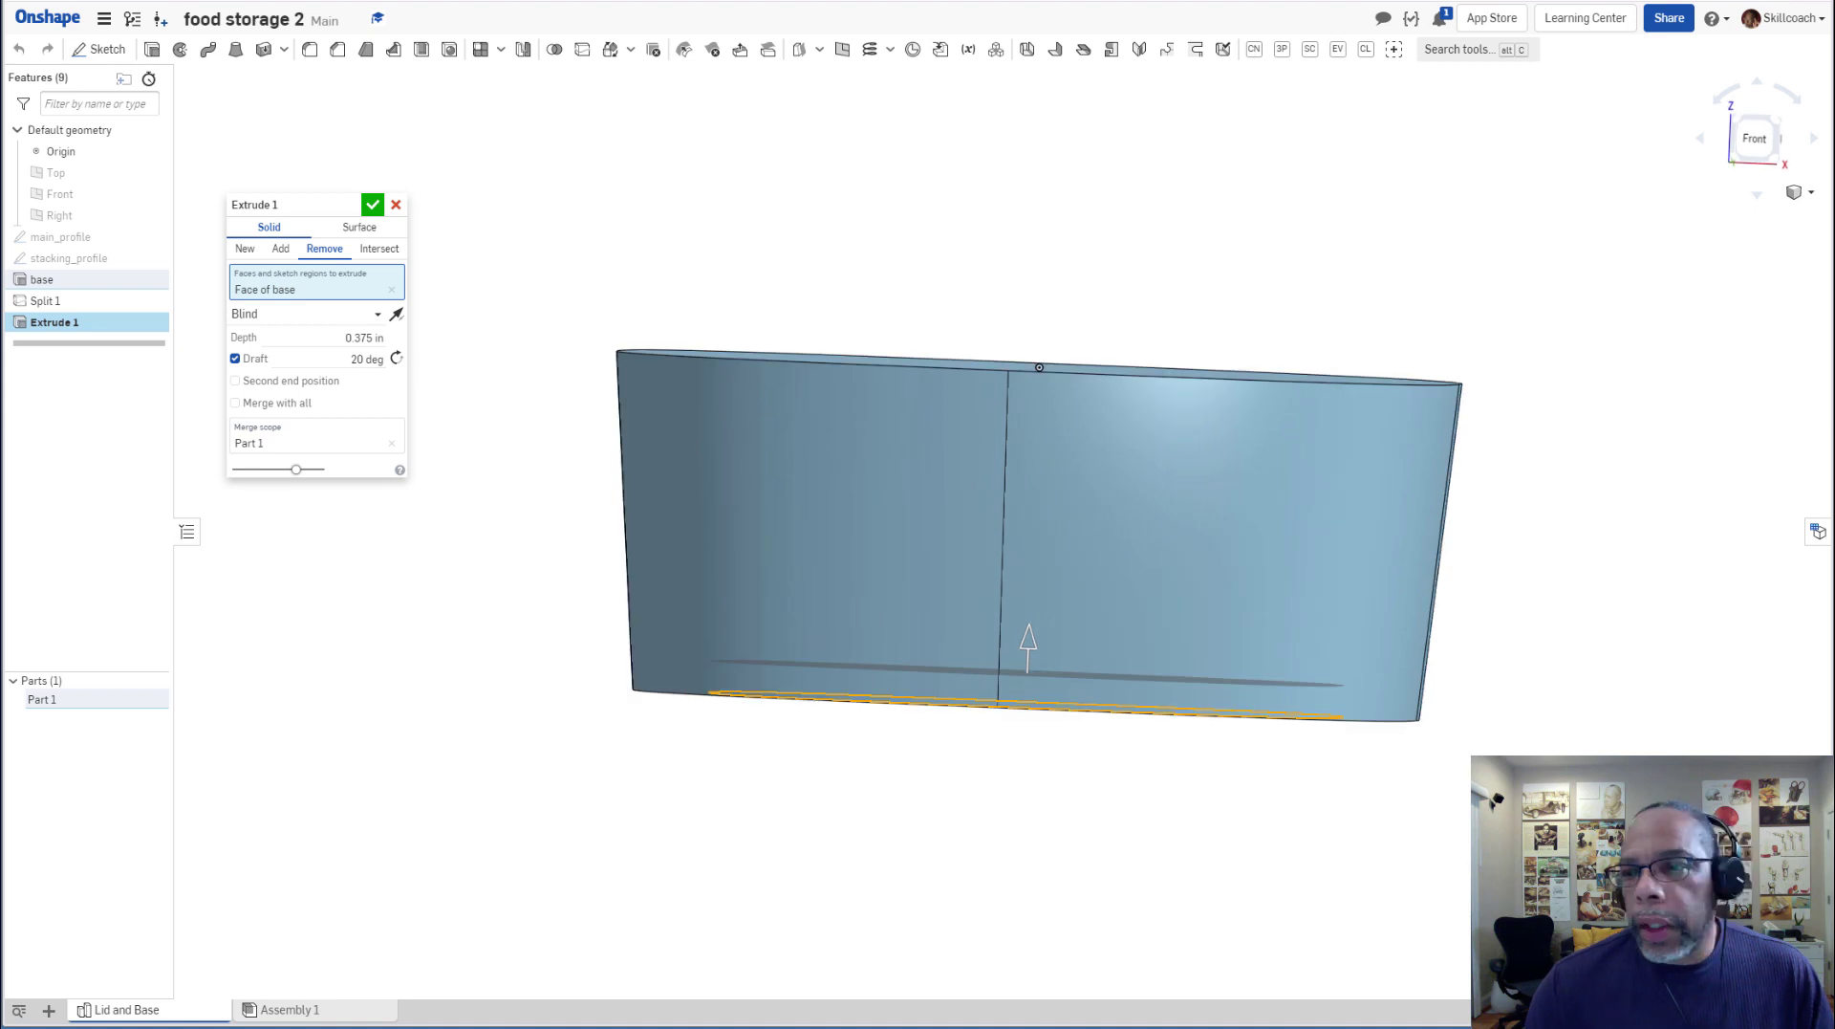
{"action": "left_click", "coordinate": [1809, 193]}
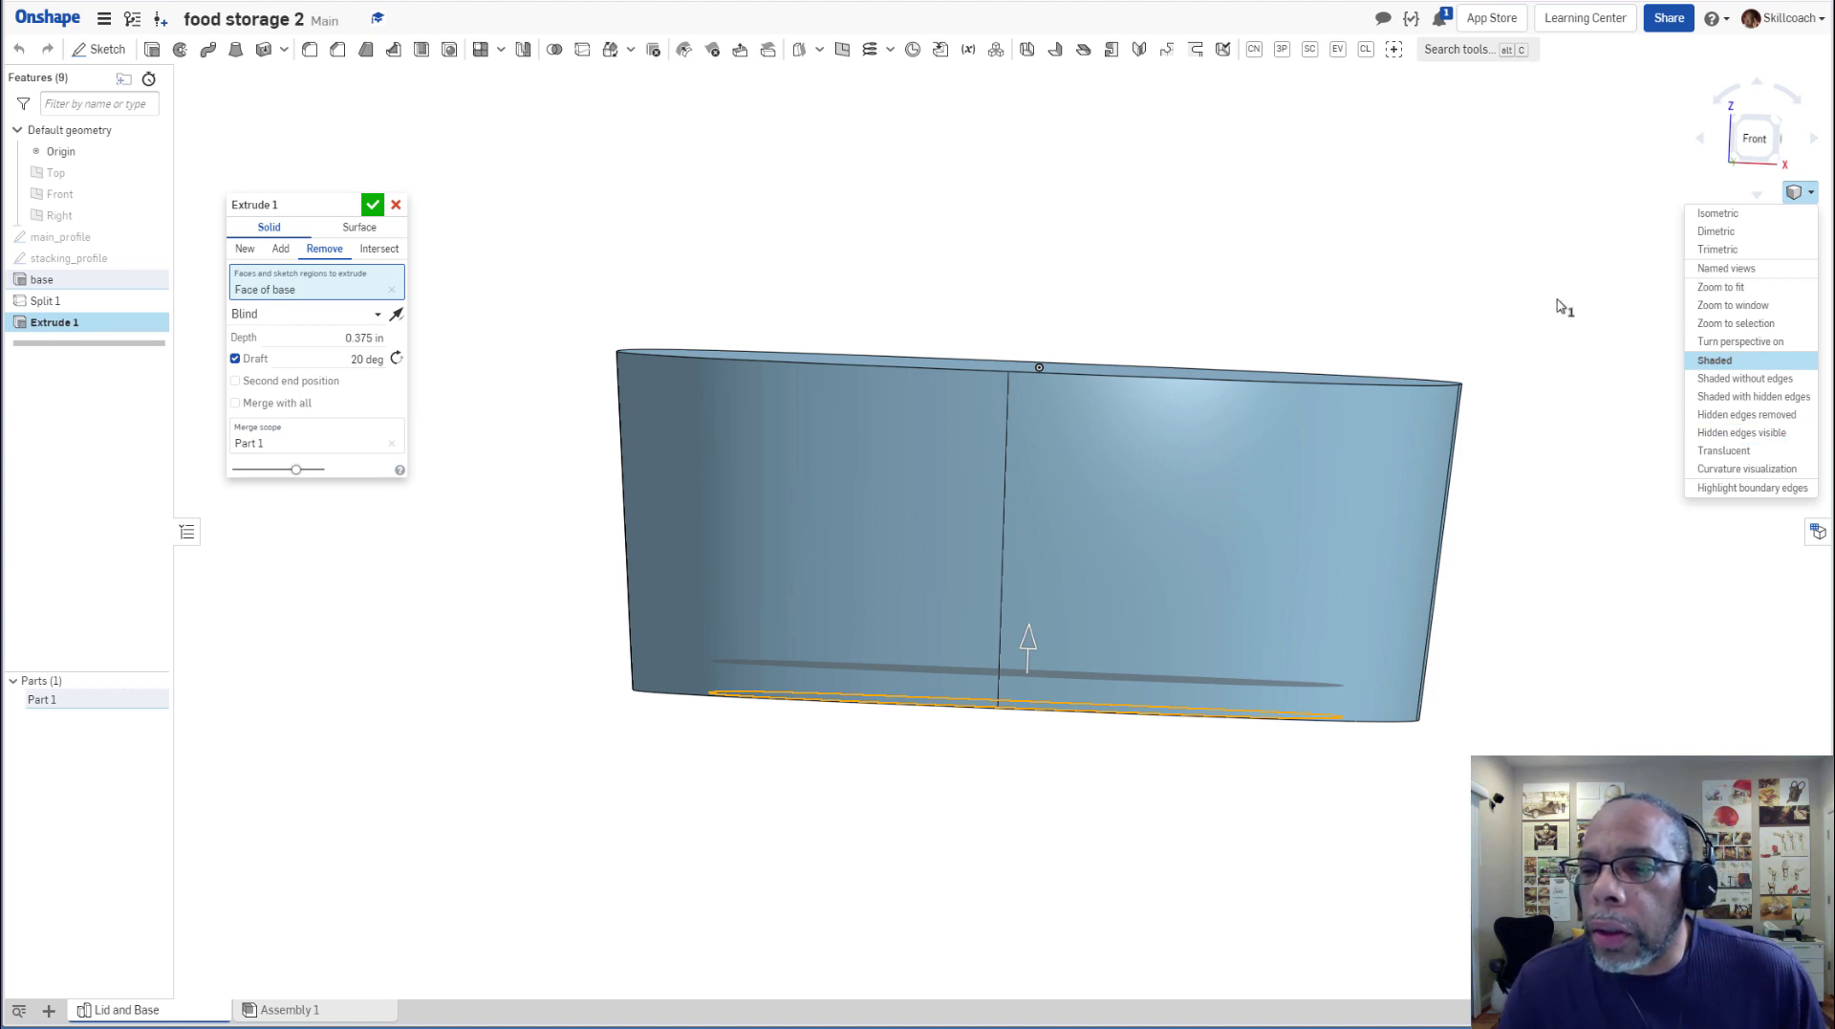
{"action": "left_click", "coordinate": [1425, 261]}
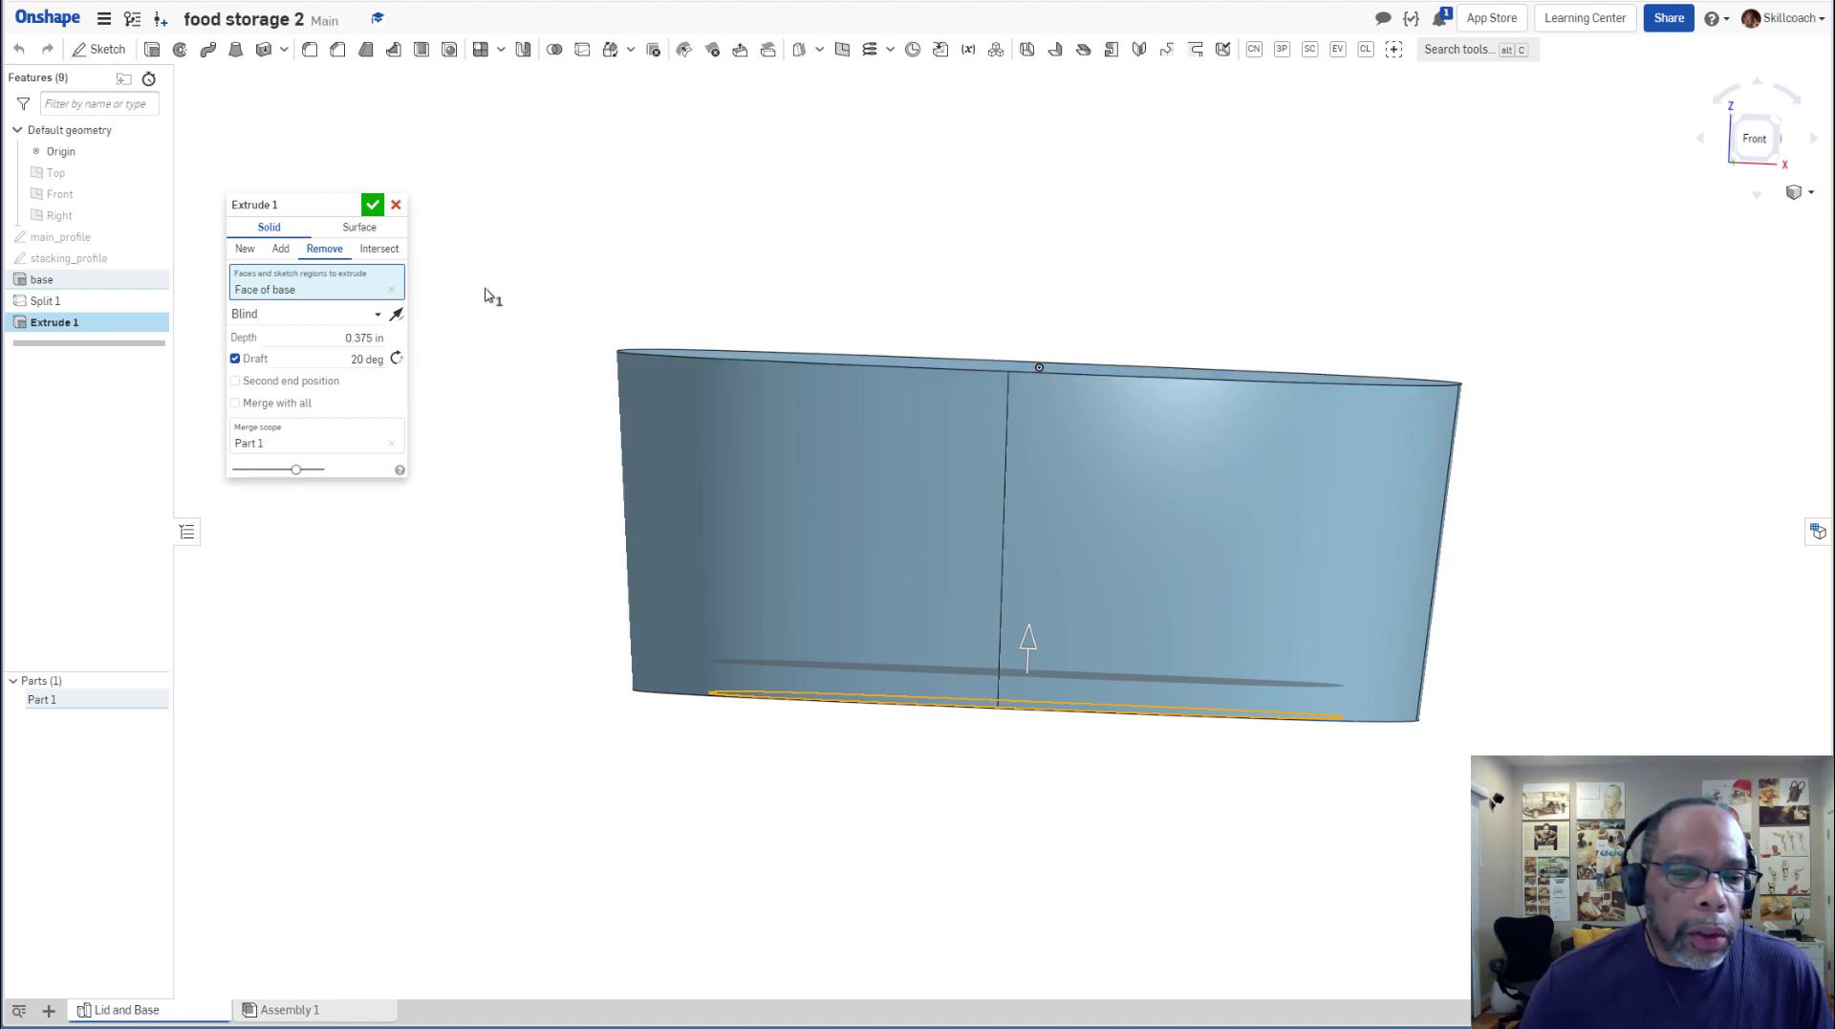
{"action": "scroll", "coordinate": [377, 583], "scroll_direction": "down", "scroll_amount": 1}
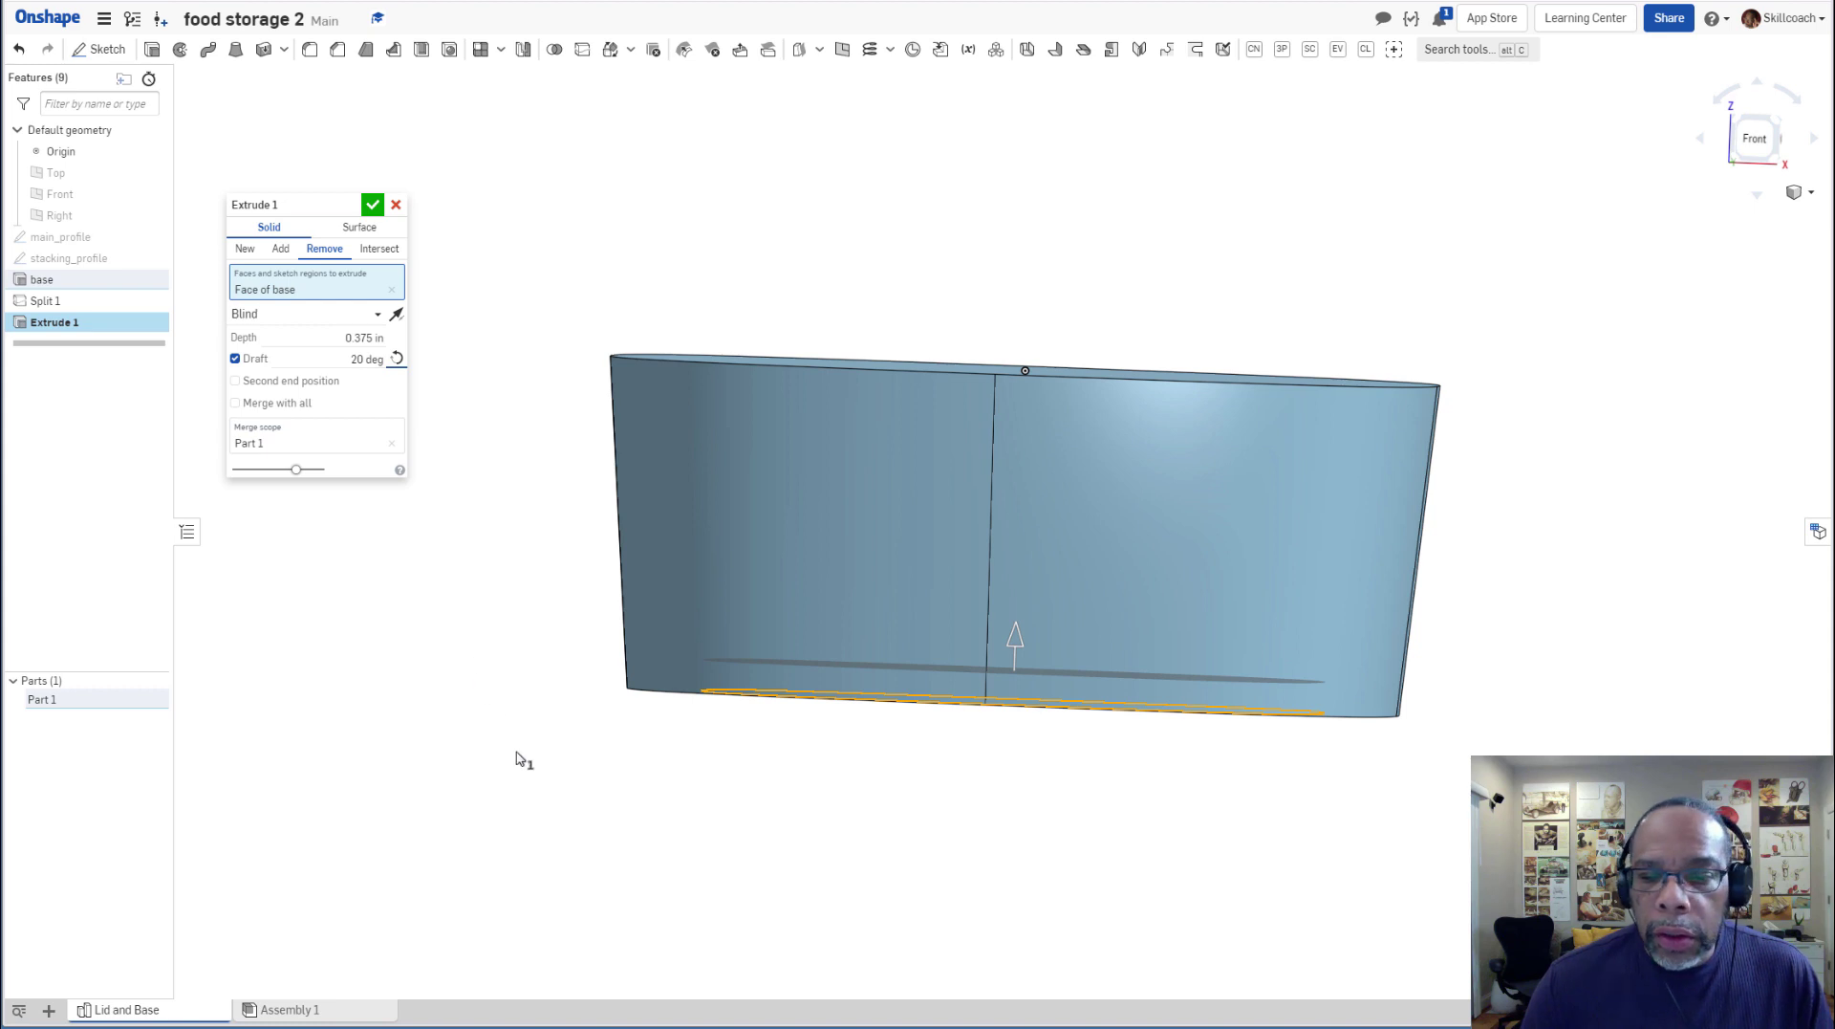
{"action": "right_click_drag", "start_coordinate": [556, 774], "coordinate": [640, 668]}
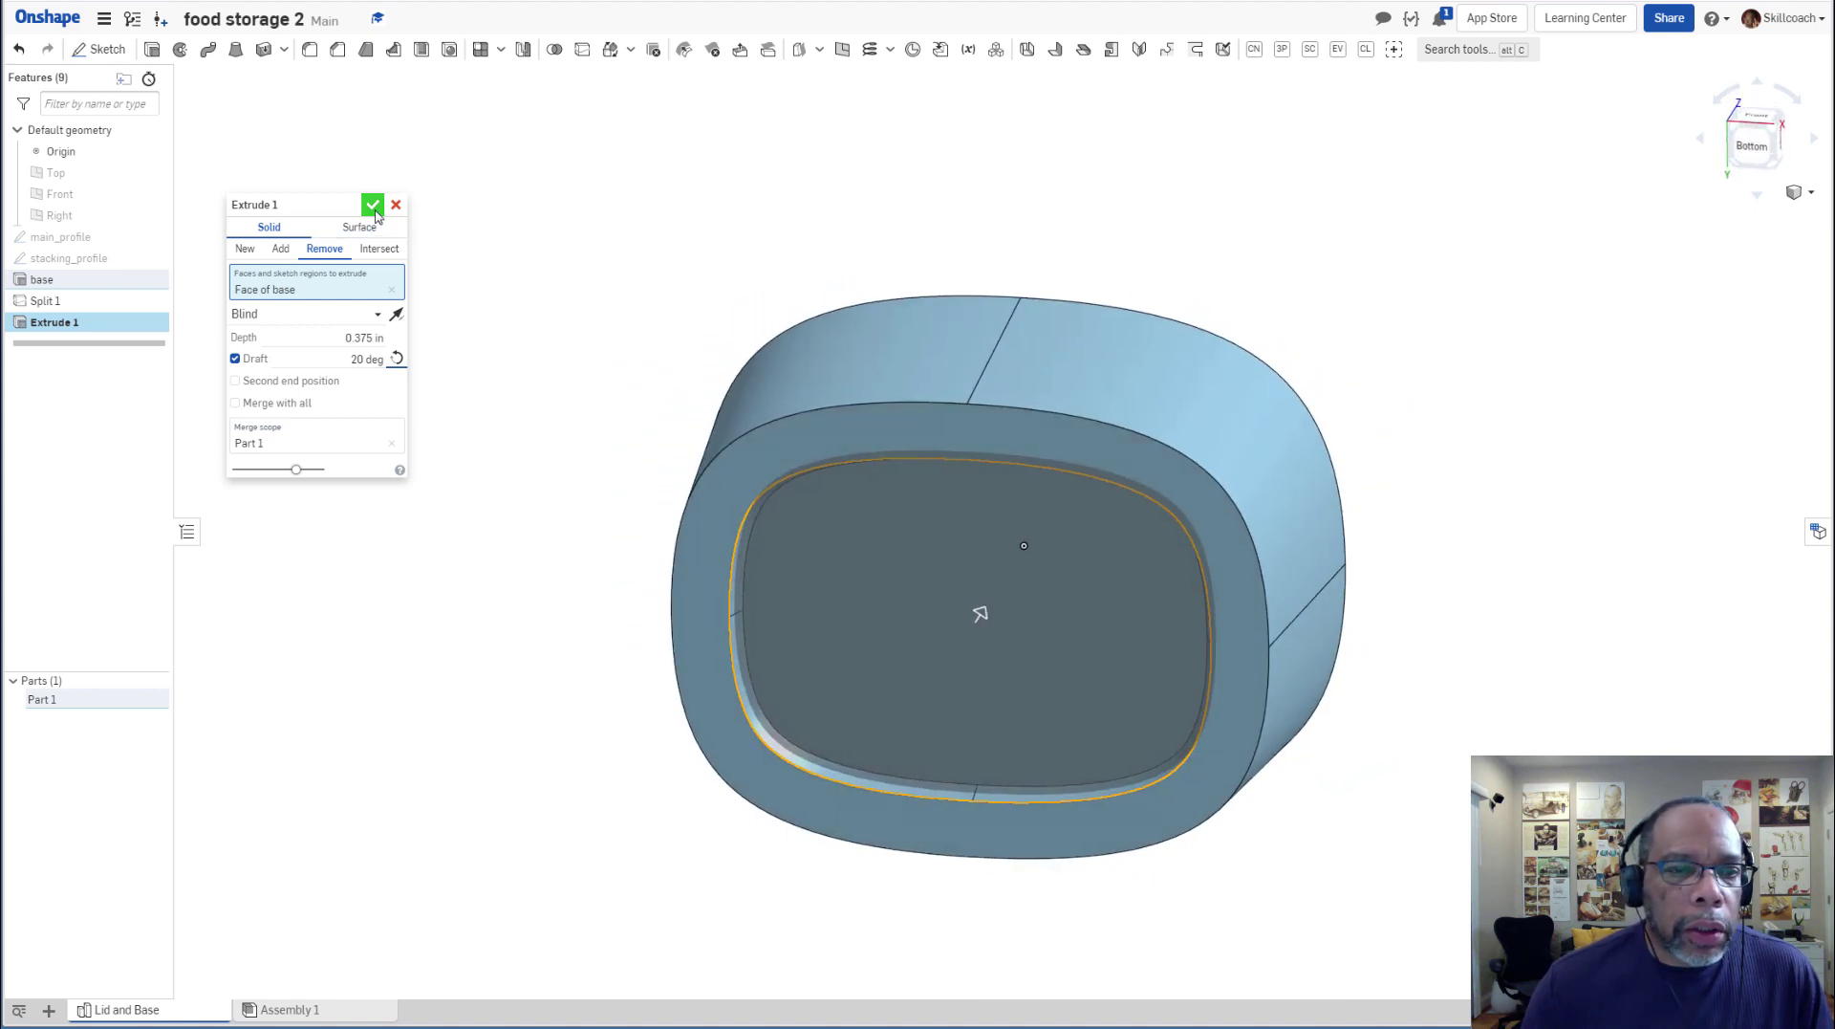
{"action": "key", "text": "Return"}
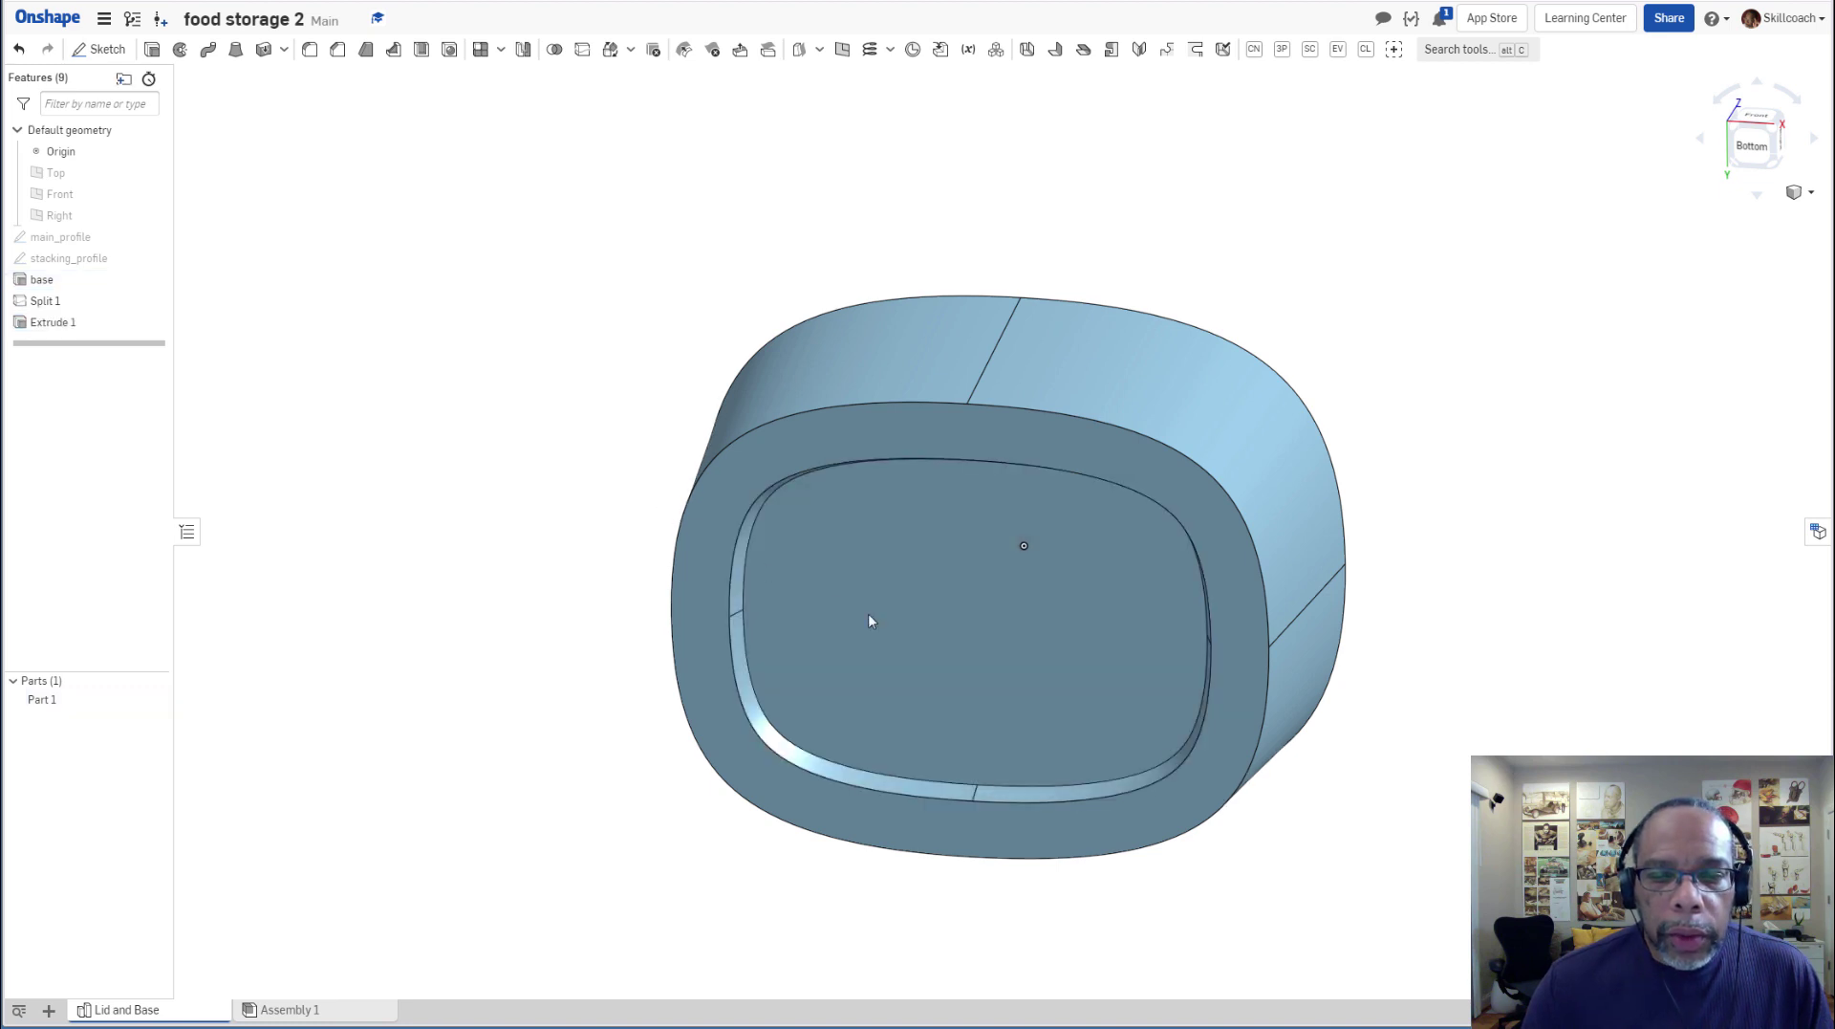
Section the base through the Front plane, inspect the recess's drafted walls in the Front view, and close the section.
{"action": "key", "text": "shift+6"}
{"action": "mouse_move", "coordinate": [868, 611]}
{"action": "right_mouse_down"}
{"action": "mouse_move", "coordinate": [967, 589]}
{"action": "mouse_move", "coordinate": [1176, 484]}
{"action": "mouse_move", "coordinate": [1183, 502]}
{"action": "right_mouse_up"}
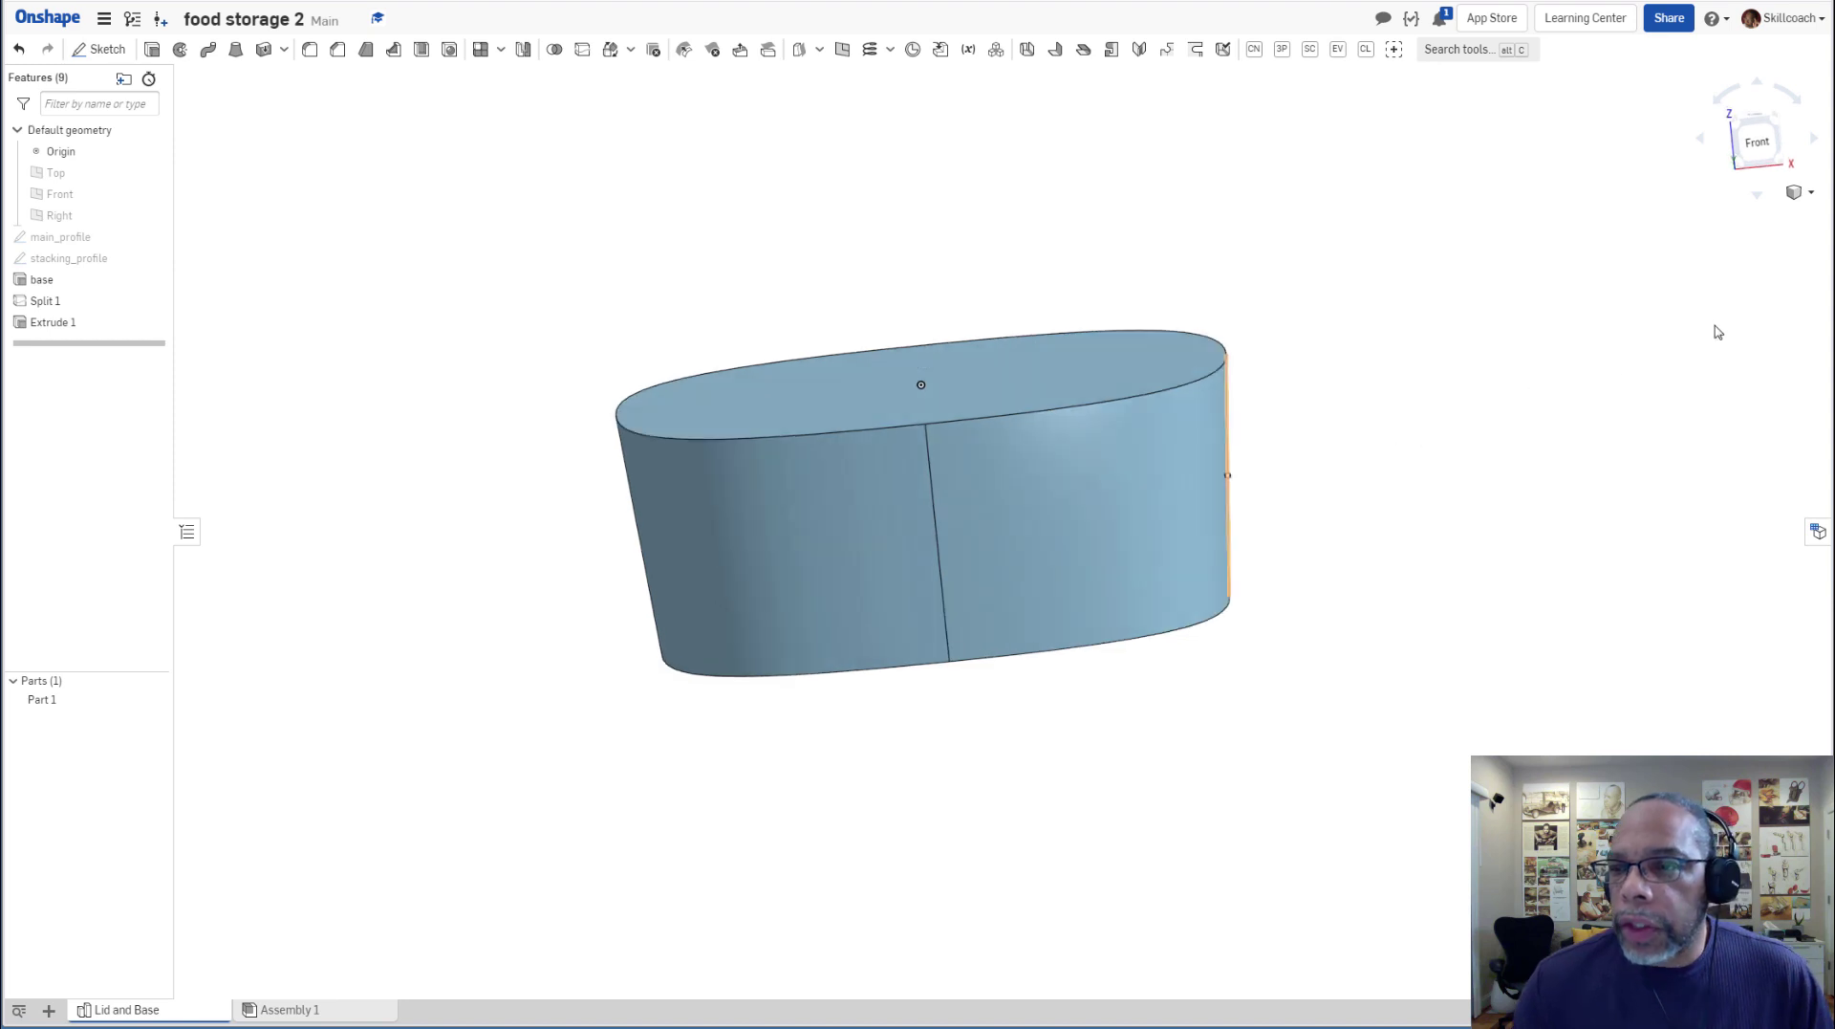
{"action": "left_click", "coordinate": [1811, 194]}
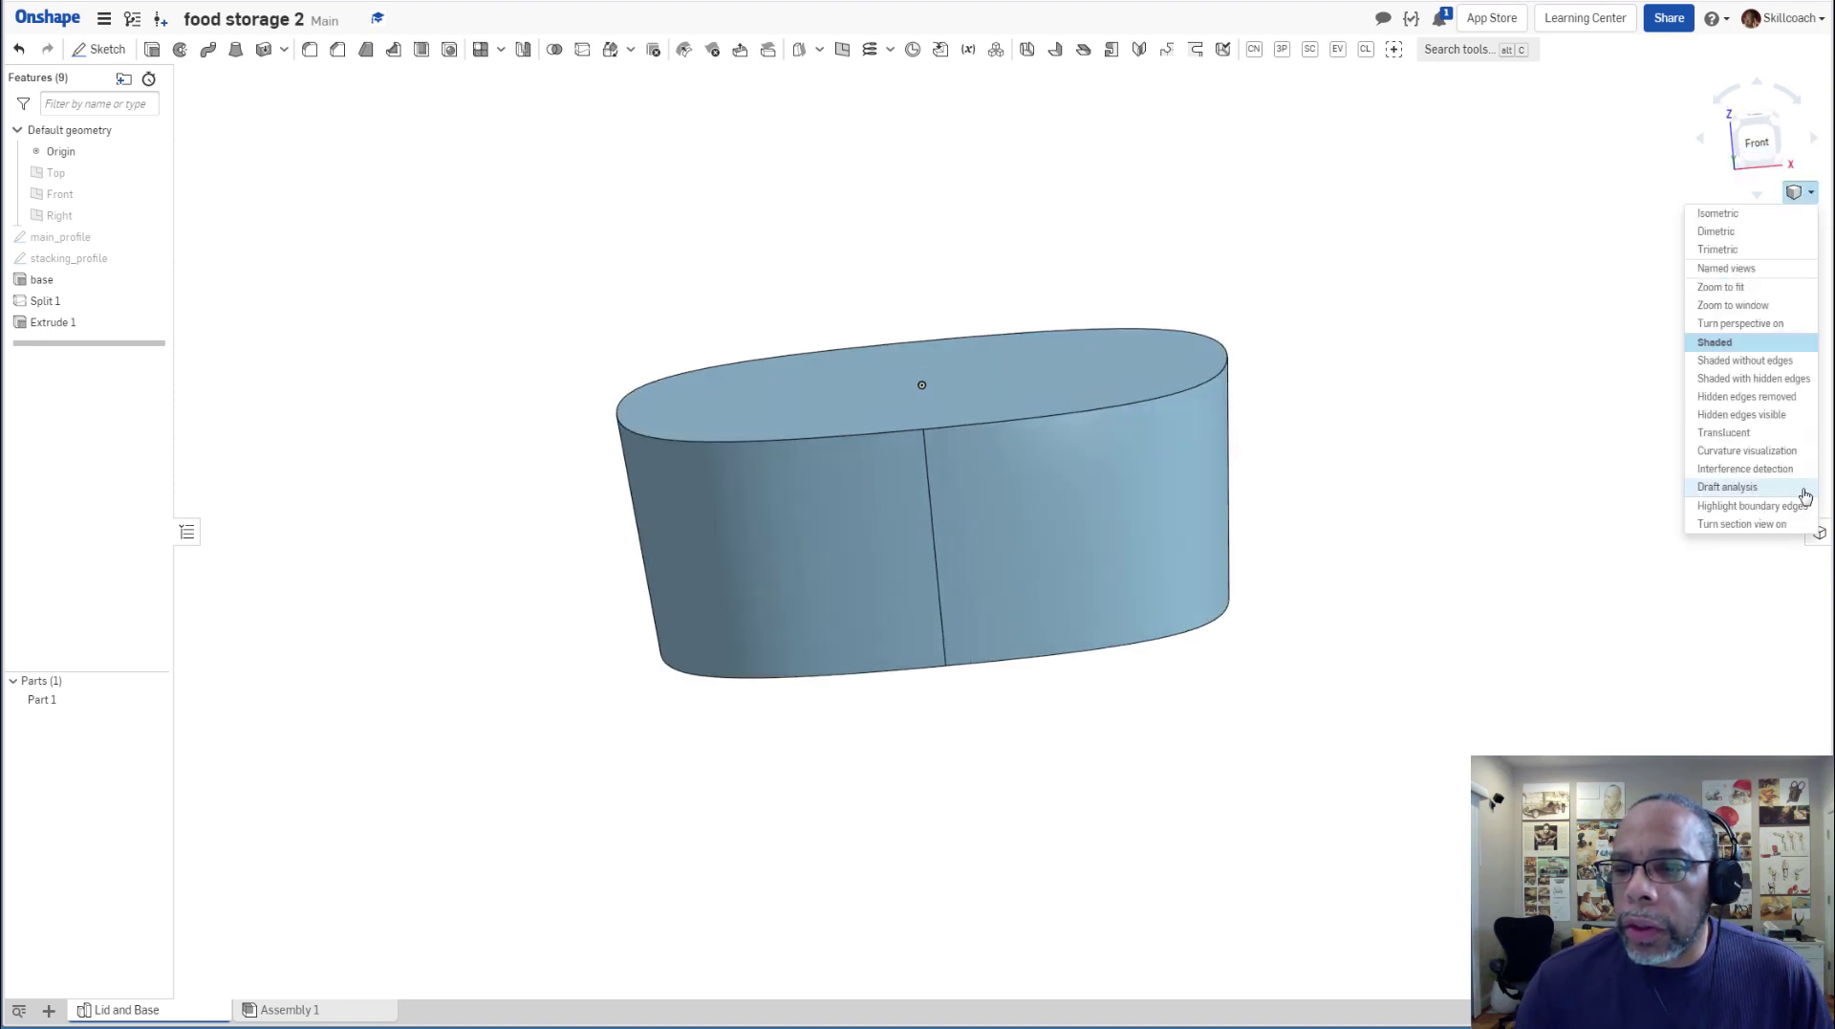
{"action": "left_click", "coordinate": [1774, 523]}
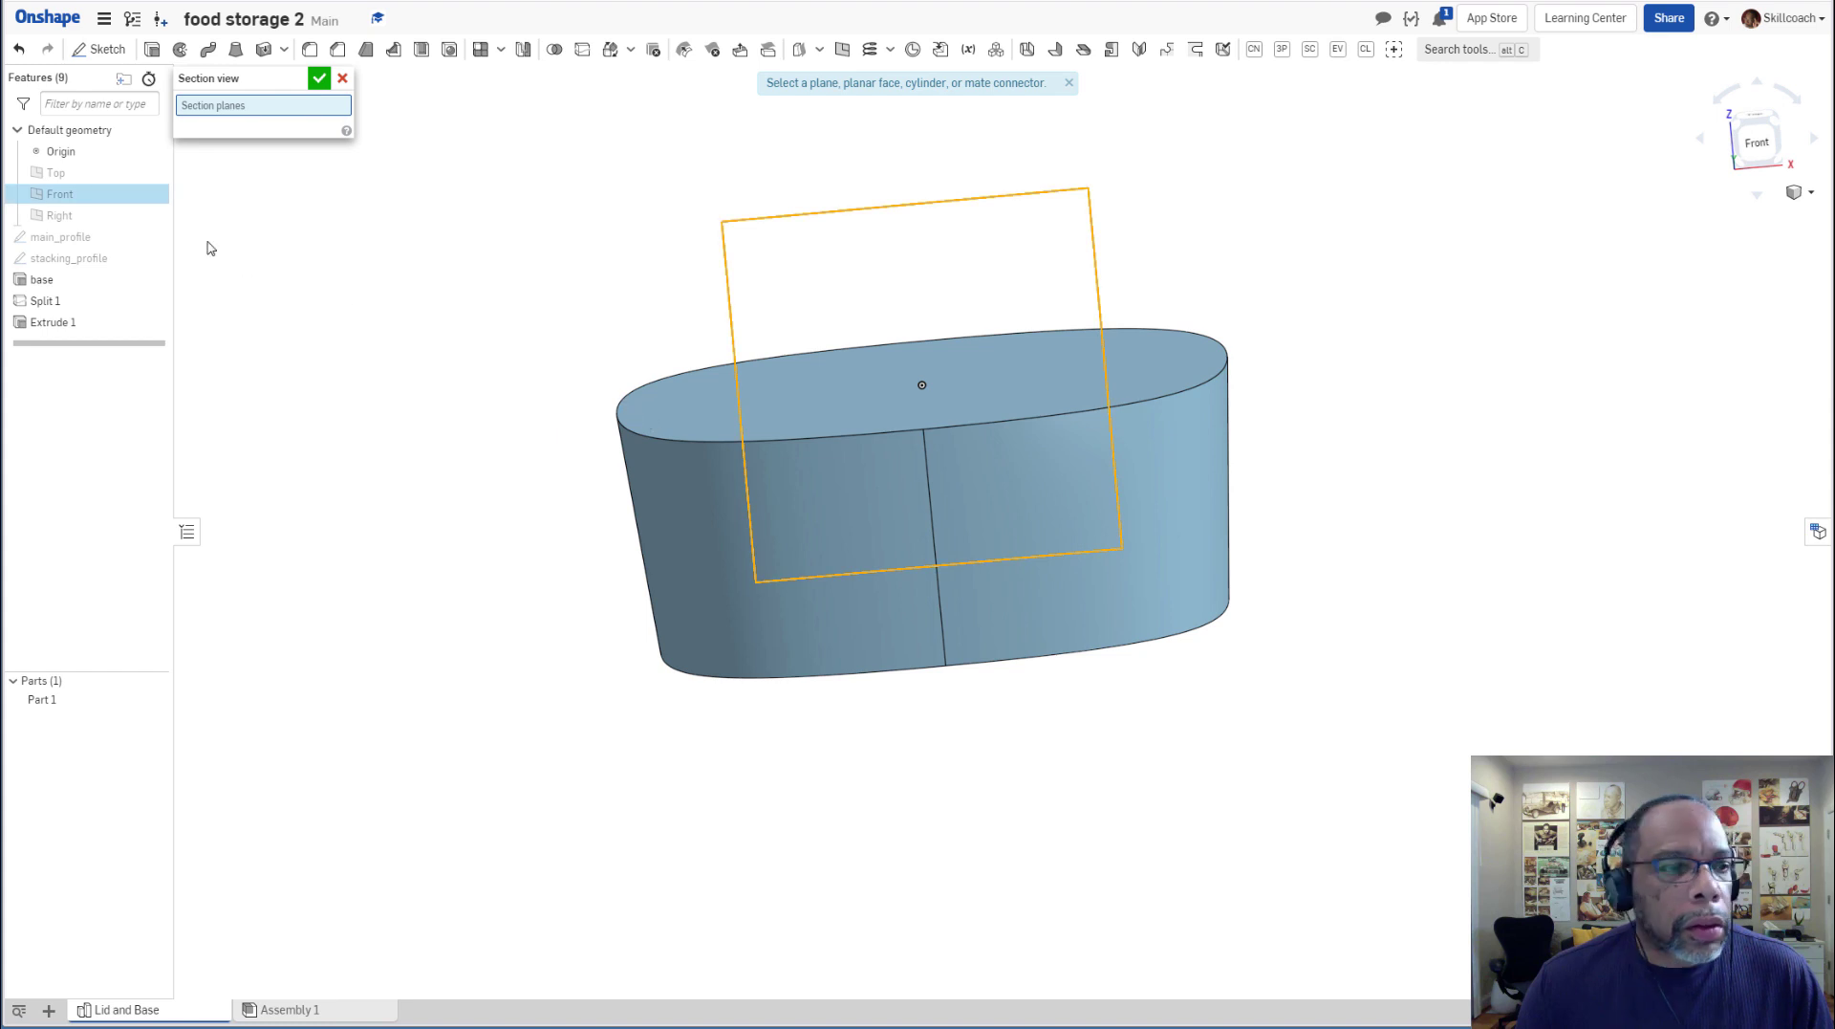
{"action": "left_click", "coordinate": [99, 196]}
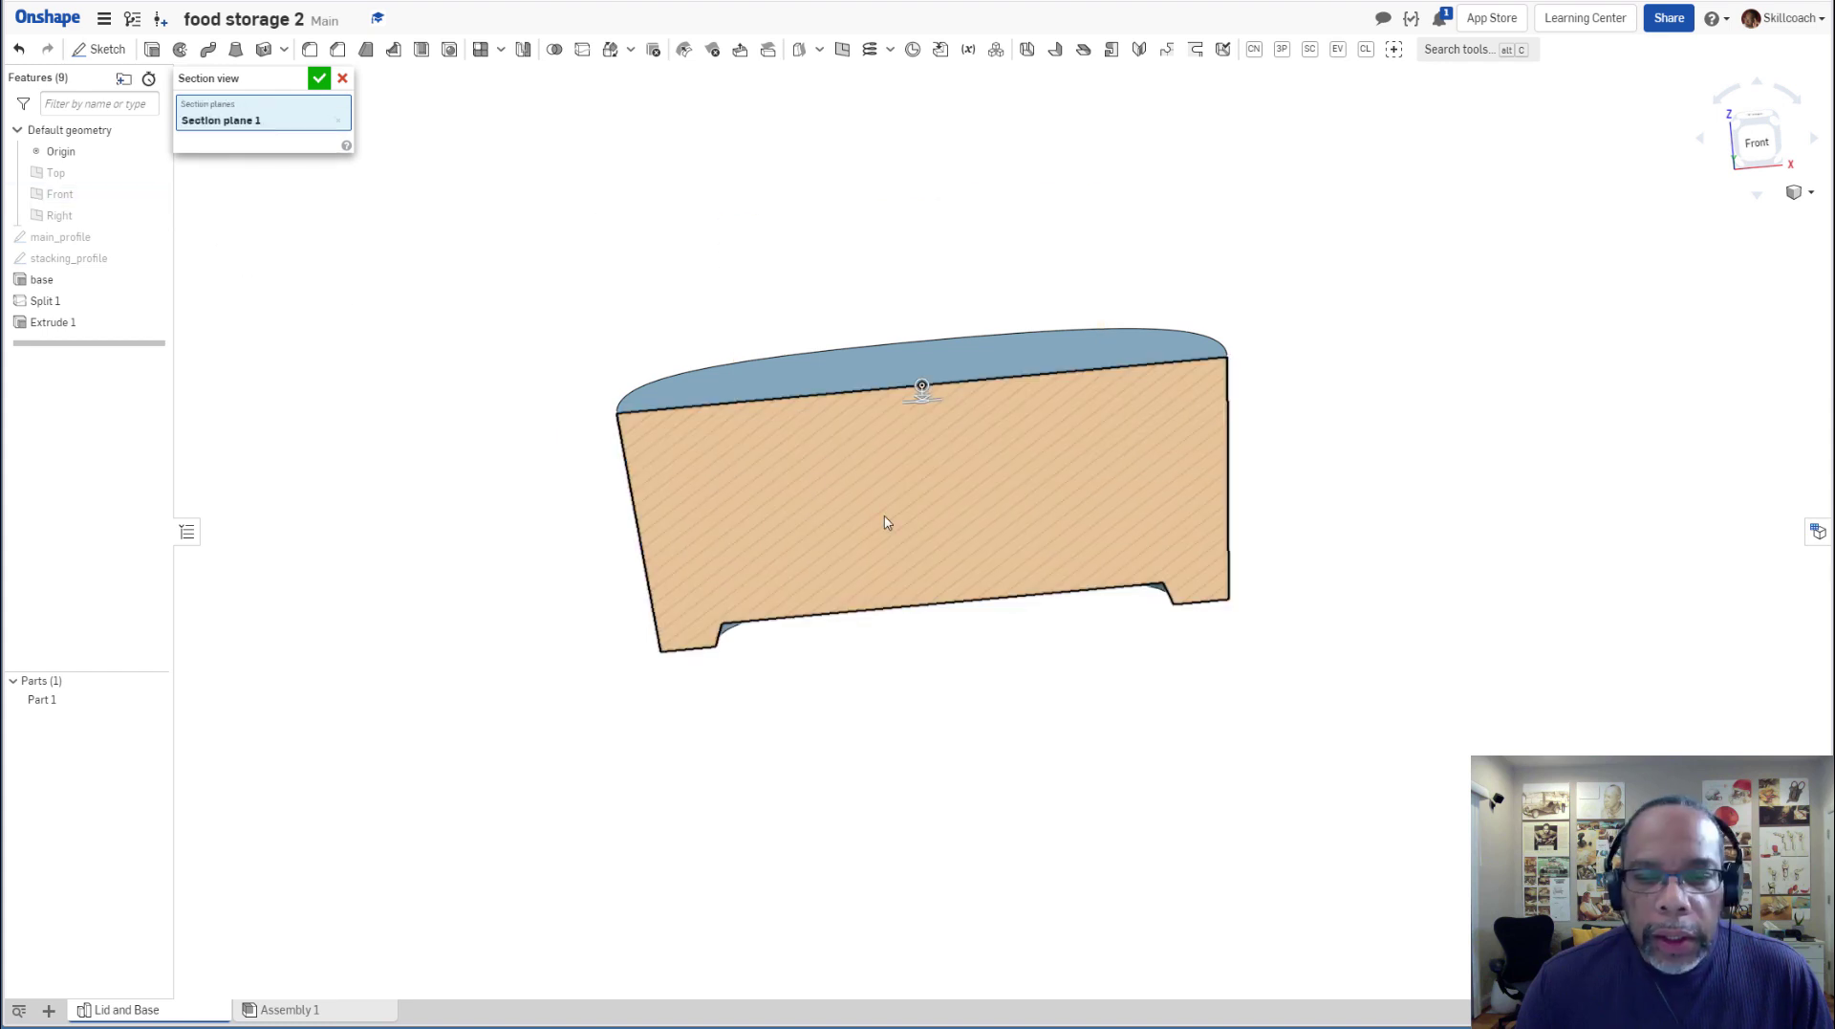
{"action": "right_click_drag", "start_coordinate": [1000, 697], "coordinate": [995, 731]}
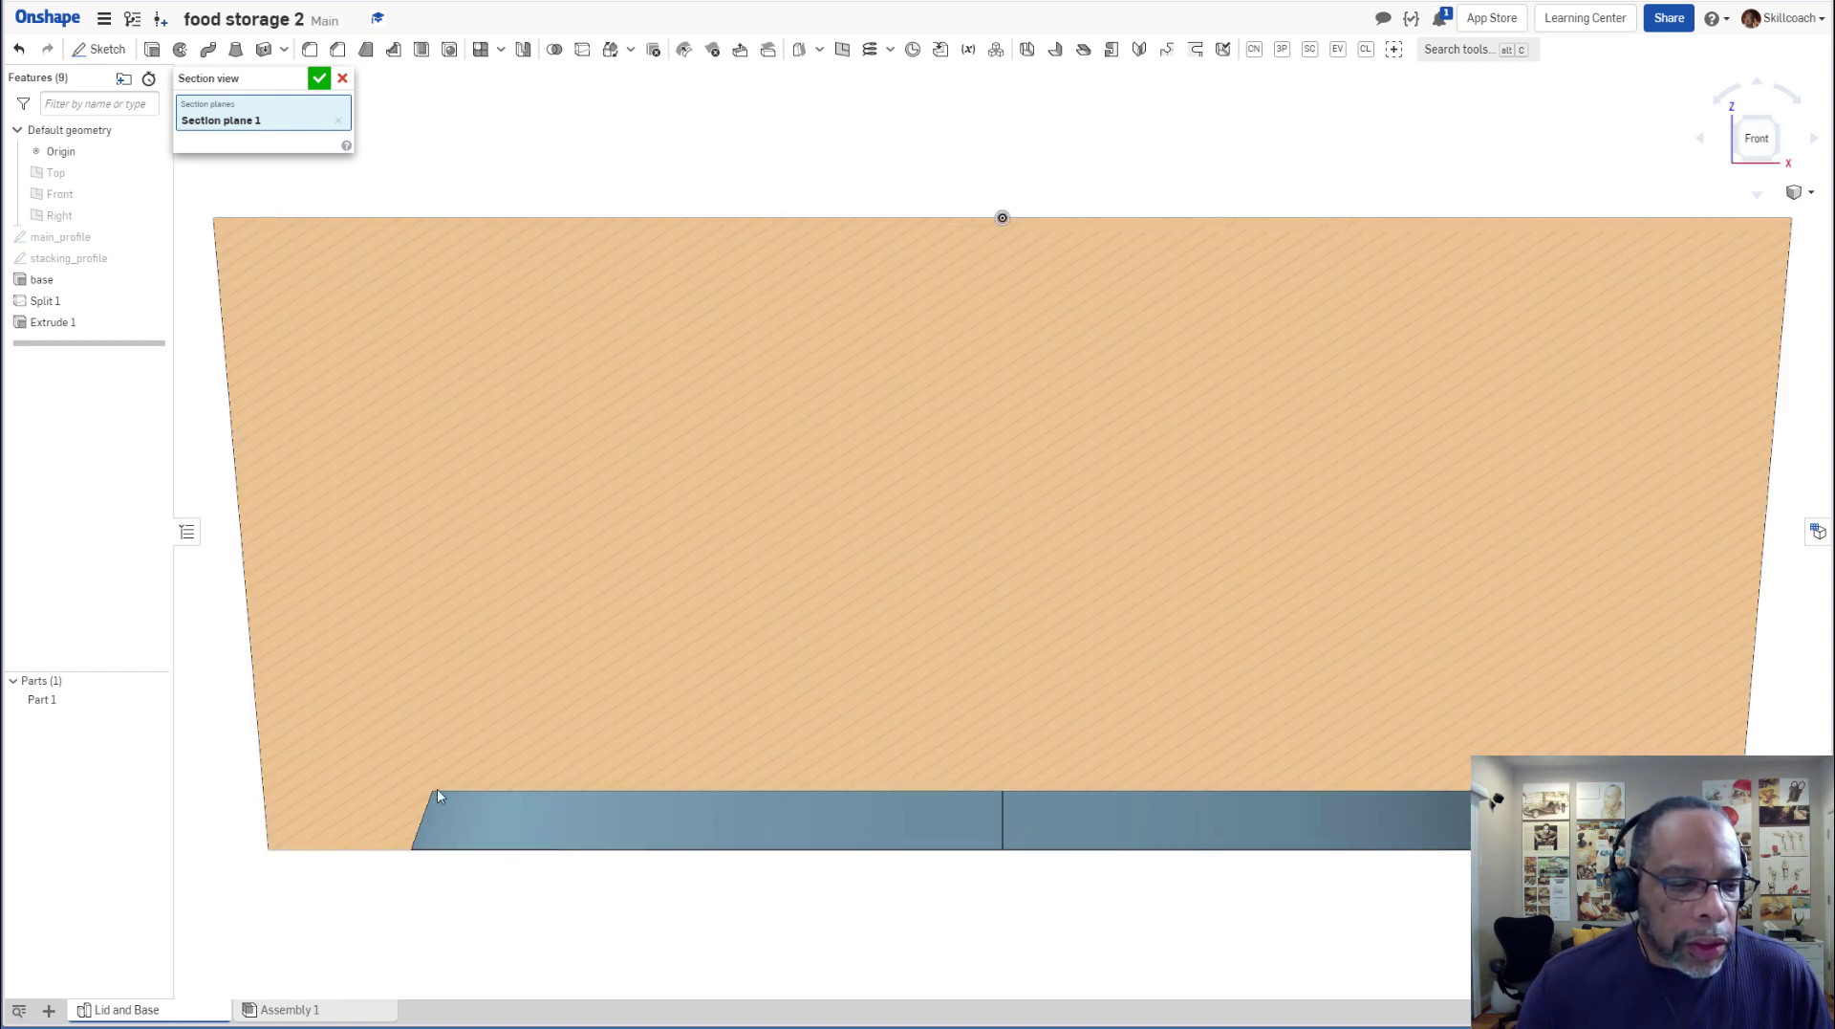
{"action": "scroll", "coordinate": [764, 526], "scroll_direction": "down", "scroll_amount": 1}
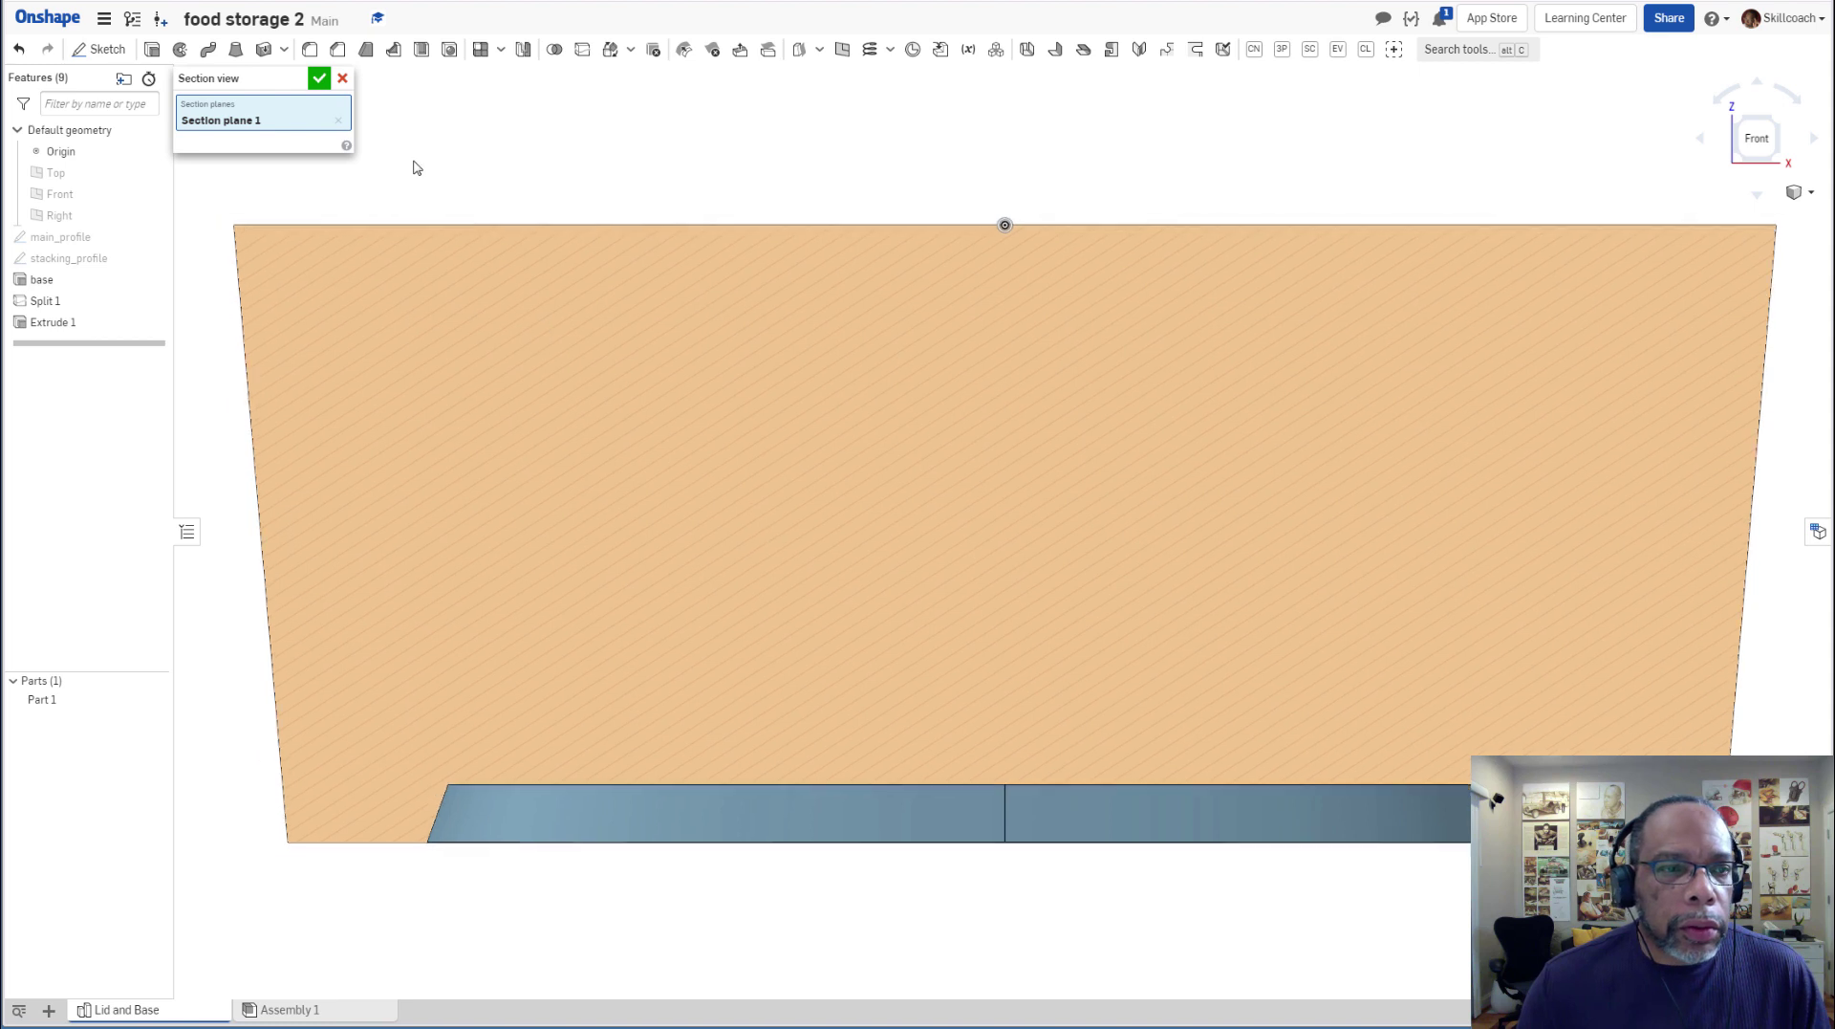
{"action": "left_click", "coordinate": [342, 80]}
Show the default planes and start a new sketch on the Front plane.
{"action": "scroll", "coordinate": [994, 526], "scroll_direction": "down", "scroll_amount": 2}
{"action": "right_click_drag", "start_coordinate": [987, 622], "coordinate": [1138, 637]}
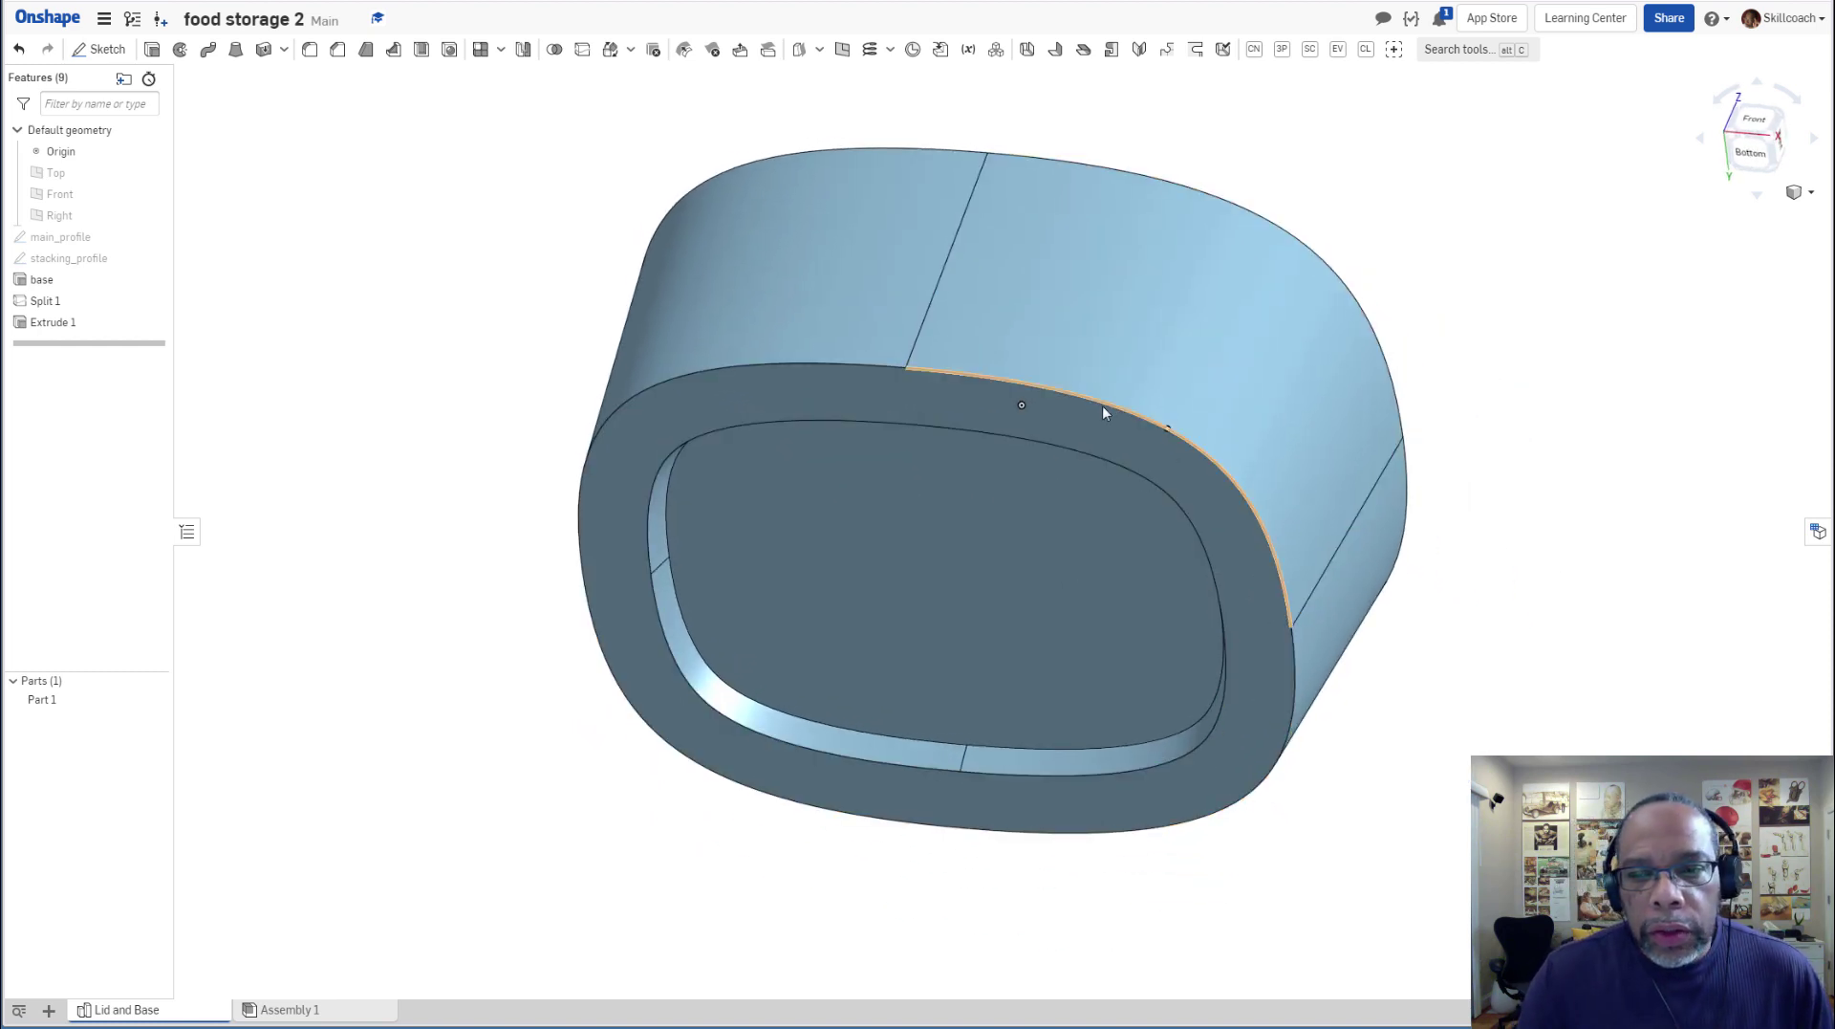
{"action": "right_click_drag", "start_coordinate": [1104, 405], "coordinate": [1134, 399]}
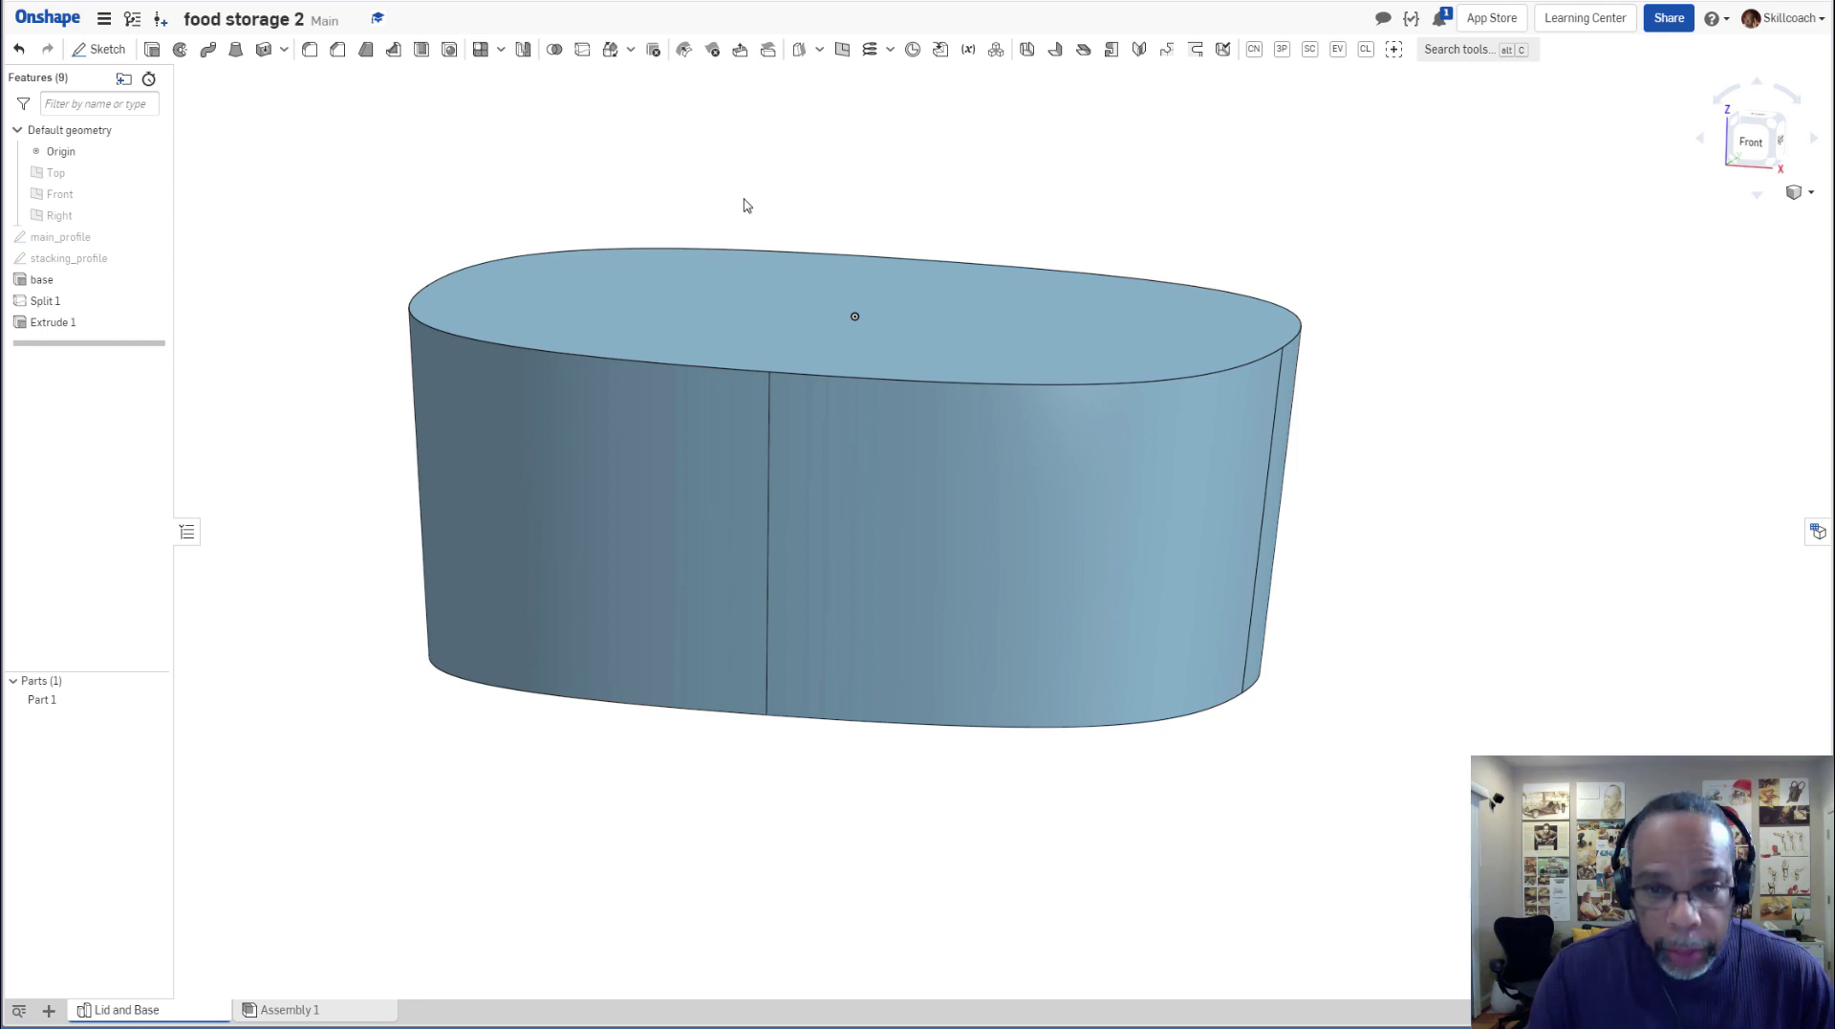
{"action": "key", "text": "p"}
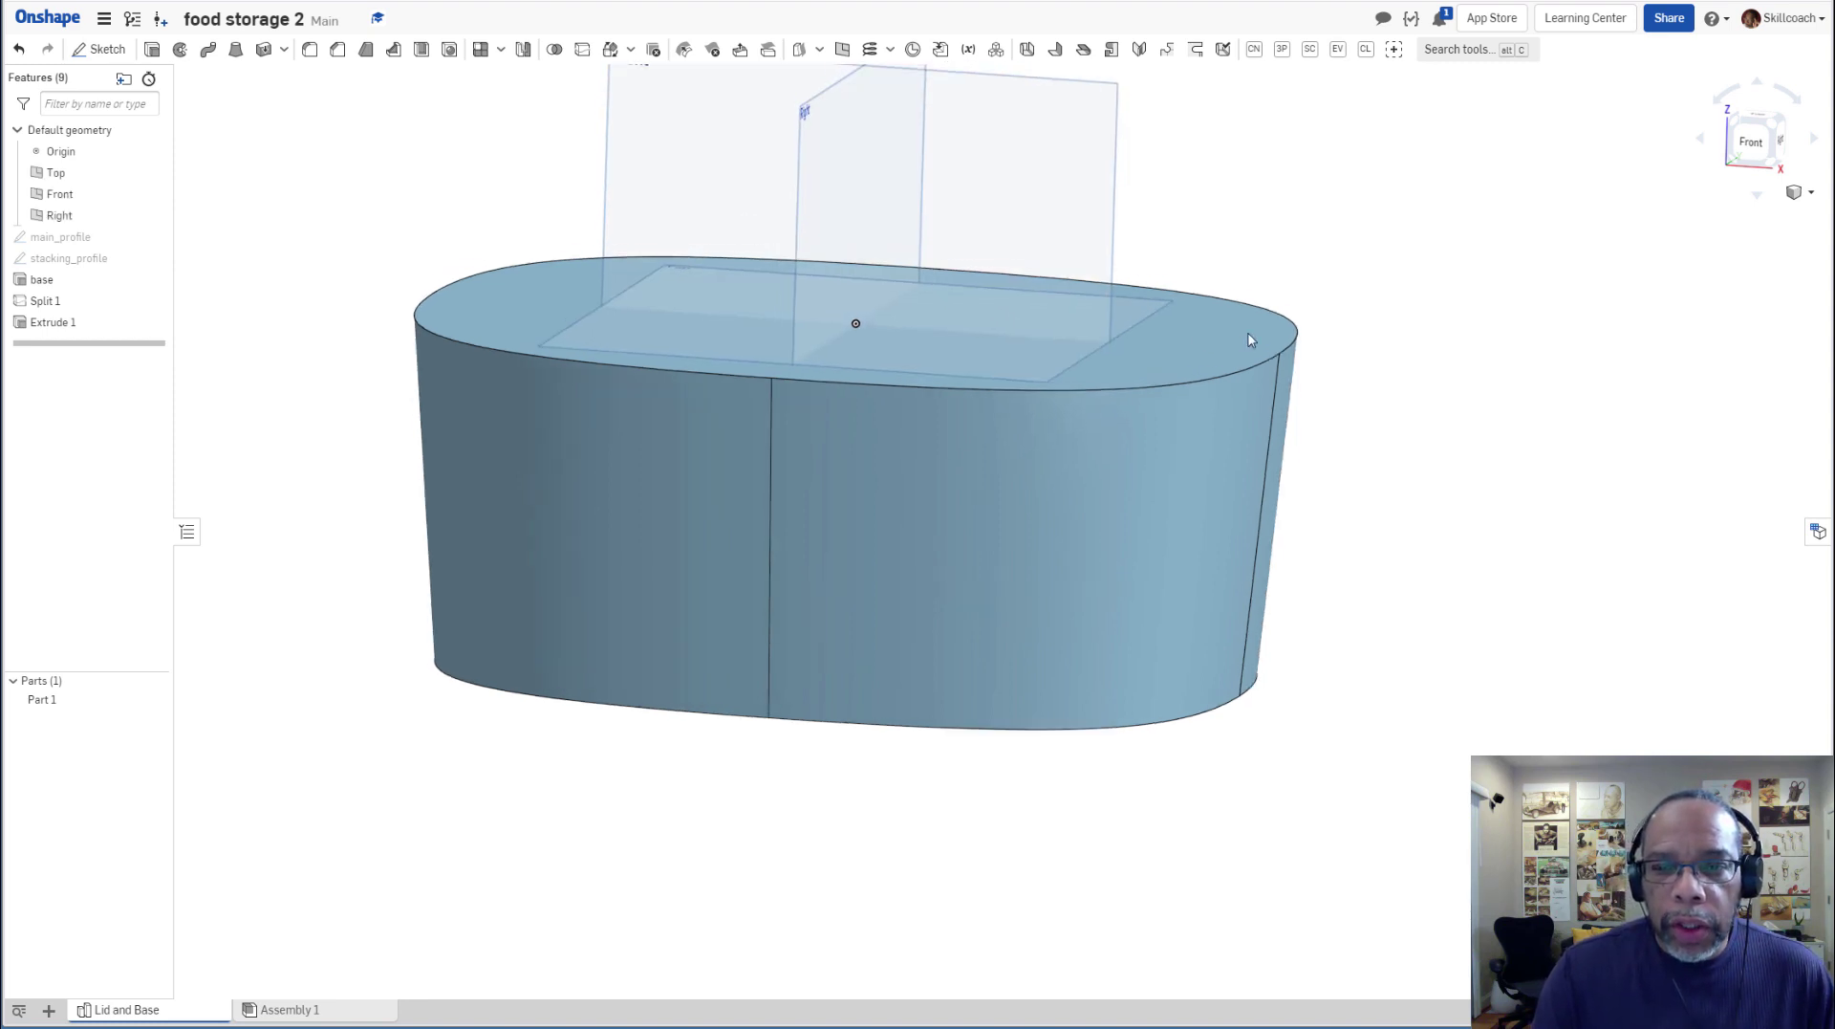
{"action": "left_click", "coordinate": [688, 164]}
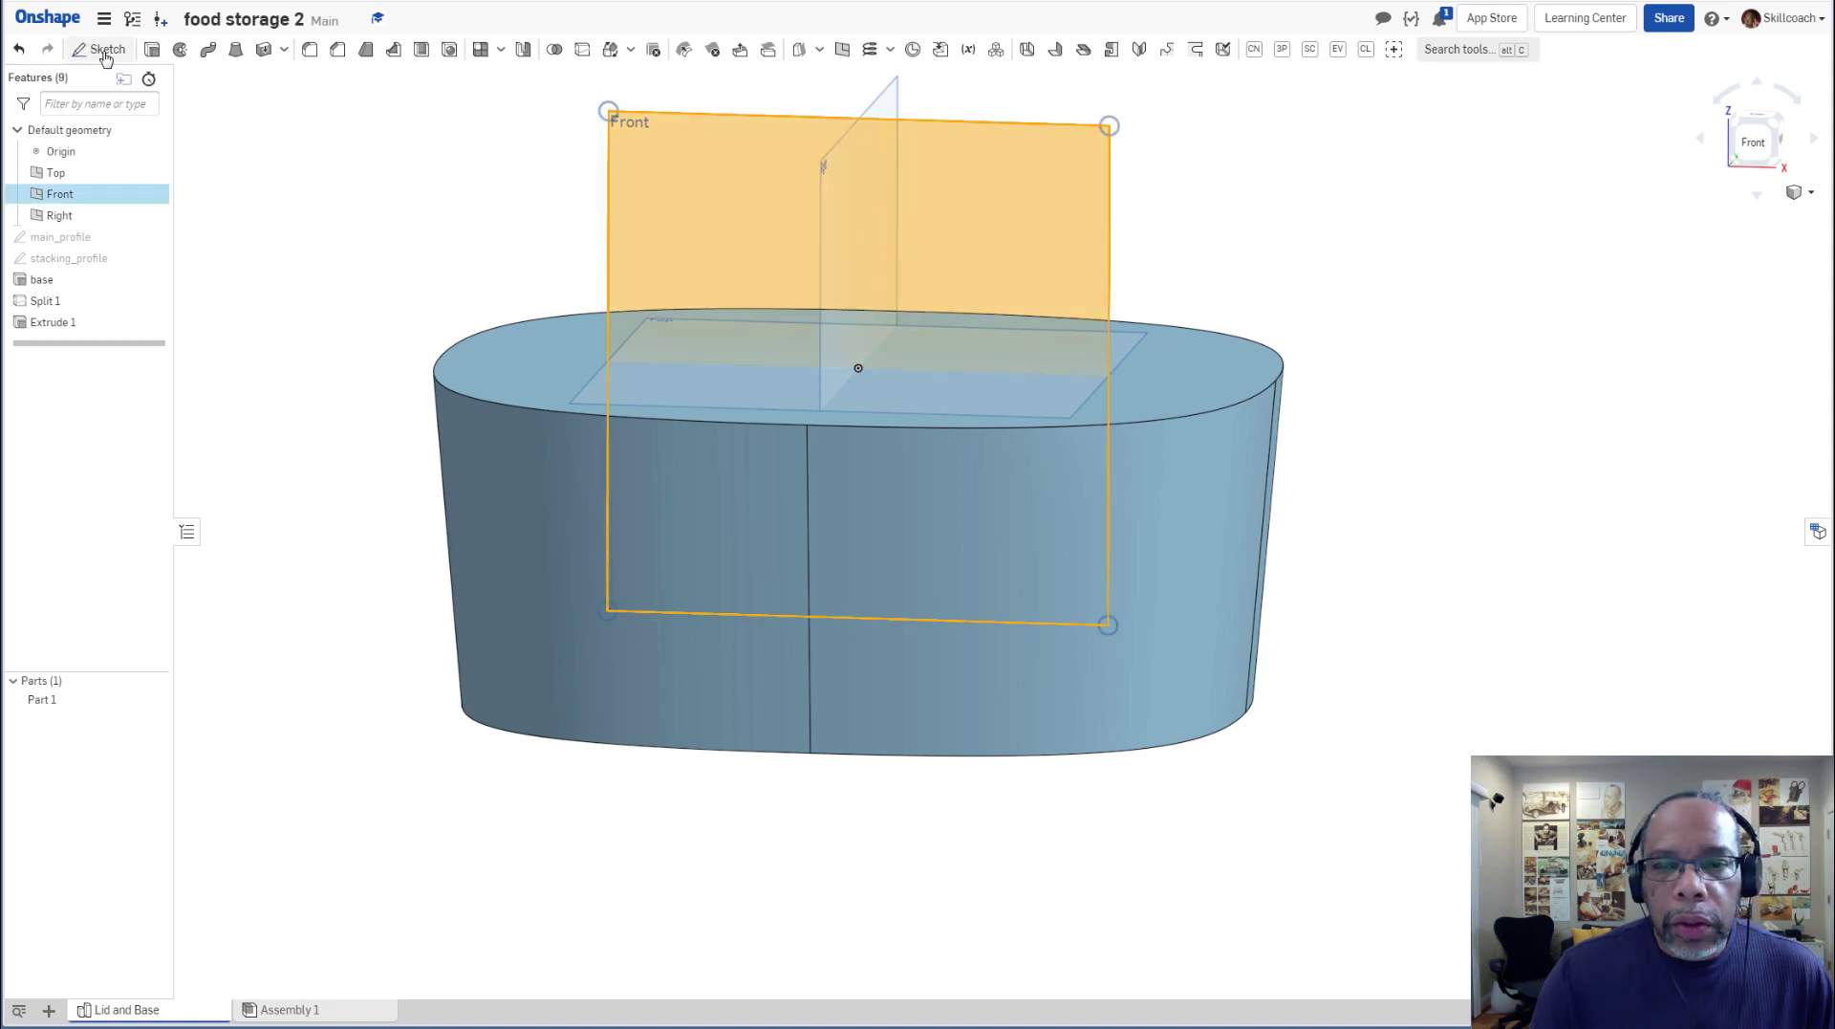
{"action": "key", "text": "Escape"}
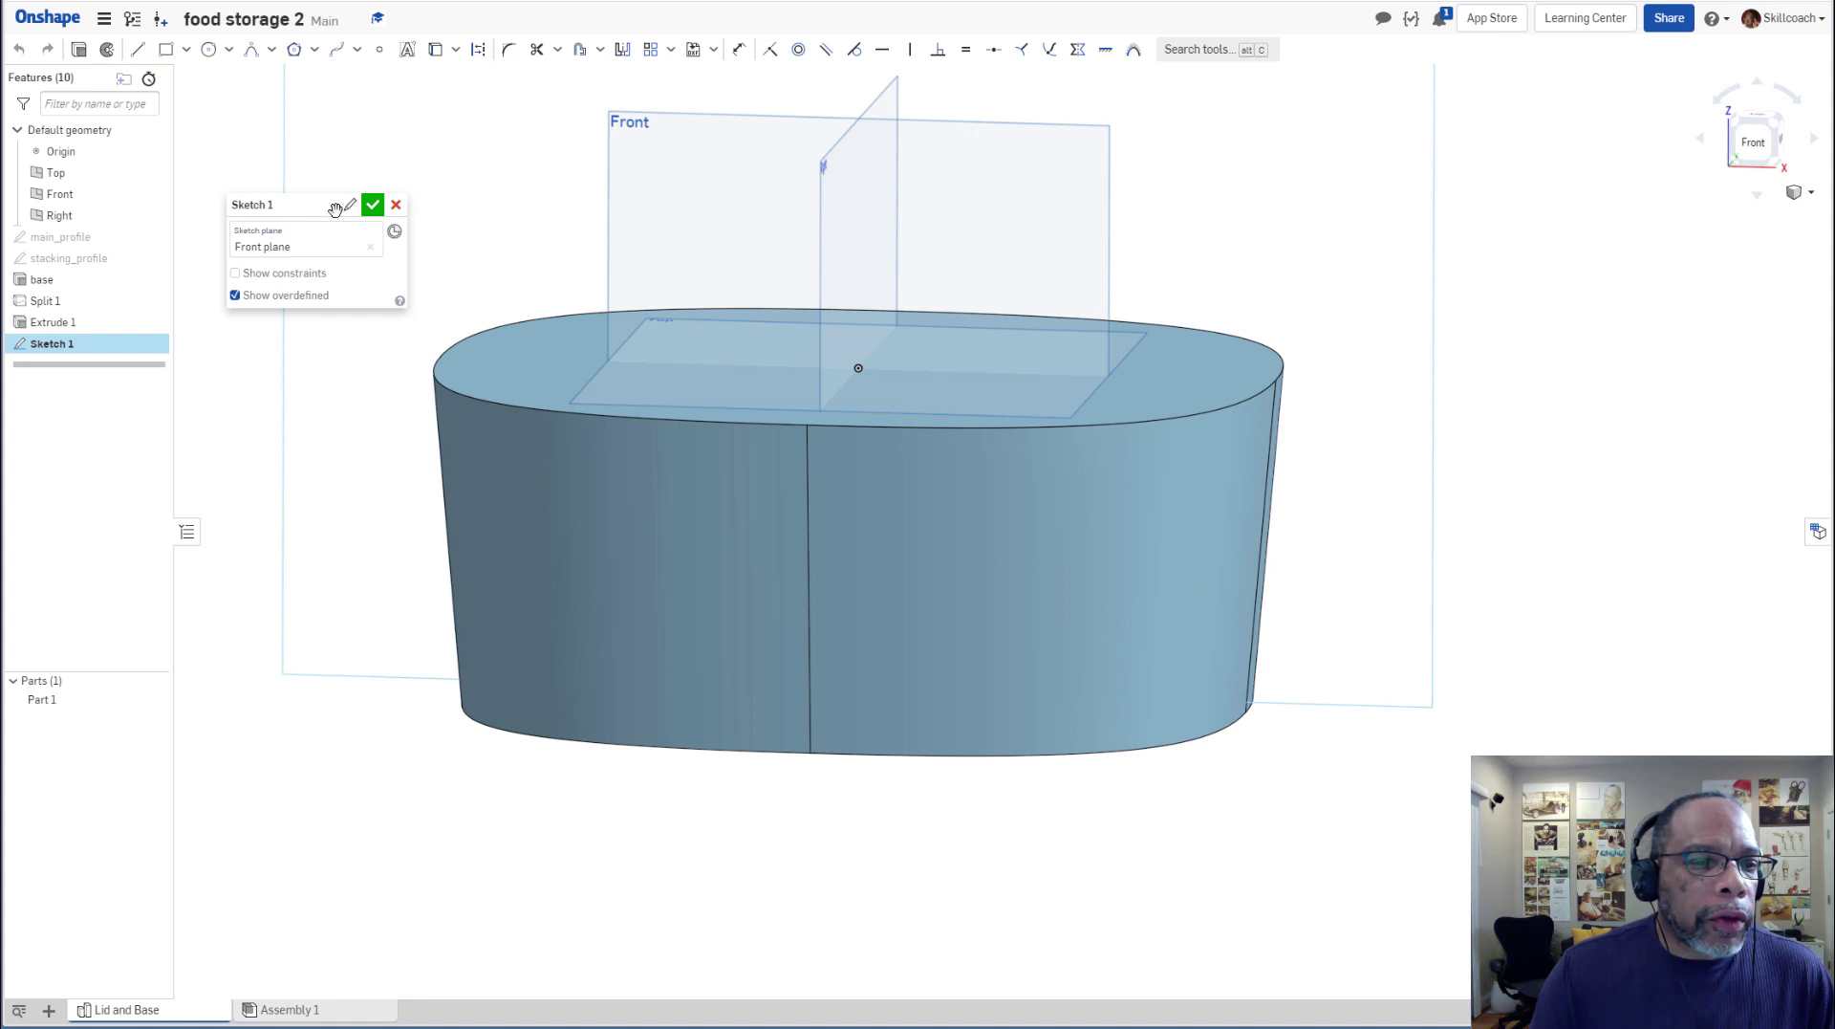
Rename the new Front plane sketch as base-rim profile.
{"action": "left_click", "coordinate": [306, 209]}
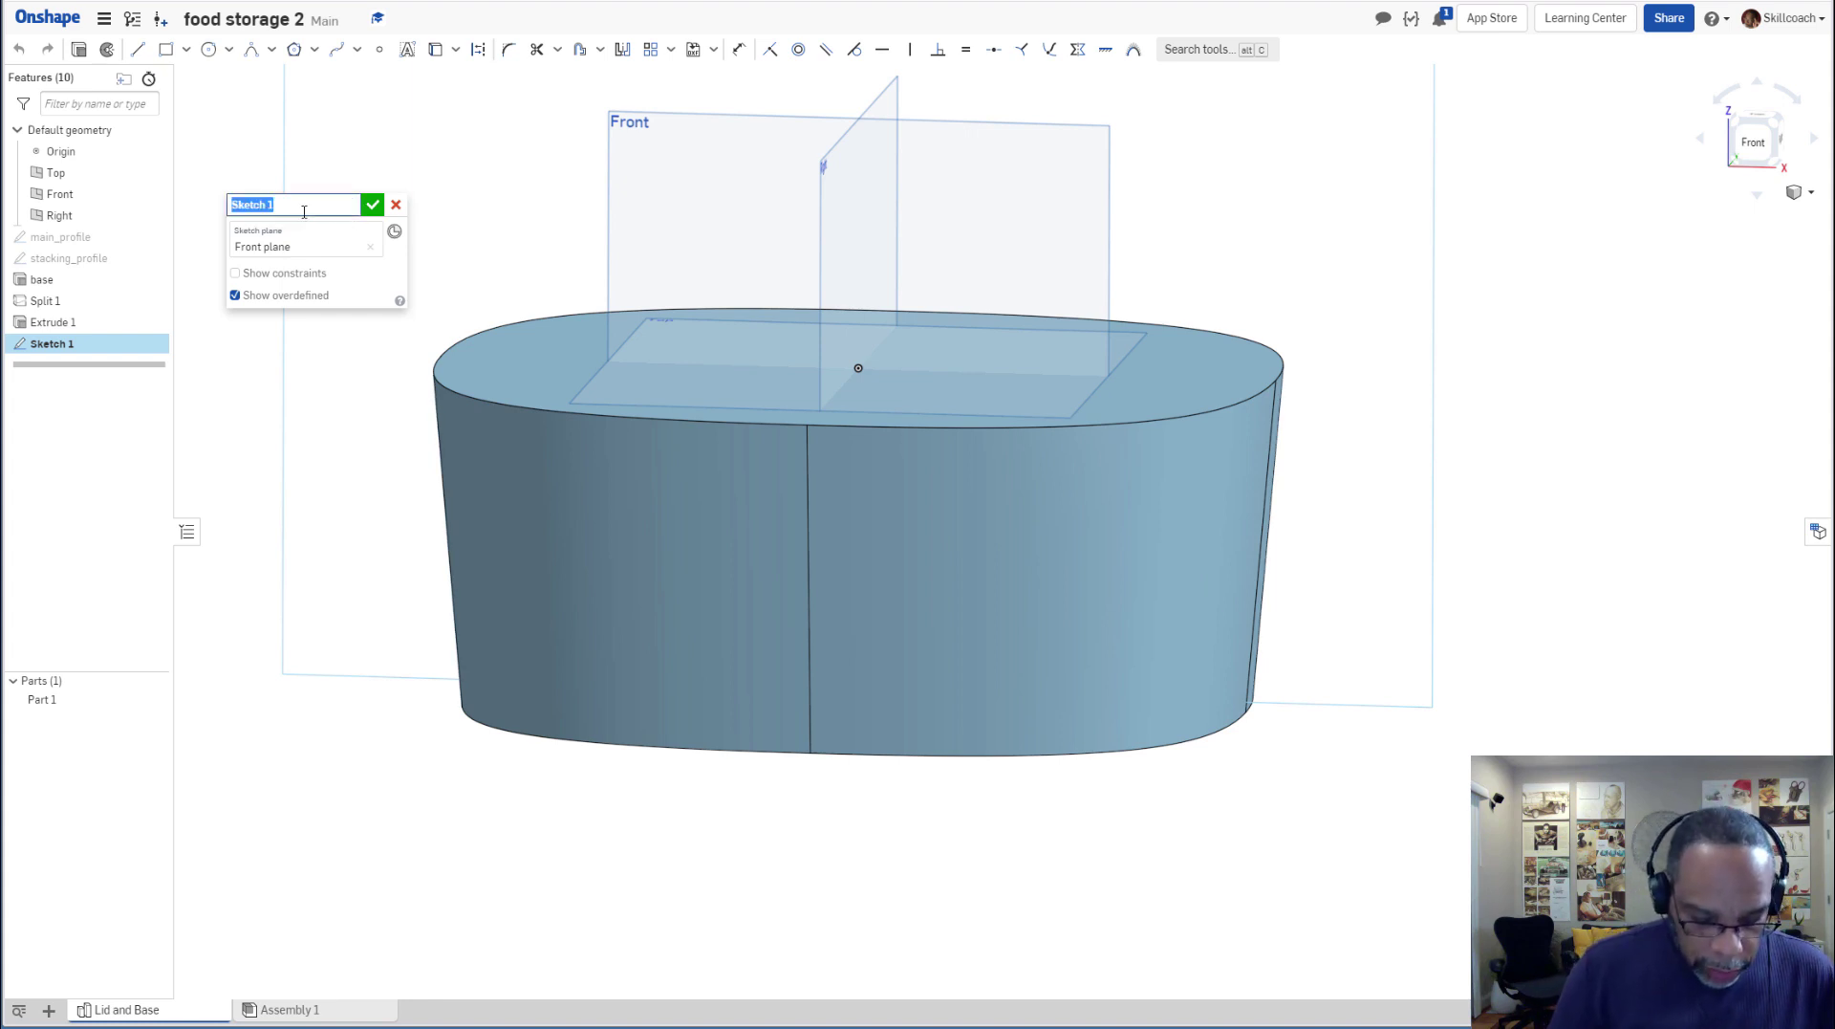
{"action": "type", "text": "base-ri"}
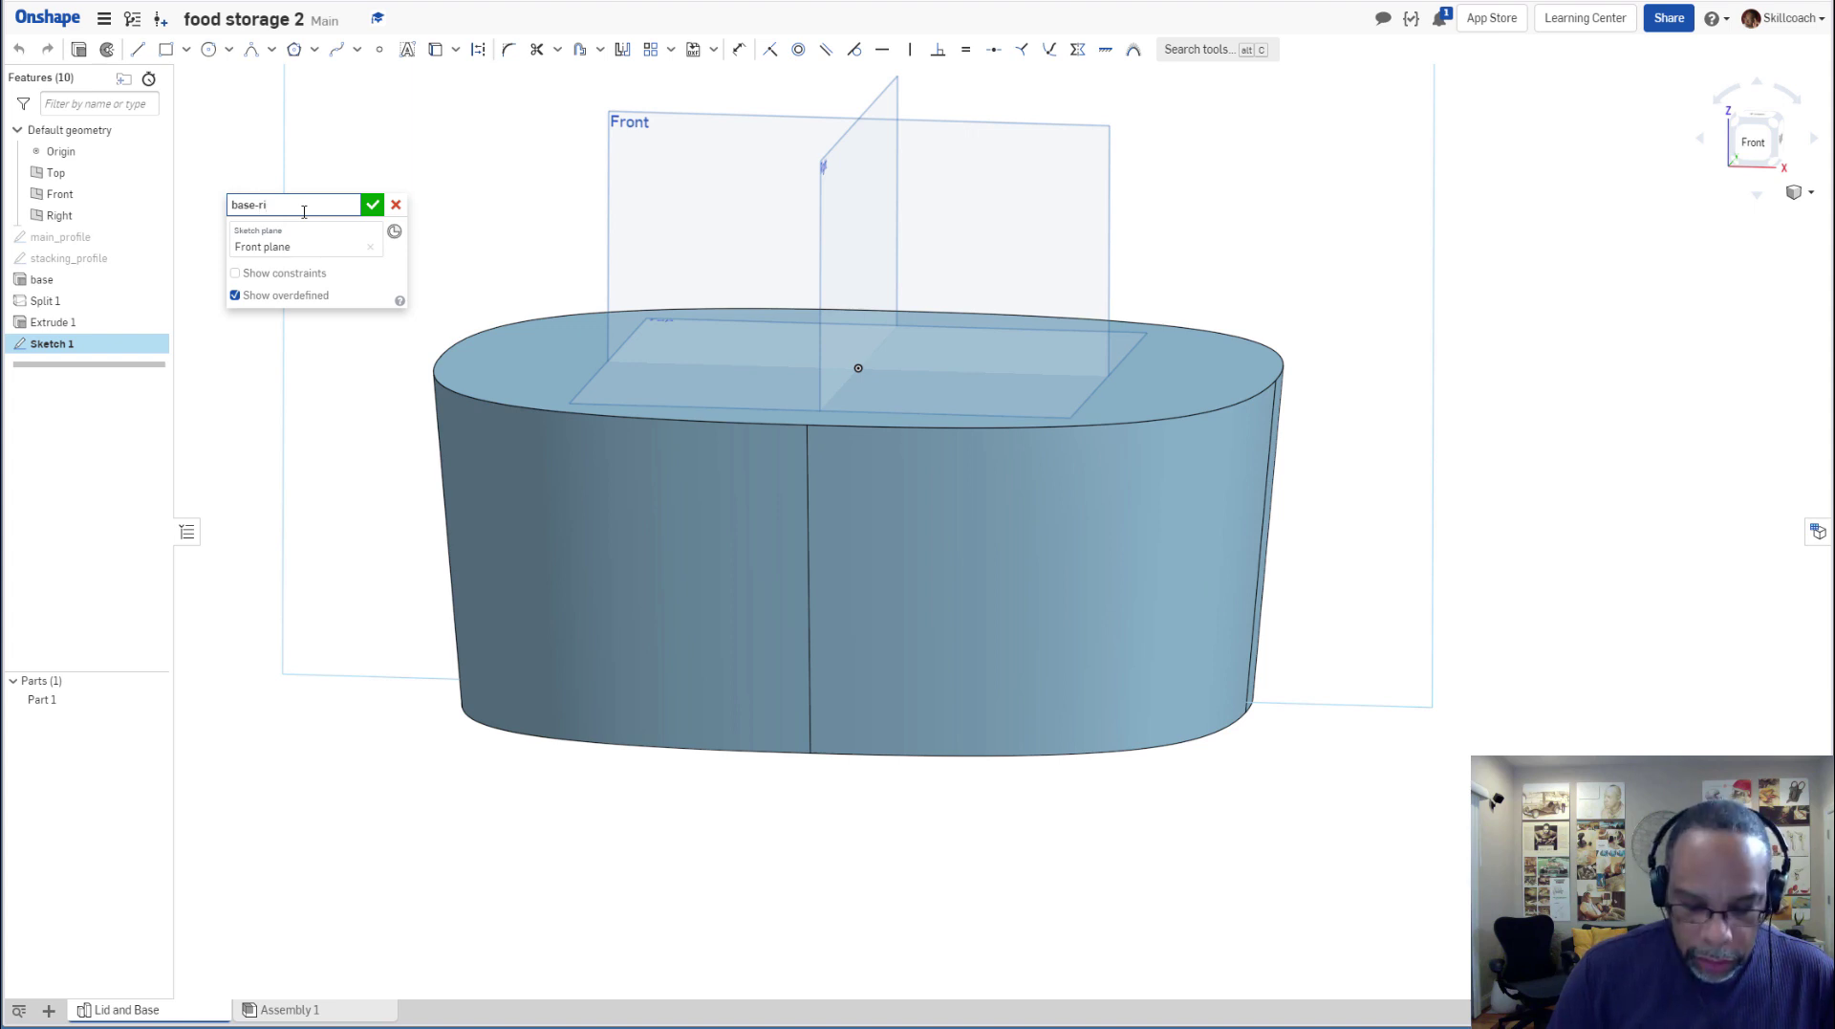
{"action": "type", "text": "m pro"}
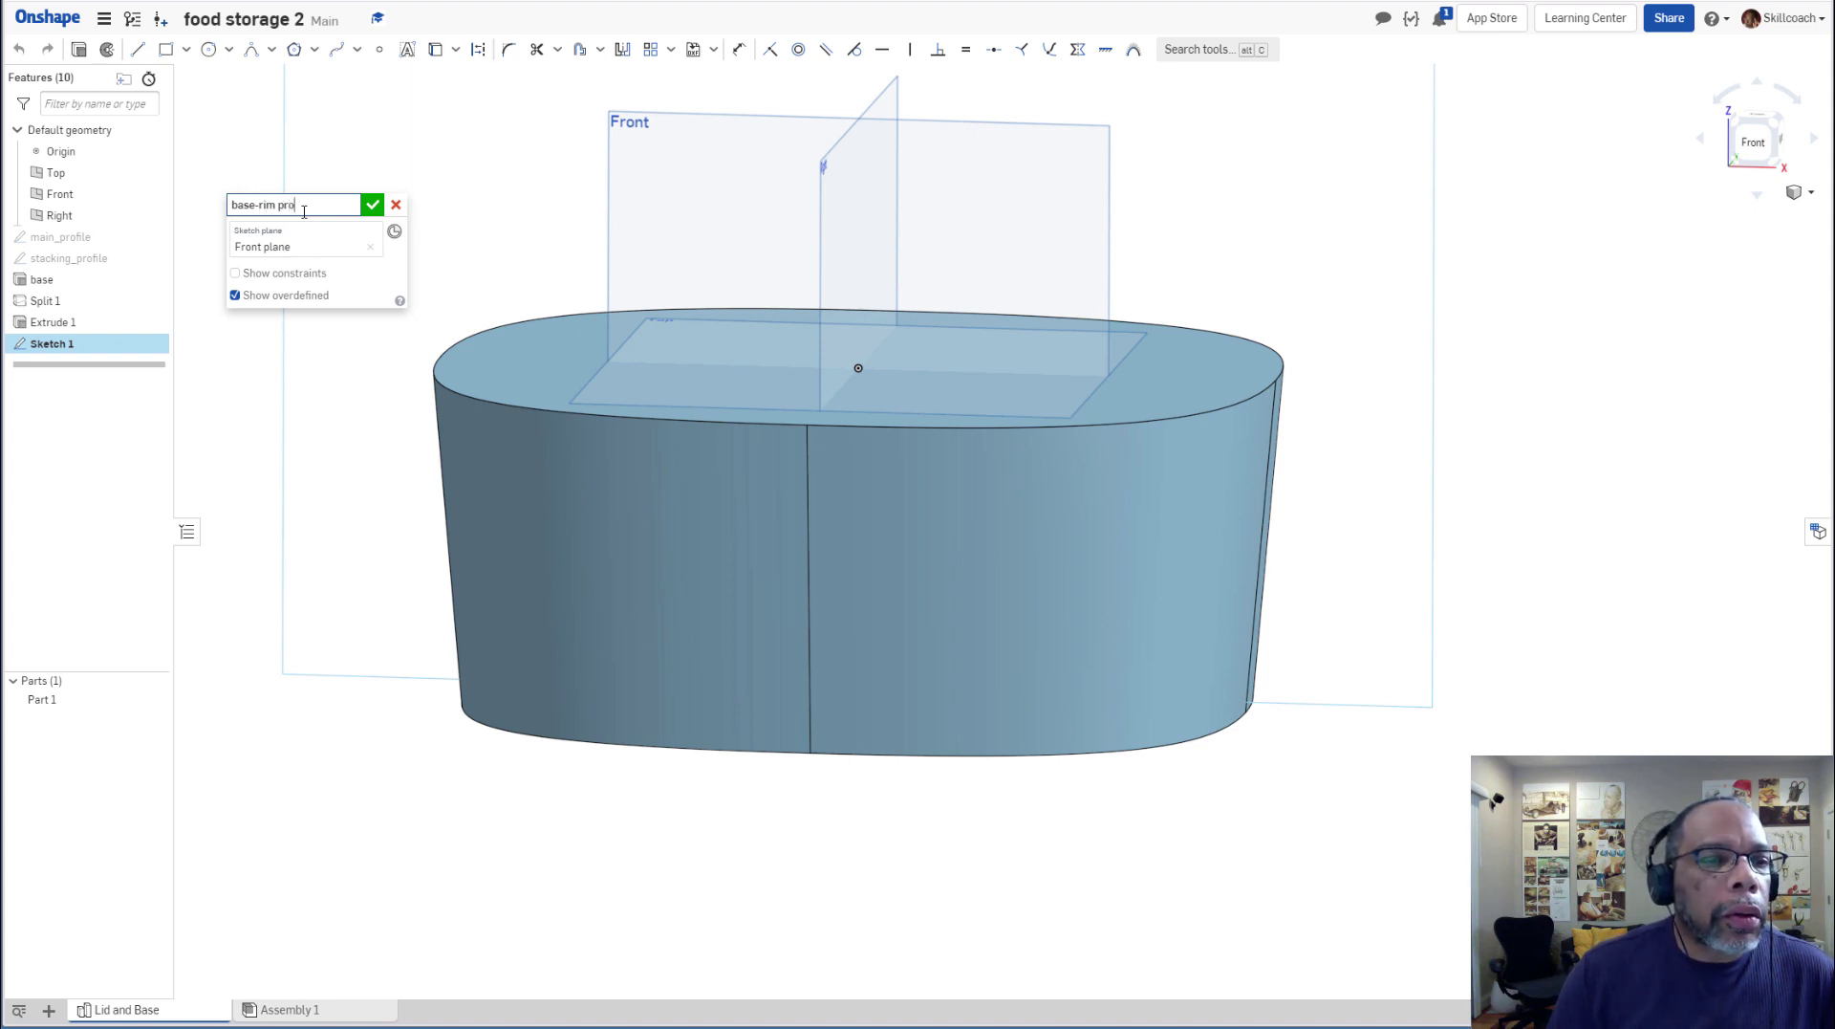
{"action": "type", "text": "file"}
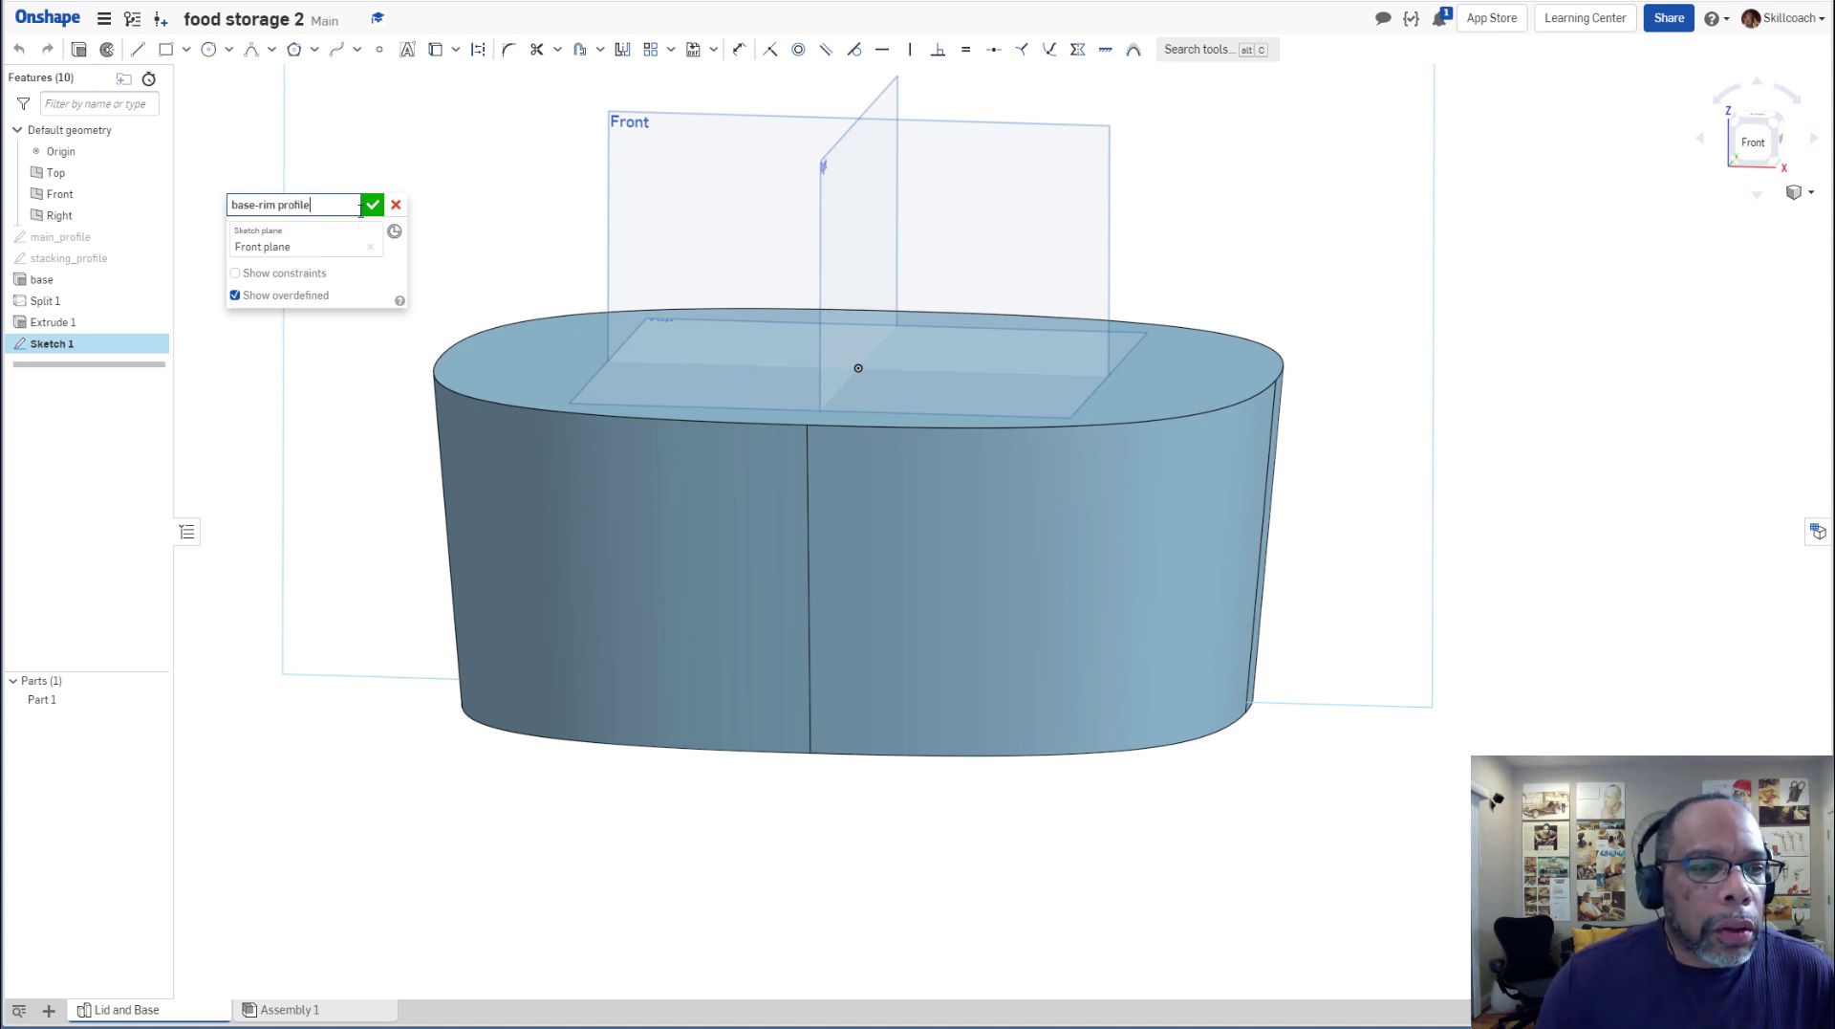
{"action": "key", "text": "Return"}
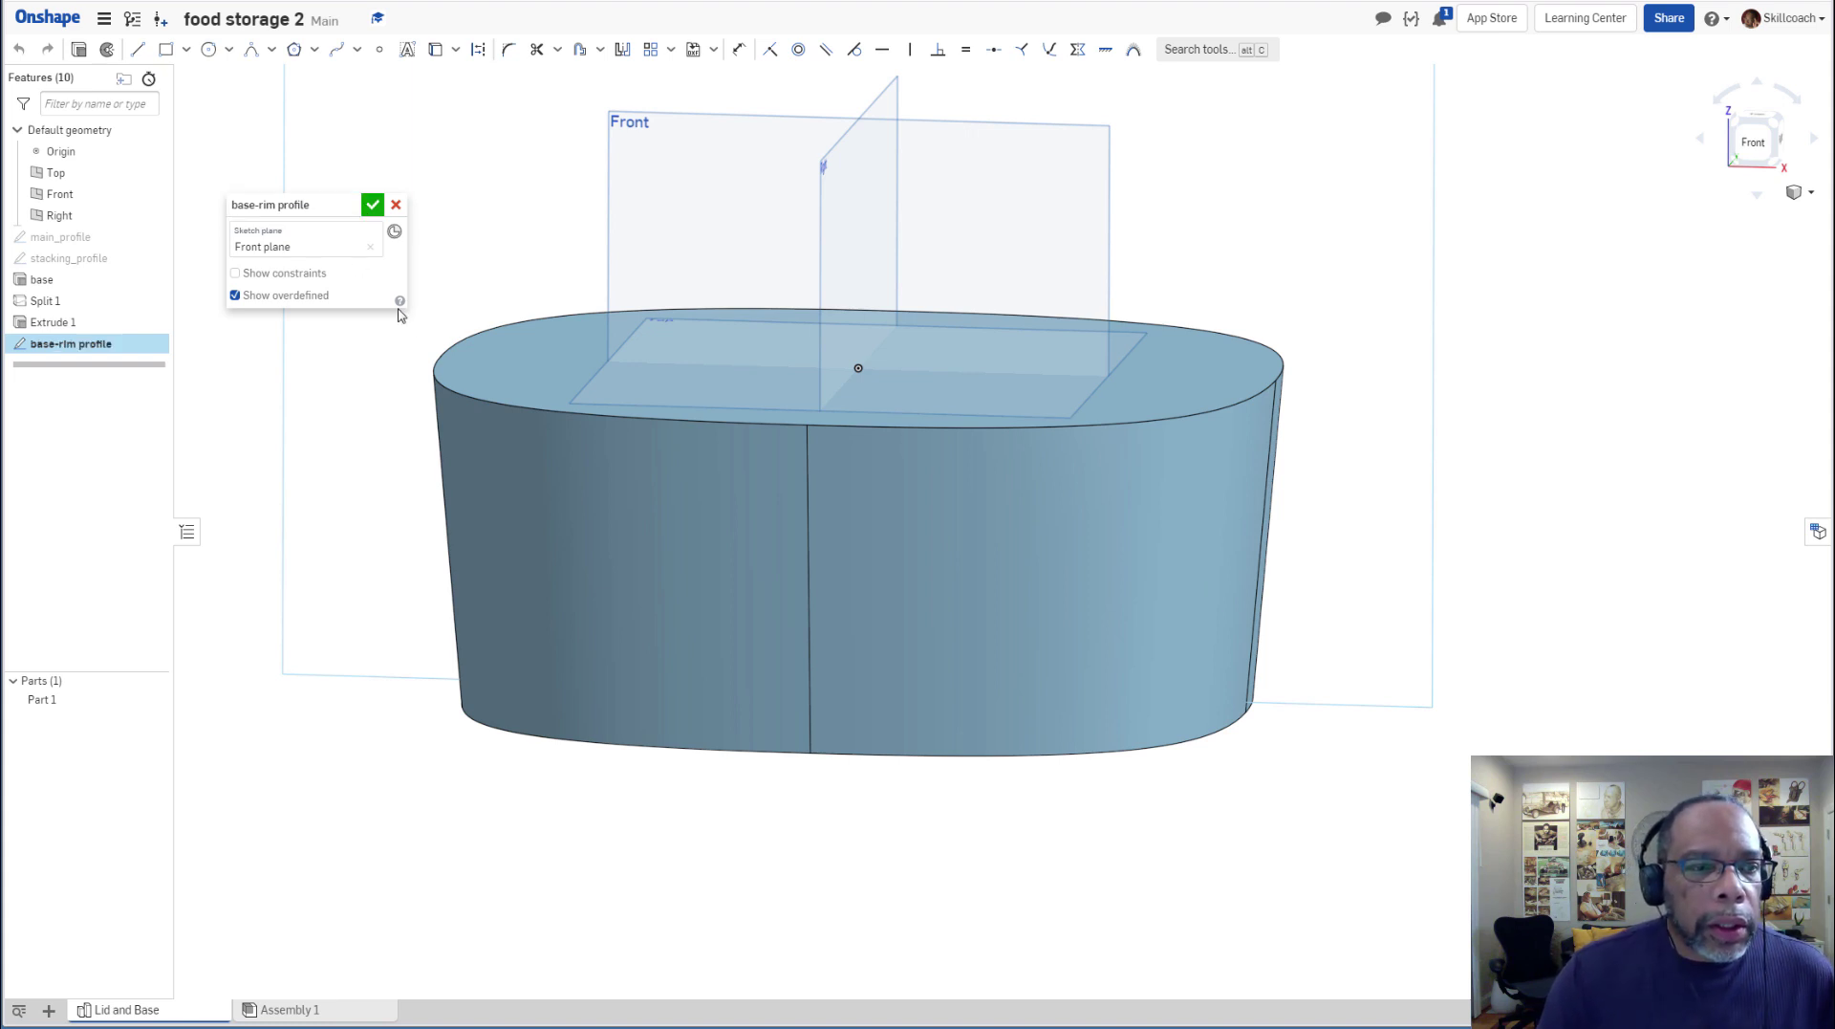
View normal to the sketch plane and frame the base's upper corner on the positive X side.
{"action": "right_click_drag", "start_coordinate": [1319, 651], "coordinate": [1380, 369]}
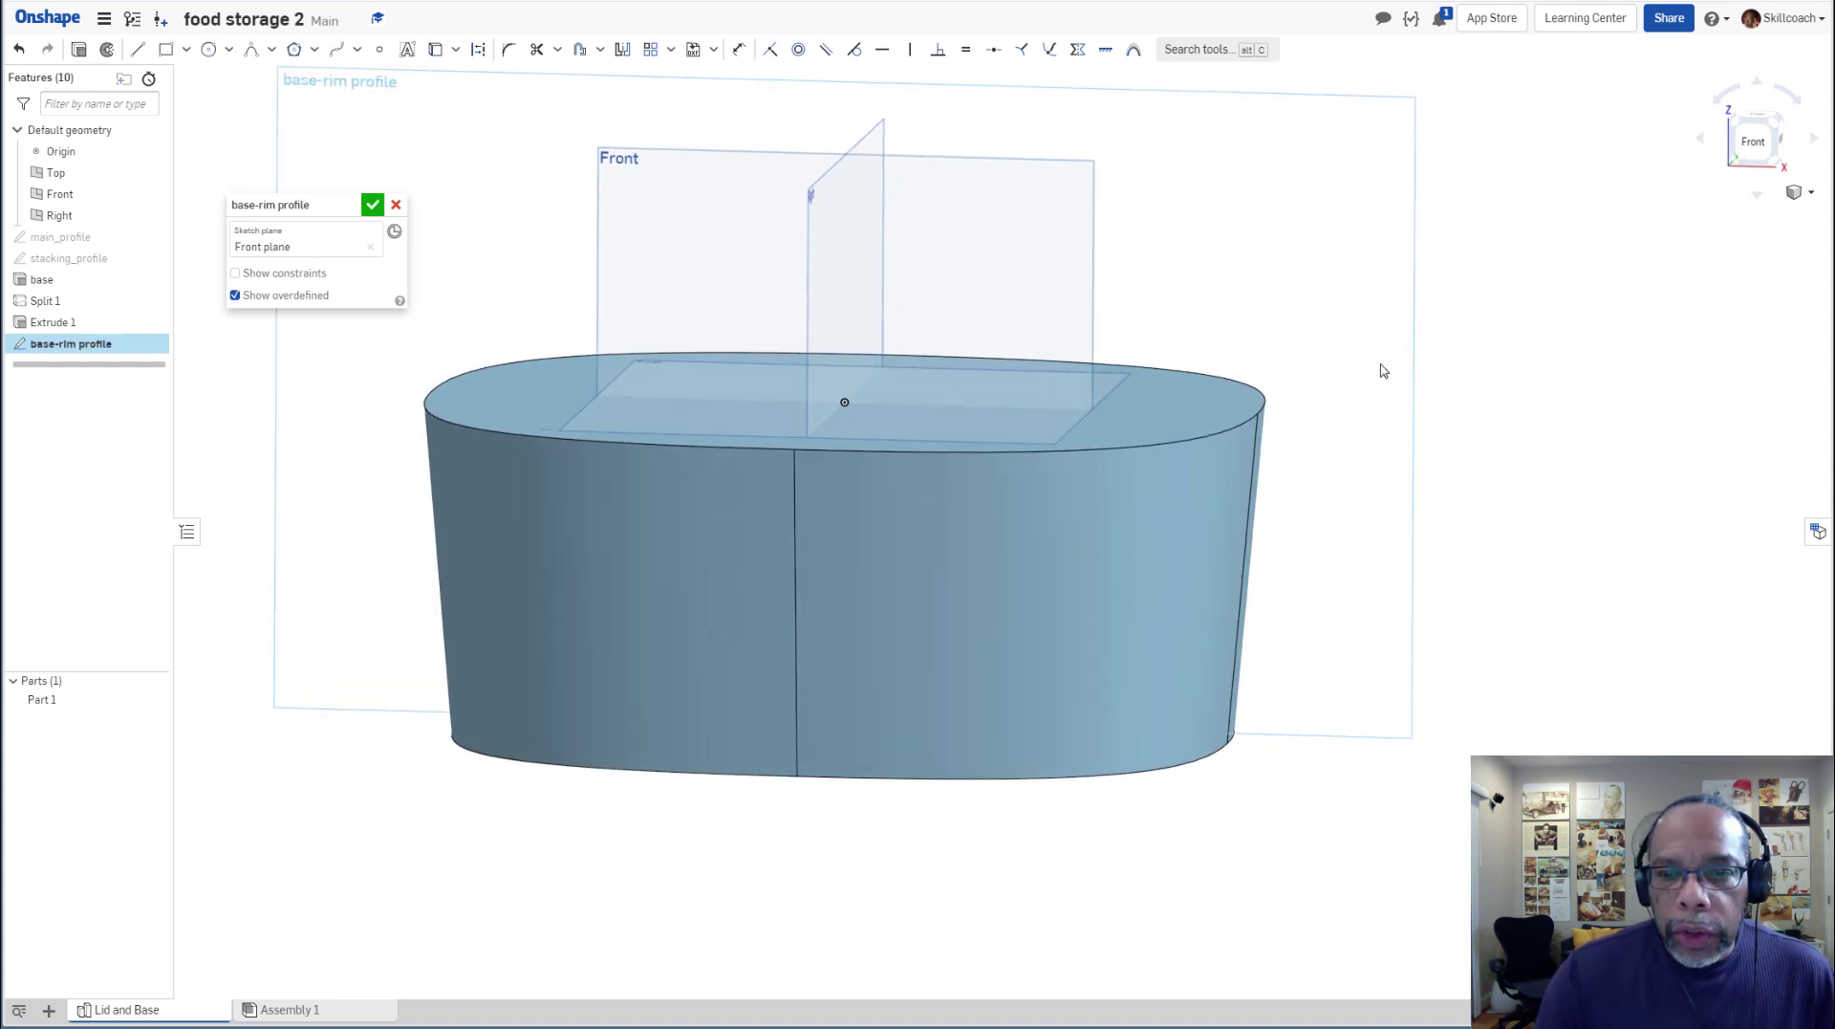
{"action": "middle_click_drag", "start_coordinate": [1381, 369], "coordinate": [1032, 464]}
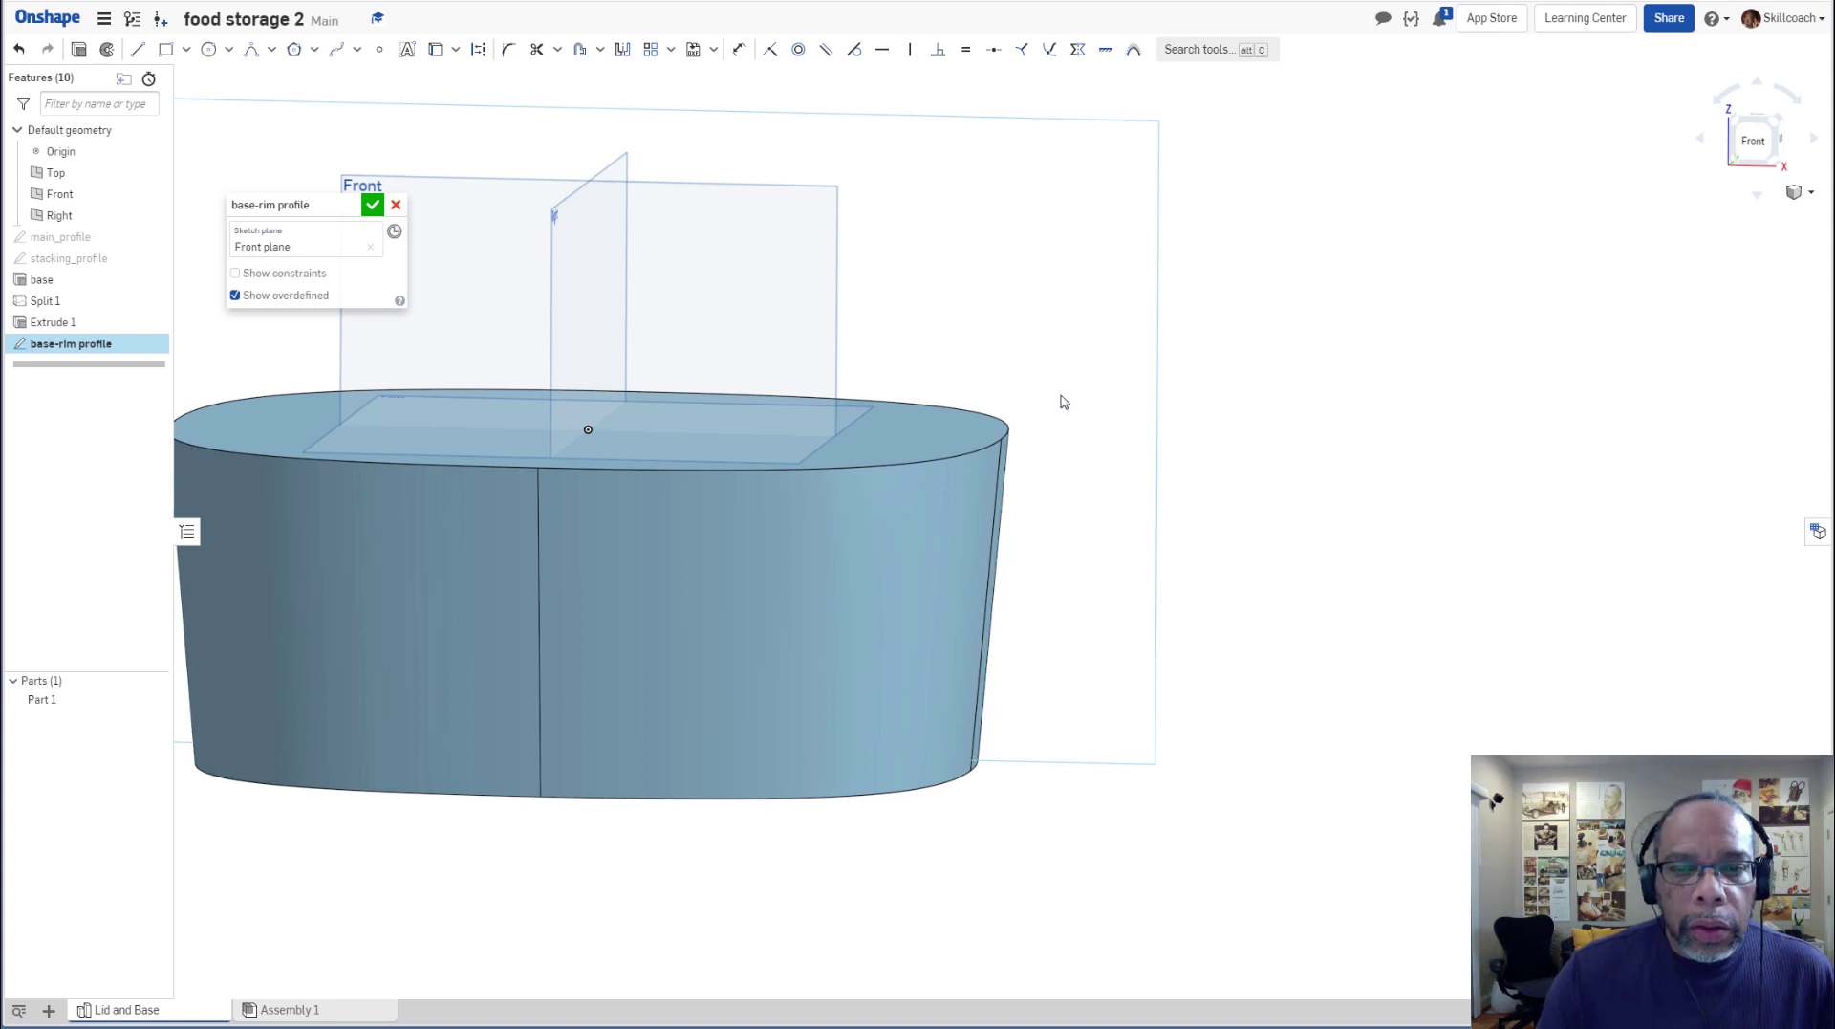
{"action": "right_click_drag", "start_coordinate": [1154, 481], "coordinate": [1025, 331]}
{"action": "scroll", "coordinate": [988, 332], "scroll_direction": "up", "scroll_amount": 1}
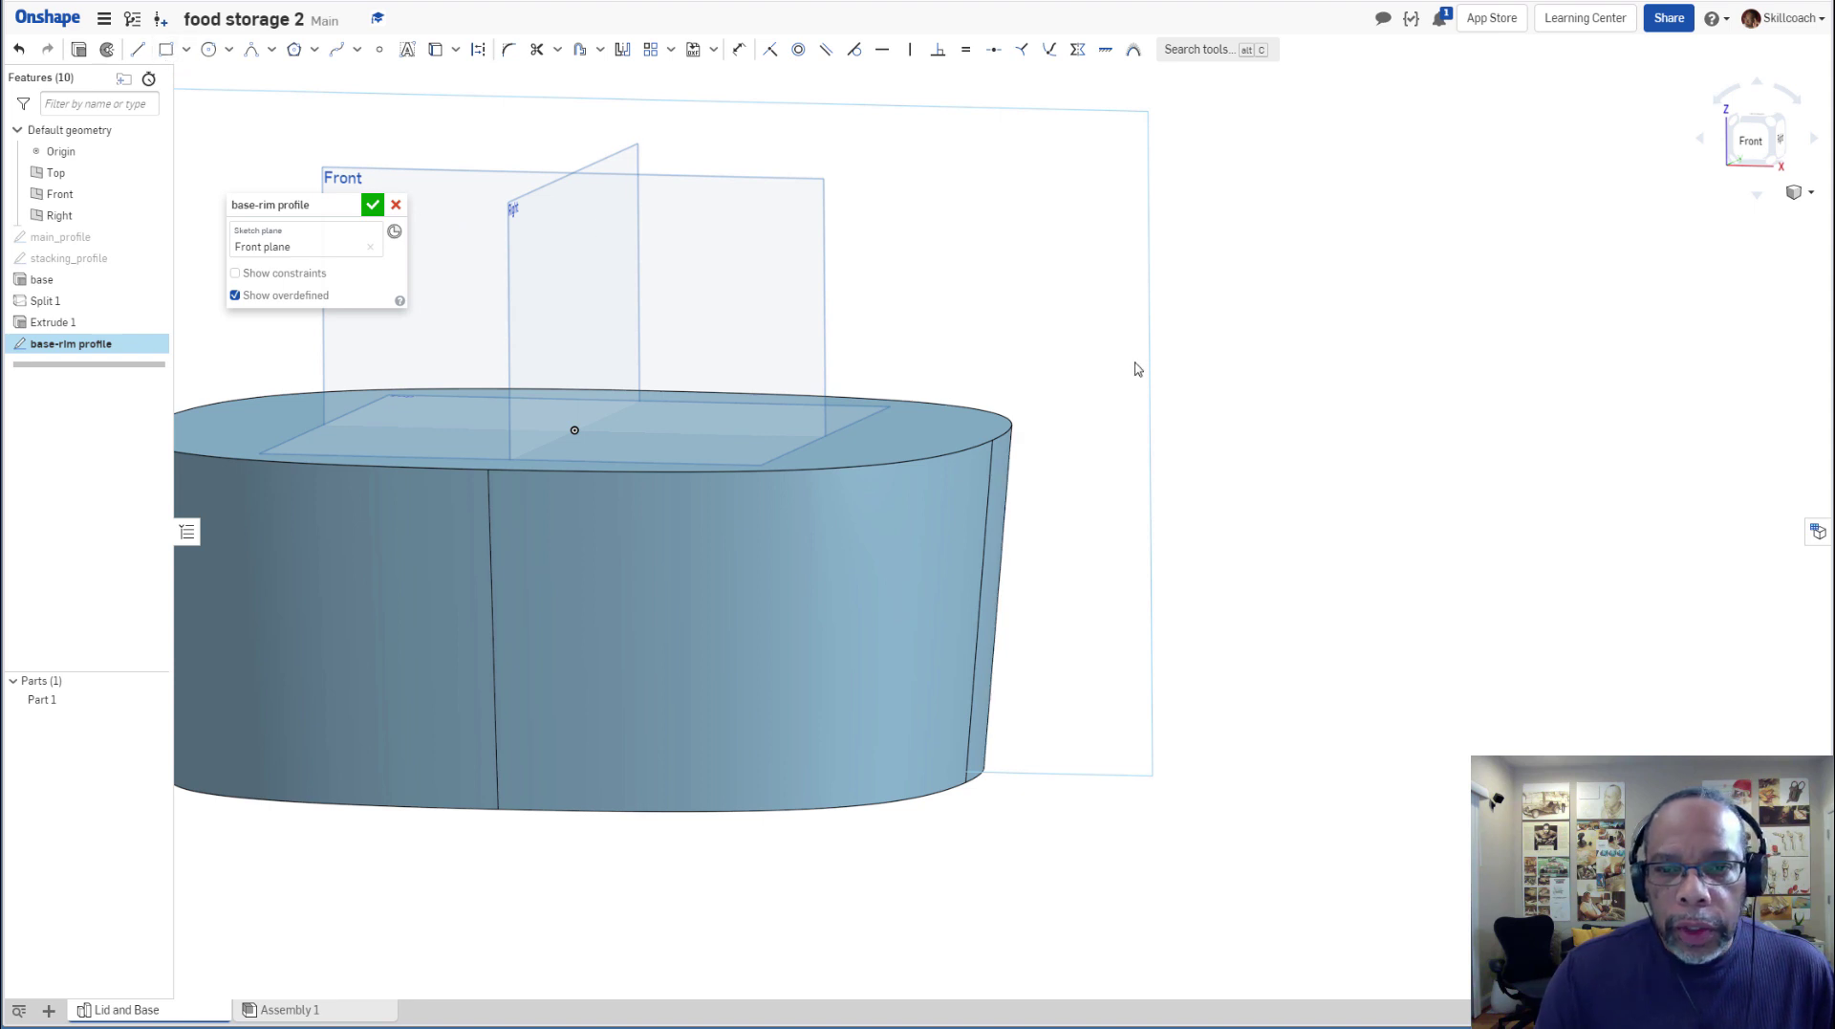
{"action": "right_click", "coordinate": [1087, 361]}
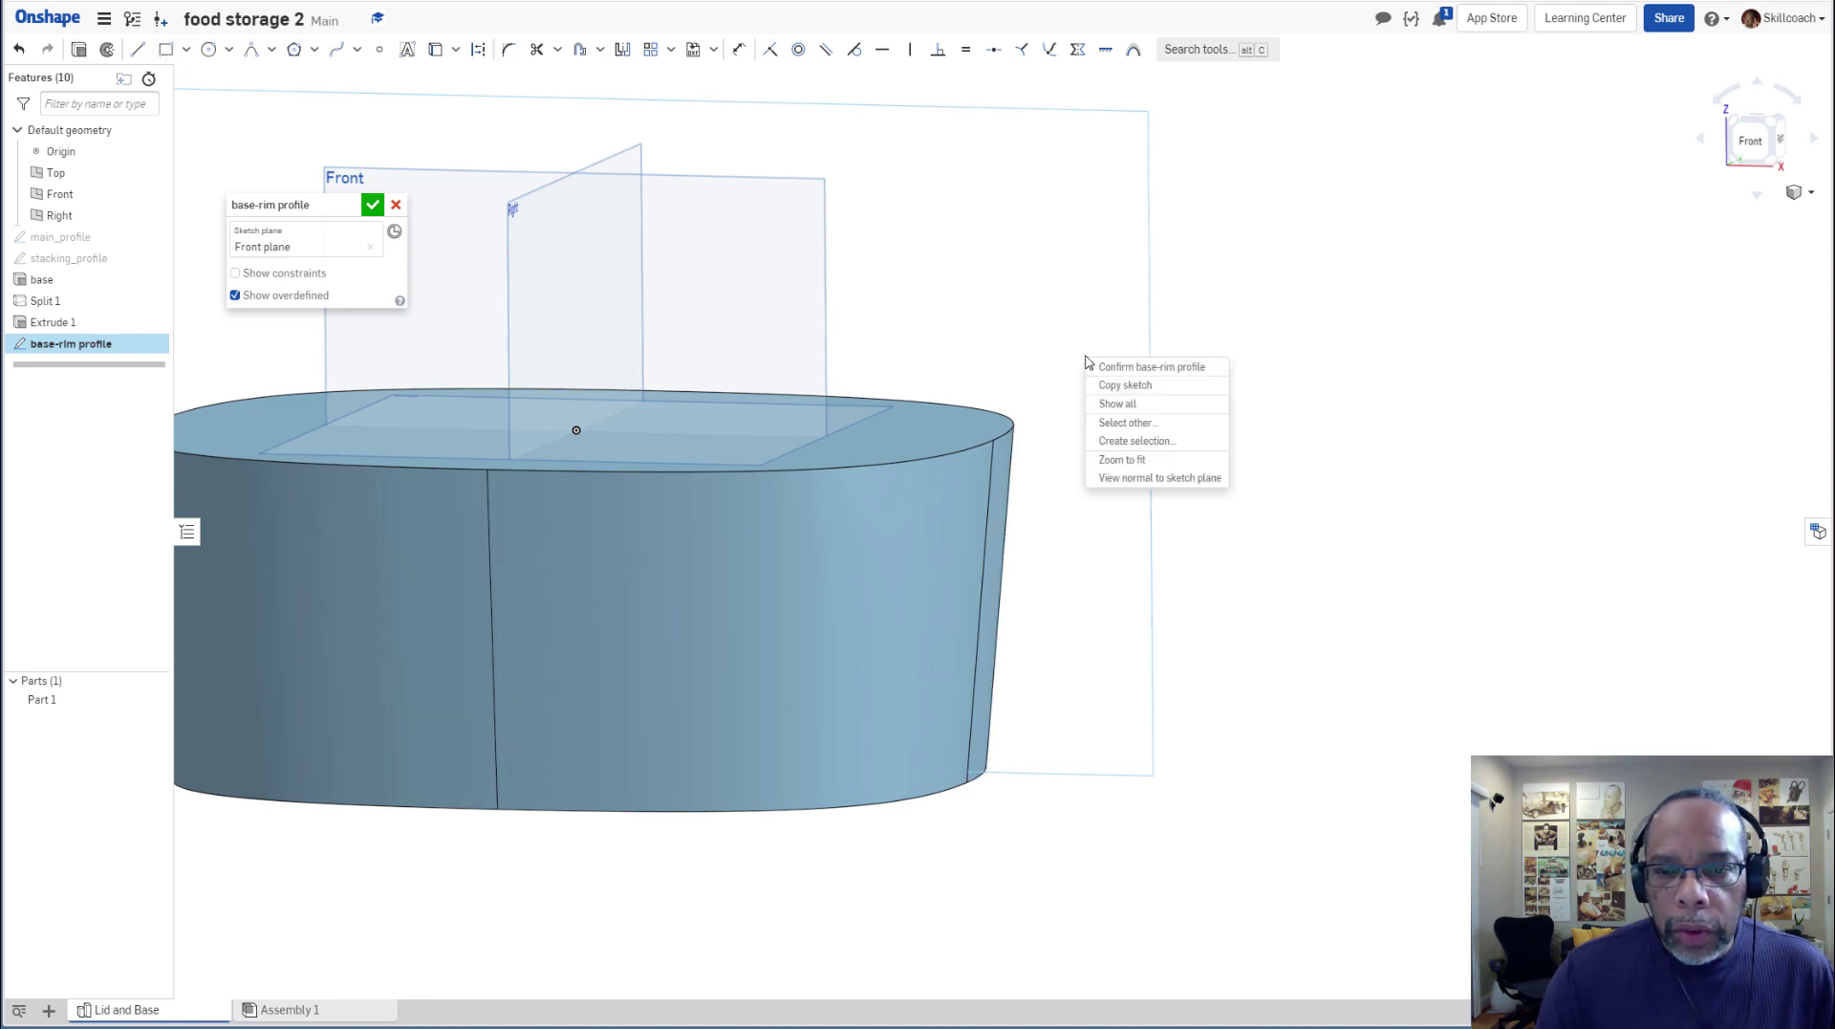
{"action": "left_click", "coordinate": [1144, 478]}
{"action": "scroll", "coordinate": [1571, 610], "scroll_direction": "down", "scroll_amount": 4}
{"action": "scroll", "coordinate": [1568, 608], "scroll_direction": "up", "scroll_amount": 5}
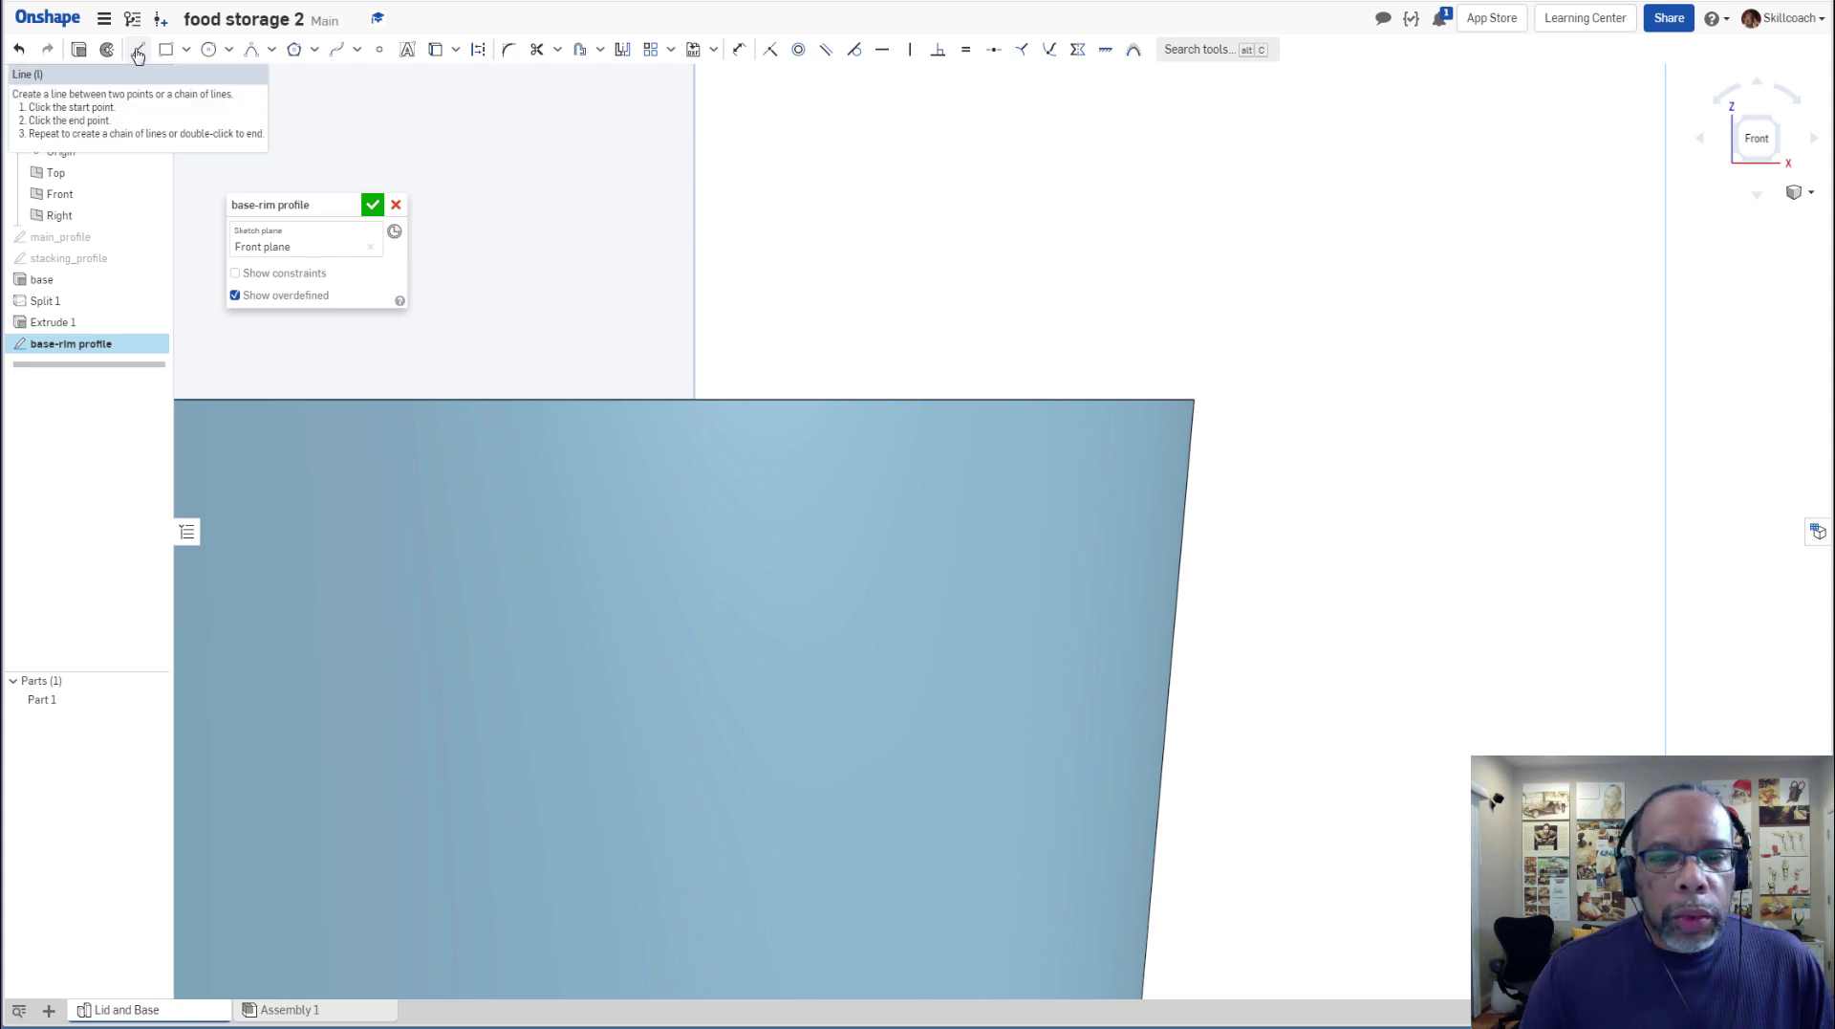
Sketch a closed four-sided rim profile outside the base's upper corner, with its top line about 0.78 in and bottom line about 1.27 in long.
{"action": "right_click_drag", "start_coordinate": [1314, 452], "coordinate": [1259, 465]}
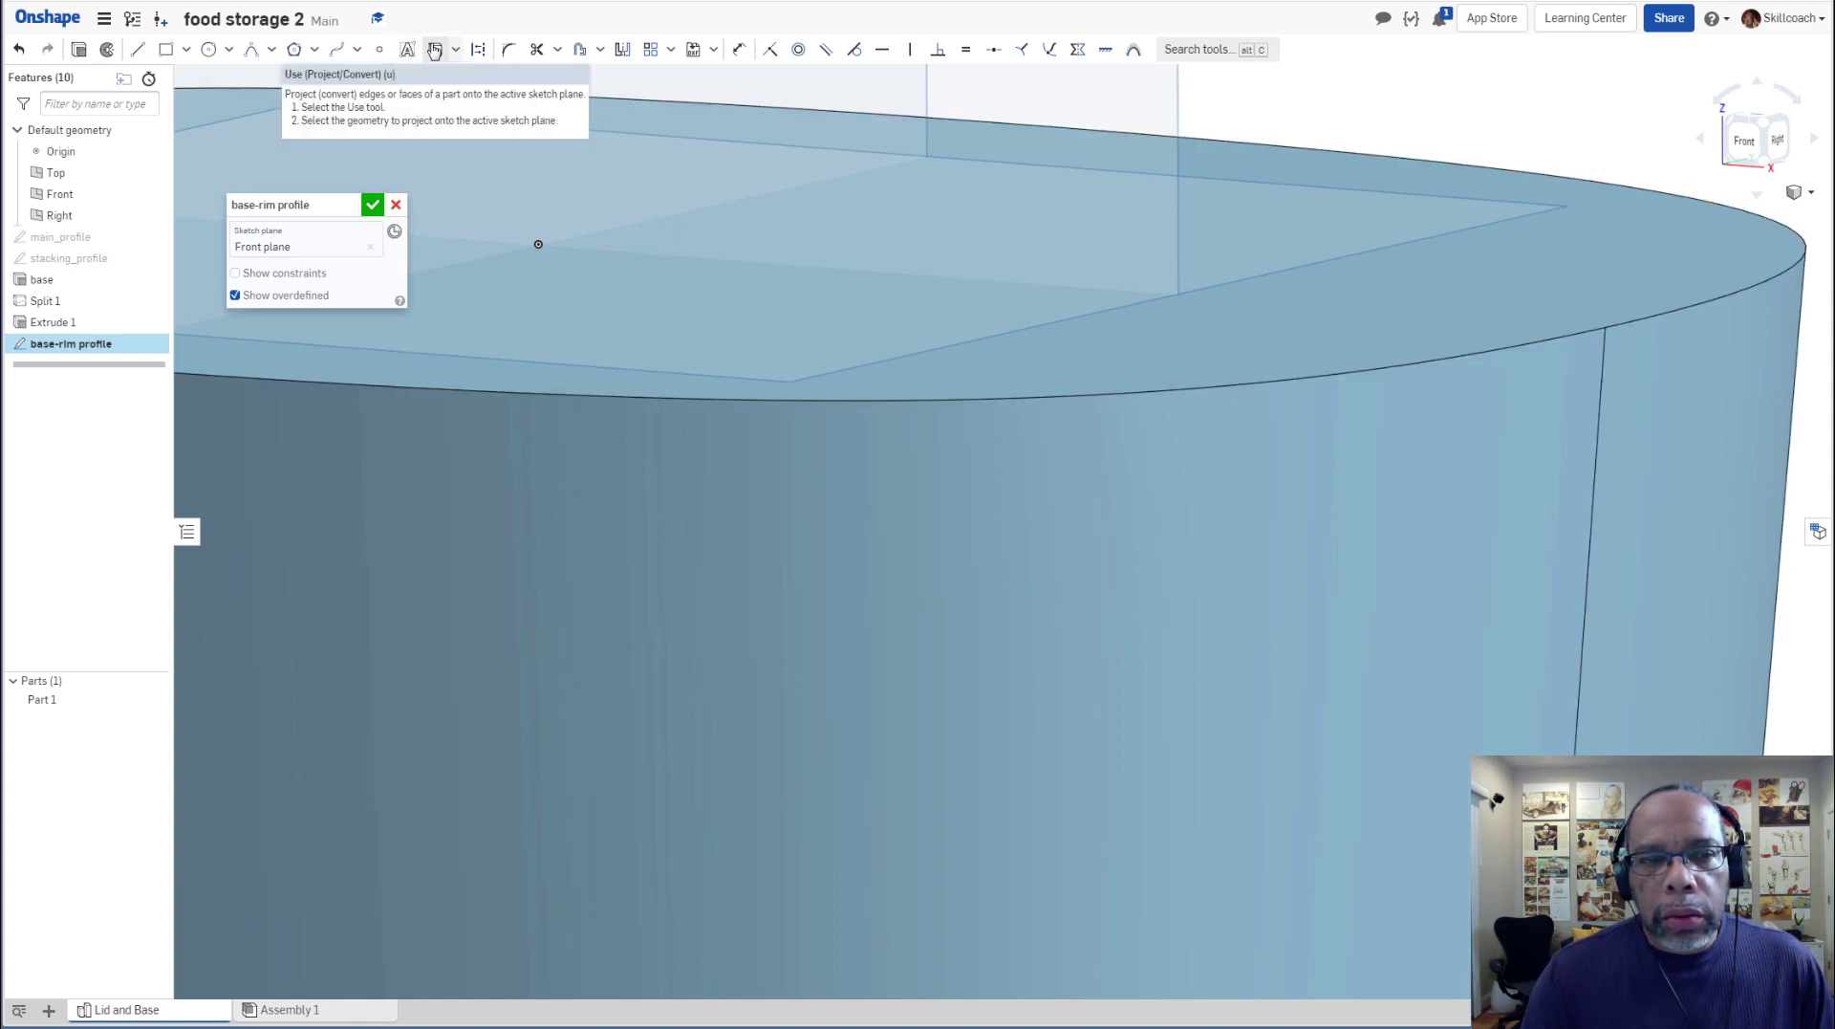
{"action": "scroll", "coordinate": [941, 150], "scroll_direction": "down", "scroll_amount": 3}
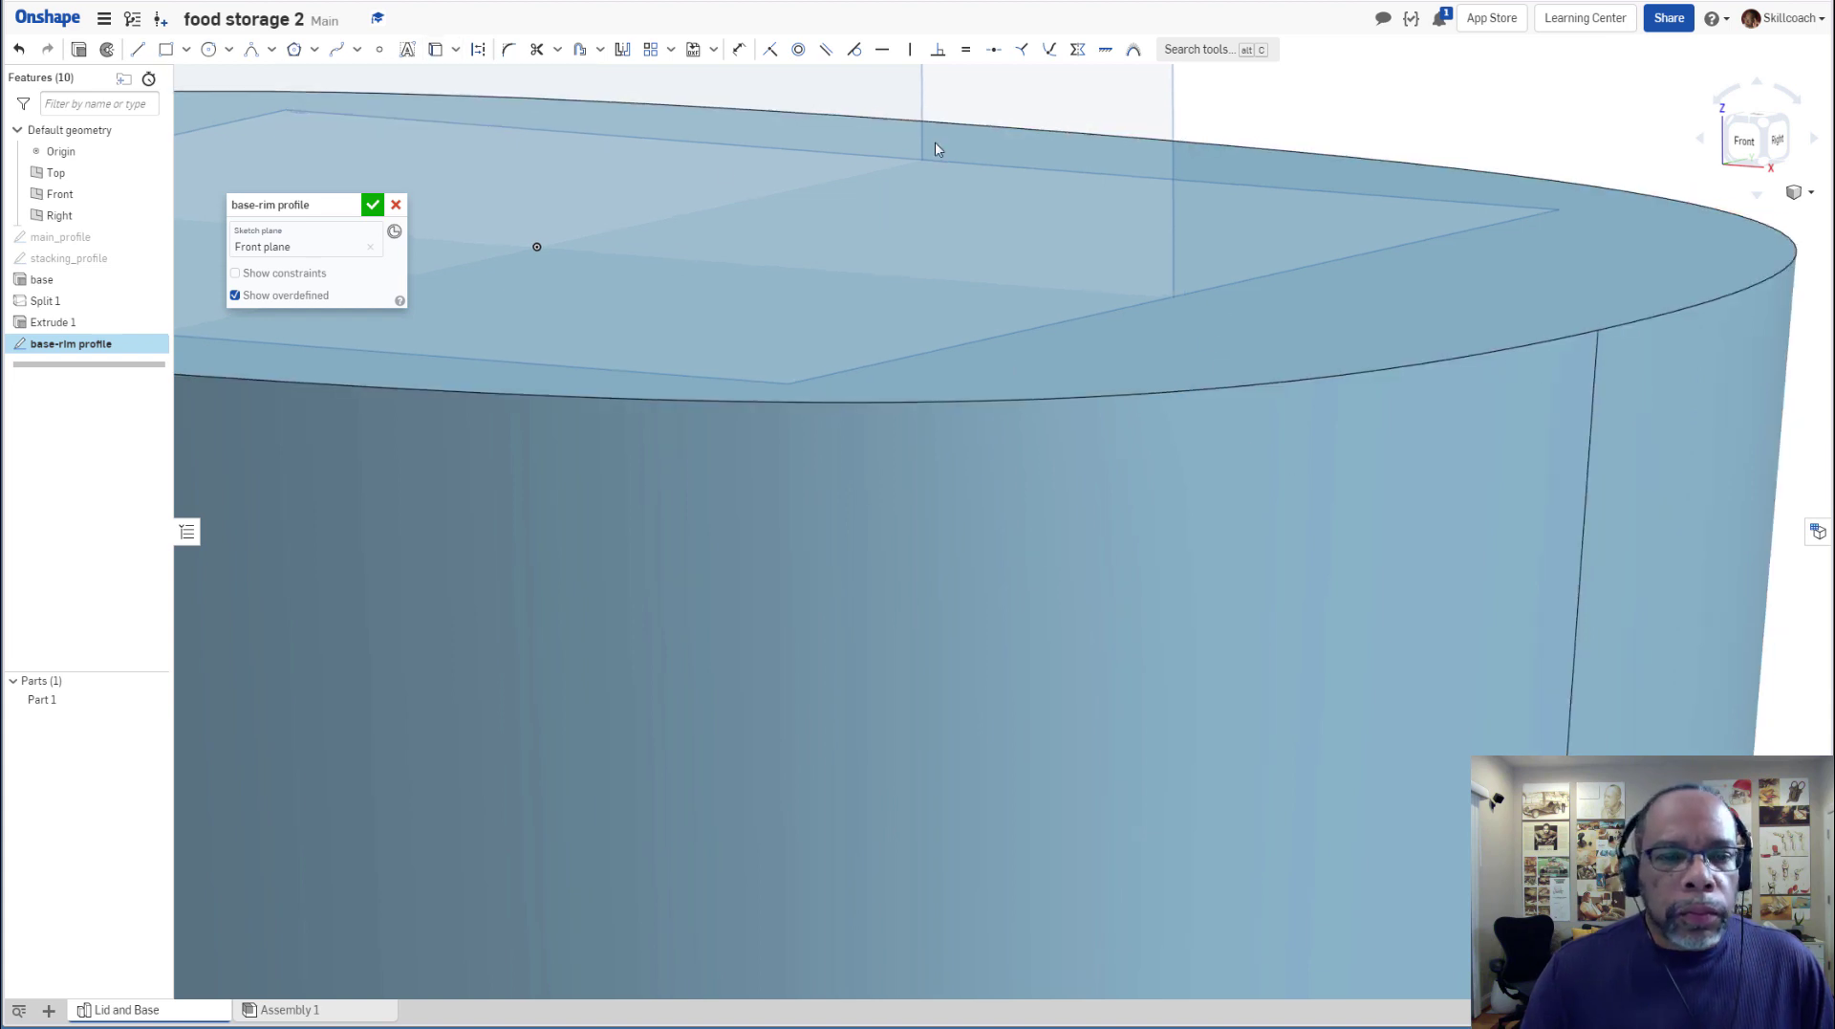
{"action": "mouse_move", "coordinate": [803, 197]}
{"action": "right_mouse_down"}
{"action": "mouse_move", "coordinate": [947, 225]}
{"action": "mouse_move", "coordinate": [1234, 174]}
{"action": "right_mouse_up"}
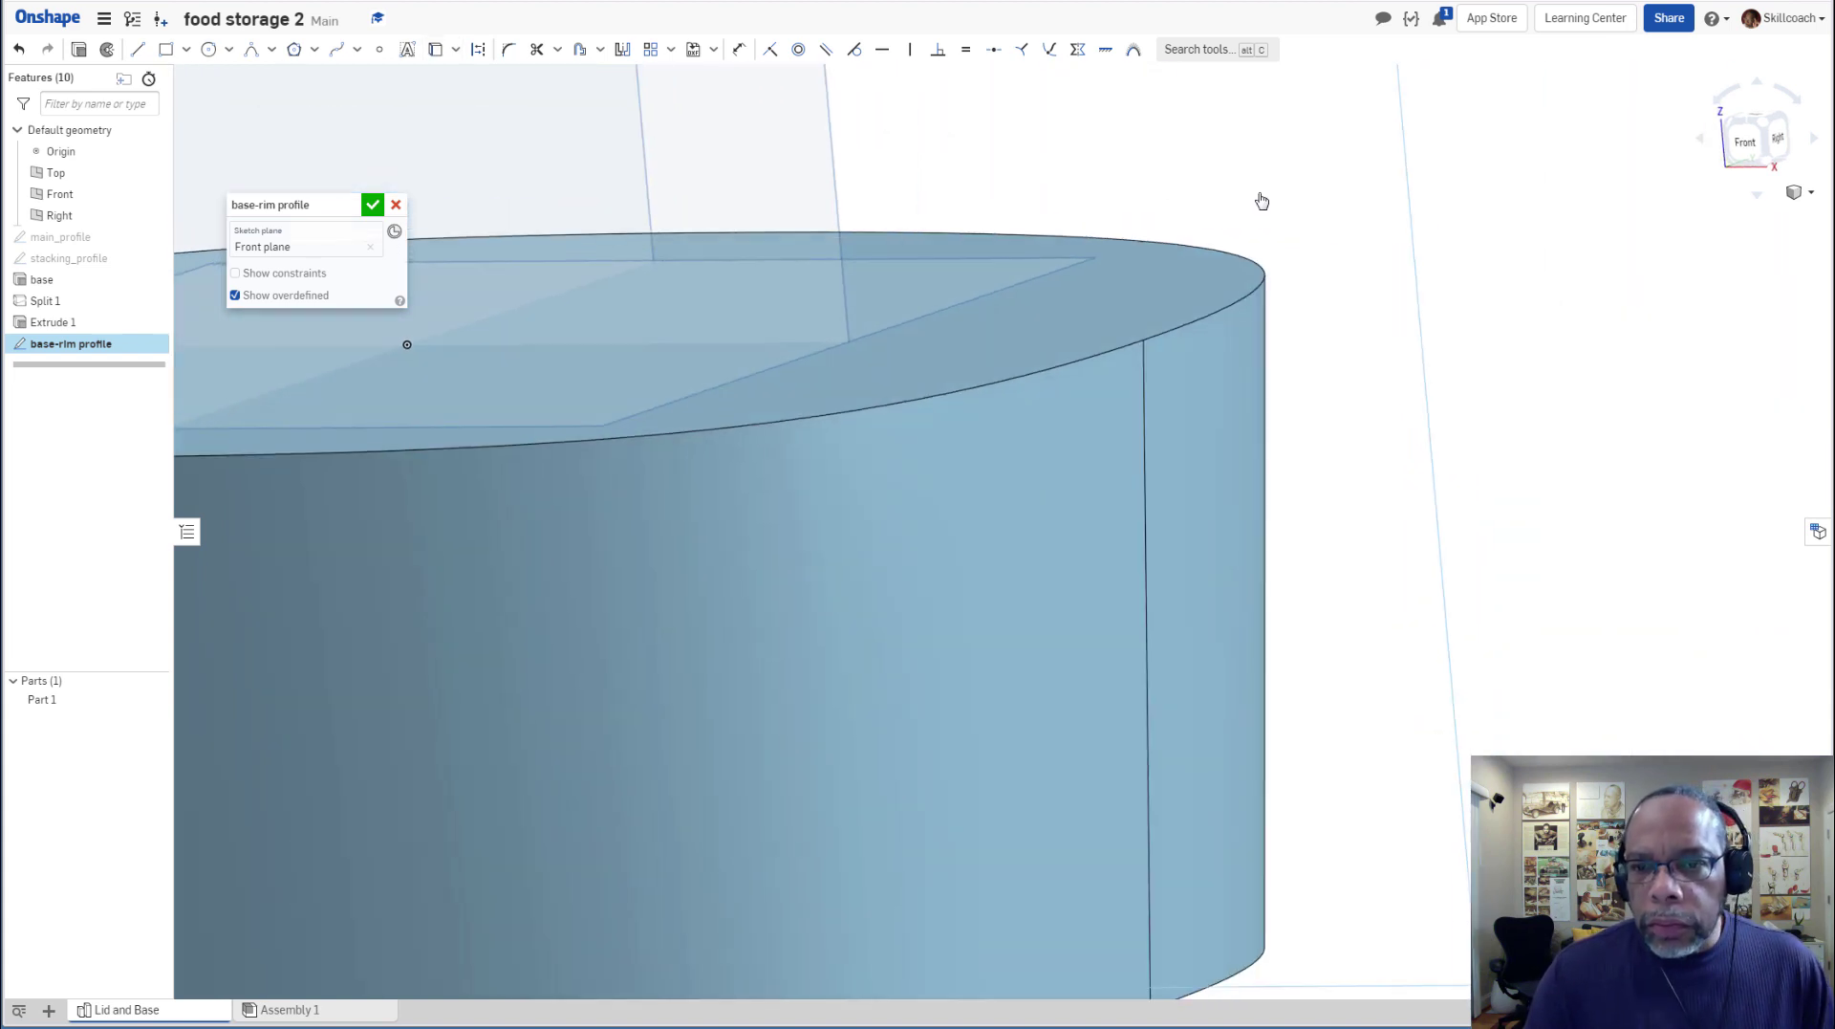
{"action": "left_click", "coordinate": [1309, 294]}
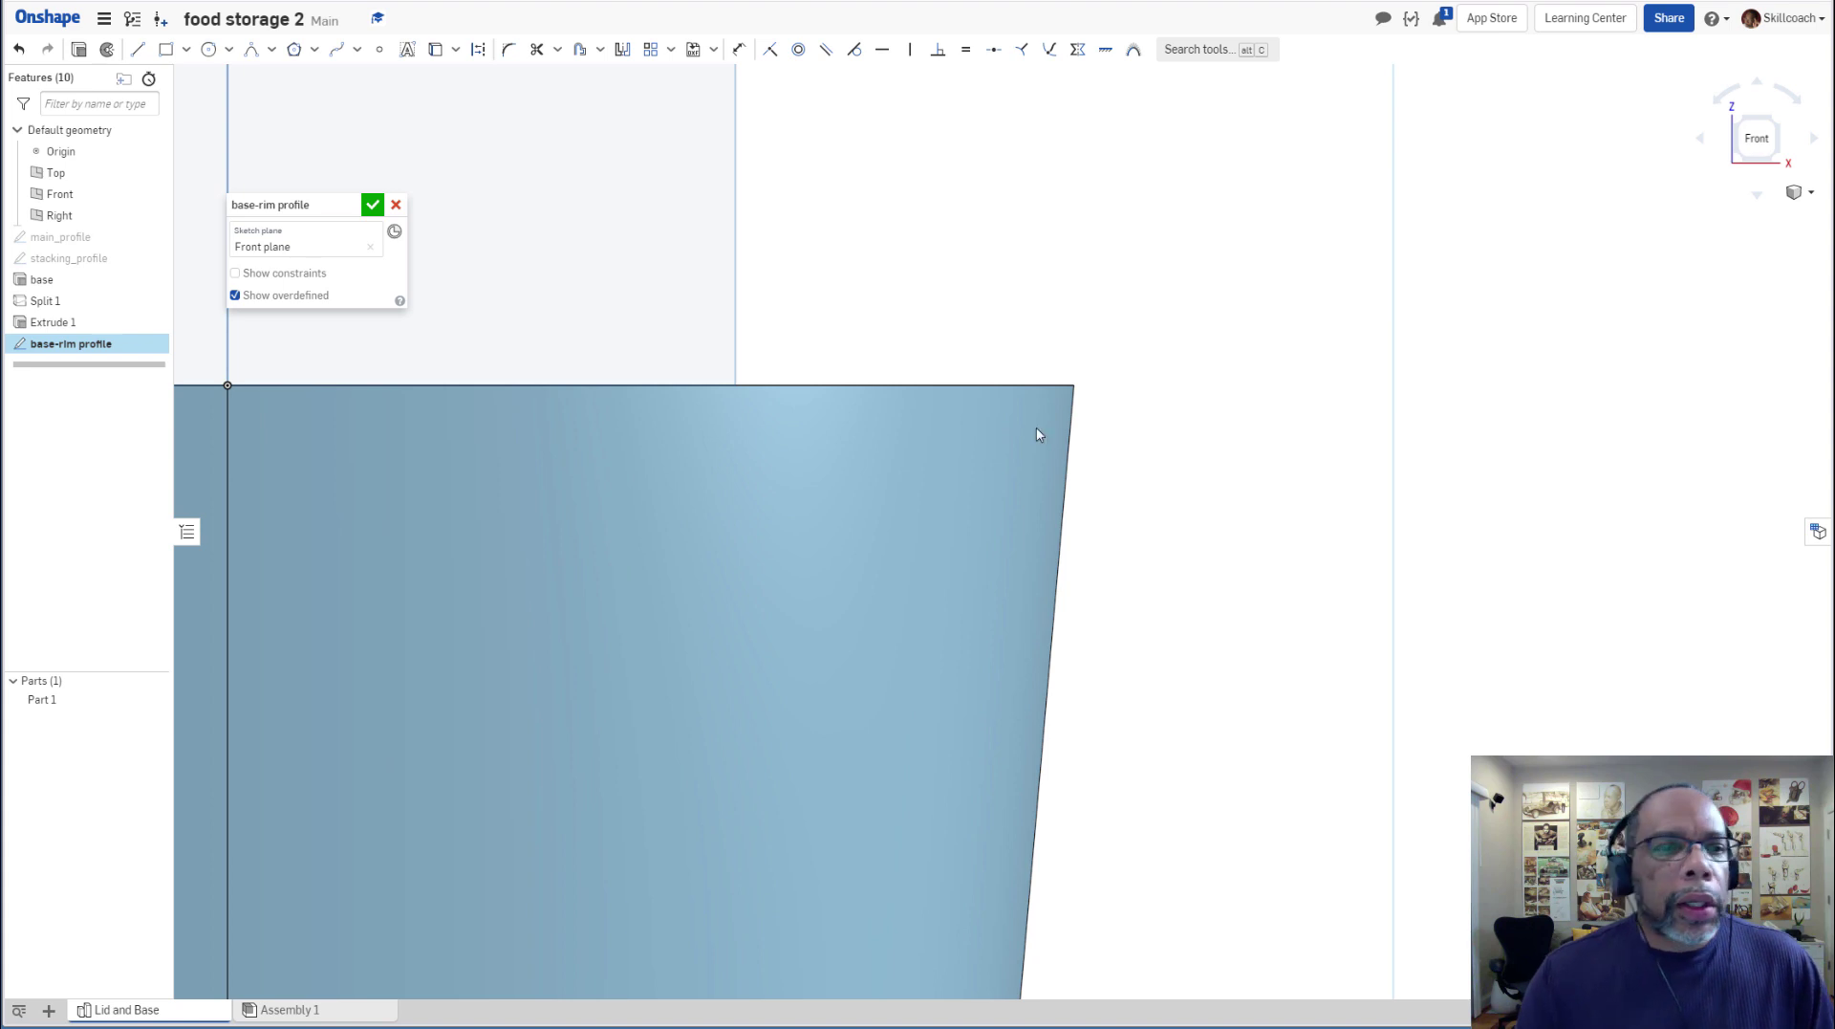
{"action": "left_click", "coordinate": [138, 49]}
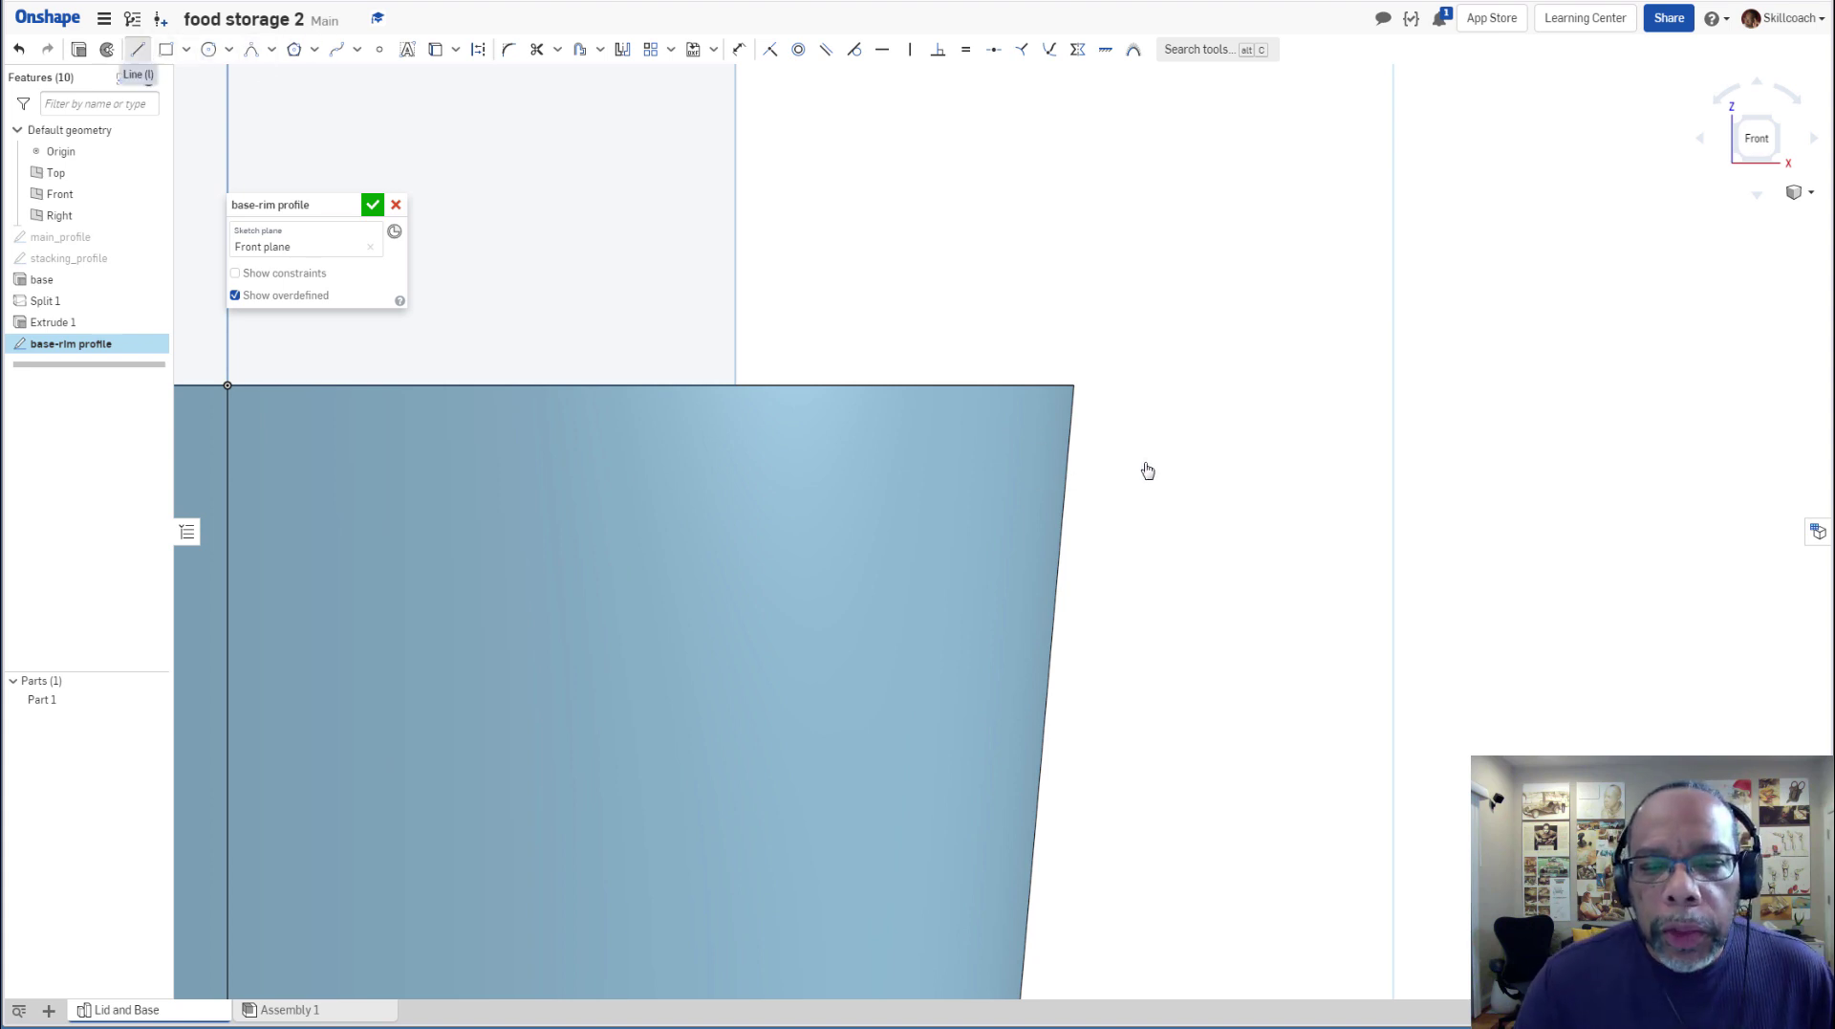
{"action": "left_click", "coordinate": [1059, 557]}
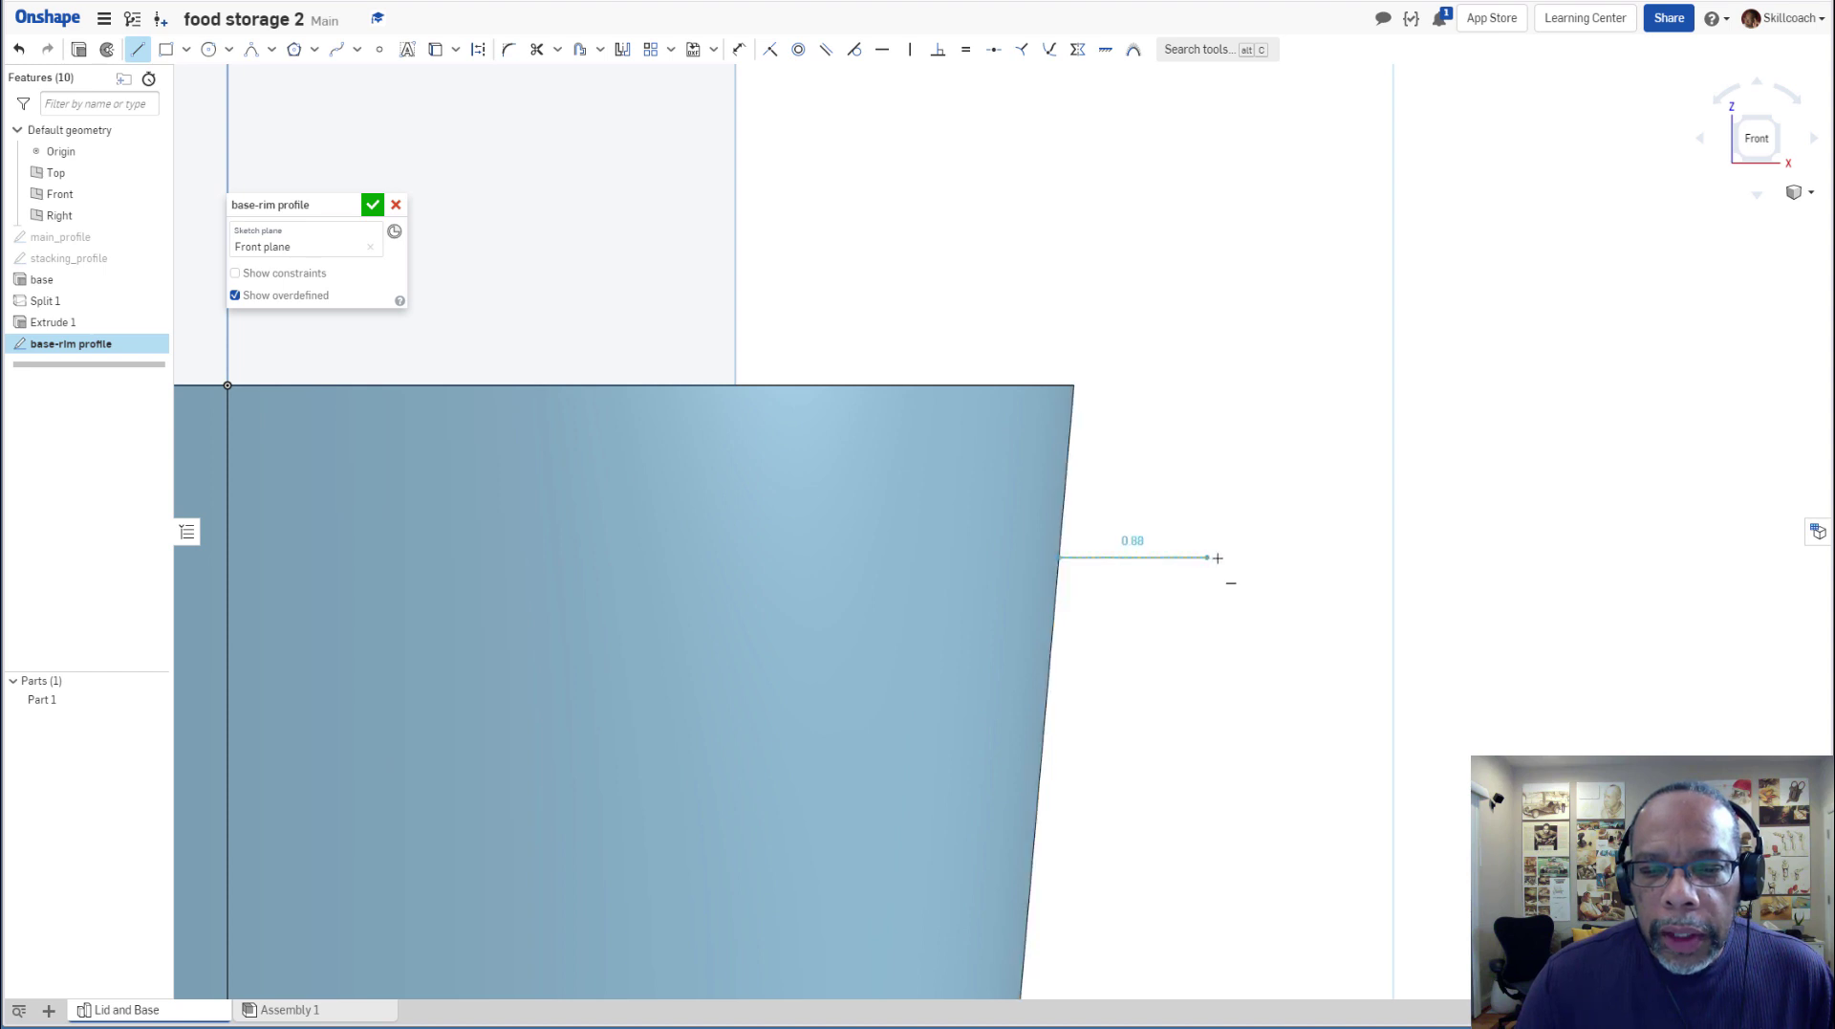
{"action": "left_click", "coordinate": [1275, 558]}
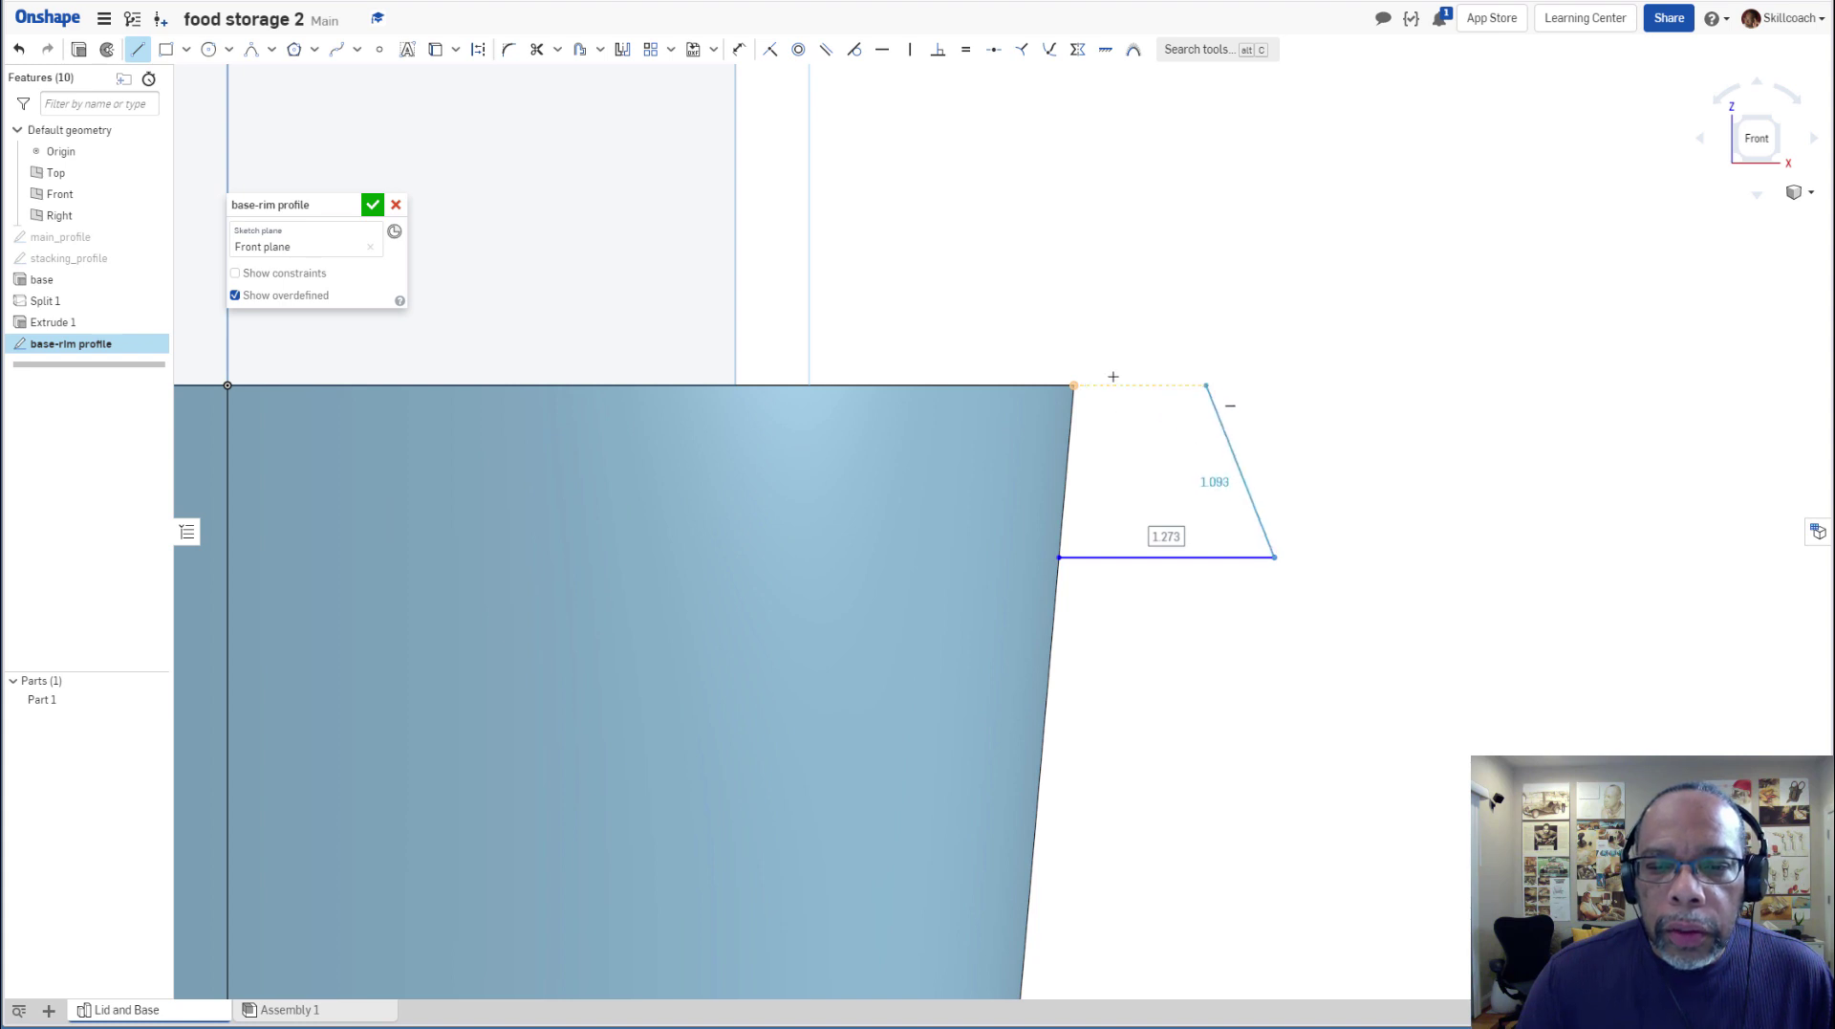
{"action": "left_click", "coordinate": [1073, 386]}
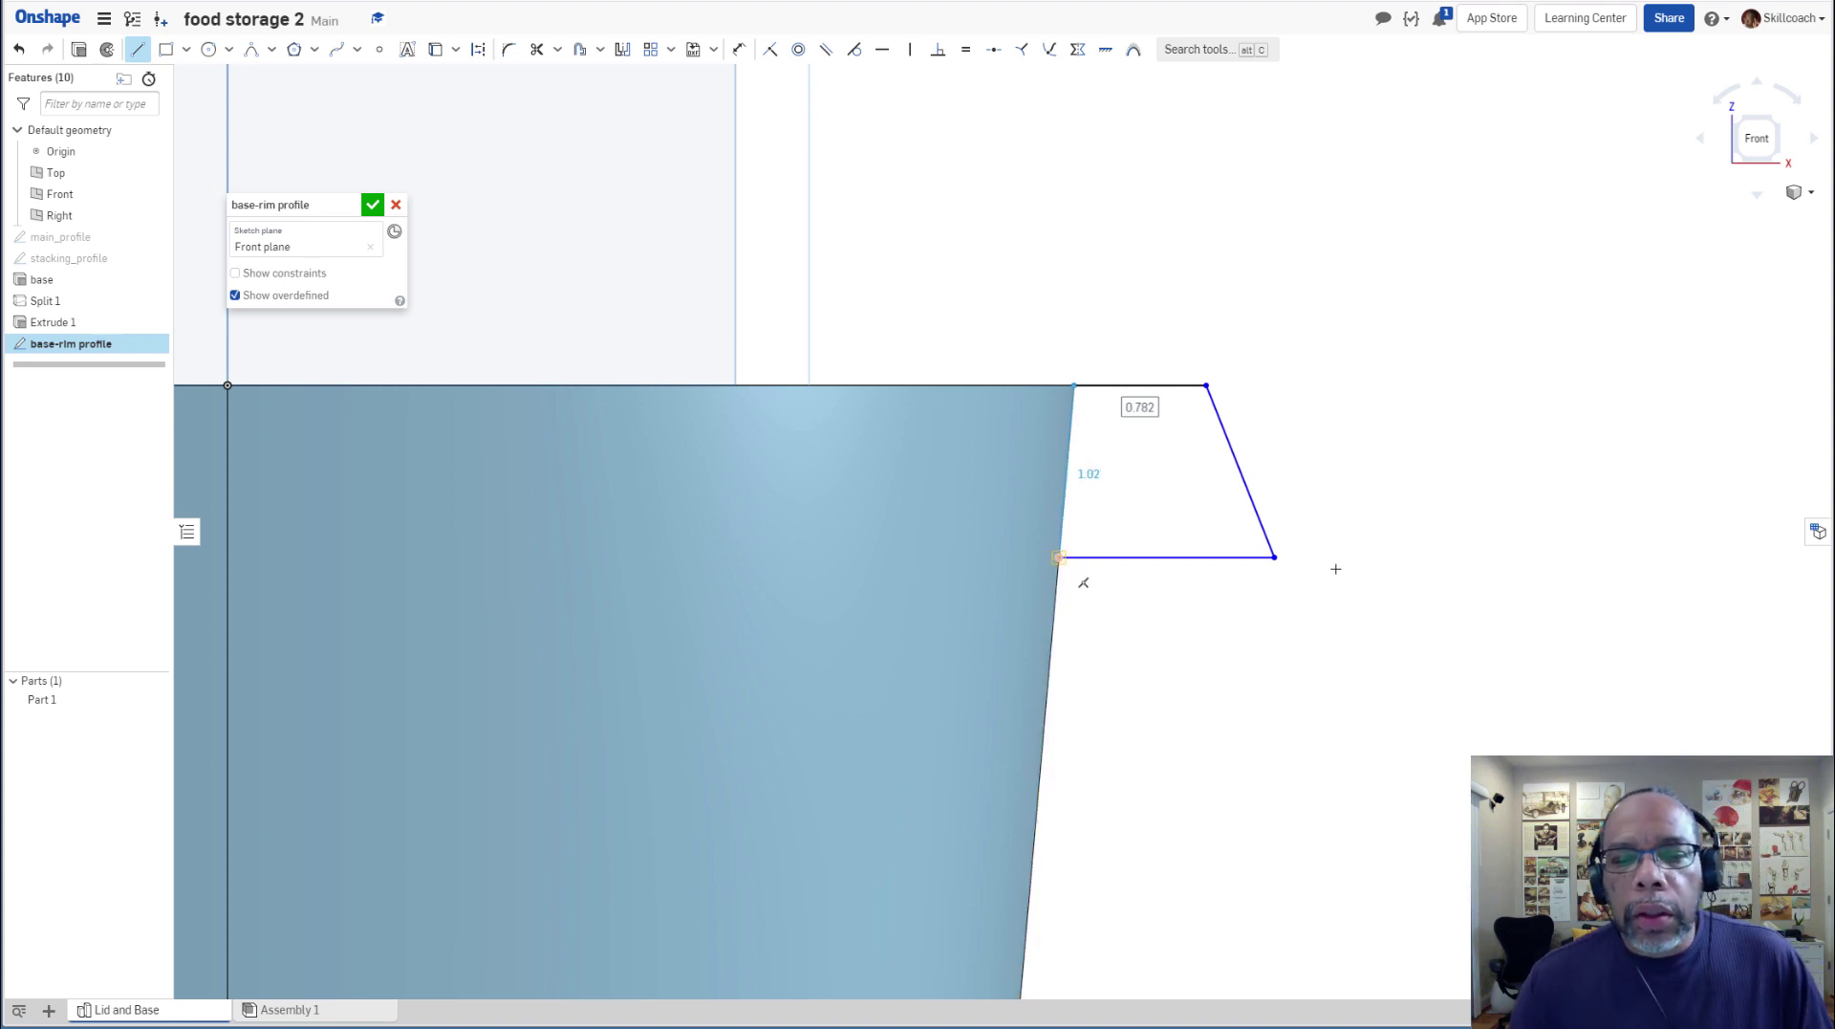
{"action": "left_click", "coordinate": [1059, 557]}
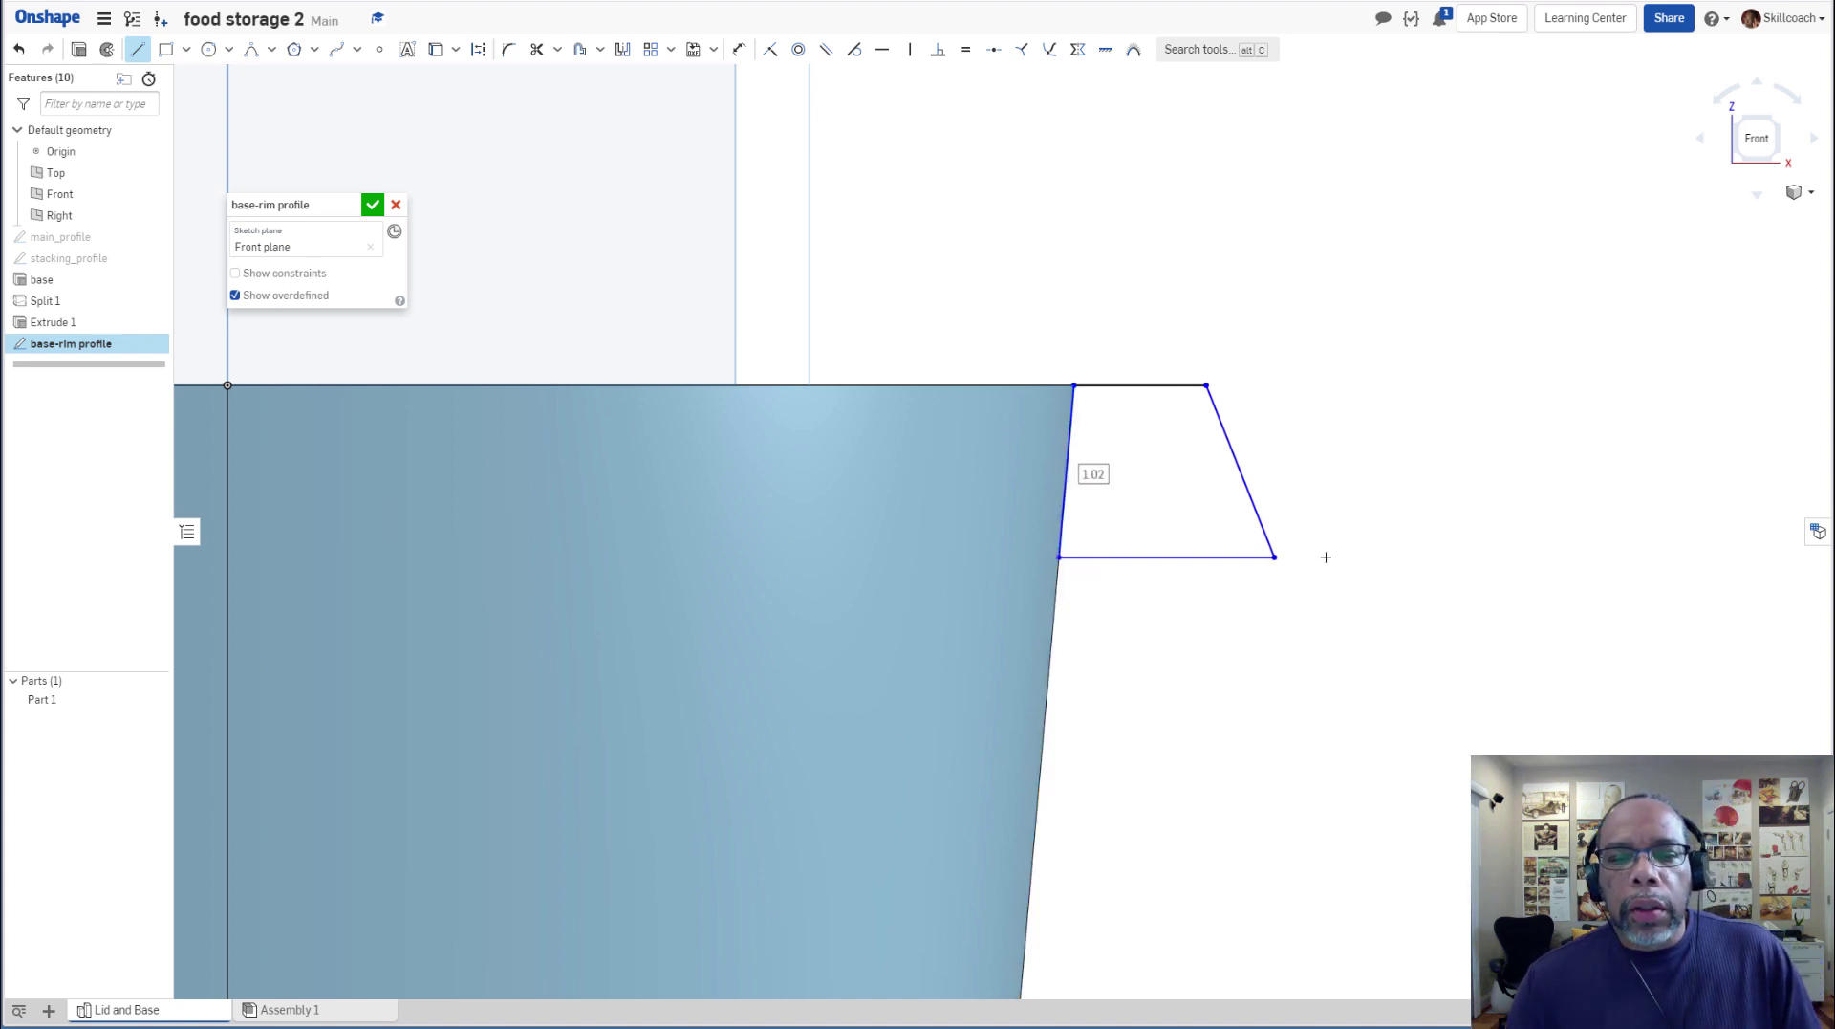
Show the sketch constraints and move the rim profile's bottom line slightly lower along the base's wall.
{"action": "left_click", "coordinate": [243, 276]}
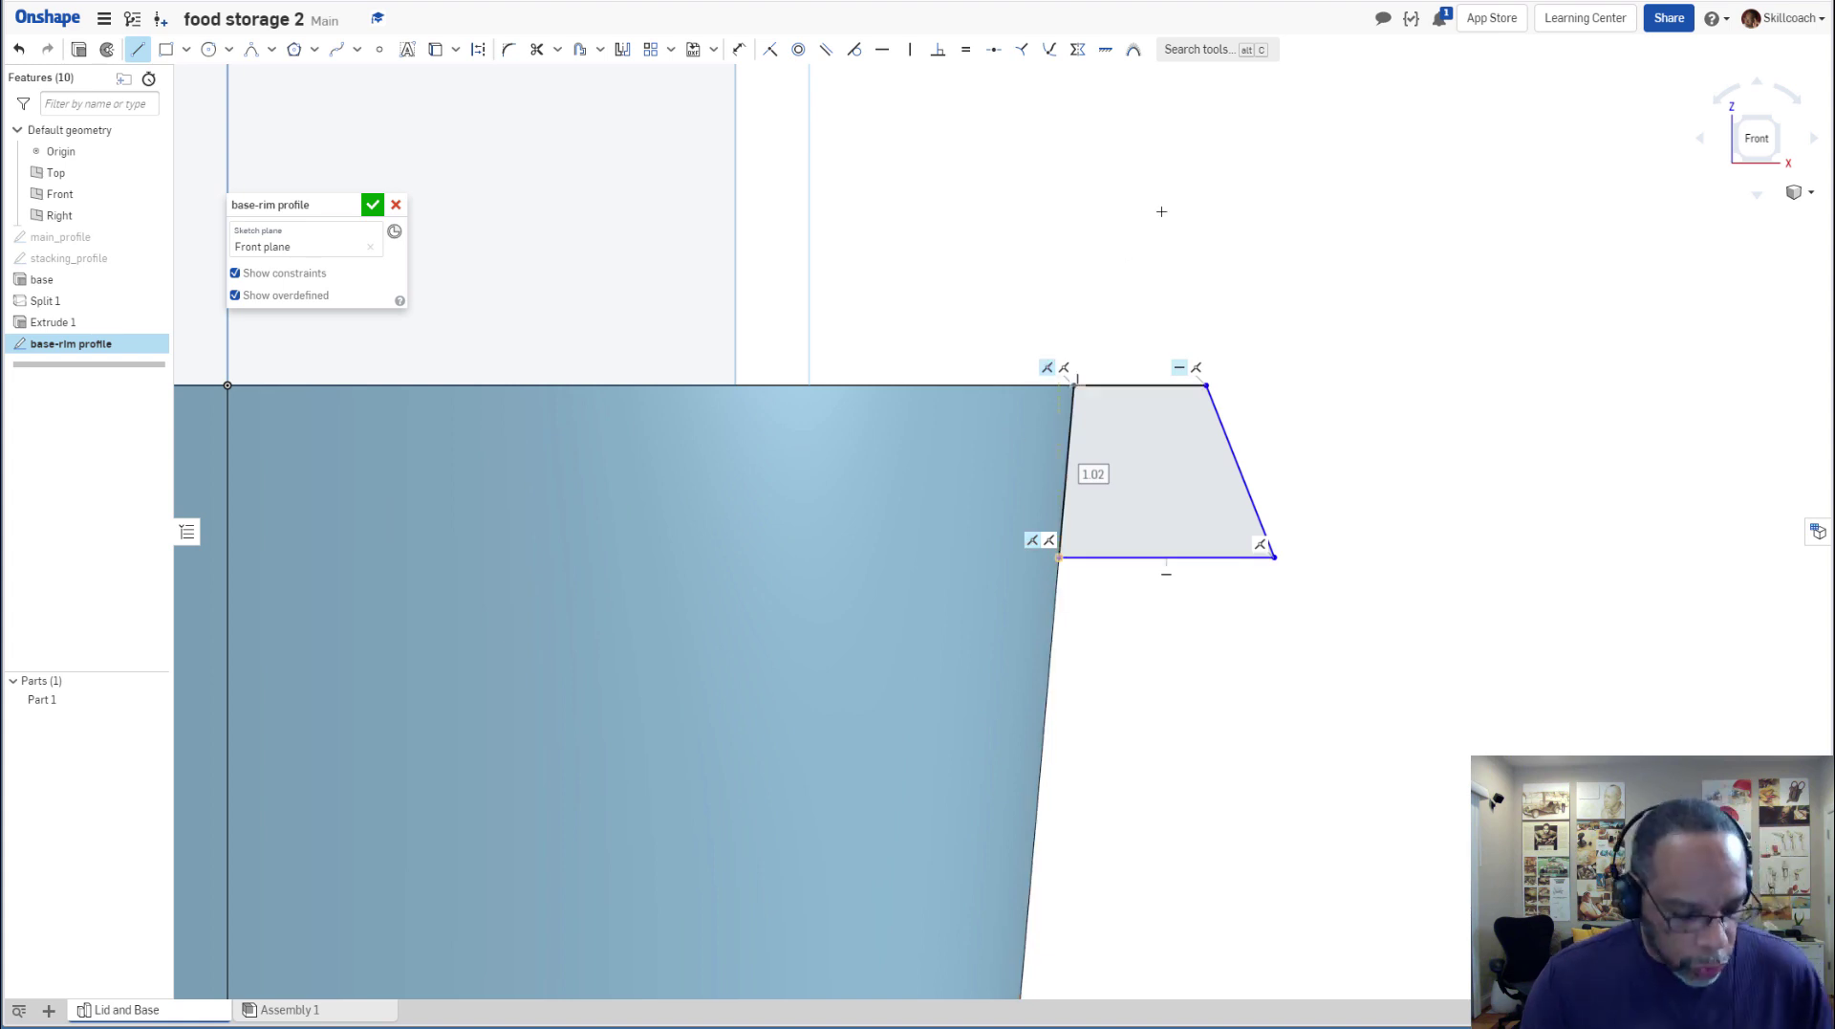
{"action": "key", "text": "Escape"}
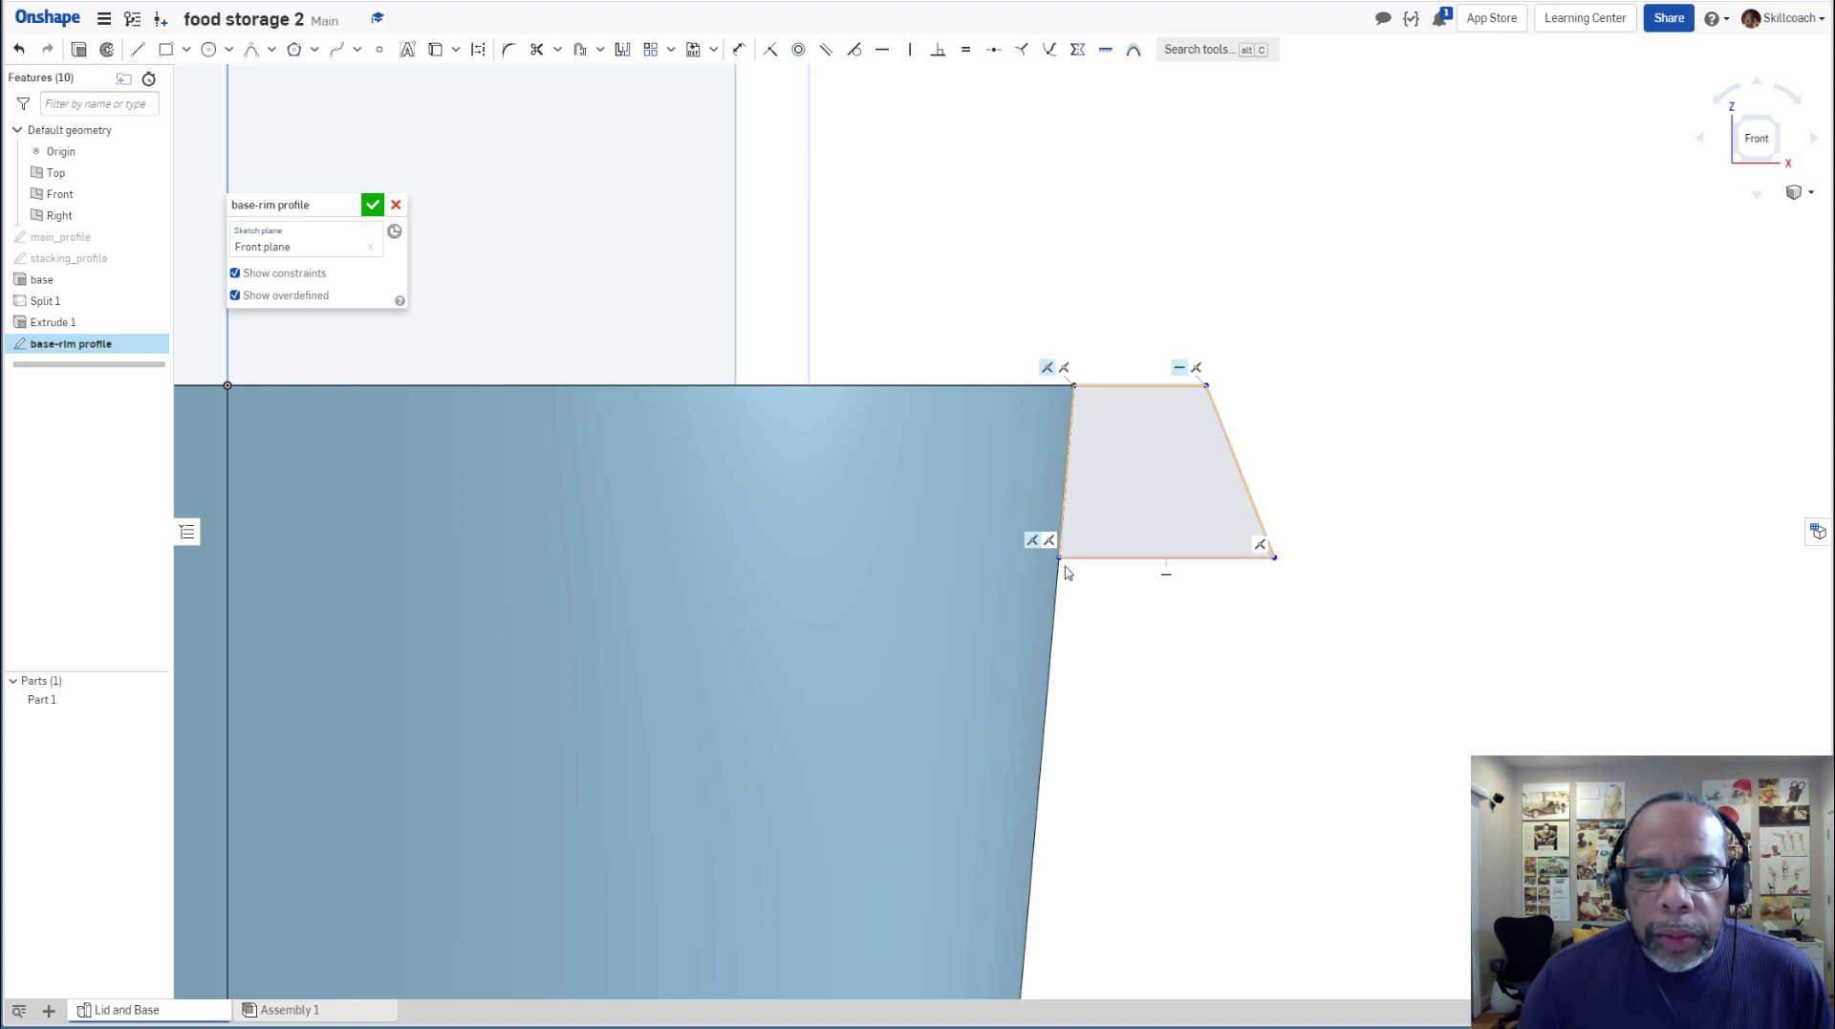
{"action": "mouse_move", "coordinate": [1071, 560]}
{"action": "left_mouse_down"}
{"action": "mouse_move", "coordinate": [1131, 570]}
{"action": "mouse_move", "coordinate": [1135, 500]}
{"action": "mouse_move", "coordinate": [1127, 586]}
{"action": "mouse_move", "coordinate": [1126, 520]}
{"action": "mouse_move", "coordinate": [1115, 574]}
{"action": "left_mouse_up"}
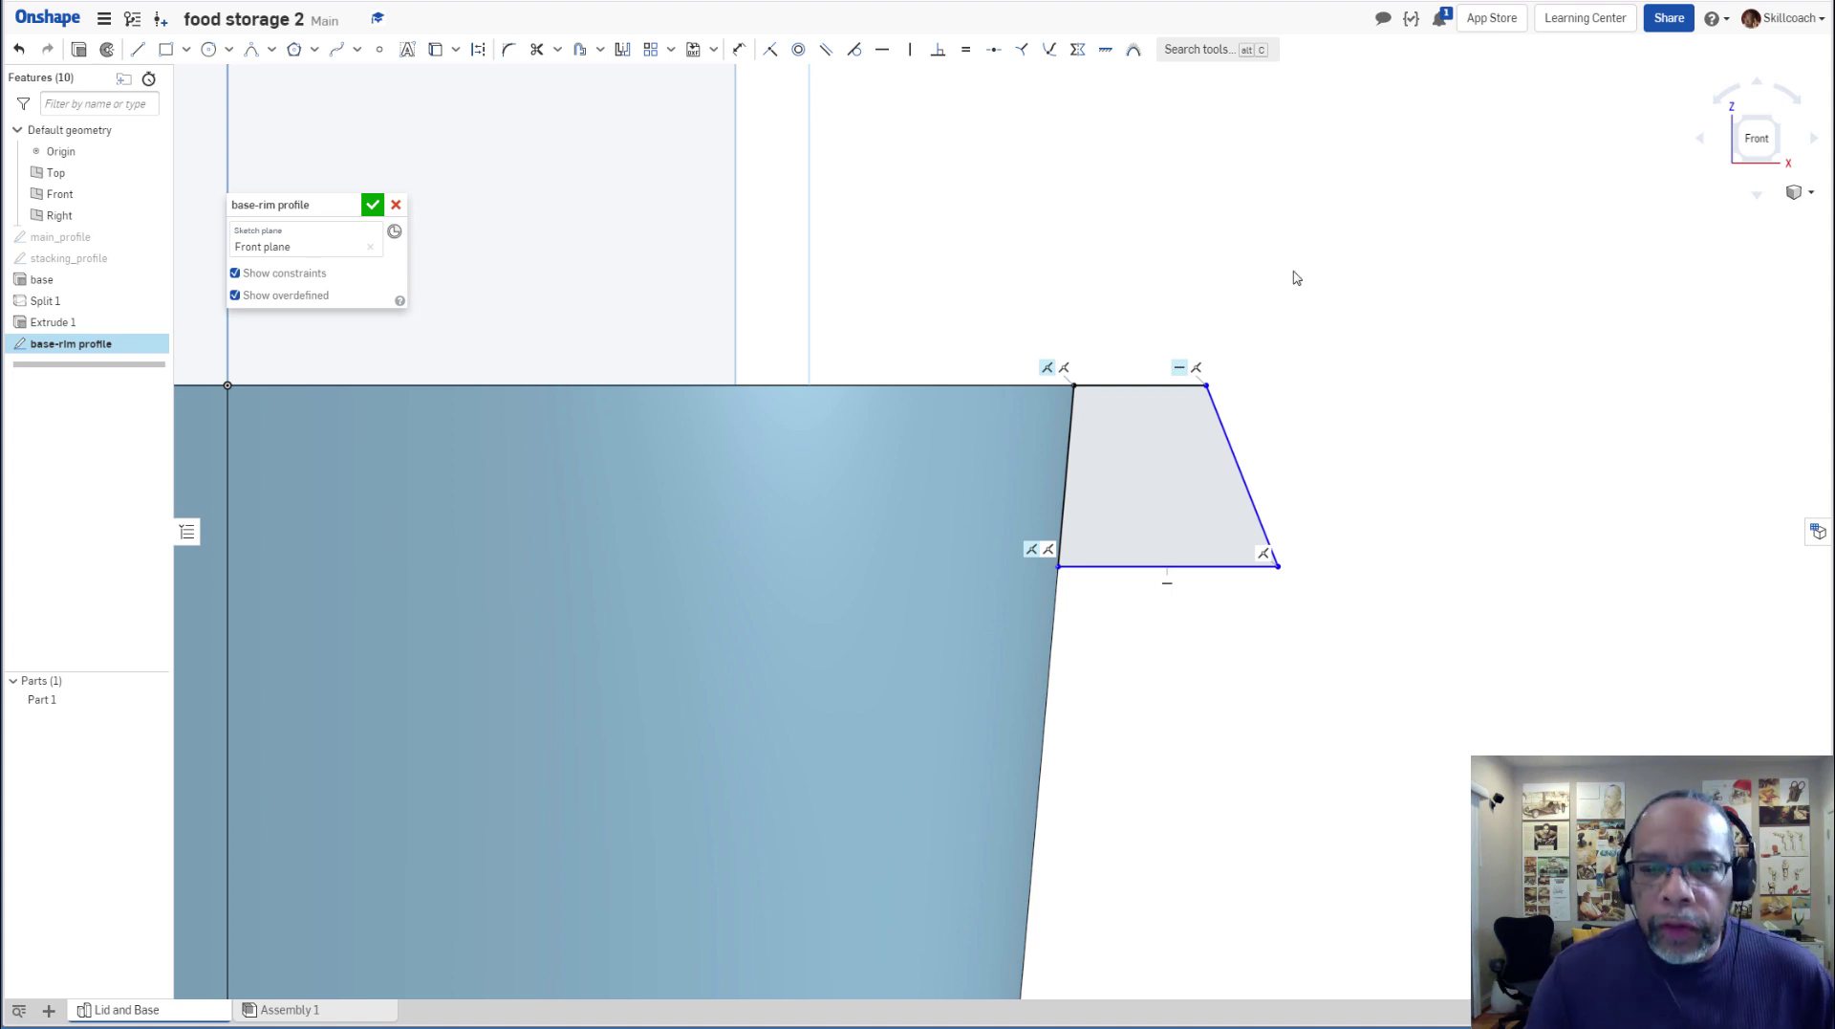
Dimension the rim profile's top line and set its length to 0.375 in.
{"action": "key", "text": "u"}
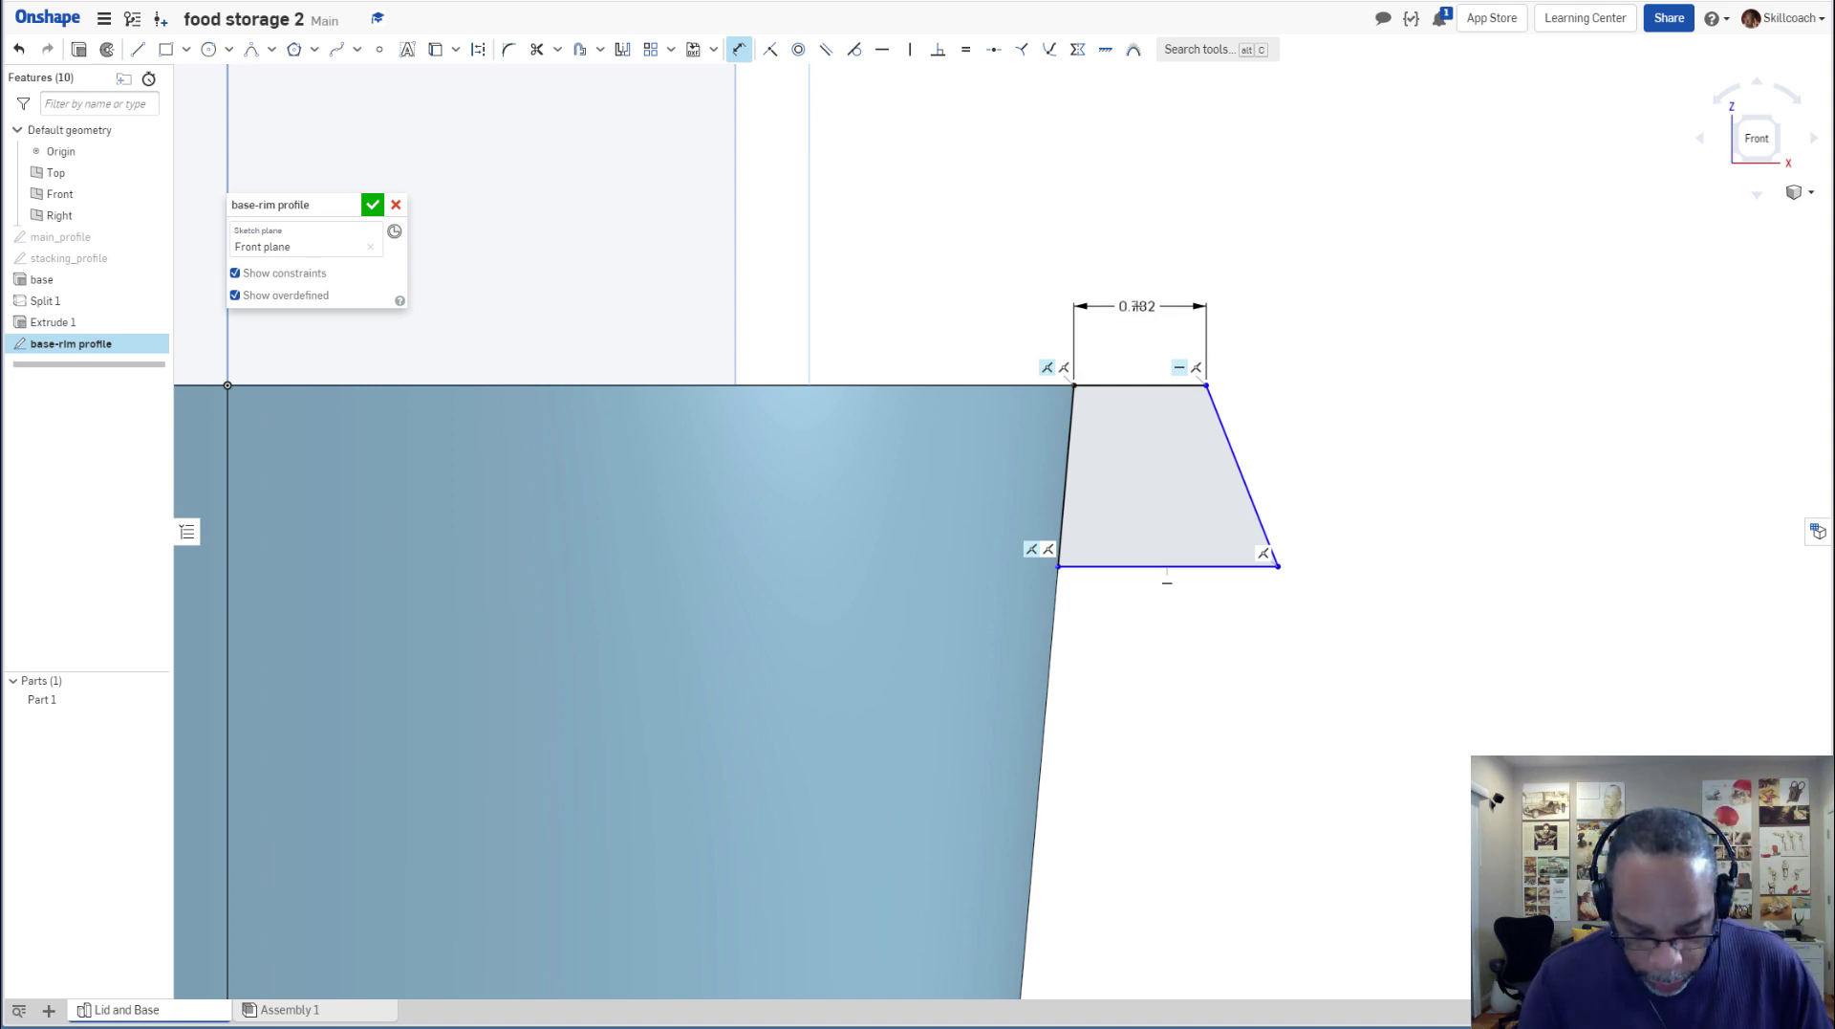
{"action": "left_click", "coordinate": [1138, 306]}
{"action": "key", "text": "BackSpace"}
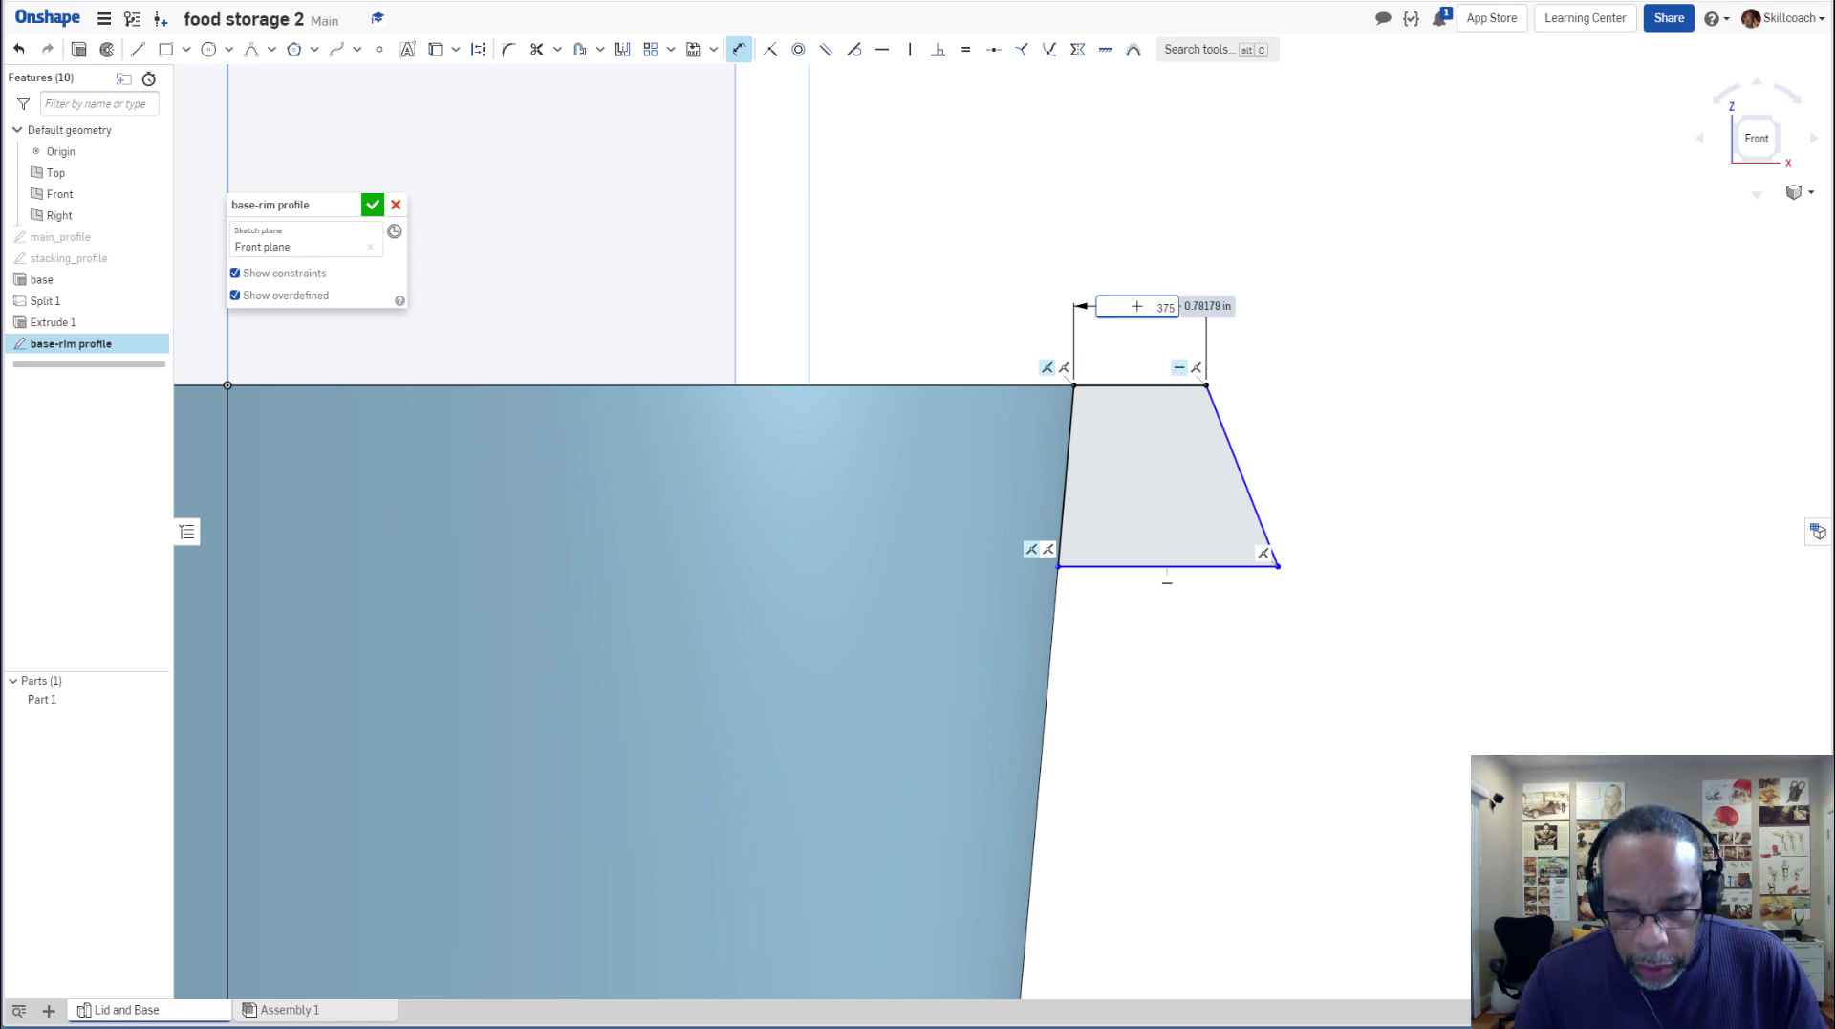
{"action": "key", "text": "Return"}
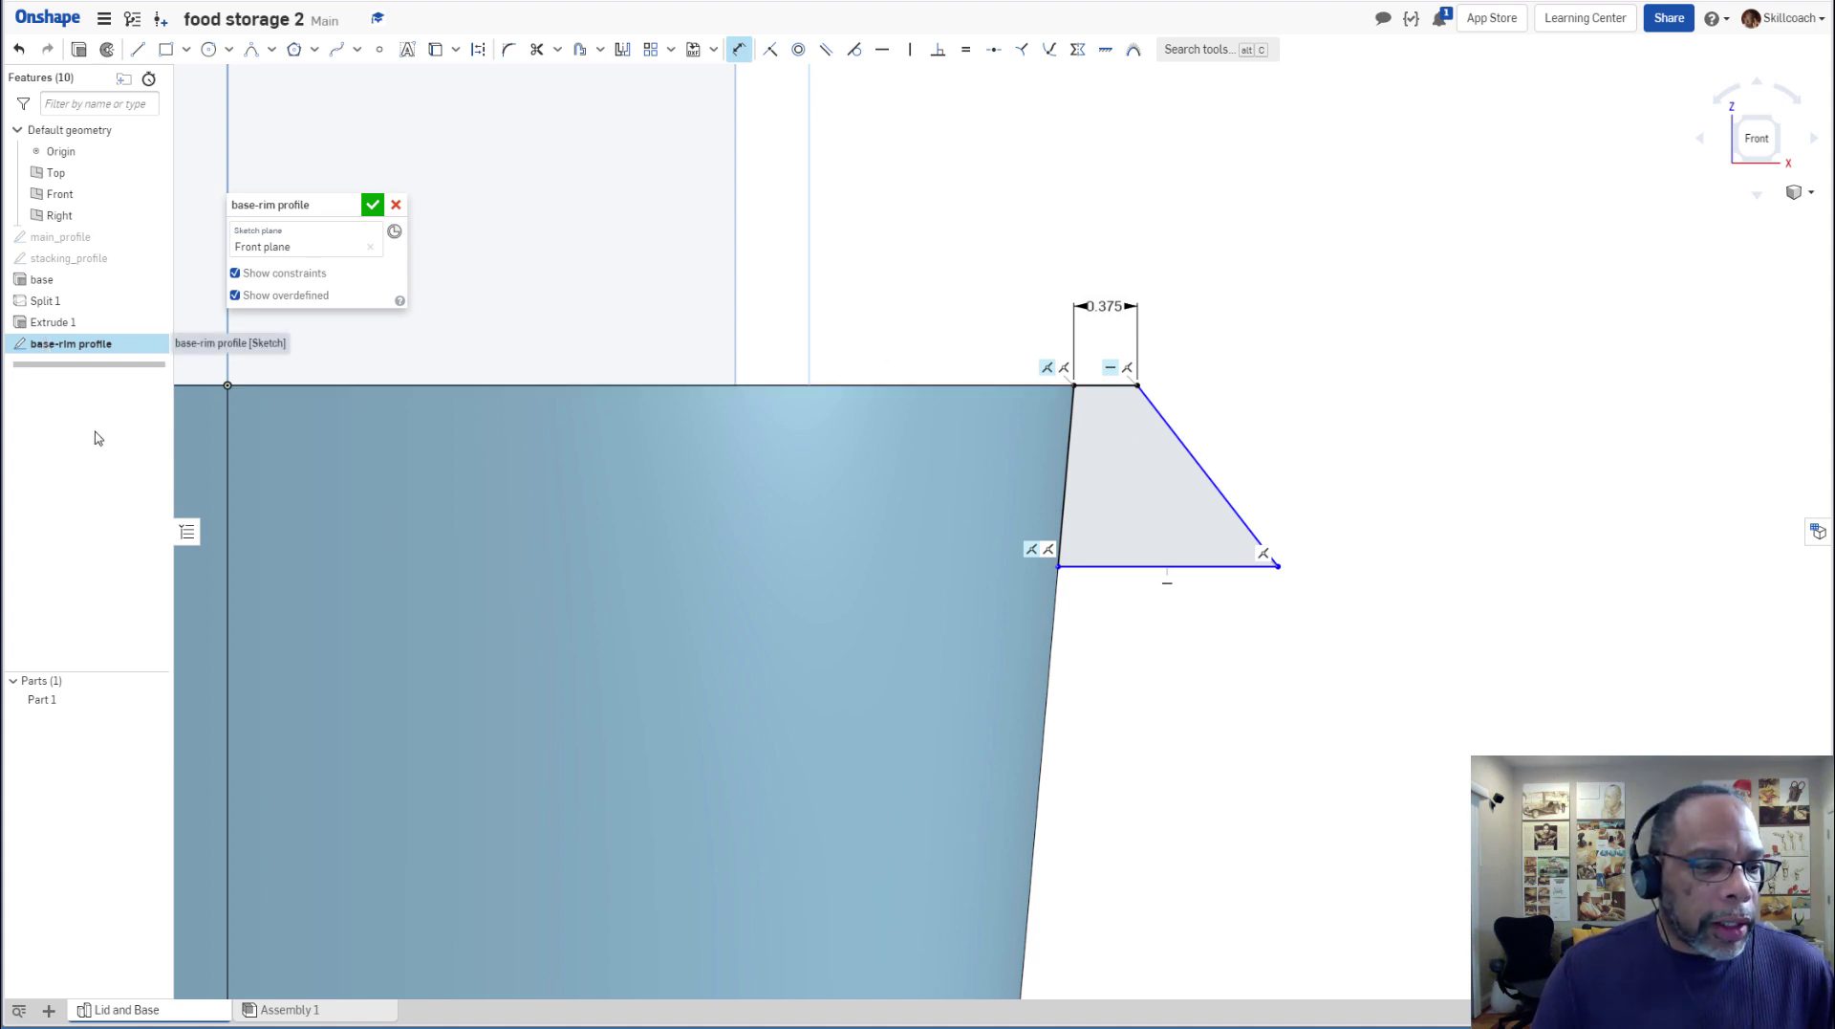
Hide Part 1 and add an angle dimension between the rim profile's top plane line and its slanted outer line.
{"action": "left_click", "coordinate": [160, 700]}
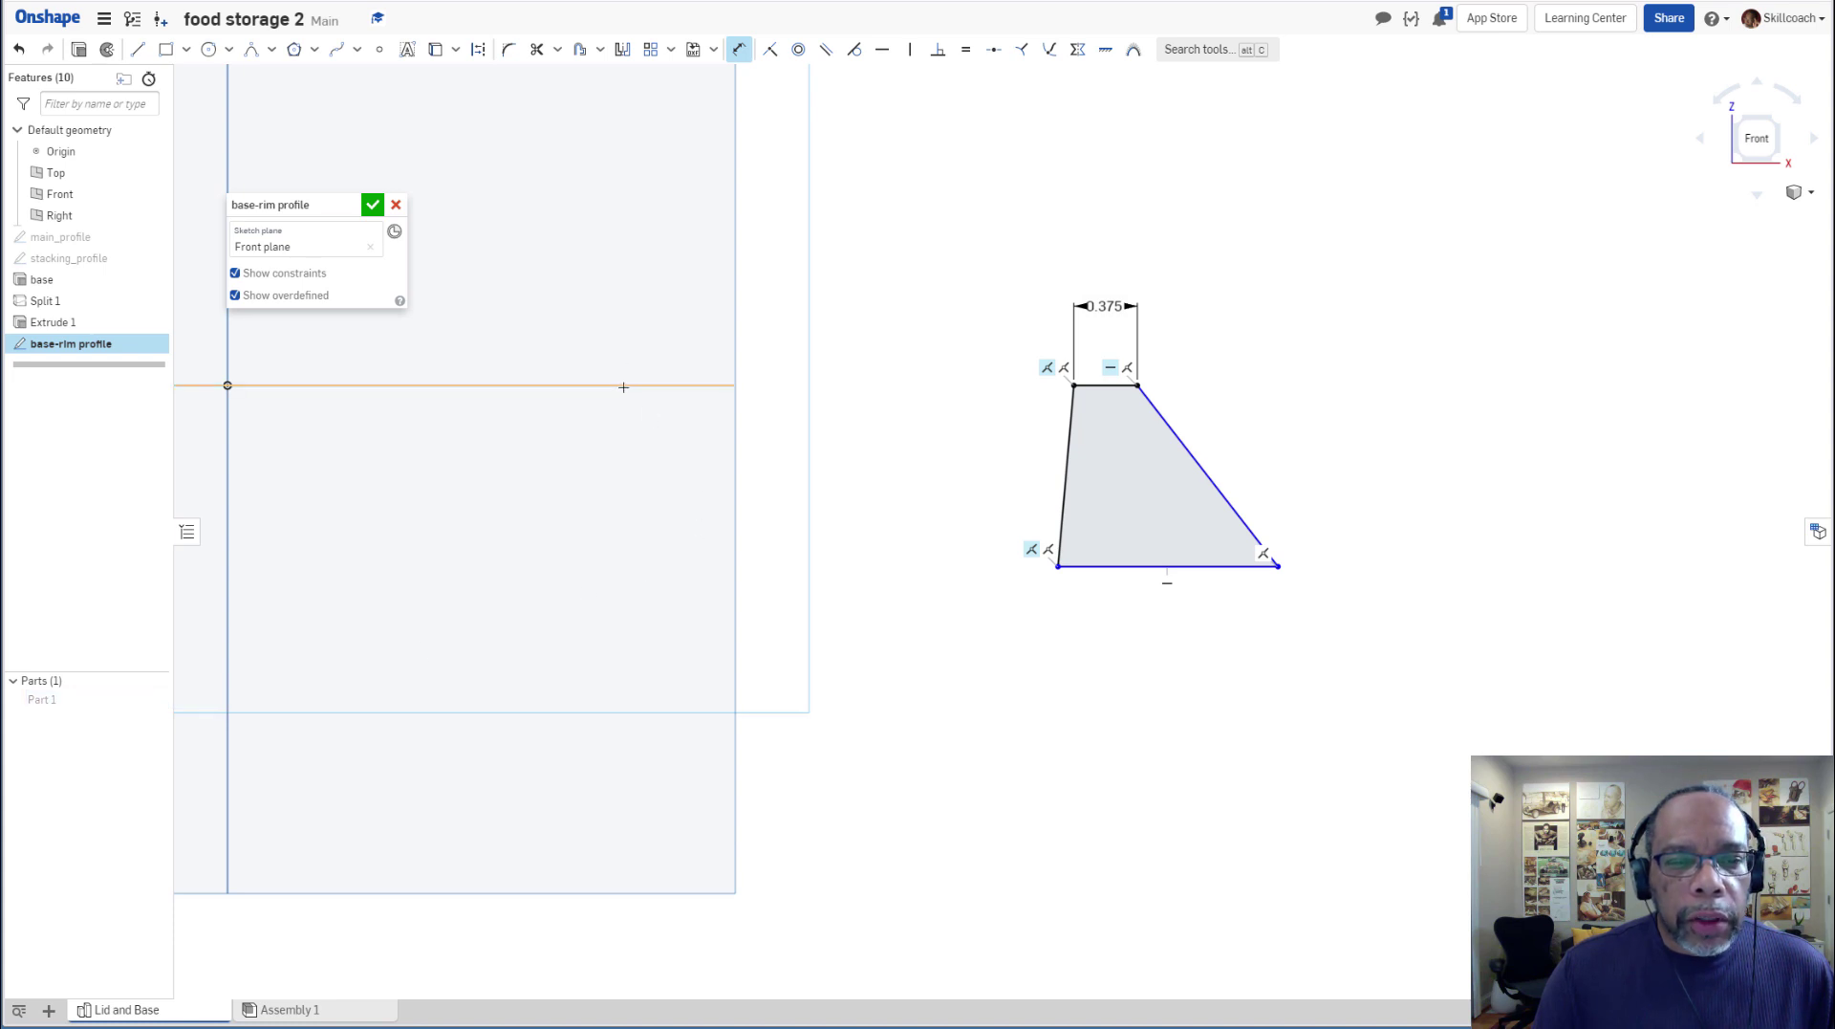
{"action": "left_click", "coordinate": [1195, 461]}
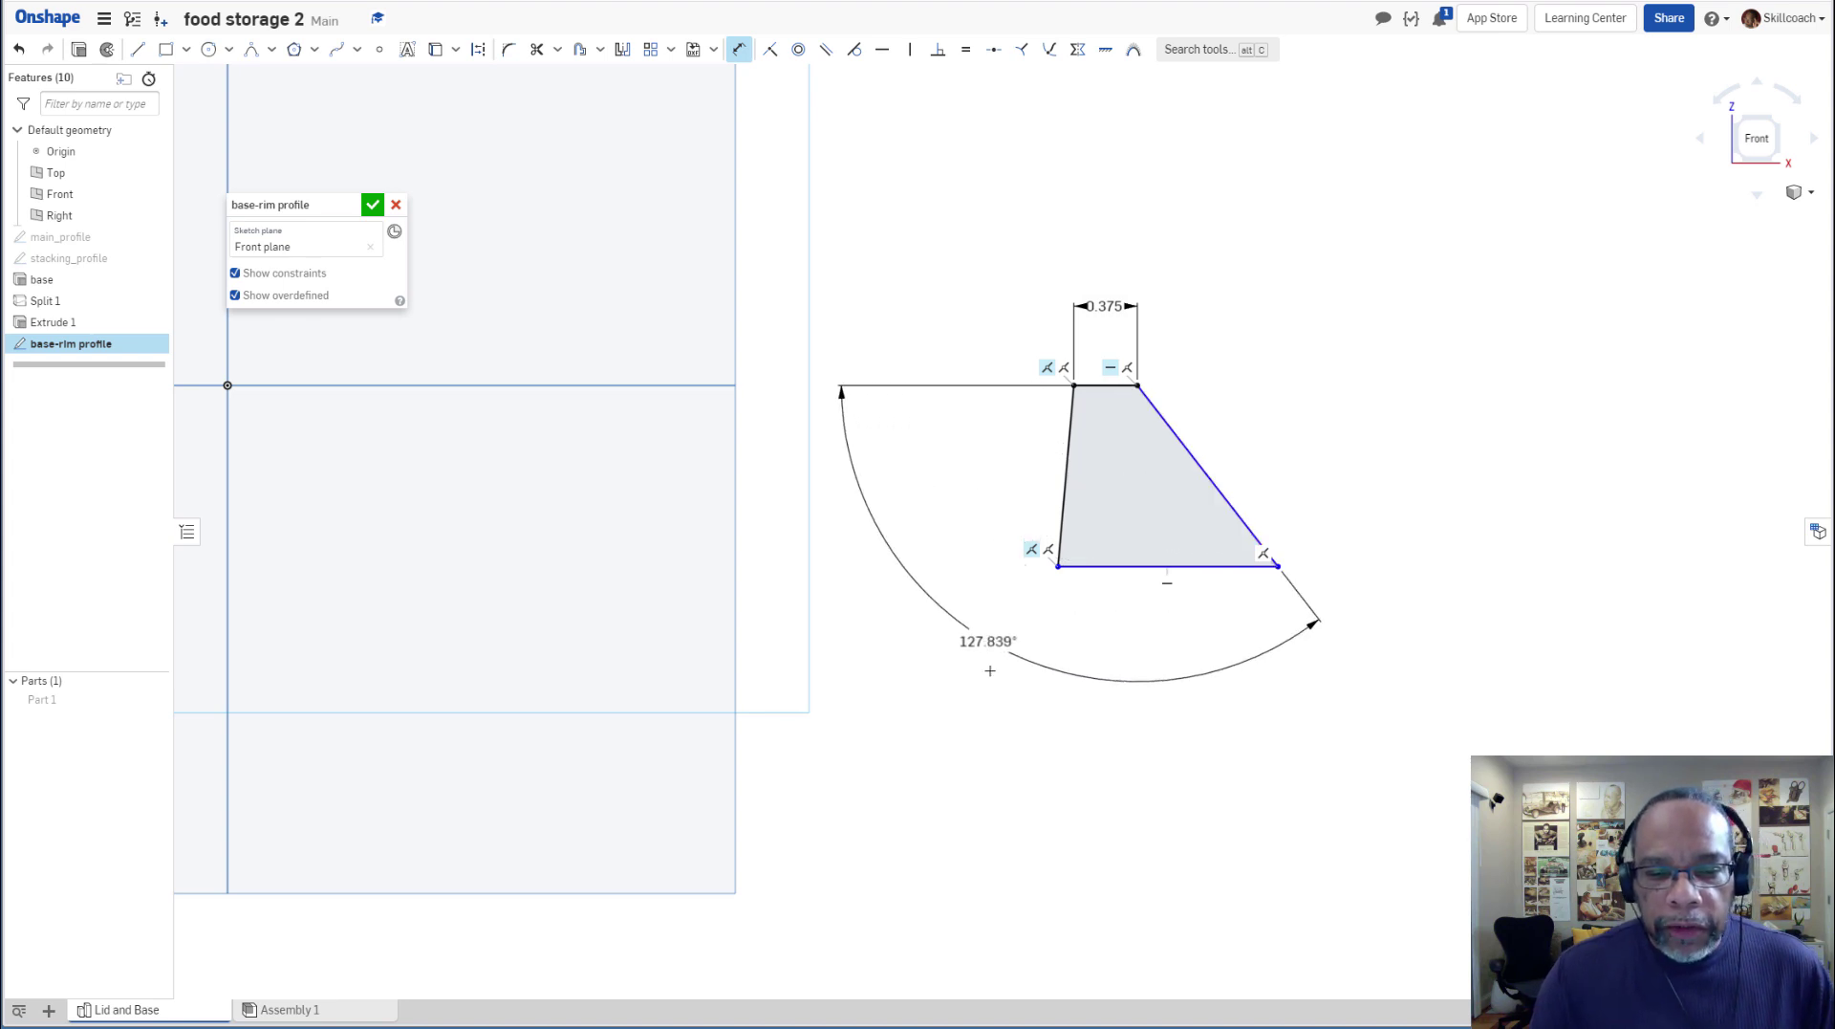
{"action": "left_click", "coordinate": [989, 685]}
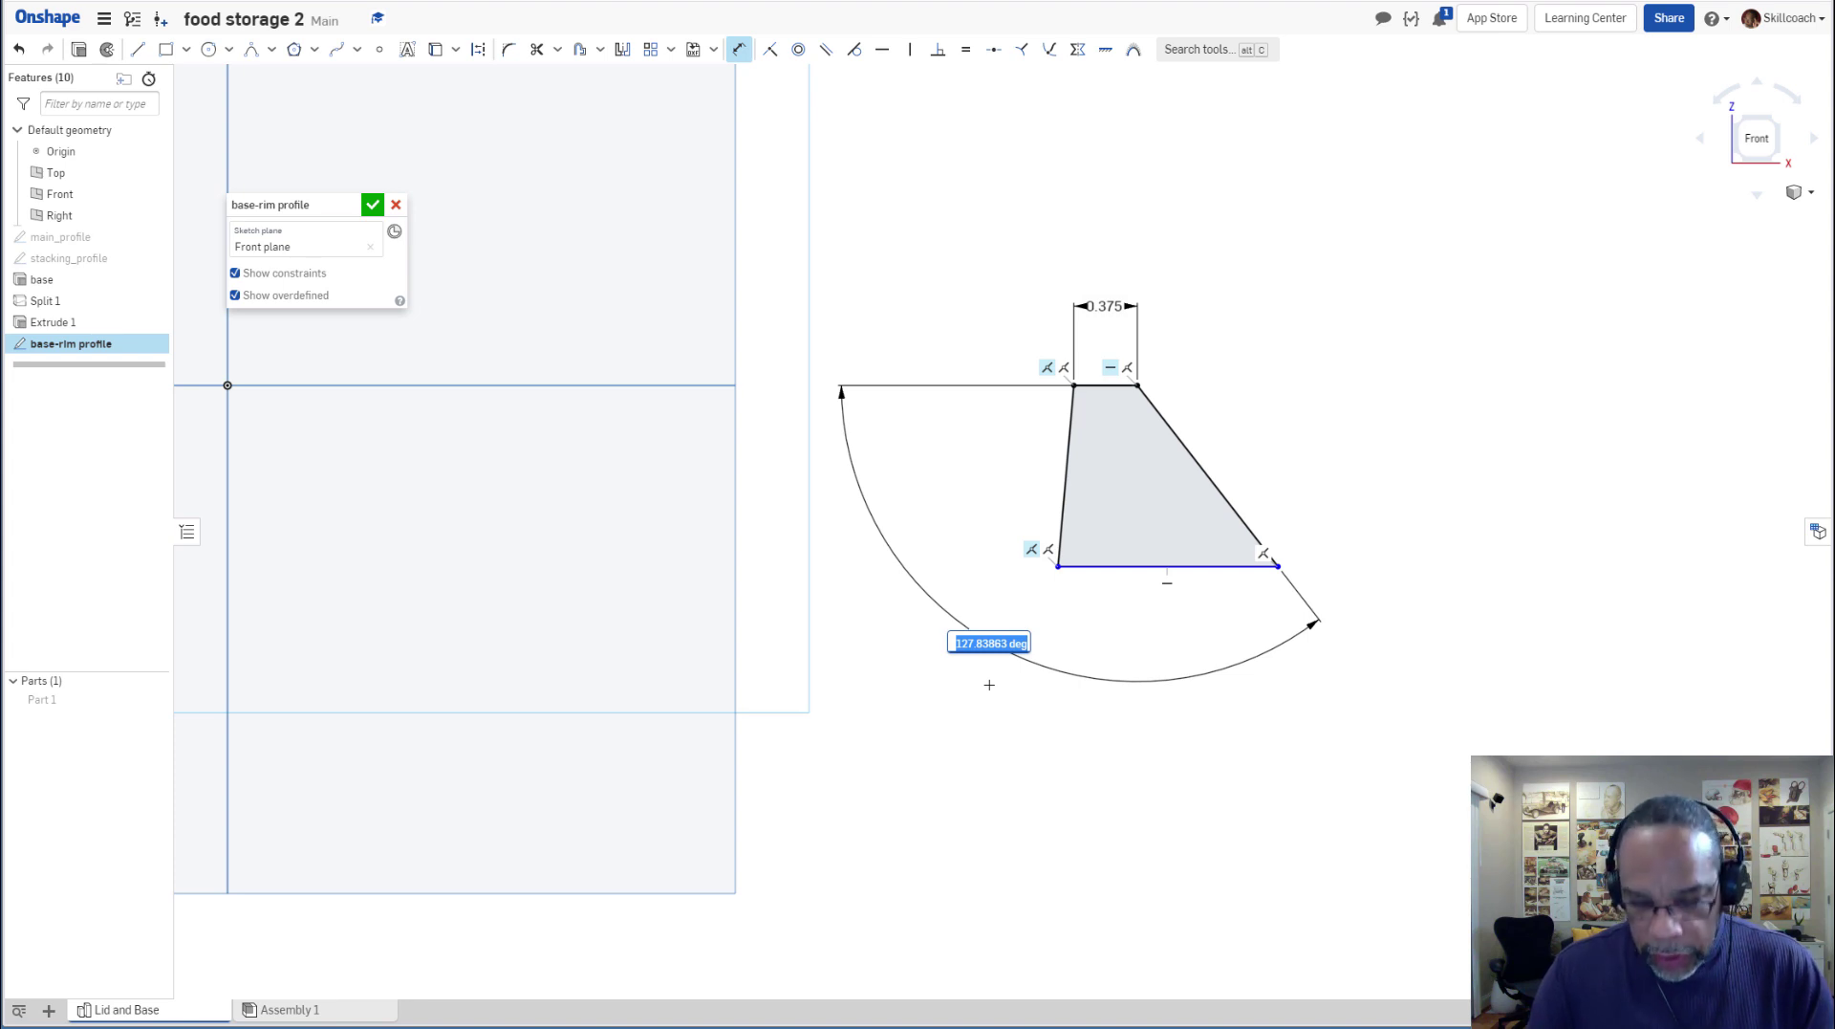
{"action": "key", "text": "Return"}
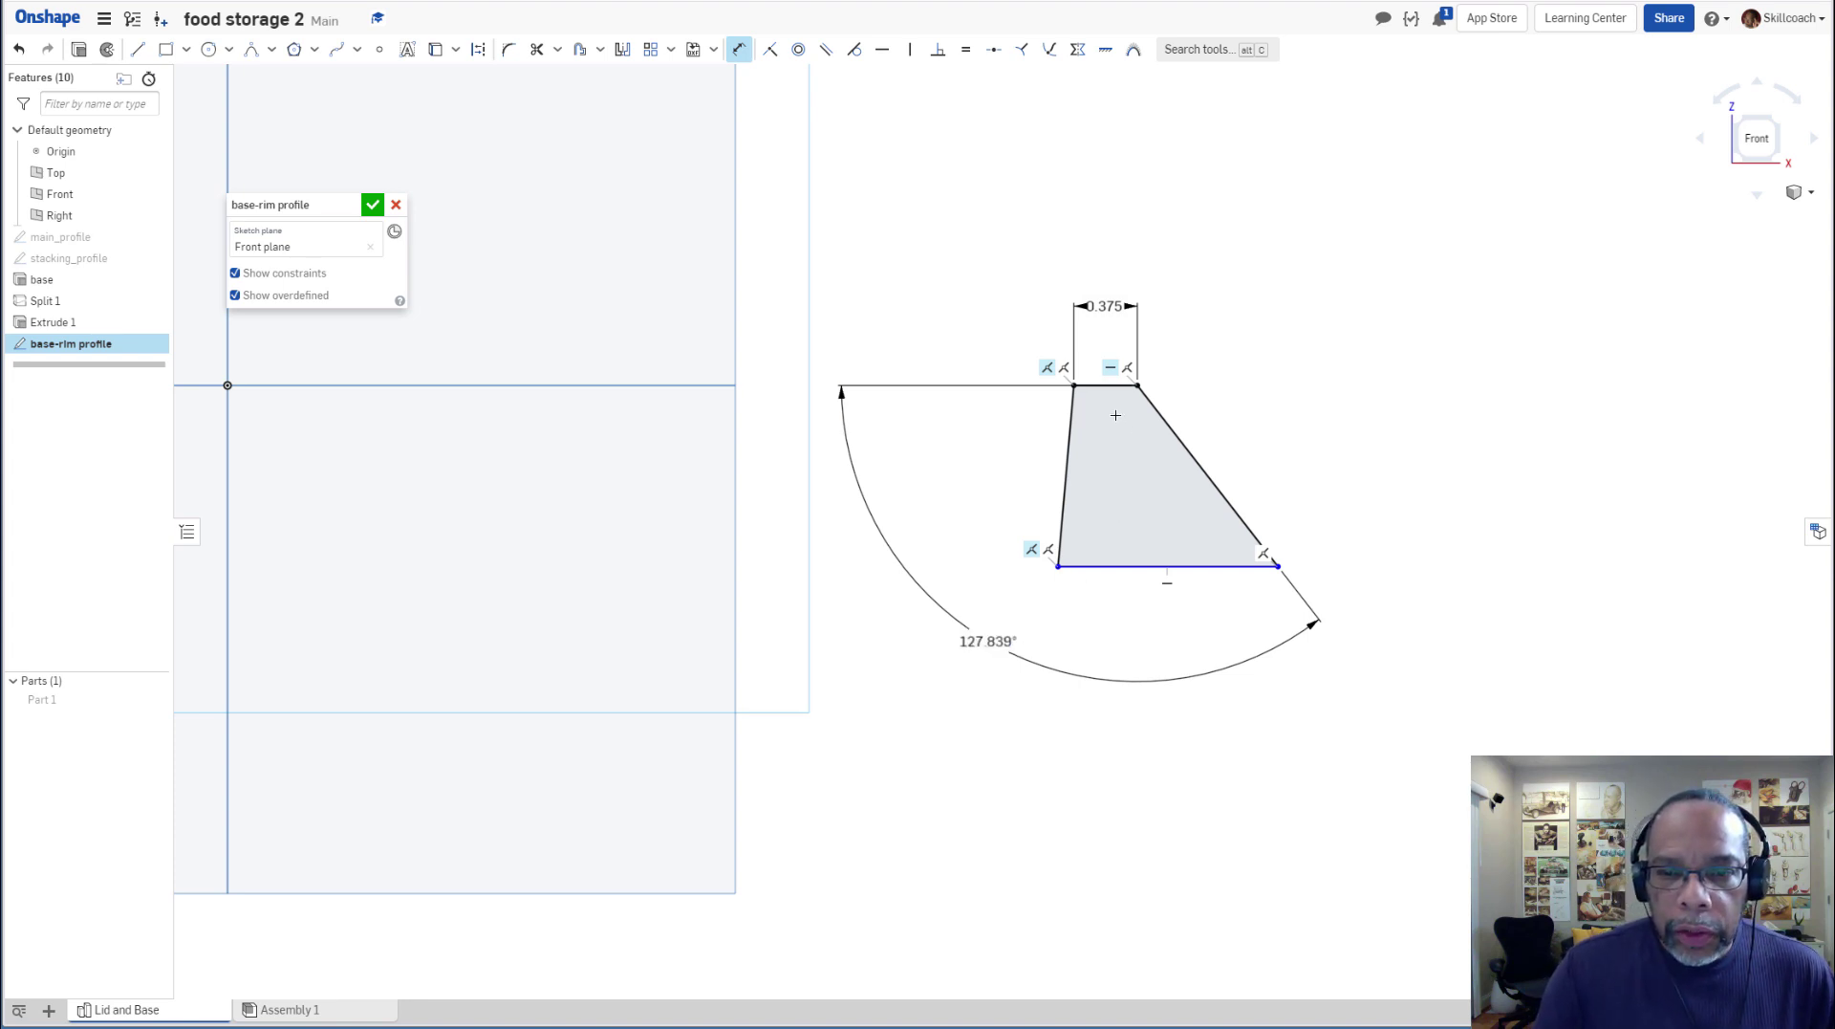
Dimension the rim profile's height between its top and bottom lines and set it to 0.5 in.
{"action": "left_click", "coordinate": [1103, 385]}
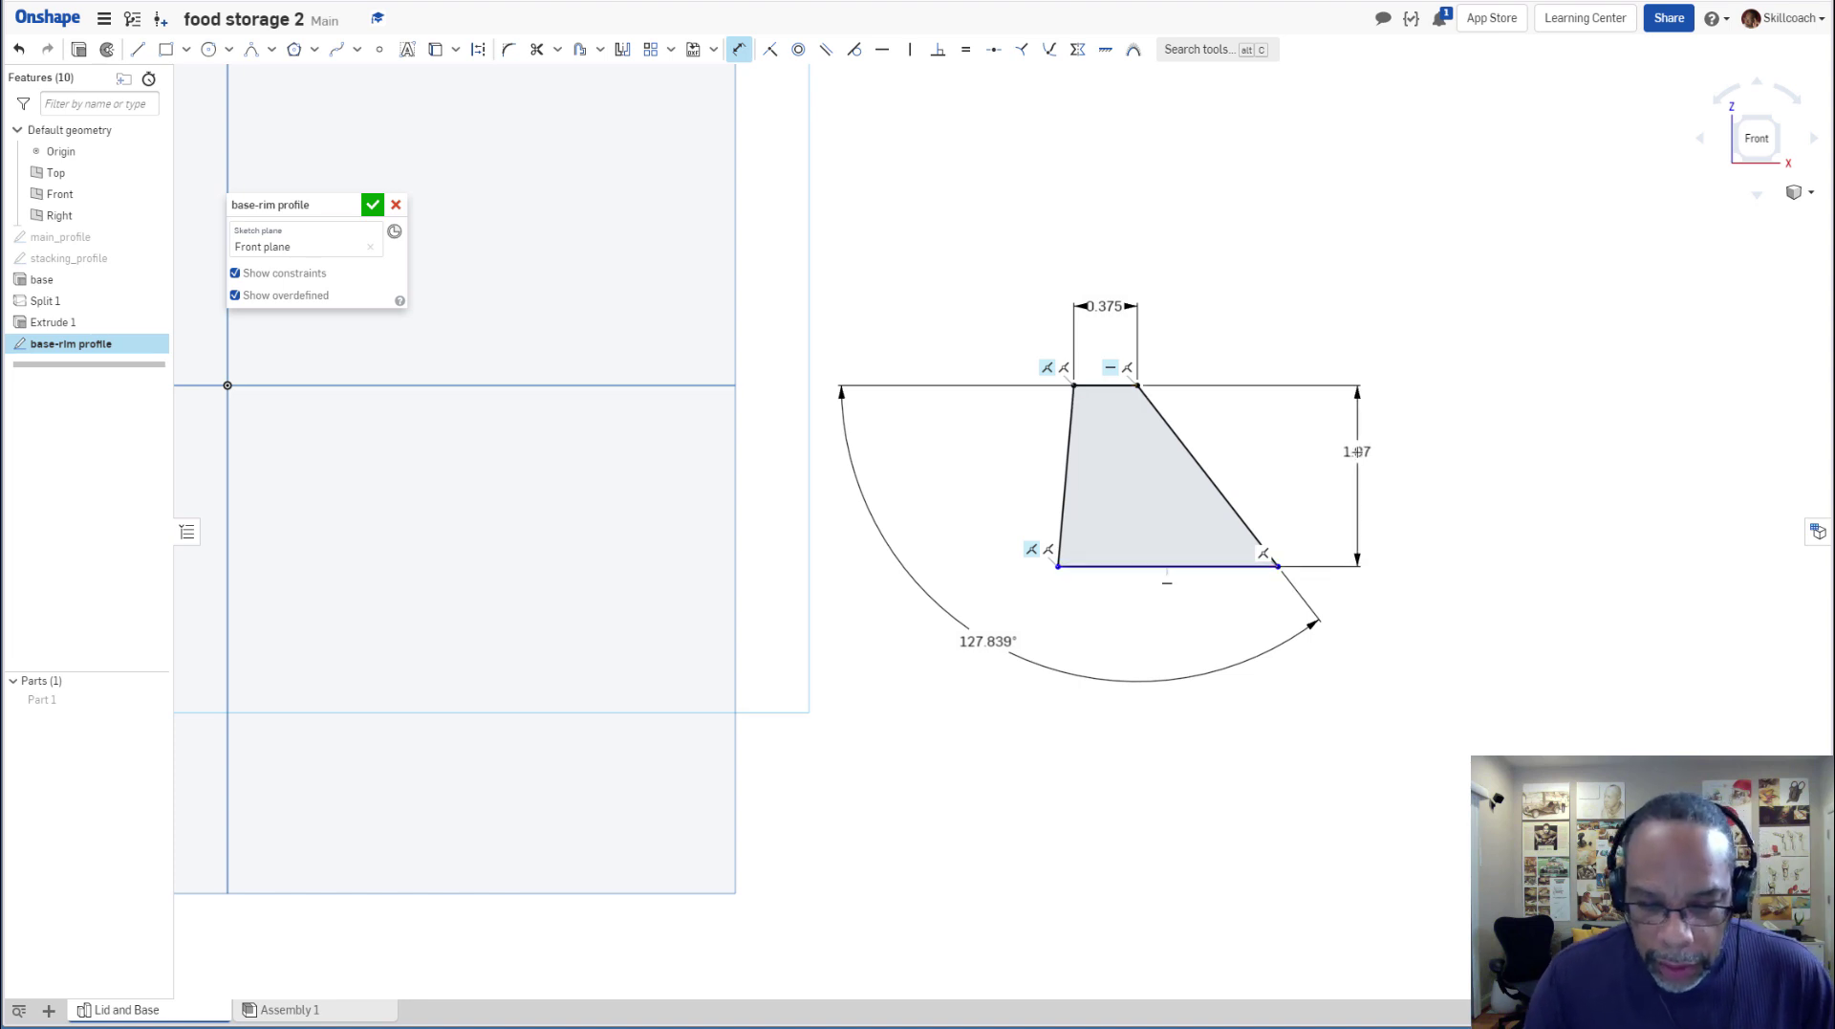
{"action": "left_click", "coordinate": [1357, 451]}
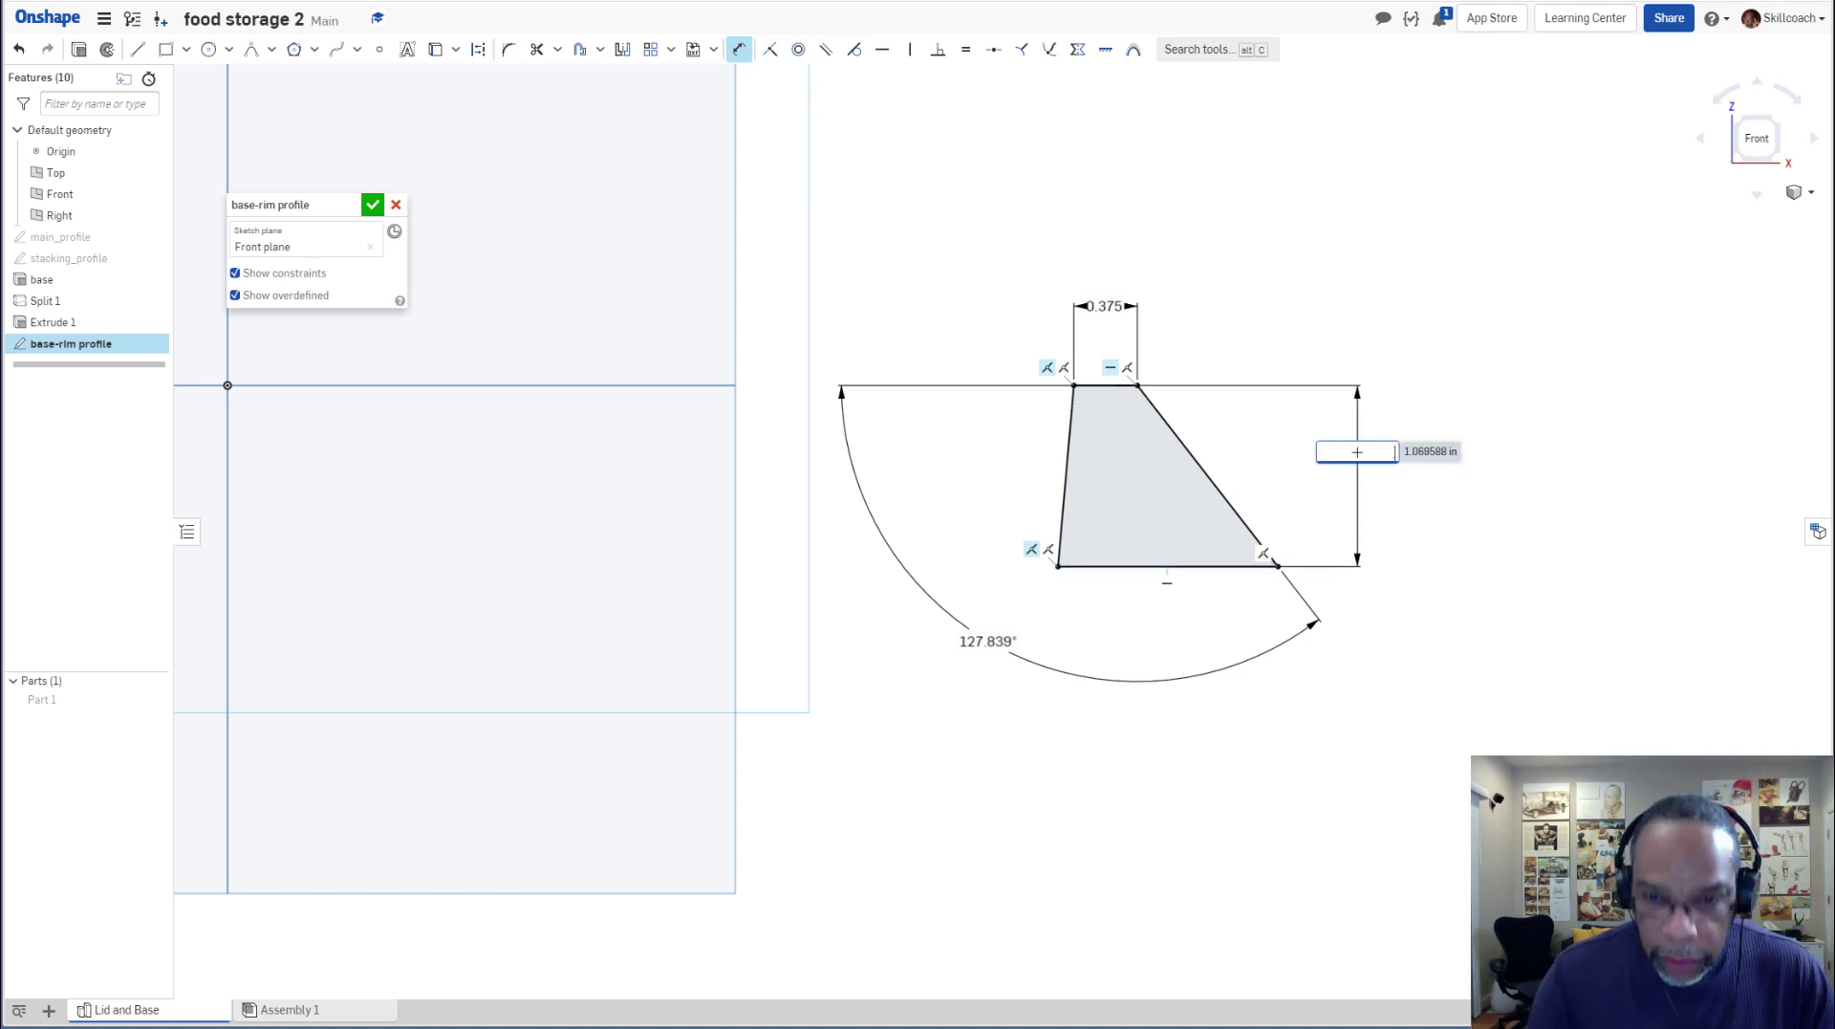
{"action": "key", "text": "Return"}
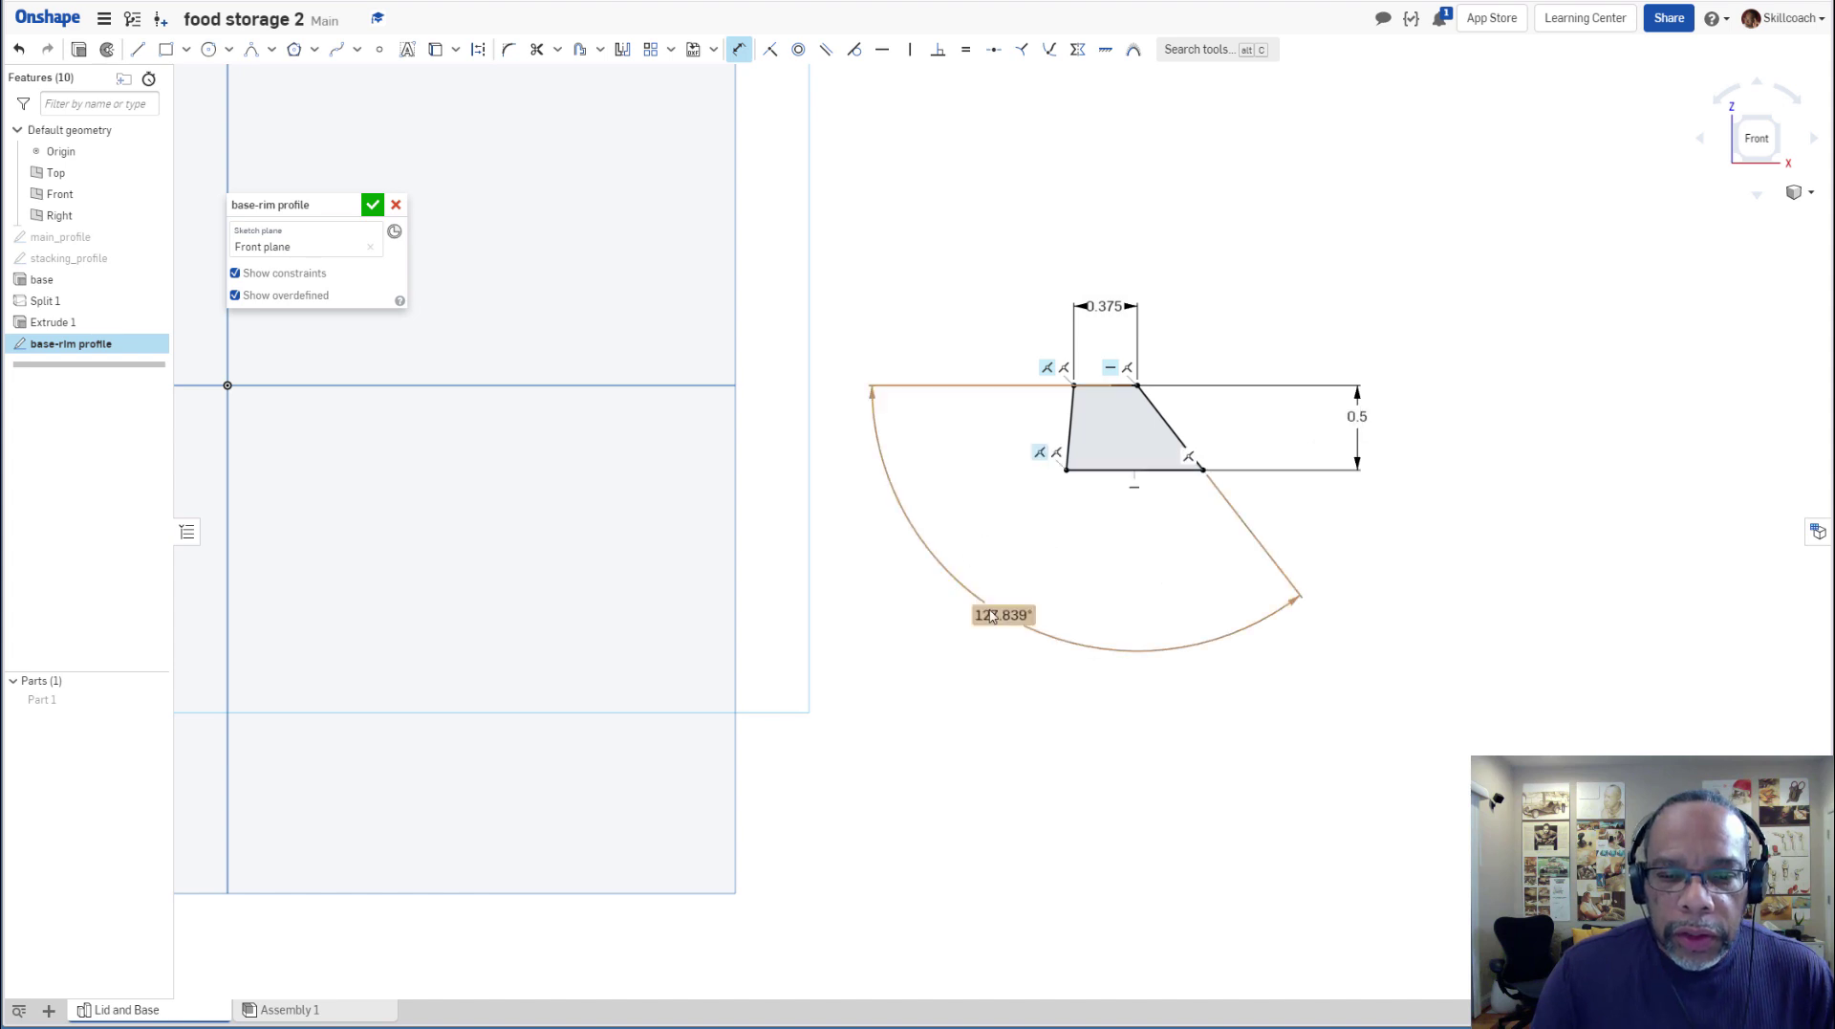
Set the angle of the rim profile's outer line to 95 degrees.
{"action": "double_click", "coordinate": [982, 651]}
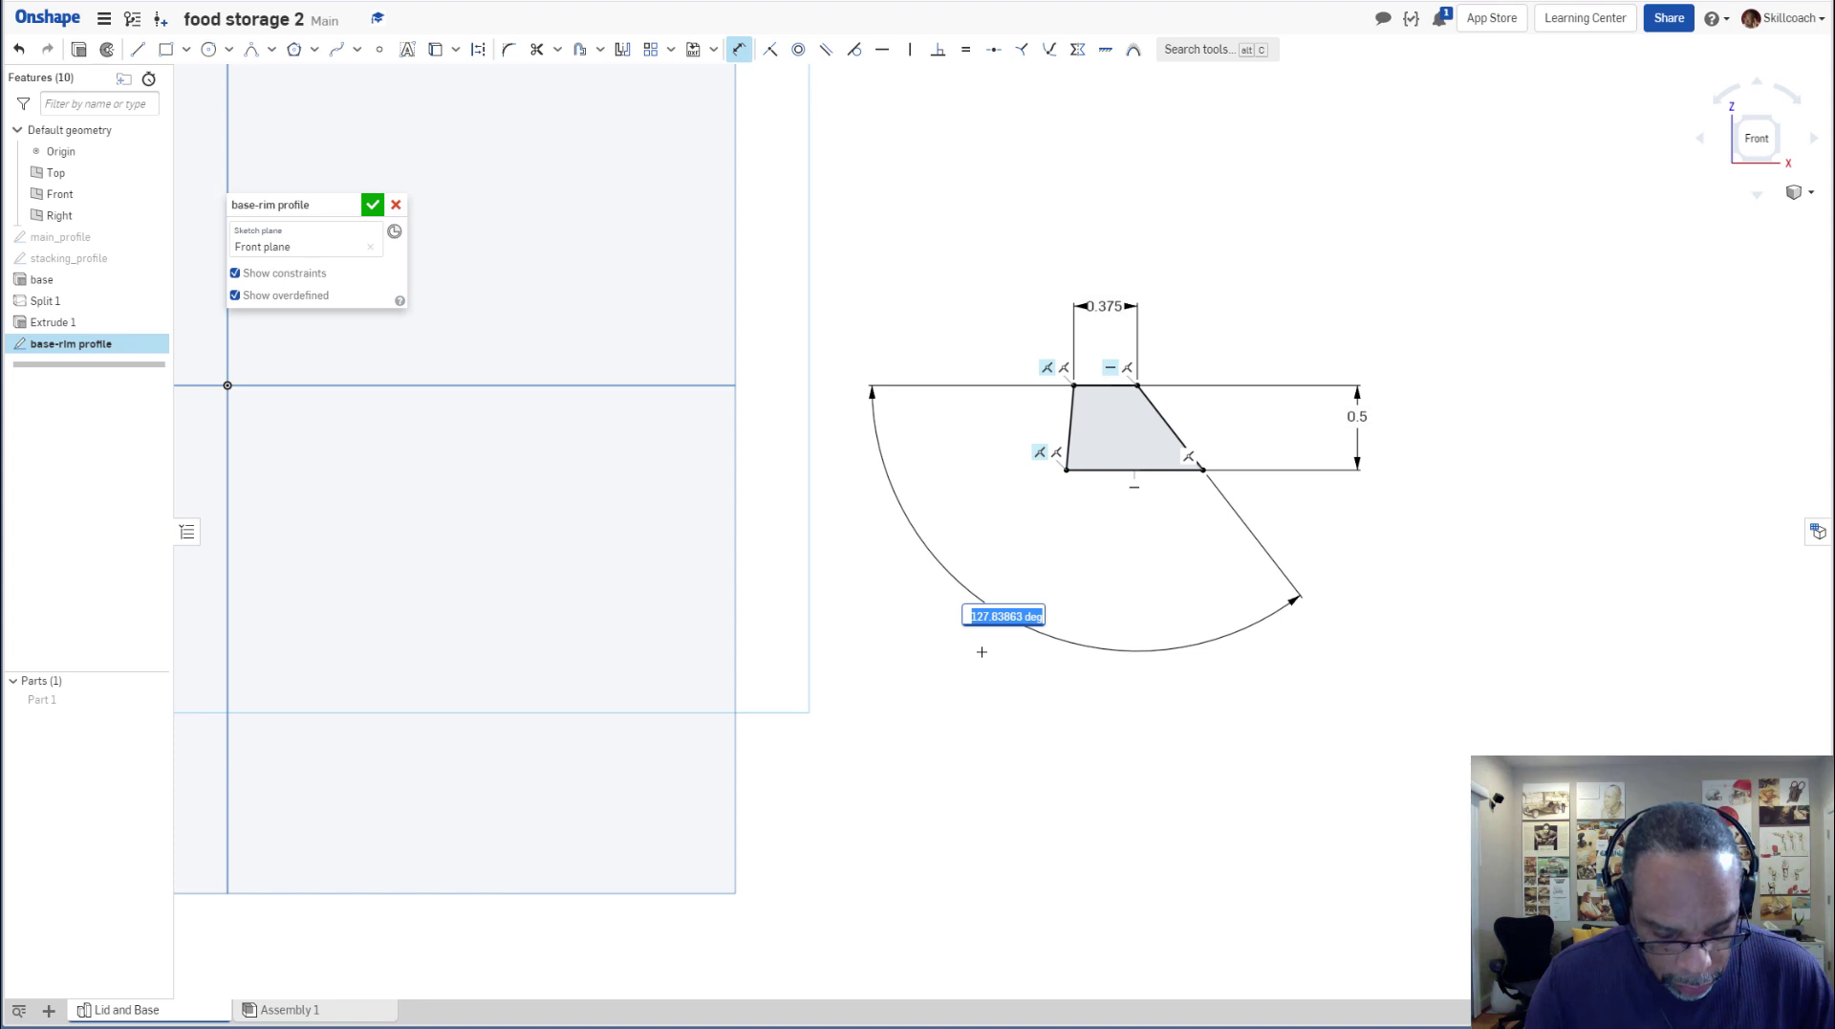
{"action": "type", "text": "95"}
{"action": "key", "text": "Return"}
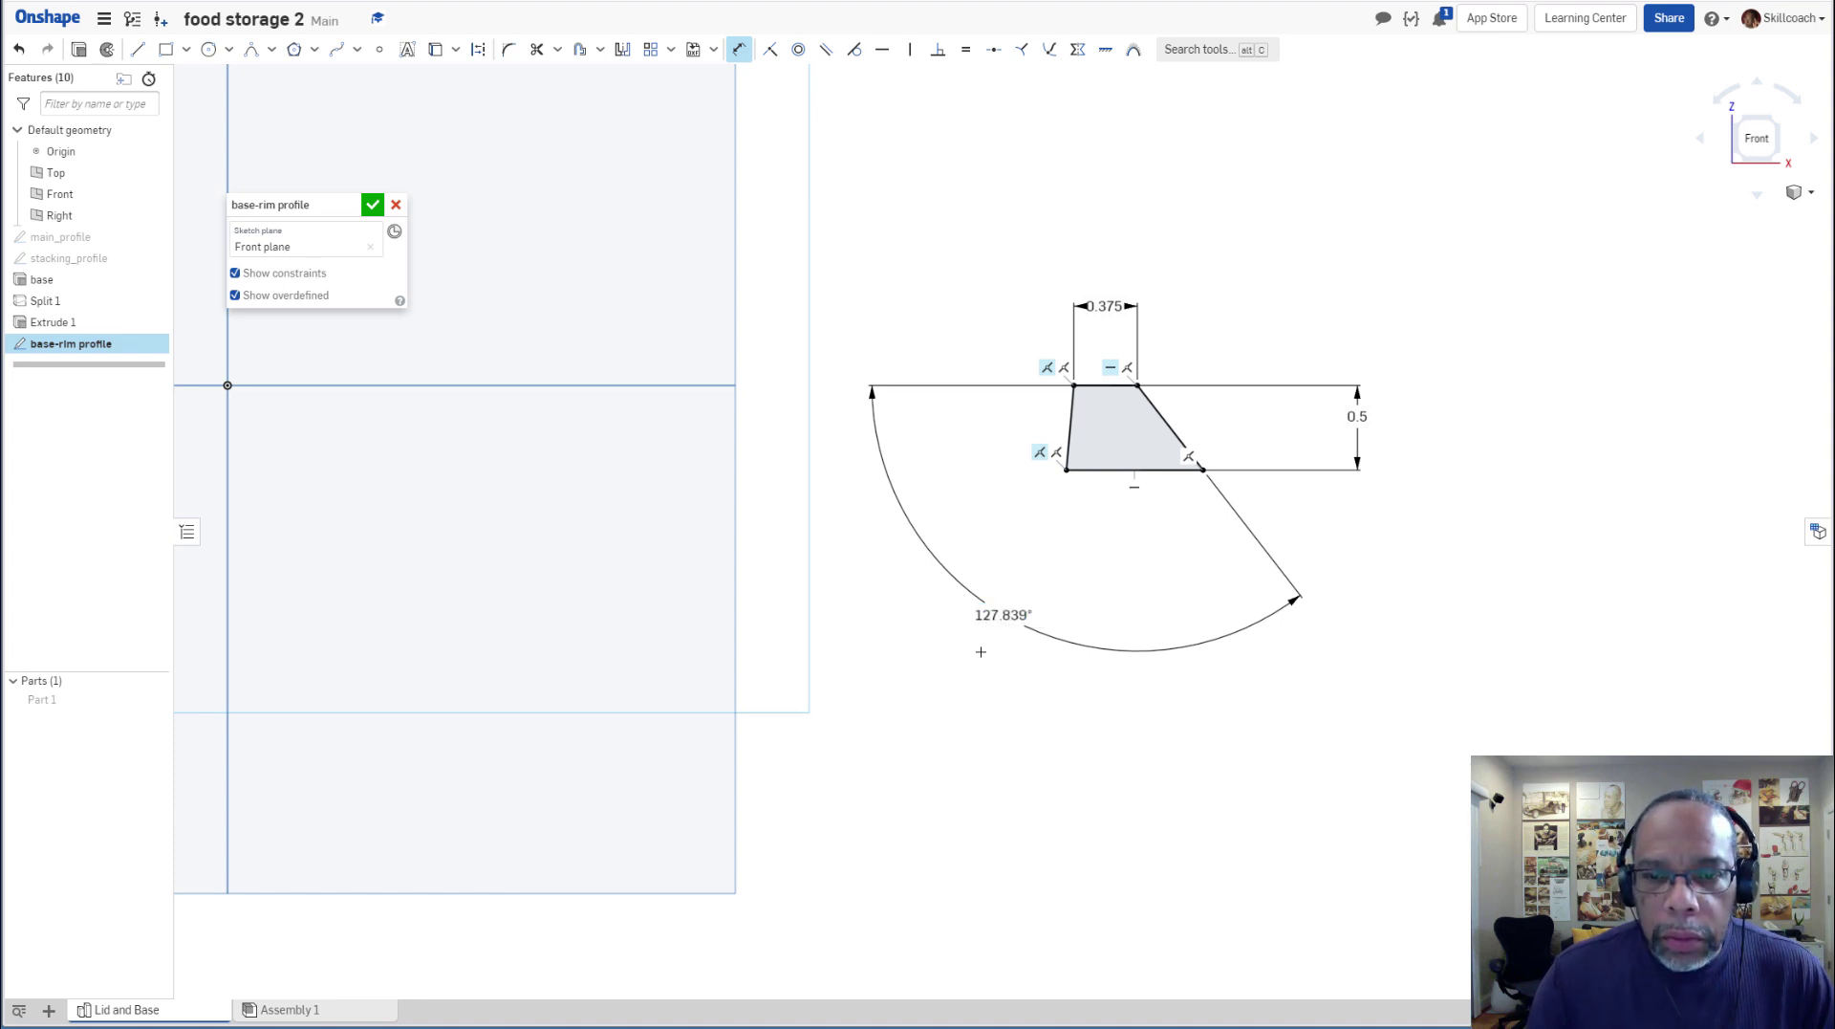
Show Part 1 again and place the 95-degree dimension closer to the rim profile.
{"action": "scroll", "coordinate": [1130, 381], "scroll_direction": "up", "scroll_amount": 3}
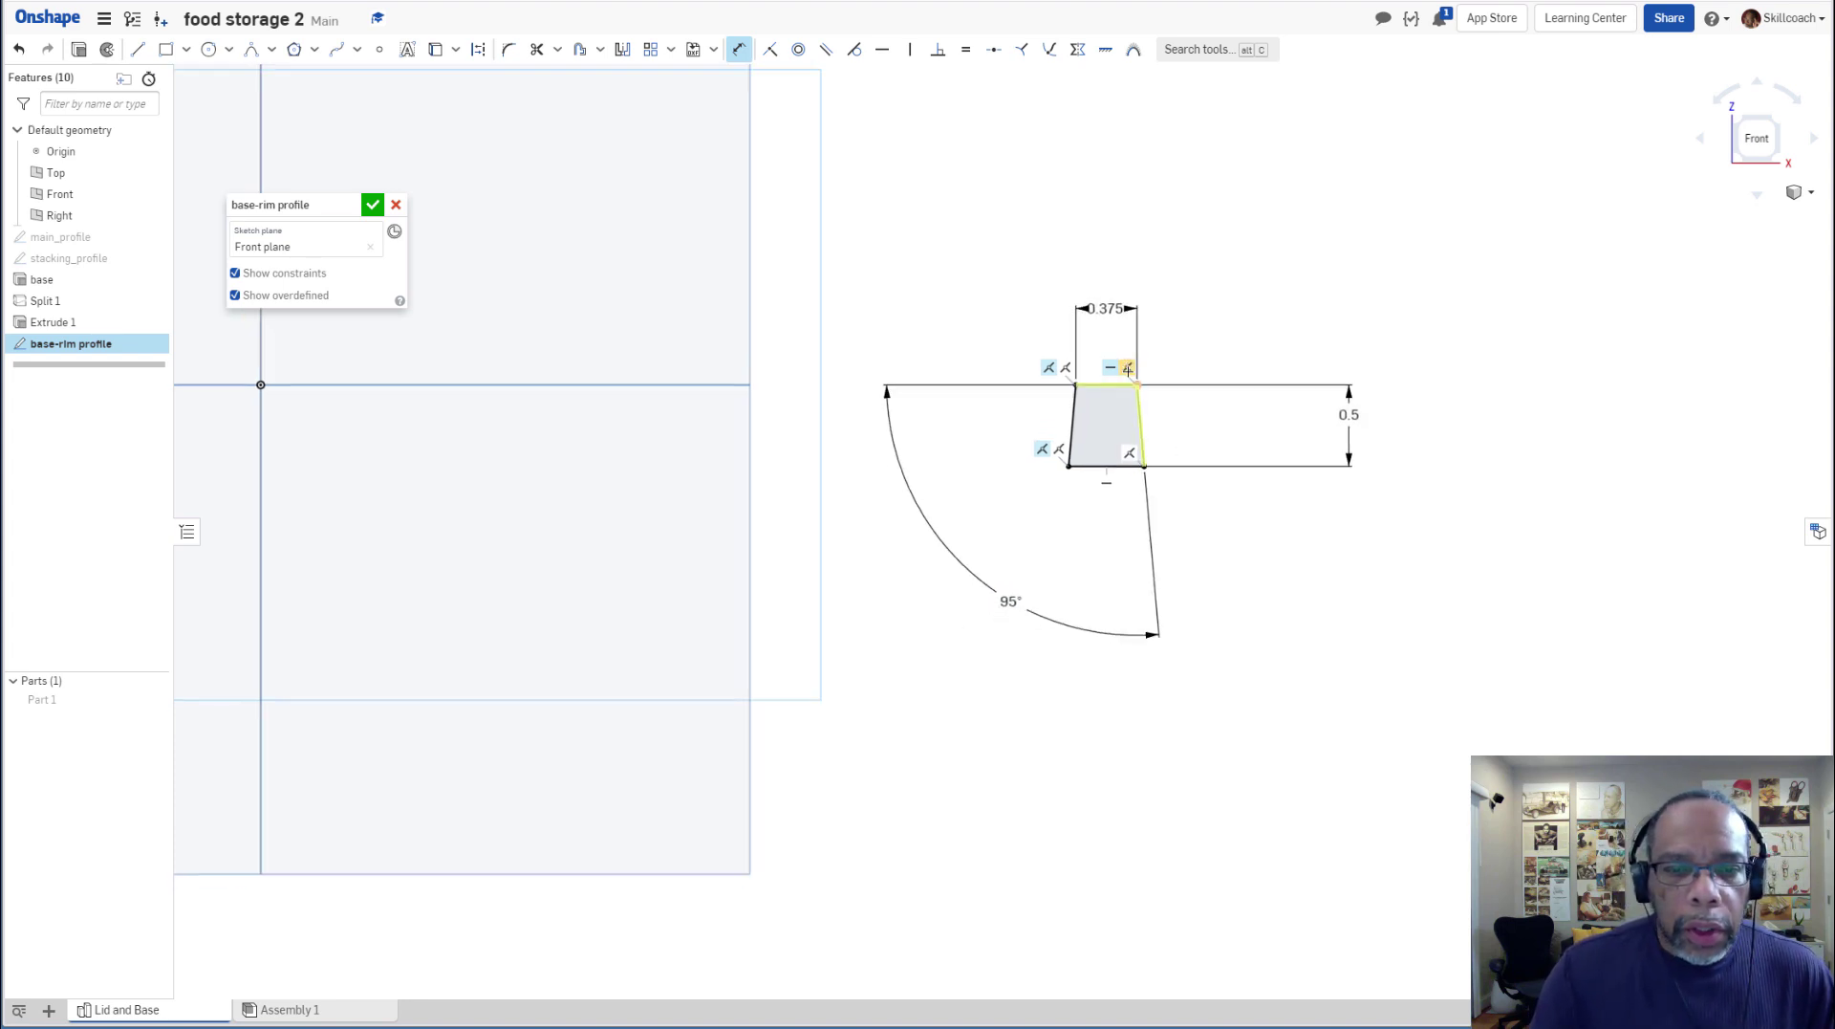
{"action": "left_click", "coordinate": [156, 698]}
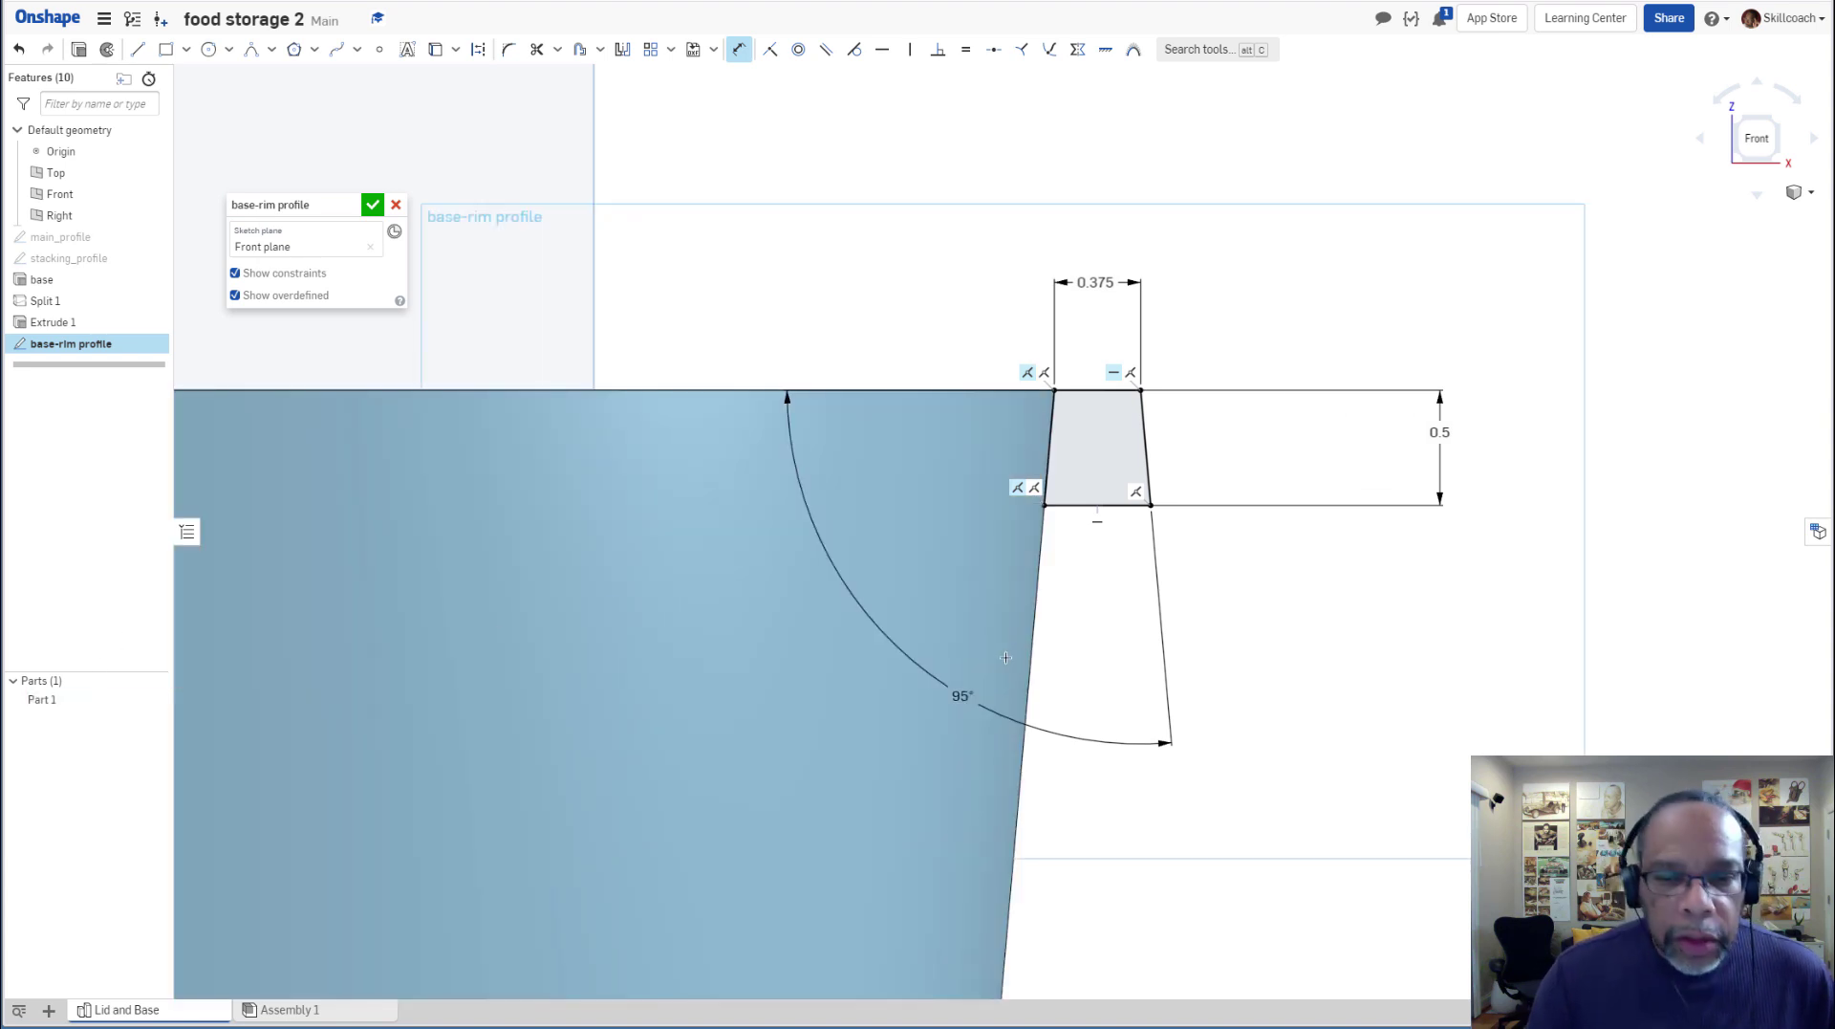
{"action": "left_click_drag", "start_coordinate": [959, 697], "coordinate": [945, 535]}
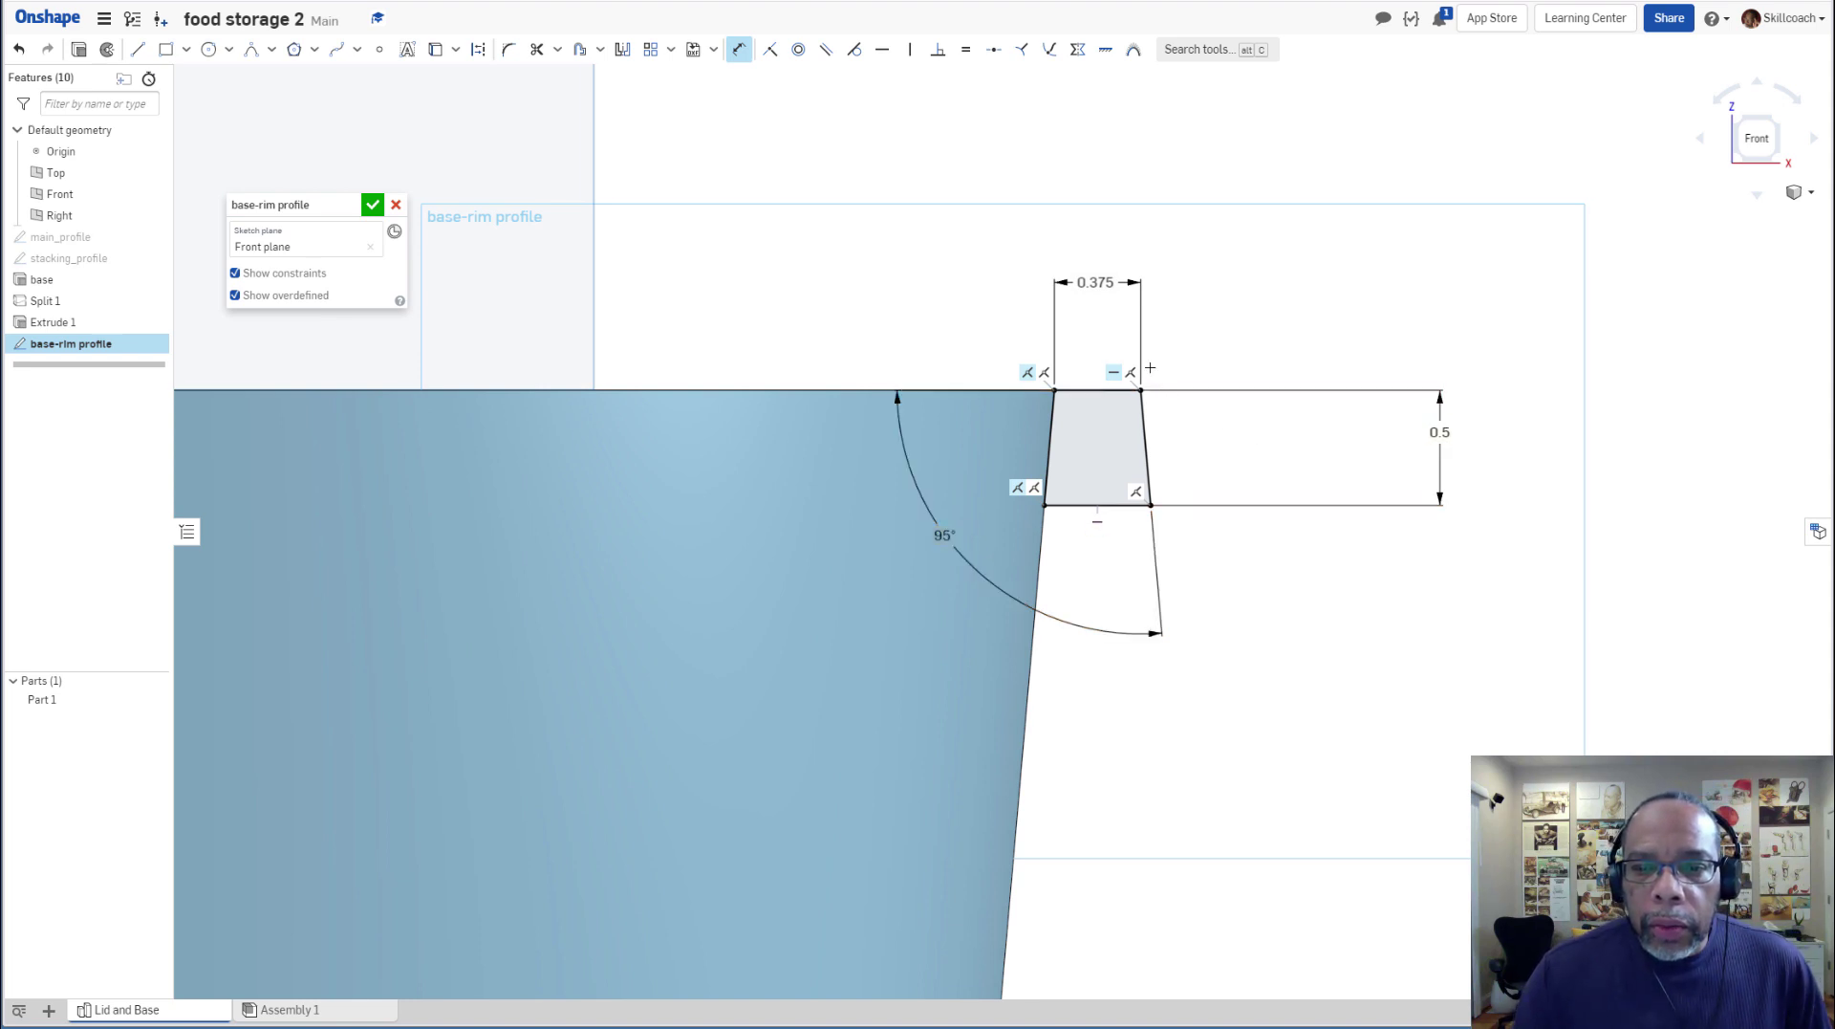
Fillet the rim profile's upper outer corner with a 0.25 in radius and place the radius dimension outside the profile.
{"action": "scroll", "coordinate": [1150, 368], "scroll_direction": "up", "scroll_amount": 3}
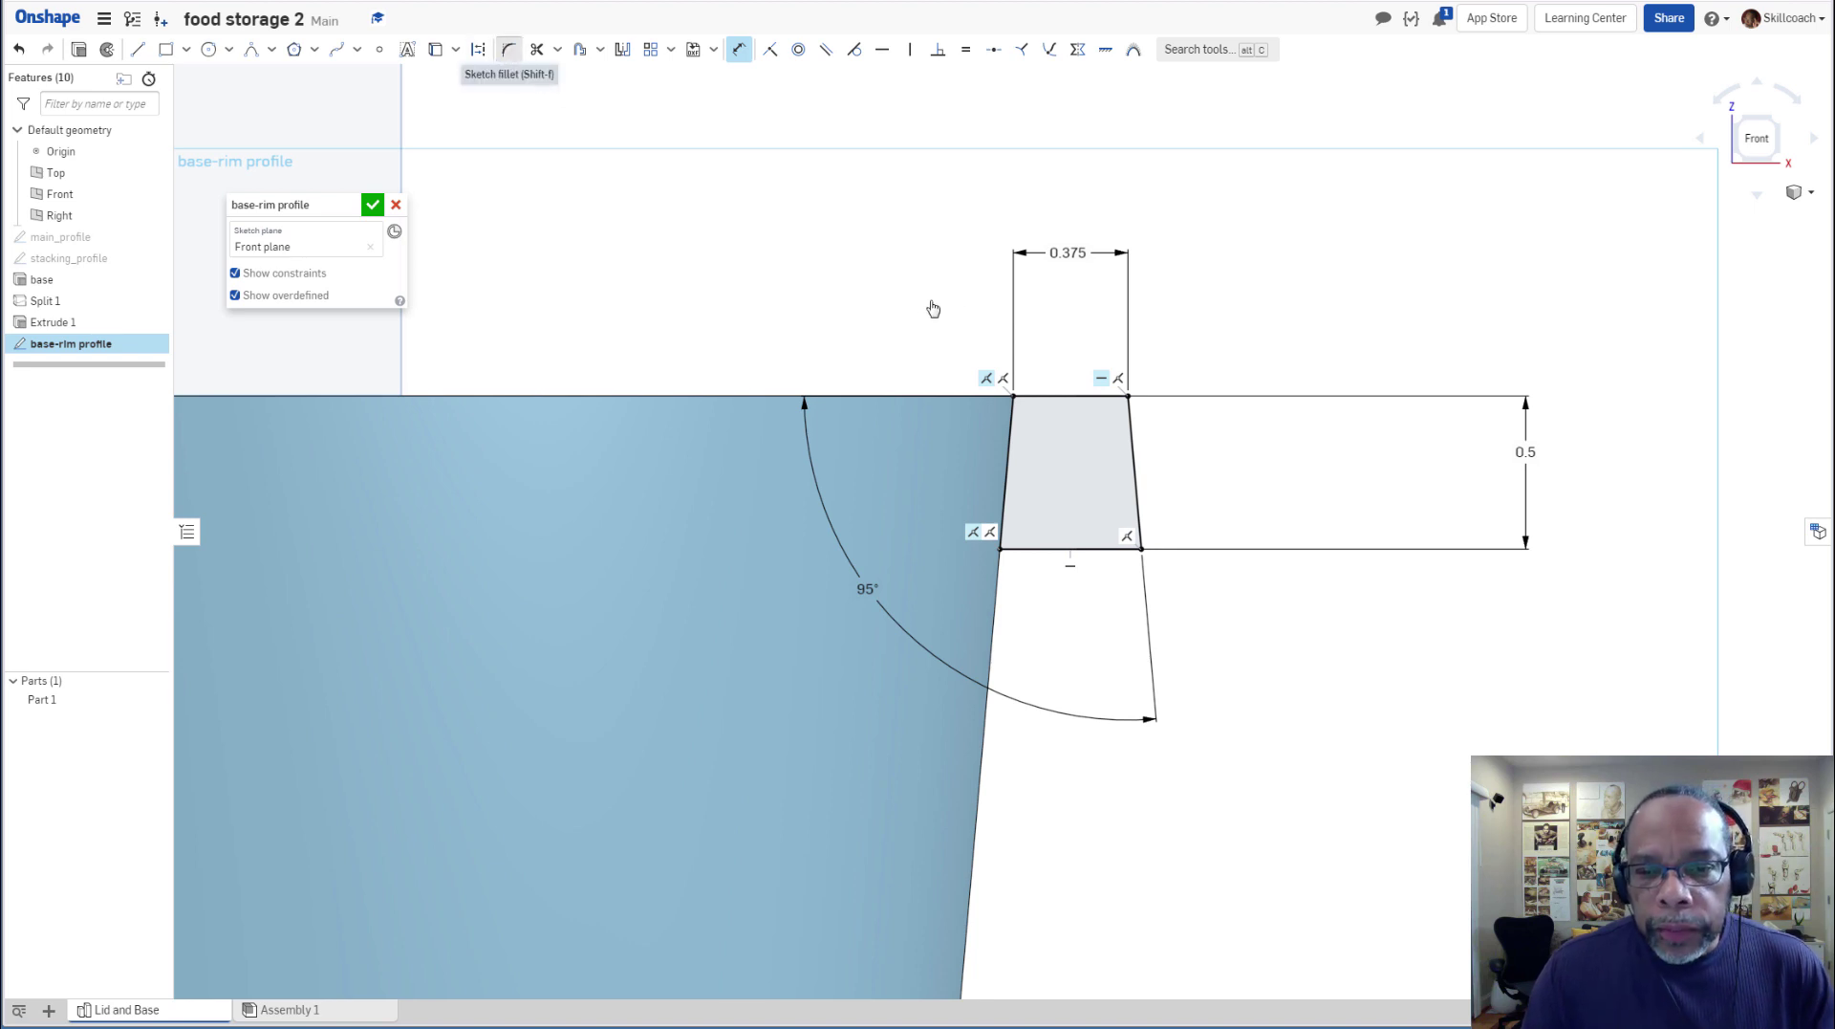
{"action": "key", "text": "shift+f"}
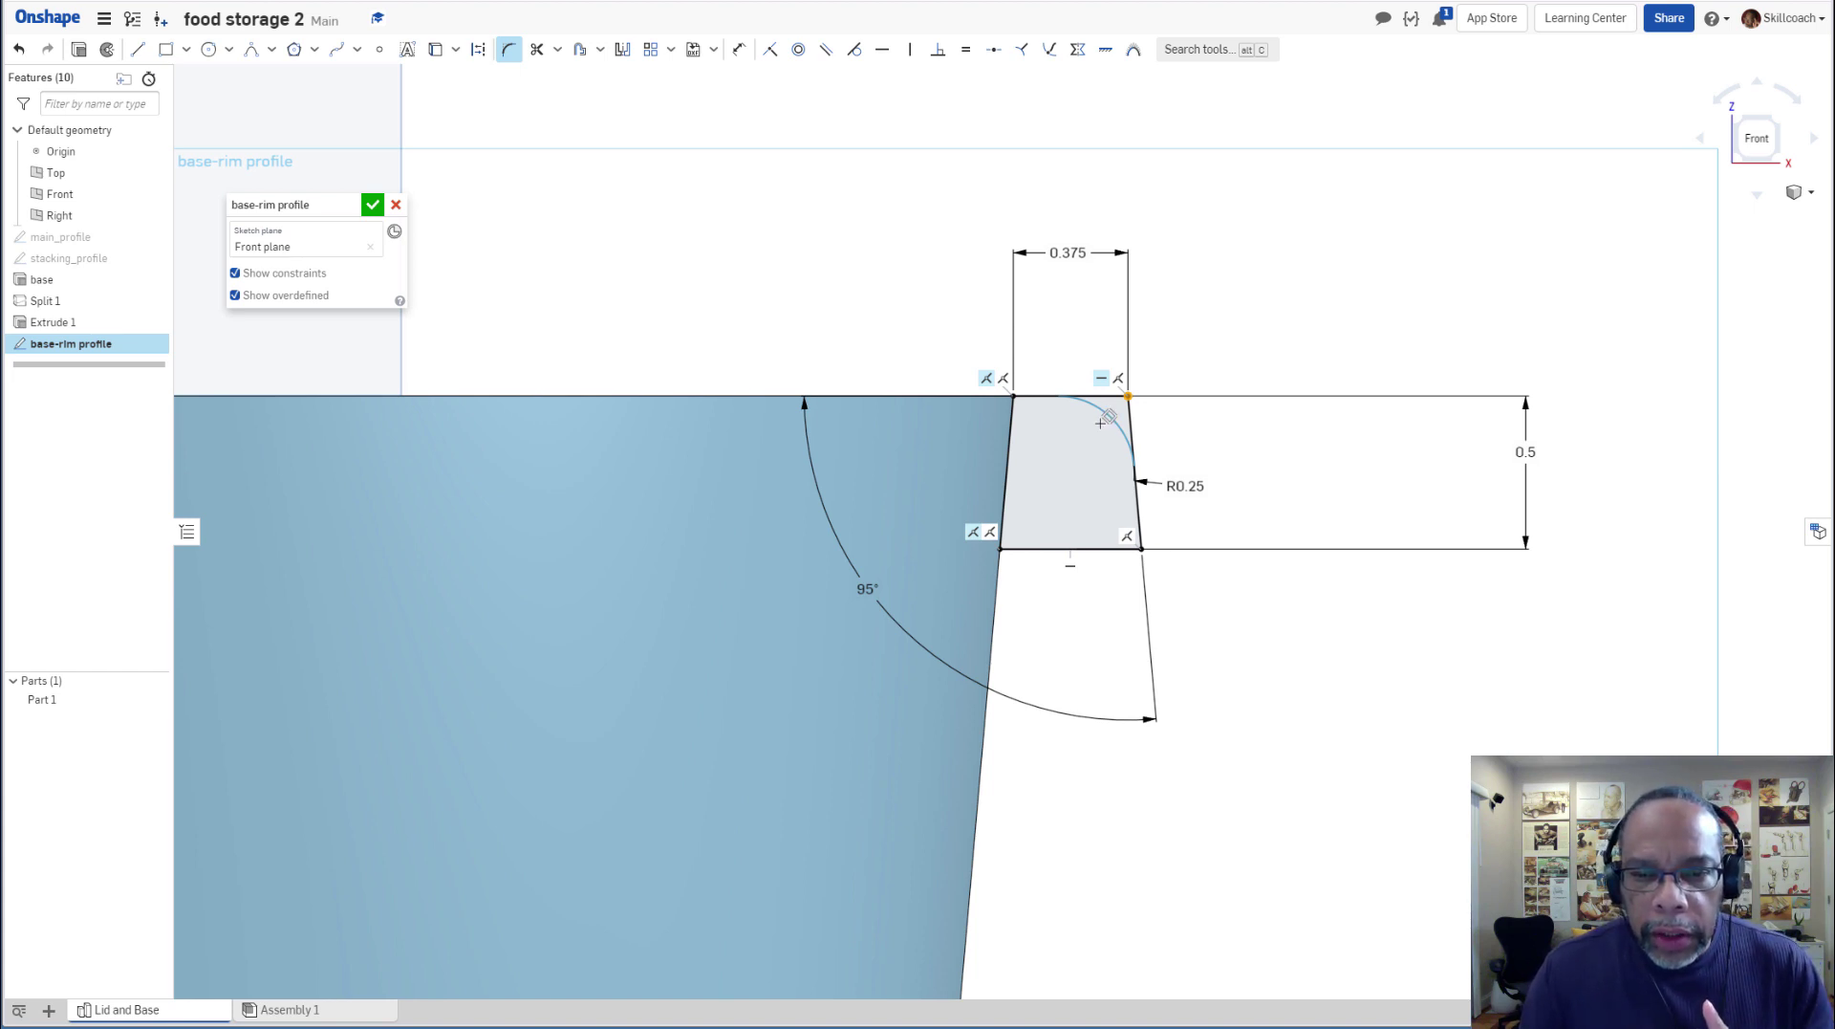
{"action": "left_click", "coordinate": [1048, 475]}
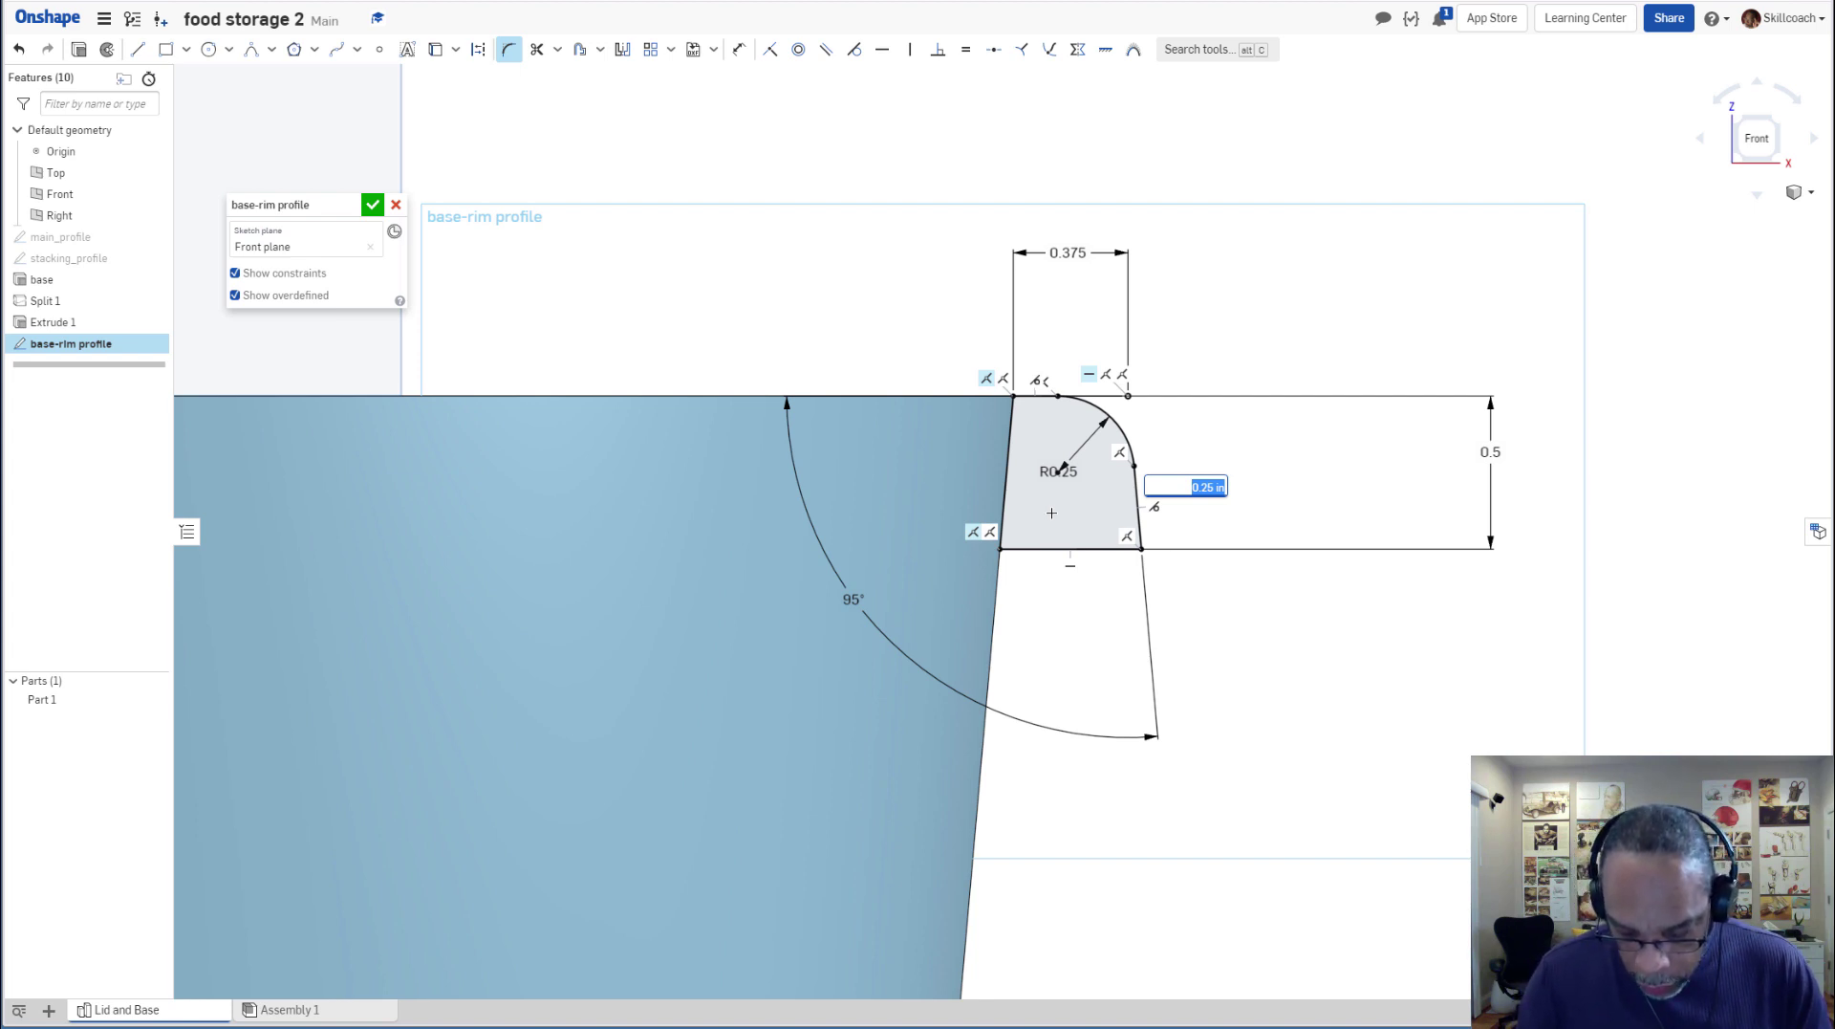
{"action": "key", "text": "Return"}
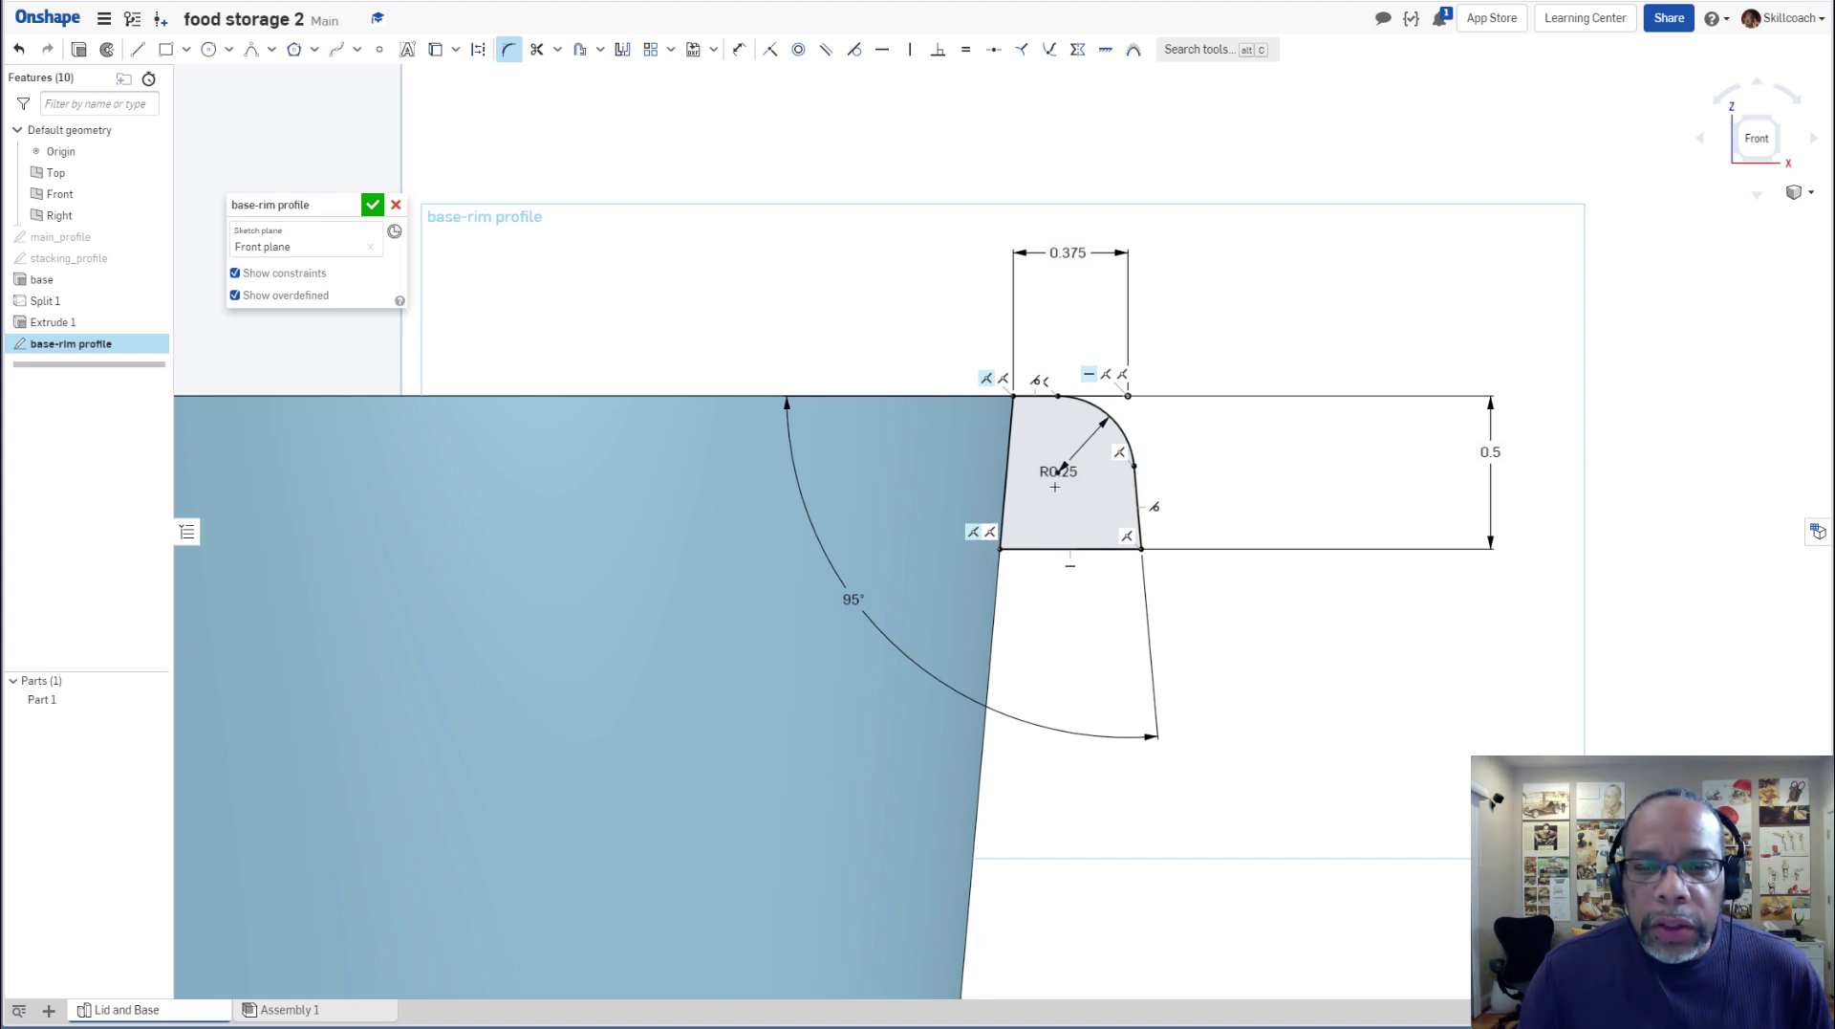
{"action": "key", "text": "Escape"}
{"action": "mouse_move", "coordinate": [1057, 472]}
{"action": "left_mouse_down"}
{"action": "mouse_move", "coordinate": [1151, 405]}
{"action": "mouse_move", "coordinate": [1194, 414]}
{"action": "left_mouse_up"}
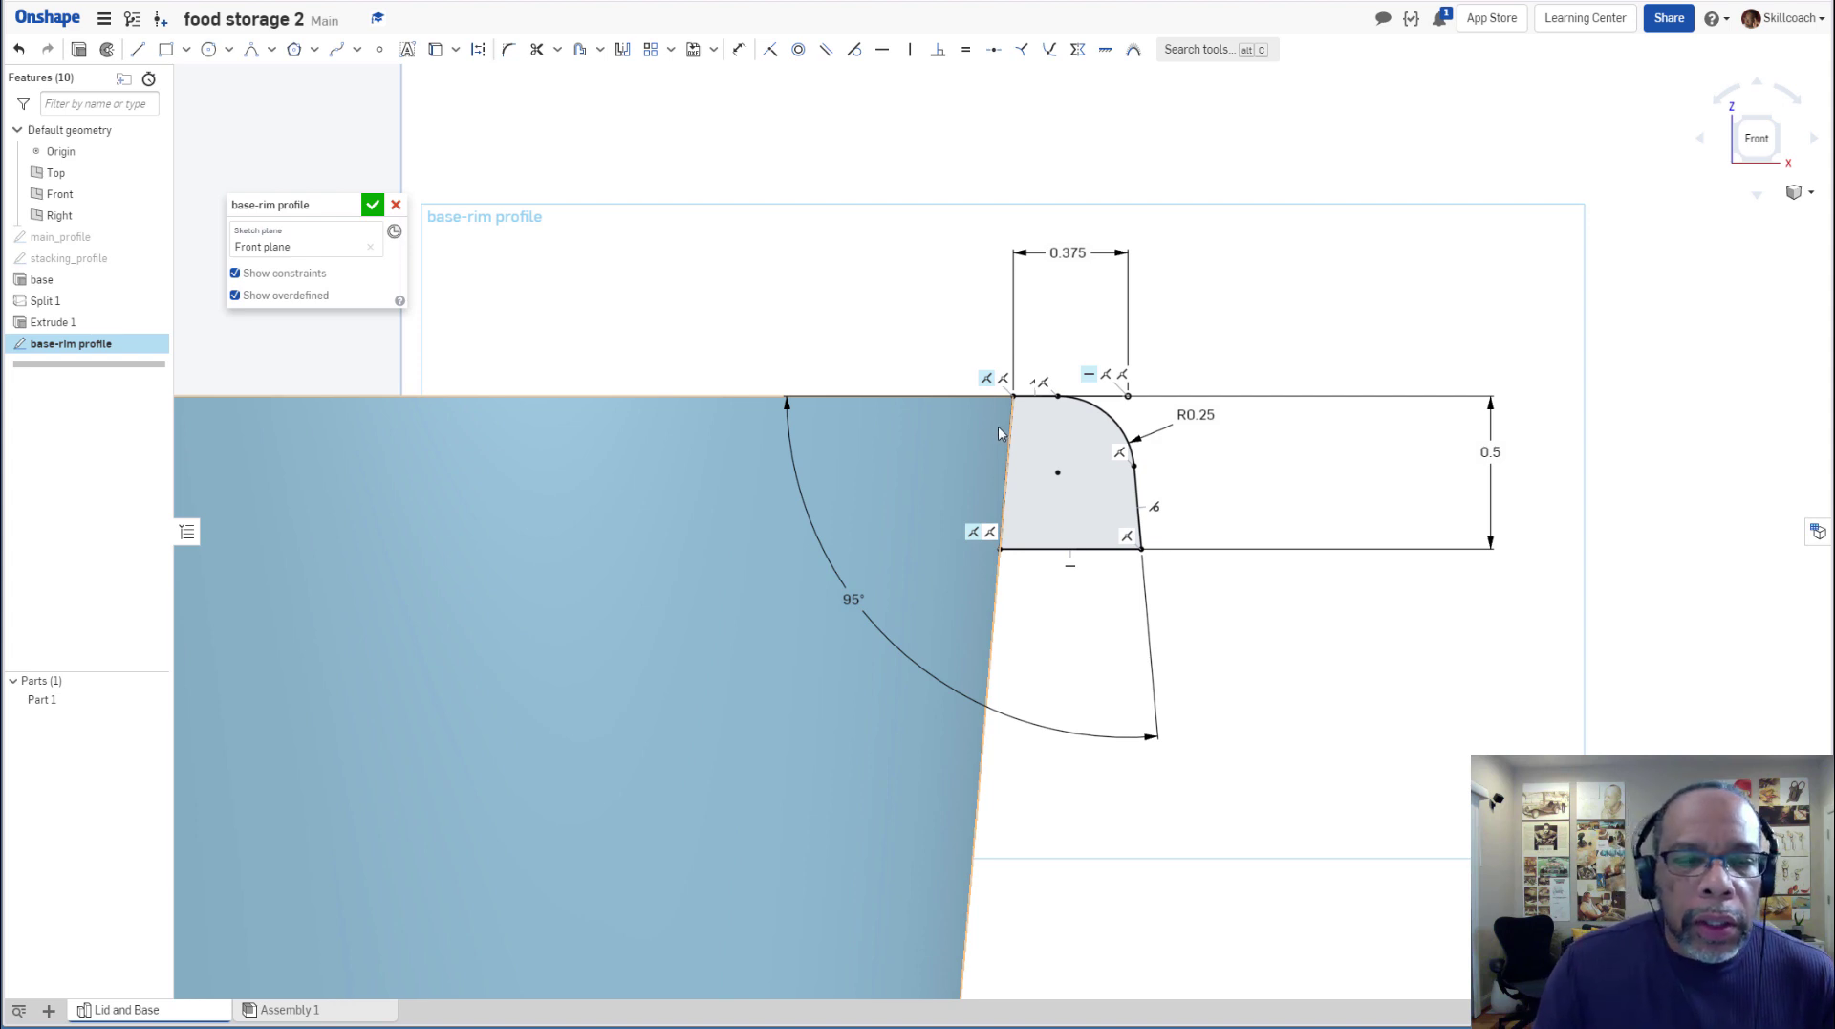
Try to offset the rim profile's top line, corner arc and outer line inward by 0.09 in.
{"action": "left_click", "coordinate": [579, 51]}
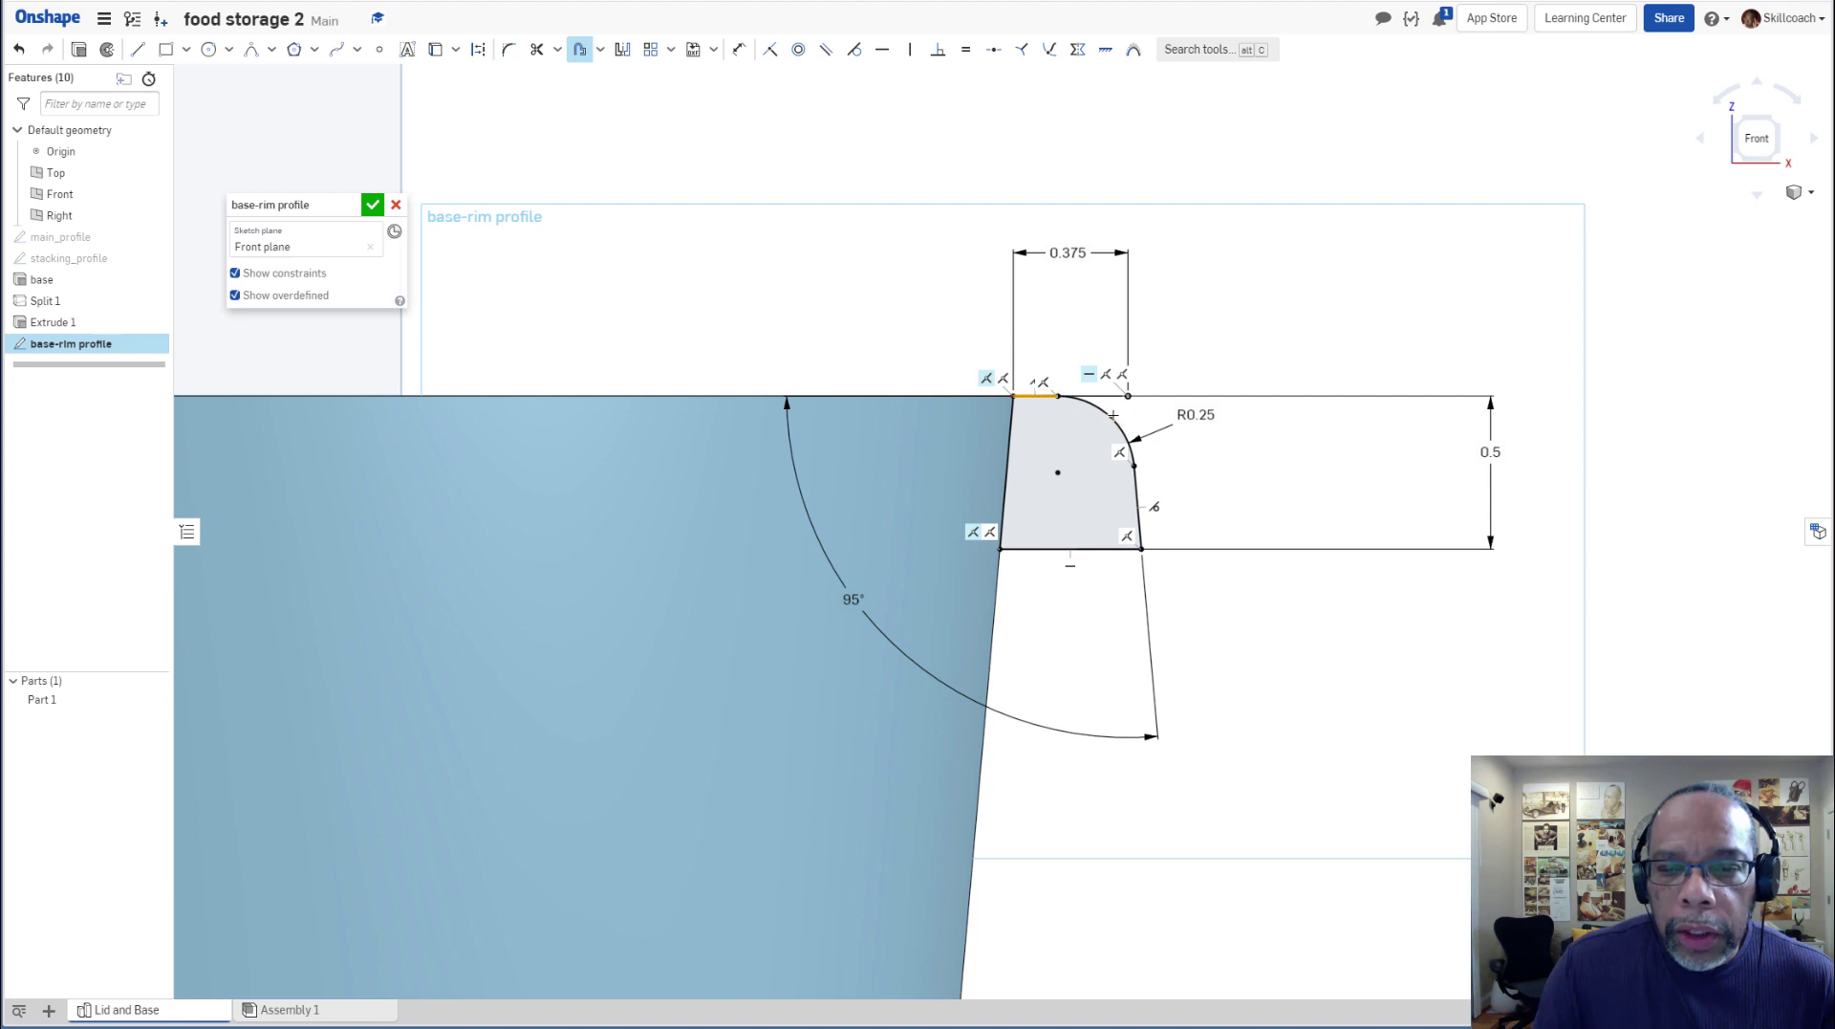
{"action": "left_click", "coordinate": [1133, 466]}
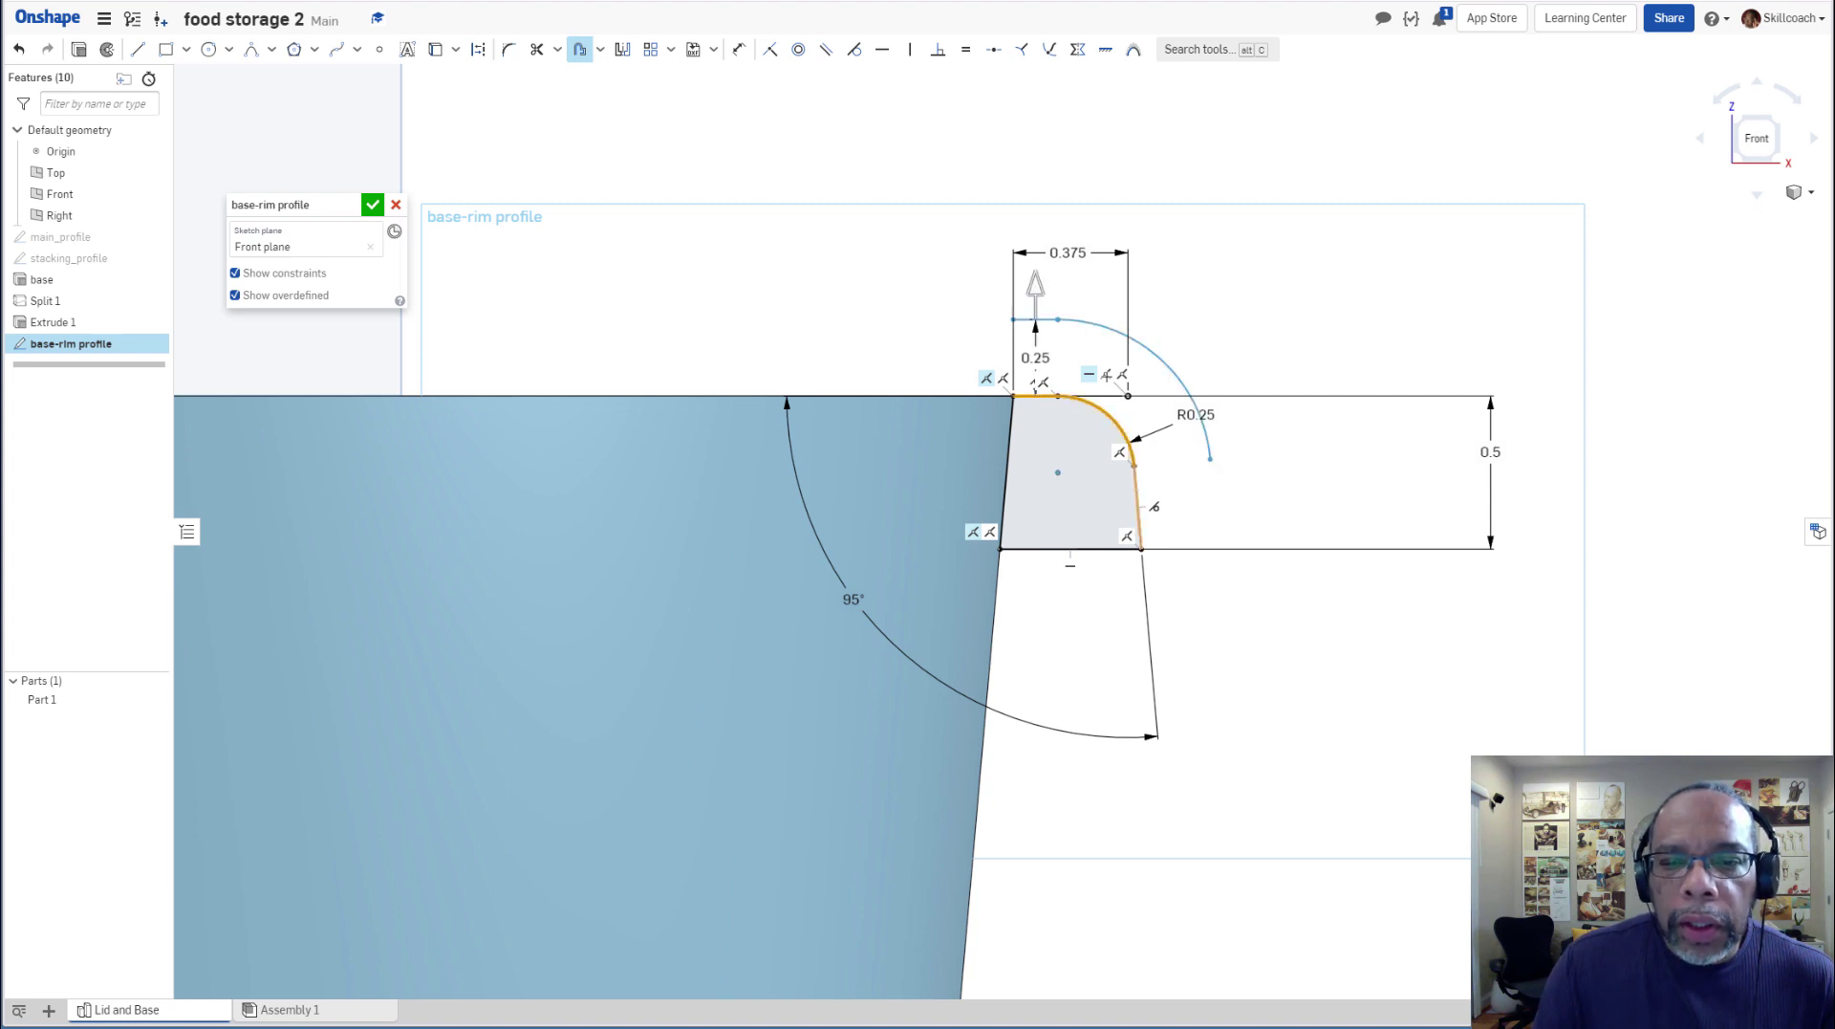
{"action": "left_click", "coordinate": [1138, 506]}
{"action": "left_click", "coordinate": [1036, 284]}
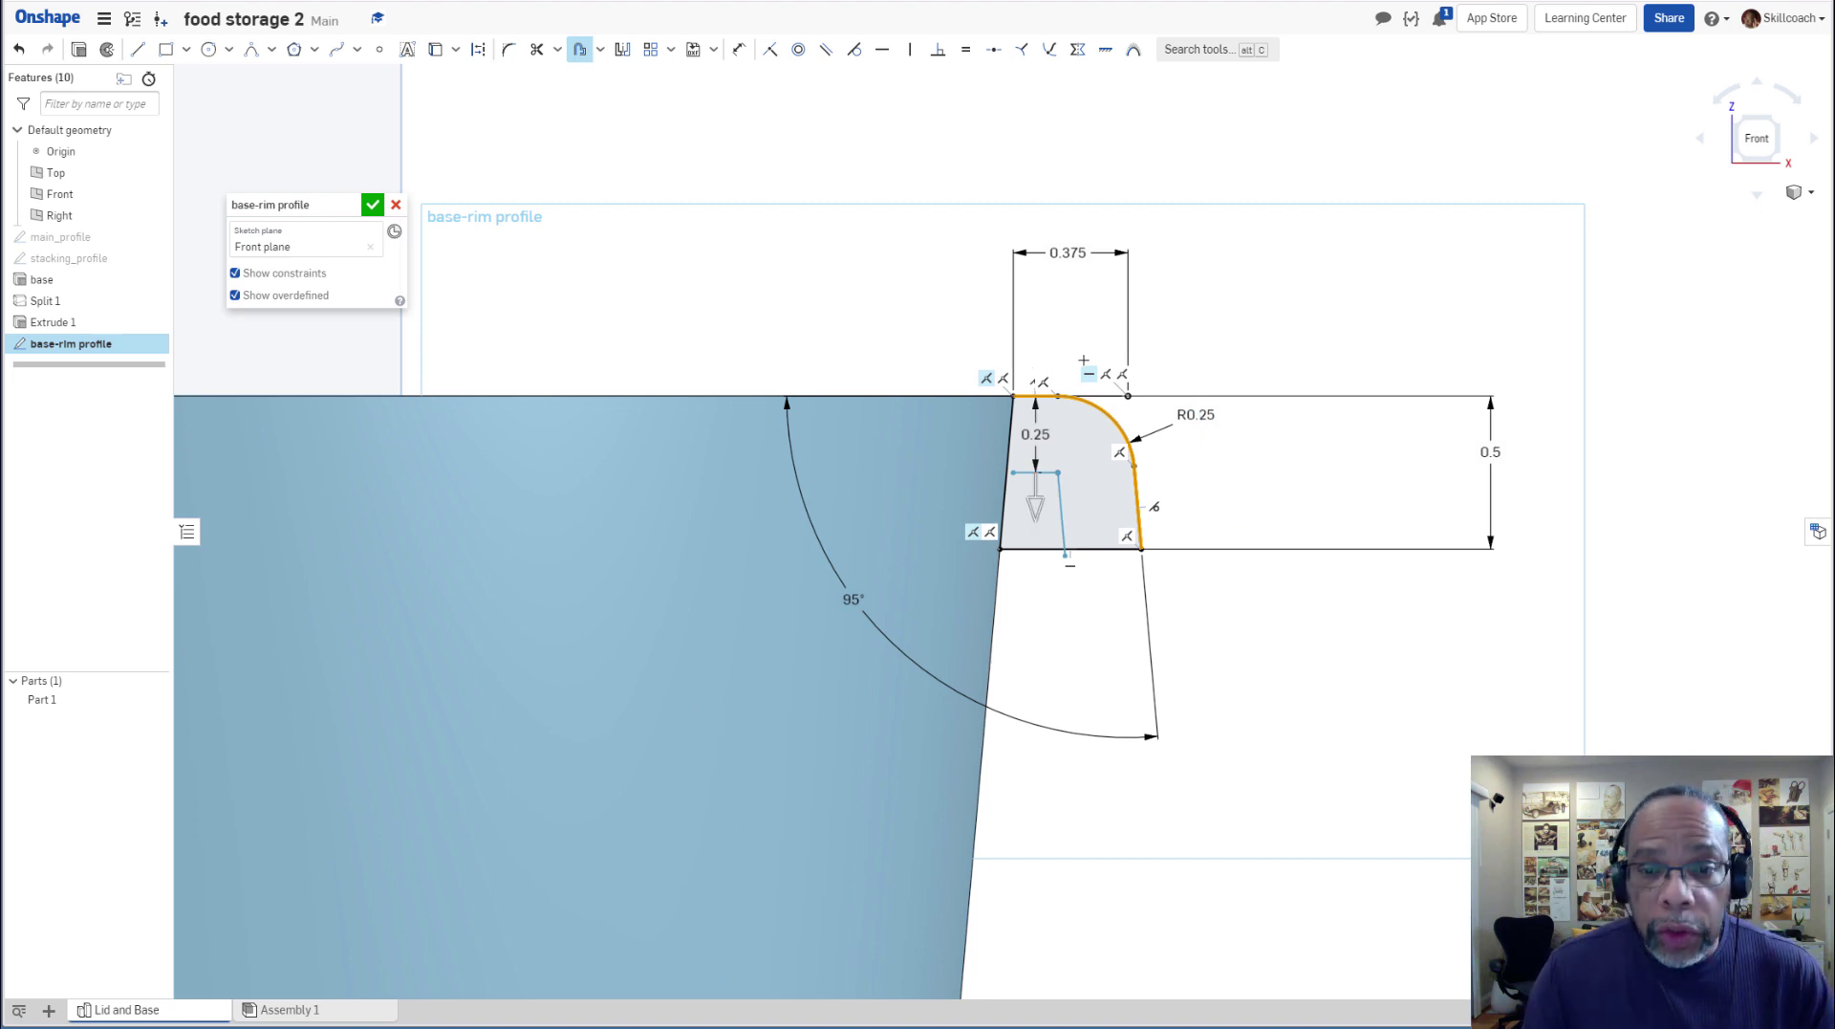
{"action": "key", "text": "Return"}
{"action": "double_click", "coordinate": [1039, 455]}
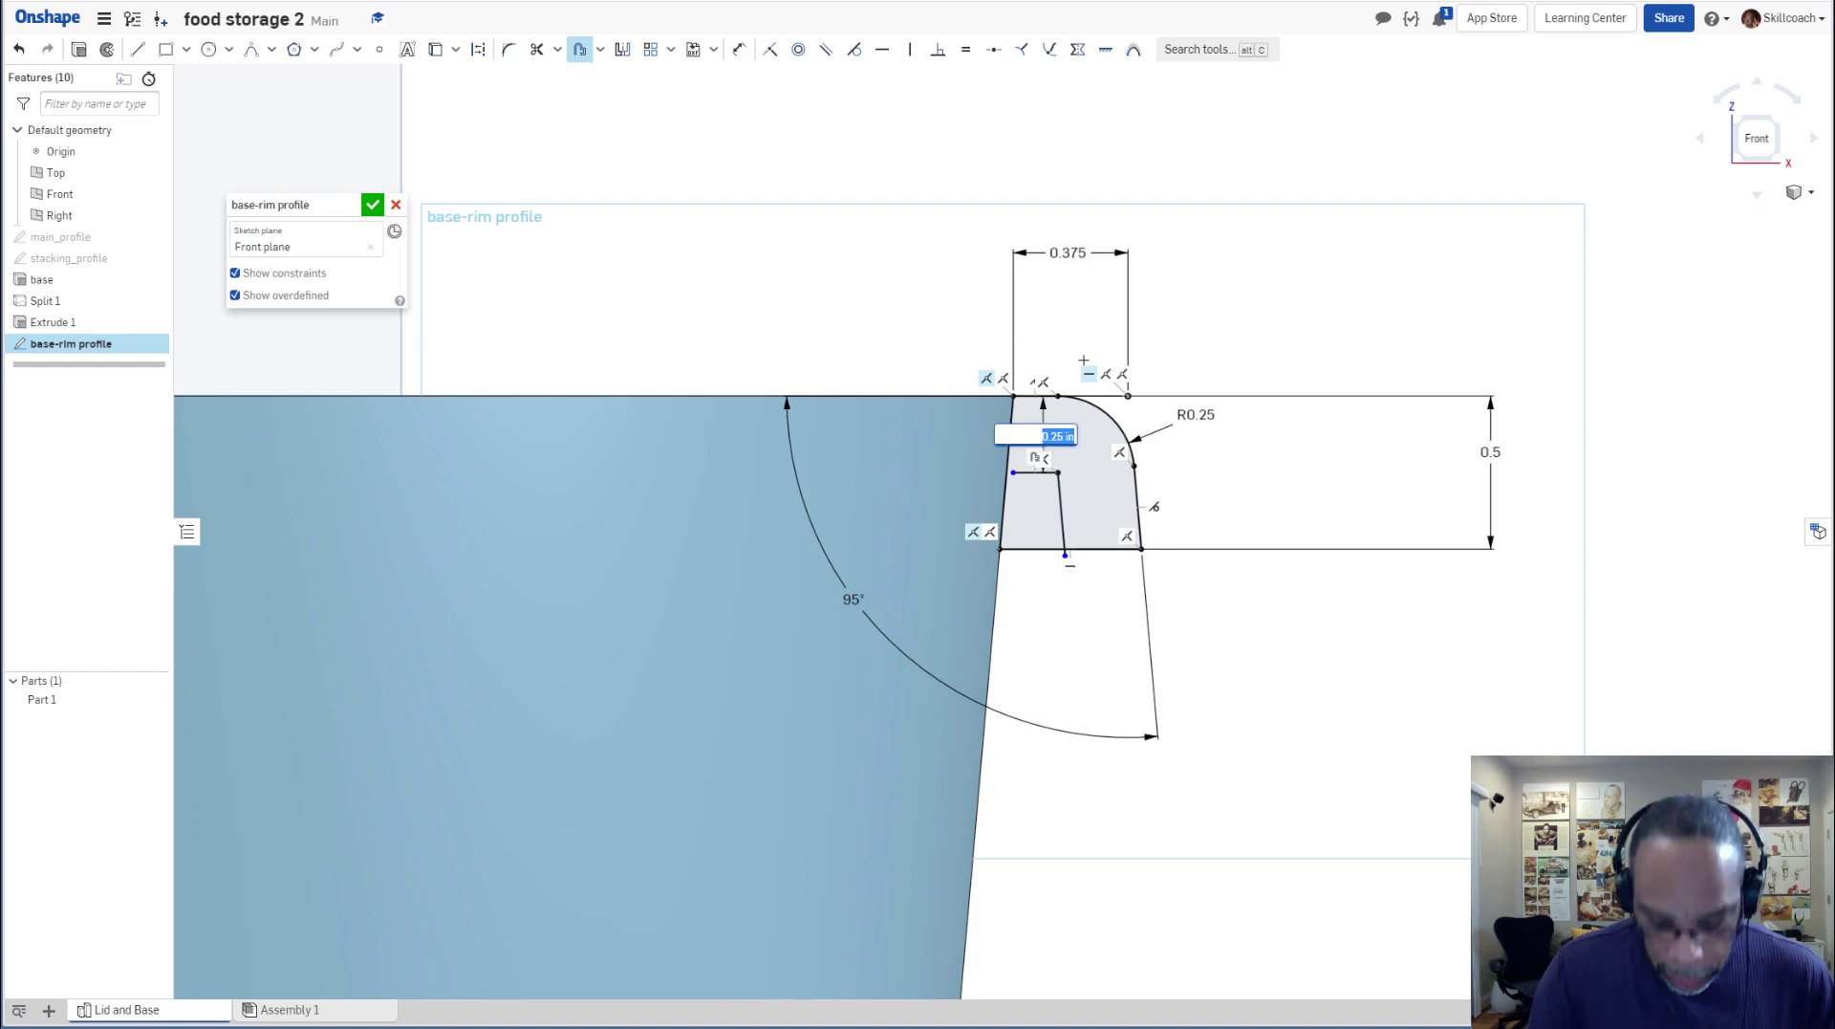
{"action": "key", "text": "BackSpace"}
{"action": "type", "text": ".0"}
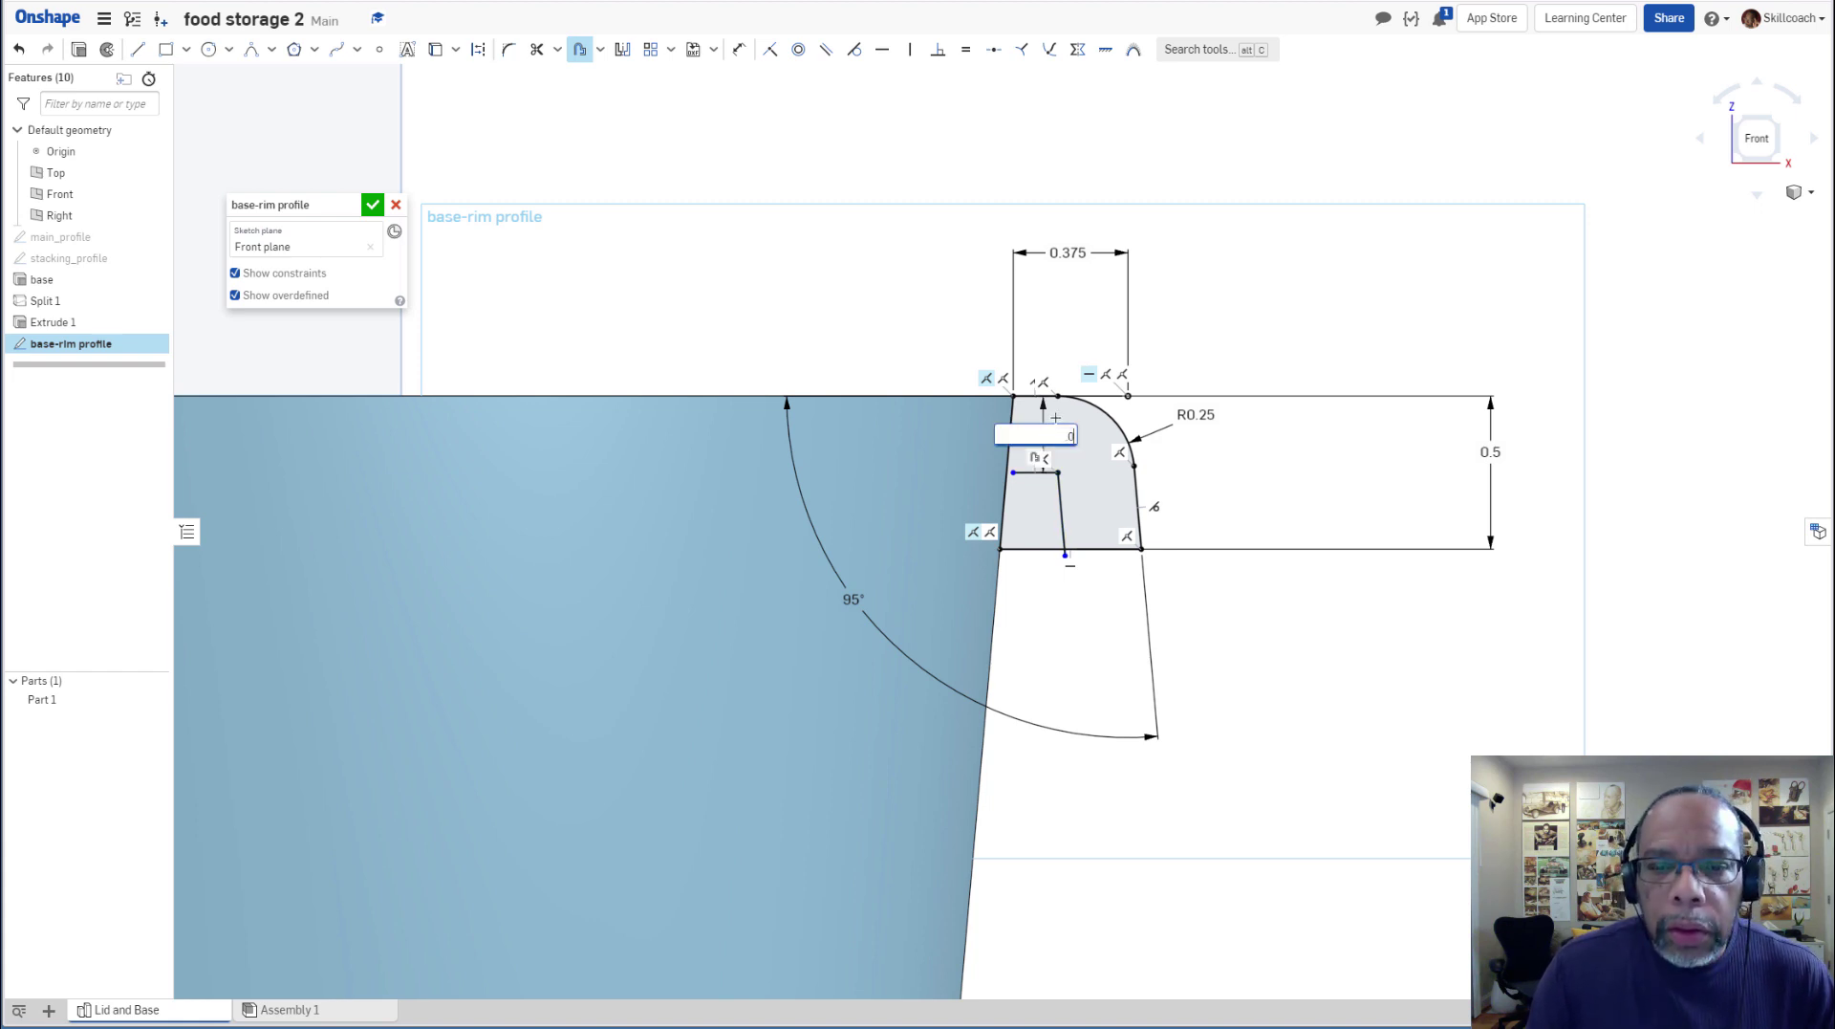
{"action": "type", "text": "9"}
{"action": "key", "text": "Return"}
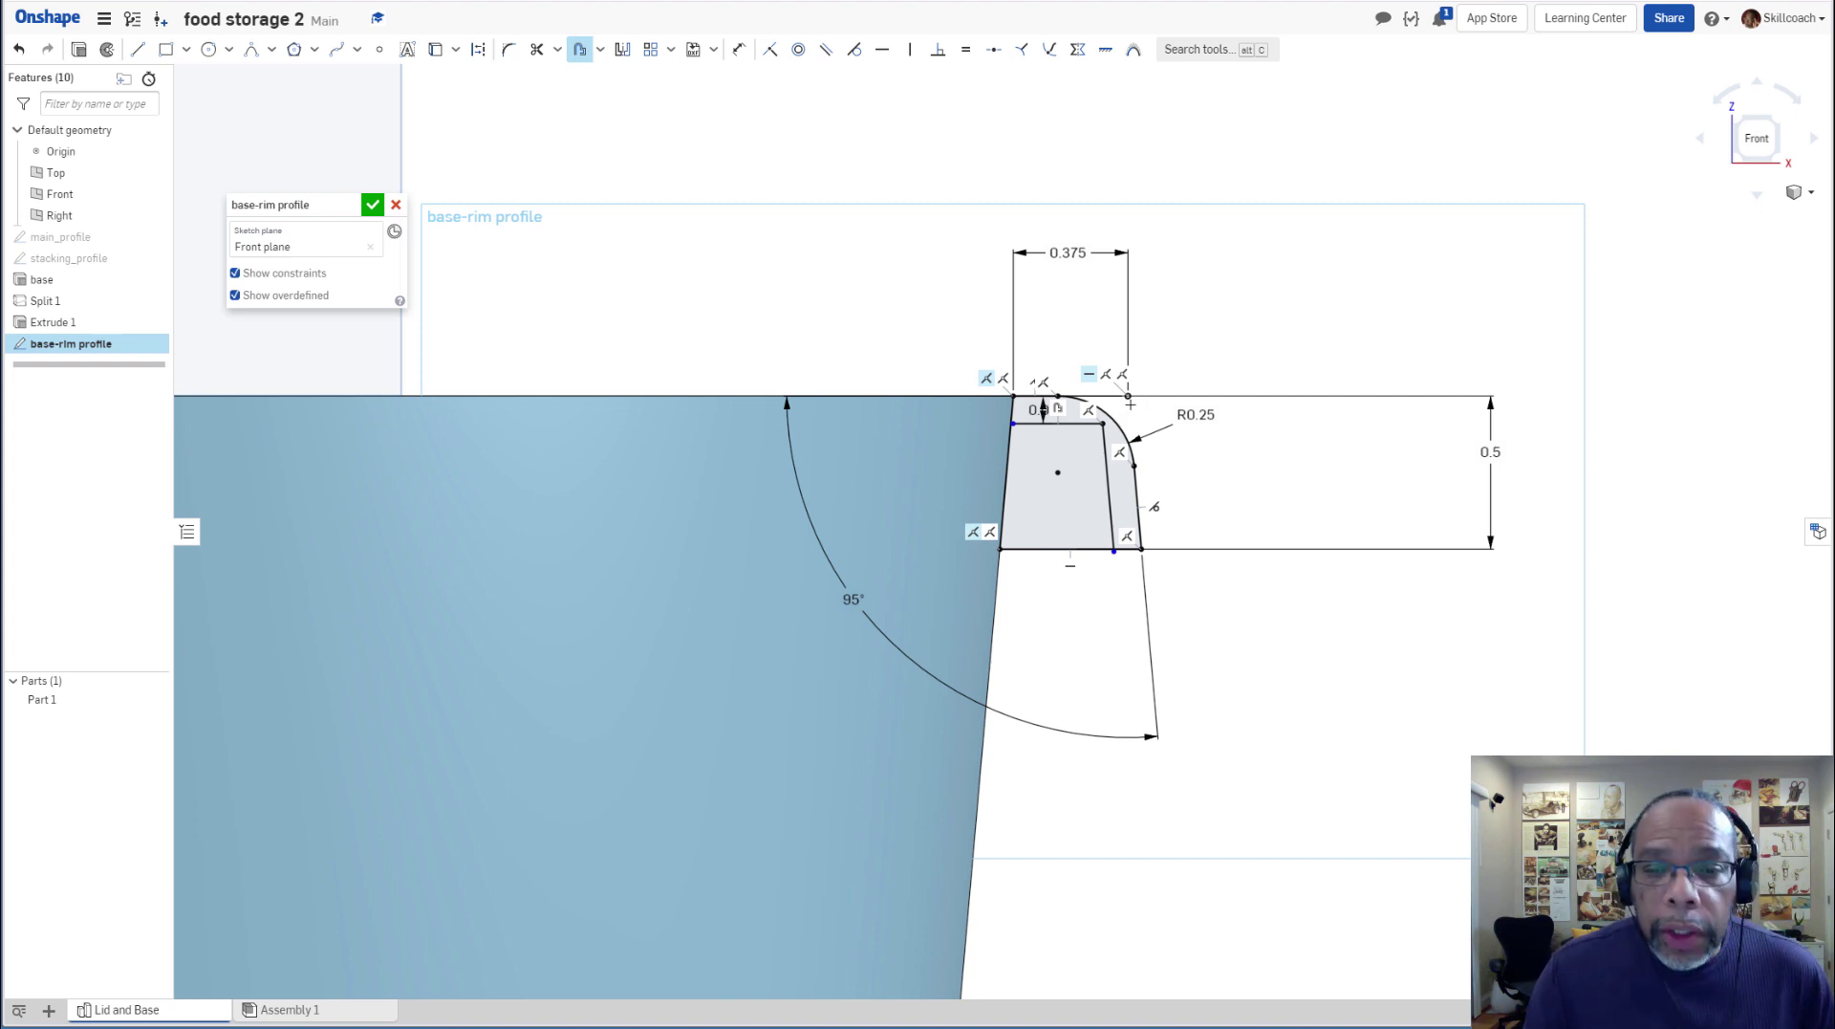
Undo the offset distance change and the offset of the rim profile's outline.
{"action": "key", "text": "Escape"}
{"action": "key", "text": "ctrl+z"}
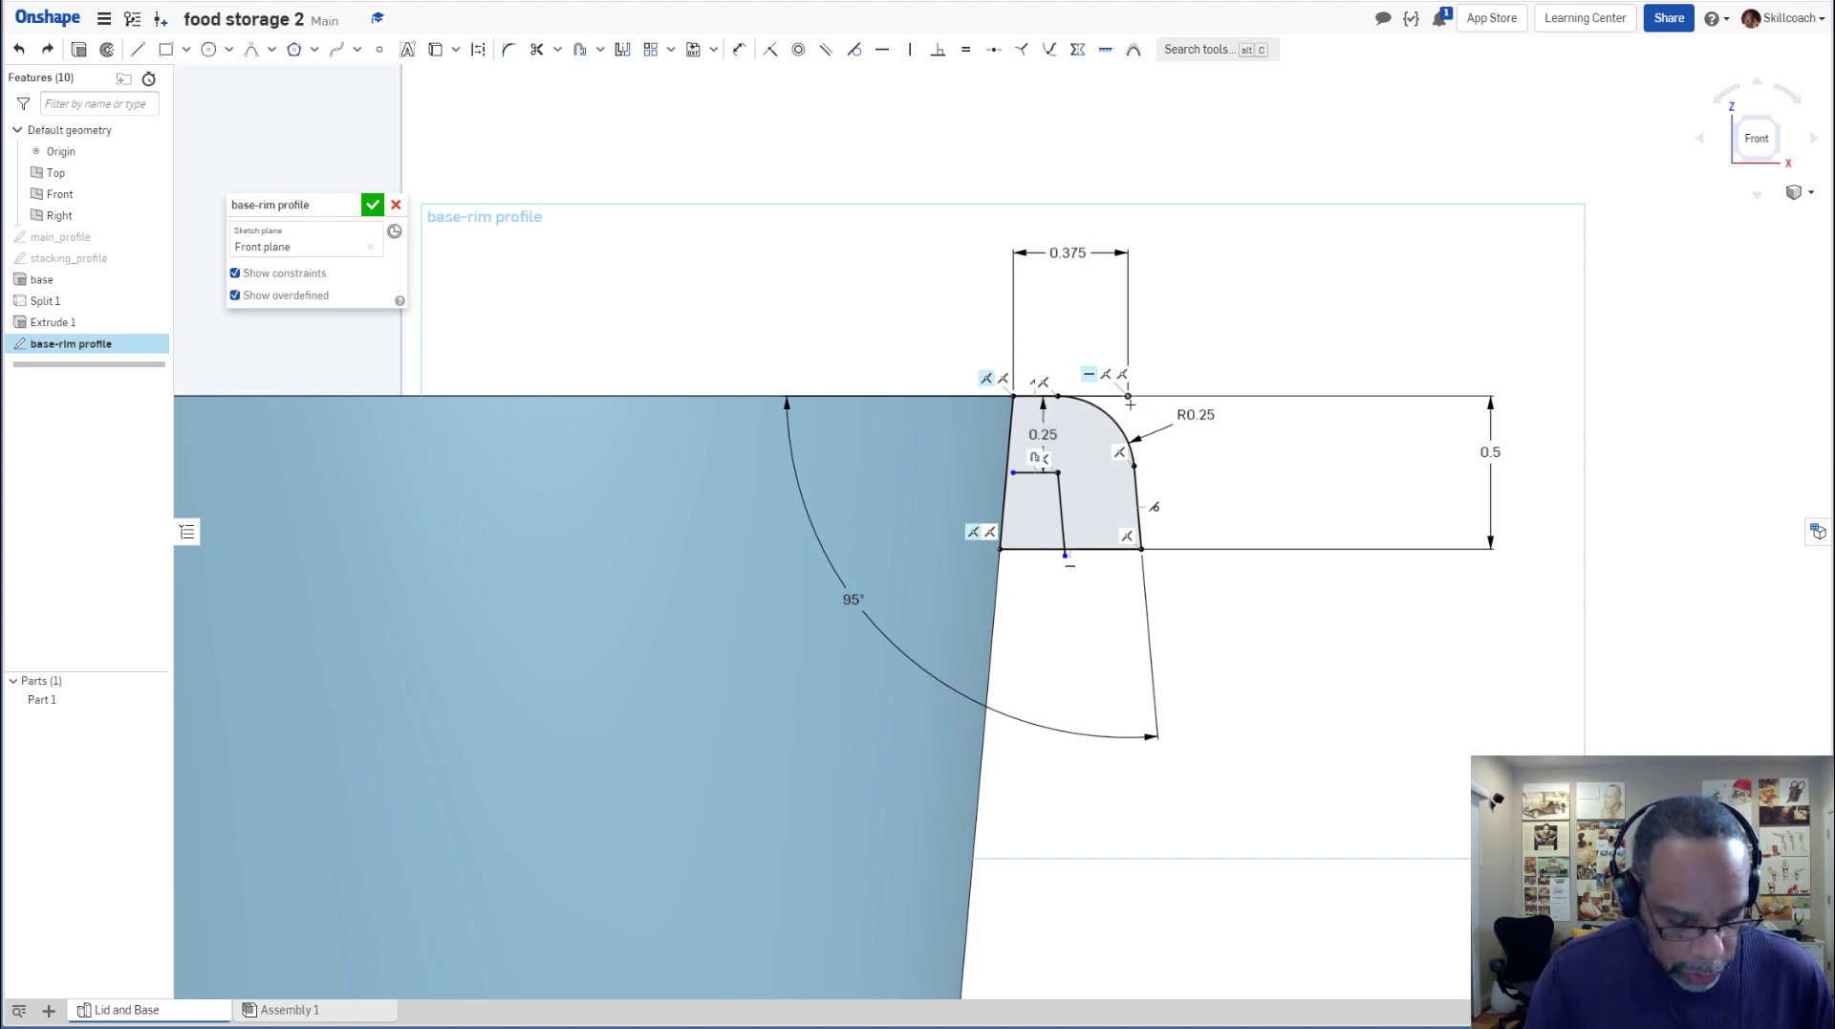
{"action": "key", "text": "ctrl+z"}
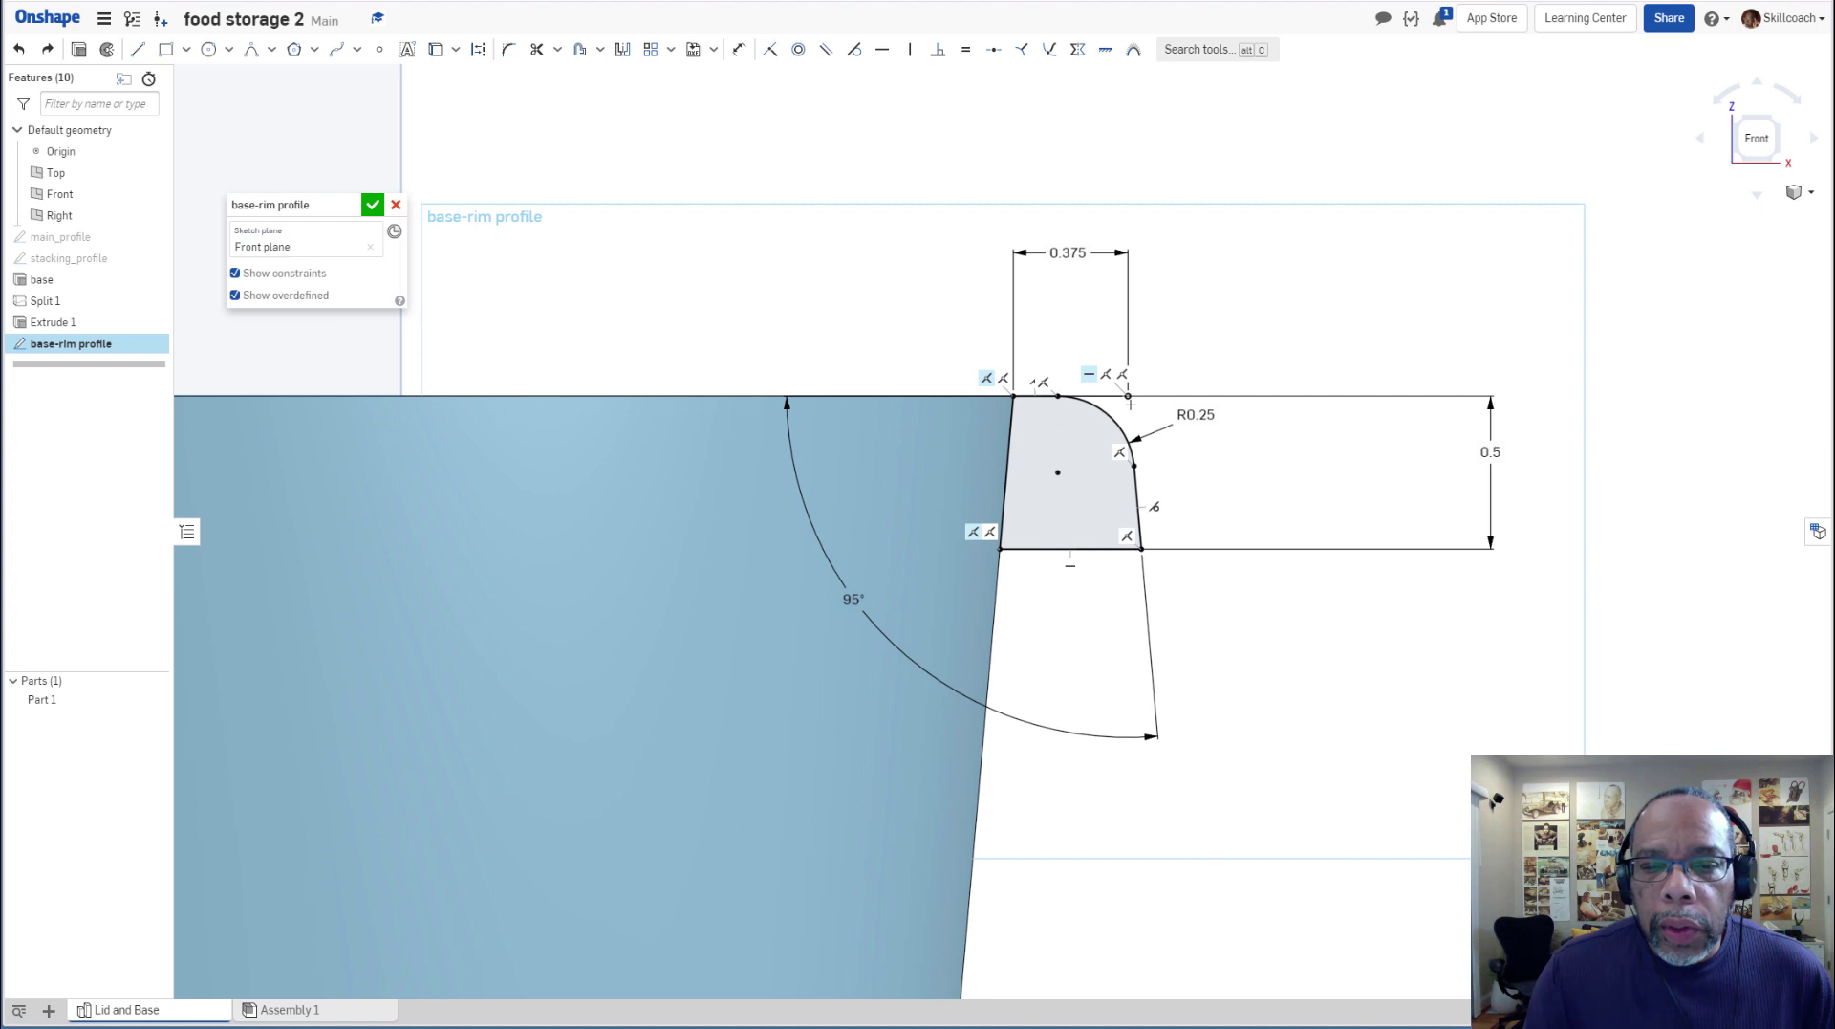
Offset the rim profile's top line, corner arc and outer line inward by about 0.109 in.
{"action": "scroll", "coordinate": [1128, 425], "scroll_direction": "up", "scroll_amount": 3}
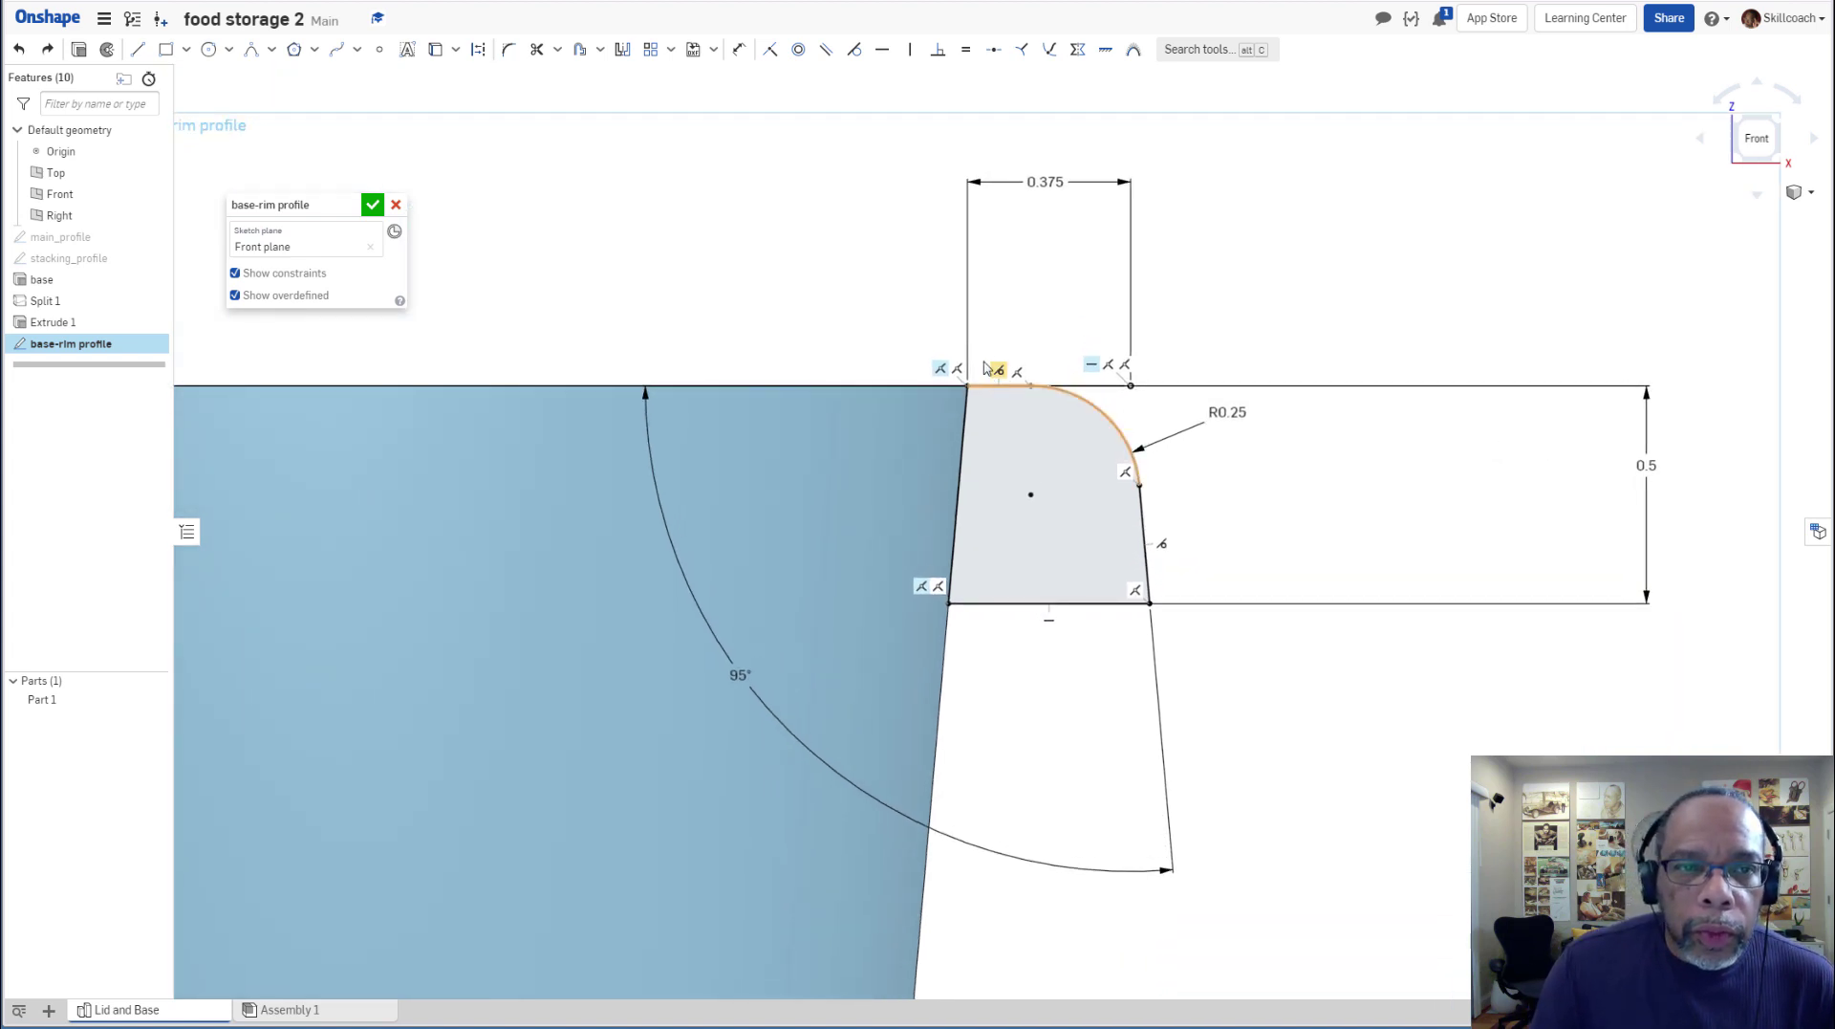
{"action": "left_click", "coordinate": [581, 50]}
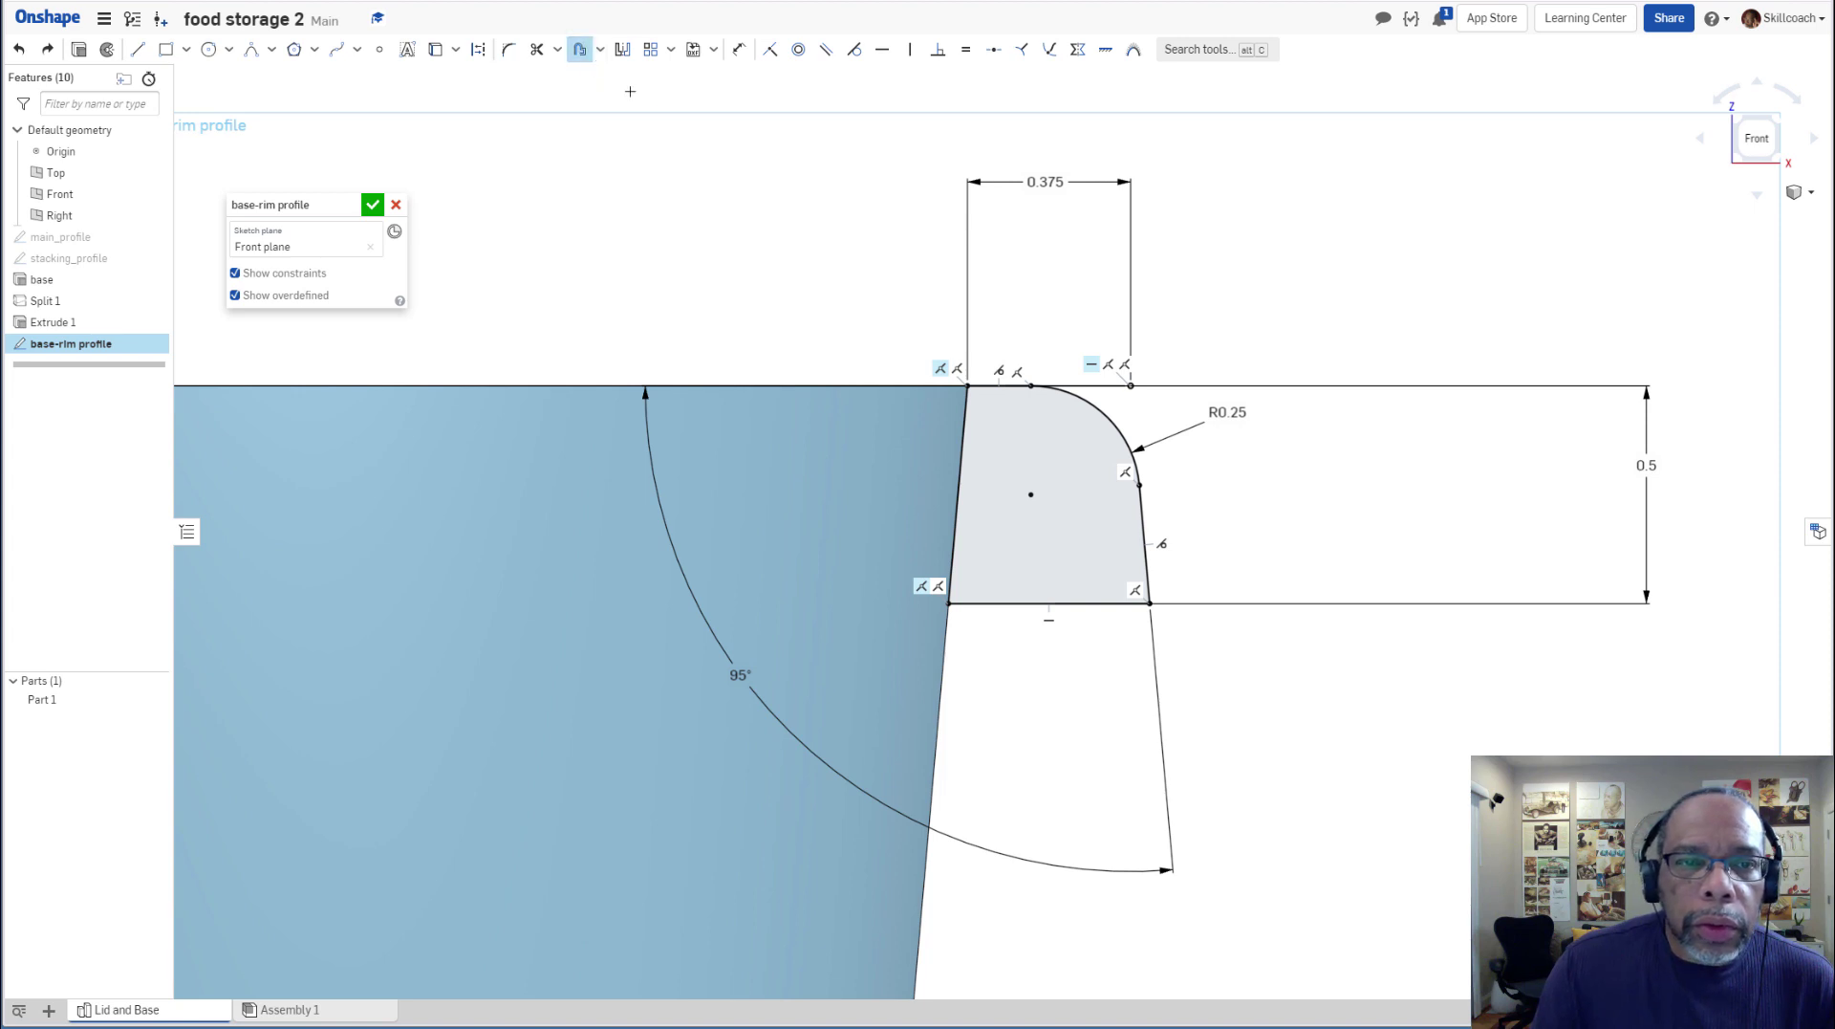
{"action": "left_click", "coordinate": [997, 387]}
{"action": "left_click", "coordinate": [1075, 396]}
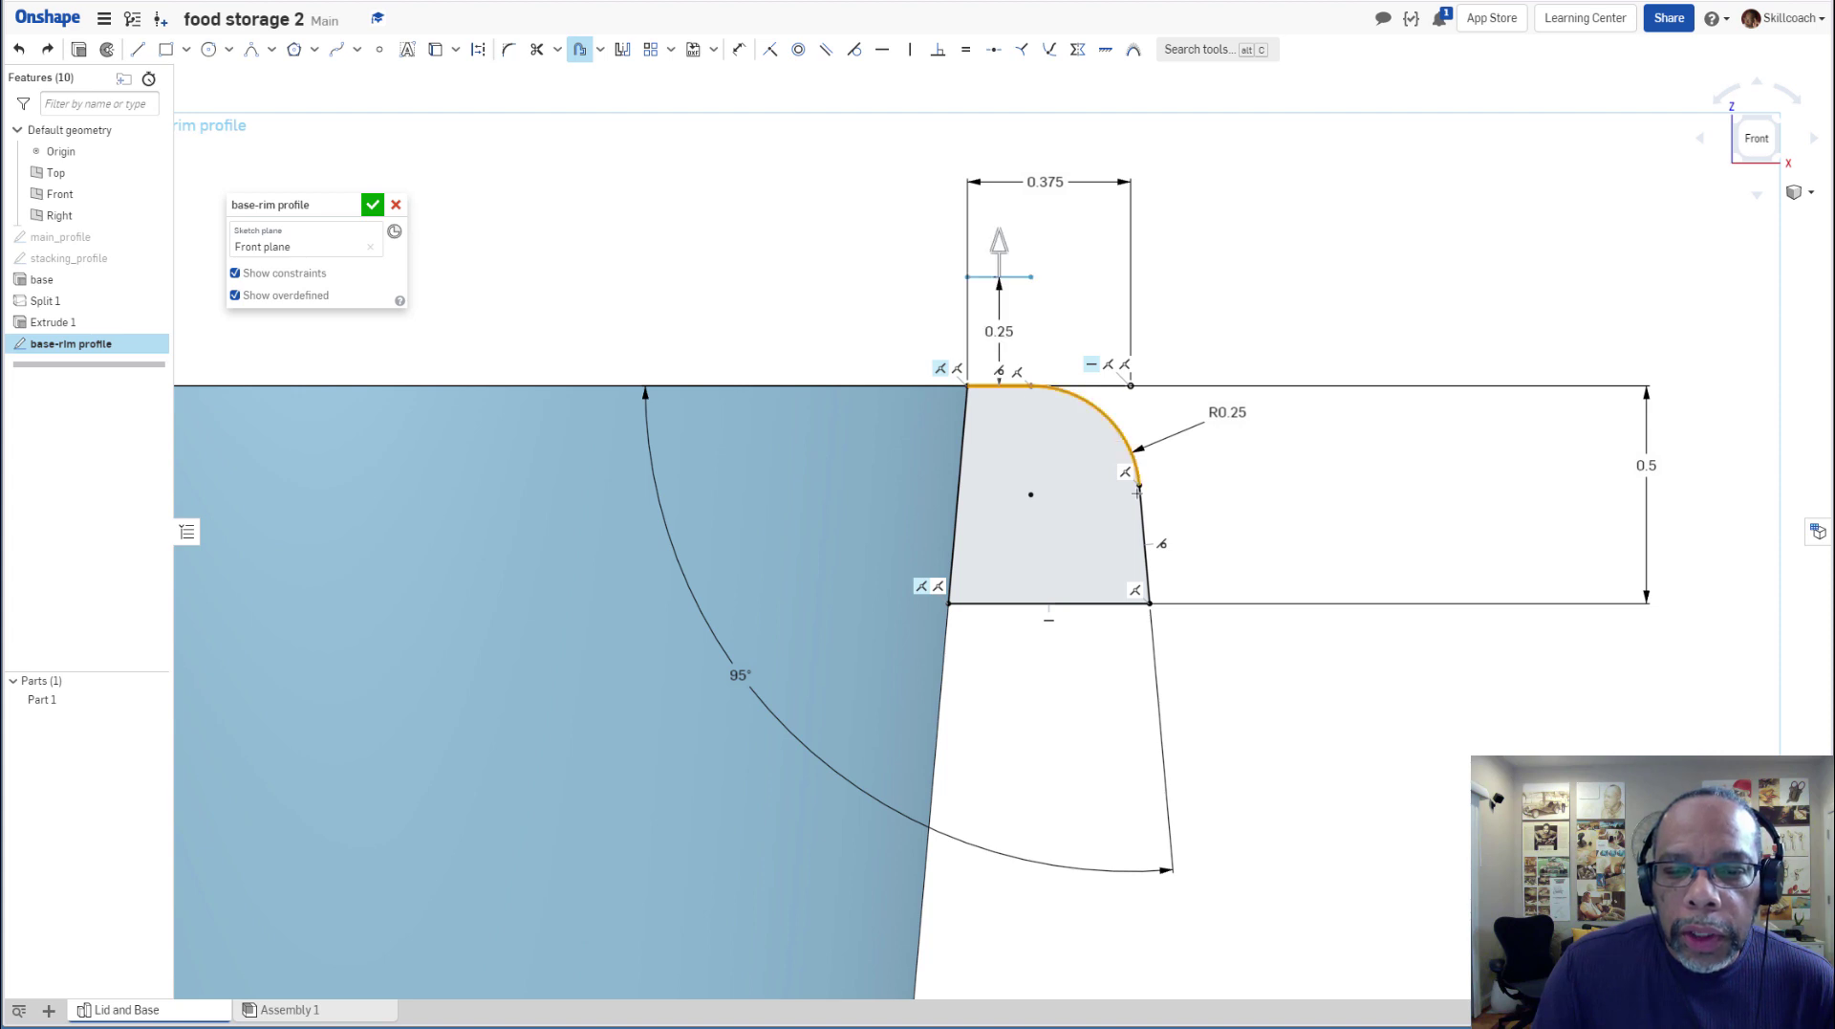
{"action": "left_click", "coordinate": [1143, 535]}
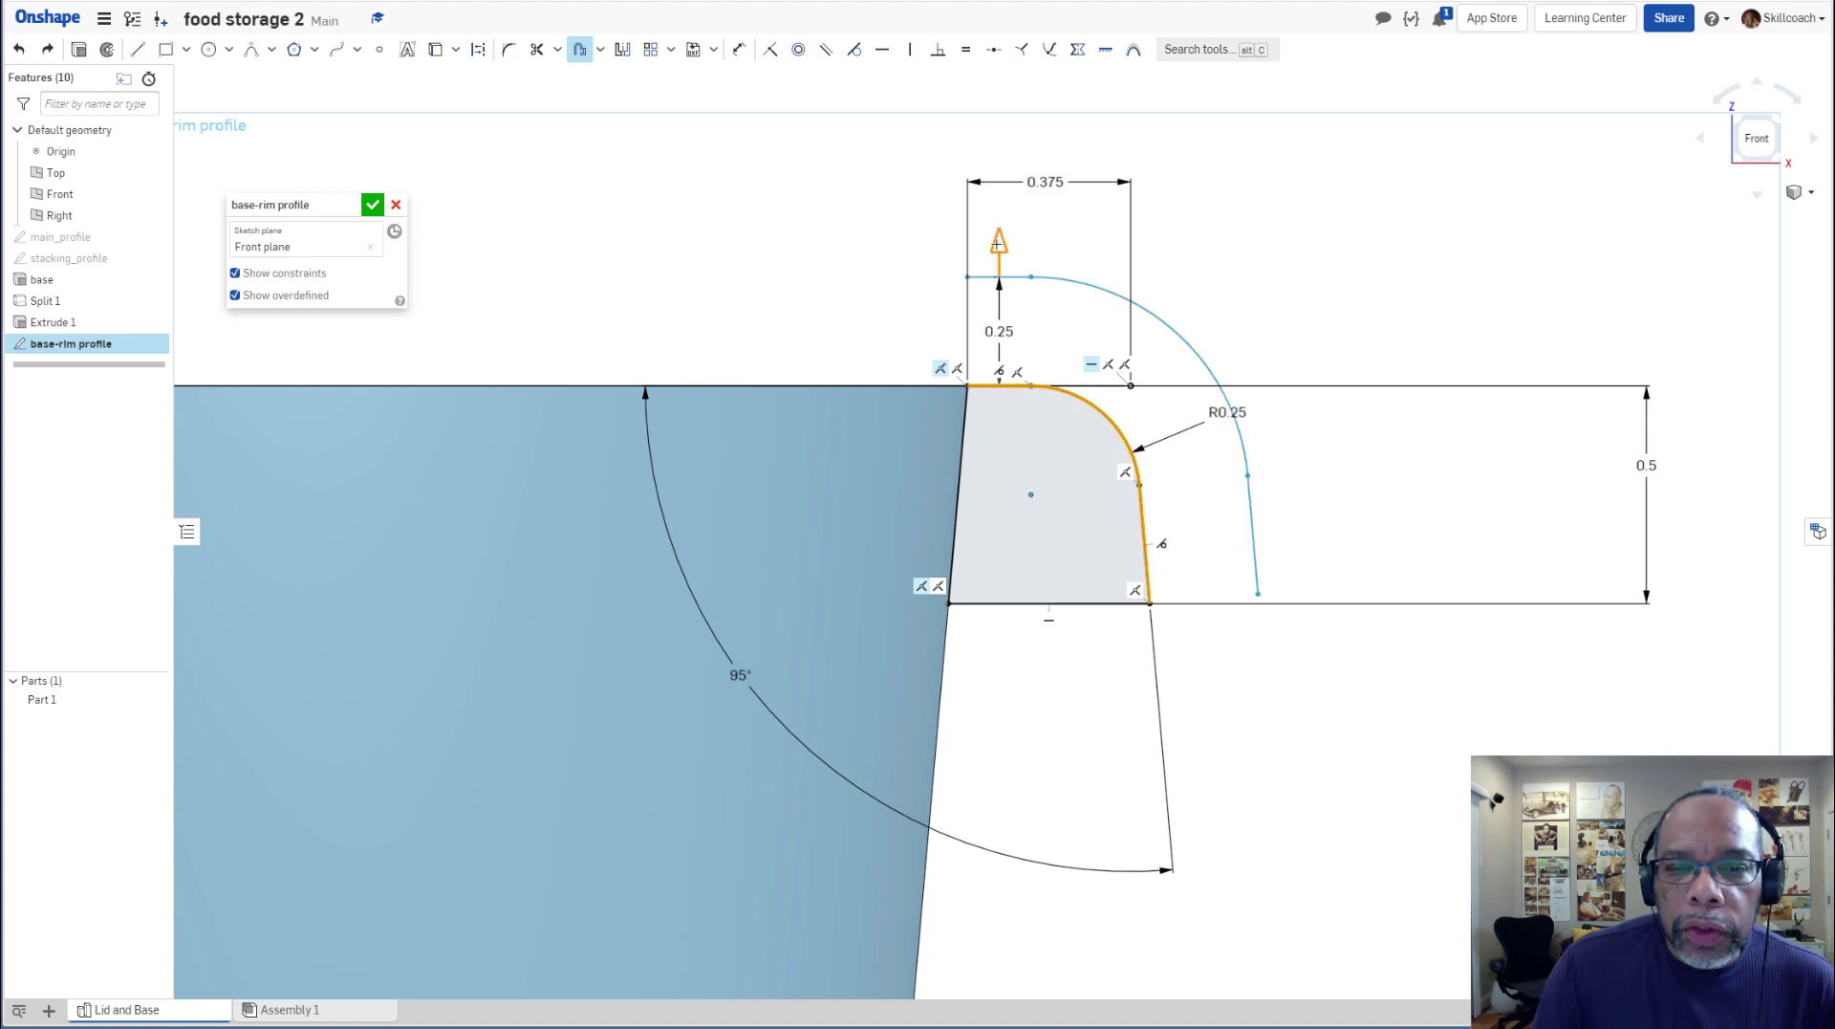
{"action": "left_click_drag", "start_coordinate": [997, 244], "coordinate": [1019, 439]}
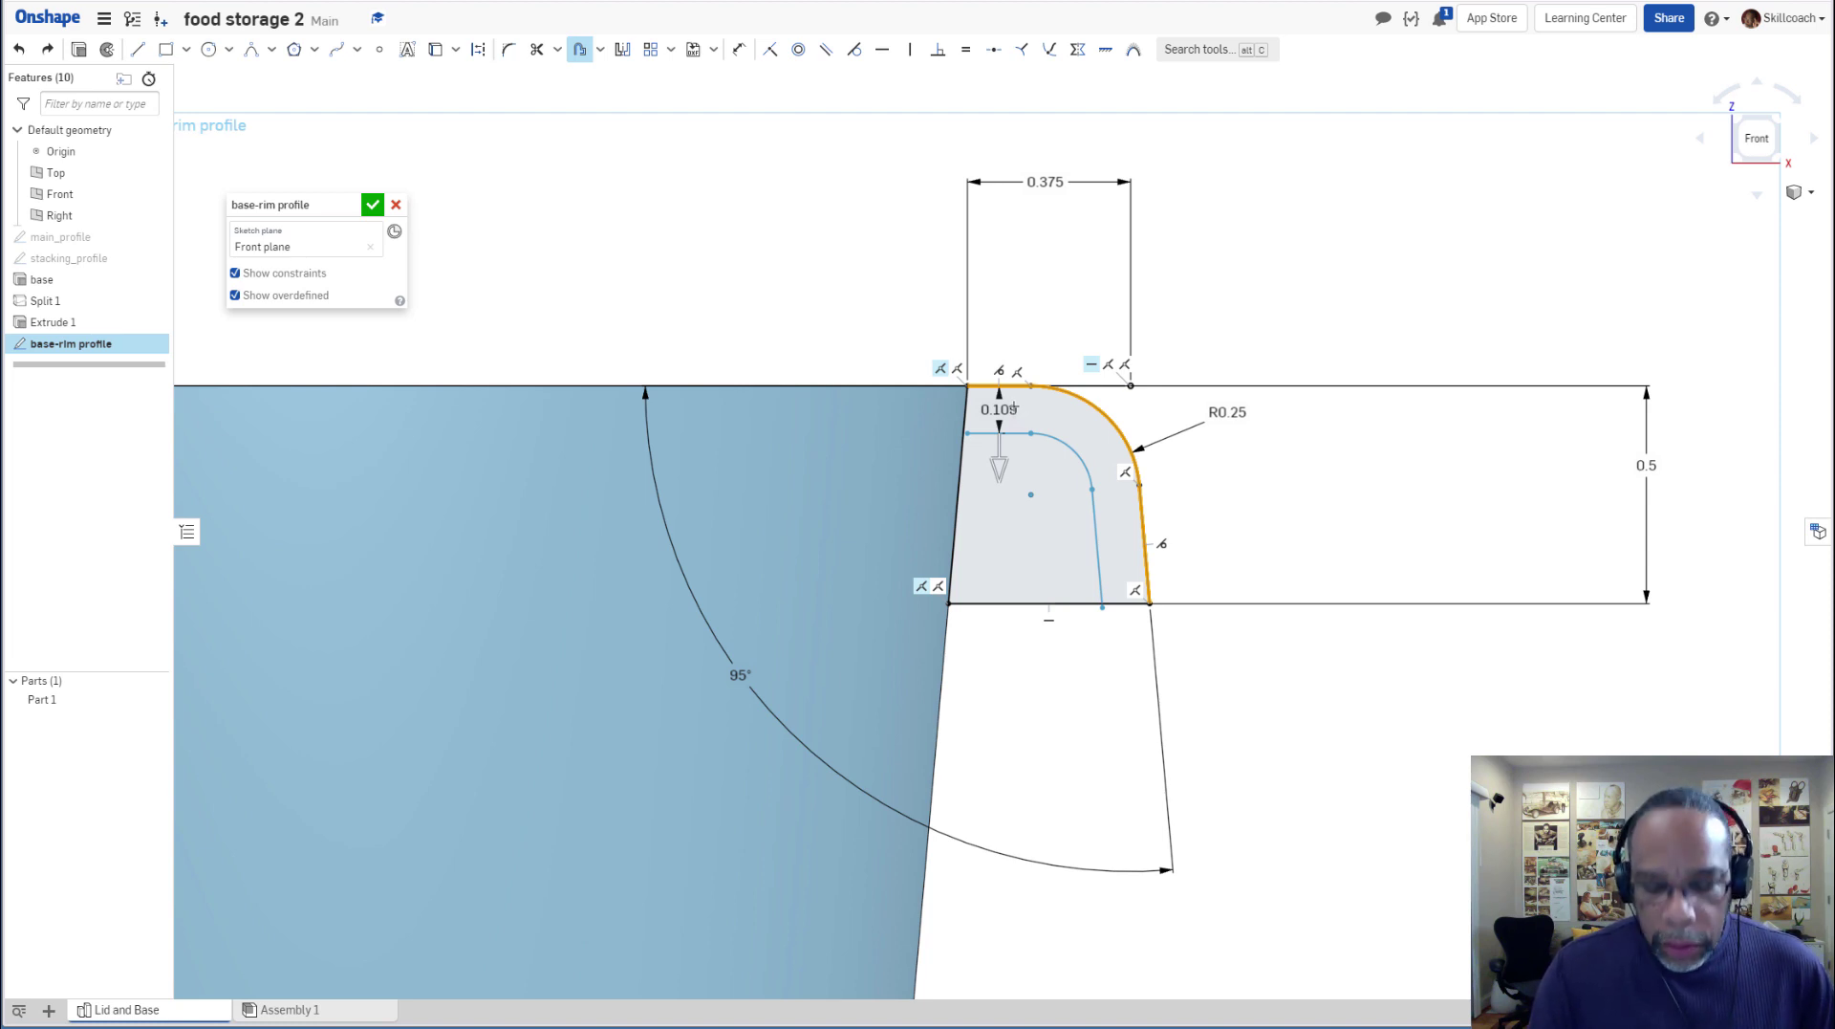
{"action": "key", "text": "Return"}
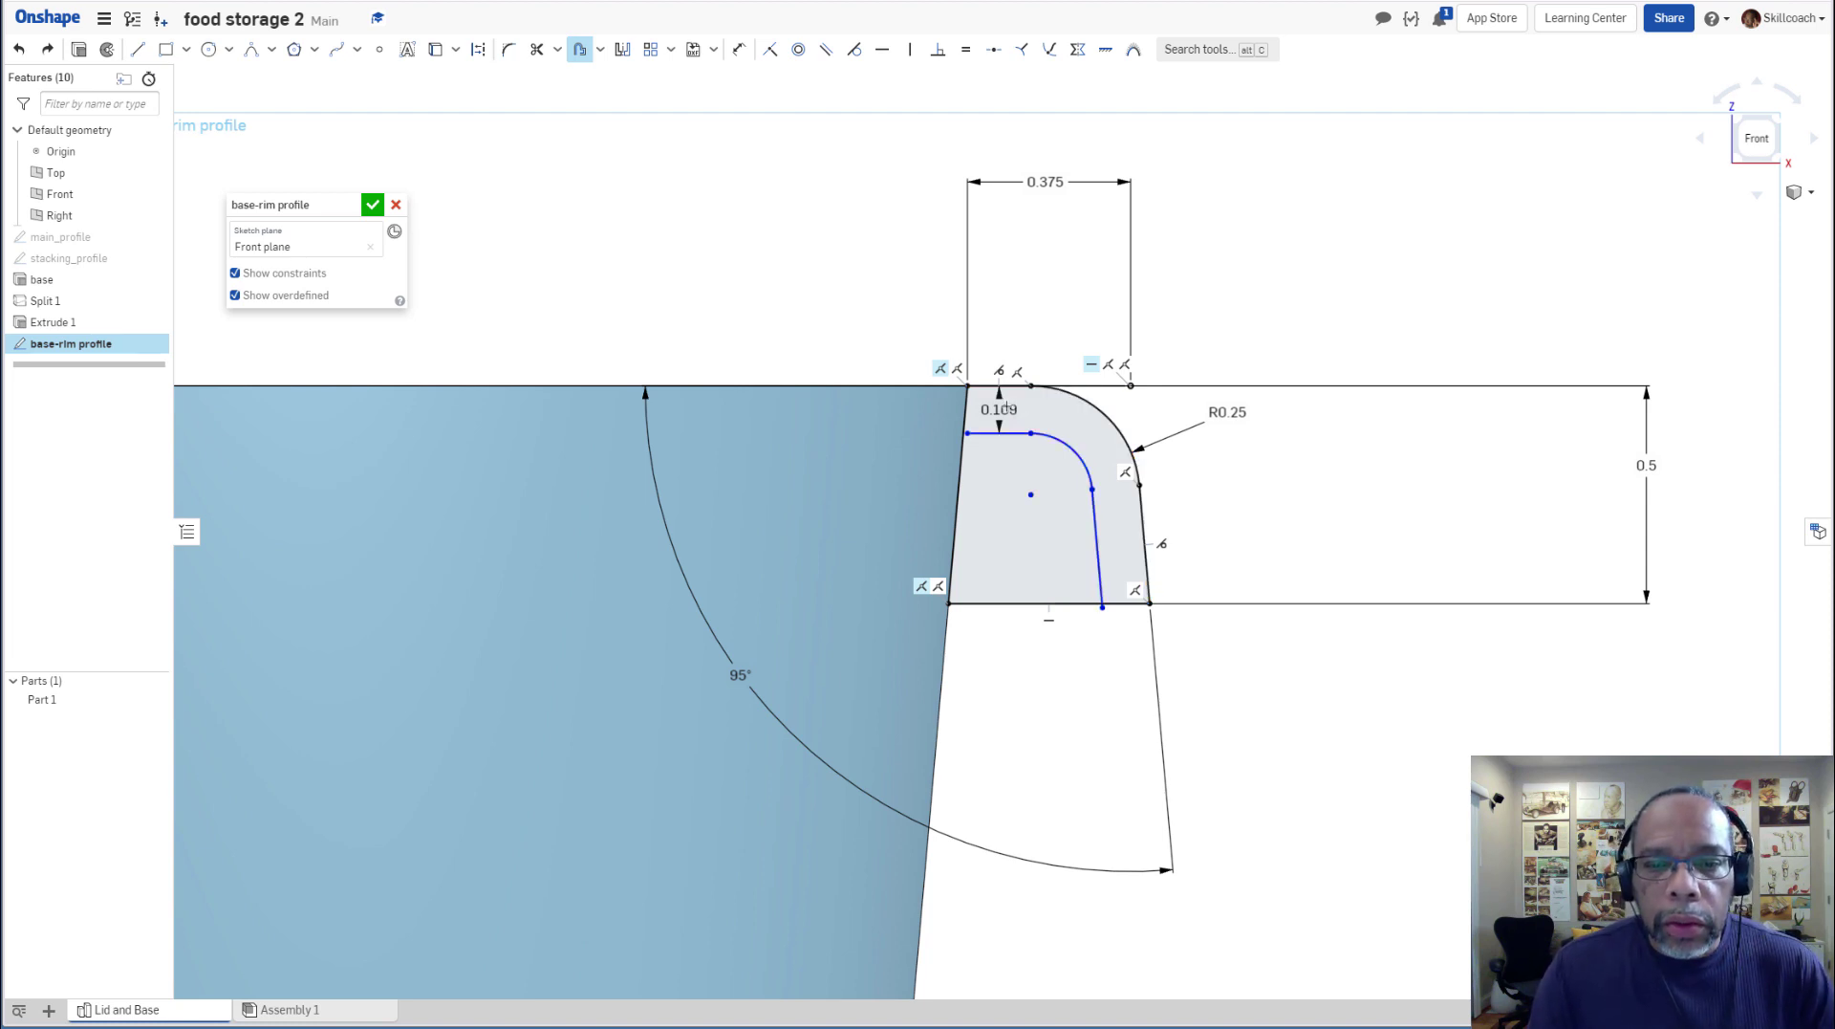
Set the offset distance to 0.09 in and place its dimension outside the rim profile, over the base.
{"action": "double_click", "coordinate": [1007, 408]}
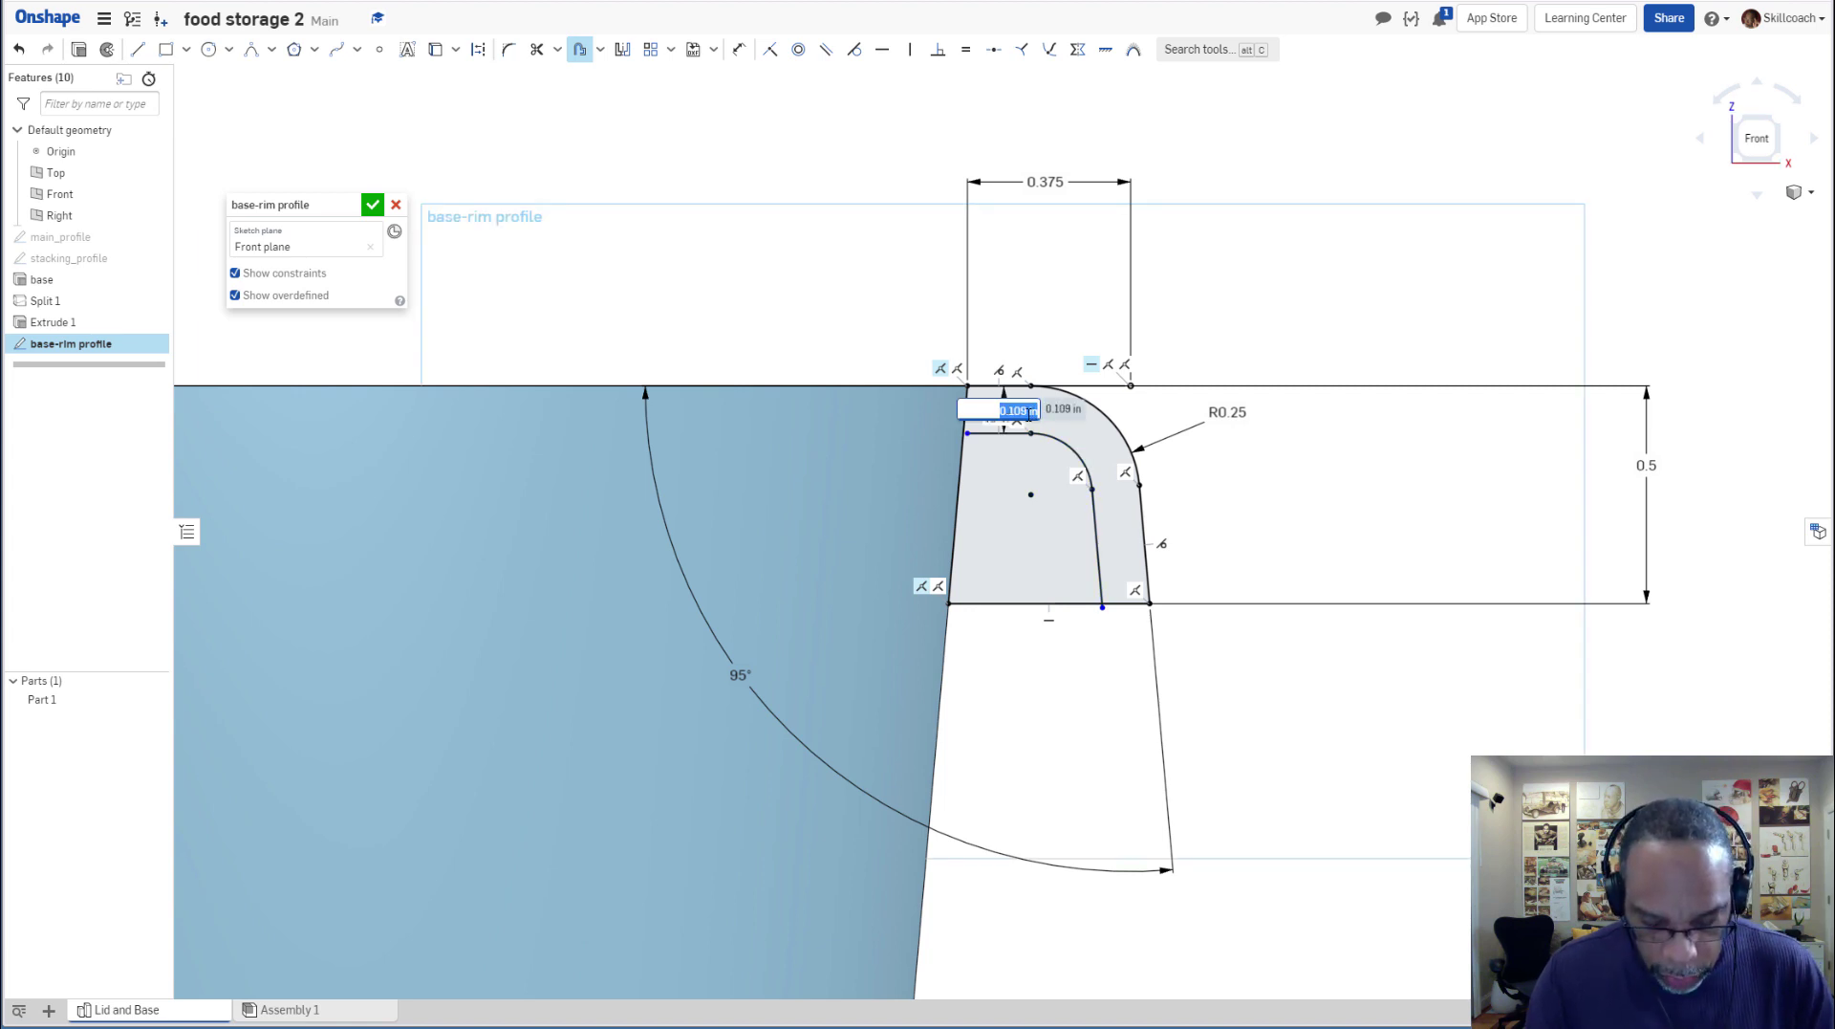
{"action": "key", "text": "BackSpace"}
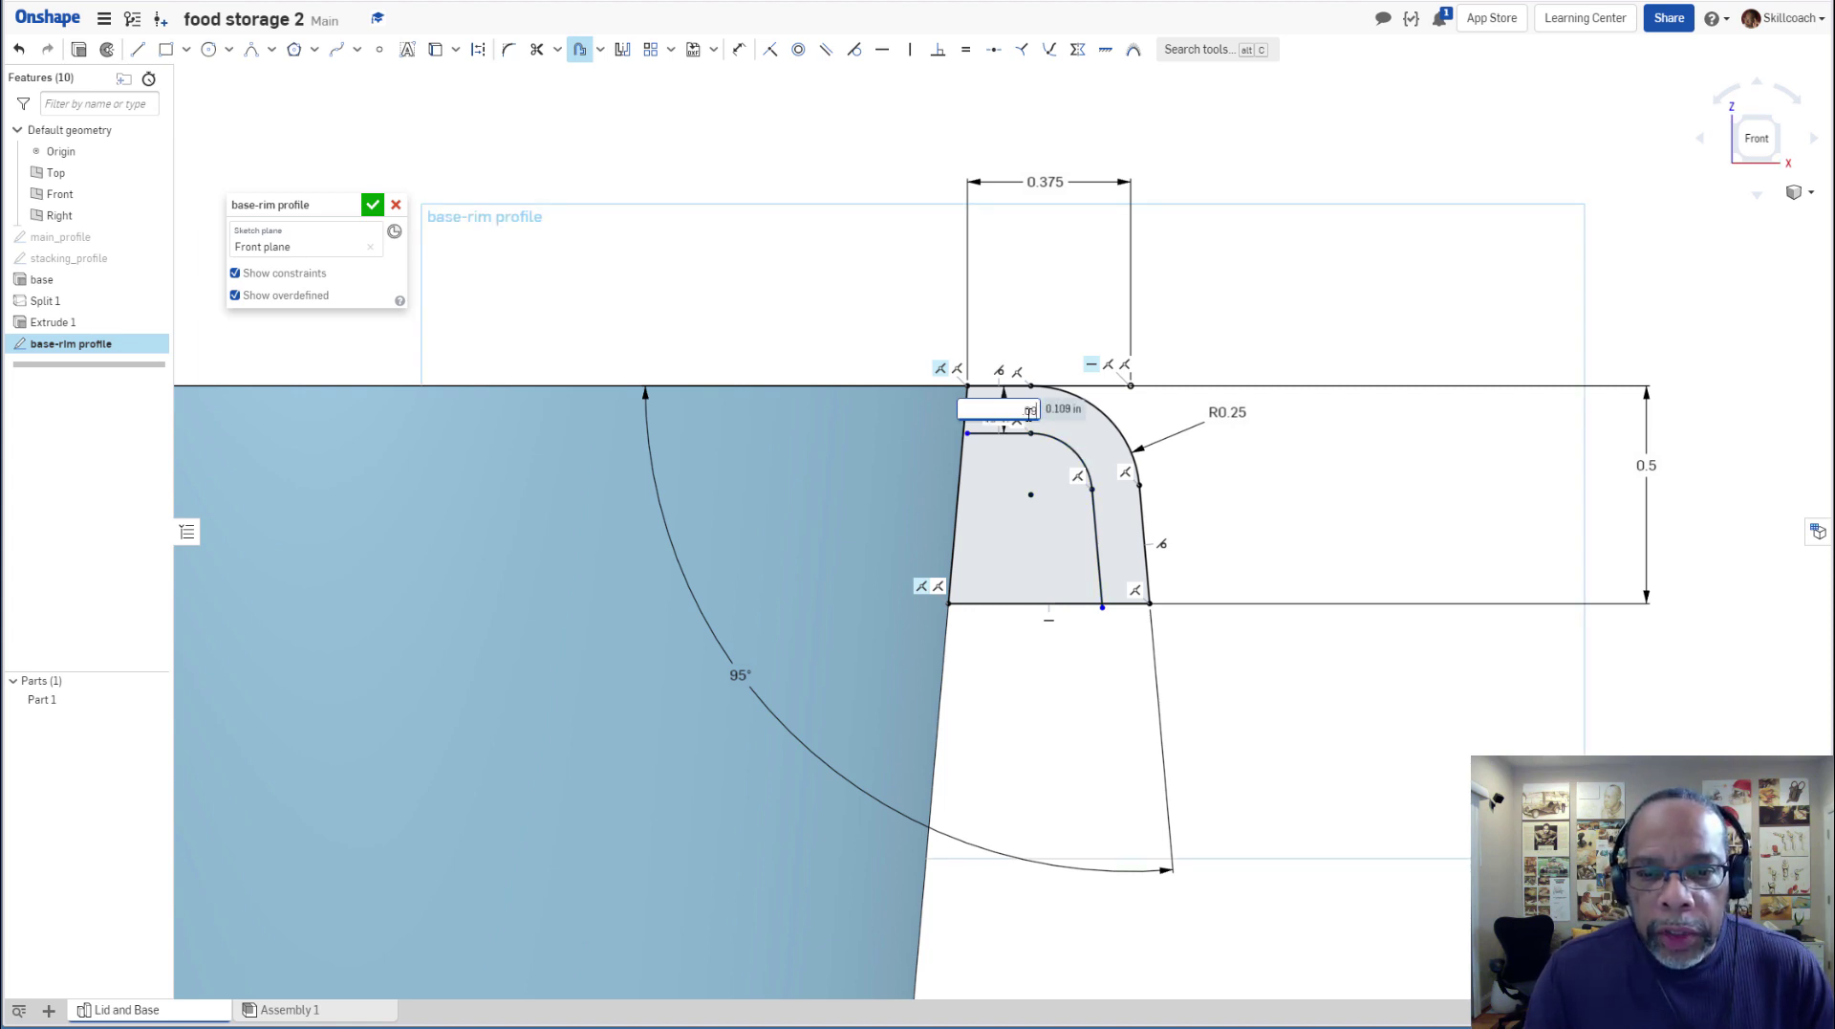
{"action": "type", "text": "0.09"}
{"action": "key", "text": "Return"}
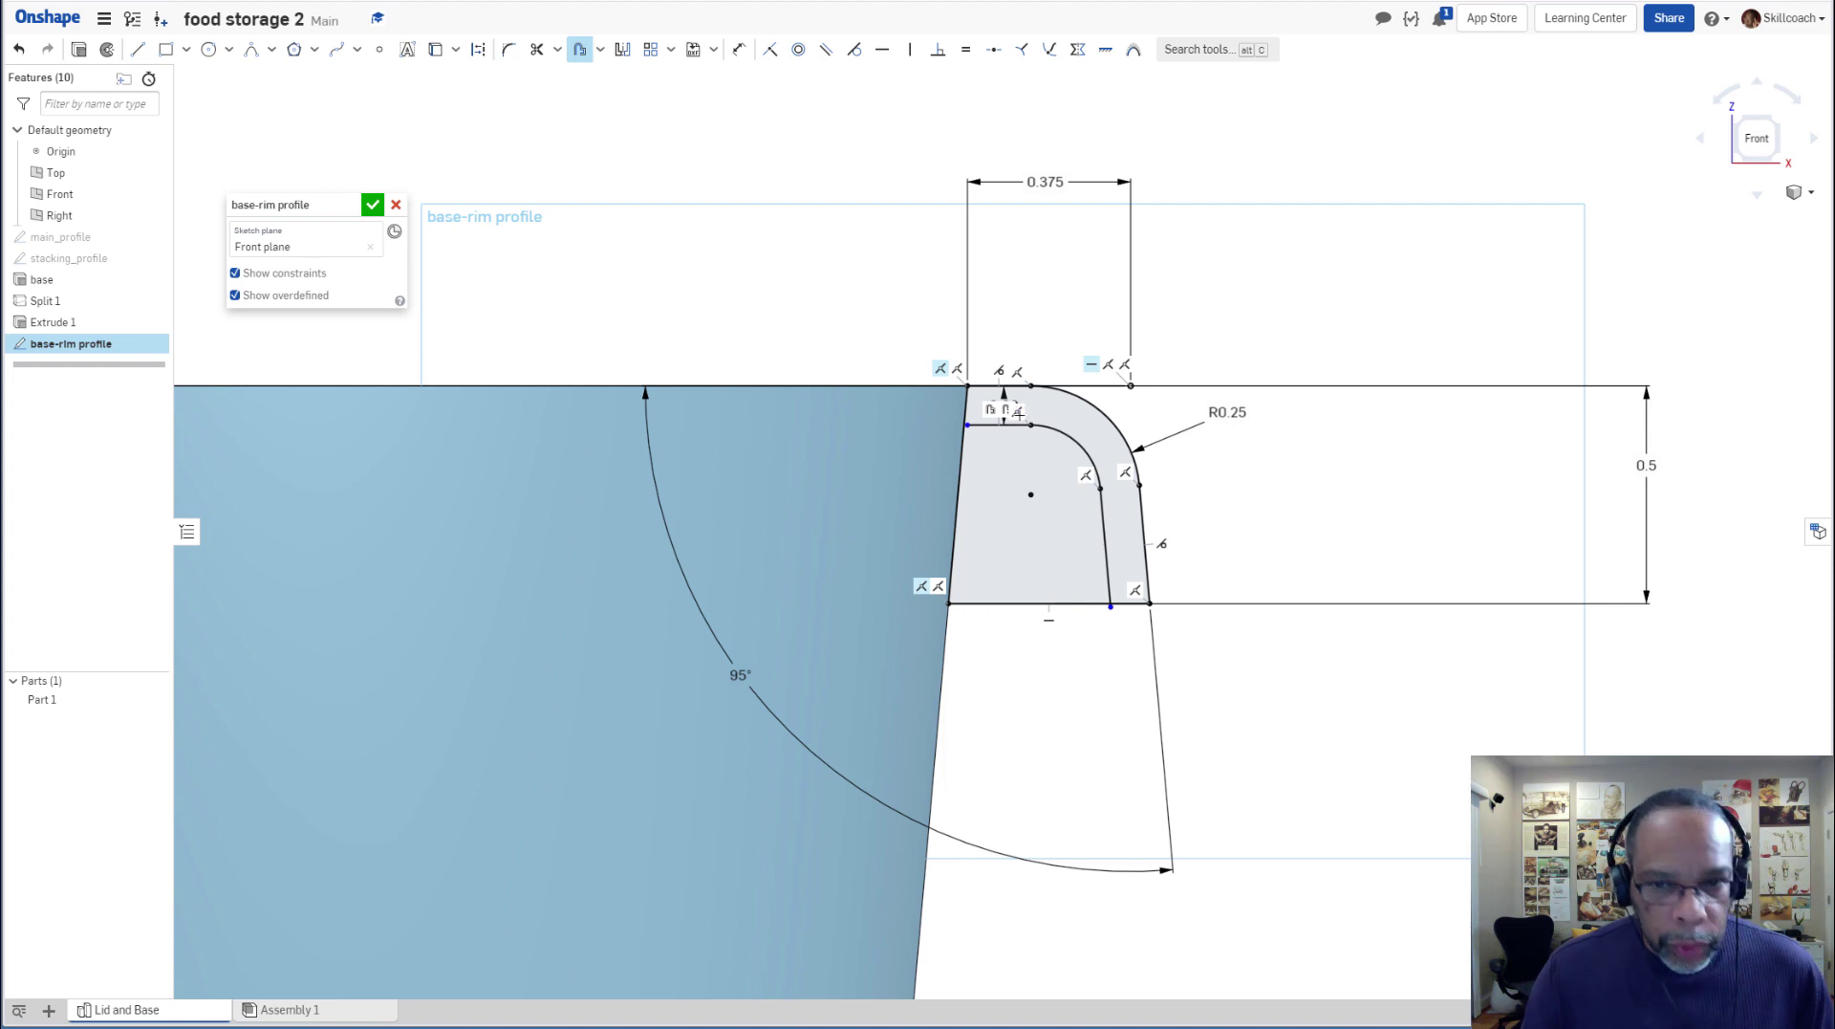
{"action": "scroll", "coordinate": [1028, 442], "scroll_direction": "up", "scroll_amount": 1}
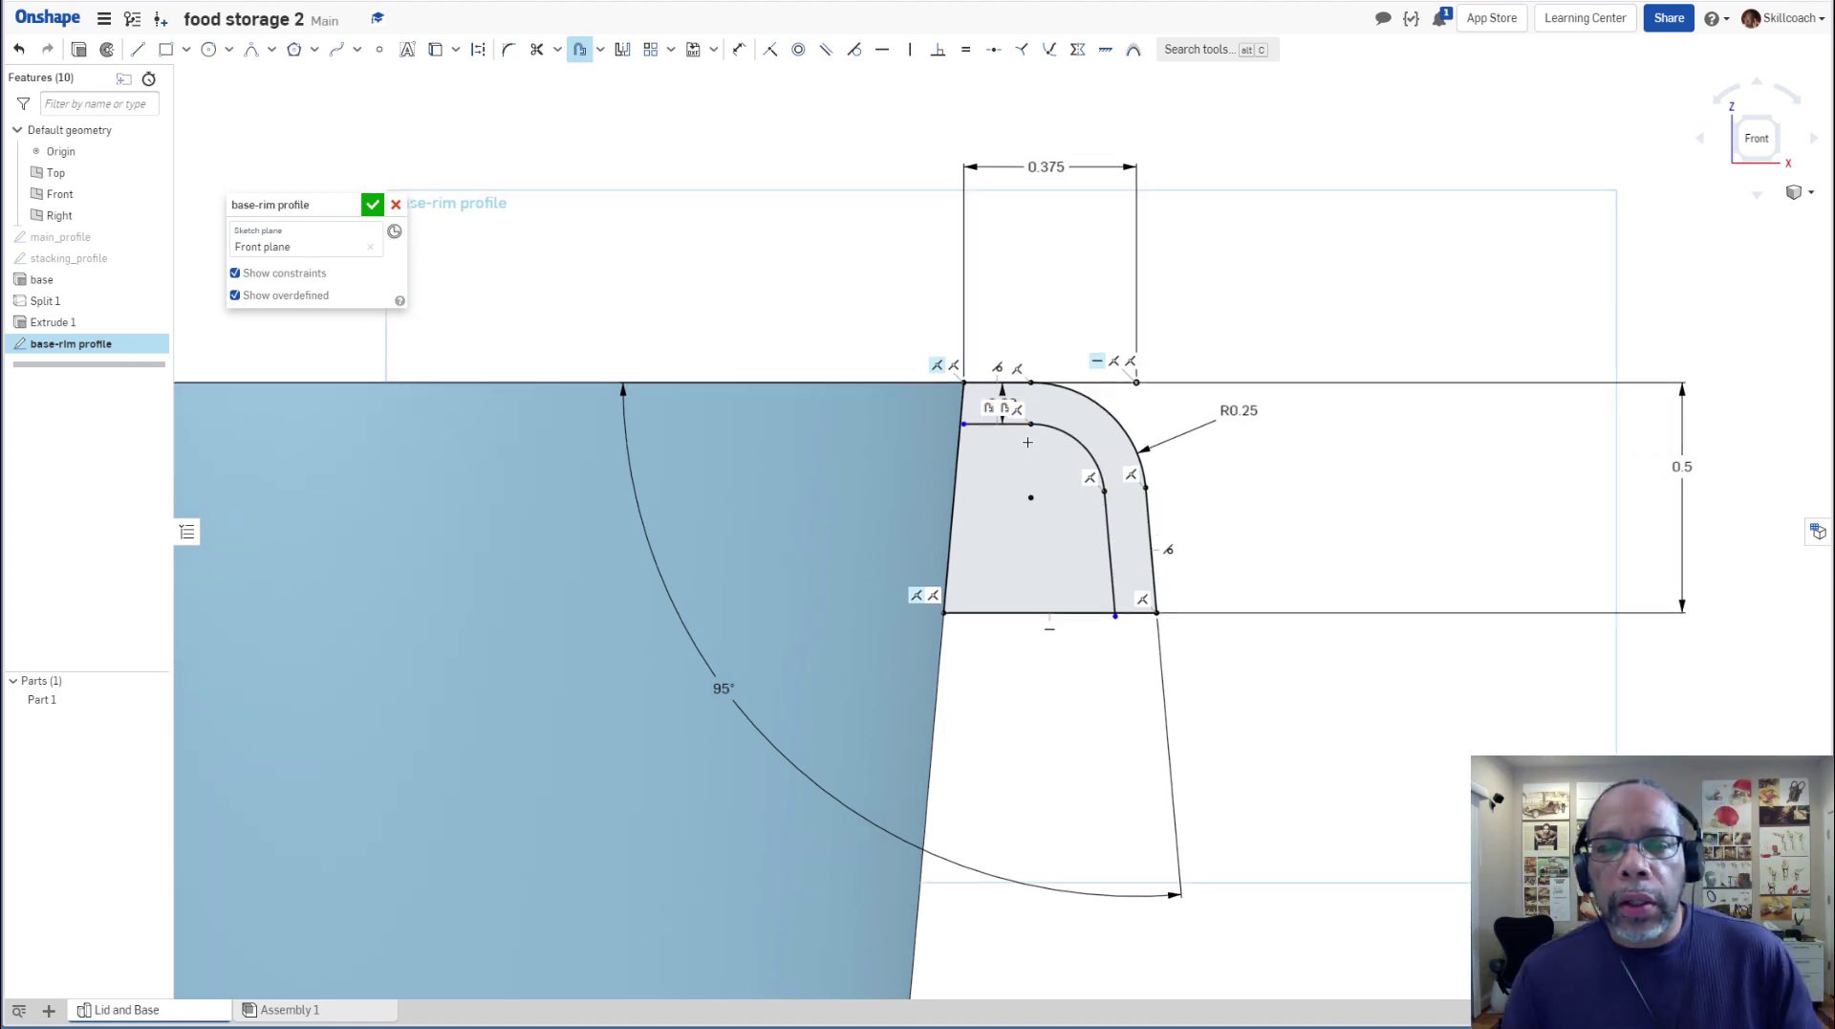
{"action": "scroll", "coordinate": [1027, 441], "scroll_direction": "up", "scroll_amount": 1}
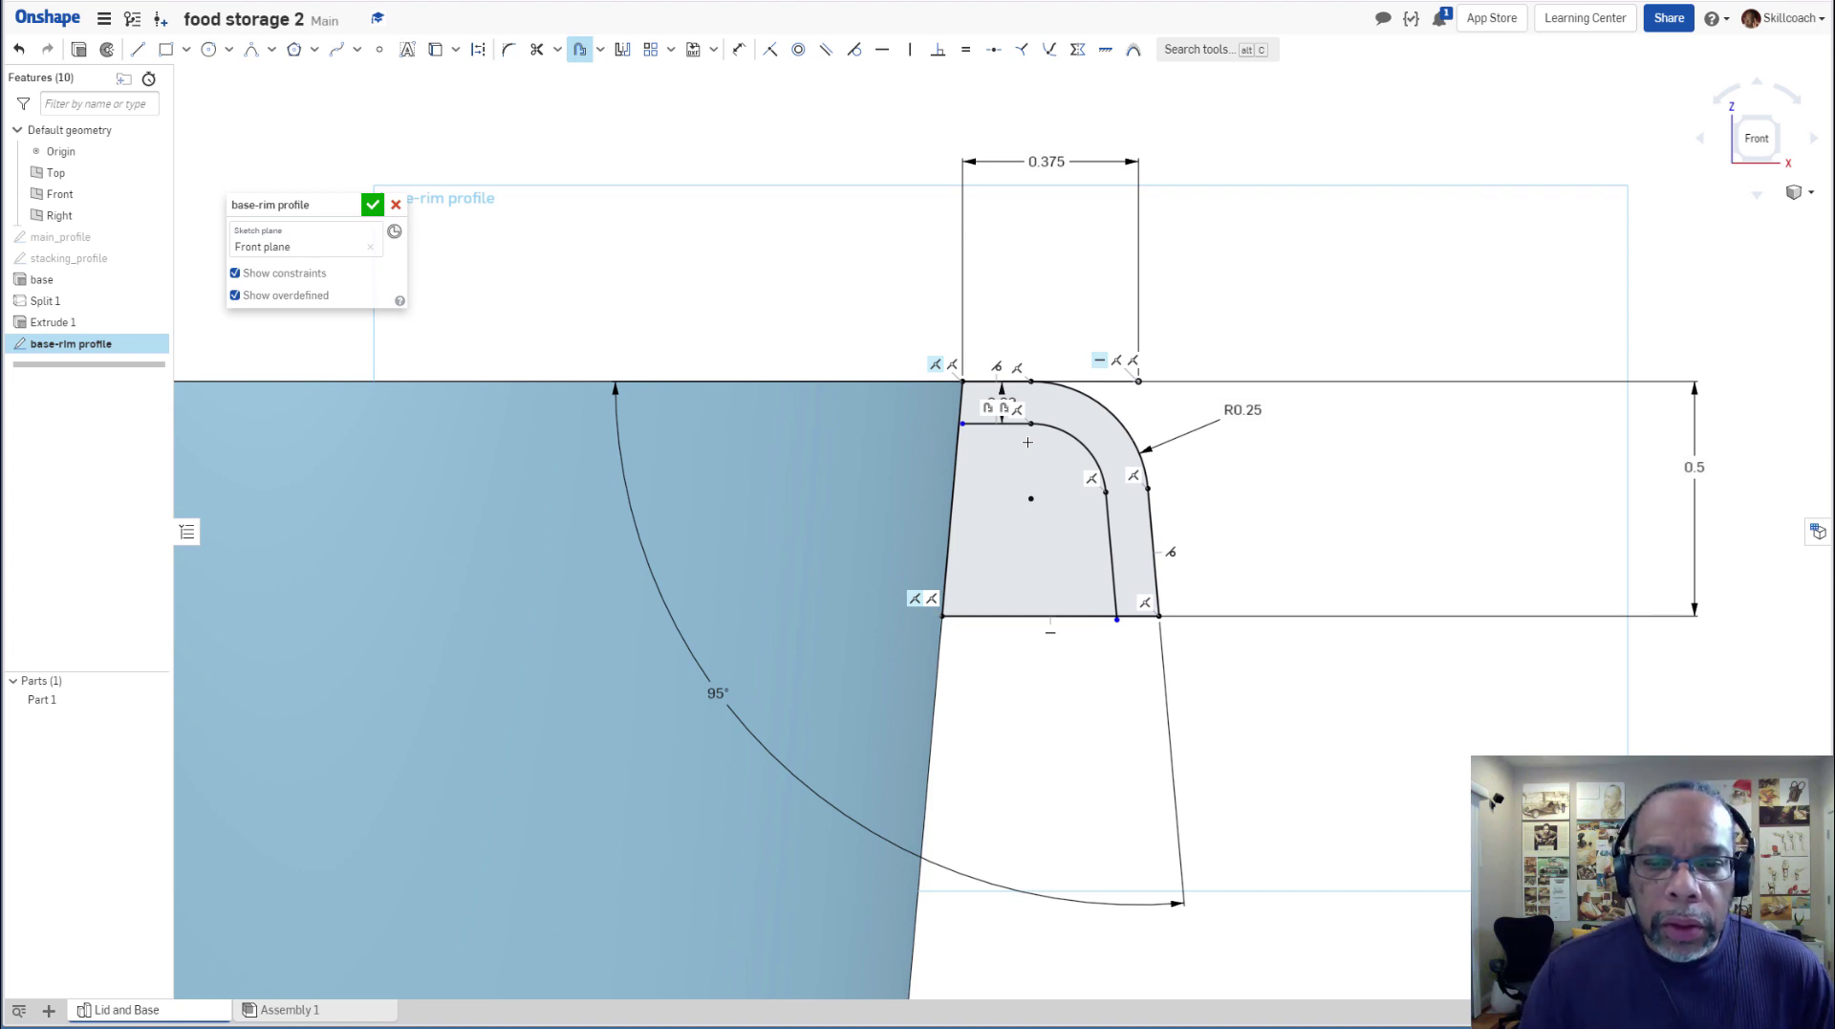
{"action": "scroll", "coordinate": [1041, 461], "scroll_direction": "up", "scroll_amount": 1}
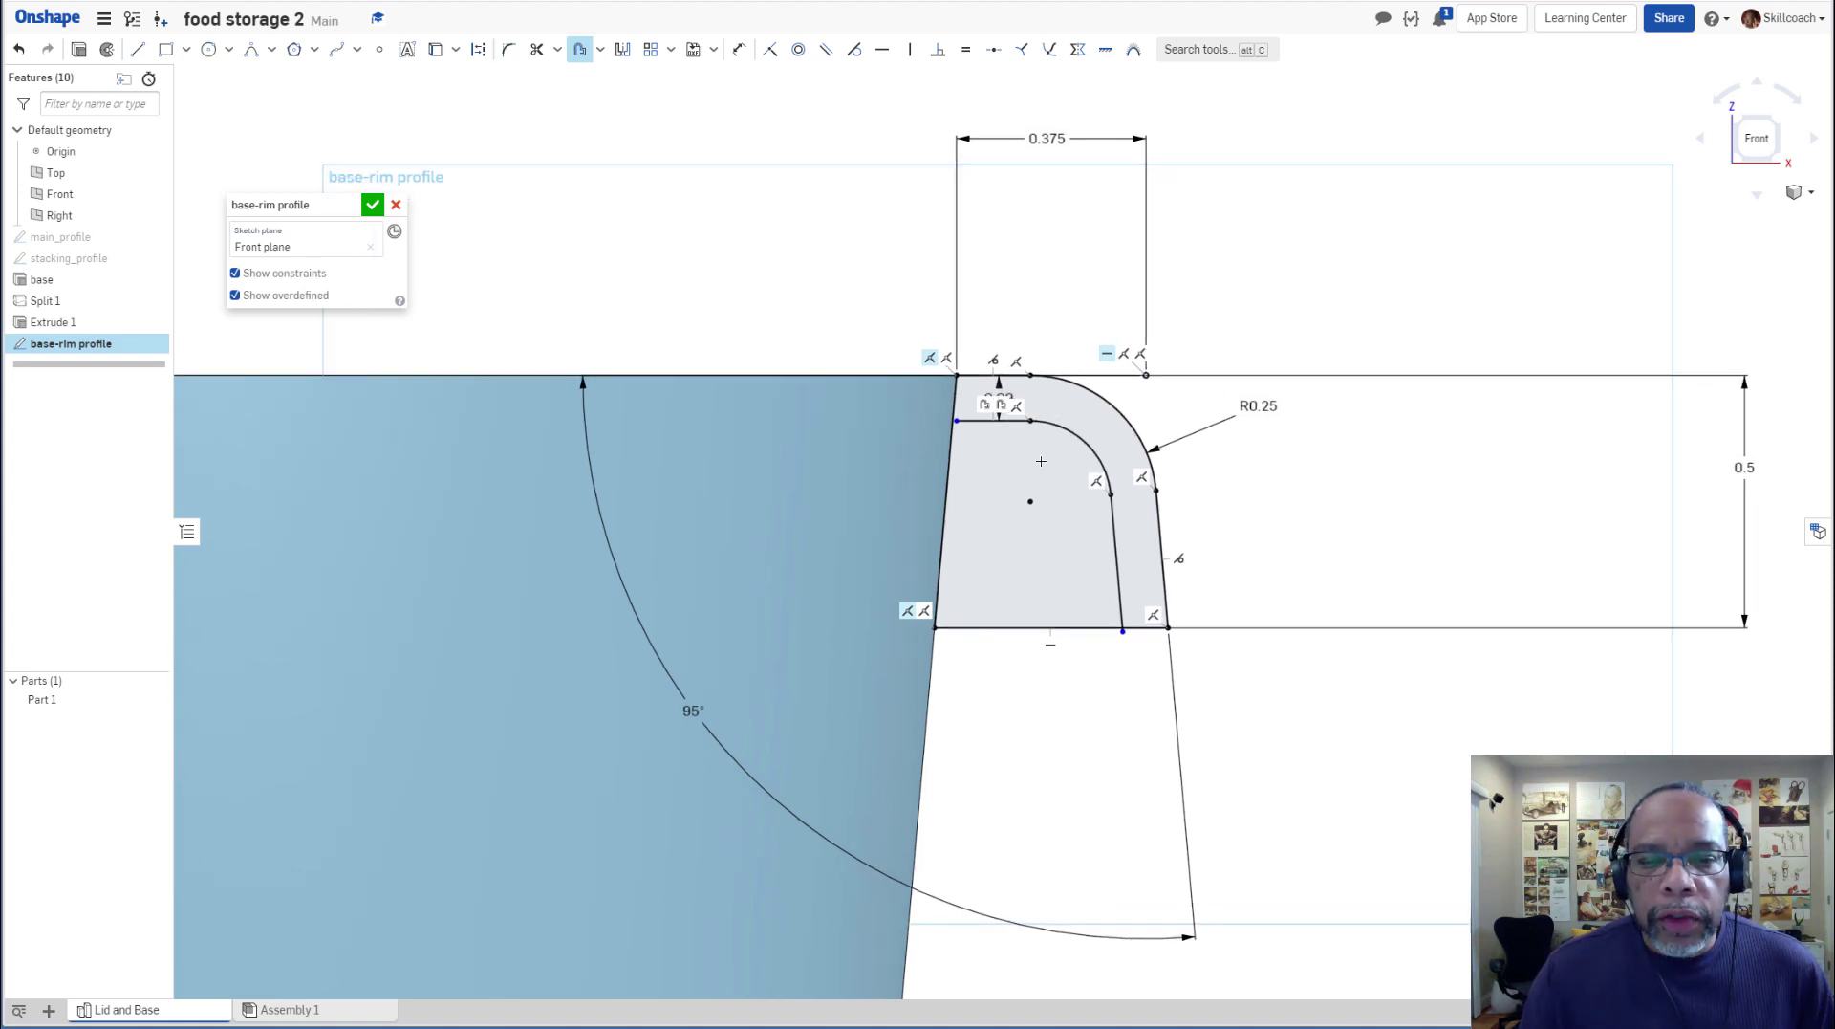
{"action": "scroll", "coordinate": [1041, 461], "scroll_direction": "up", "scroll_amount": 2}
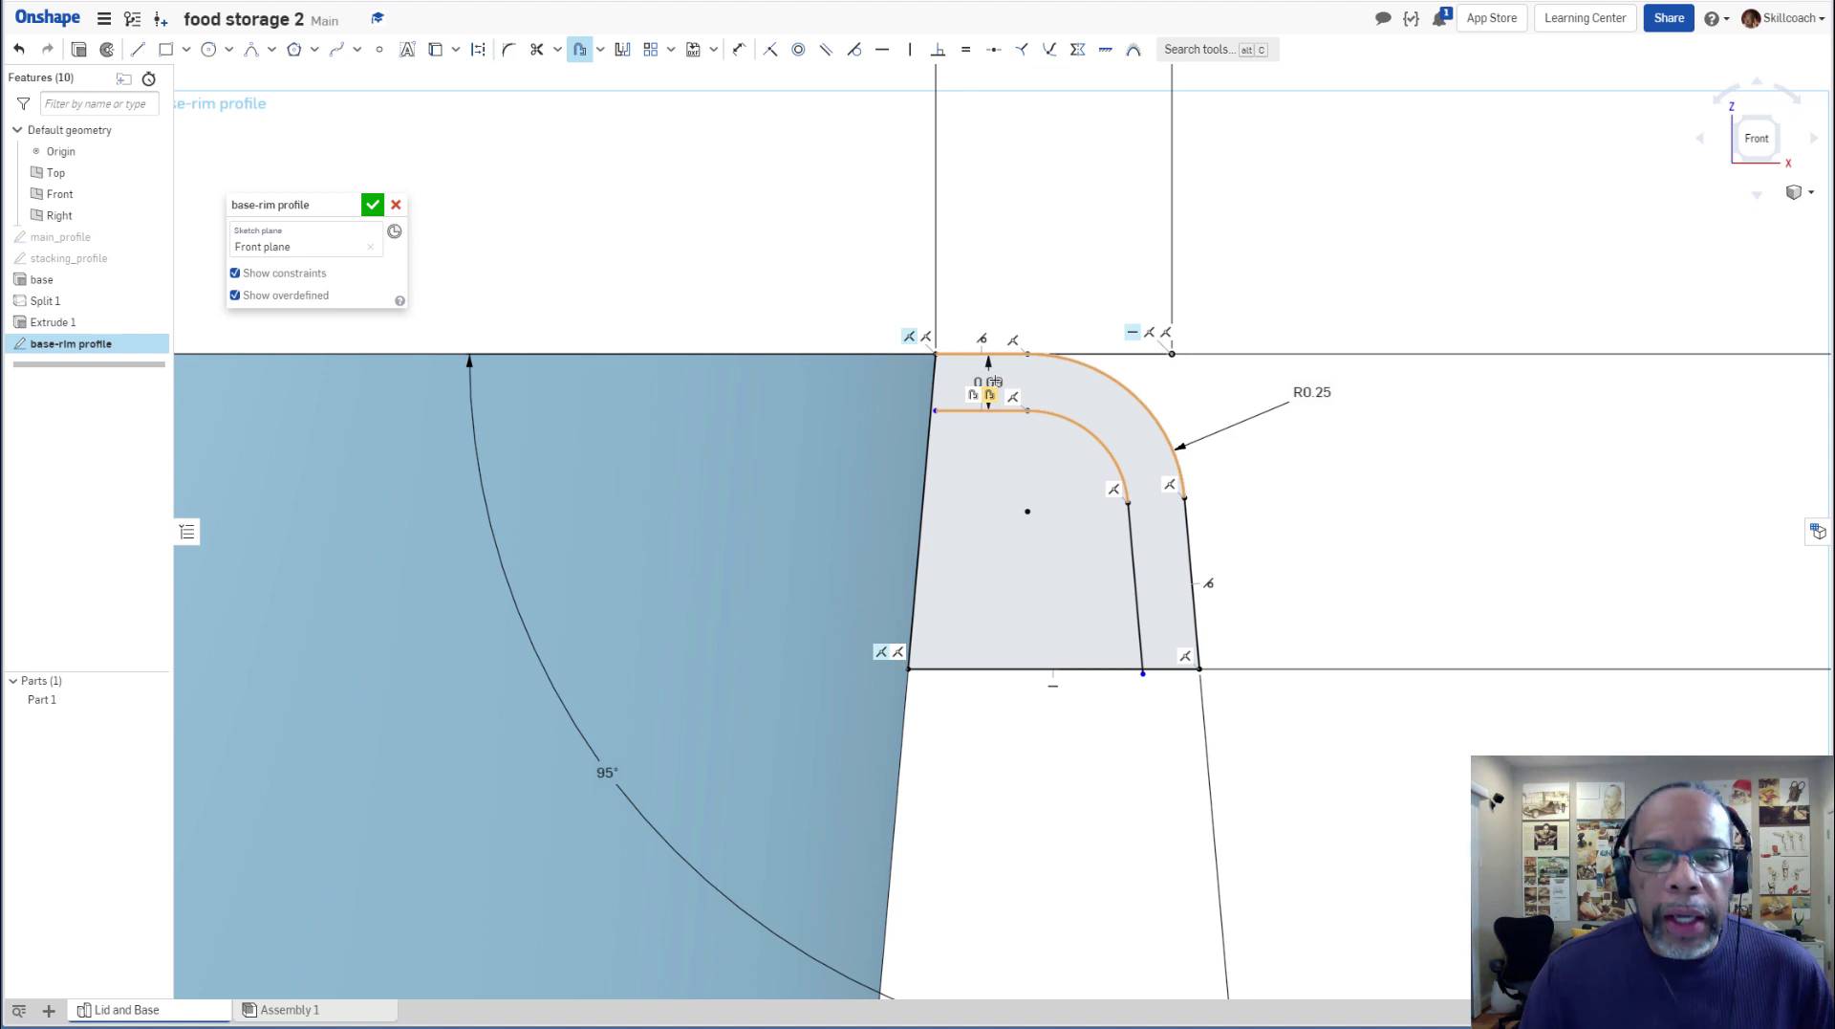
{"action": "key", "text": "Escape"}
{"action": "left_click_drag", "start_coordinate": [990, 383], "coordinate": [859, 383]}
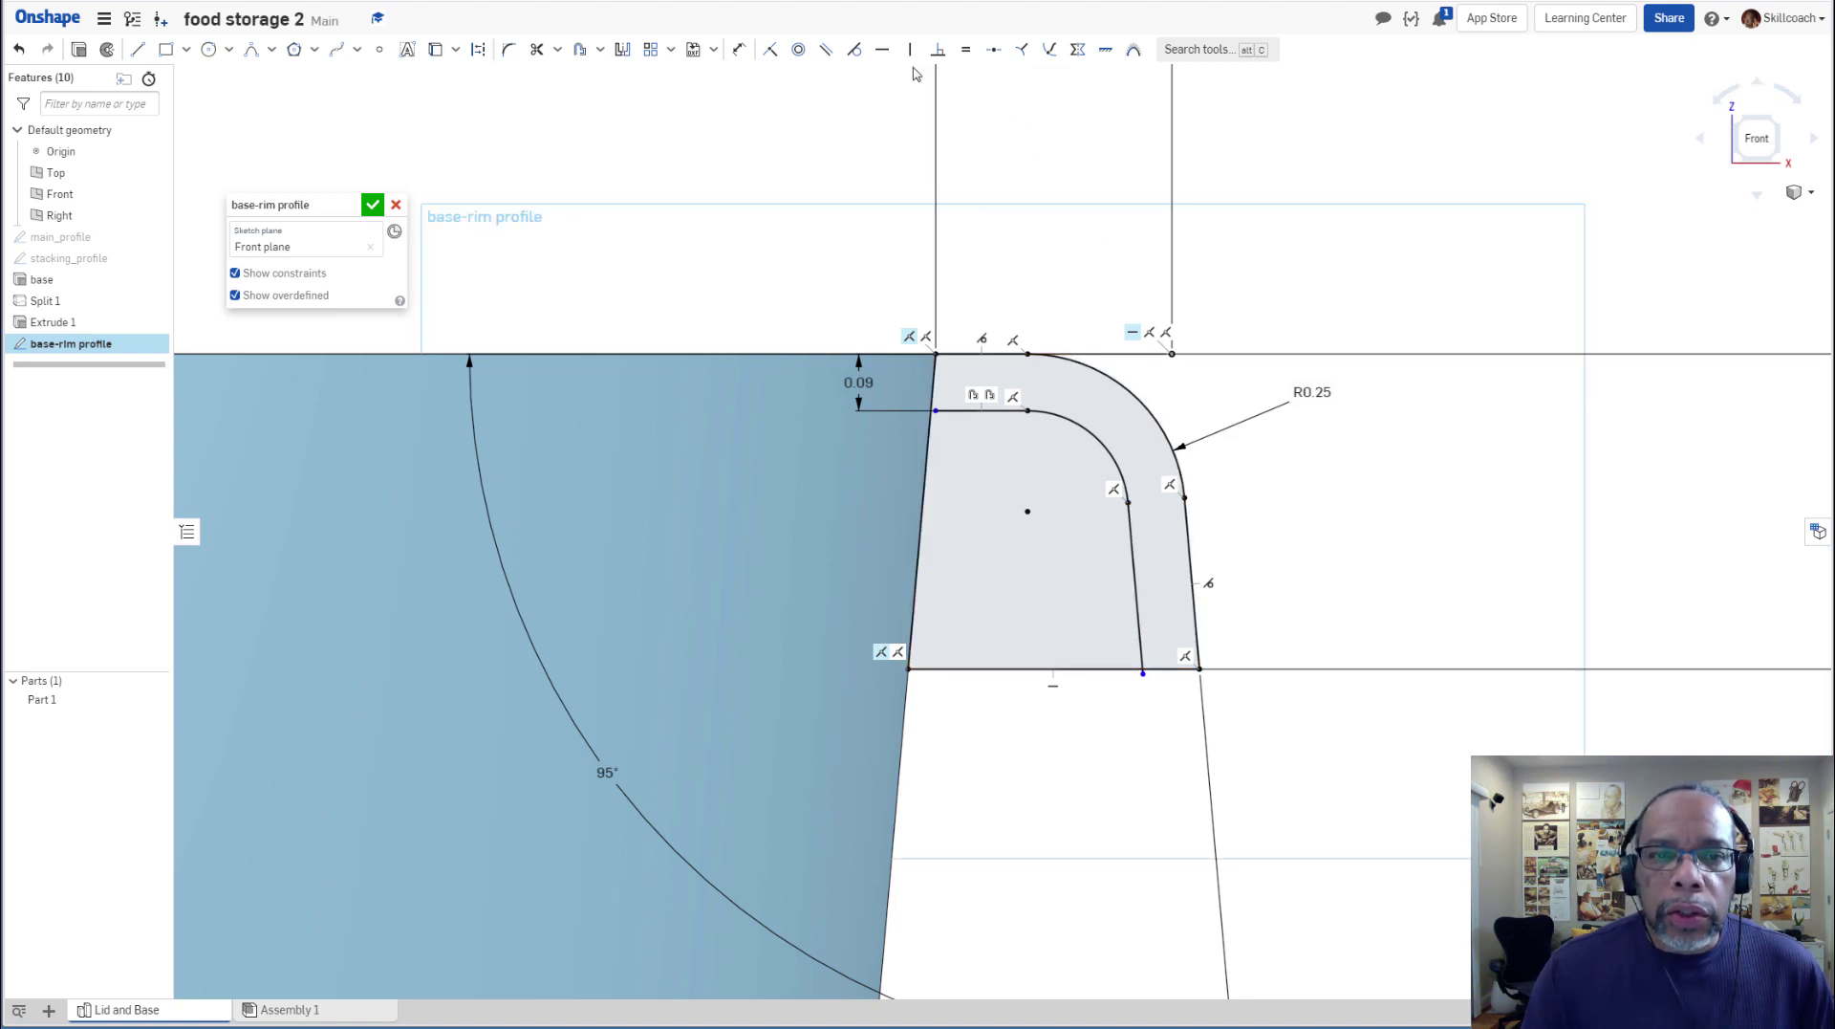
Make the offset outline's lower end coincident with the profile's bottom line and its upper end coincident with the base's side edge.
{"action": "left_click", "coordinate": [770, 51]}
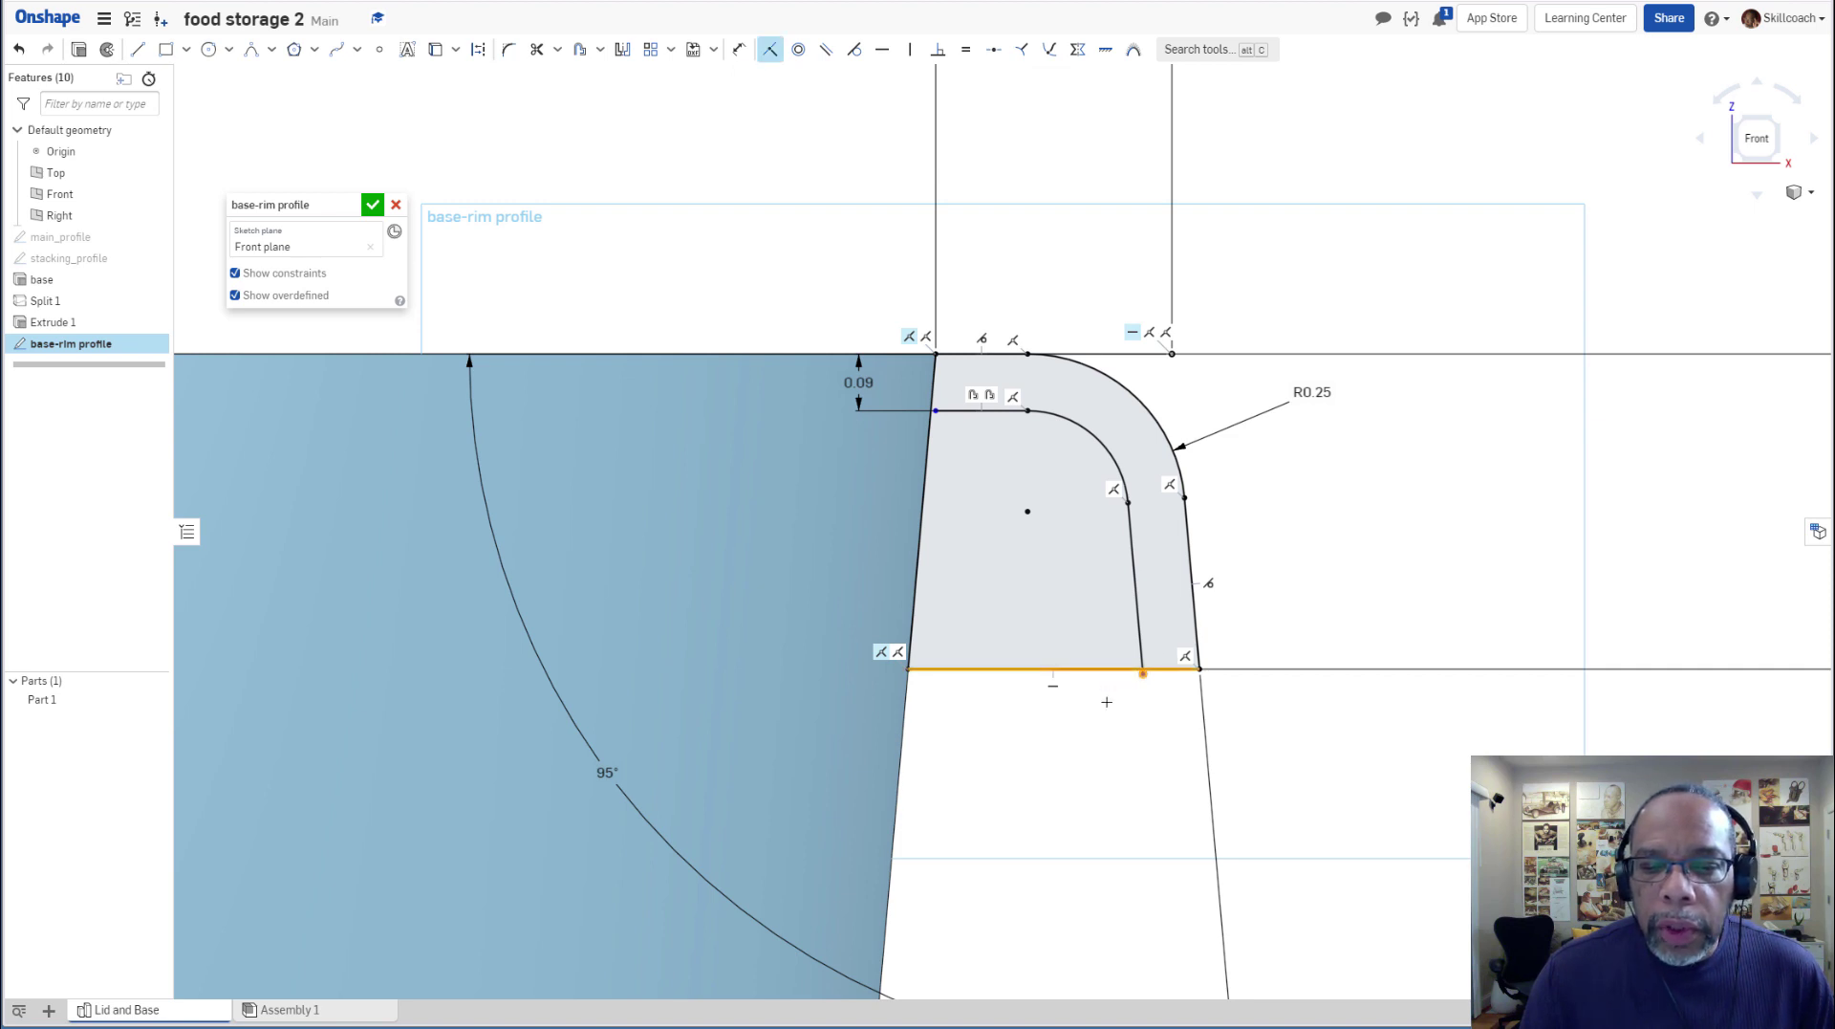
{"action": "left_click", "coordinate": [1109, 684]}
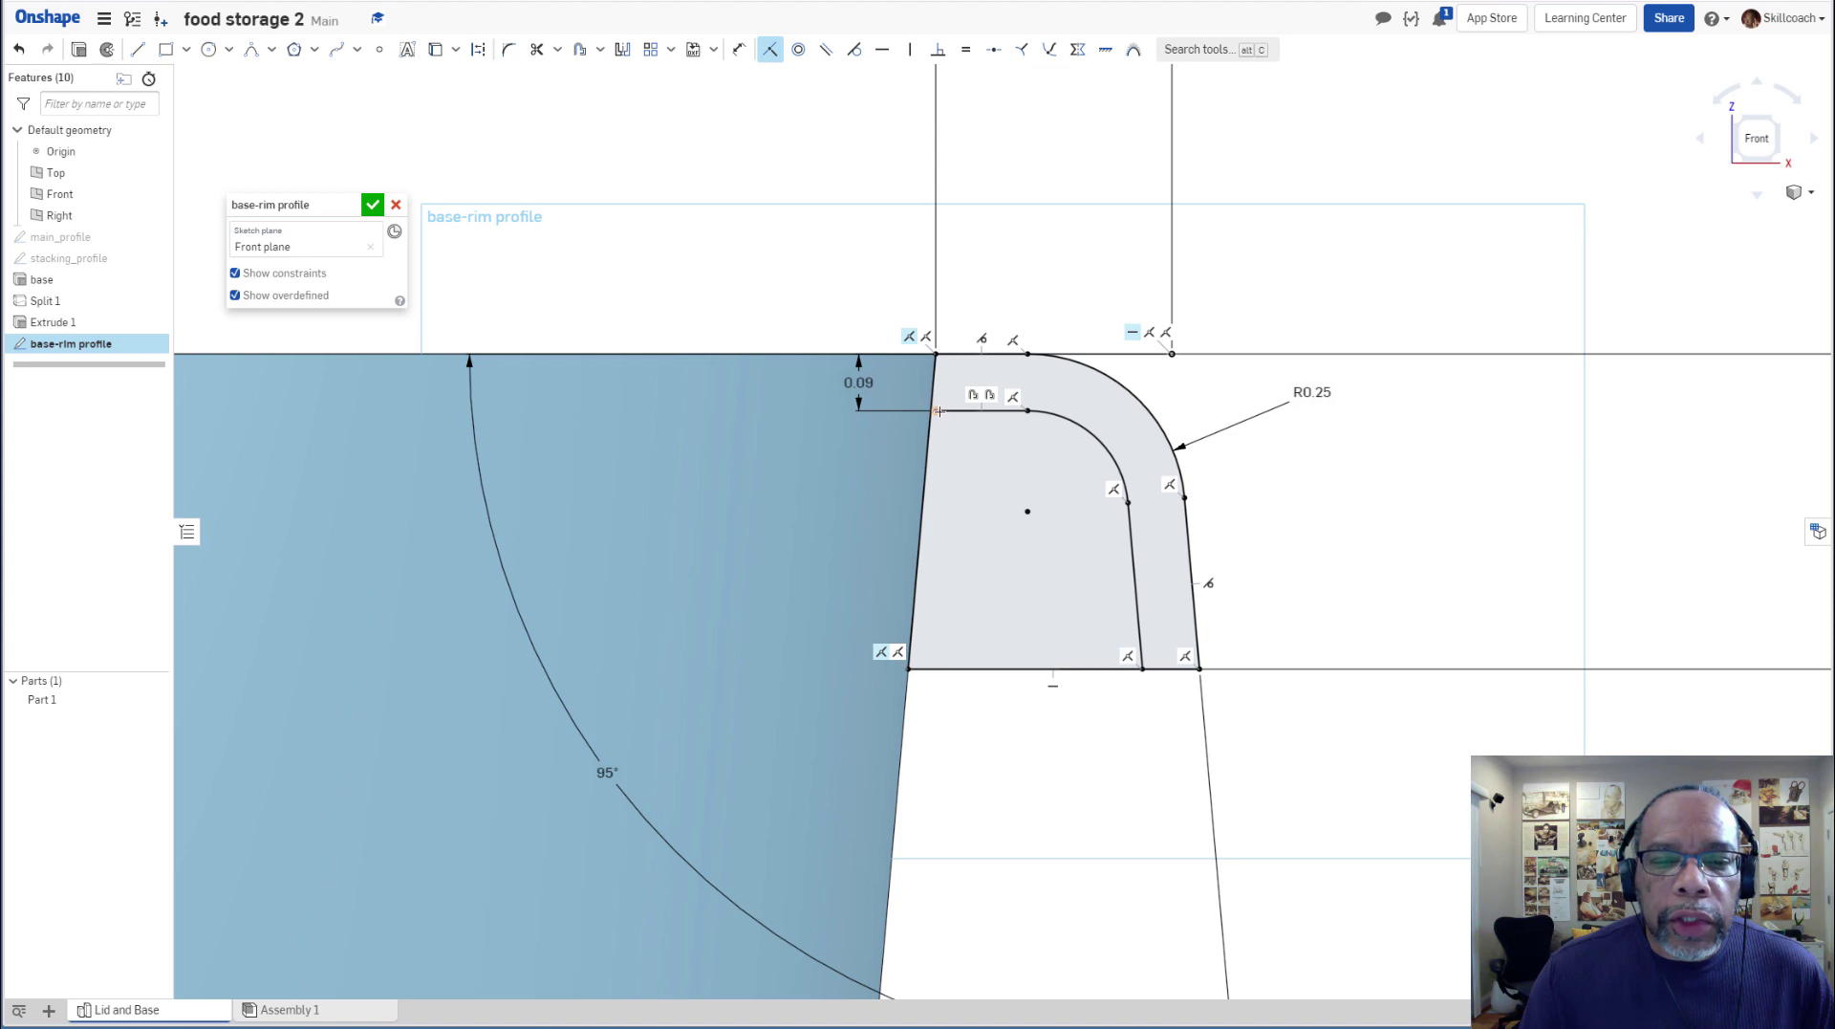
{"action": "scroll", "coordinate": [939, 415], "scroll_direction": "down", "scroll_amount": 3}
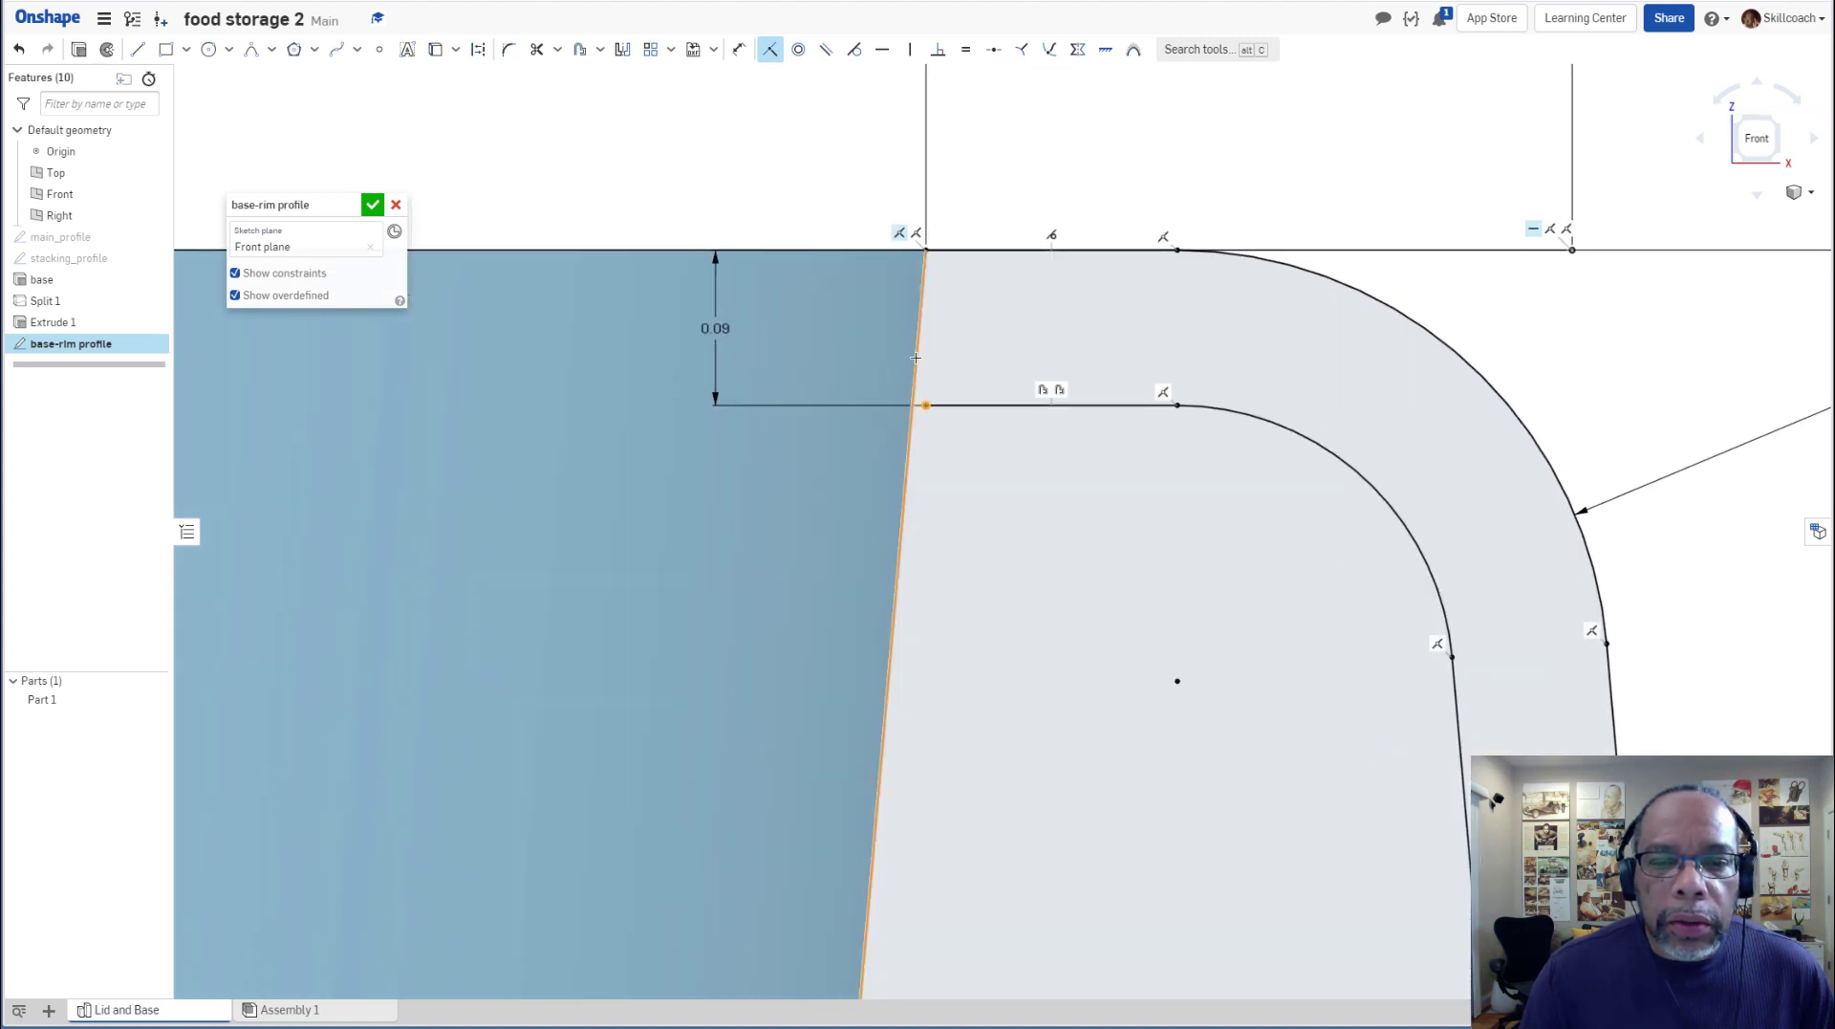
{"action": "left_click", "coordinate": [962, 504]}
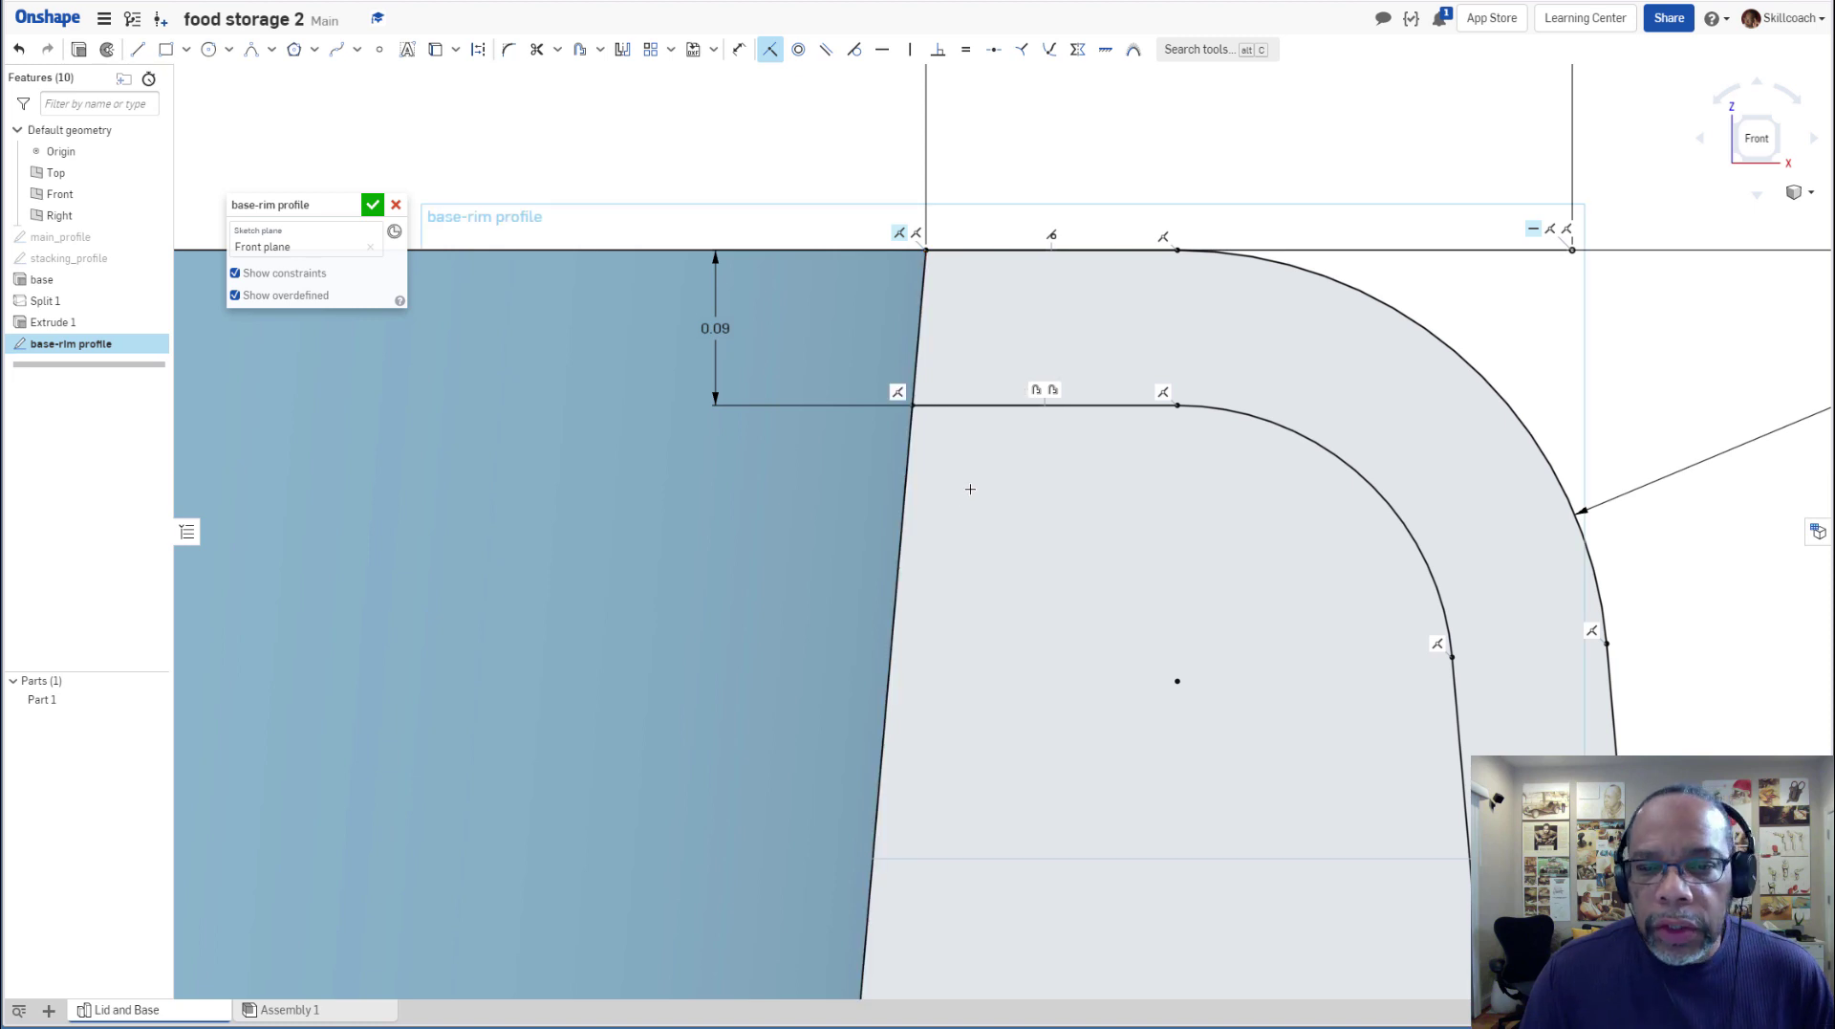
{"action": "scroll", "coordinate": [969, 482], "scroll_direction": "up", "scroll_amount": 1}
{"action": "scroll", "coordinate": [968, 475], "scroll_direction": "up", "scroll_amount": 6}
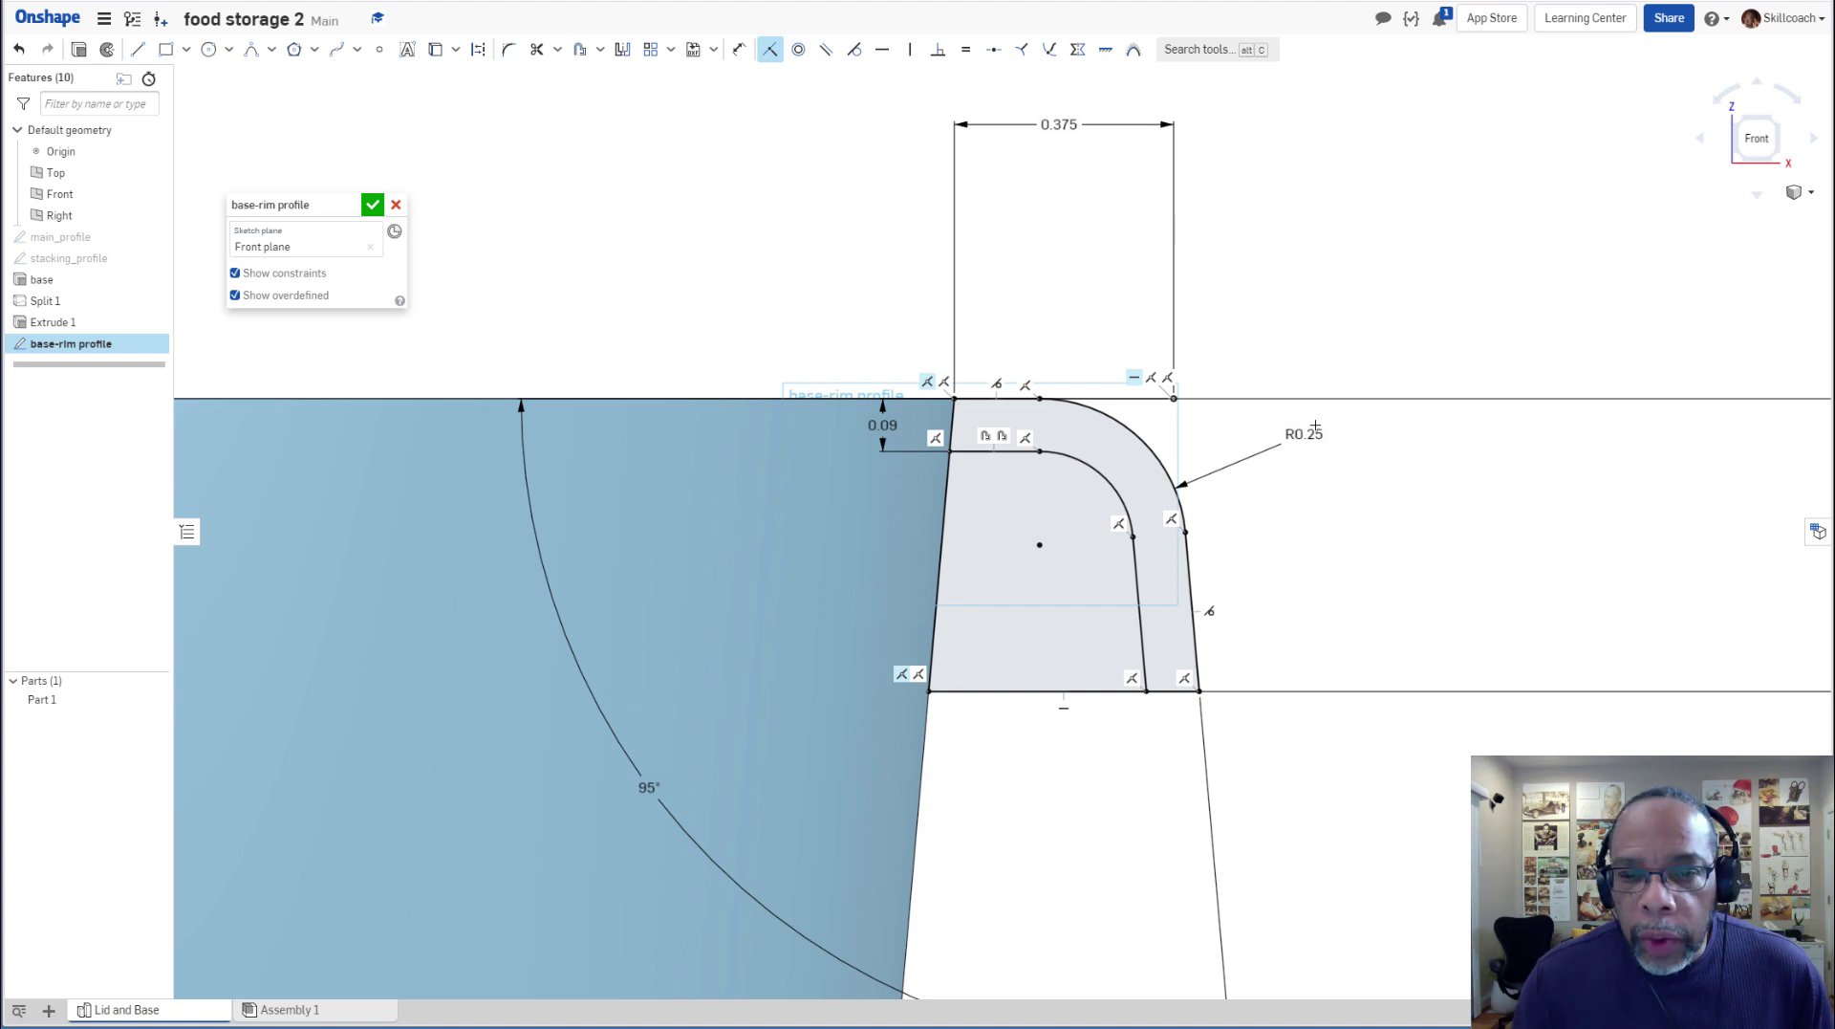
{"action": "key", "text": "Escape"}
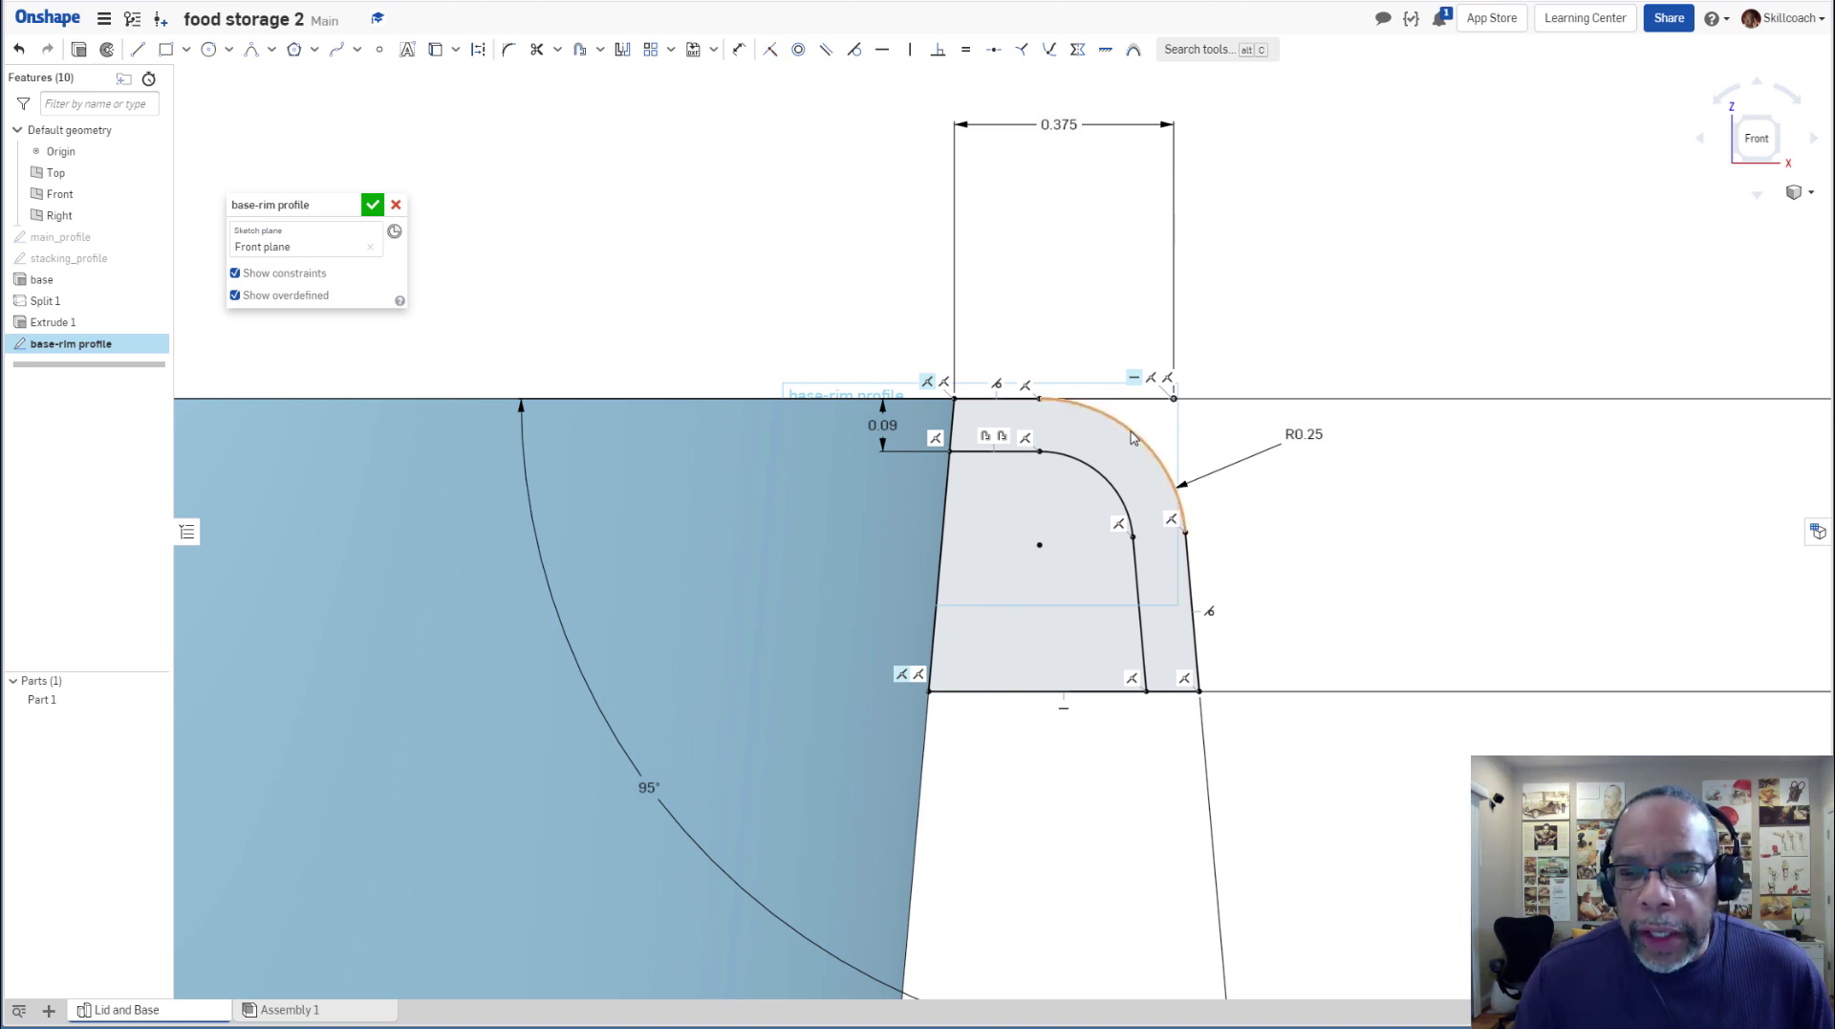
Change the outer arc's radius dimension to driven and dimension the inner offset arc with a 0.06 in radius.
{"action": "right_click", "coordinate": [1313, 433]}
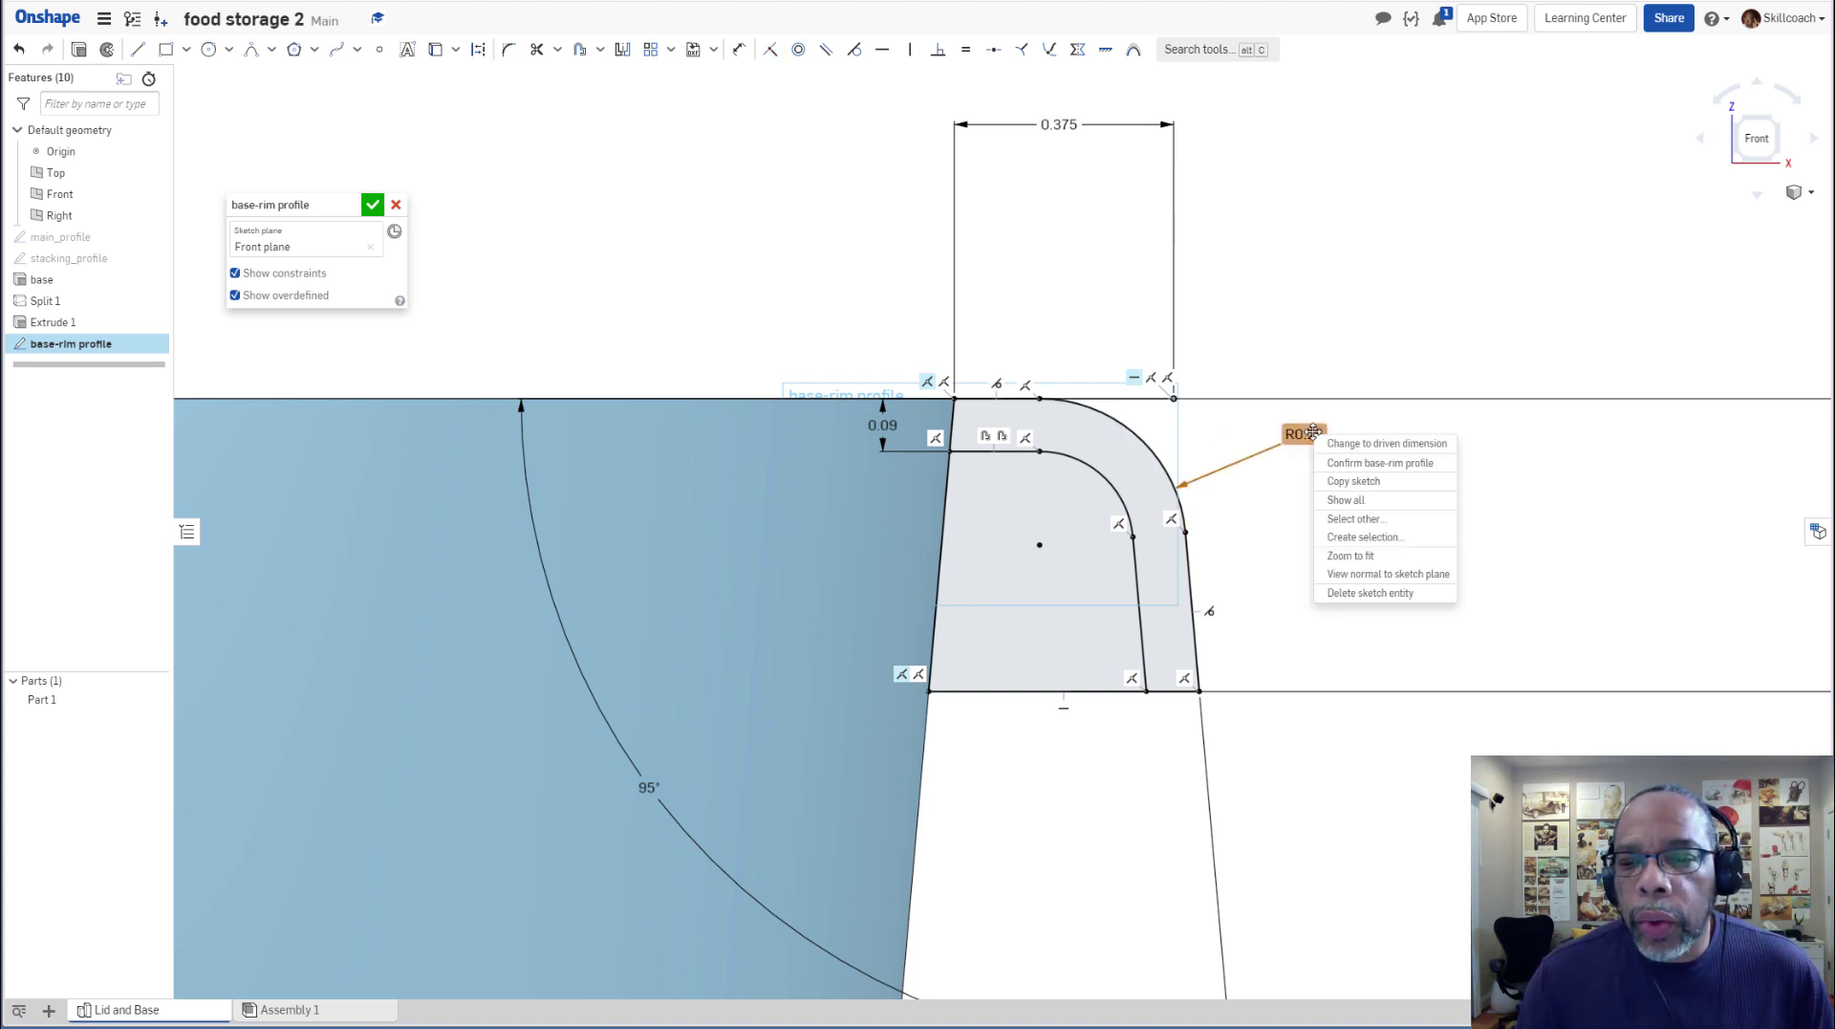
{"action": "left_click", "coordinate": [1362, 445]}
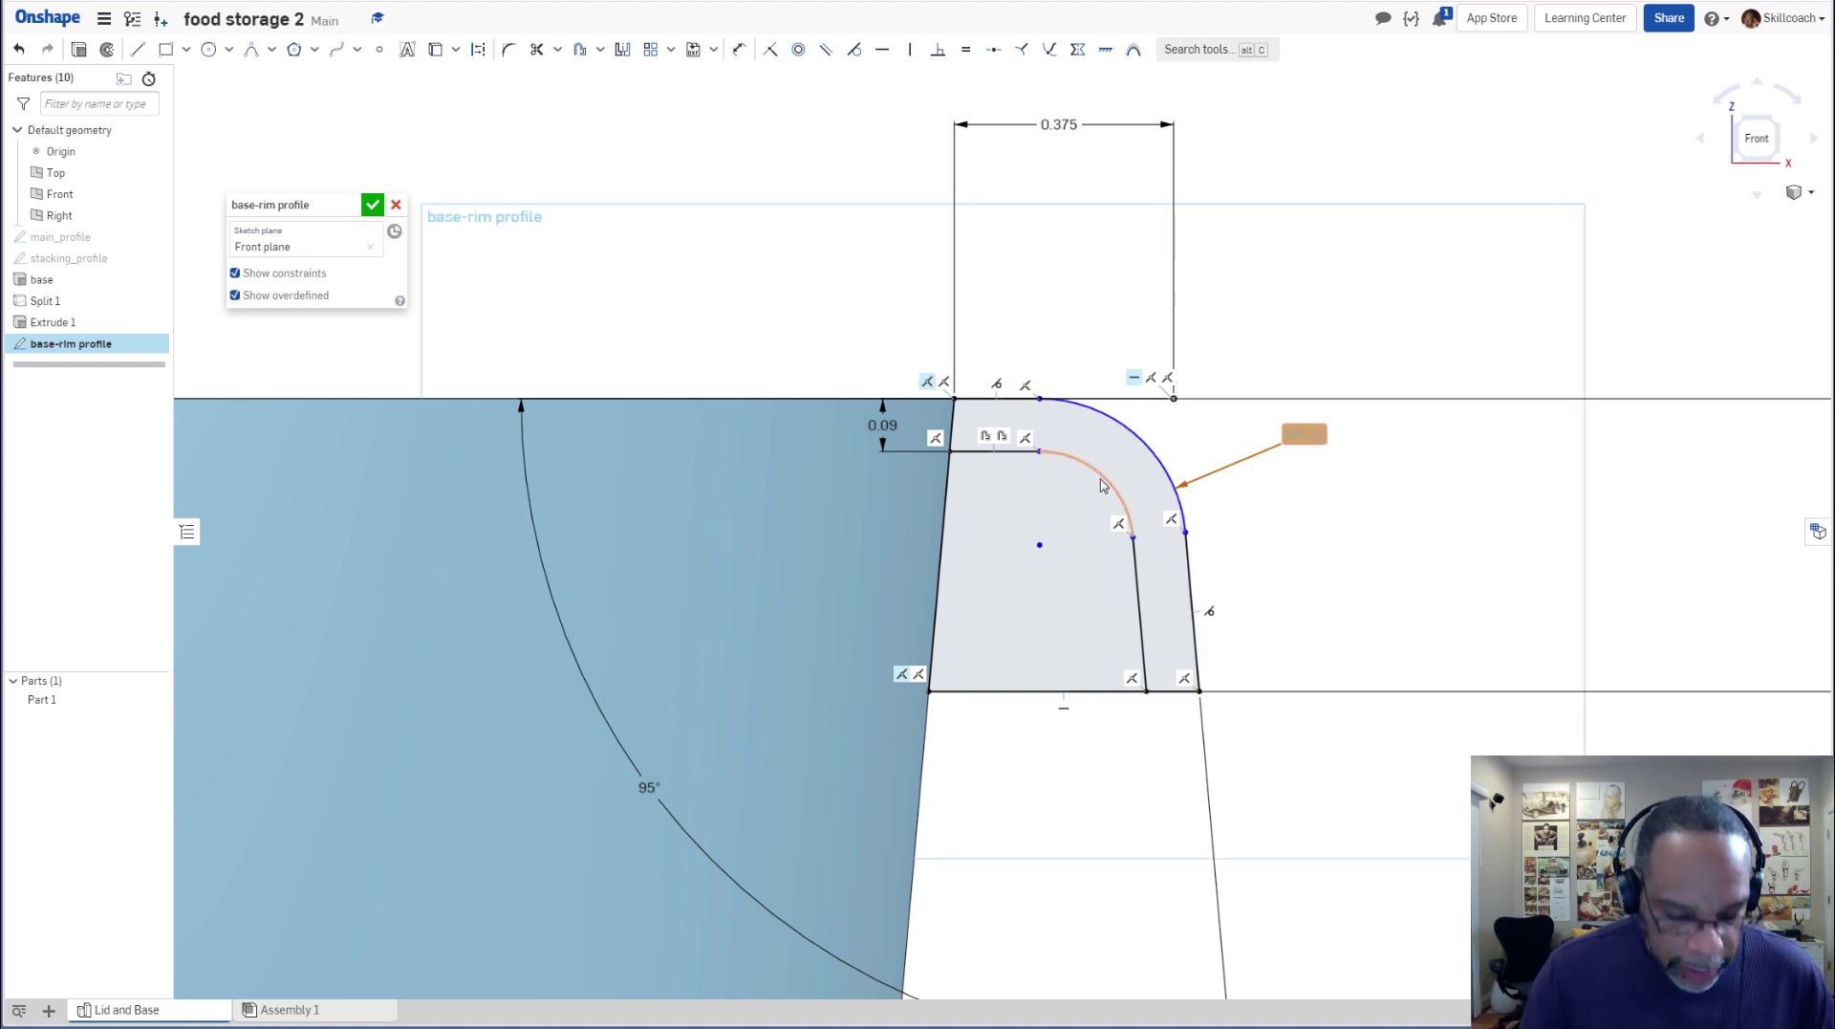
{"action": "key", "text": "d"}
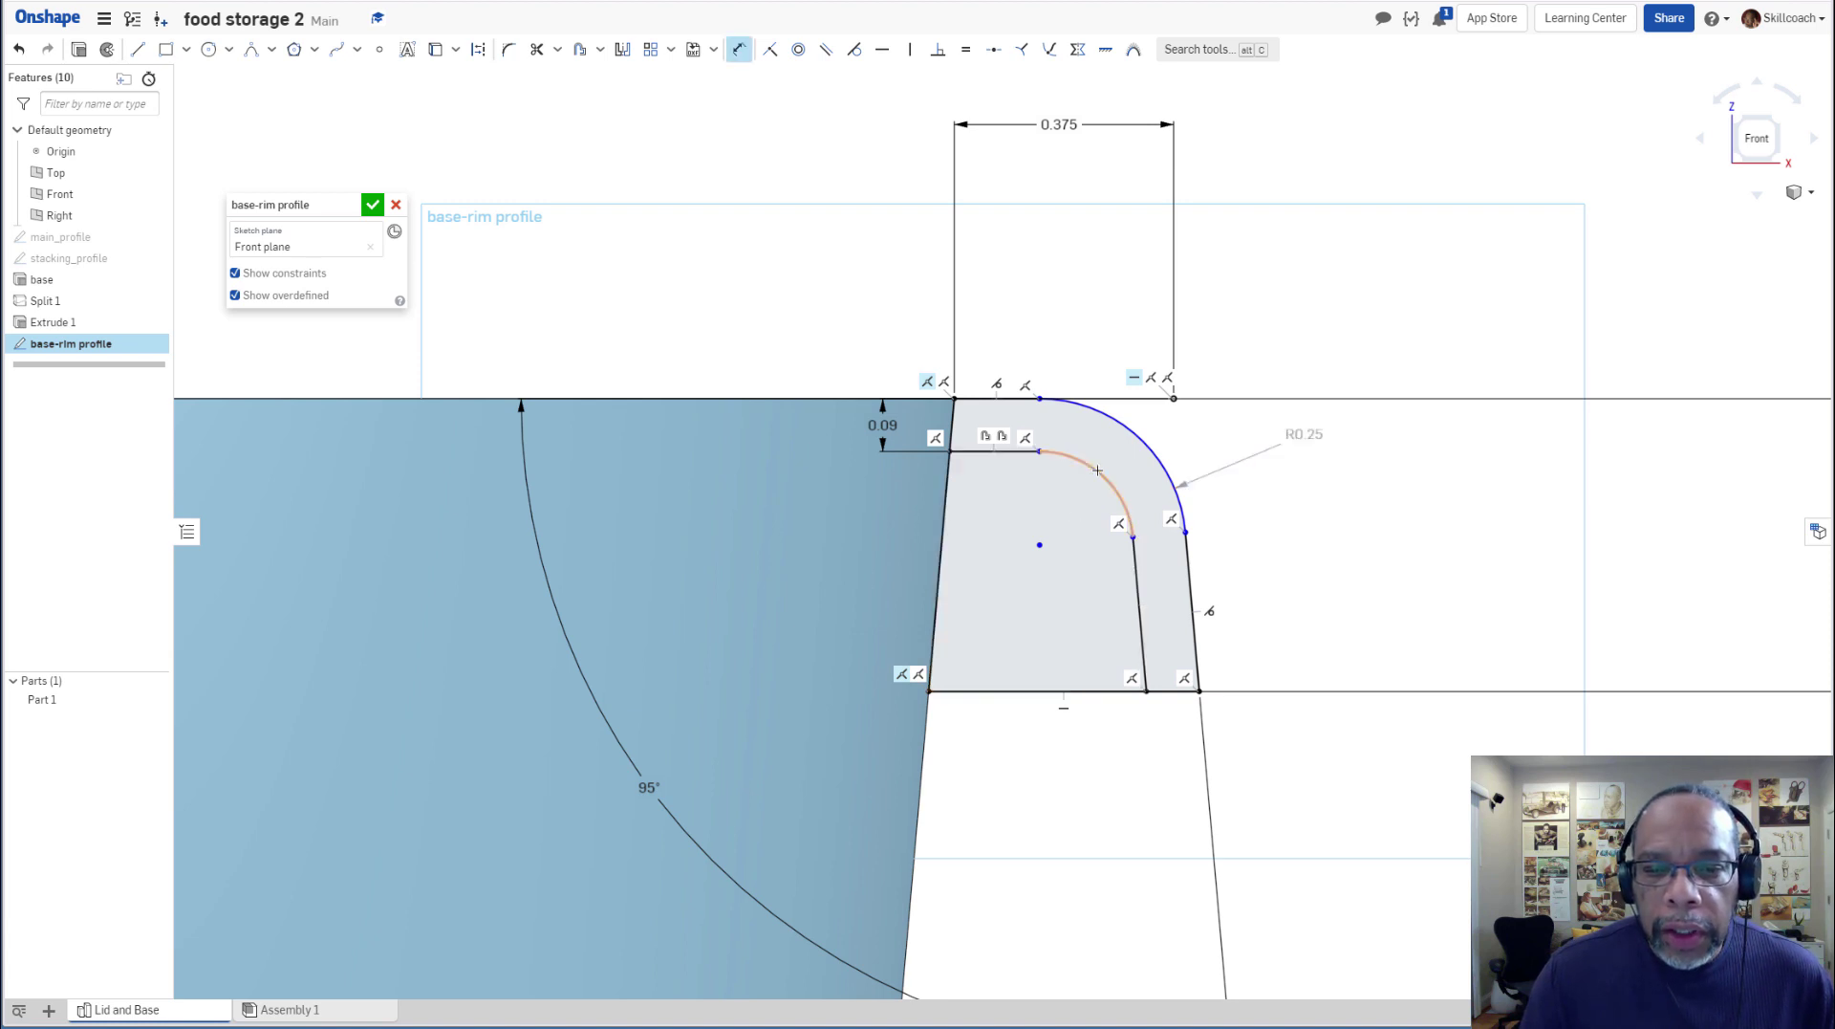
{"action": "left_click", "coordinate": [1069, 495]}
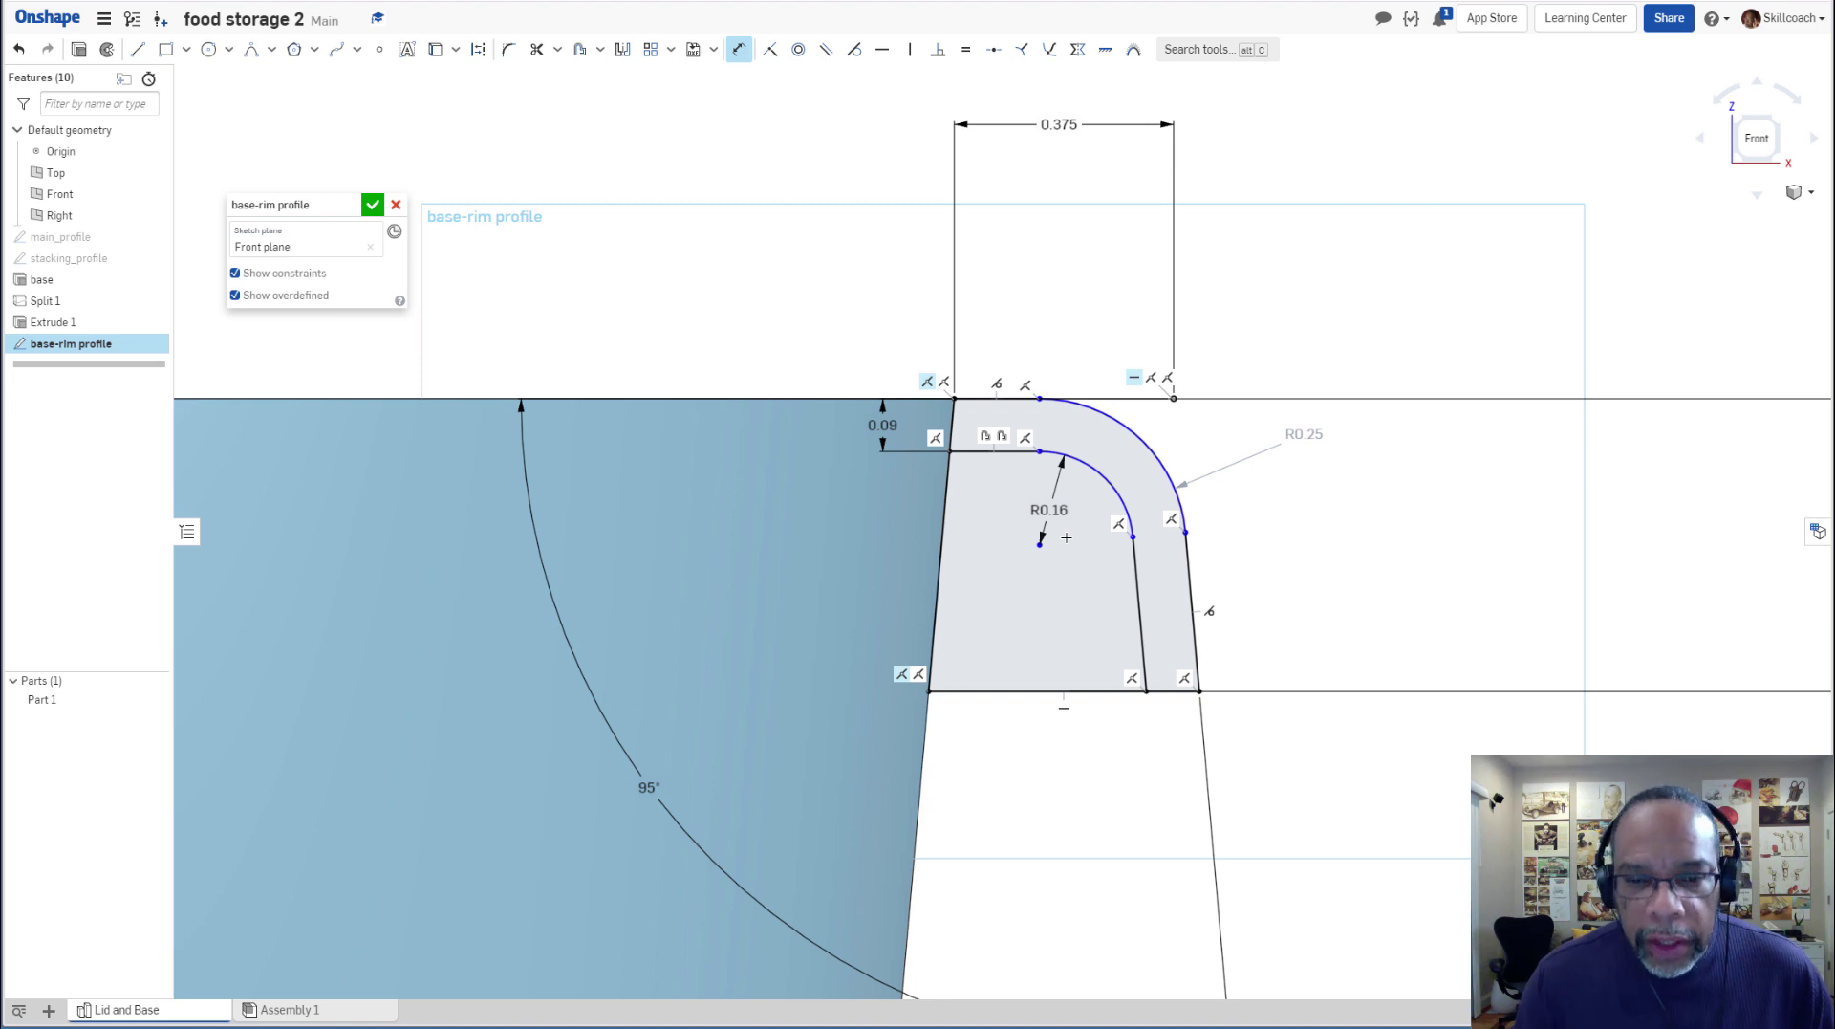
{"action": "left_click", "coordinate": [1066, 537]}
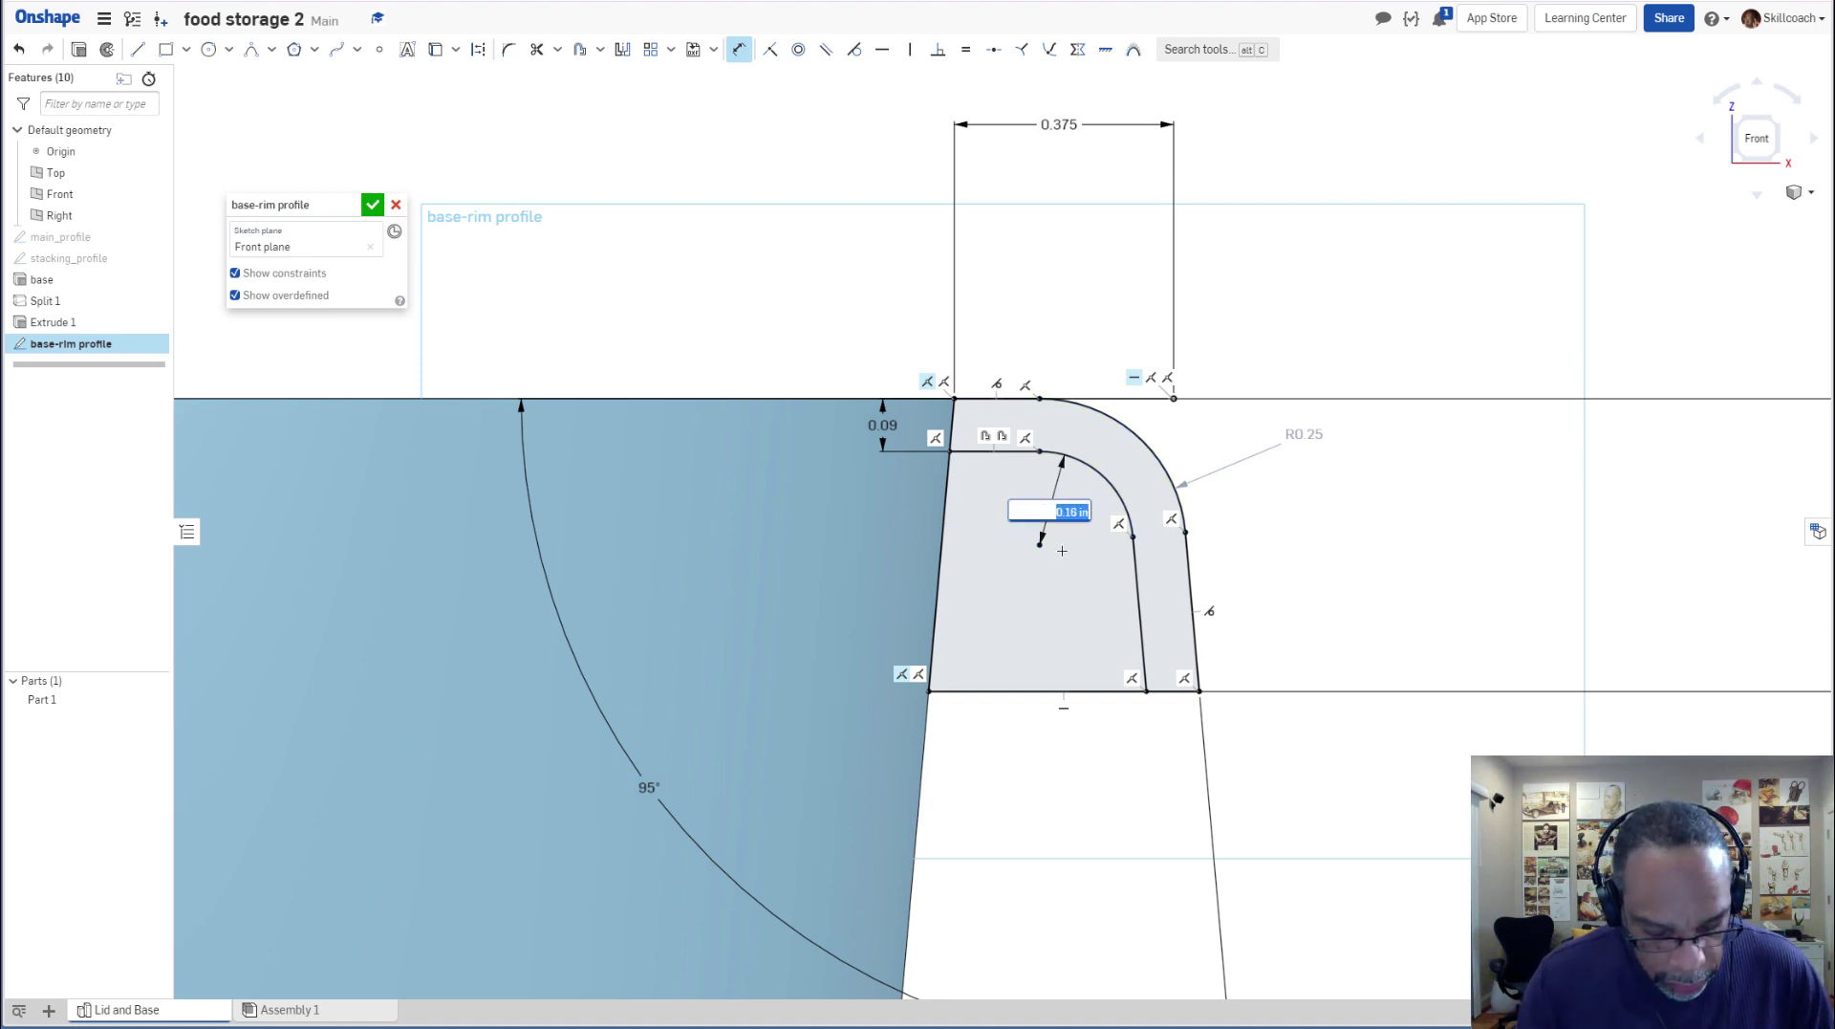
{"action": "type", "text": "0.06"}
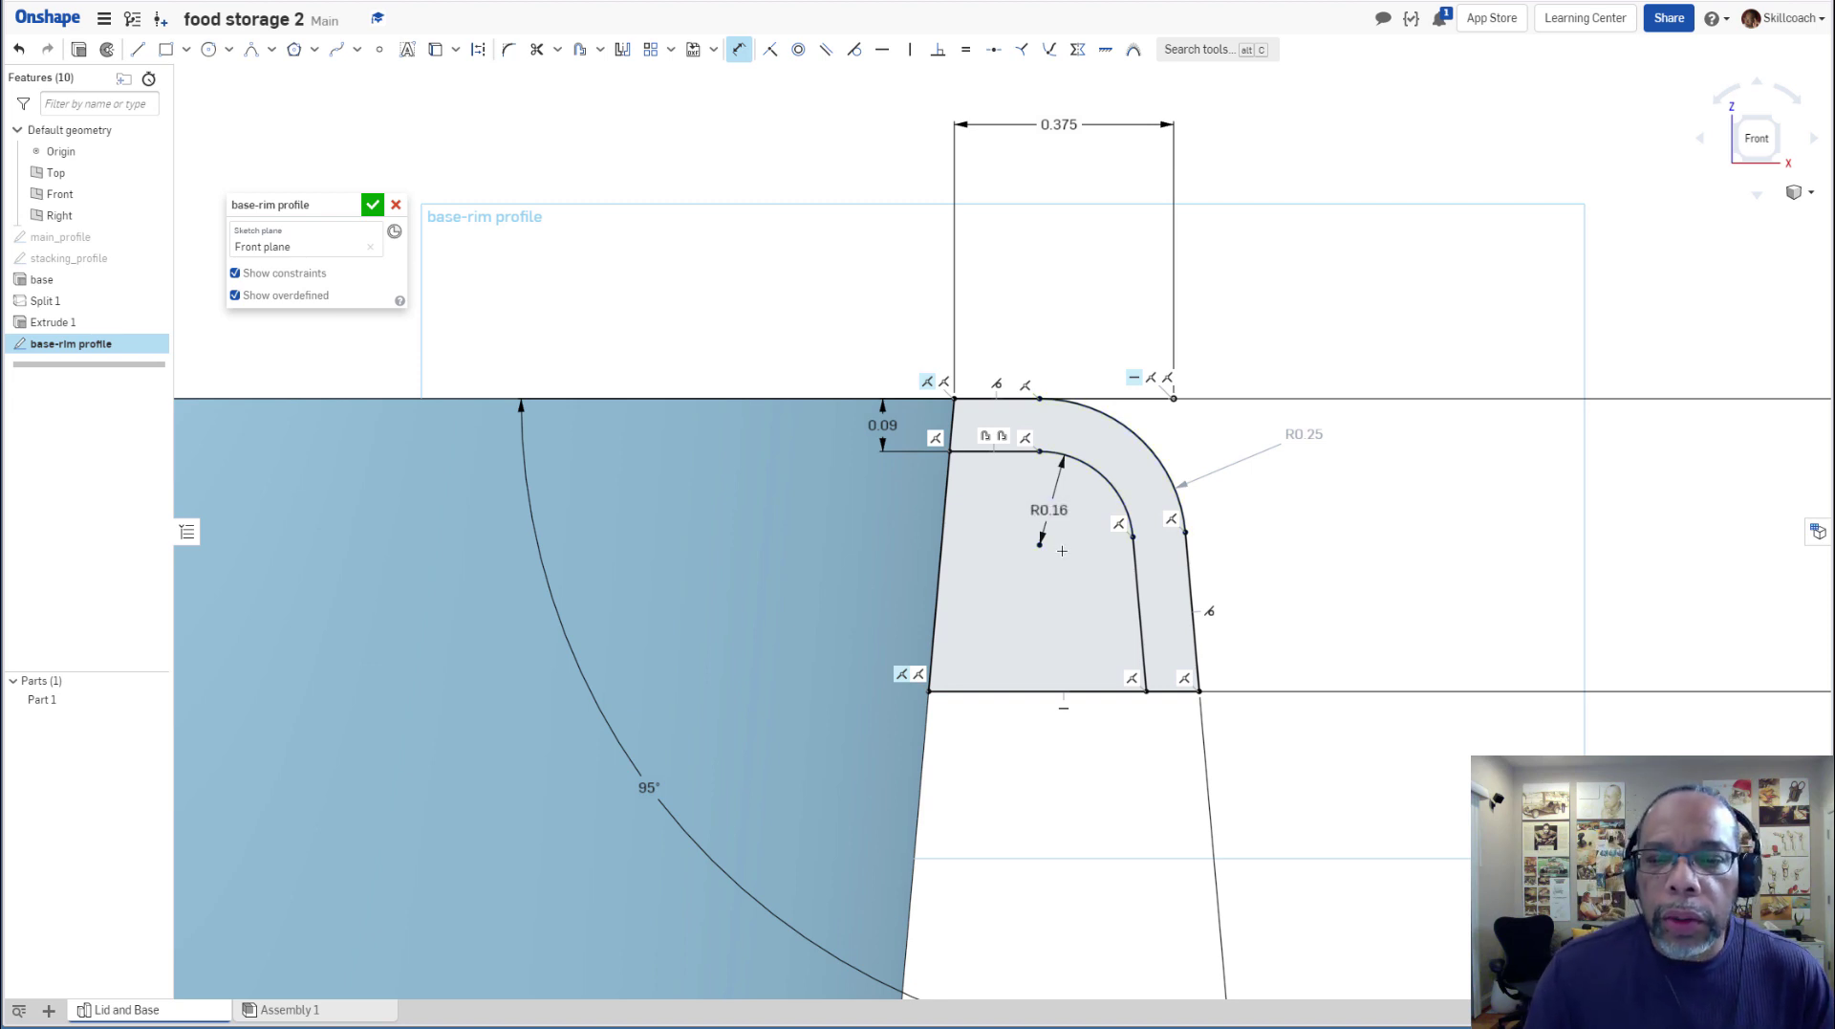
{"action": "key", "text": "Return"}
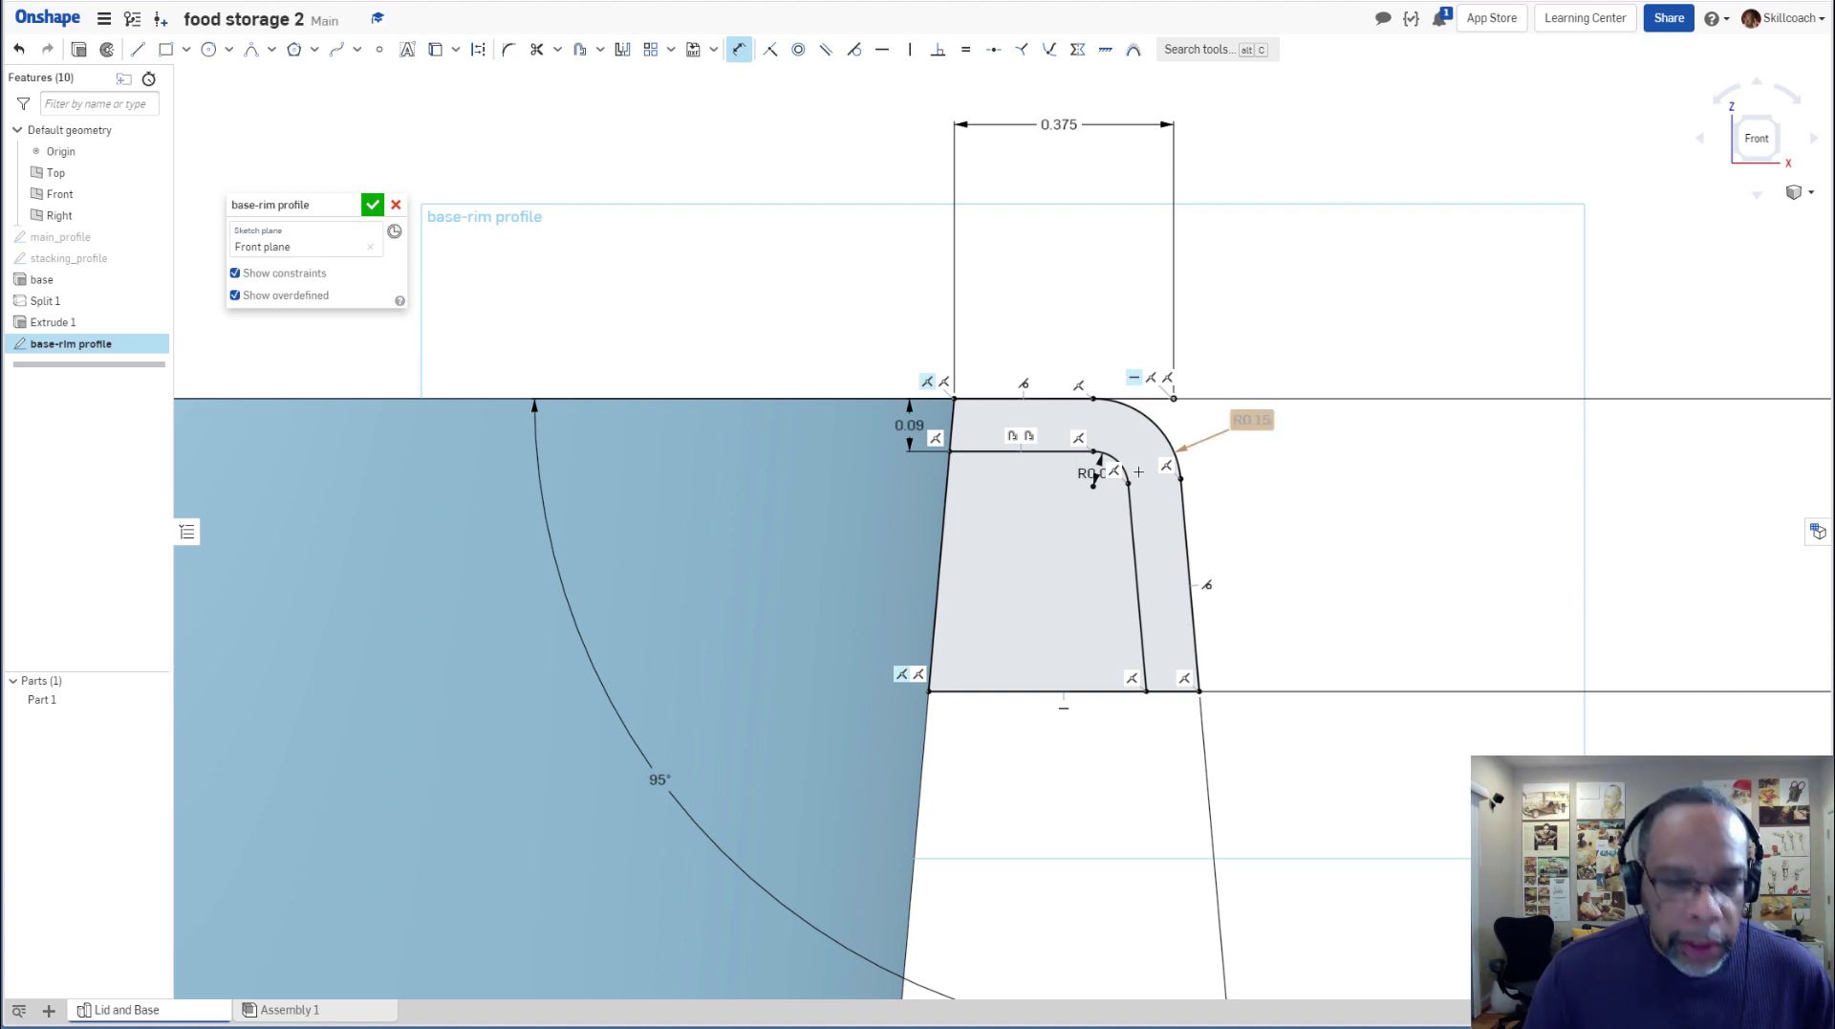
Move the inner arc's 0.06 in radius dimension outside the rim profile and finish the sketch with its constraints hidden.
{"action": "key", "text": "Escape"}
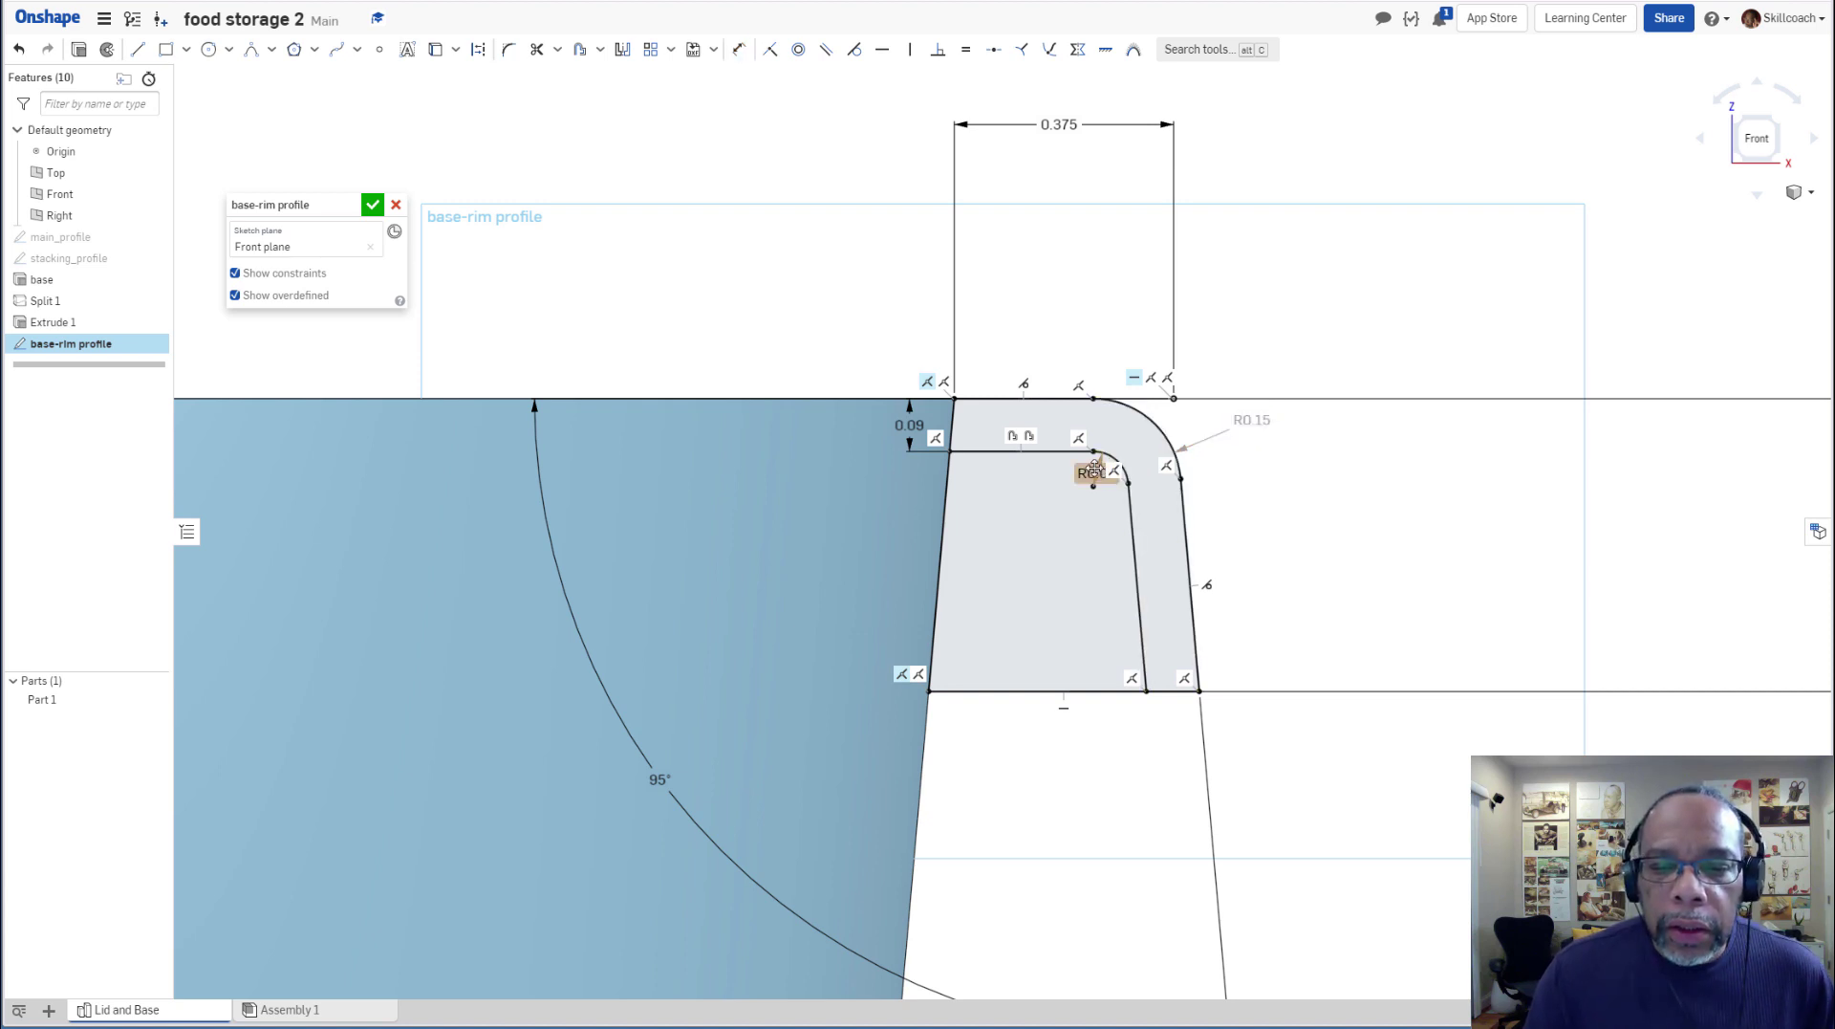
{"action": "left_click_drag", "start_coordinate": [1093, 473], "coordinate": [1237, 364]}
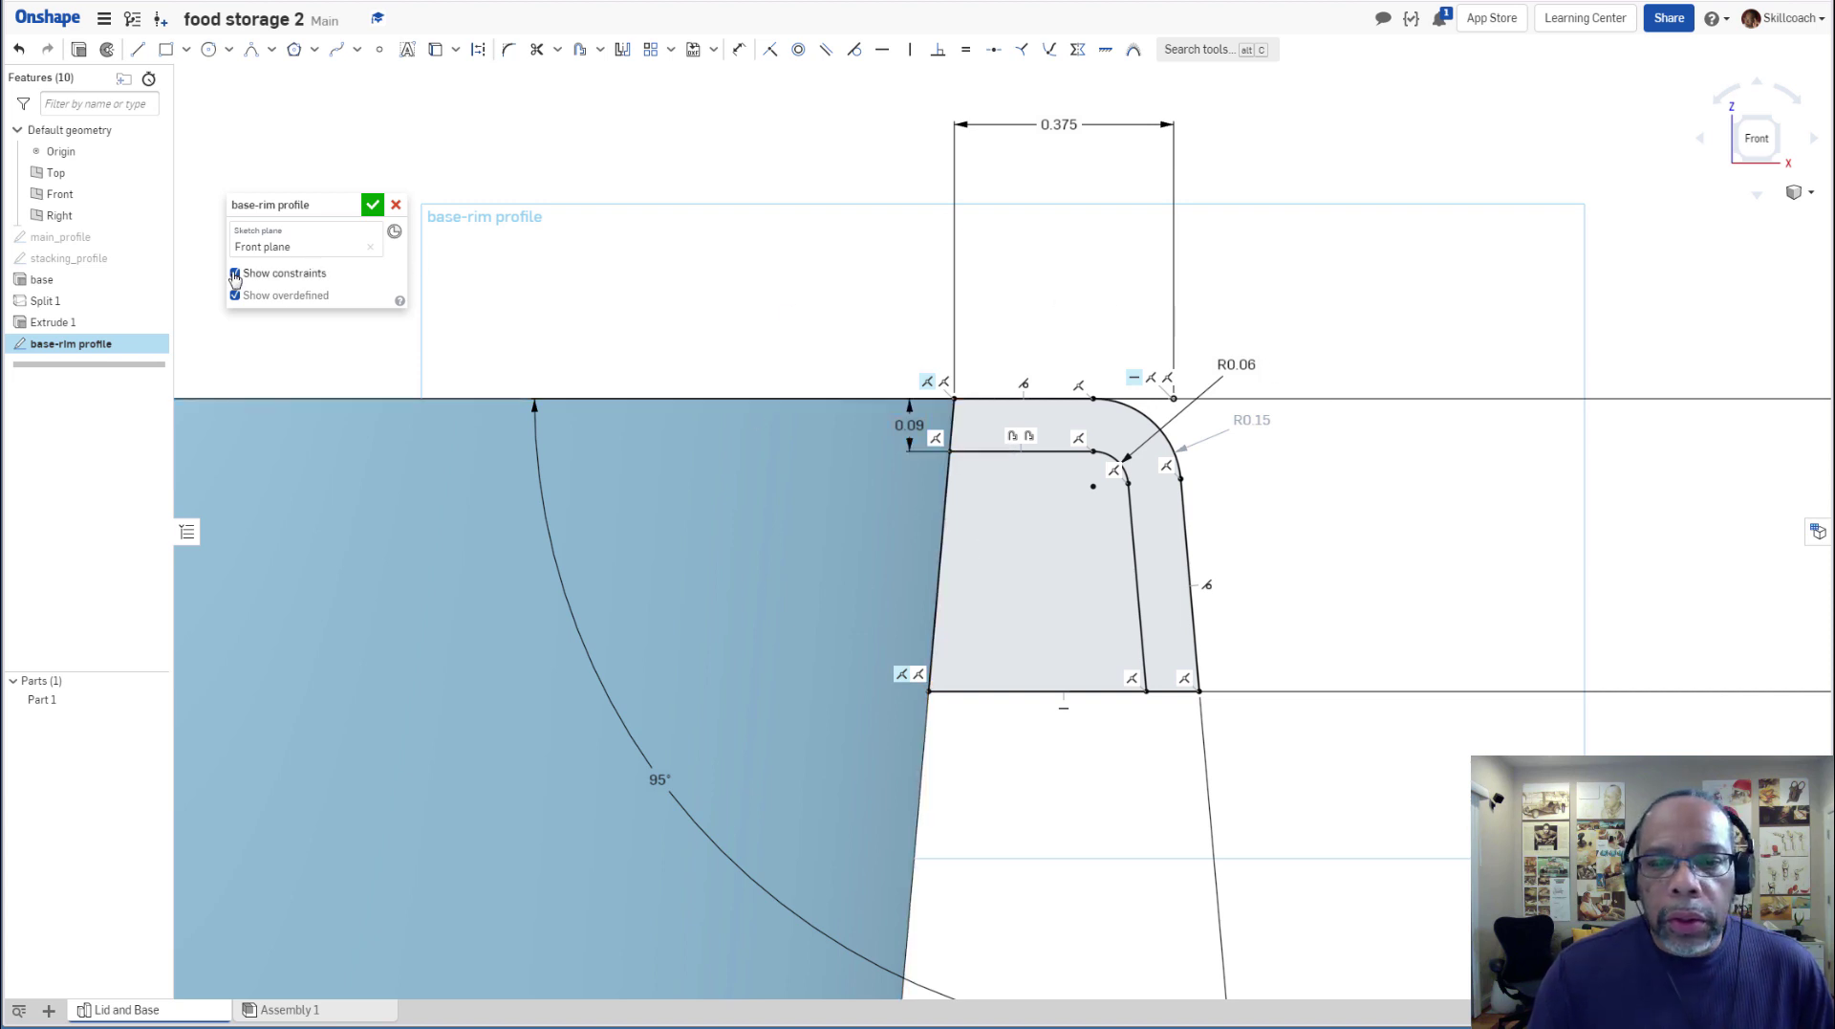
{"action": "left_click", "coordinate": [373, 274]}
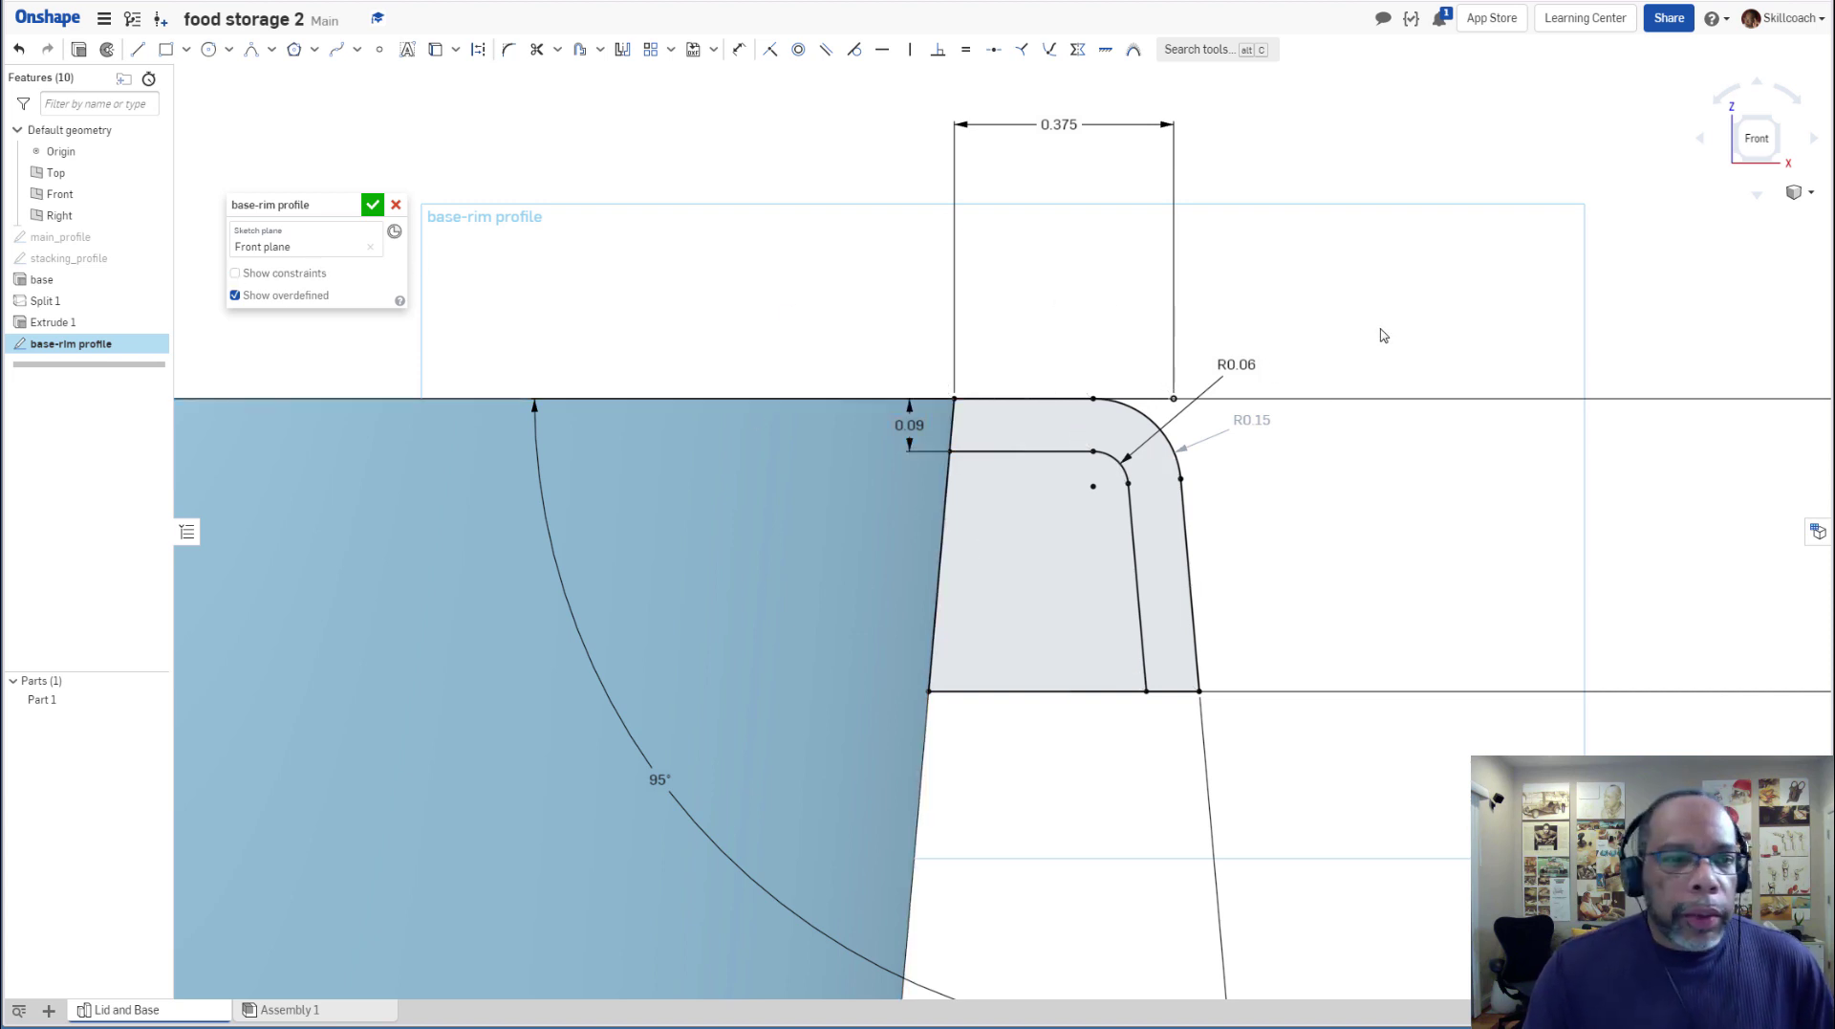
{"action": "scroll", "coordinate": [415, 199], "scroll_direction": "up", "scroll_amount": 1}
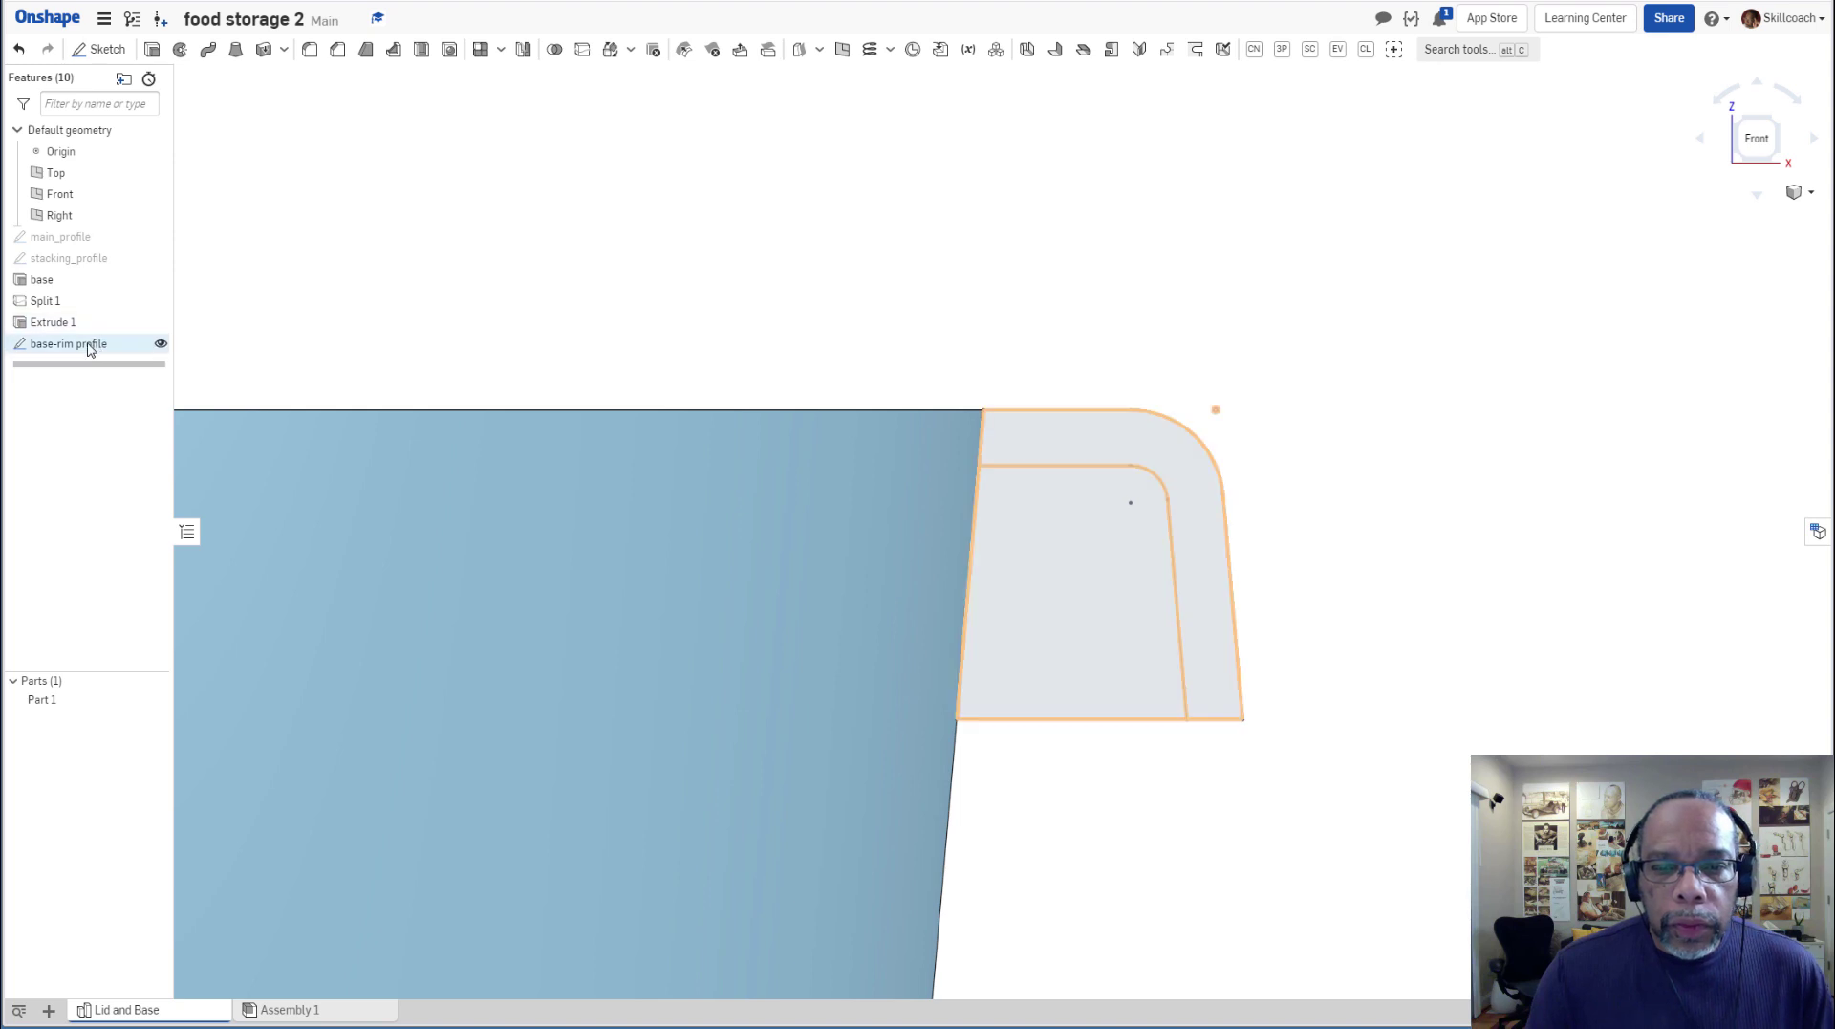
Hide the default planes around the base.
{"action": "scroll", "coordinate": [1217, 262], "scroll_direction": "down", "scroll_amount": 4}
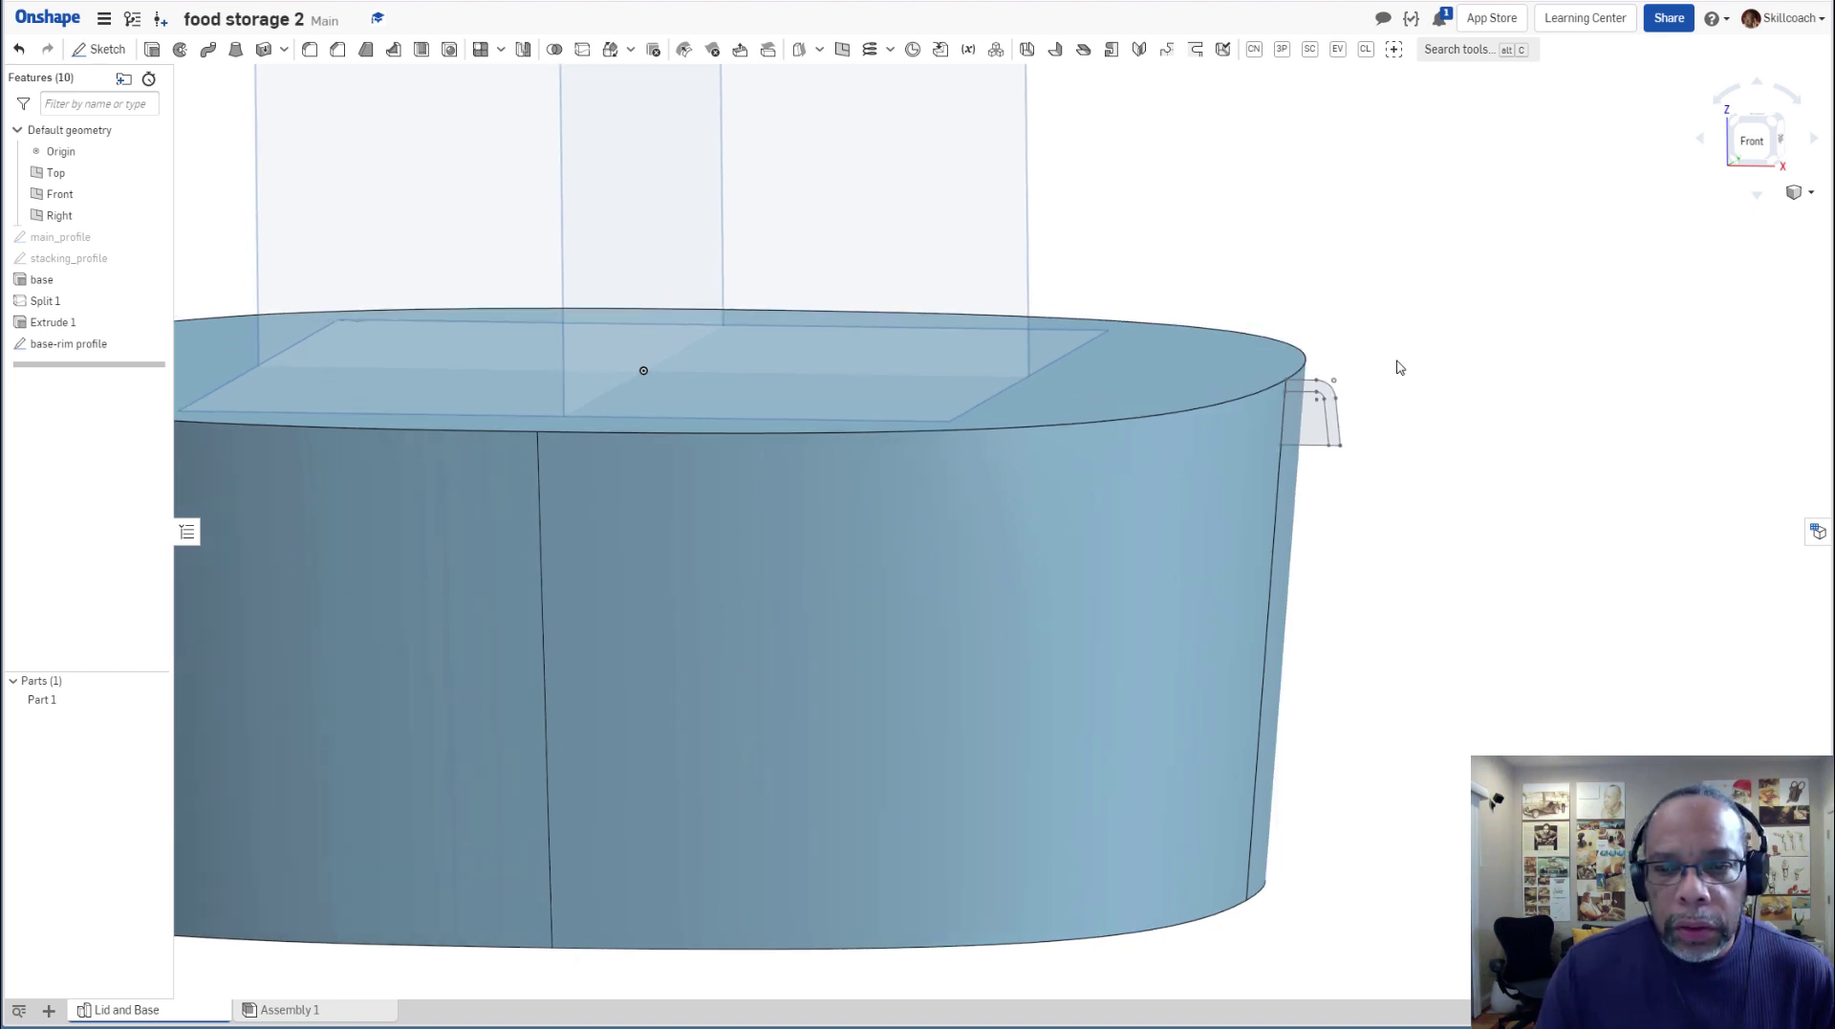
{"action": "key", "text": "p"}
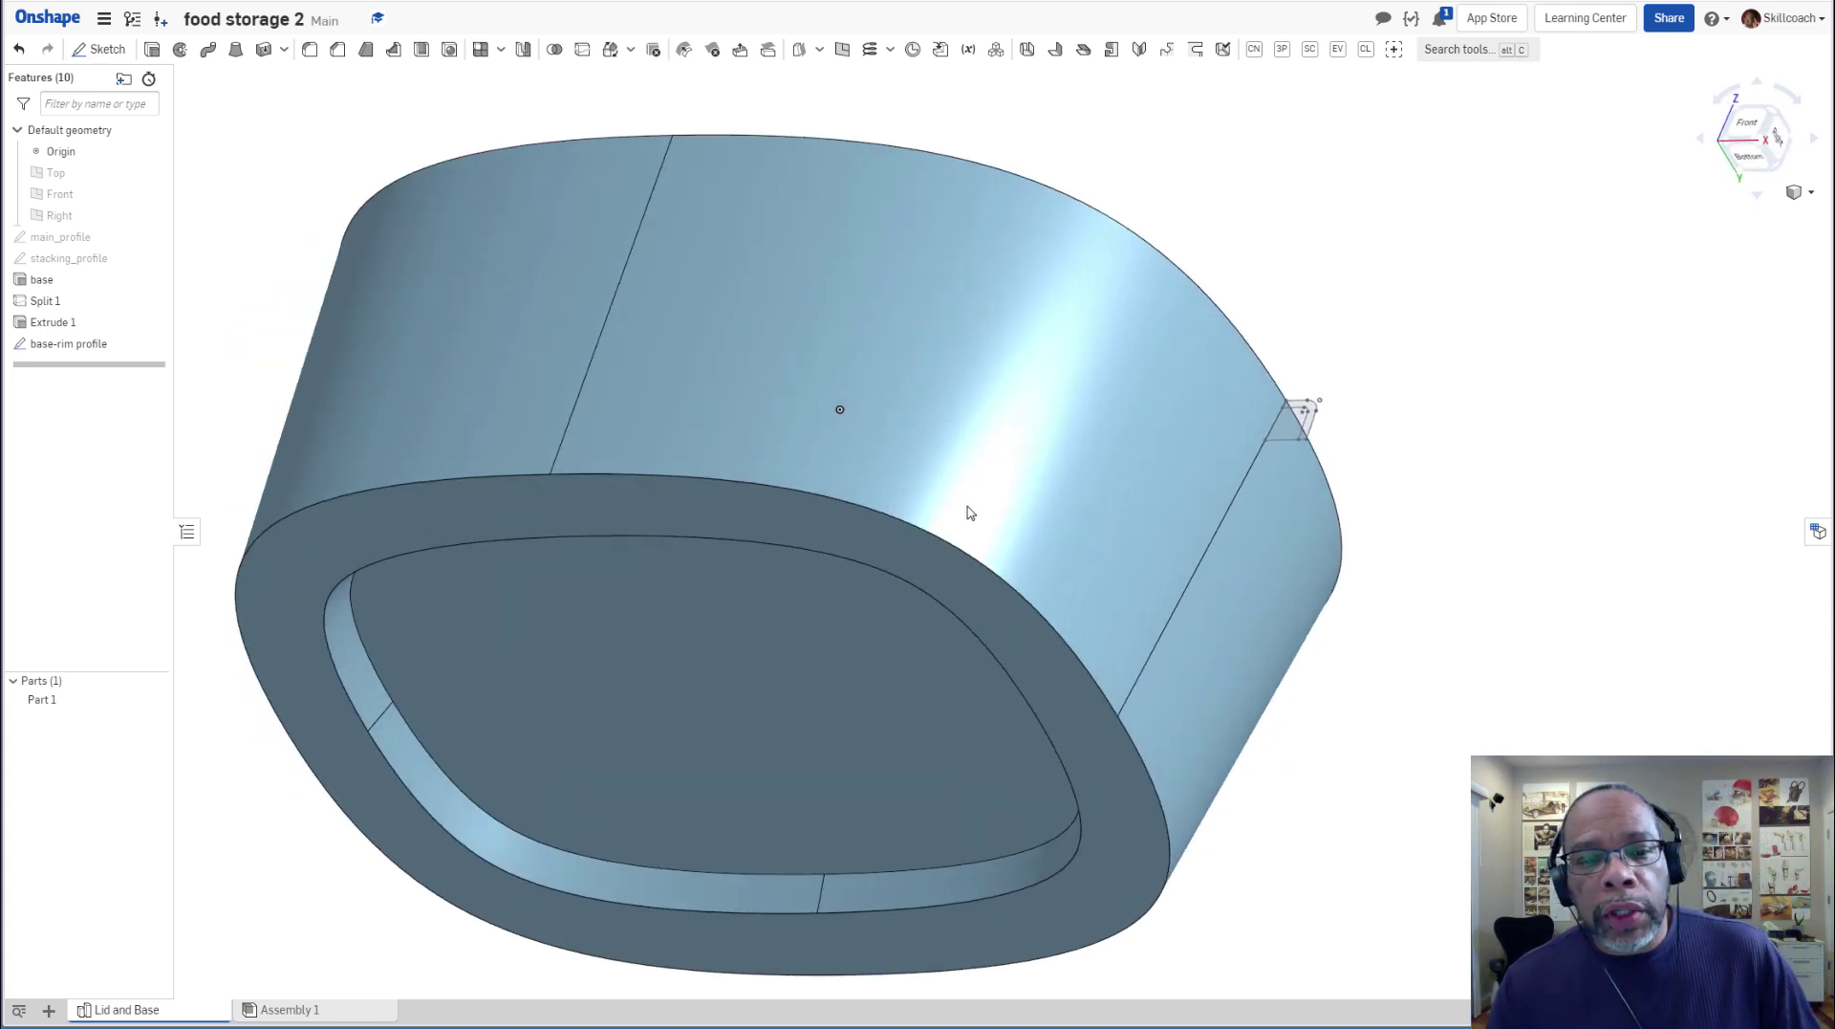
{"action": "right_click_drag", "start_coordinate": [967, 507], "coordinate": [922, 432]}
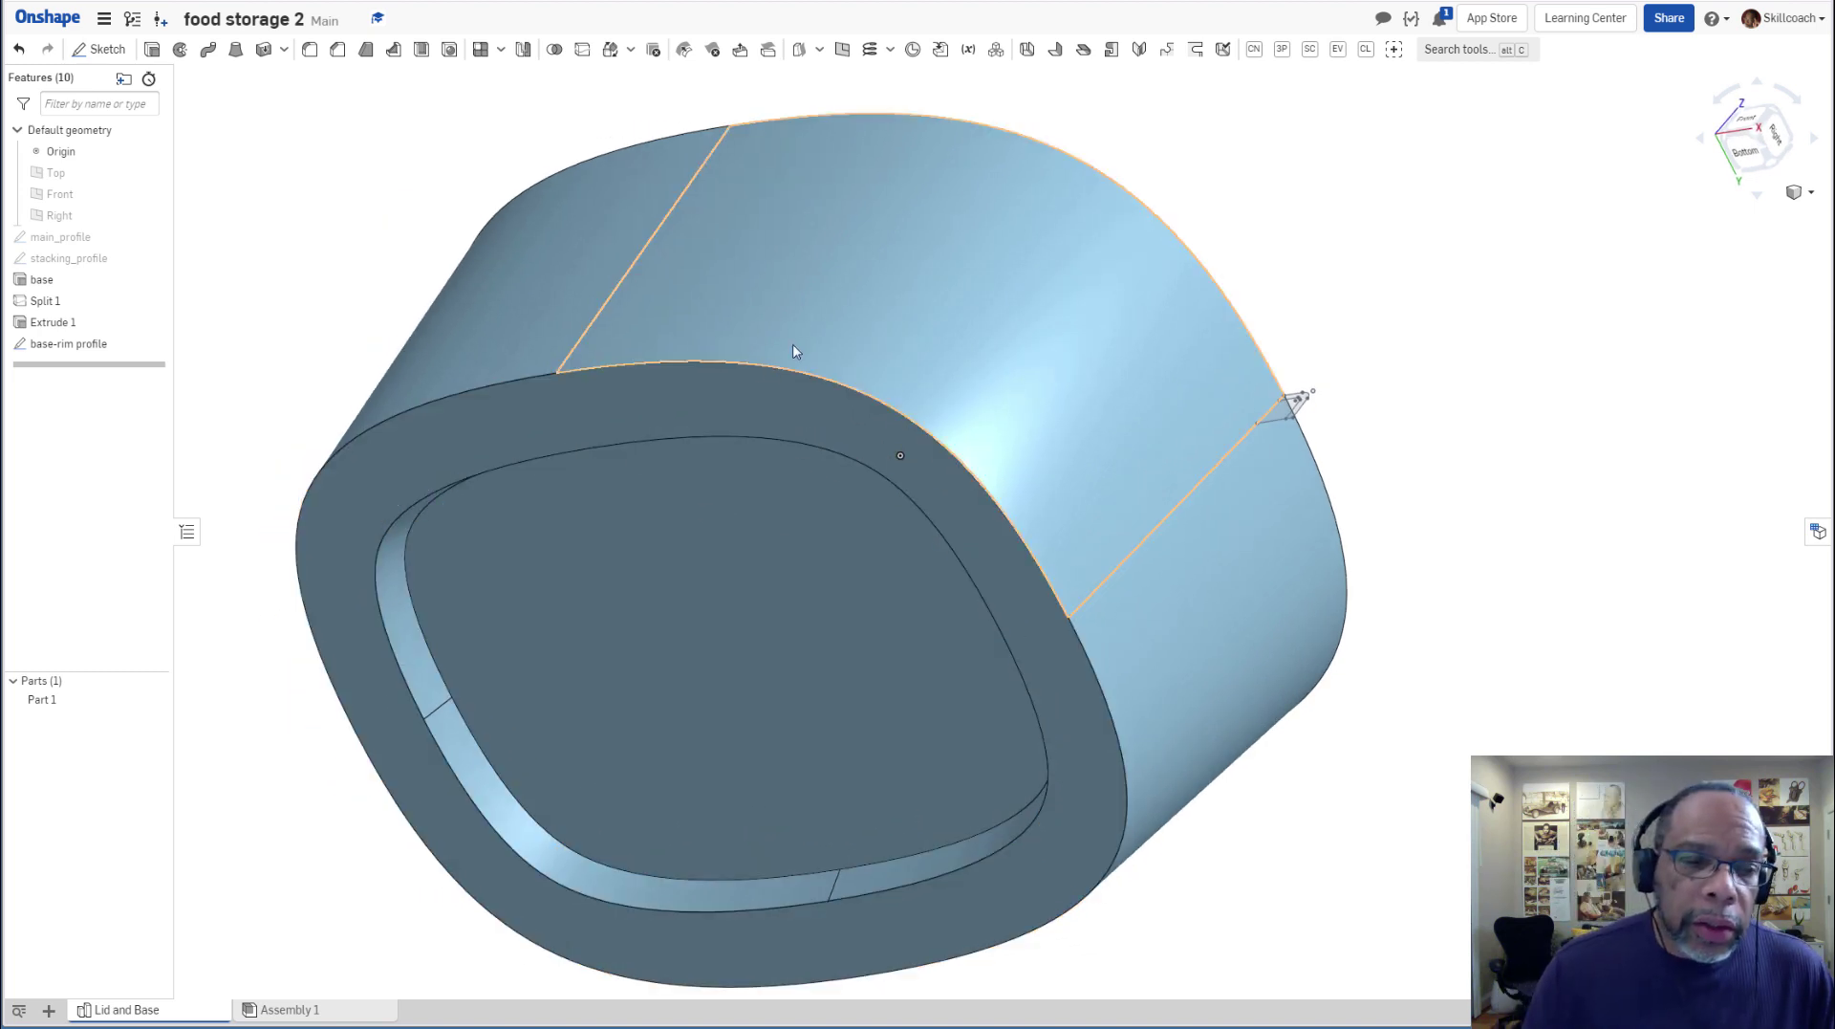
{"action": "right_click_drag", "start_coordinate": [778, 369], "coordinate": [882, 403]}
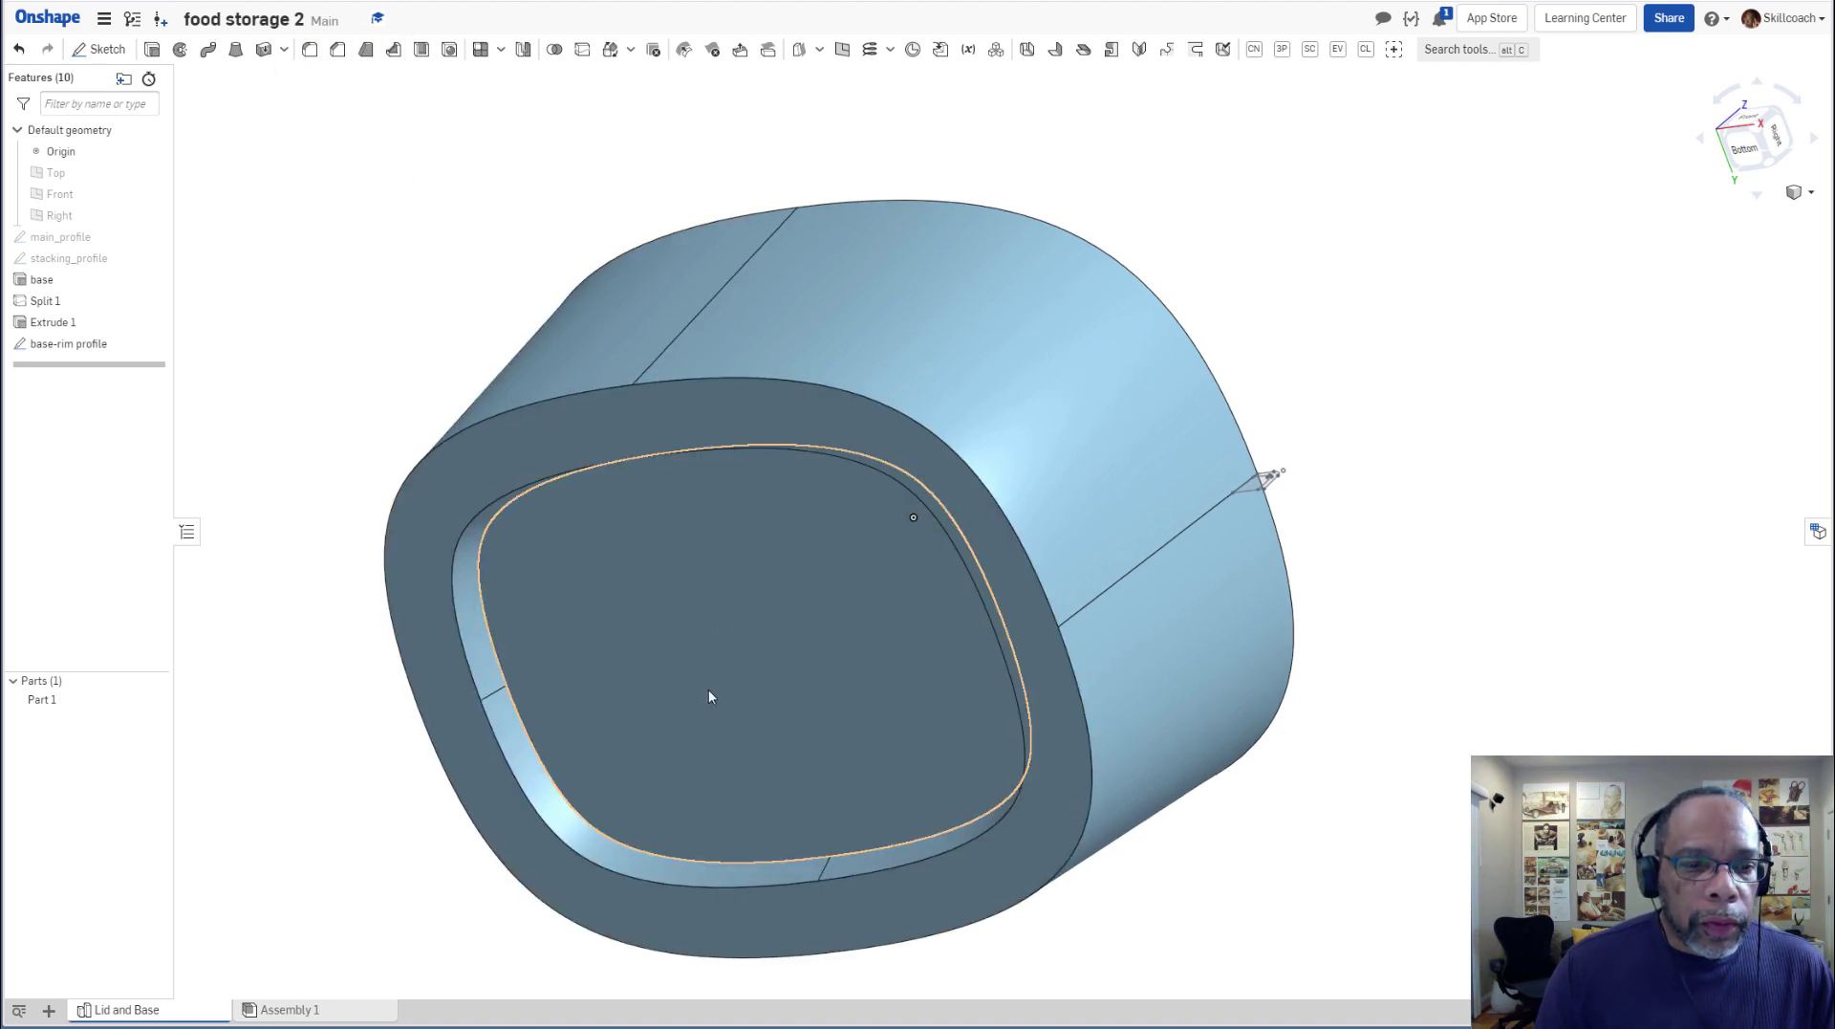
Fillet the floor face of the stacking recess on the base's underside with a 0.125 in radius.
{"action": "key", "text": "shift+f"}
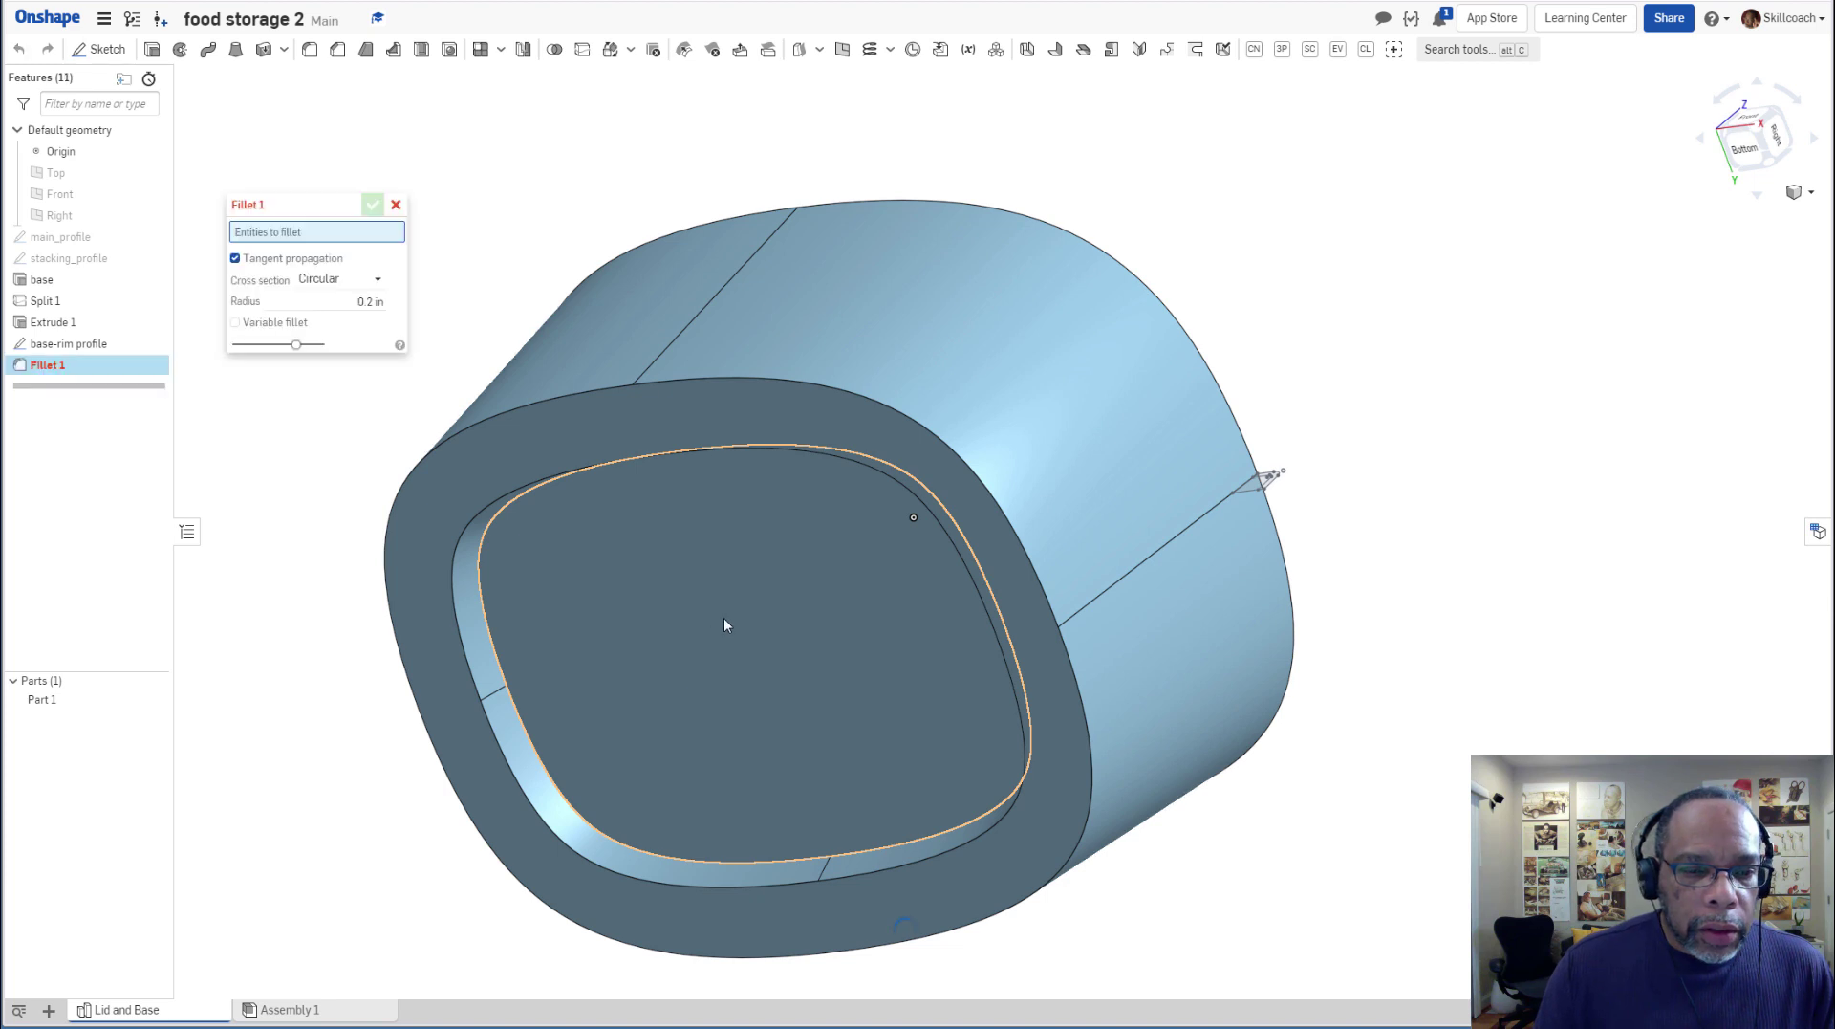
{"action": "right_click_drag", "start_coordinate": [724, 625], "coordinate": [686, 564]}
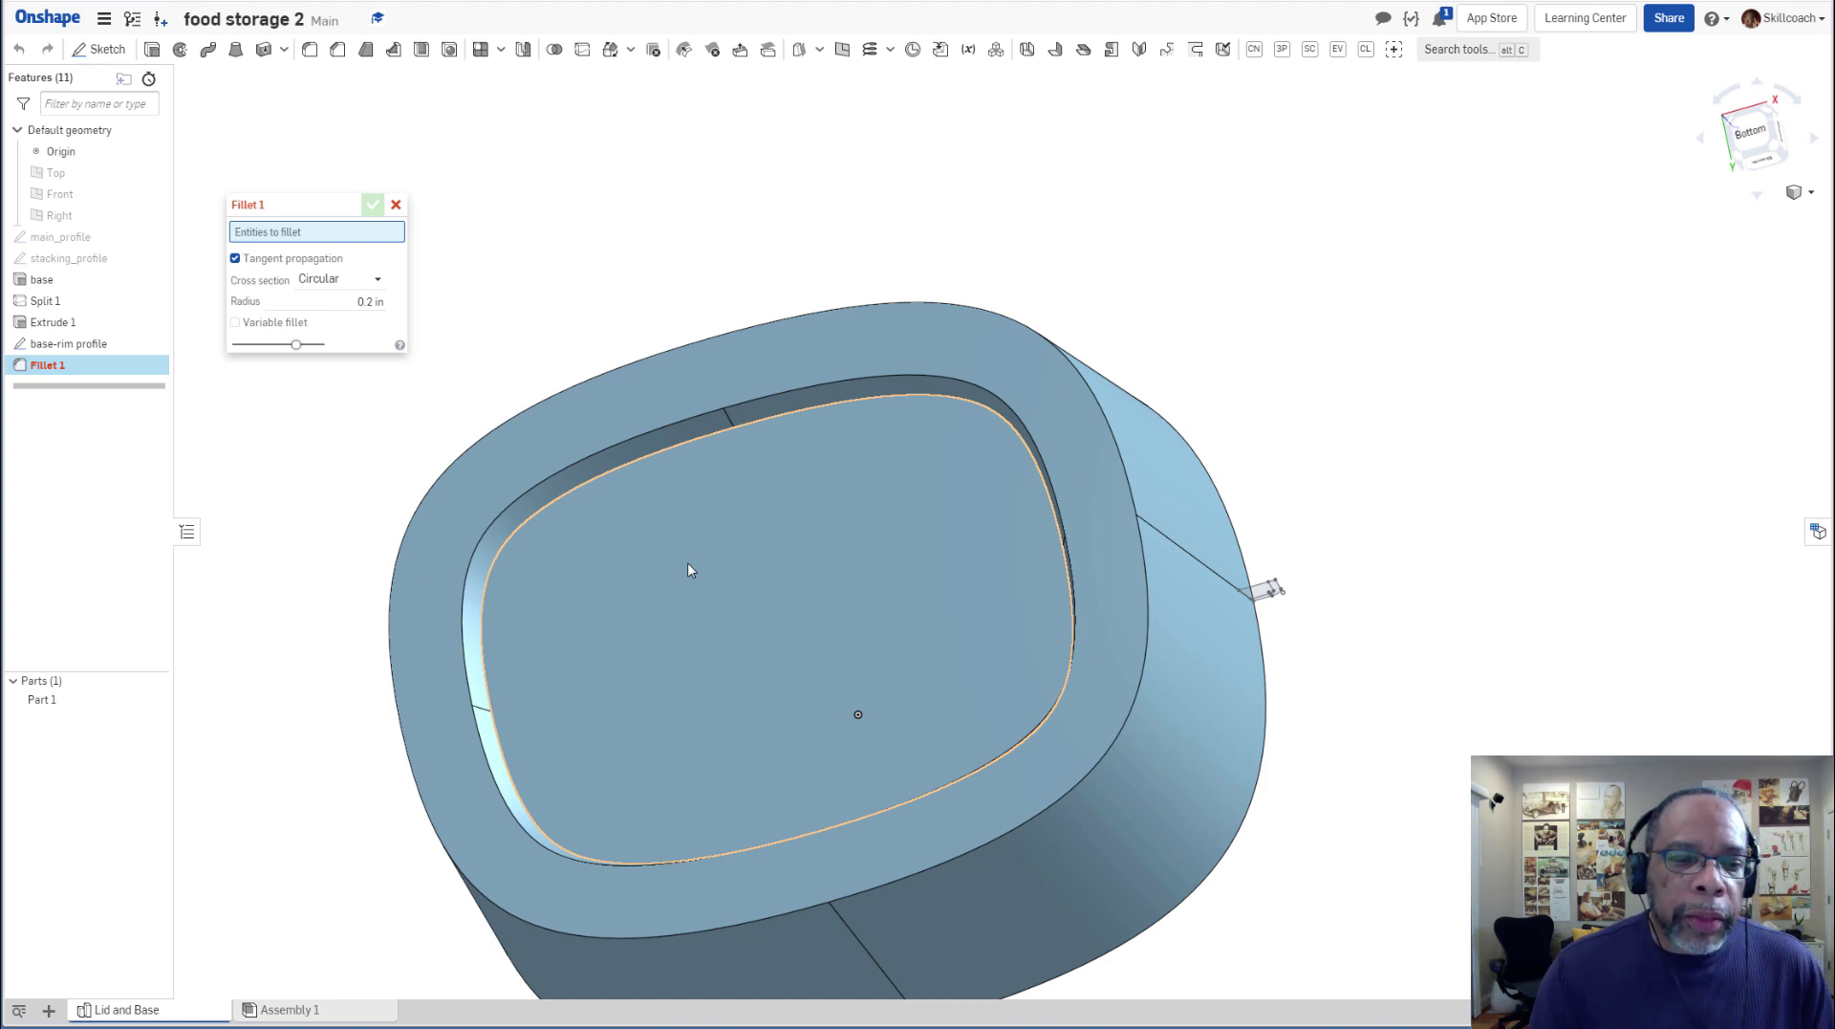
{"action": "left_click", "coordinate": [689, 569]}
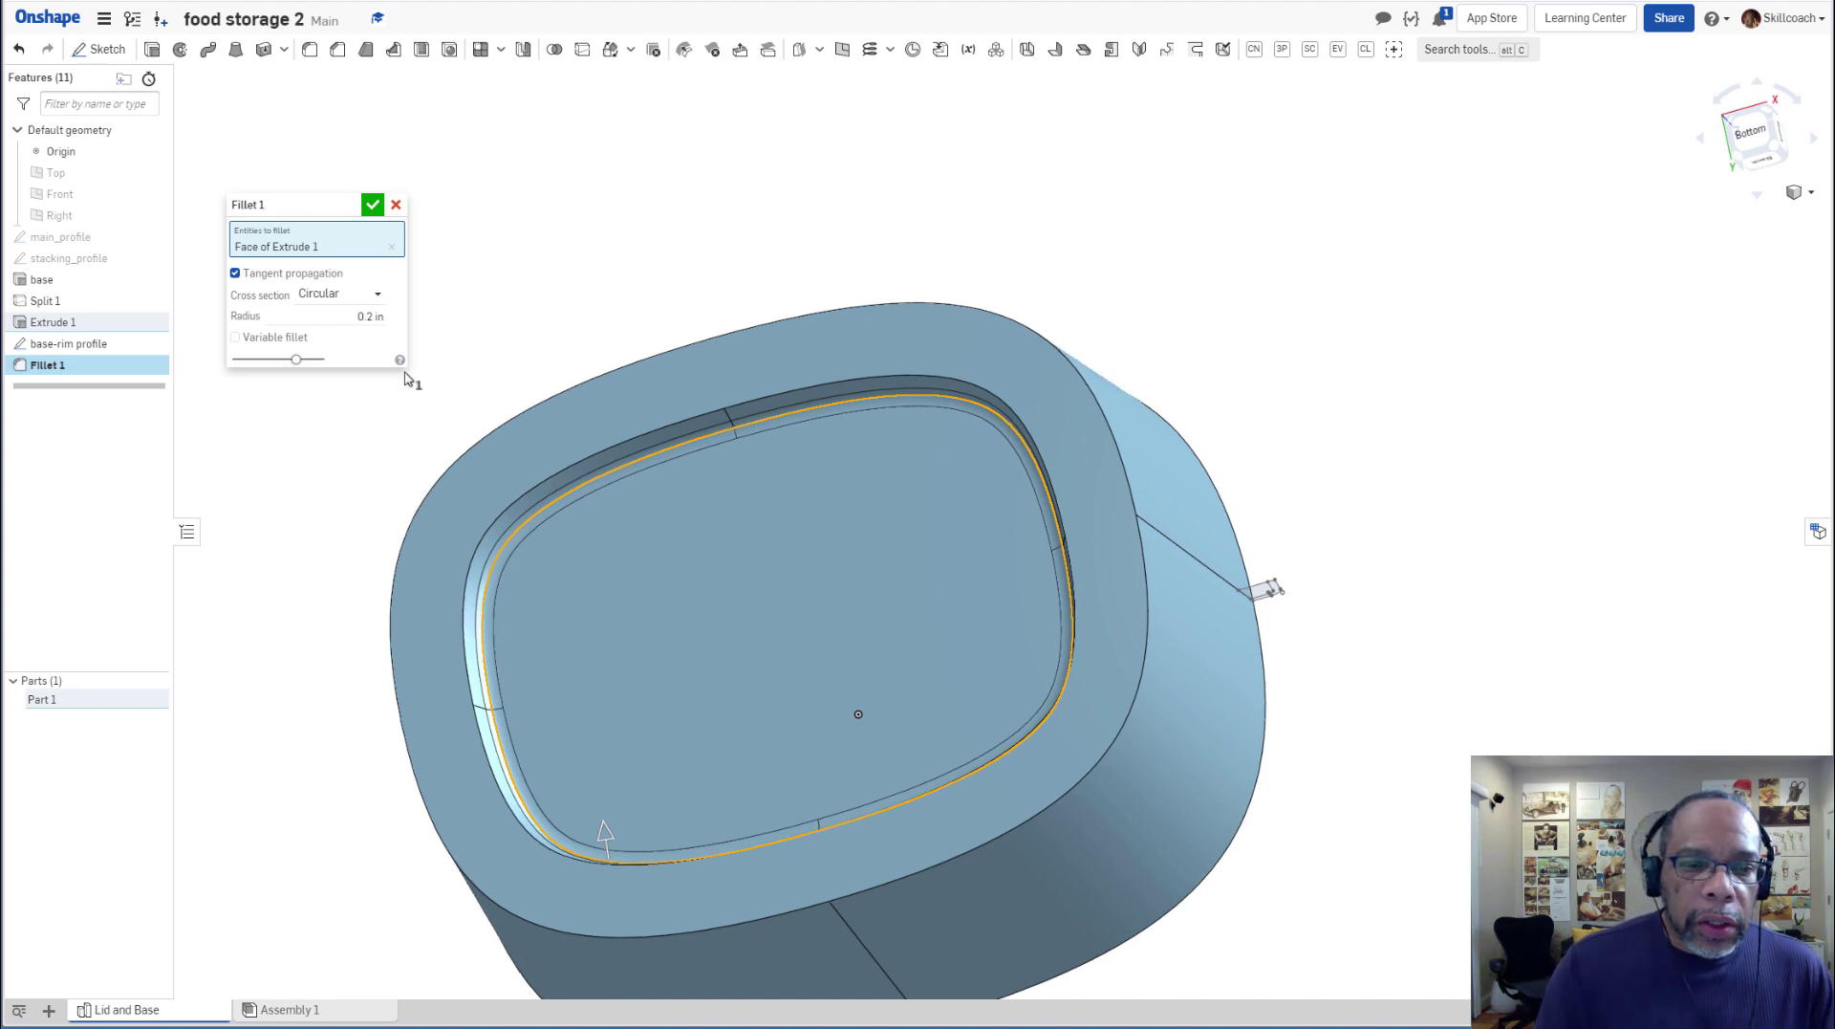
{"action": "scroll", "coordinate": [717, 569], "scroll_direction": "down", "scroll_amount": 4}
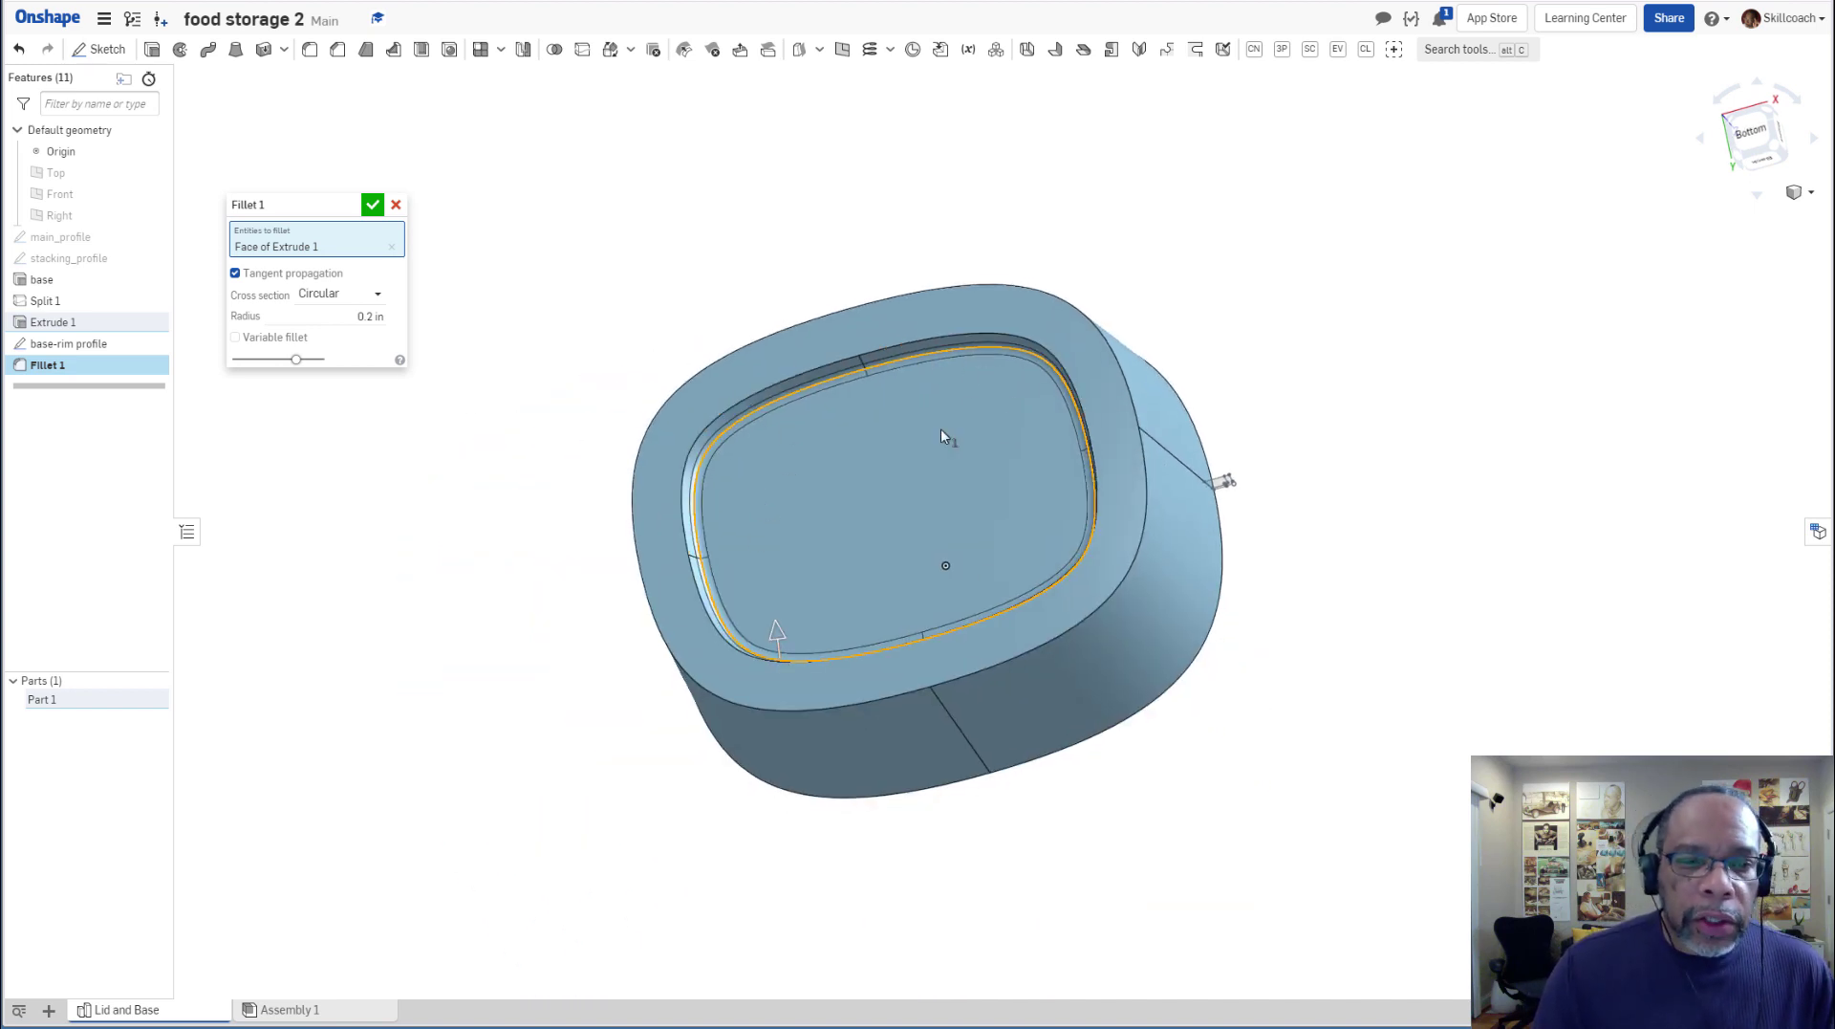
{"action": "scroll", "coordinate": [468, 395], "scroll_direction": "up", "scroll_amount": 2}
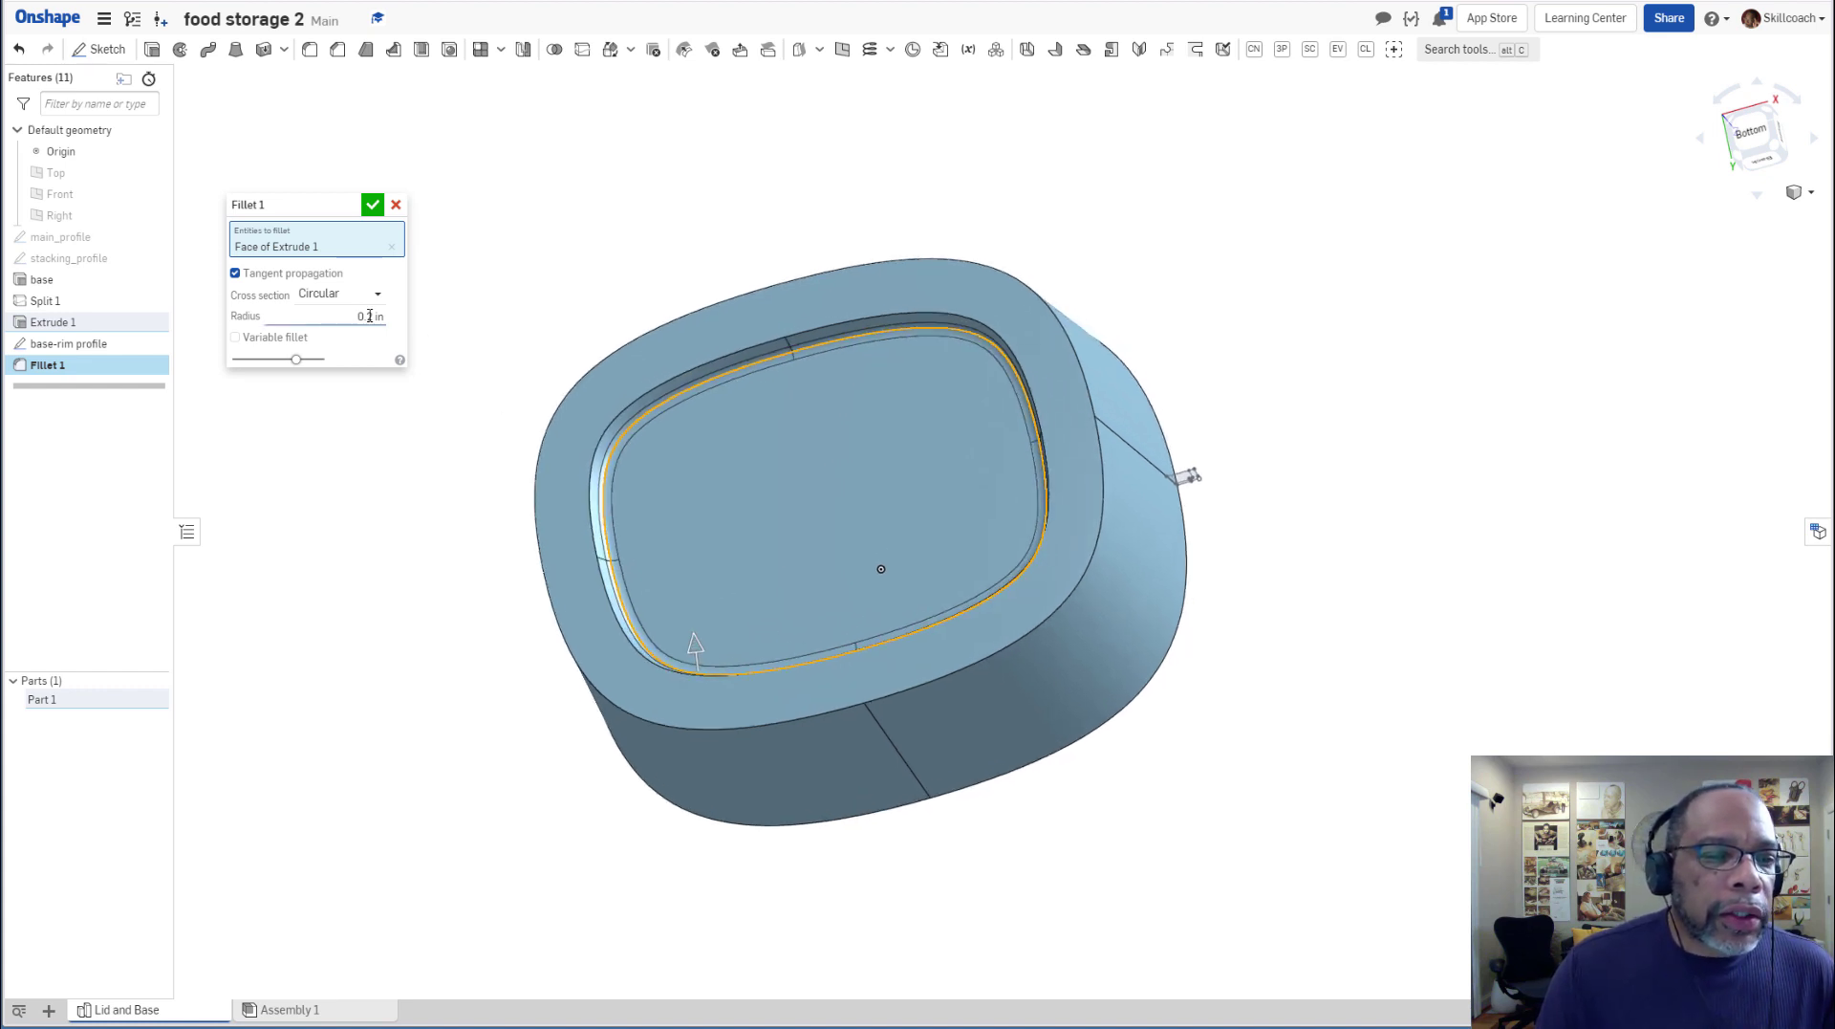
{"action": "left_click", "coordinate": [355, 315]}
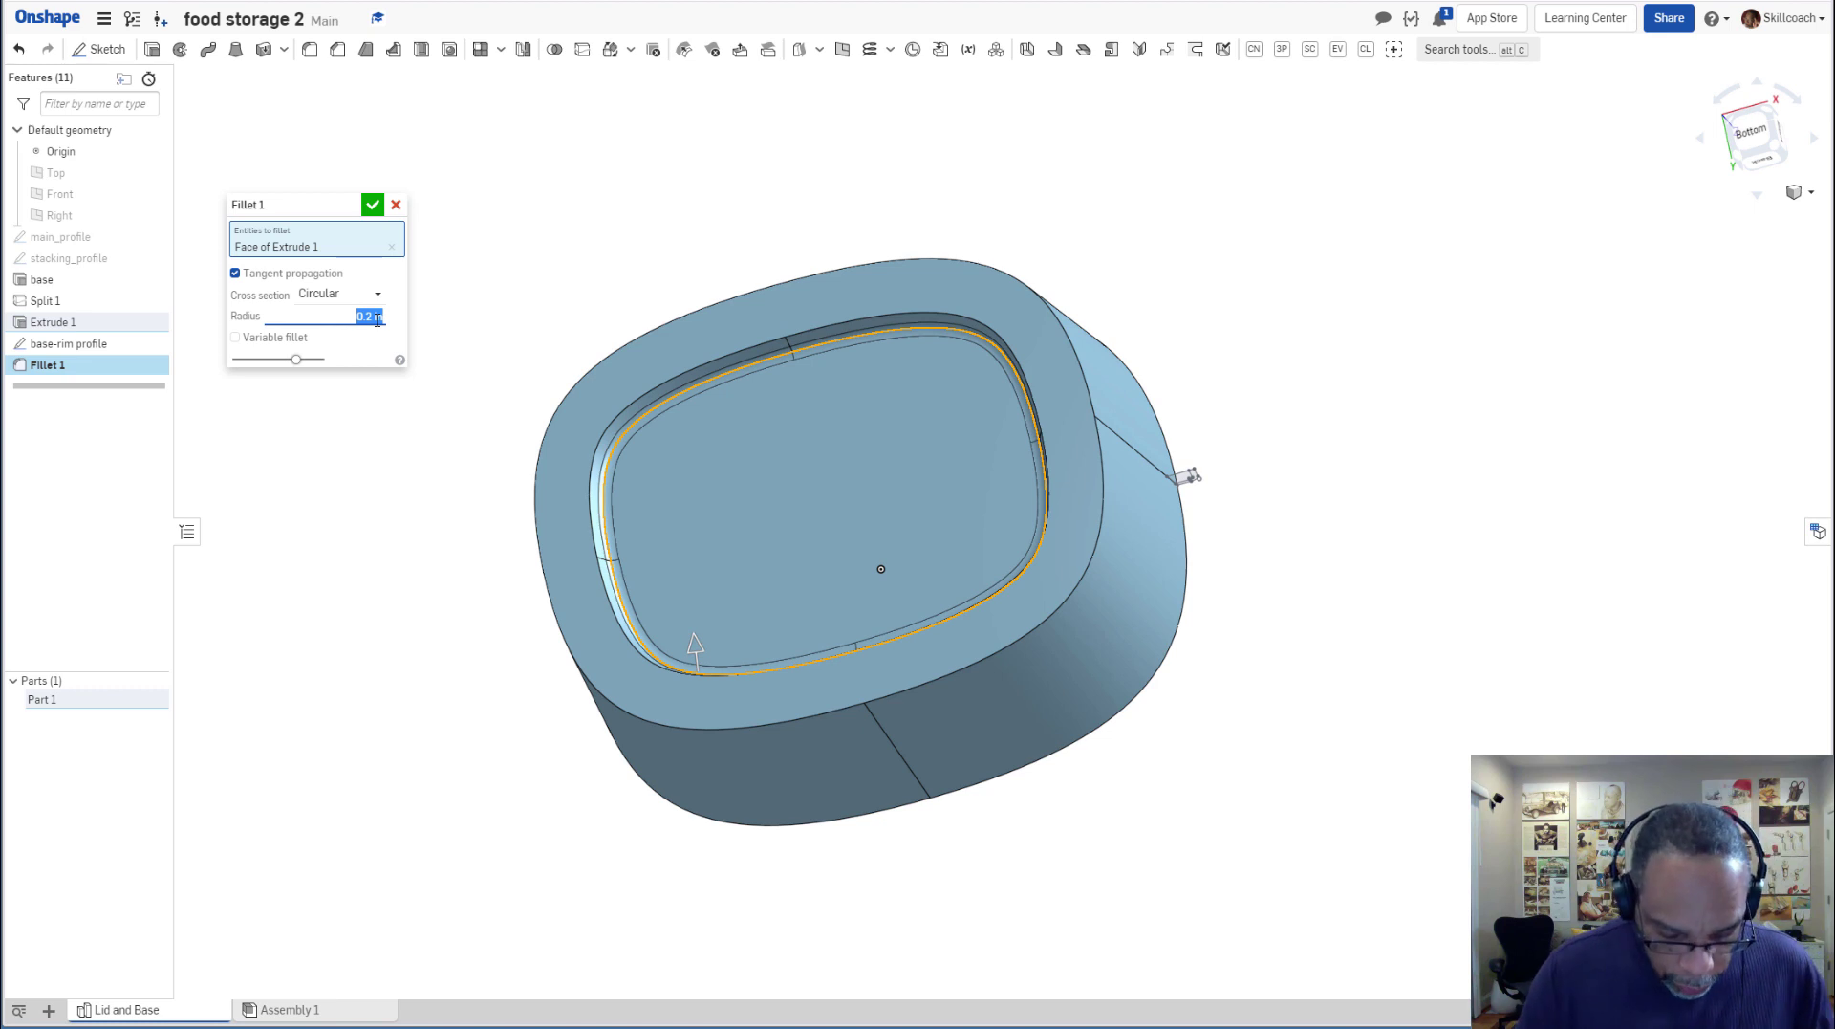
{"action": "key", "text": "BackSpace"}
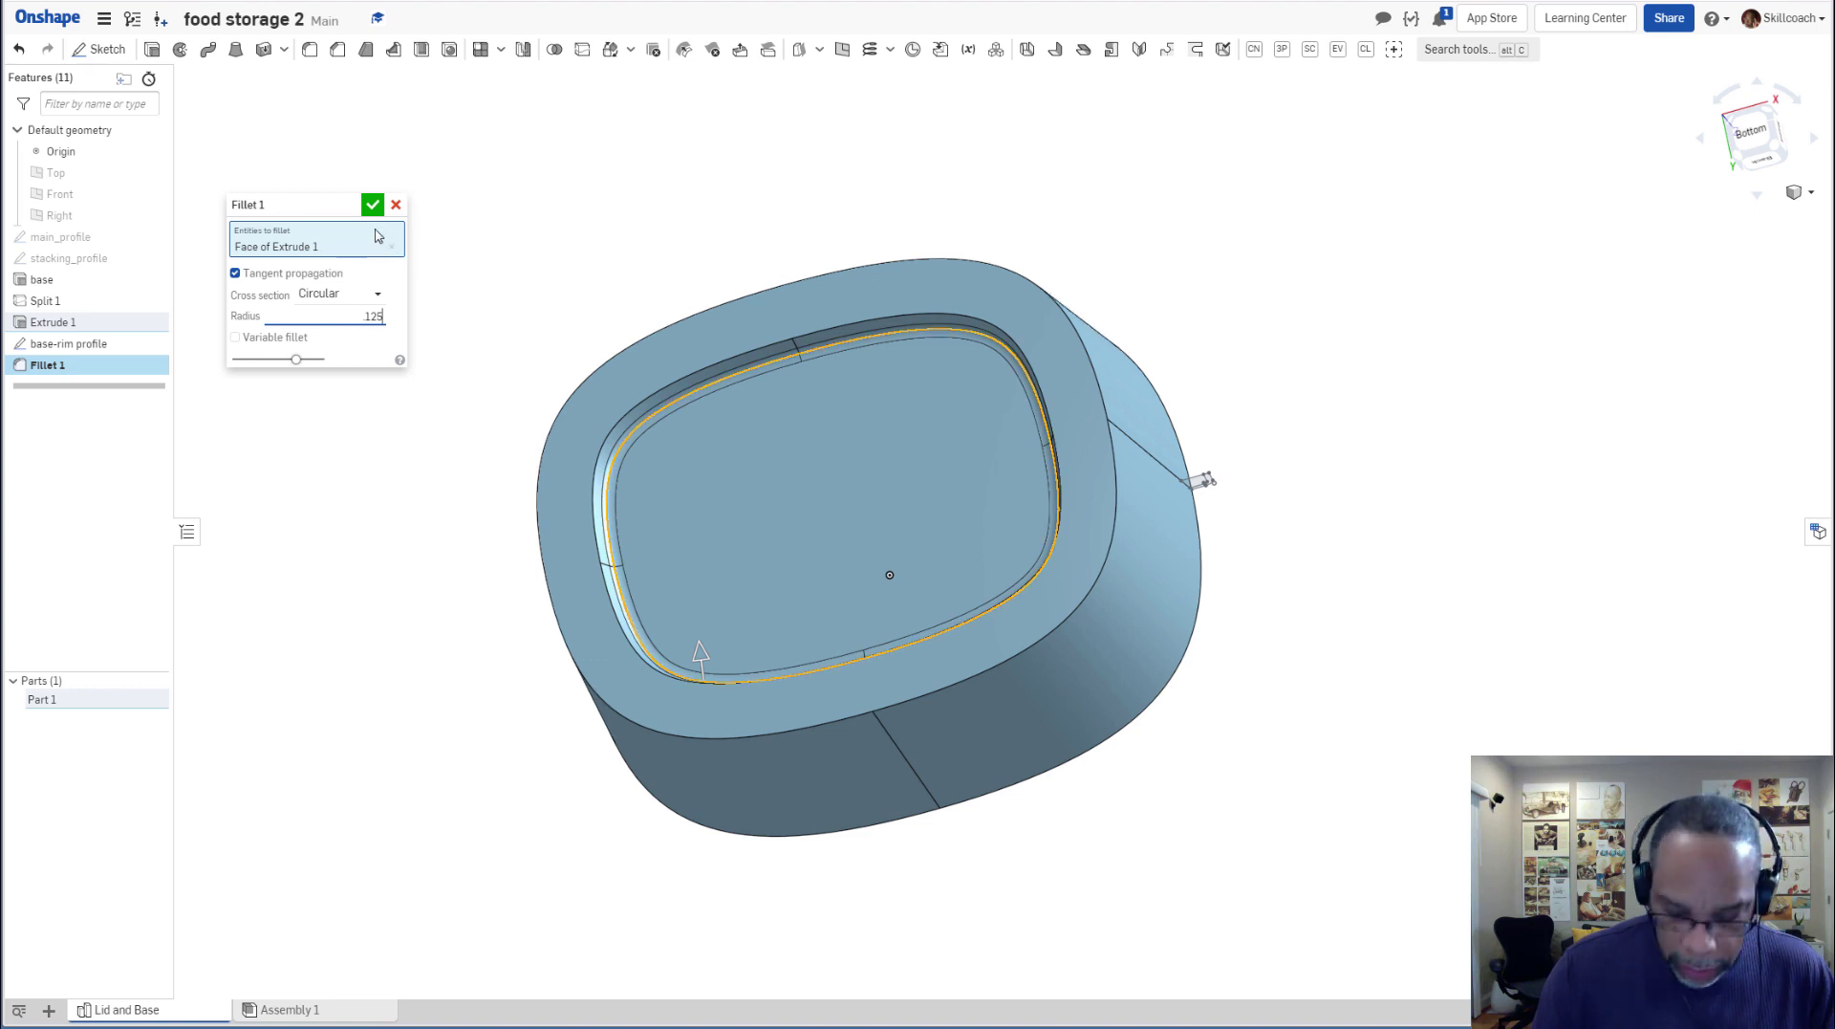
{"action": "key", "text": "Return"}
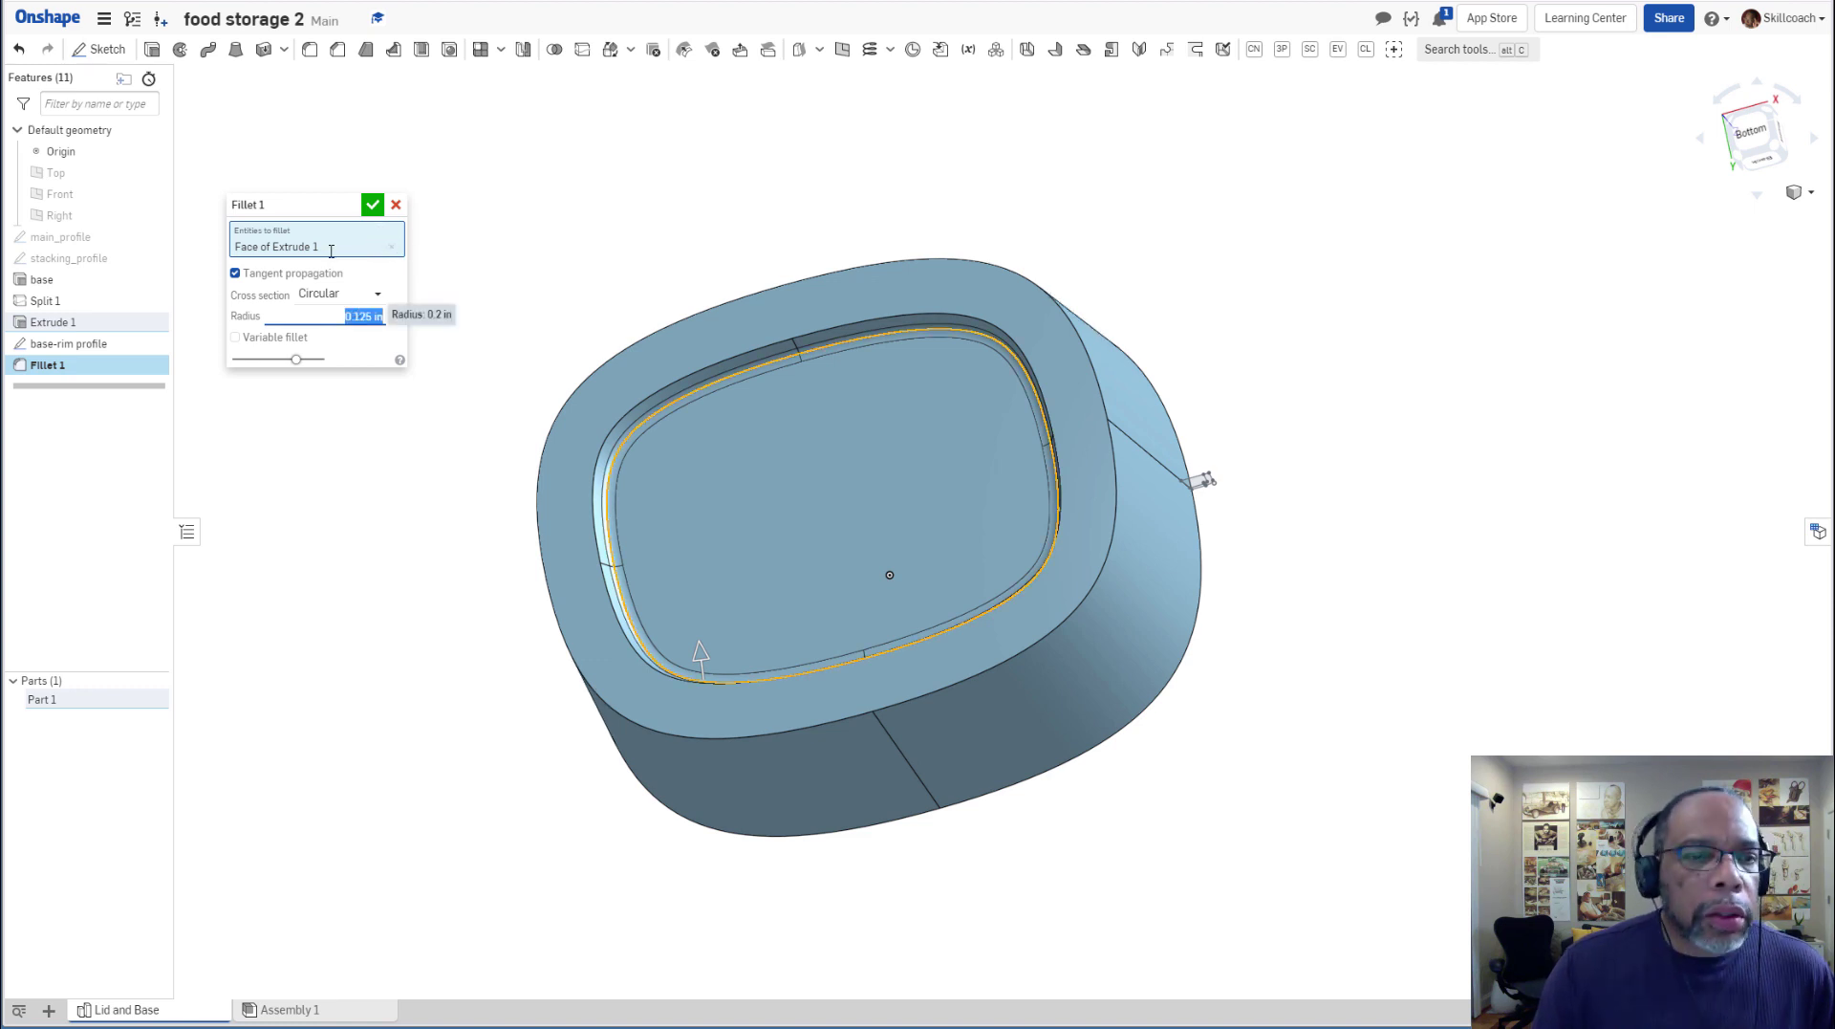
{"action": "left_click", "coordinate": [371, 207]}
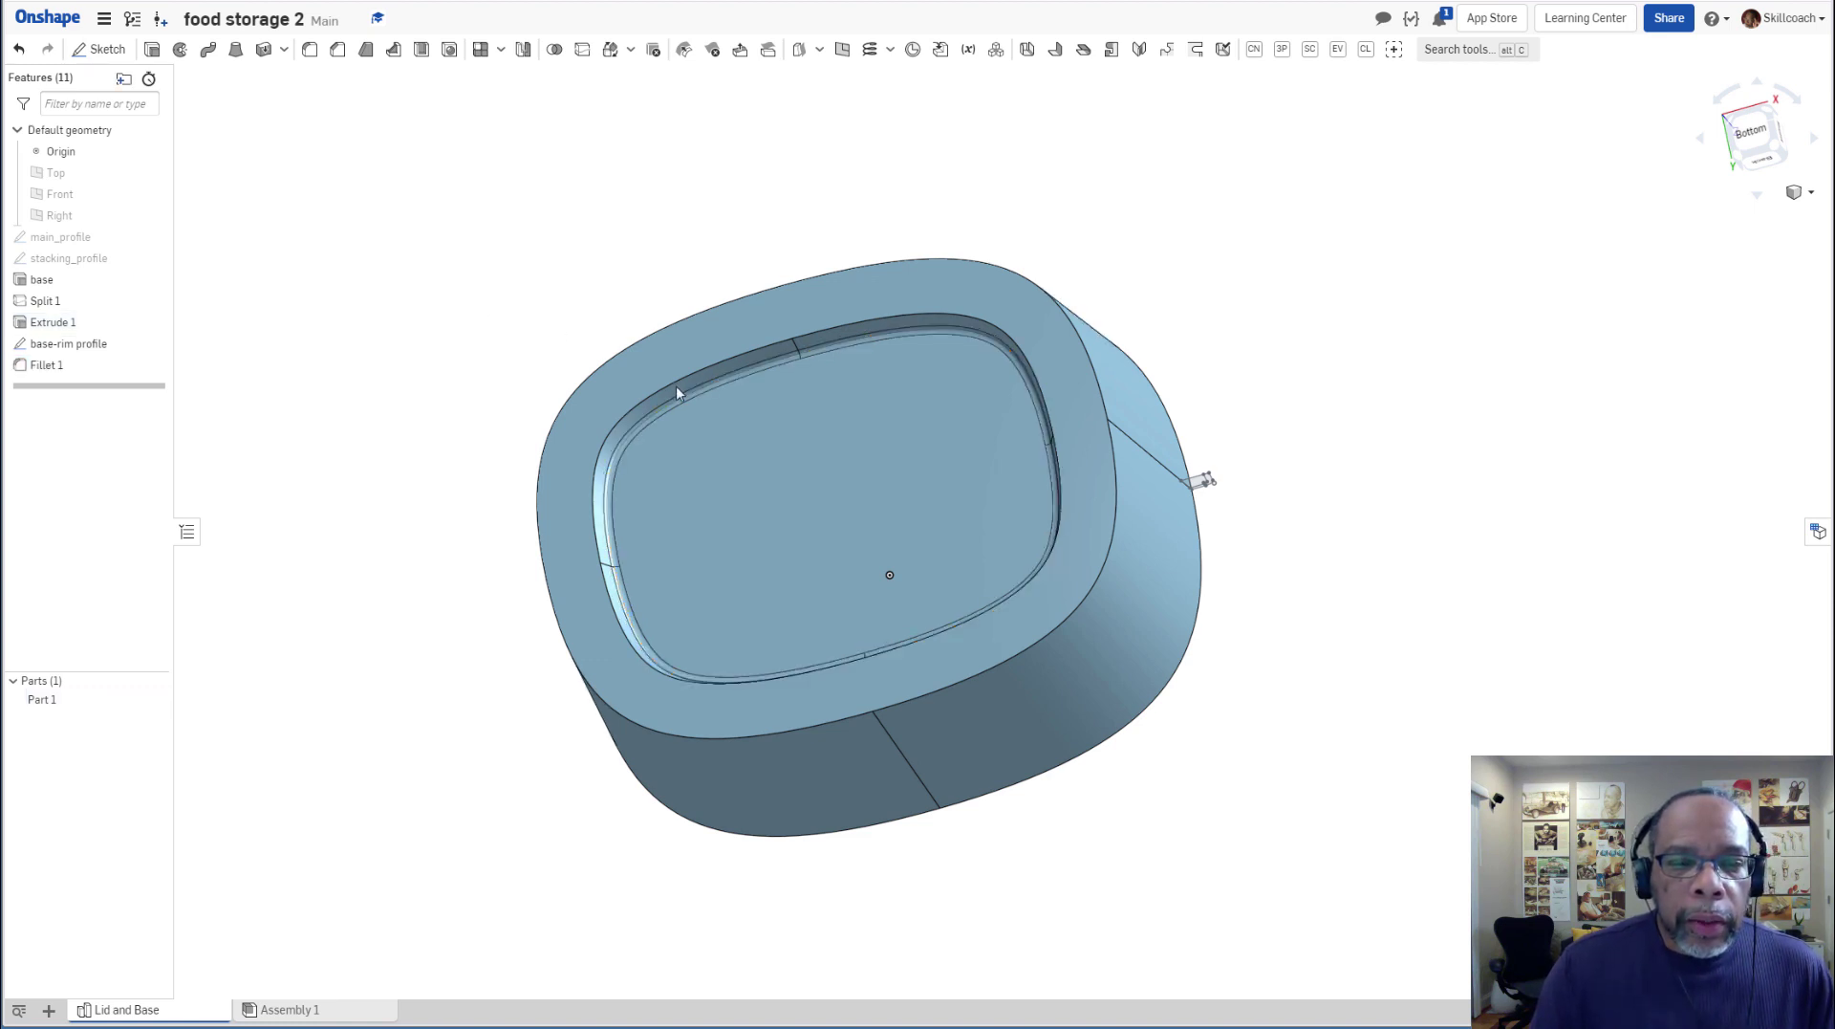
{"action": "right_click_drag", "start_coordinate": [562, 426], "coordinate": [515, 386]}
{"action": "scroll", "coordinate": [537, 409], "scroll_direction": "up", "scroll_amount": 2}
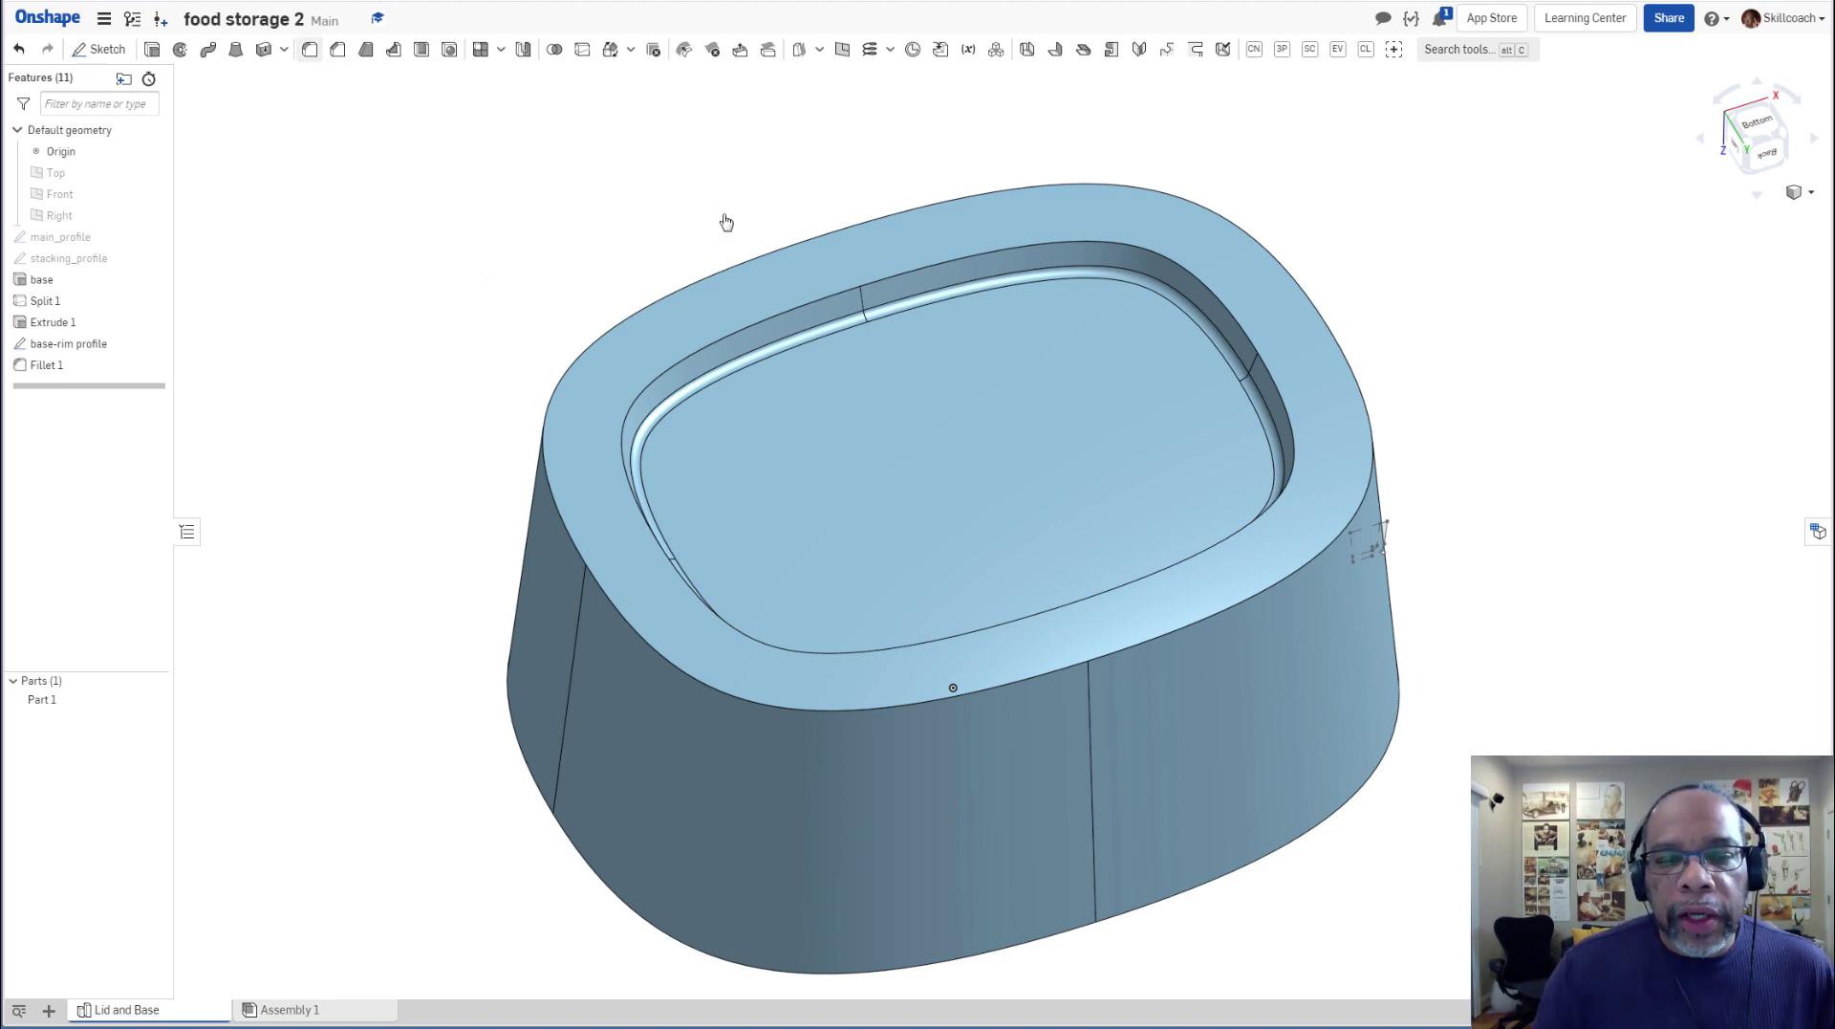
{"action": "key", "text": "shift+f"}
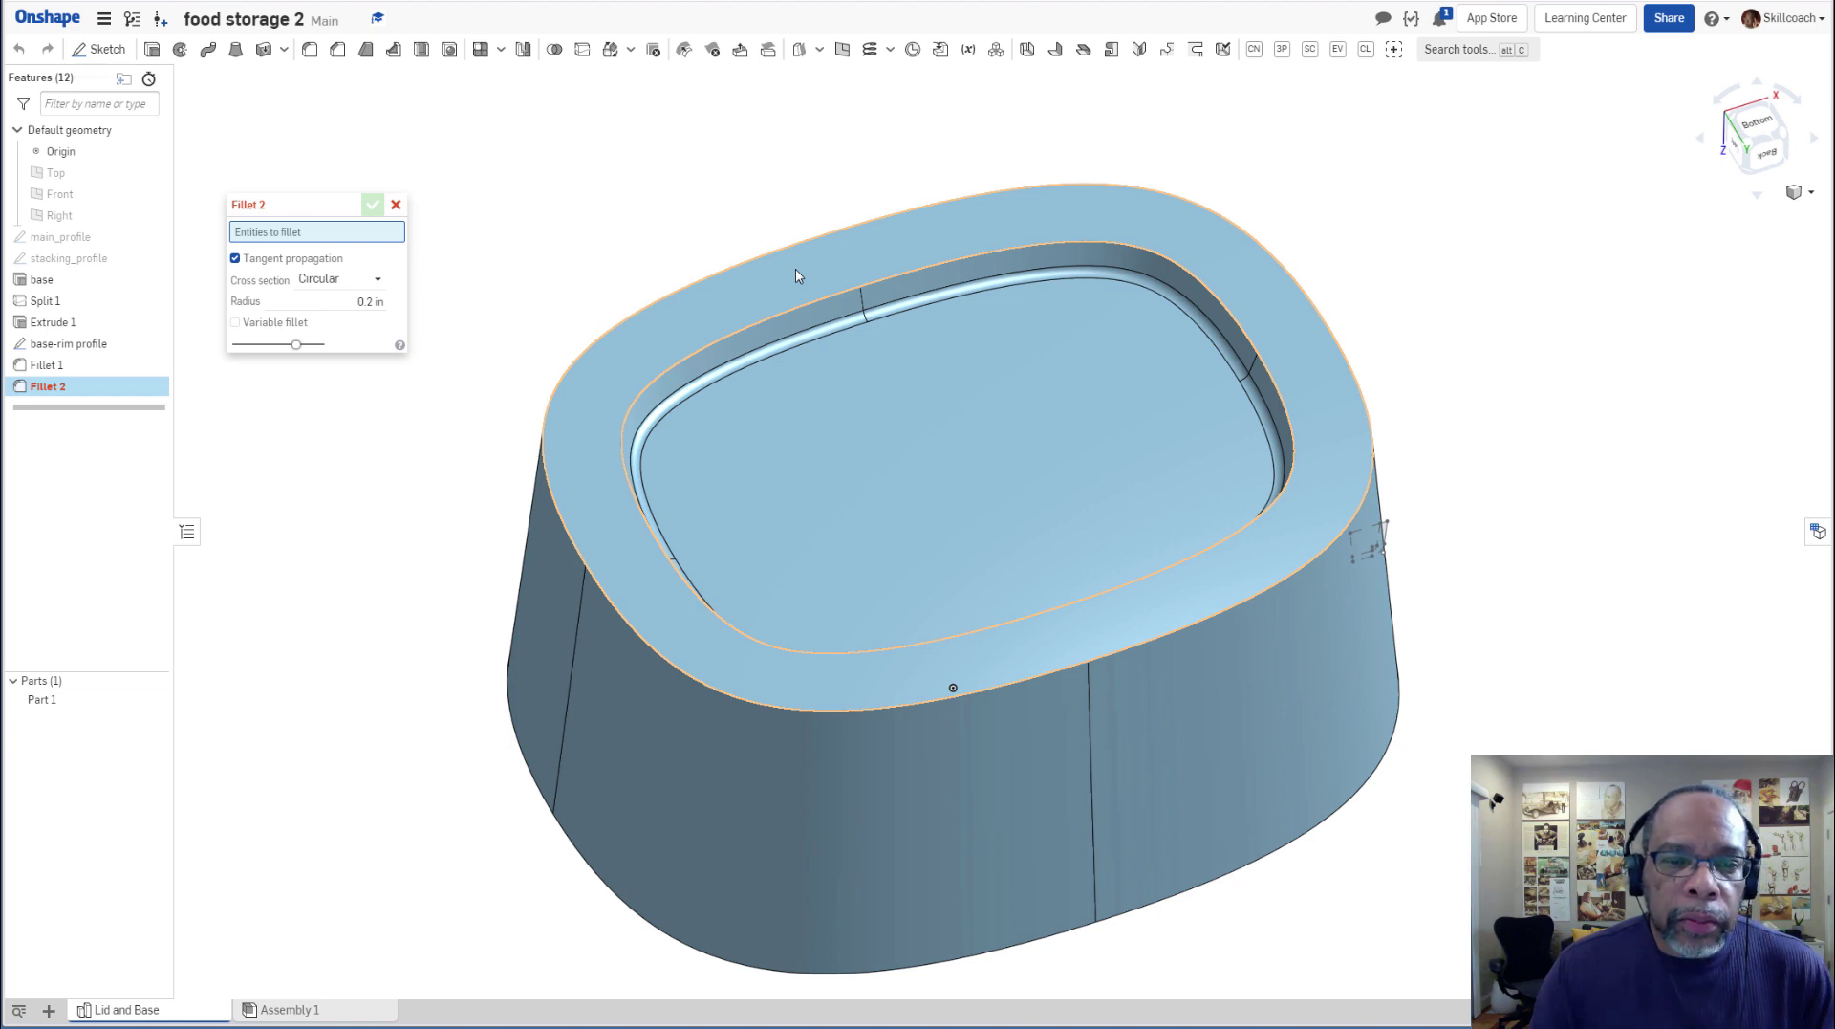
{"action": "left_click", "coordinate": [796, 276]}
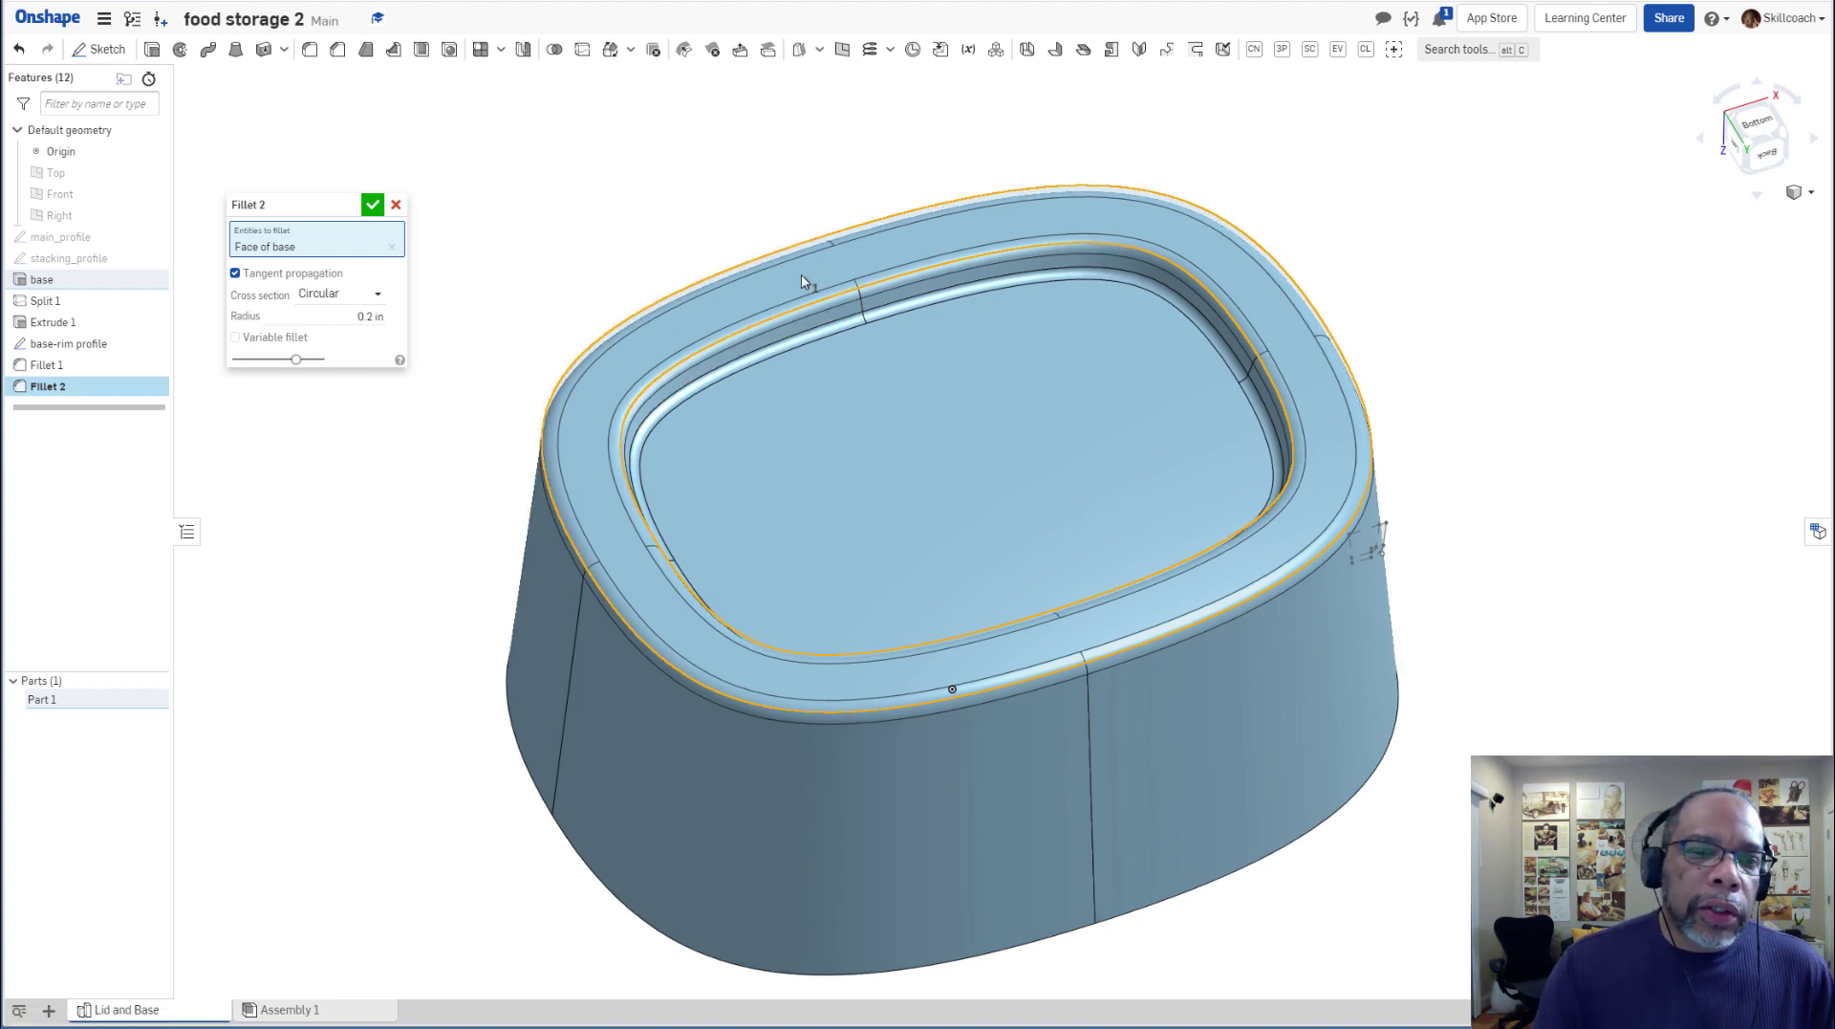
{"action": "left_click", "coordinate": [393, 249]}
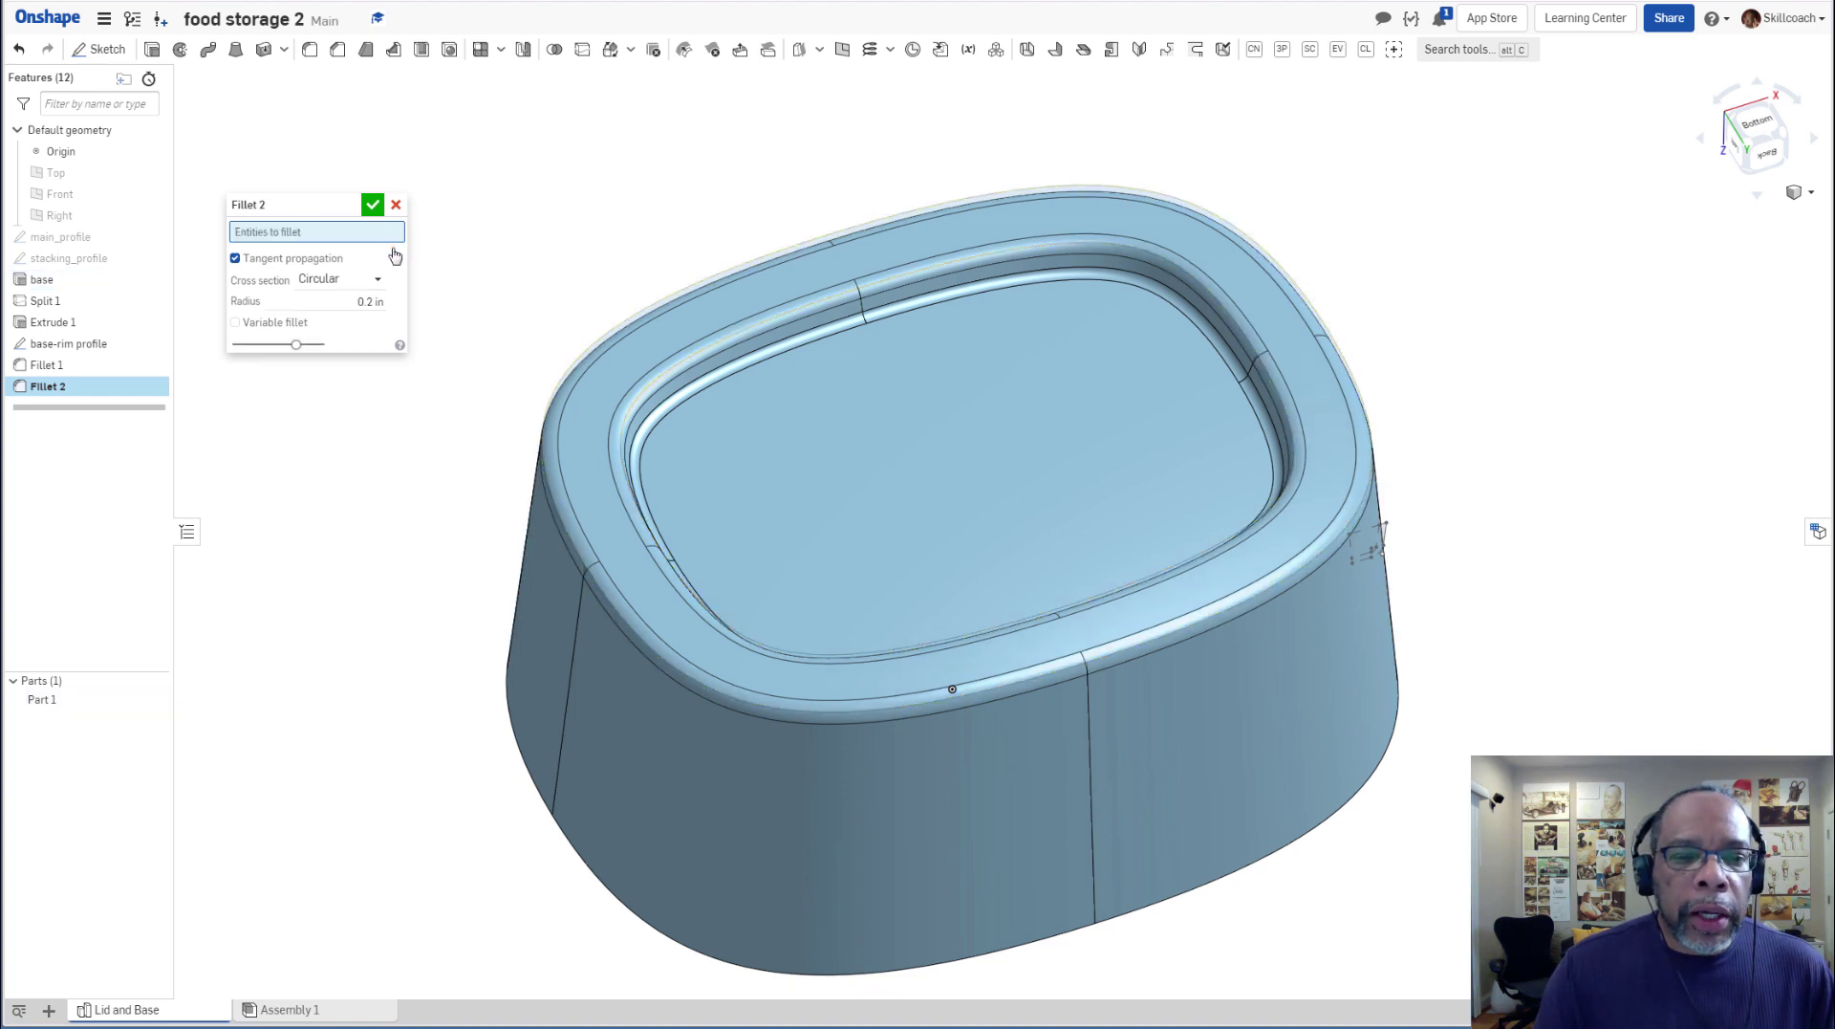
{"action": "left_click", "coordinate": [800, 308]}
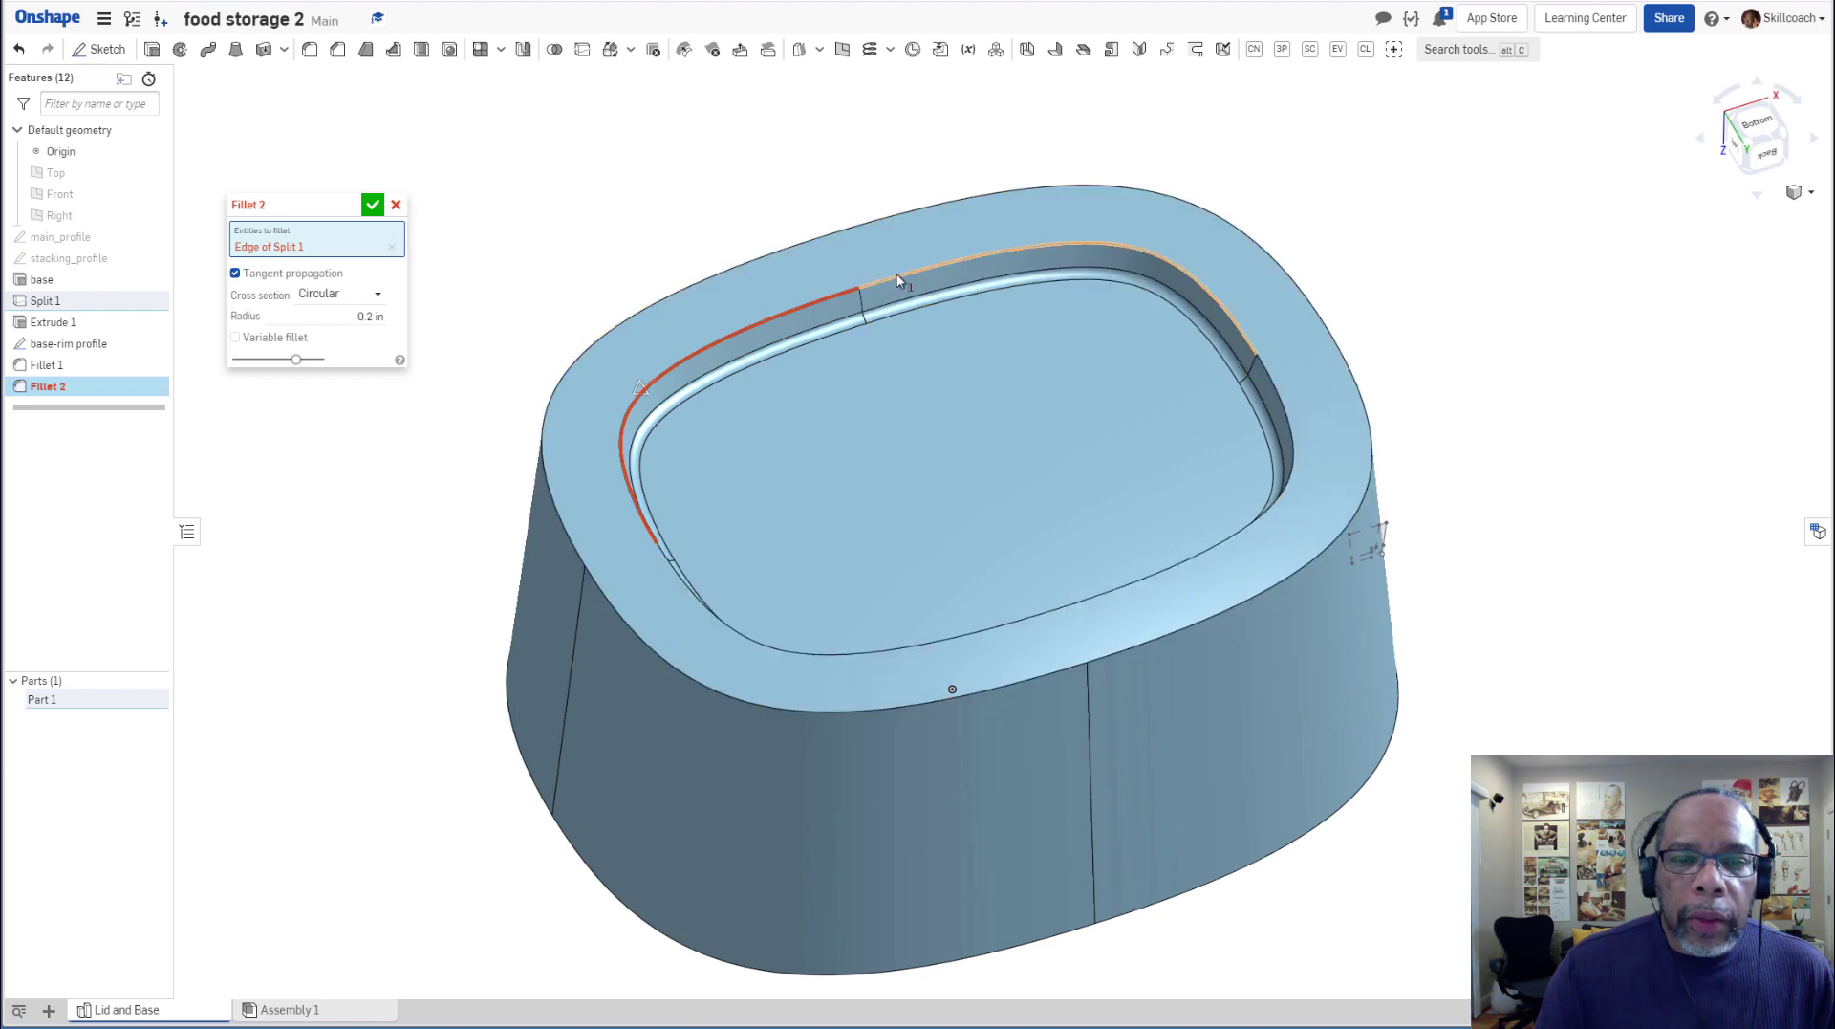
{"action": "left_click", "coordinate": [1265, 375]}
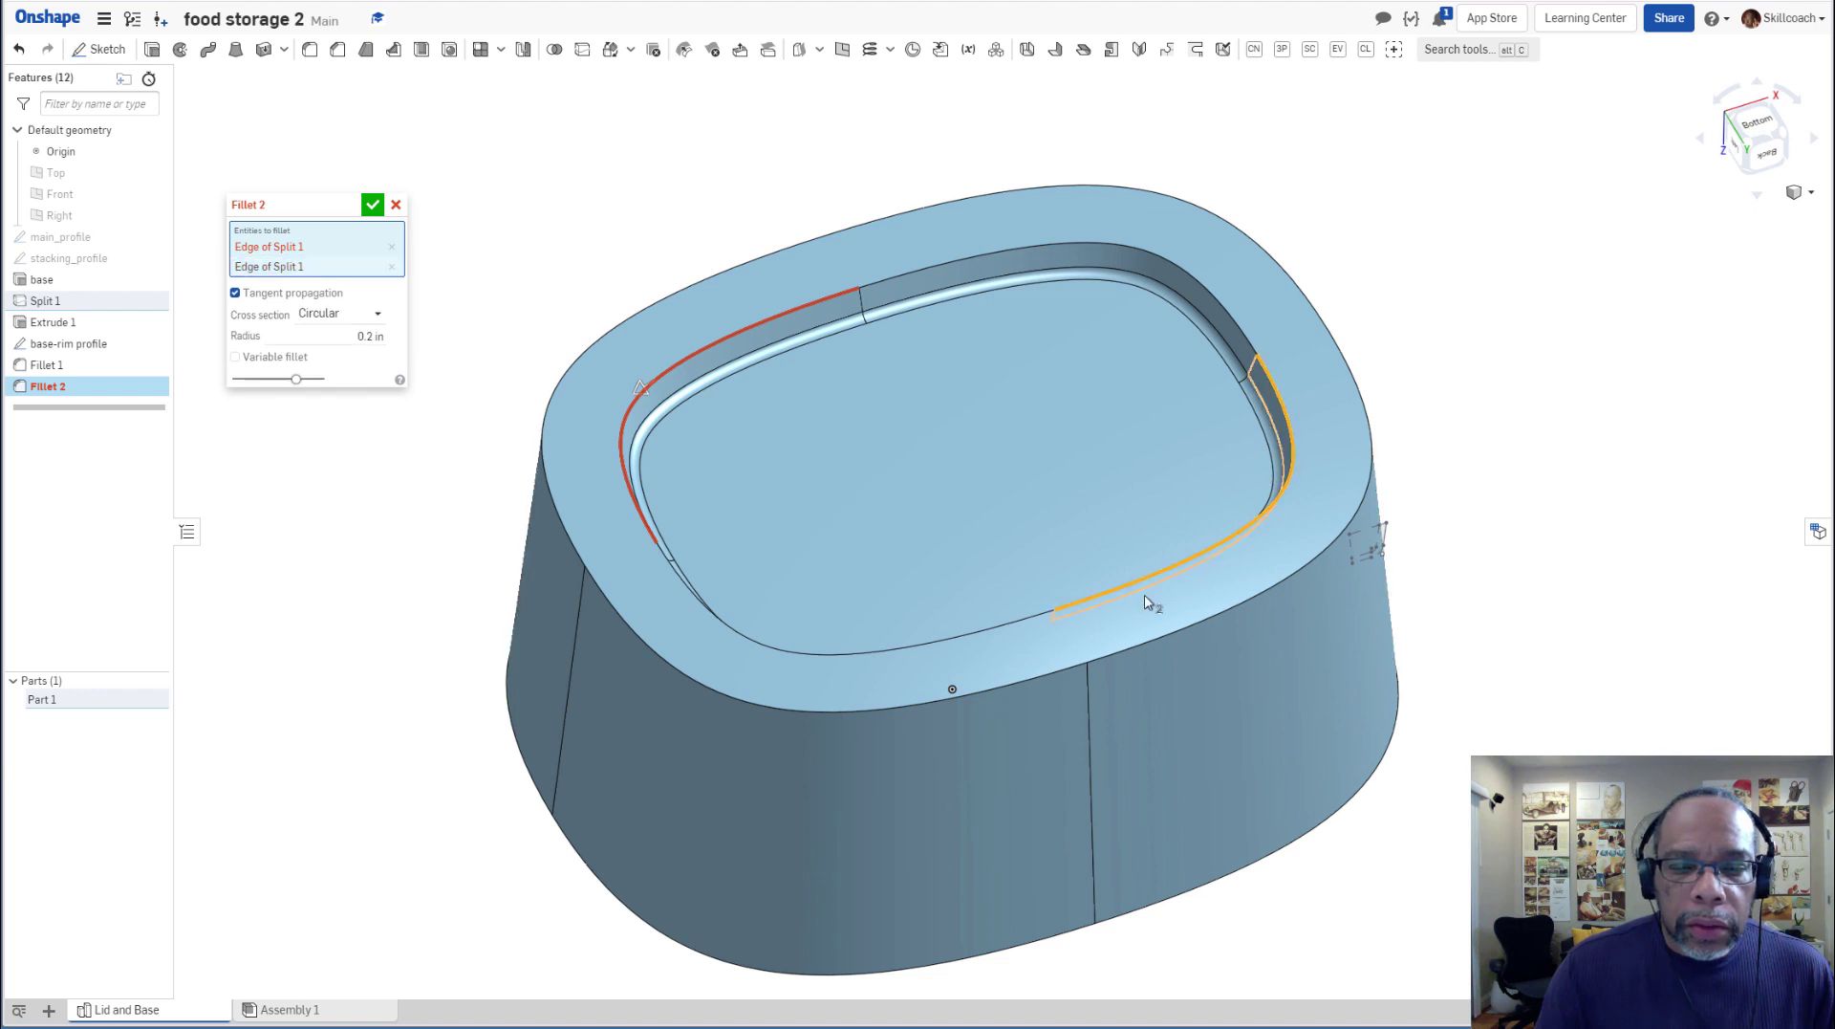
{"action": "left_click", "coordinate": [958, 635]}
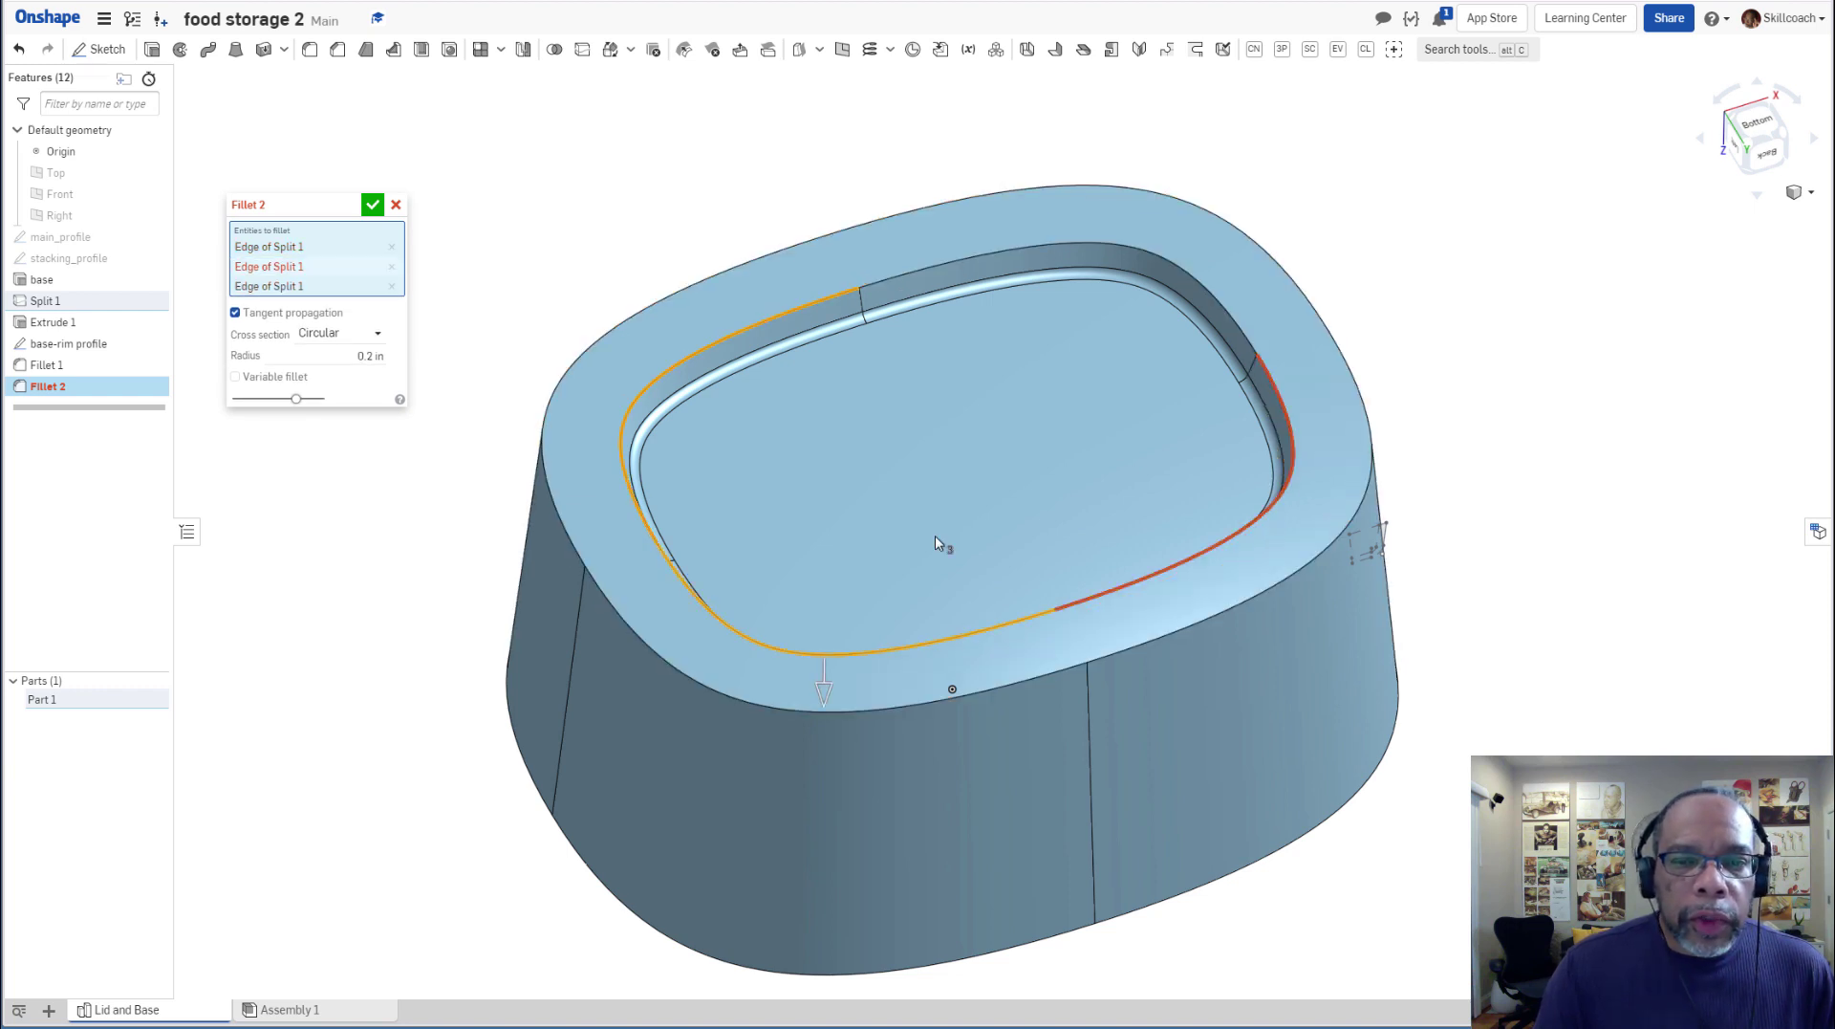
{"action": "left_click", "coordinate": [392, 269]}
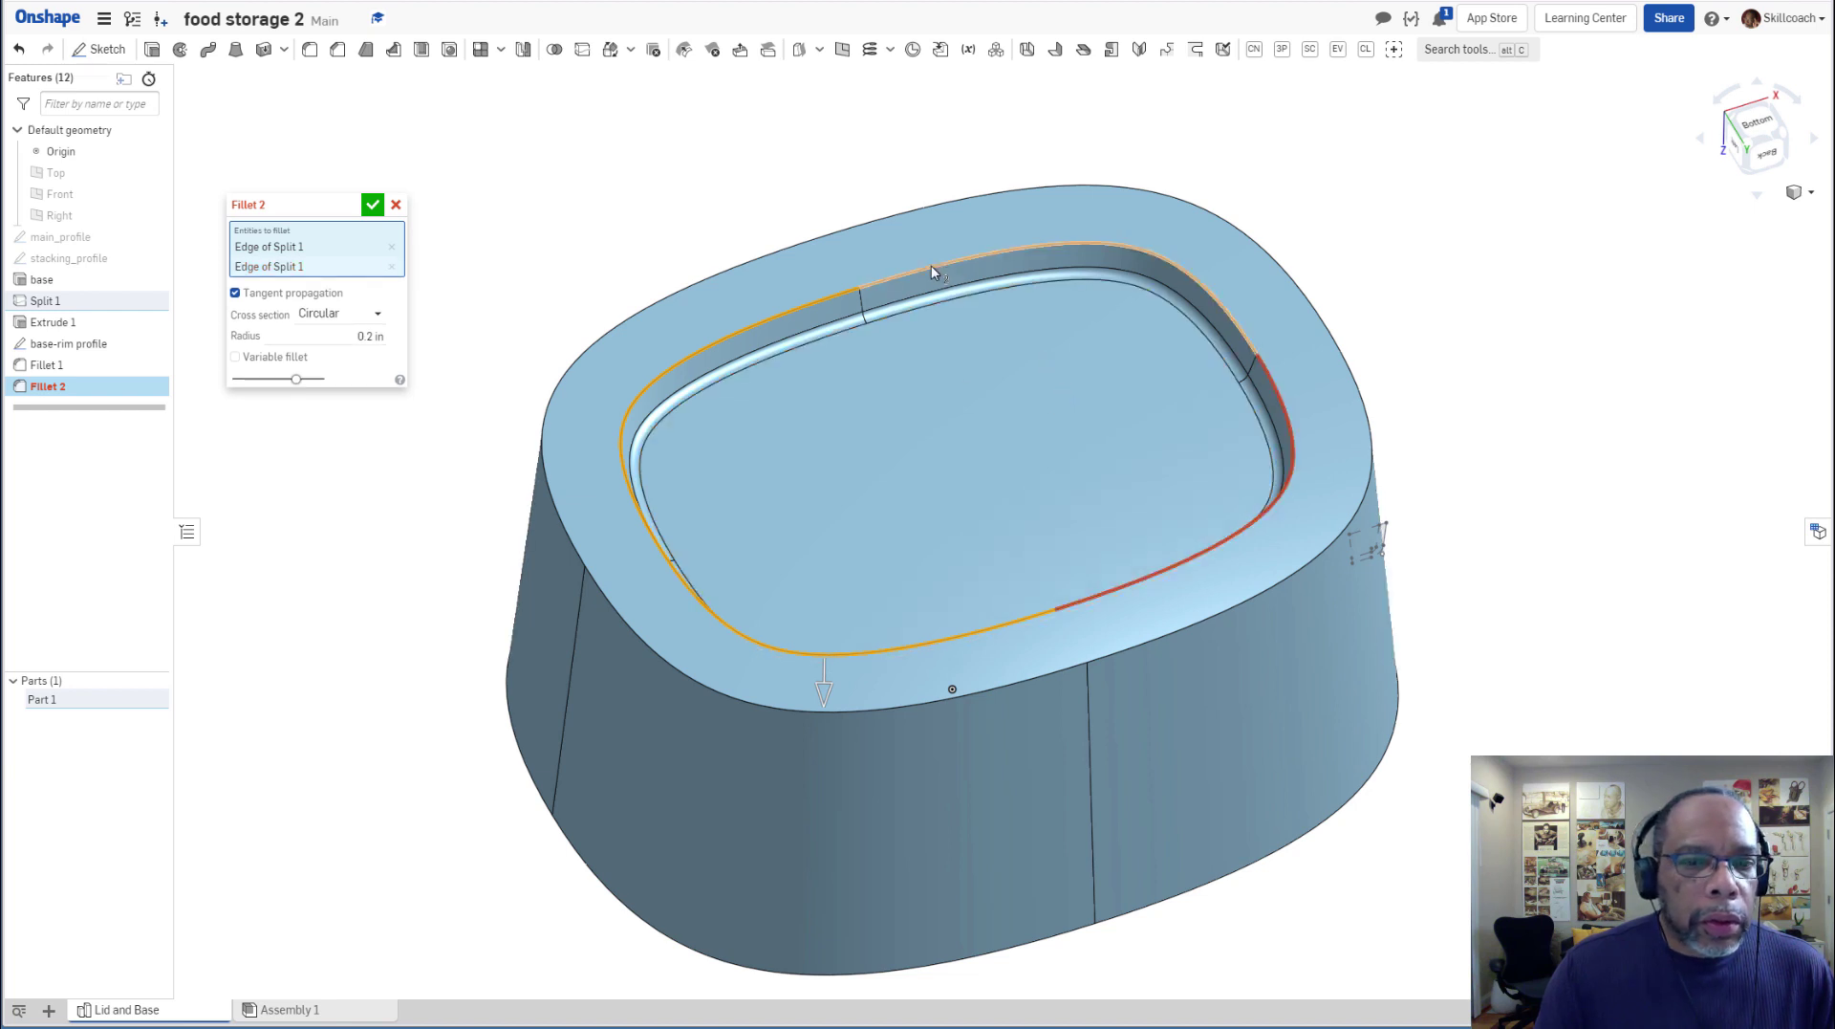
{"action": "left_click", "coordinate": [933, 272]}
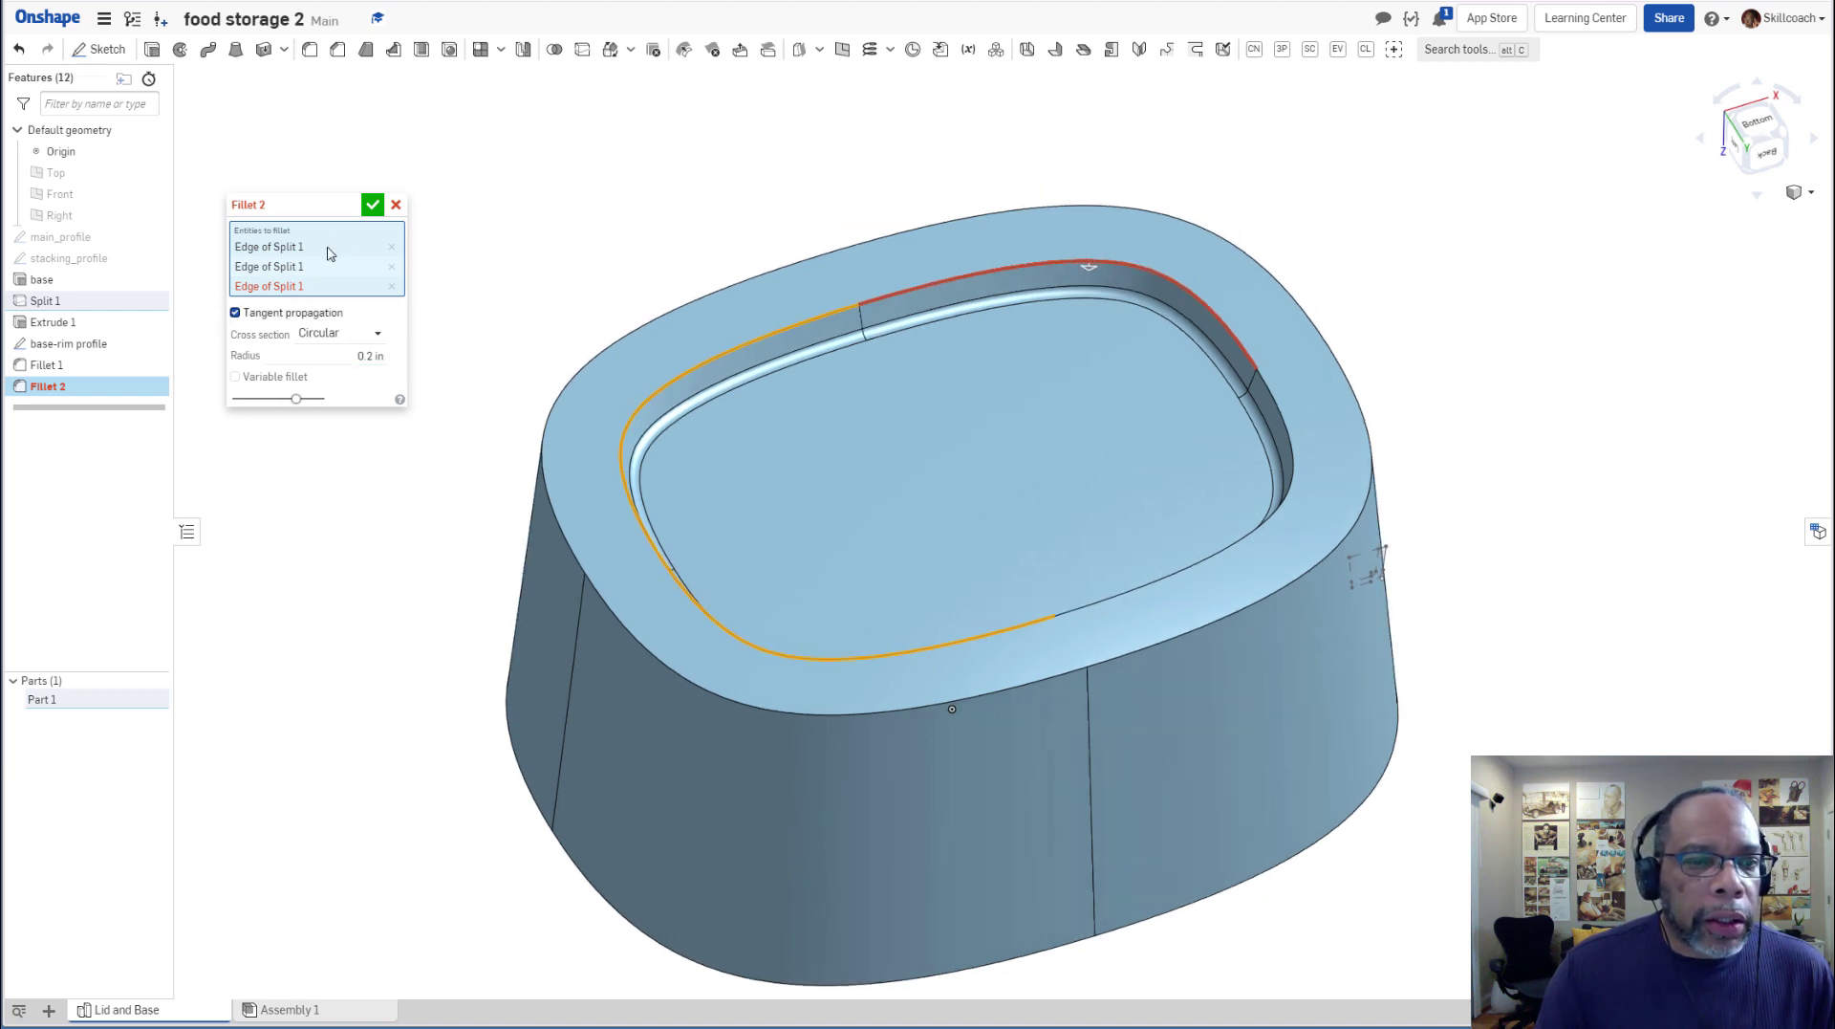
{"action": "left_click", "coordinate": [401, 211]}
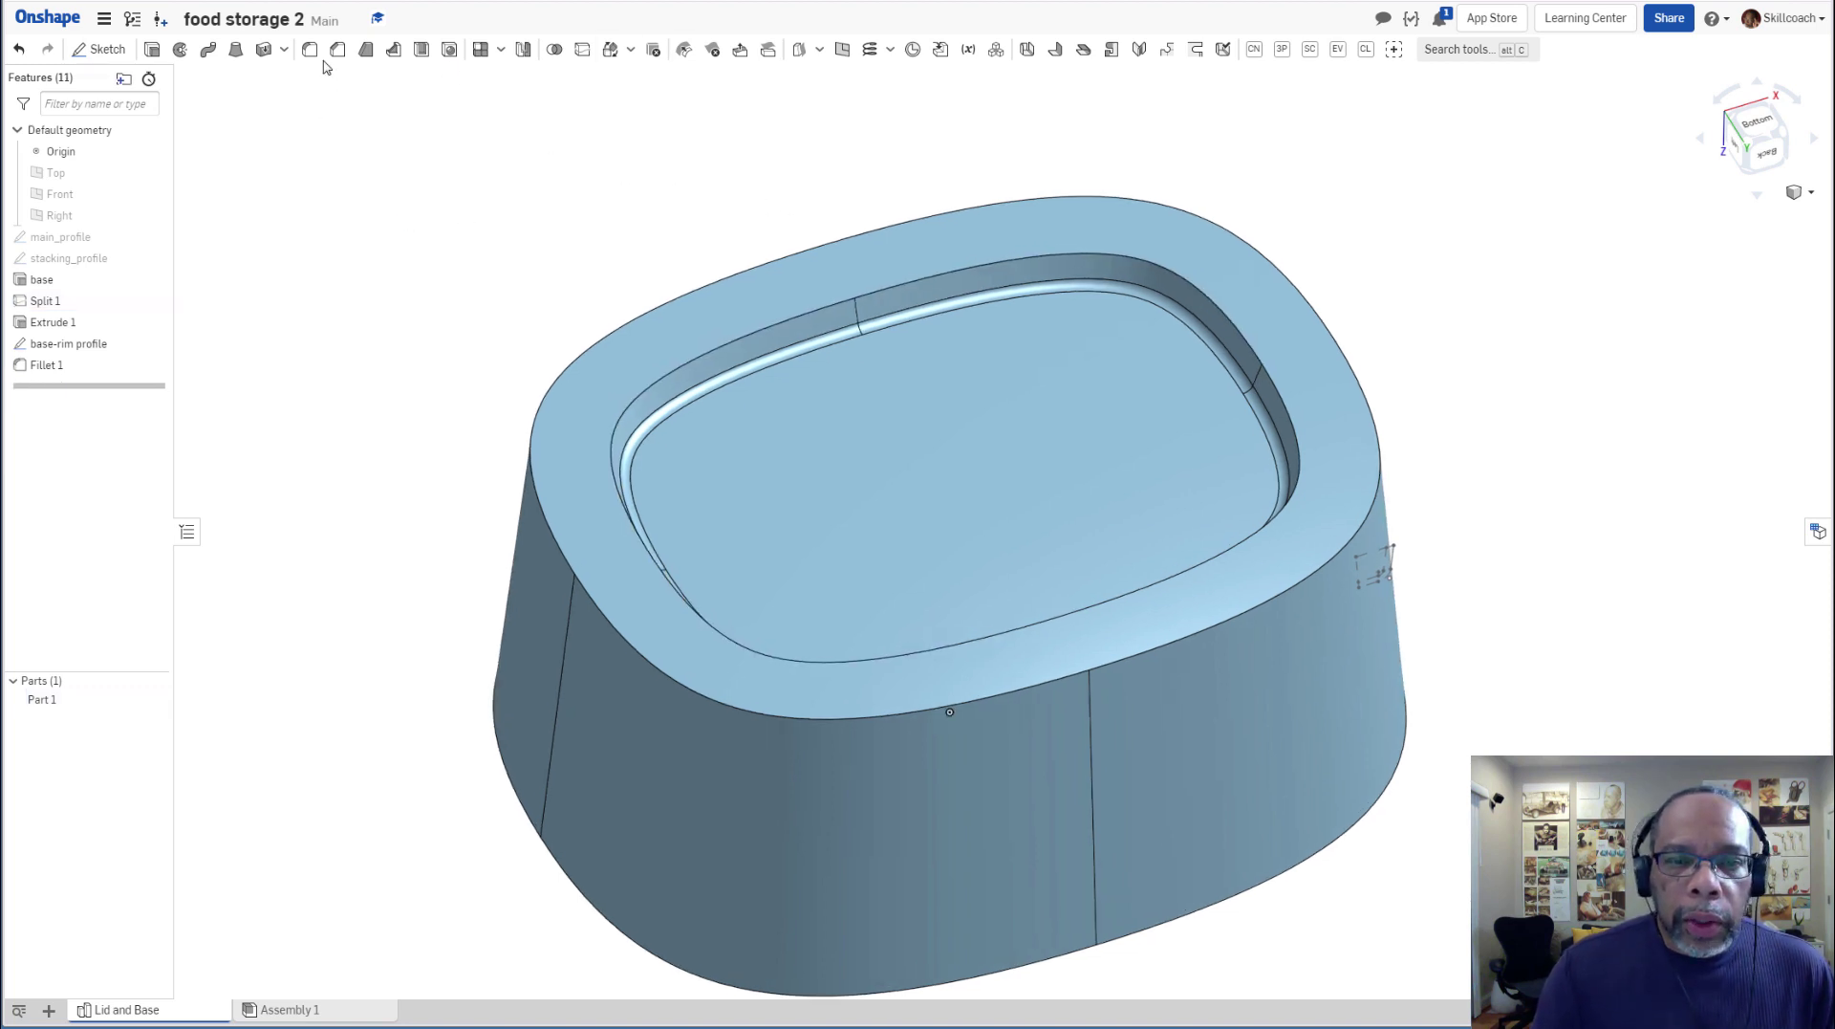
Fillet the four upper opening edges of the stacking recess on the base's underside with a 0.1875 in radius.
{"action": "key", "text": "shift+f"}
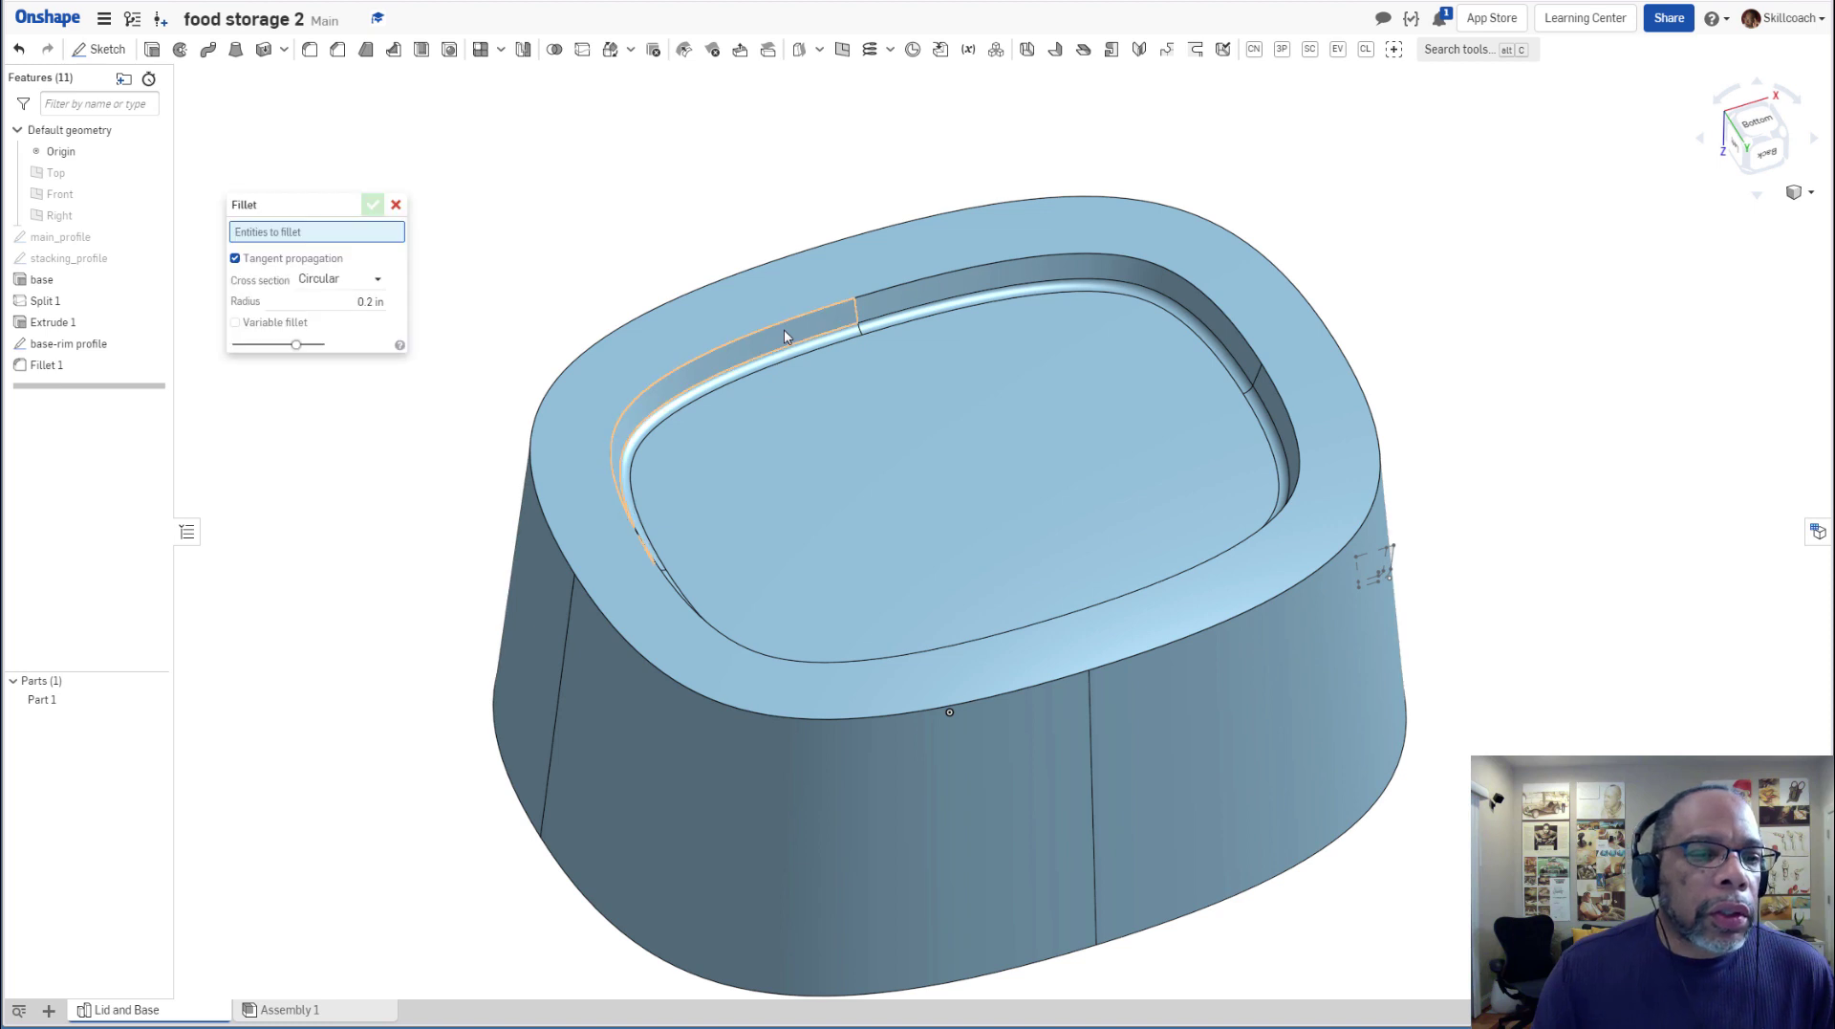
{"action": "left_click", "coordinate": [358, 302]}
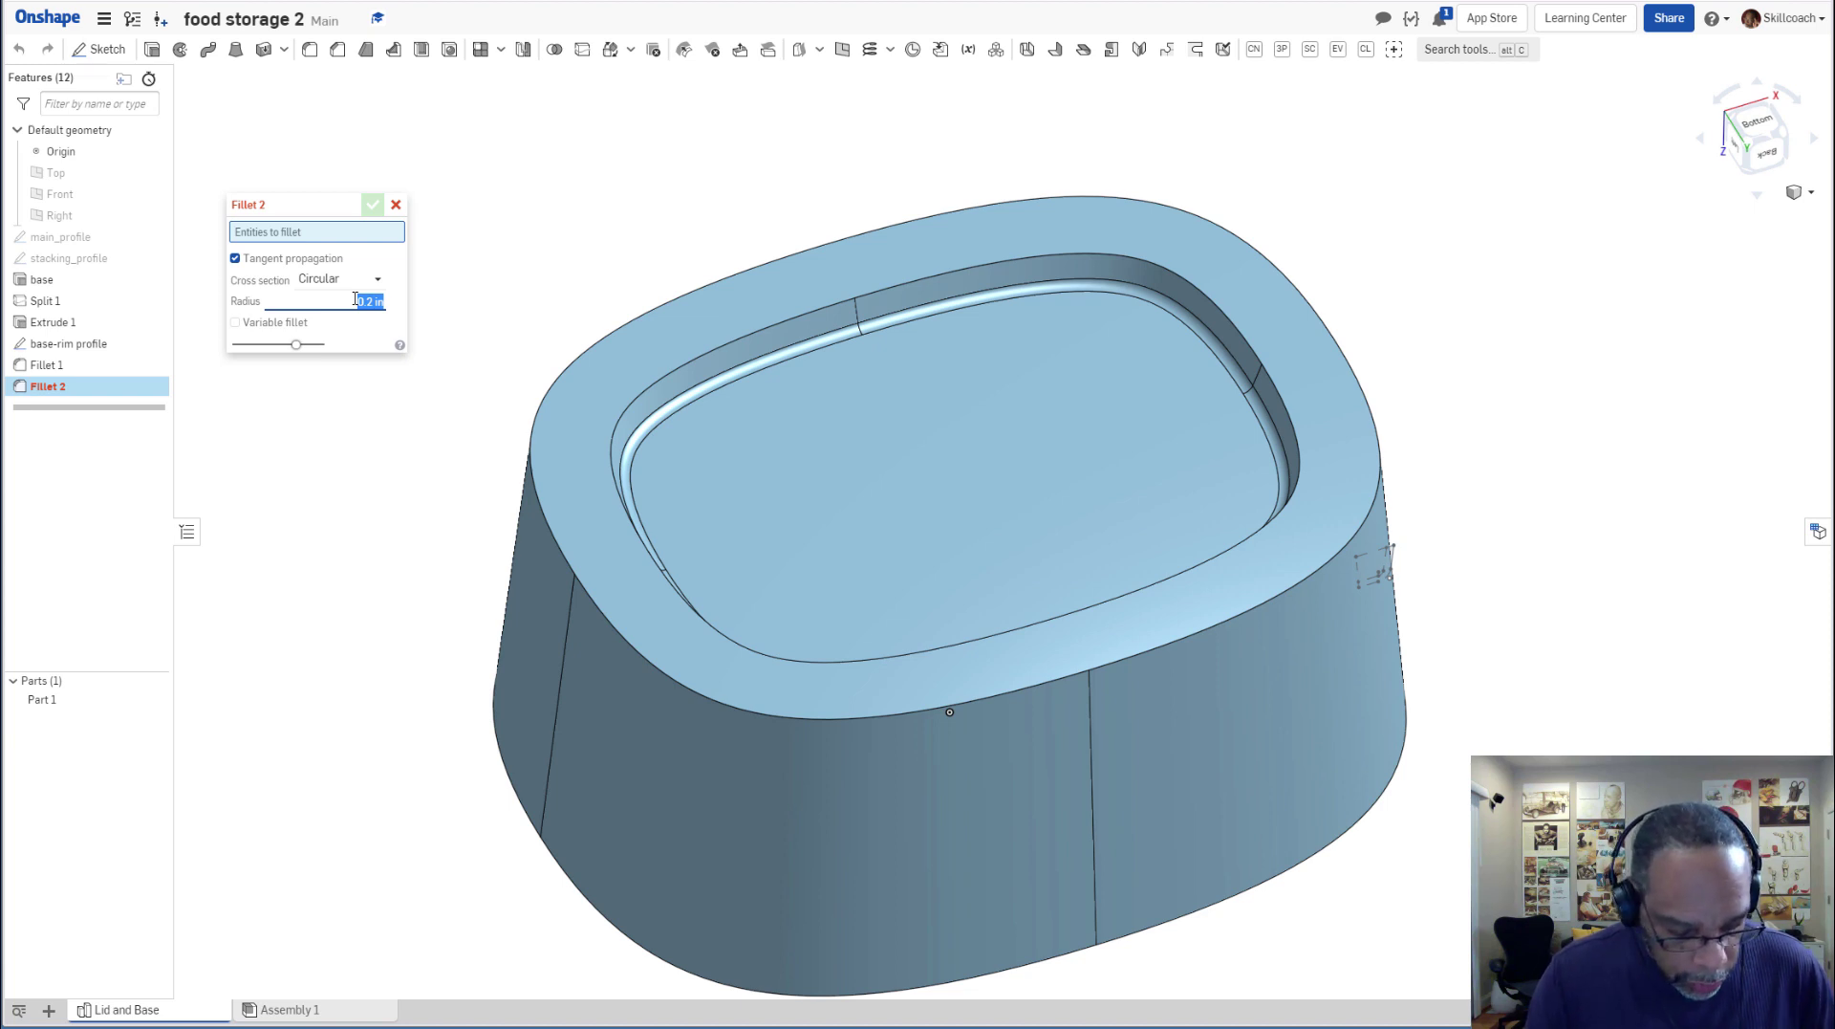
{"action": "key", "text": "BackSpace"}
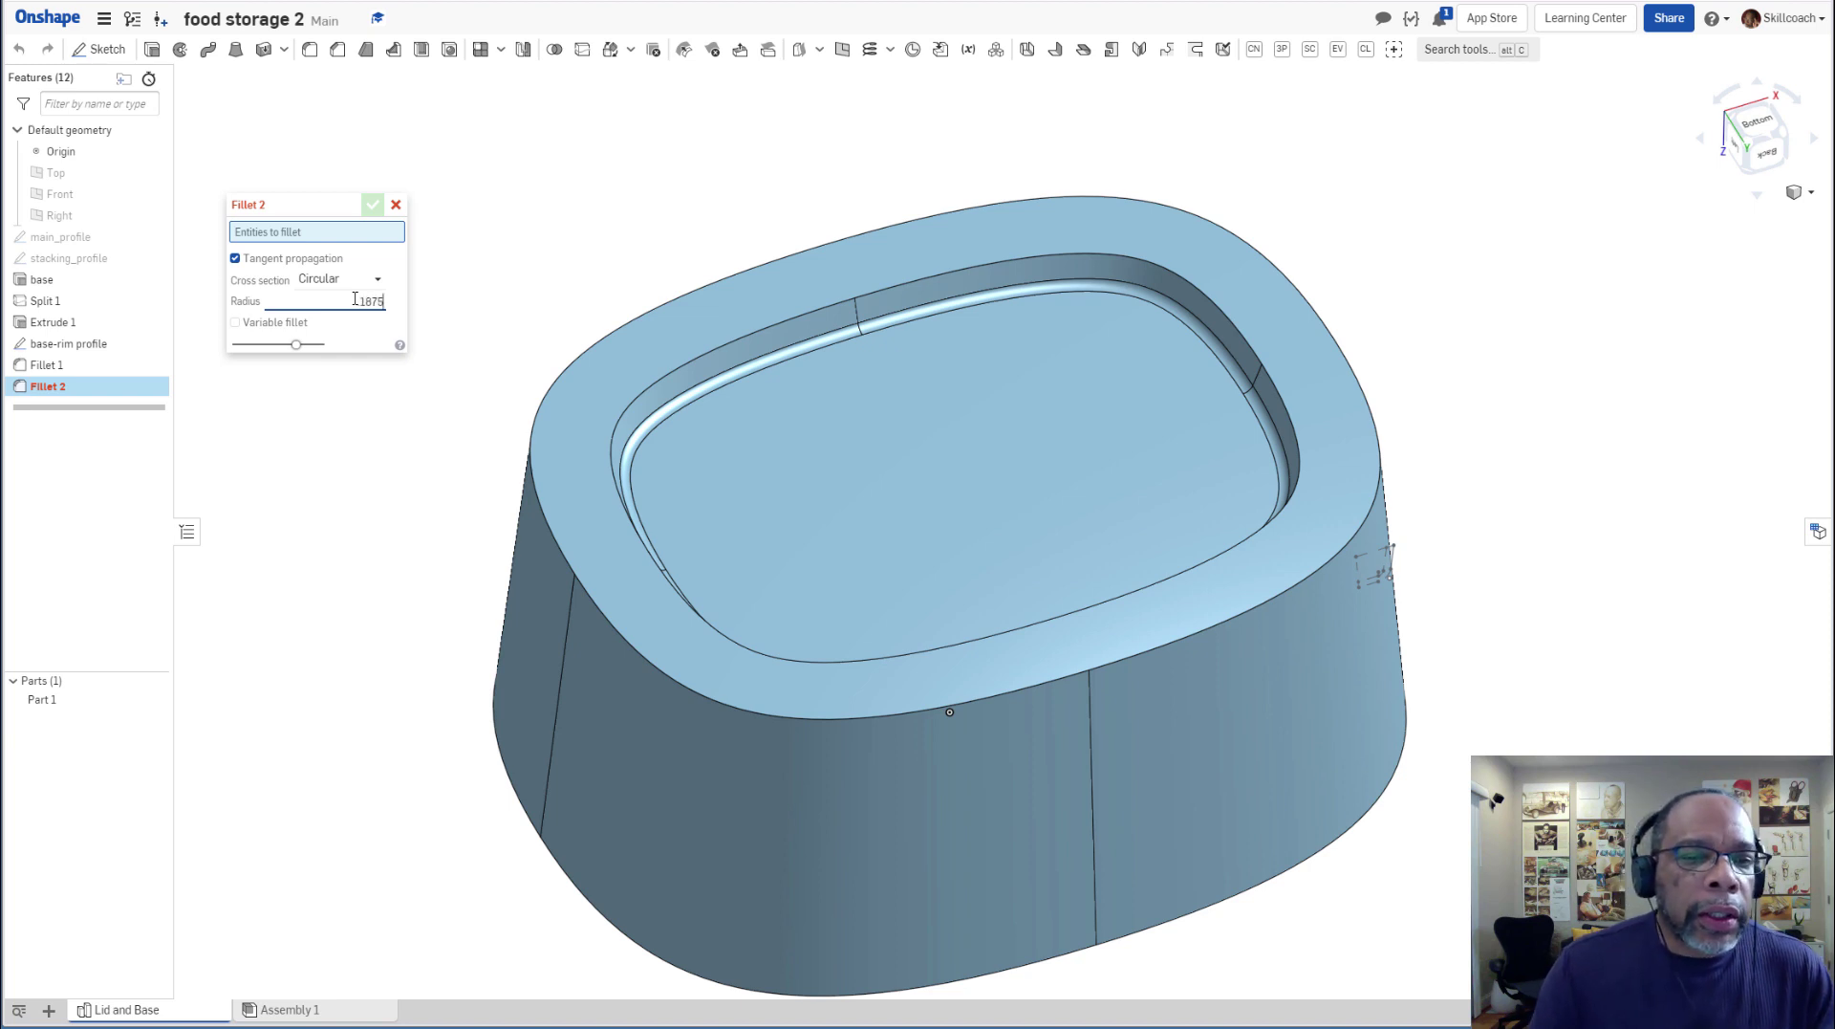
{"action": "type", "text": ".1875"}
{"action": "key", "text": "Return"}
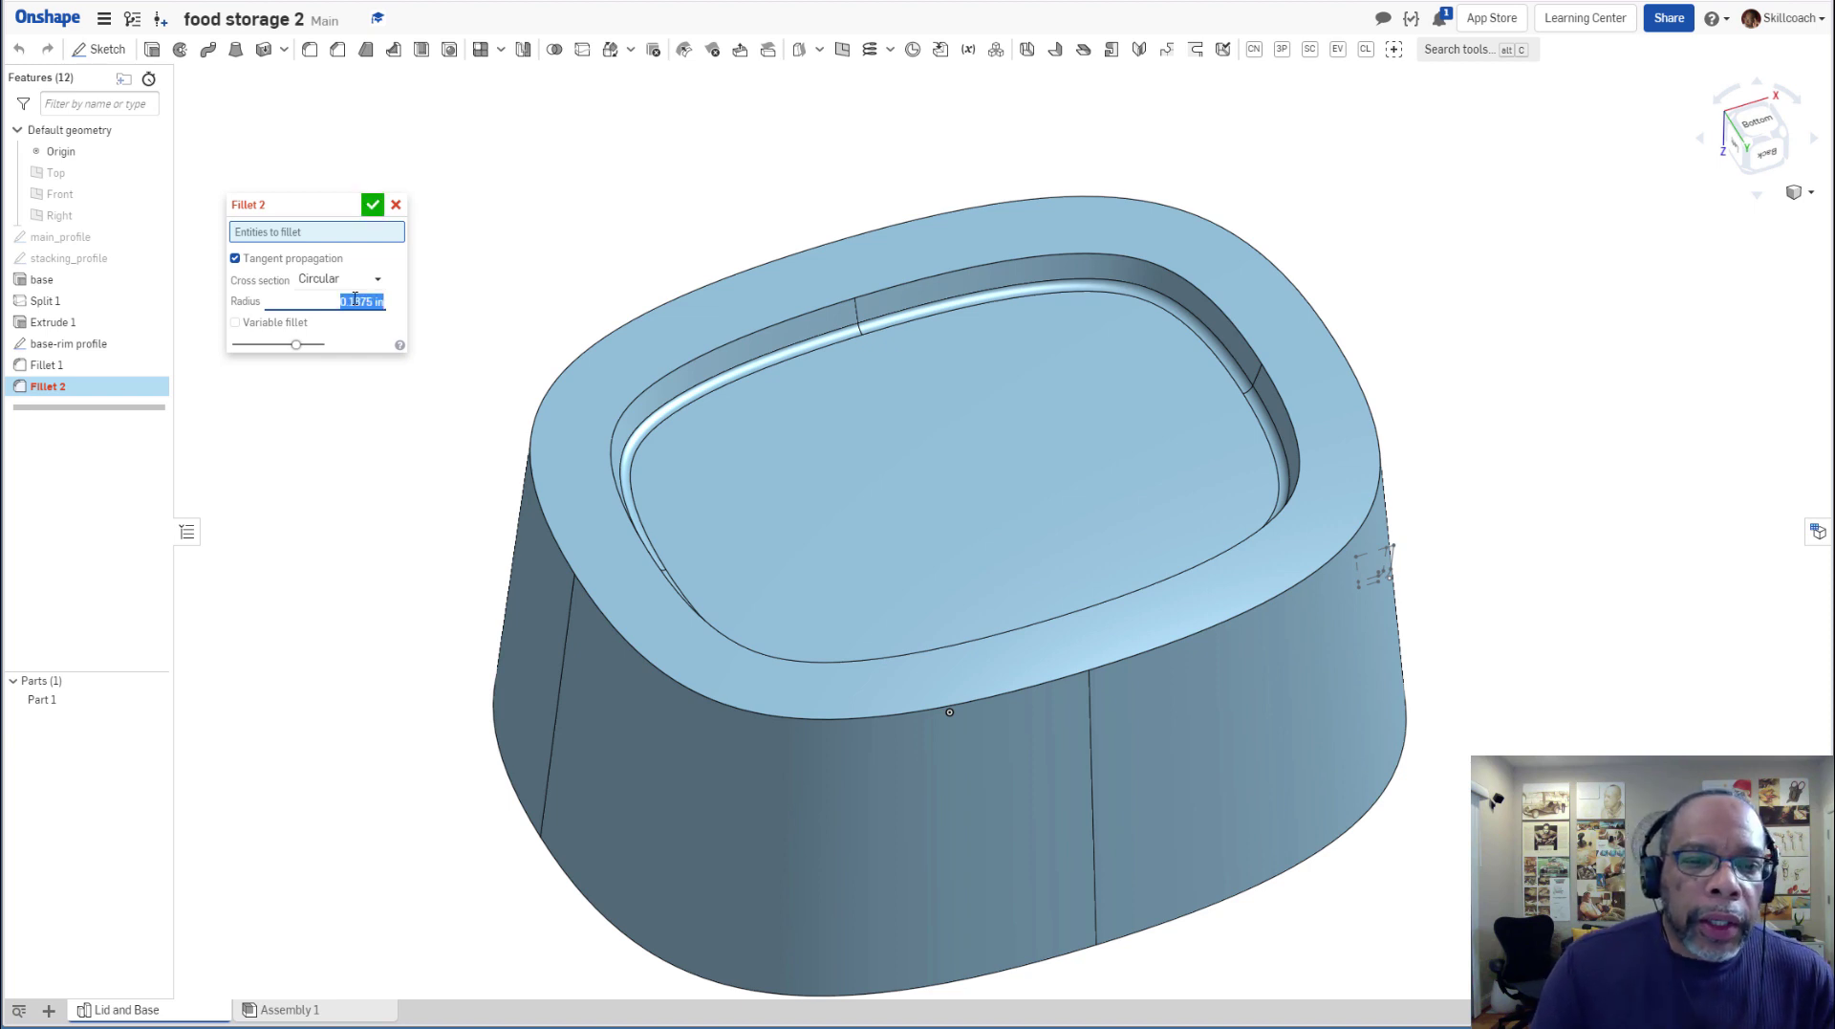
{"action": "left_click", "coordinate": [734, 349]}
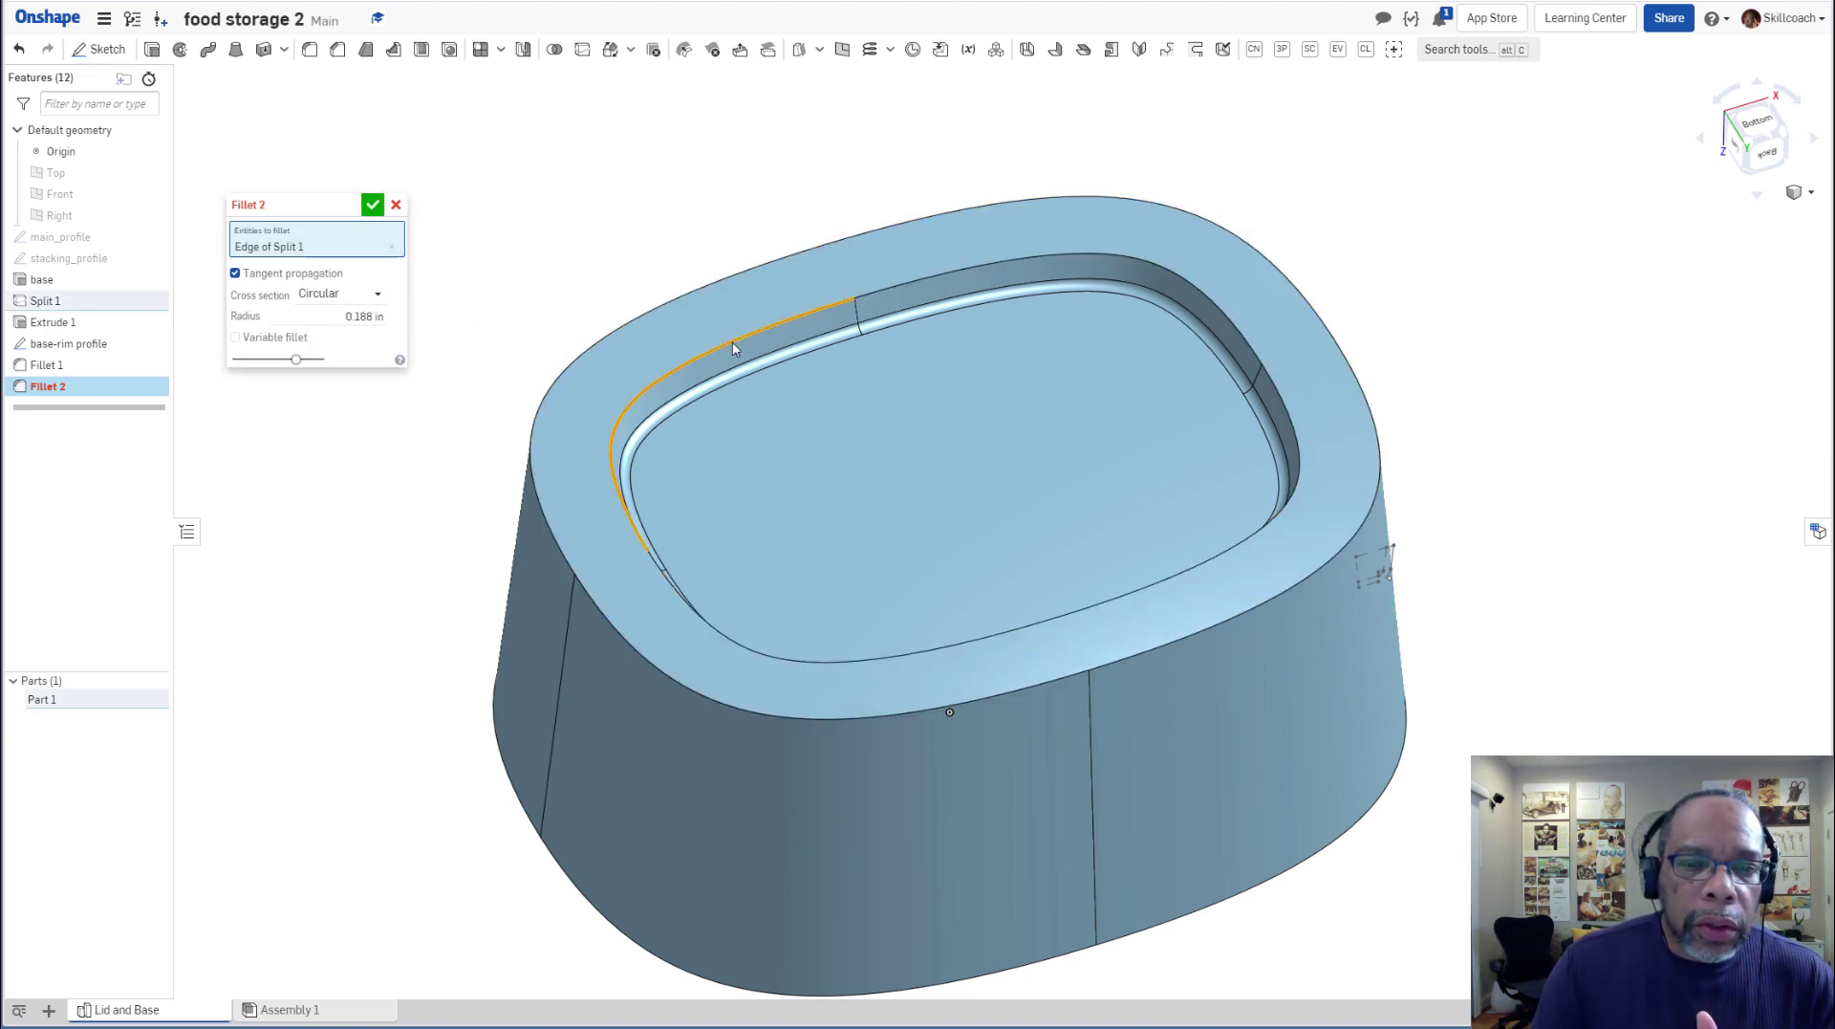
{"action": "left_click", "coordinate": [889, 289]}
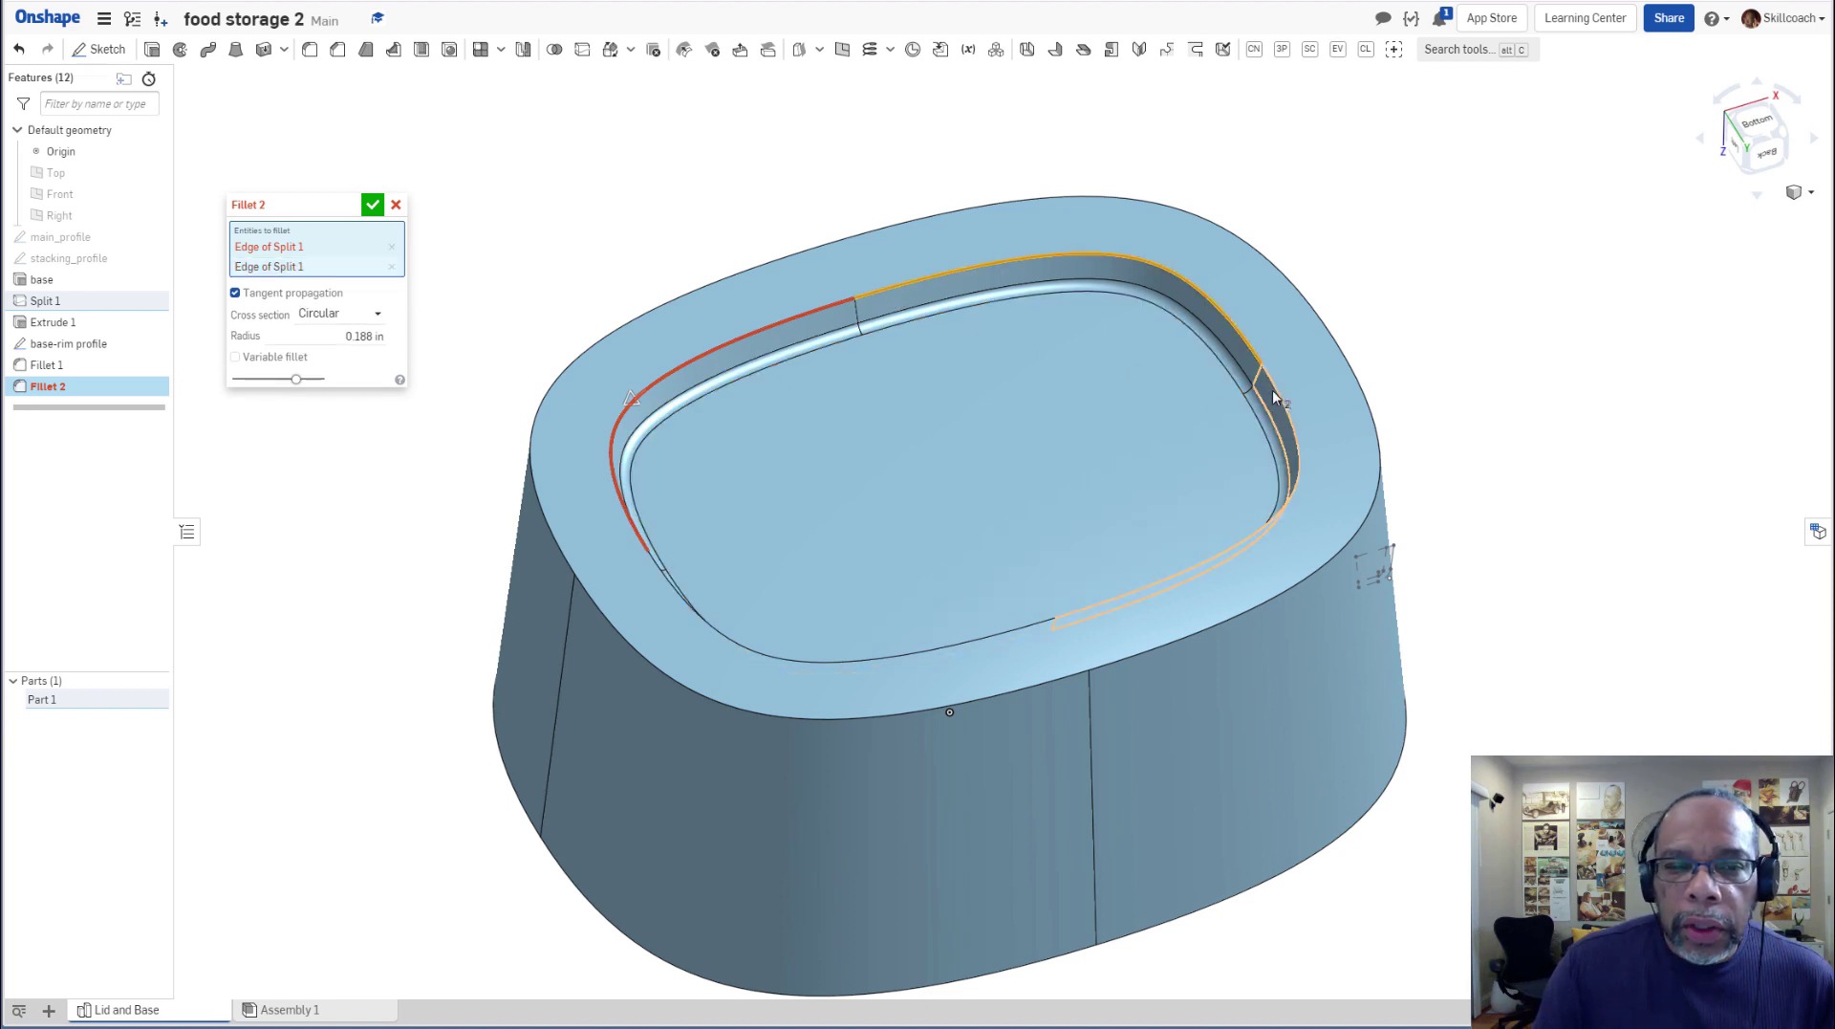
{"action": "left_click", "coordinate": [870, 660]}
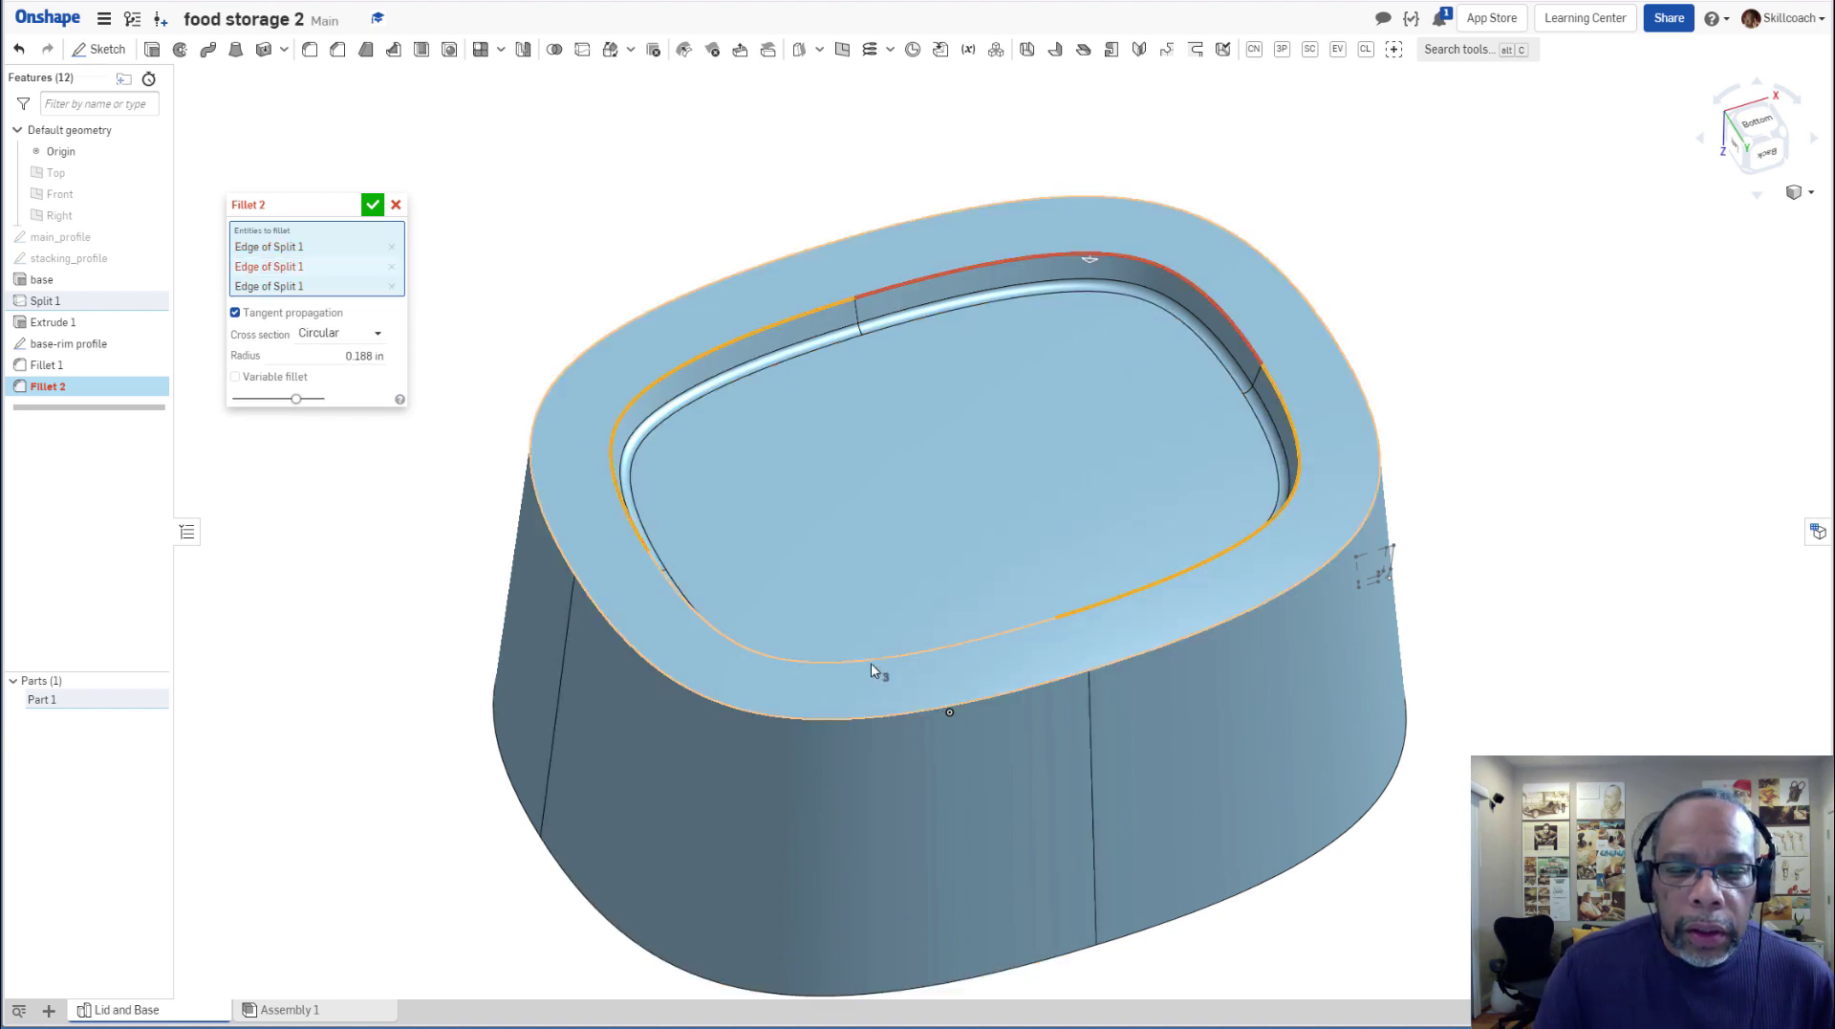
{"action": "left_click", "coordinate": [900, 659]}
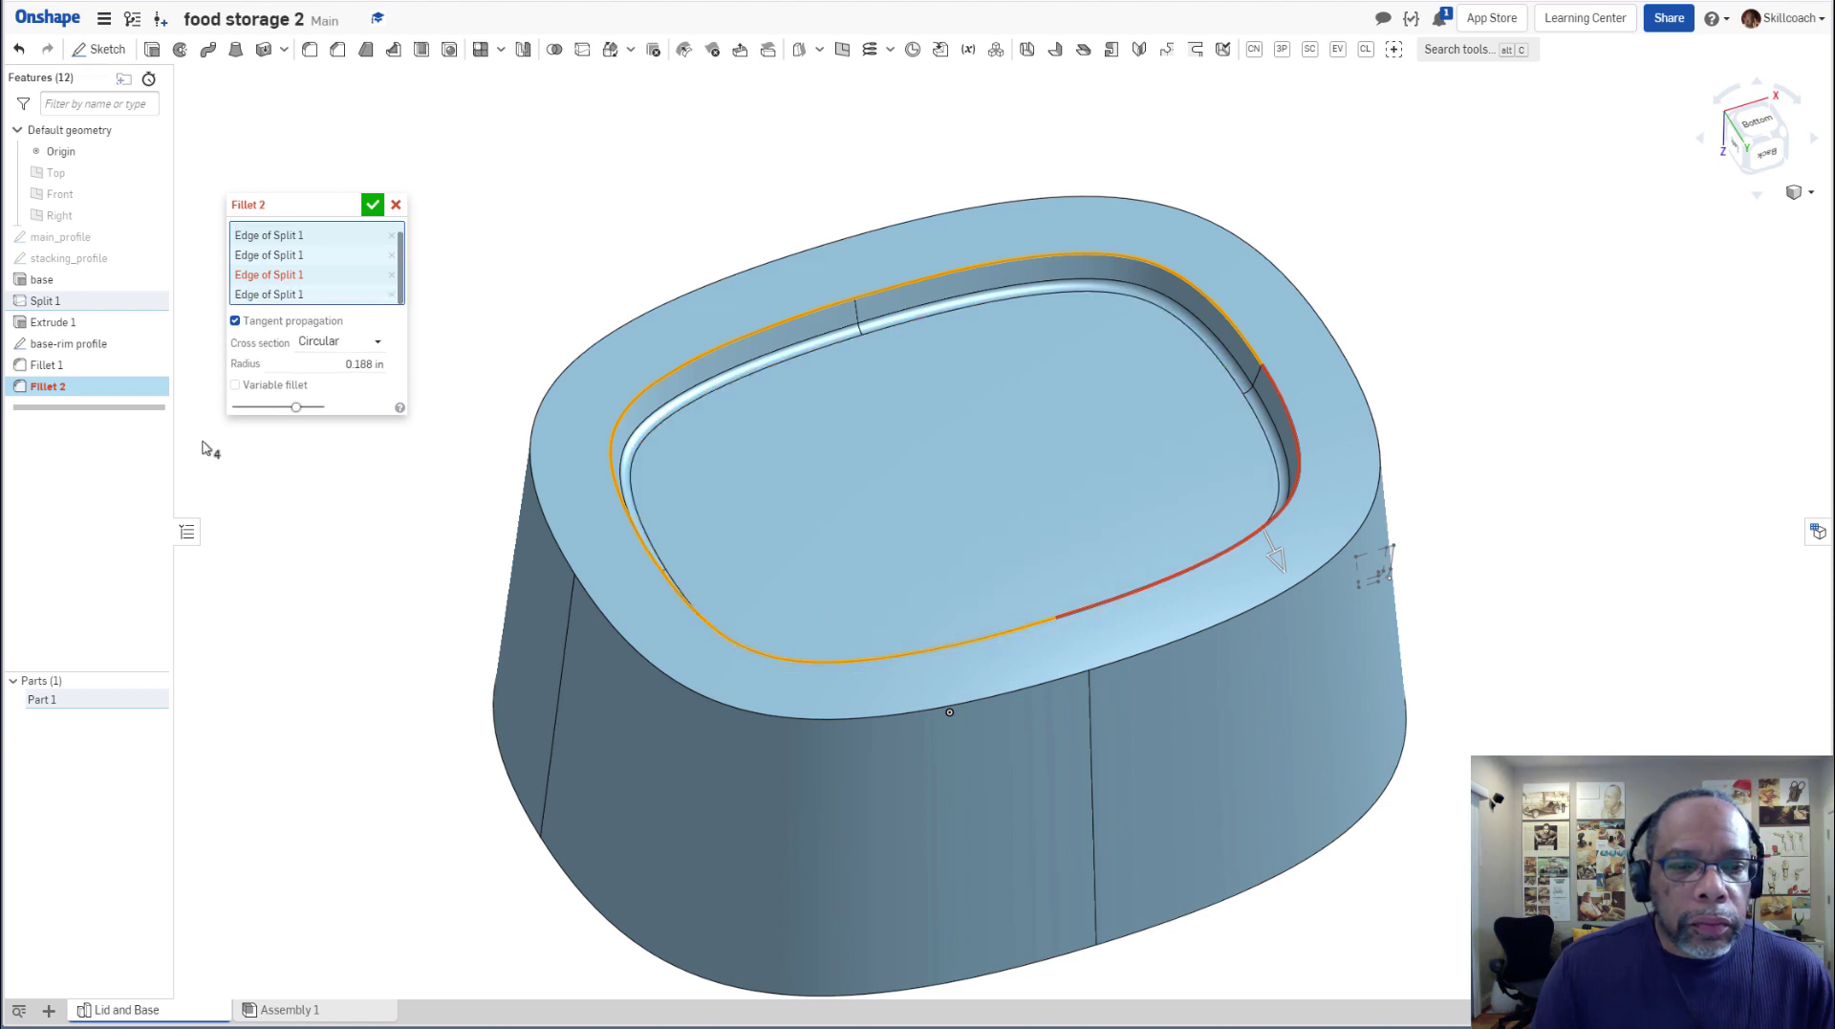
{"action": "mouse_move", "coordinate": [457, 457]}
{"action": "right_mouse_down"}
{"action": "mouse_move", "coordinate": [500, 448]}
{"action": "mouse_move", "coordinate": [481, 475]}
{"action": "right_mouse_up"}
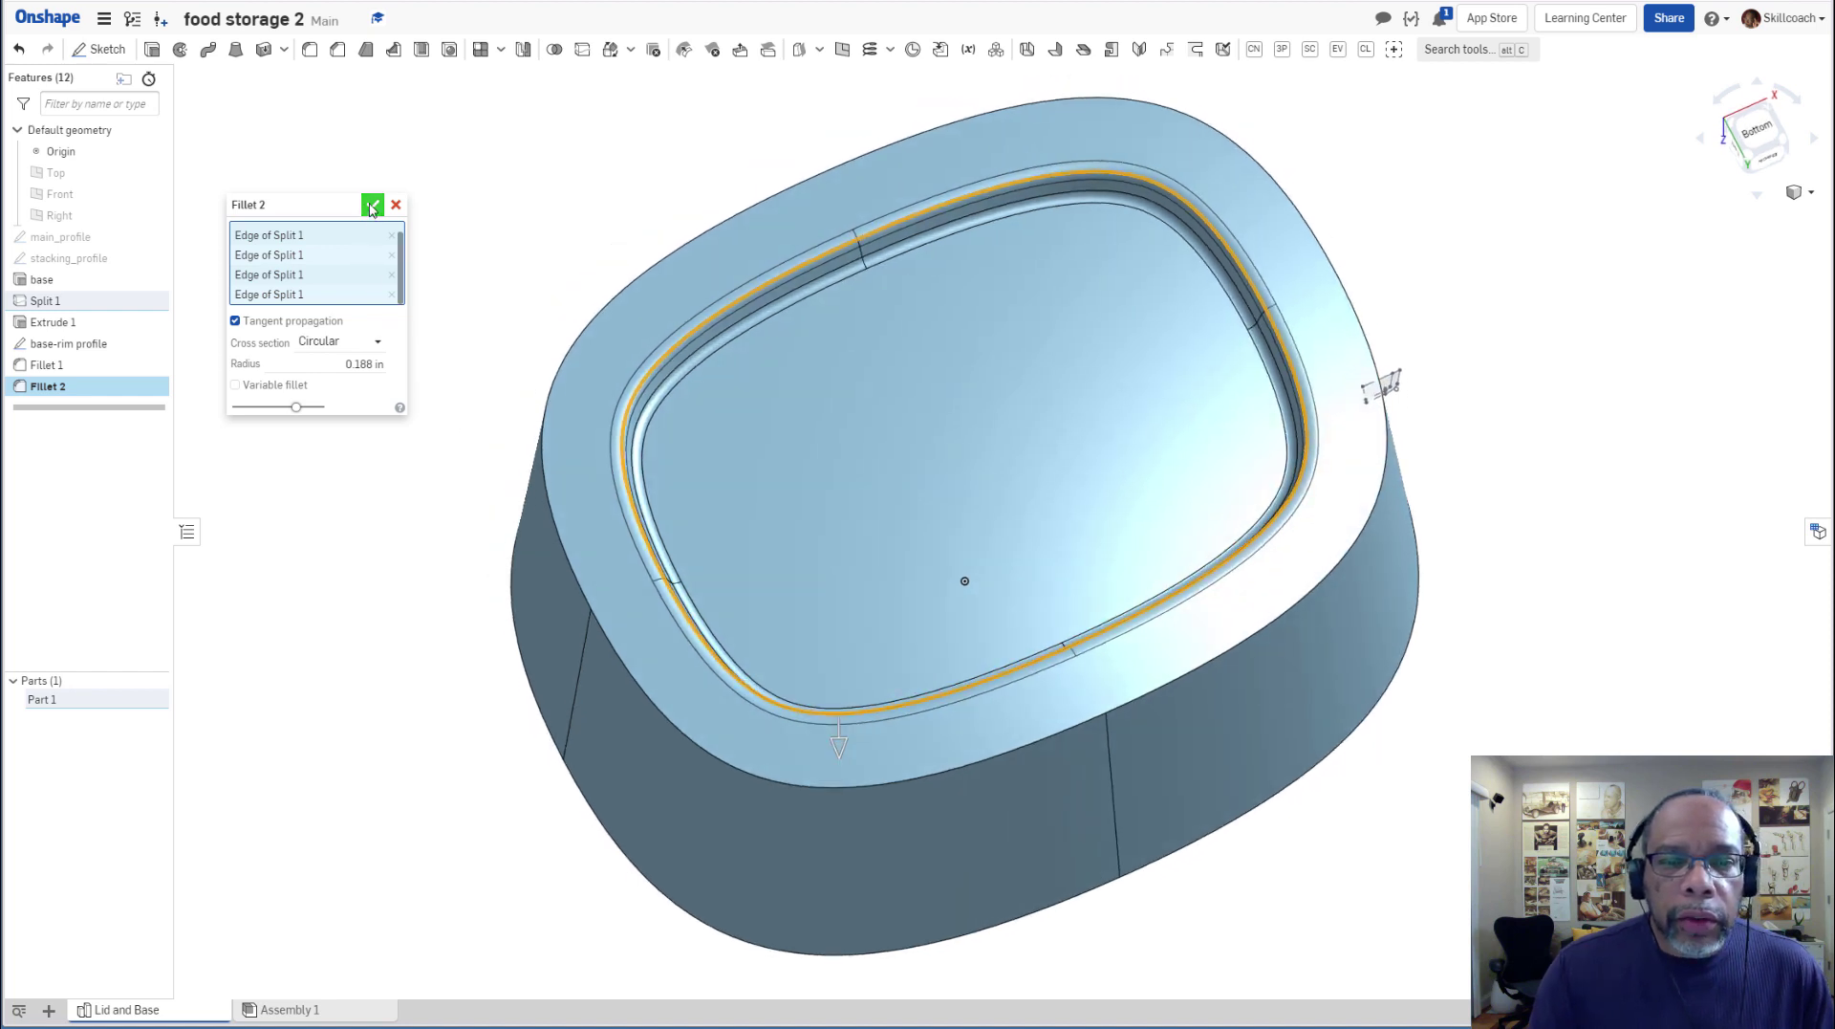
{"action": "key", "text": "Return"}
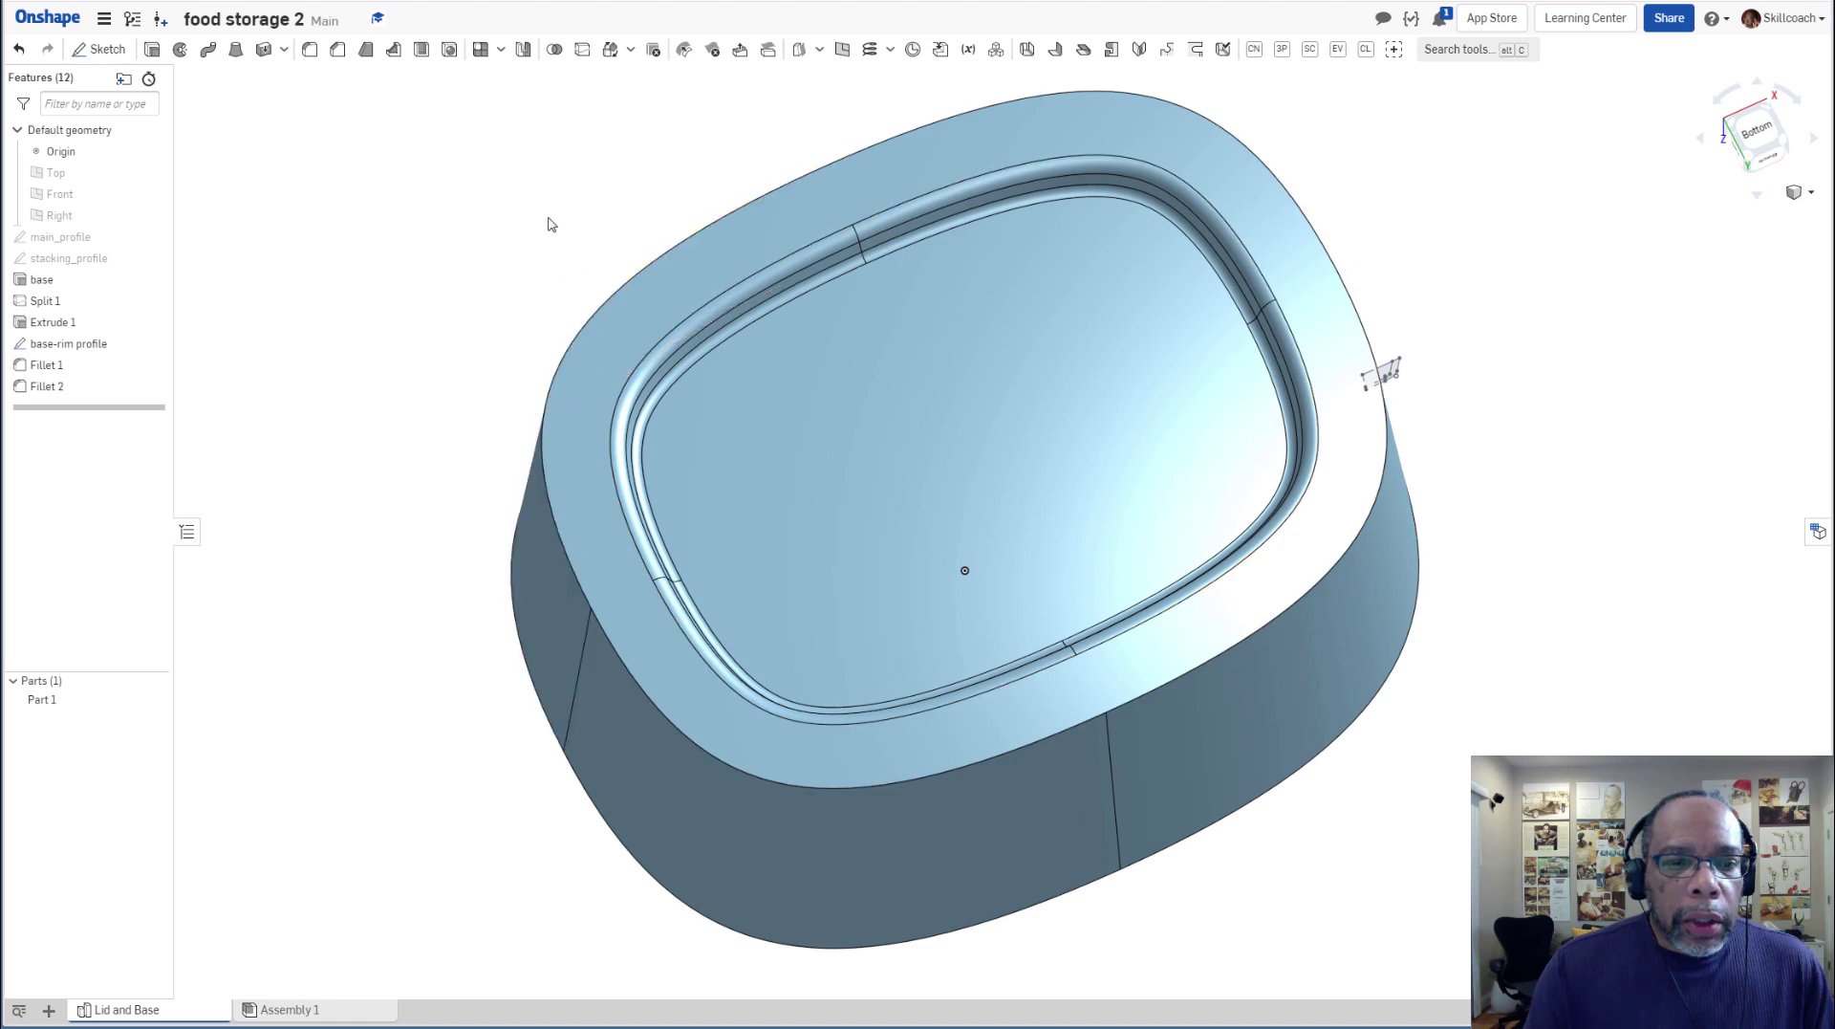
Start a fillet and try one outer bottom edge and the underside rim face of the base, clearing each selection.
{"action": "right_click_drag", "start_coordinate": [543, 280], "coordinate": [543, 359]}
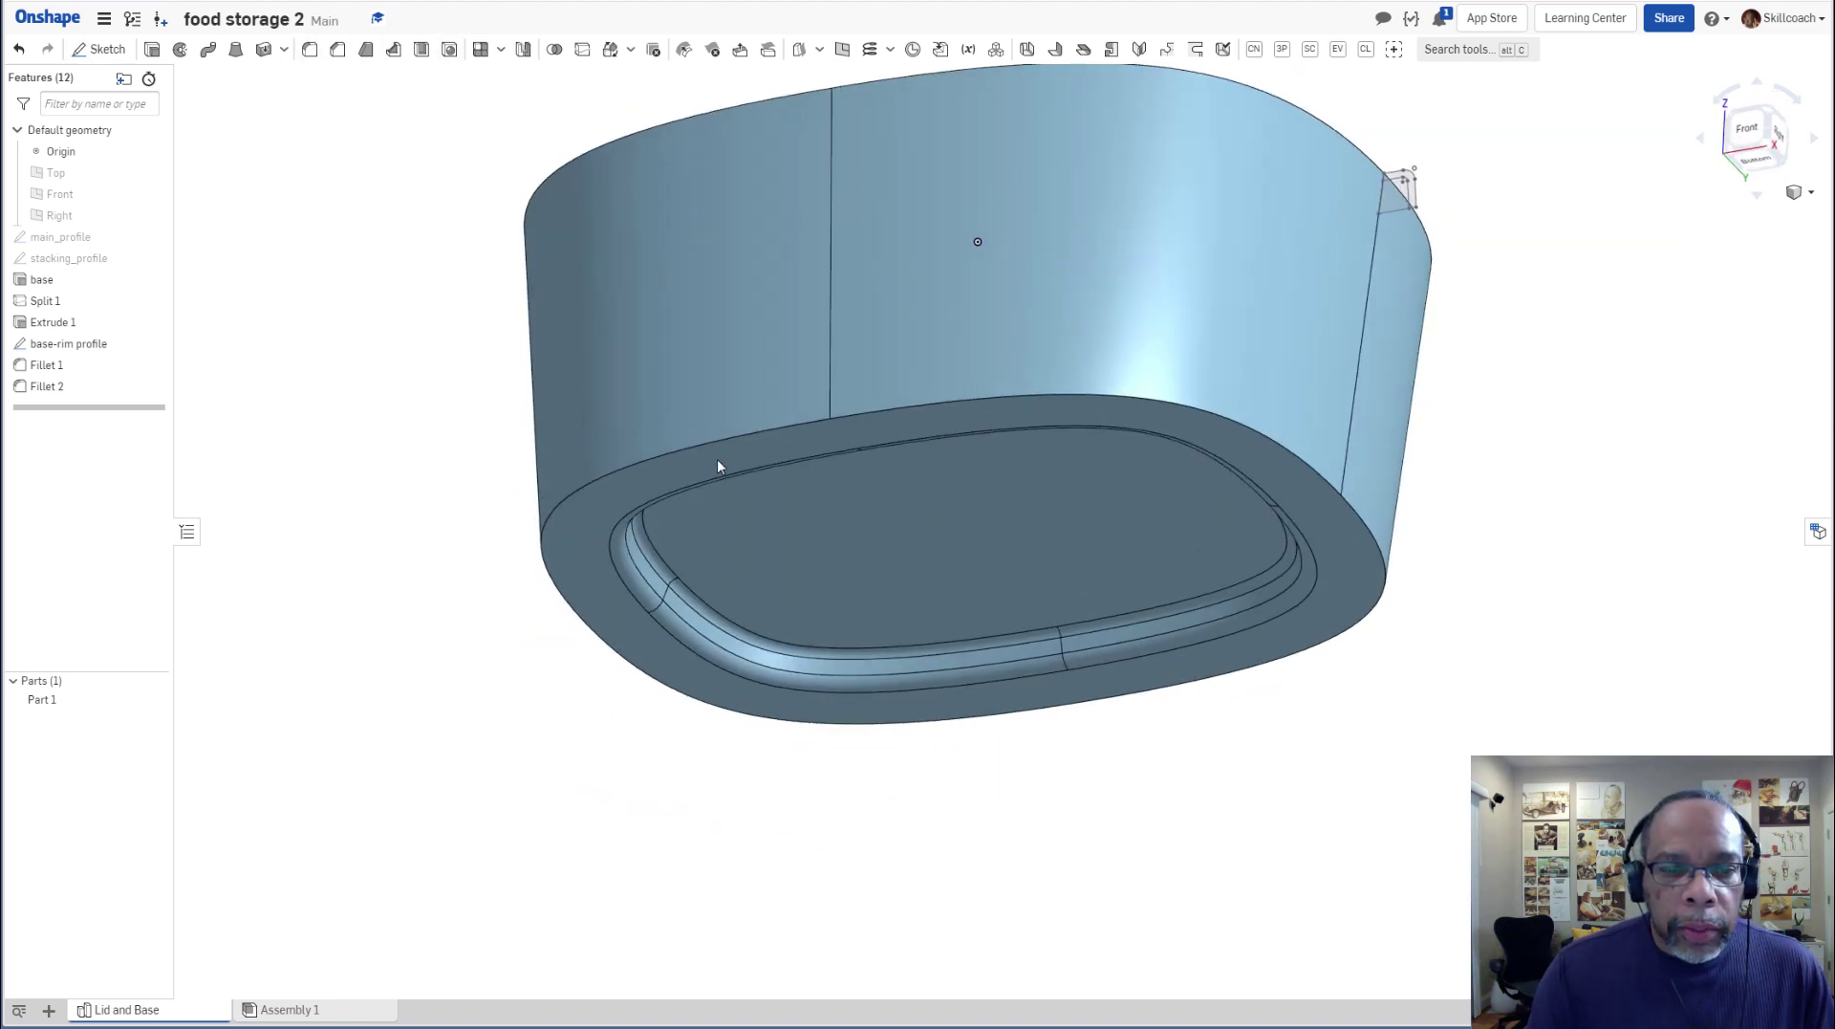
{"action": "key", "text": "shift+f"}
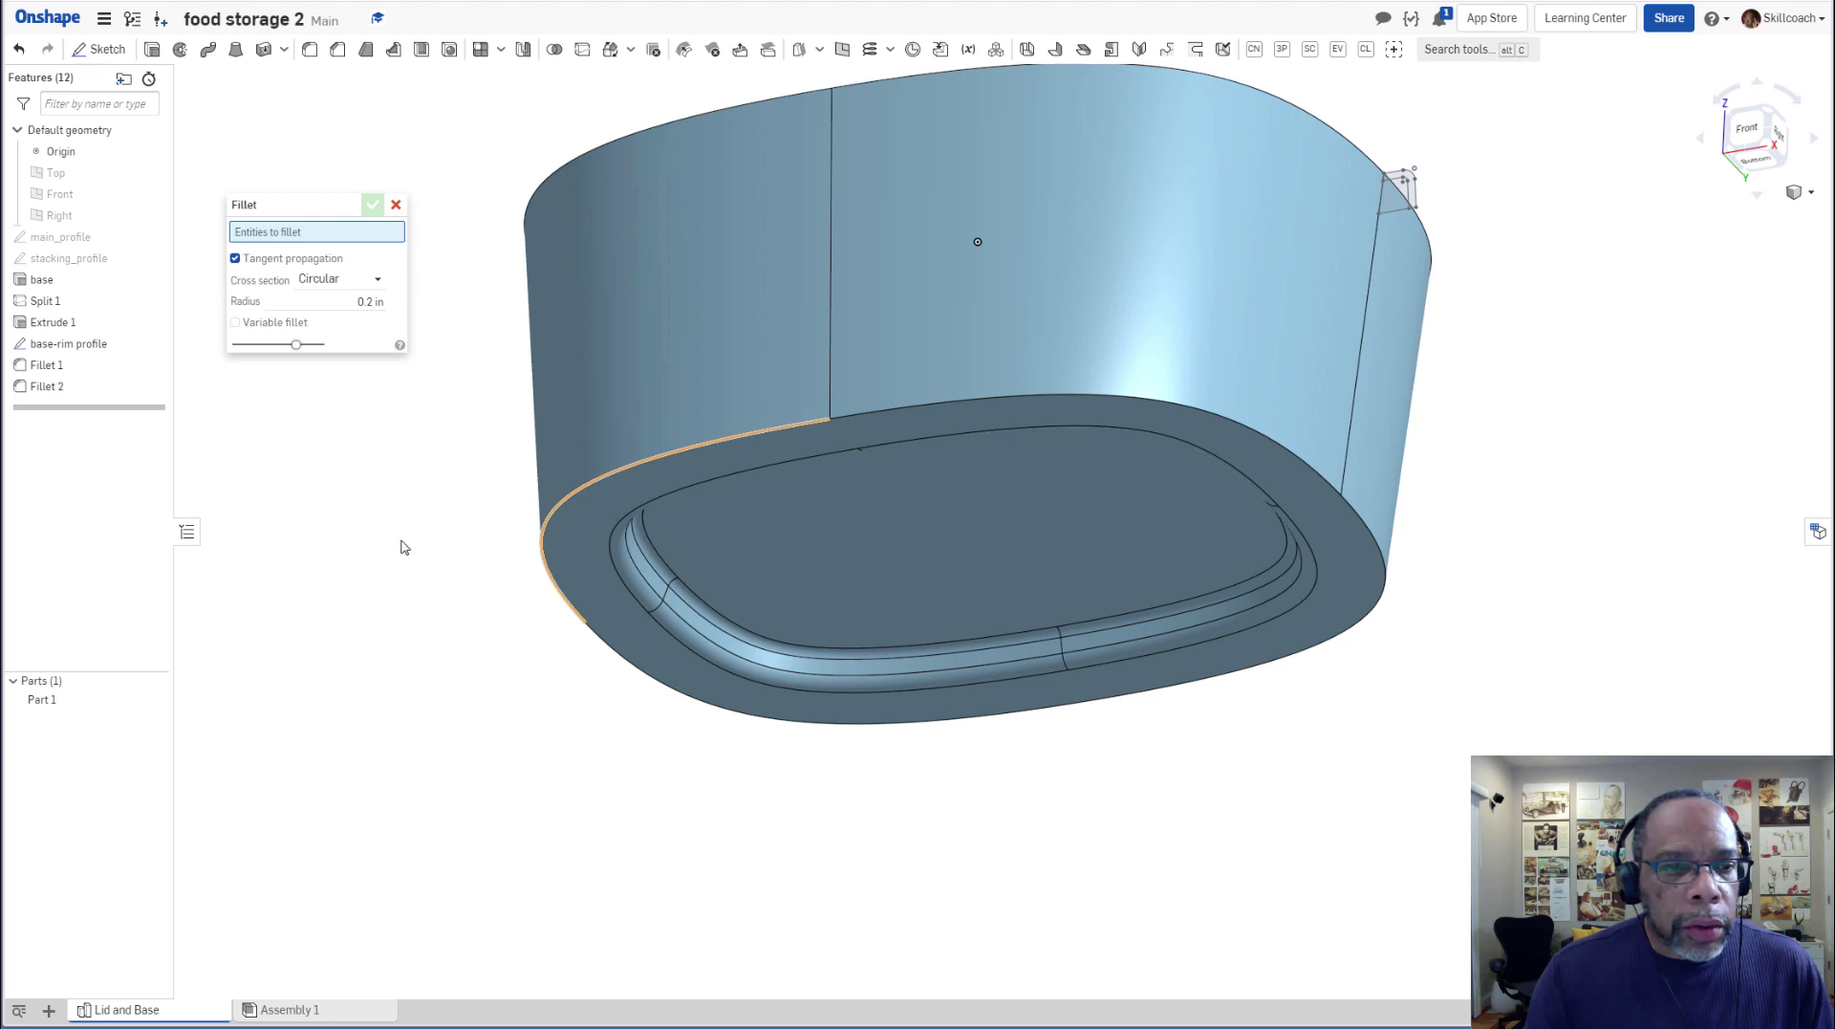
{"action": "left_click", "coordinate": [599, 473]}
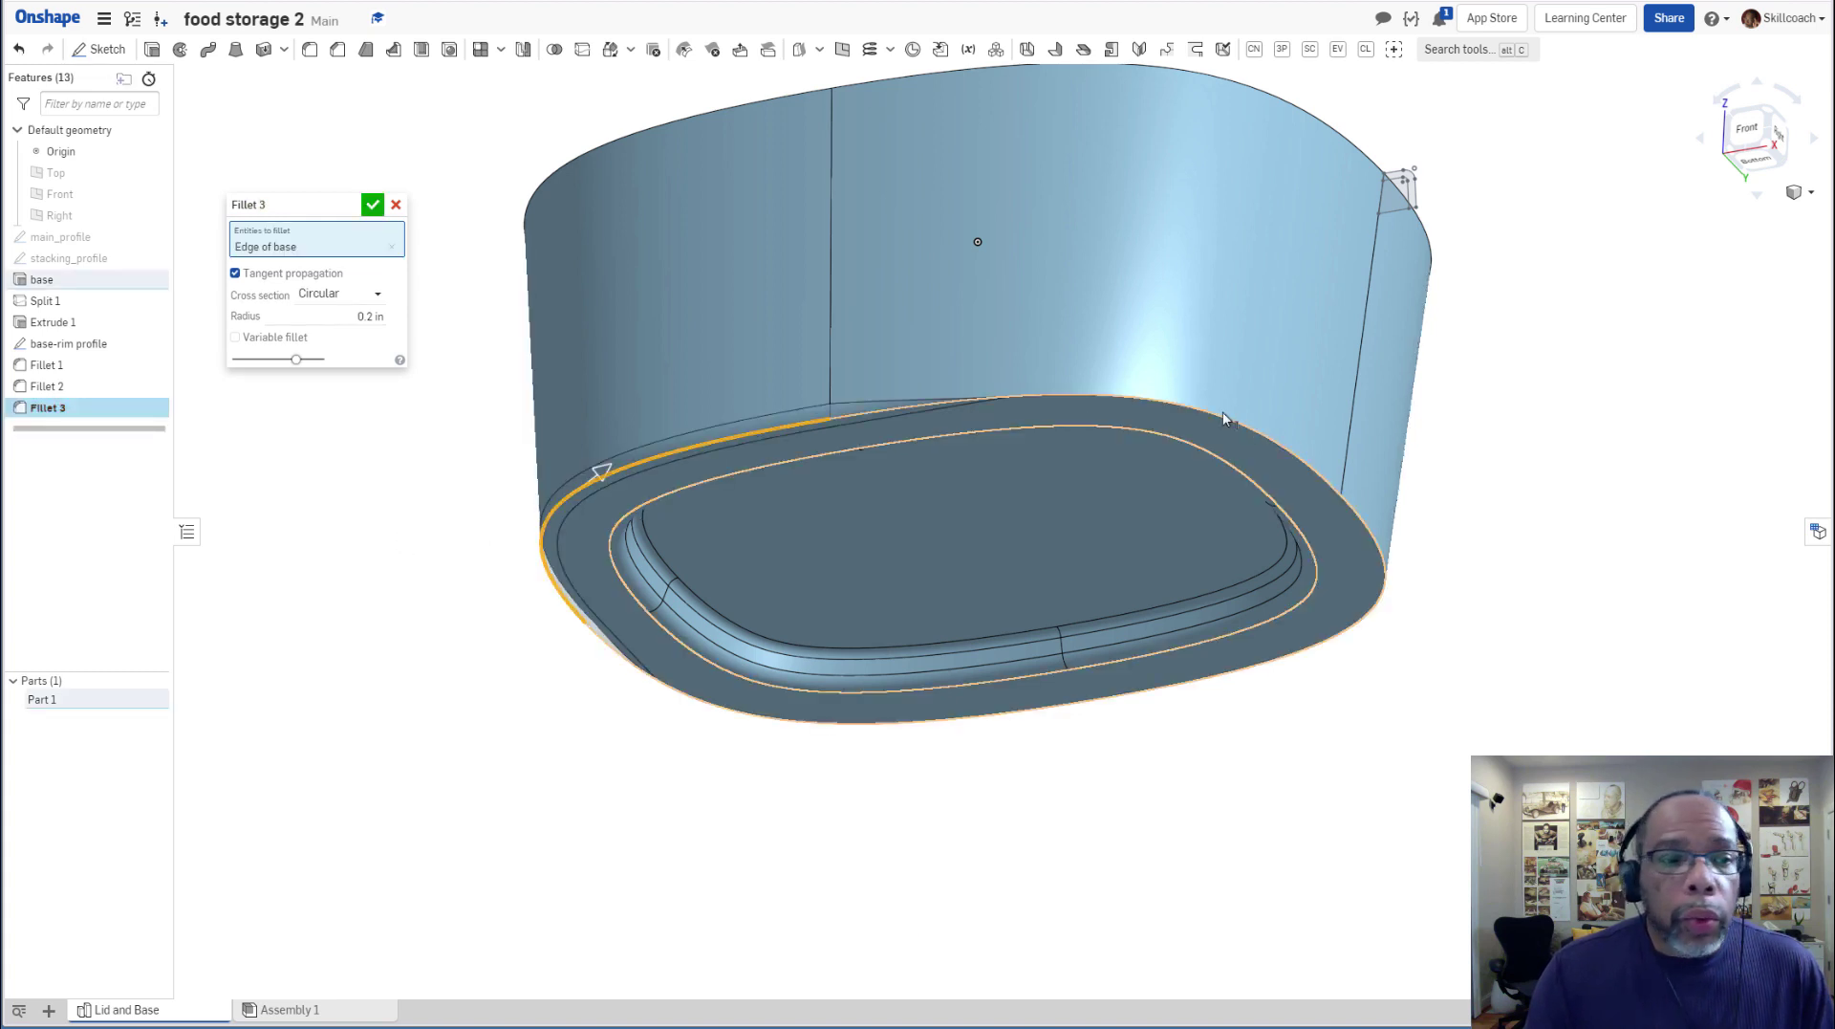
{"action": "left_click", "coordinate": [392, 246]}
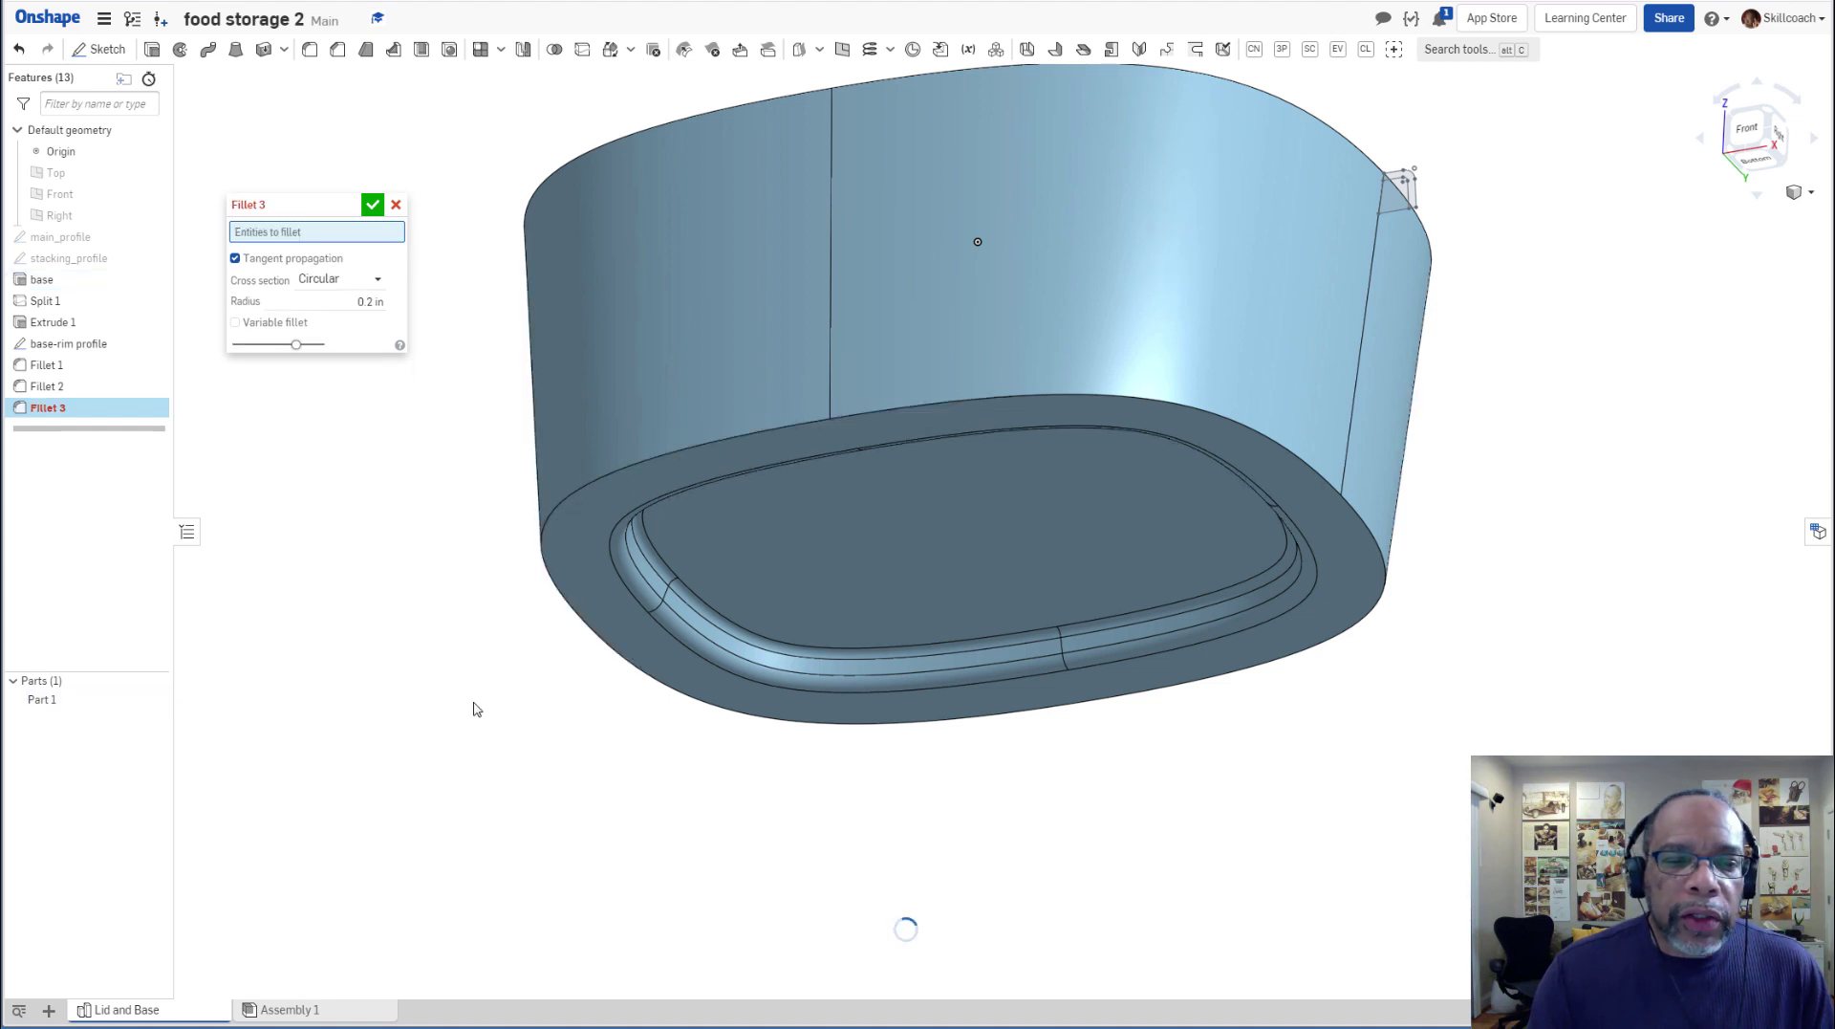
{"action": "right_click_drag", "start_coordinate": [474, 702], "coordinate": [474, 689]}
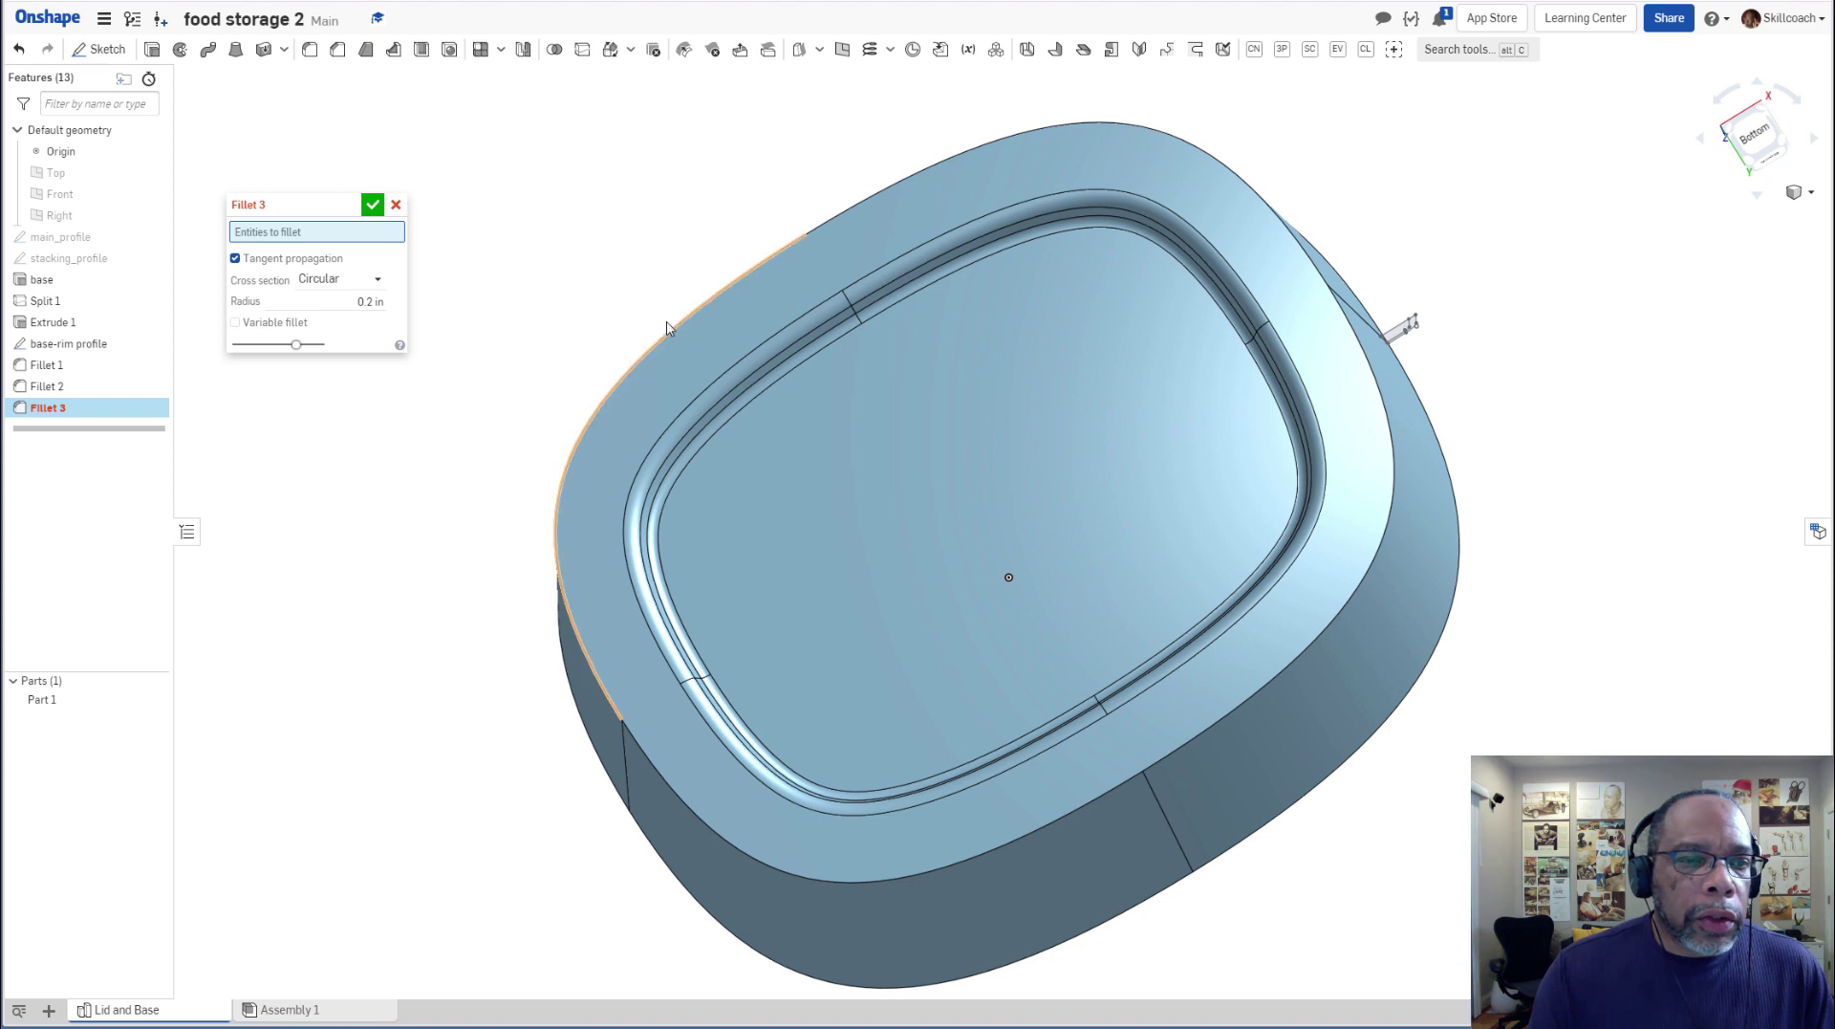
{"action": "left_click", "coordinate": [744, 326]}
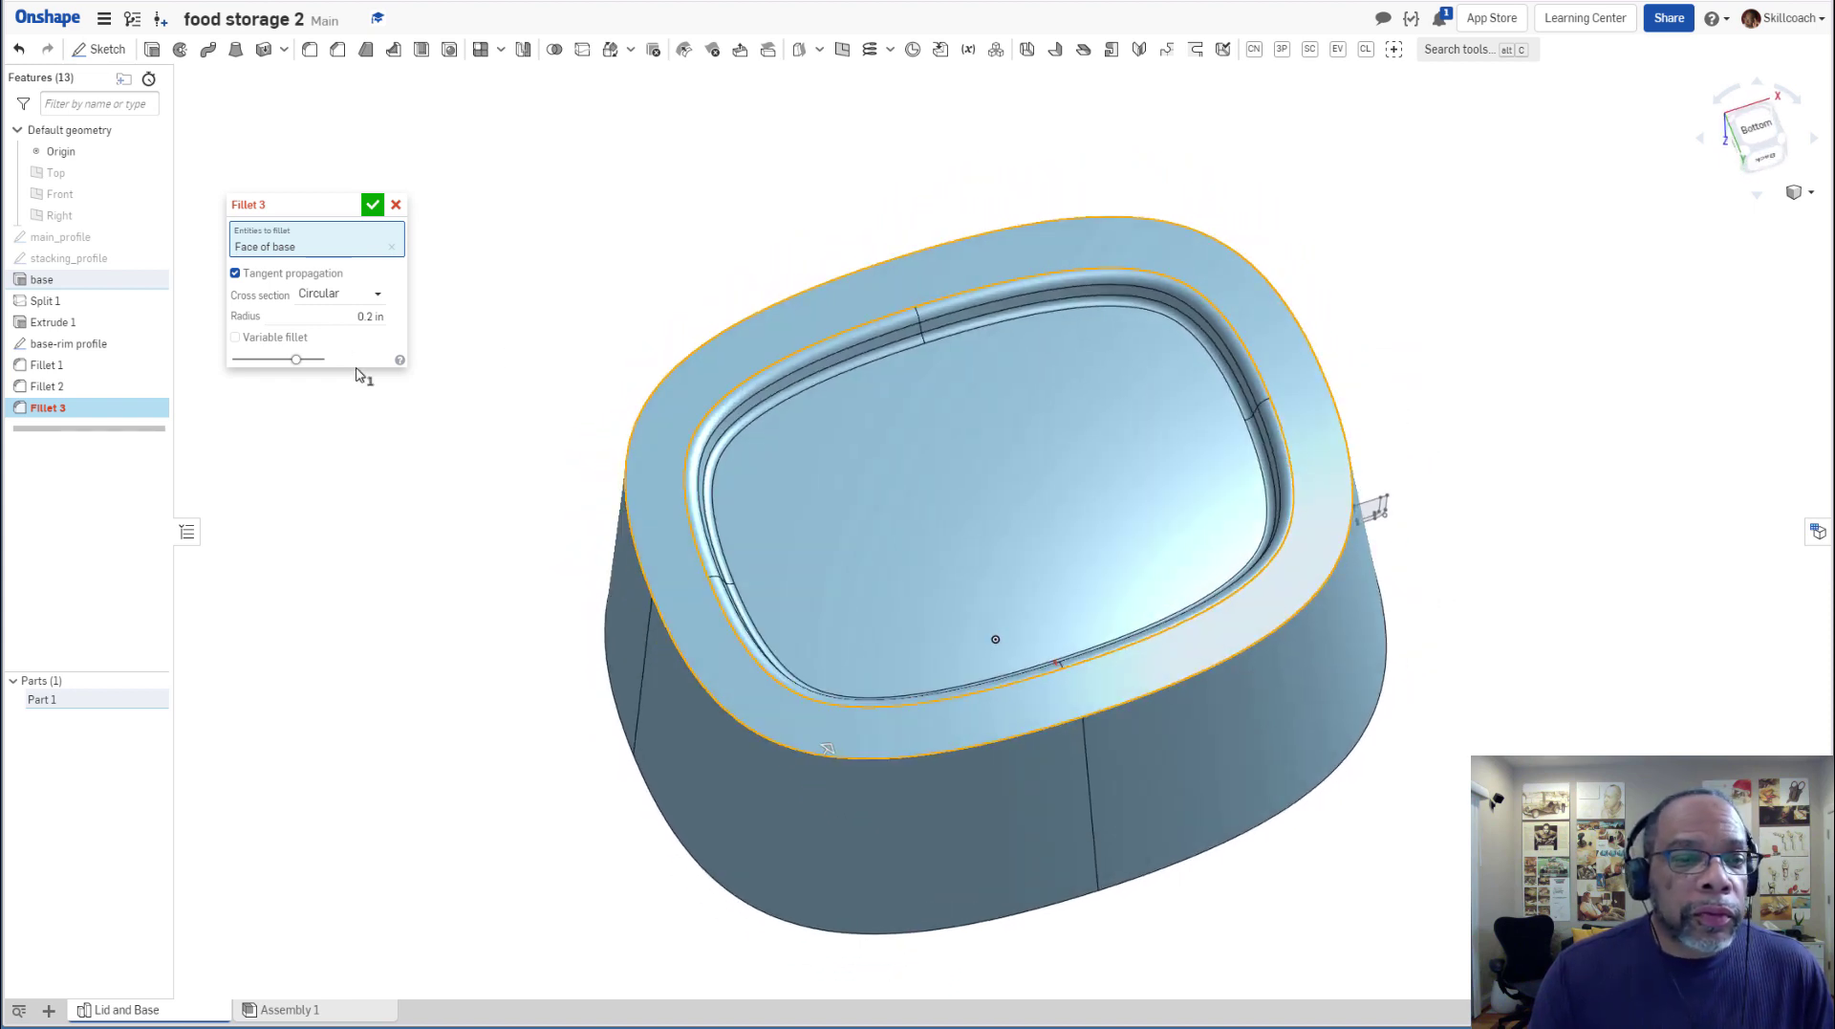
{"action": "left_click", "coordinate": [392, 251]}
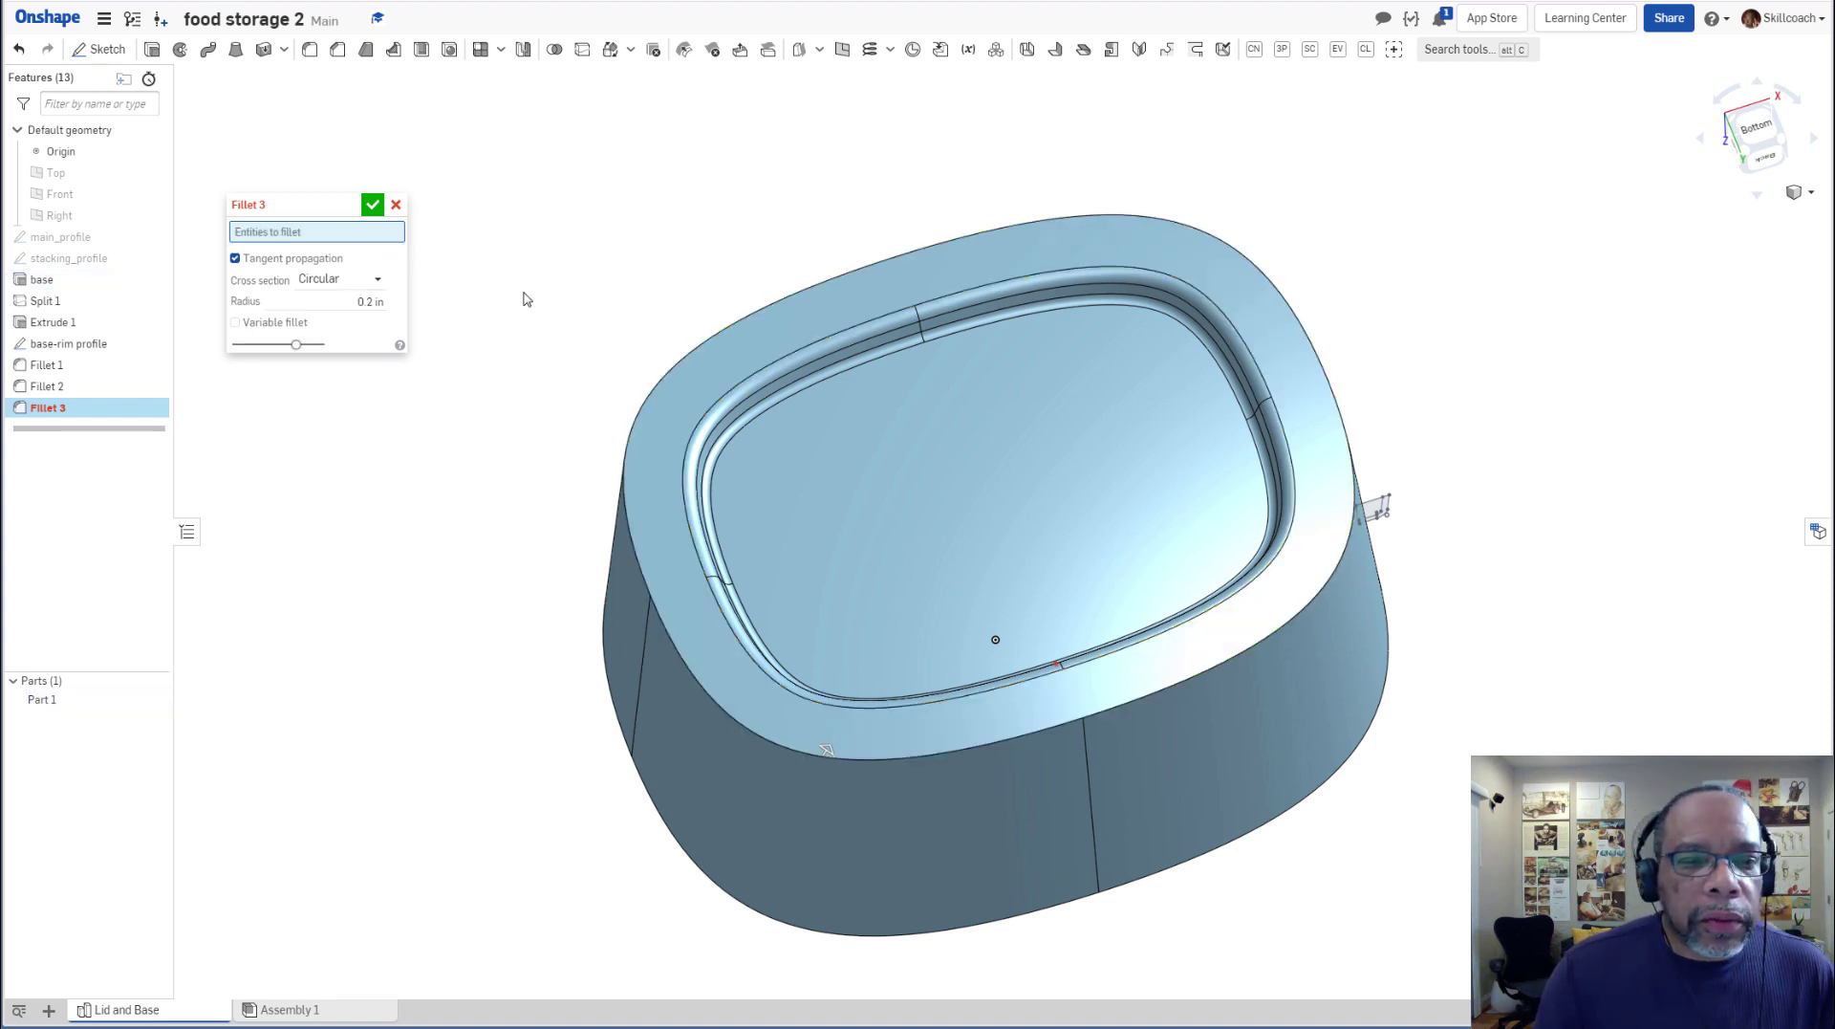
Fillet the four outer bottom edges of the base with a 0.375 in radius.
{"action": "left_click", "coordinate": [771, 307]}
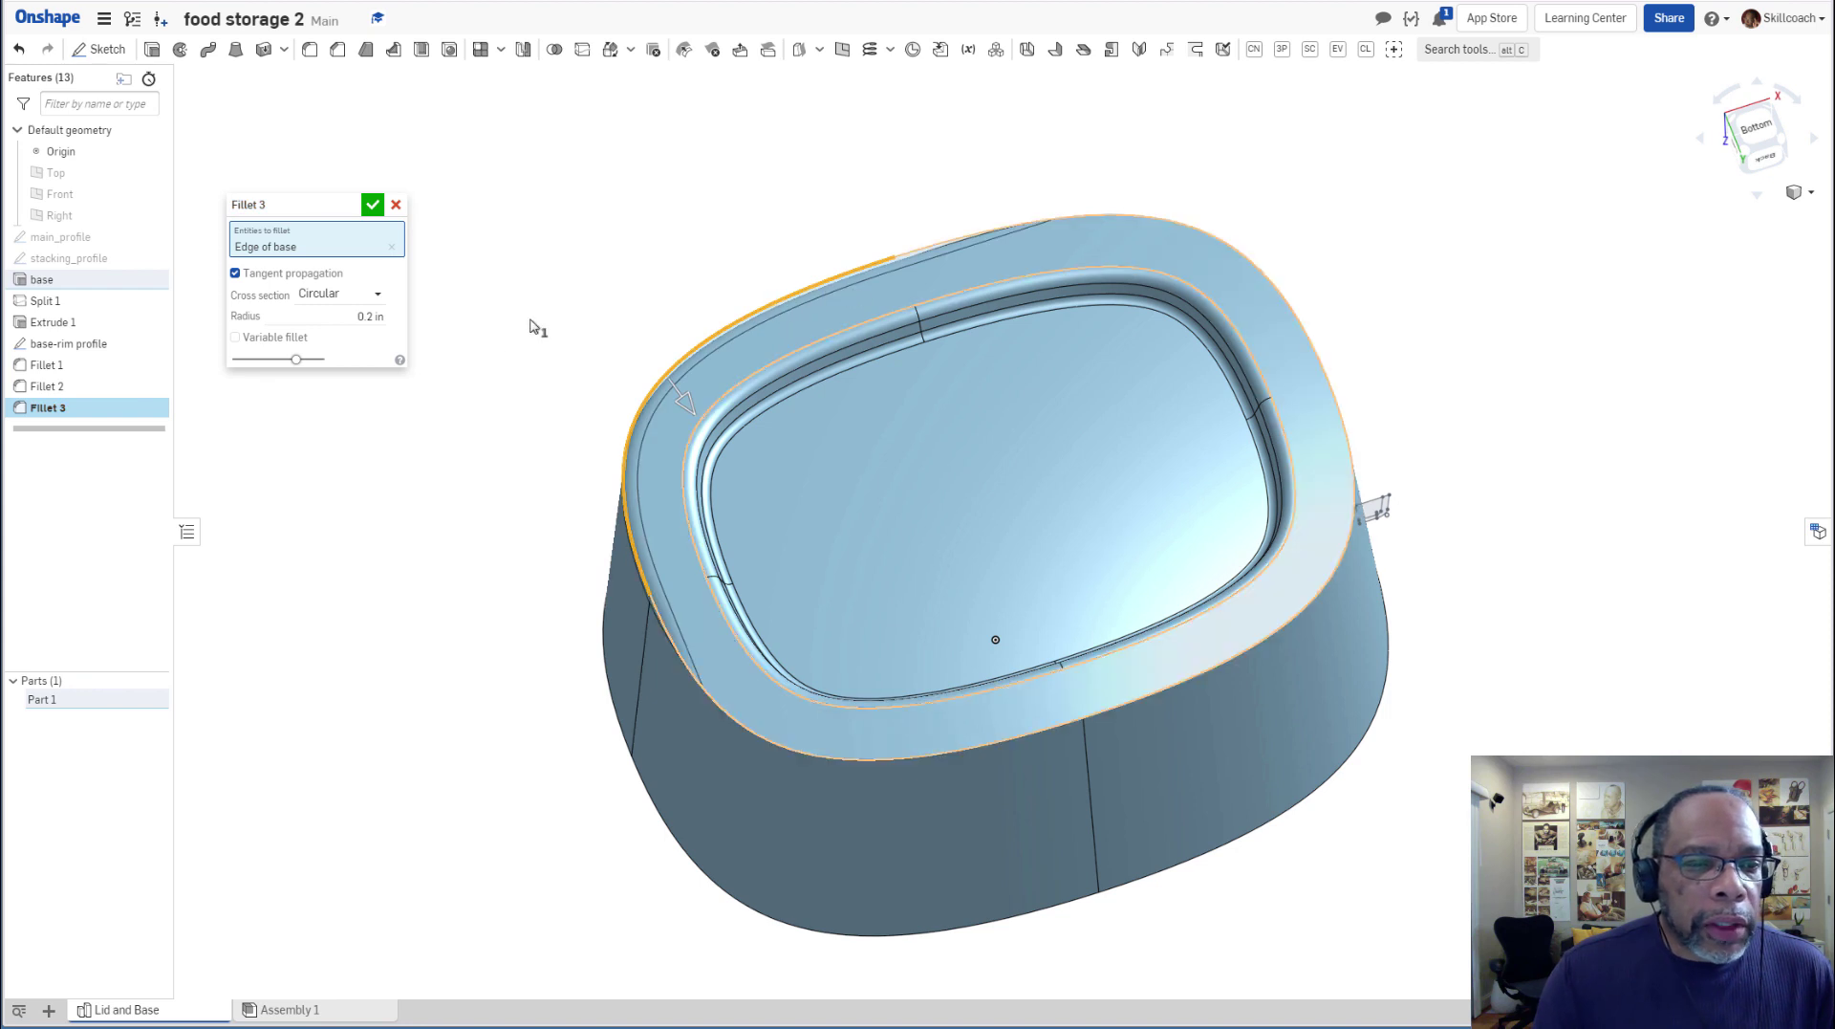
{"action": "left_click", "coordinate": [357, 316]}
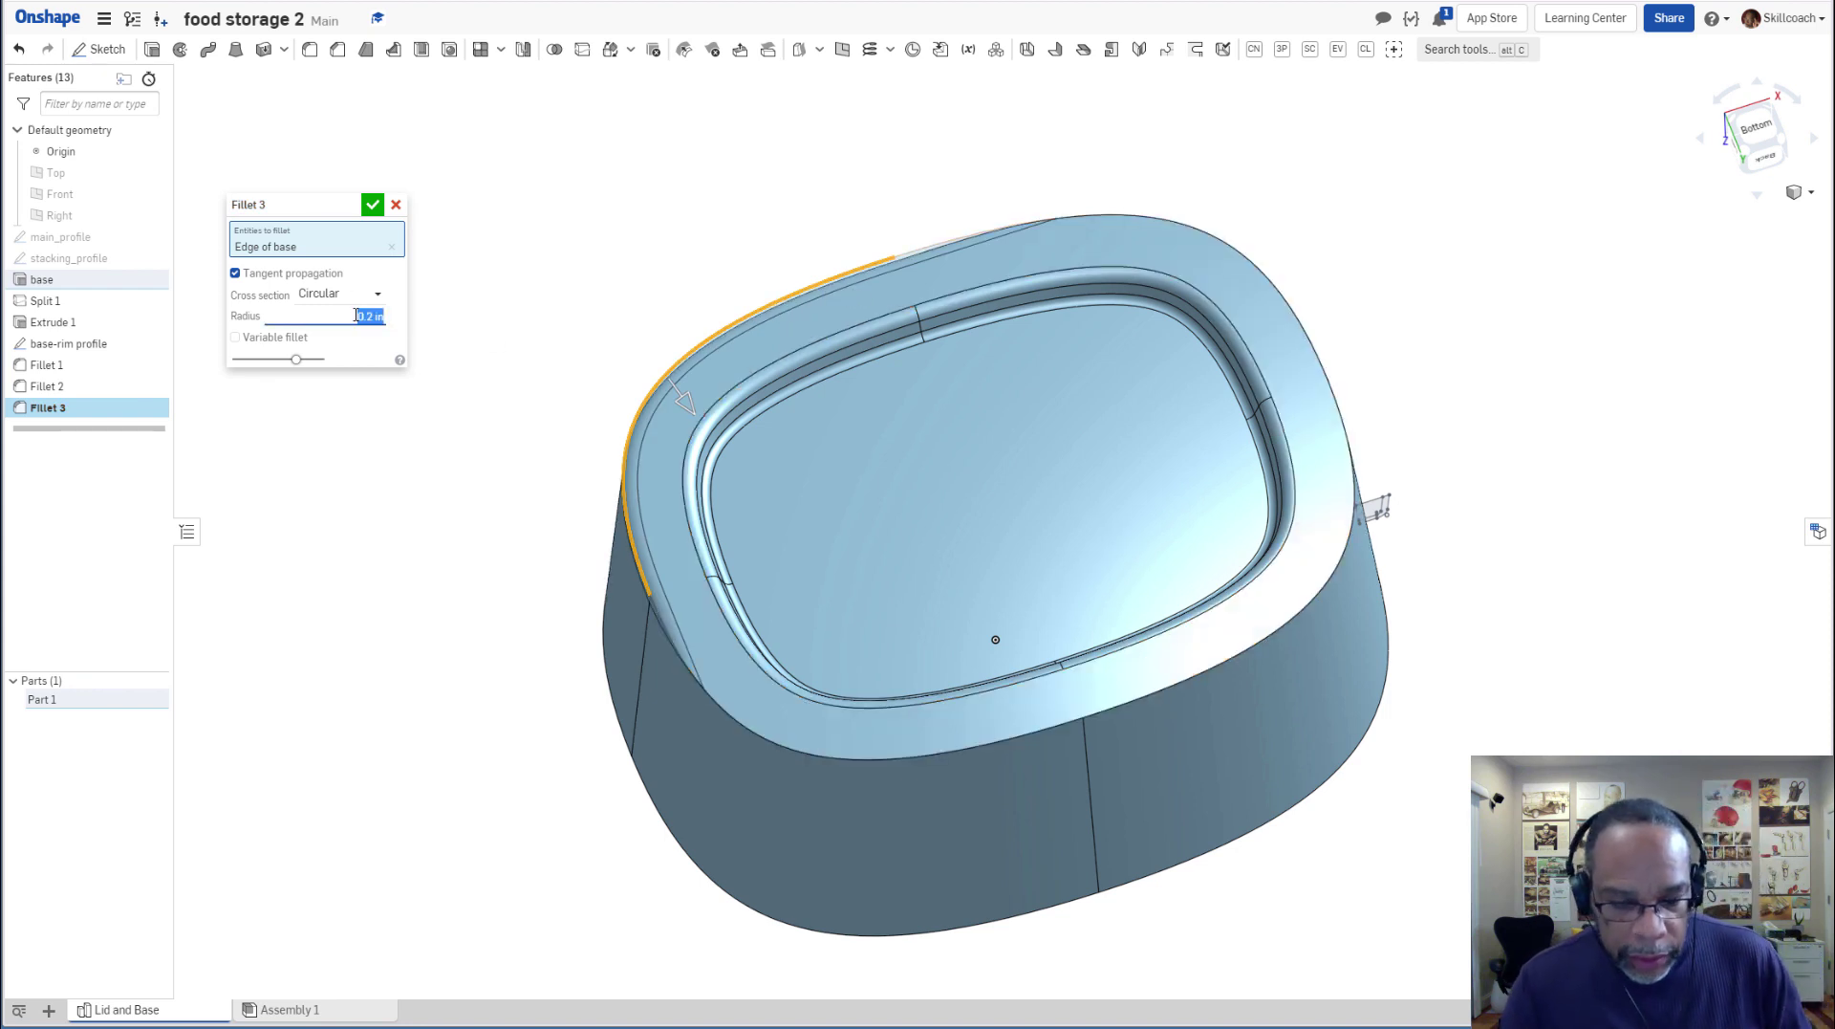
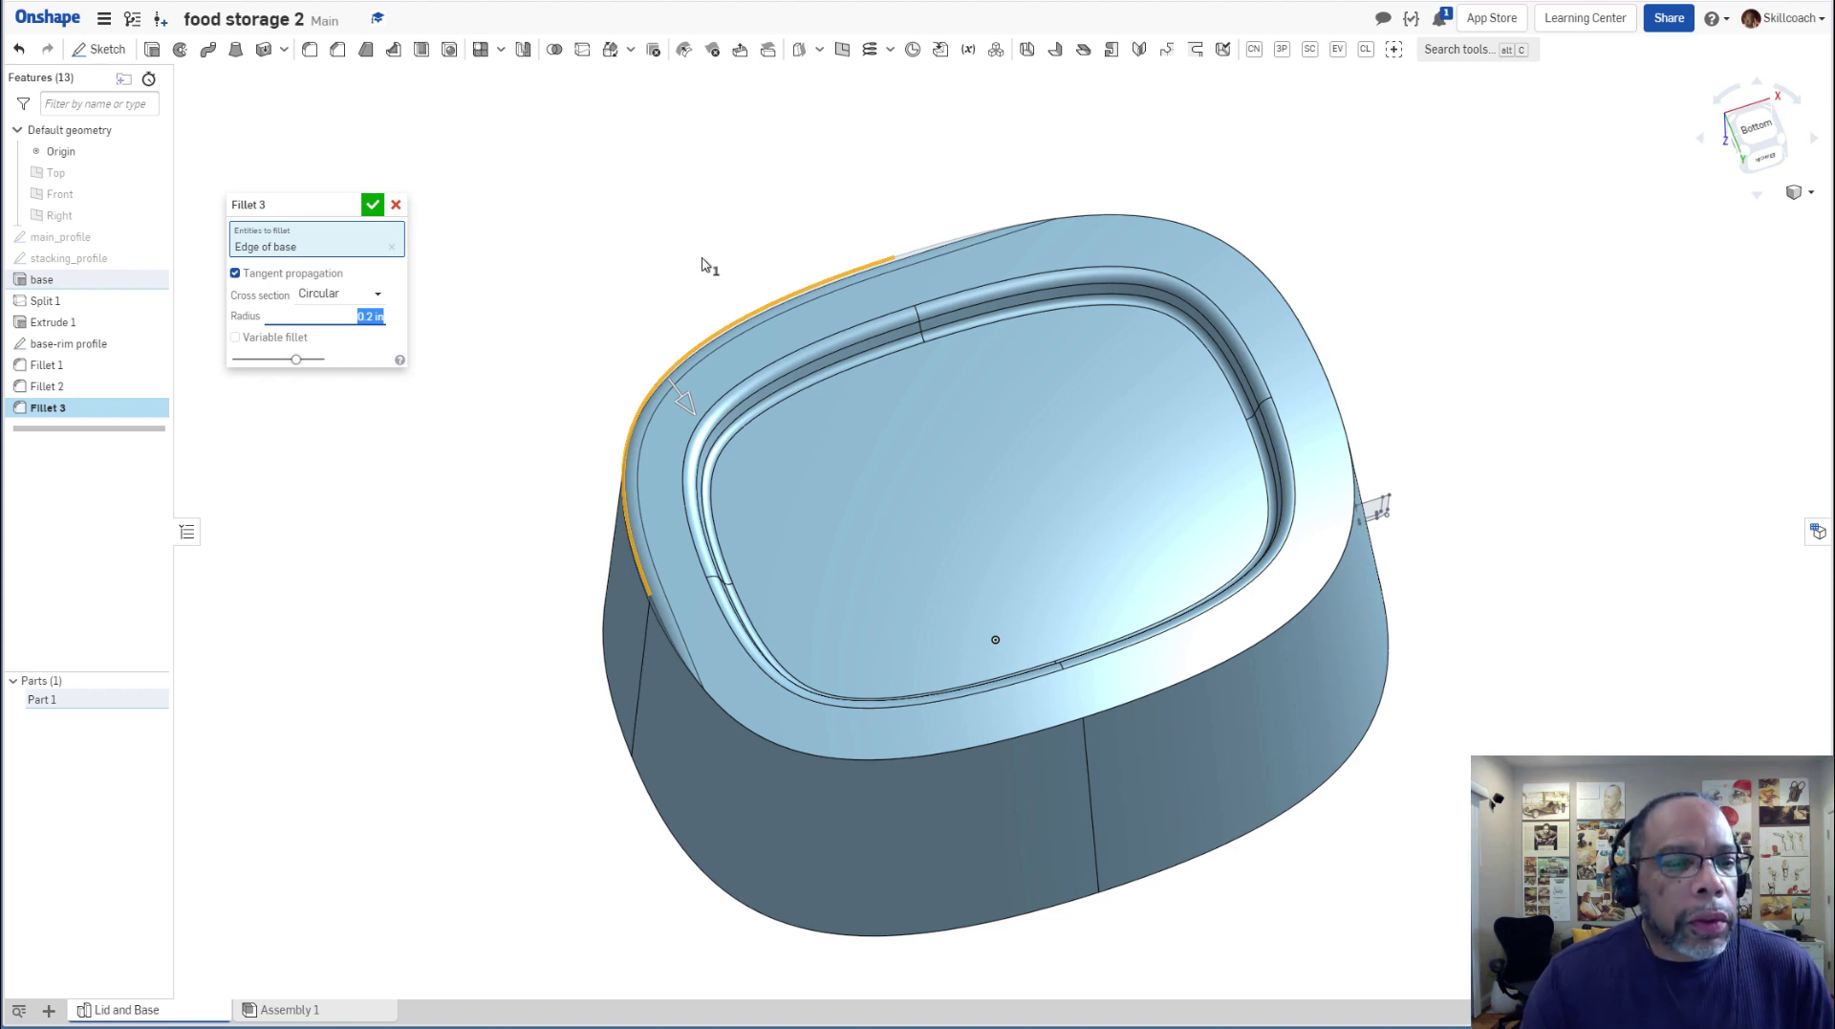
{"action": "key", "text": "BackSpace"}
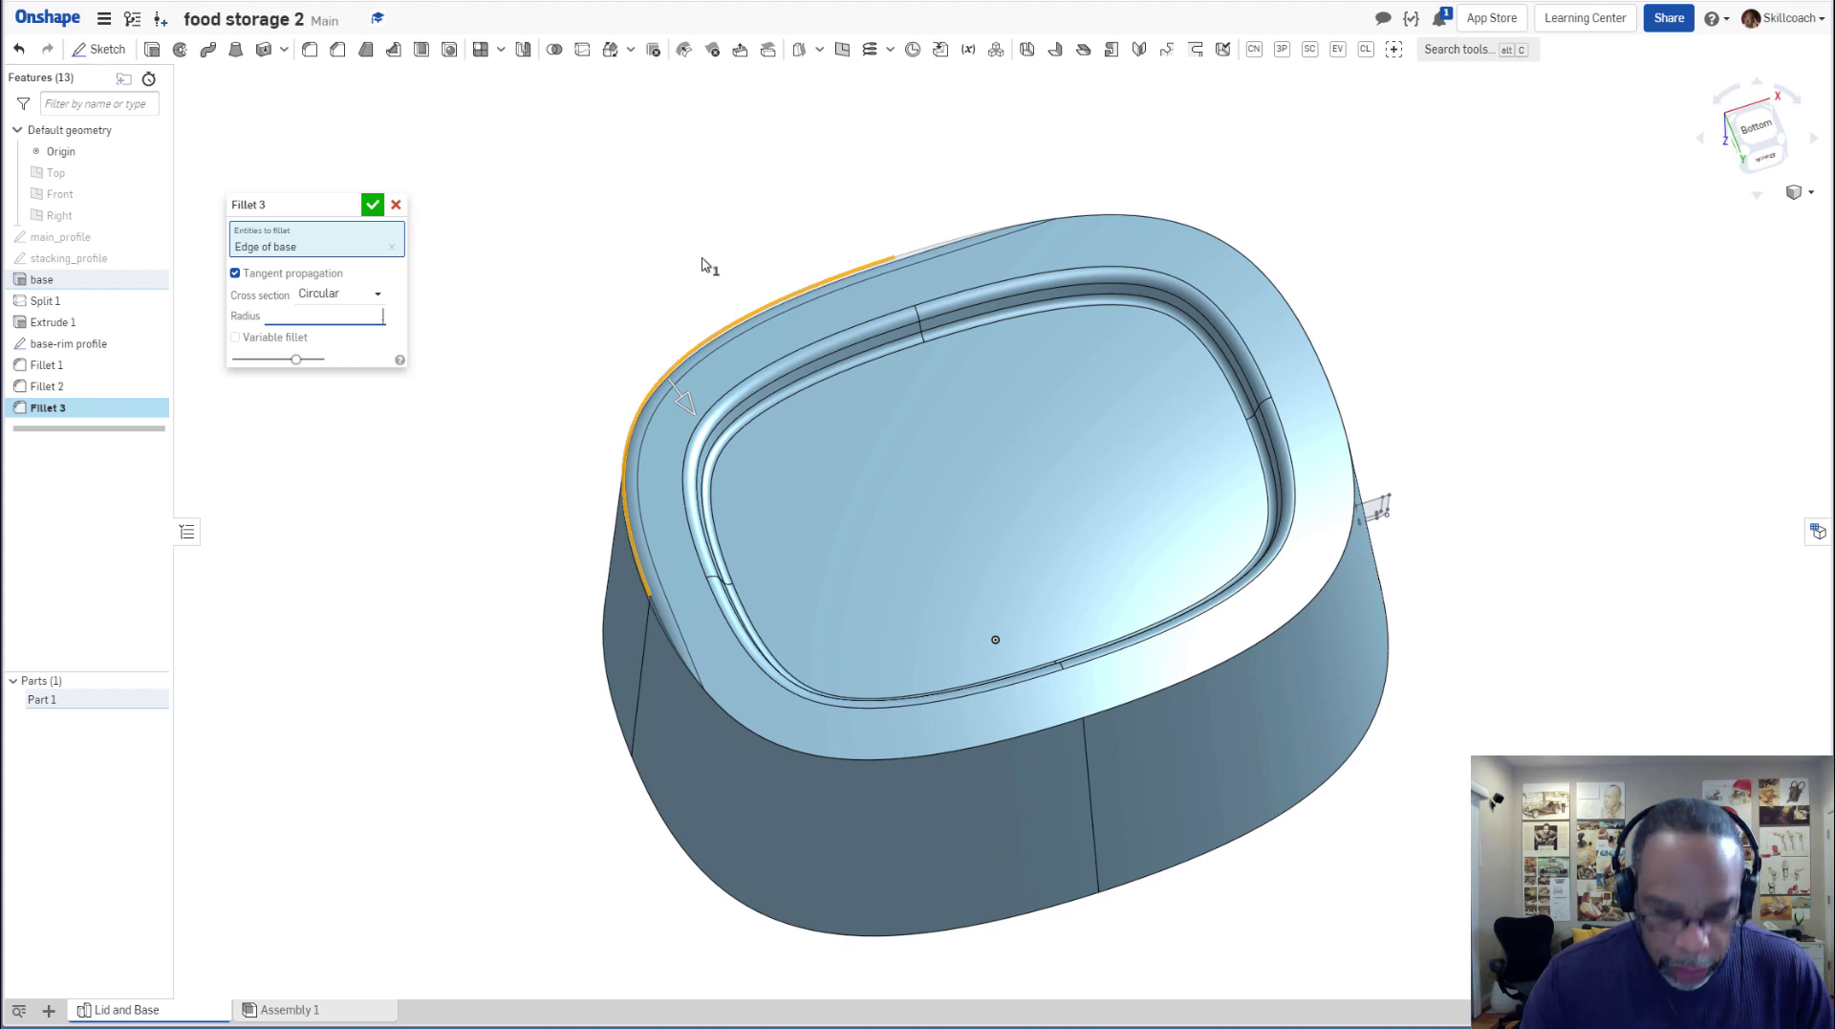
{"action": "type", "text": ".375"}
{"action": "key", "text": "Return"}
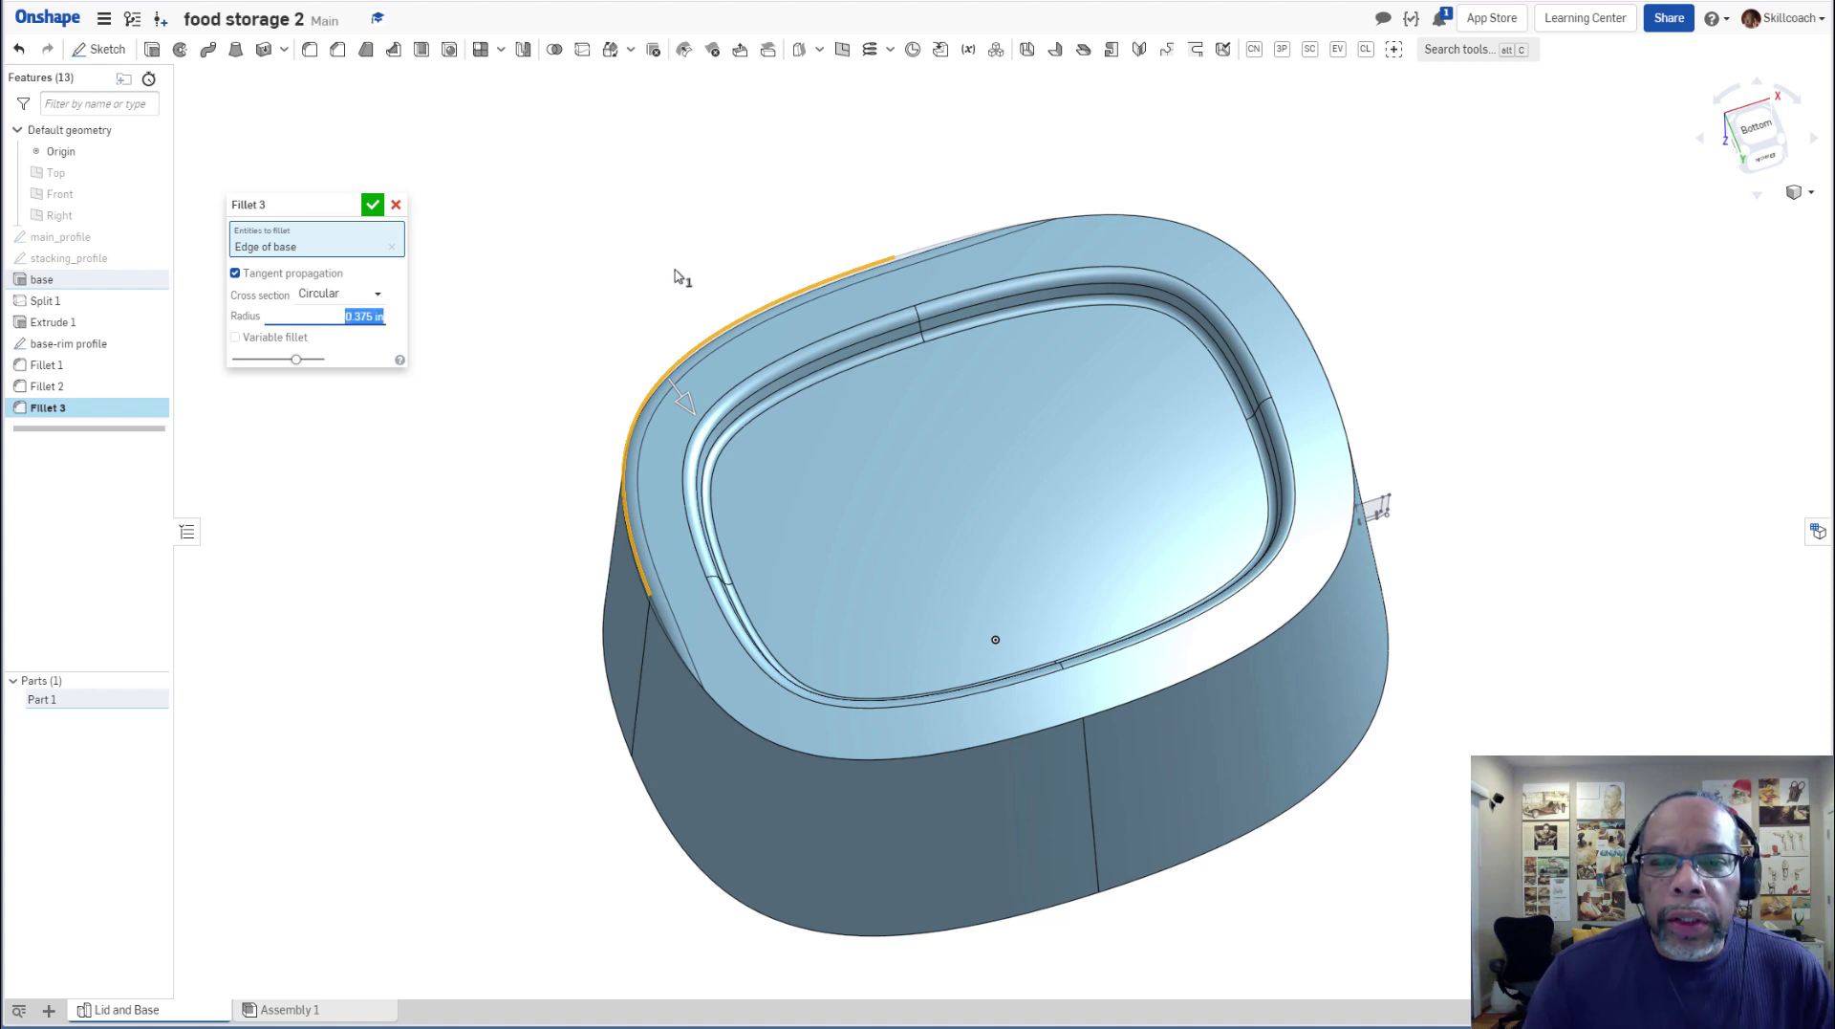
{"action": "left_click", "coordinate": [1238, 440]}
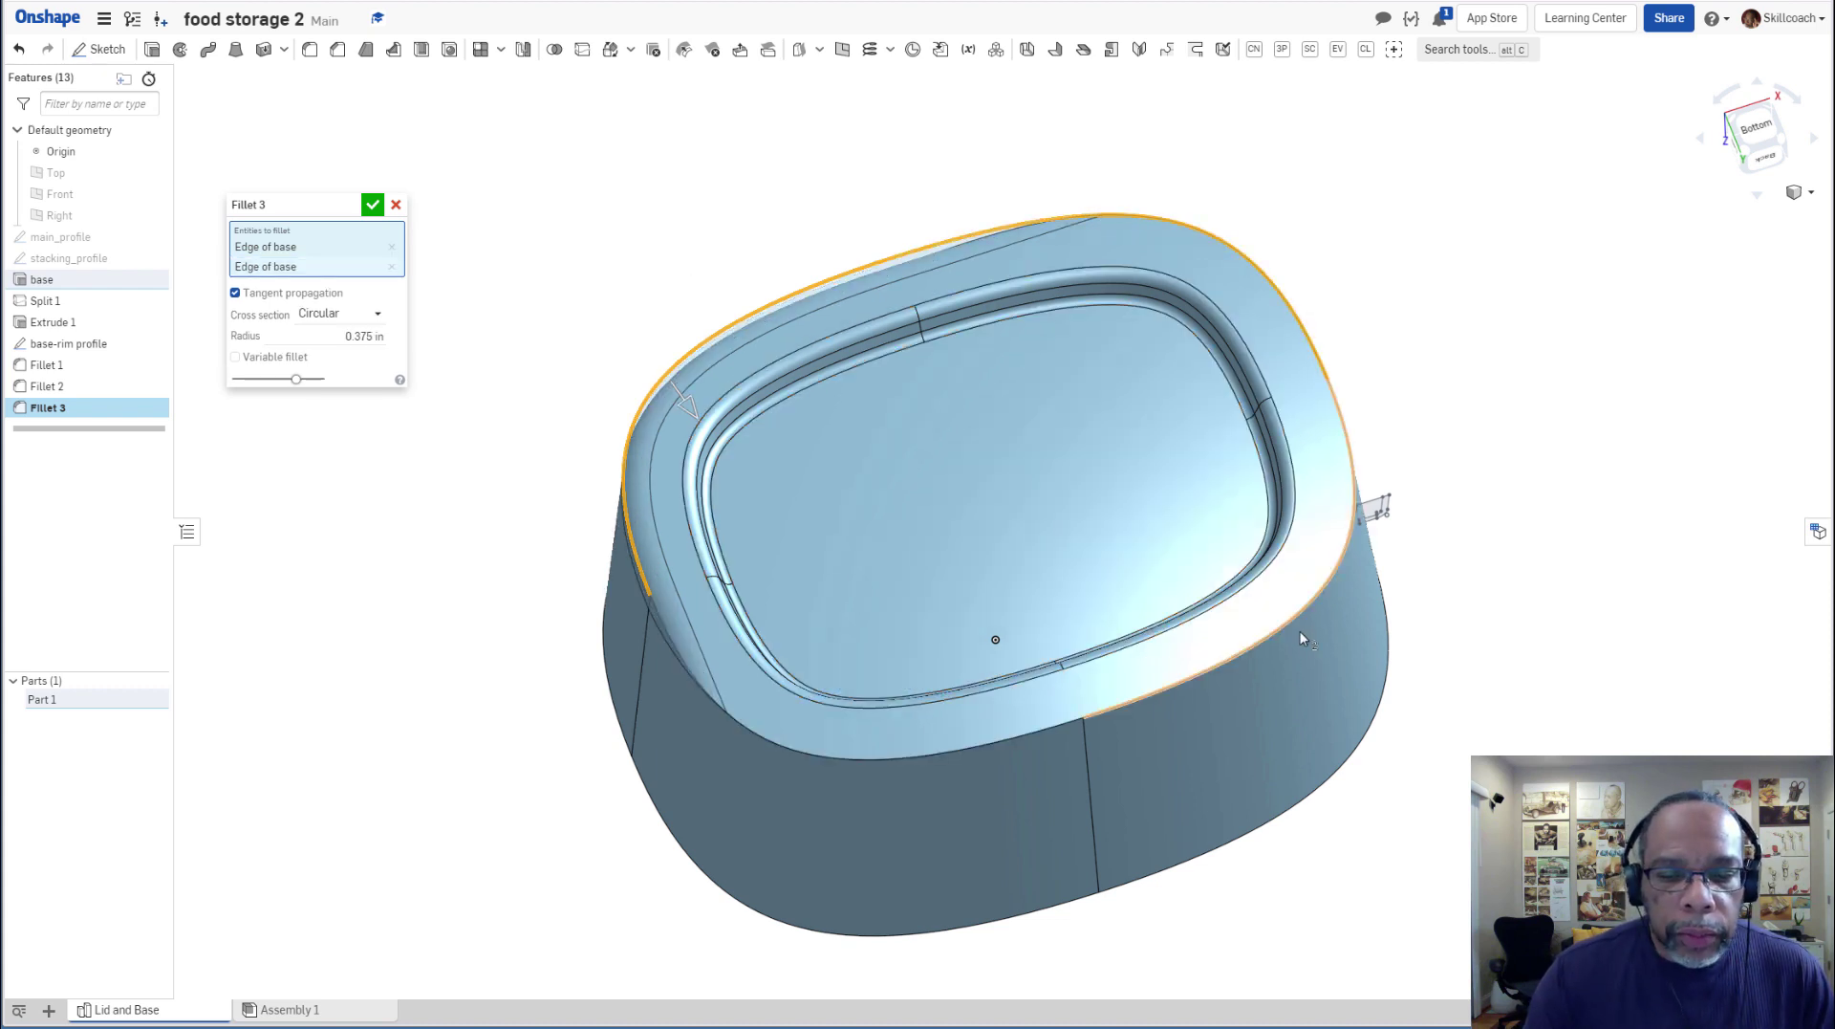
{"action": "left_click", "coordinate": [915, 759]}
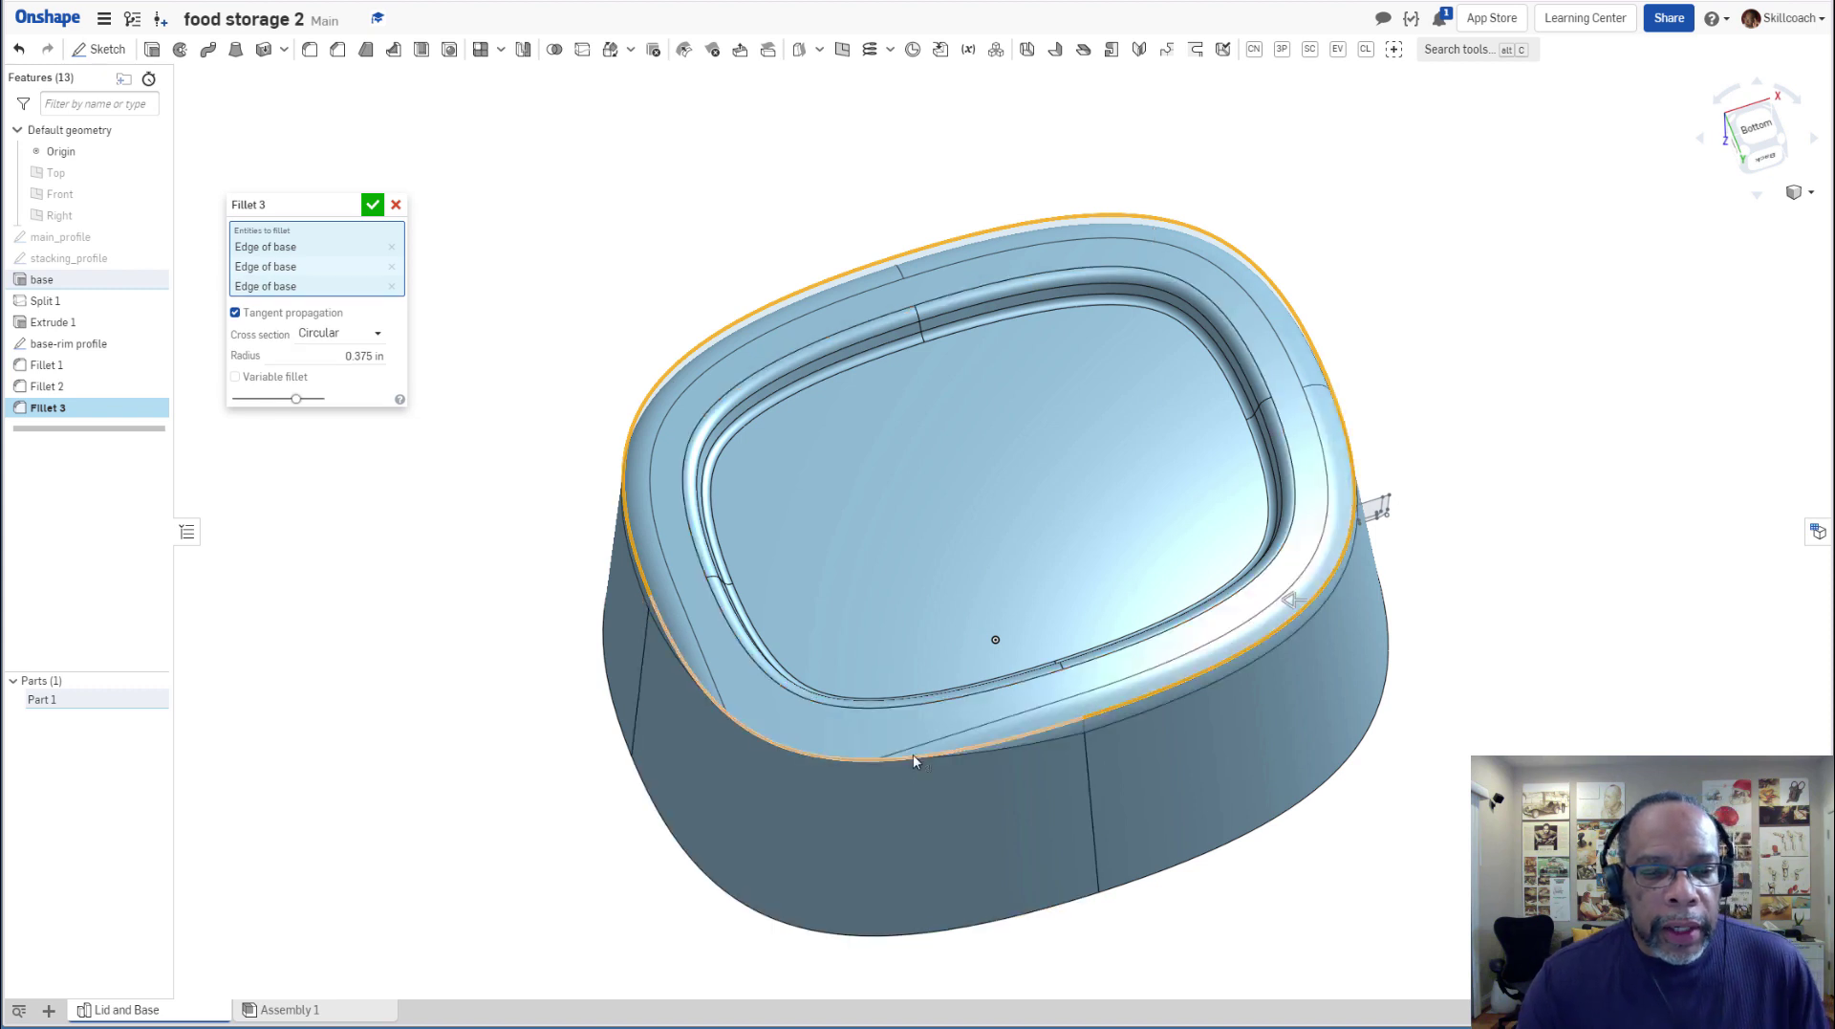
{"action": "left_click", "coordinate": [632, 758]}
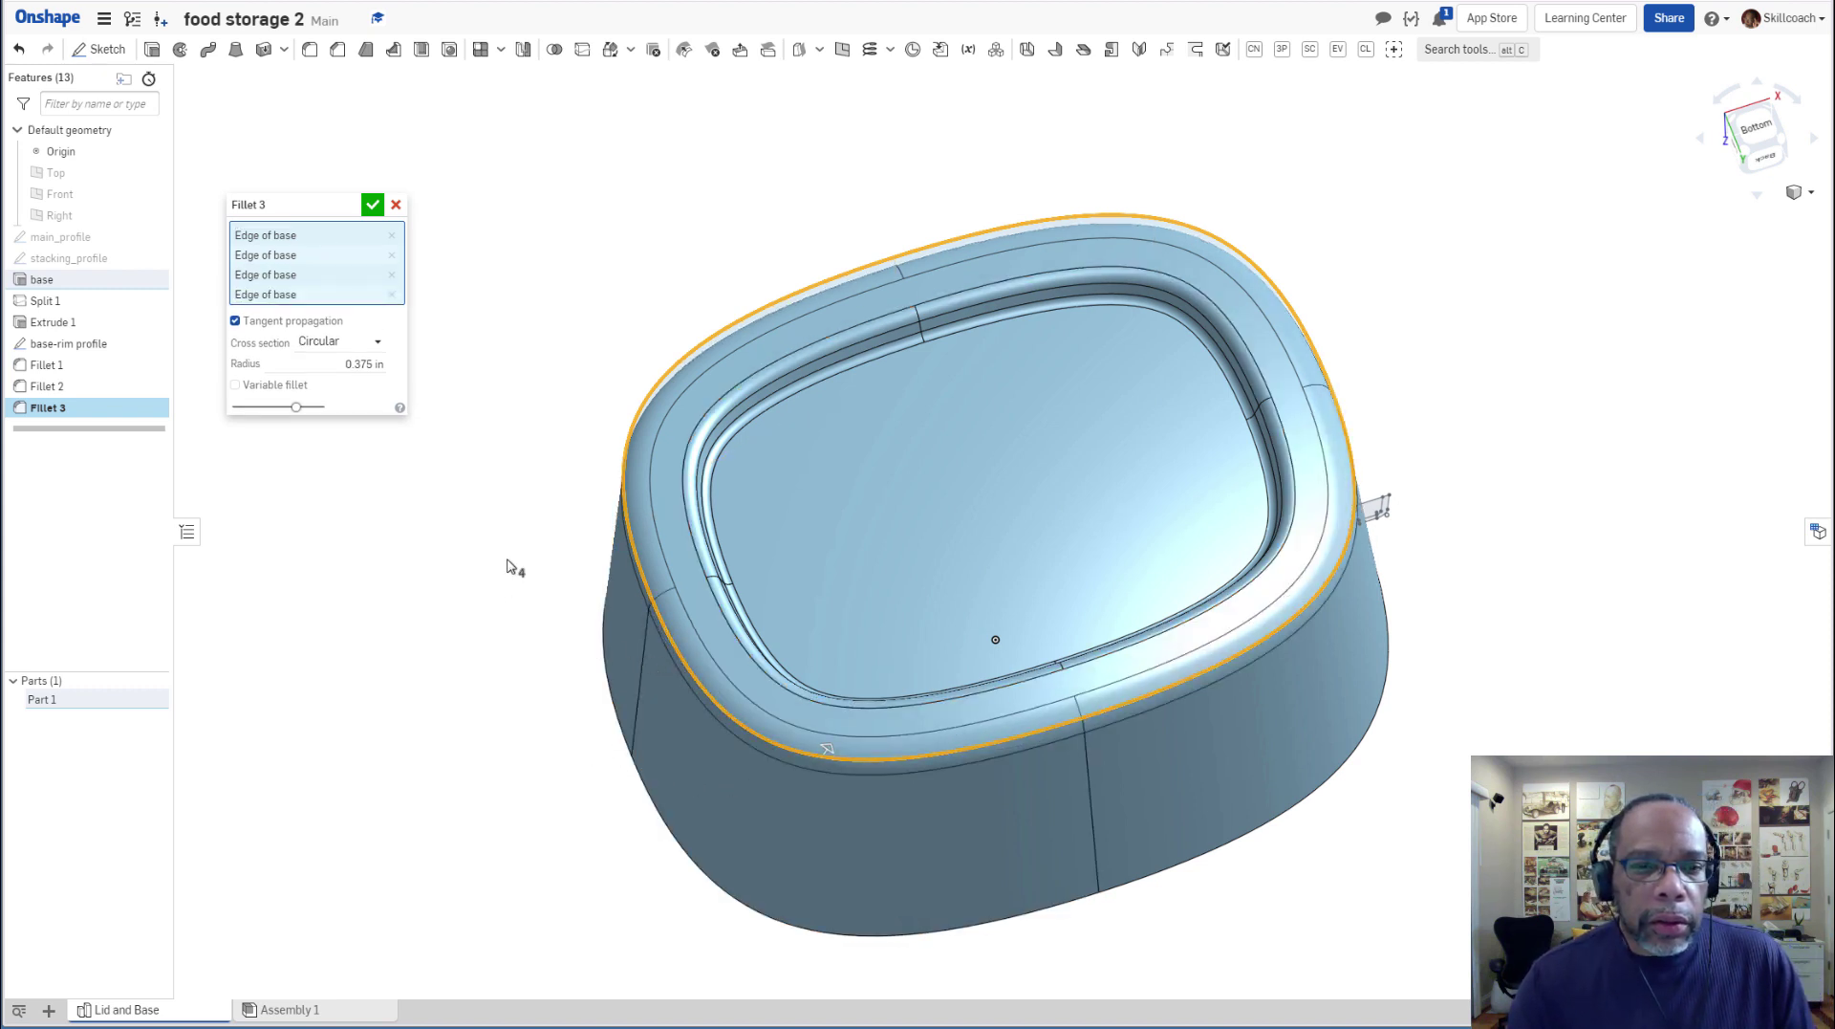
{"action": "right_click_drag", "start_coordinate": [507, 566], "coordinate": [473, 808]}
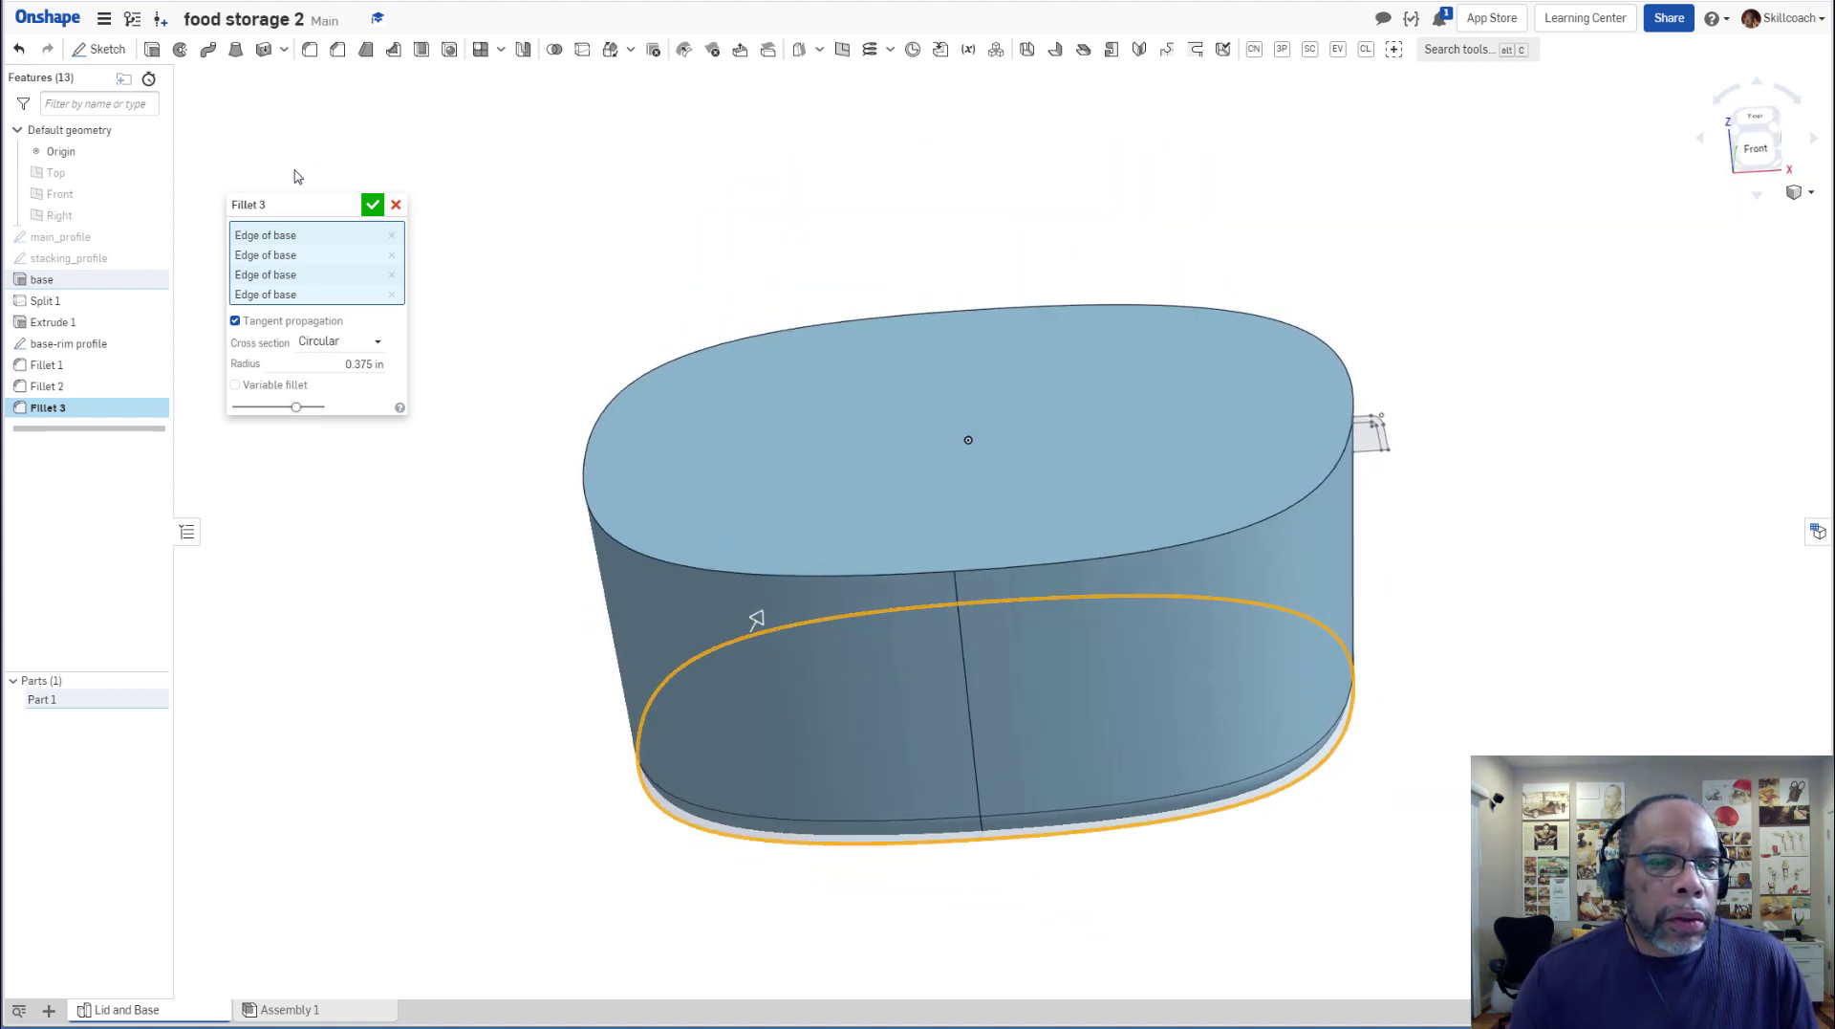
{"action": "left_click", "coordinate": [372, 205]}
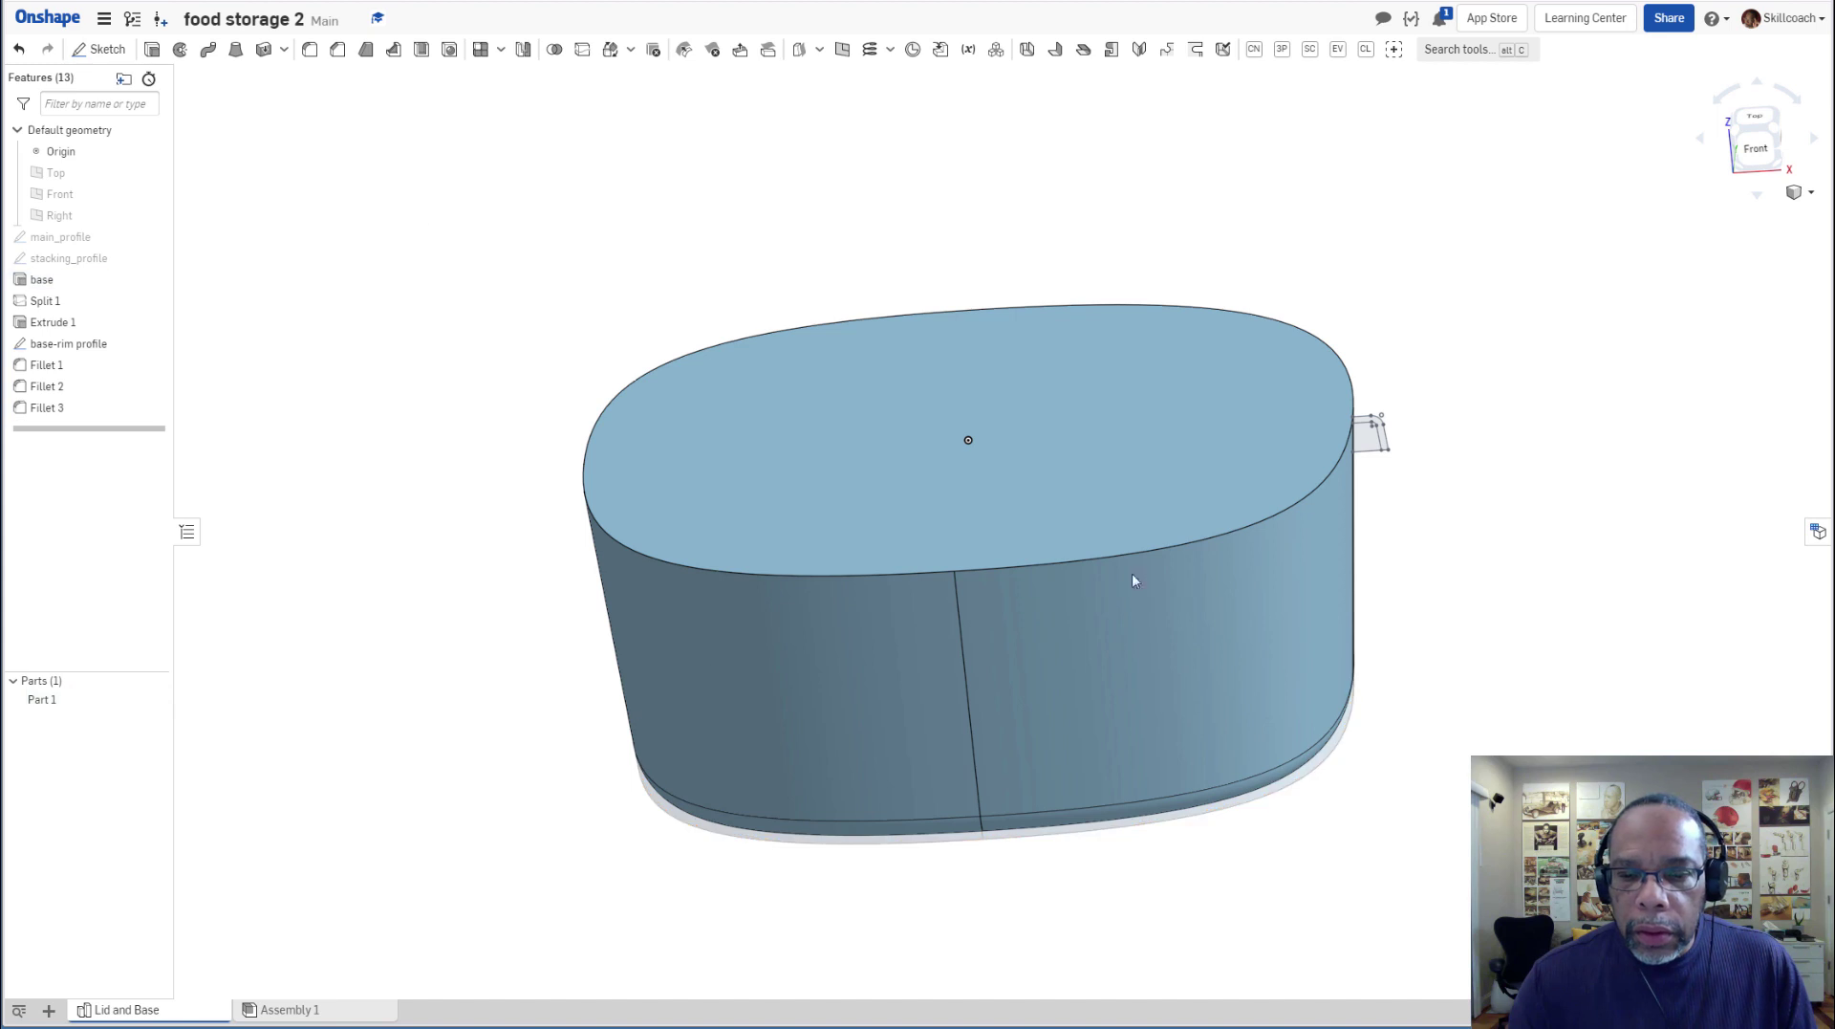
Shell the base to a 0.09 in wall thickness, removing its flat top face to open the container.
{"action": "right_click_drag", "start_coordinate": [1360, 754], "coordinate": [1253, 807]}
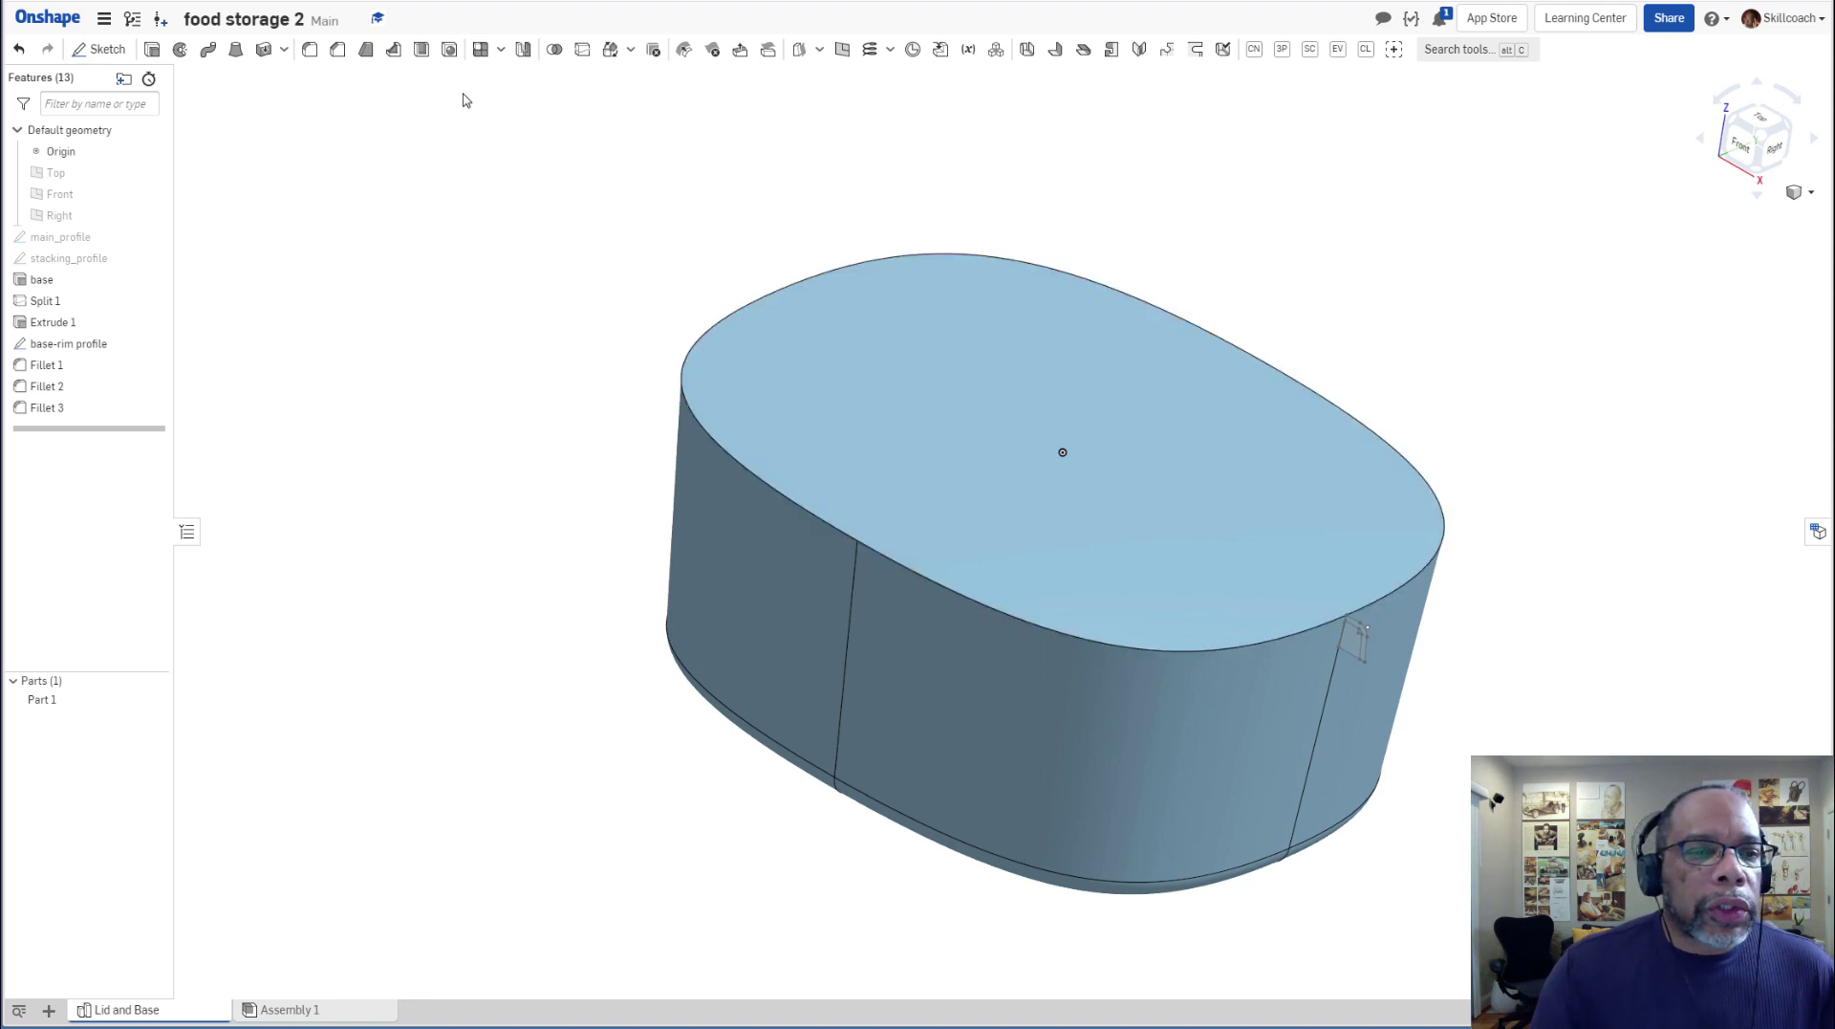
{"action": "left_click", "coordinate": [421, 53]}
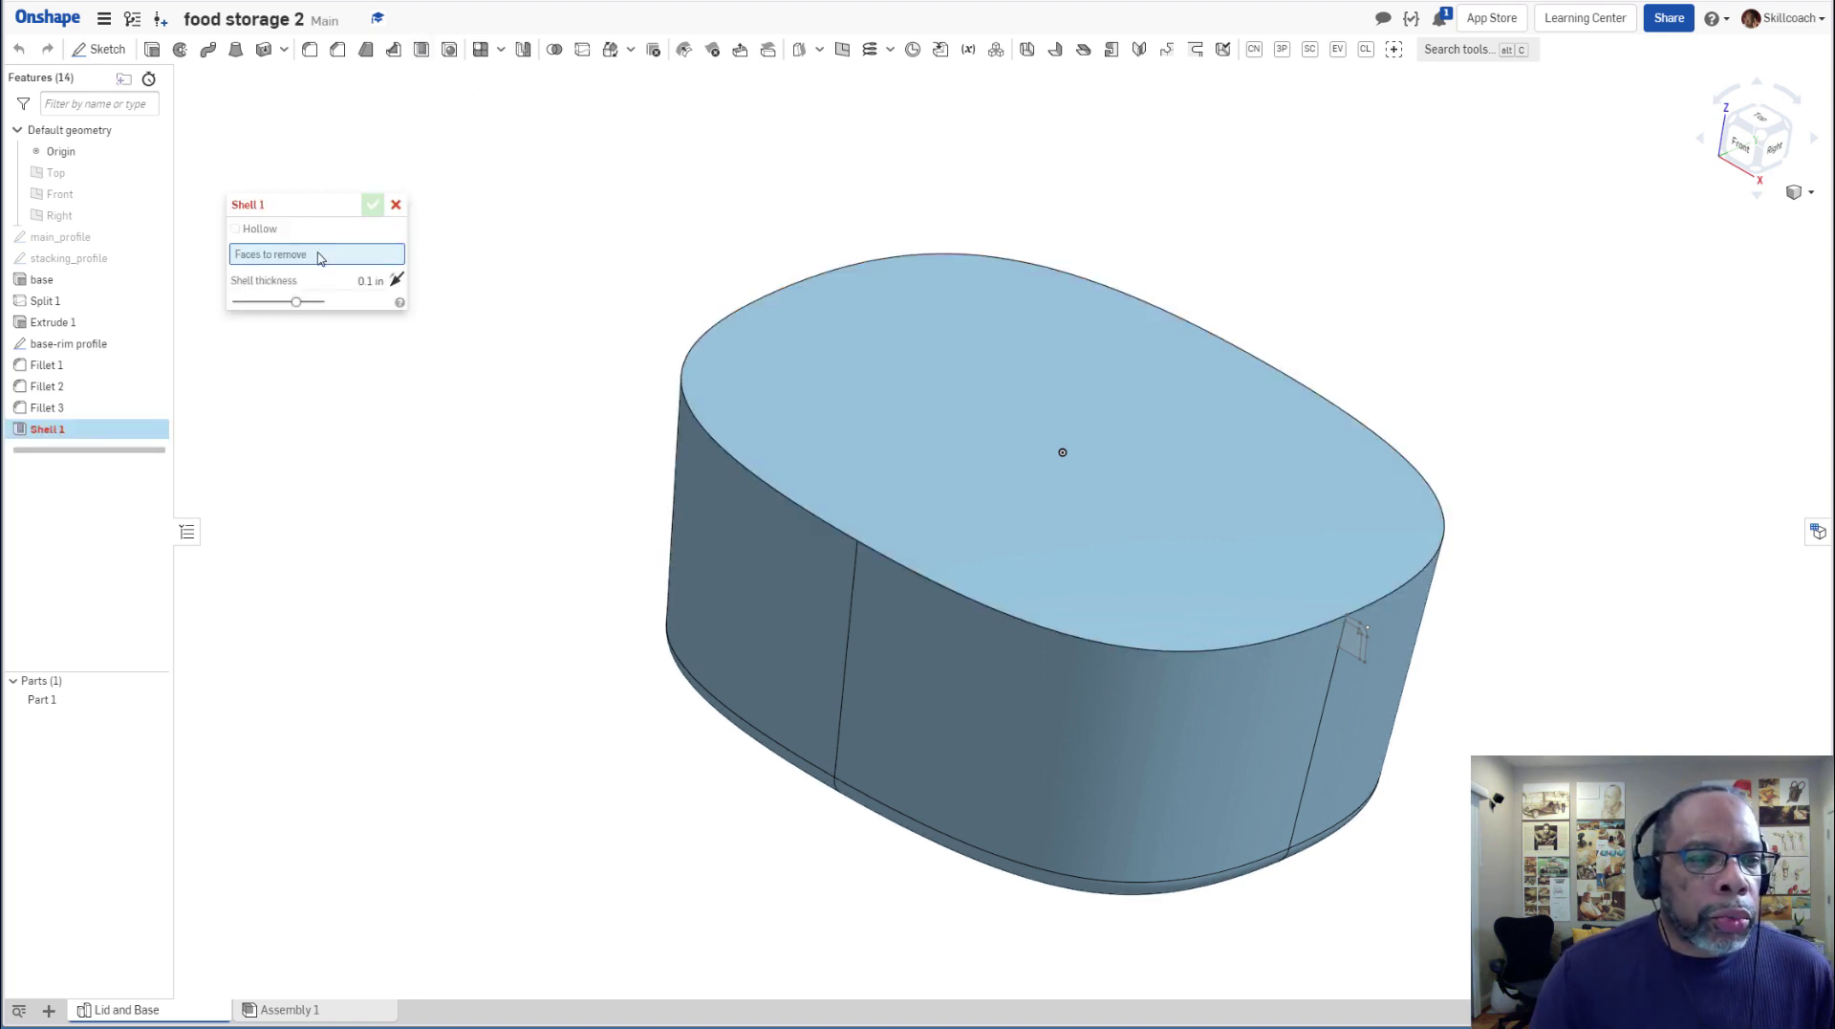
{"action": "left_click", "coordinate": [351, 275]}
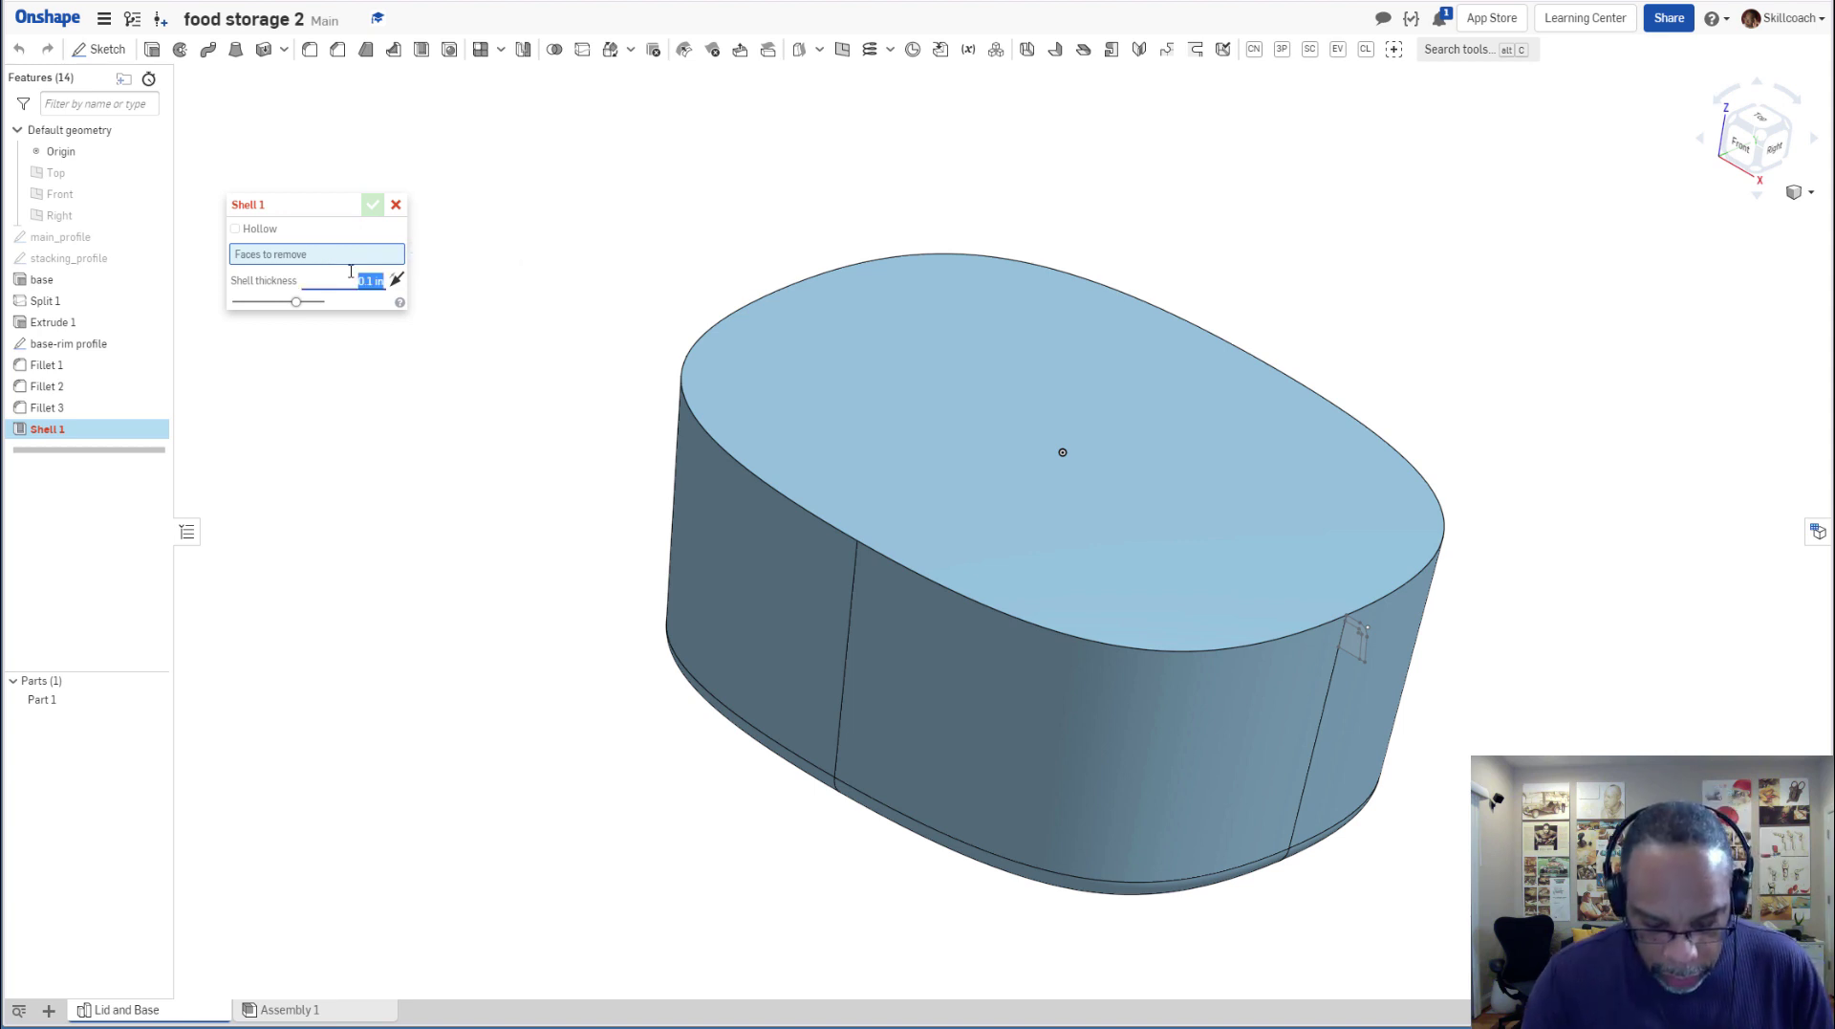
{"action": "type", "text": "0.09"}
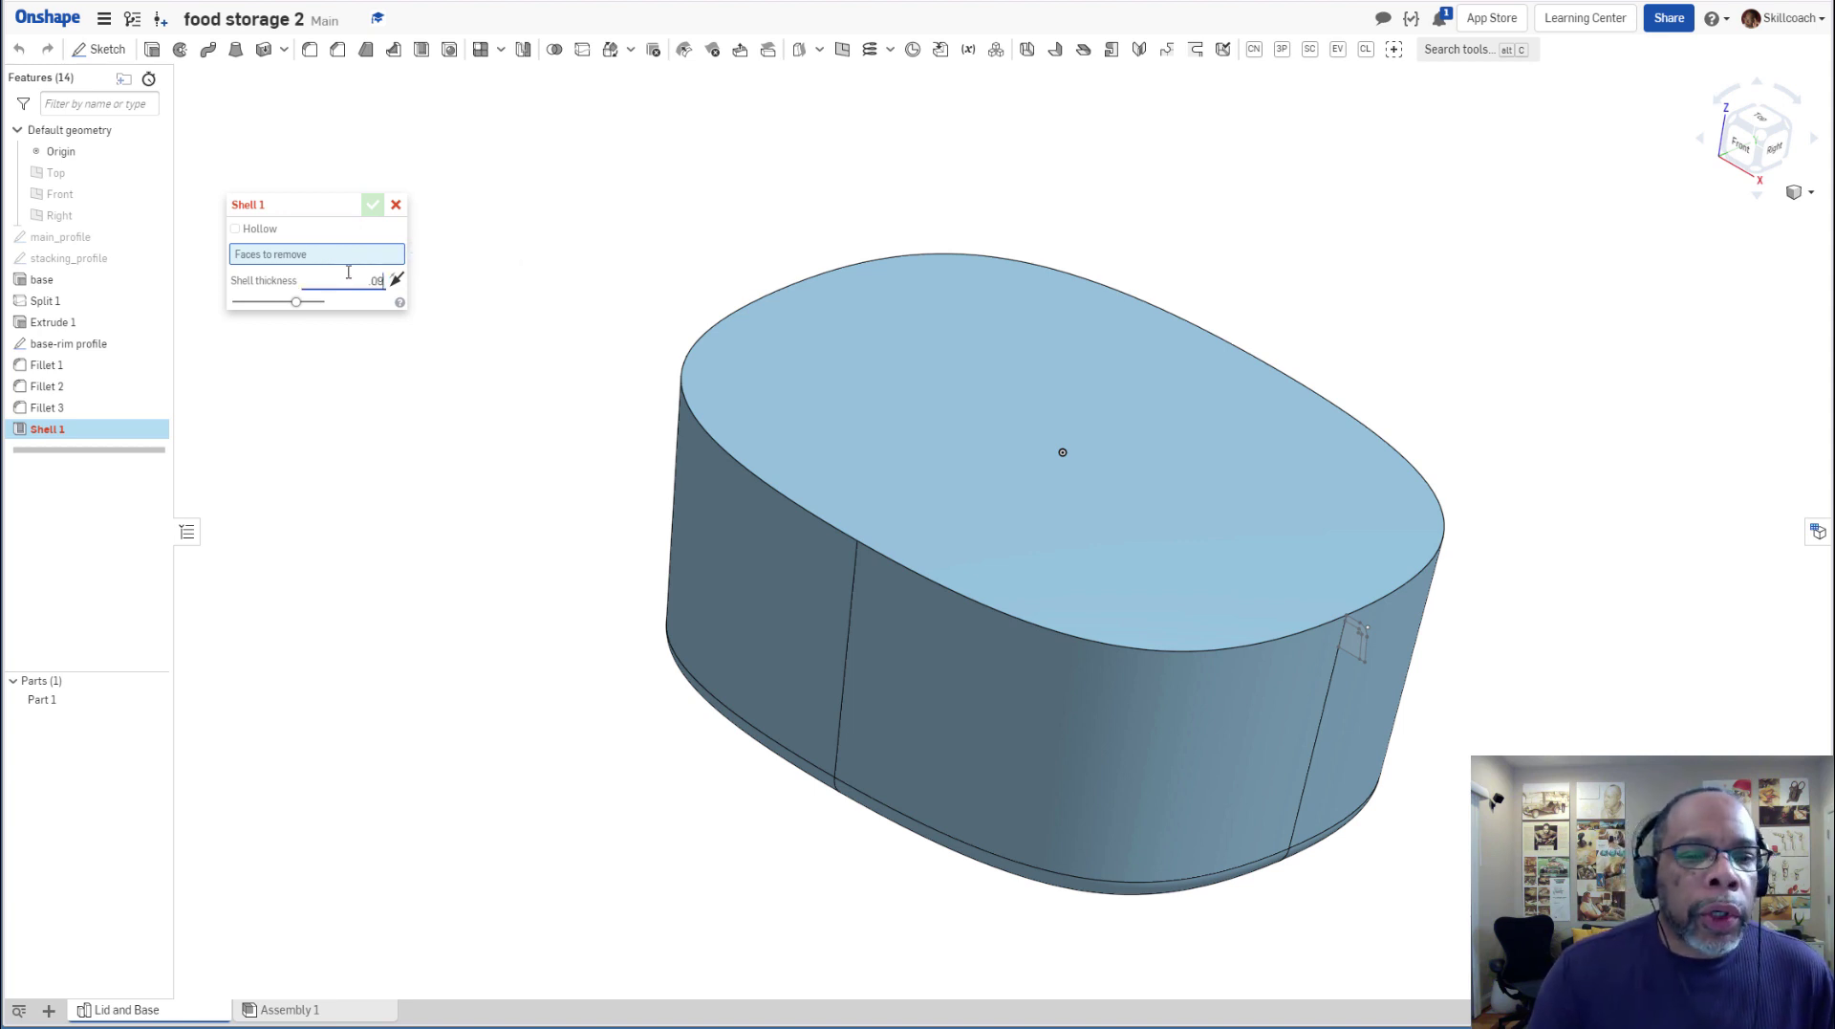
{"action": "key", "text": "Return"}
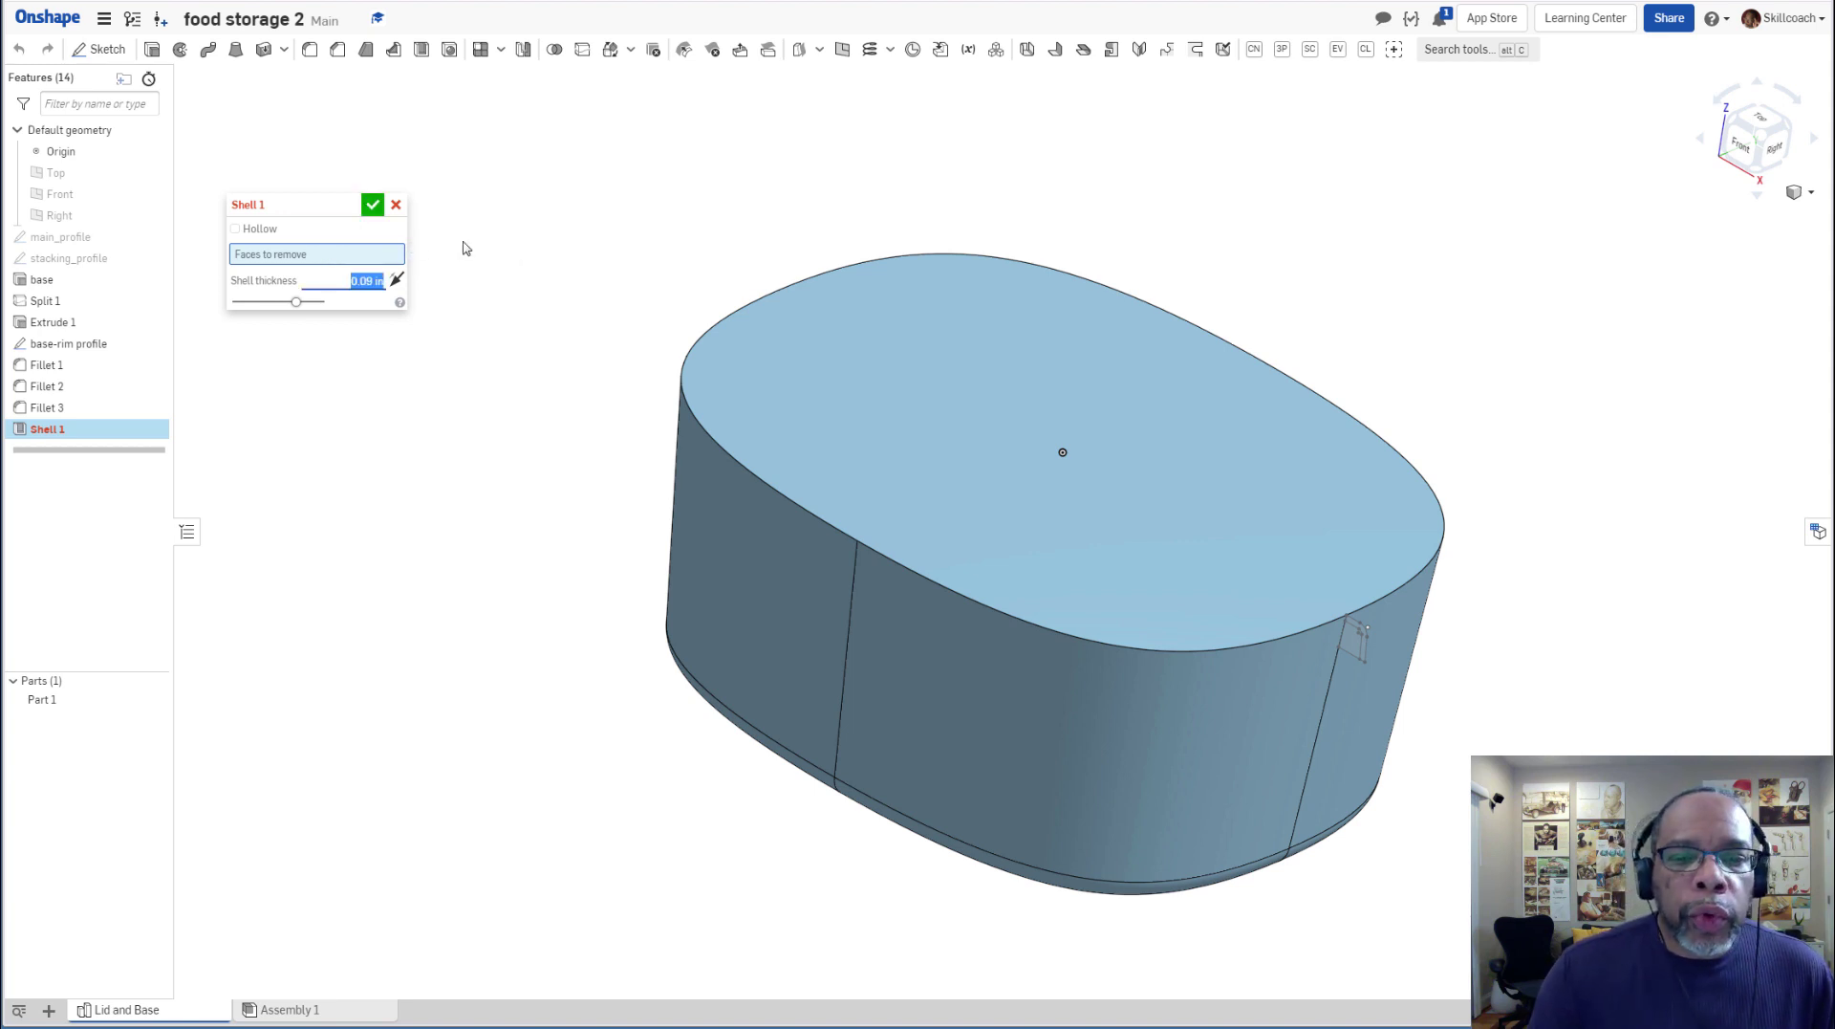
{"action": "left_click", "coordinate": [941, 387]}
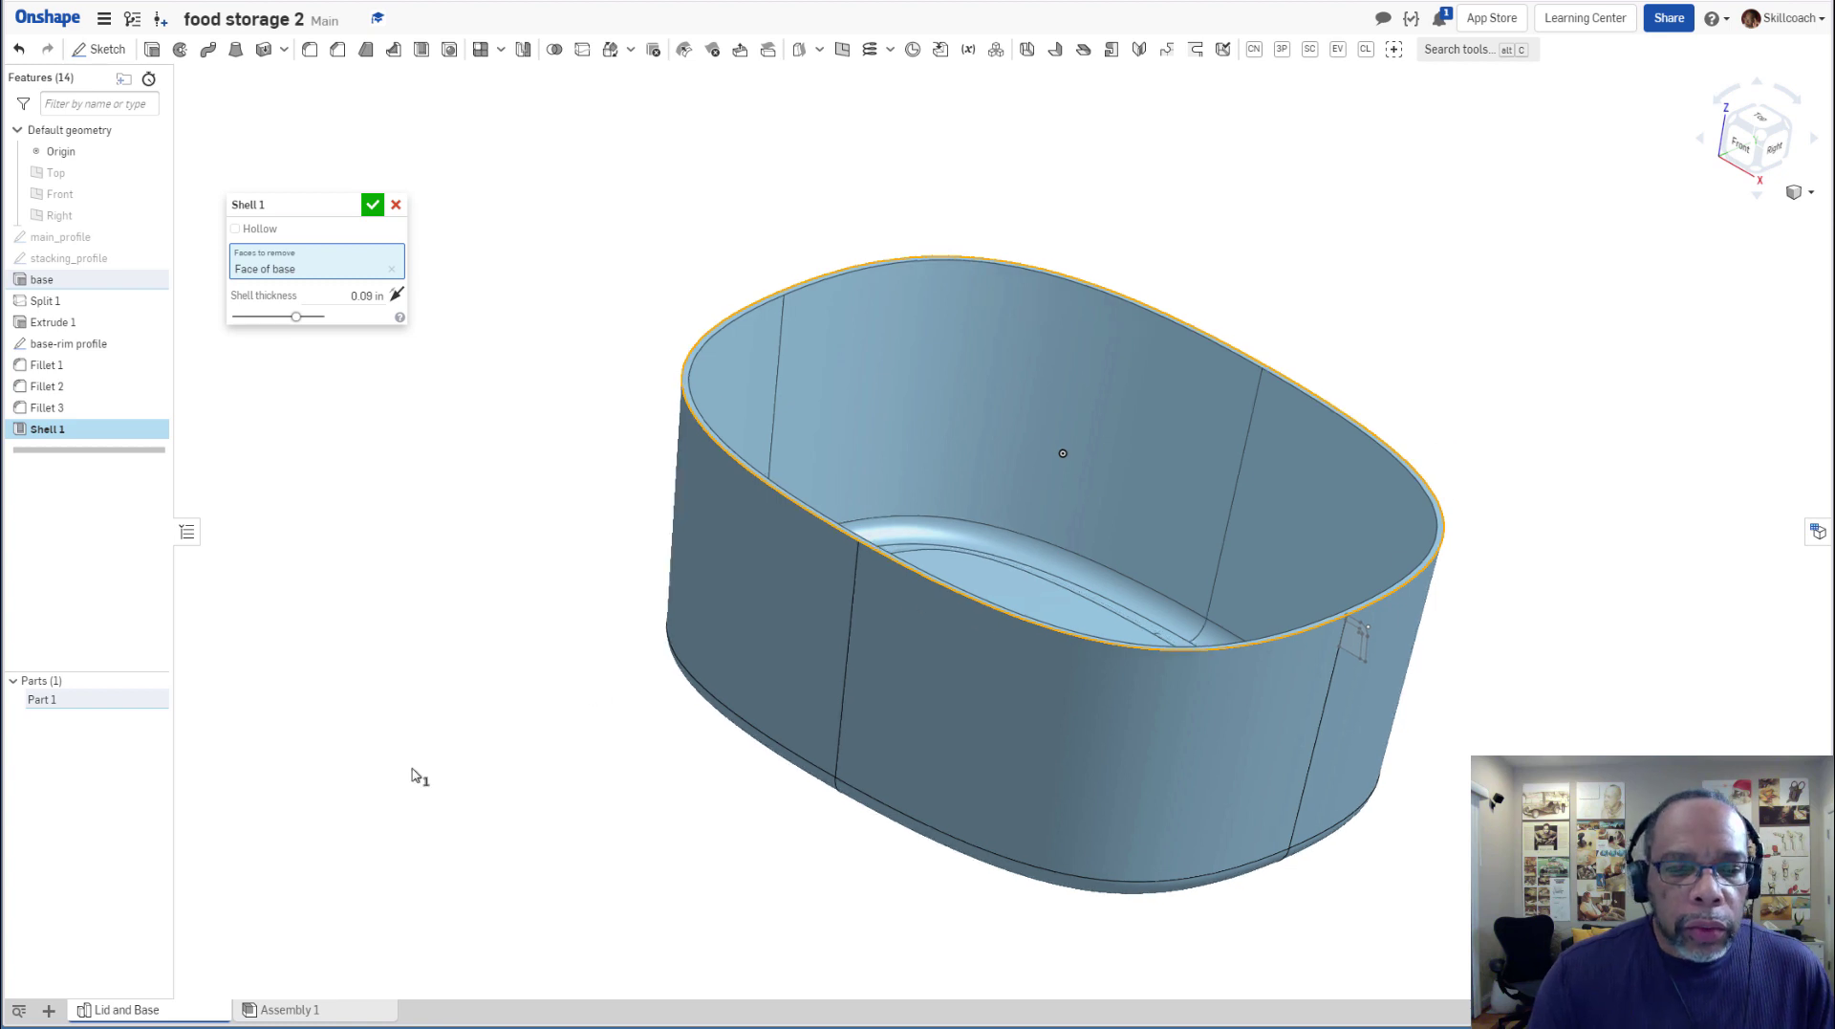
{"action": "right_click_drag", "start_coordinate": [434, 765], "coordinate": [487, 806]}
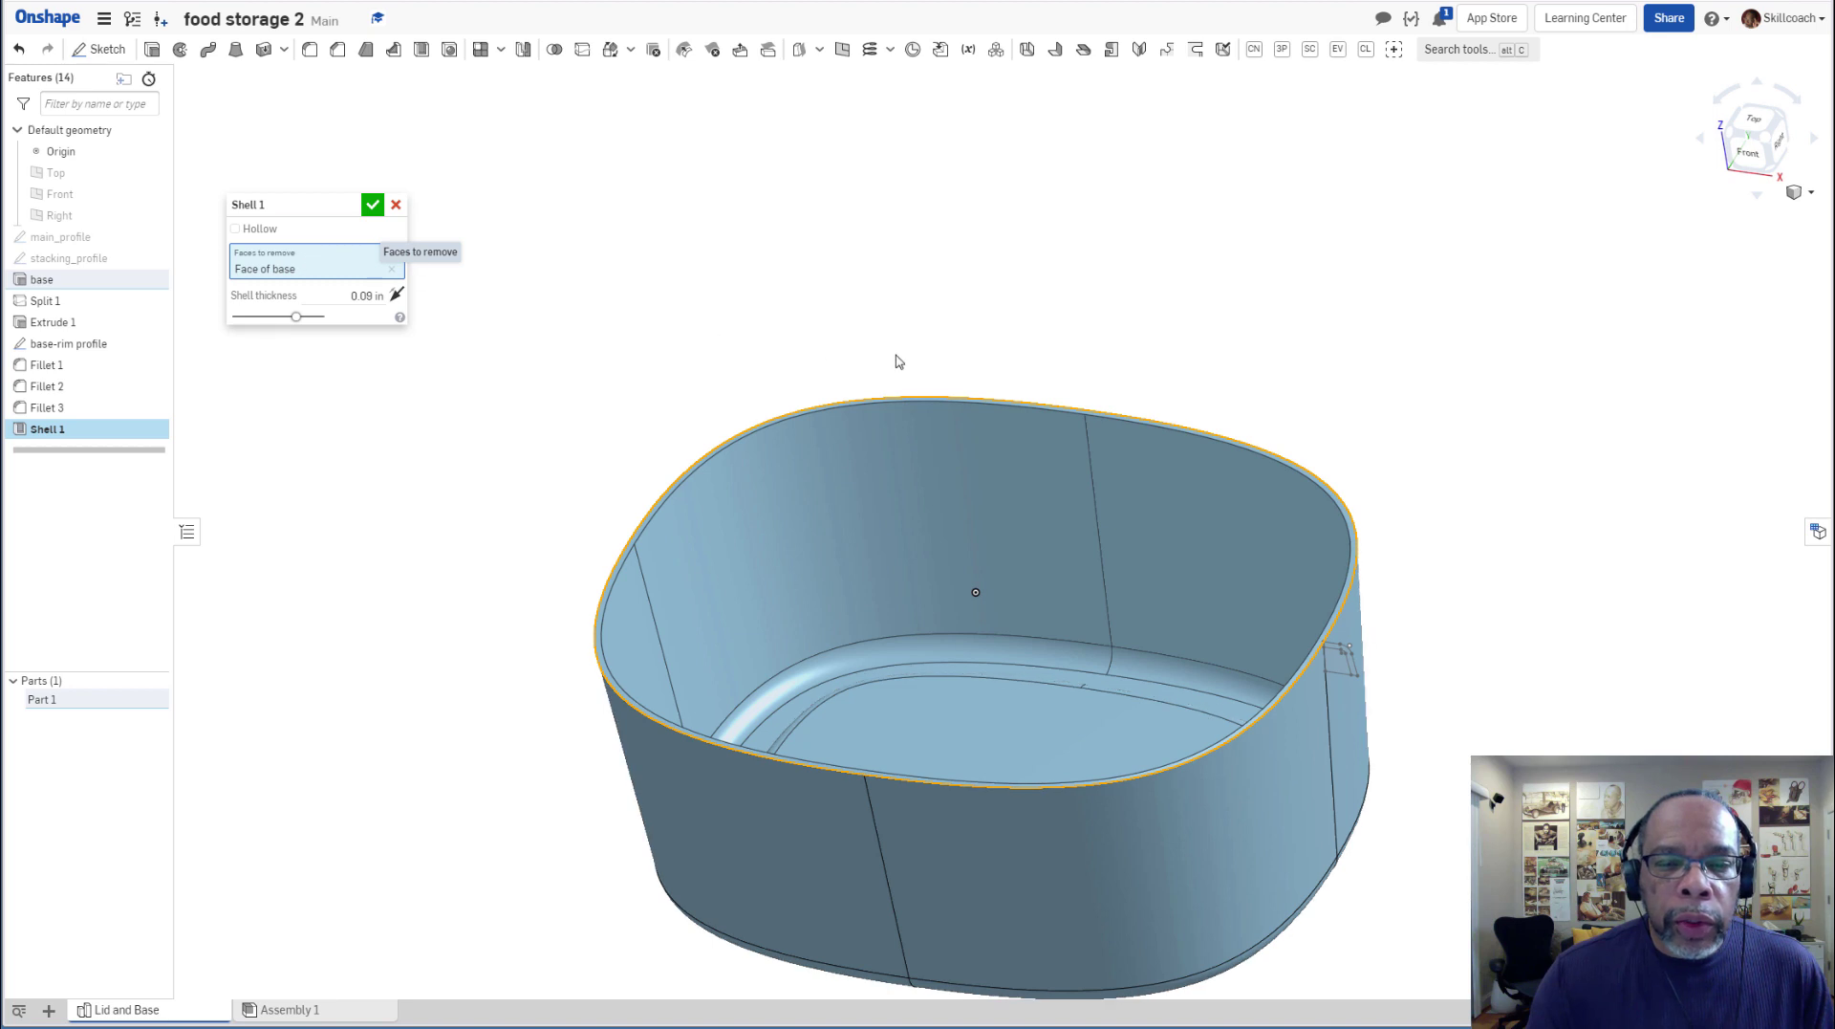
{"action": "right_click_drag", "start_coordinate": [1006, 376], "coordinate": [884, 361]}
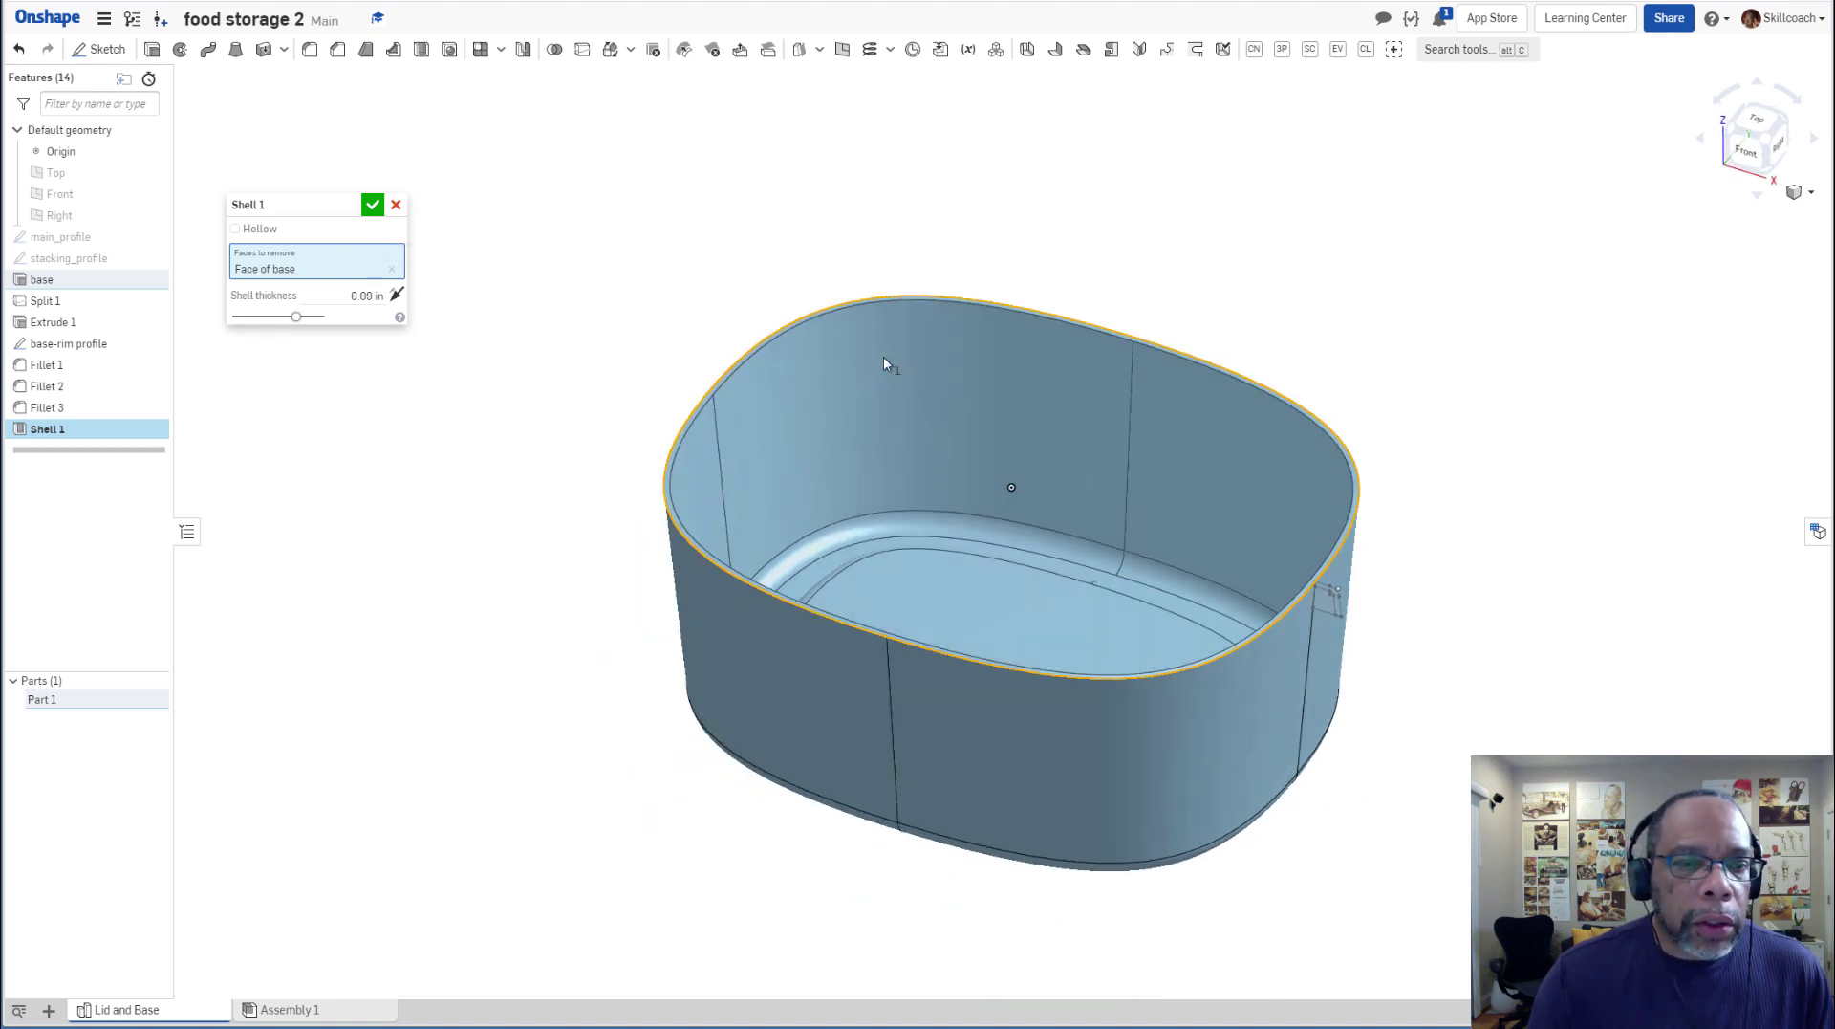
{"action": "left_click", "coordinate": [372, 207]}
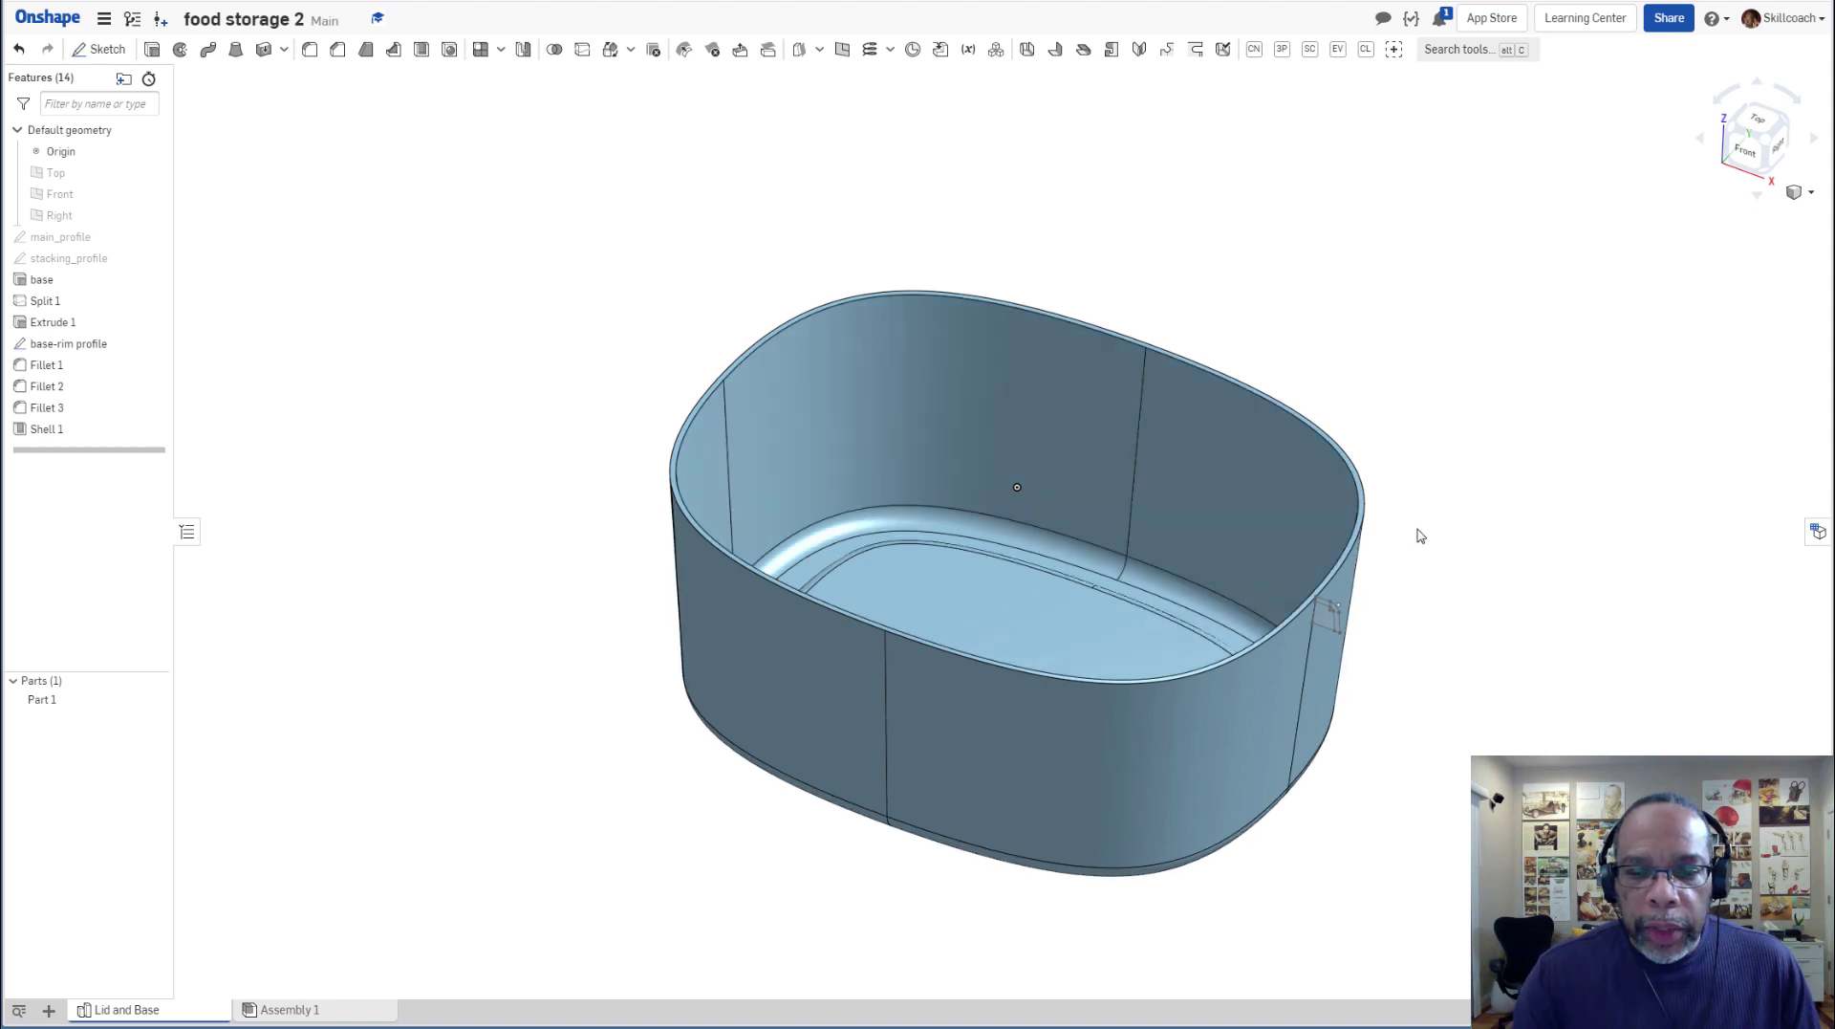
Start a solid sweep that adds material, with Part 1 as the merge scope.
{"action": "right_click_drag", "start_coordinate": [1416, 537], "coordinate": [1411, 531]}
{"action": "scroll", "coordinate": [1411, 532], "scroll_direction": "up", "scroll_amount": 4}
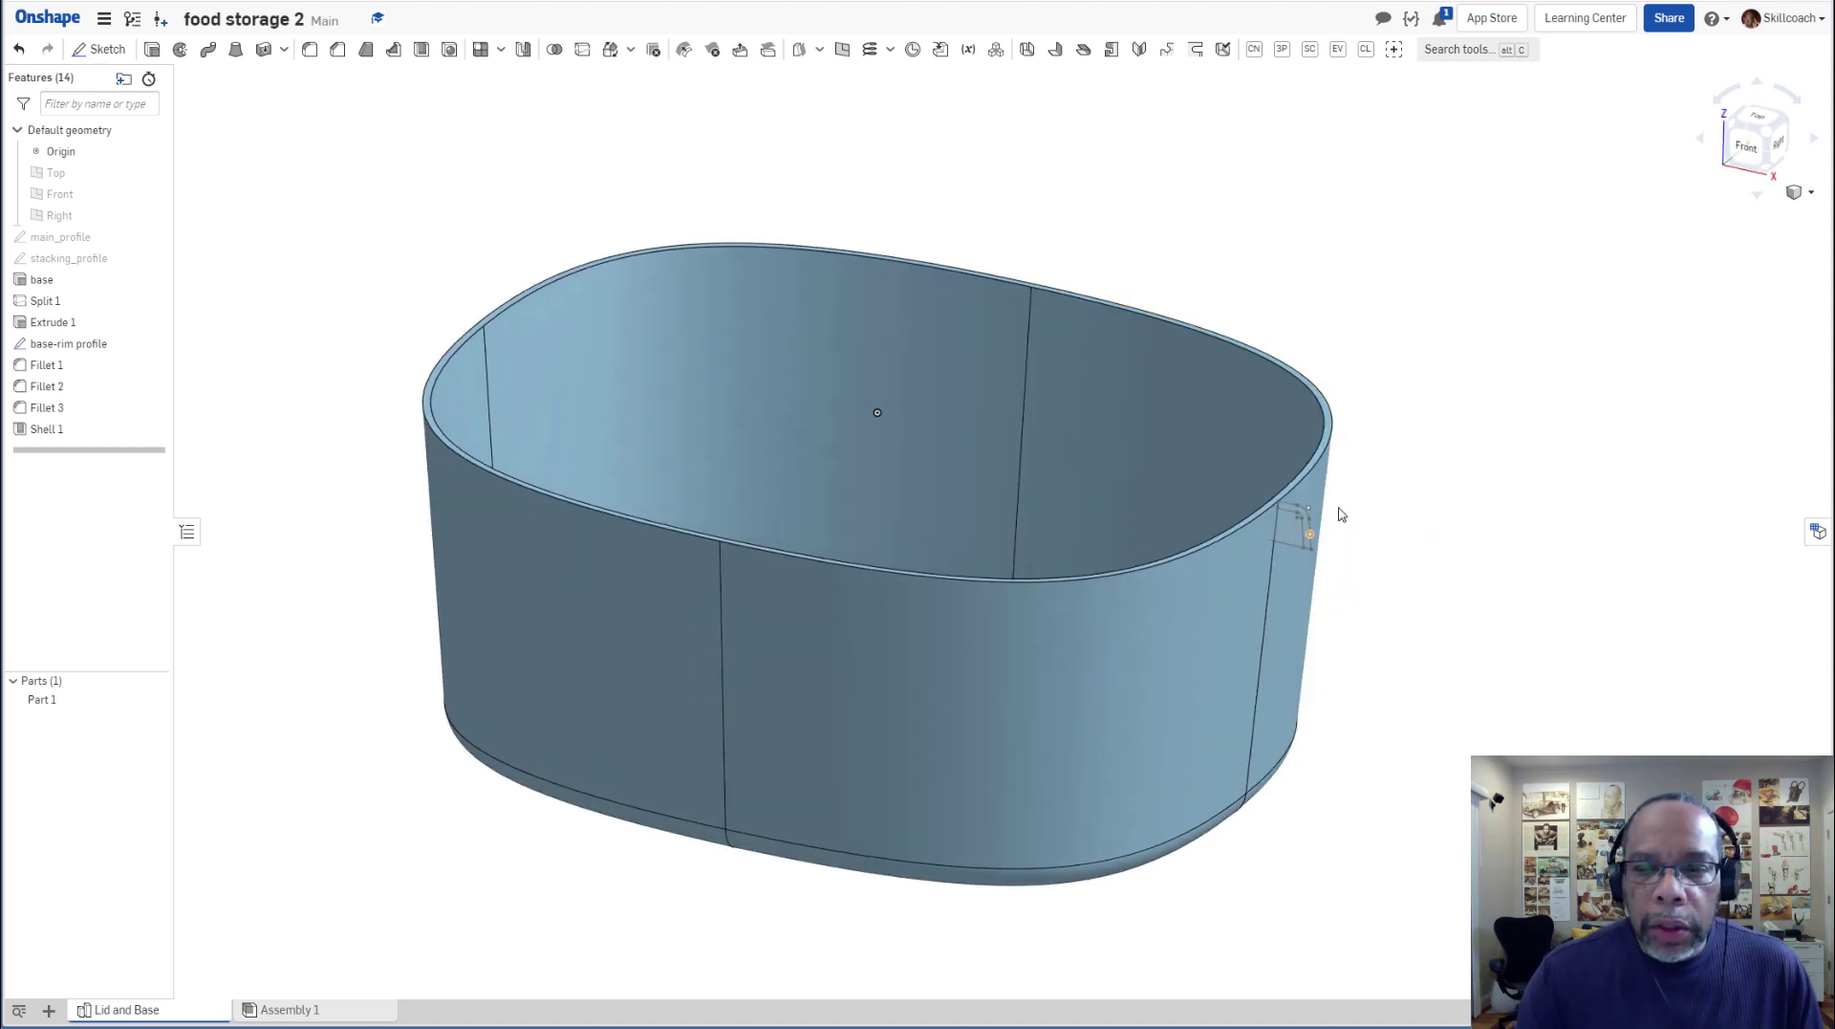
{"action": "scroll", "coordinate": [1342, 497], "scroll_direction": "up", "scroll_amount": 3}
{"action": "scroll", "coordinate": [1316, 488], "scroll_direction": "down", "scroll_amount": 3}
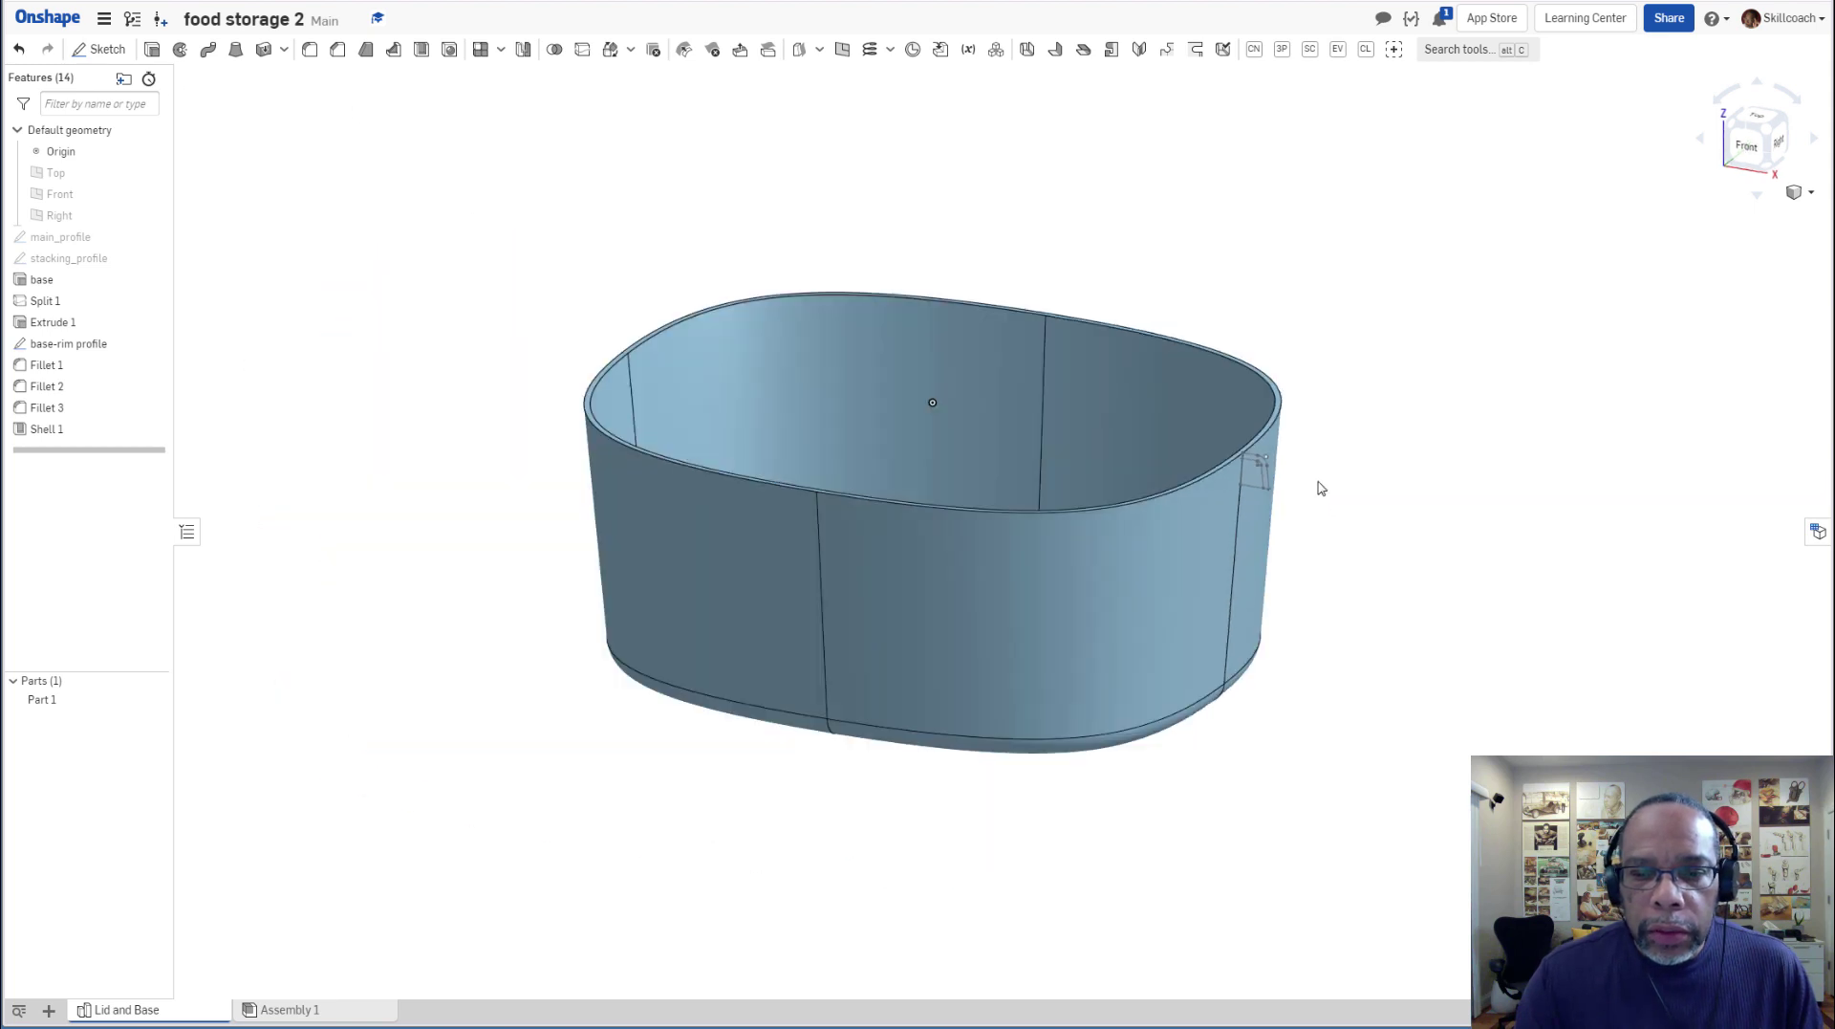
{"action": "scroll", "coordinate": [1319, 488], "scroll_direction": "up", "scroll_amount": 6}
{"action": "scroll", "coordinate": [1317, 488], "scroll_direction": "up", "scroll_amount": 5}
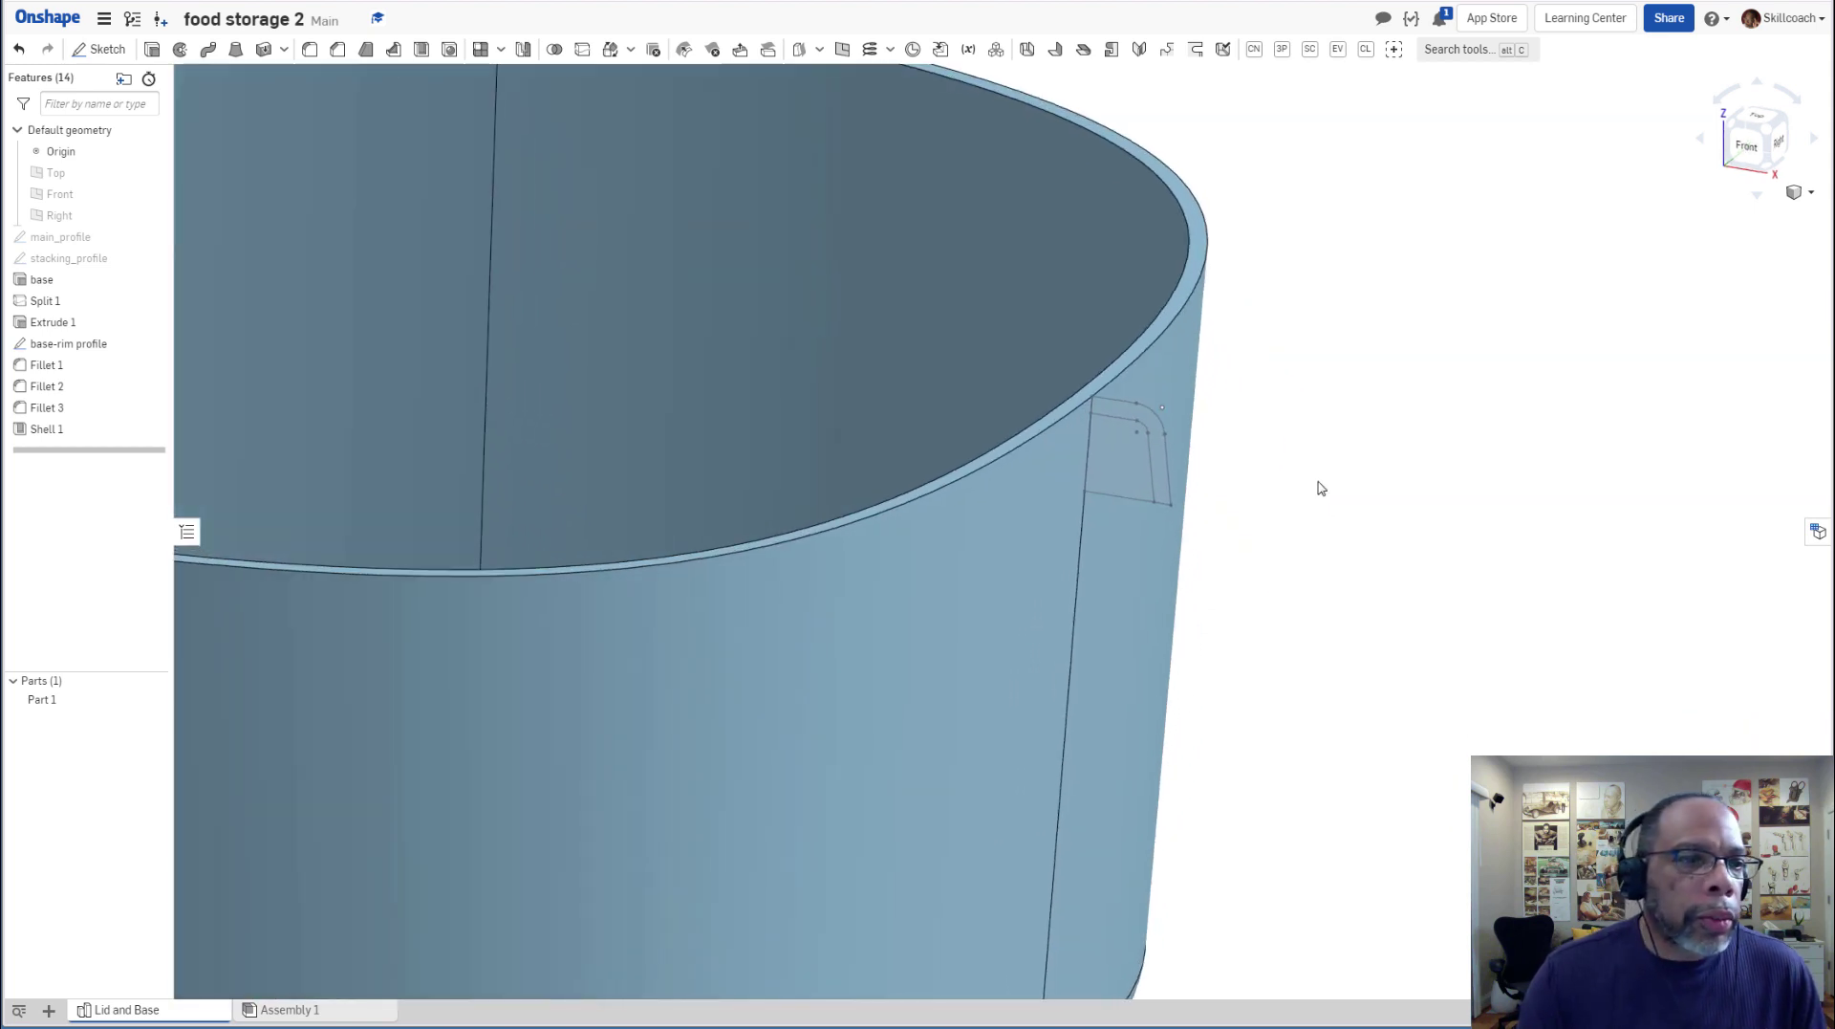
{"action": "left_click", "coordinate": [208, 51]}
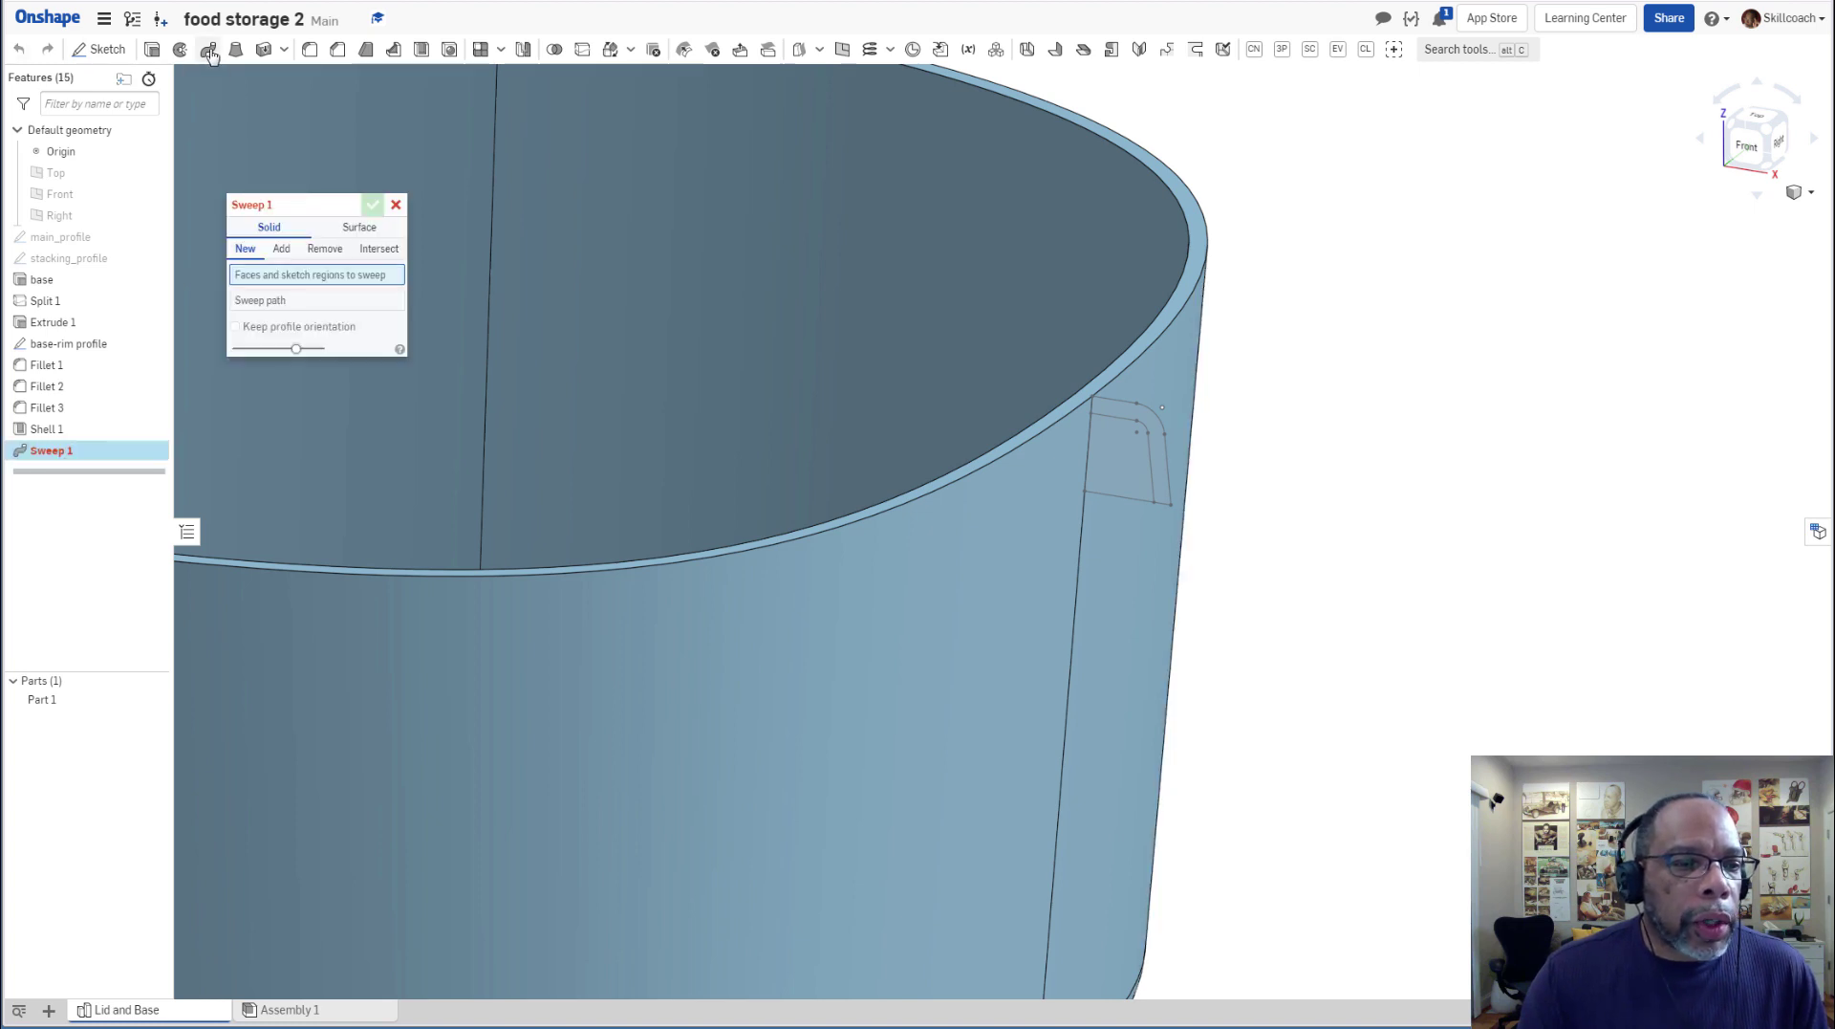
{"action": "left_click", "coordinate": [281, 248]}
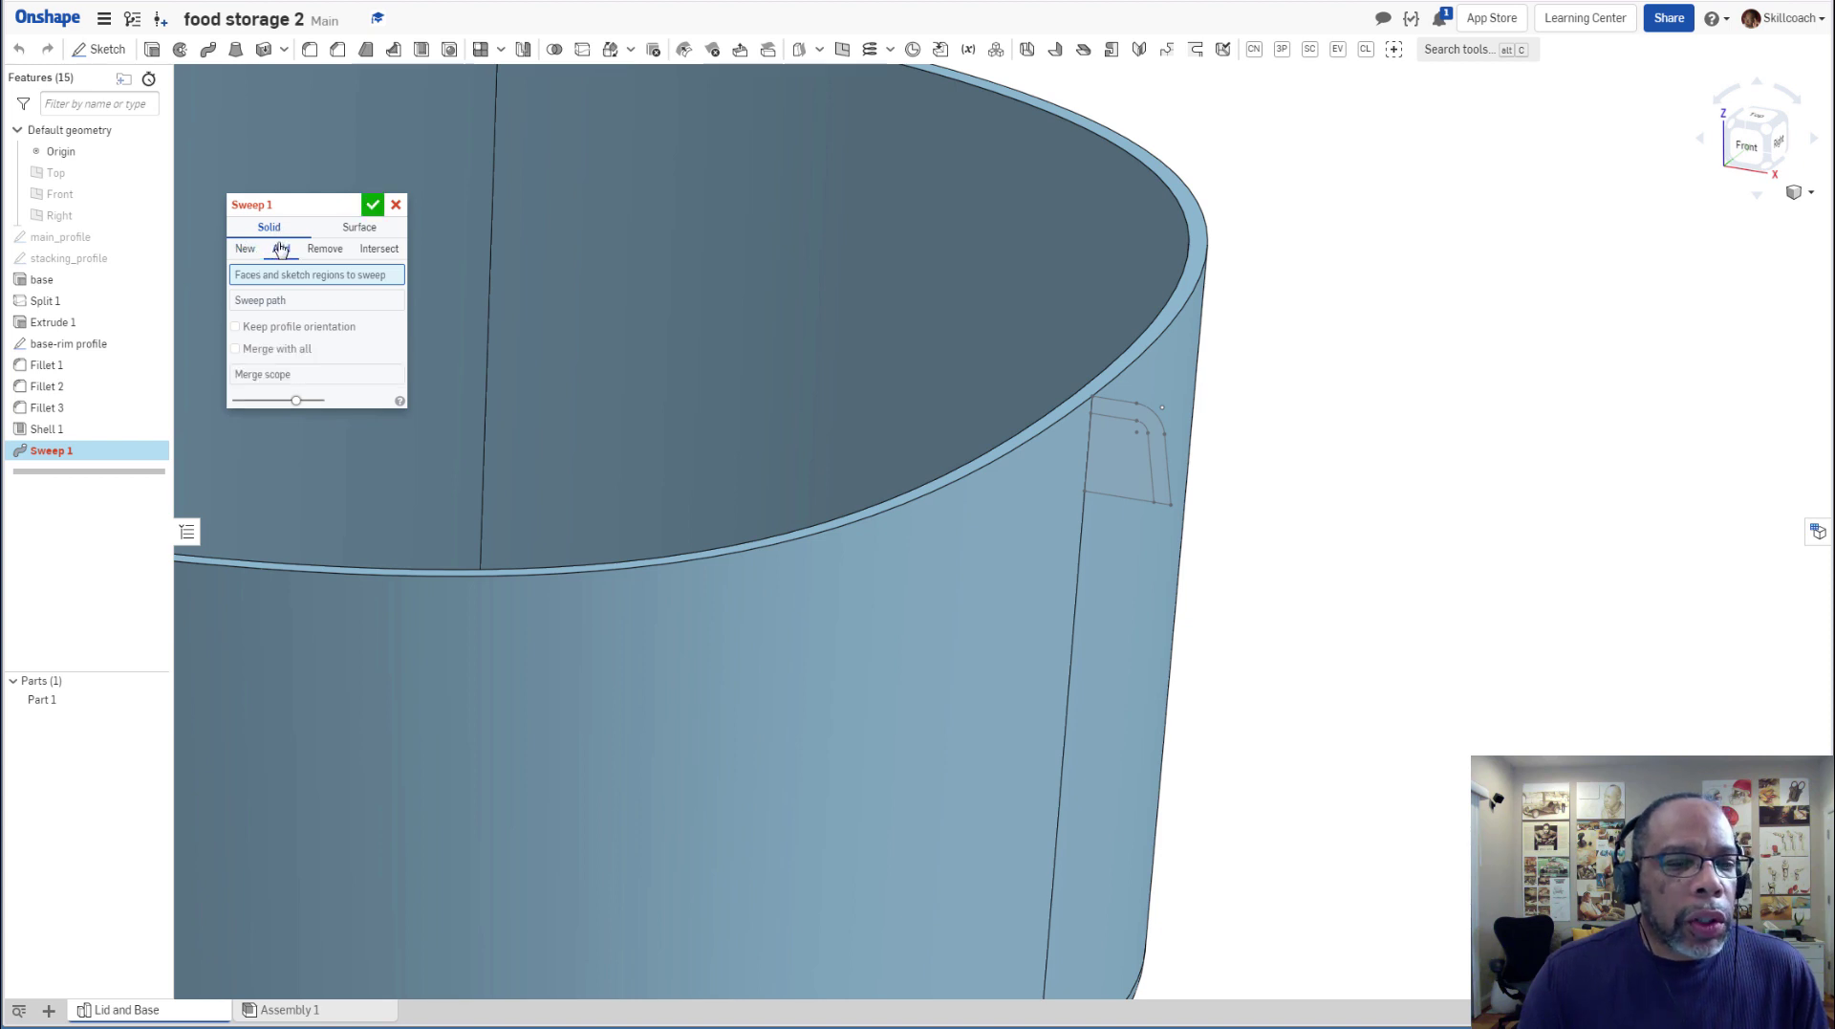
{"action": "left_click", "coordinate": [250, 379]}
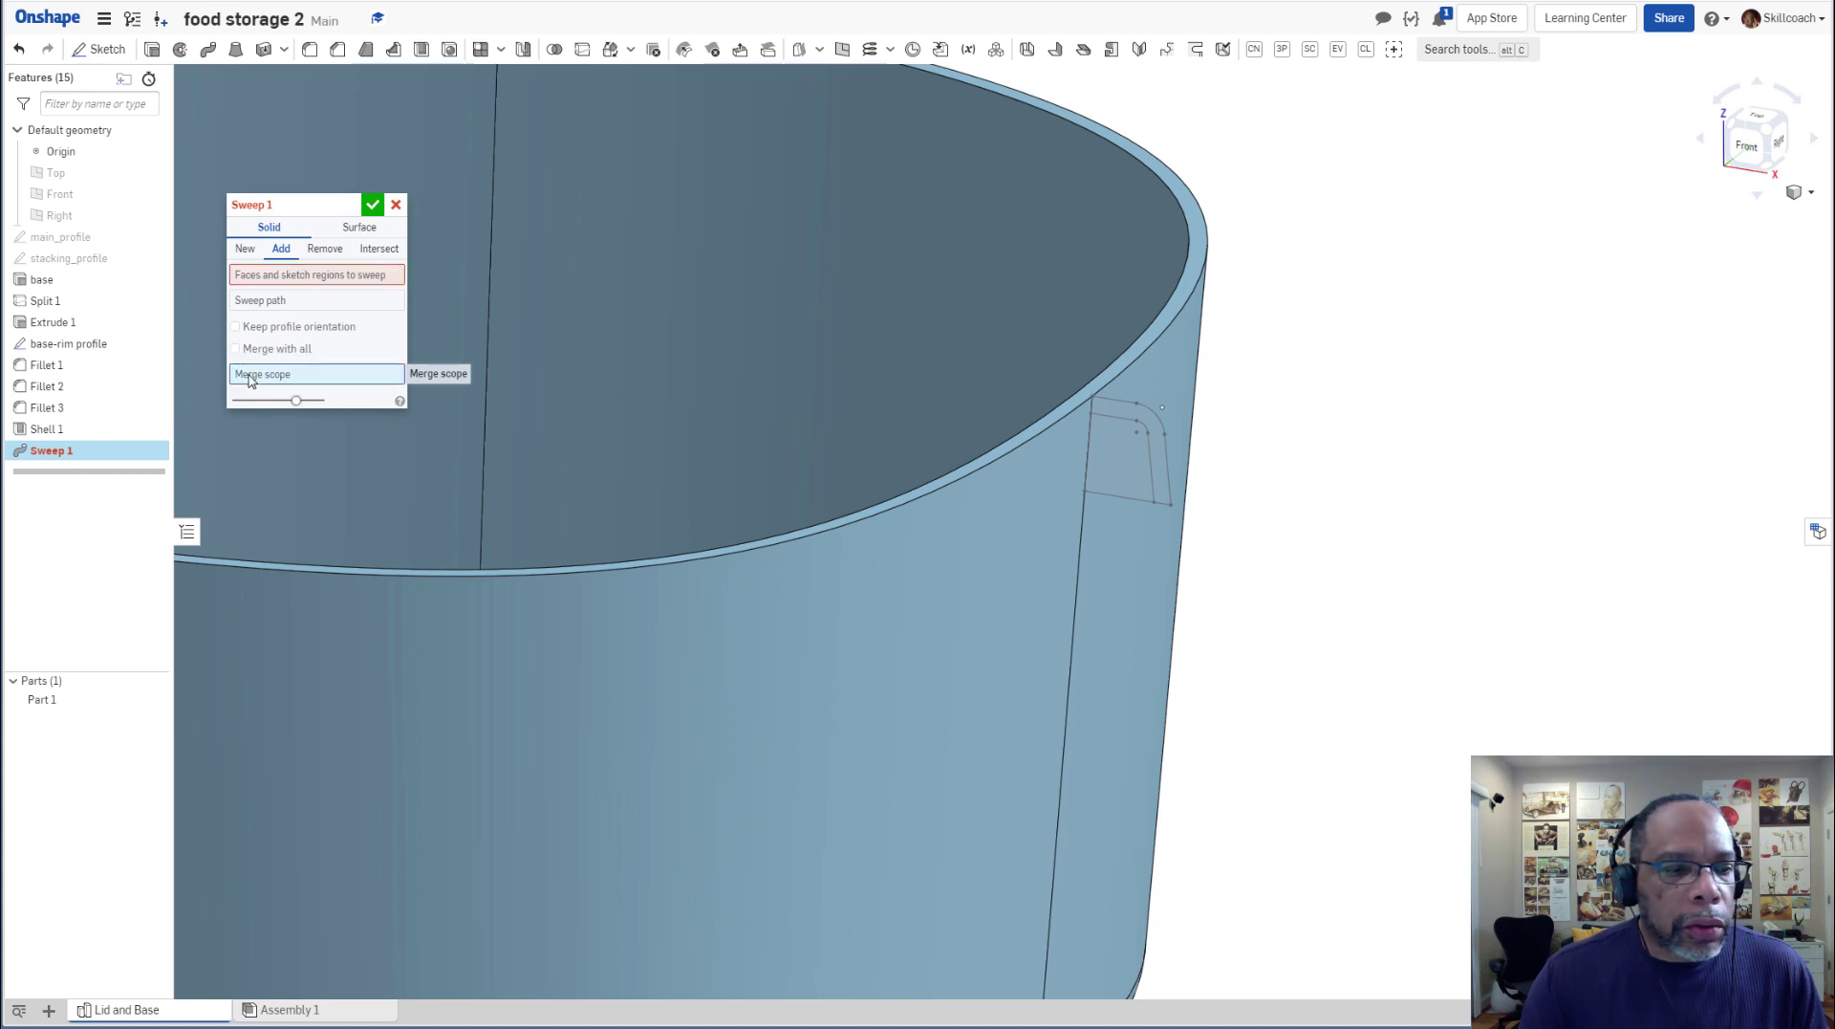
{"action": "left_click", "coordinate": [42, 701]}
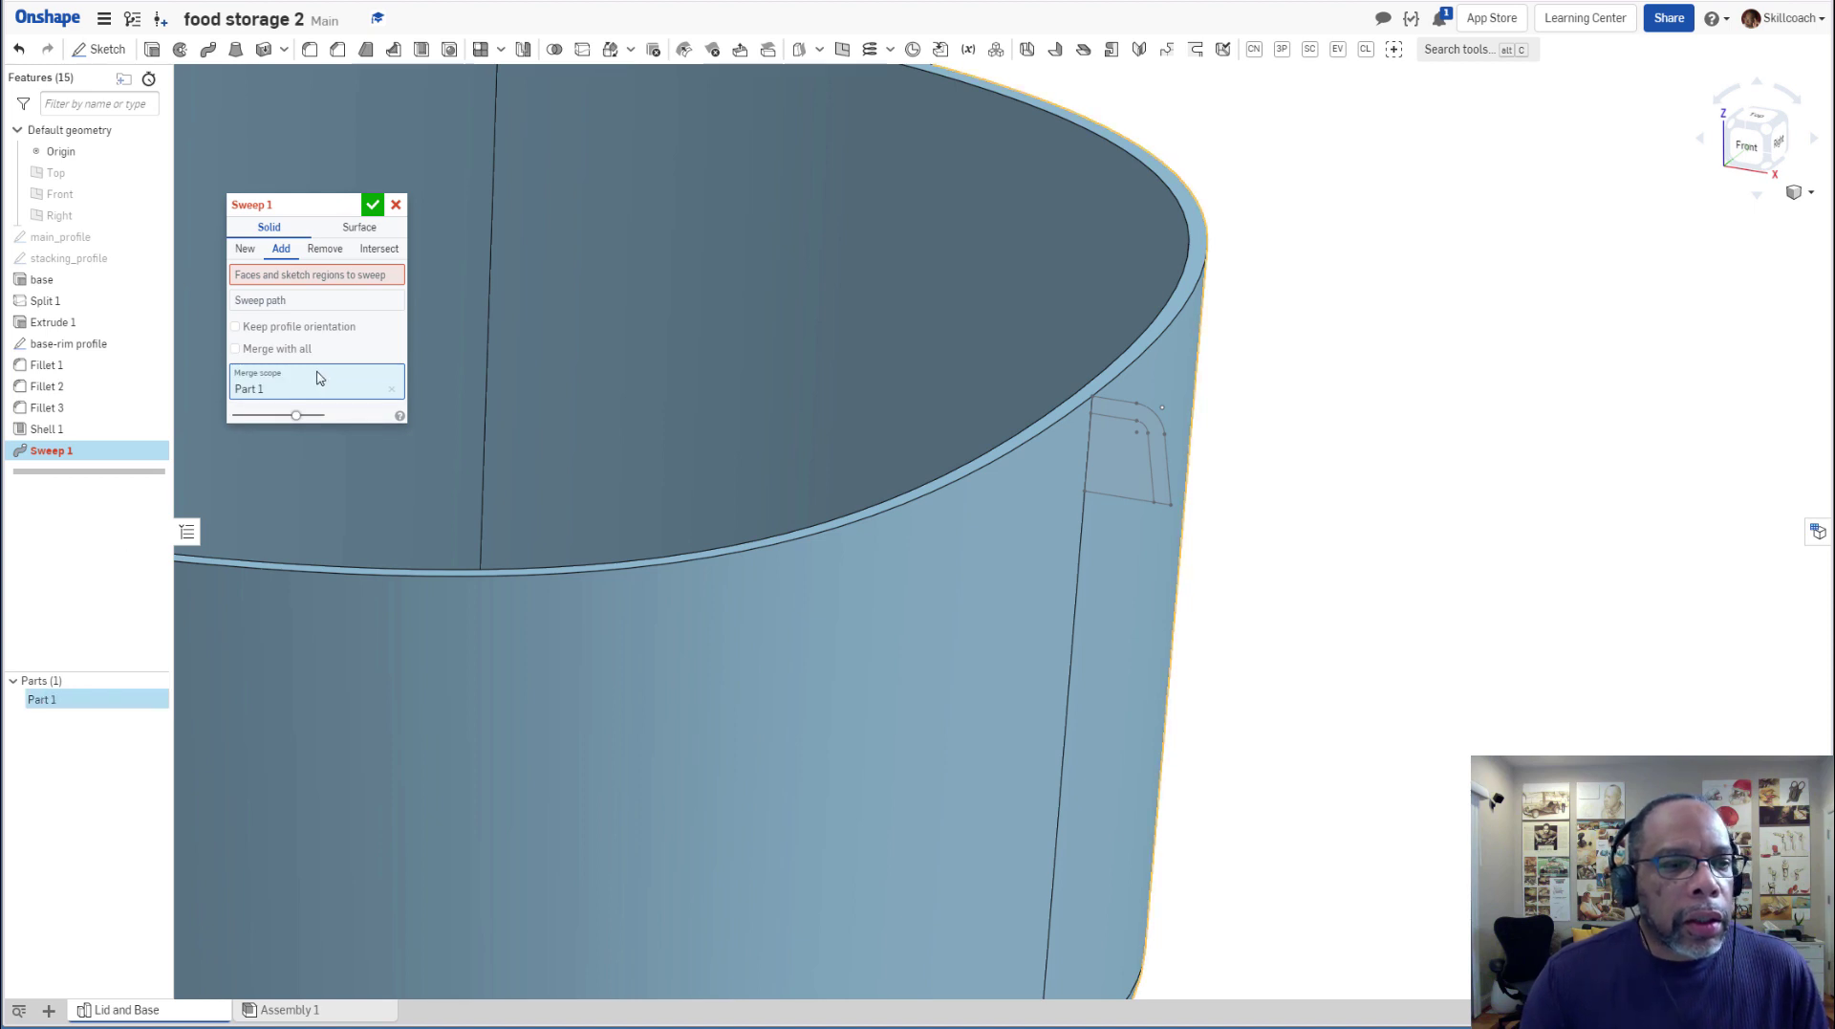
Choose the thin curved outer region of the base-rim profile sketch as the sweep's profile.
{"action": "left_click", "coordinate": [278, 277]}
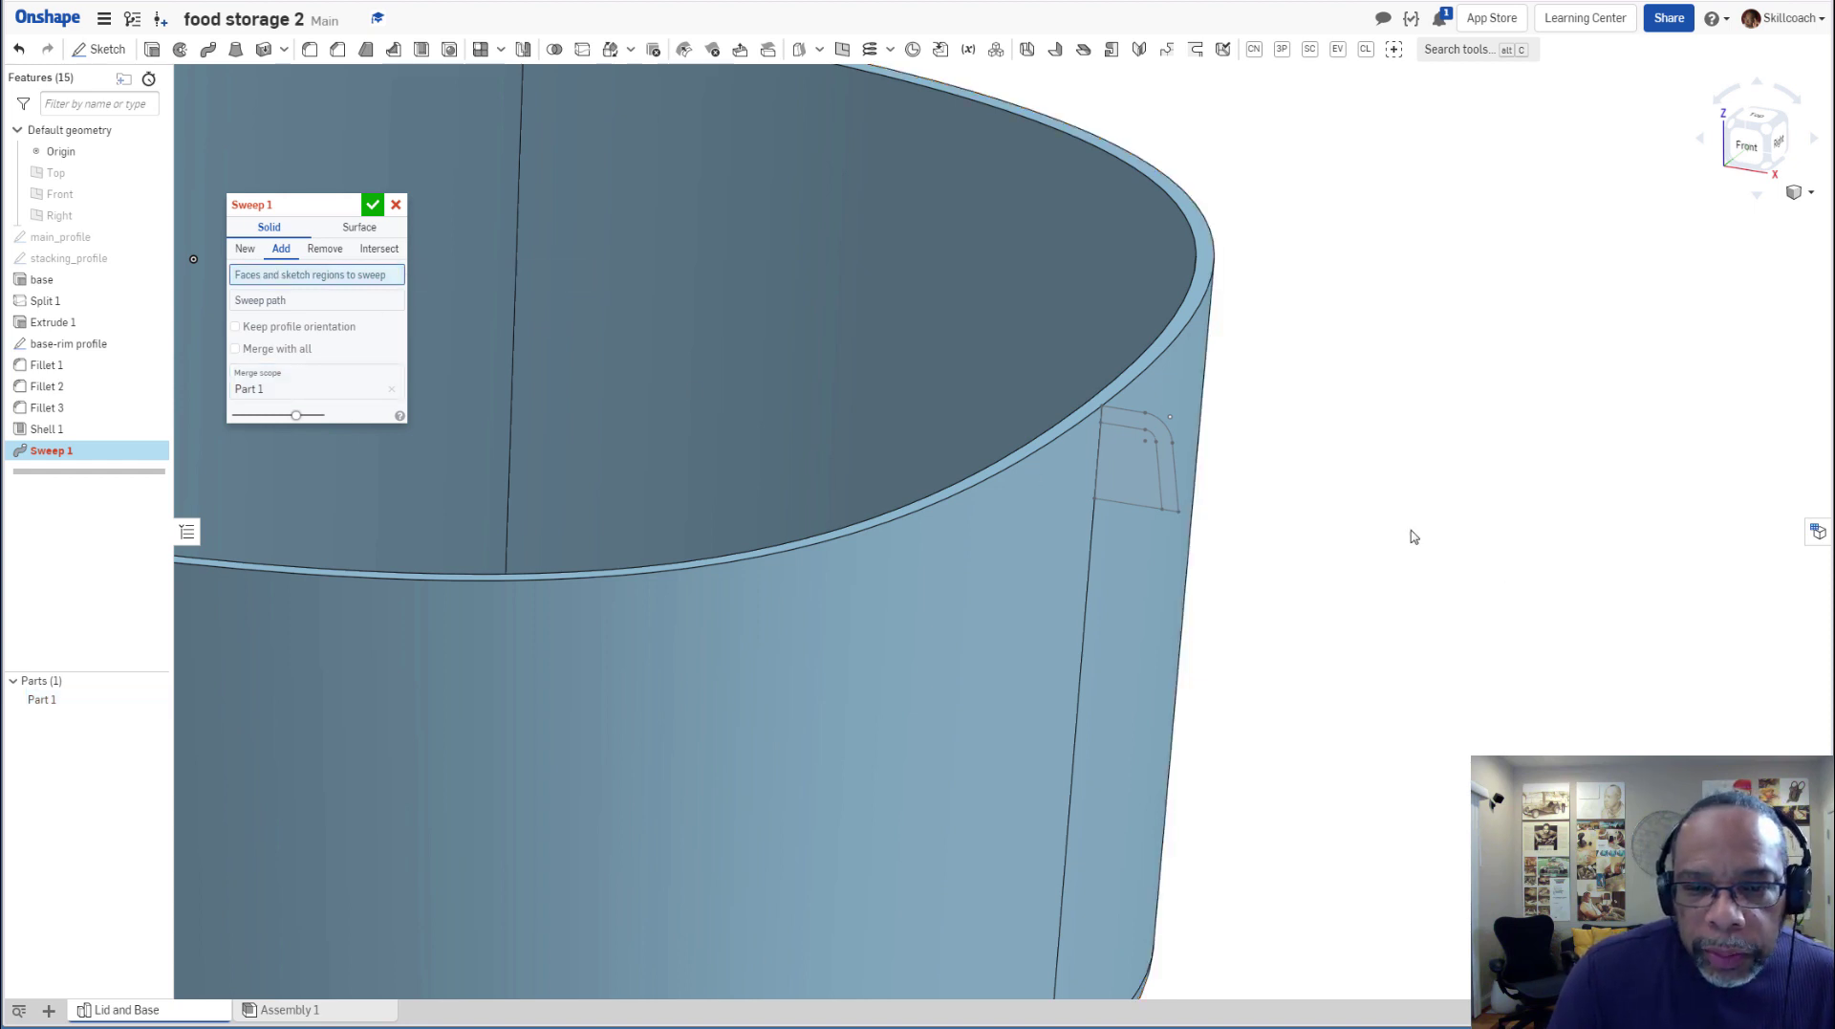
{"action": "scroll", "coordinate": [1266, 475], "scroll_direction": "up", "scroll_amount": 5}
{"action": "scroll", "coordinate": [1266, 478], "scroll_direction": "up", "scroll_amount": 3}
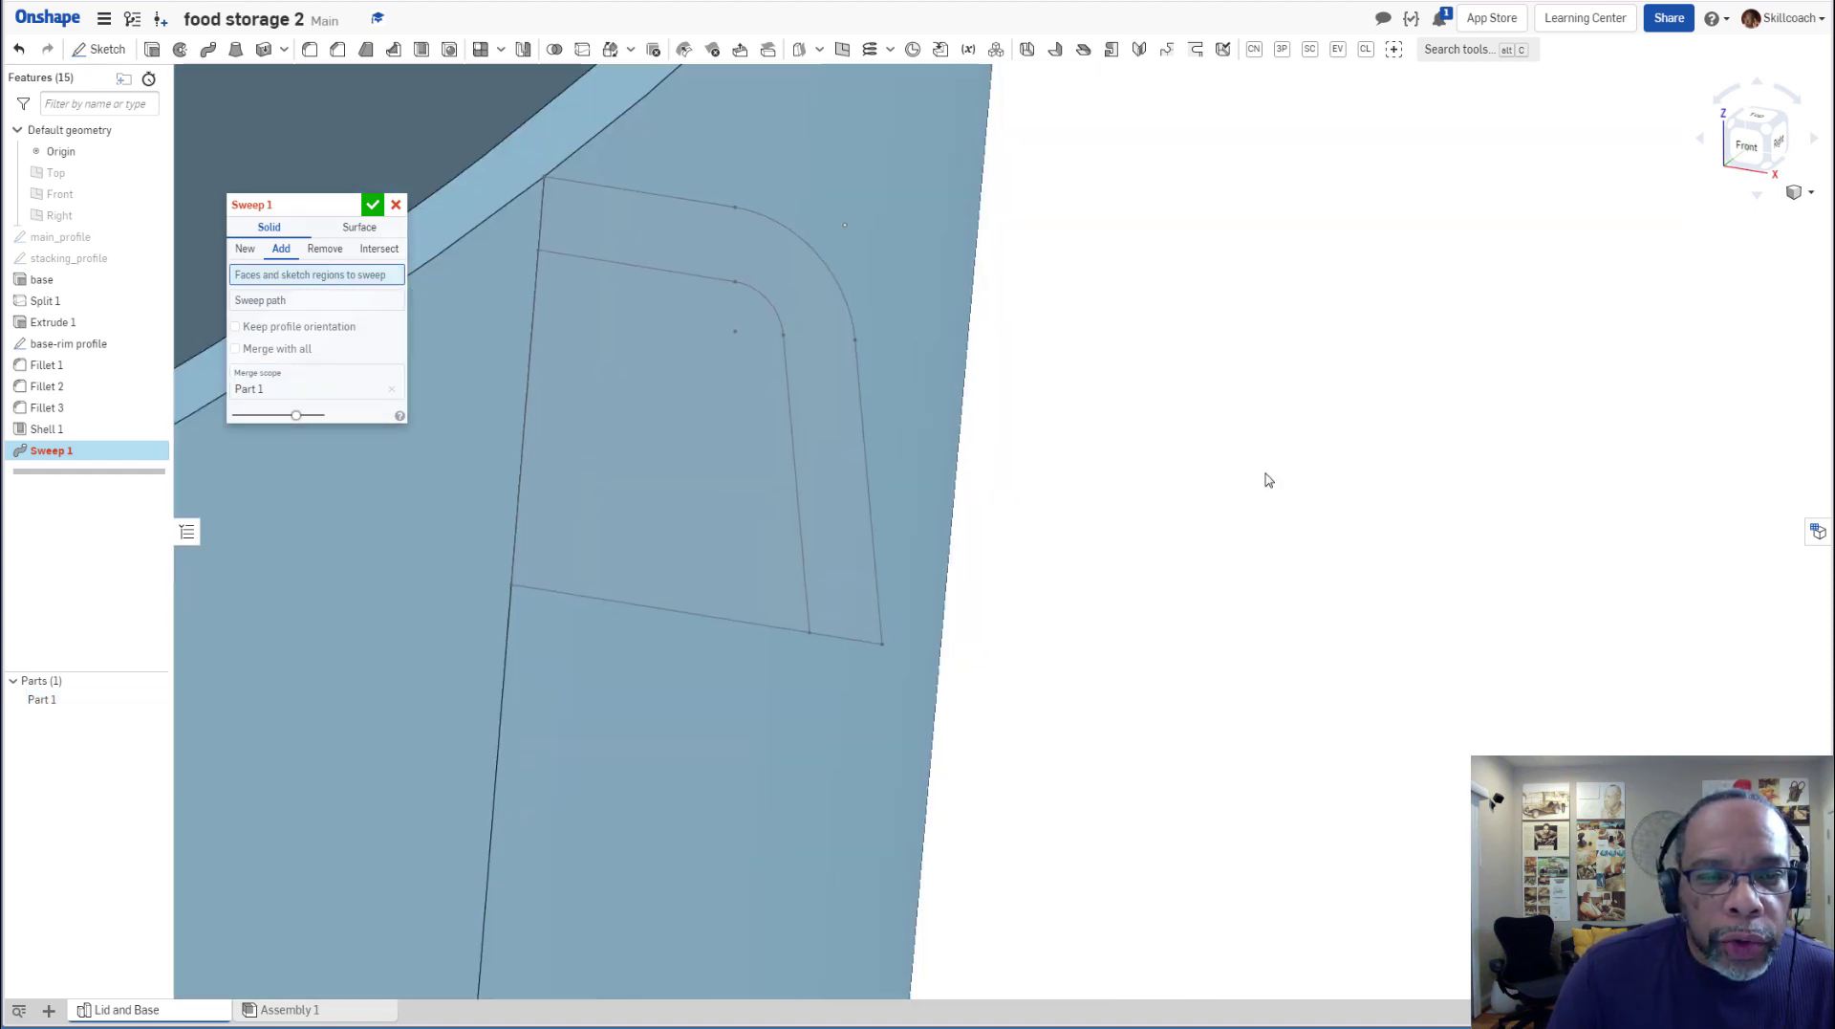
{"action": "left_click", "coordinate": [713, 249]}
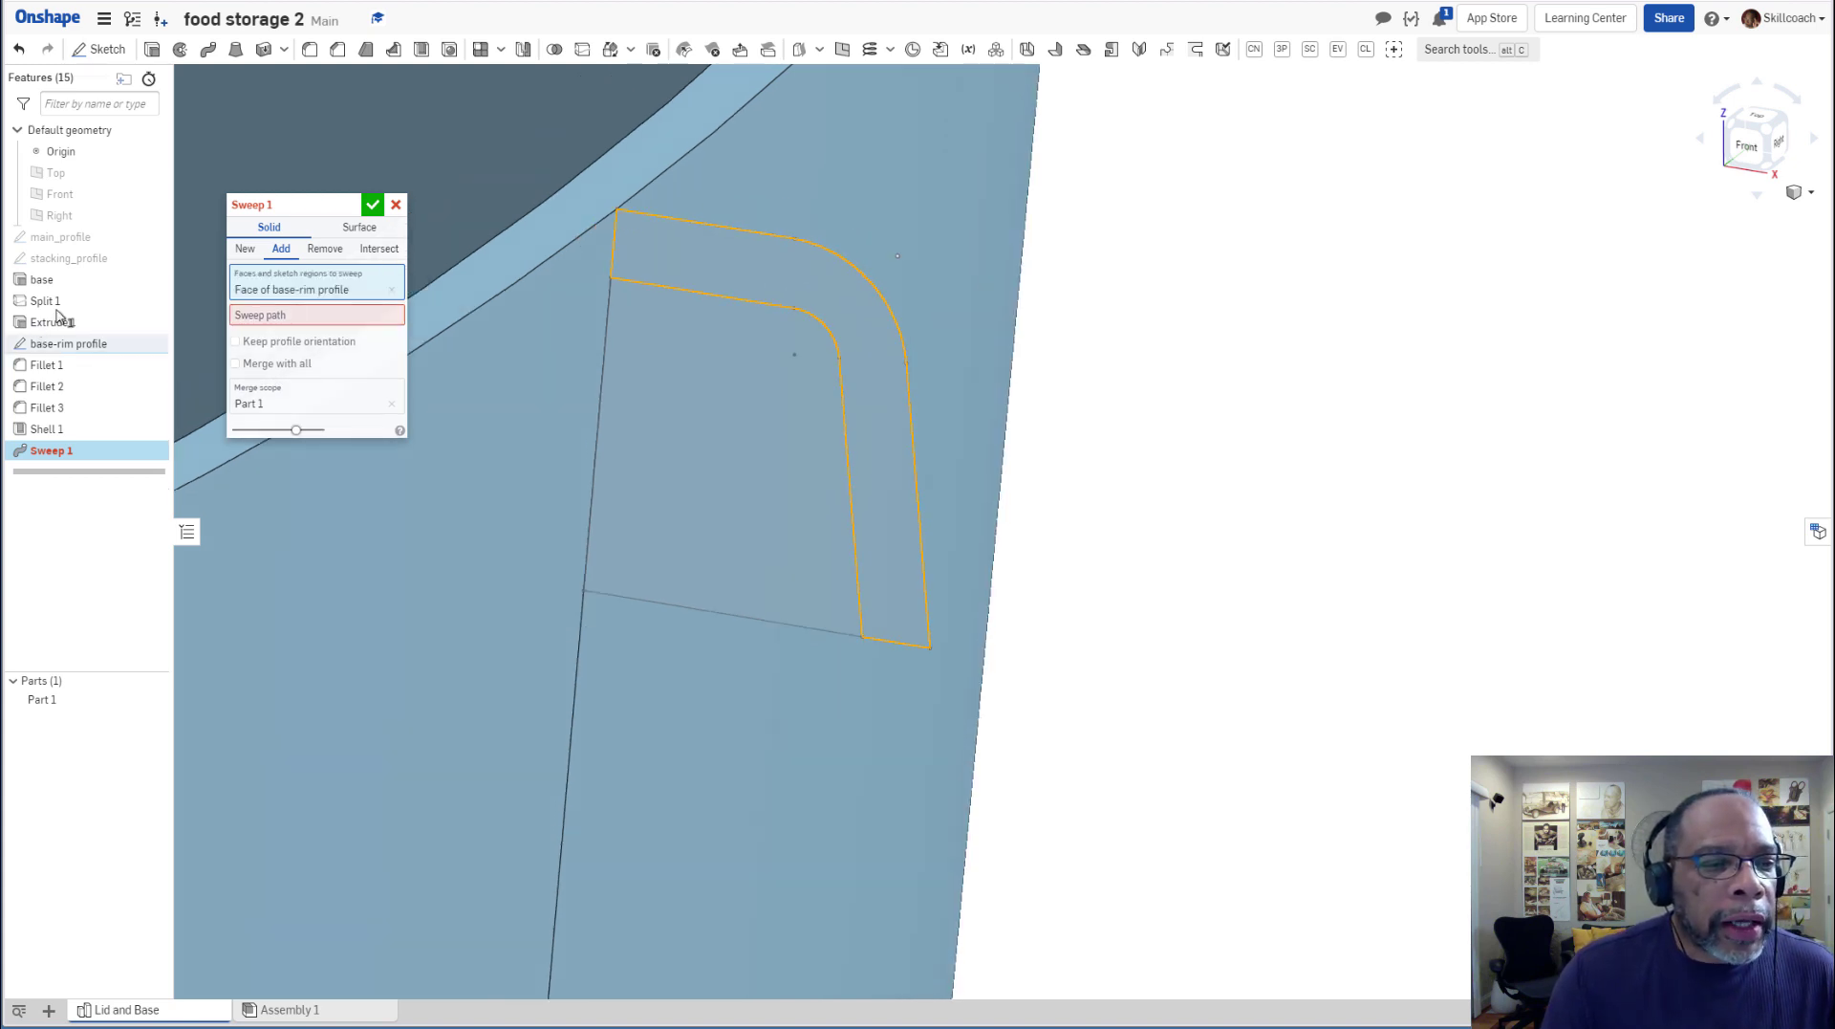
Show the main_profile sketch and hide Part 1 to expose the outline for the sweep path.
{"action": "left_click", "coordinate": [287, 319]}
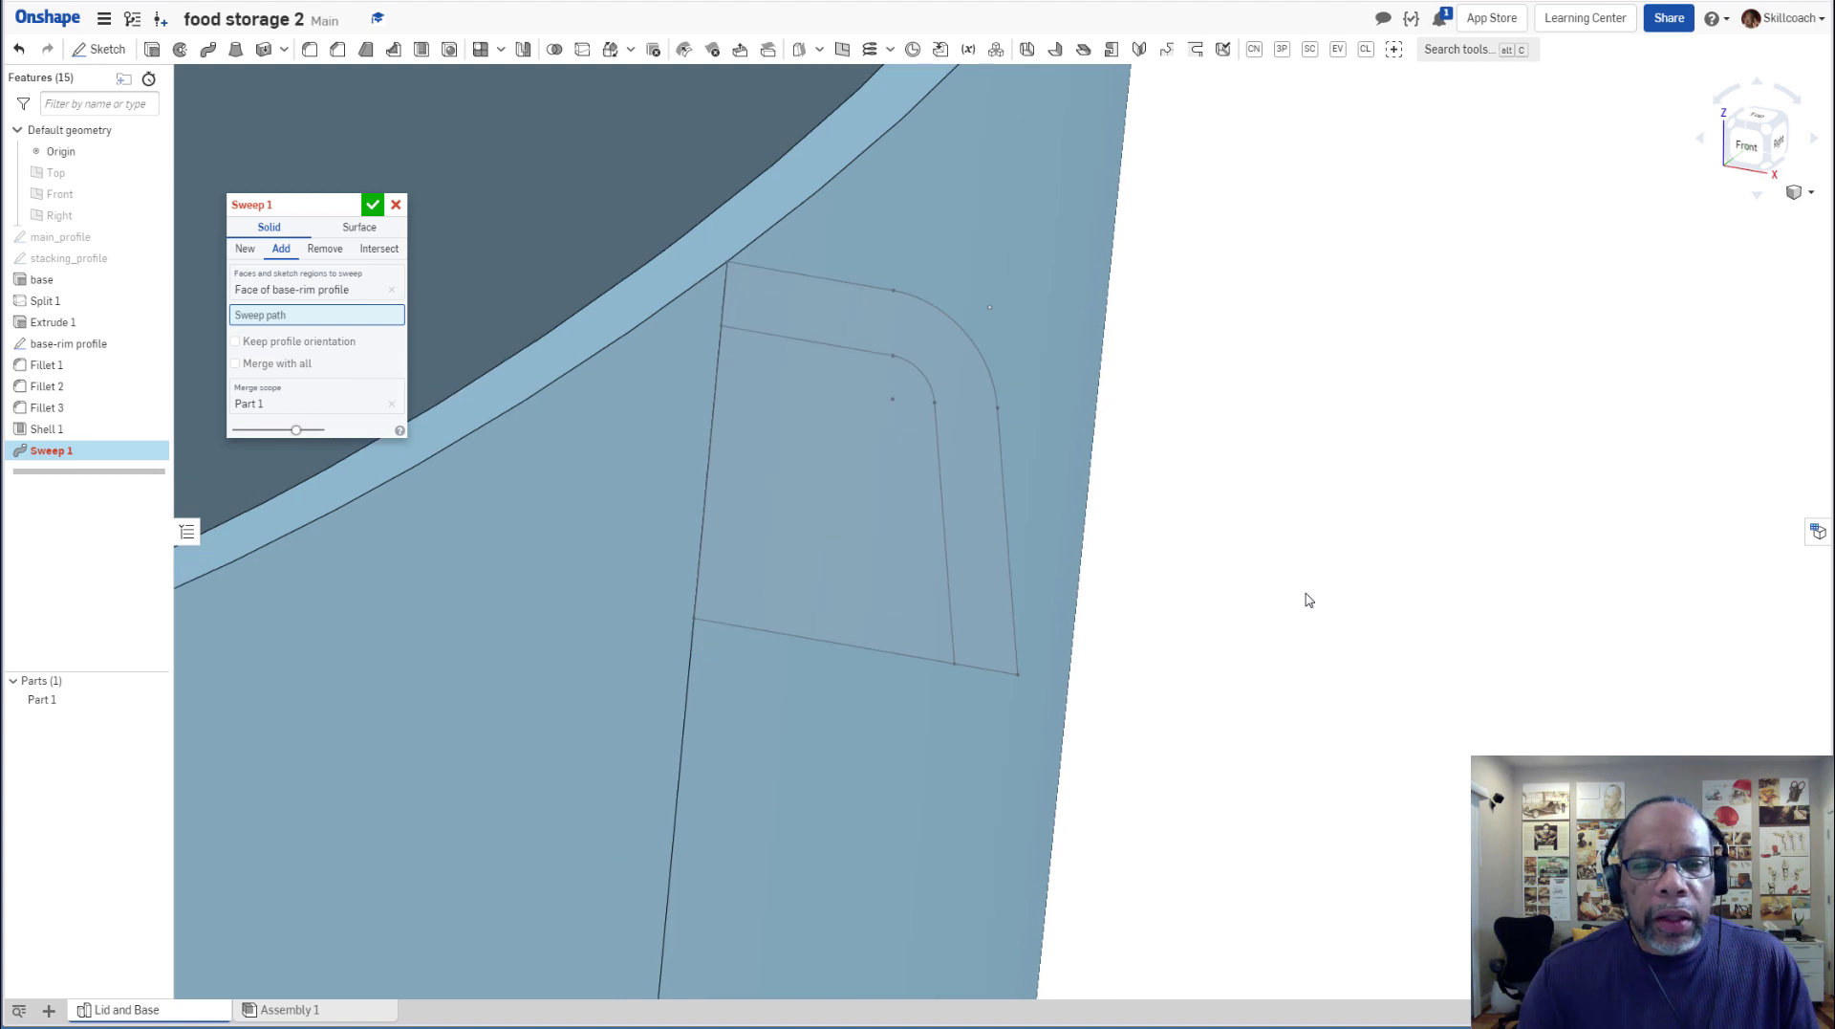
{"action": "scroll", "coordinate": [1309, 599], "scroll_direction": "down", "scroll_amount": 5}
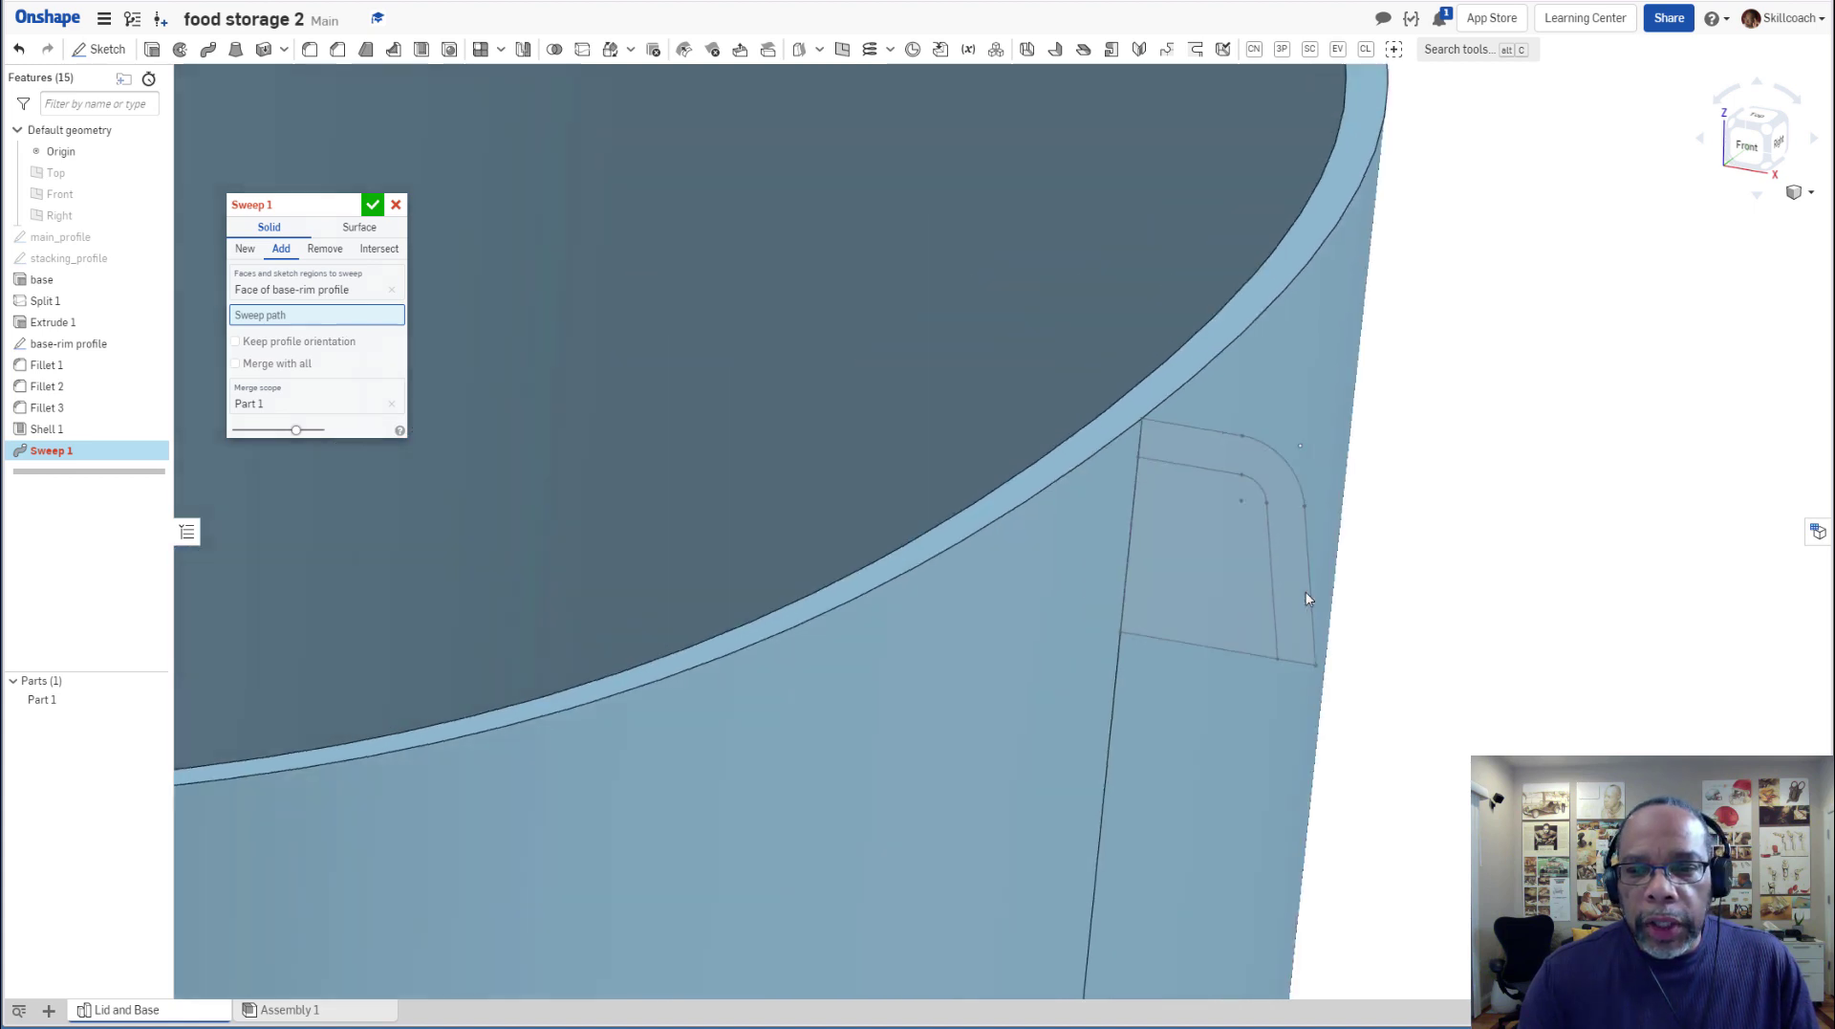
{"action": "scroll", "coordinate": [1287, 614], "scroll_direction": "down", "scroll_amount": 5}
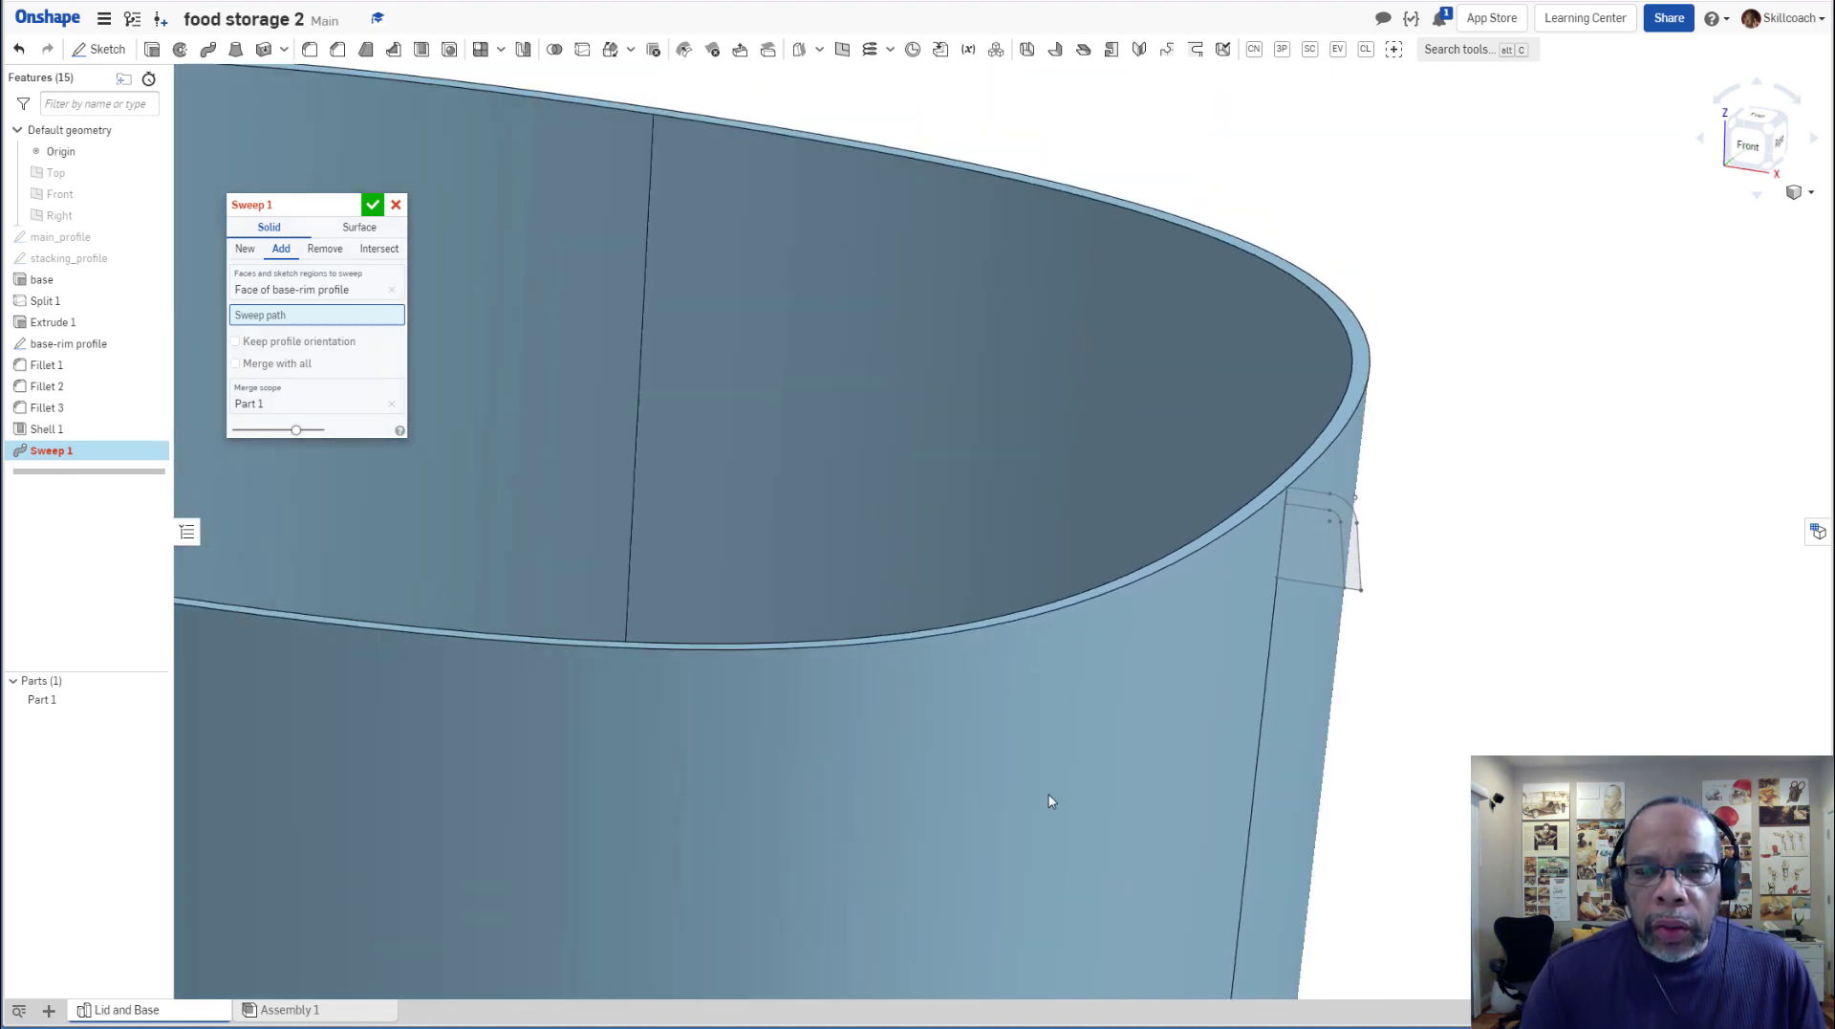
{"action": "scroll", "coordinate": [1021, 810], "scroll_direction": "down", "scroll_amount": 4}
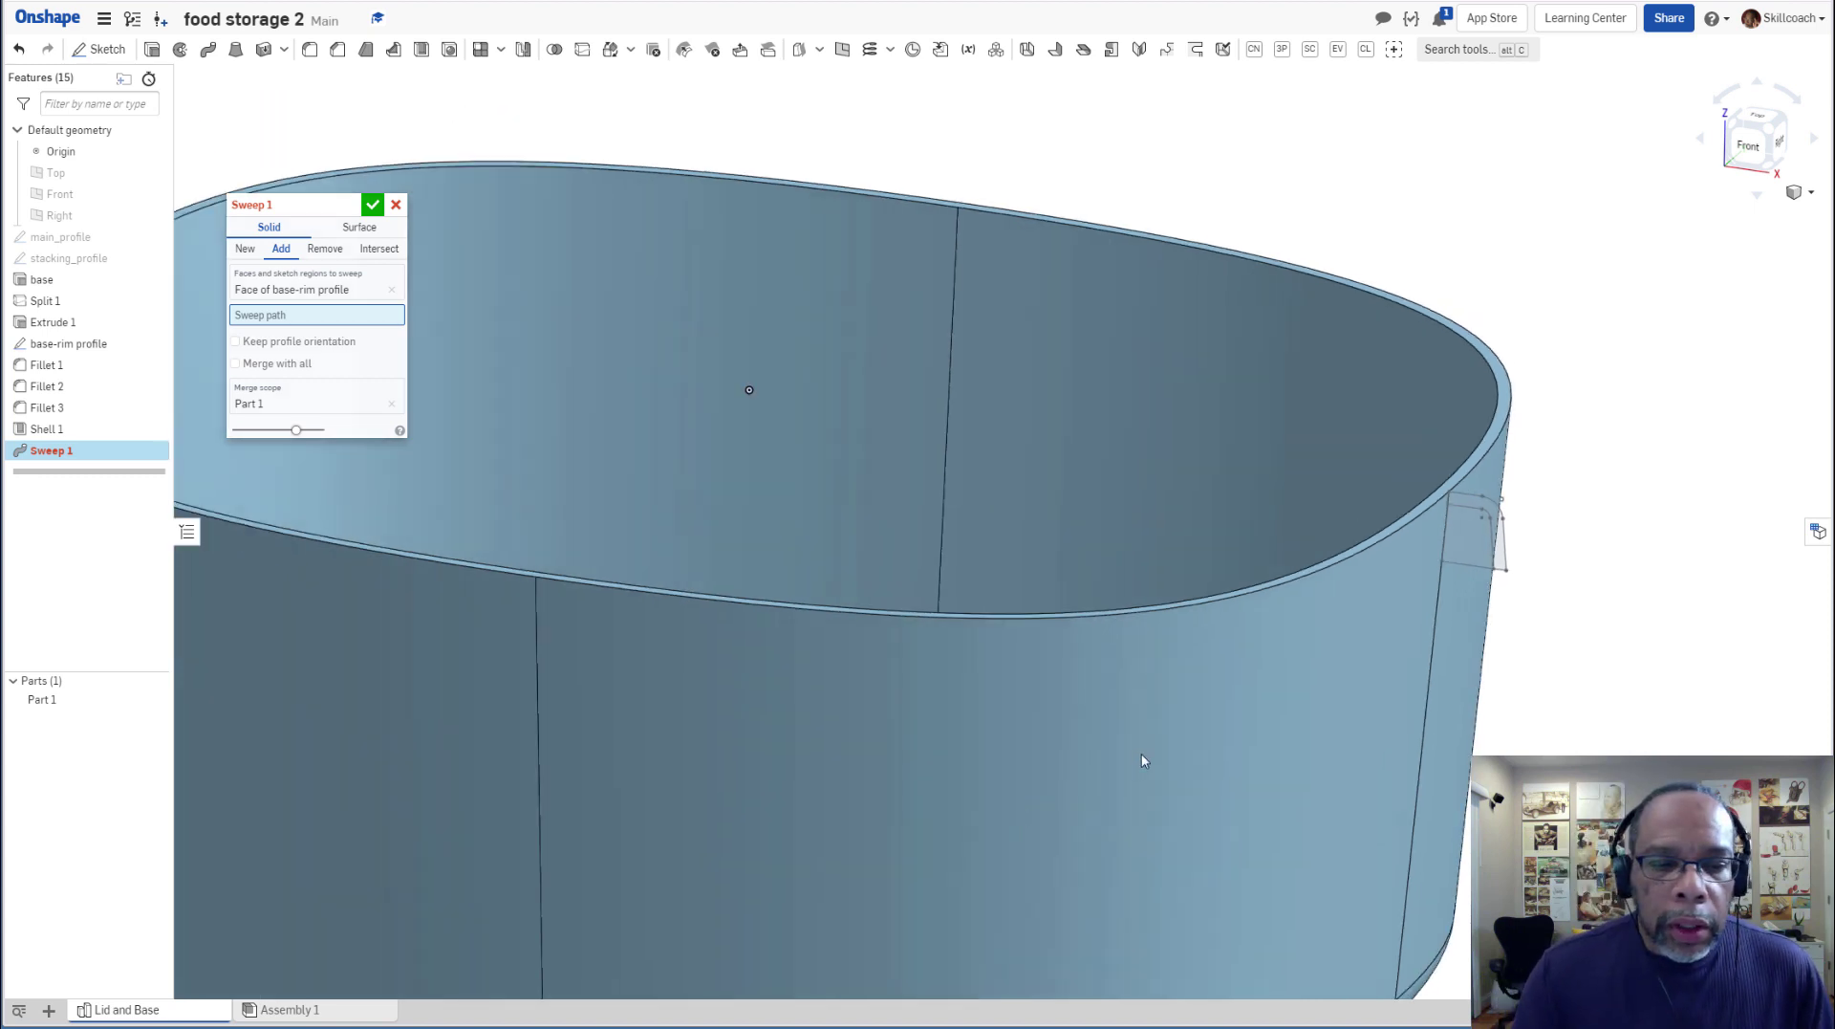
{"action": "scroll", "coordinate": [1186, 679], "scroll_direction": "down", "scroll_amount": 4}
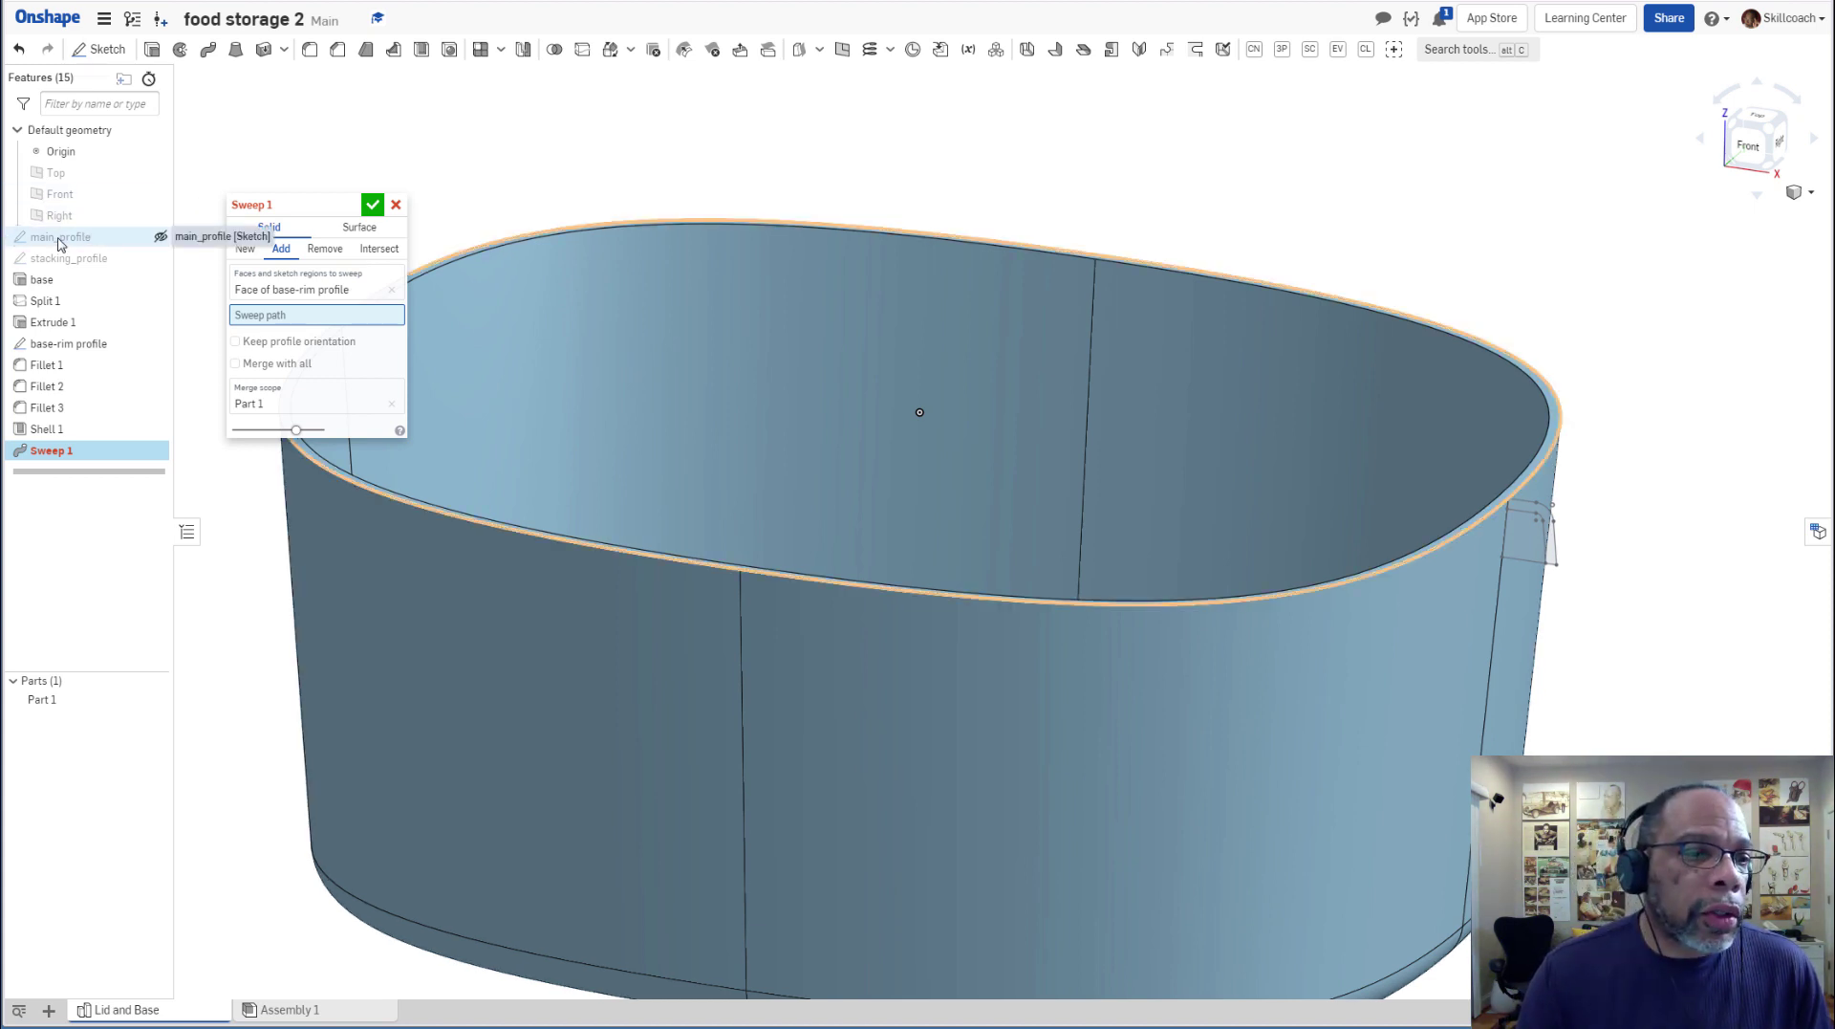
{"action": "left_click", "coordinate": [160, 238]}
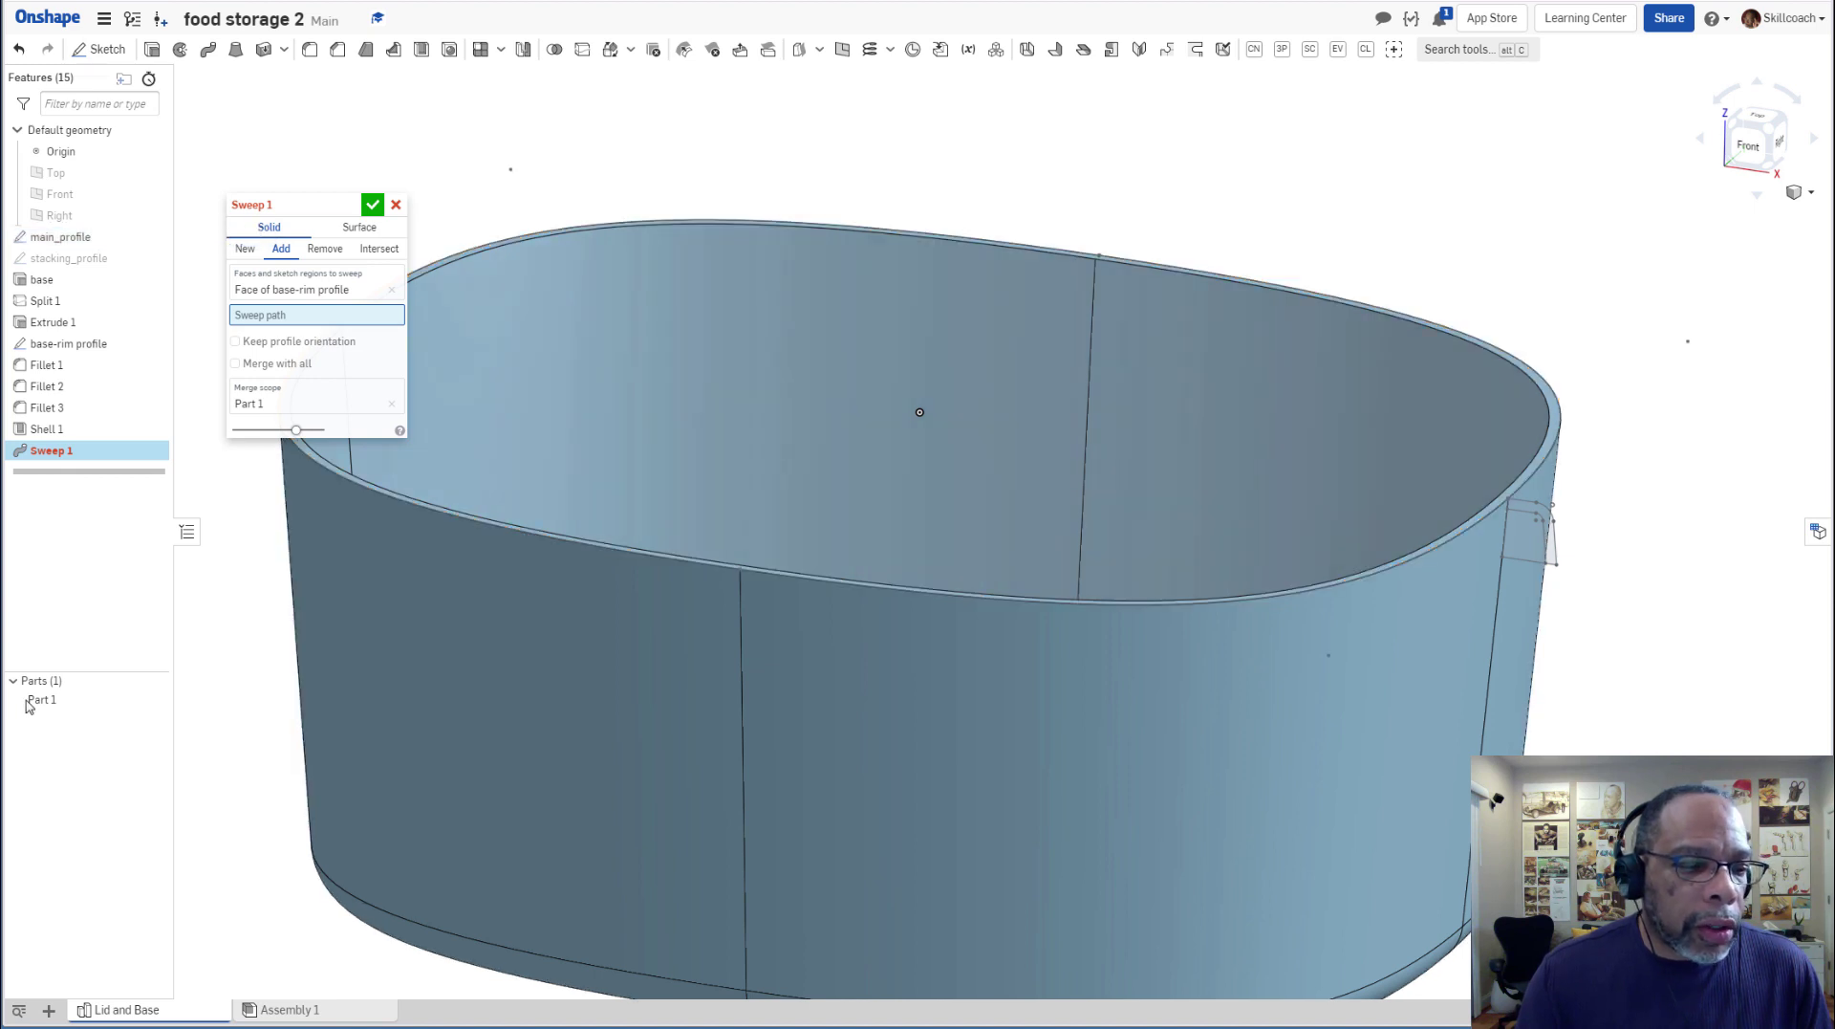
{"action": "left_click", "coordinate": [159, 701]}
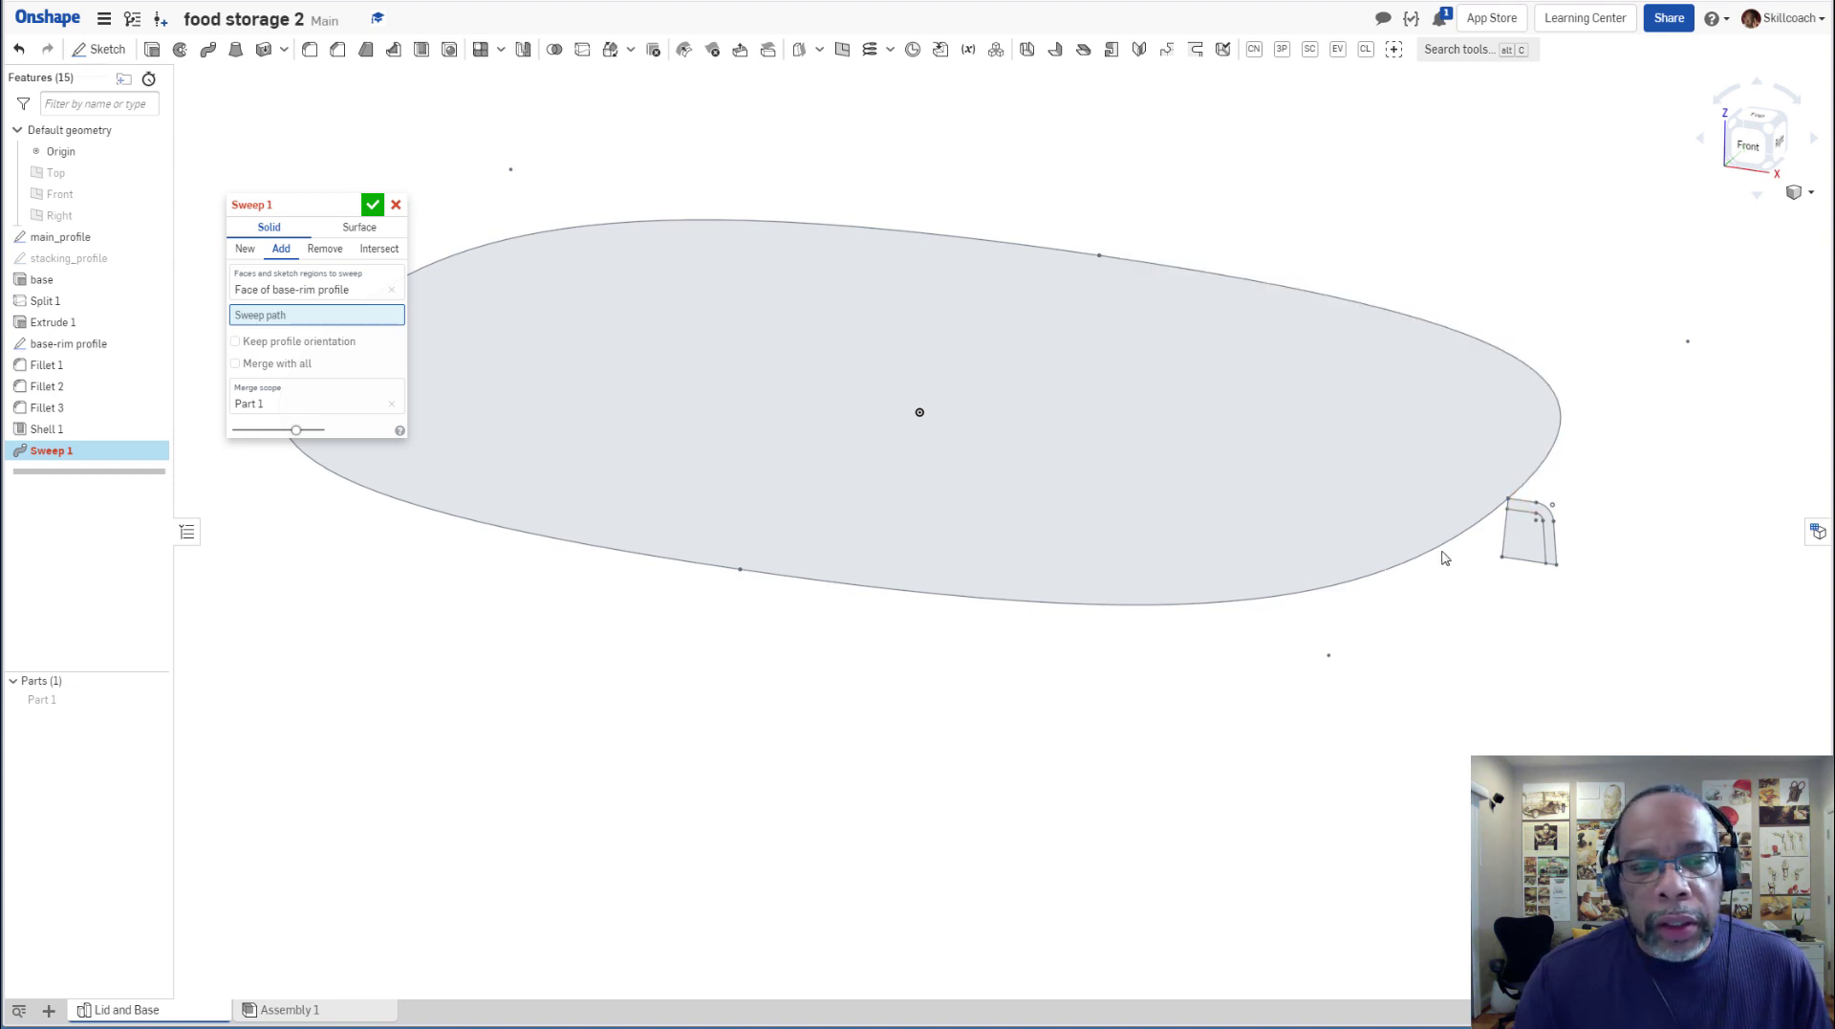
Select all four outline edges of main_profile as the closed path of the rim sweep.
{"action": "left_click", "coordinate": [1085, 573]}
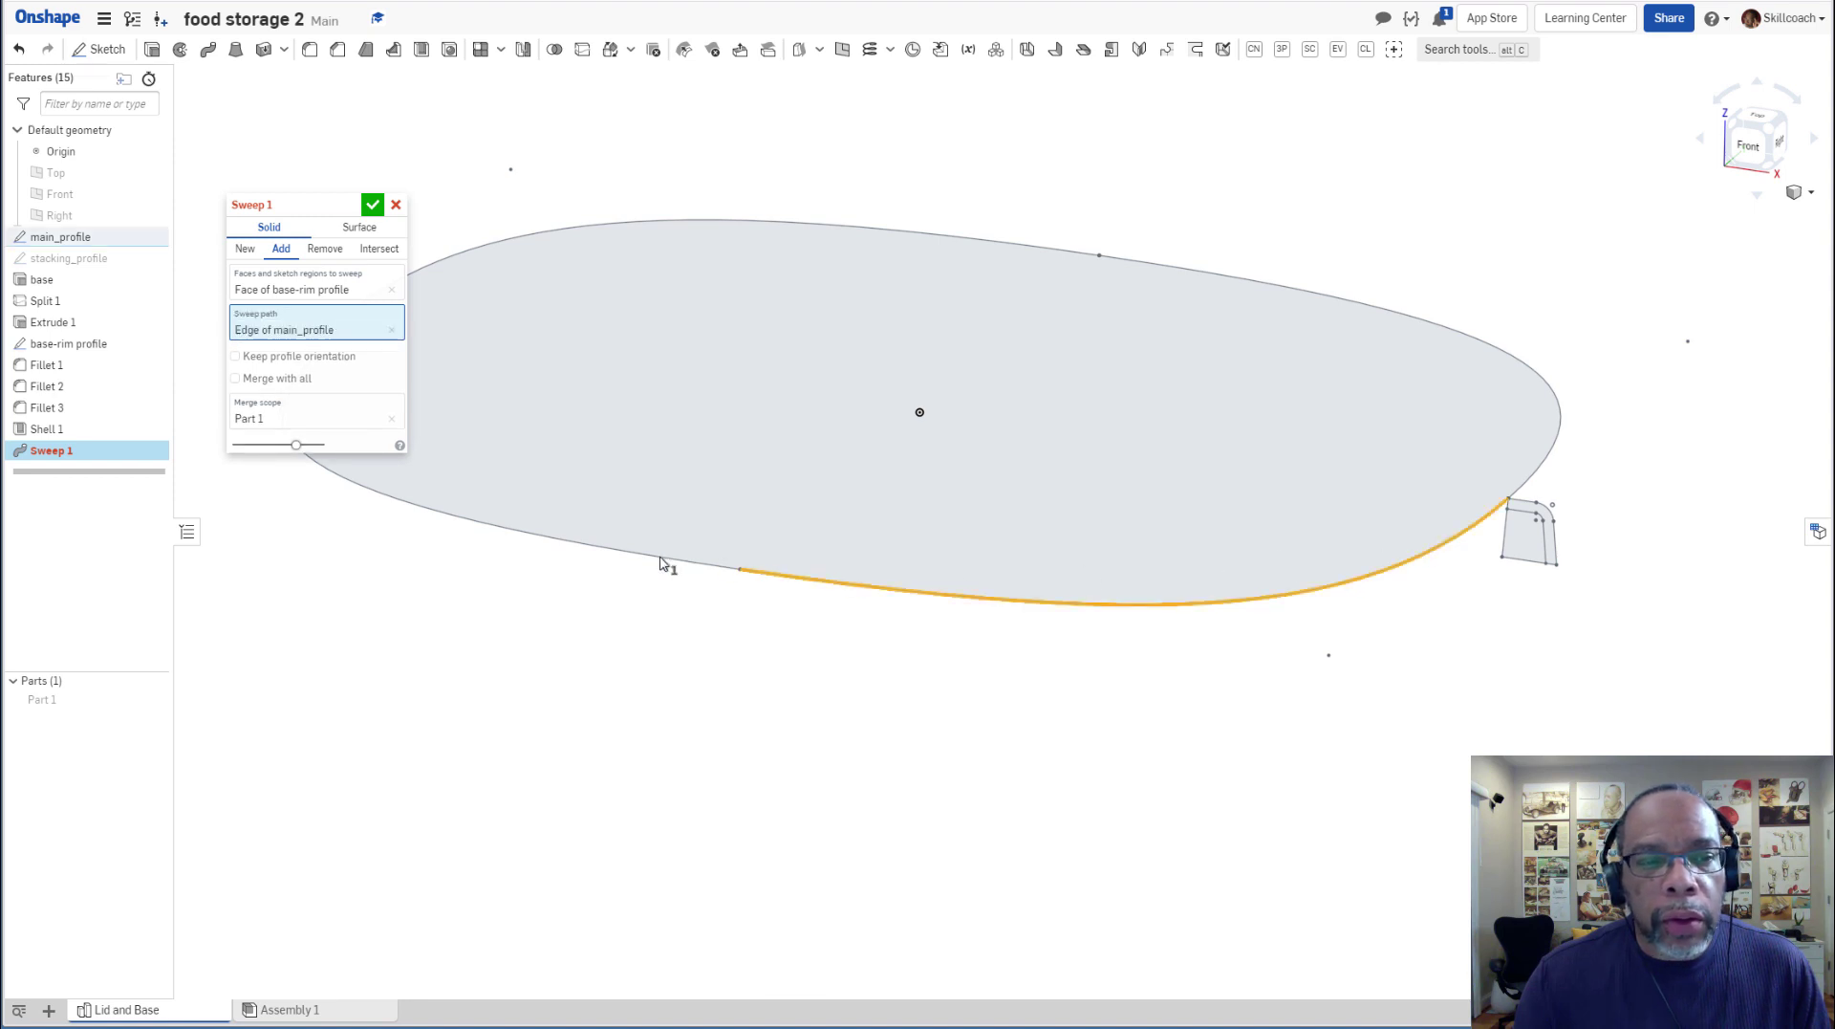
{"action": "left_click", "coordinate": [445, 267]}
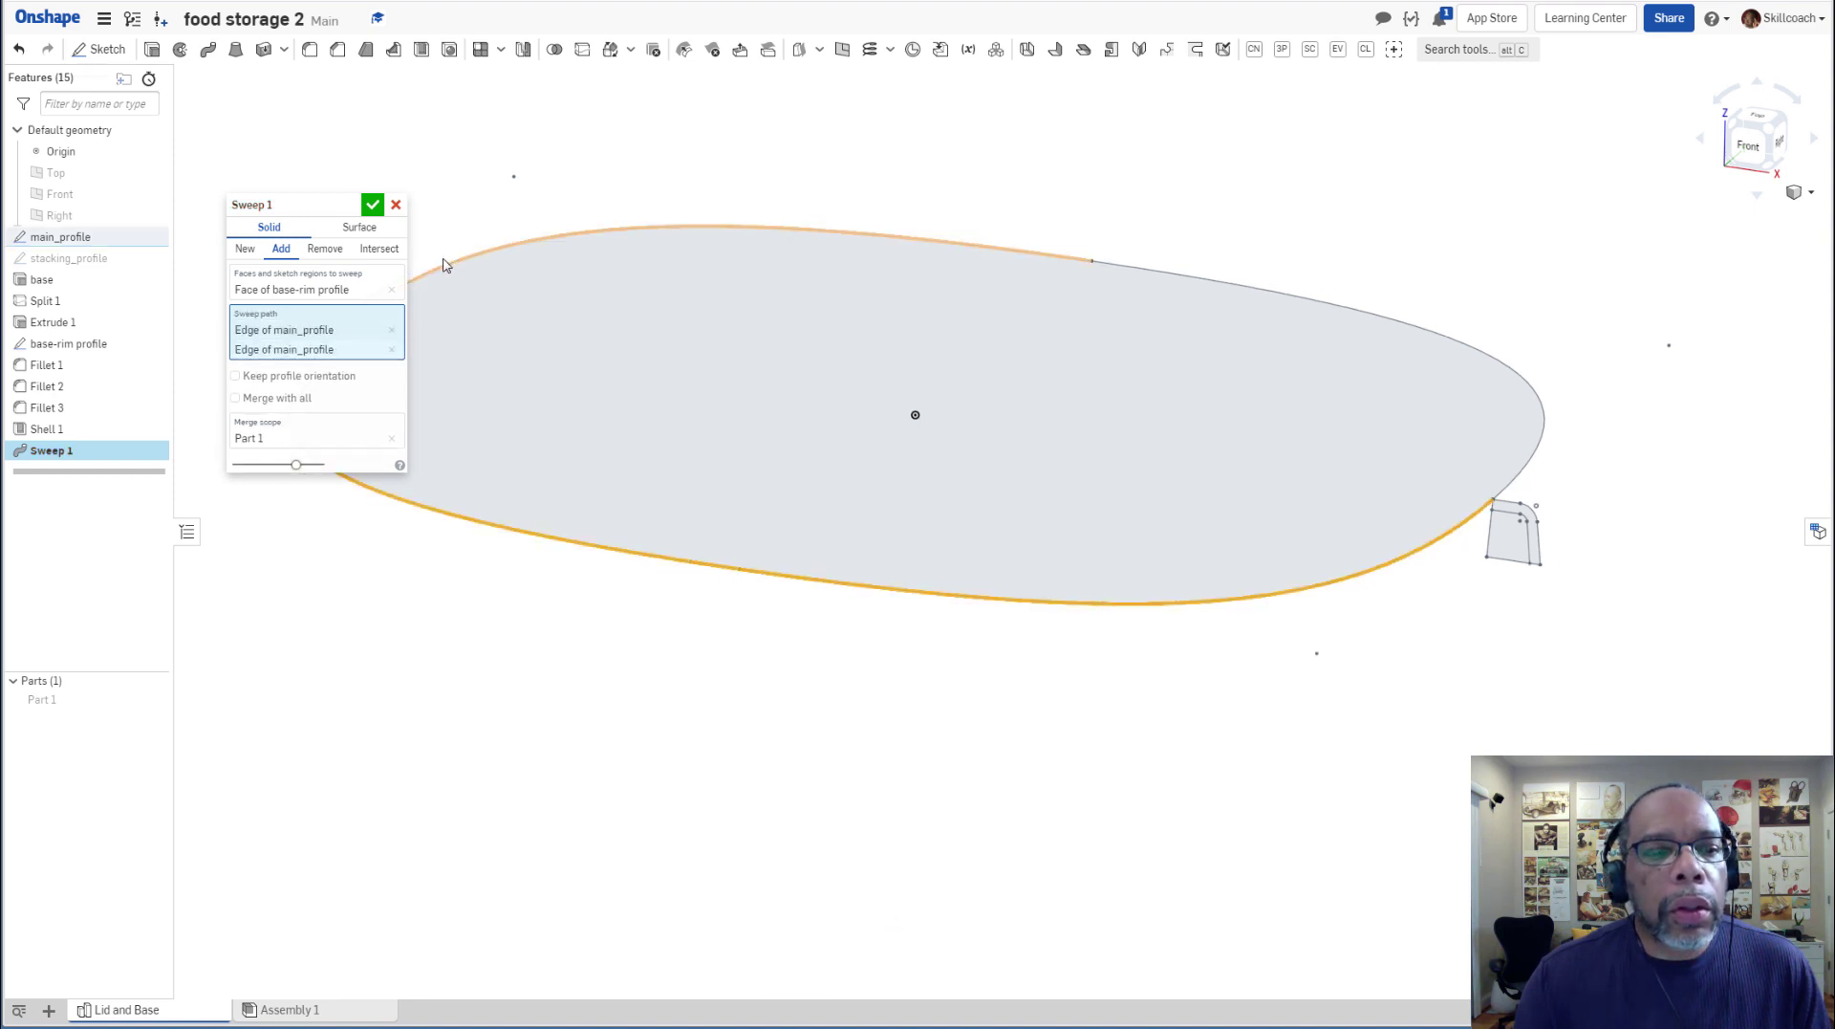
{"action": "left_click", "coordinate": [1176, 277]}
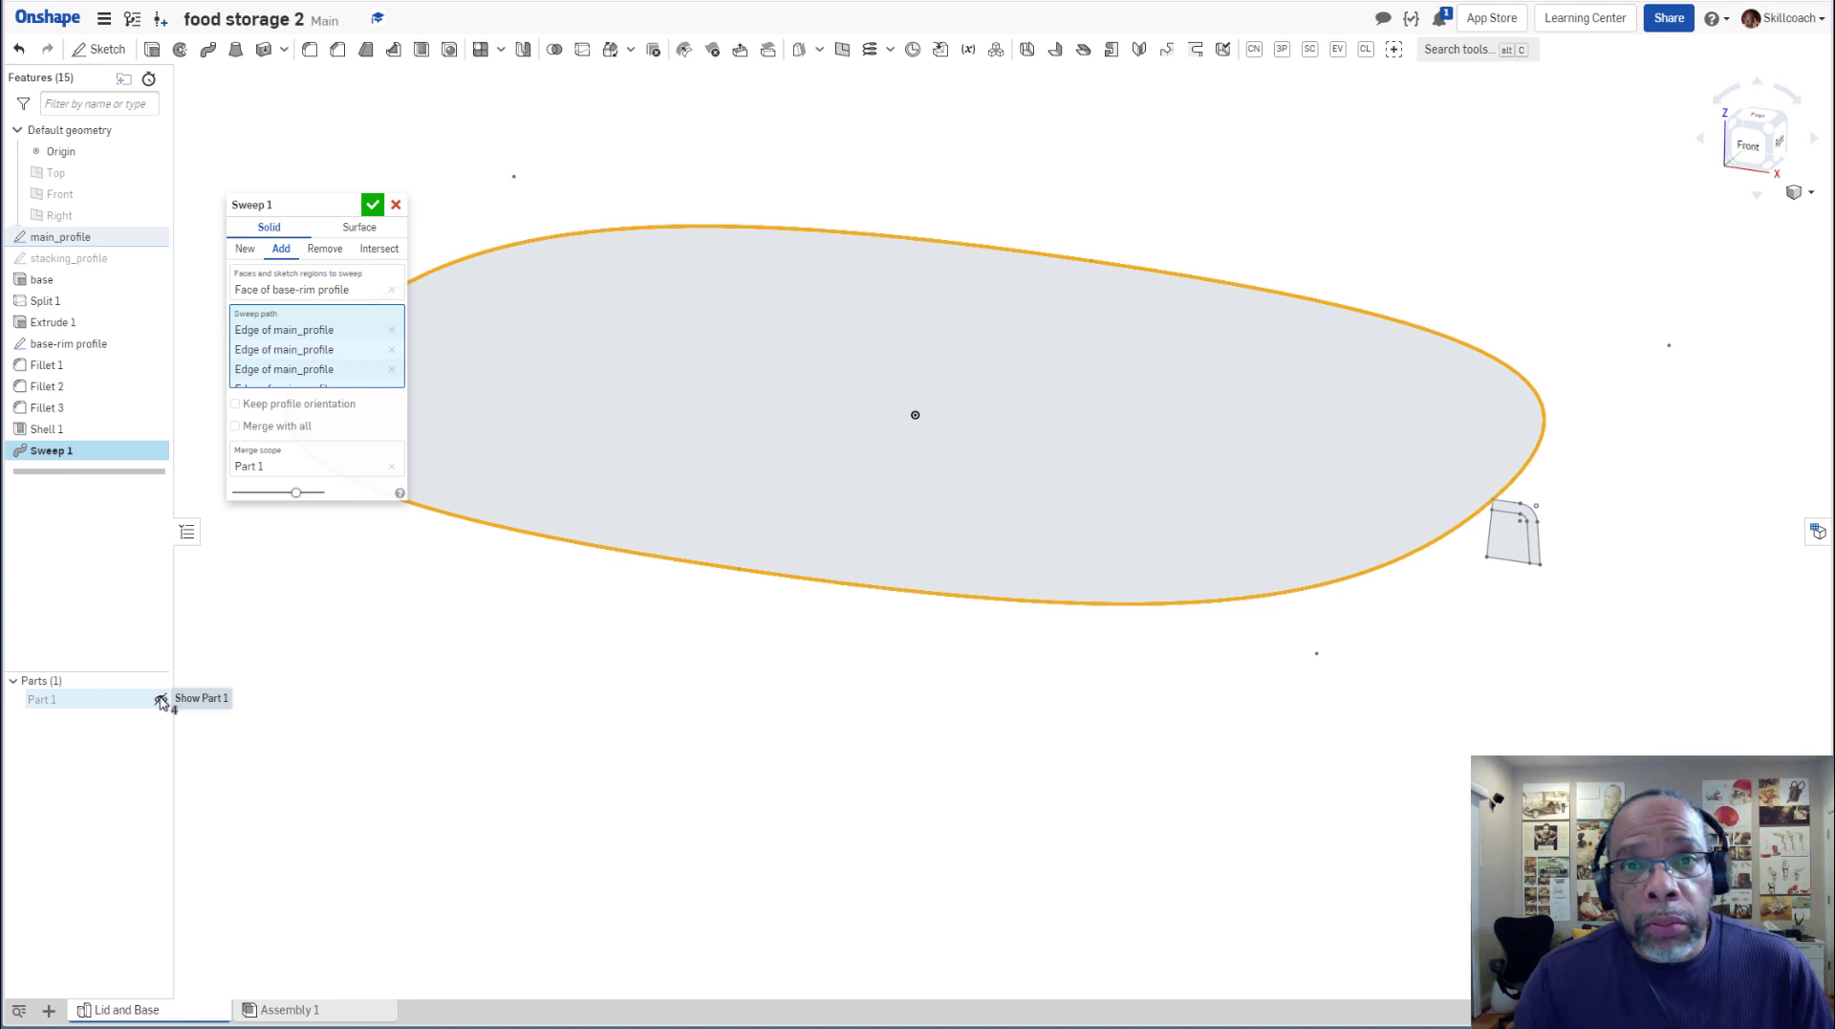
Show Part 1 and accept the sweep that adds the base-rim profile along the main_profile edges.
{"action": "left_click", "coordinate": [161, 700]}
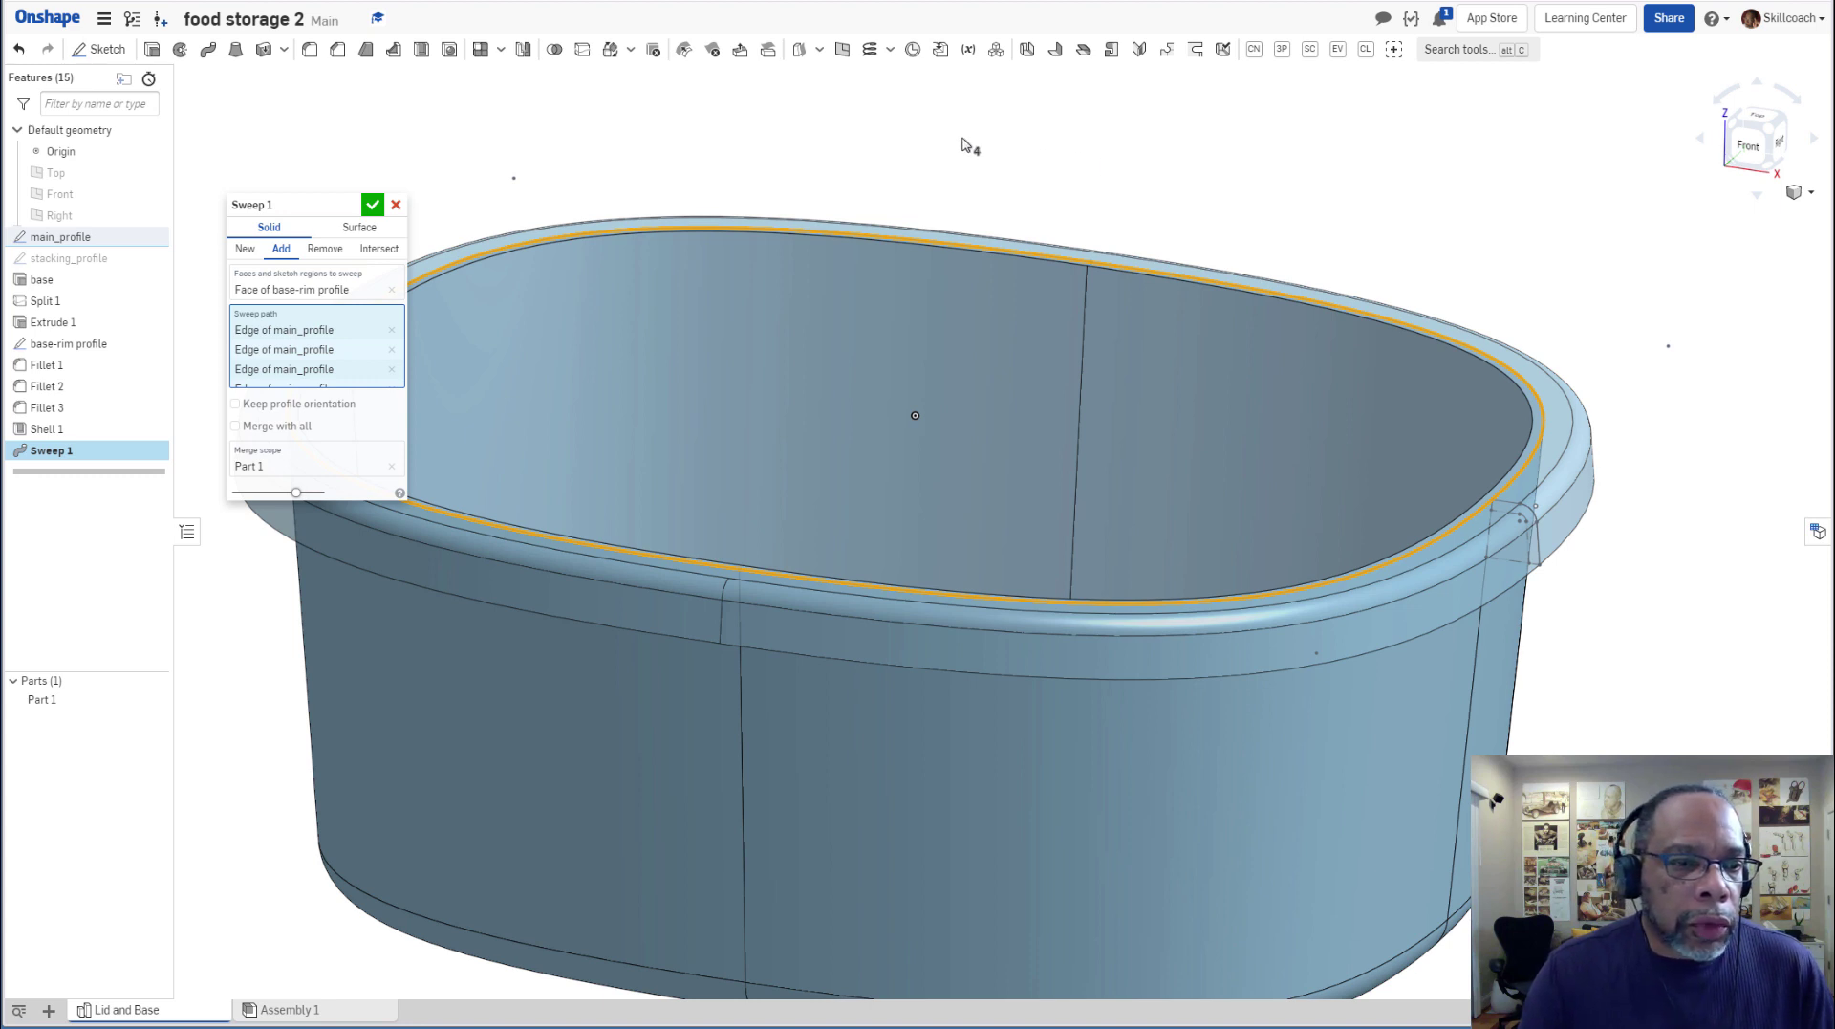
{"action": "left_click", "coordinate": [372, 206]}
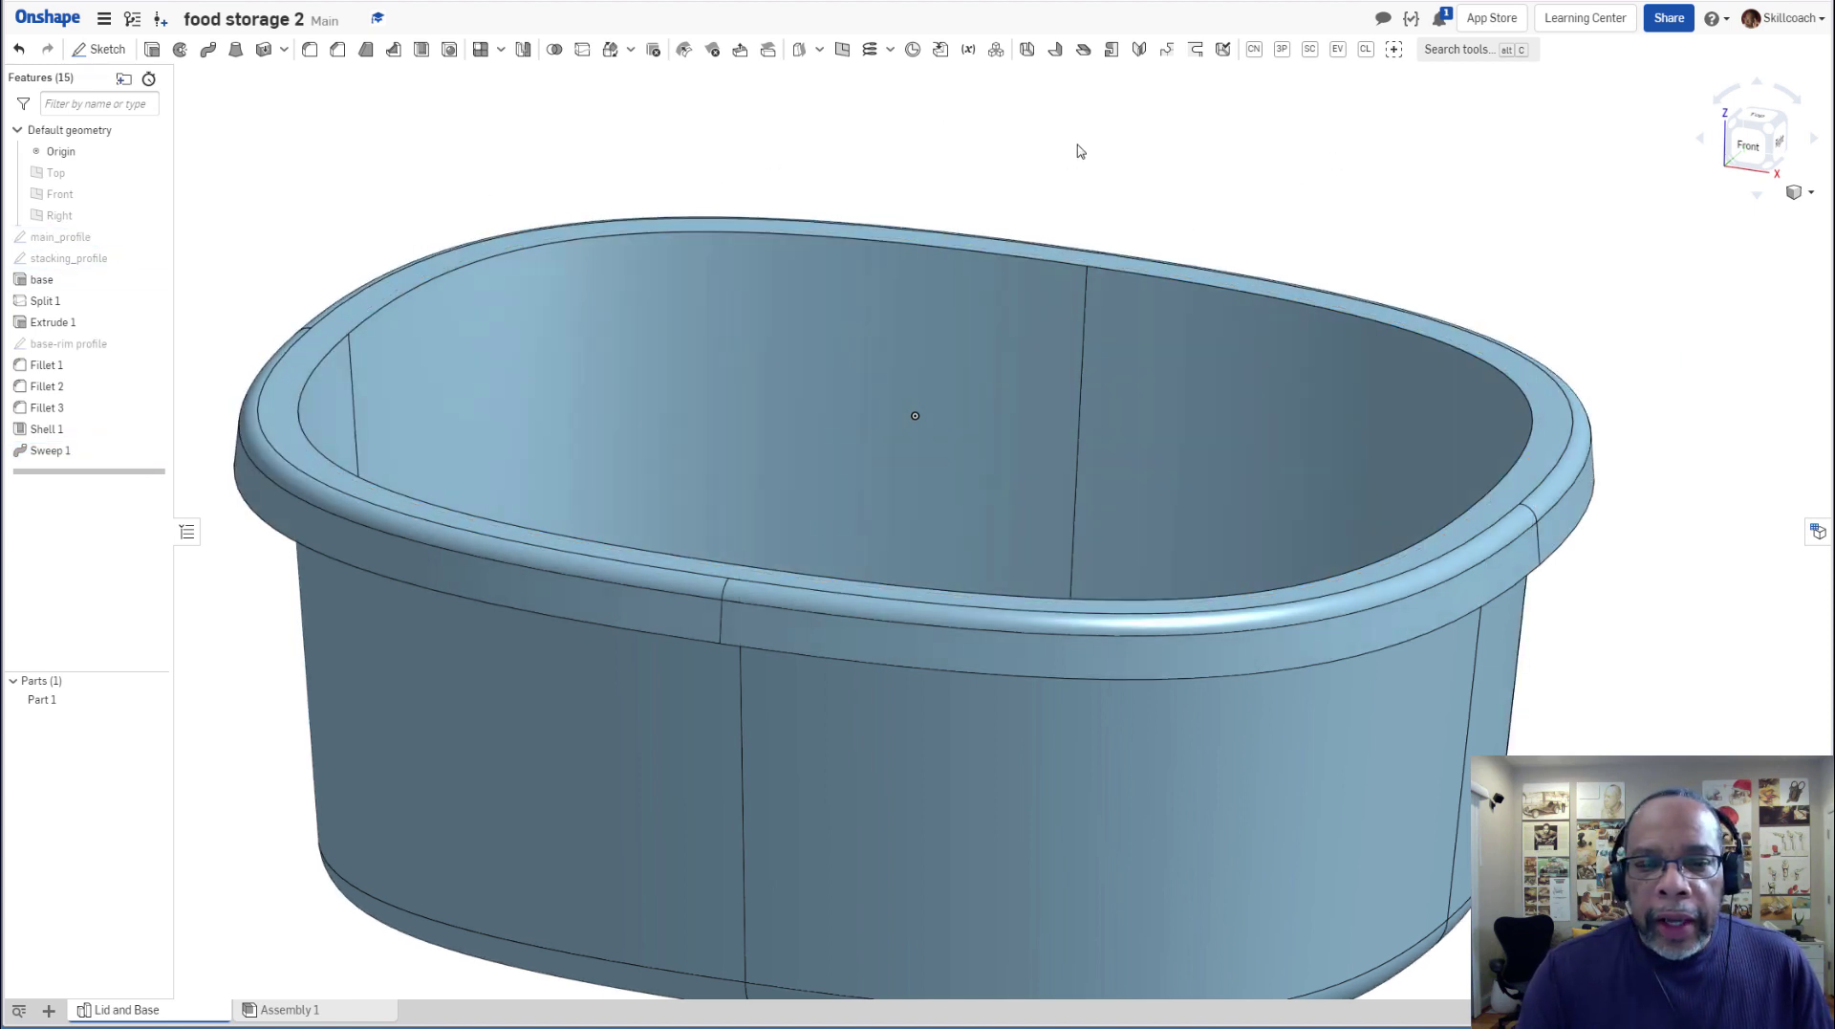
Start a circular fillet on the edges where the container's outer wall meets the underside of the rim, all around.
{"action": "scroll", "coordinate": [1180, 403], "scroll_direction": "down", "scroll_amount": 3}
{"action": "mouse_move", "coordinate": [1158, 545]}
{"action": "right_mouse_down"}
{"action": "mouse_move", "coordinate": [1139, 451]}
{"action": "mouse_move", "coordinate": [1252, 492]}
{"action": "mouse_move", "coordinate": [1214, 416]}
{"action": "mouse_move", "coordinate": [1168, 409]}
{"action": "right_mouse_up"}
{"action": "scroll", "coordinate": [1140, 450], "scroll_direction": "down", "scroll_amount": 3}
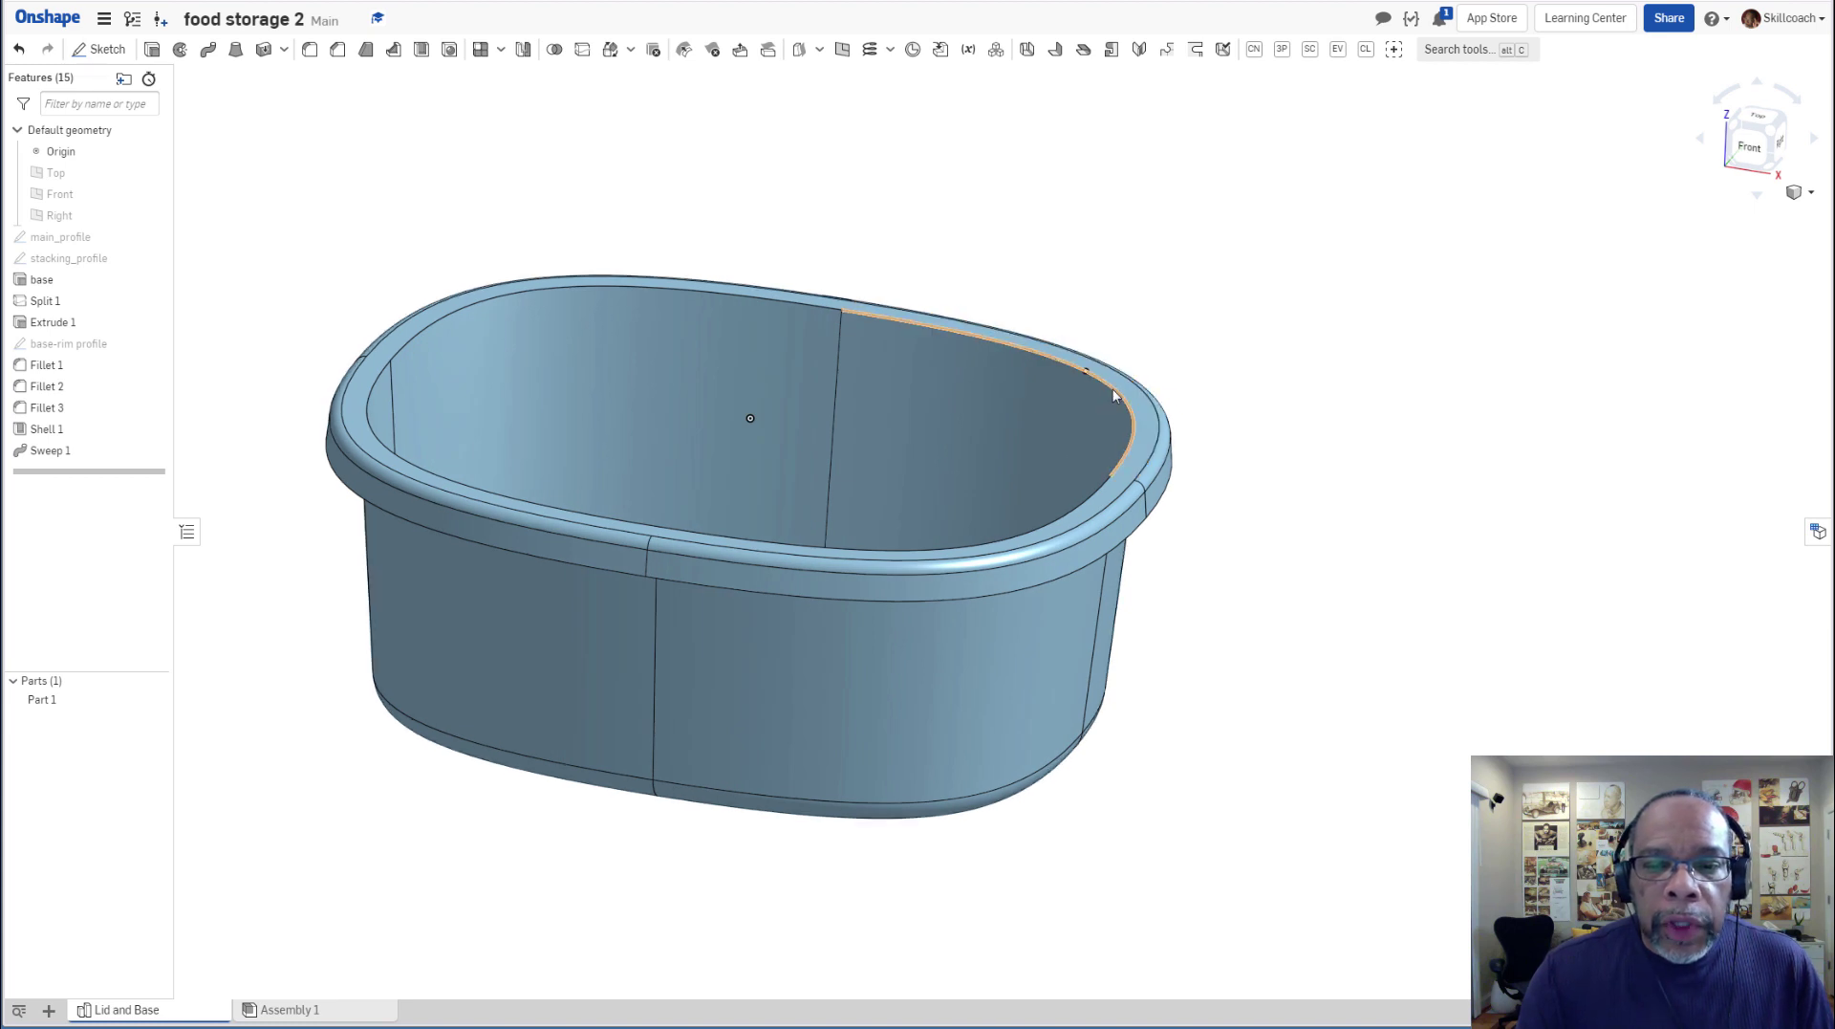
{"action": "right_click_drag", "start_coordinate": [1217, 496], "coordinate": [1126, 675]}
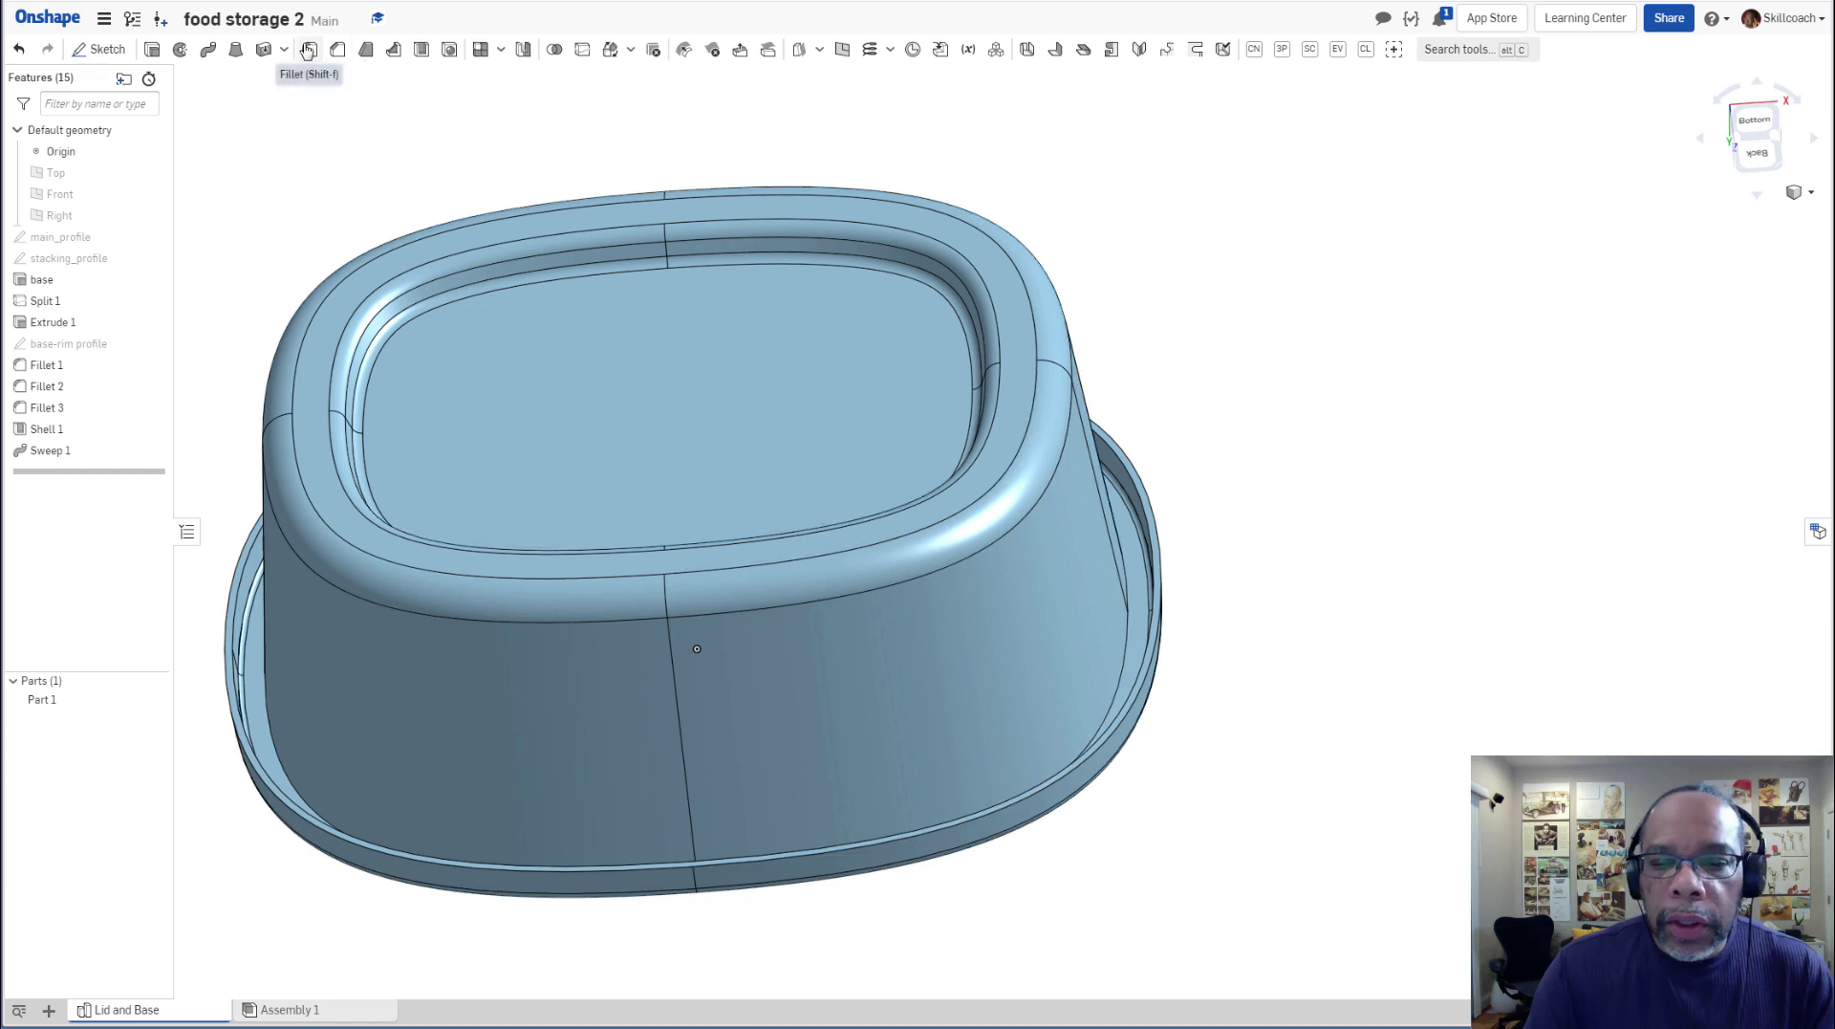
{"action": "key", "text": "shift+f"}
{"action": "left_click", "coordinate": [1128, 658]}
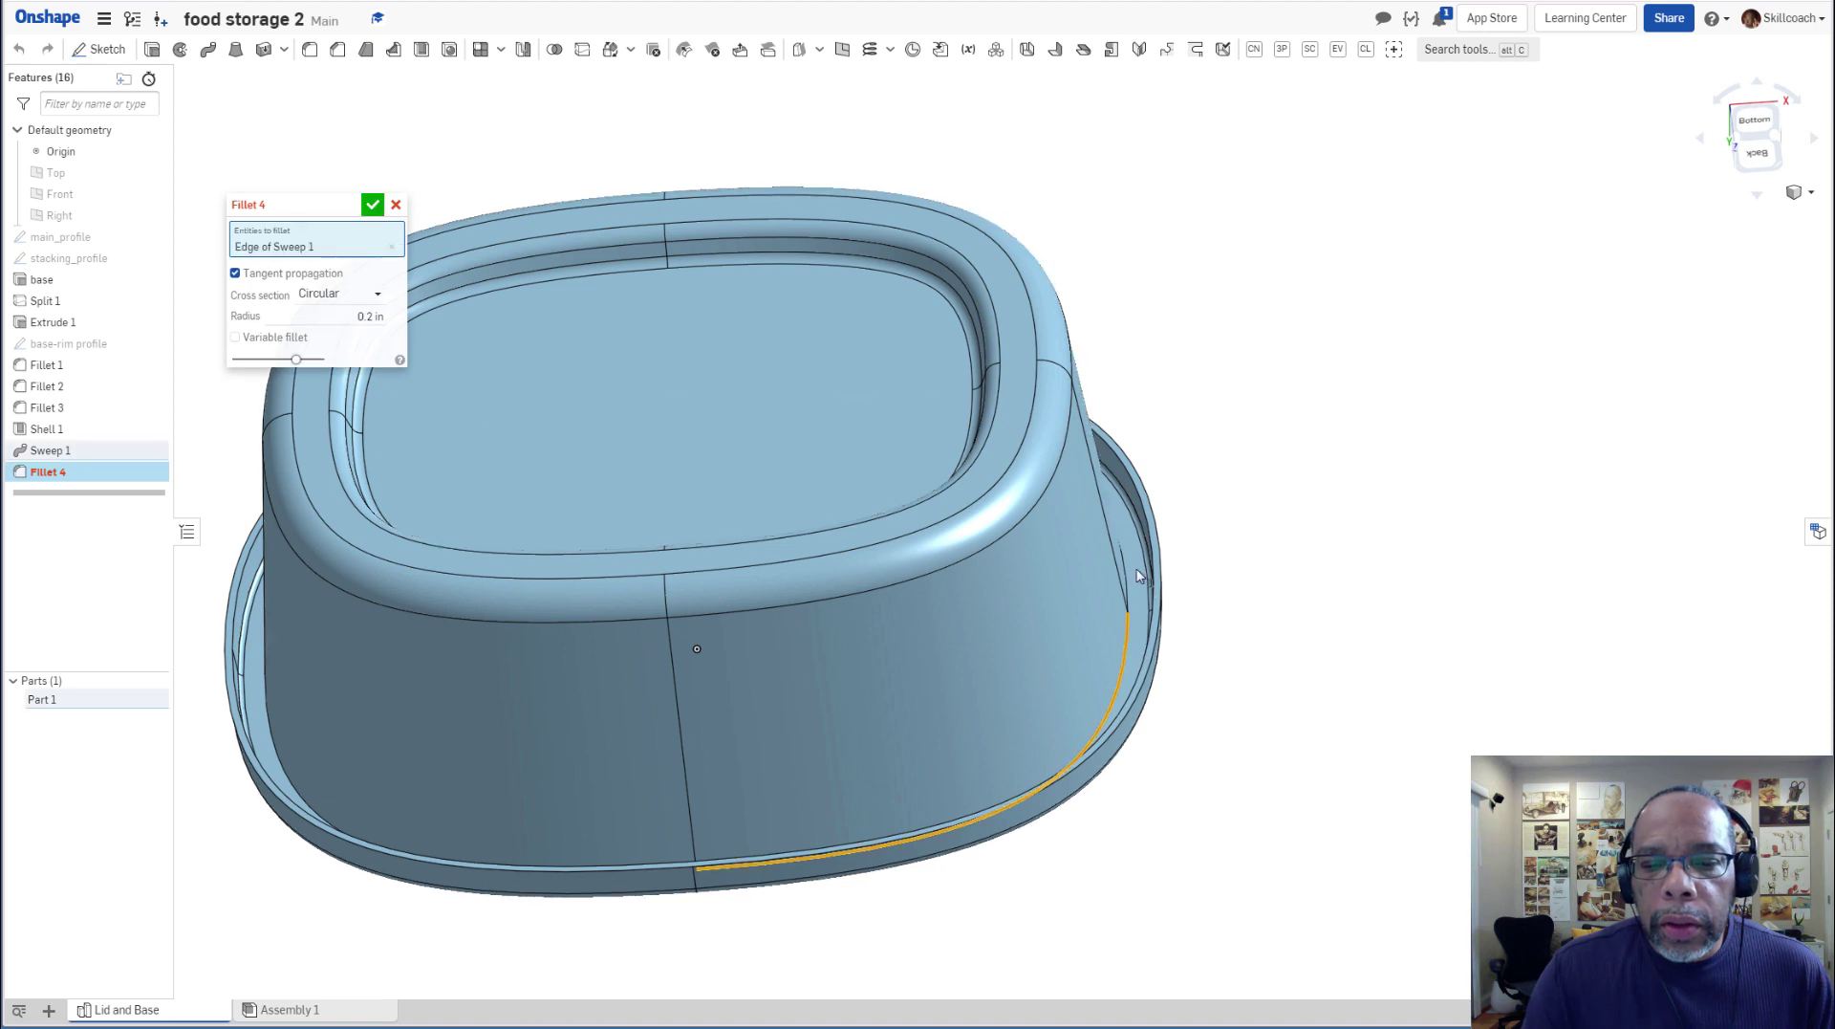
{"action": "left_click", "coordinate": [1125, 568]}
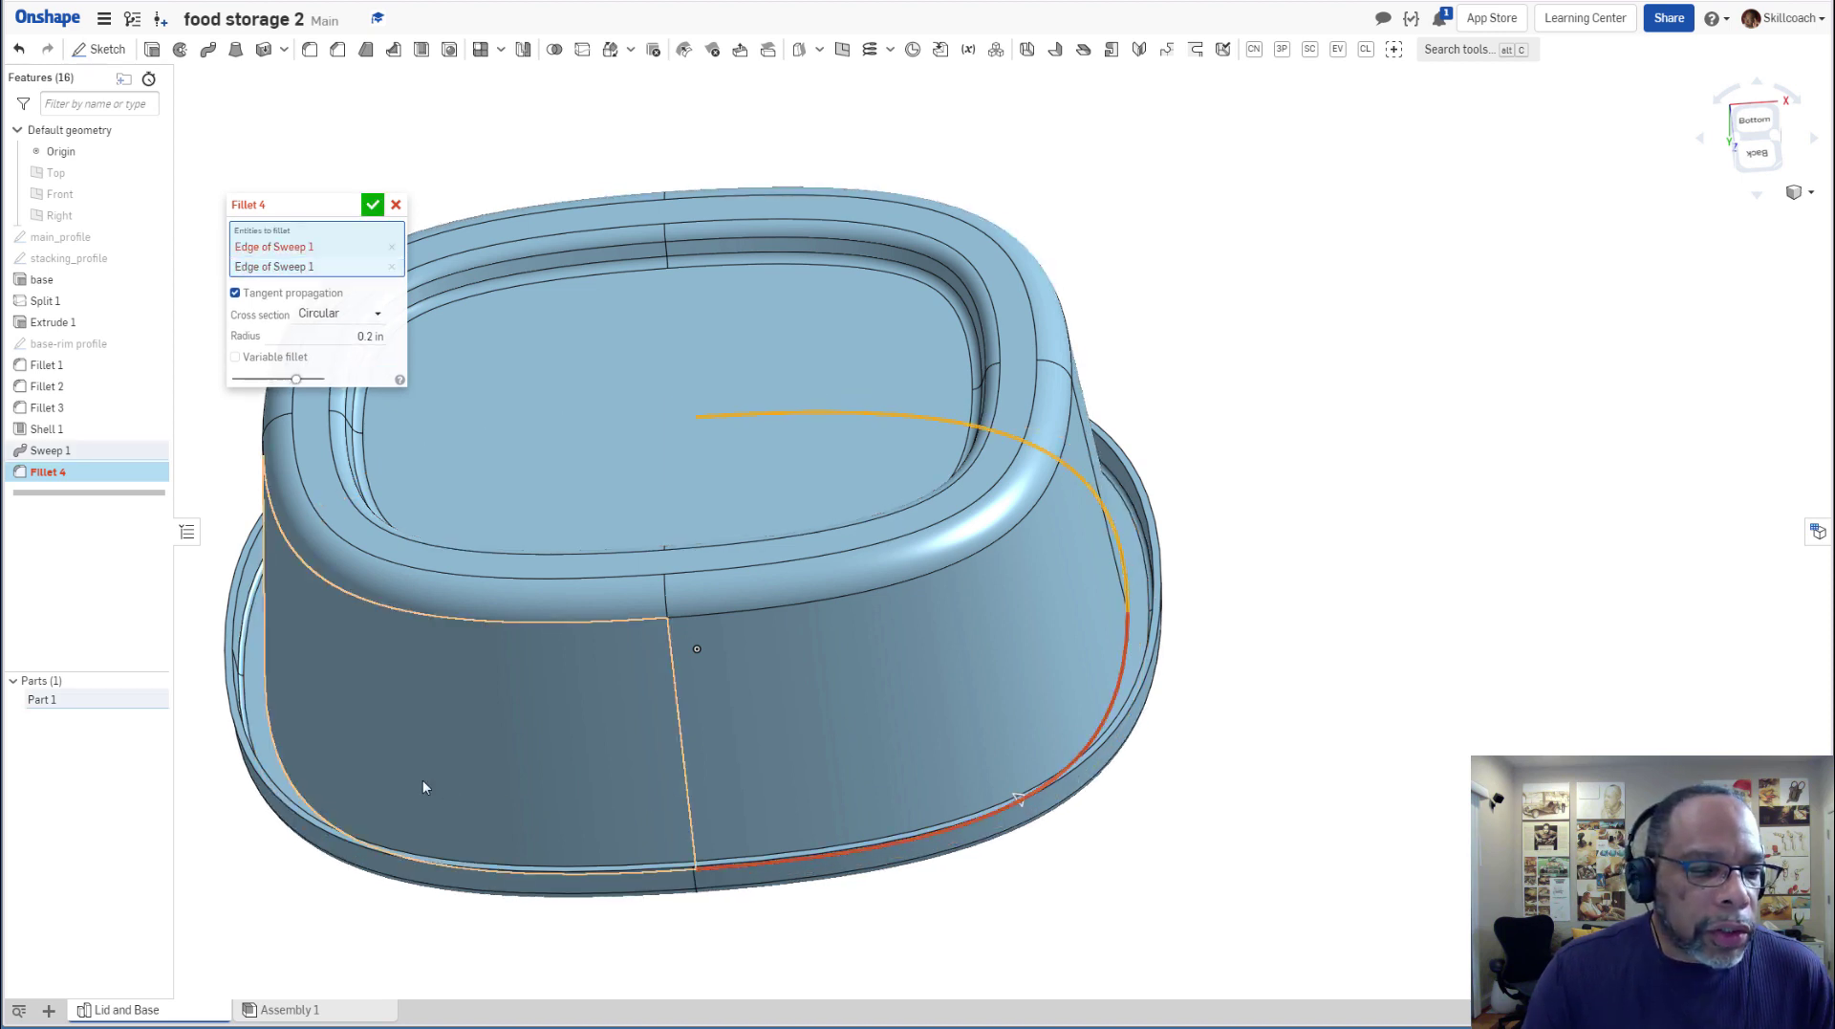
{"action": "right_click_drag", "start_coordinate": [398, 771], "coordinate": [376, 810]}
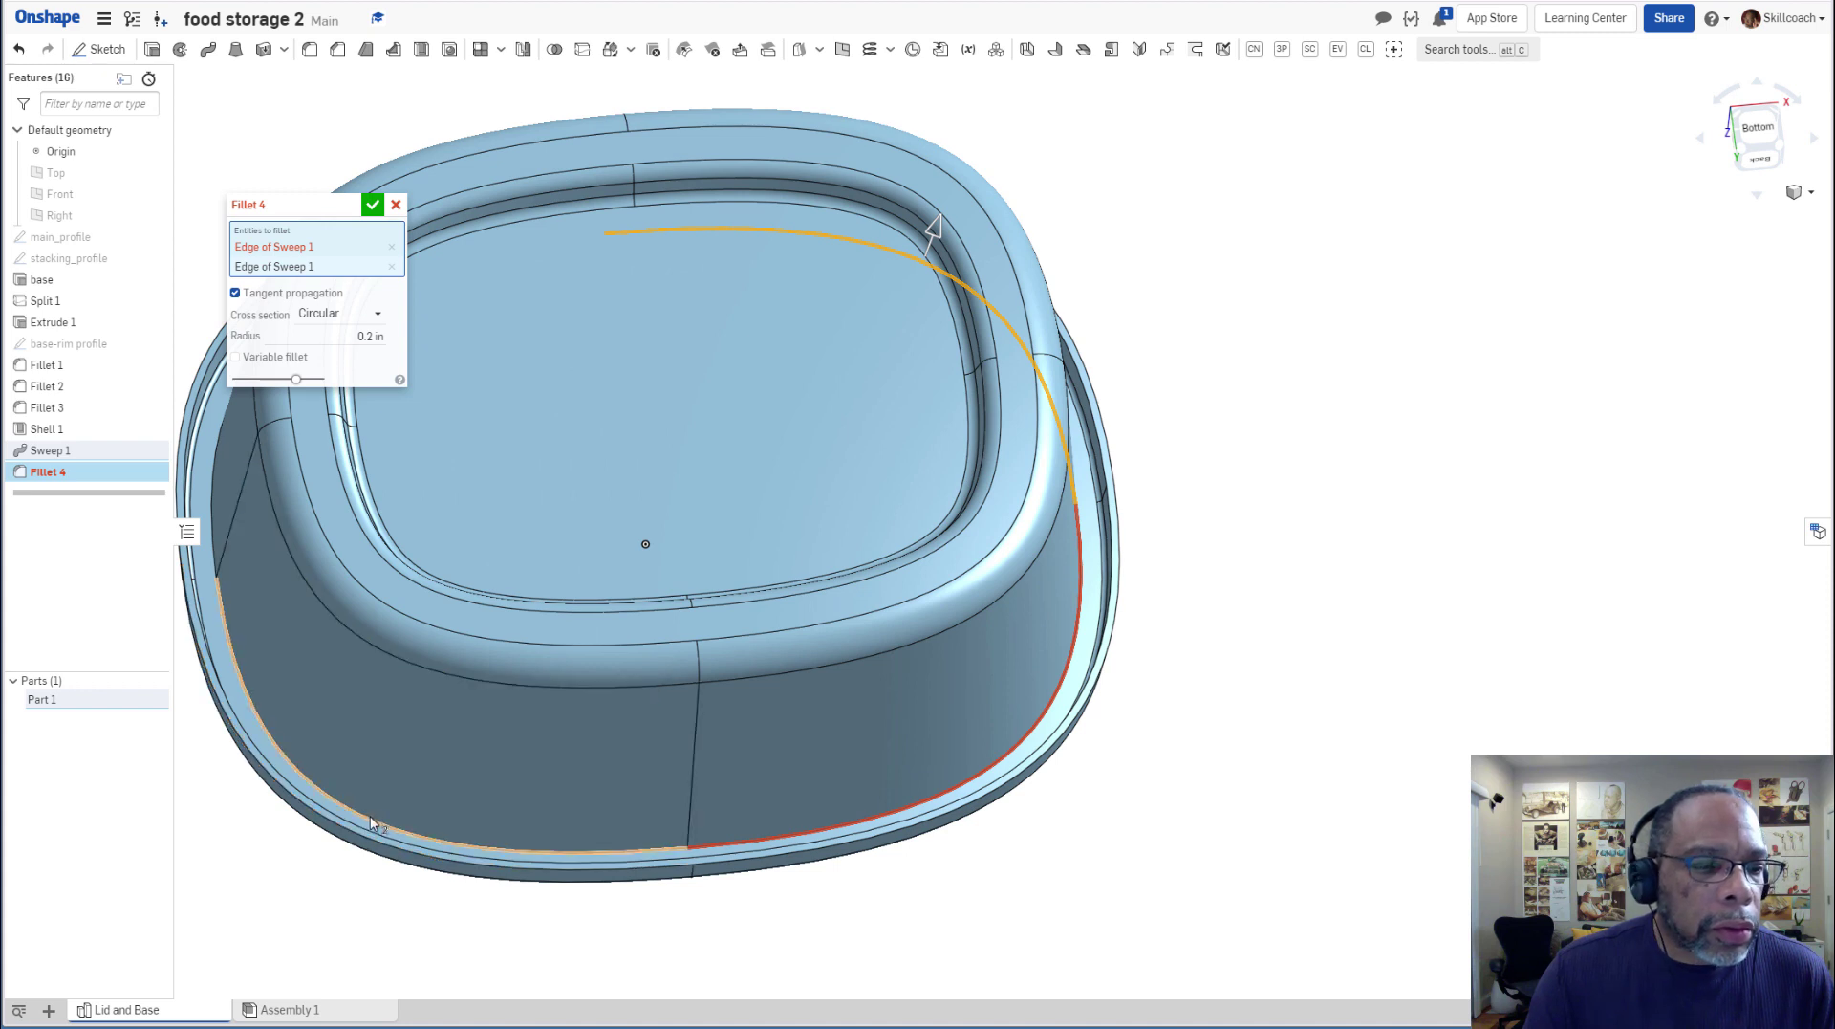
{"action": "left_click", "coordinate": [218, 554]}
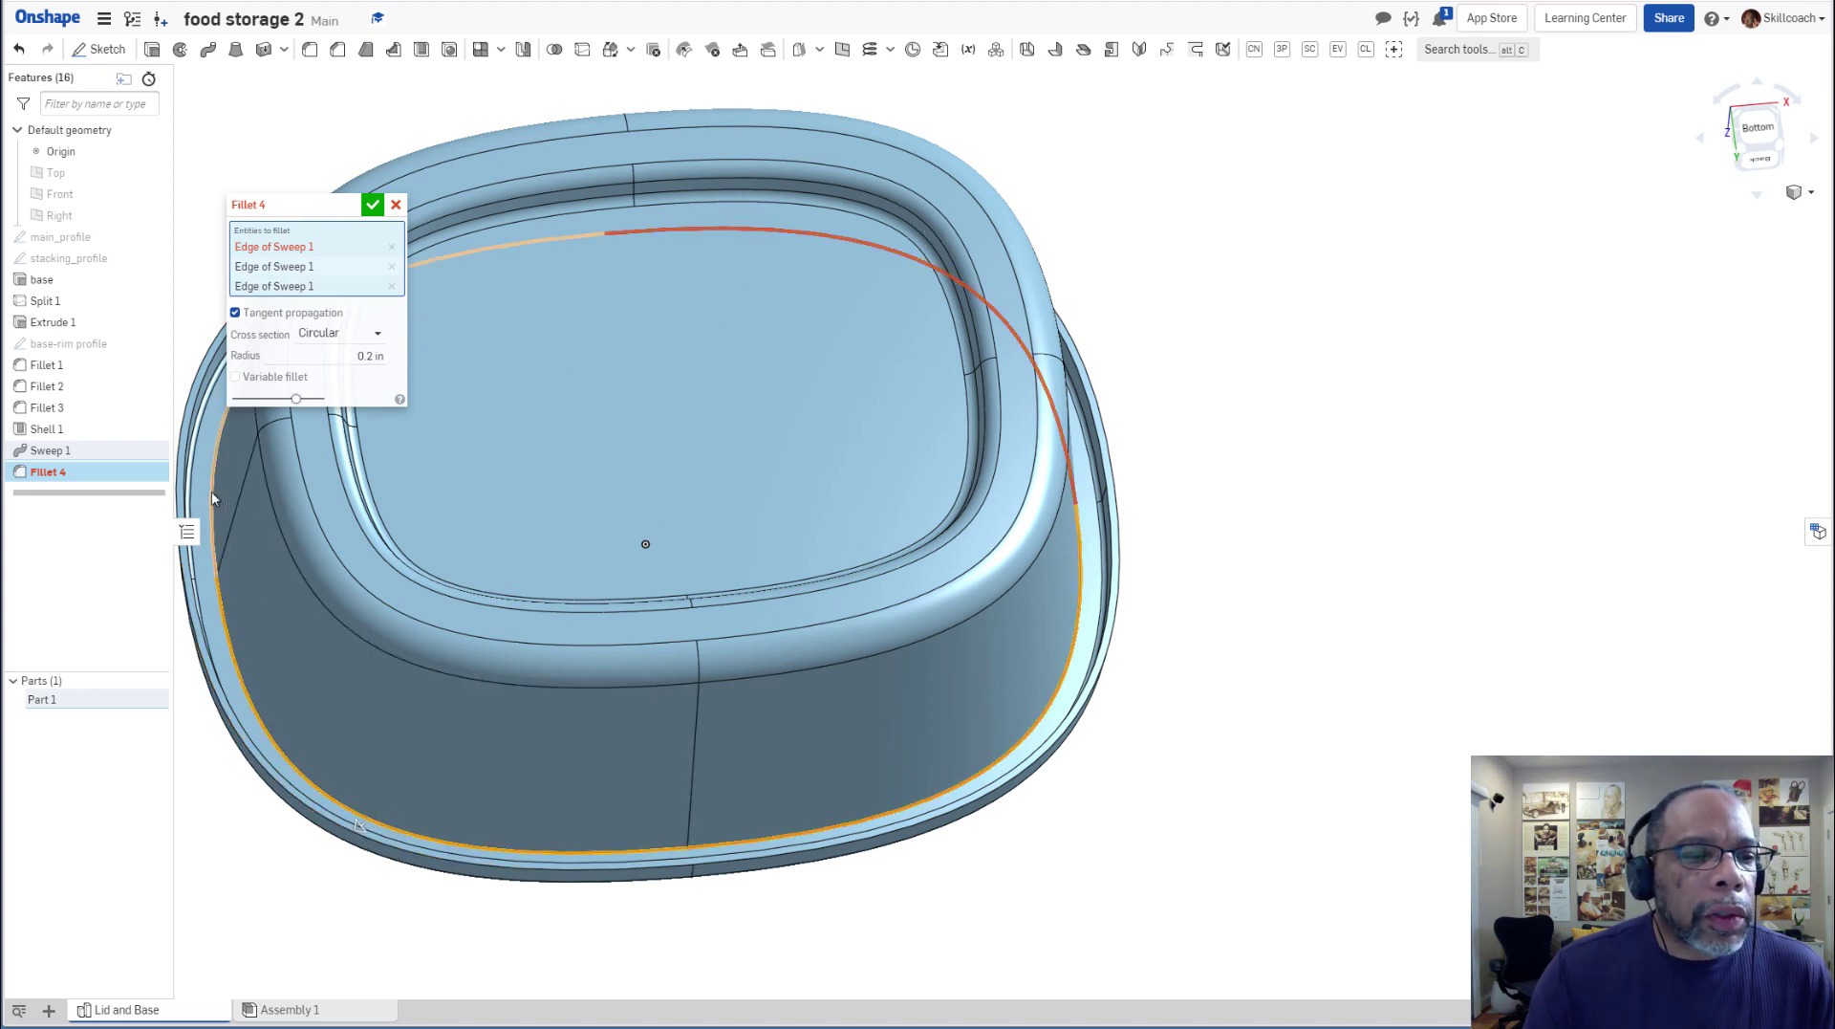
{"action": "left_click", "coordinate": [216, 493]}
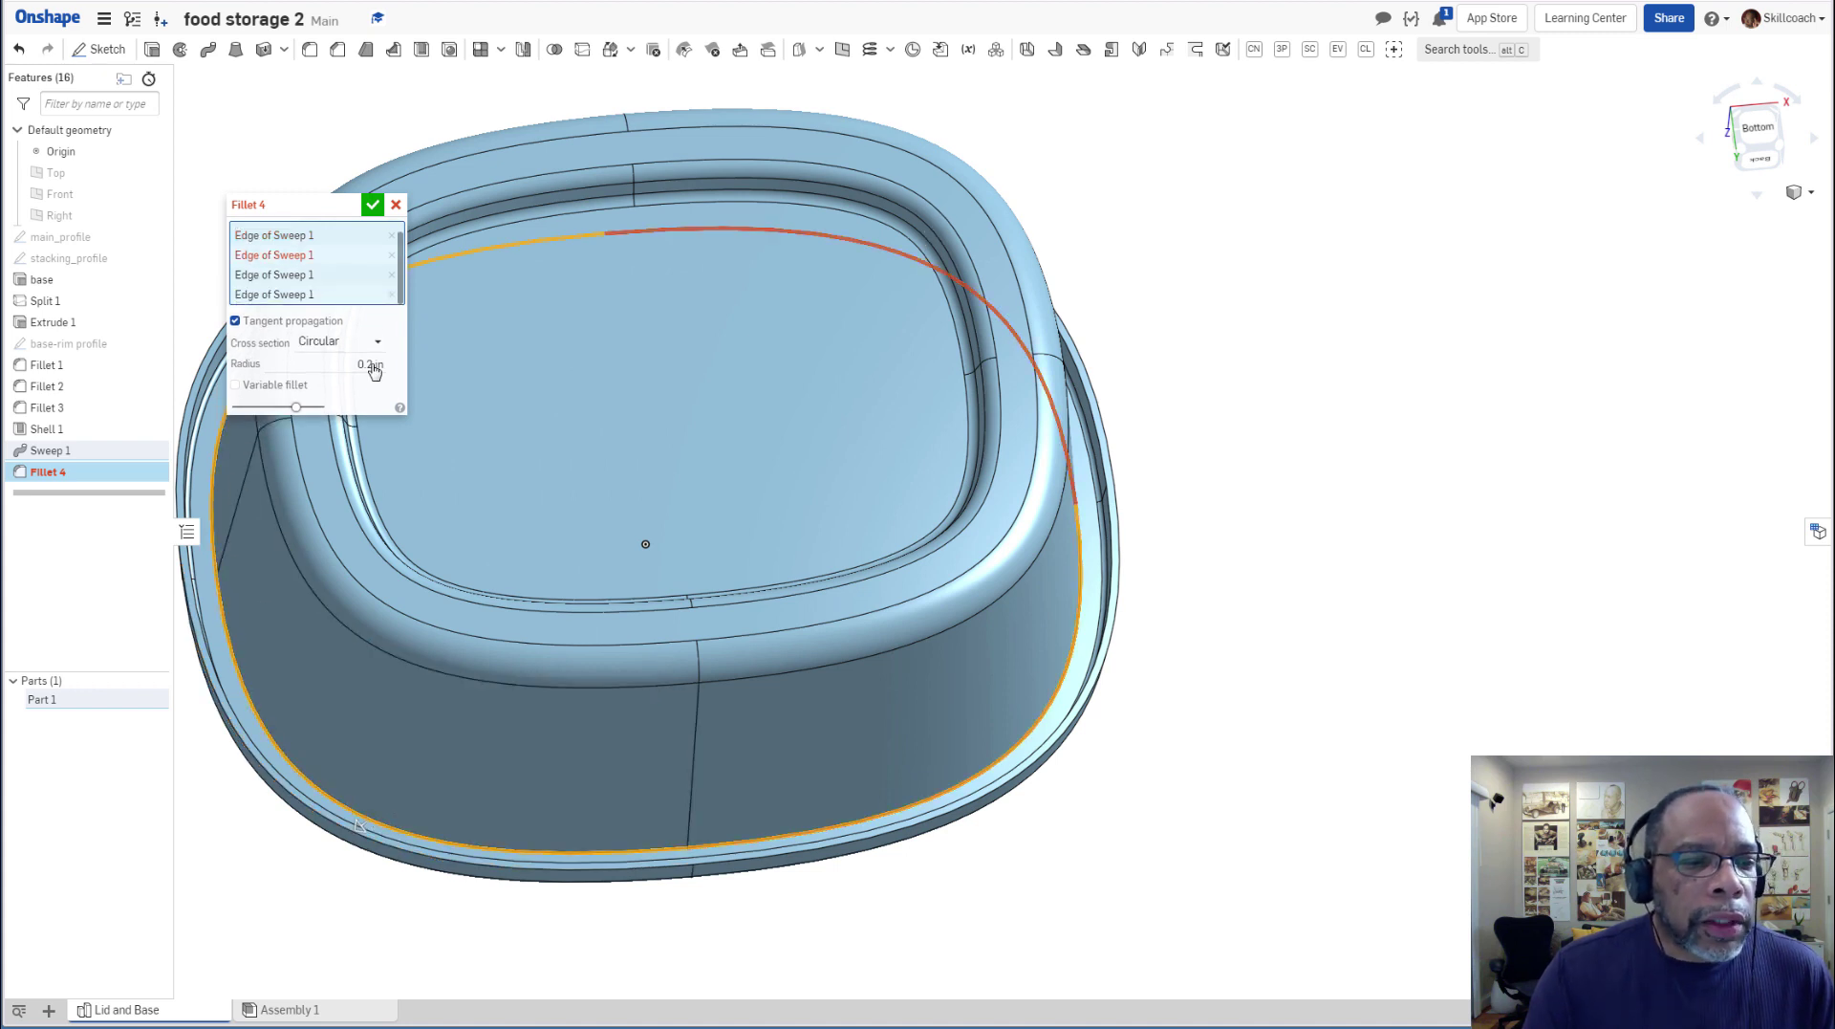
Set the under-rim fillet's radius to 0.06 in and accept it.
{"action": "left_click", "coordinate": [368, 363]}
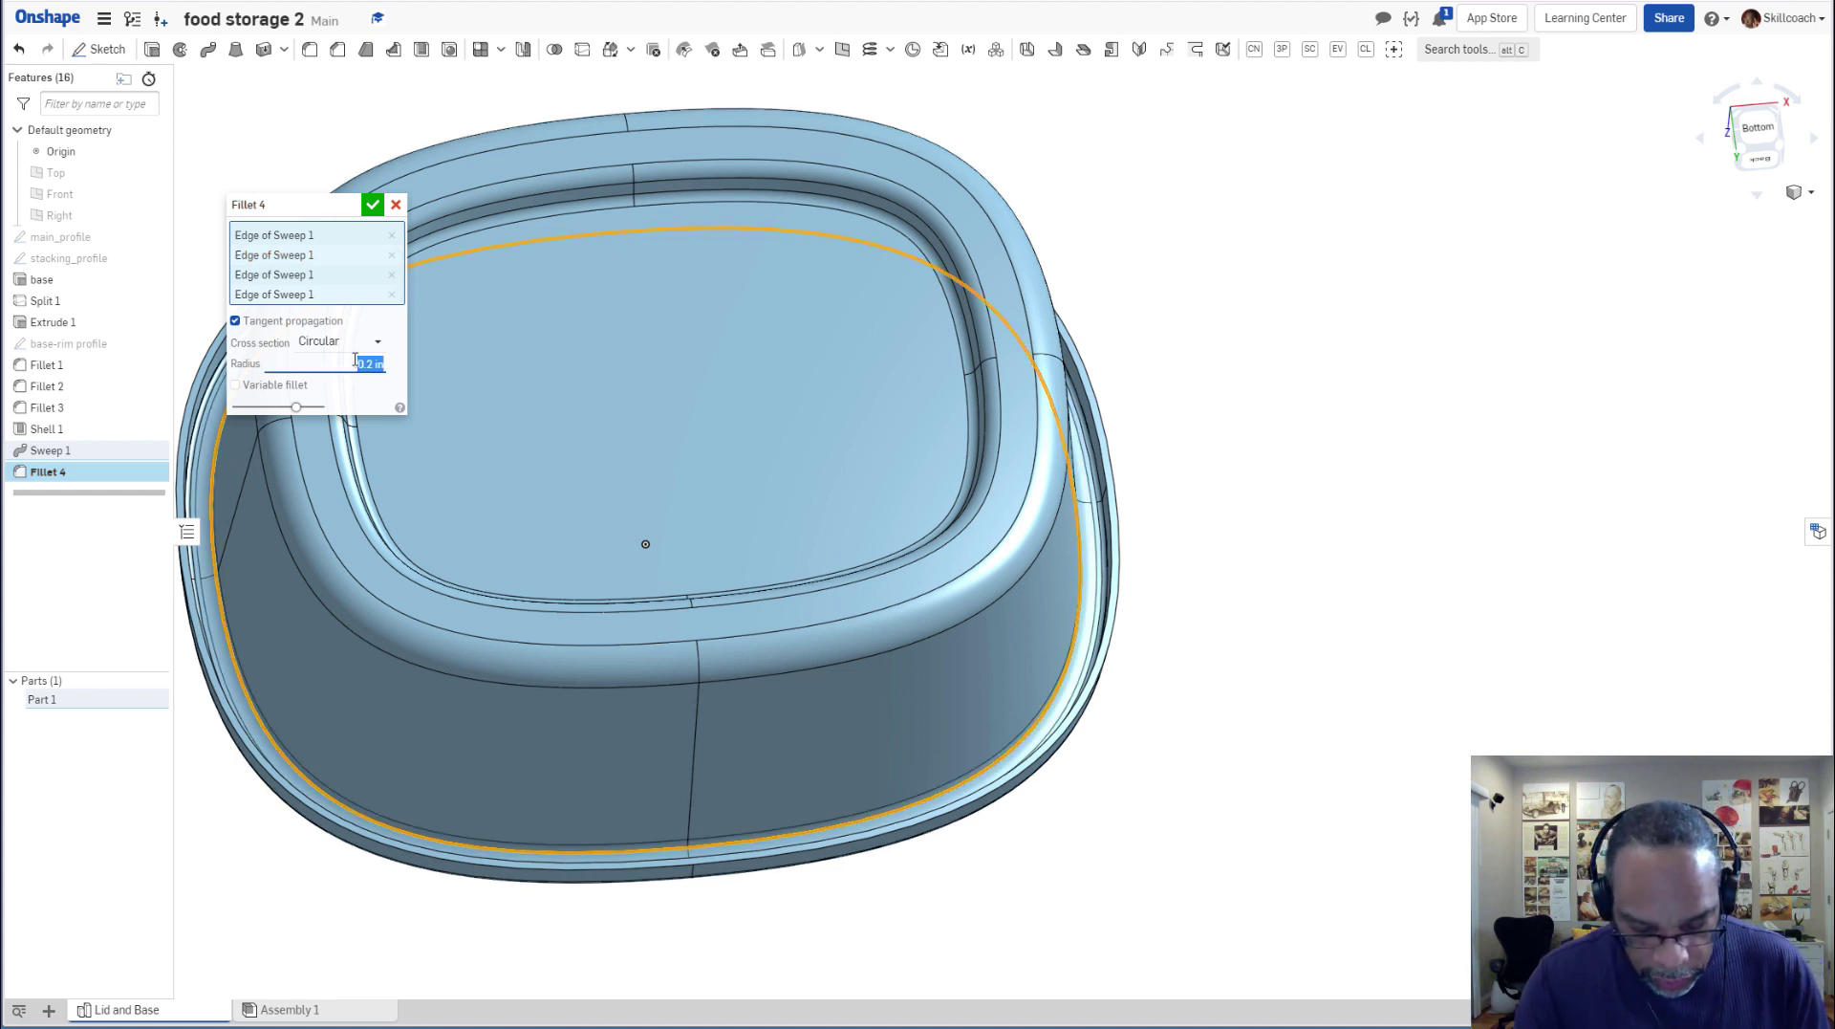
{"action": "type", "text": "0.06"}
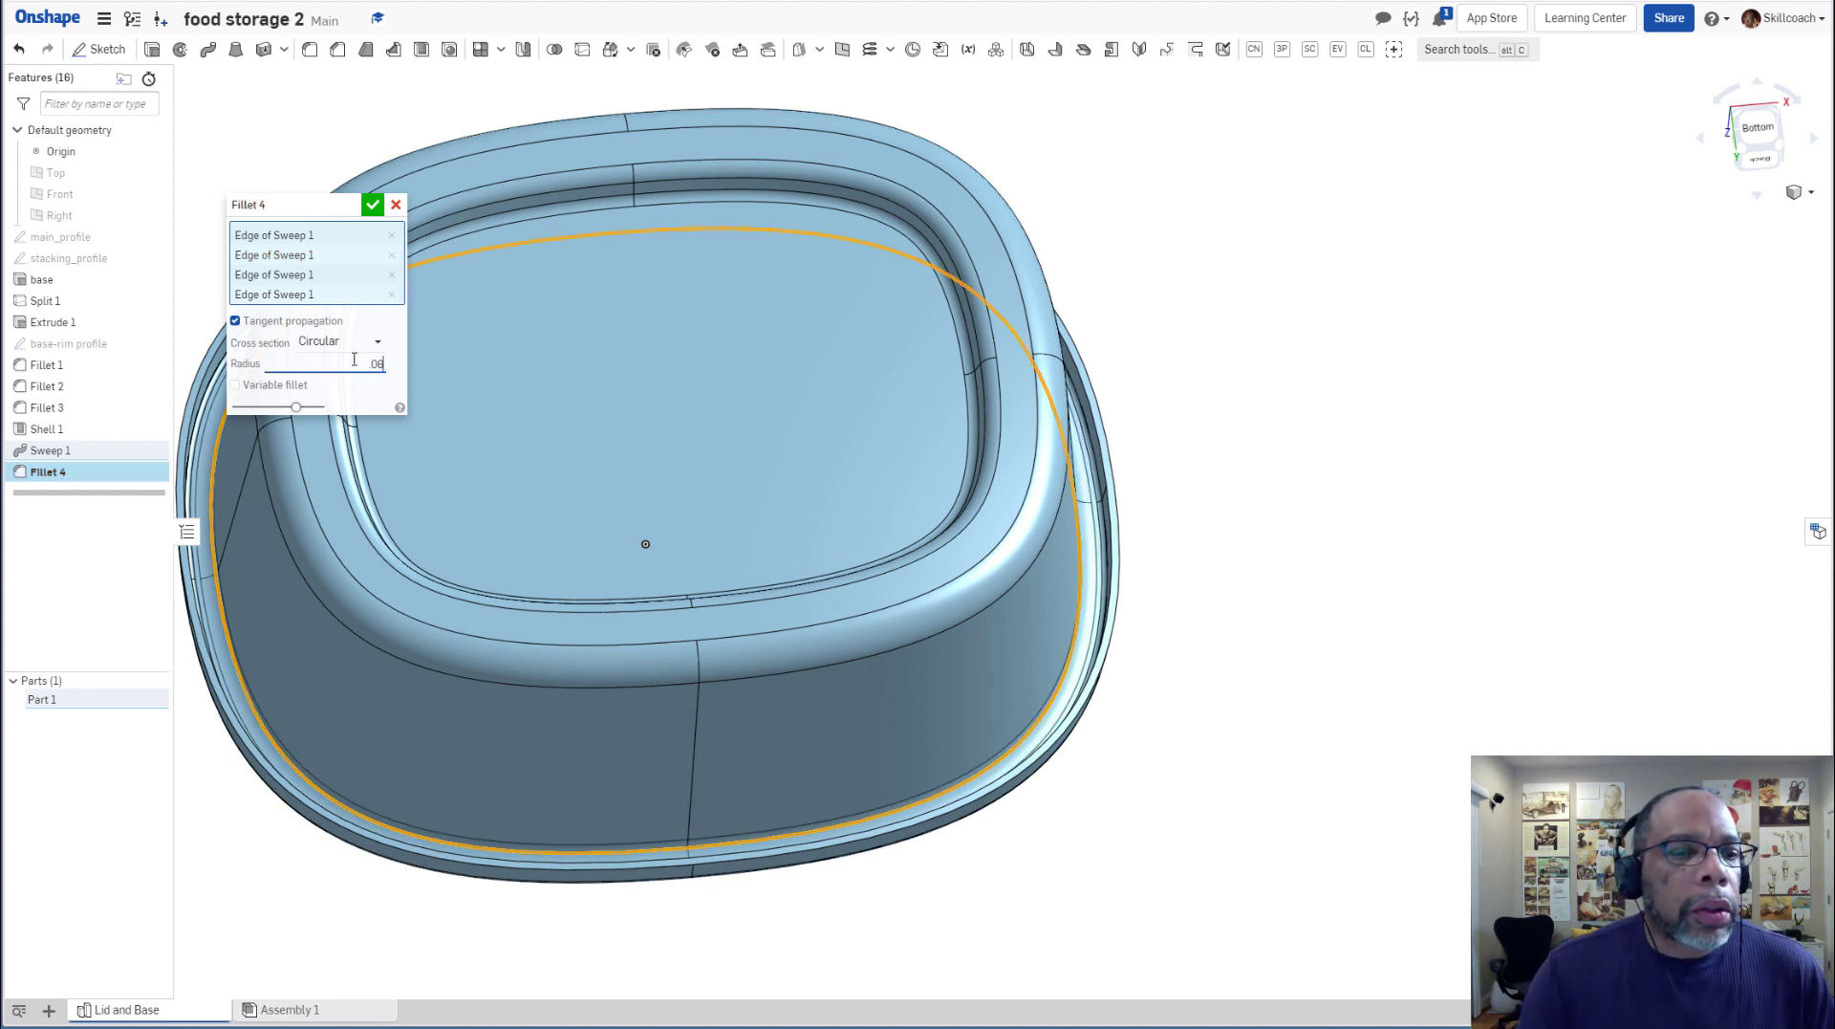
{"action": "key", "text": "Return"}
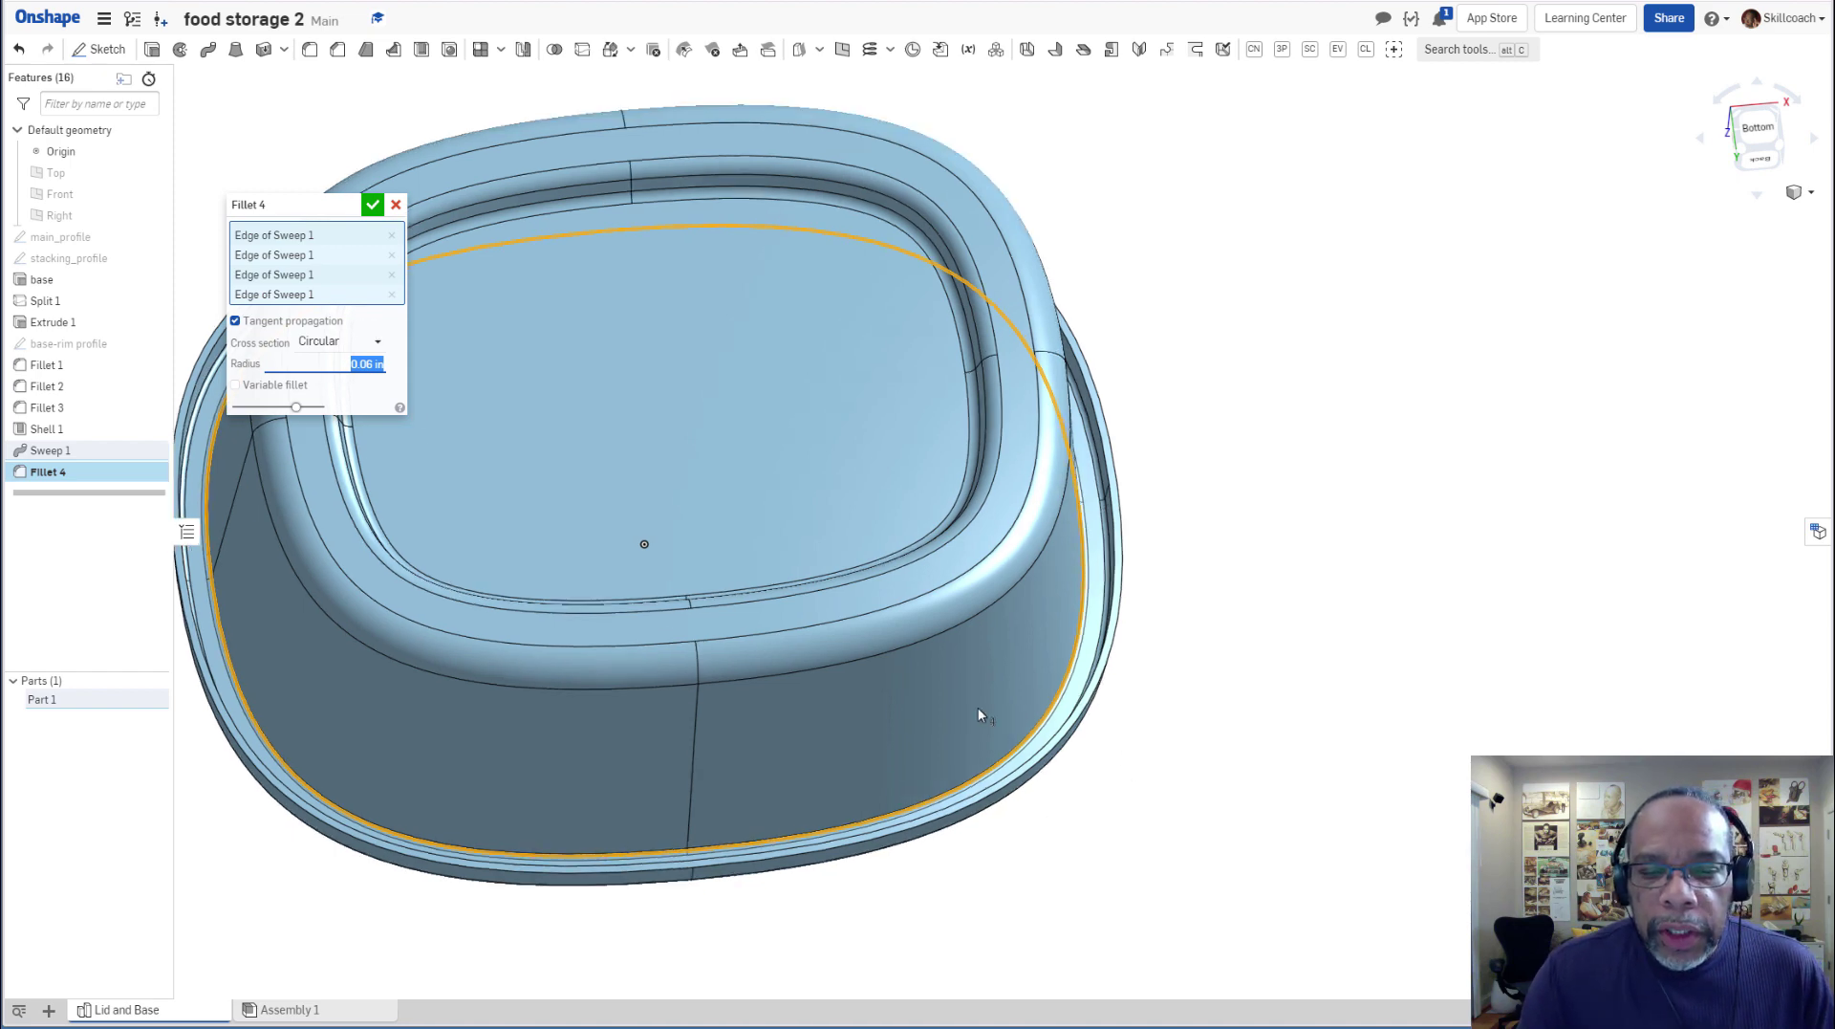
{"action": "scroll", "coordinate": [979, 712], "scroll_direction": "down", "scroll_amount": 5}
{"action": "scroll", "coordinate": [1067, 696], "scroll_direction": "up", "scroll_amount": 10}
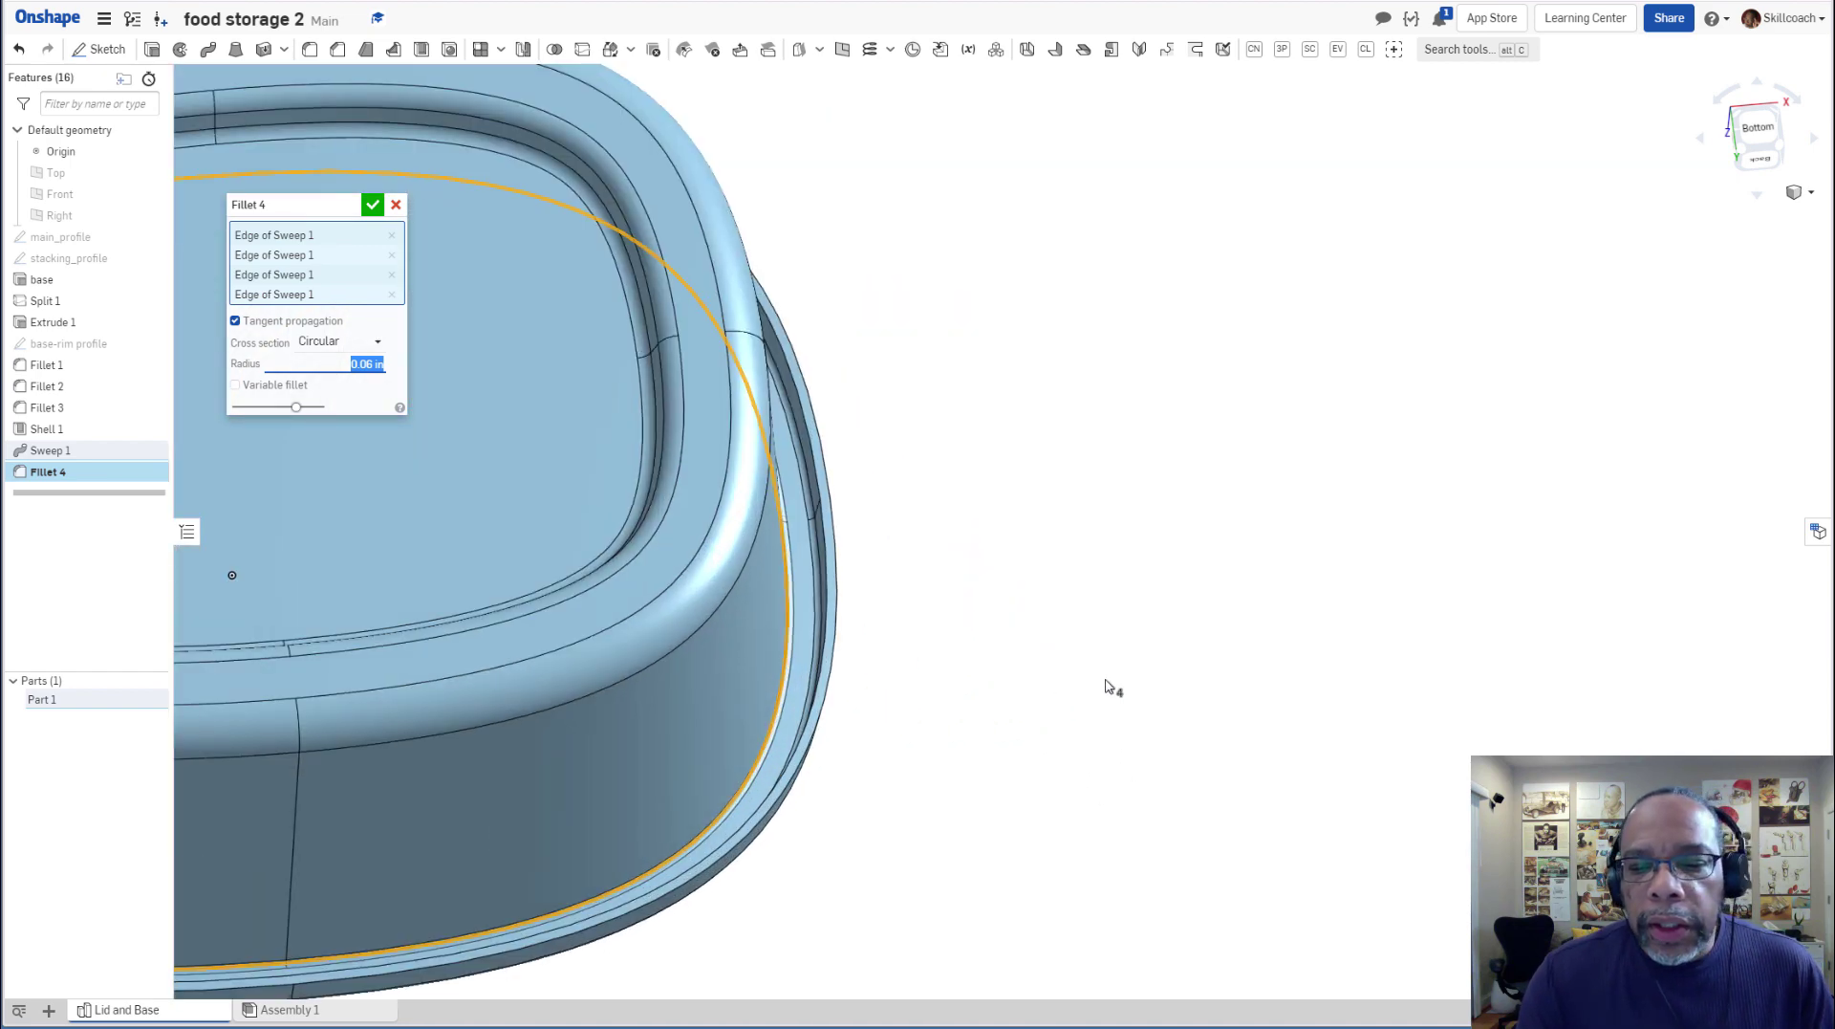
{"action": "scroll", "coordinate": [947, 709], "scroll_direction": "up", "scroll_amount": 1}
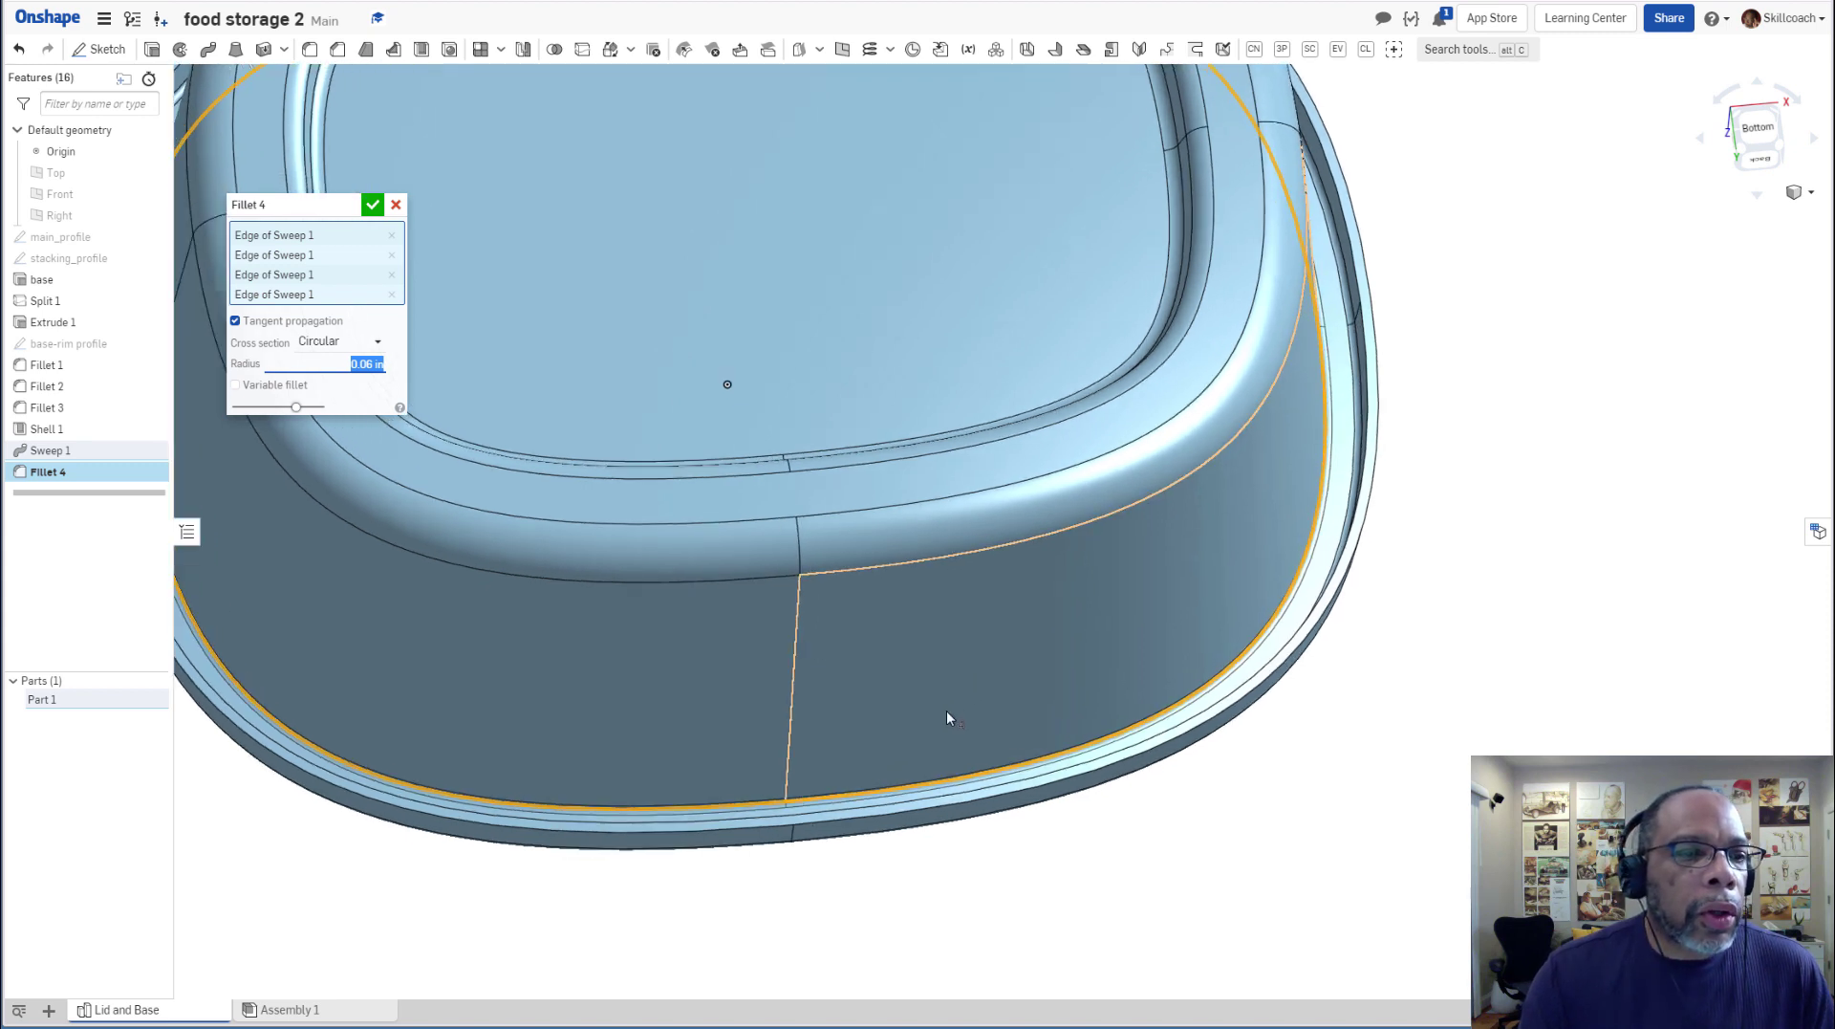
{"action": "scroll", "coordinate": [946, 709], "scroll_direction": "down", "scroll_amount": 1}
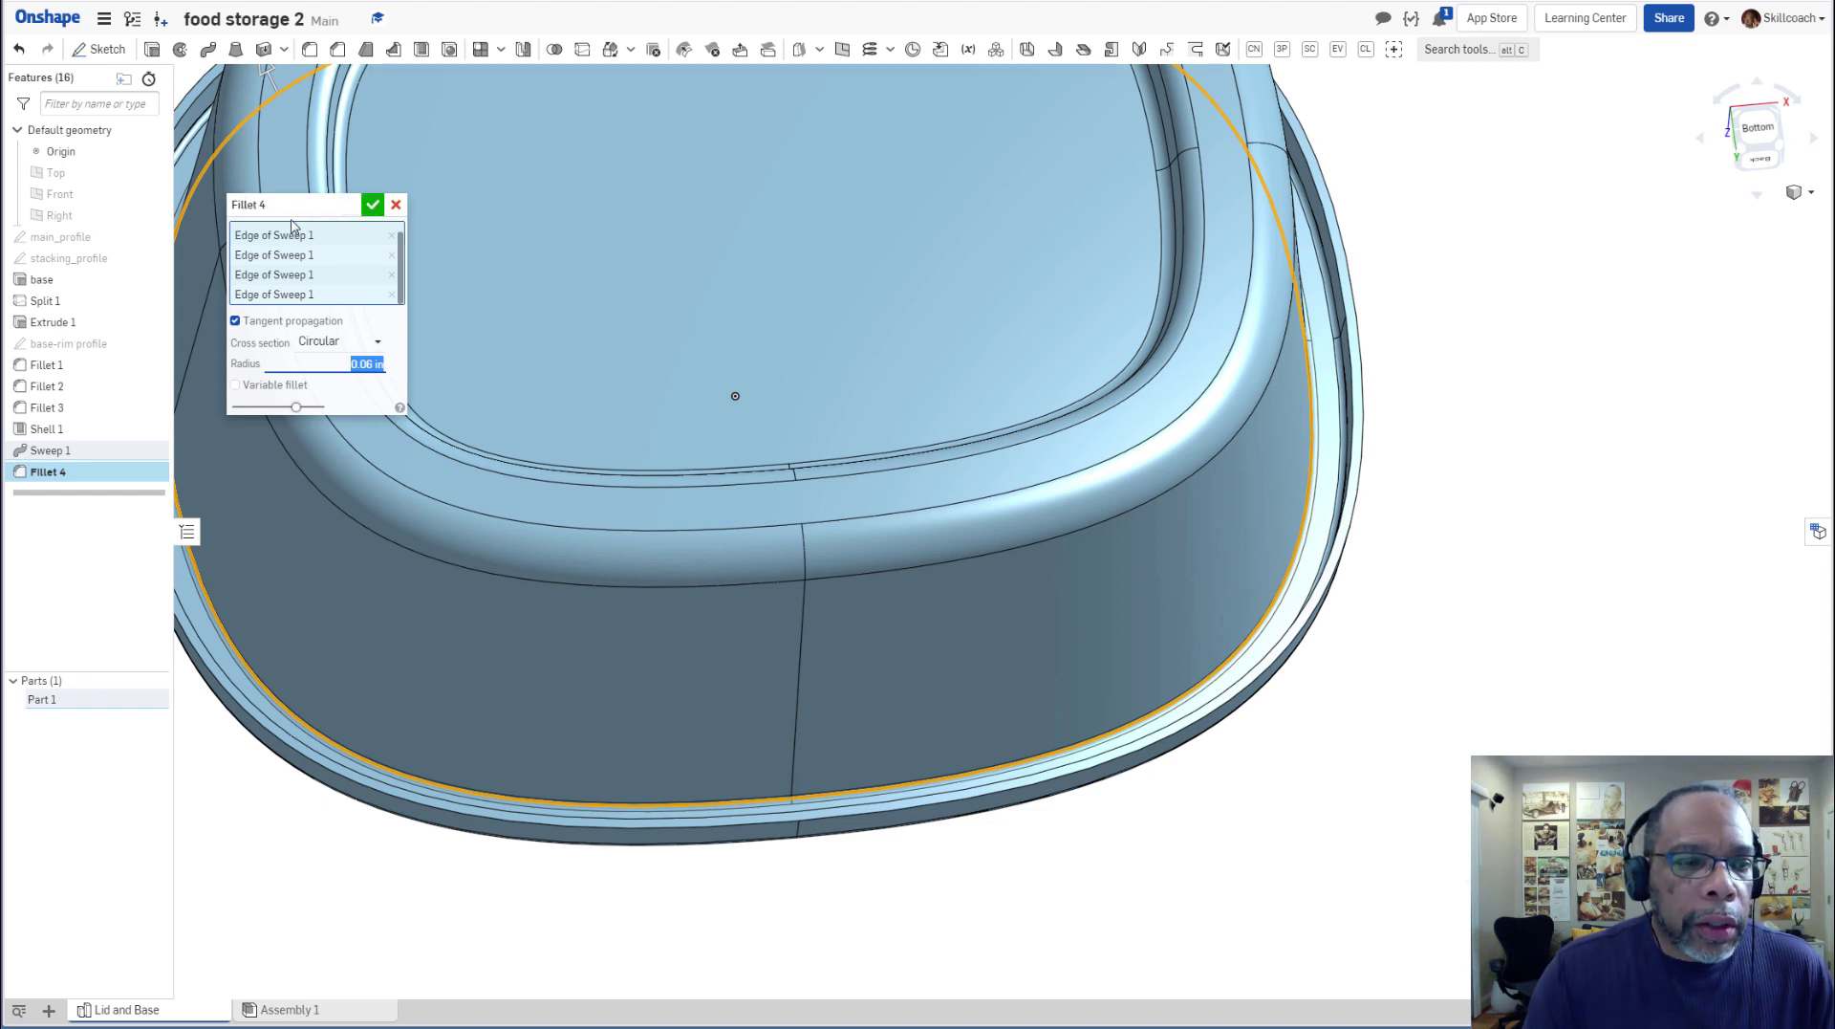
{"action": "left_click", "coordinate": [373, 205]}
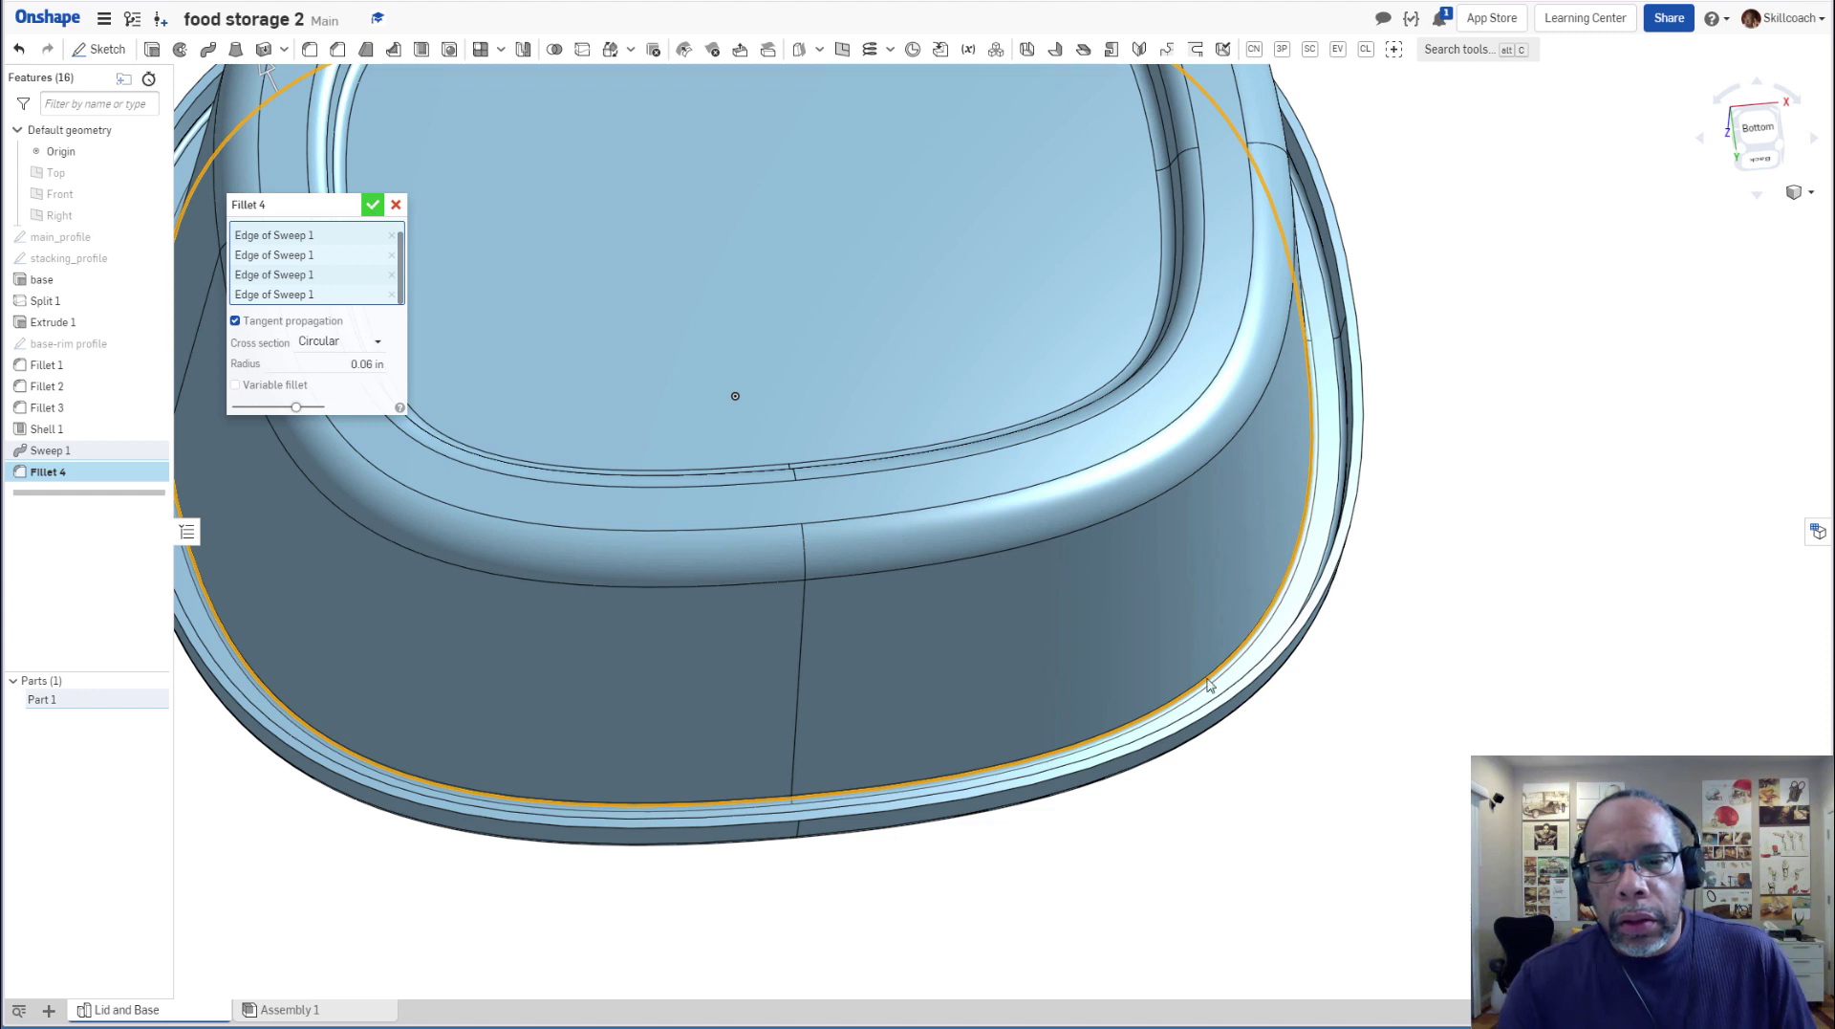
Fillet the inner top edges around the container's opening with a 0.15 in radius.
{"action": "scroll", "coordinate": [1413, 574], "scroll_direction": "down", "scroll_amount": 5}
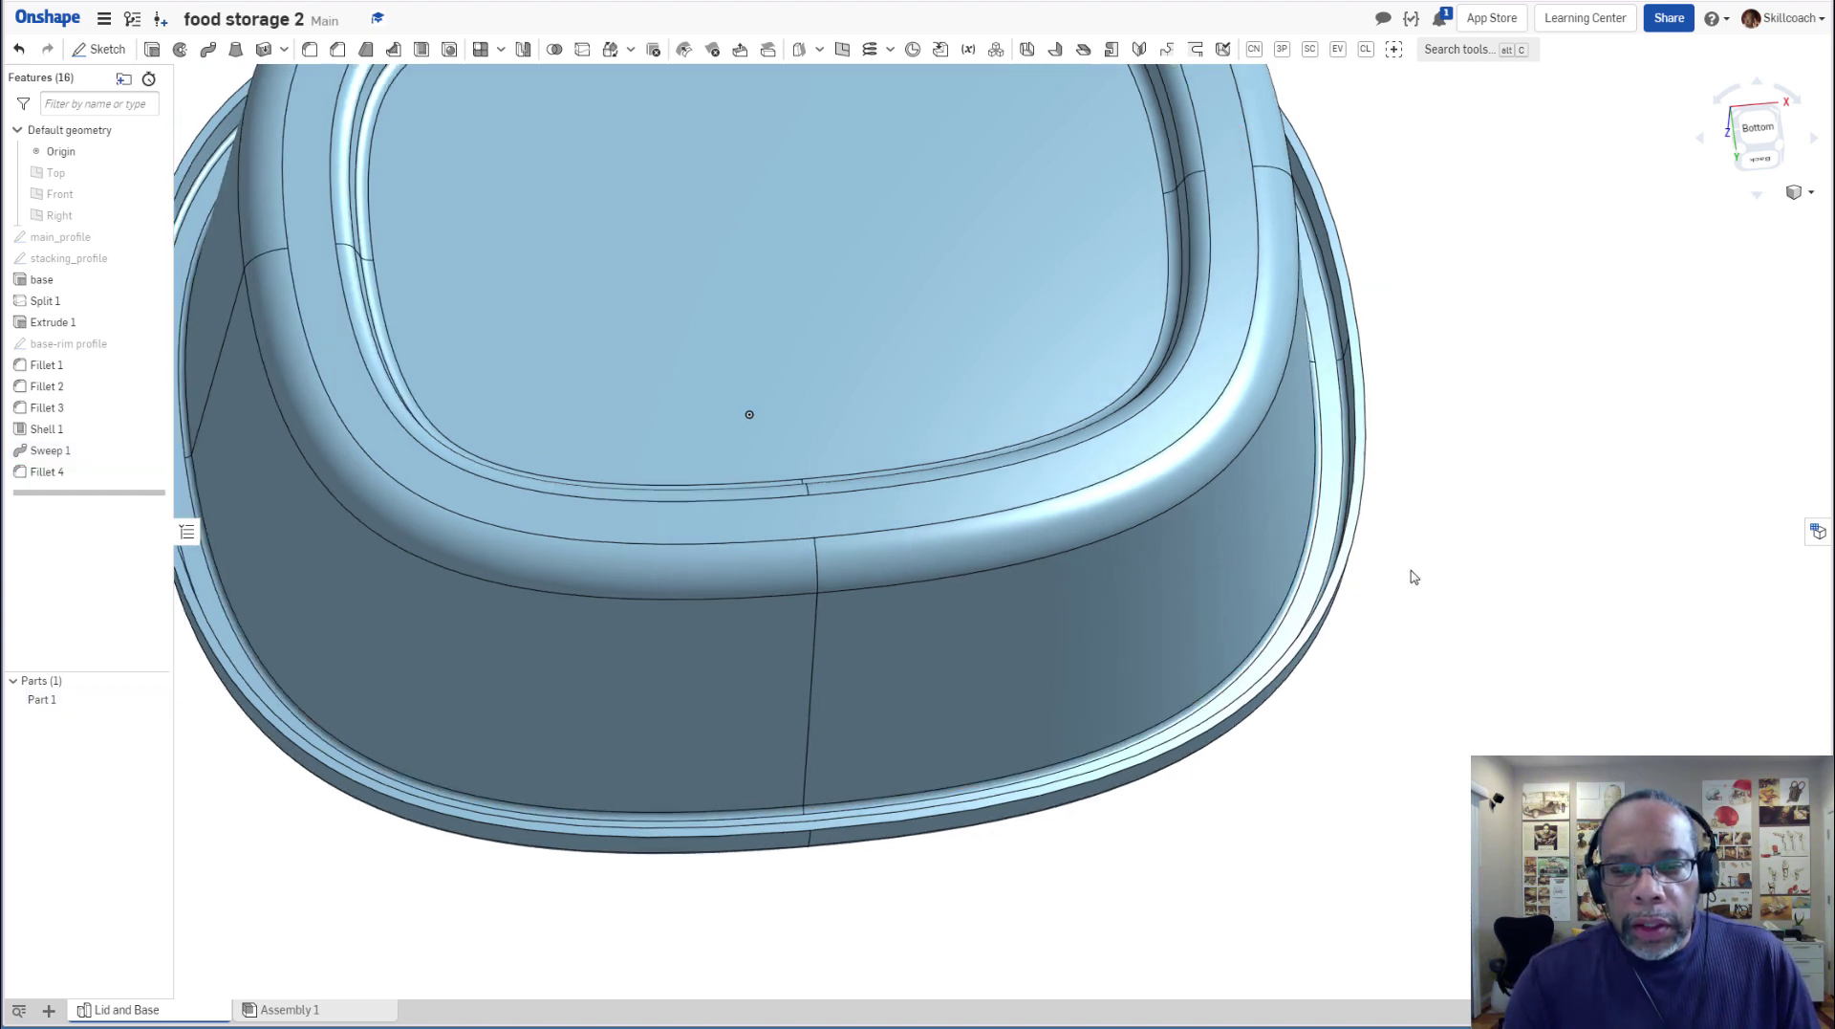
{"action": "right_click_drag", "start_coordinate": [1389, 627], "coordinate": [1176, 840]}
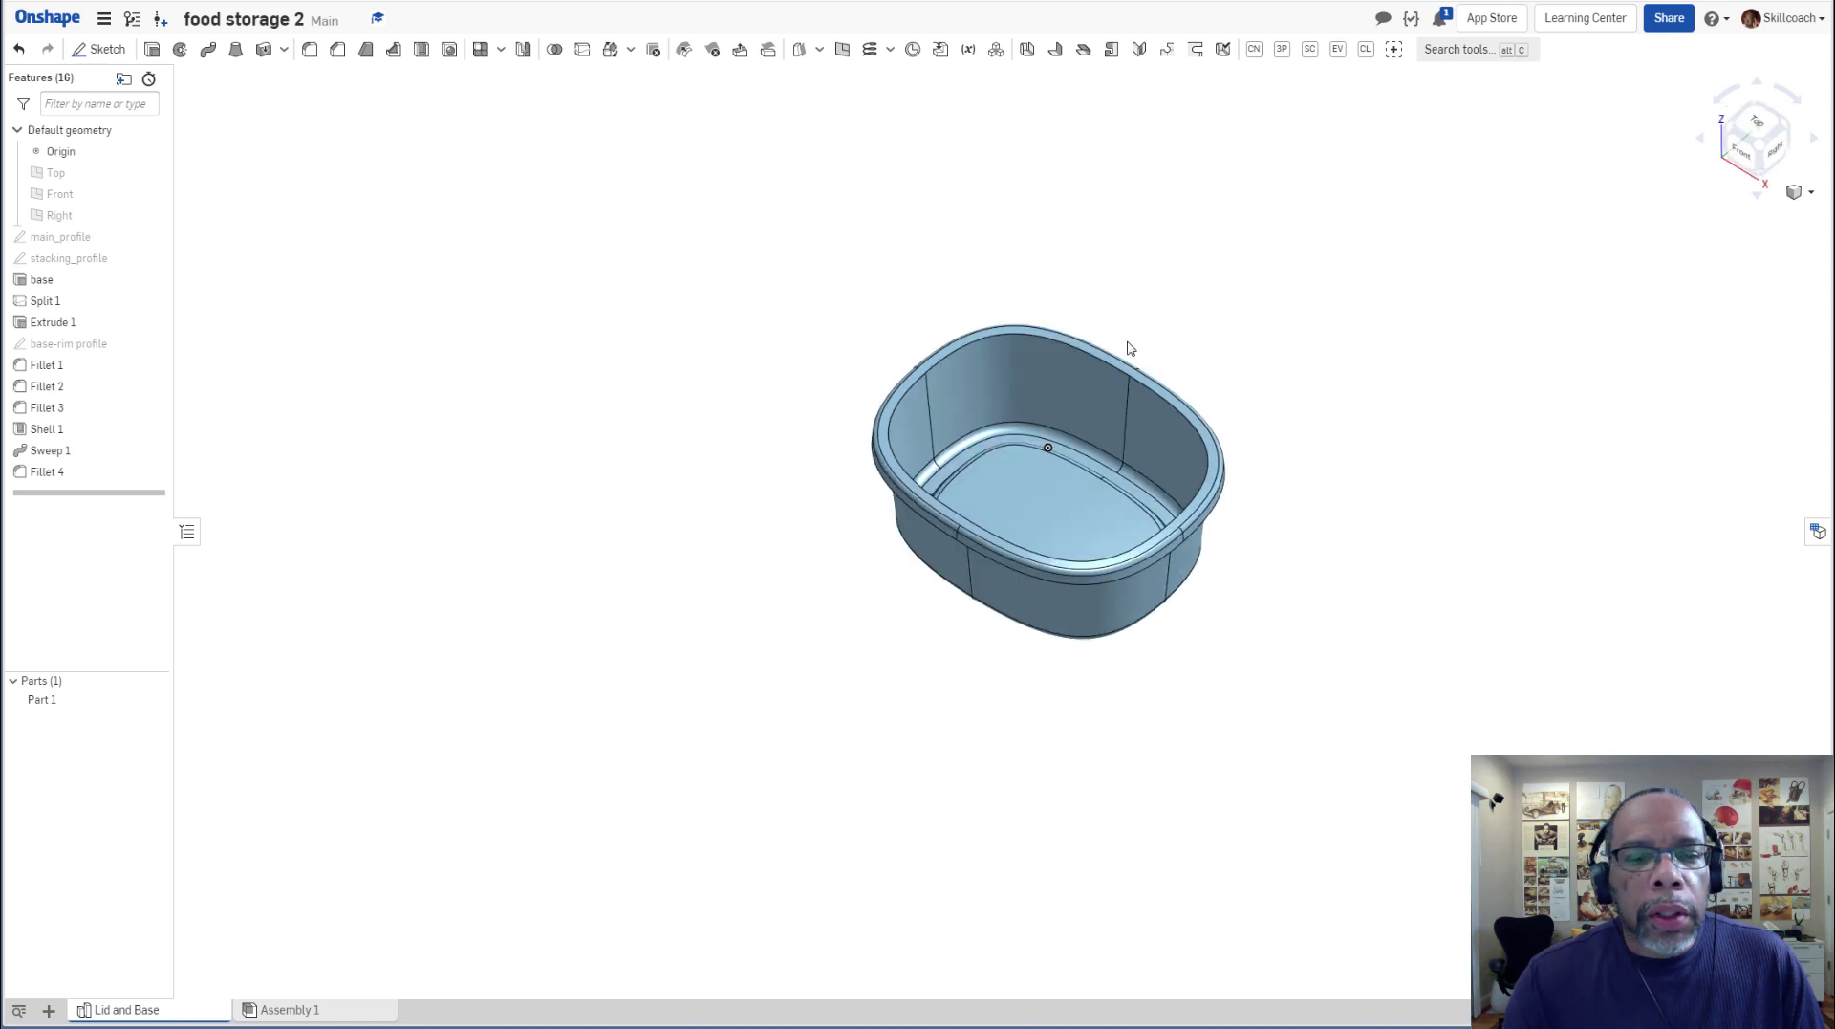
{"action": "scroll", "coordinate": [990, 424], "scroll_direction": "up", "scroll_amount": 3}
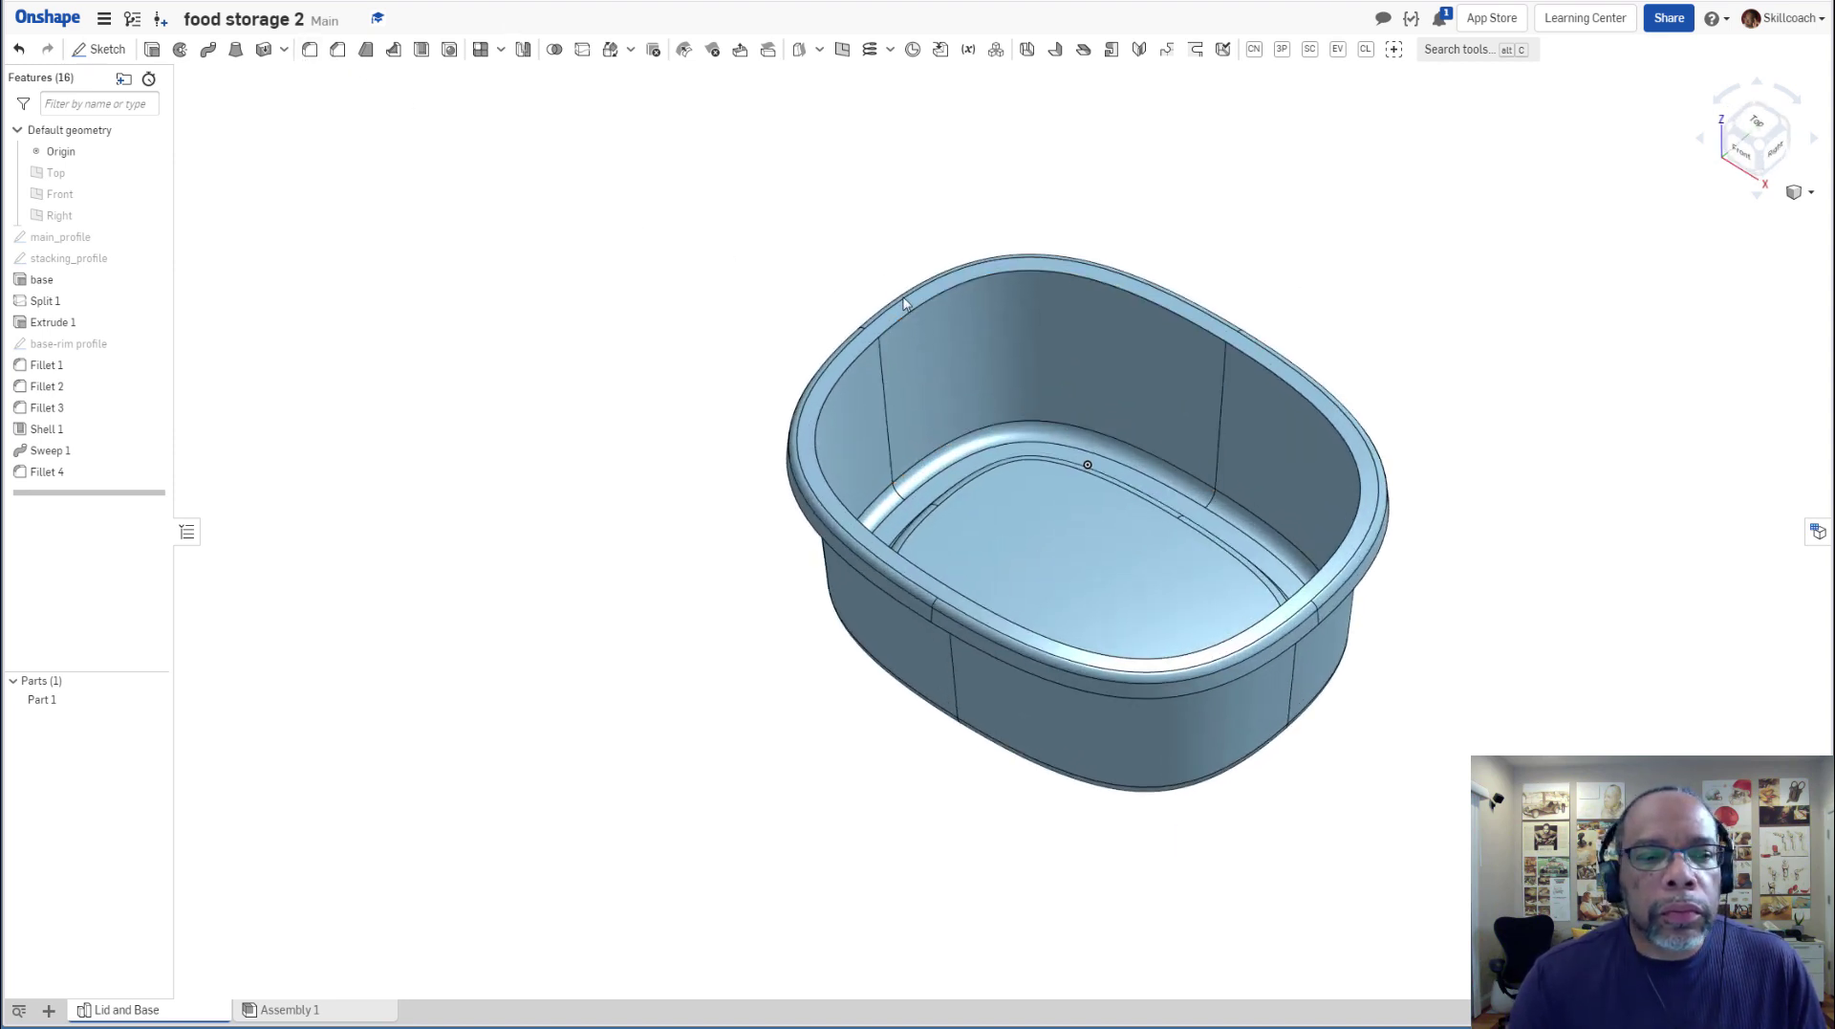
{"action": "key", "text": "shift+f"}
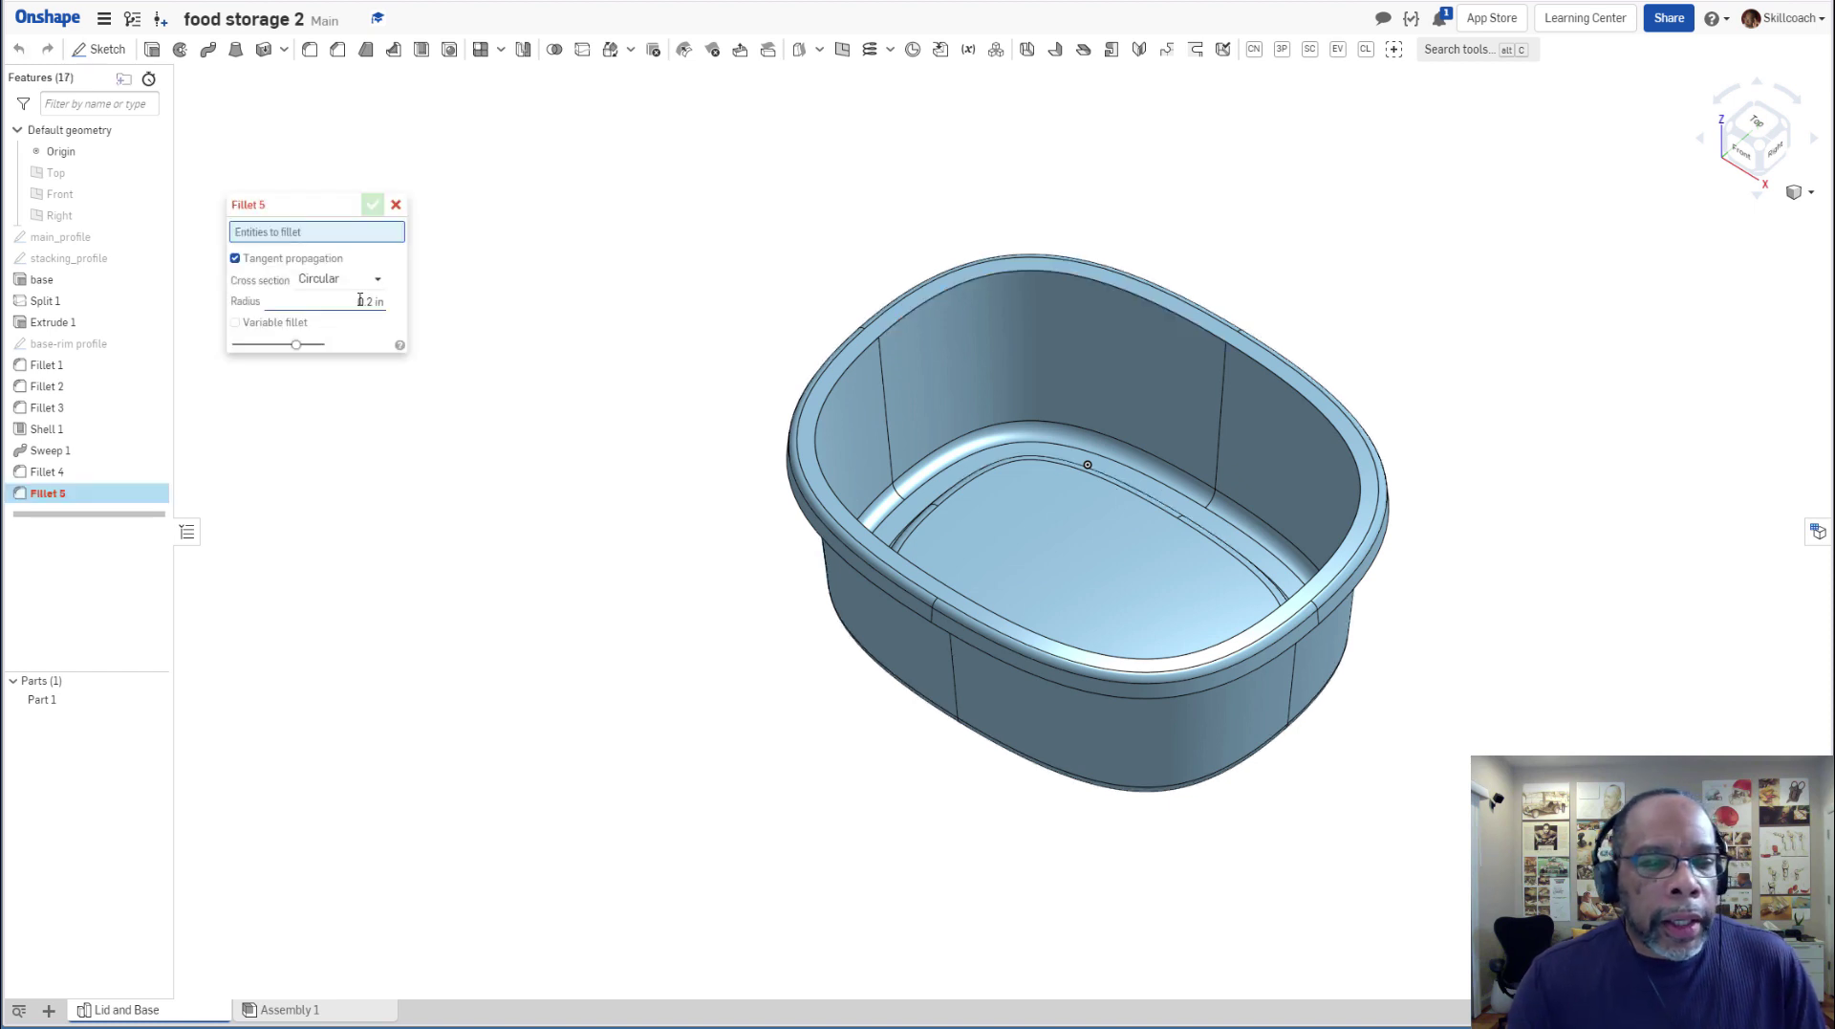
{"action": "left_click", "coordinate": [358, 300]}
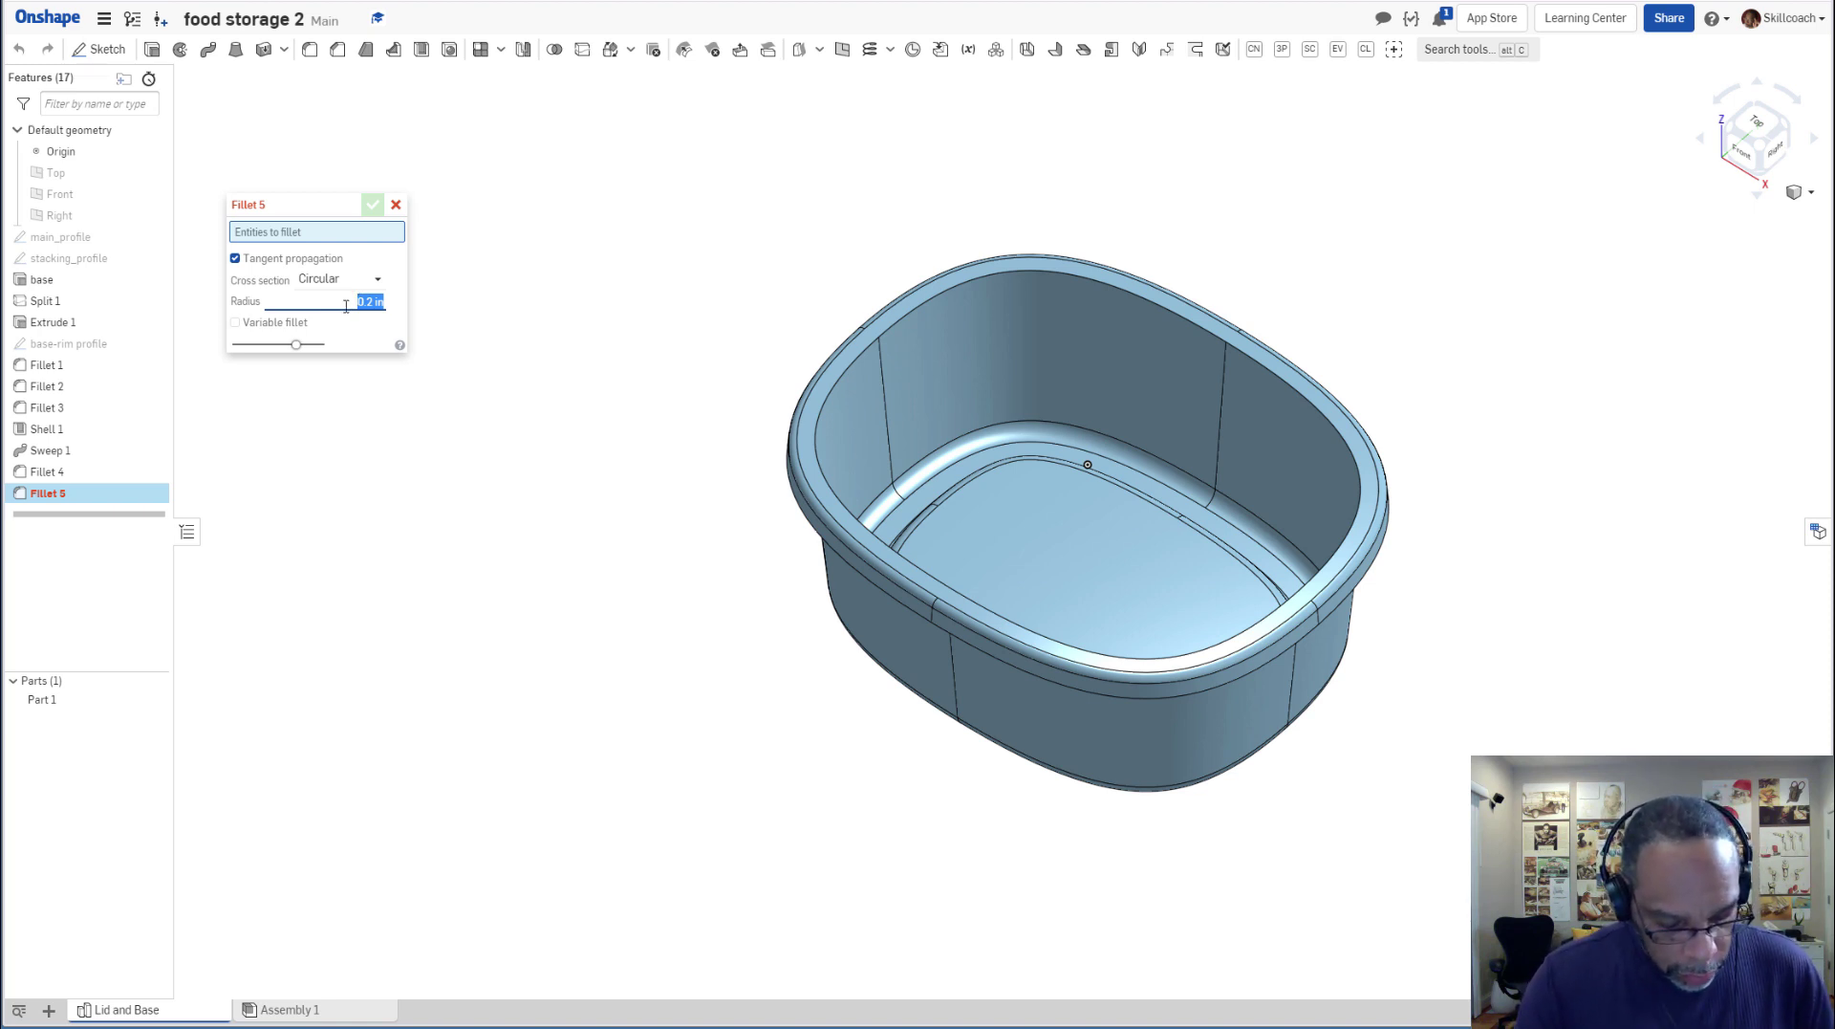
{"action": "key", "text": "BackSpace"}
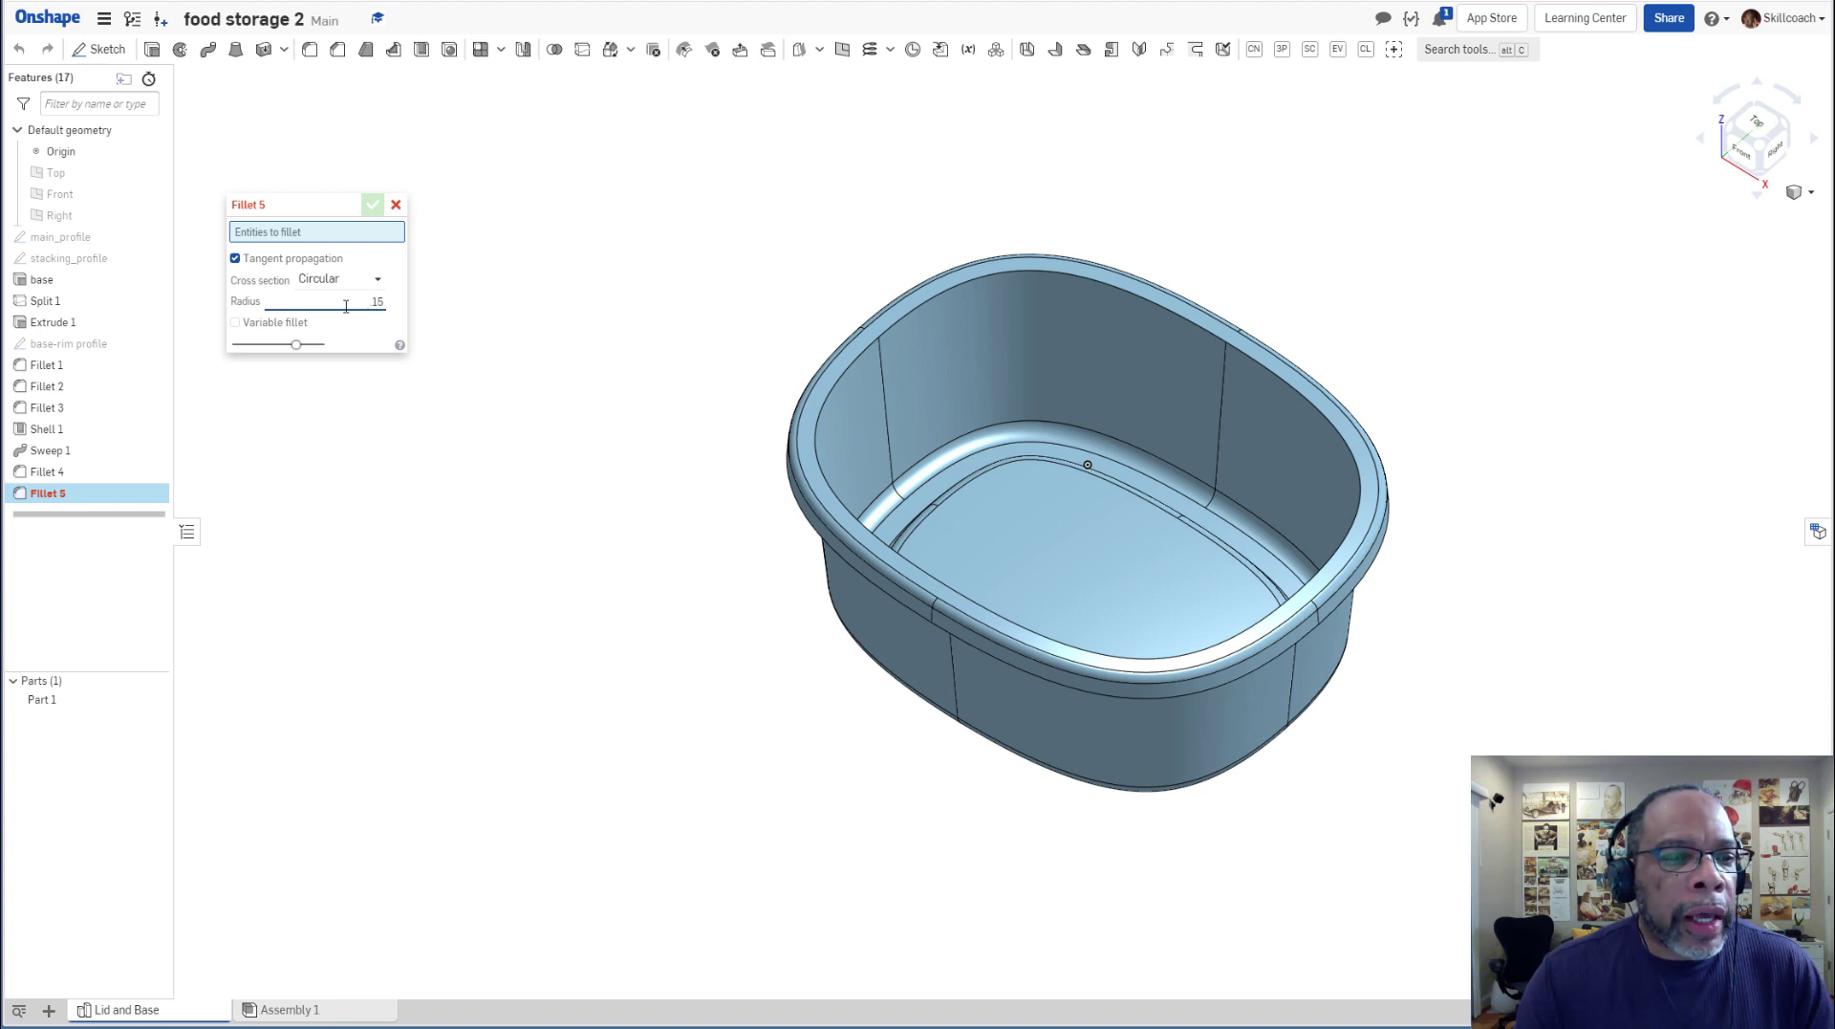
{"action": "key", "text": "Return"}
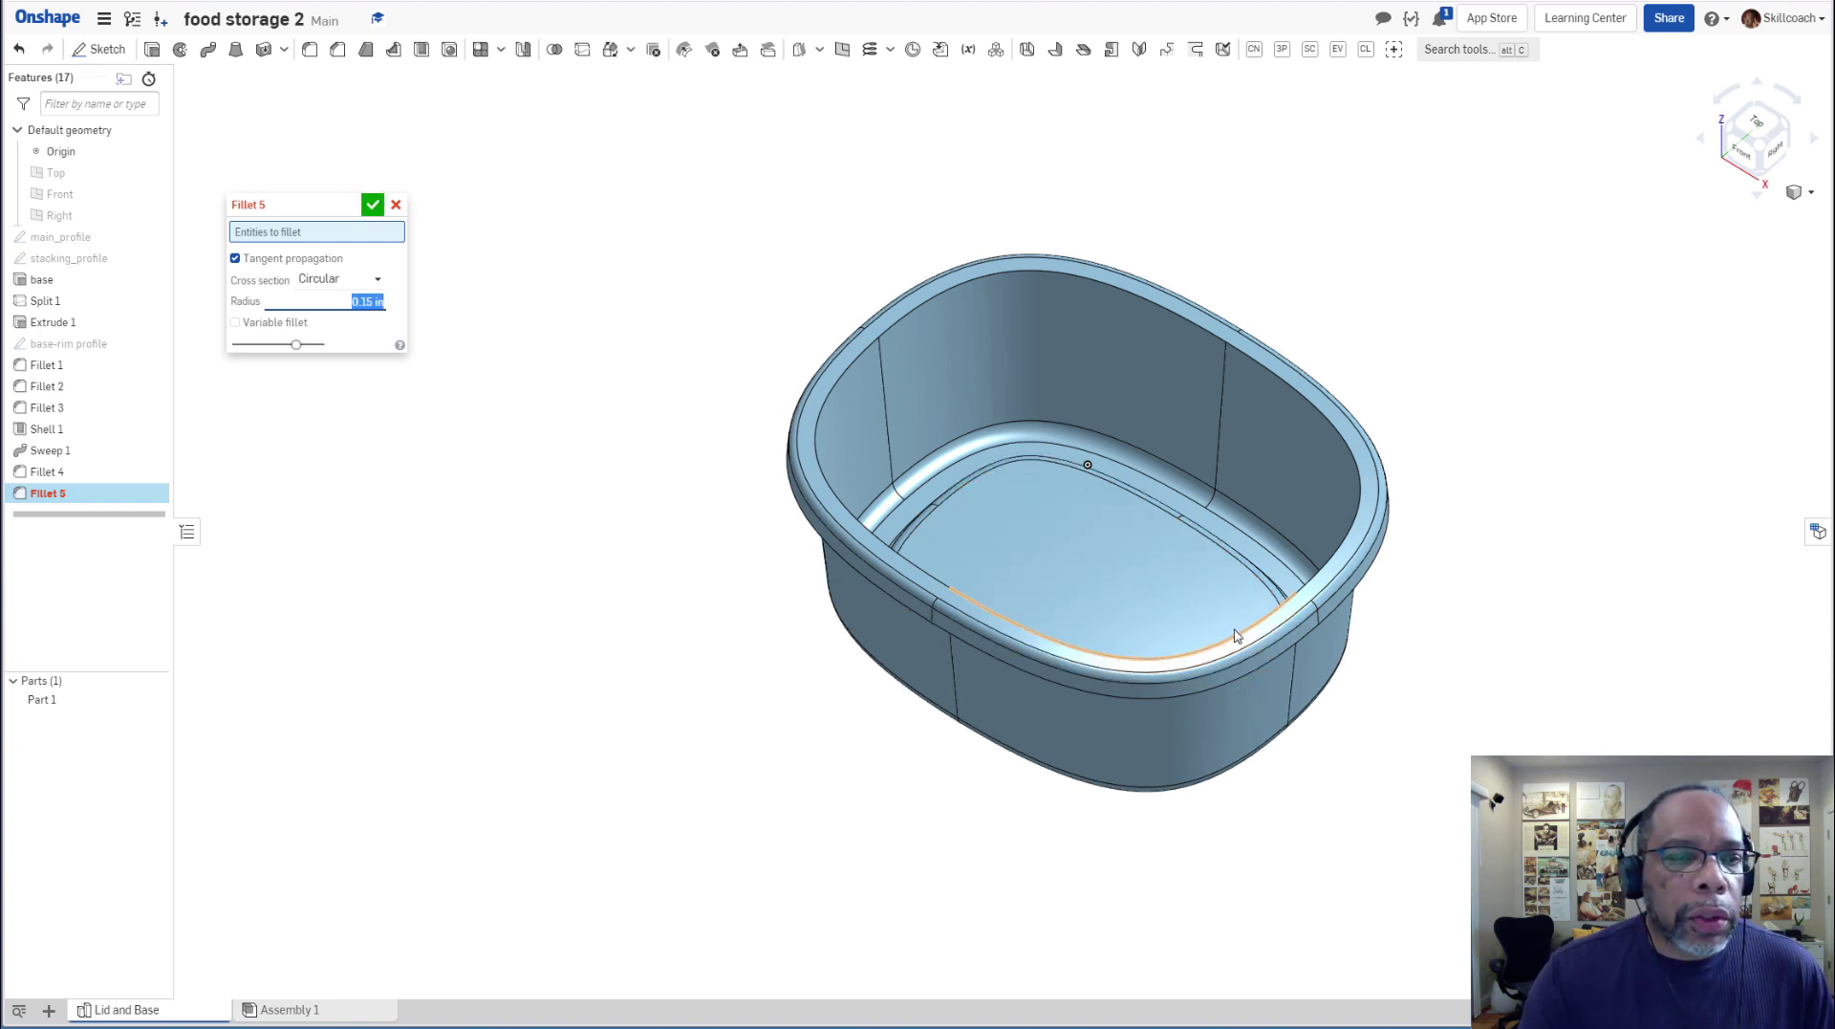
{"action": "left_click", "coordinate": [308, 234]}
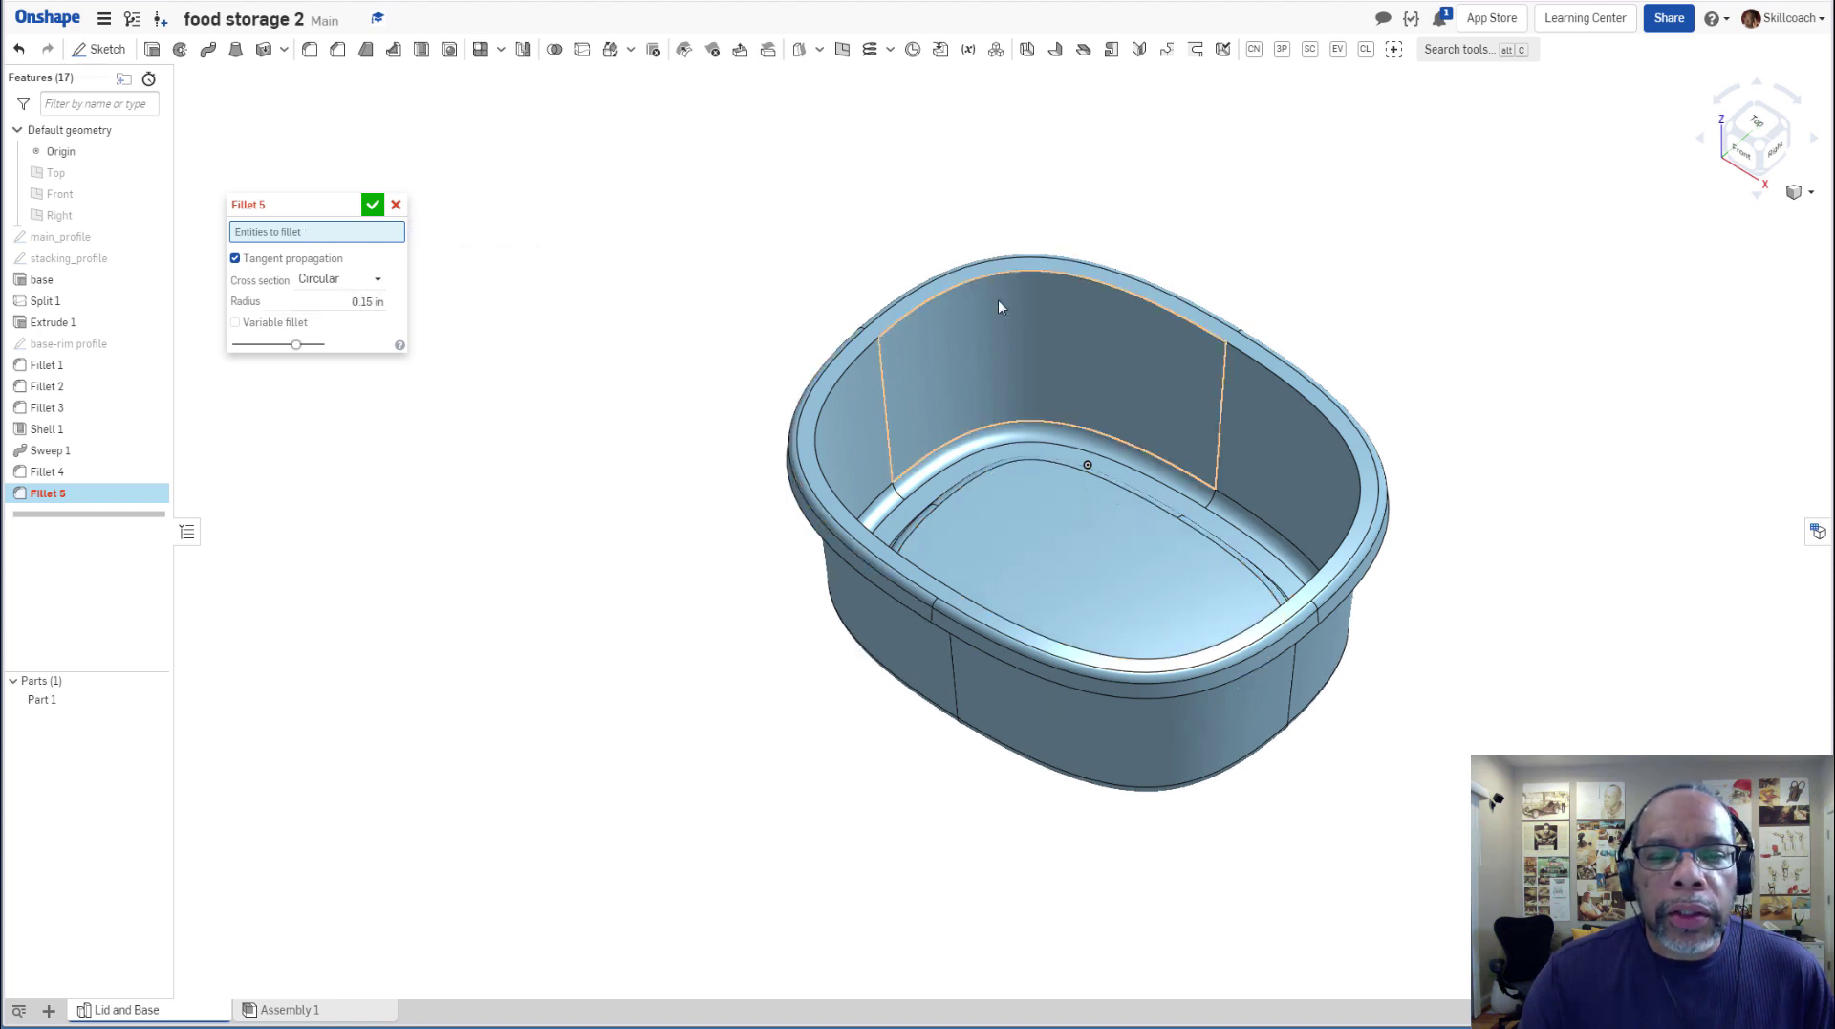
{"action": "left_click", "coordinate": [845, 369]}
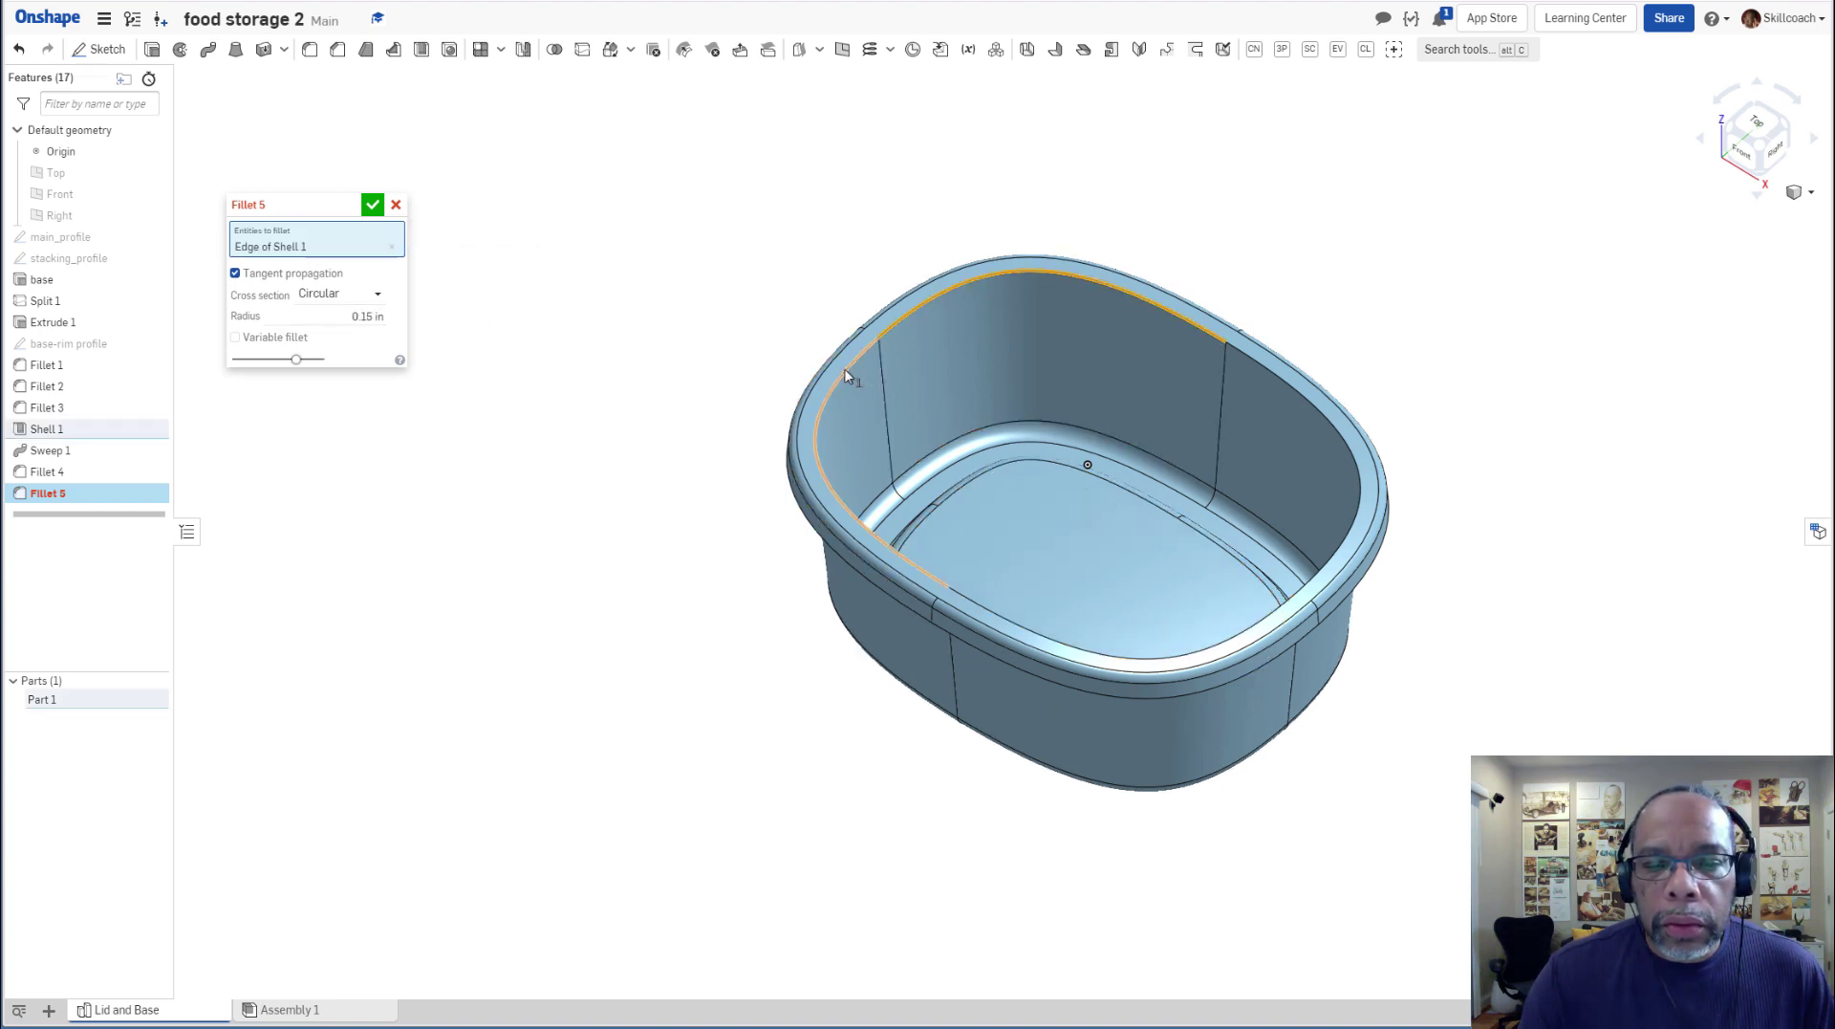
{"action": "left_click", "coordinate": [995, 614]}
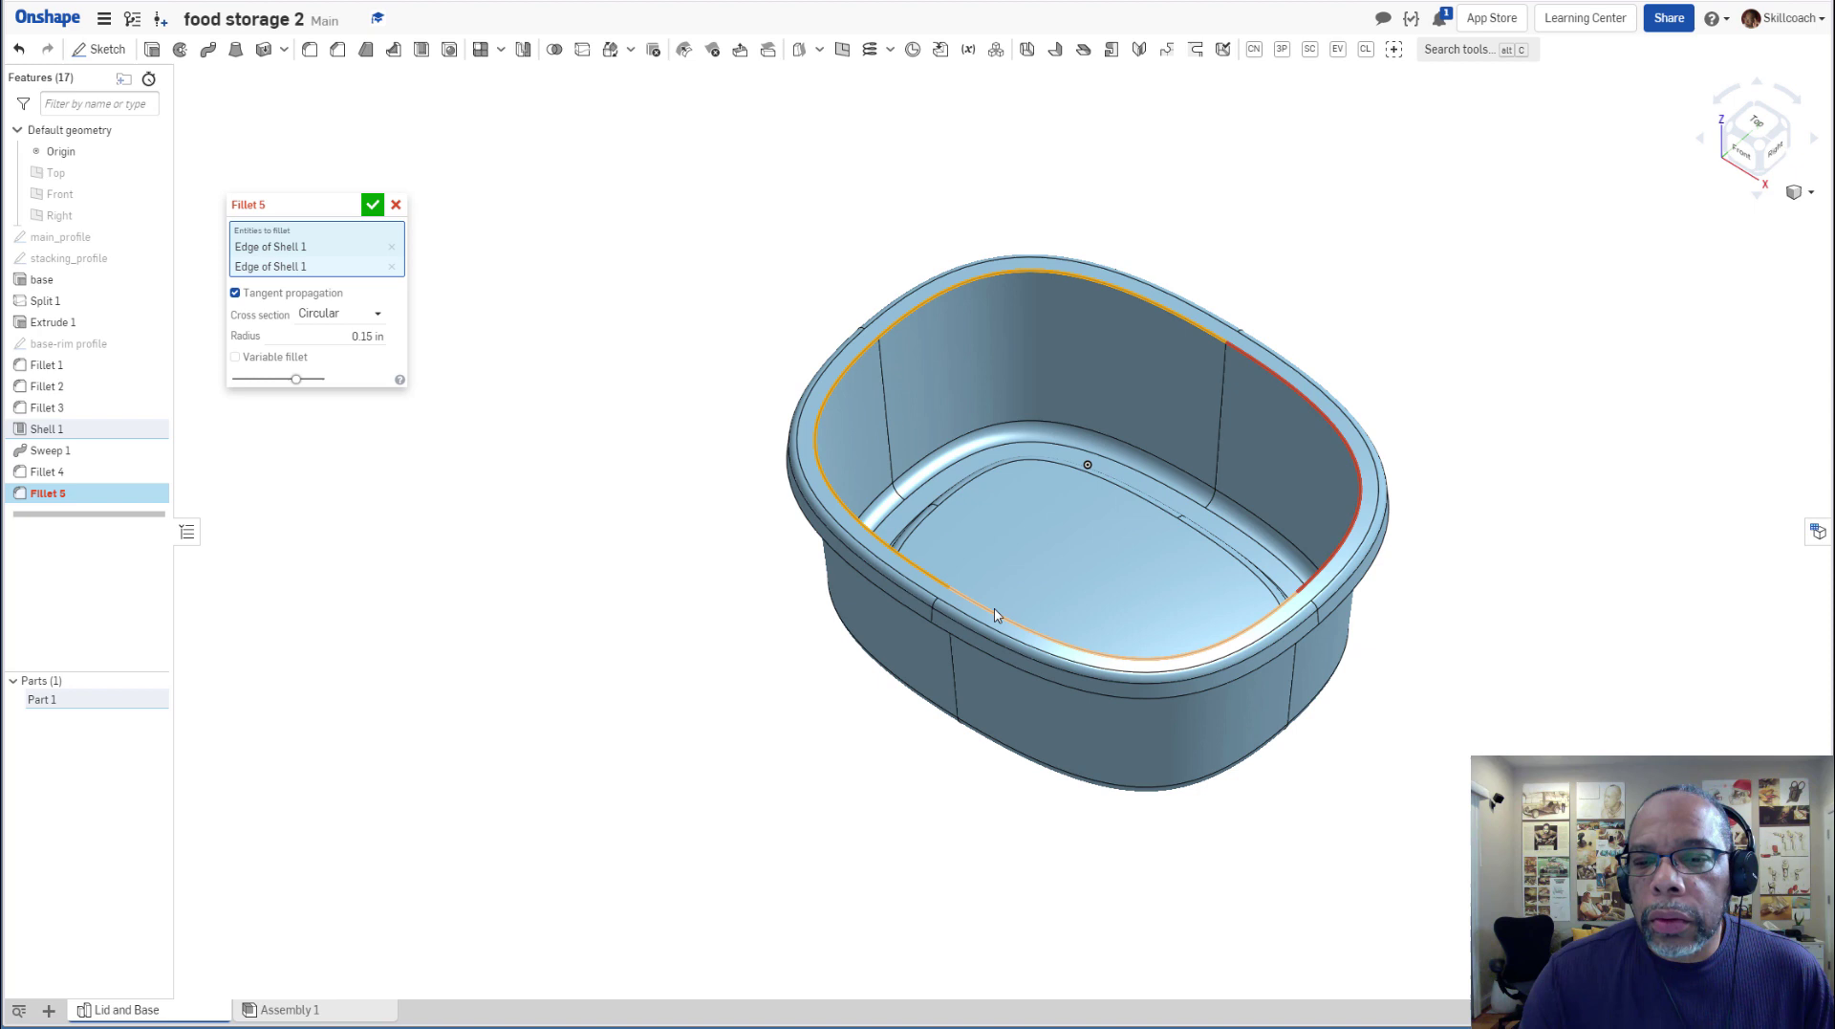
{"action": "left_click", "coordinate": [1346, 520]}
{"action": "left_click", "coordinate": [1342, 439]}
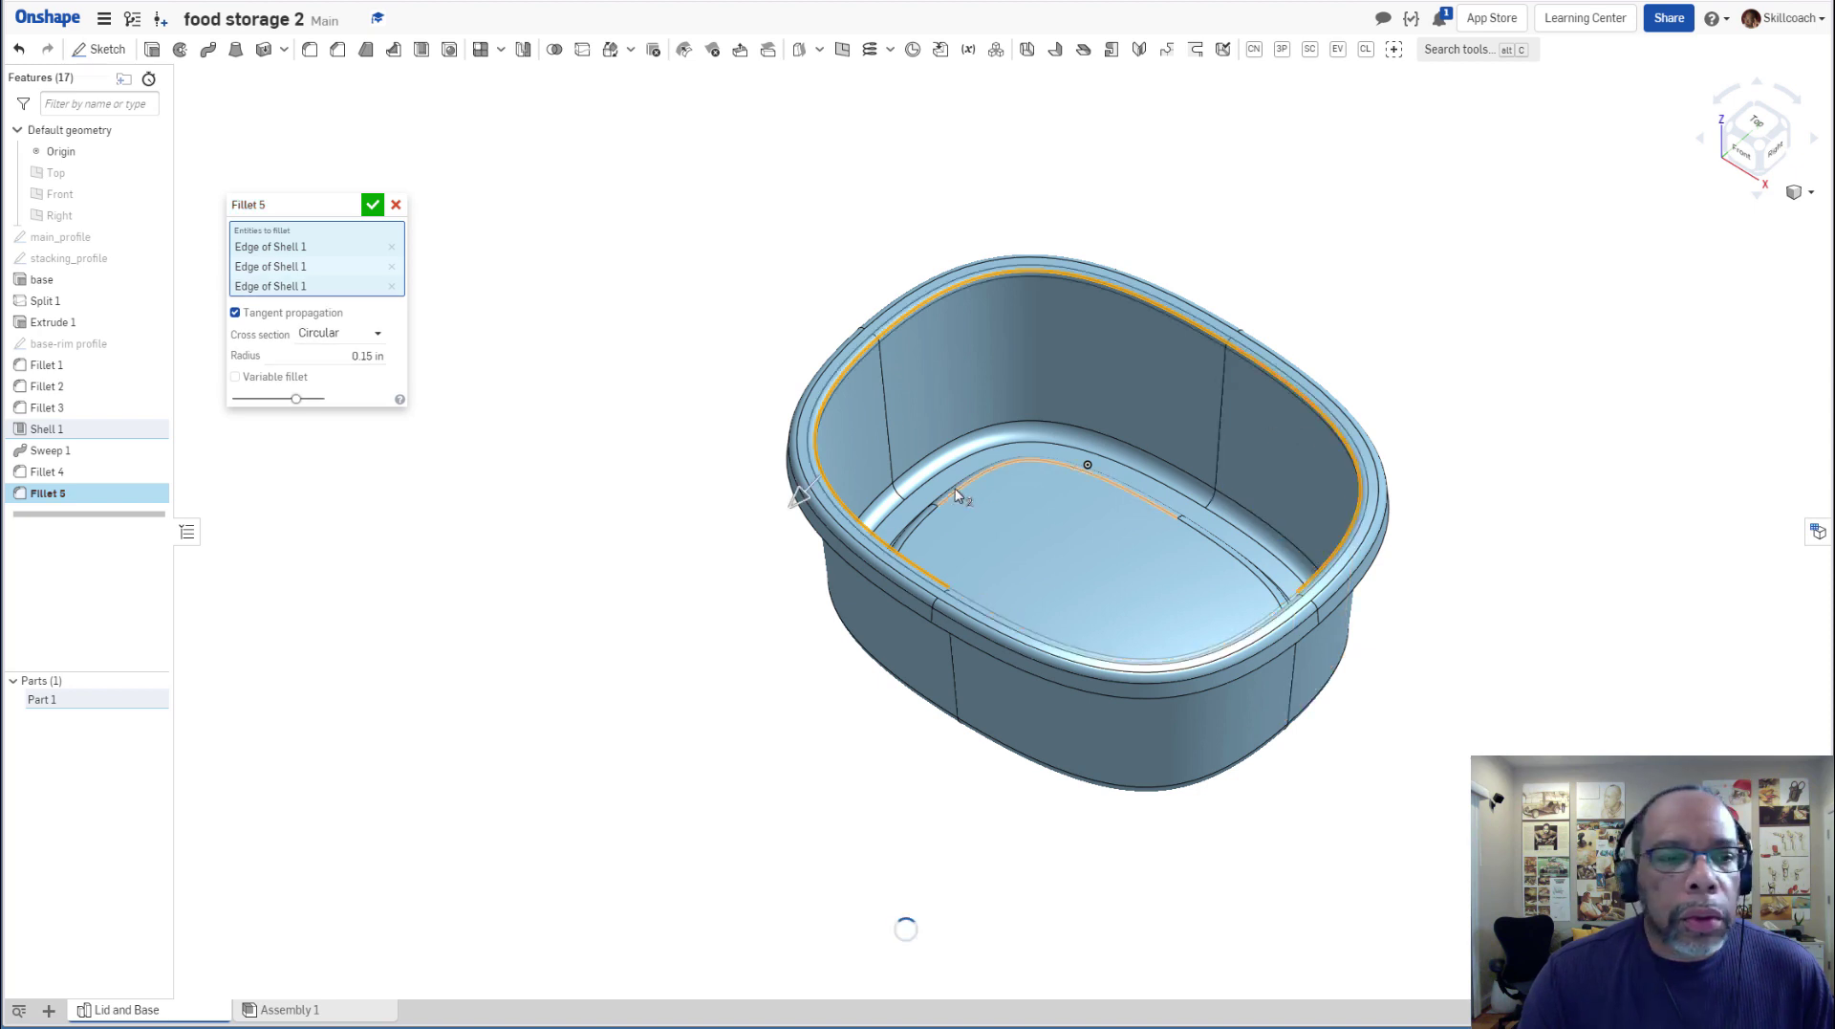
{"action": "left_click", "coordinate": [375, 206]}
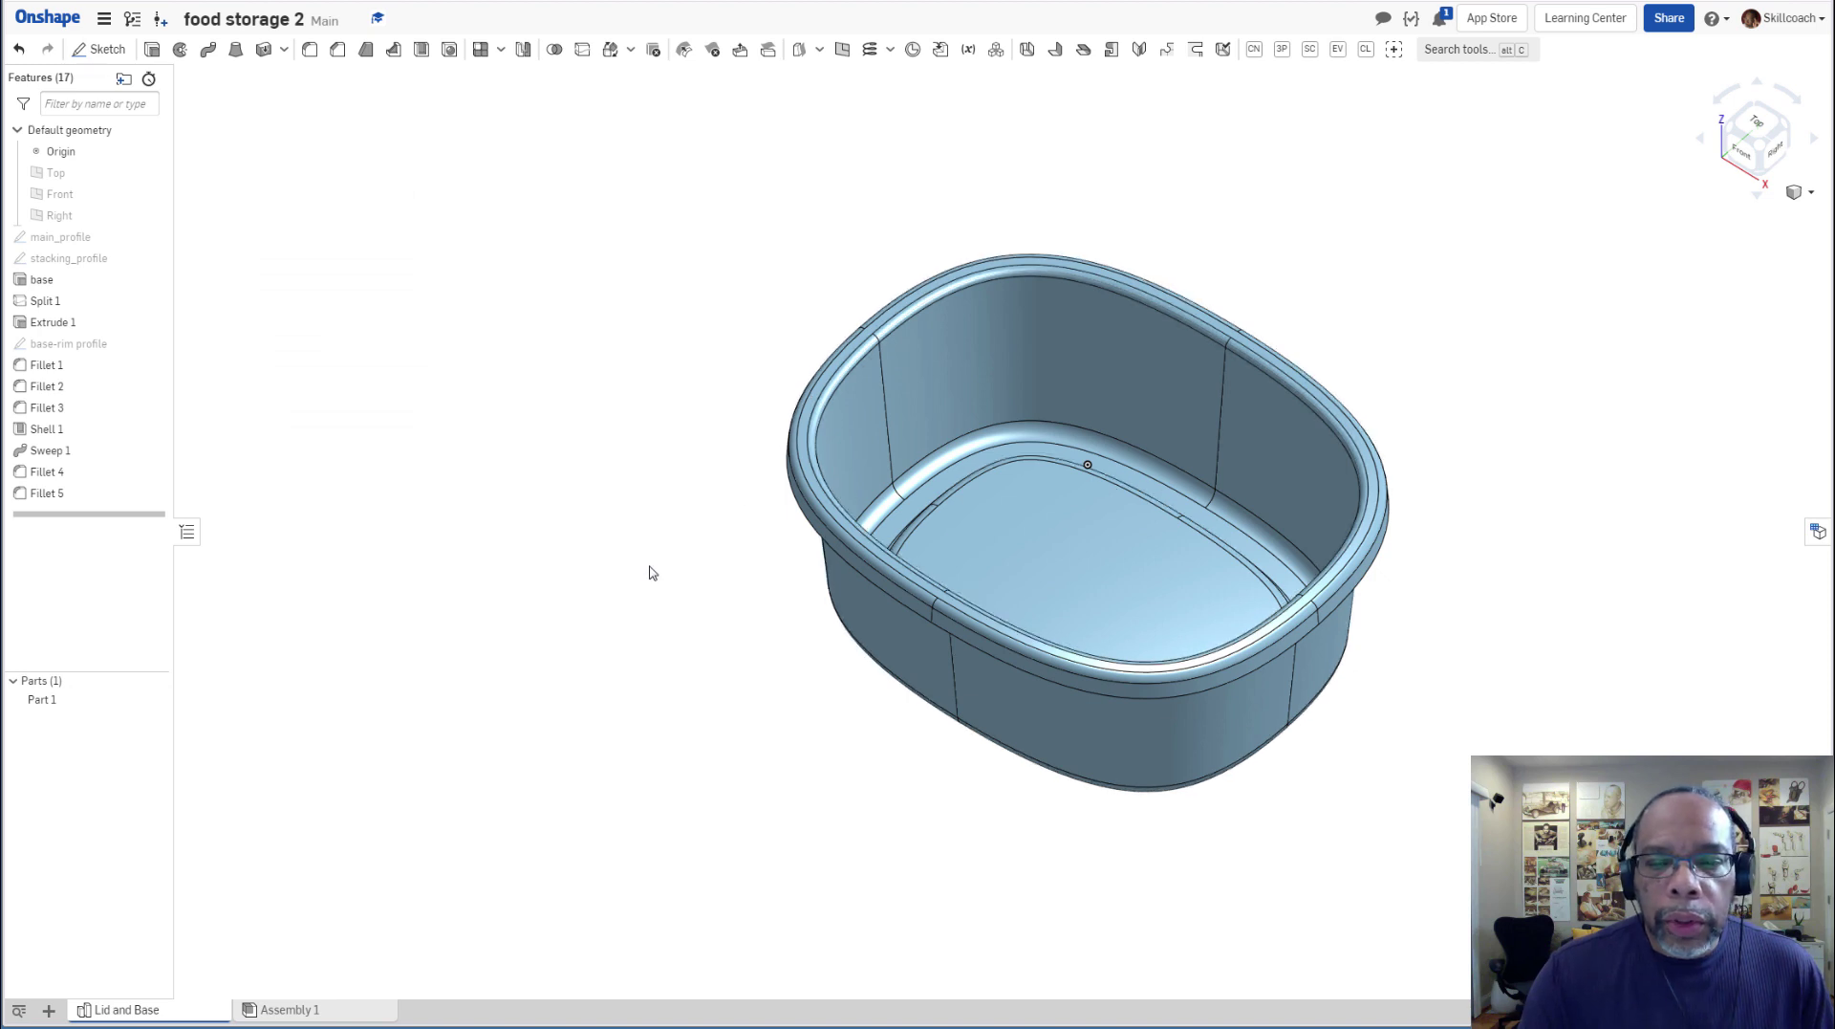
Rename the part Part 1 as base.
{"action": "right_click_drag", "start_coordinate": [648, 570], "coordinate": [640, 662]}
{"action": "key", "text": "Down"}
{"action": "key", "text": "Down"}
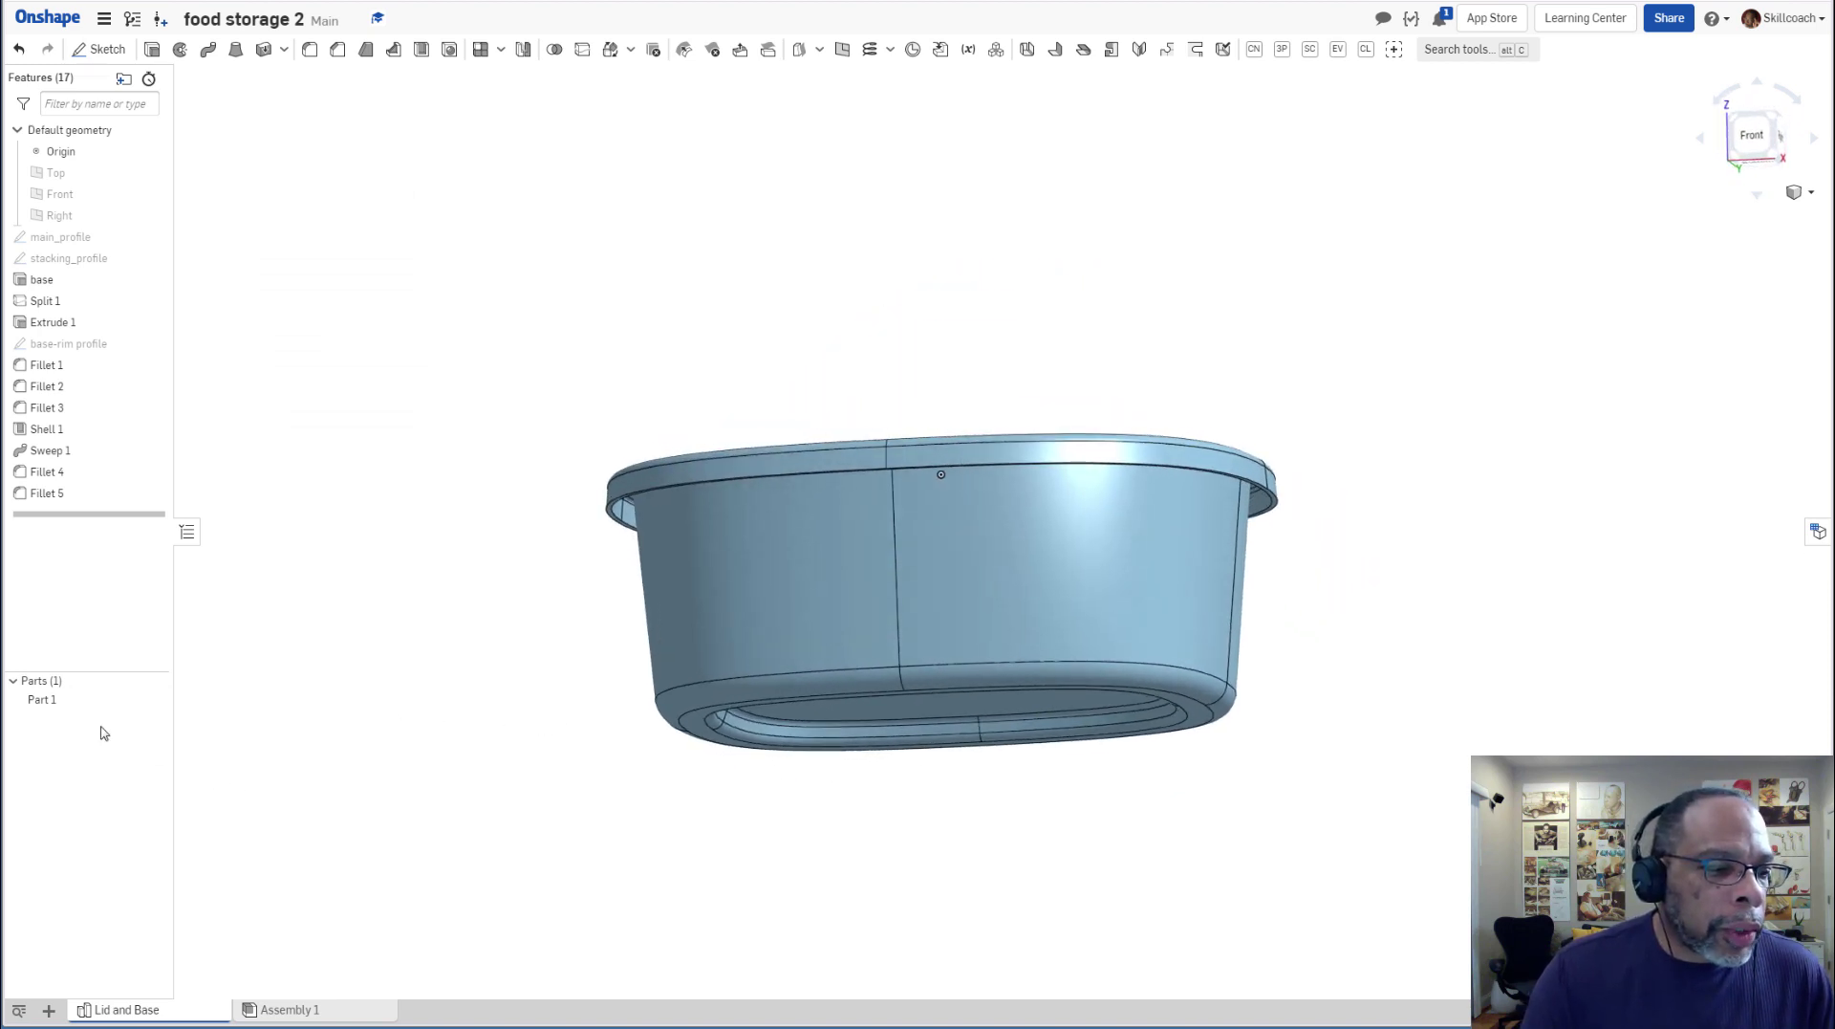
{"action": "left_click", "coordinate": [60, 702]}
{"action": "right_click", "coordinate": [57, 703]}
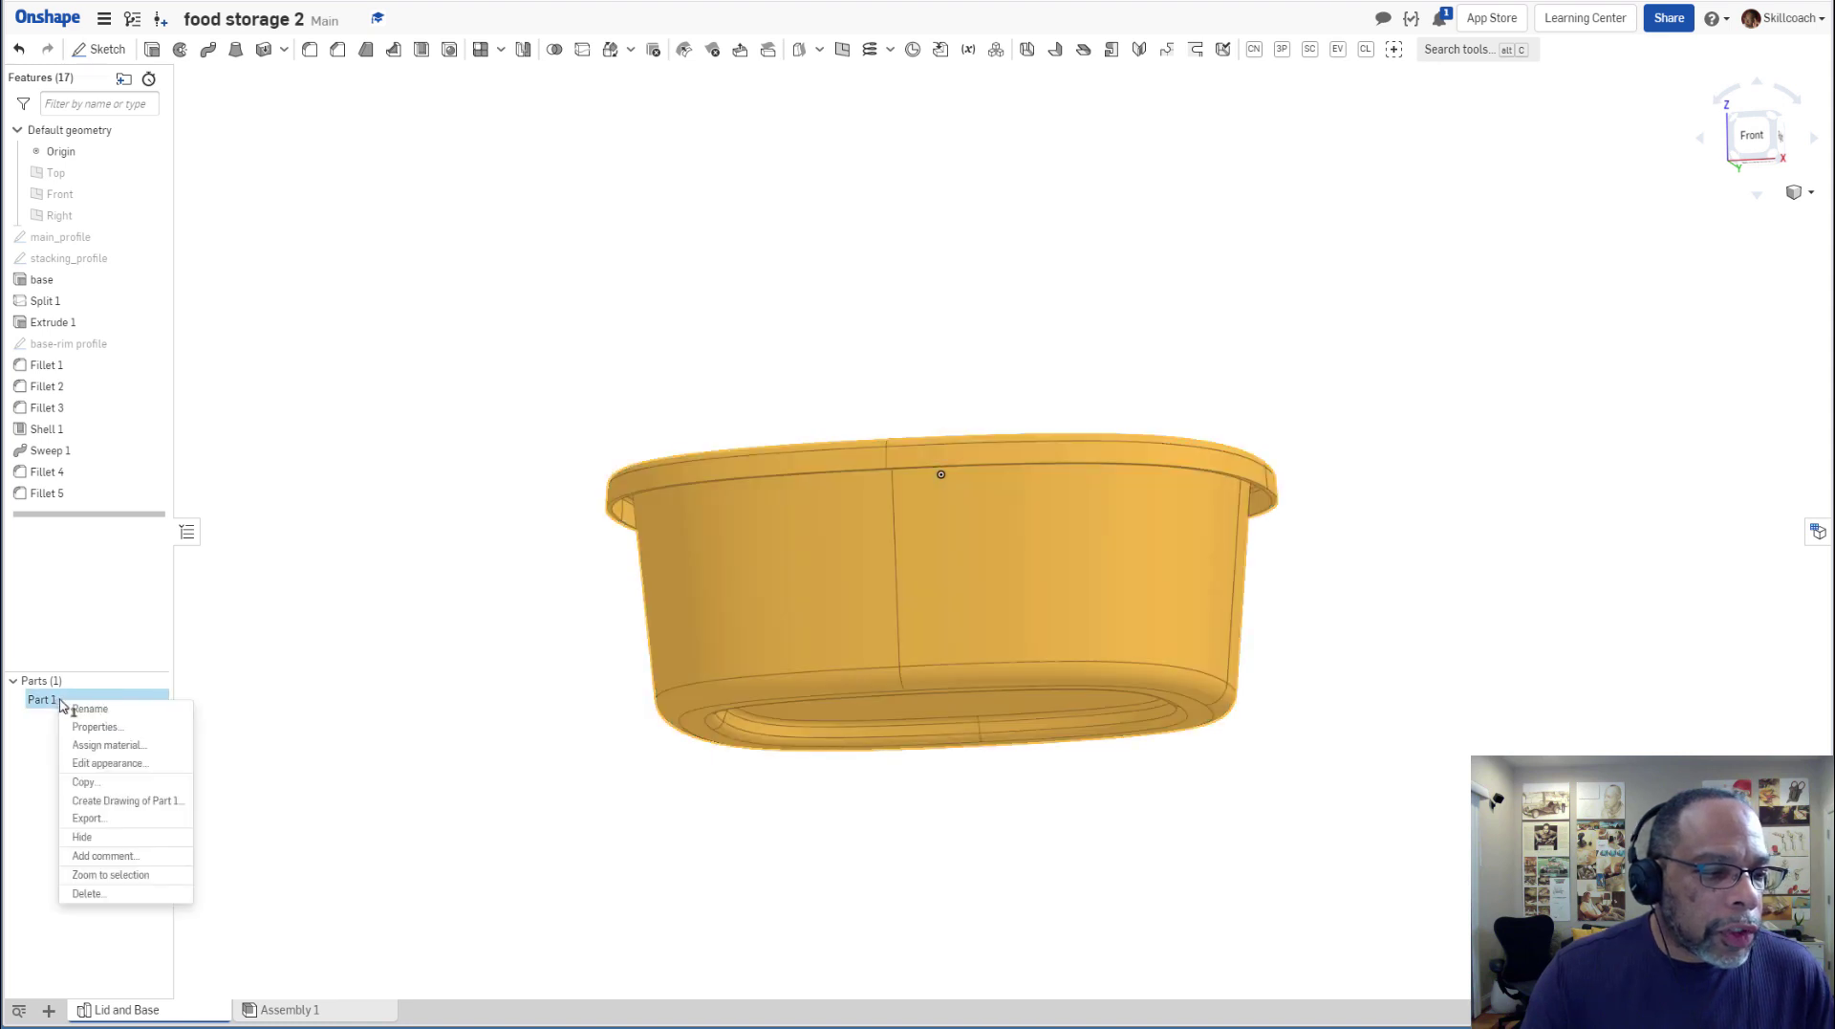
{"action": "left_click", "coordinate": [88, 710]}
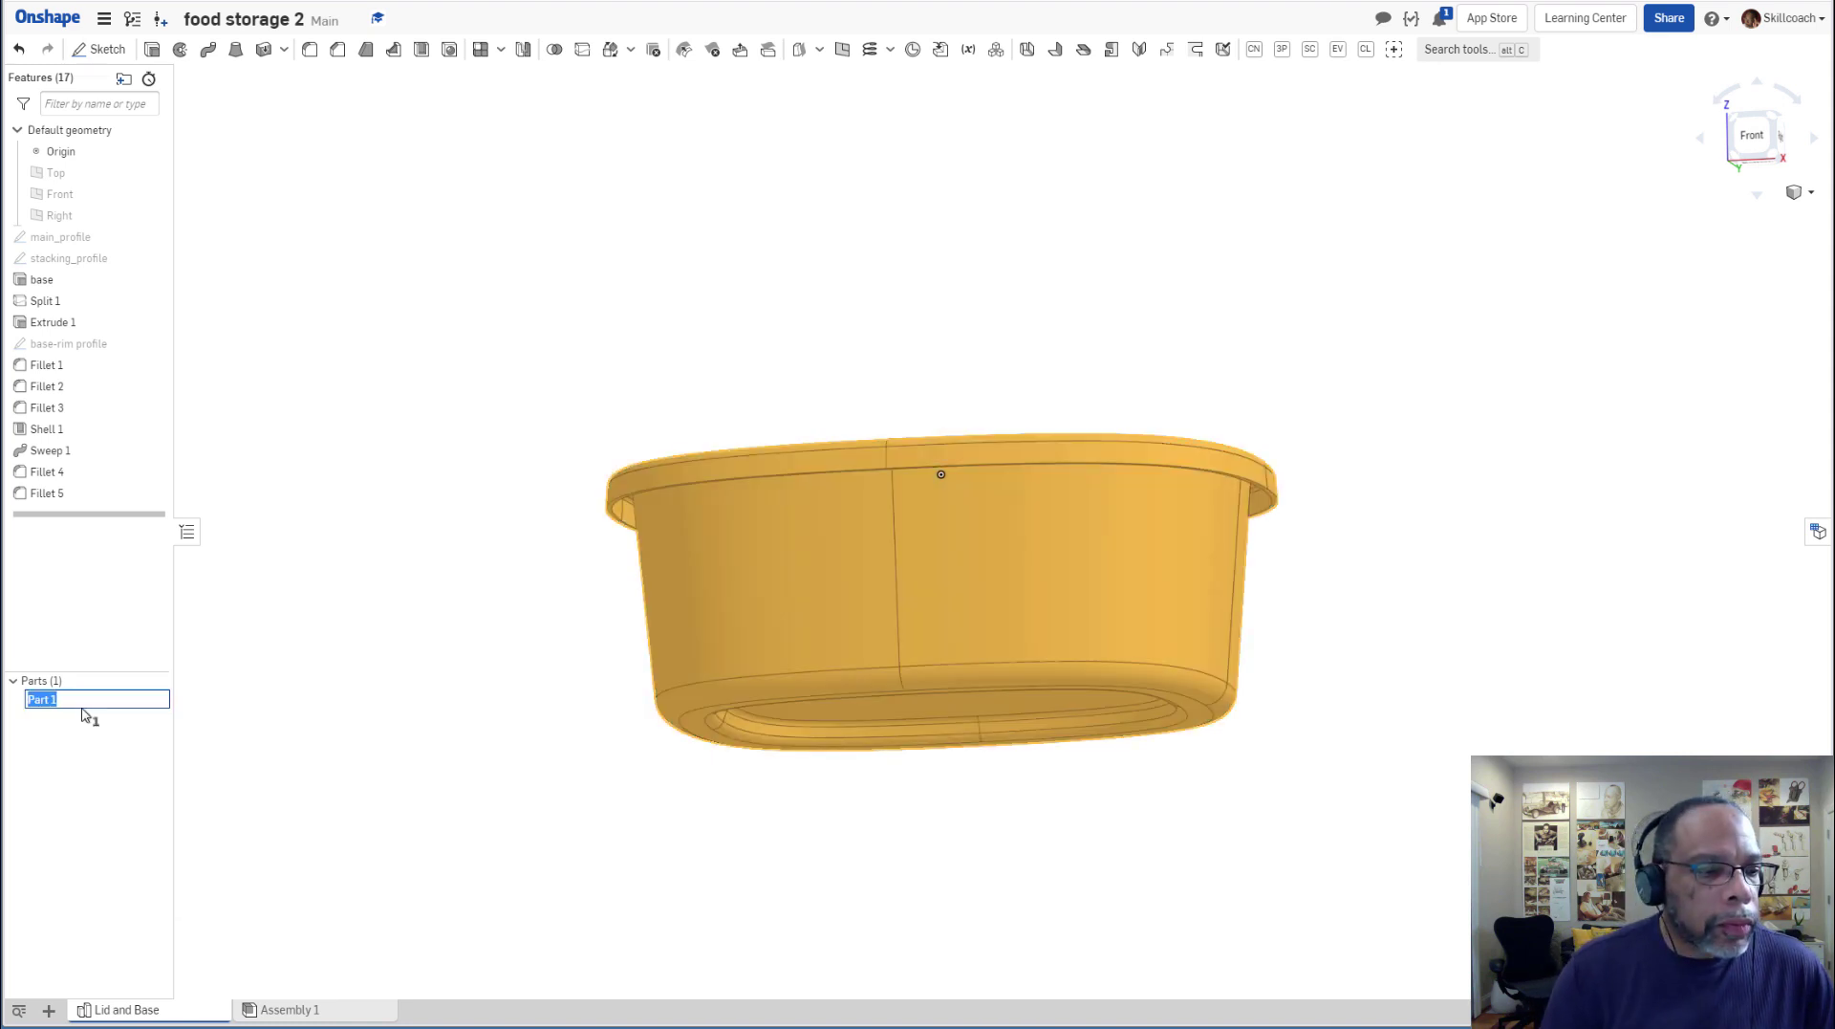
{"action": "type", "text": "base"}
{"action": "key", "text": "Return"}
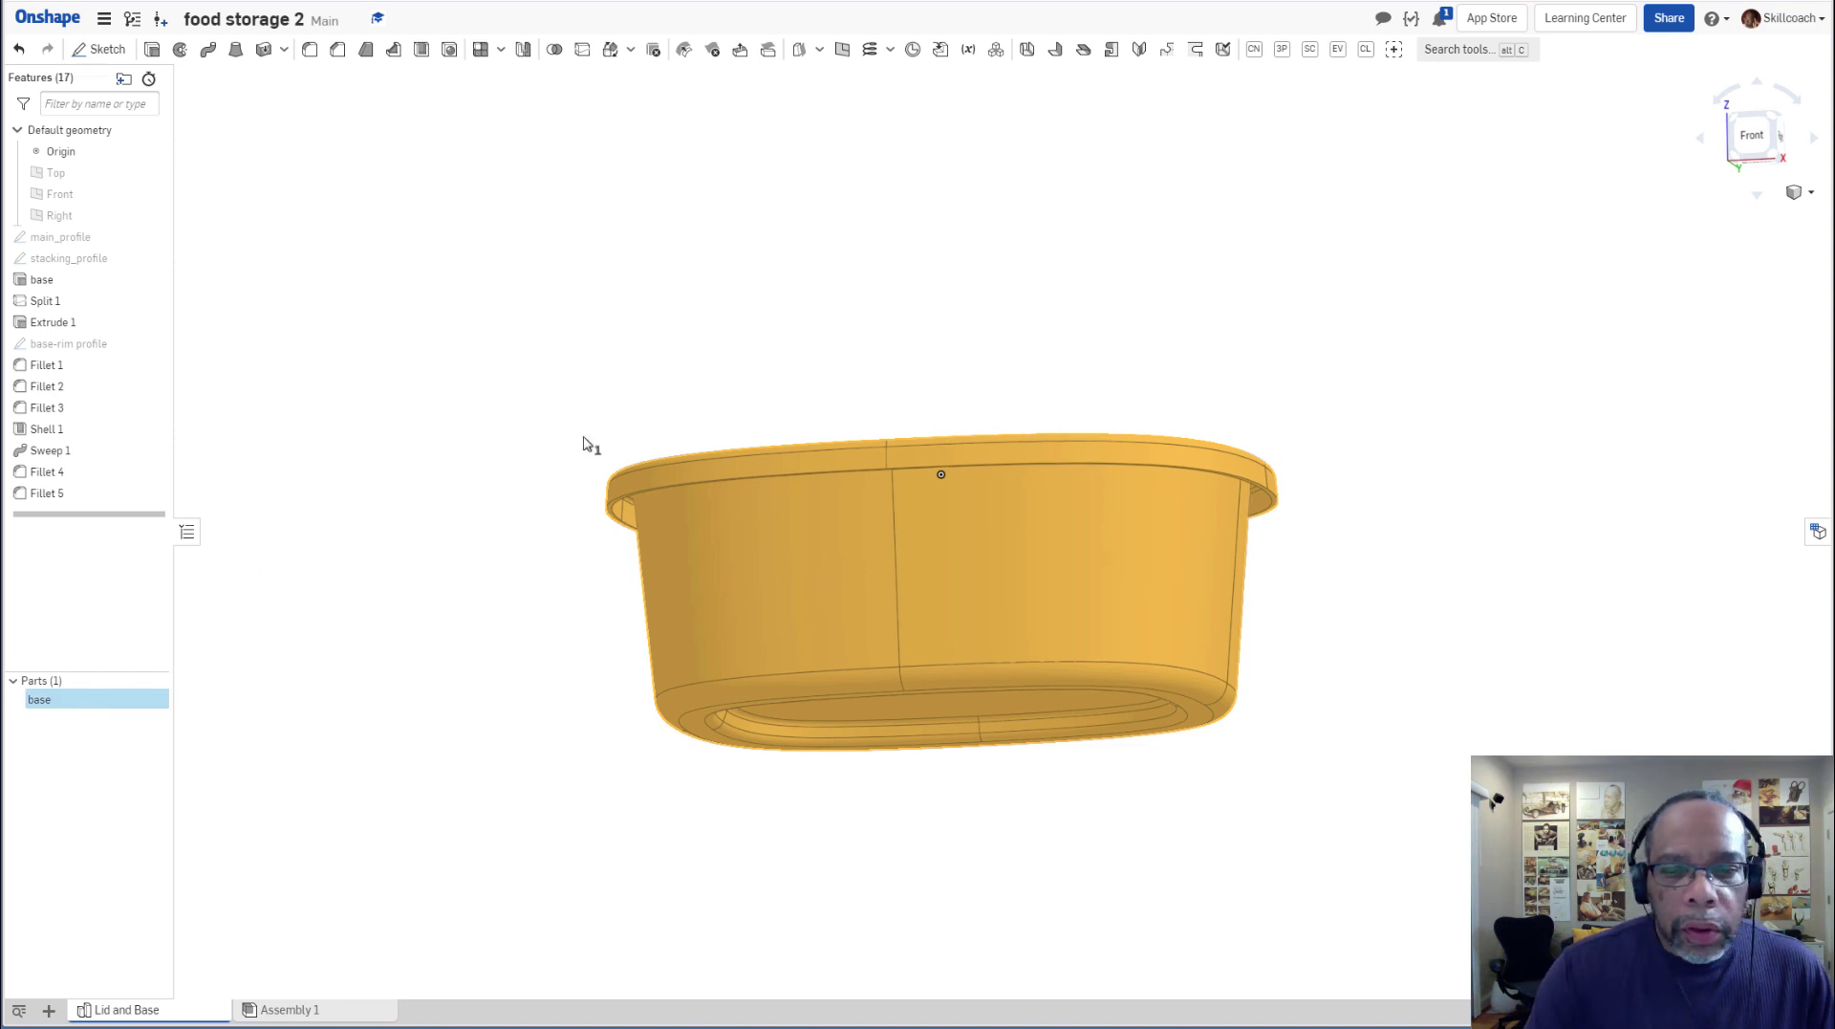
Clear the selection and hide the base part.
{"action": "right_click_drag", "start_coordinate": [533, 431], "coordinate": [478, 401]}
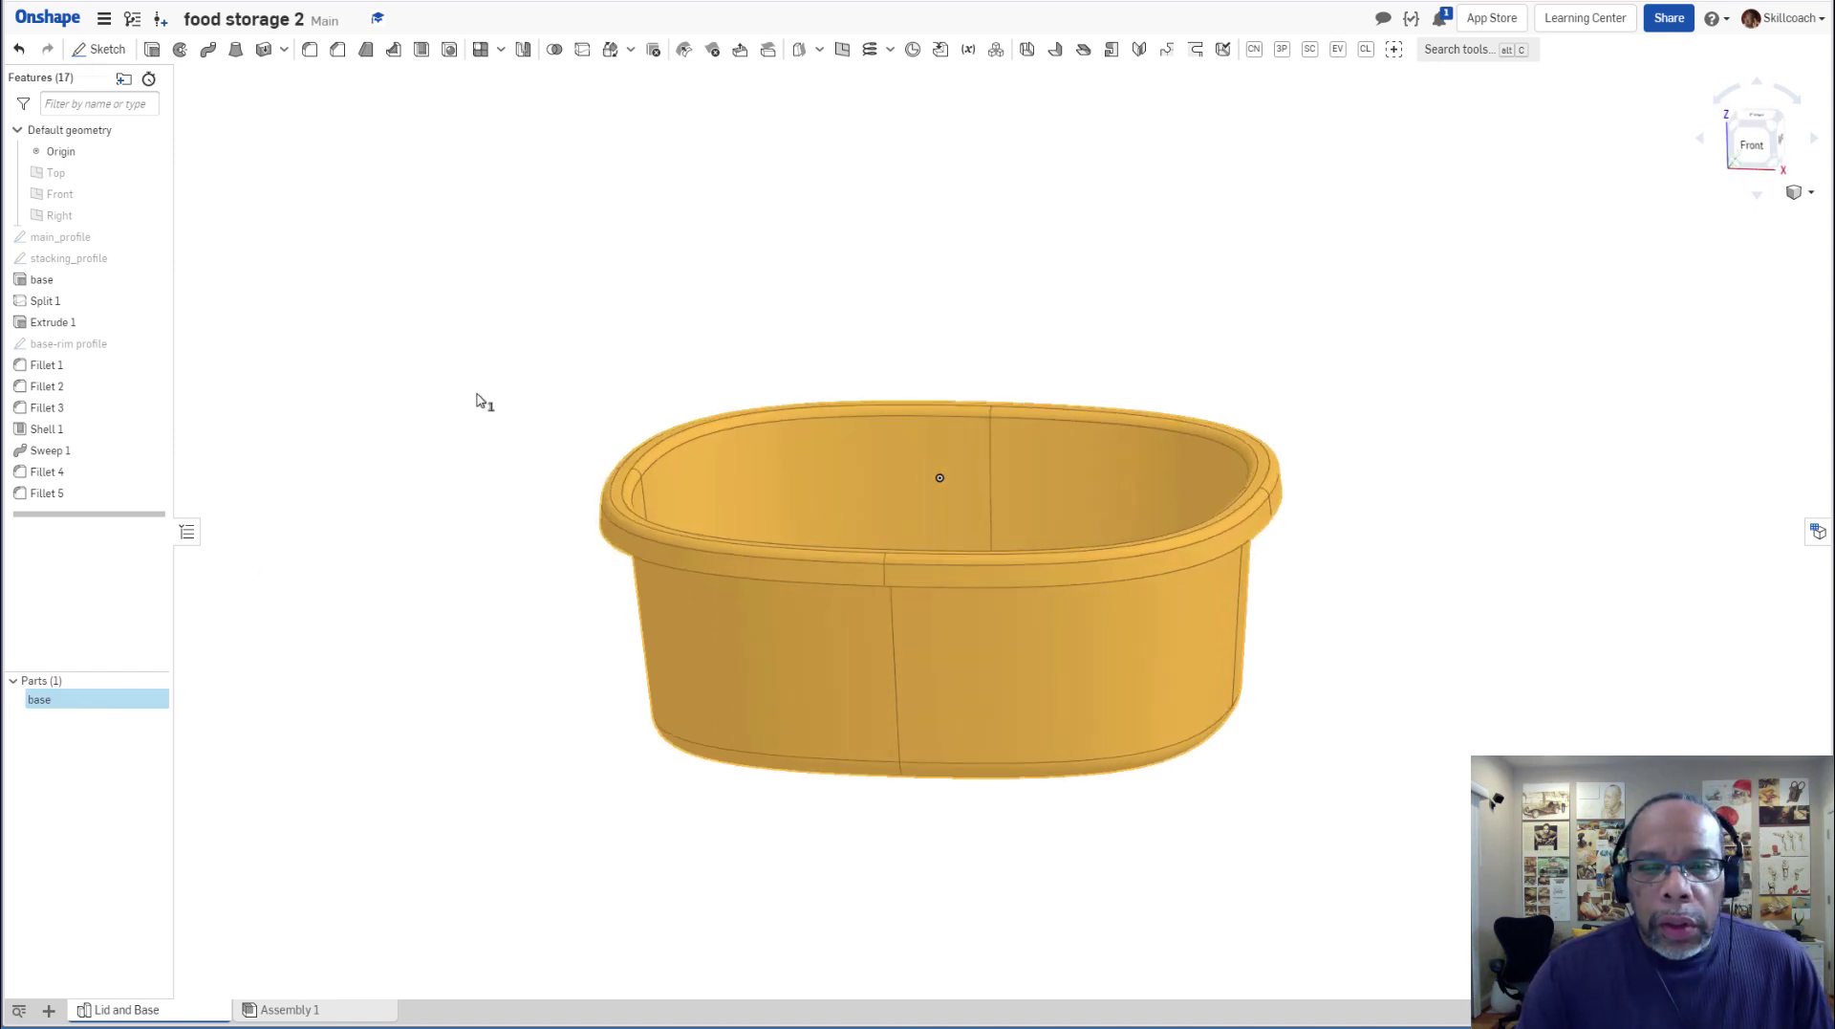
{"action": "left_click", "coordinate": [479, 401]}
{"action": "right_click_drag", "start_coordinate": [1437, 663], "coordinate": [1439, 639]}
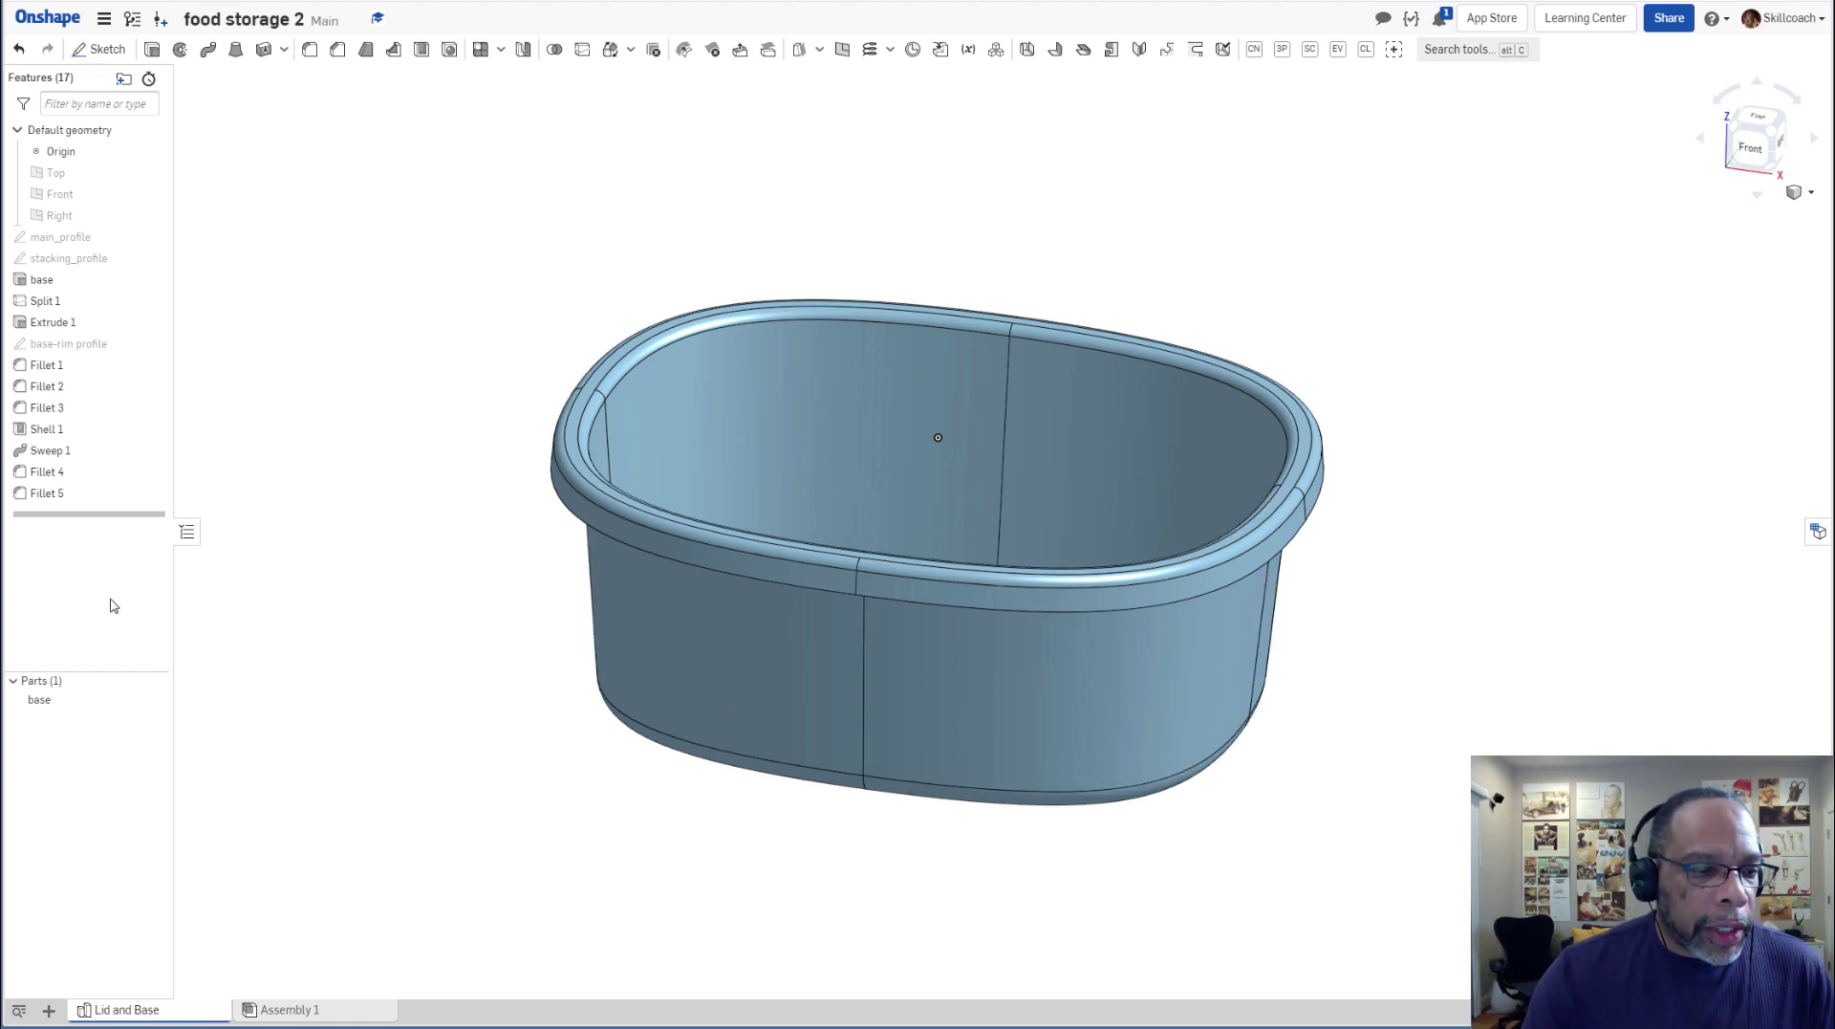
{"action": "left_click", "coordinate": [160, 700]}
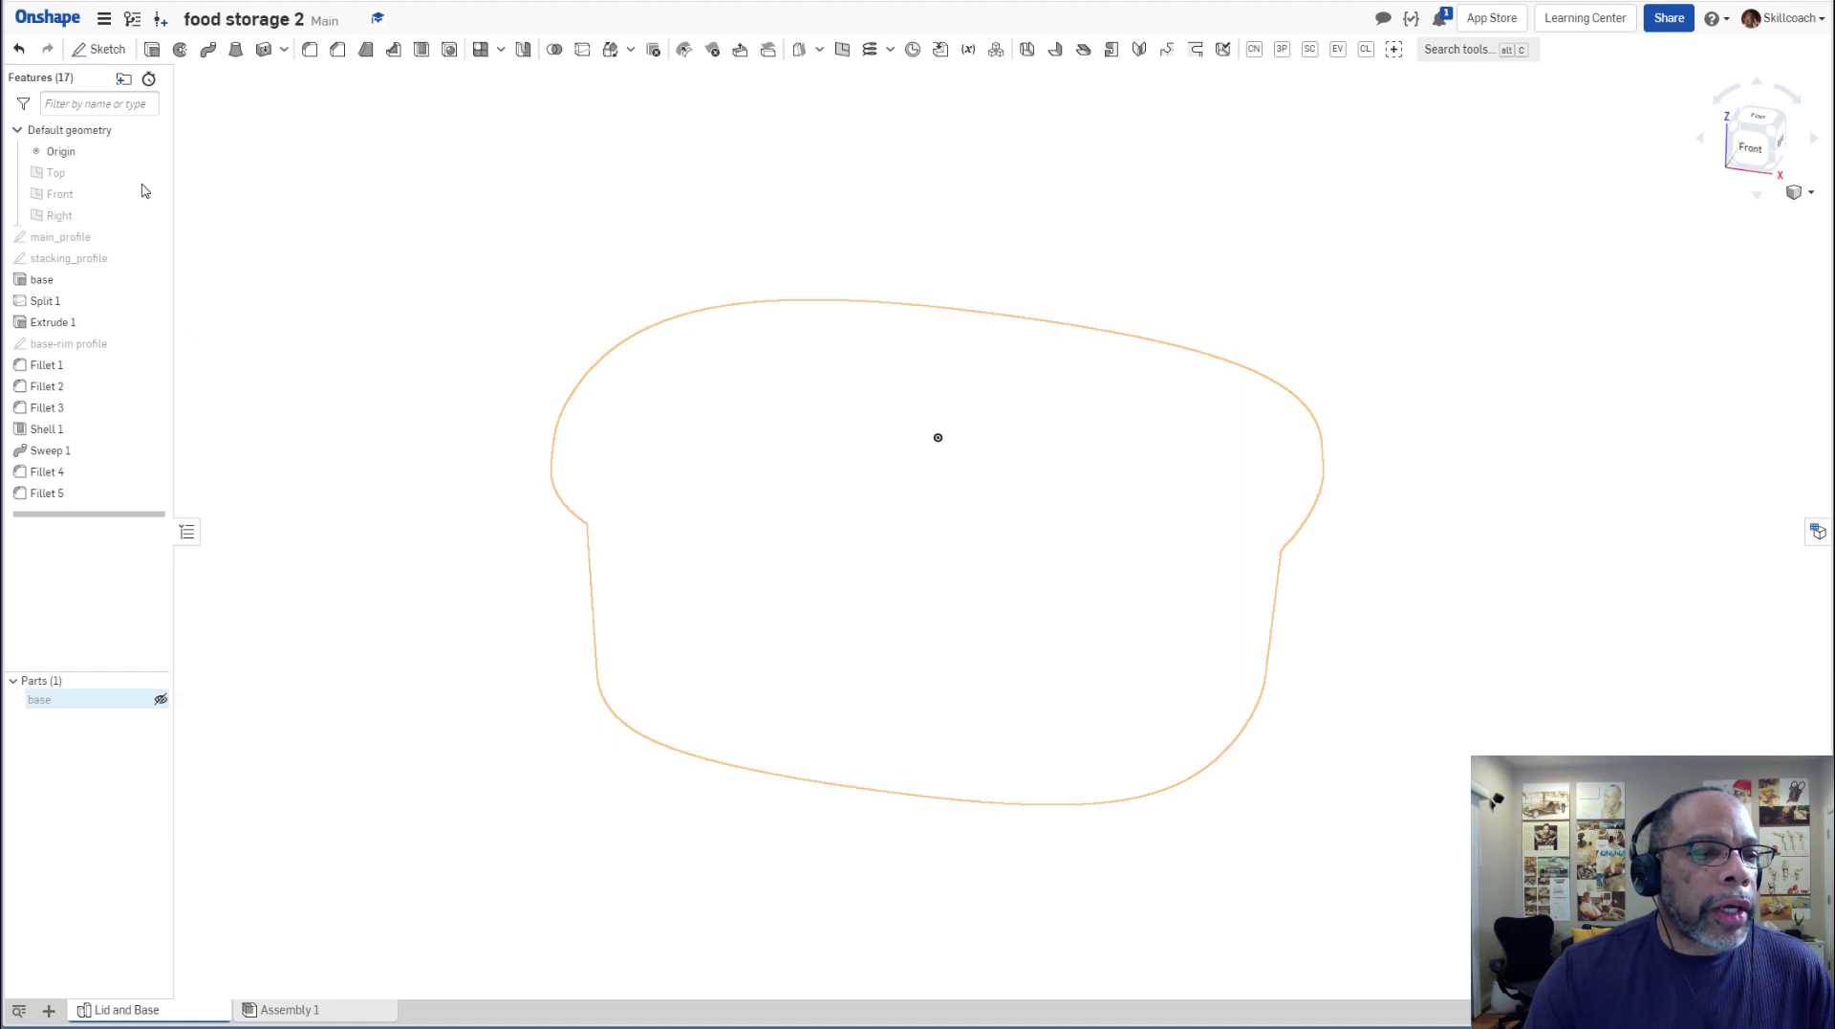
Show the main_profile and base-rim profile sketches together with the default Top, Front and Right planes.
{"action": "left_click", "coordinate": [161, 237]}
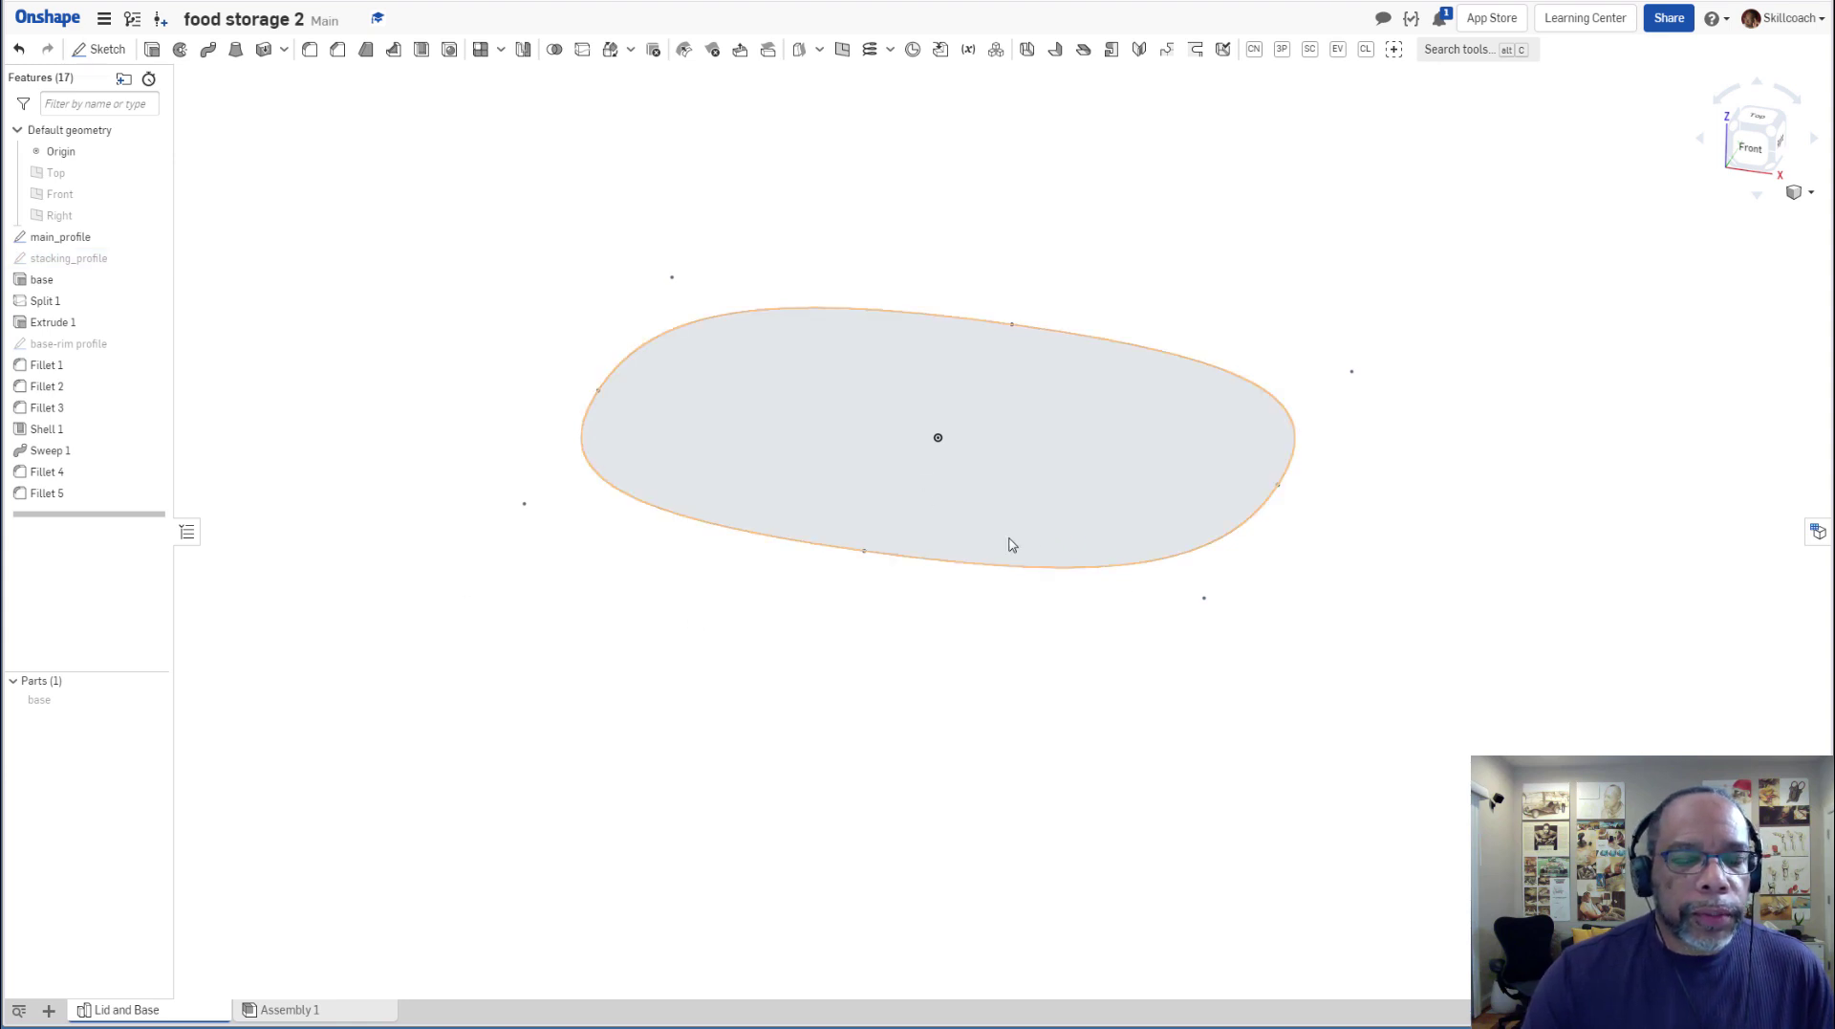
{"action": "right_click_drag", "start_coordinate": [440, 707], "coordinate": [456, 734]}
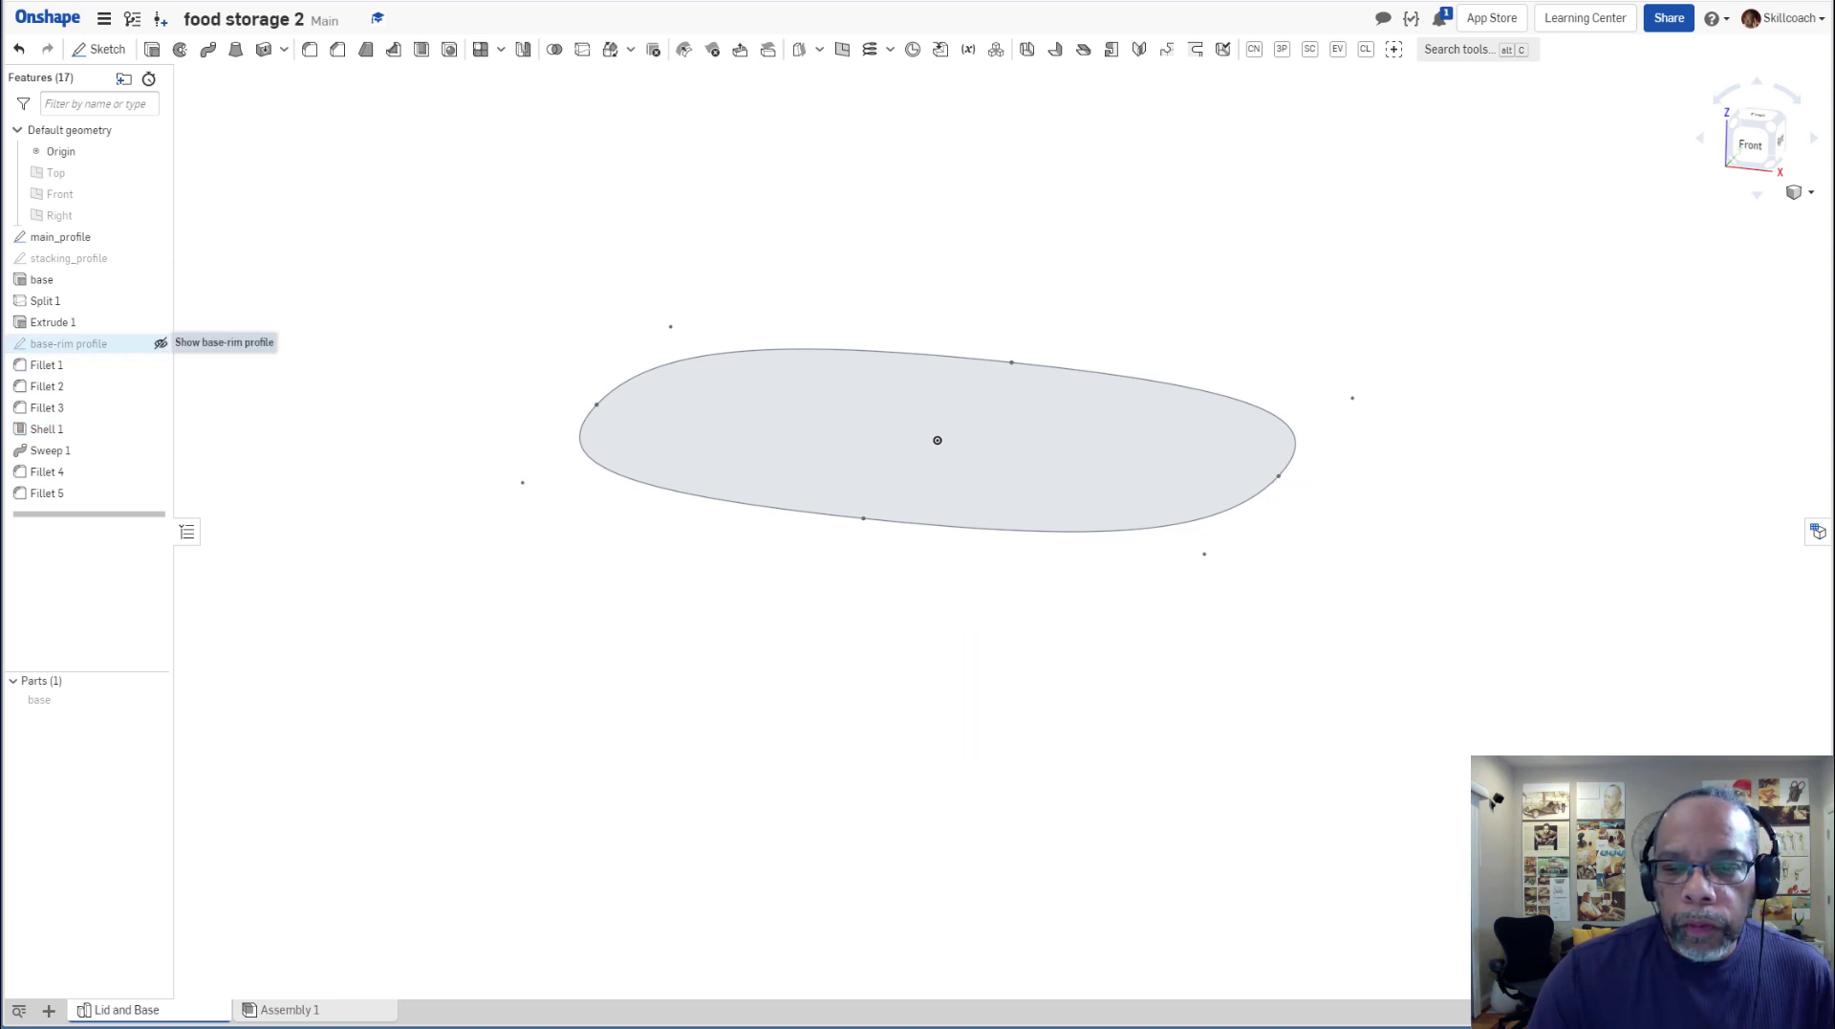
{"action": "left_click", "coordinate": [161, 343]}
{"action": "mouse_move", "coordinate": [1303, 768]}
{"action": "right_mouse_down"}
{"action": "mouse_move", "coordinate": [1313, 919]}
{"action": "mouse_move", "coordinate": [1258, 851]}
{"action": "right_mouse_up"}
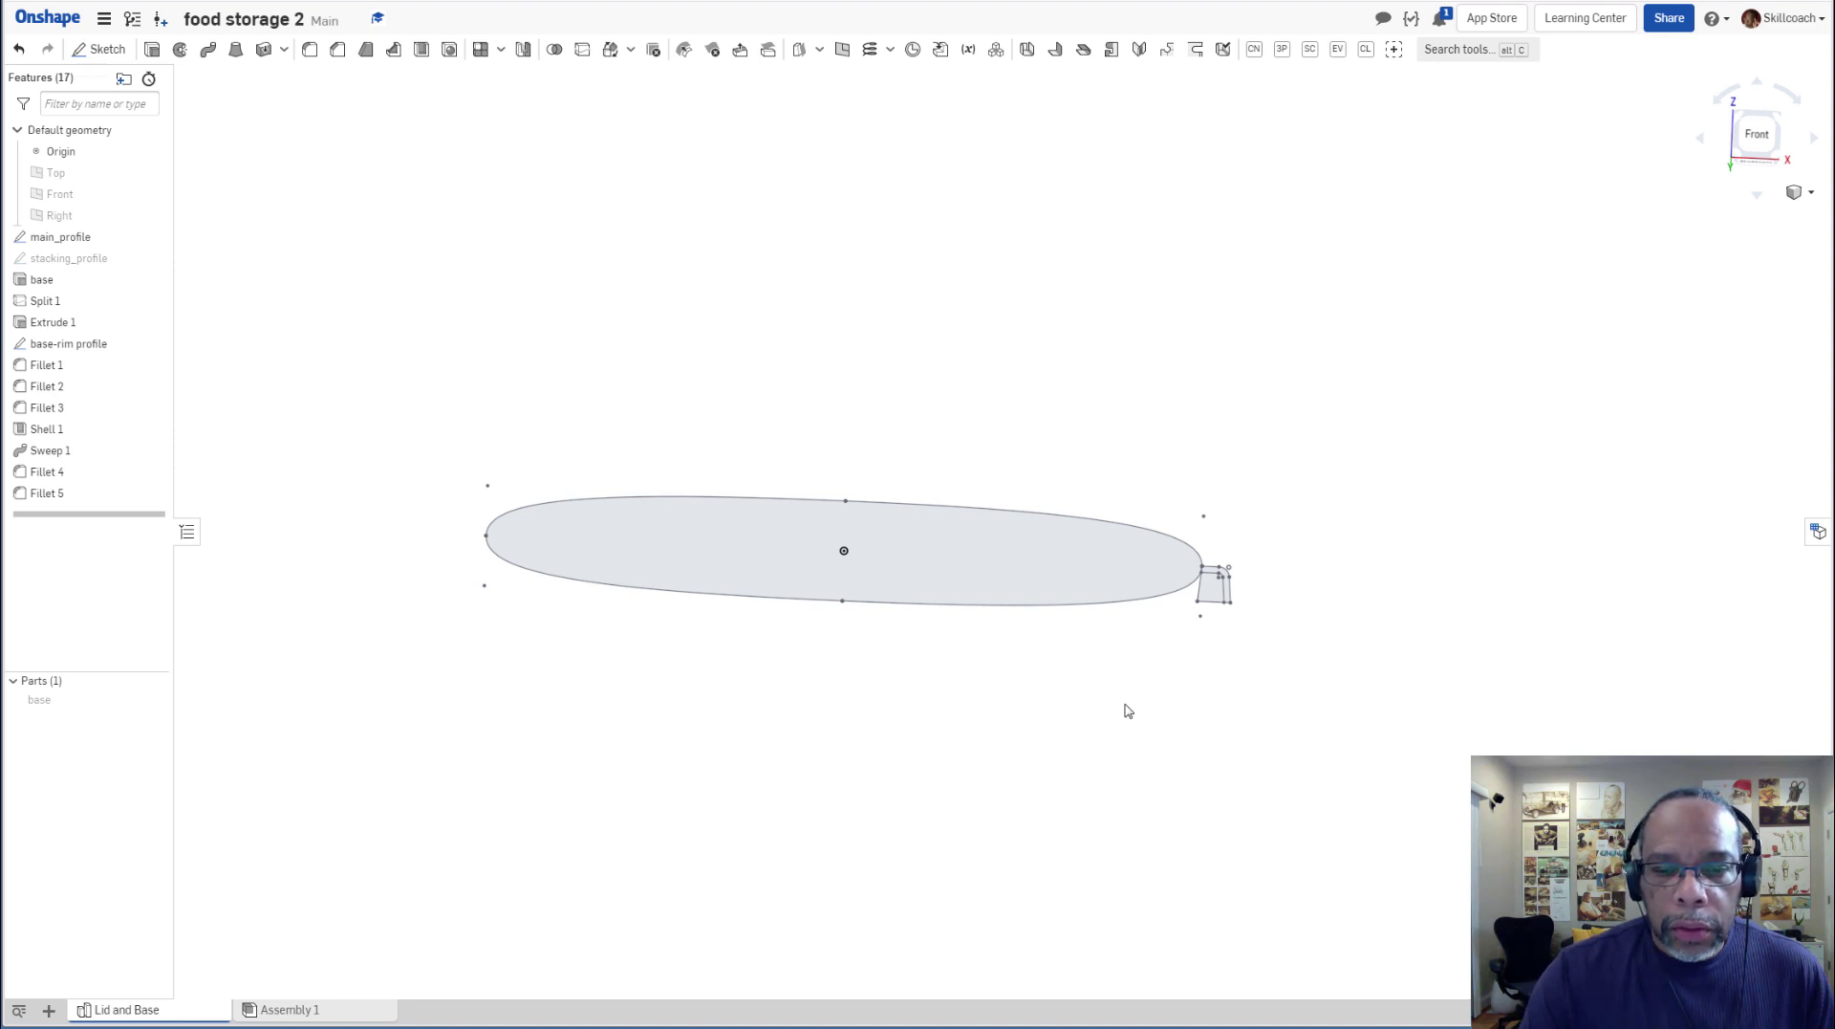
{"action": "key", "text": "p"}
{"action": "key", "text": "shift+7"}
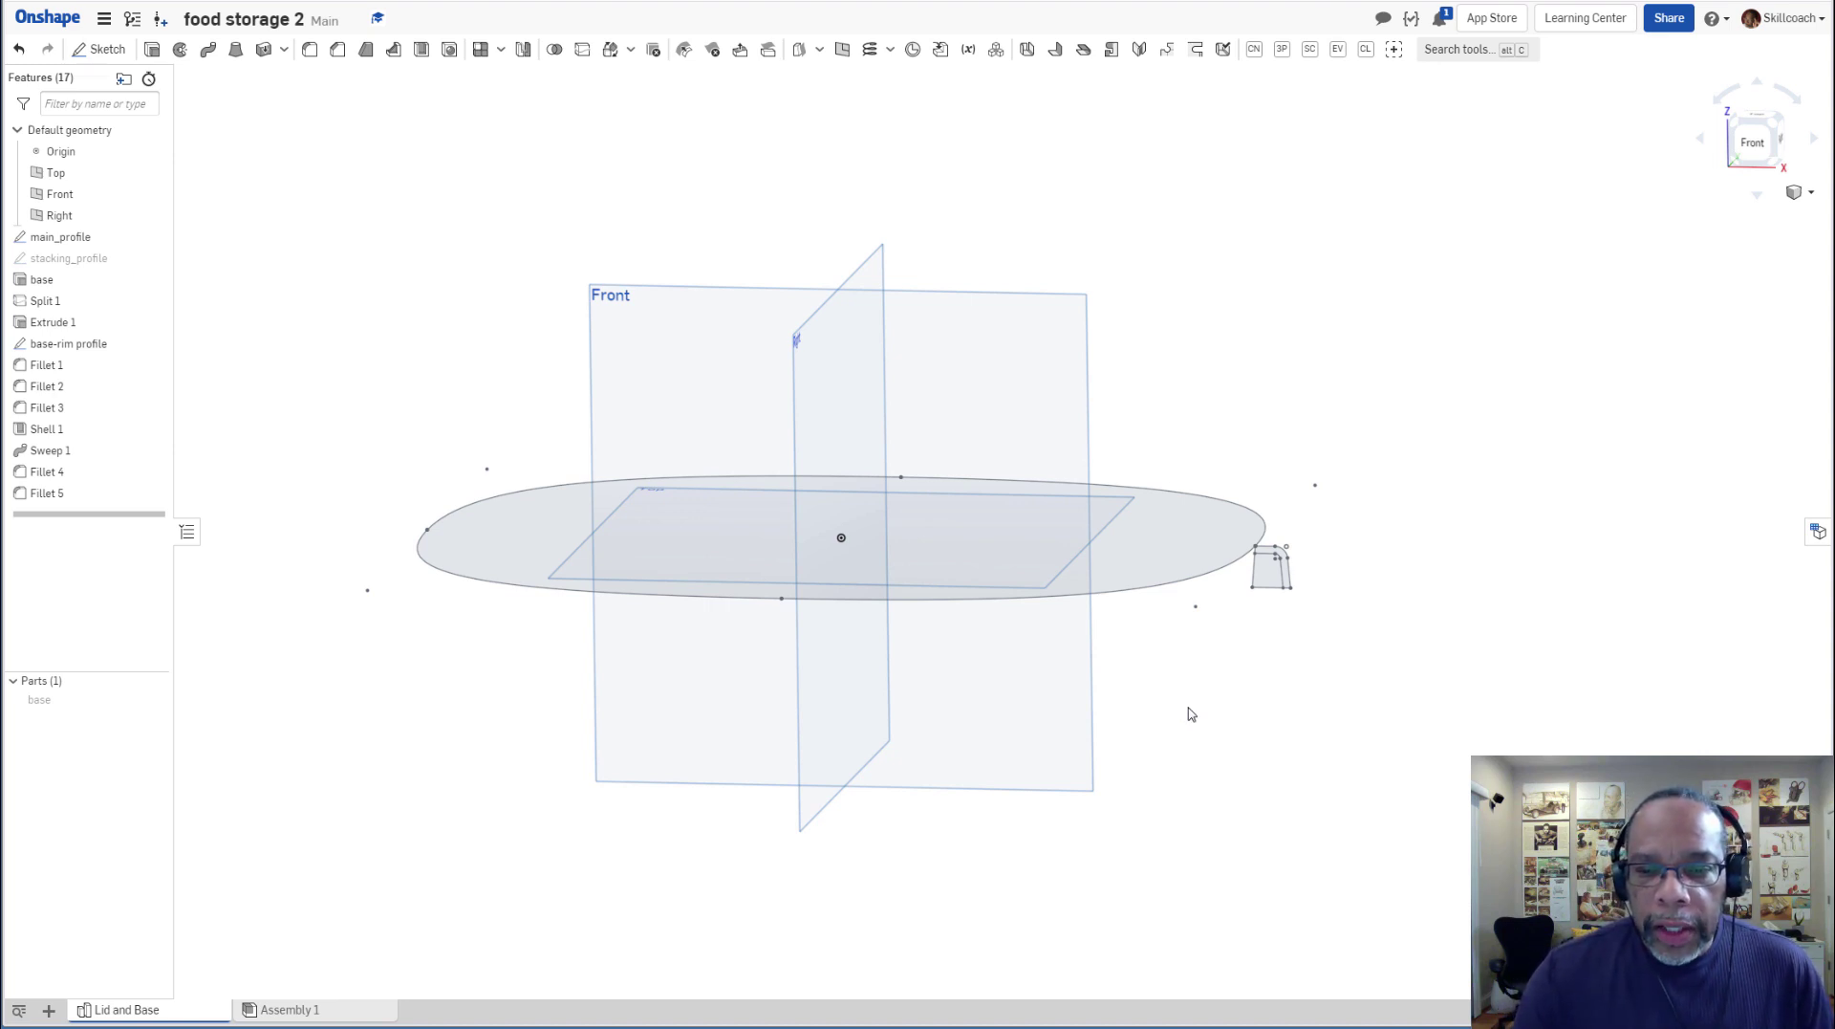
Start a new sketch on the Front plane and view it normal to the sketch plane around the rim profile.
{"action": "scroll", "coordinate": [1282, 598], "scroll_direction": "up", "scroll_amount": 2}
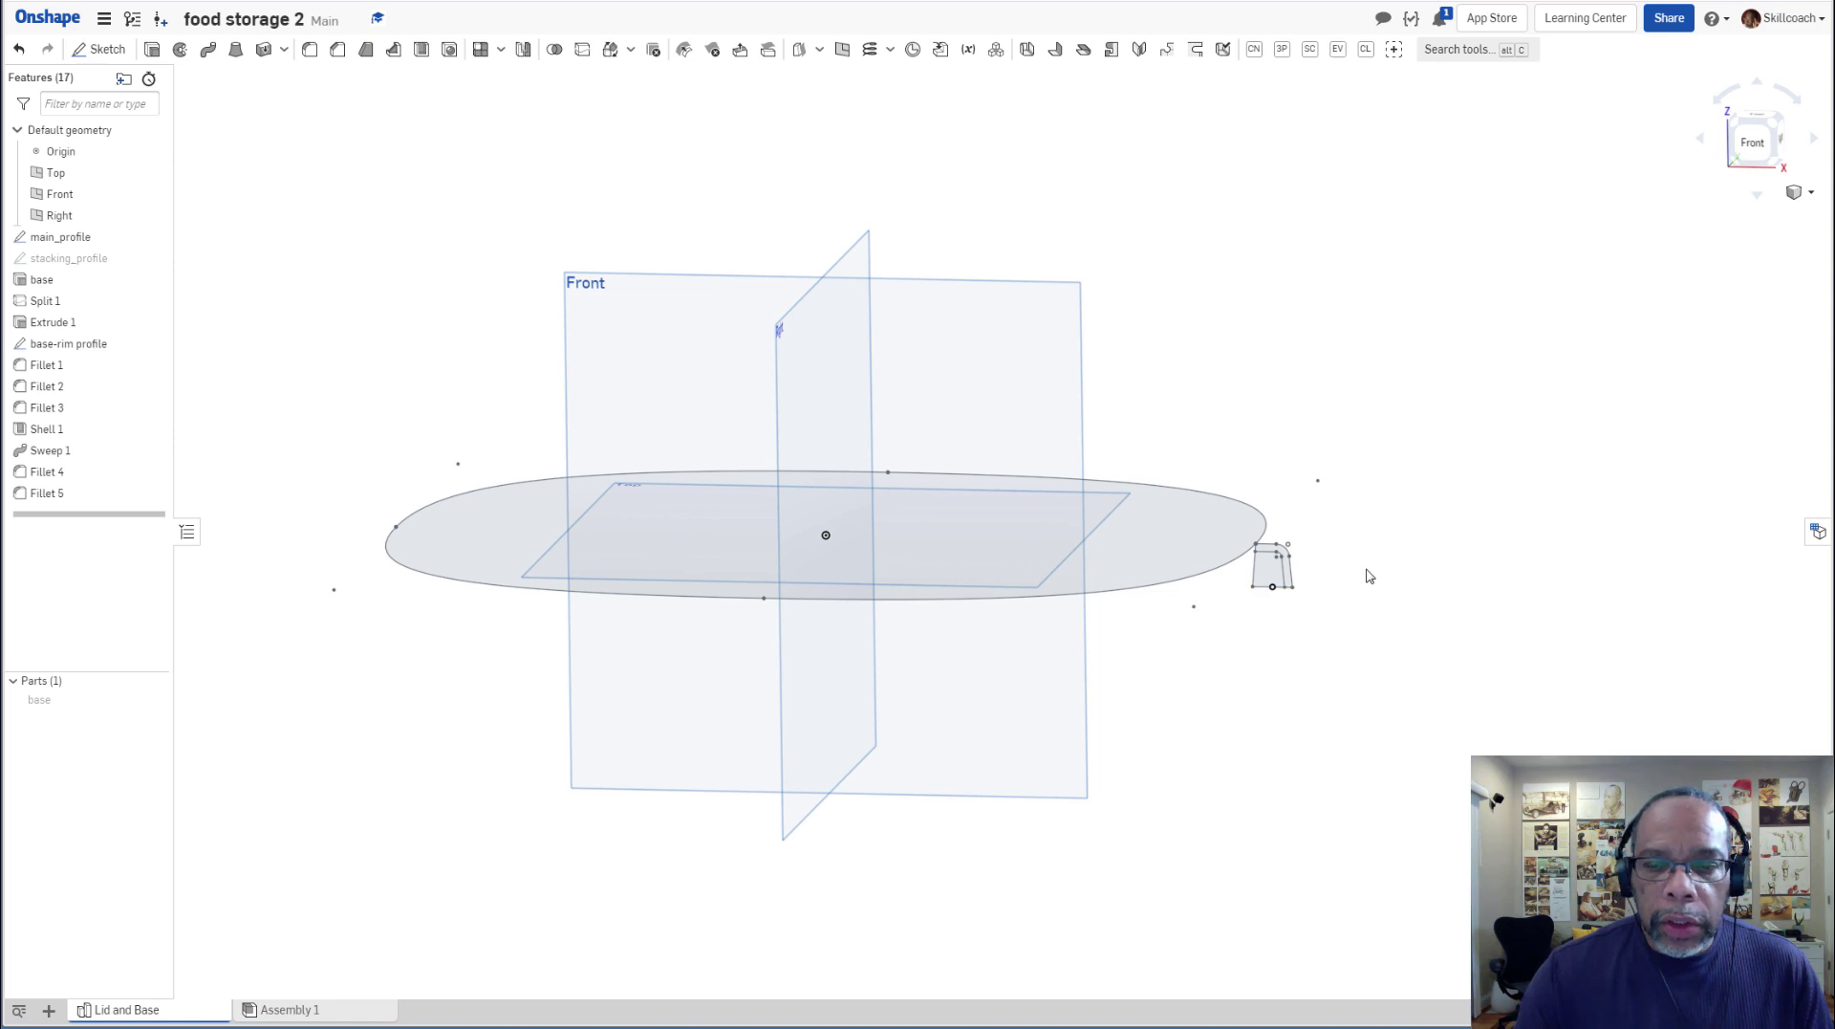
{"action": "scroll", "coordinate": [1367, 575], "scroll_direction": "up", "scroll_amount": 3}
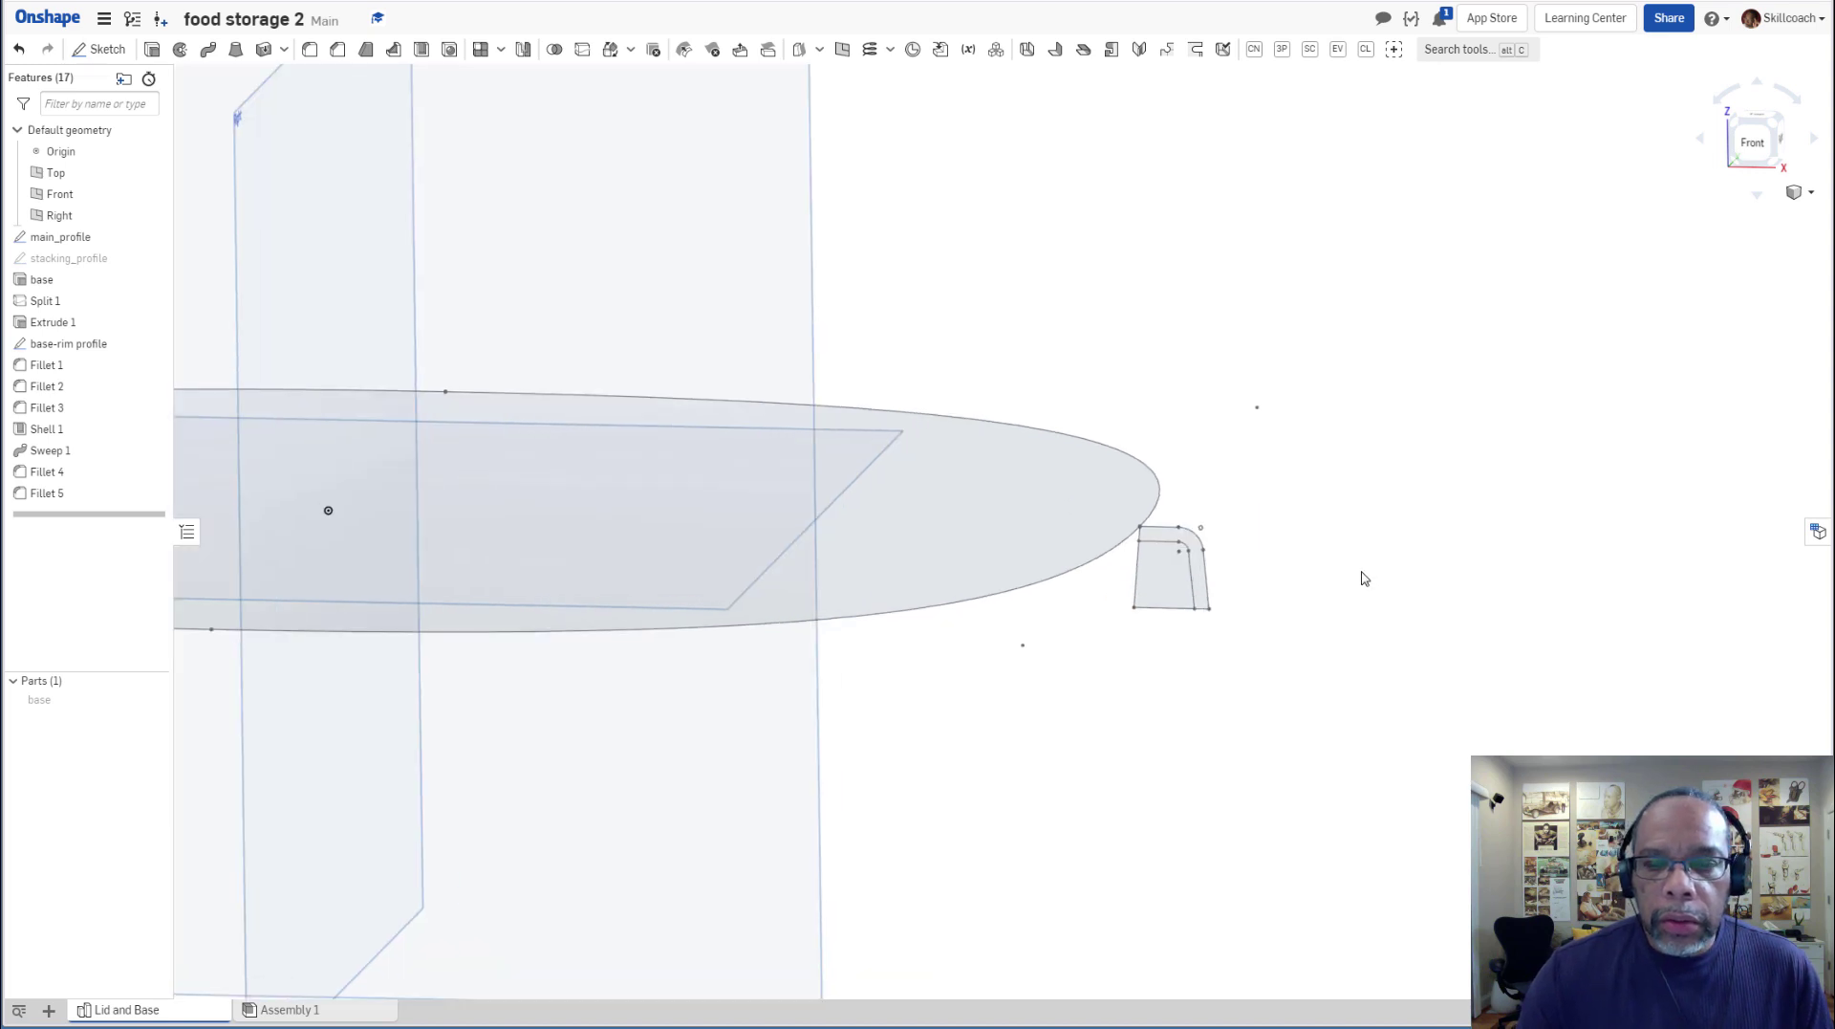
{"action": "left_click", "coordinate": [1167, 542]}
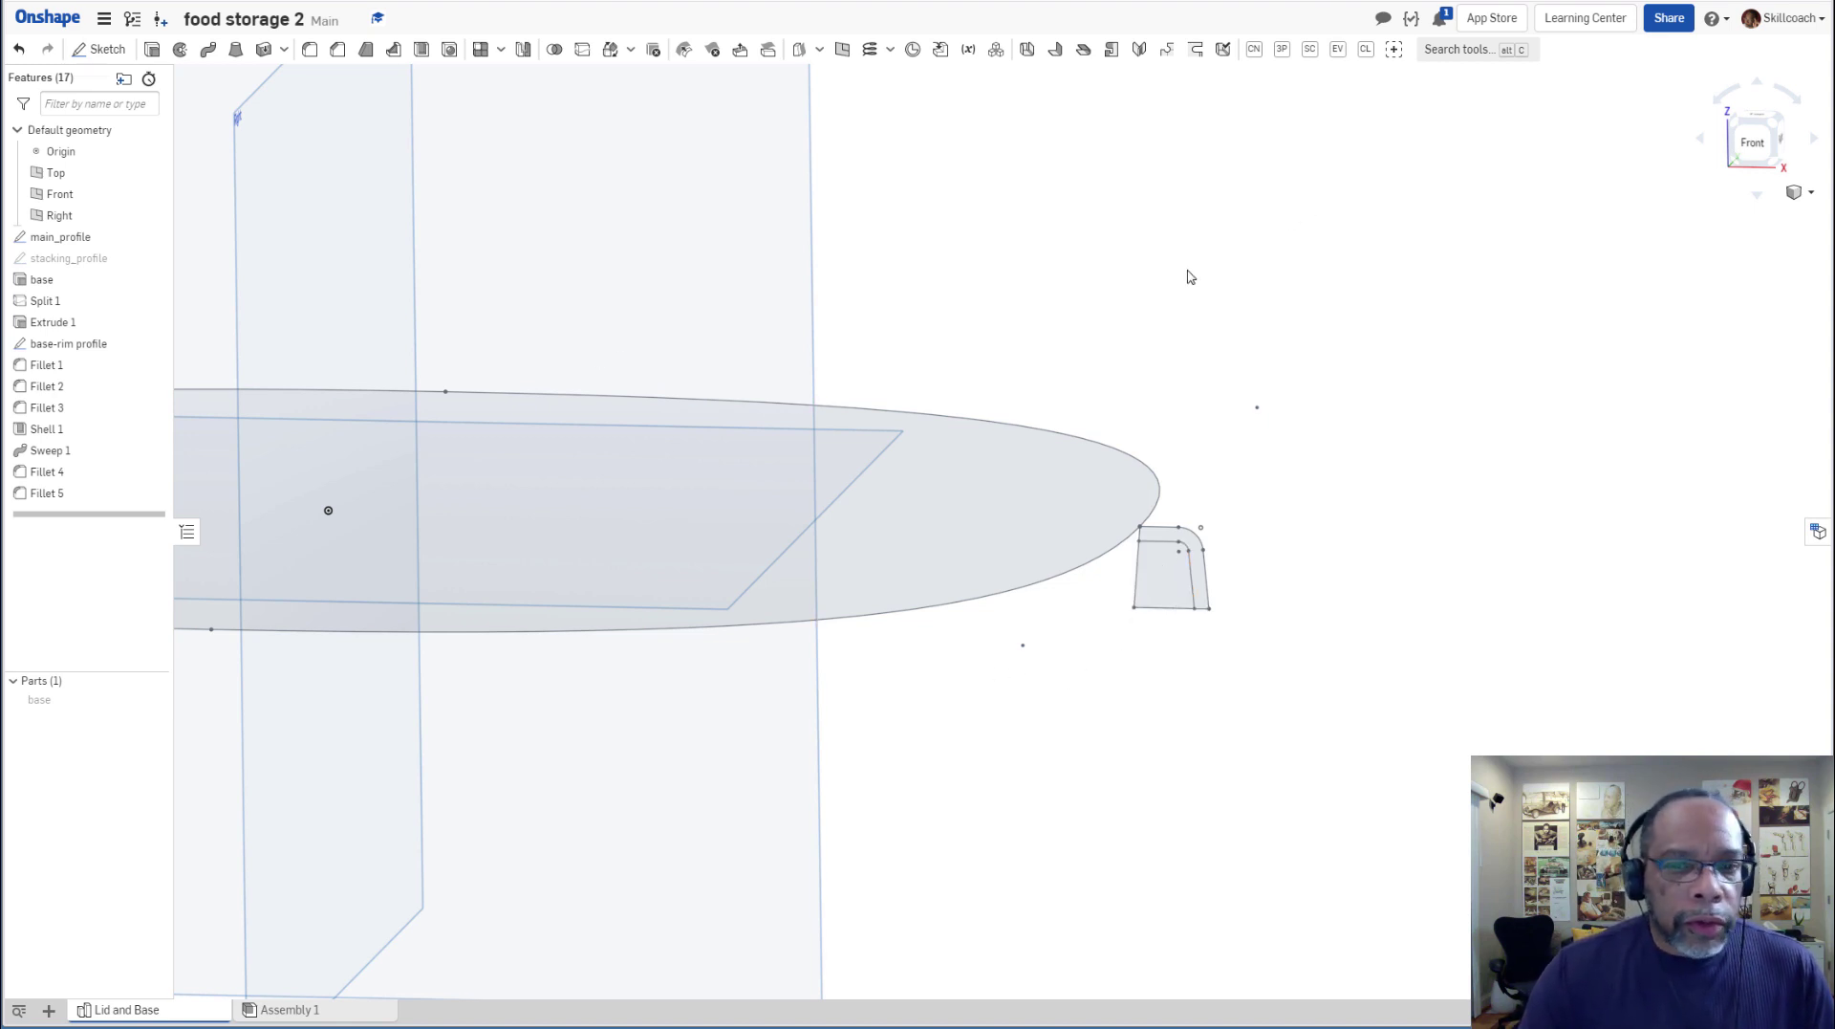
{"action": "scroll", "coordinate": [738, 369], "scroll_direction": "down", "scroll_amount": 1}
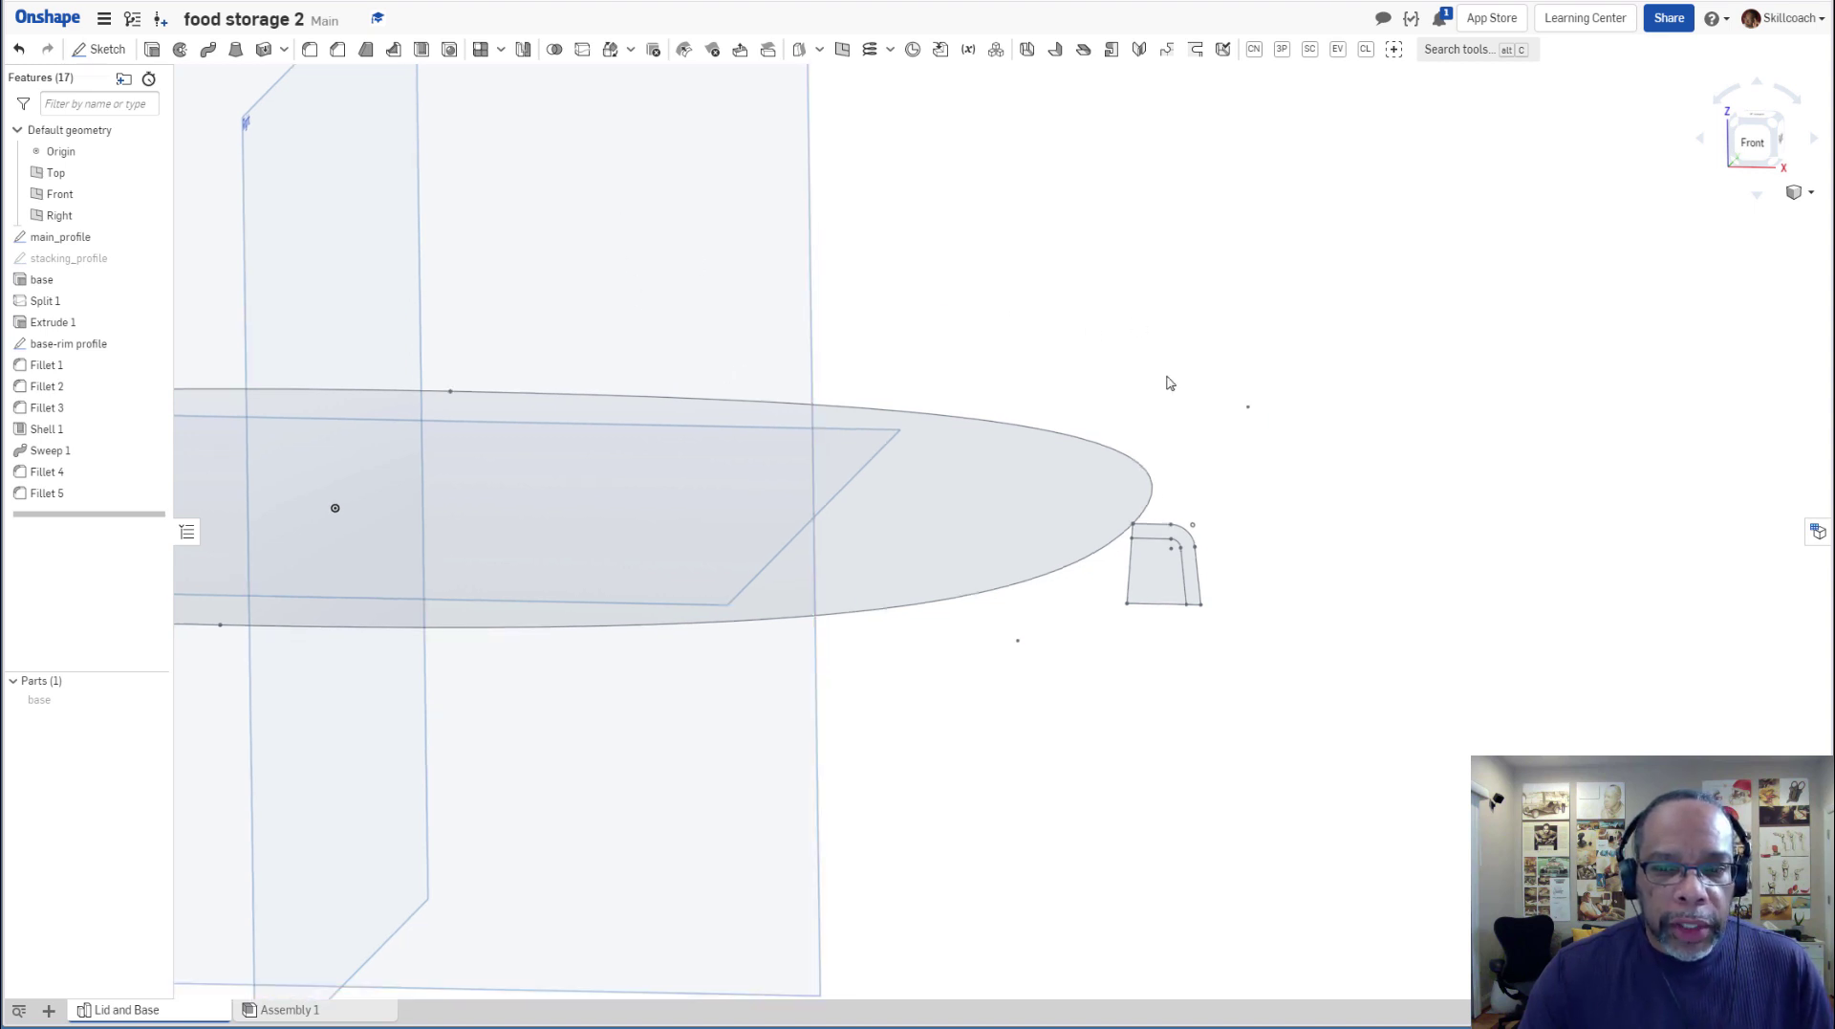
{"action": "scroll", "coordinate": [1196, 373], "scroll_direction": "down", "scroll_amount": 2}
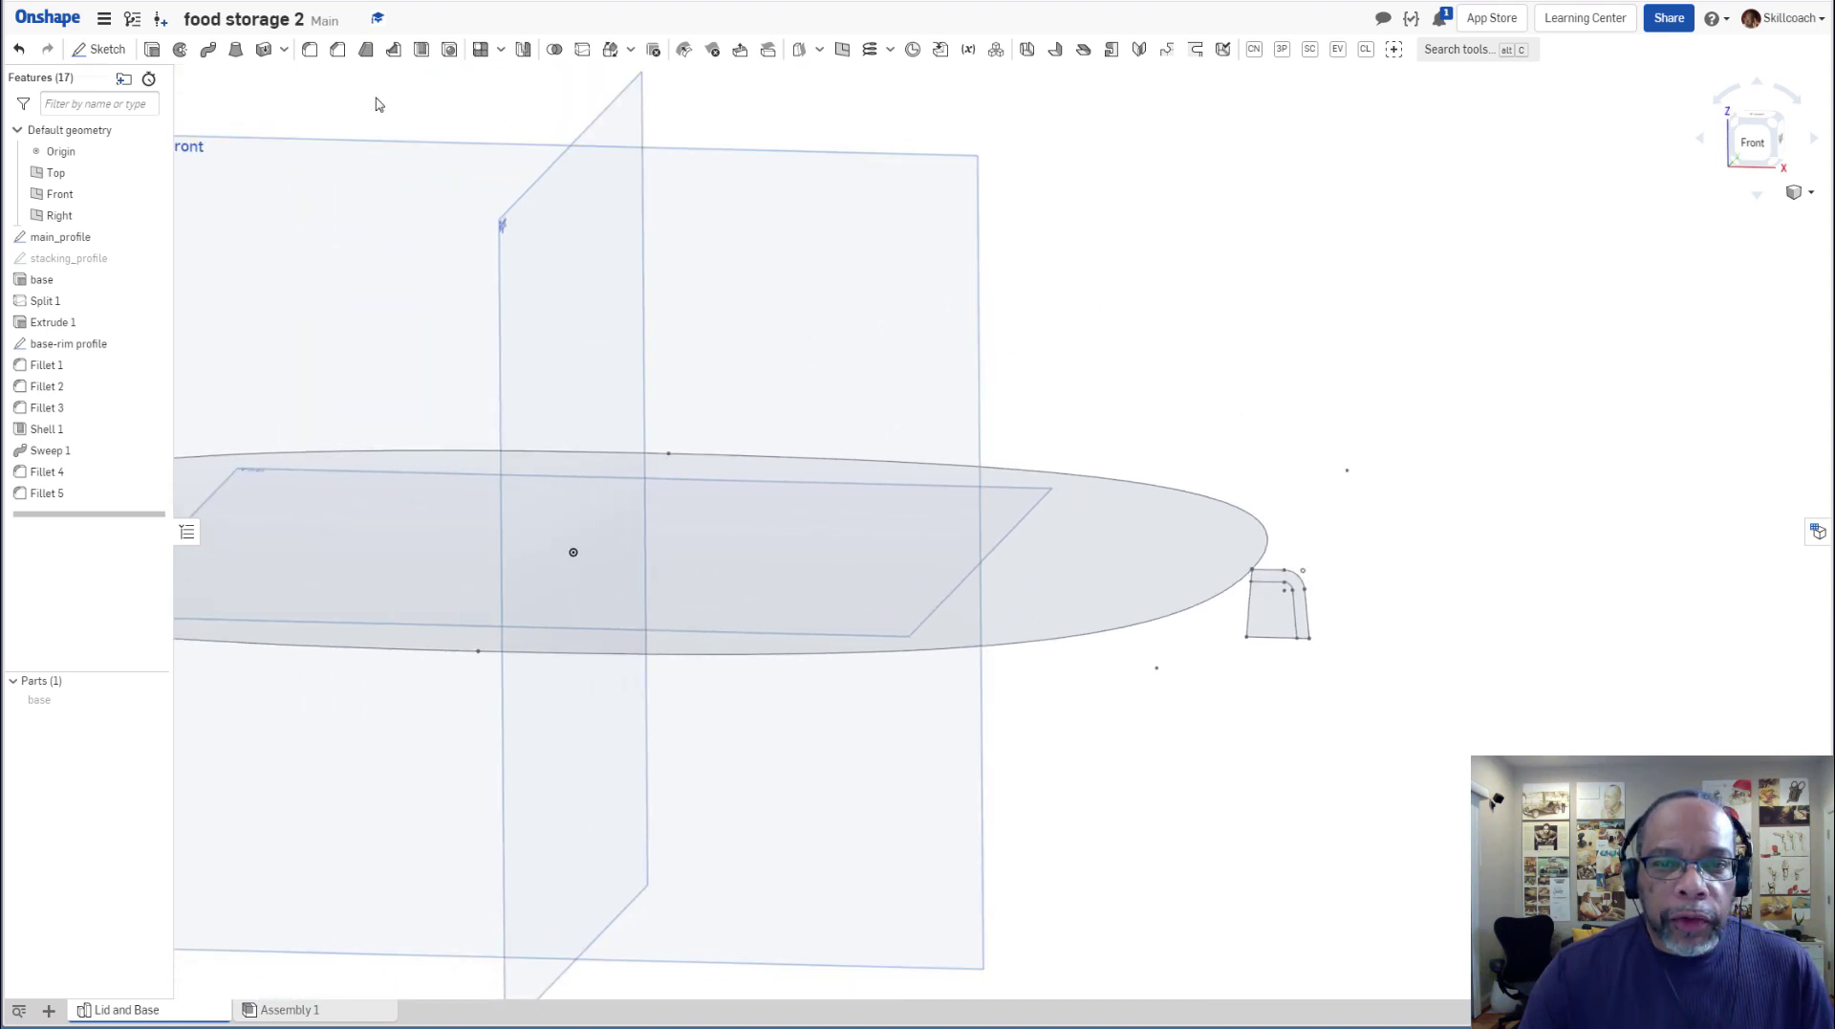
{"action": "left_click", "coordinate": [885, 261]}
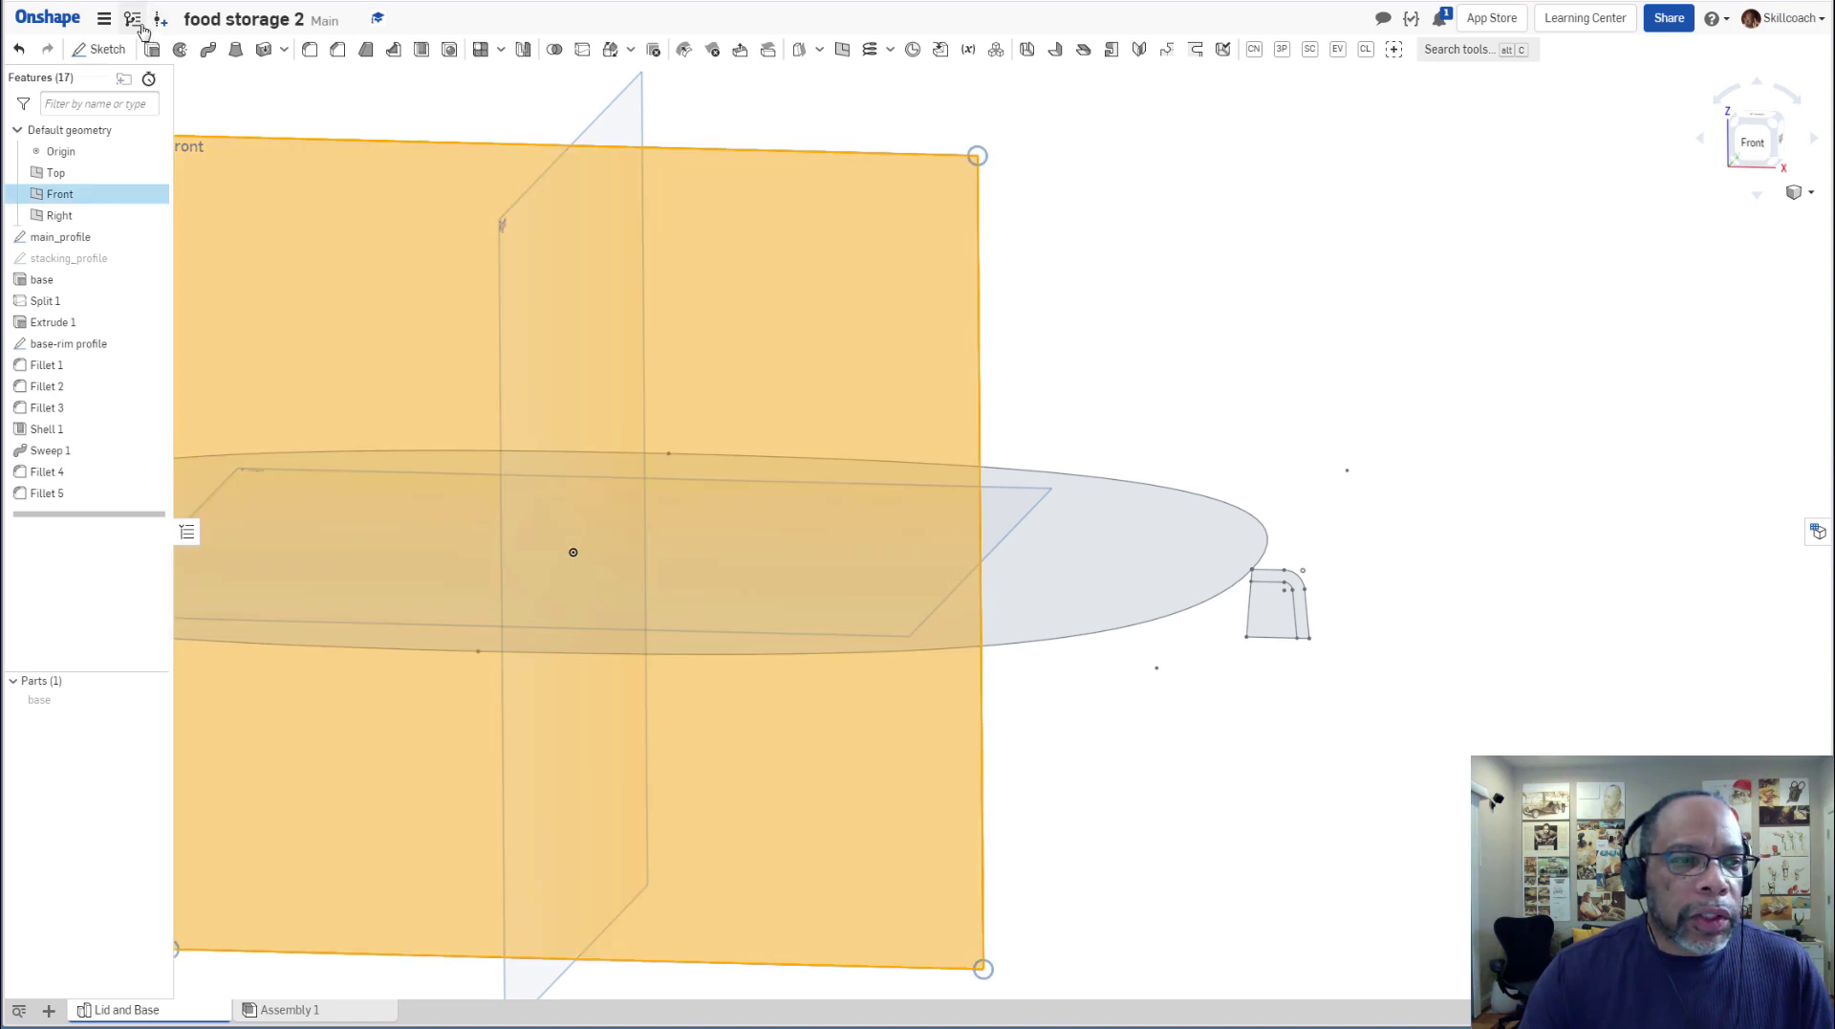
{"action": "left_click", "coordinate": [1267, 381]}
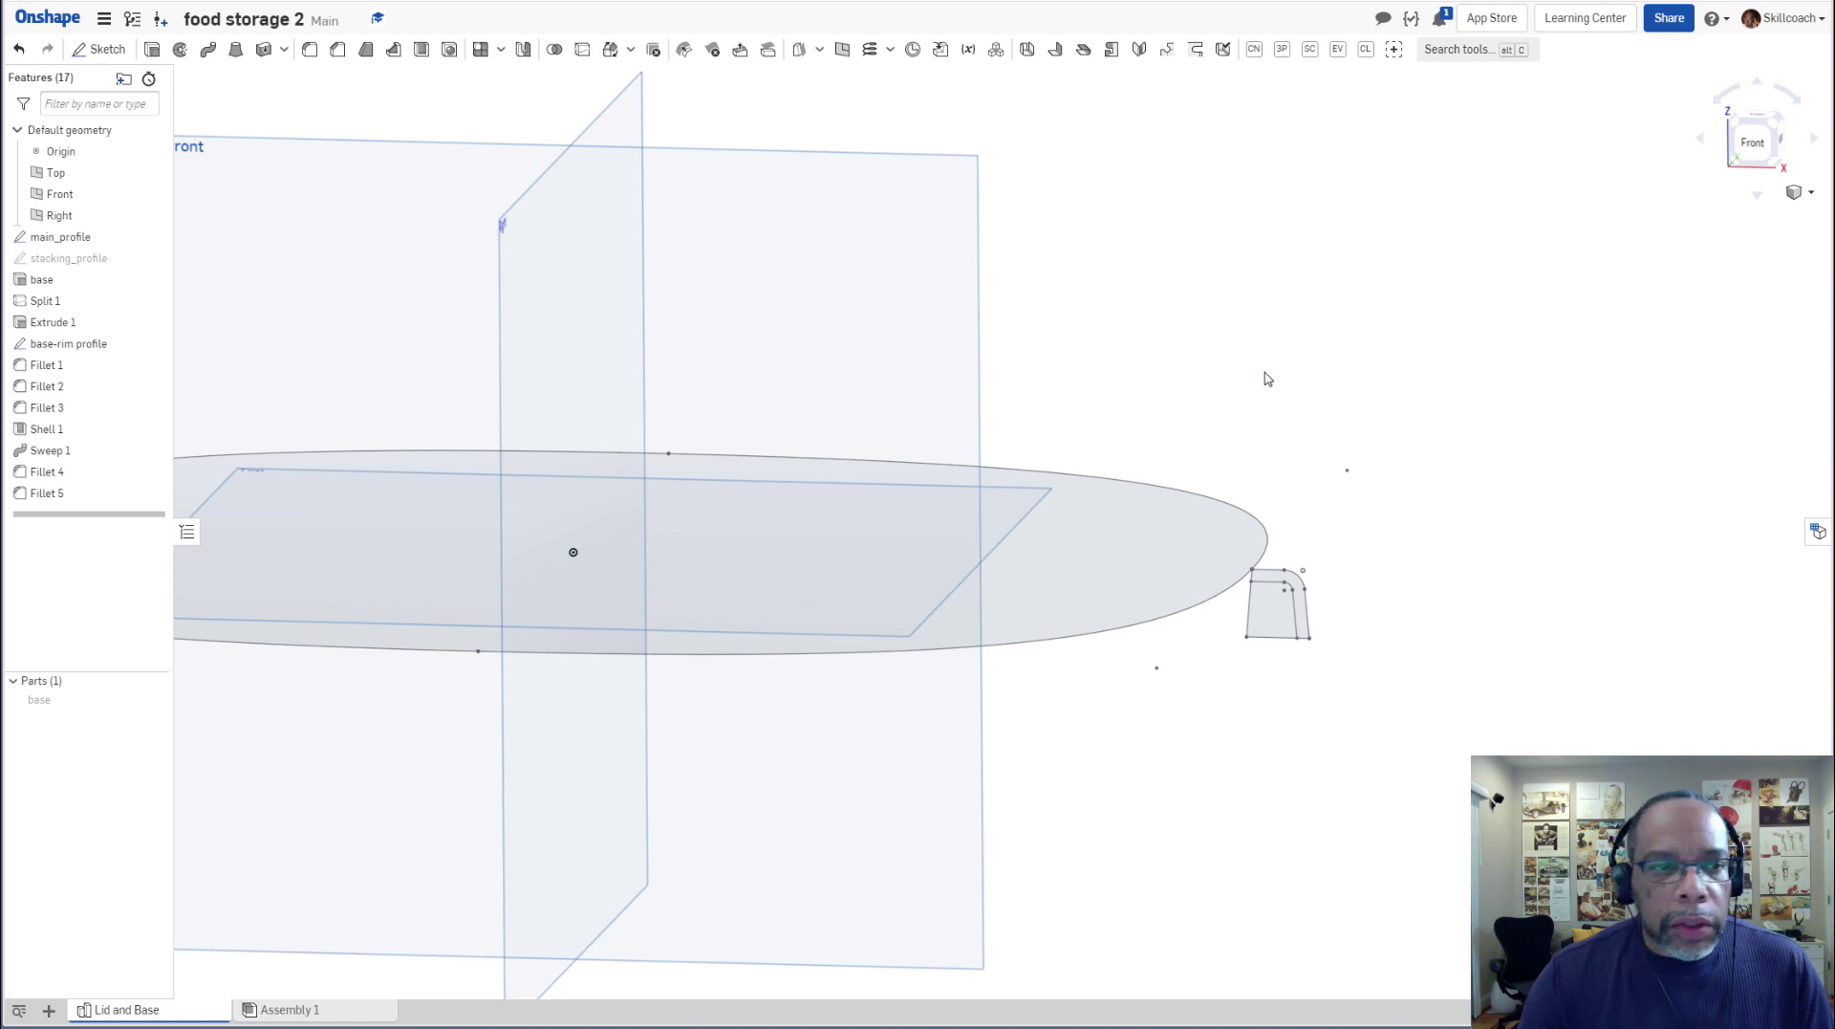
{"action": "key", "text": "shift+s"}
{"action": "right_click", "coordinate": [1267, 380]}
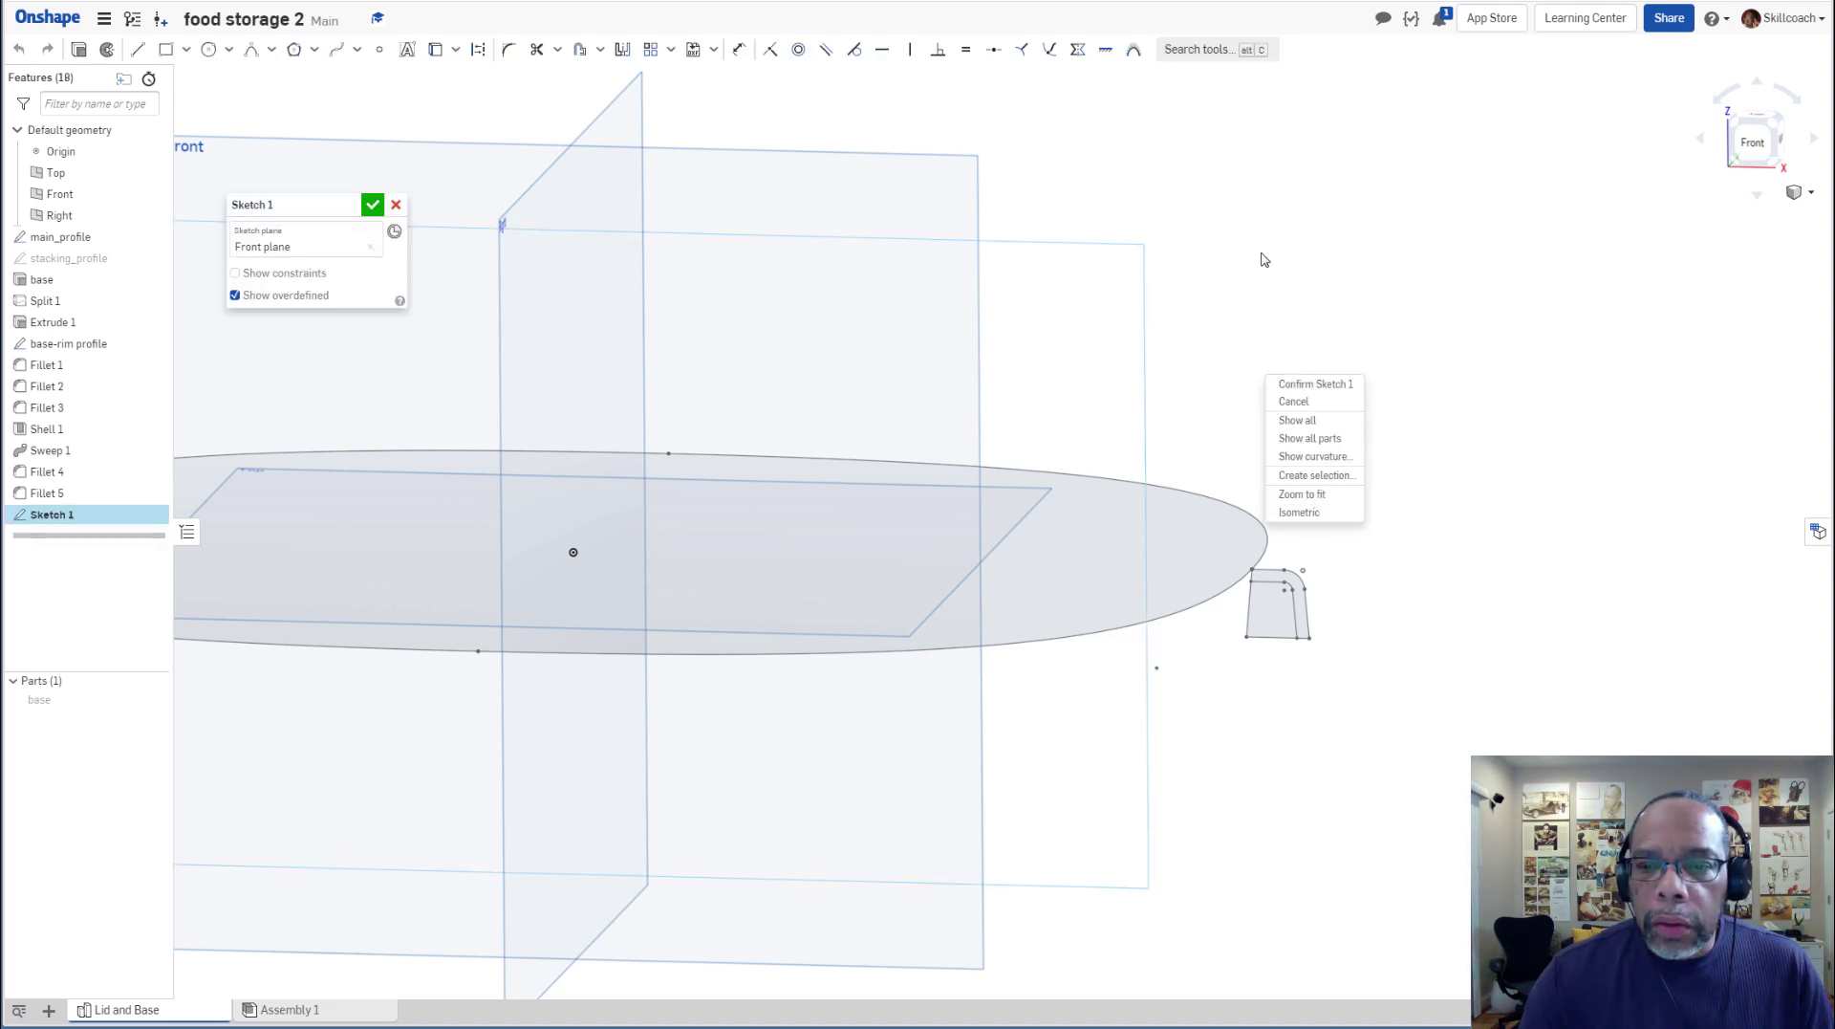
{"action": "right_click", "coordinate": [1264, 258]}
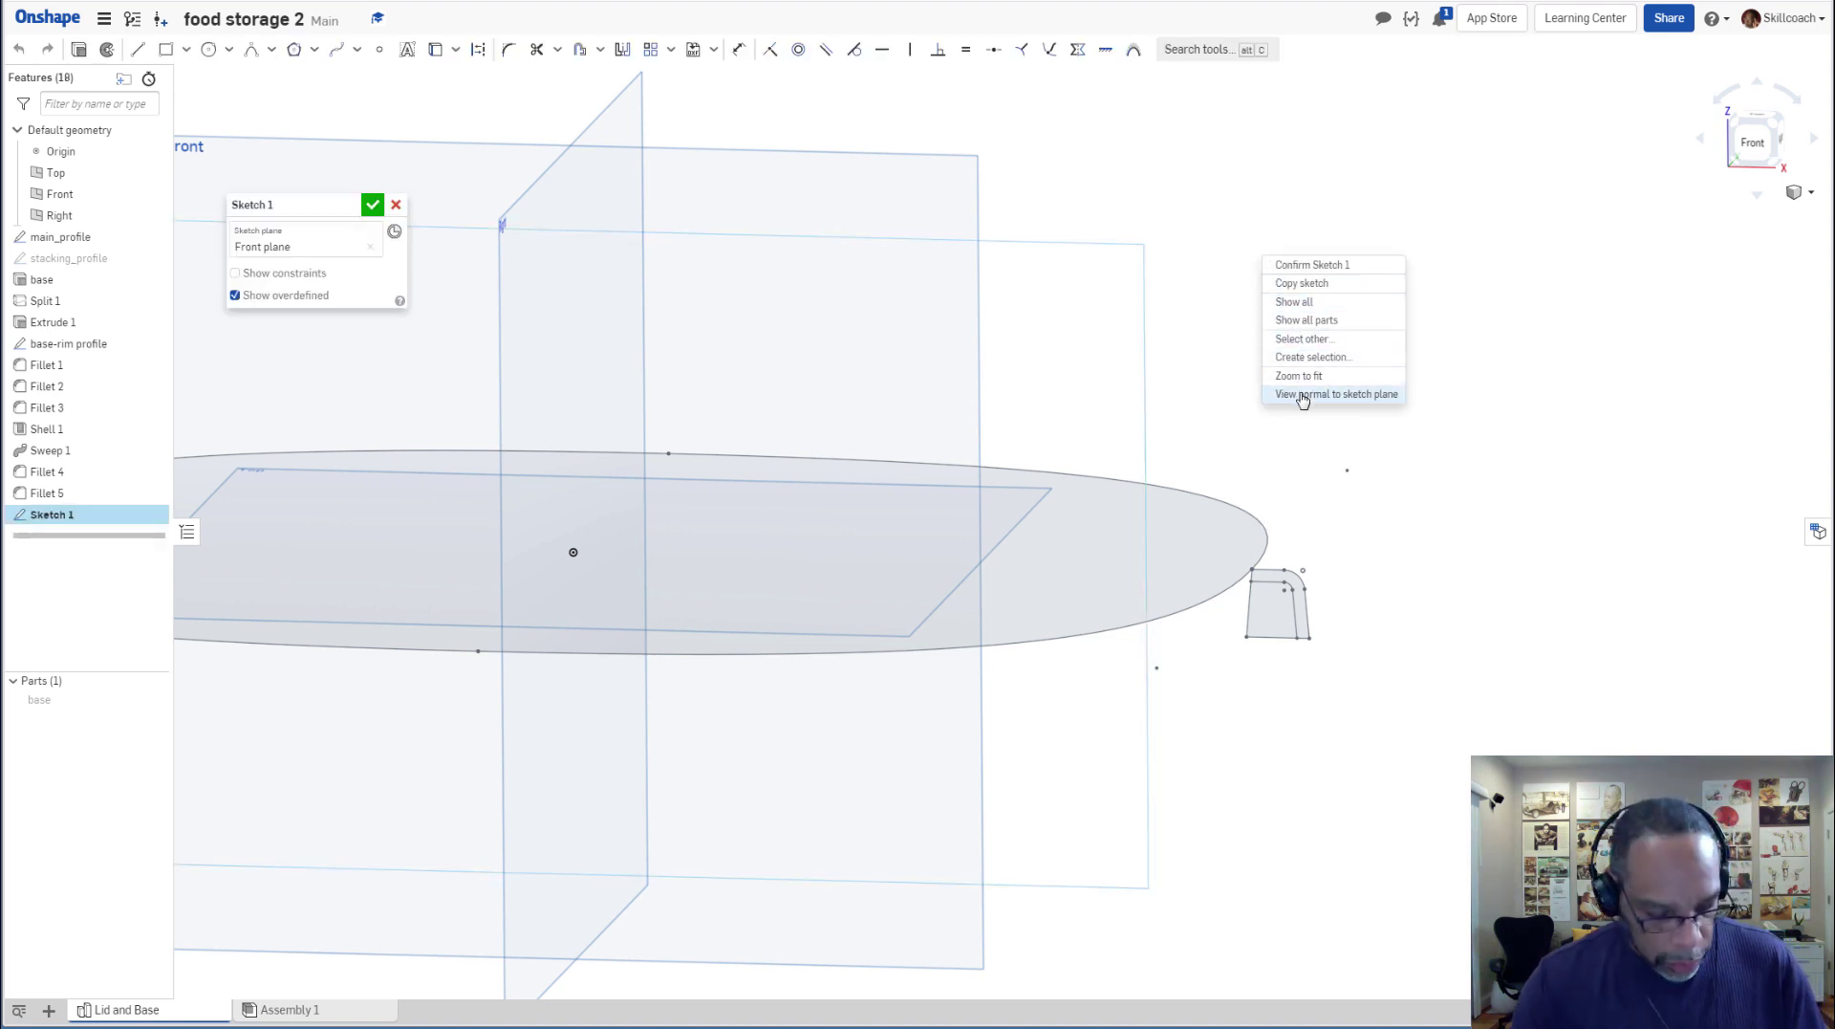
{"action": "left_click", "coordinate": [1302, 397]}
{"action": "mouse_move", "coordinate": [1520, 484]}
{"action": "middle_mouse_down"}
{"action": "mouse_move", "coordinate": [1247, 420]}
{"action": "mouse_move", "coordinate": [905, 406]}
{"action": "middle_mouse_up"}
{"action": "scroll", "coordinate": [1156, 486], "scroll_direction": "up", "scroll_amount": 8}
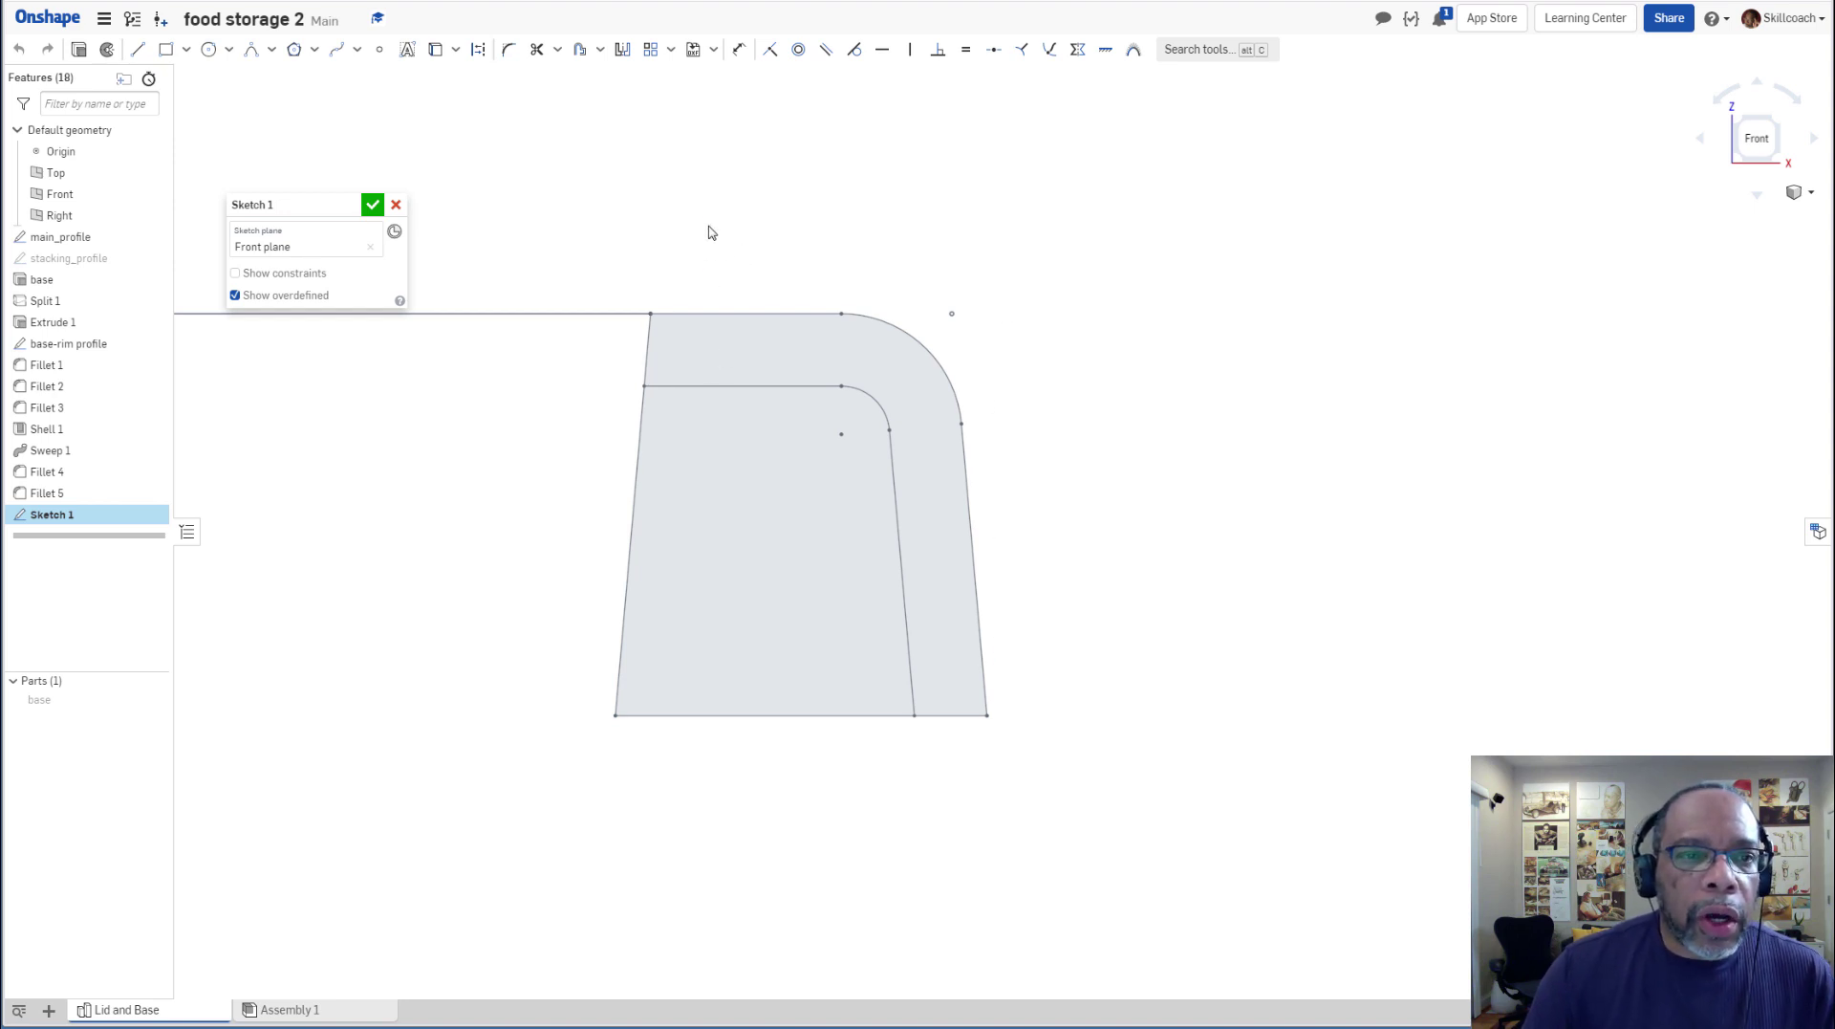
Offset the rim profile's top line, outer corner arc and slanted outer side outward by 0.095 in.
{"action": "scroll", "coordinate": [710, 222], "scroll_direction": "down", "scroll_amount": 1}
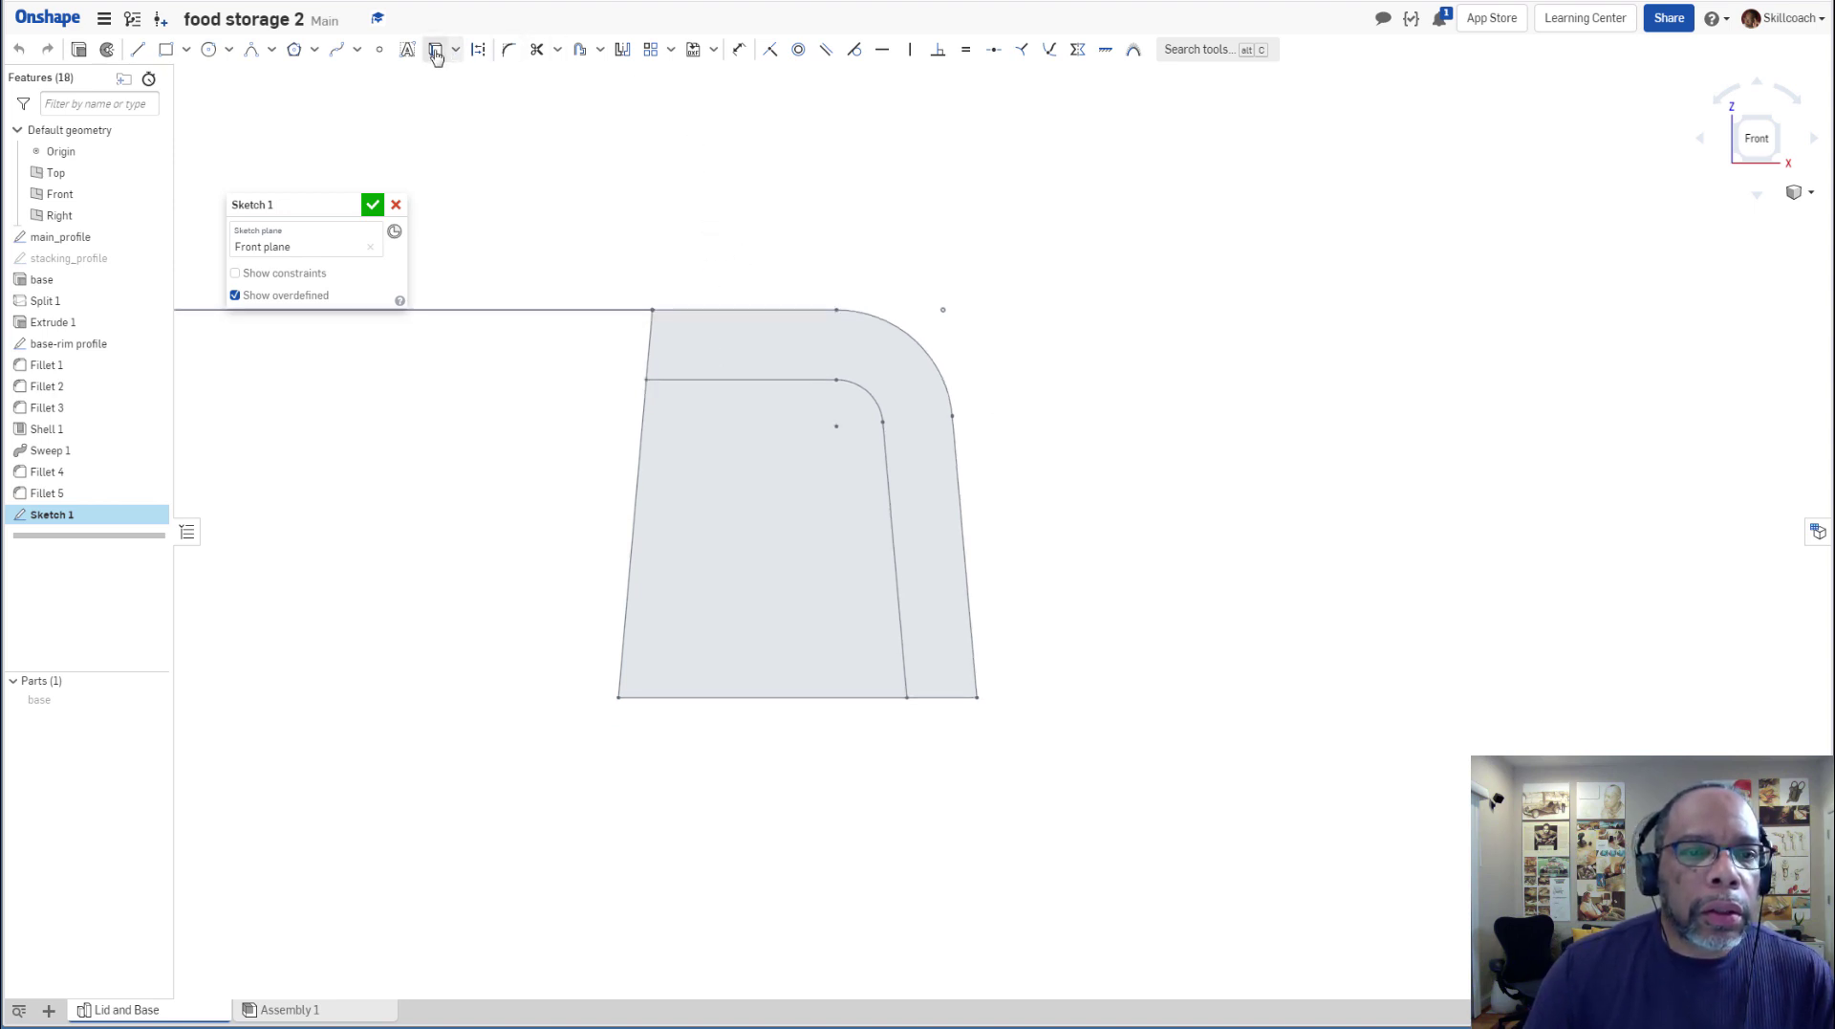
{"action": "left_click", "coordinate": [580, 52]}
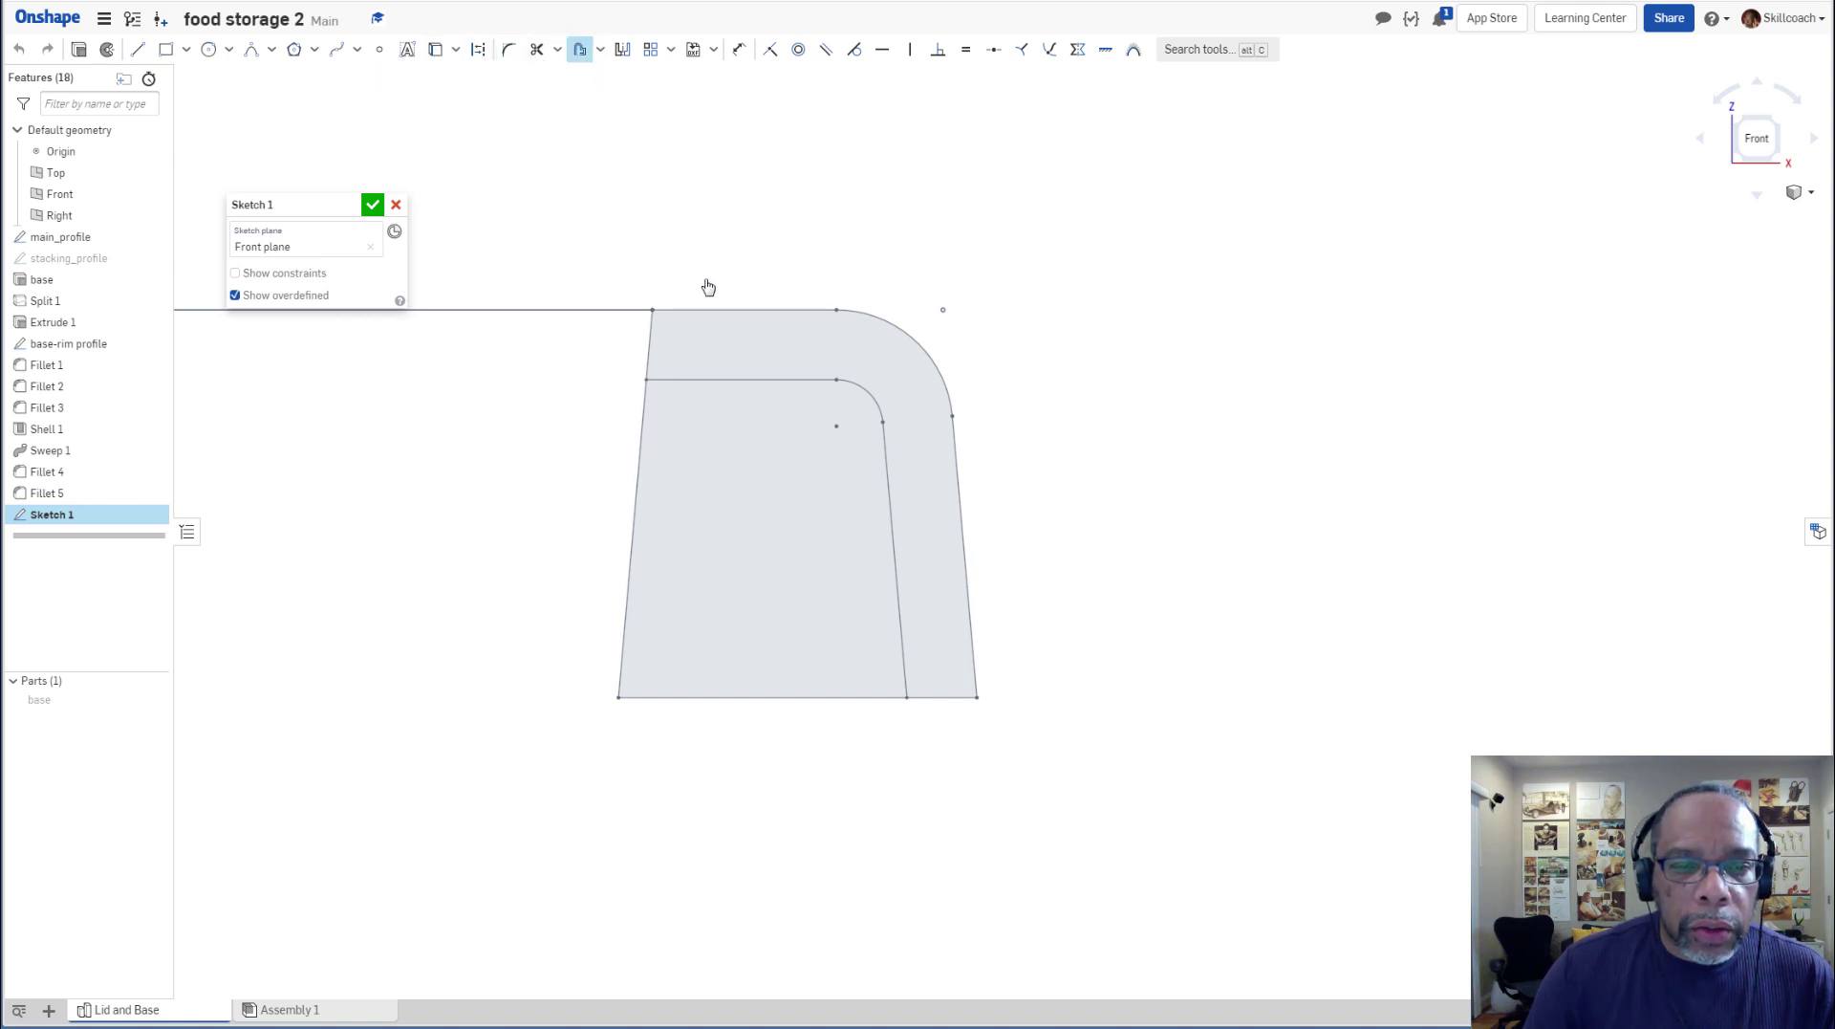
{"action": "left_click", "coordinate": [804, 318]}
{"action": "left_click", "coordinate": [935, 368]}
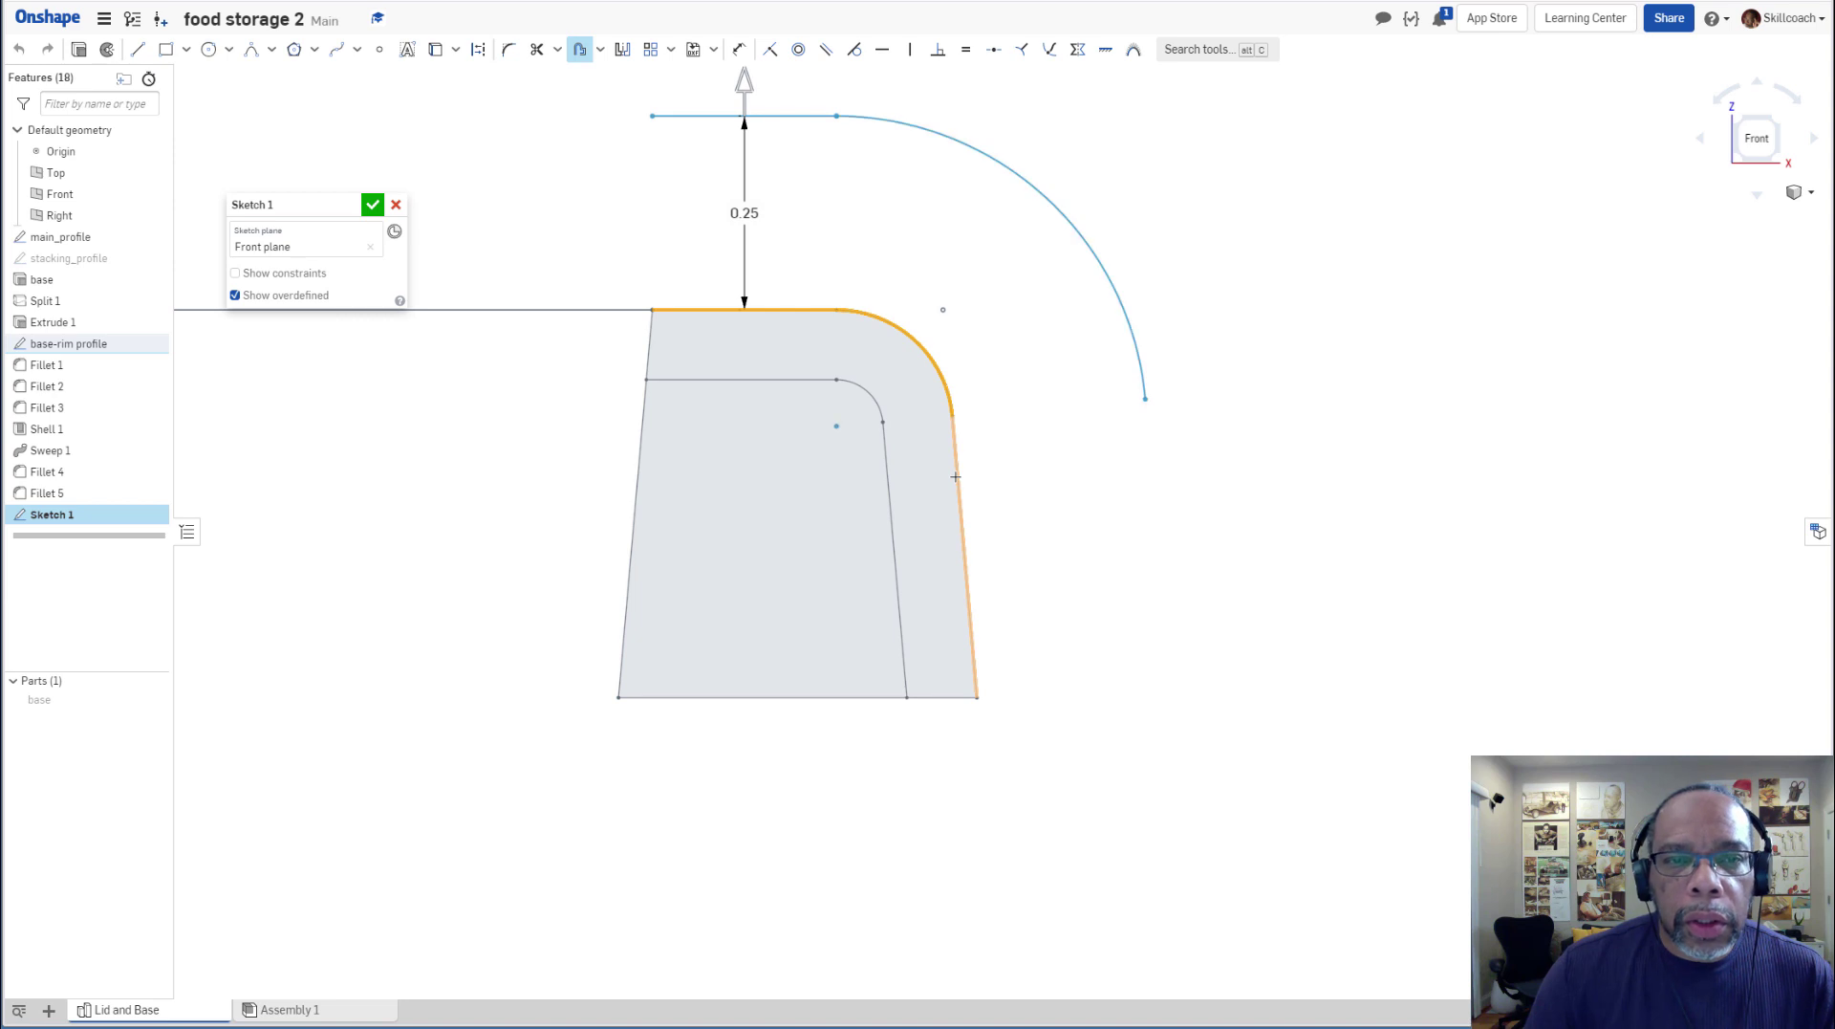
{"action": "left_click", "coordinate": [957, 470]}
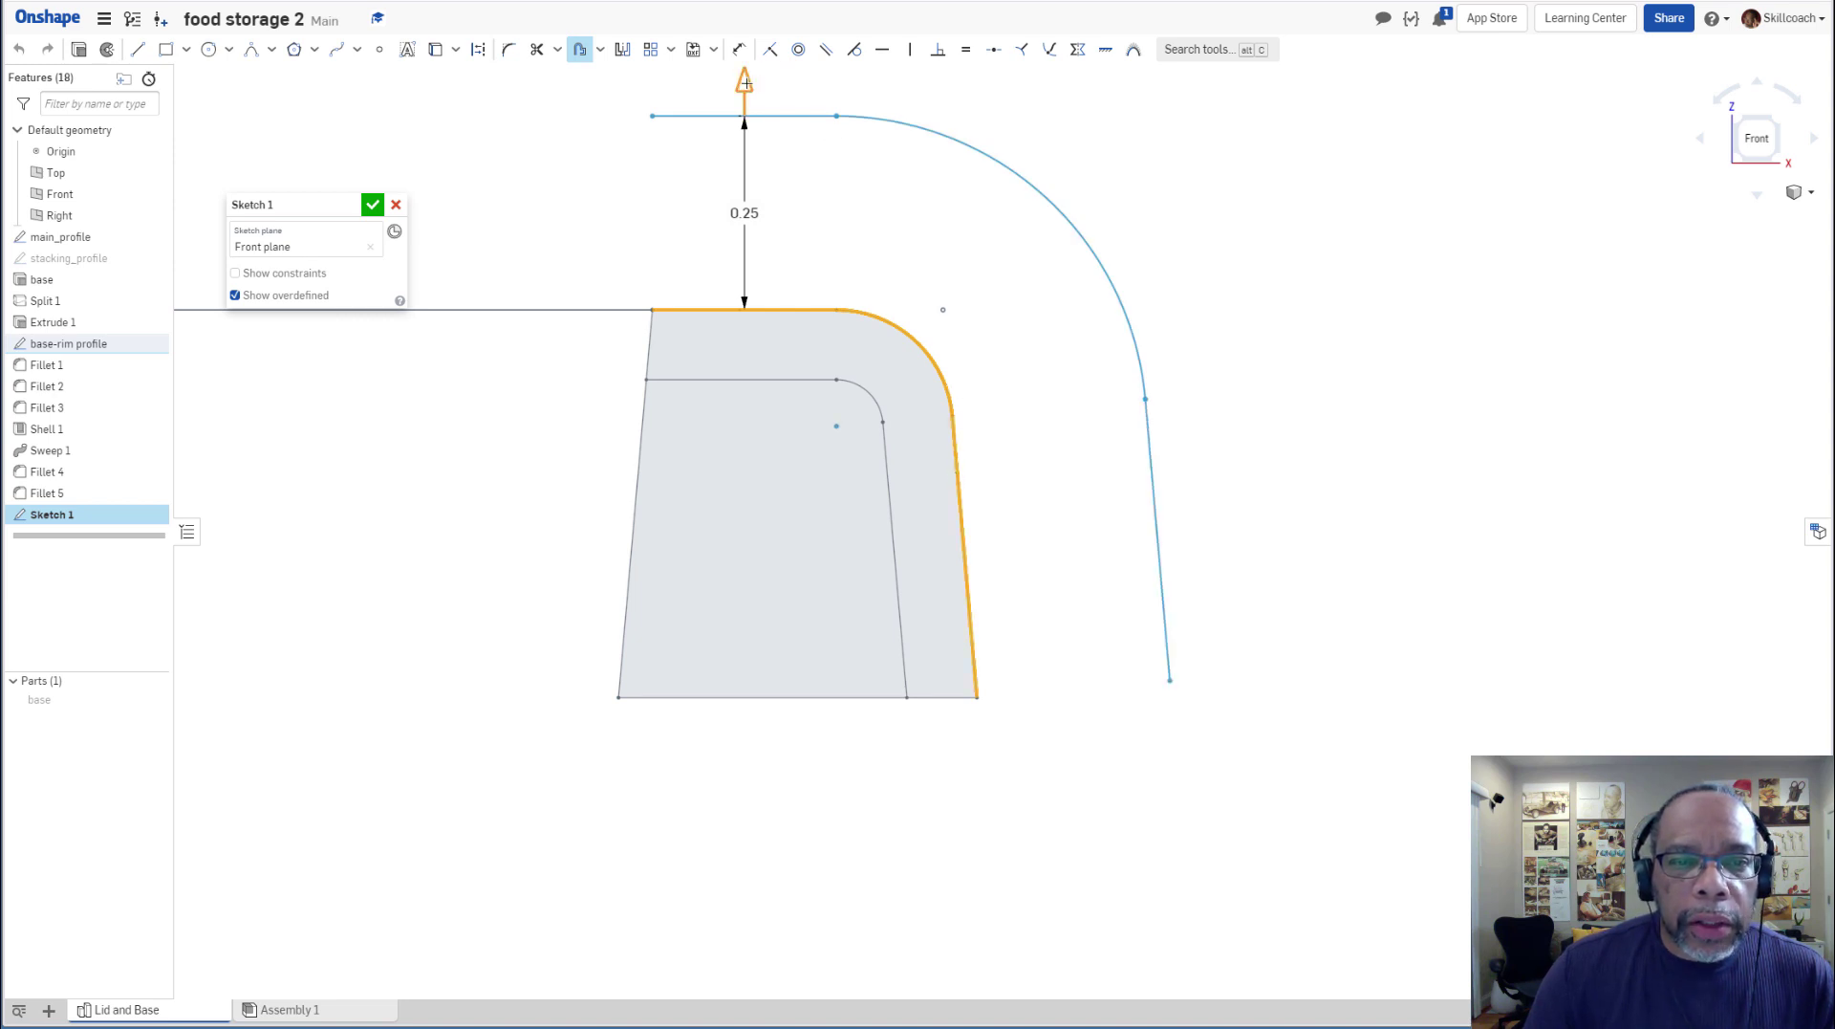
{"action": "left_click_drag", "start_coordinate": [748, 105], "coordinate": [745, 215]}
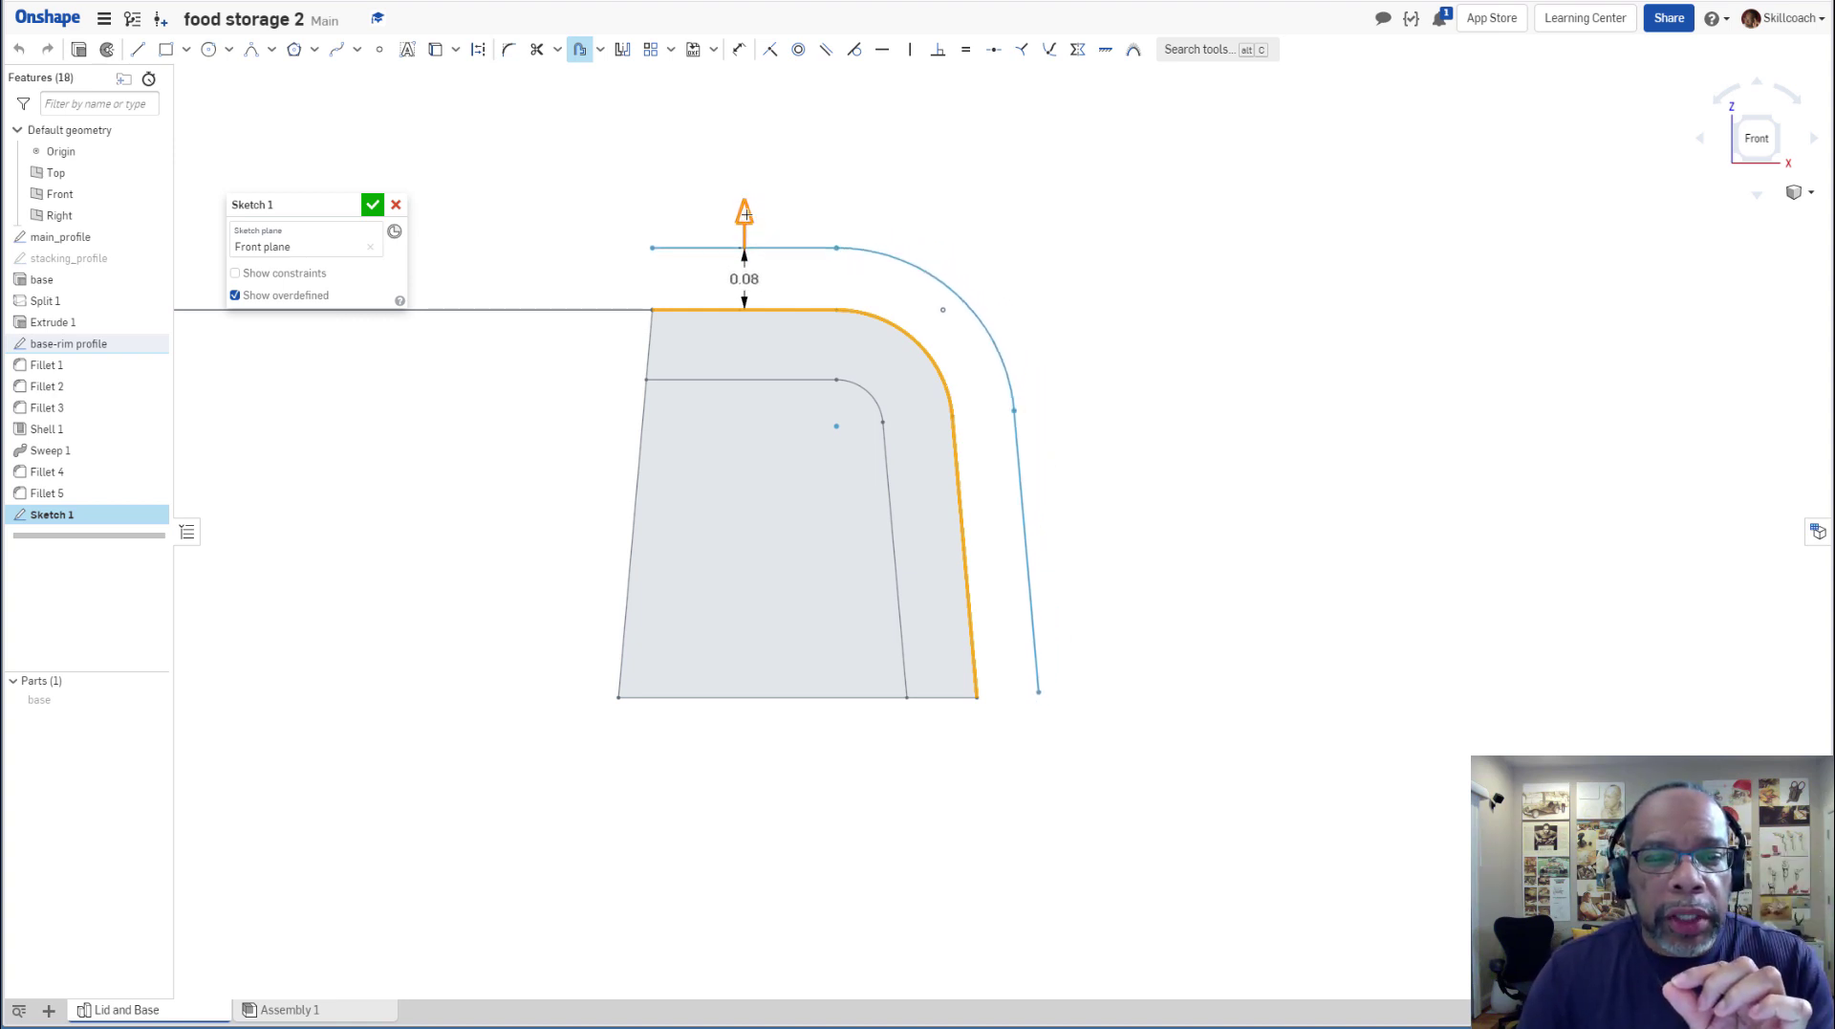
{"action": "left_click_drag", "start_coordinate": [747, 213], "coordinate": [751, 201]}
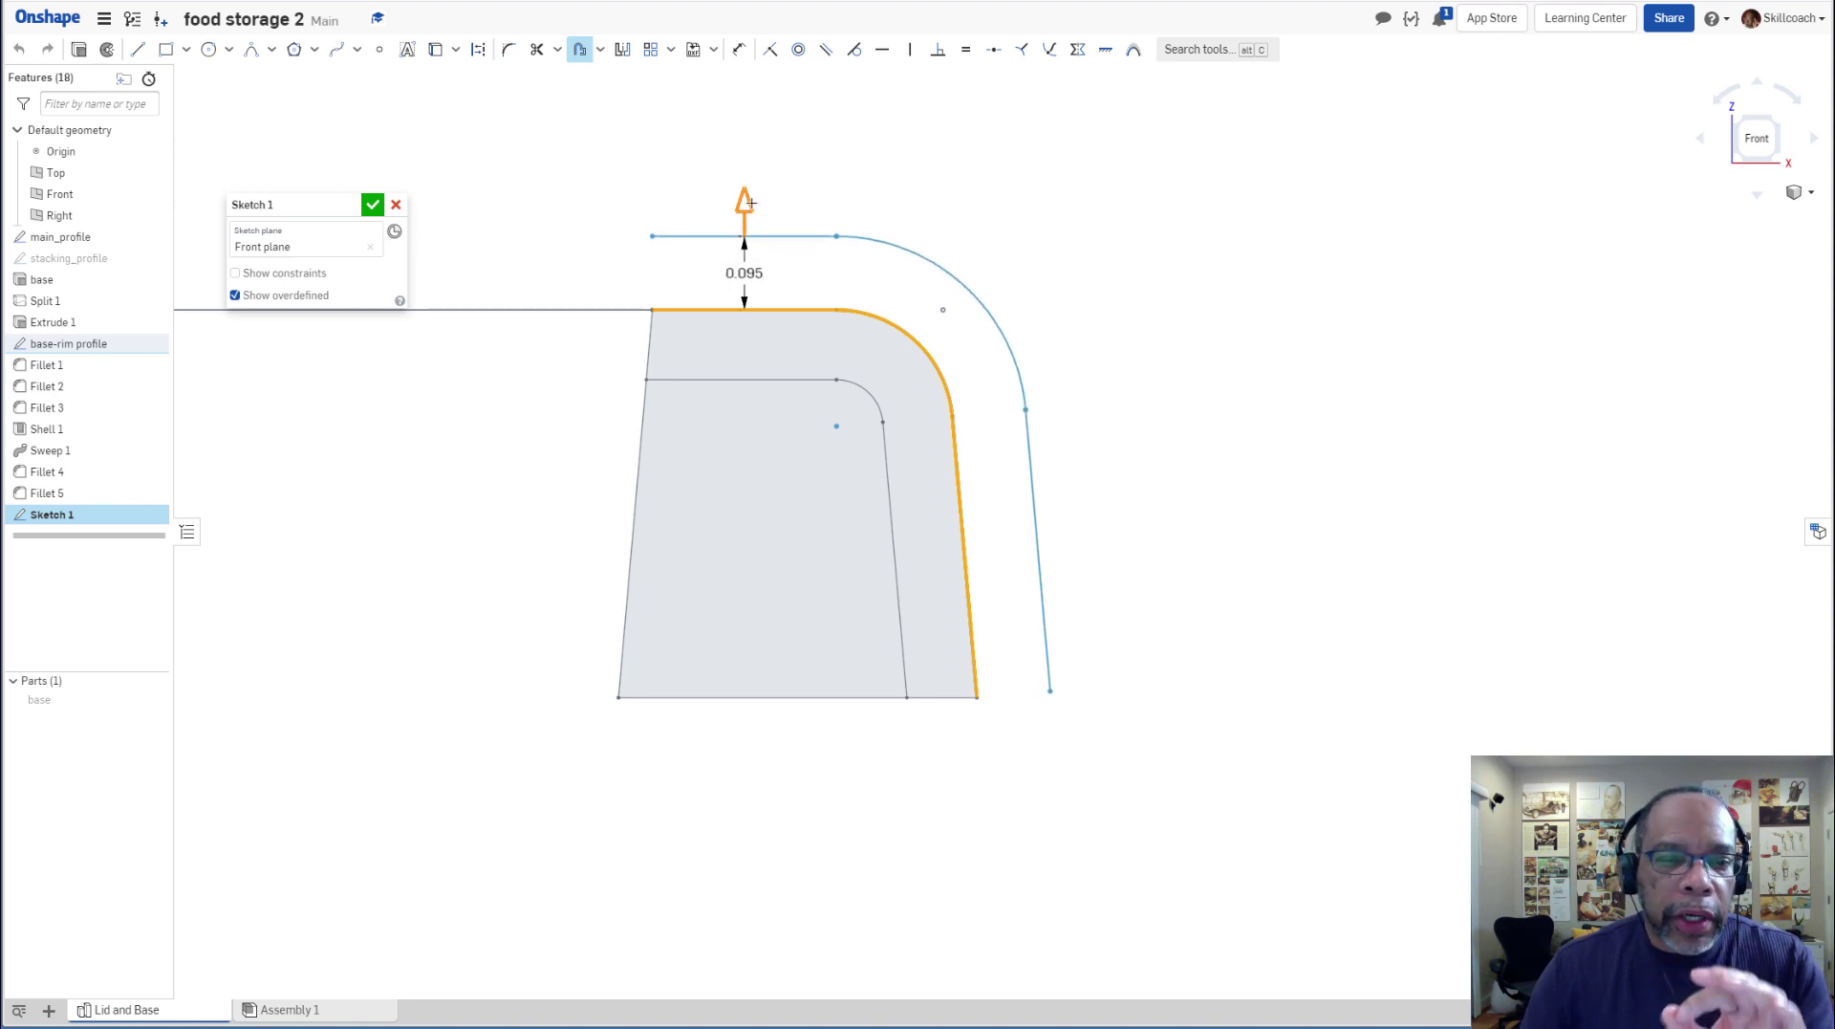
{"action": "left_click", "coordinate": [984, 205]}
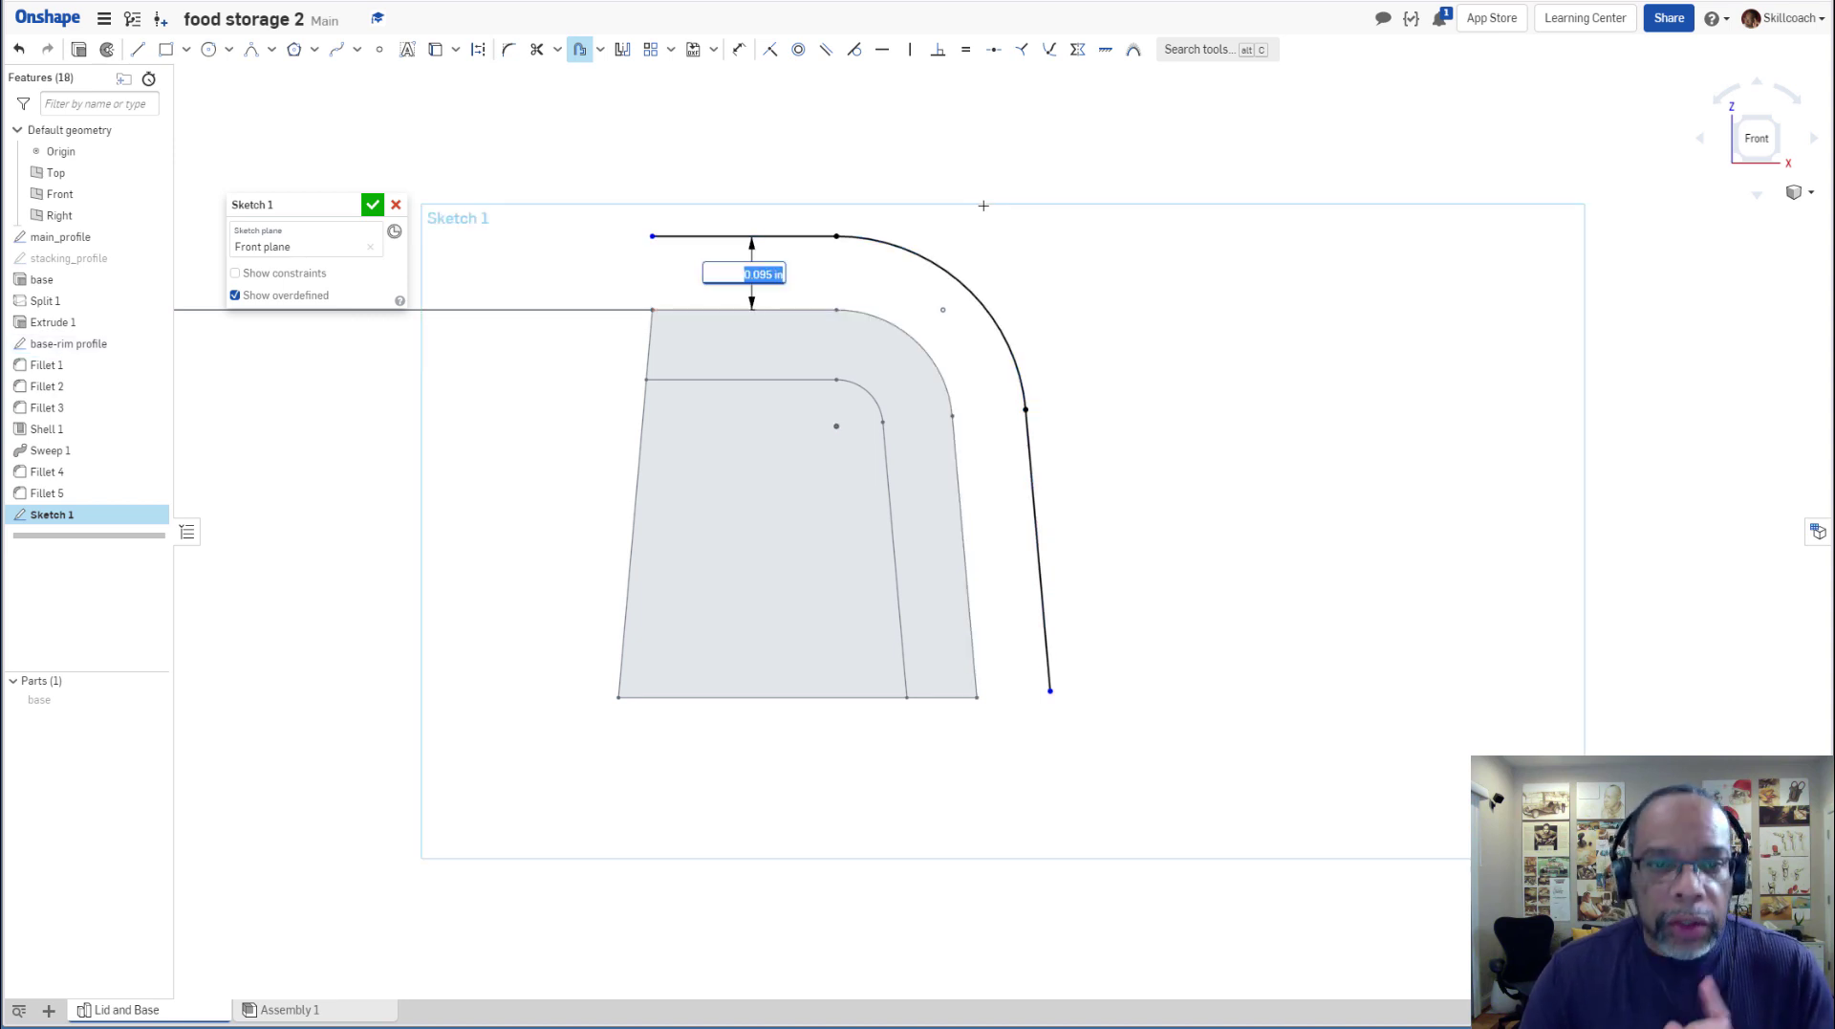
{"action": "key", "text": "Return"}
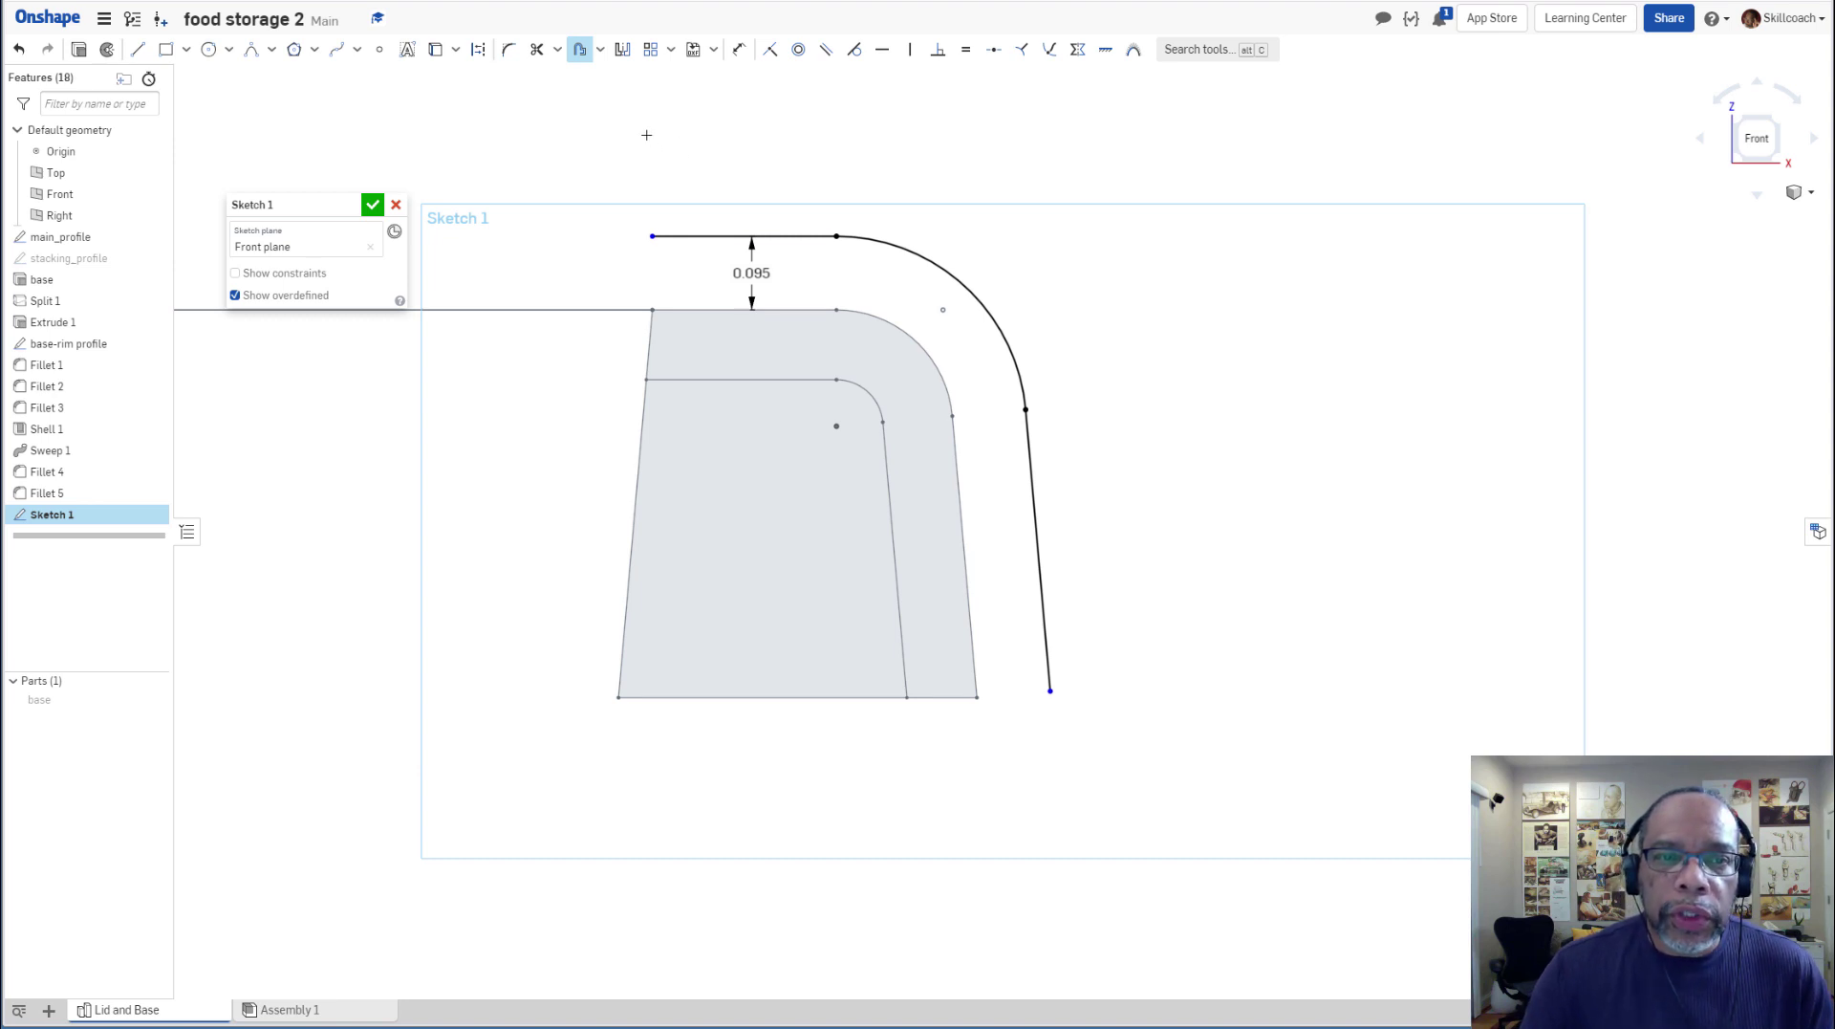
{"action": "key", "text": "Escape"}
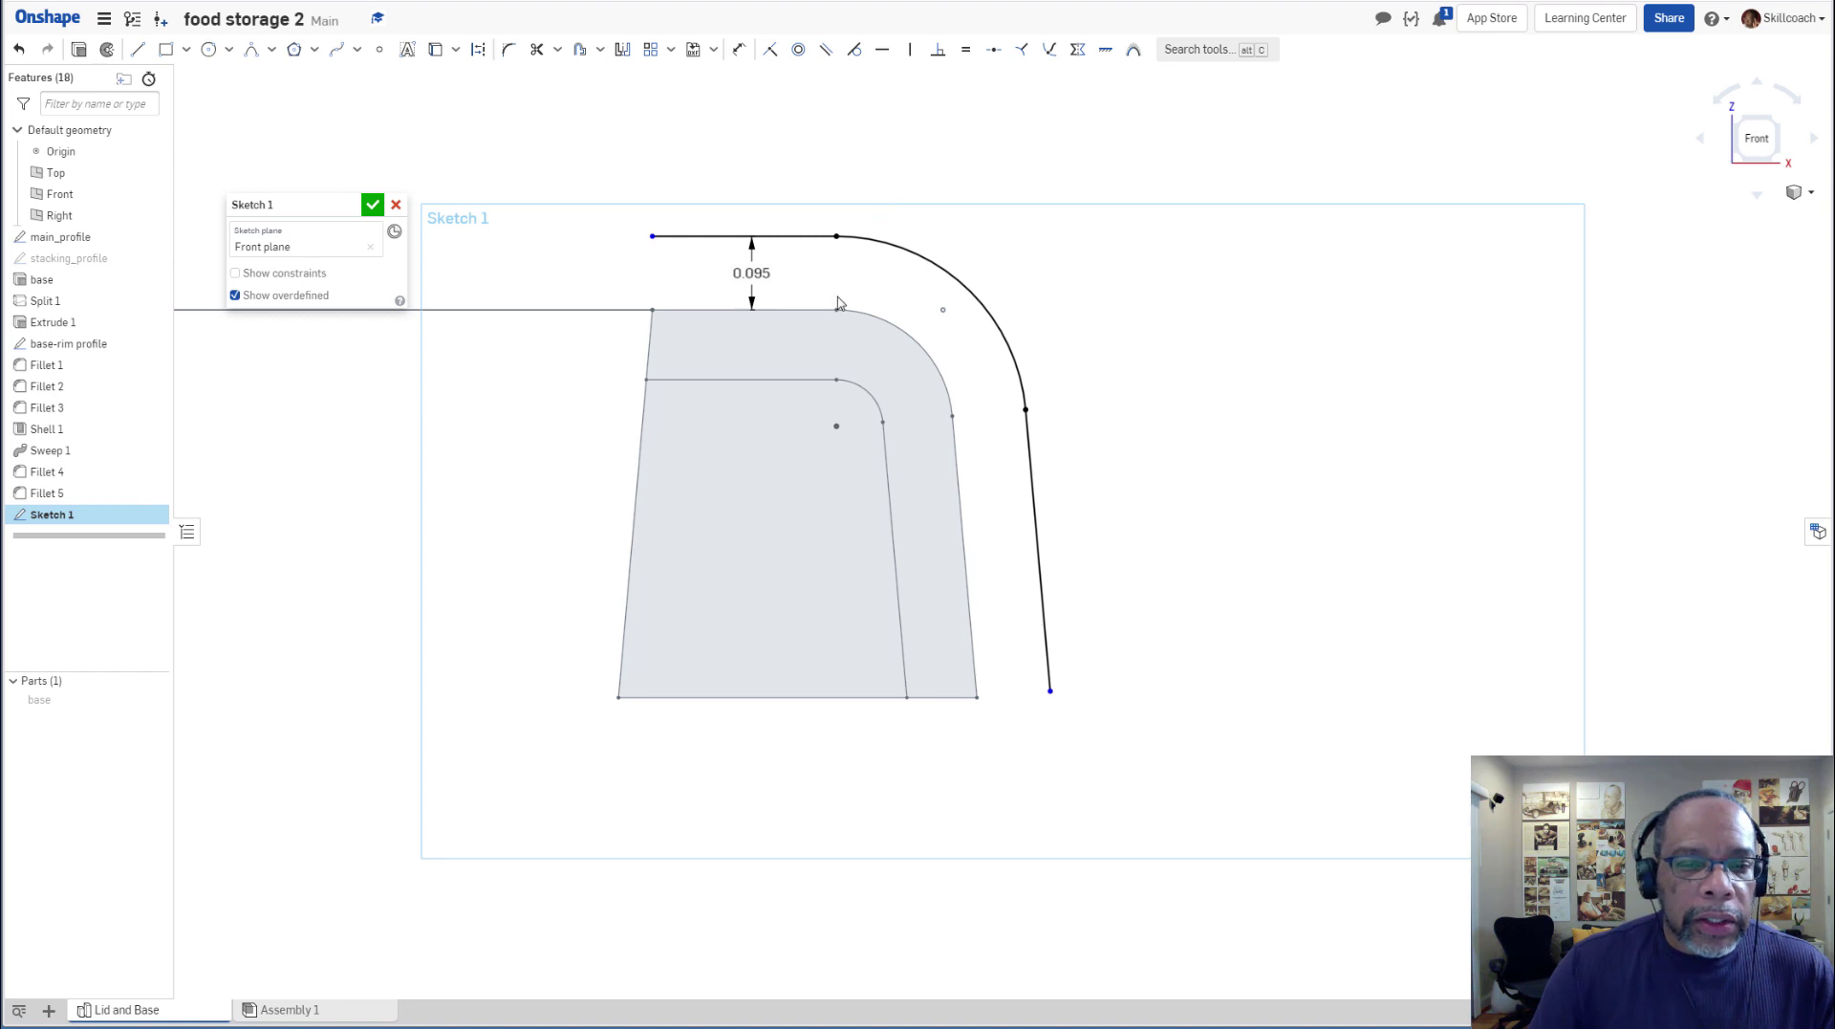
Draw a vertical line about 0.59 in long from the rim profile's lower inner corner up to the offset line's height.
{"action": "scroll", "coordinate": [607, 555], "scroll_direction": "down", "scroll_amount": 1}
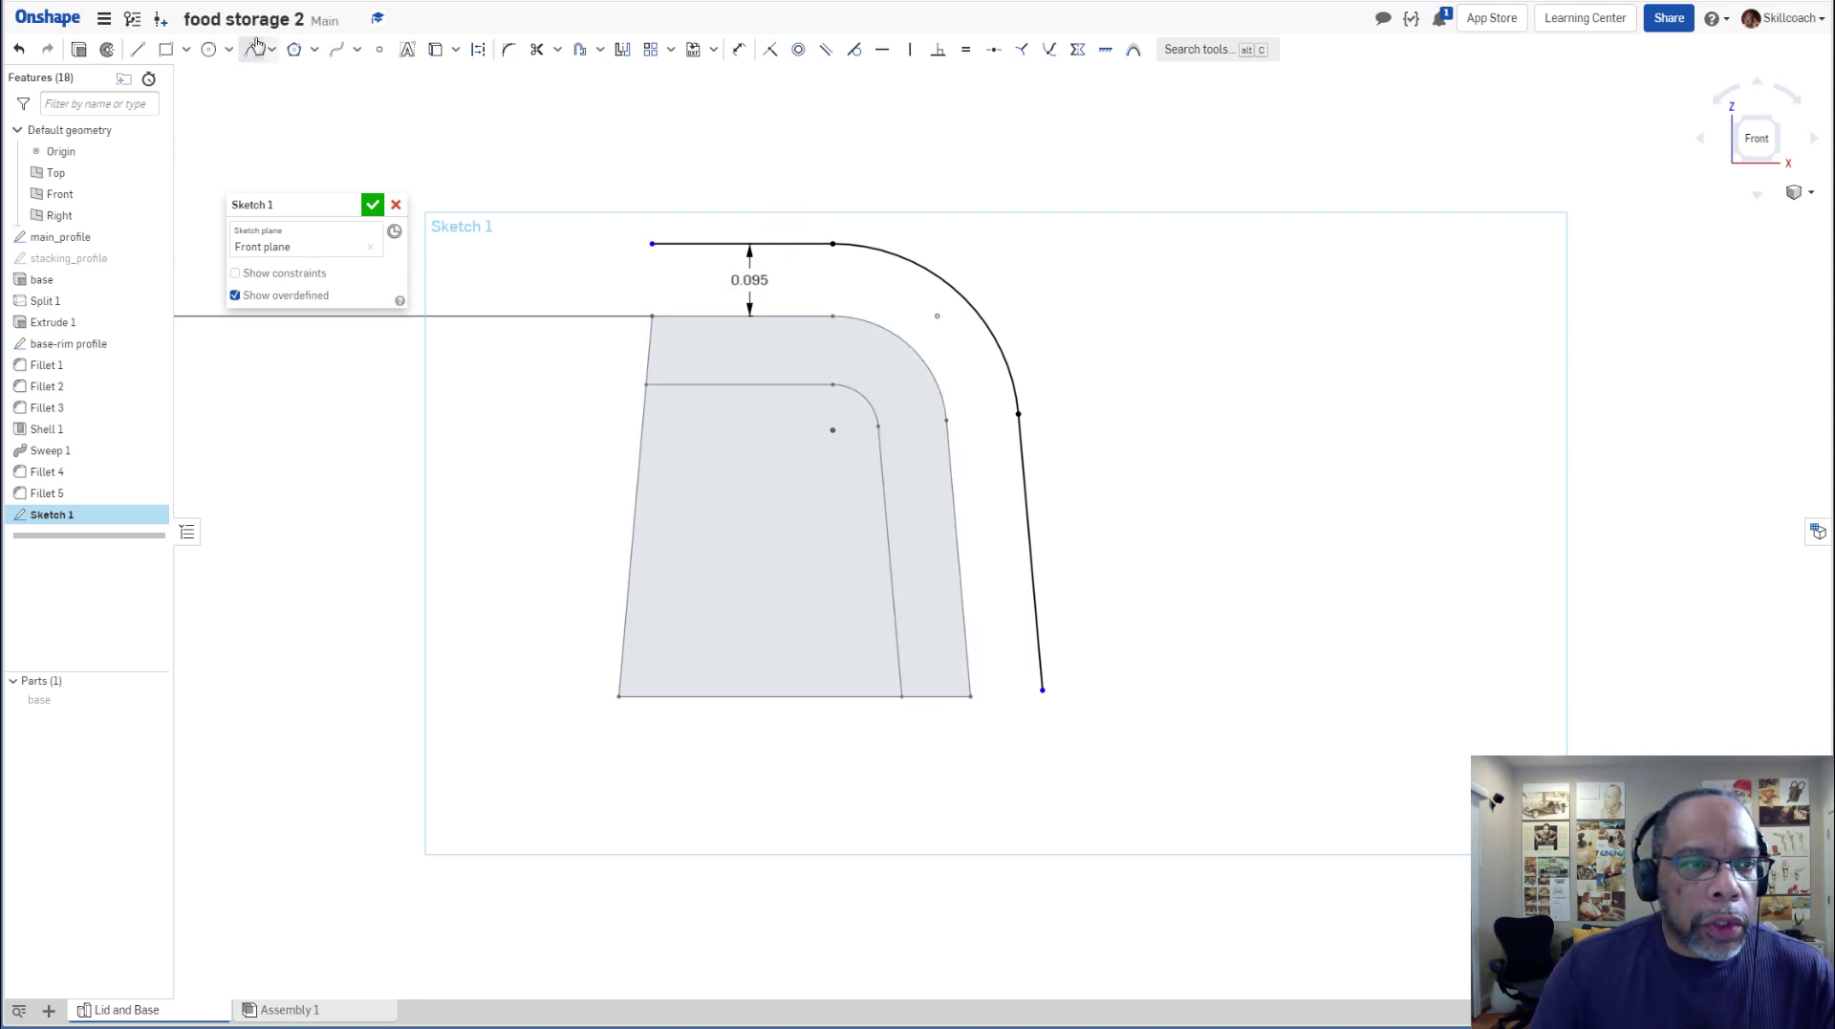
{"action": "left_click", "coordinate": [137, 49]}
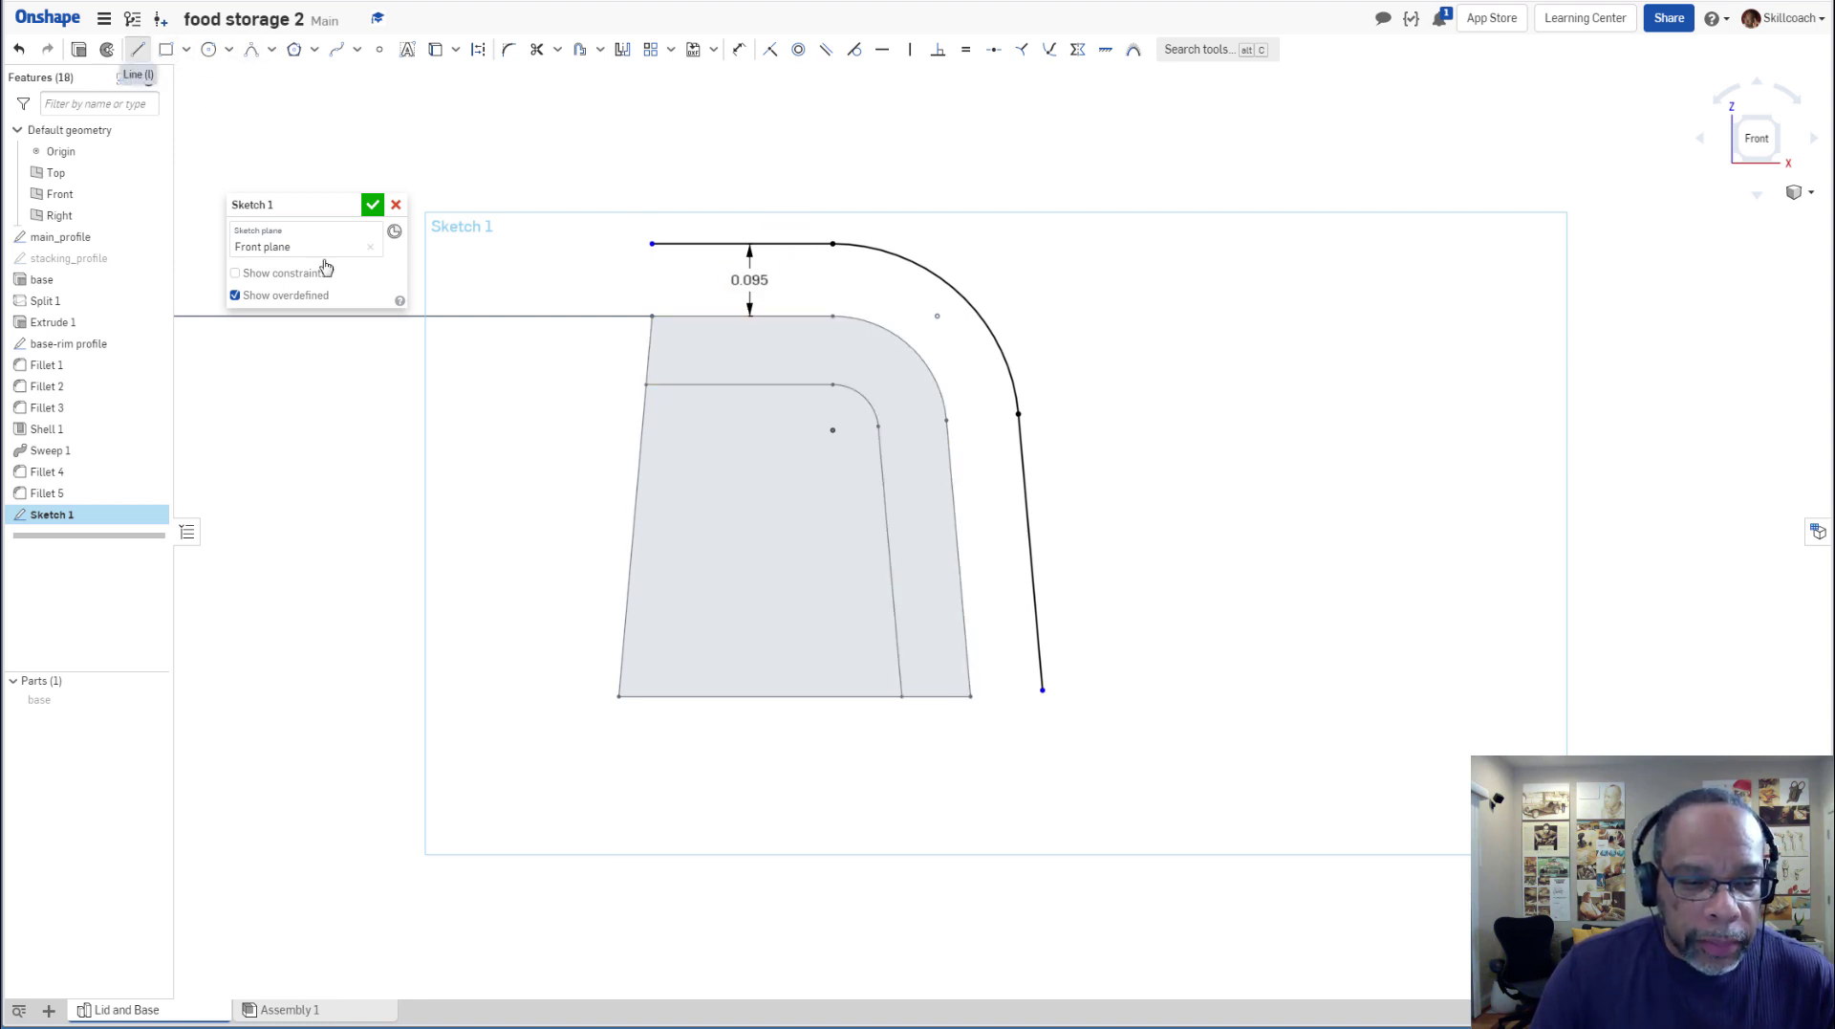
{"action": "left_click", "coordinate": [619, 696]}
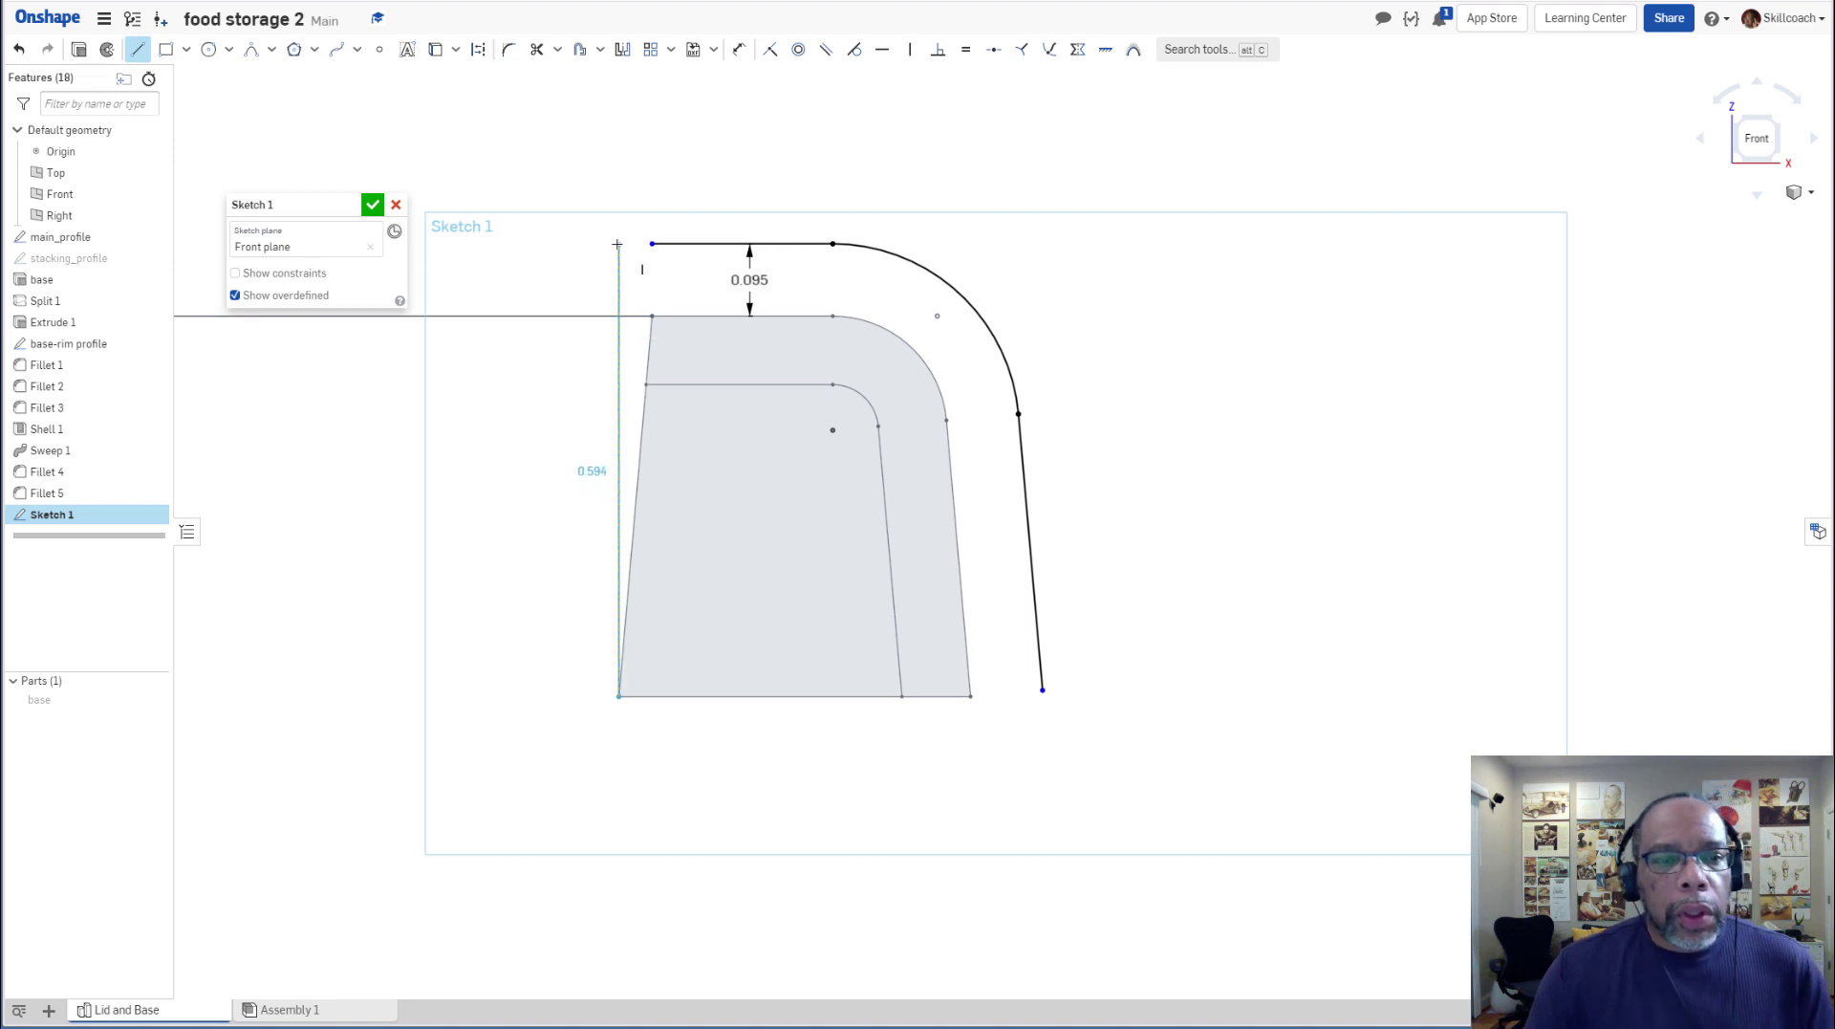
{"action": "left_click", "coordinate": [618, 244]}
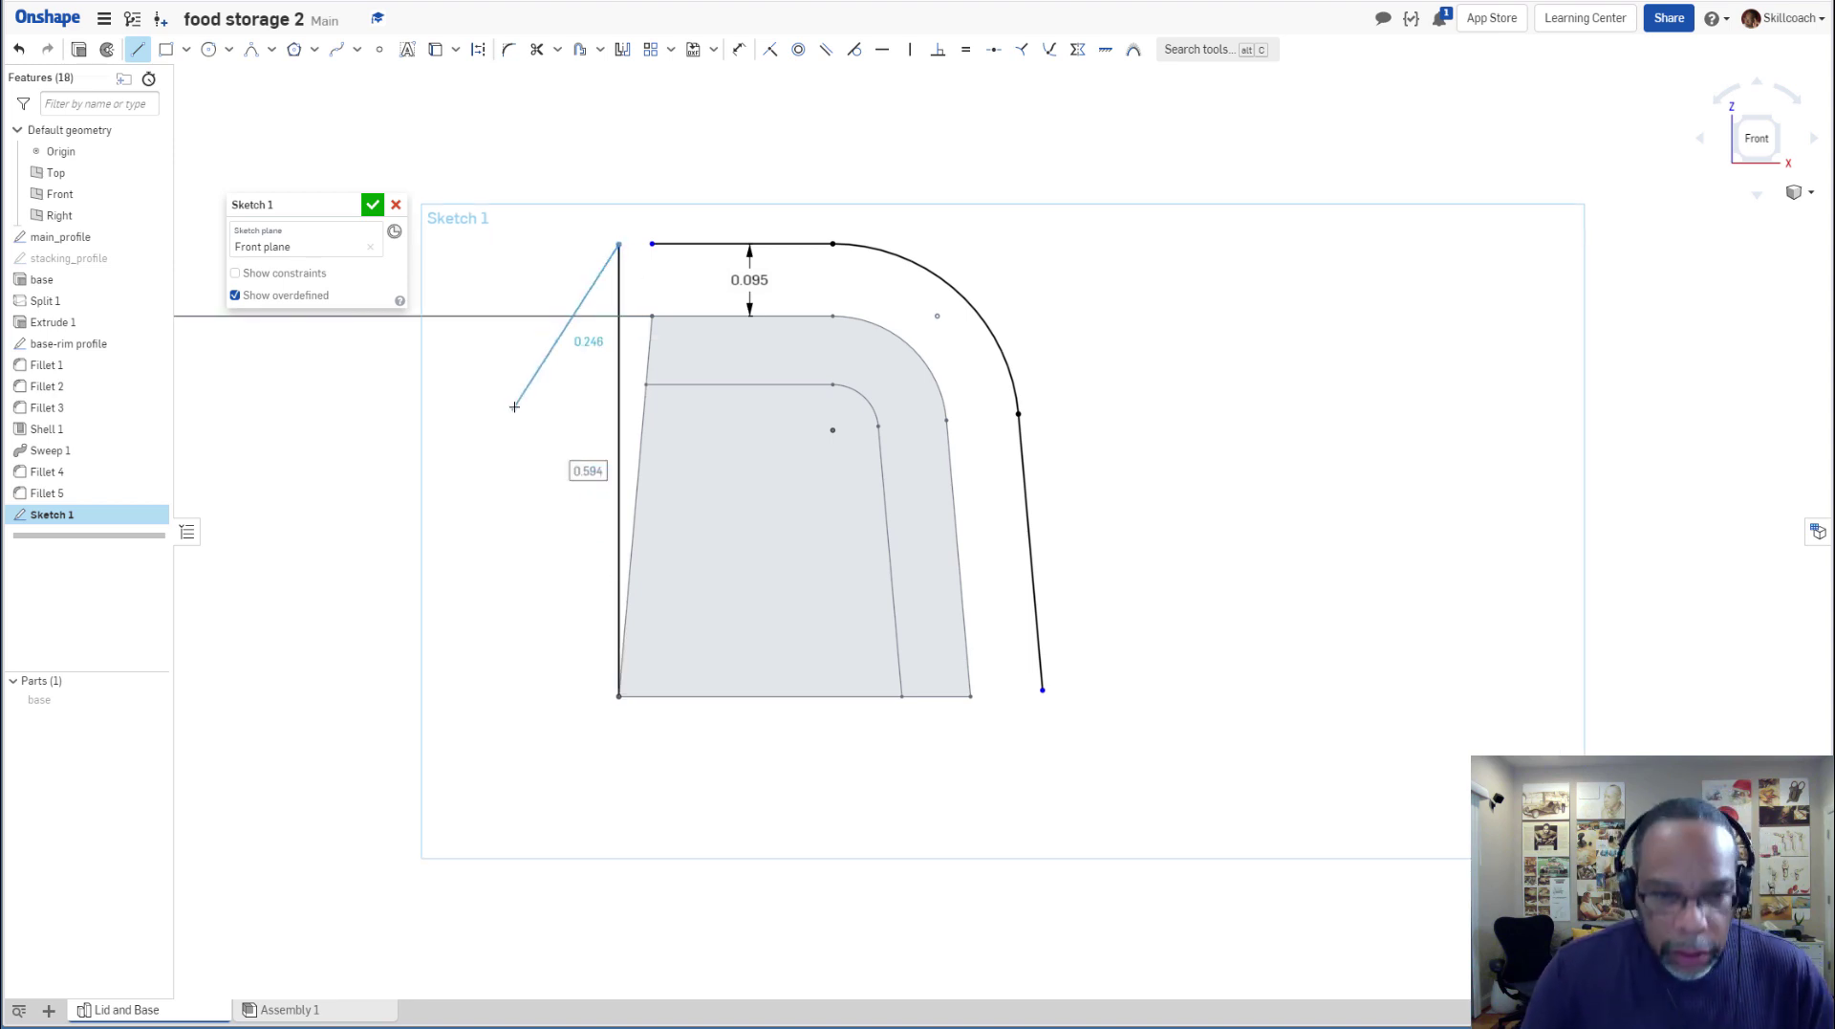
{"action": "key", "text": "Escape"}
Draw a separate horizontal line about 0.59 in long just below the rim profile's bottom edge.
{"action": "key", "text": "l"}
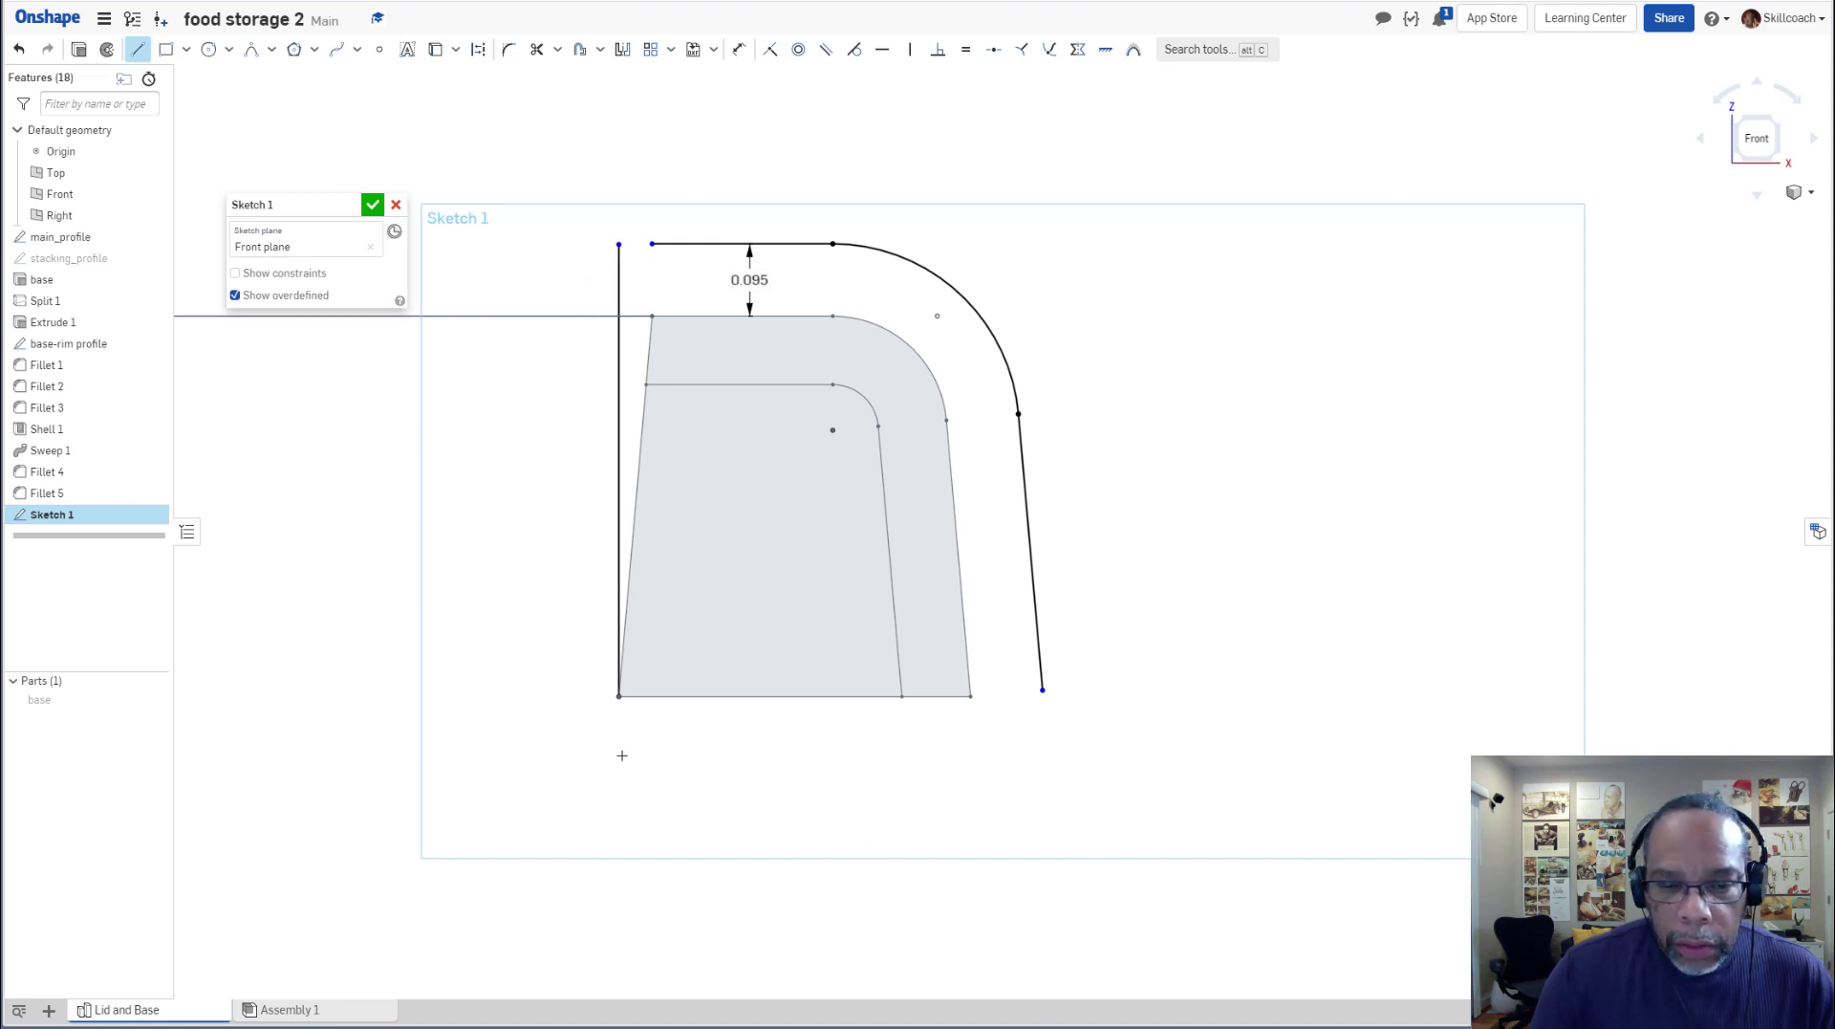
{"action": "left_click", "coordinate": [1067, 756]}
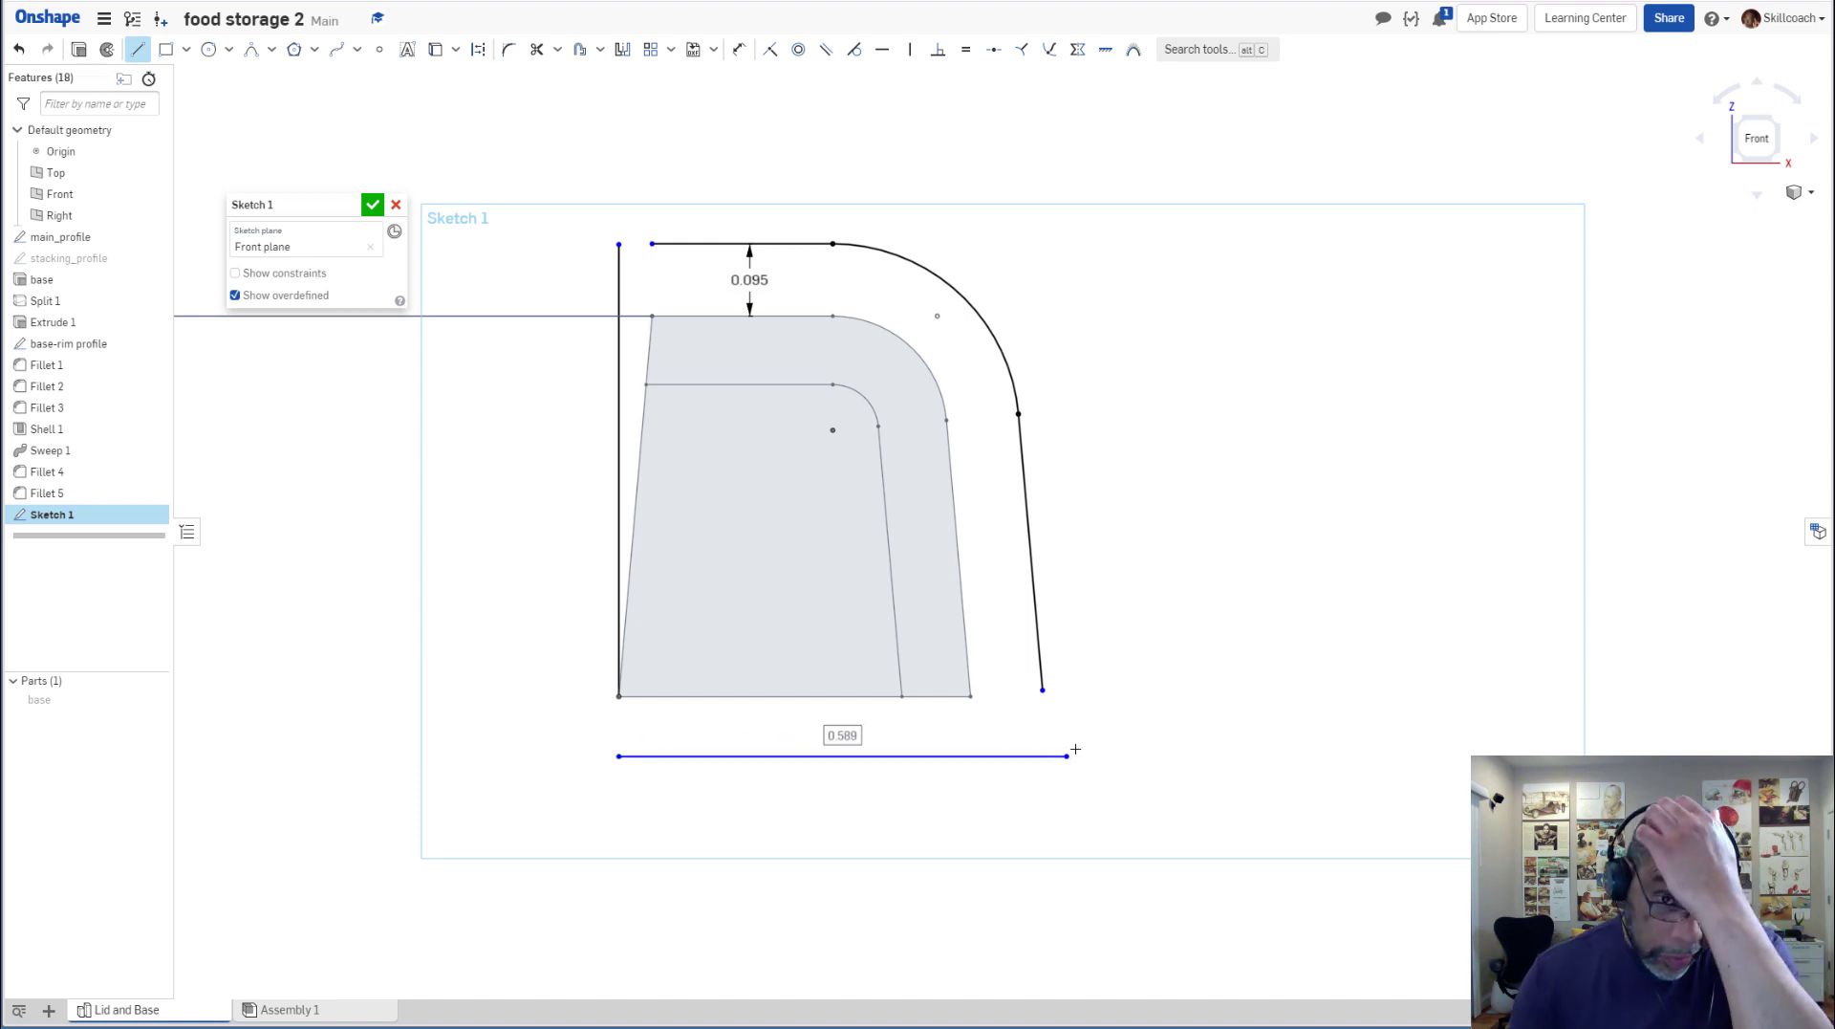
{"action": "key", "text": "Escape"}
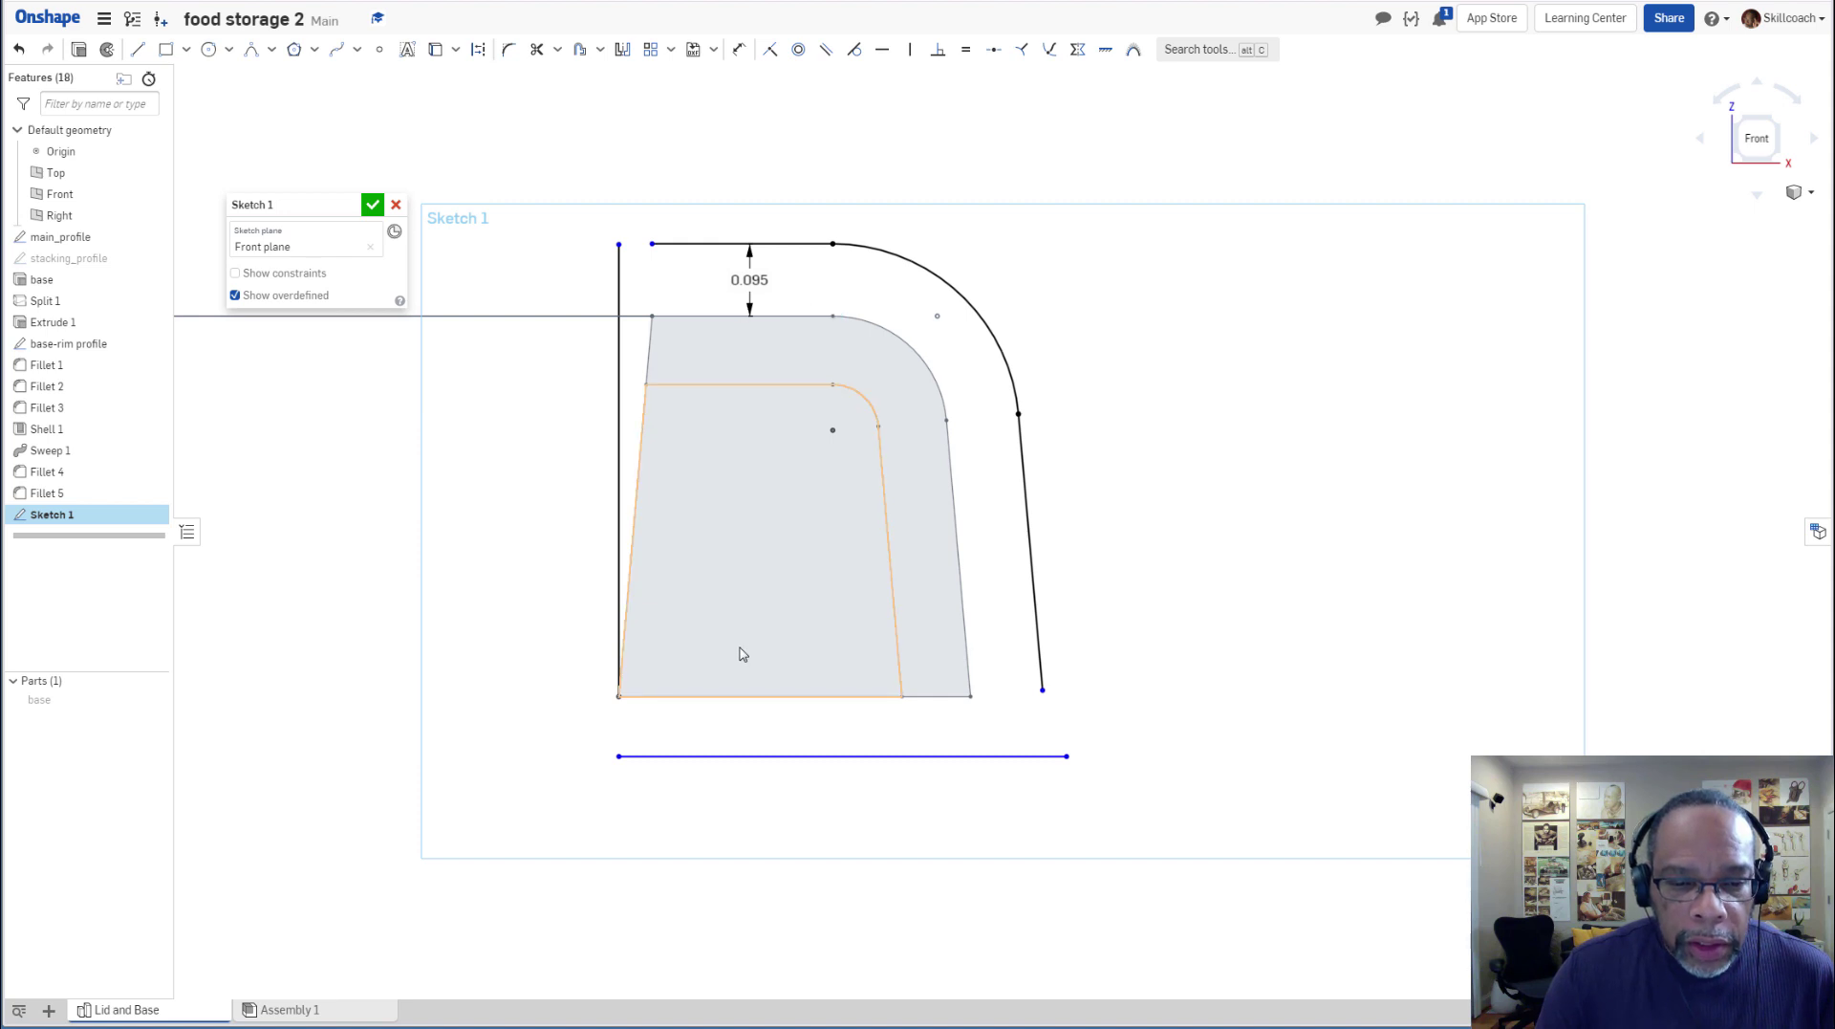
Dimension the gap between the rim profile's bottom edge and the horizontal line below it to 0.125 in.
{"action": "key", "text": "u"}
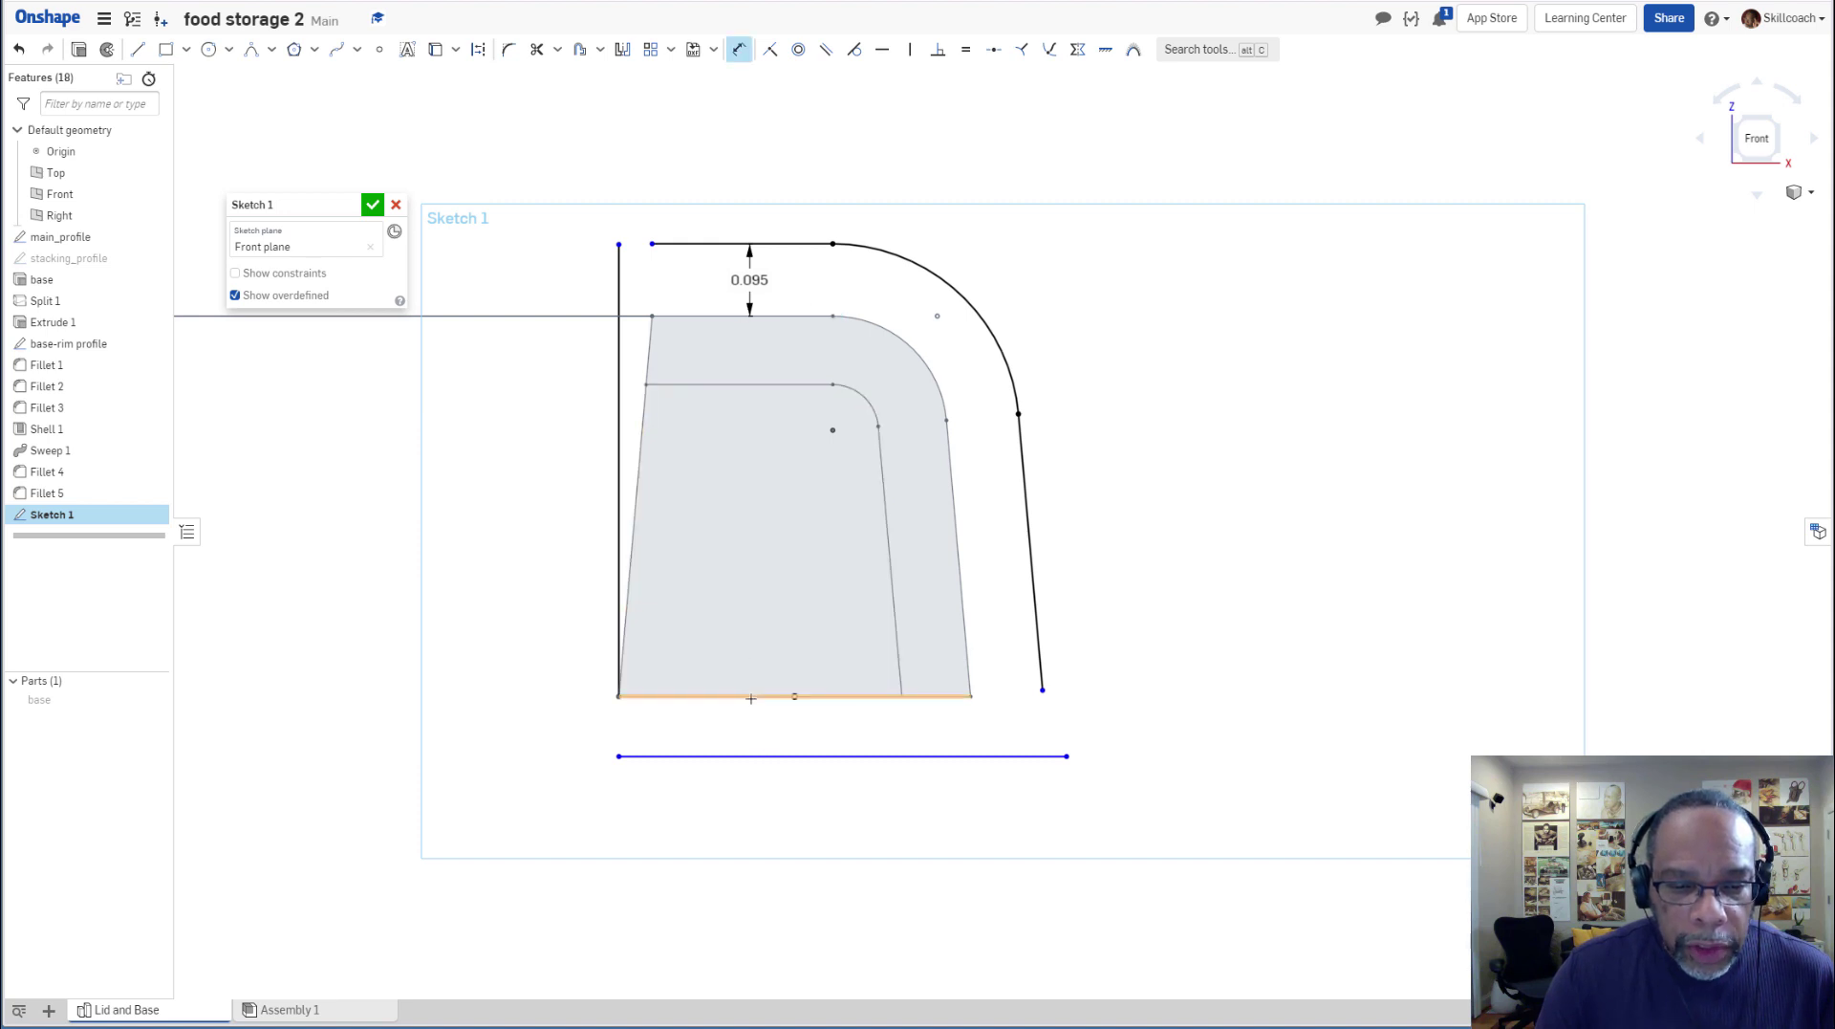
{"action": "left_click", "coordinate": [746, 756]}
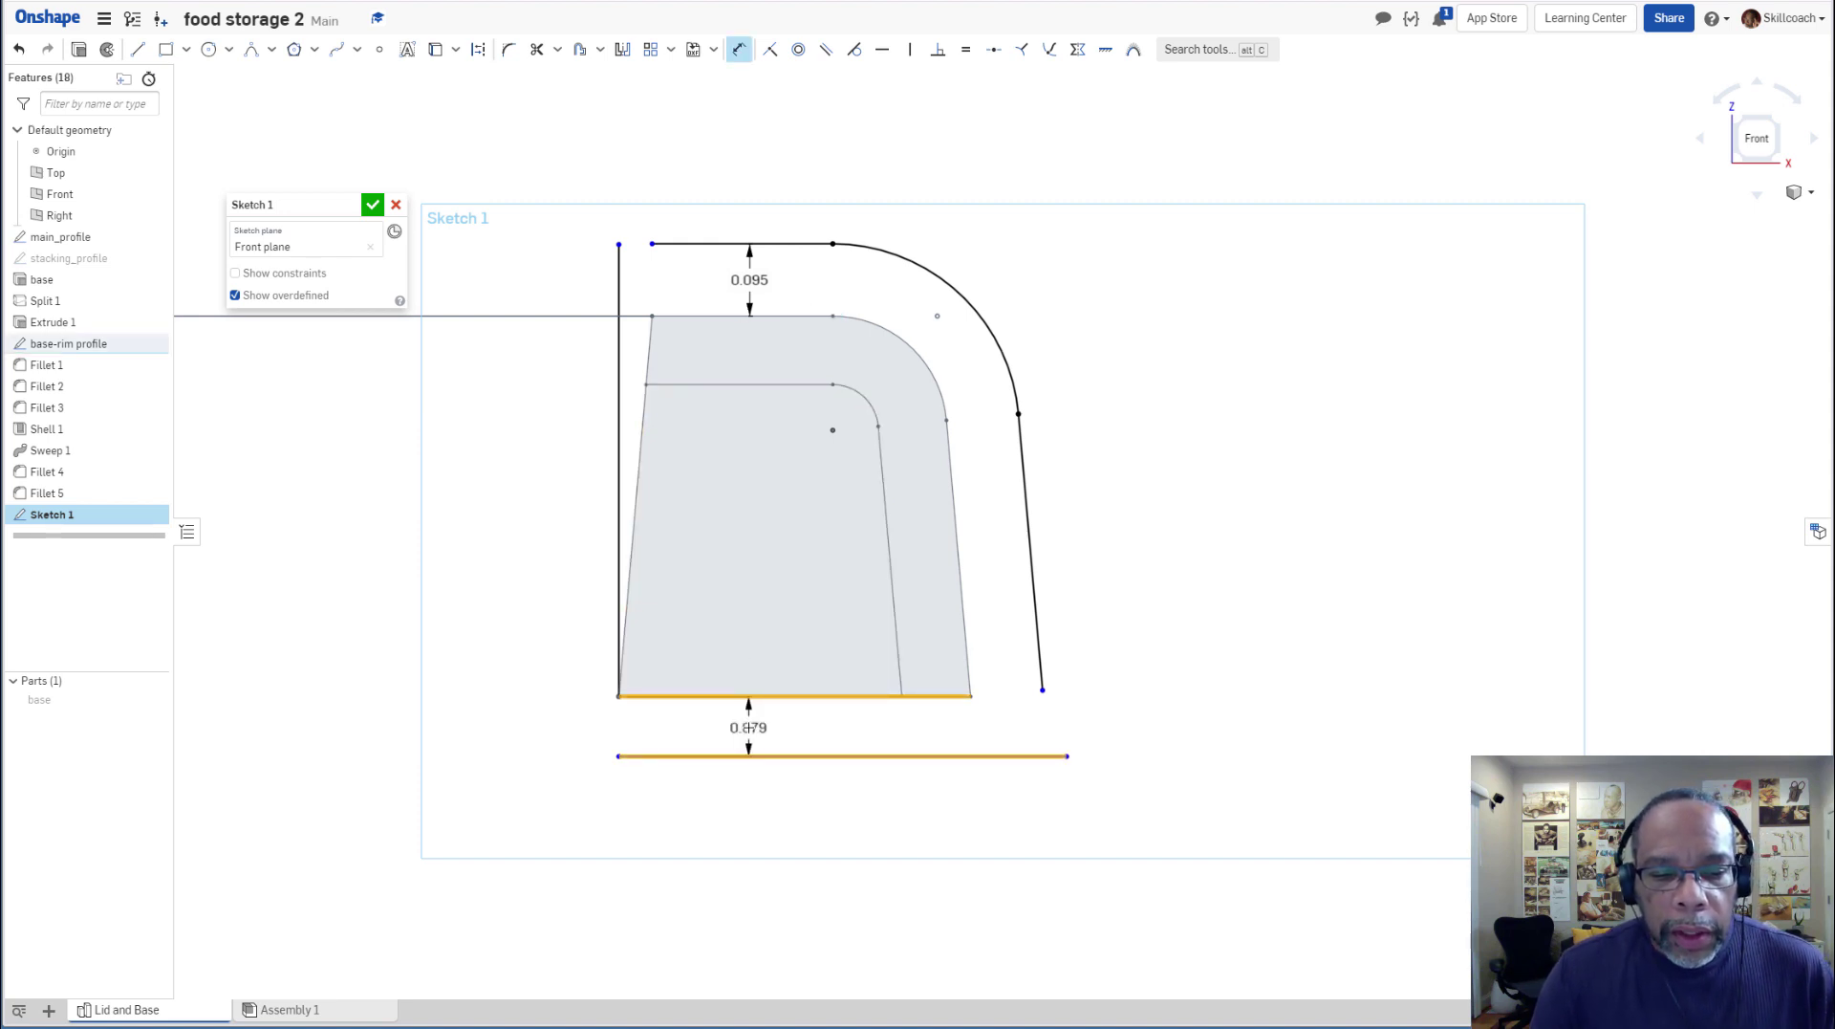
{"action": "left_click", "coordinate": [801, 737]}
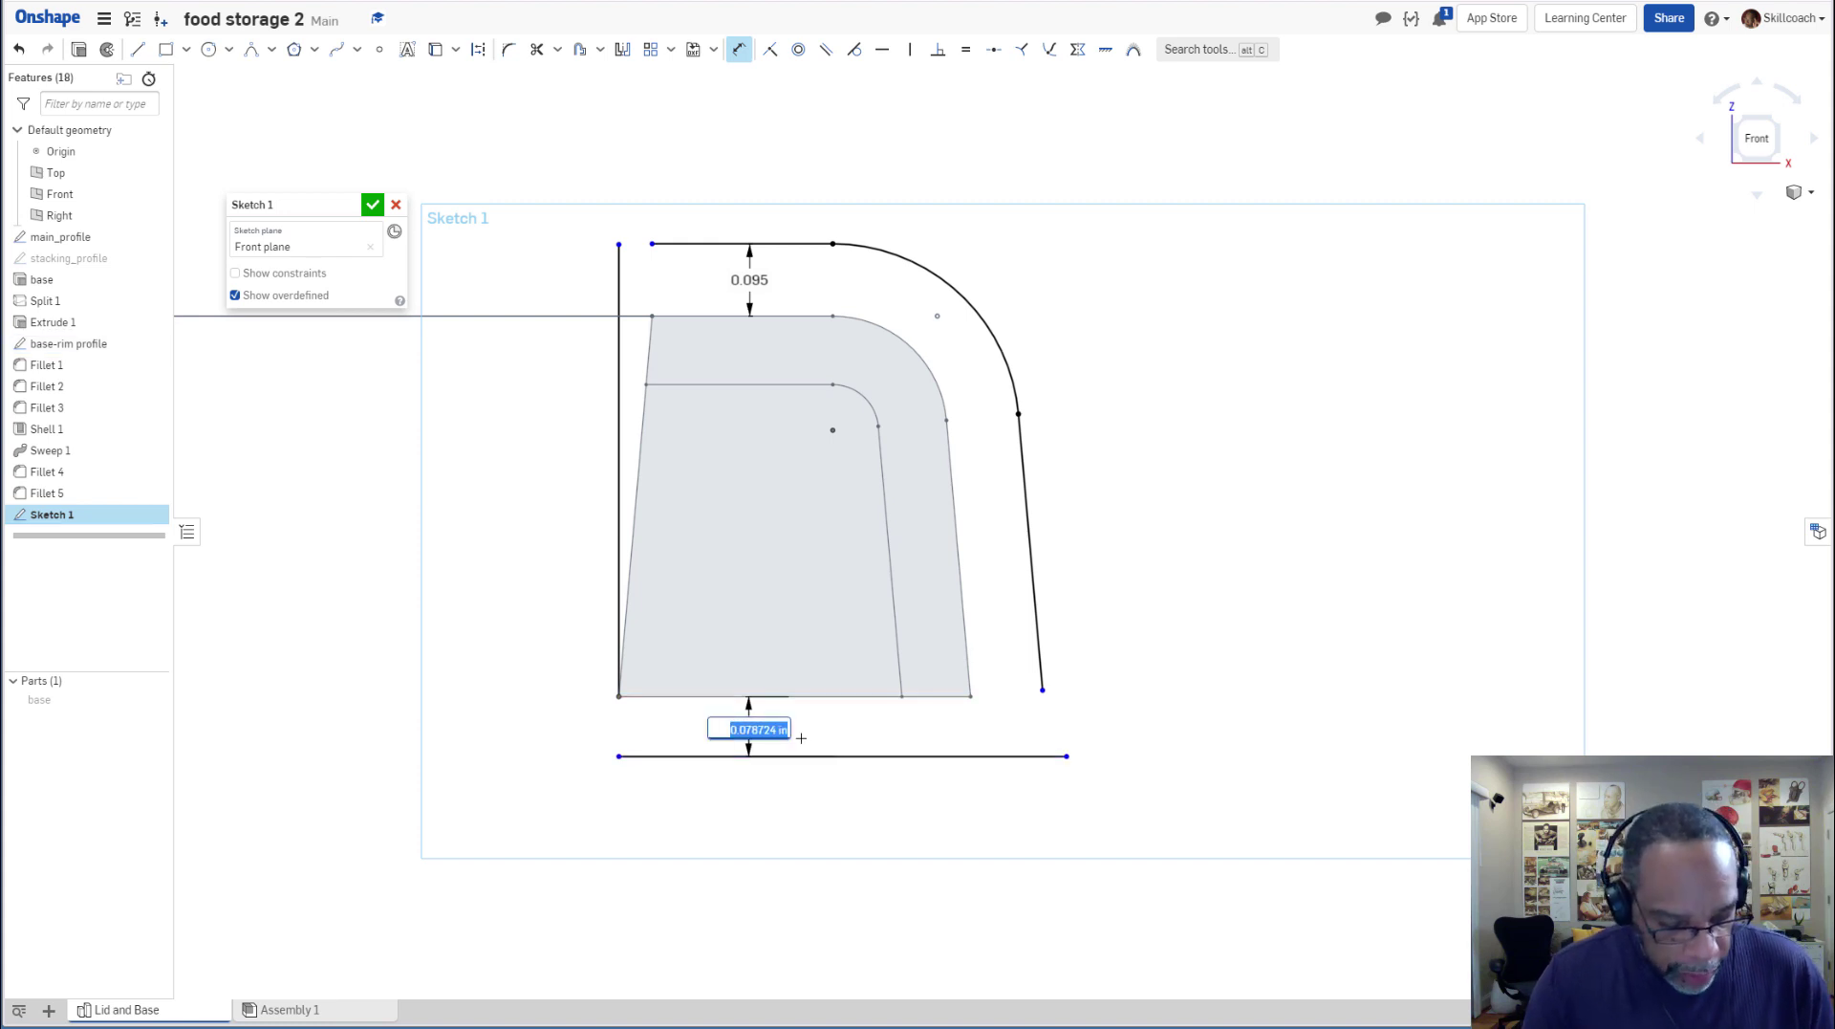
{"action": "key", "text": "BackSpace"}
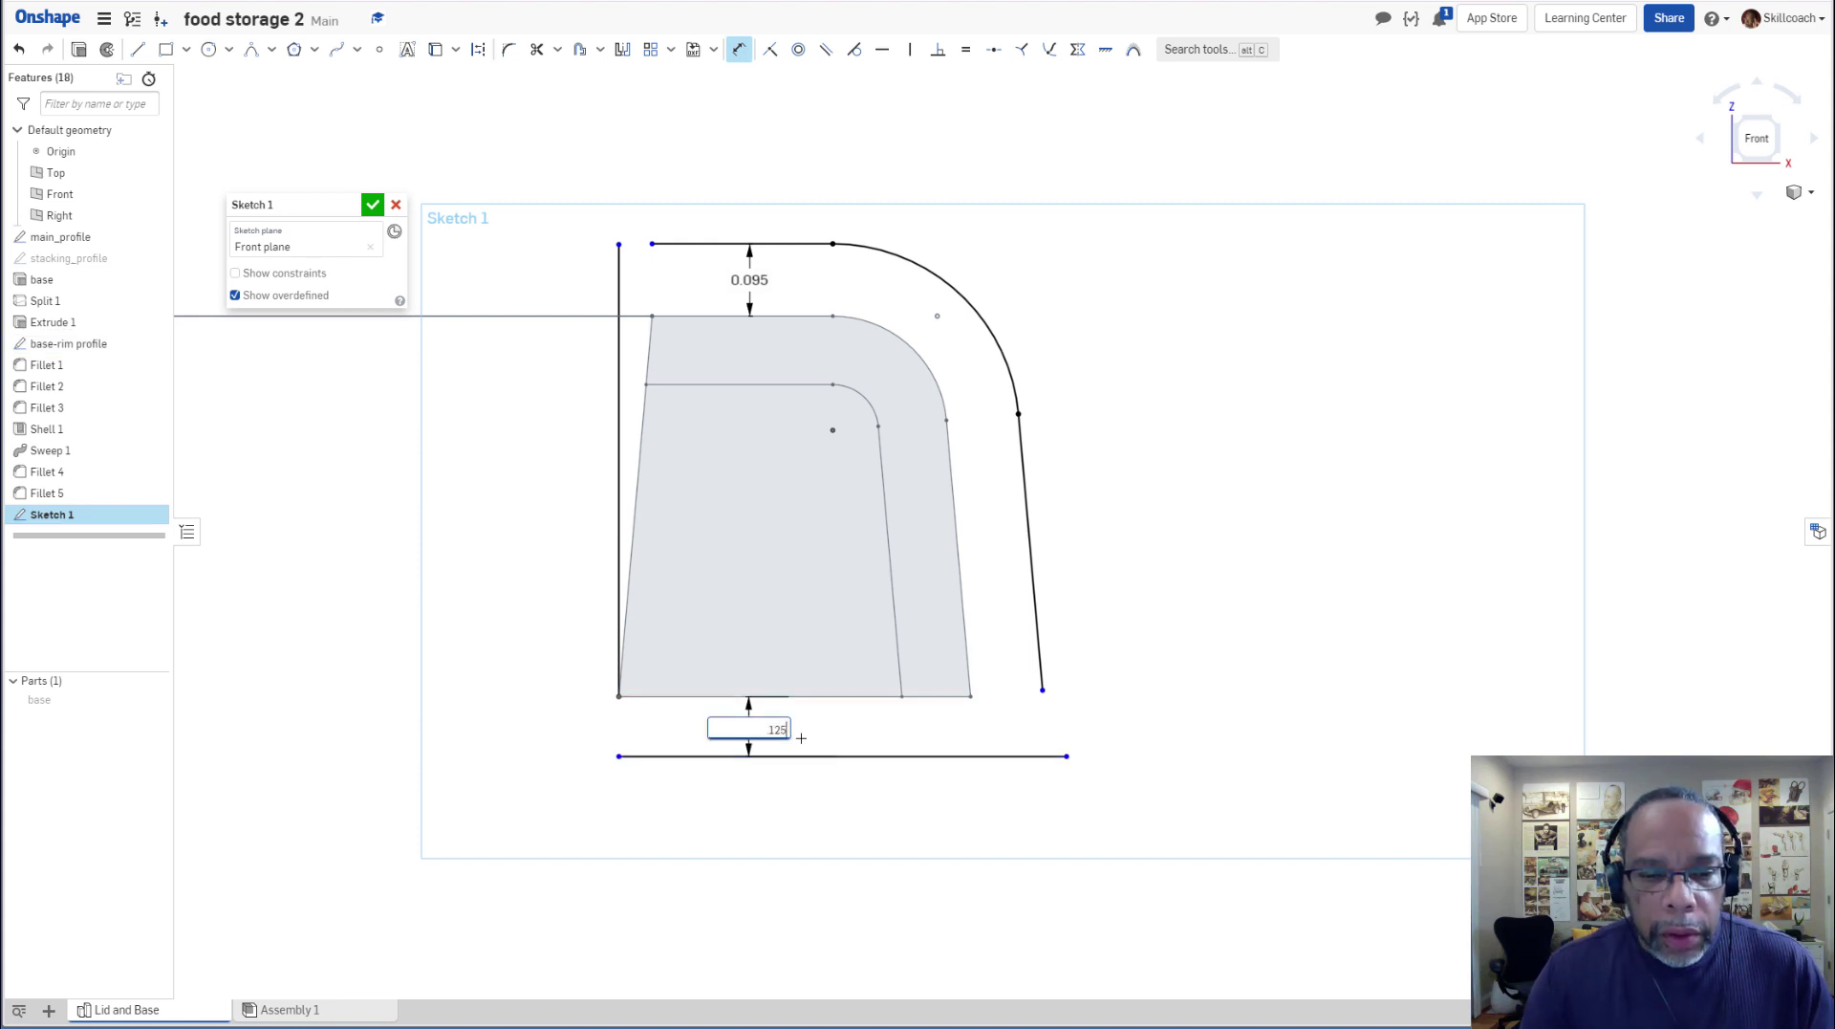
{"action": "key", "text": "Escape"}
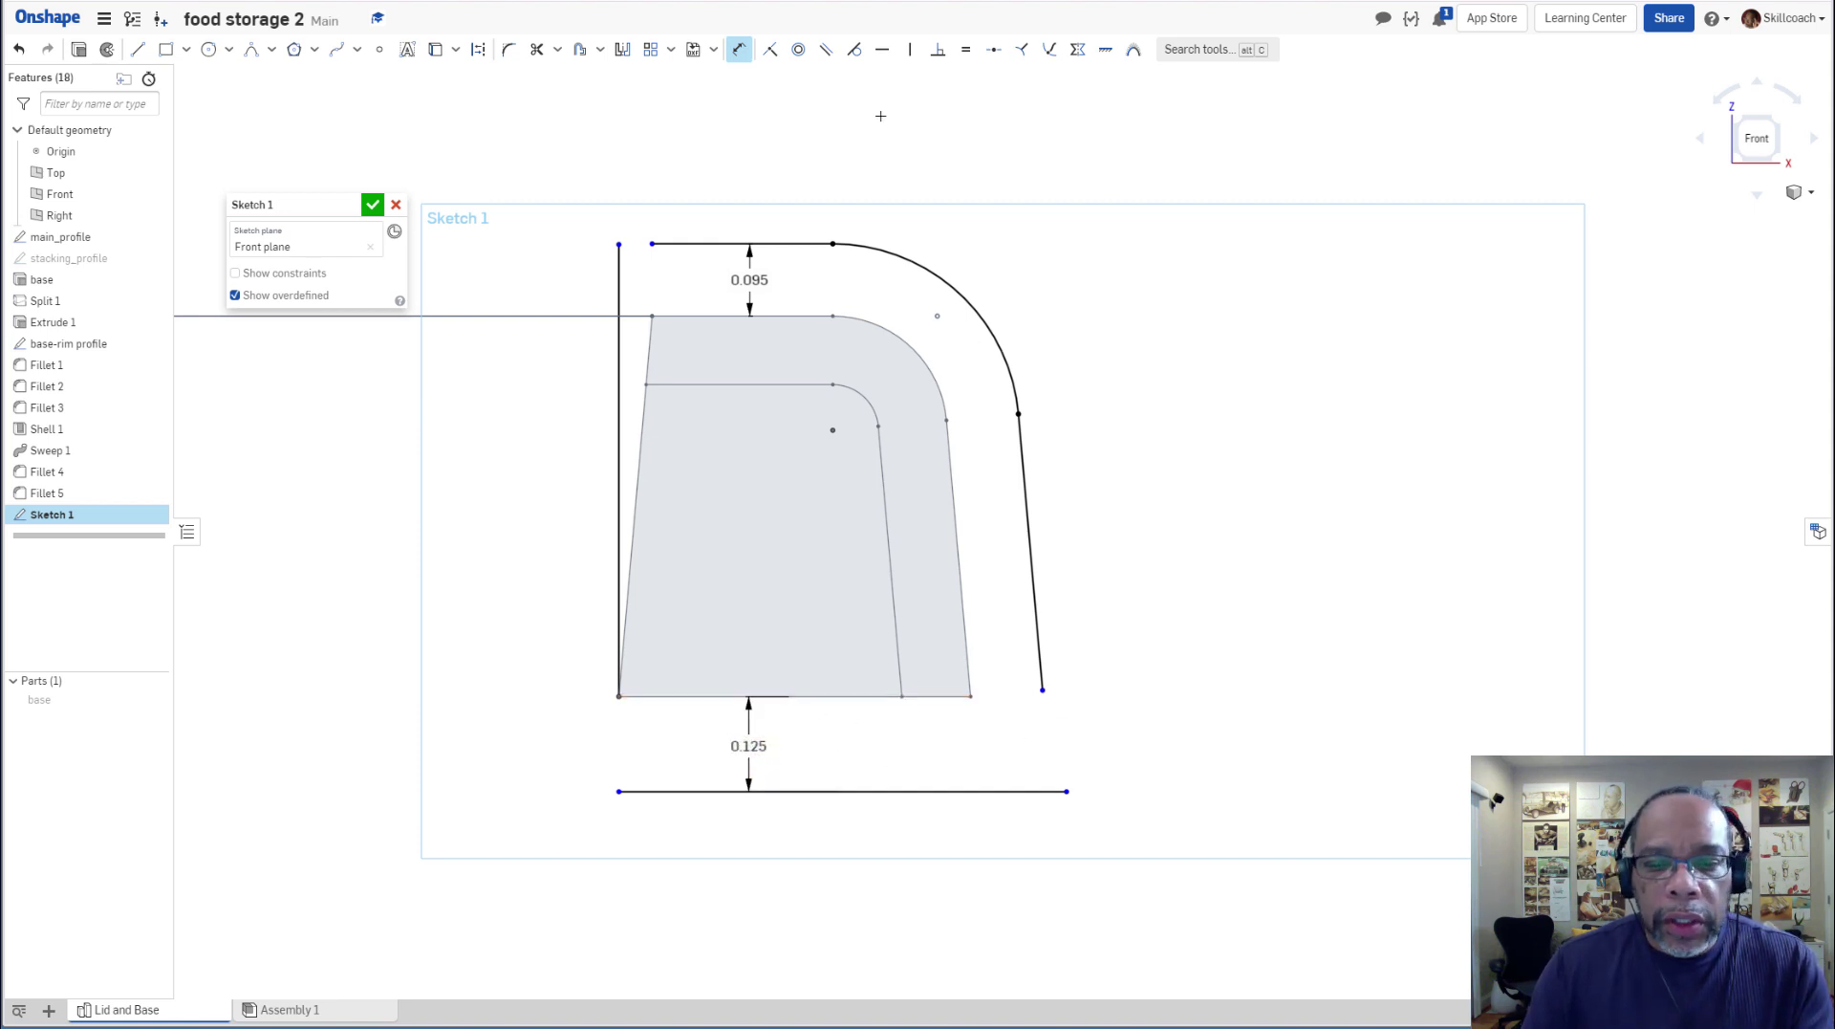
Make the horizontal line's ends coincident with the slanted outer side and vertical line, deleting the vertical line's conflicting constraint at the rim profile's corner.
{"action": "left_click", "coordinate": [770, 49]}
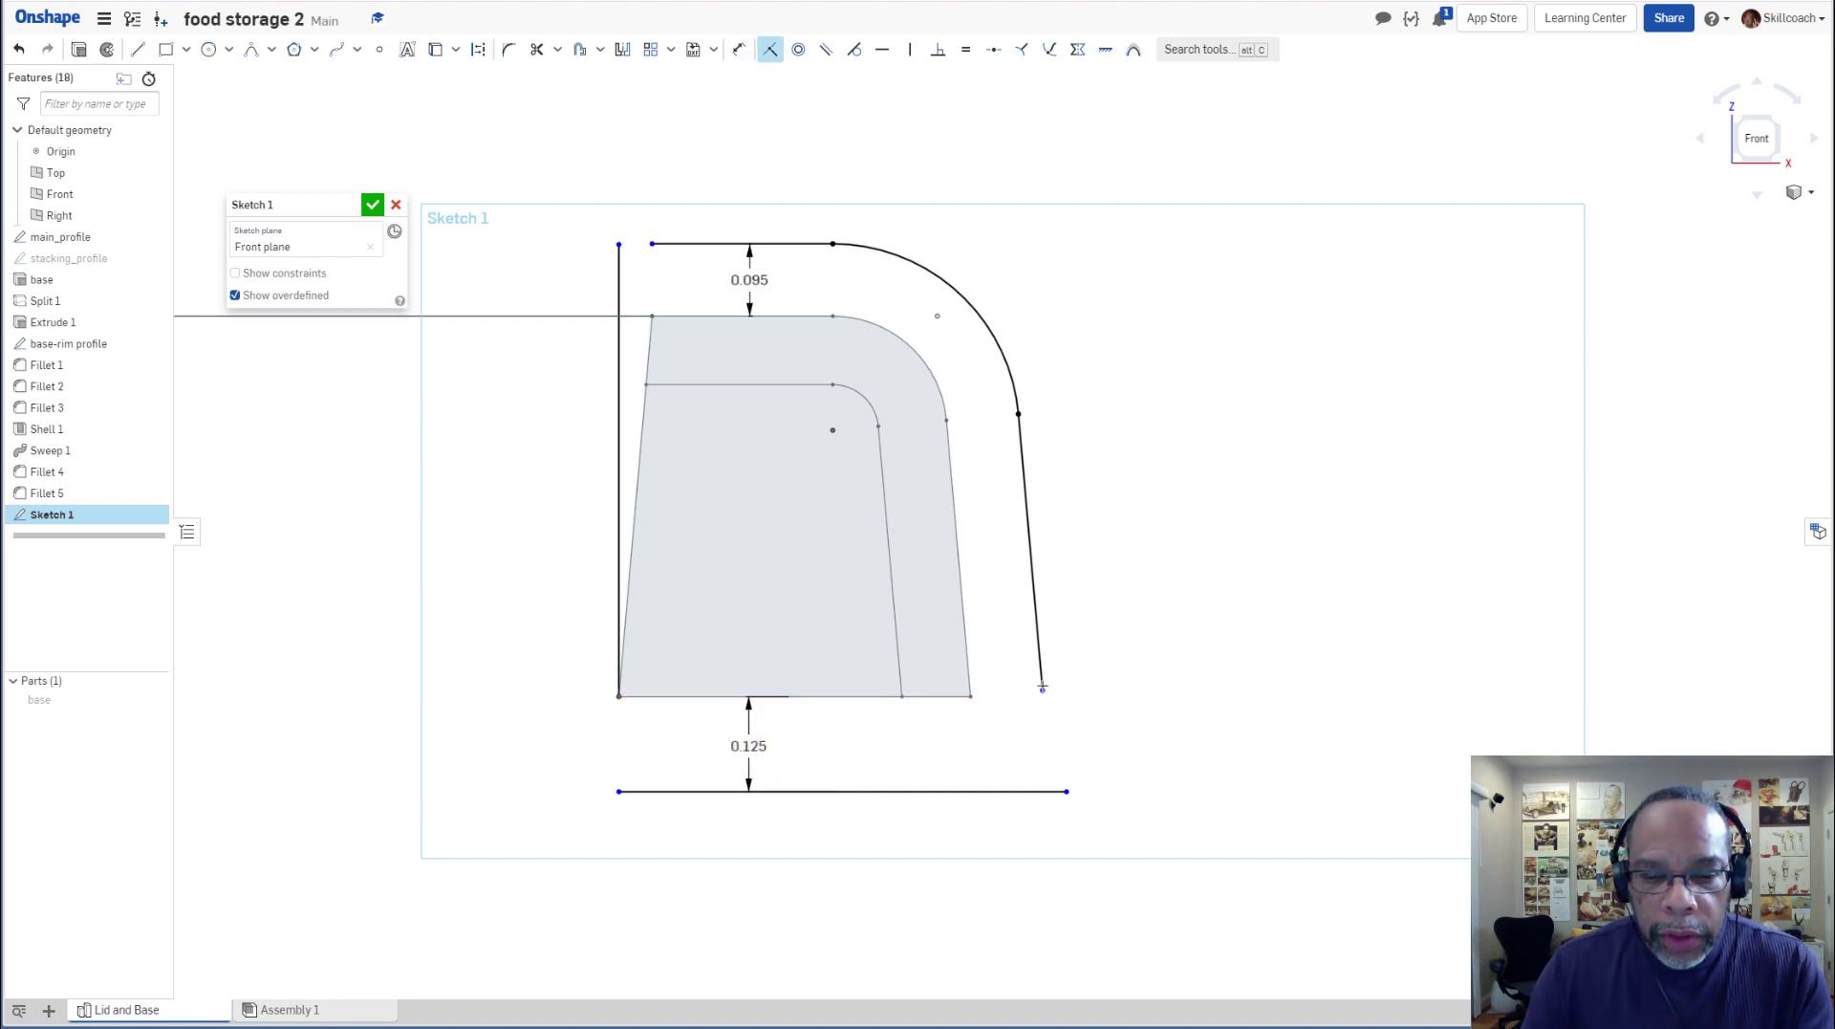
{"action": "left_click", "coordinate": [1066, 791]}
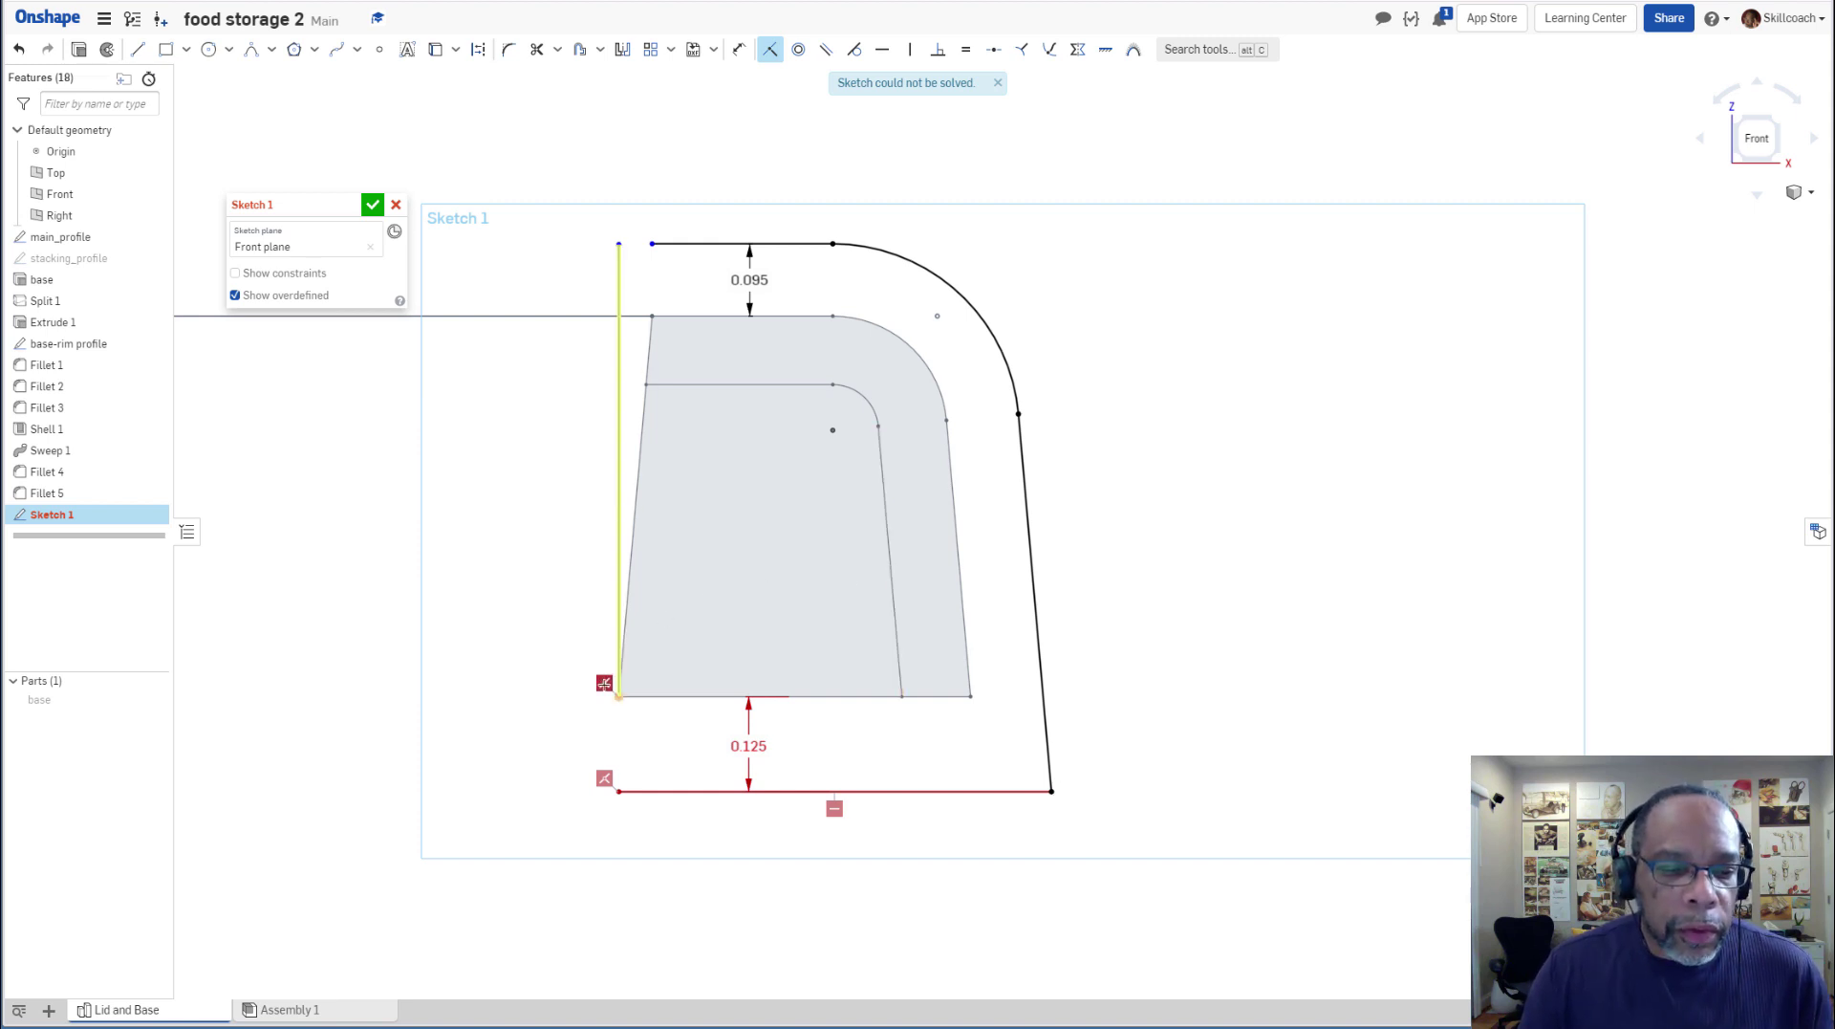
{"action": "key", "text": "Escape"}
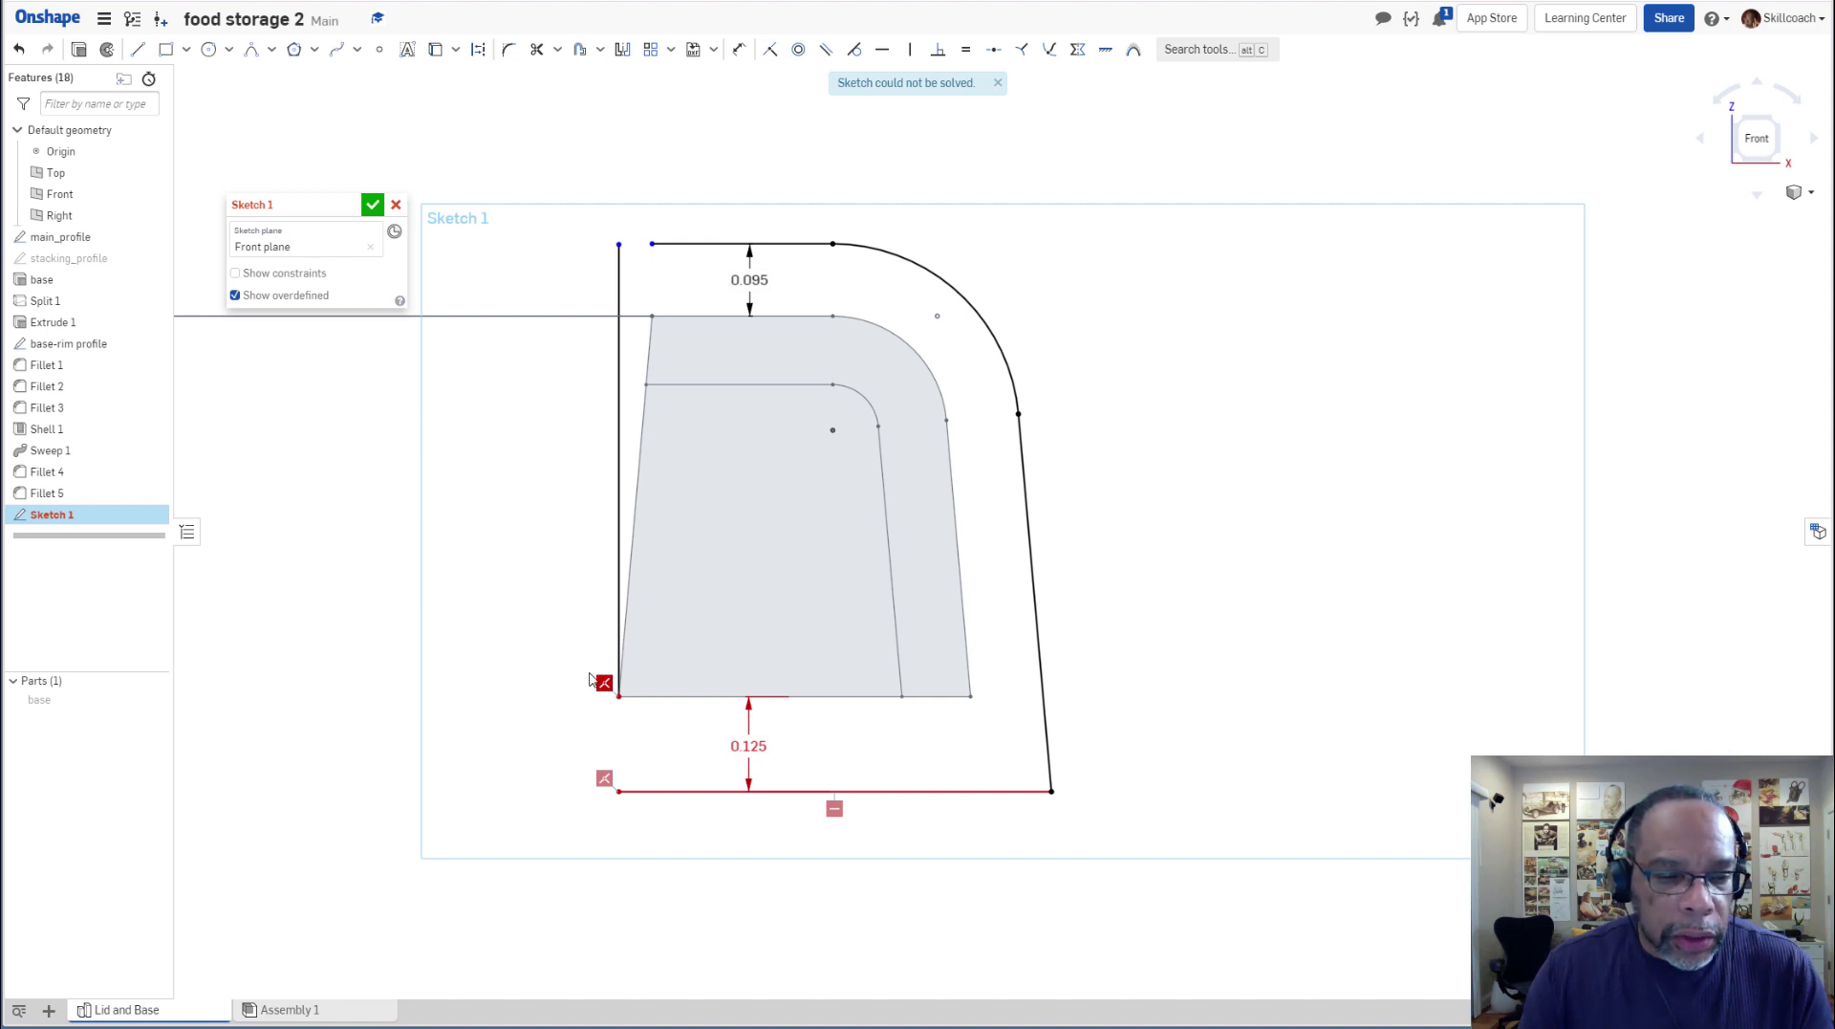
{"action": "left_click", "coordinate": [608, 688]}
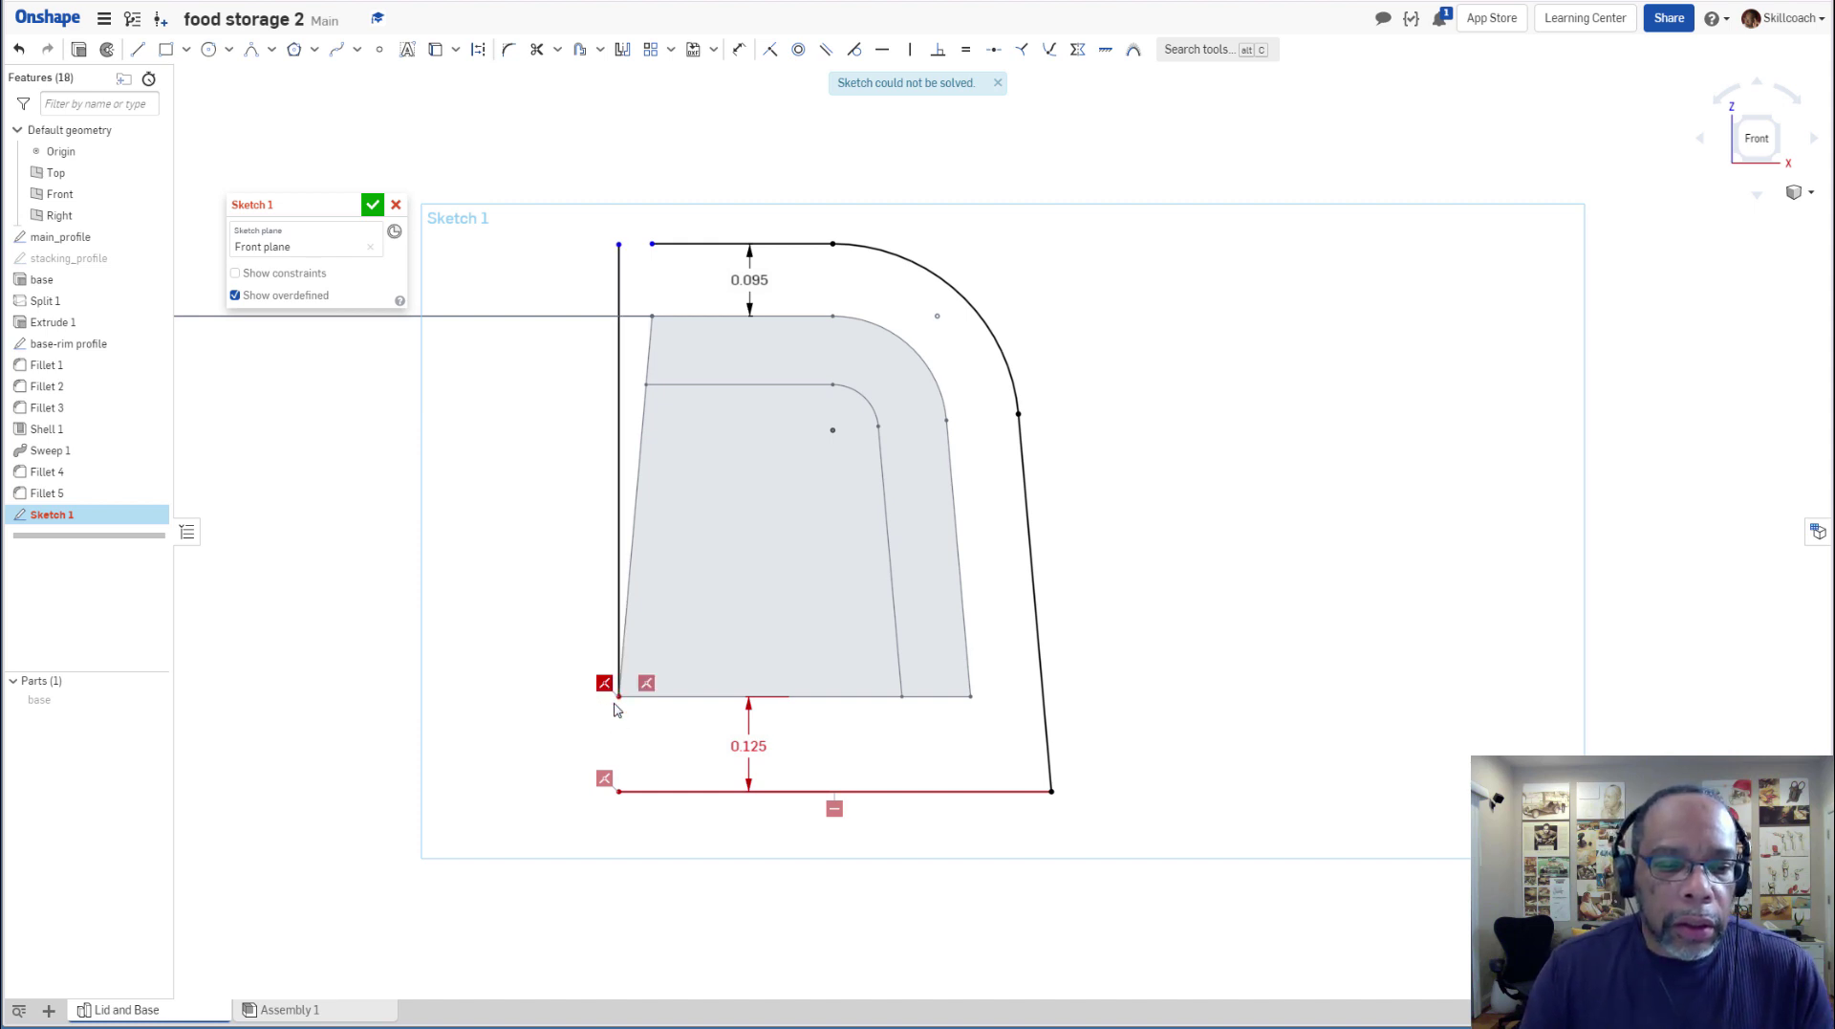
{"action": "key", "text": "Delete"}
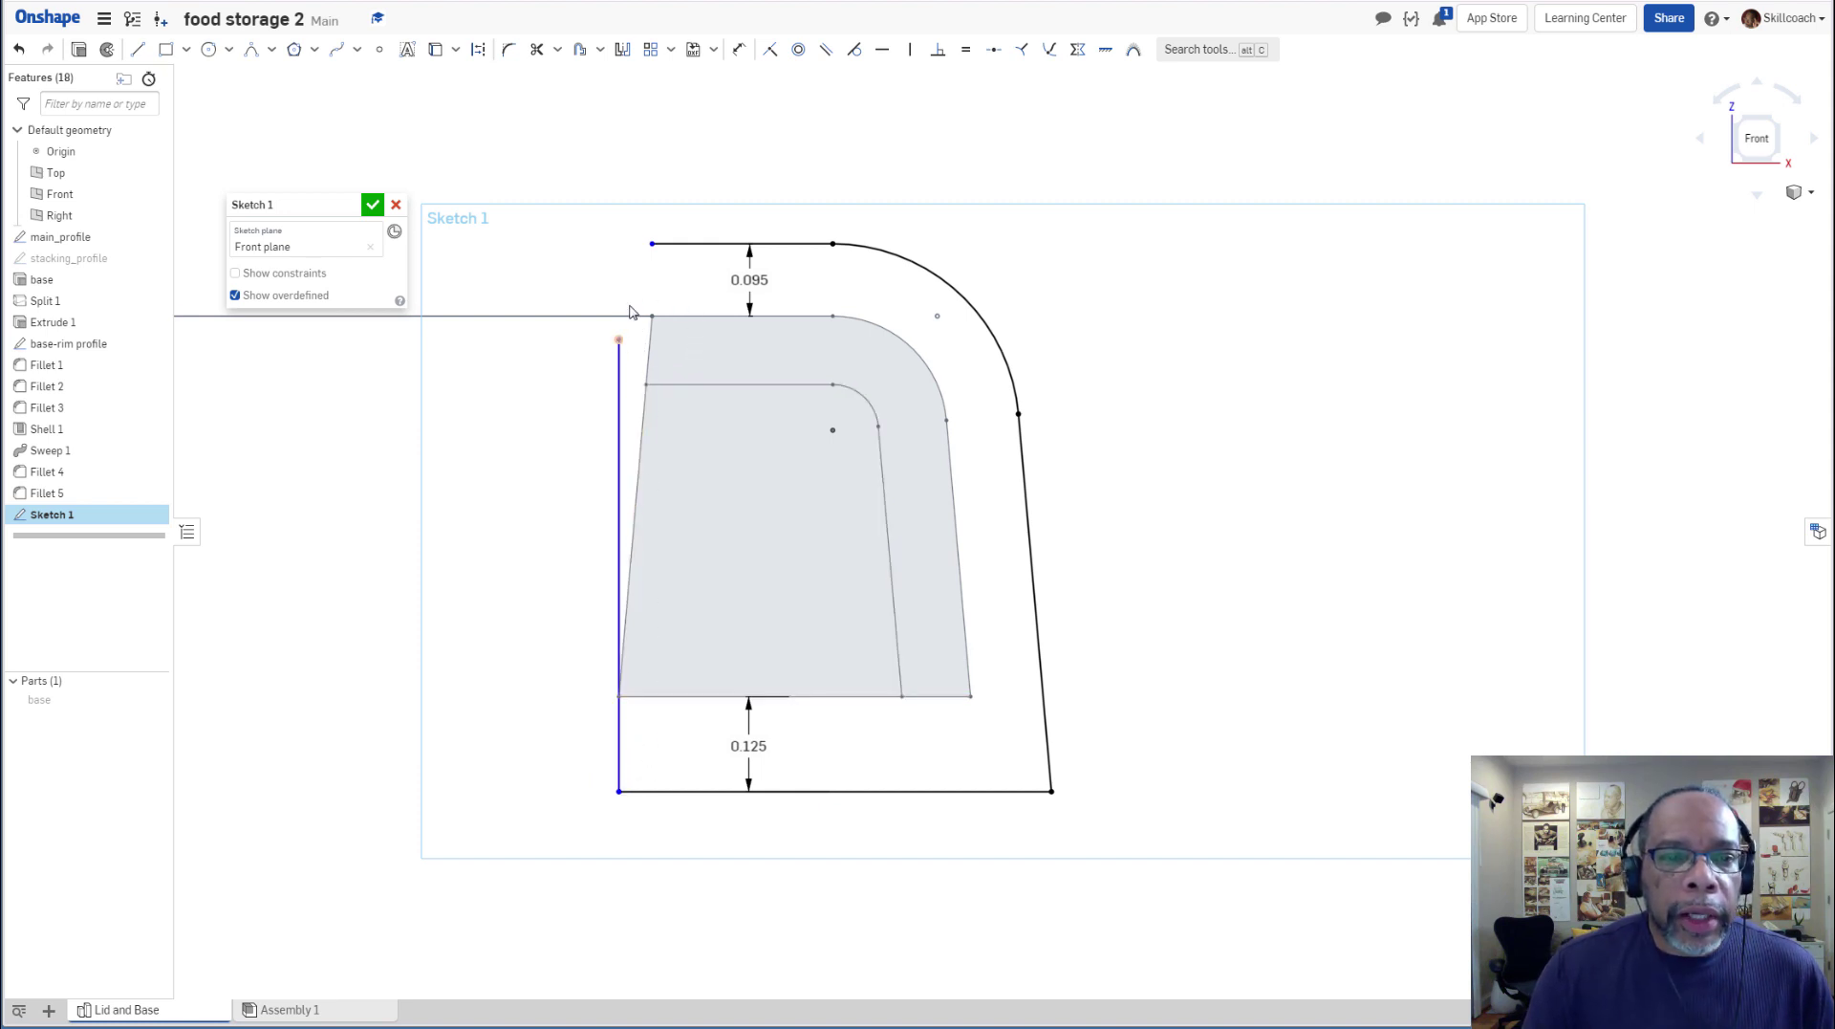
Make the open ends of the vertical and top lines coincident, and constrain the vertical line to the rim profile's lower inner corner.
{"action": "left_click", "coordinate": [770, 49]}
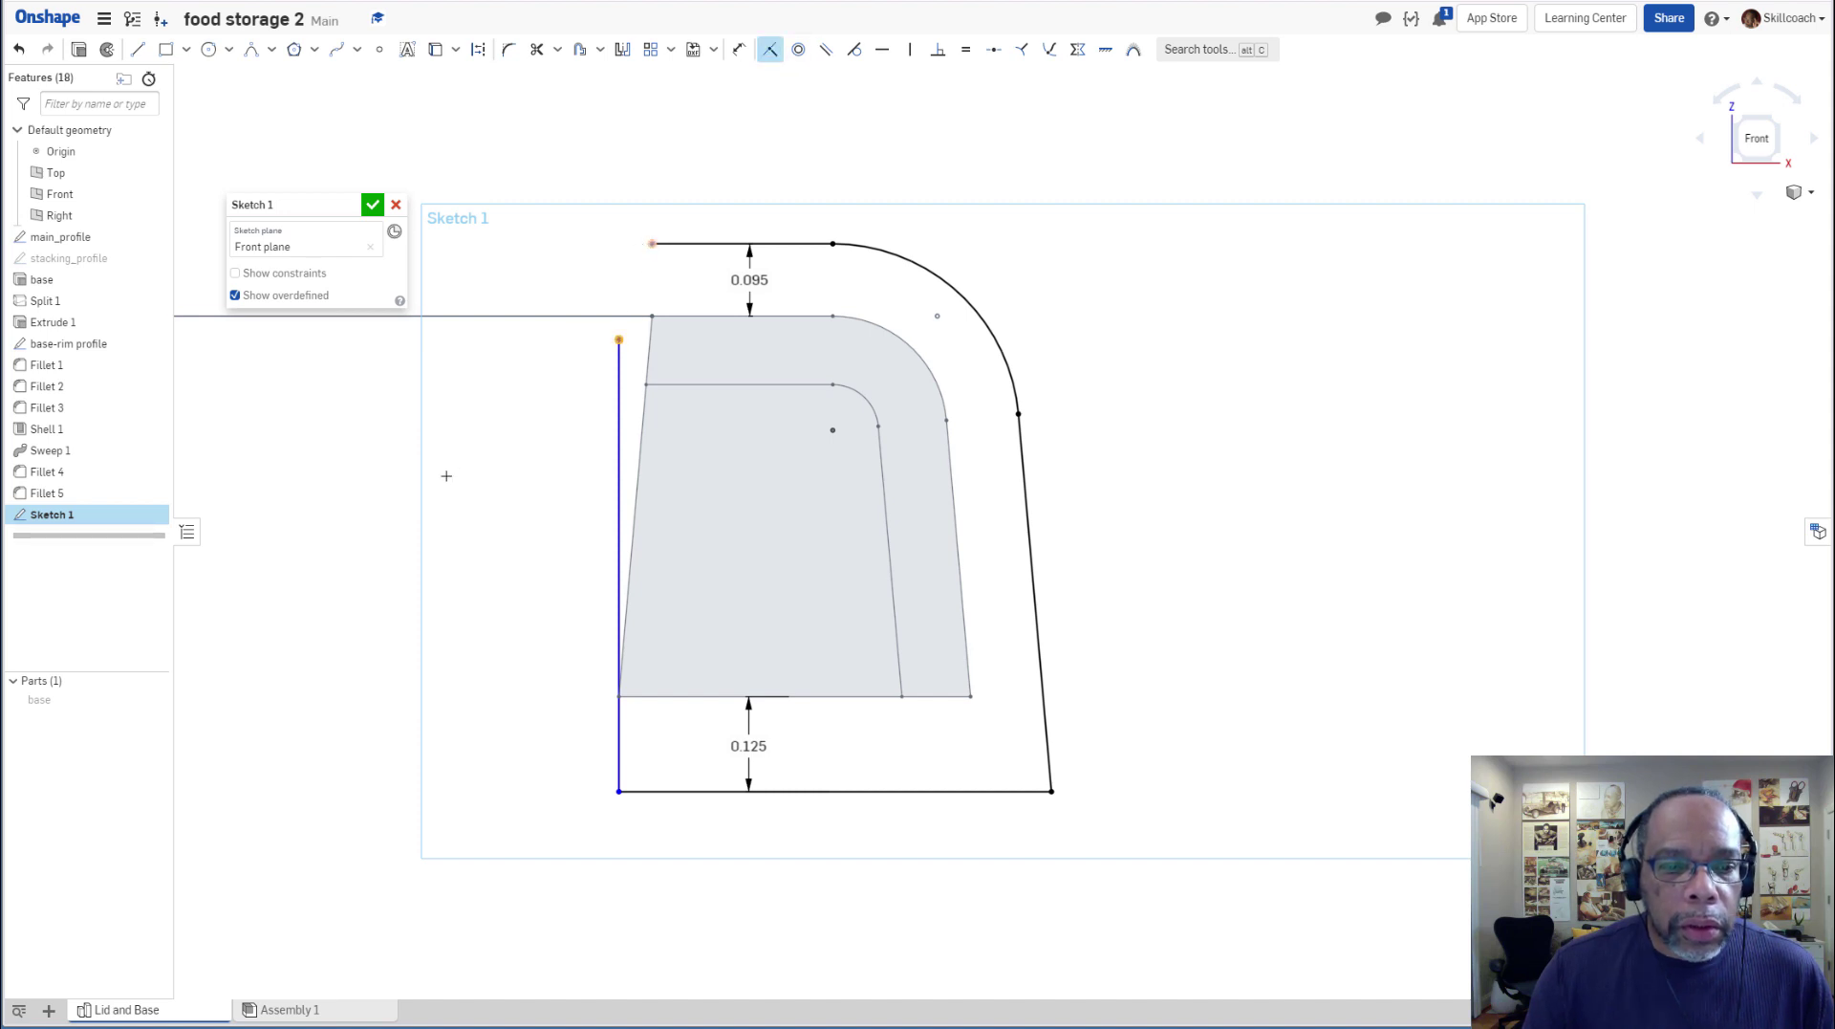
{"action": "key", "text": "i"}
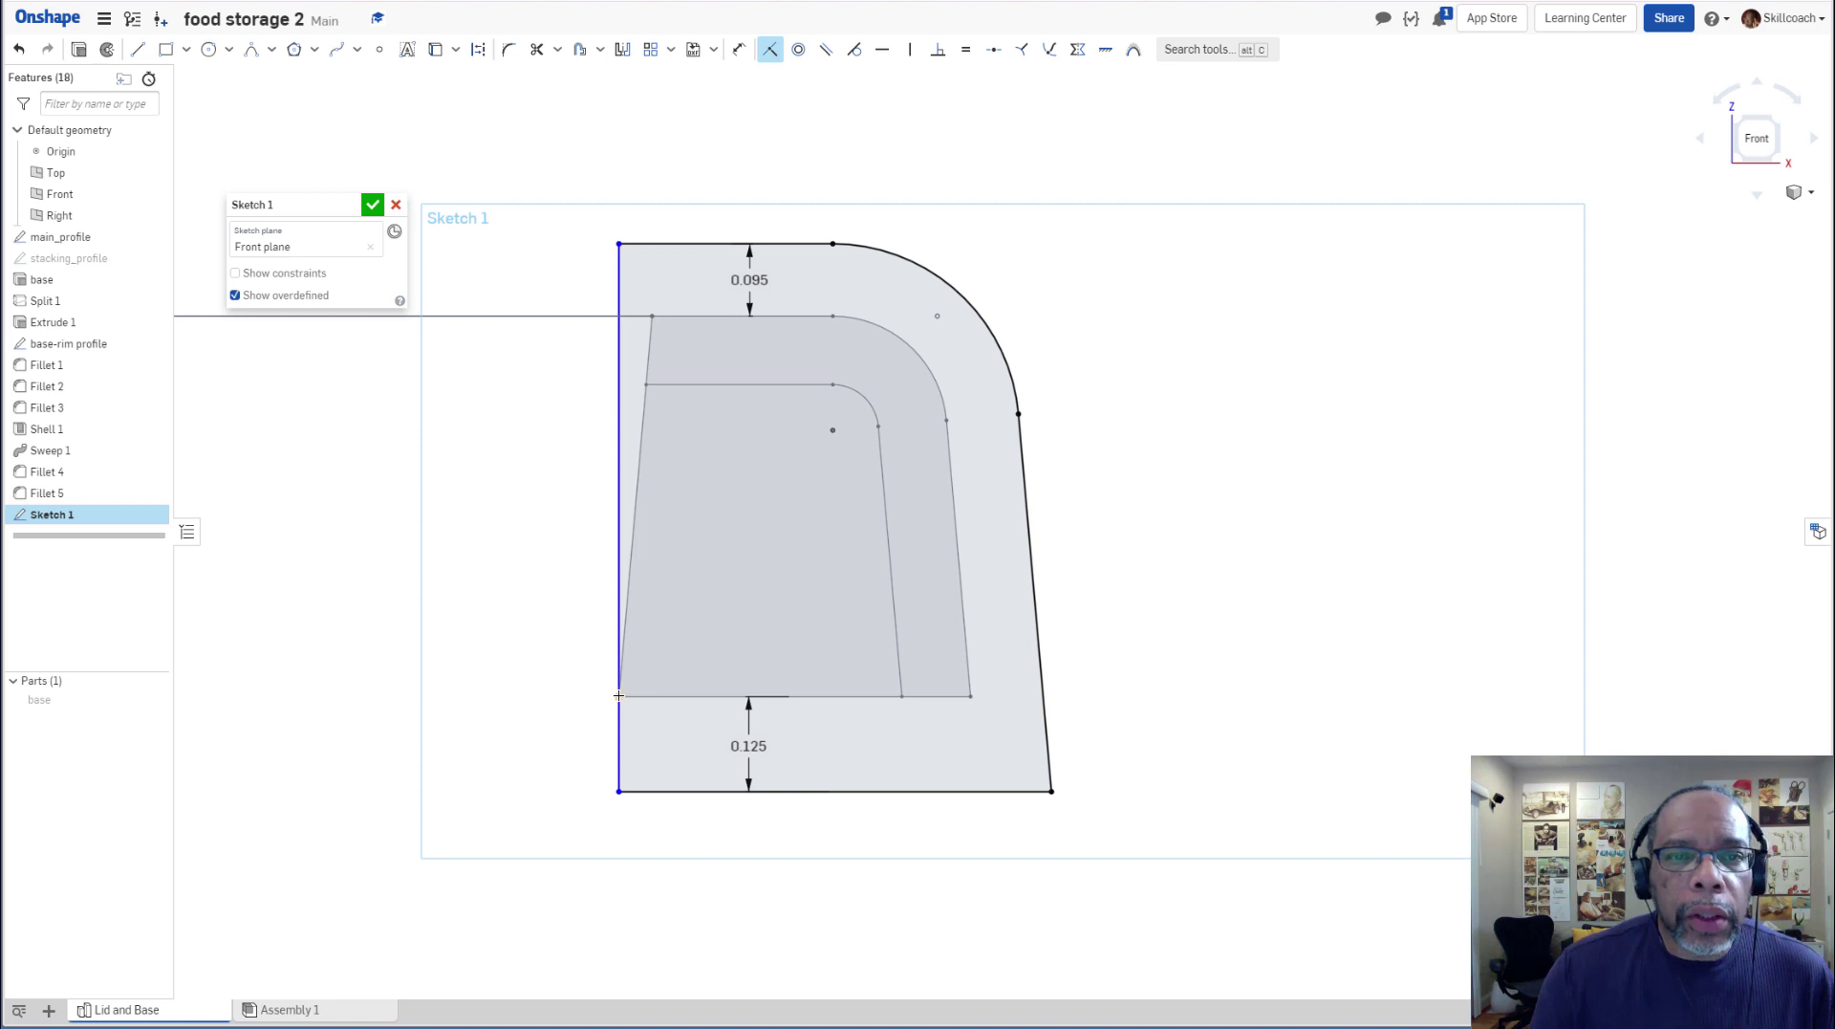
{"action": "scroll", "coordinate": [795, 105], "scroll_direction": "down", "scroll_amount": 1}
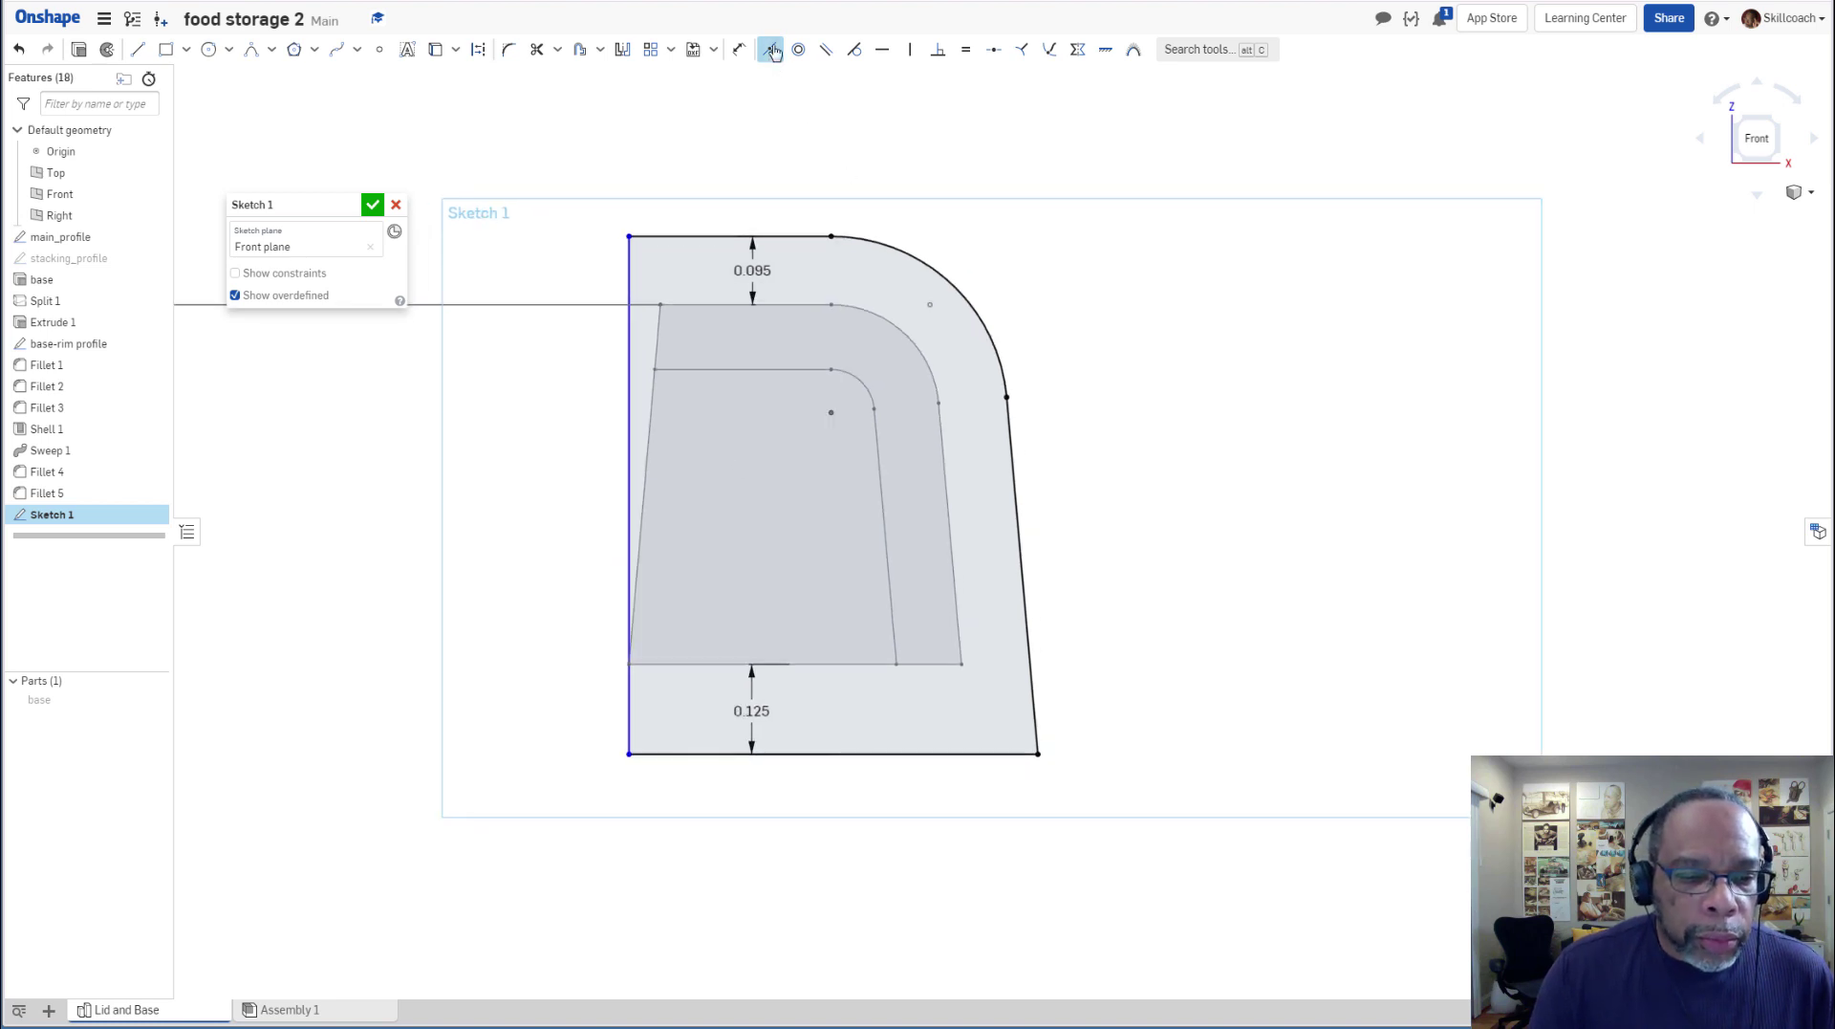
{"action": "left_click", "coordinate": [770, 50]}
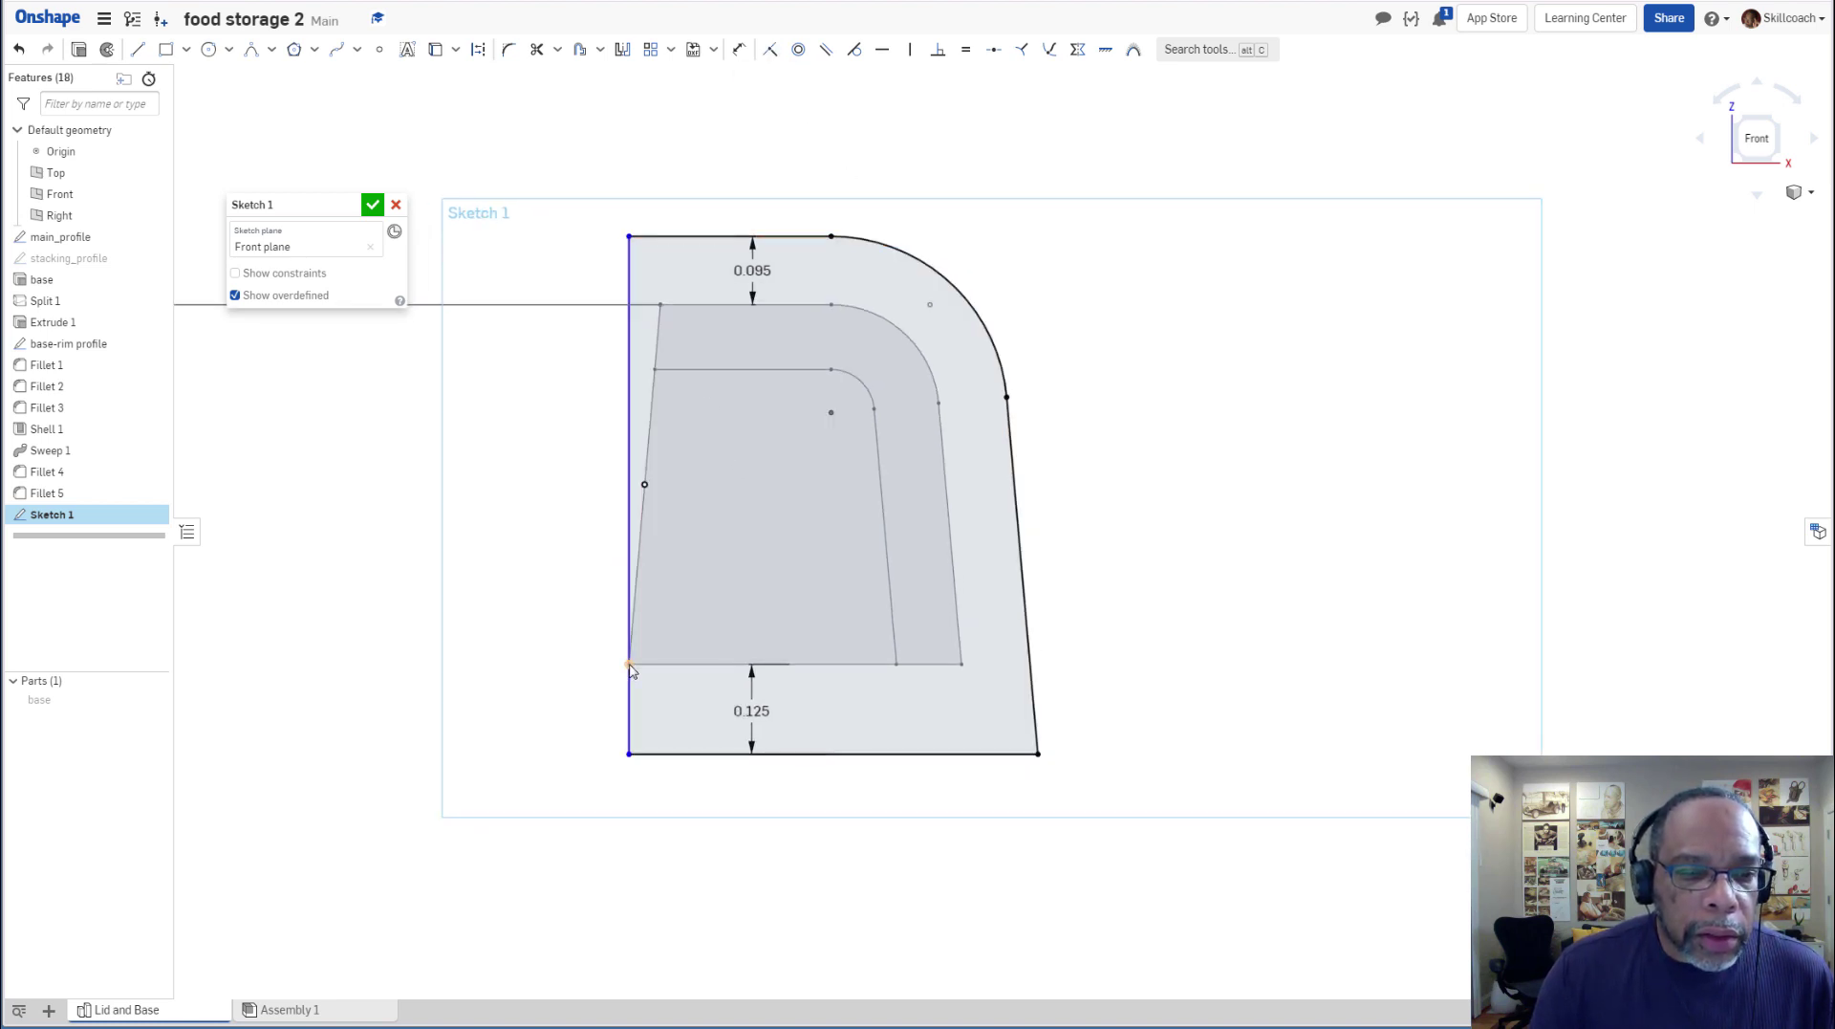
{"action": "left_click", "coordinate": [631, 440]}
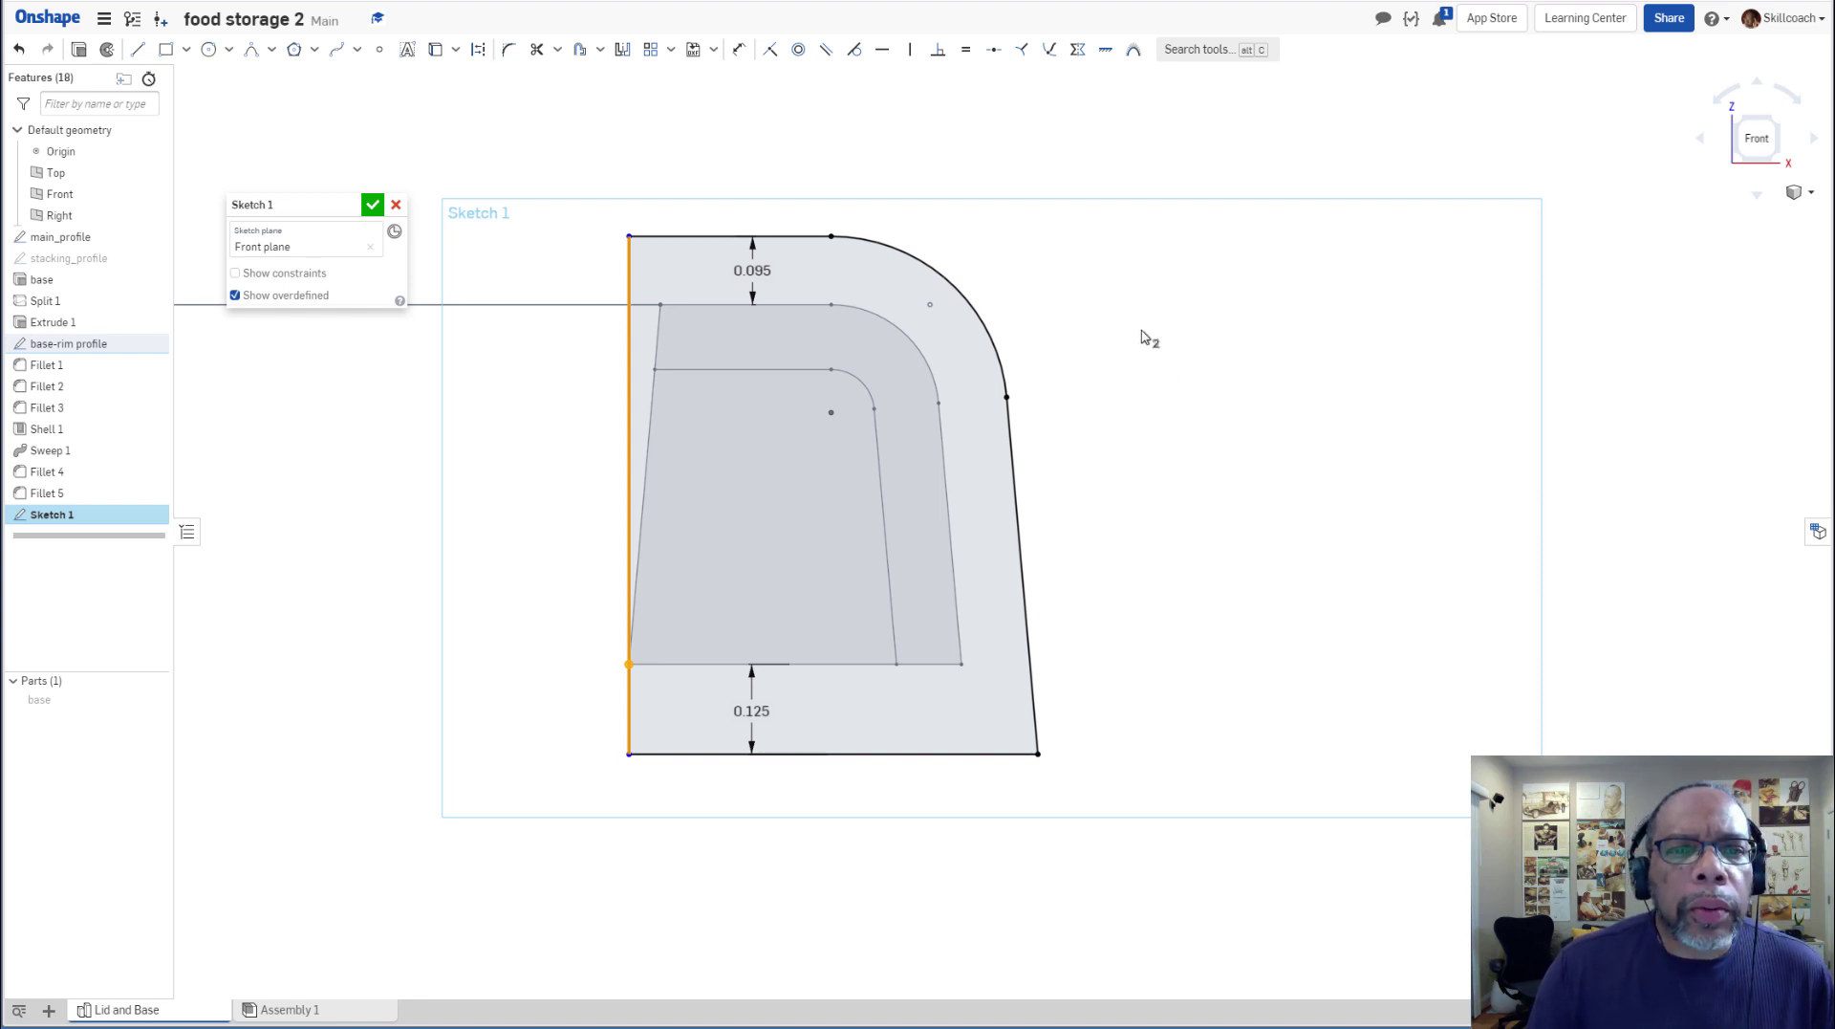
{"action": "left_click", "coordinate": [773, 58]}
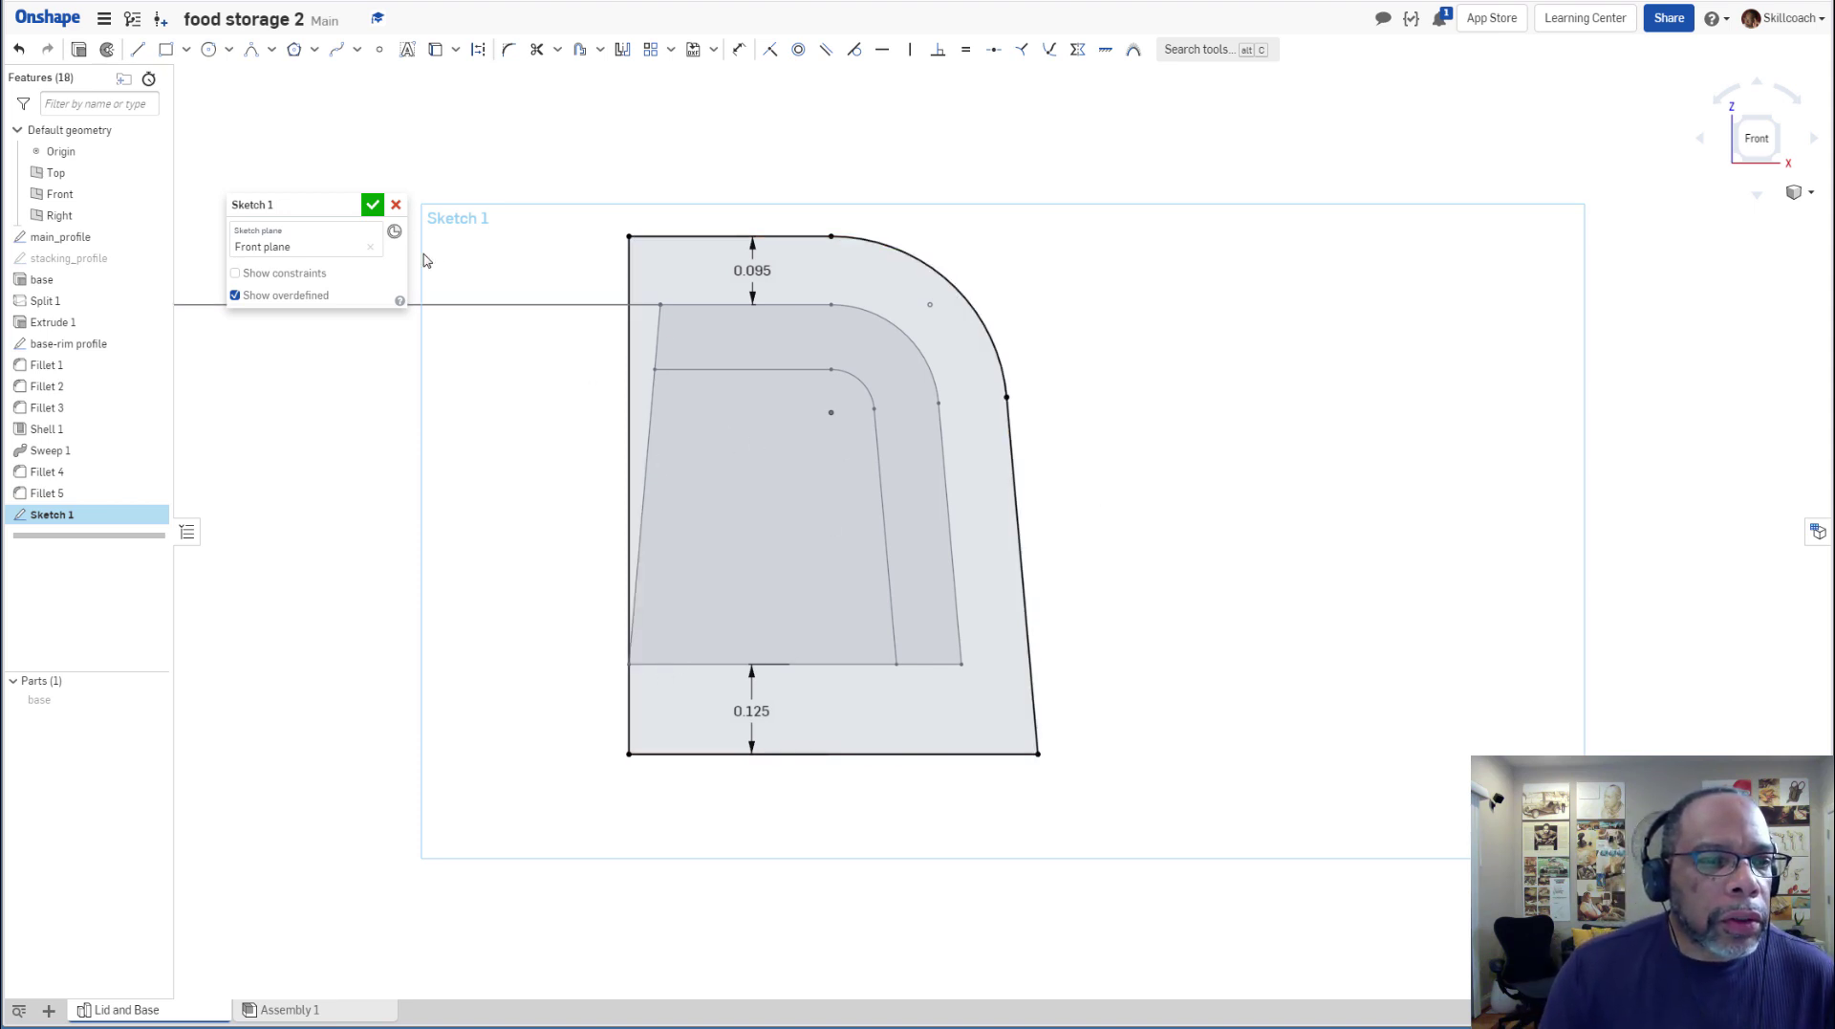
Finish the sketch under the name "lid_rim profile" and hide the base-rim profile sketch.
{"action": "left_click", "coordinate": [294, 208]}
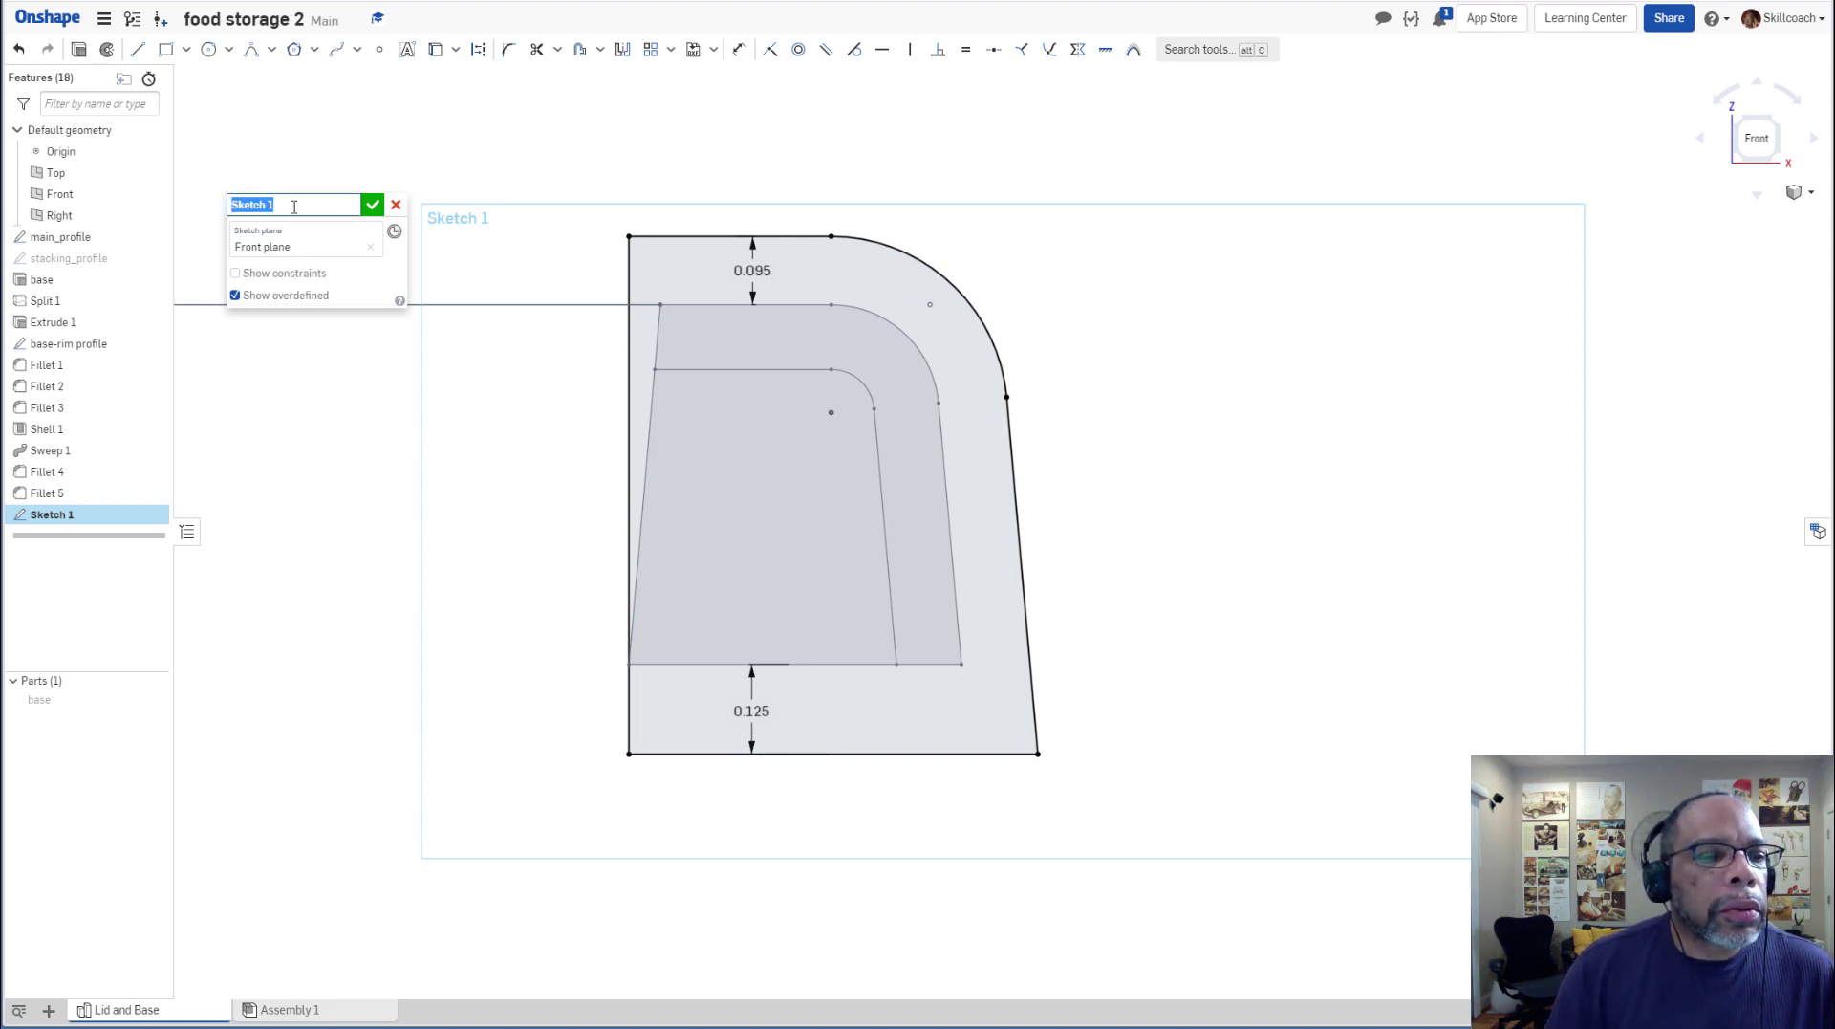
{"action": "type", "text": "lid"}
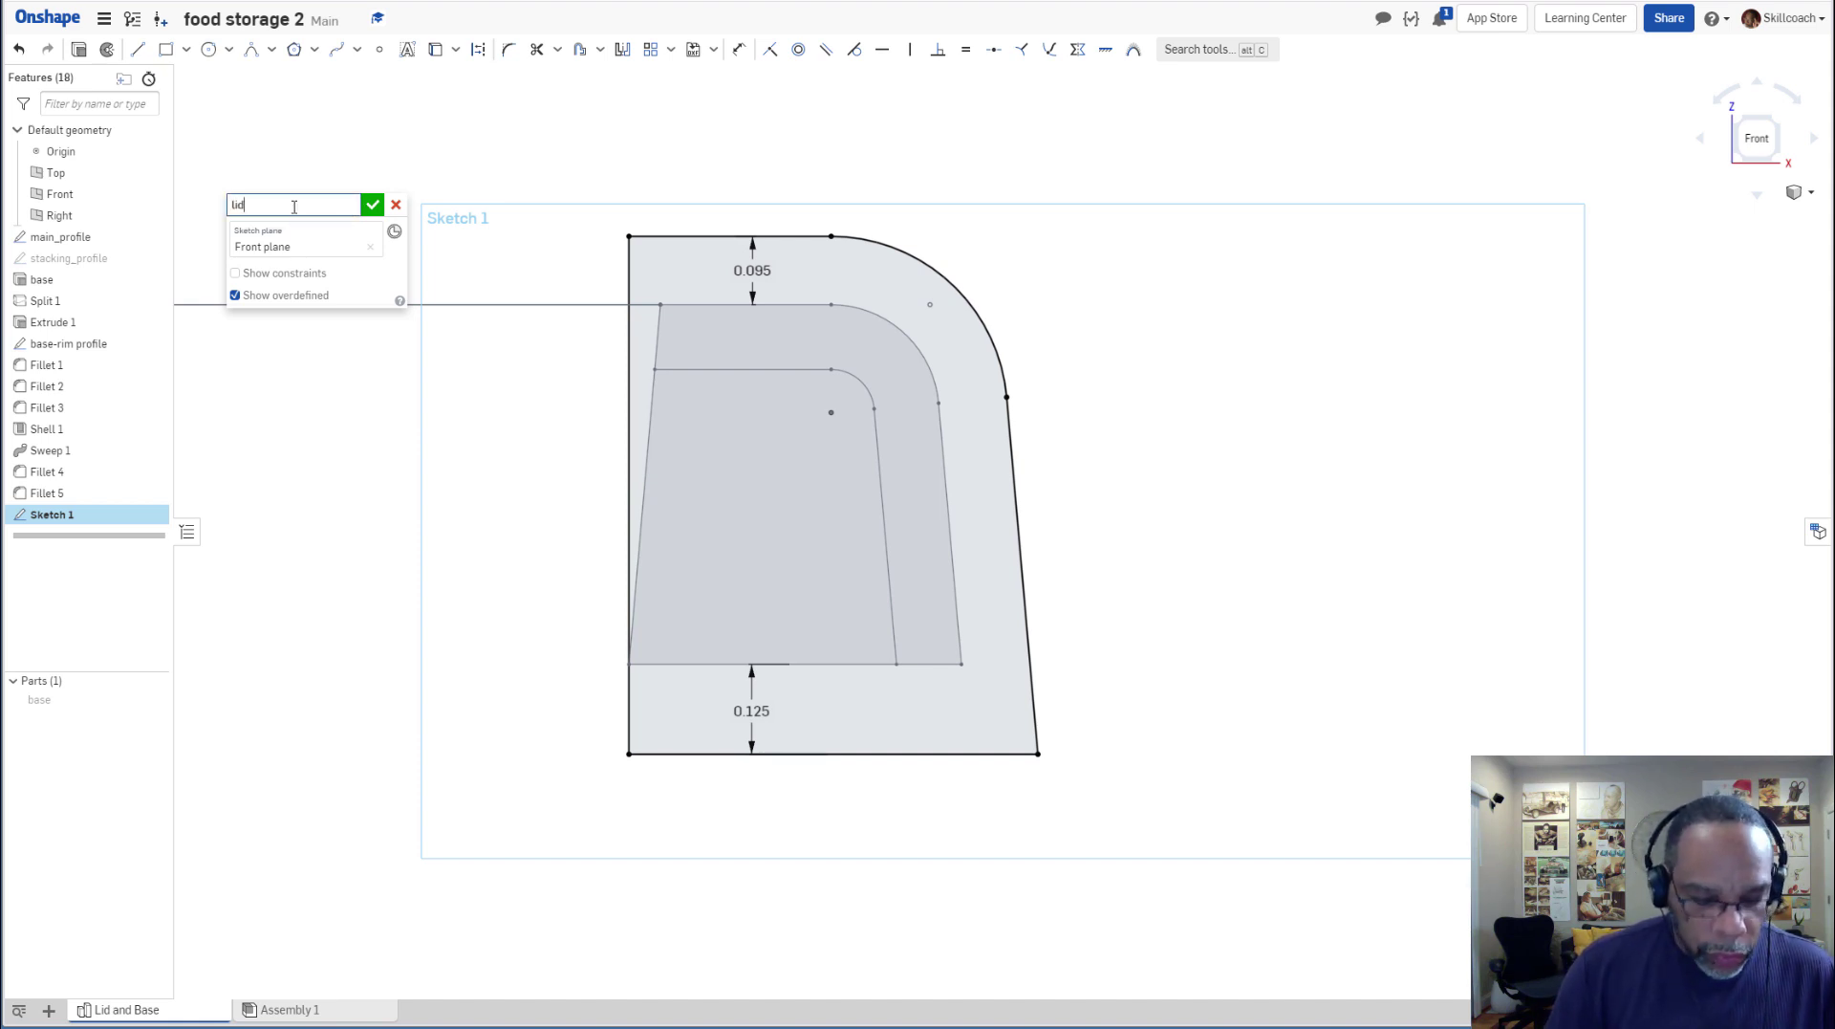
{"action": "type", "text": "_rim"}
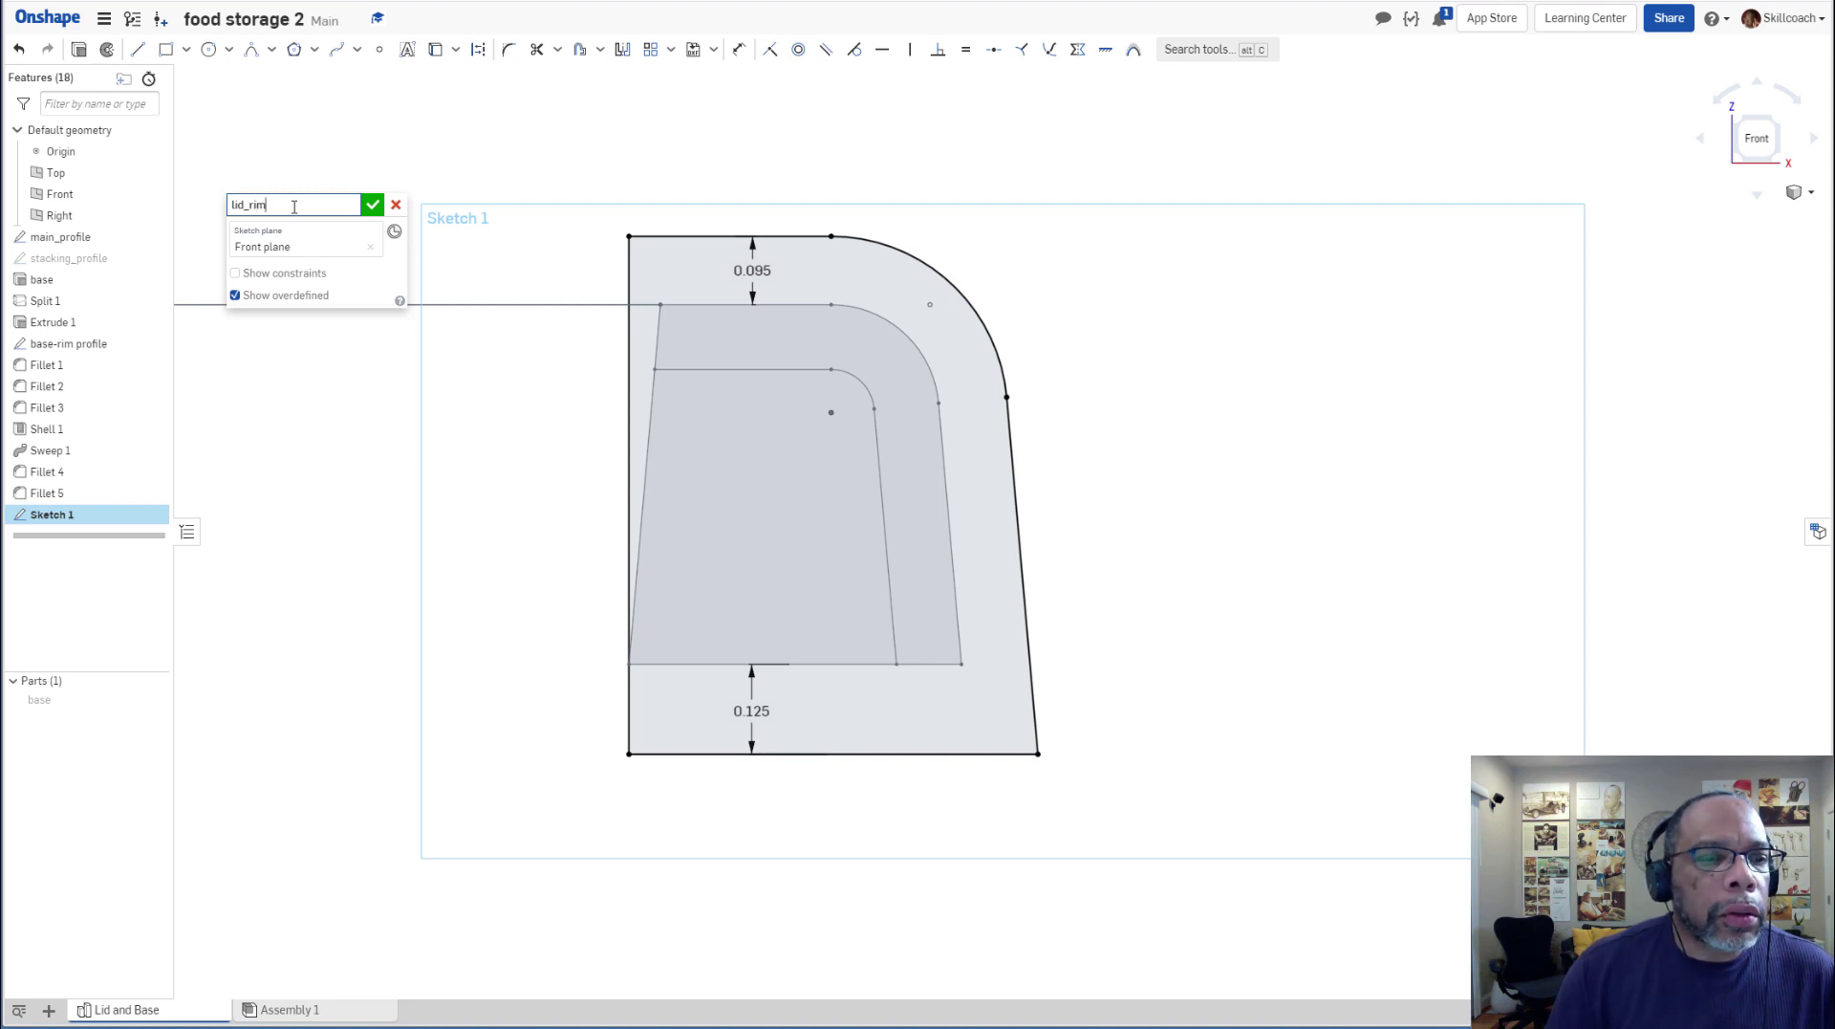
{"action": "type", "text": " profi"}
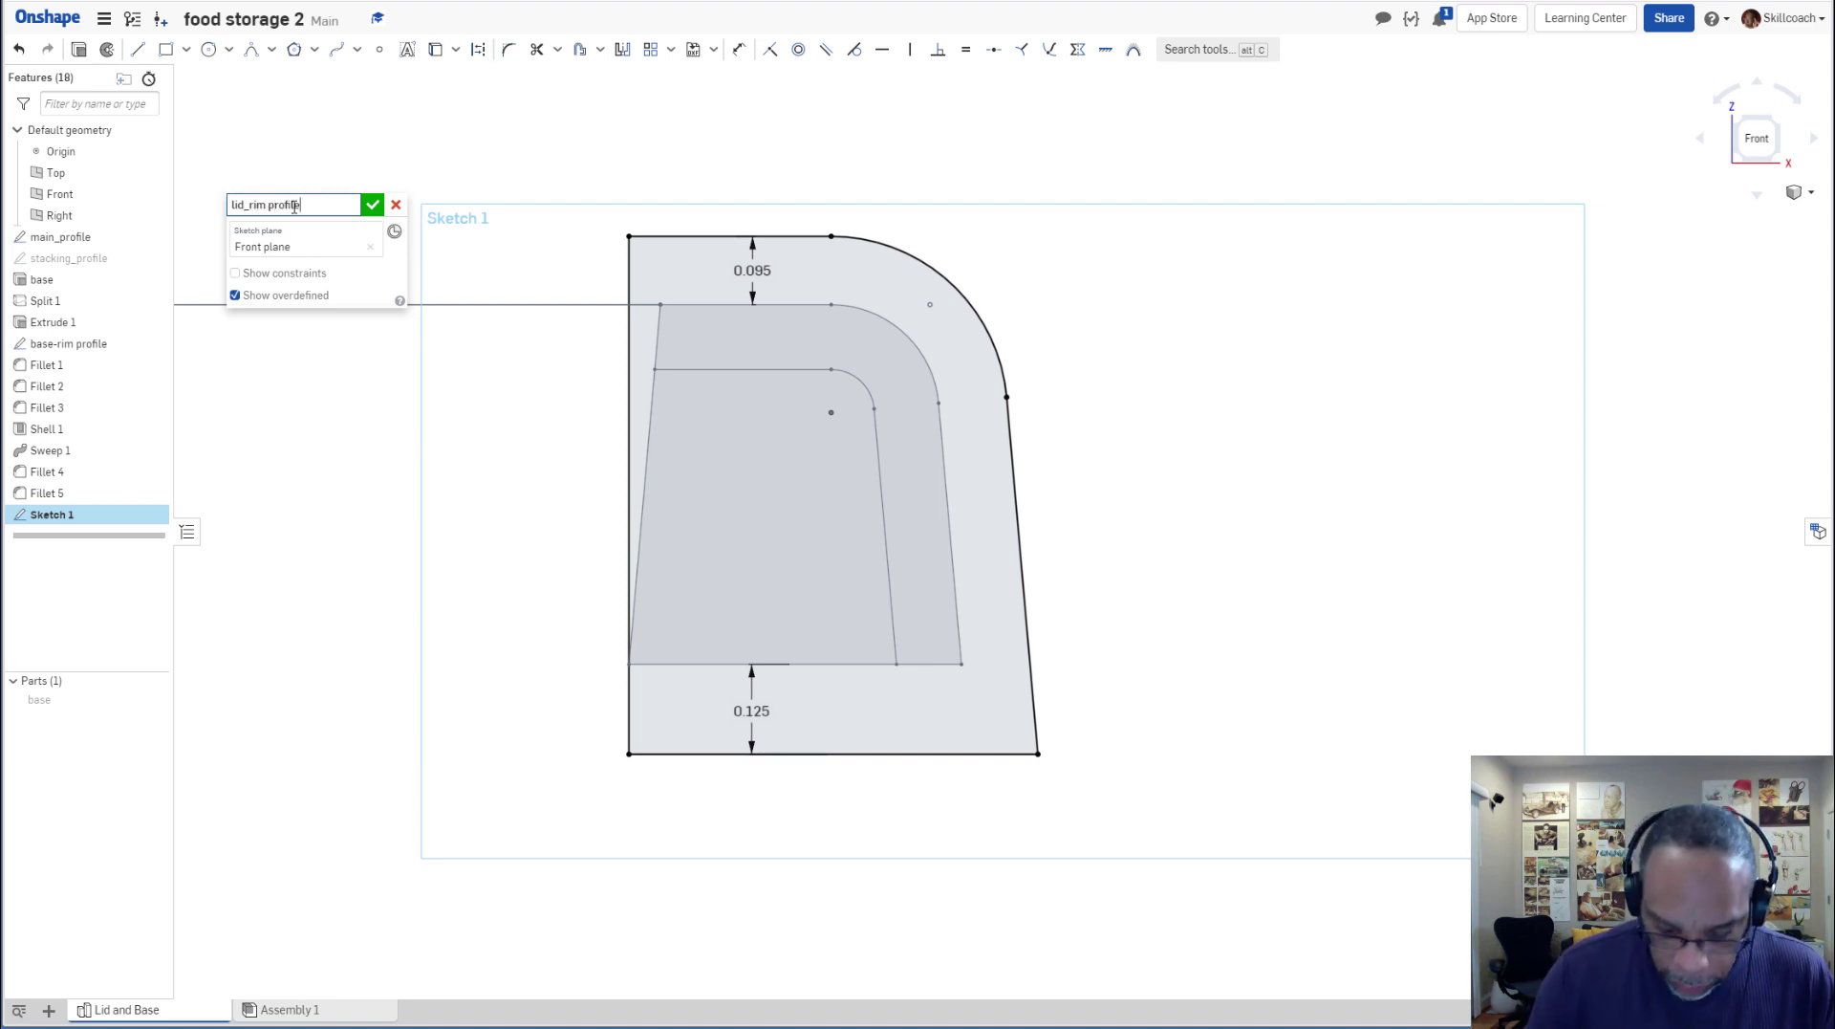
{"action": "type", "text": "le"}
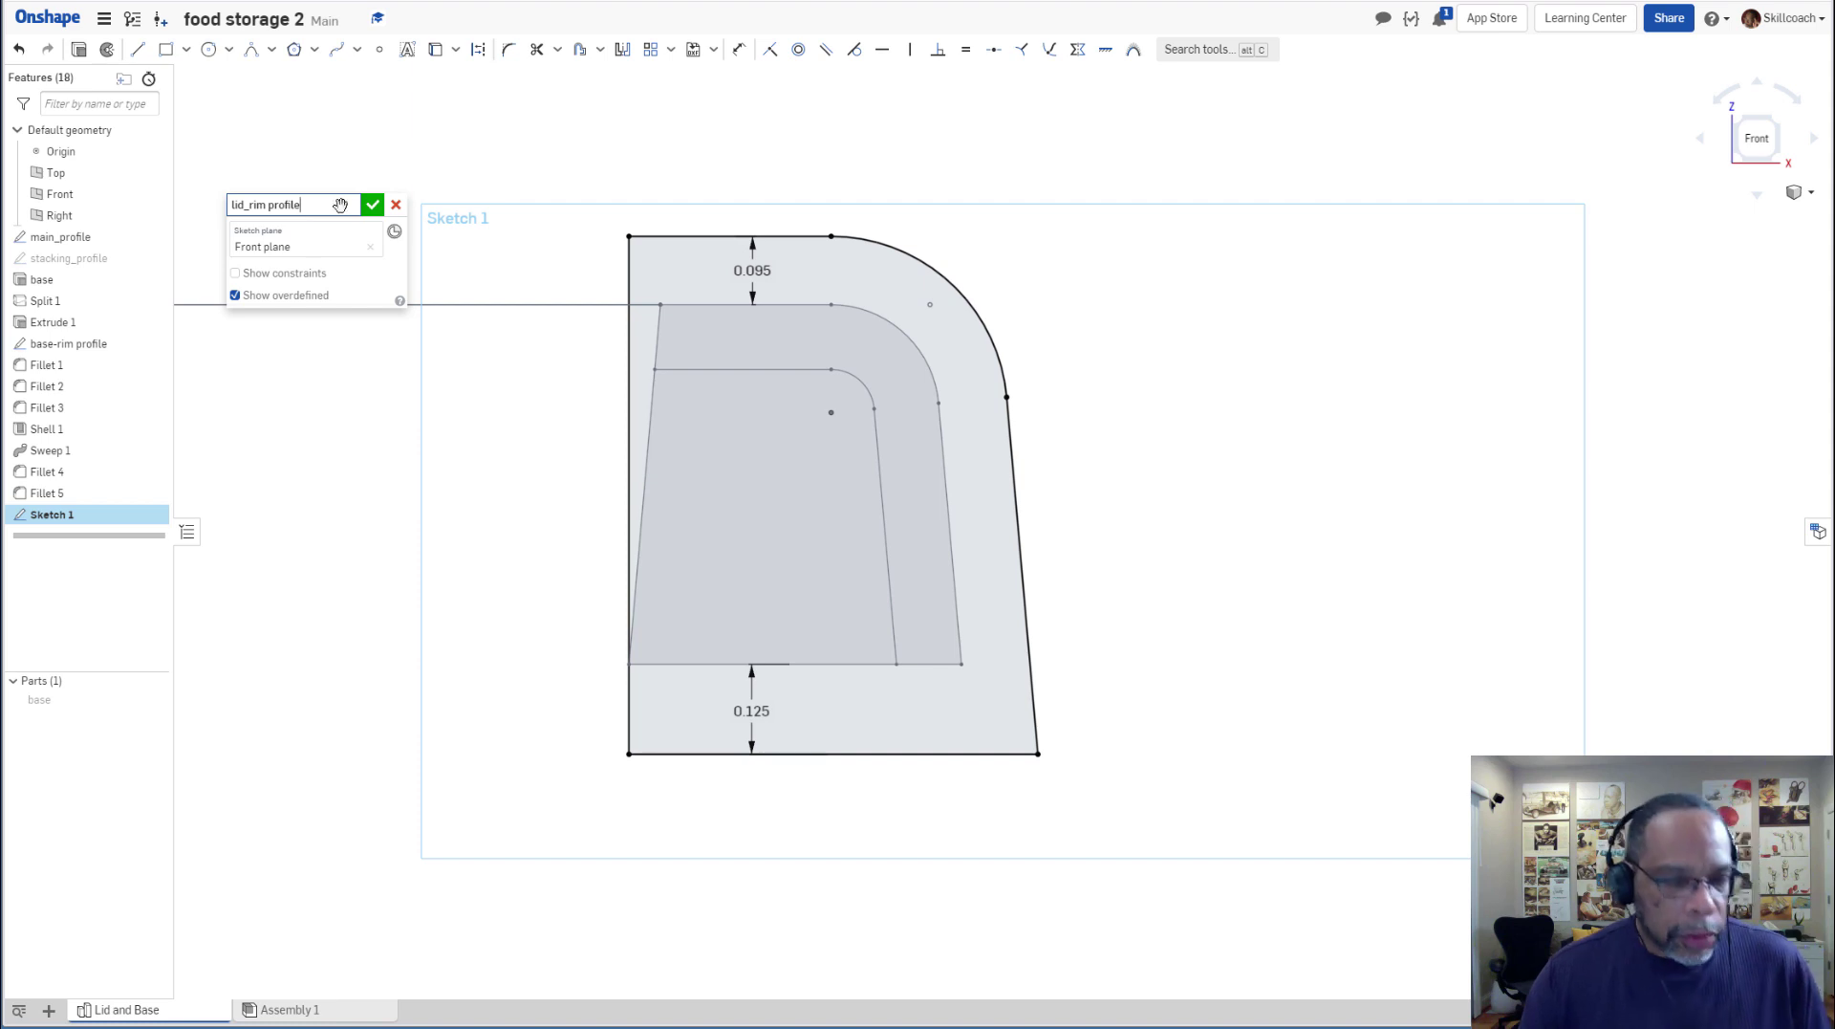
{"action": "key", "text": "Return"}
{"action": "left_click", "coordinate": [371, 205]}
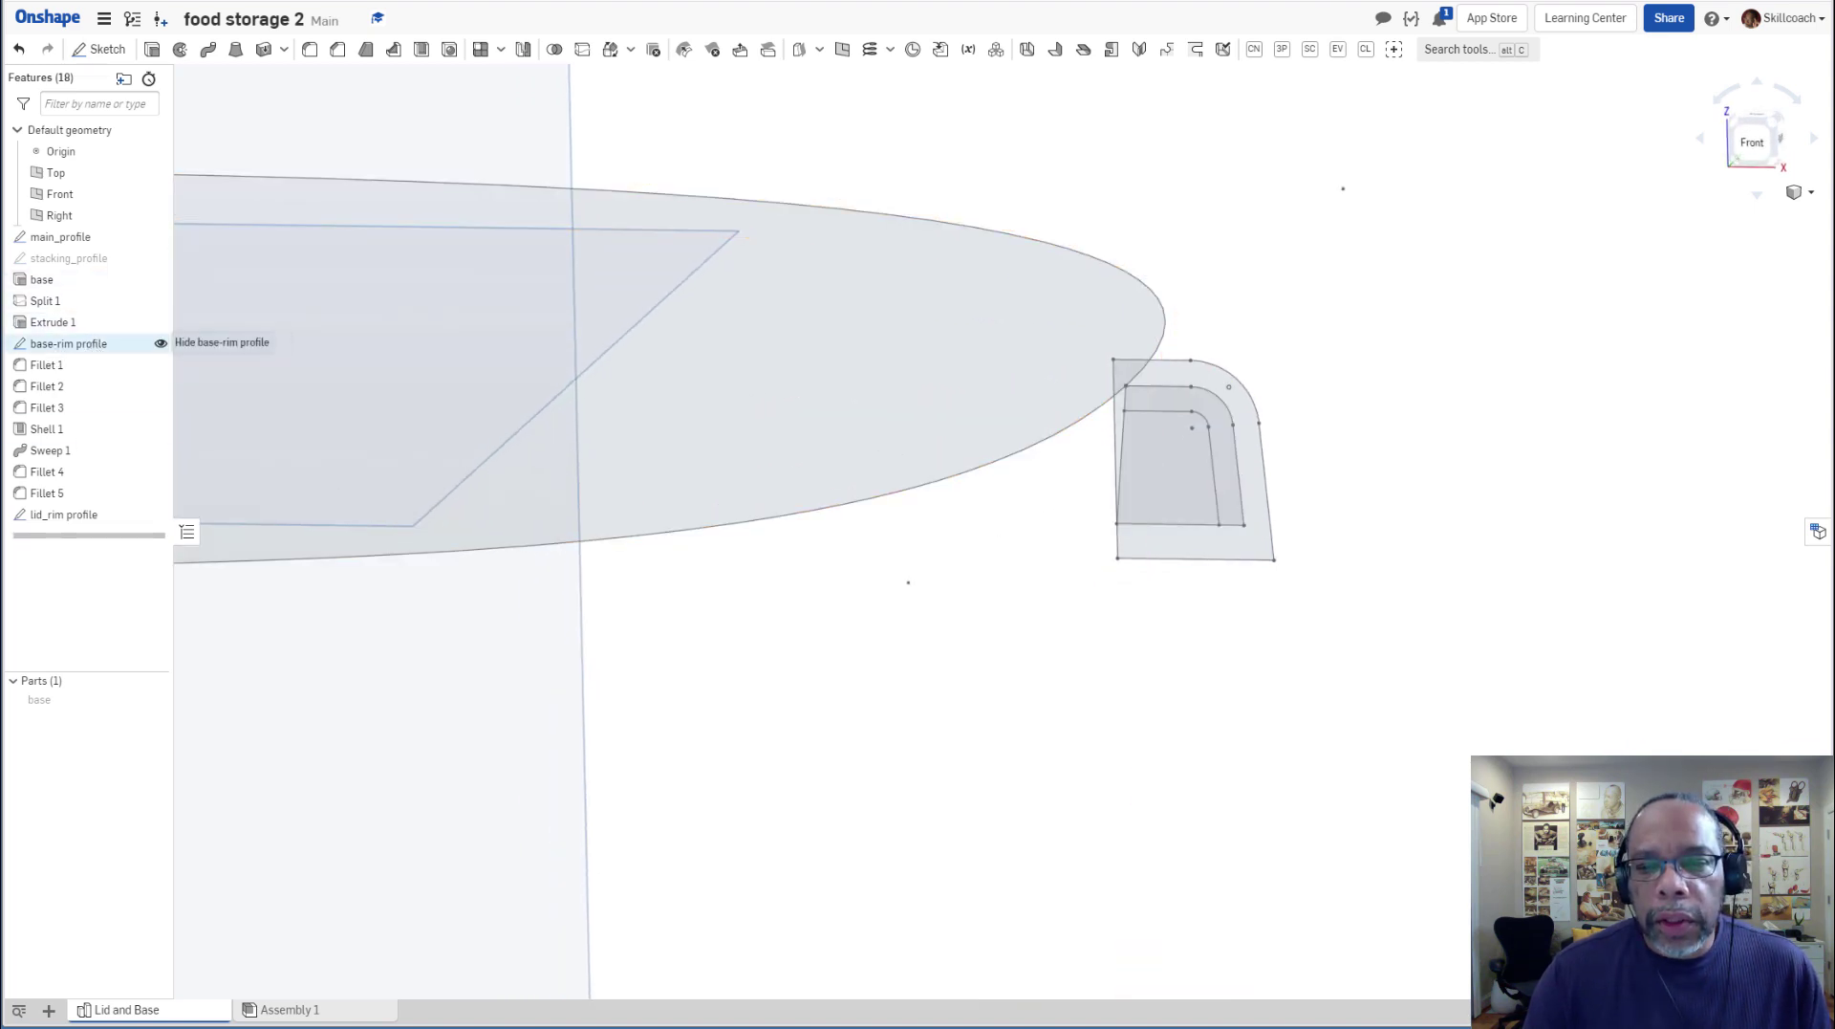
{"action": "left_click", "coordinate": [161, 344]}
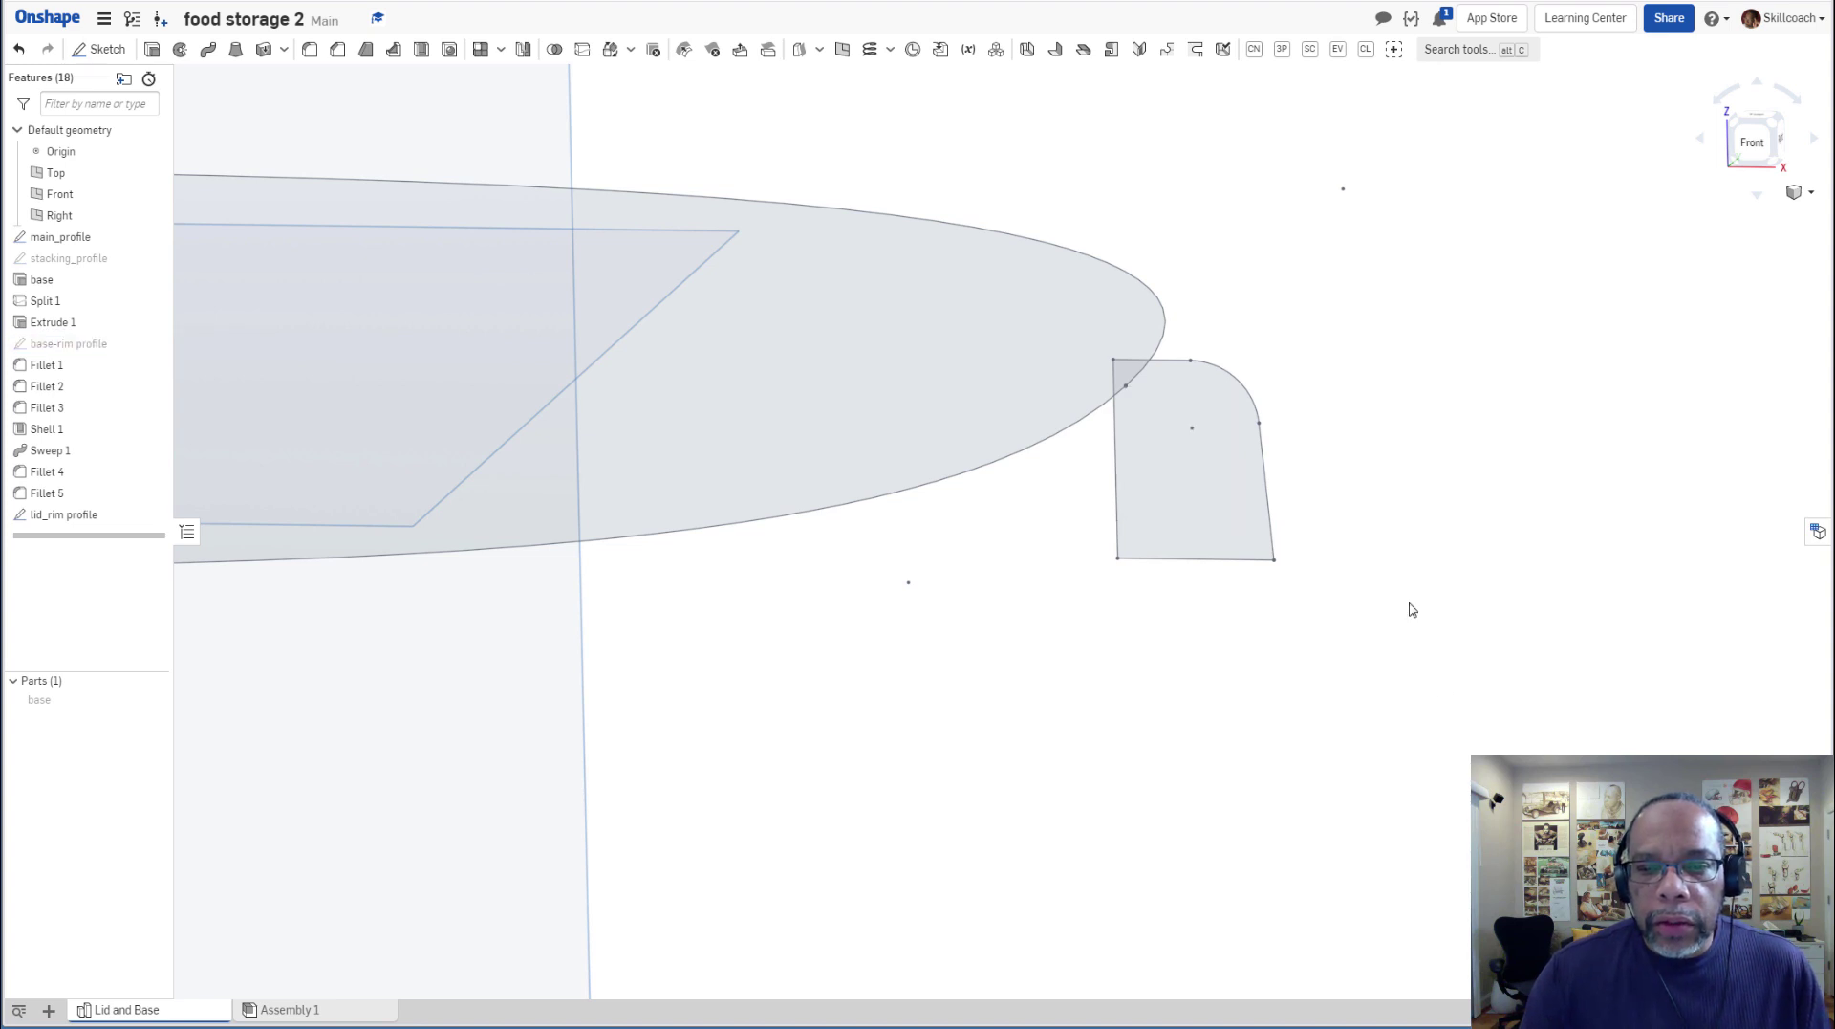
Sweep the lid_rim profile region as a new solid along all four perimeter edges of main_profile.
{"action": "key", "text": "f"}
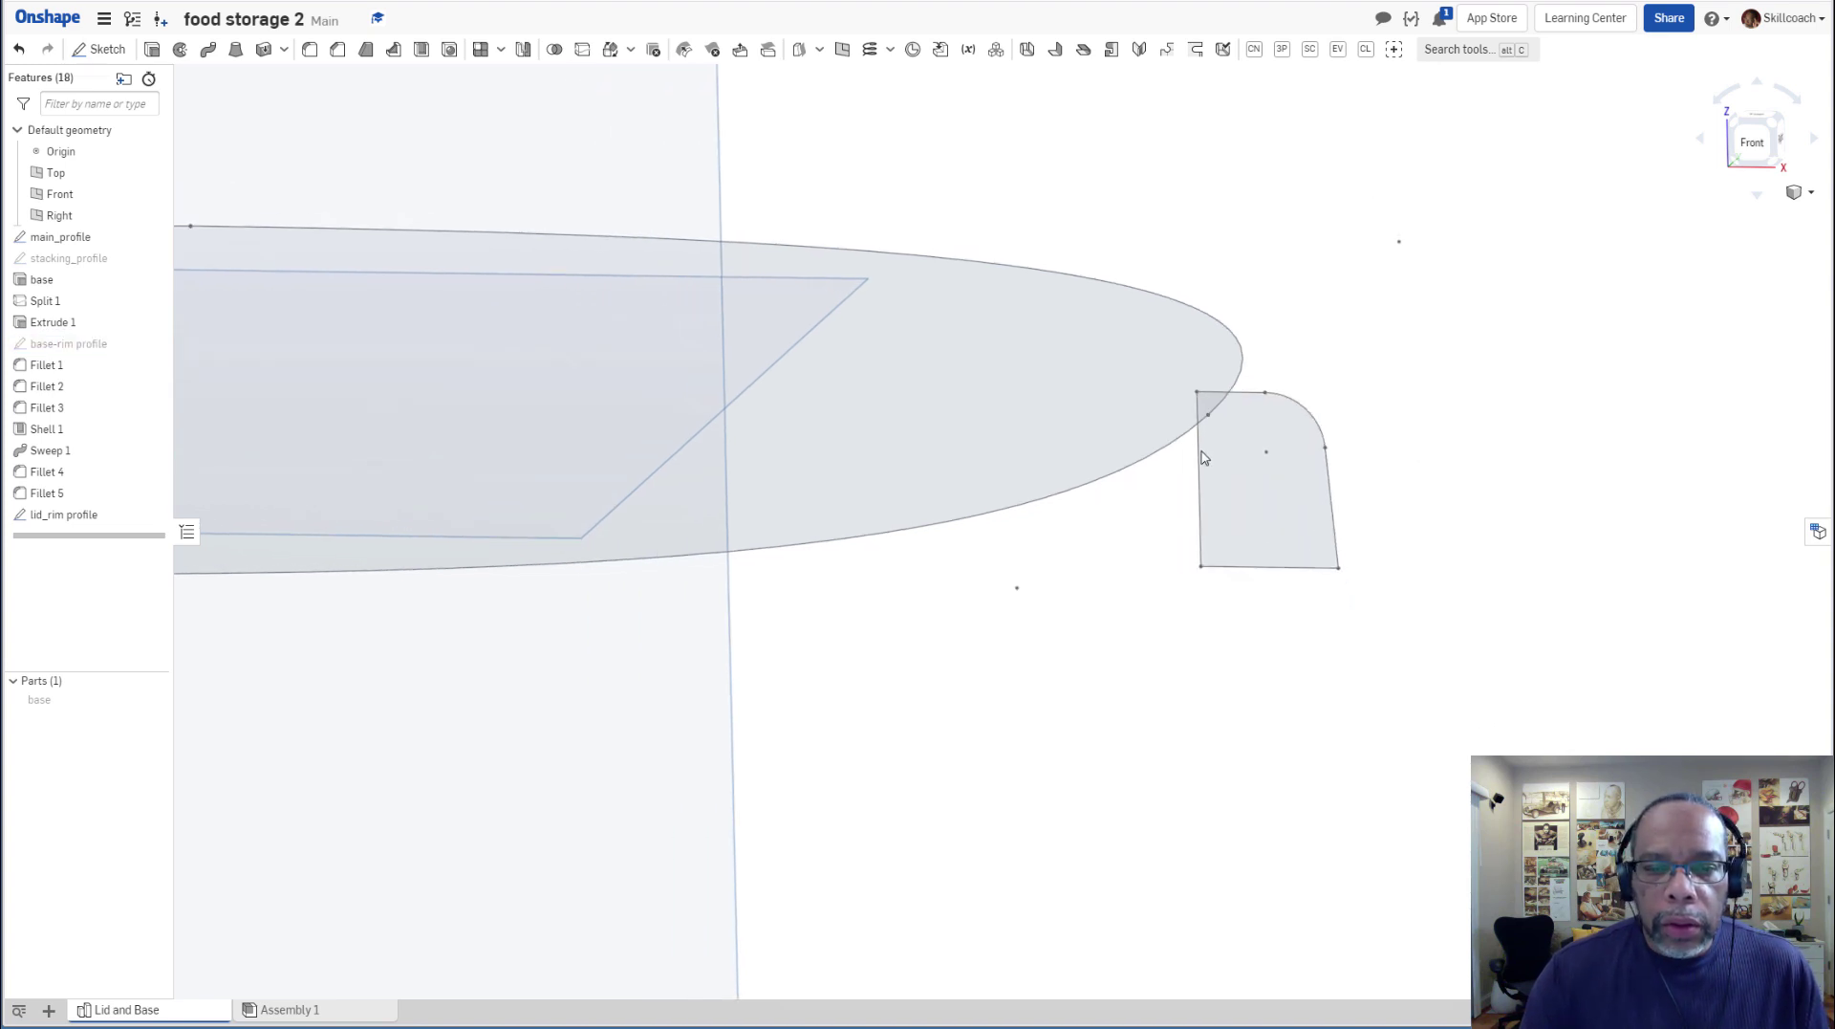
{"action": "scroll", "coordinate": [1047, 480], "scroll_direction": "down", "scroll_amount": 2}
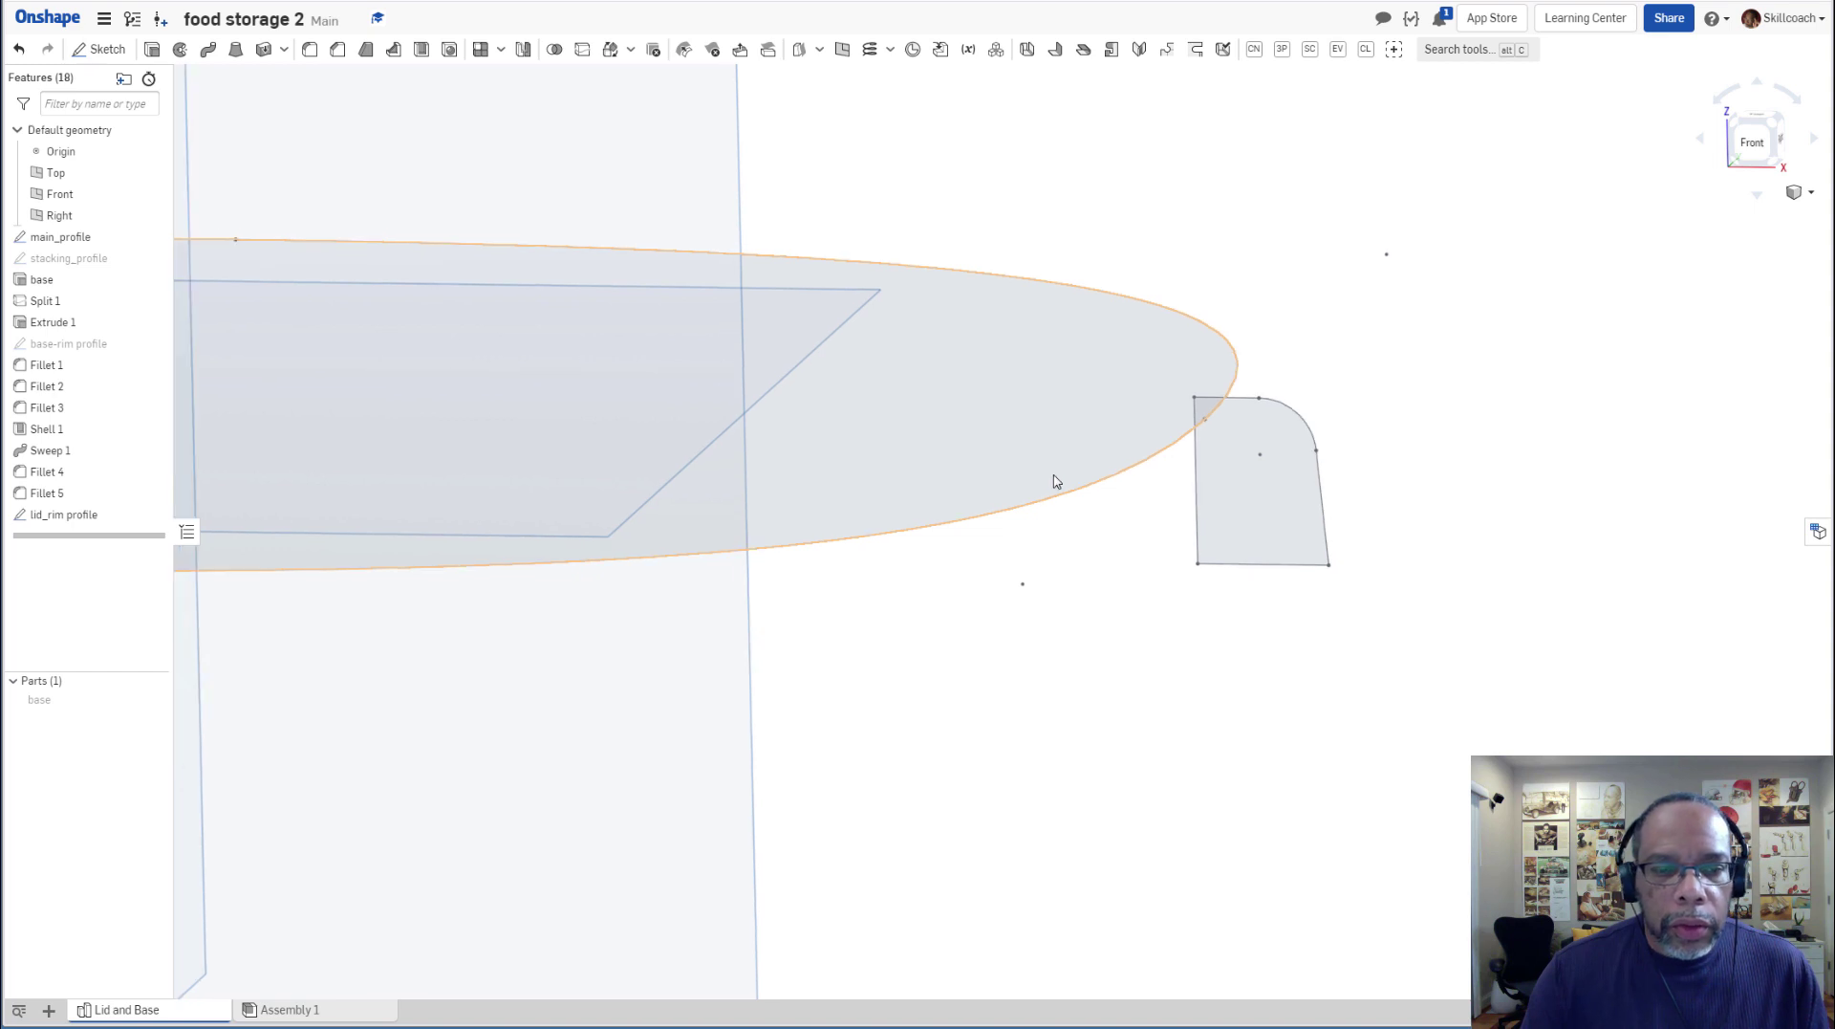
{"action": "scroll", "coordinate": [1049, 485], "scroll_direction": "down", "scroll_amount": 5}
{"action": "right_click_drag", "start_coordinate": [1051, 491], "coordinate": [1045, 531]}
{"action": "scroll", "coordinate": [1046, 532], "scroll_direction": "up", "scroll_amount": 2}
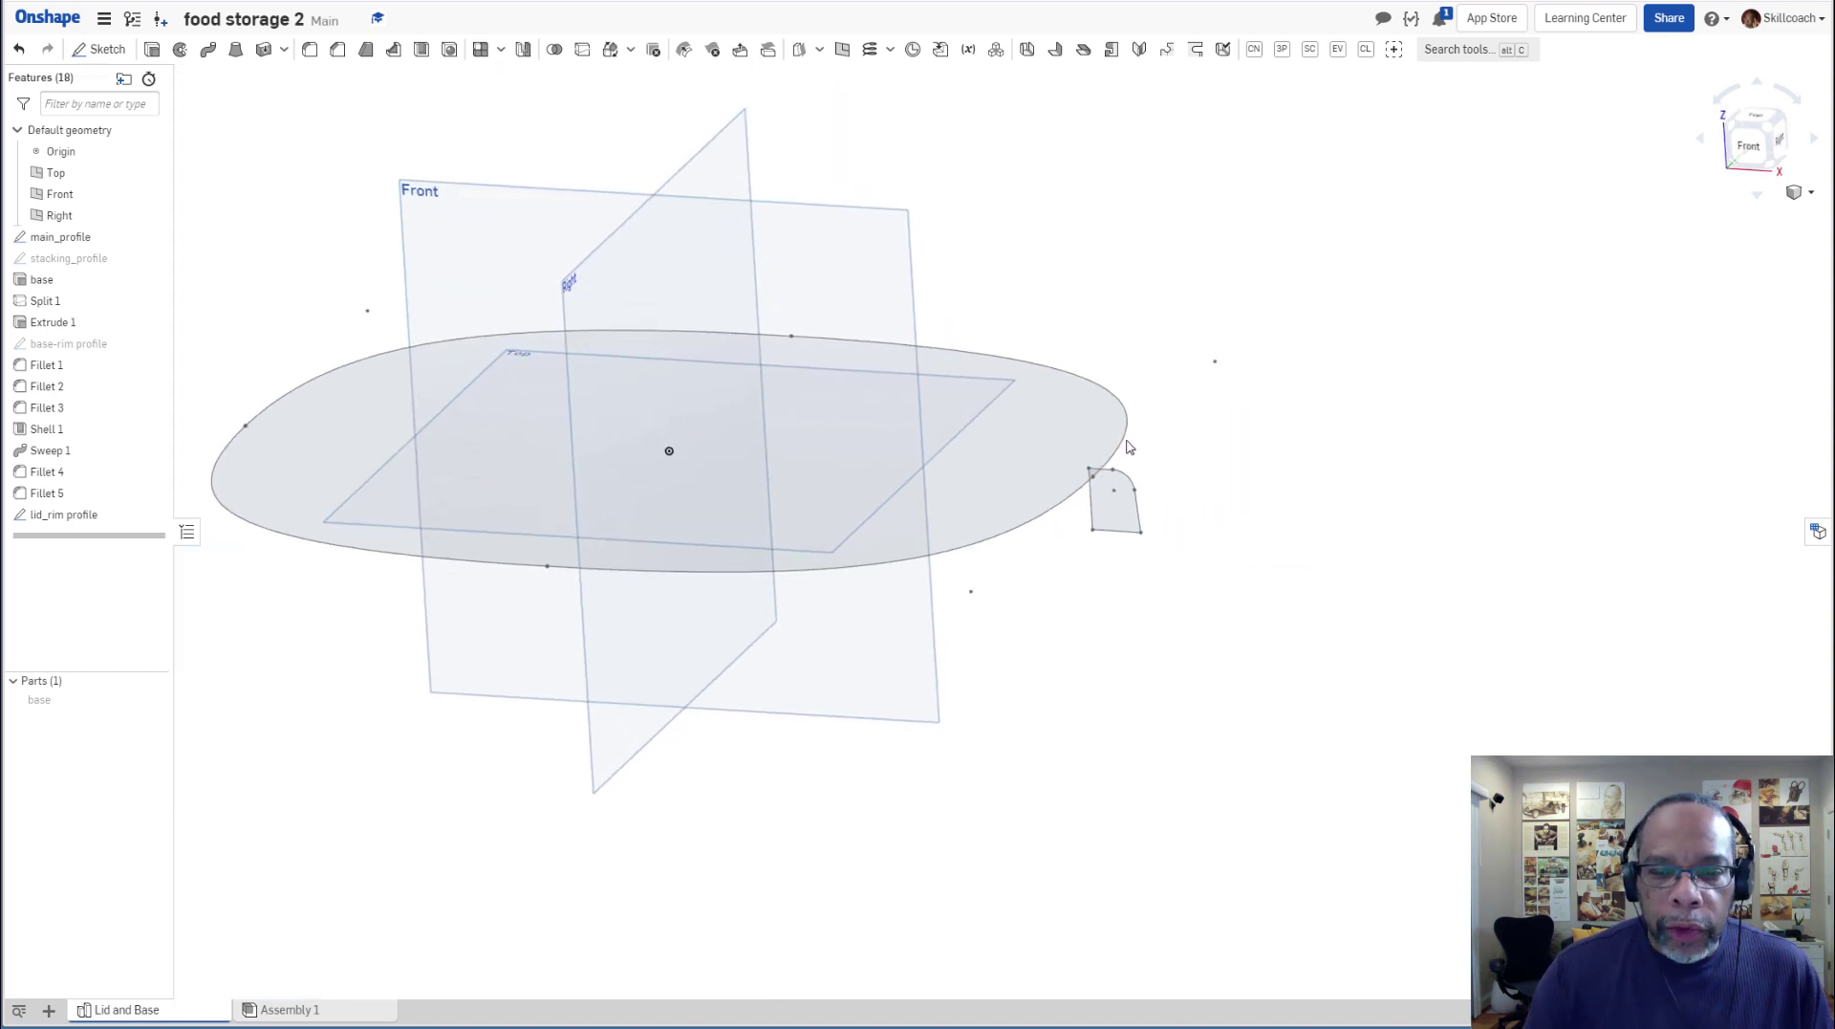
{"action": "left_click", "coordinate": [1118, 523]}
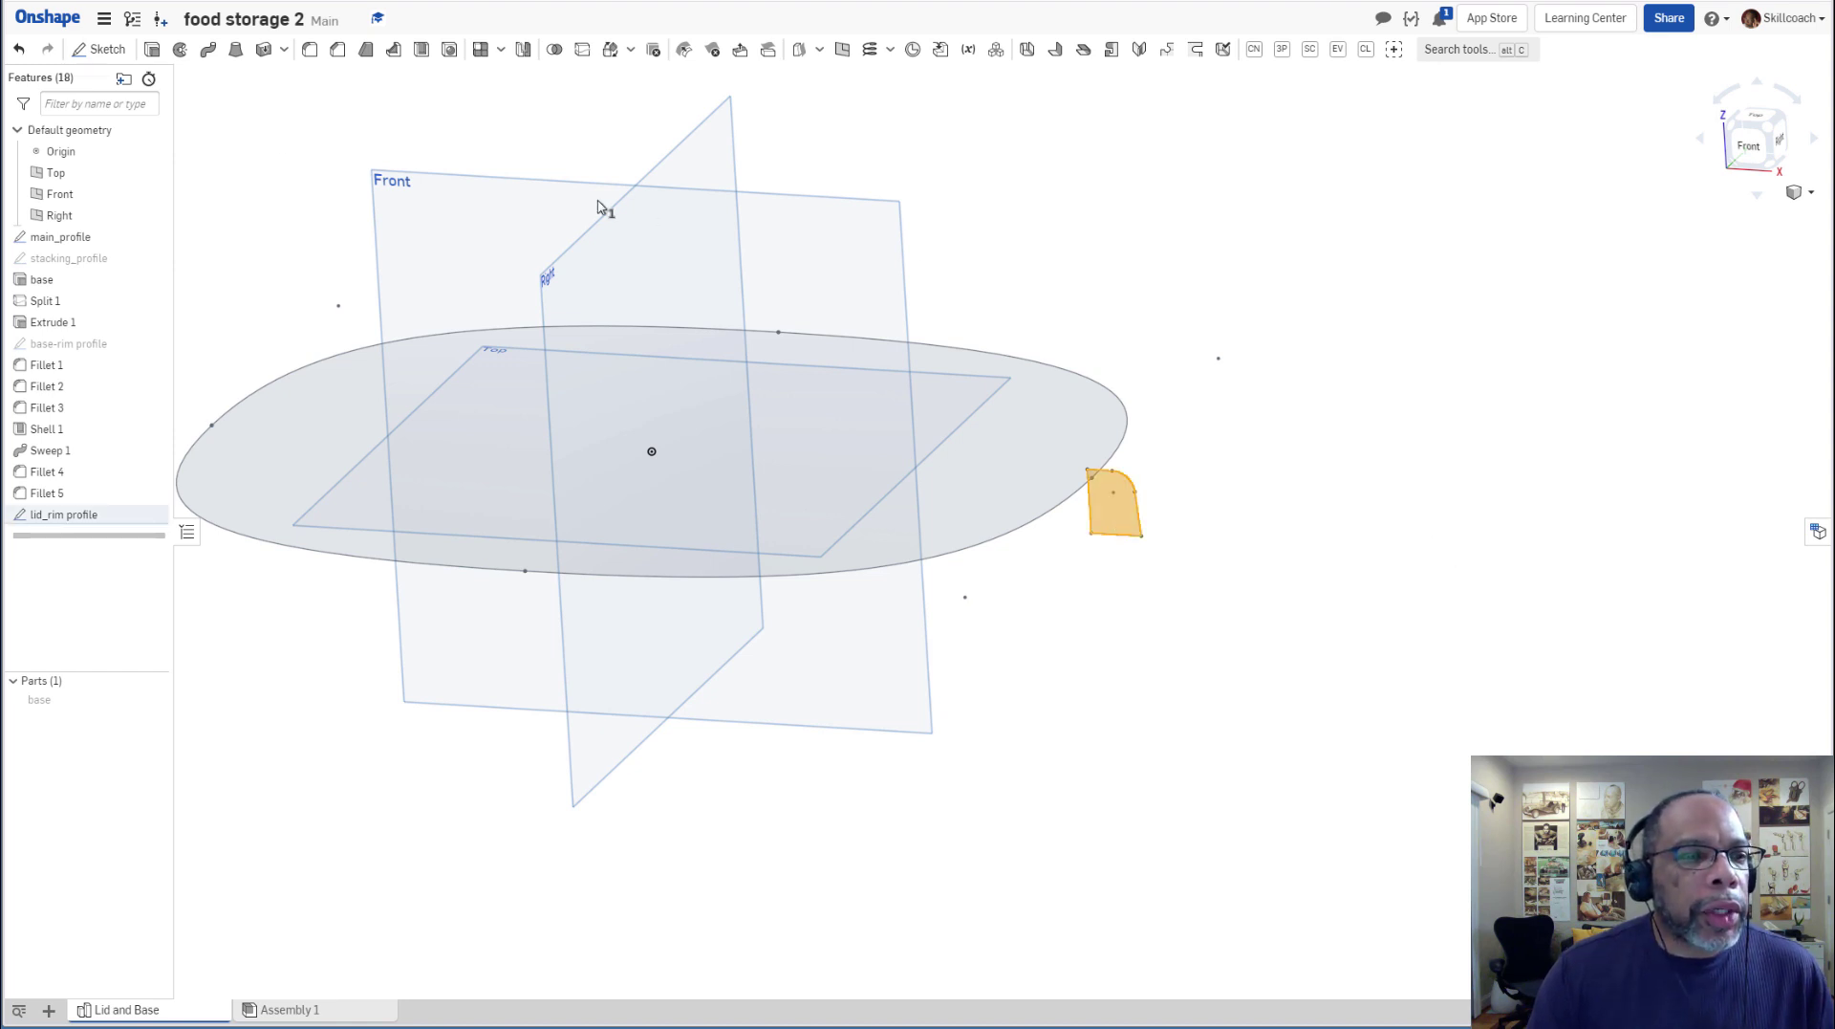
{"action": "left_click", "coordinate": [207, 55]}
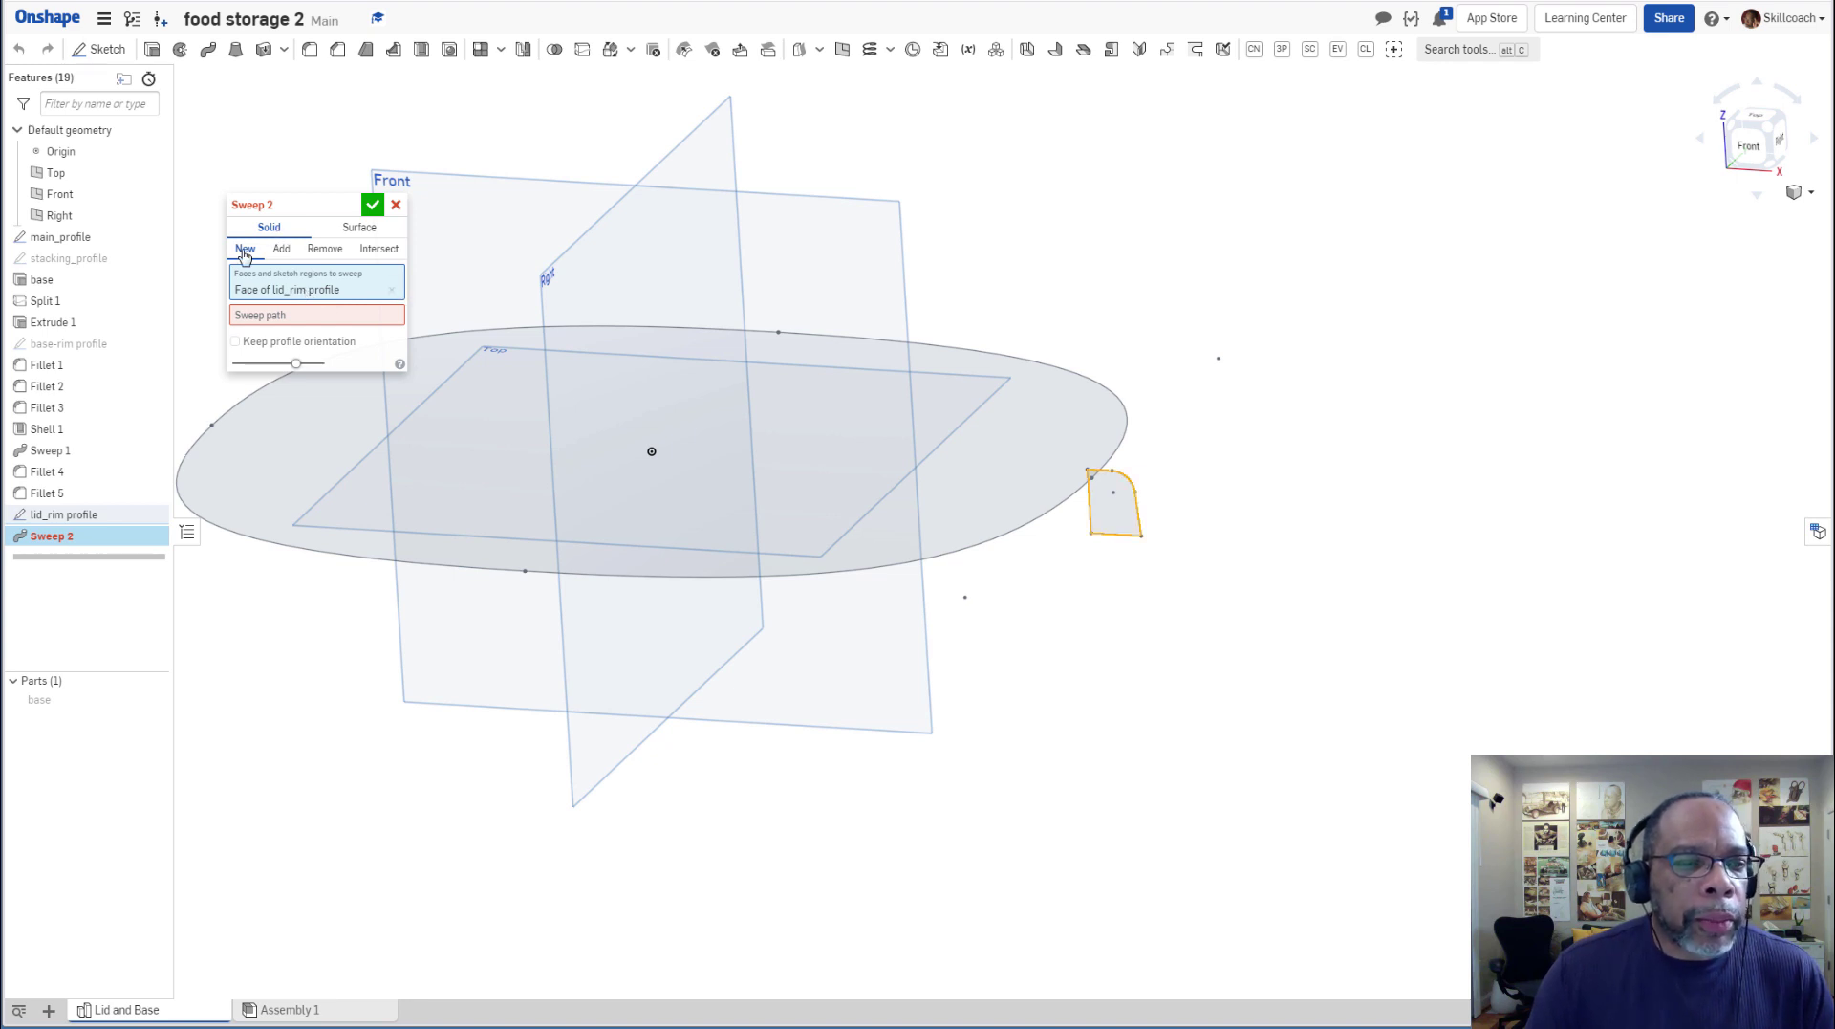
{"action": "left_click", "coordinate": [296, 319]}
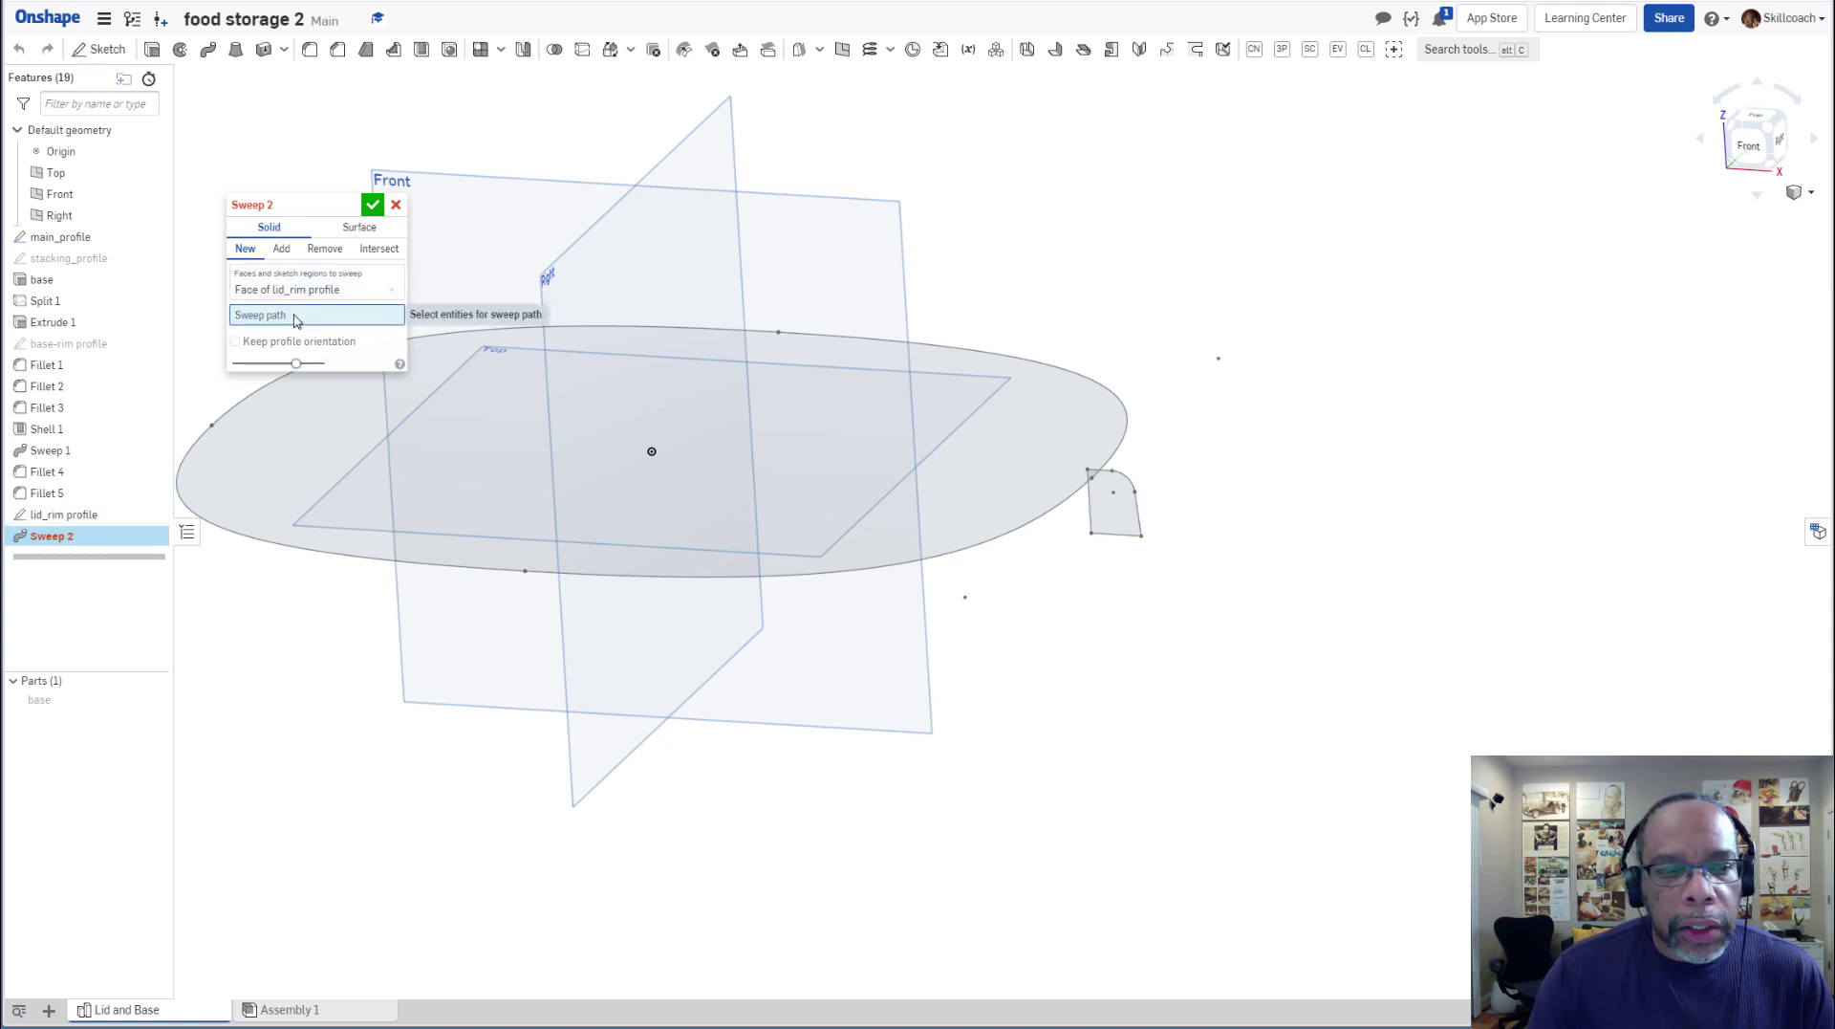
{"action": "left_click", "coordinate": [235, 454]}
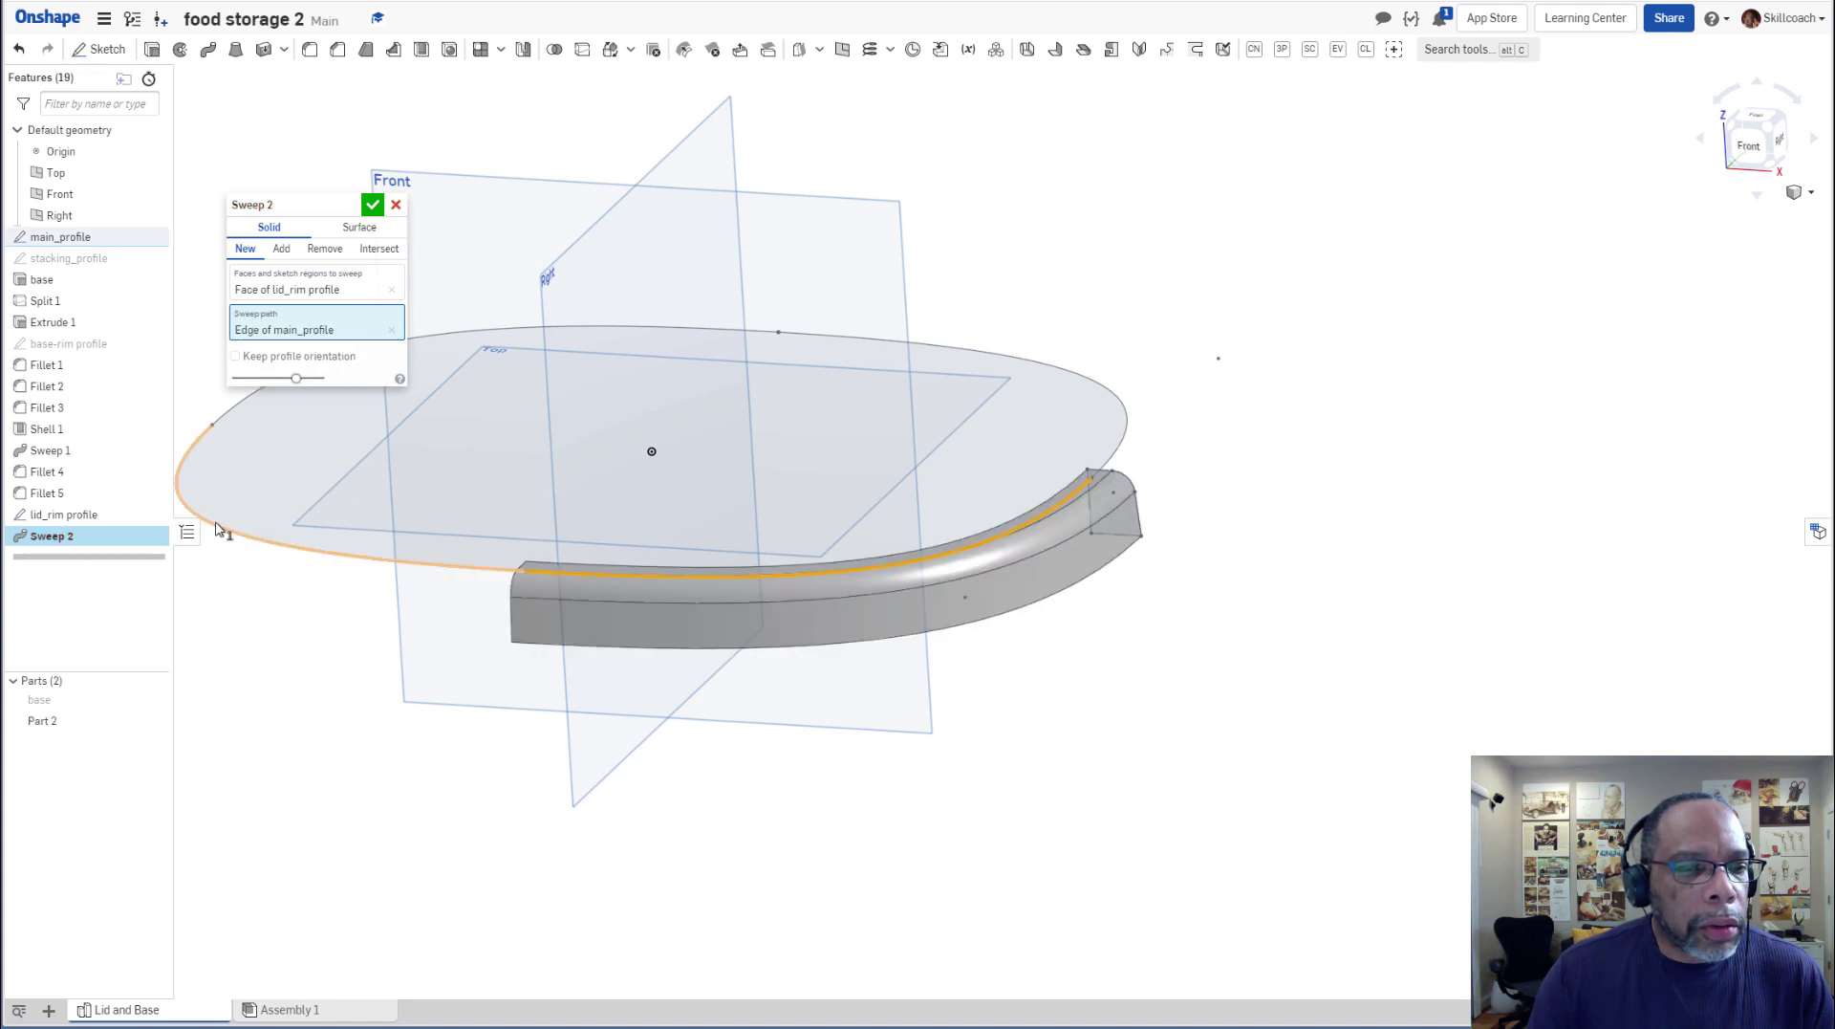
{"action": "left_click", "coordinate": [236, 455]}
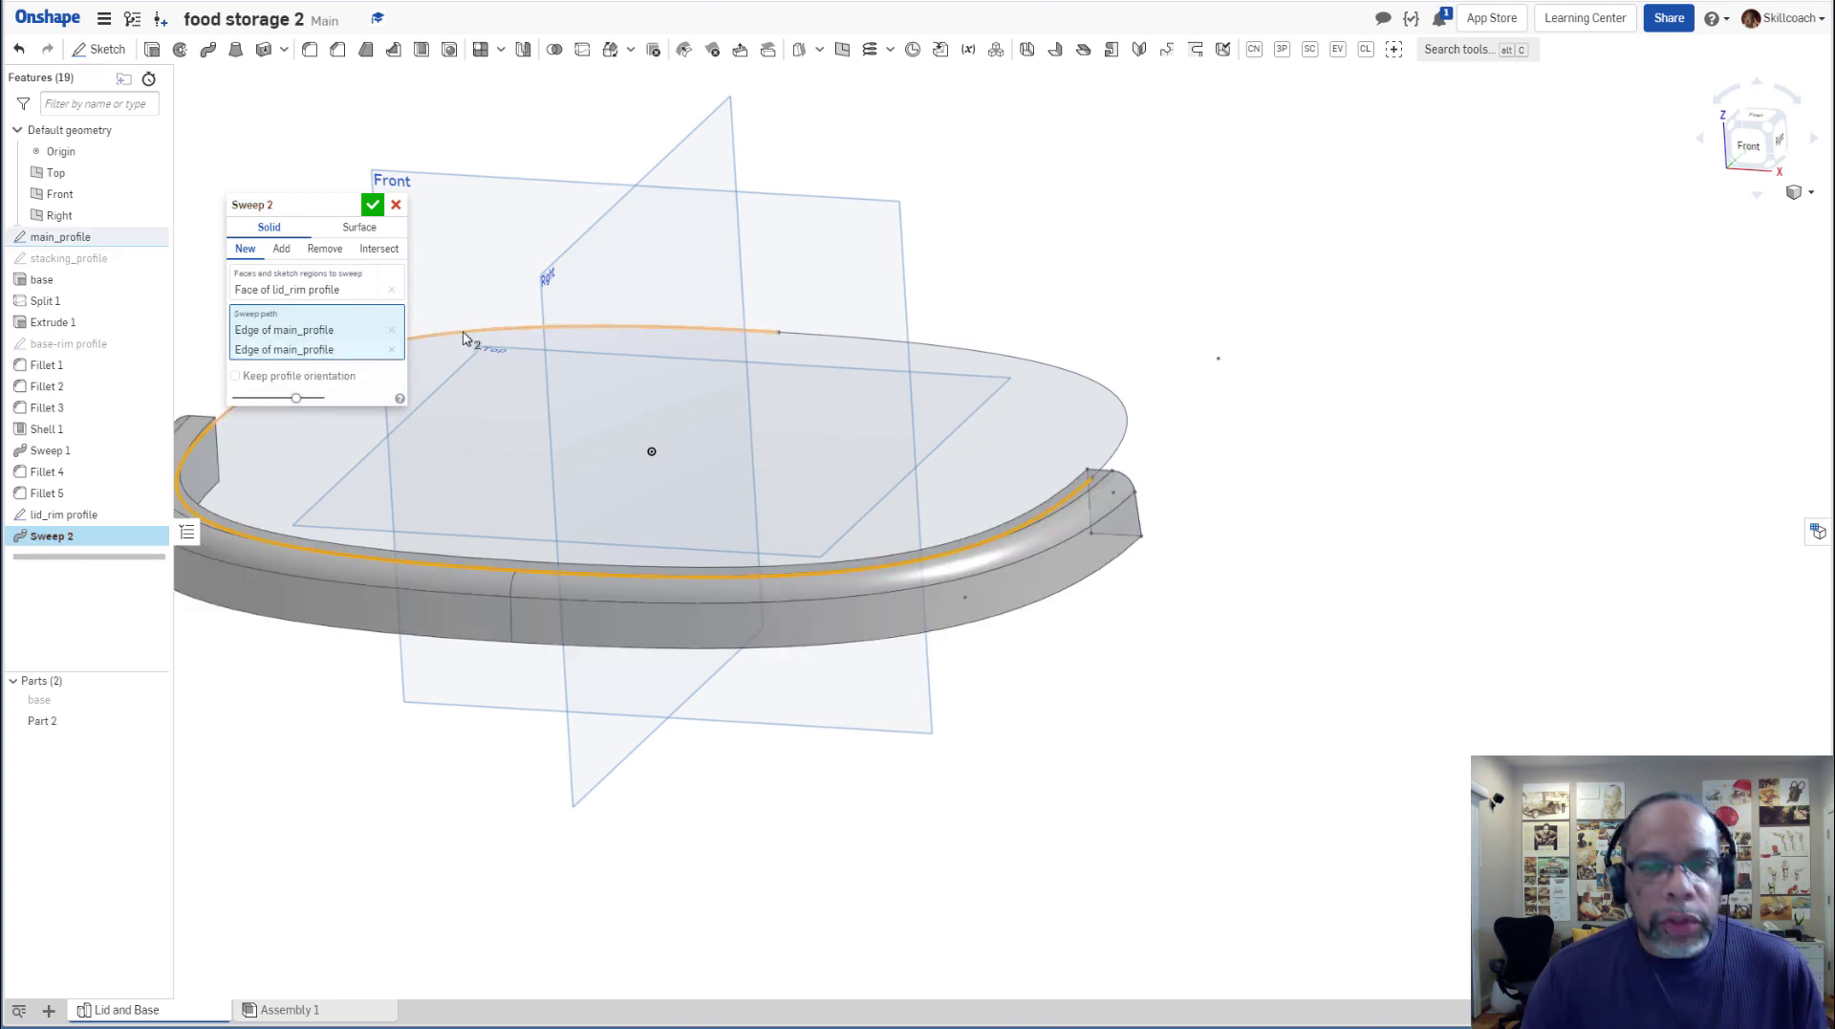
{"action": "left_click", "coordinate": [1031, 361]}
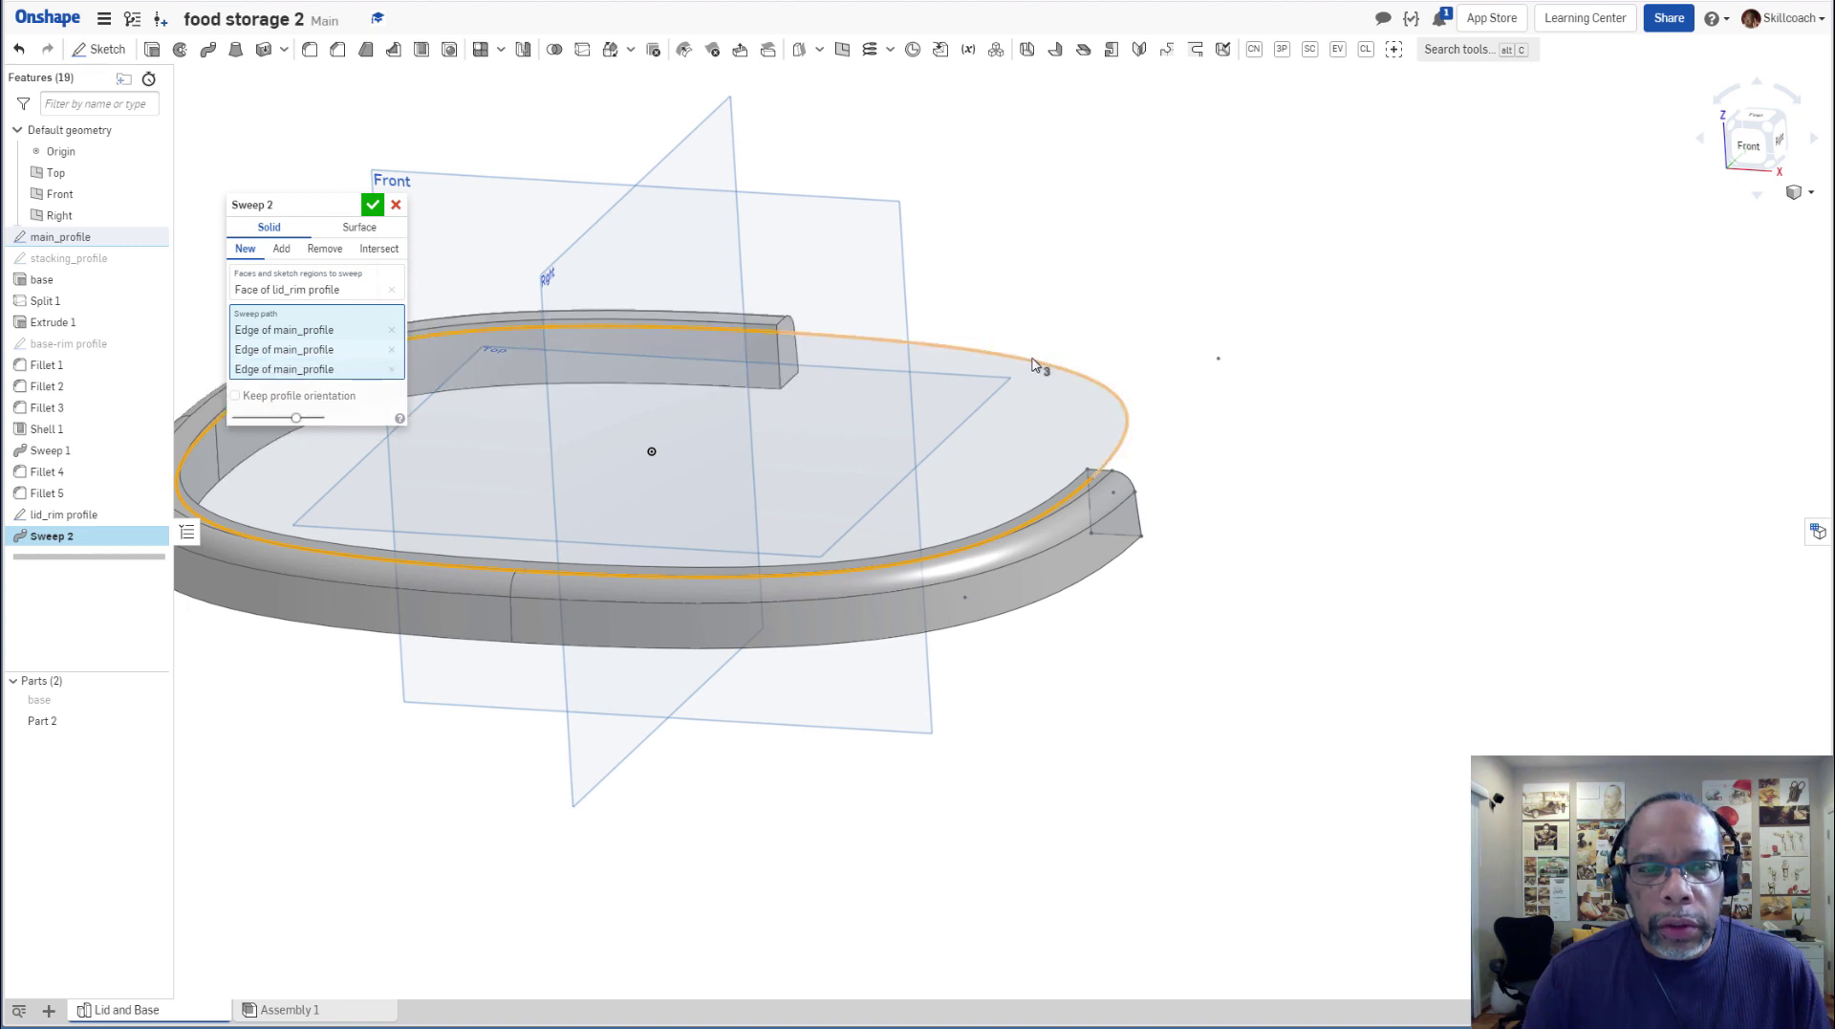
{"action": "middle_click_drag", "start_coordinate": [1190, 369], "coordinate": [1372, 383]}
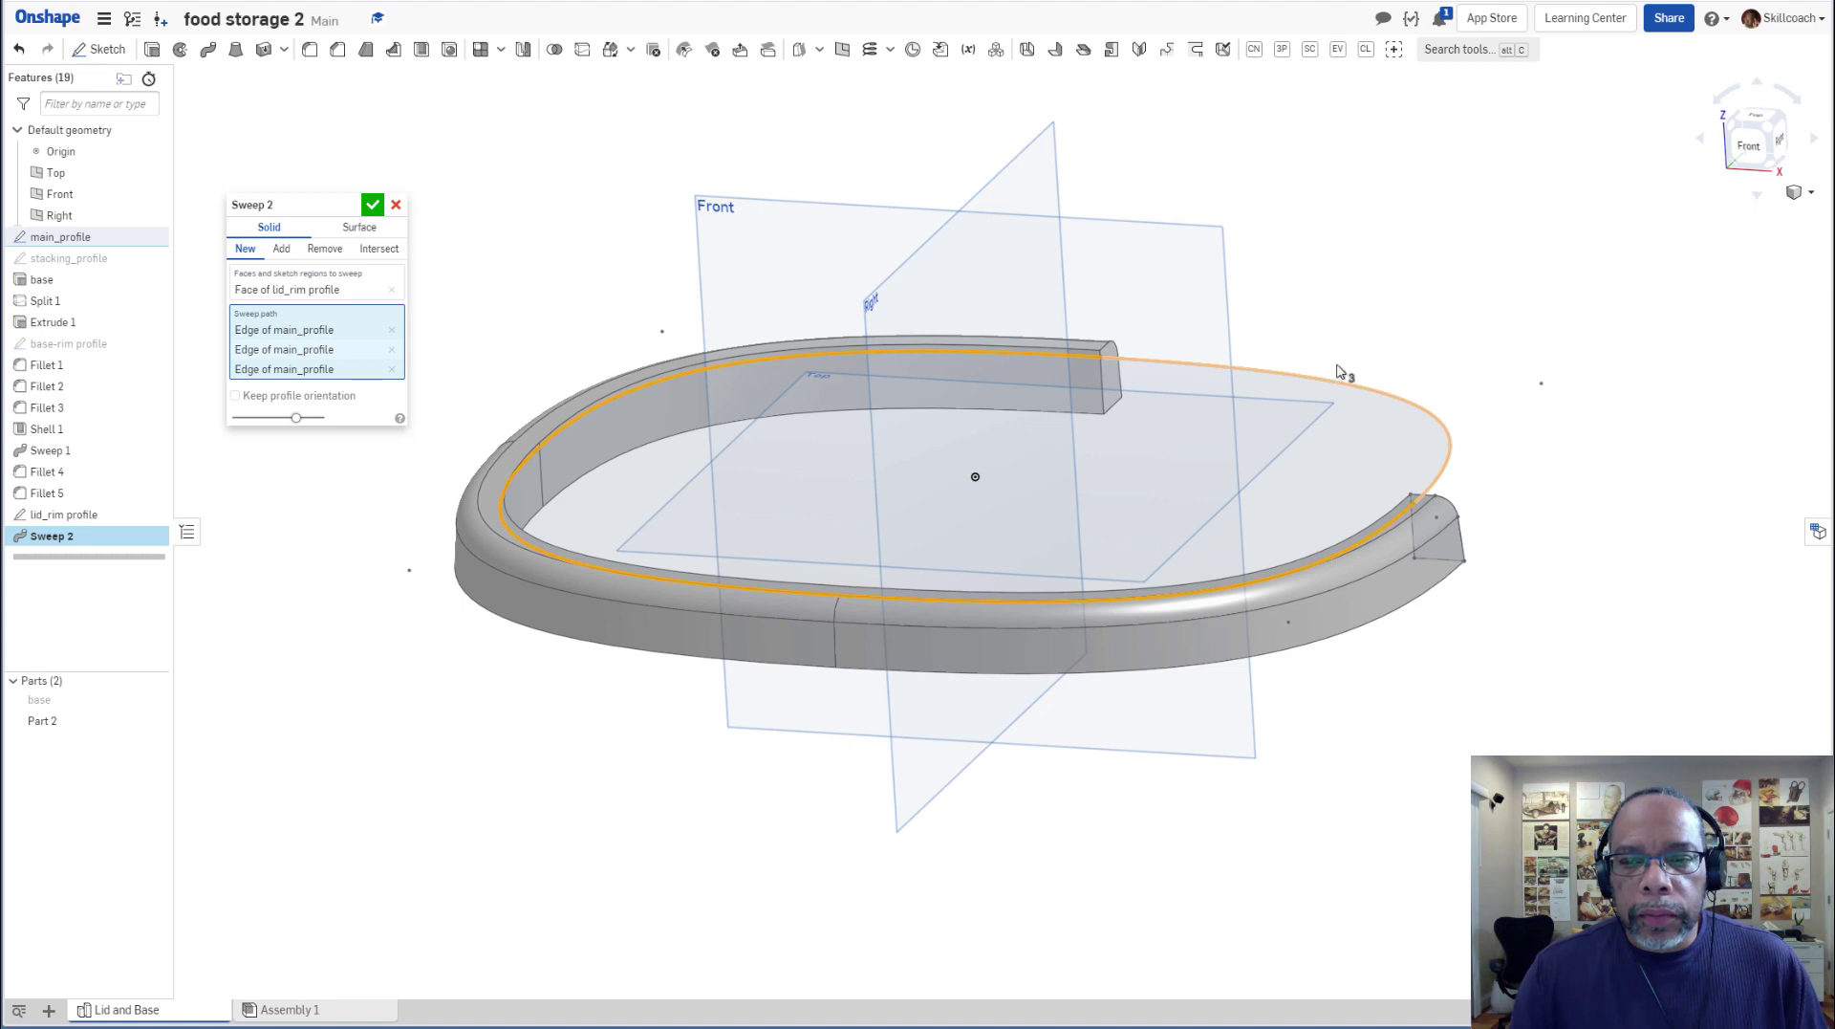
{"action": "left_click", "coordinate": [1340, 370]}
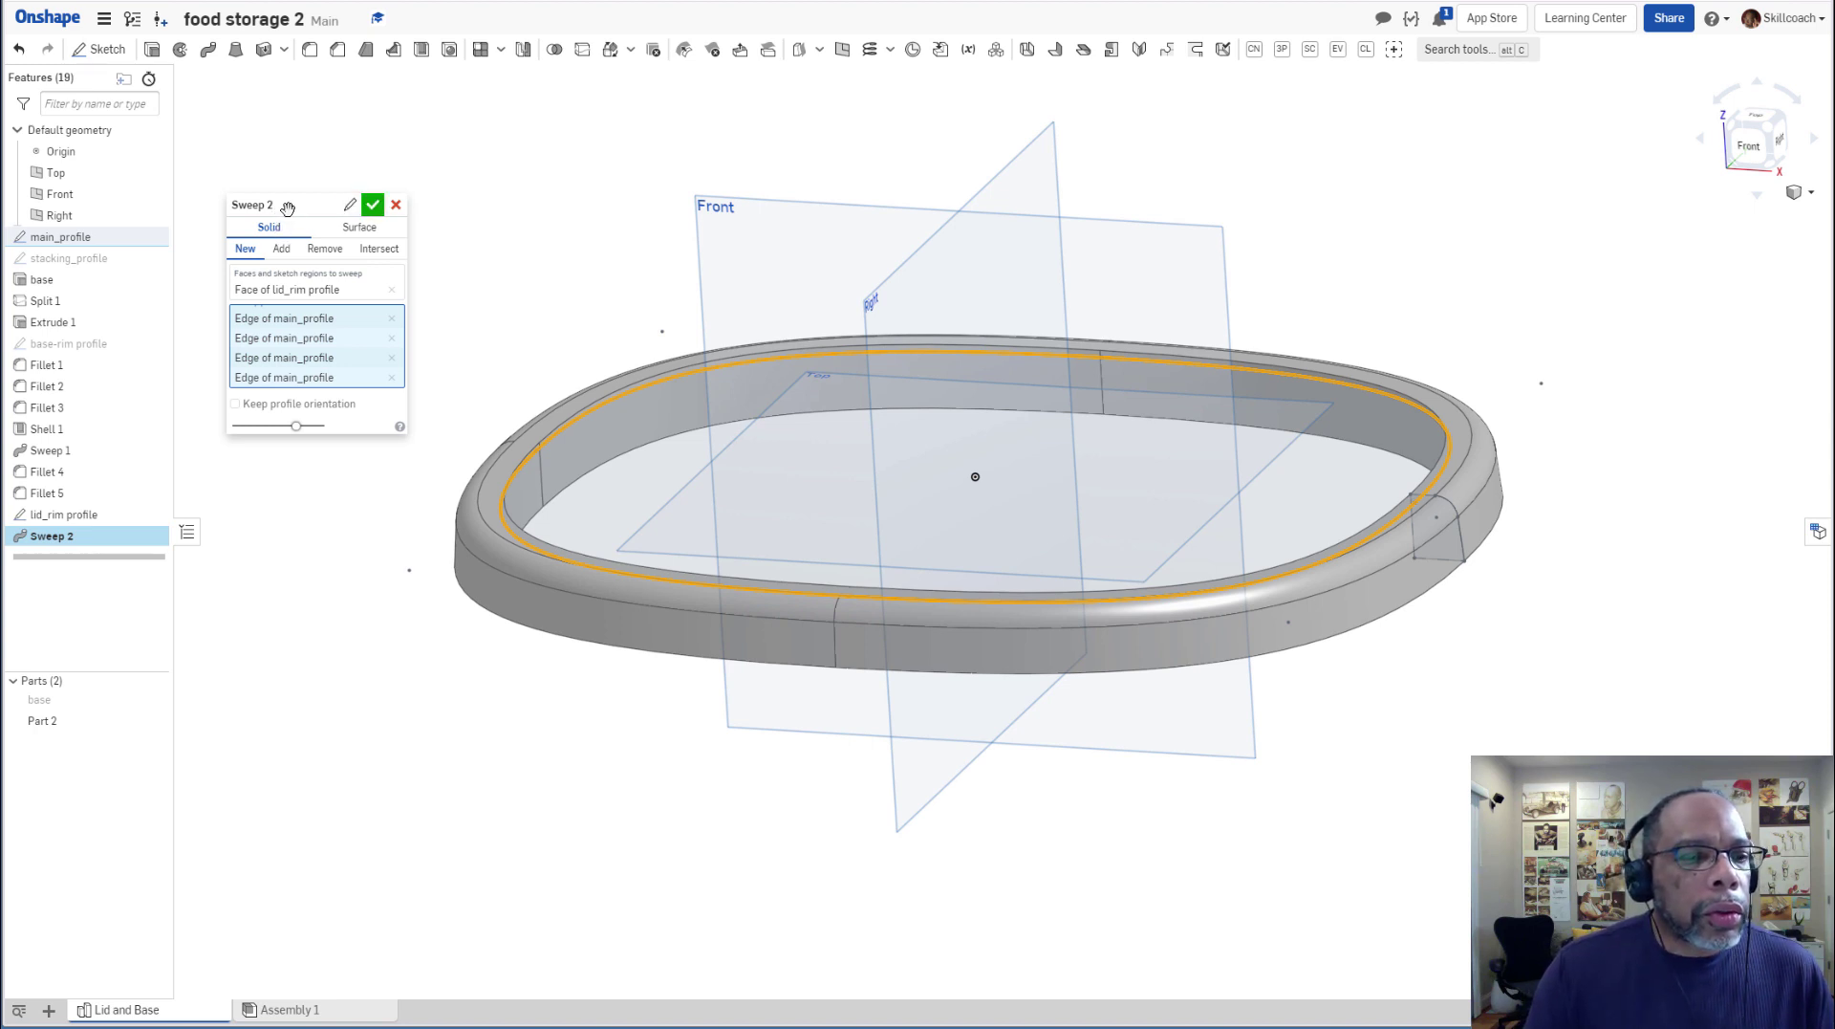
Rename the sweep feature as rim_perimeter and accept it.
{"action": "left_click", "coordinate": [350, 206]}
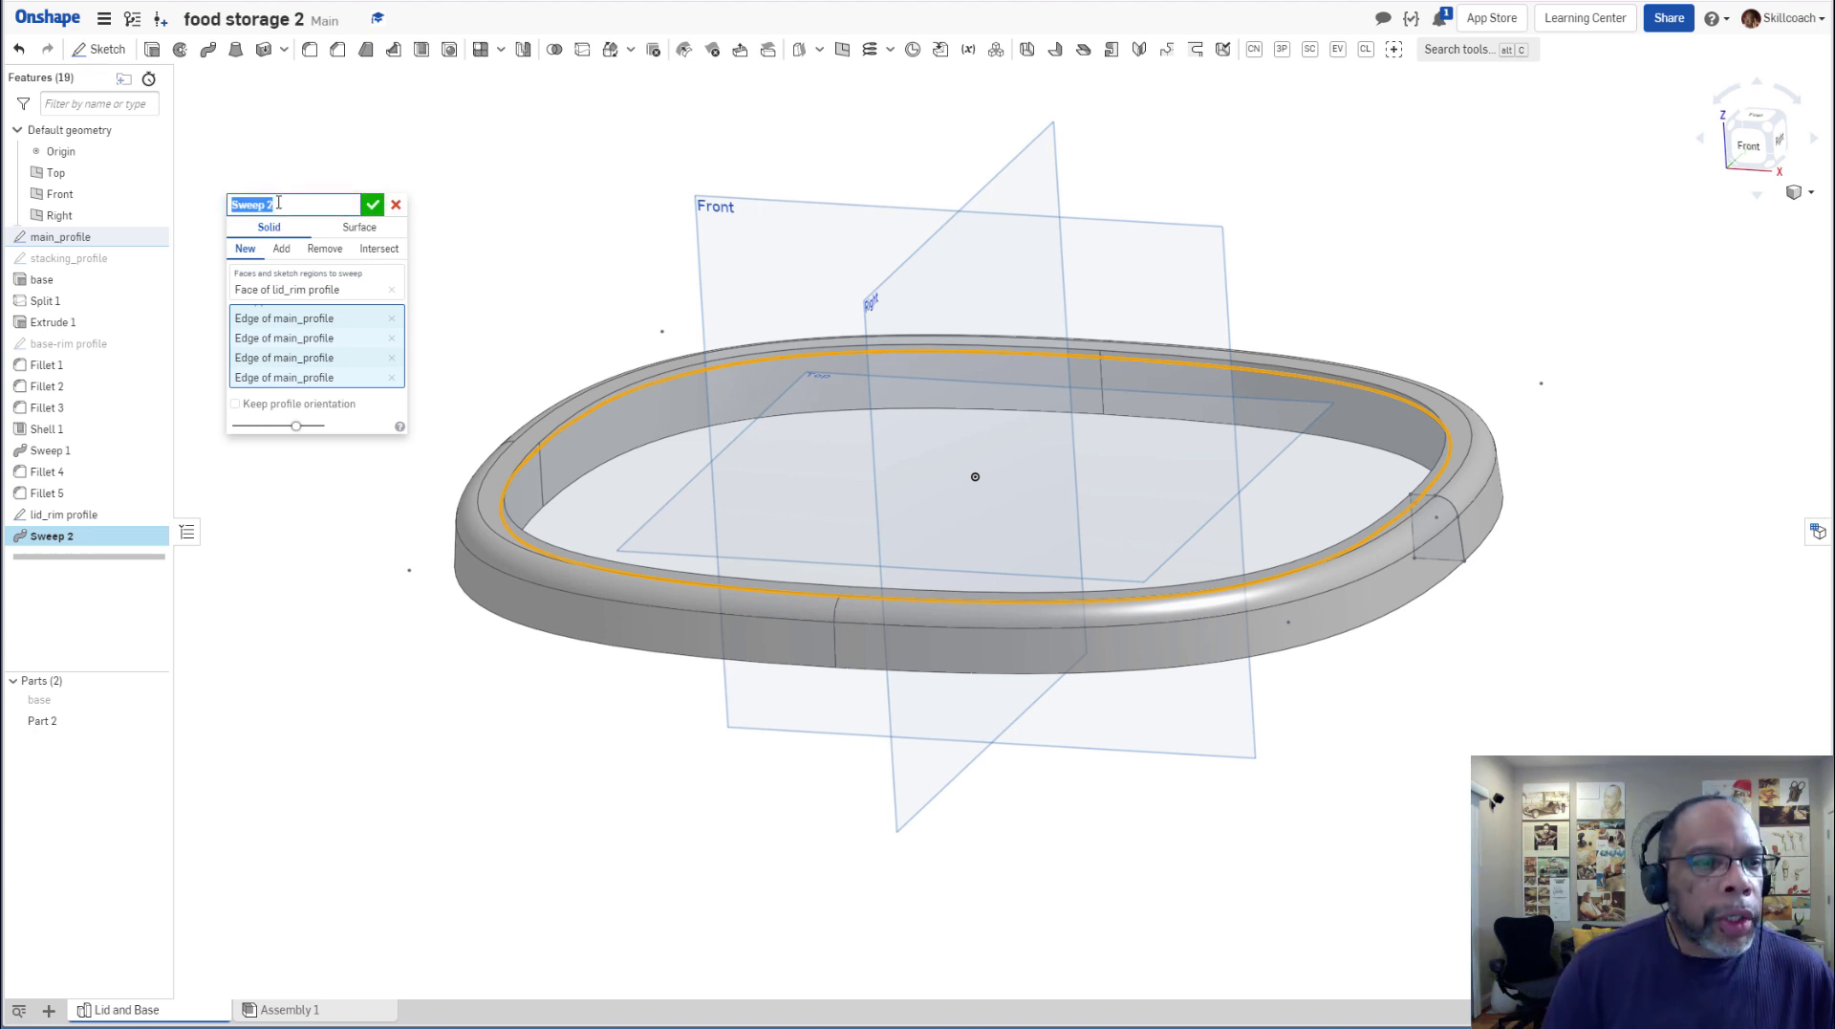
{"action": "type", "text": "r"}
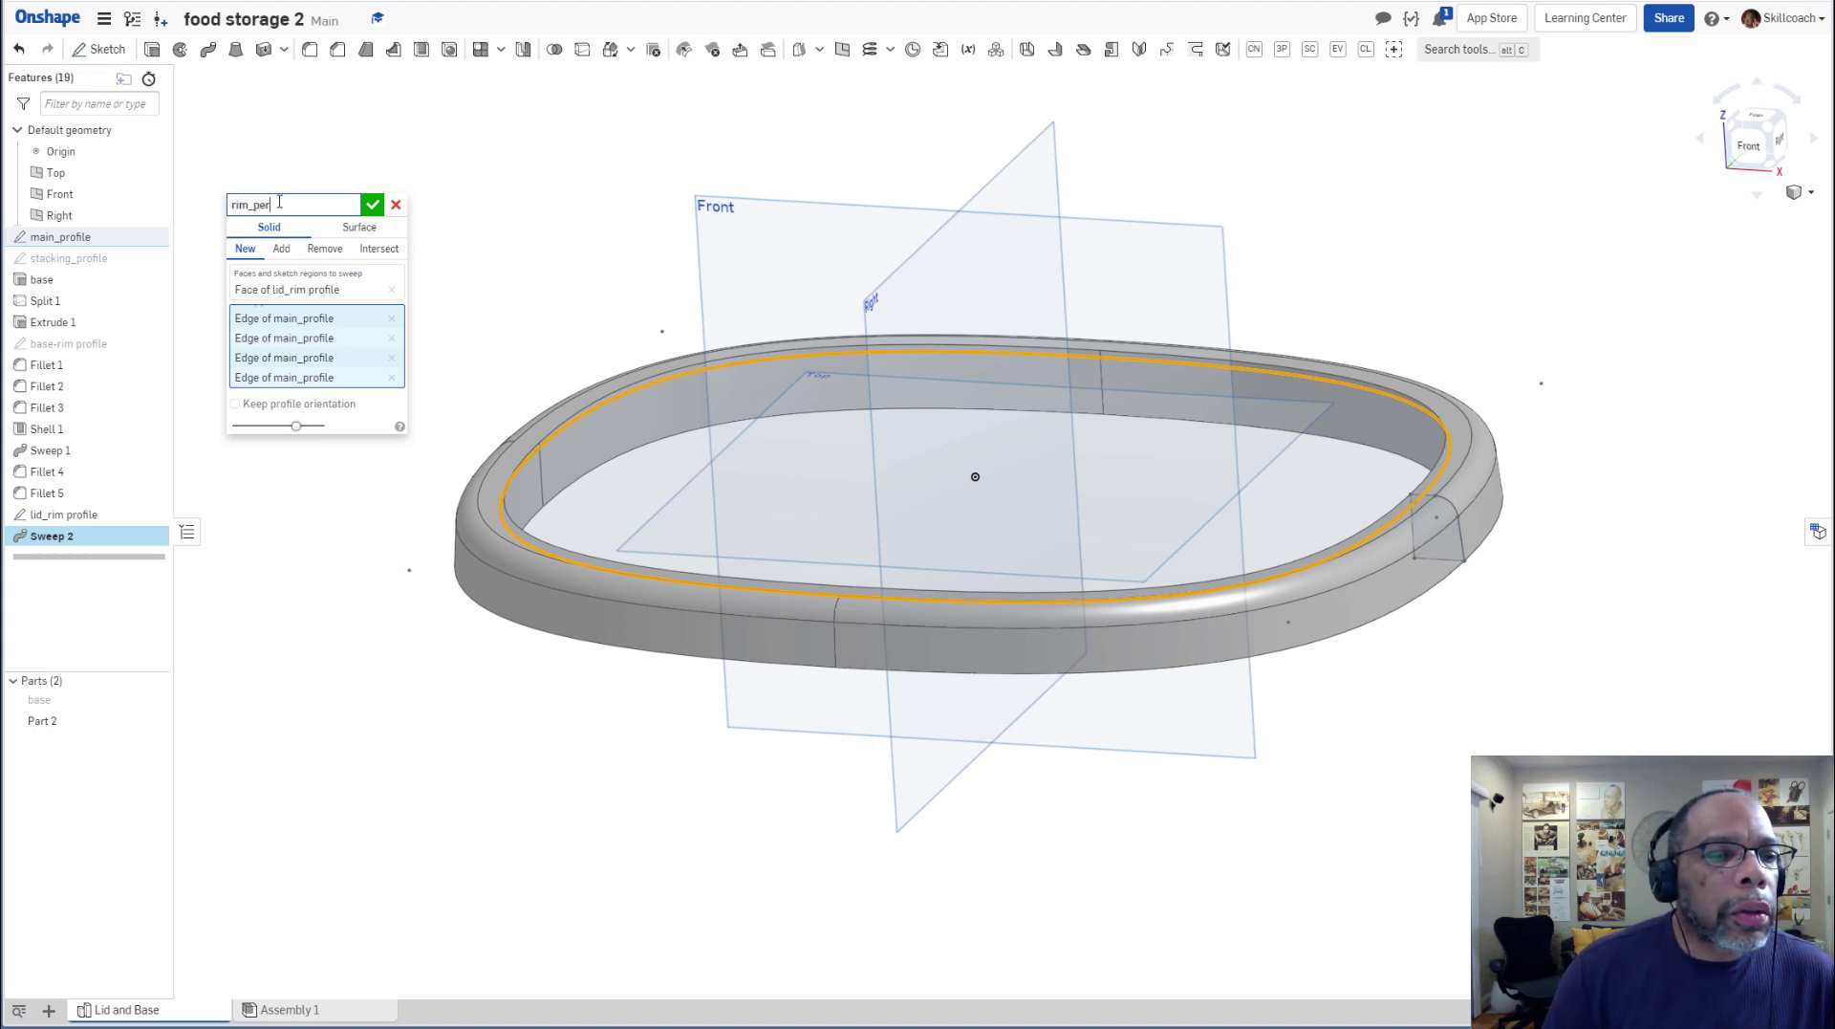
{"action": "type", "text": "im_perimete"}
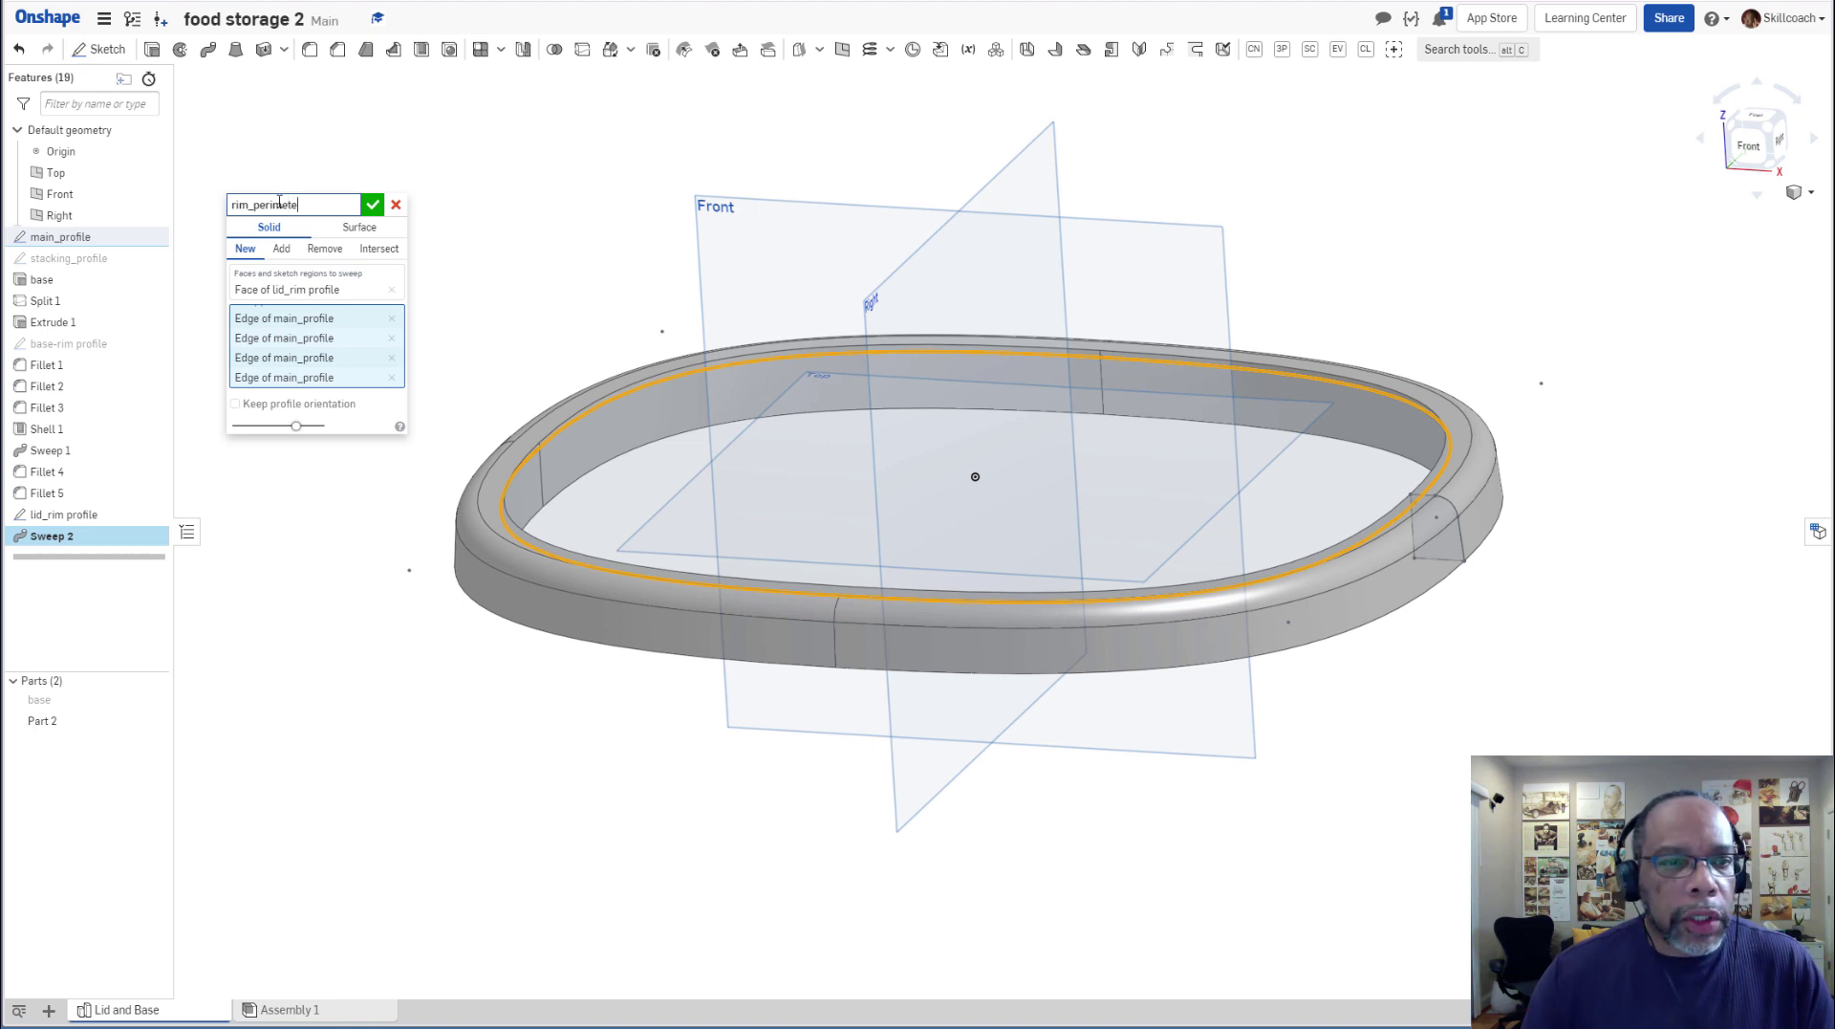
{"action": "type", "text": "r"}
{"action": "key", "text": "Return"}
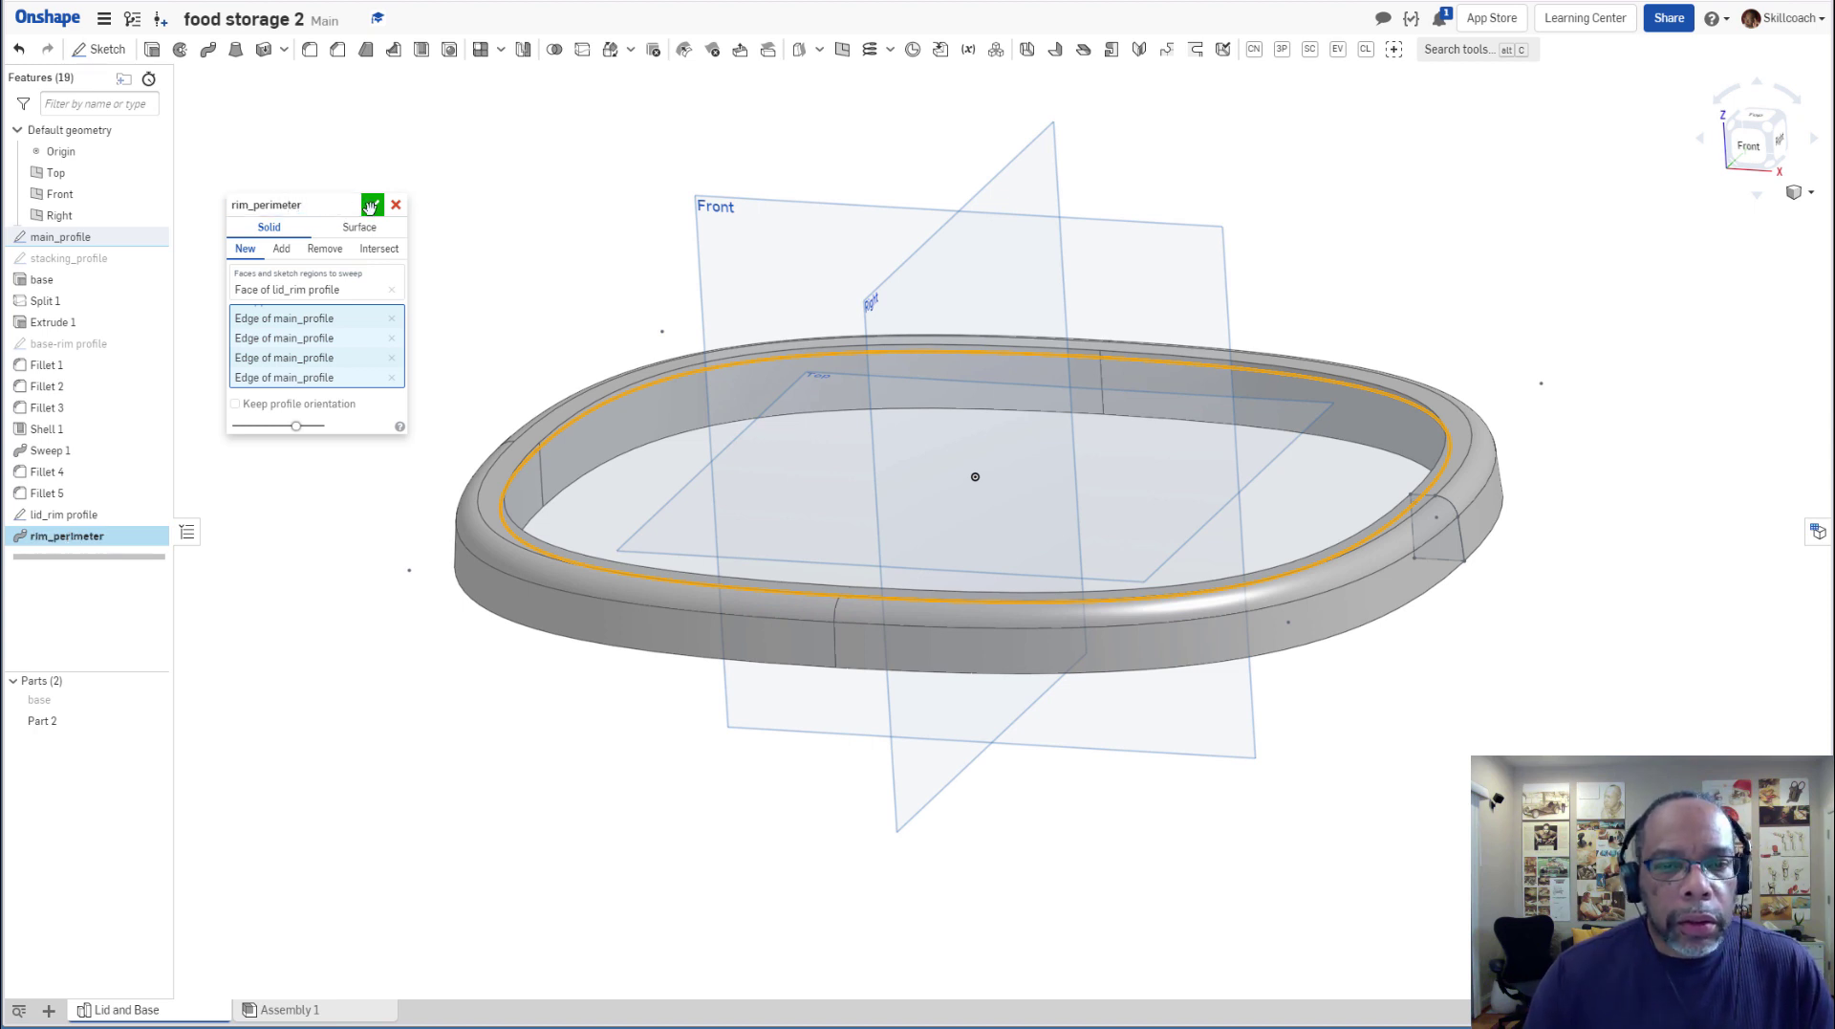
{"action": "left_click", "coordinate": [372, 205]}
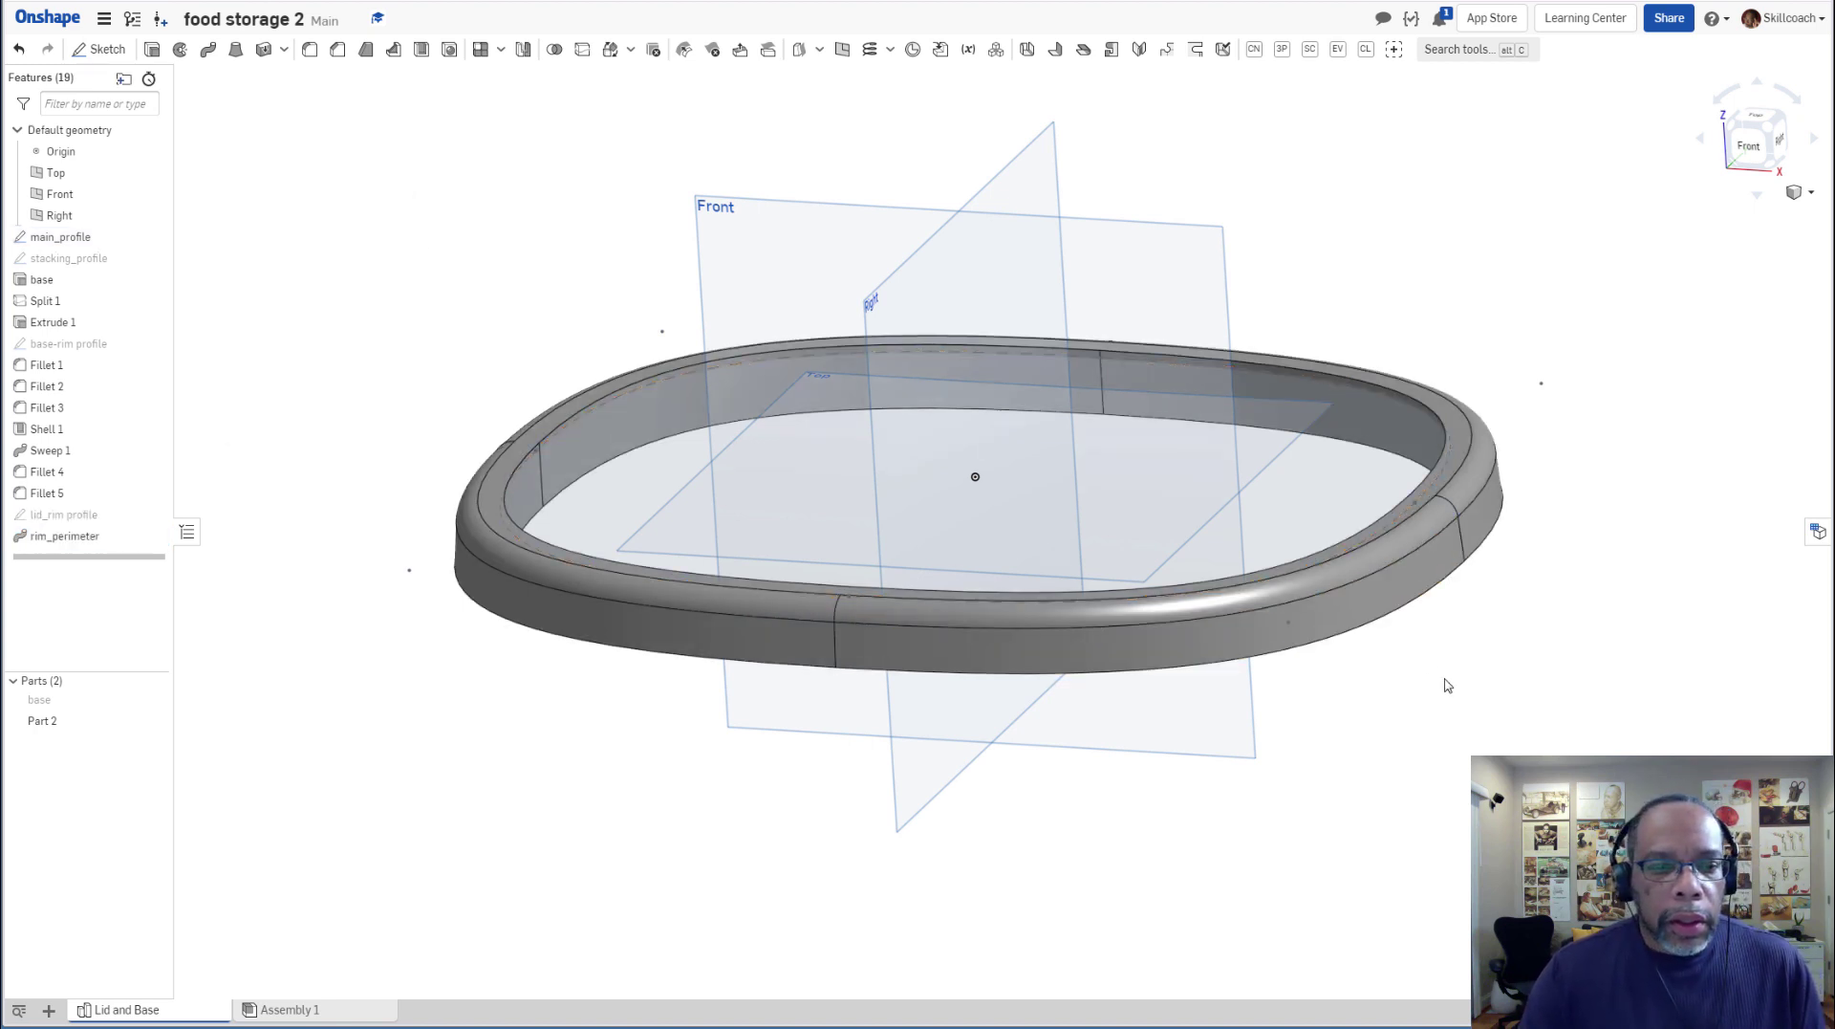
{"action": "scroll", "coordinate": [589, 752], "scroll_direction": "down", "scroll_amount": 1}
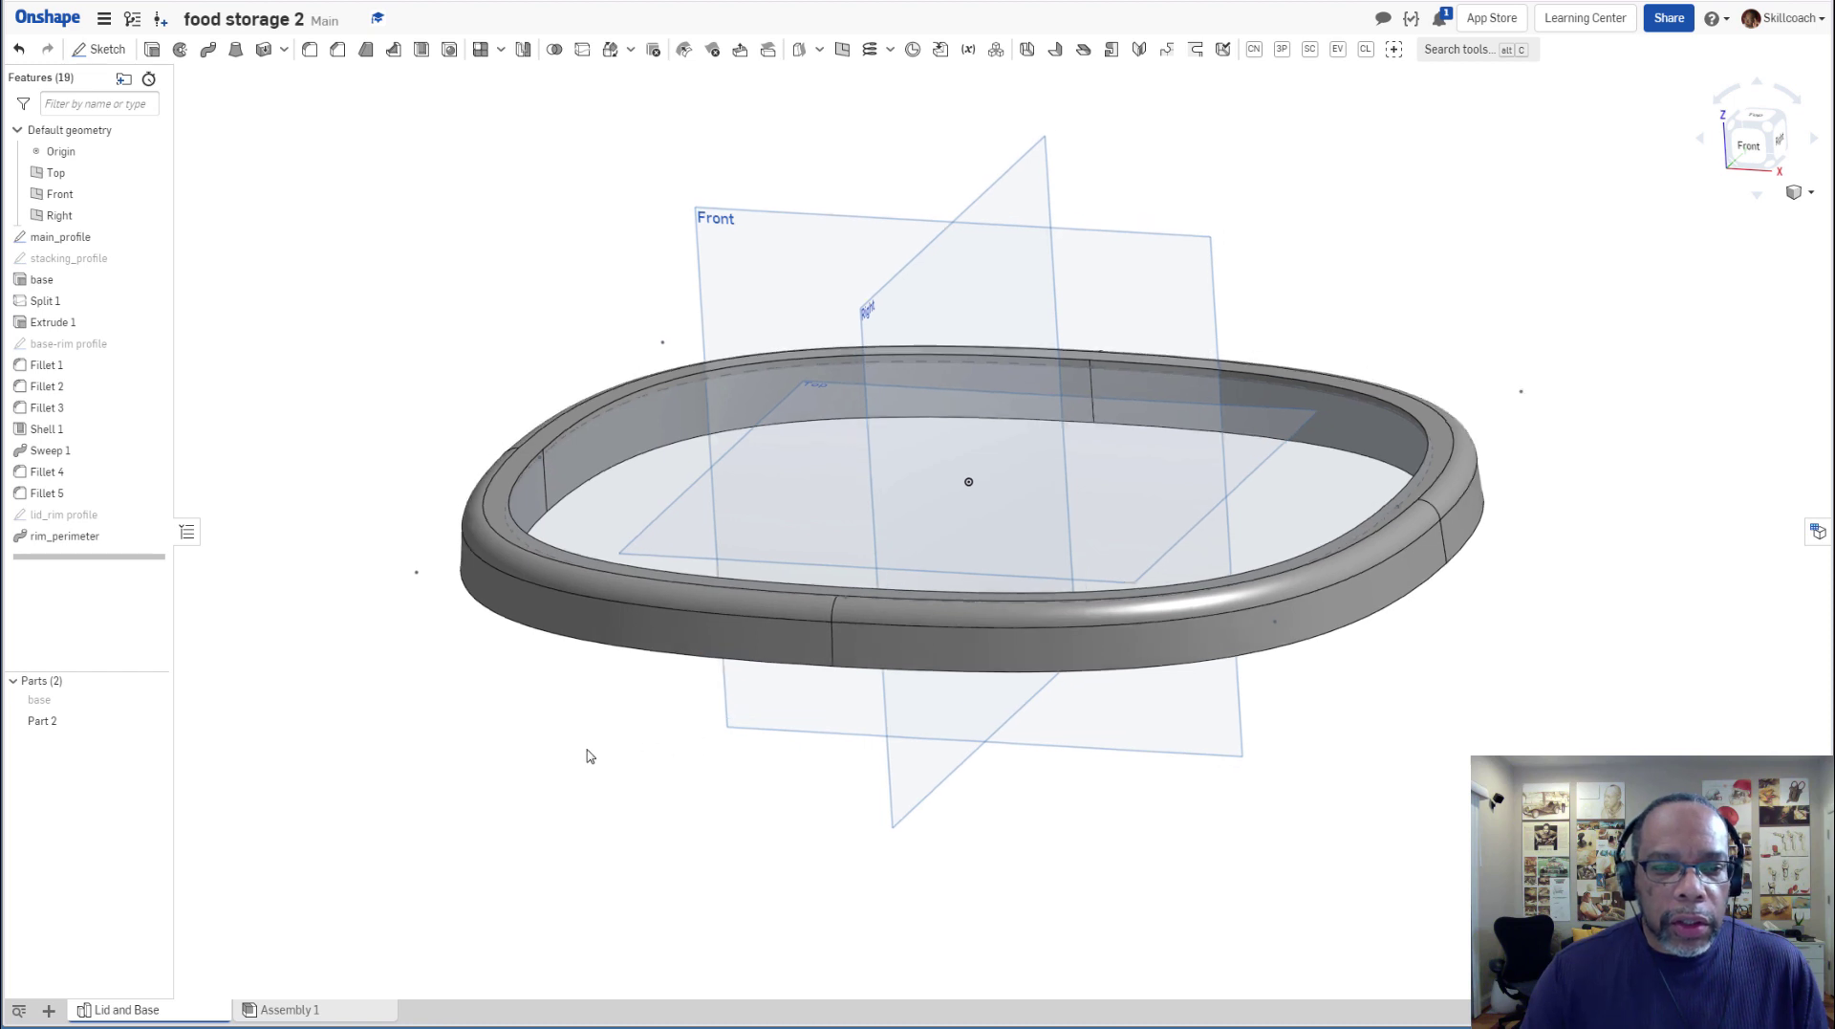
Hide the main_profile sketch and the default Top, Front and Right planes so only the swept rim is displayed.
{"action": "middle_click_drag", "start_coordinate": [587, 751], "coordinate": [587, 615]}
{"action": "right_click_drag", "start_coordinate": [589, 622], "coordinate": [564, 721]}
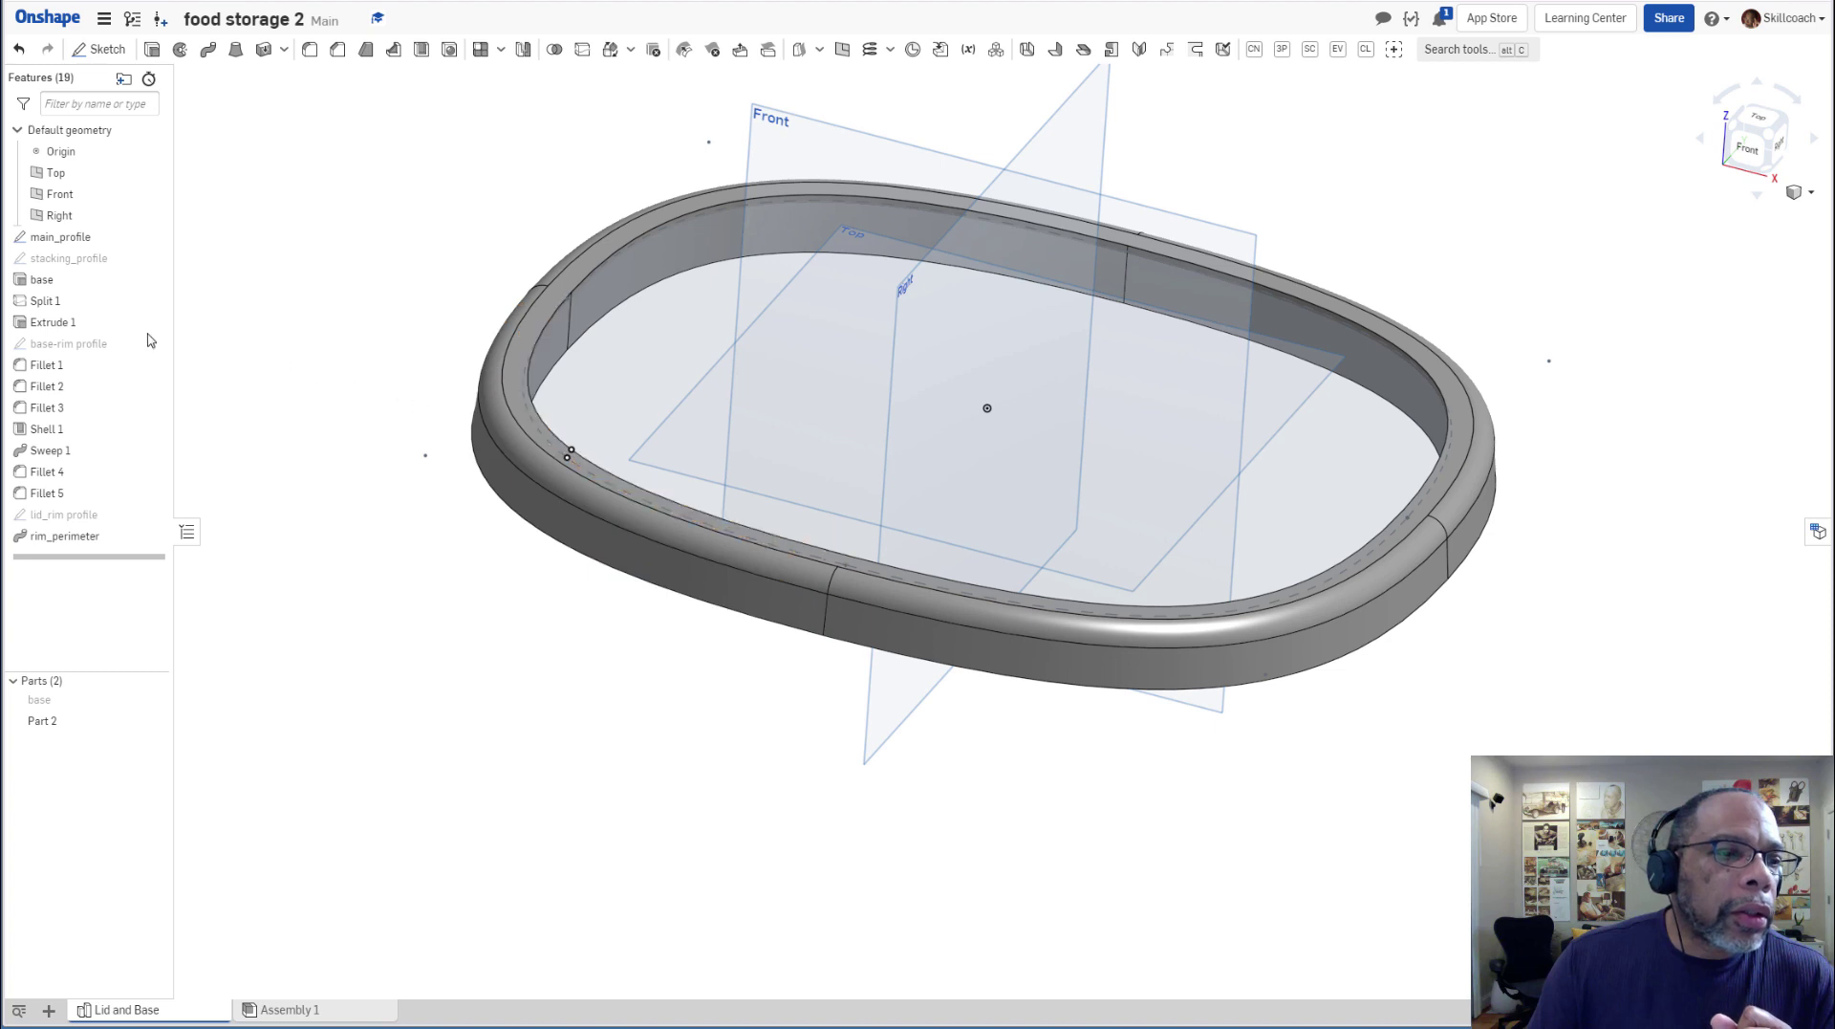
{"action": "left_click", "coordinate": [160, 238]}
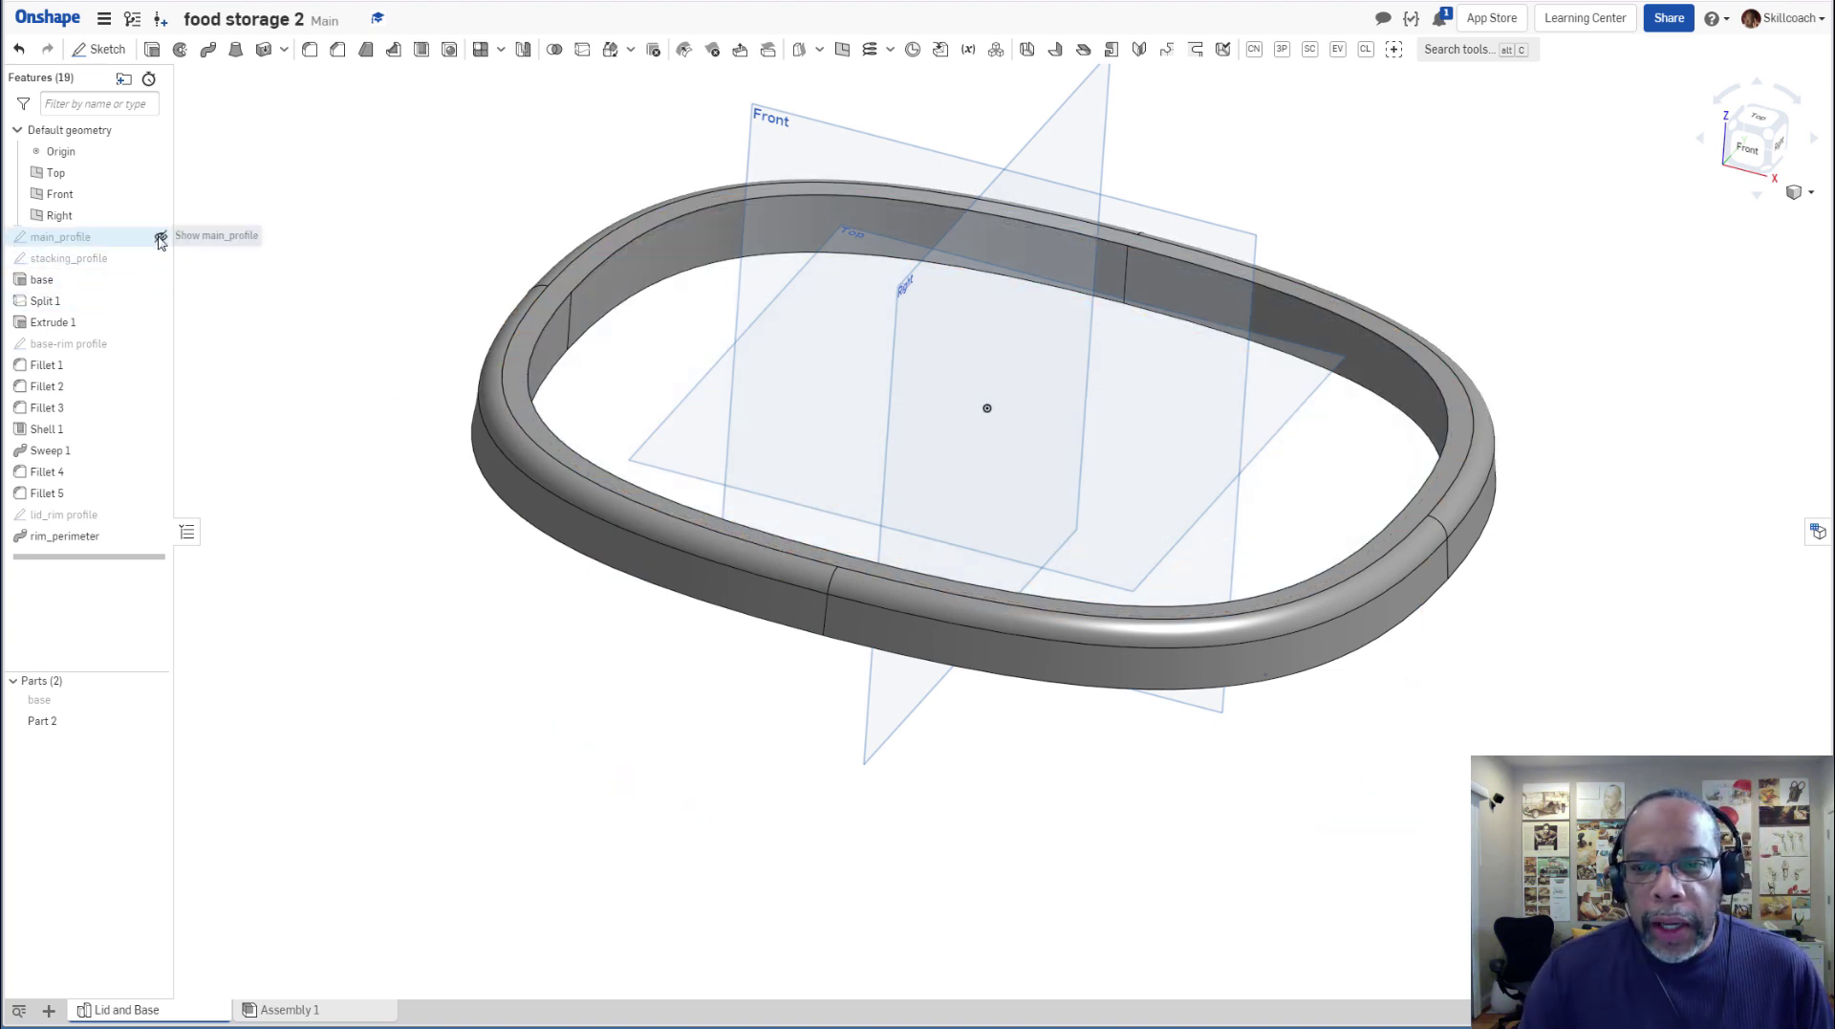
{"action": "right_click_drag", "start_coordinate": [1462, 411], "coordinate": [1449, 378]}
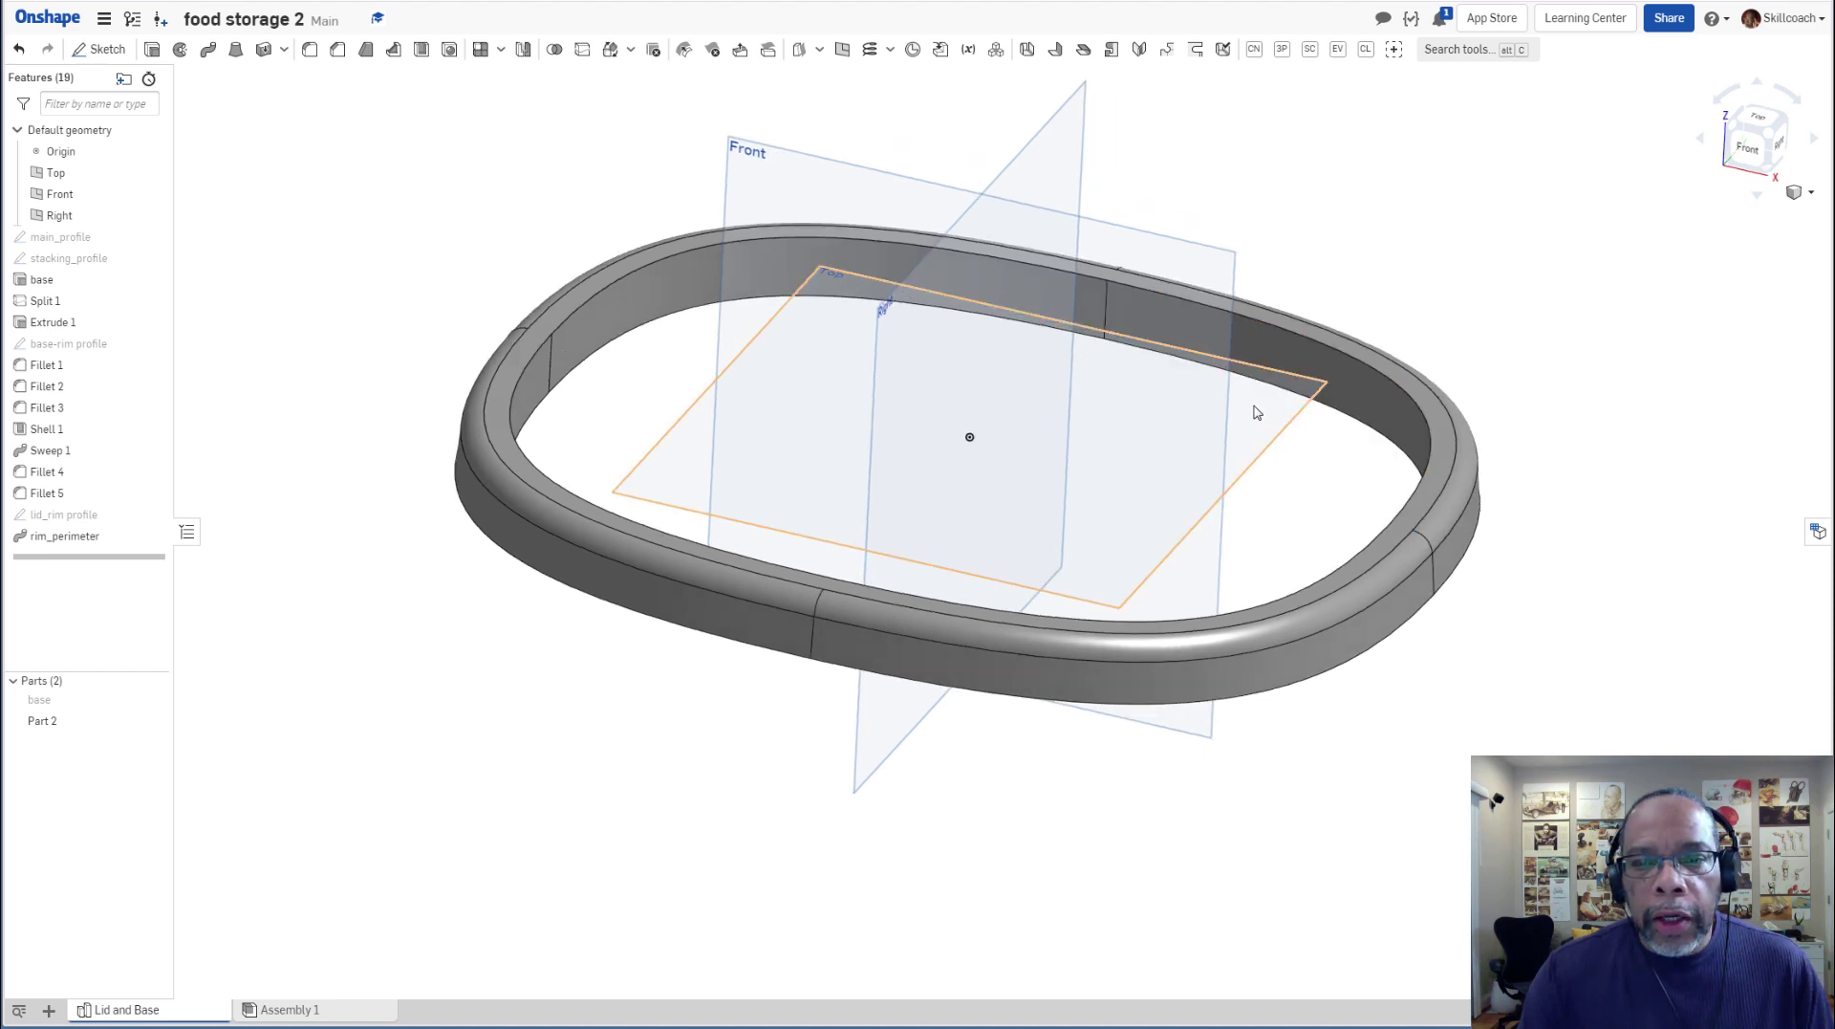
{"action": "right_click_drag", "start_coordinate": [1257, 412], "coordinate": [1254, 405]}
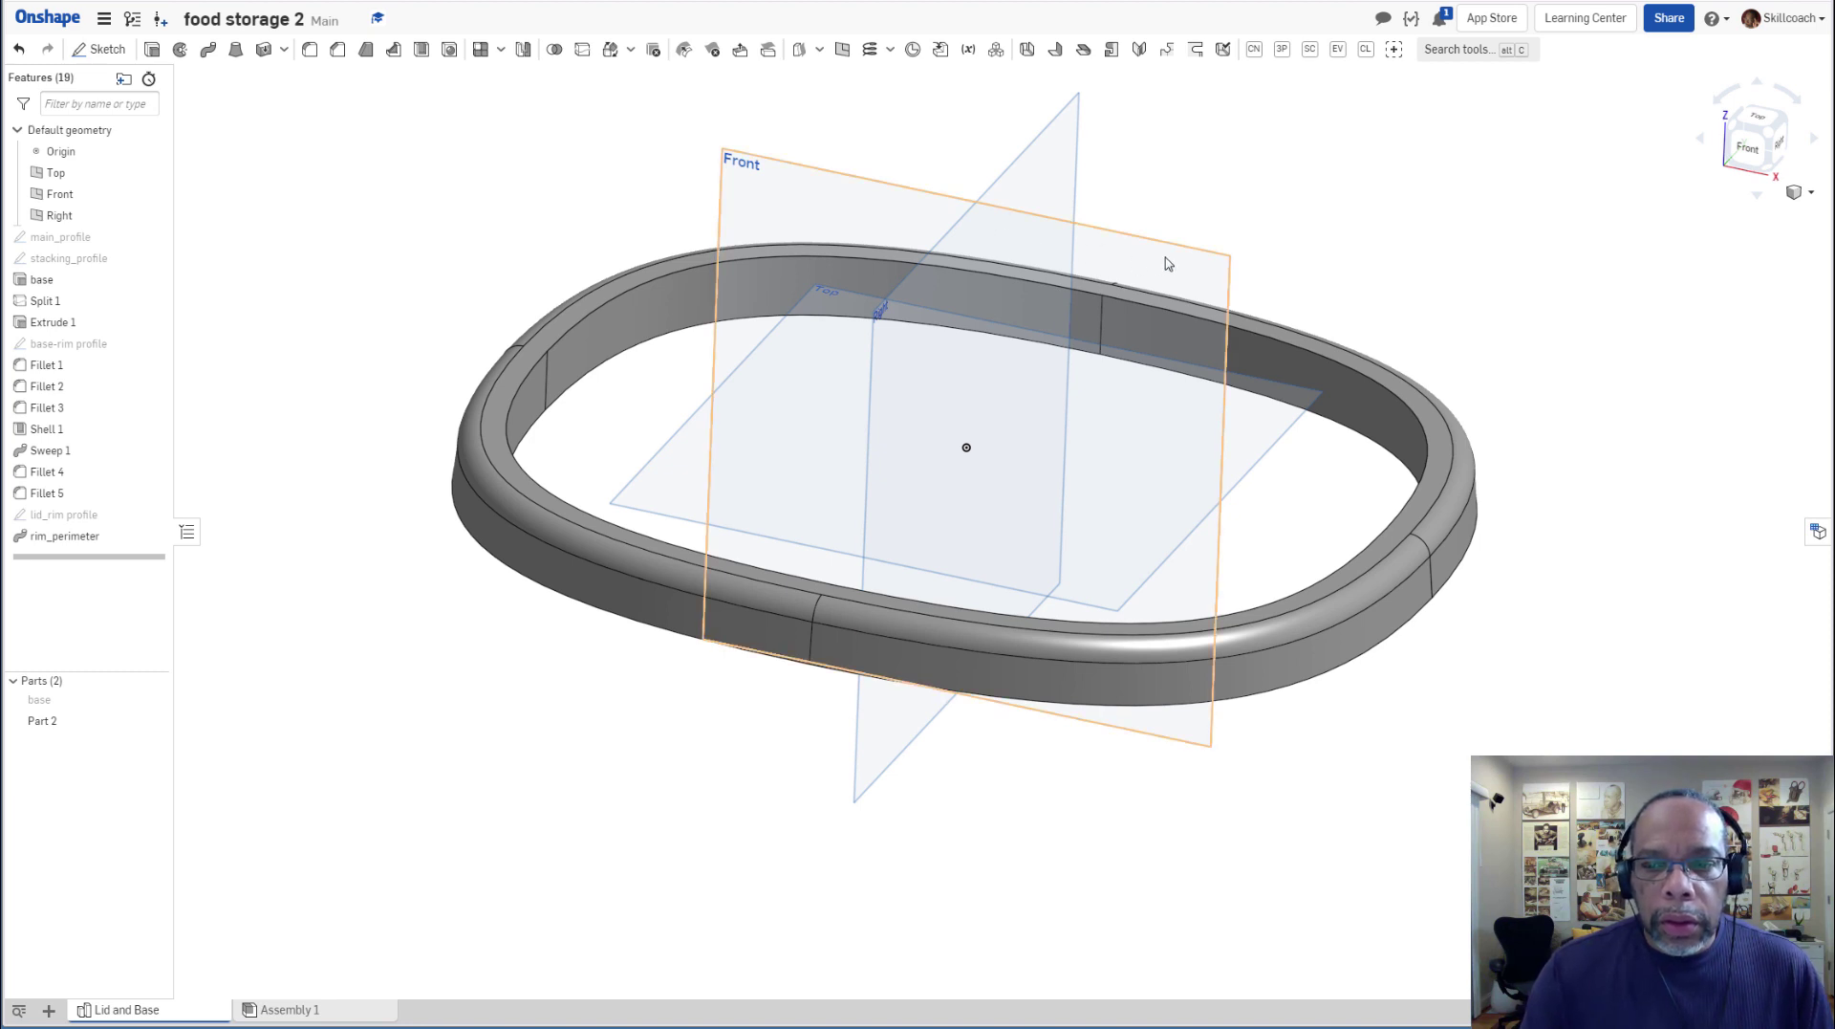
{"action": "key", "text": "p"}
{"action": "right_click_drag", "start_coordinate": [1299, 676], "coordinate": [1119, 797]}
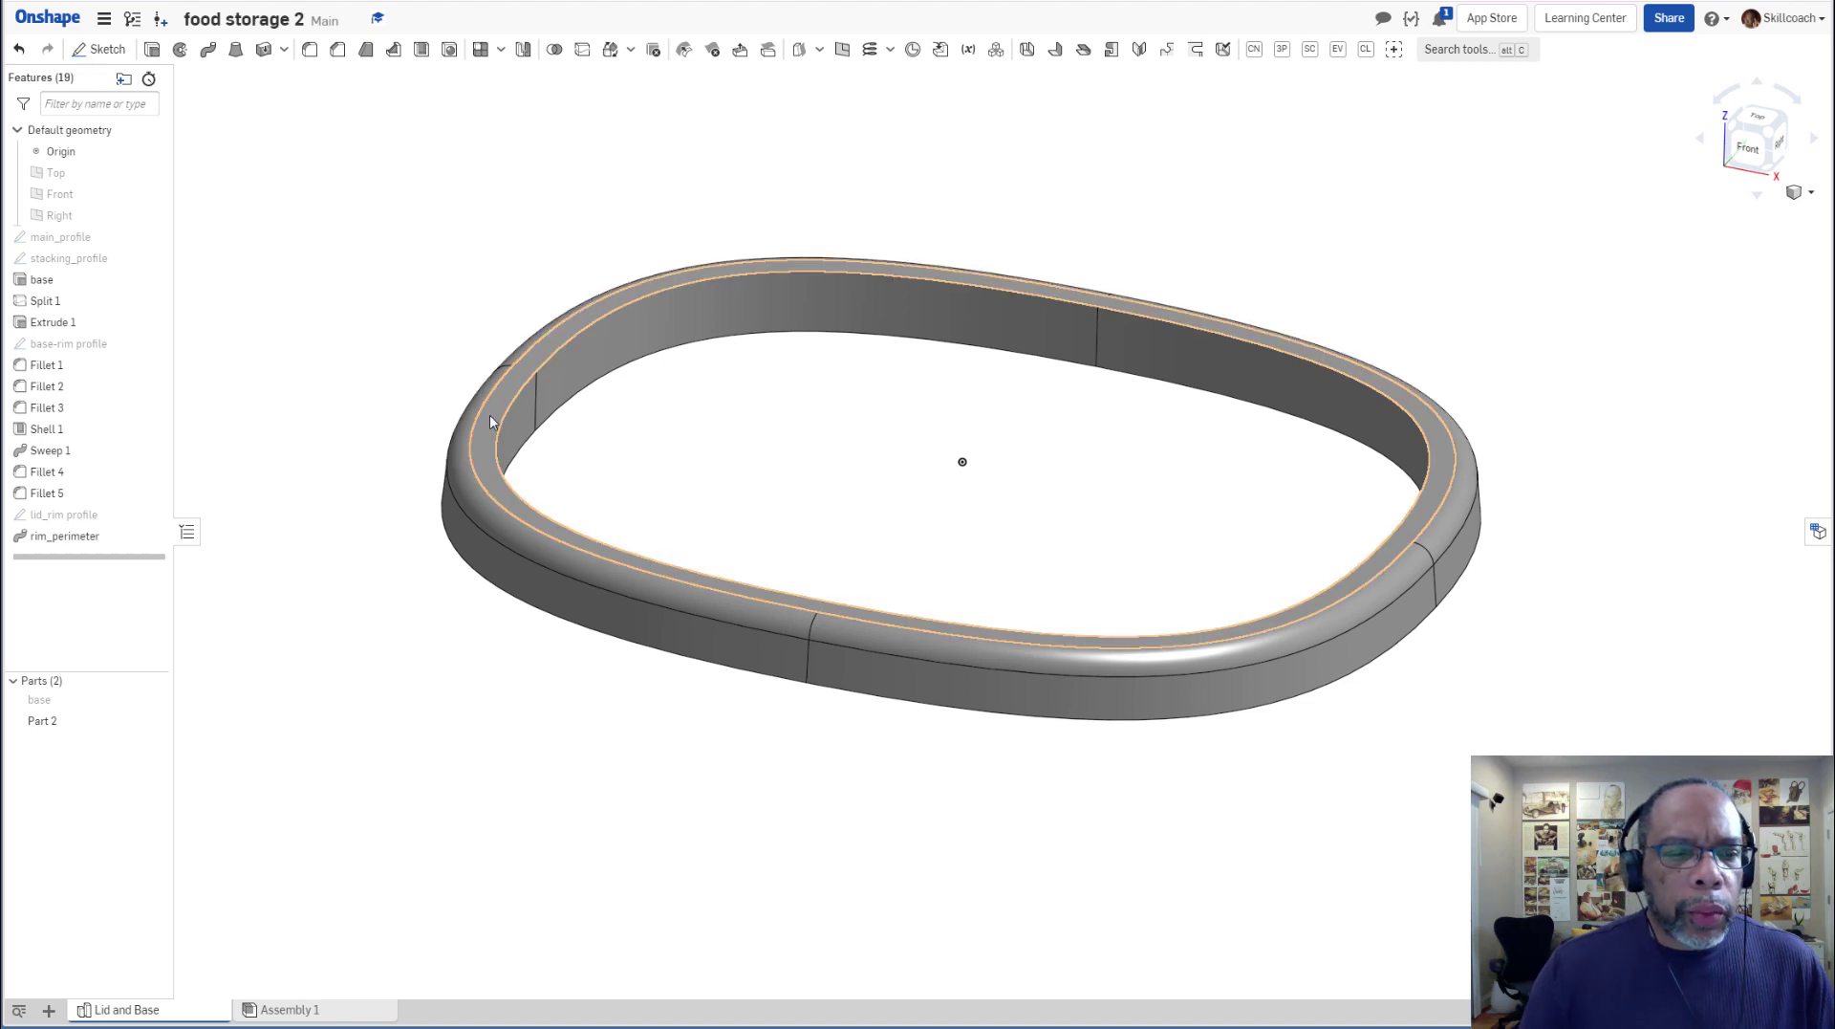
{"action": "scroll", "coordinate": [421, 290], "scroll_direction": "up", "scroll_amount": 1}
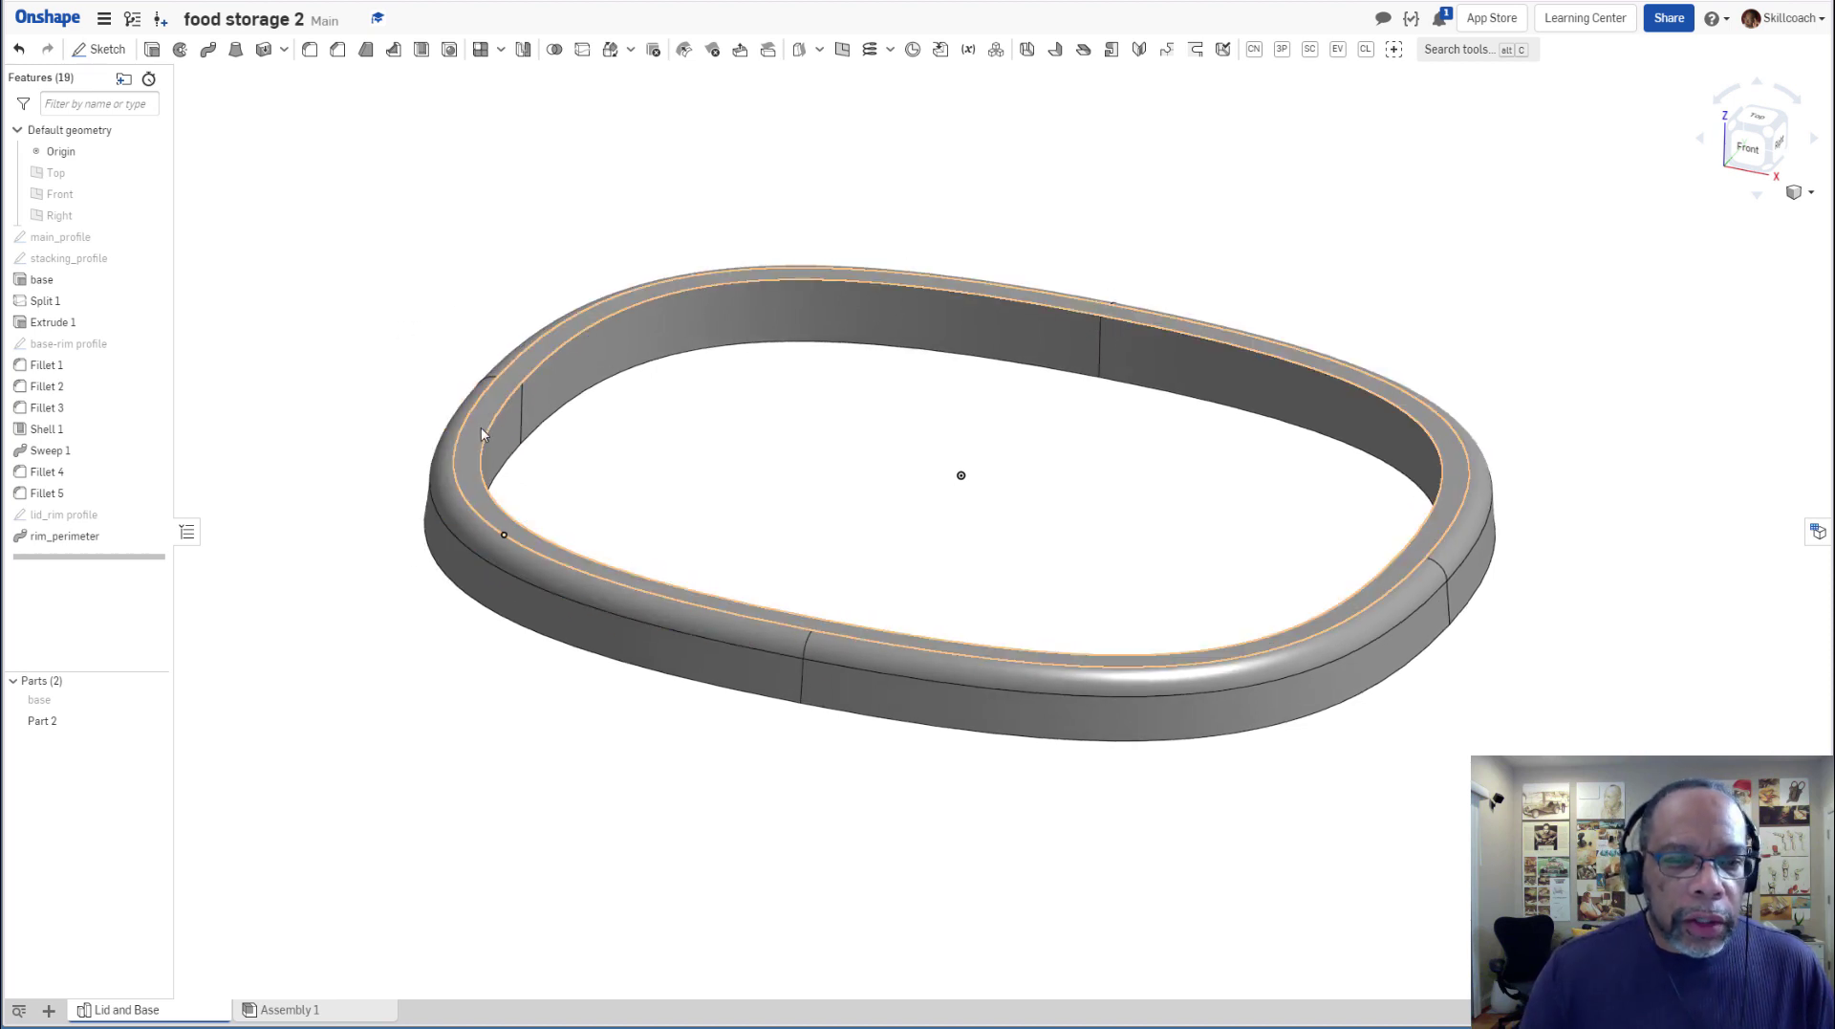
{"action": "right_click_drag", "start_coordinate": [522, 788], "coordinate": [522, 781]}
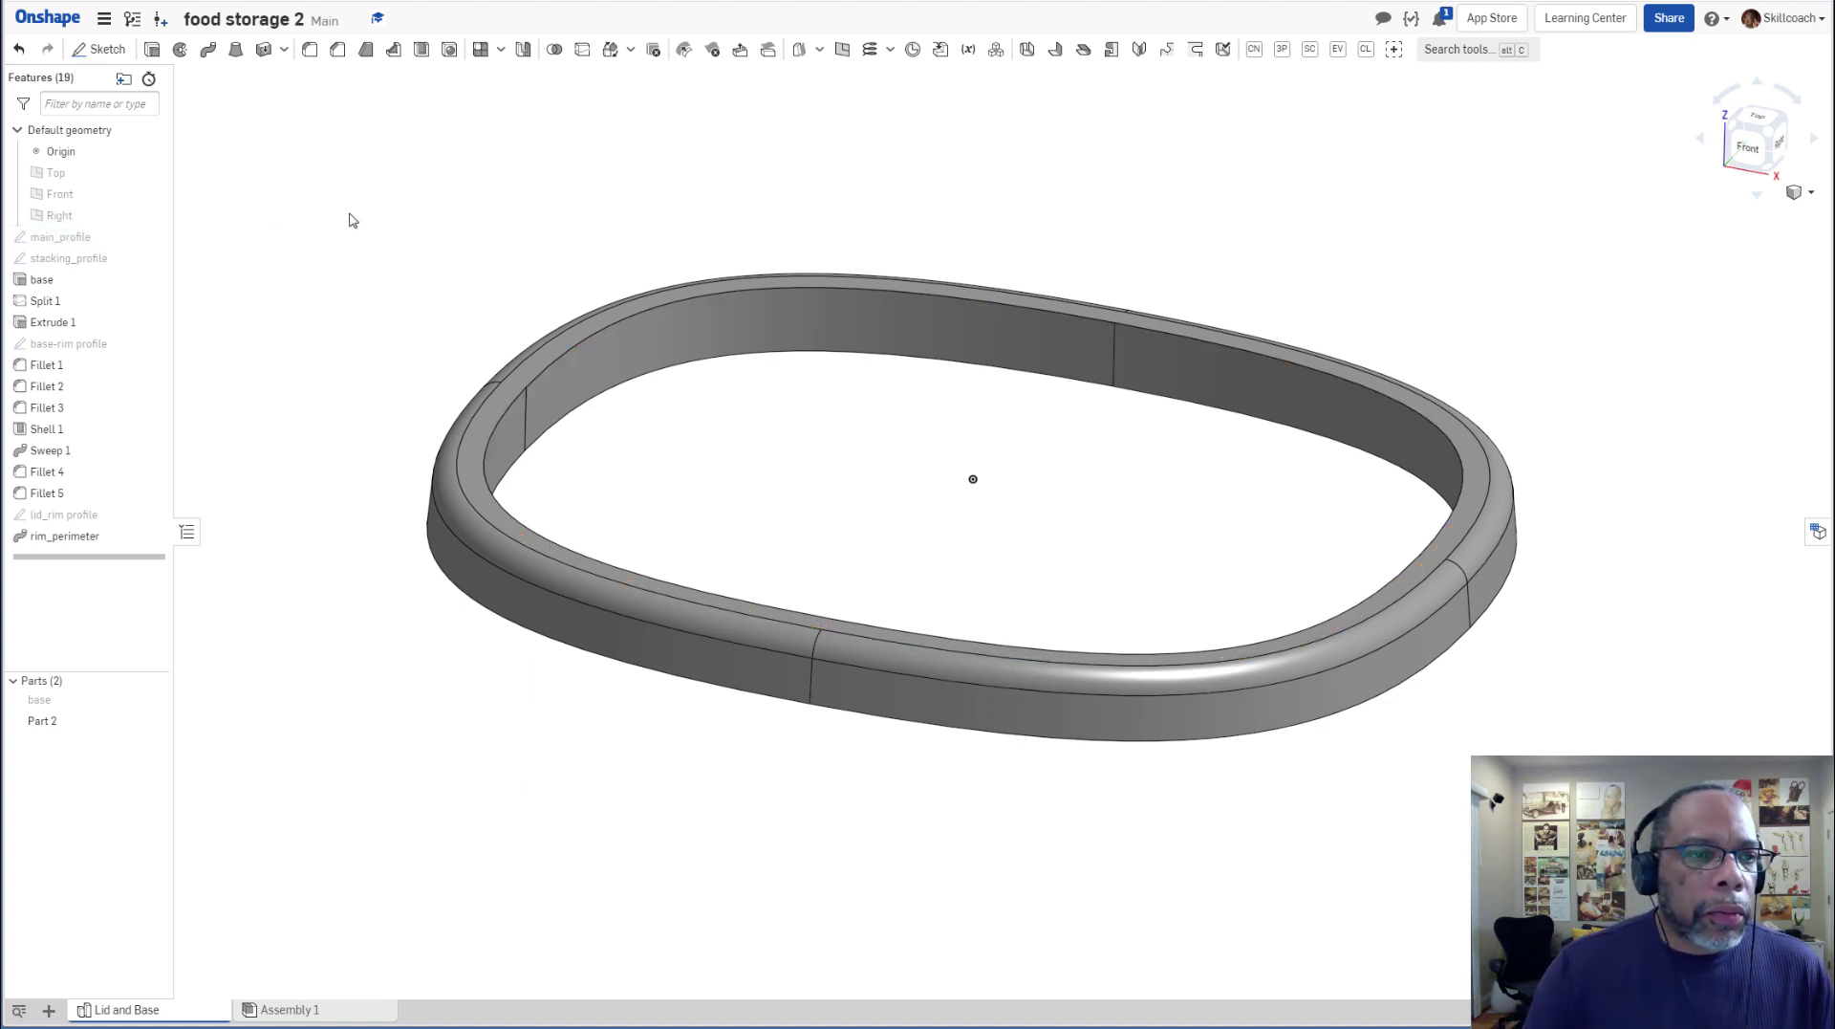
Extrude the main_profile region up to the top face of rim_perimeter, adding it to Part 2.
{"action": "left_click", "coordinate": [152, 51]}
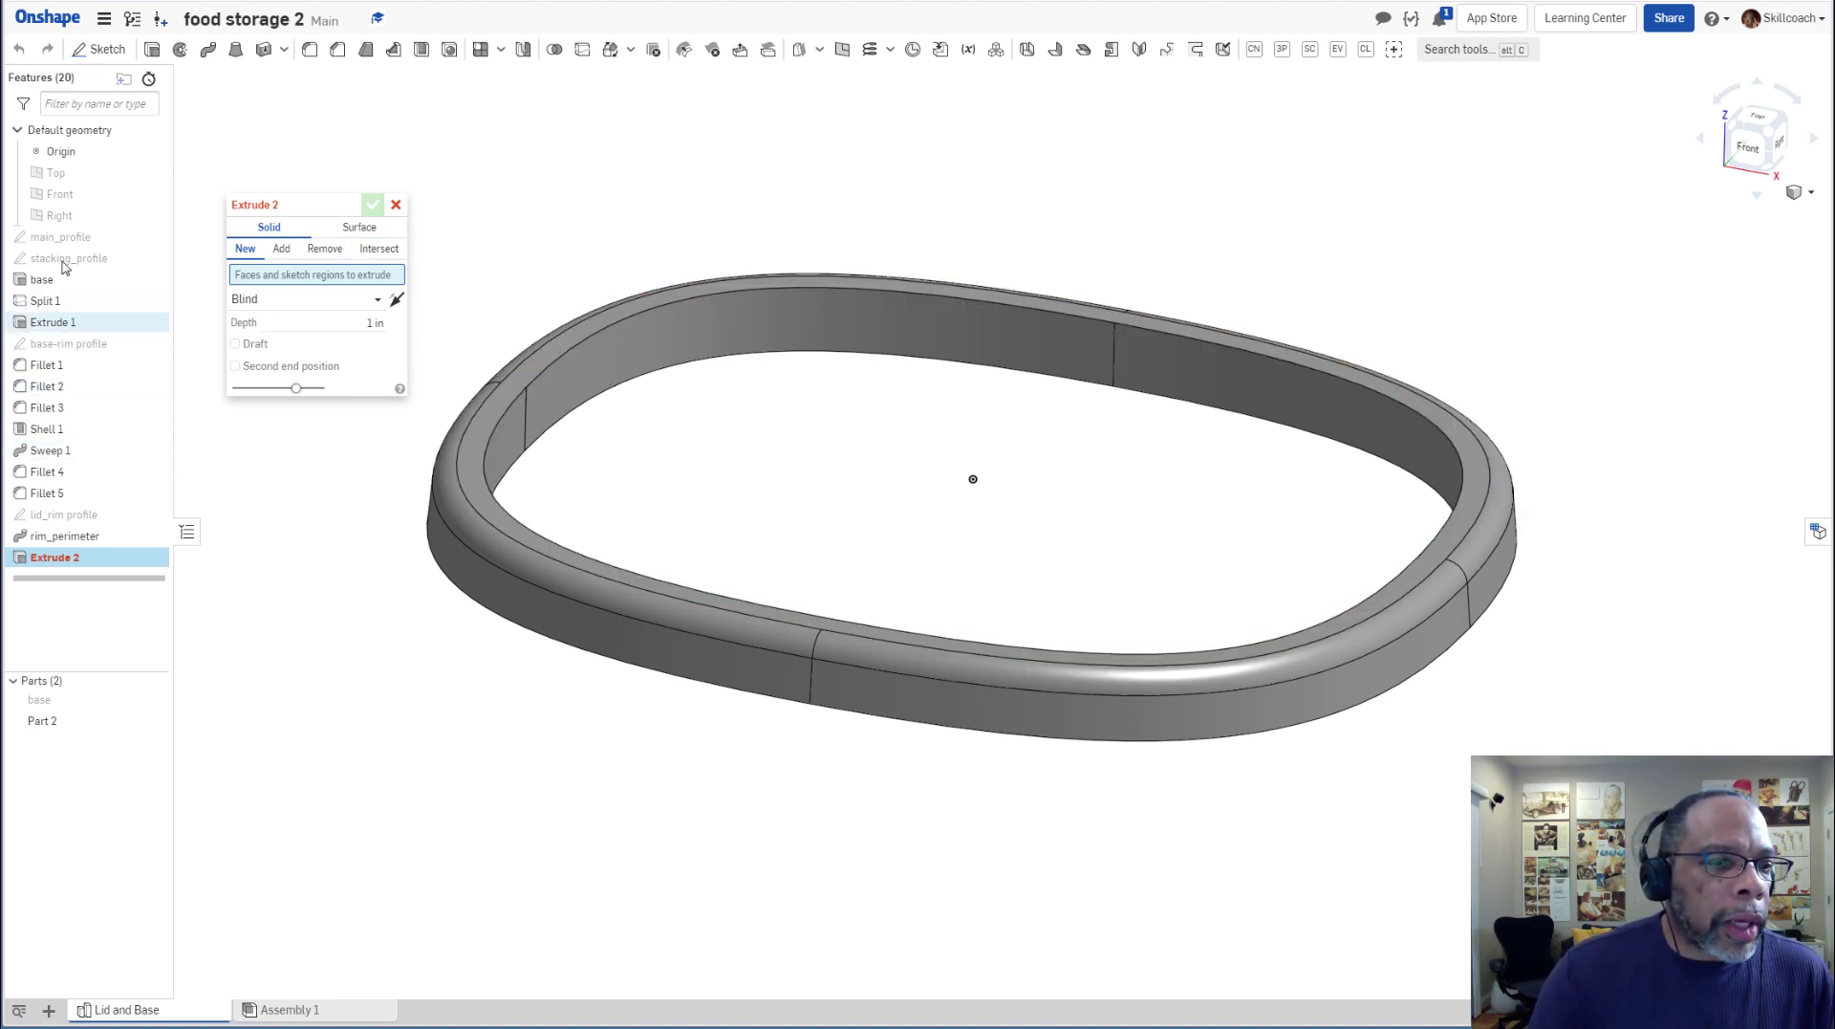
{"action": "left_click", "coordinate": [161, 238]}
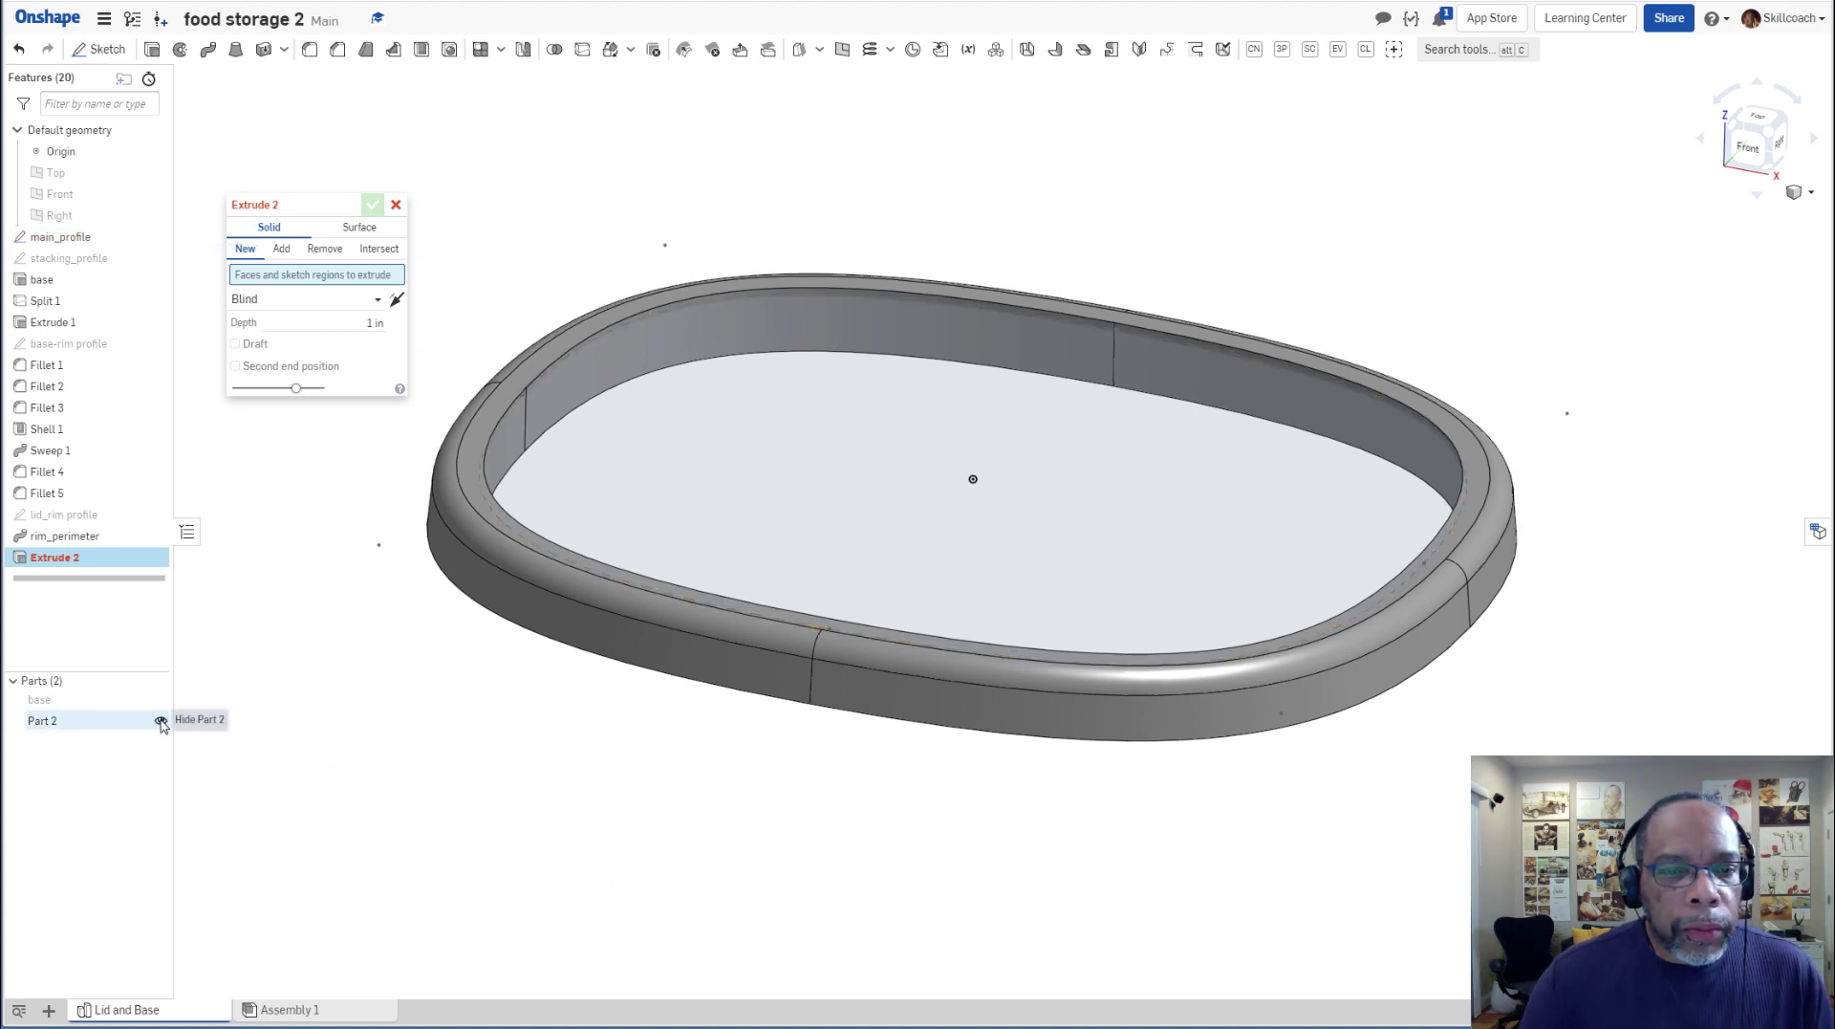
{"action": "left_click", "coordinate": [160, 722]}
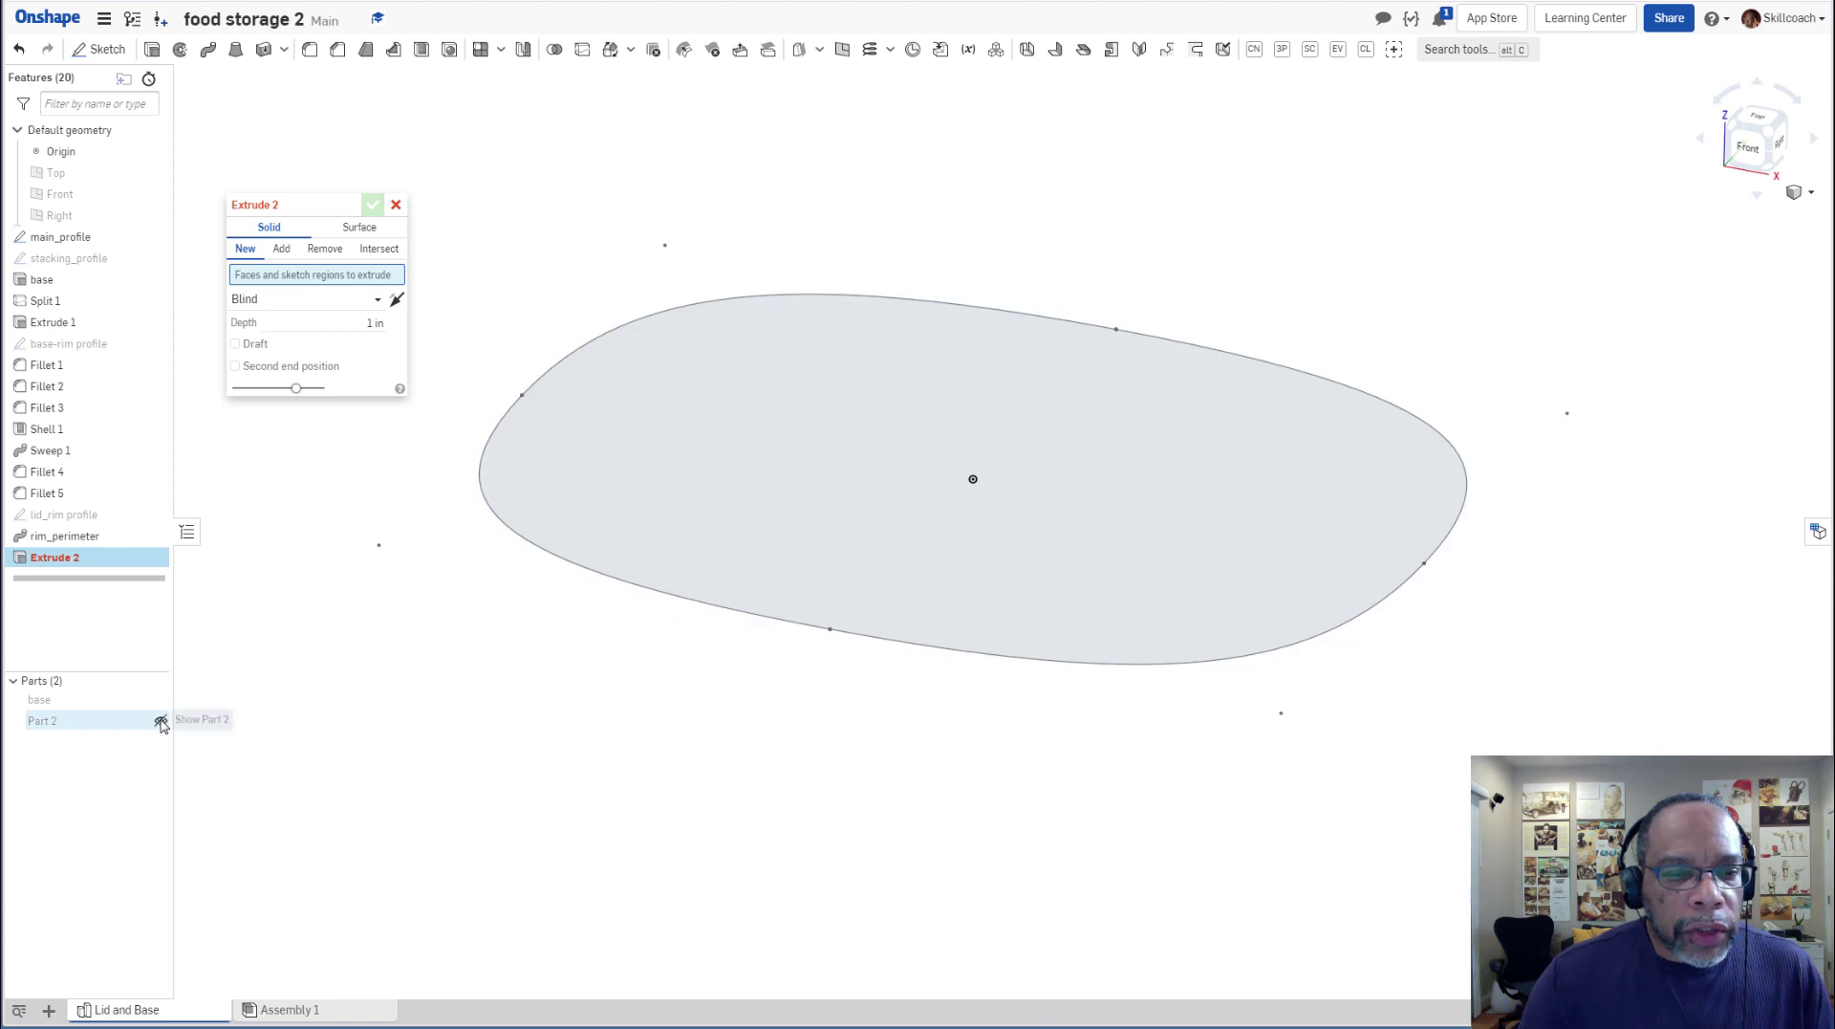
{"action": "left_click", "coordinate": [755, 456]}
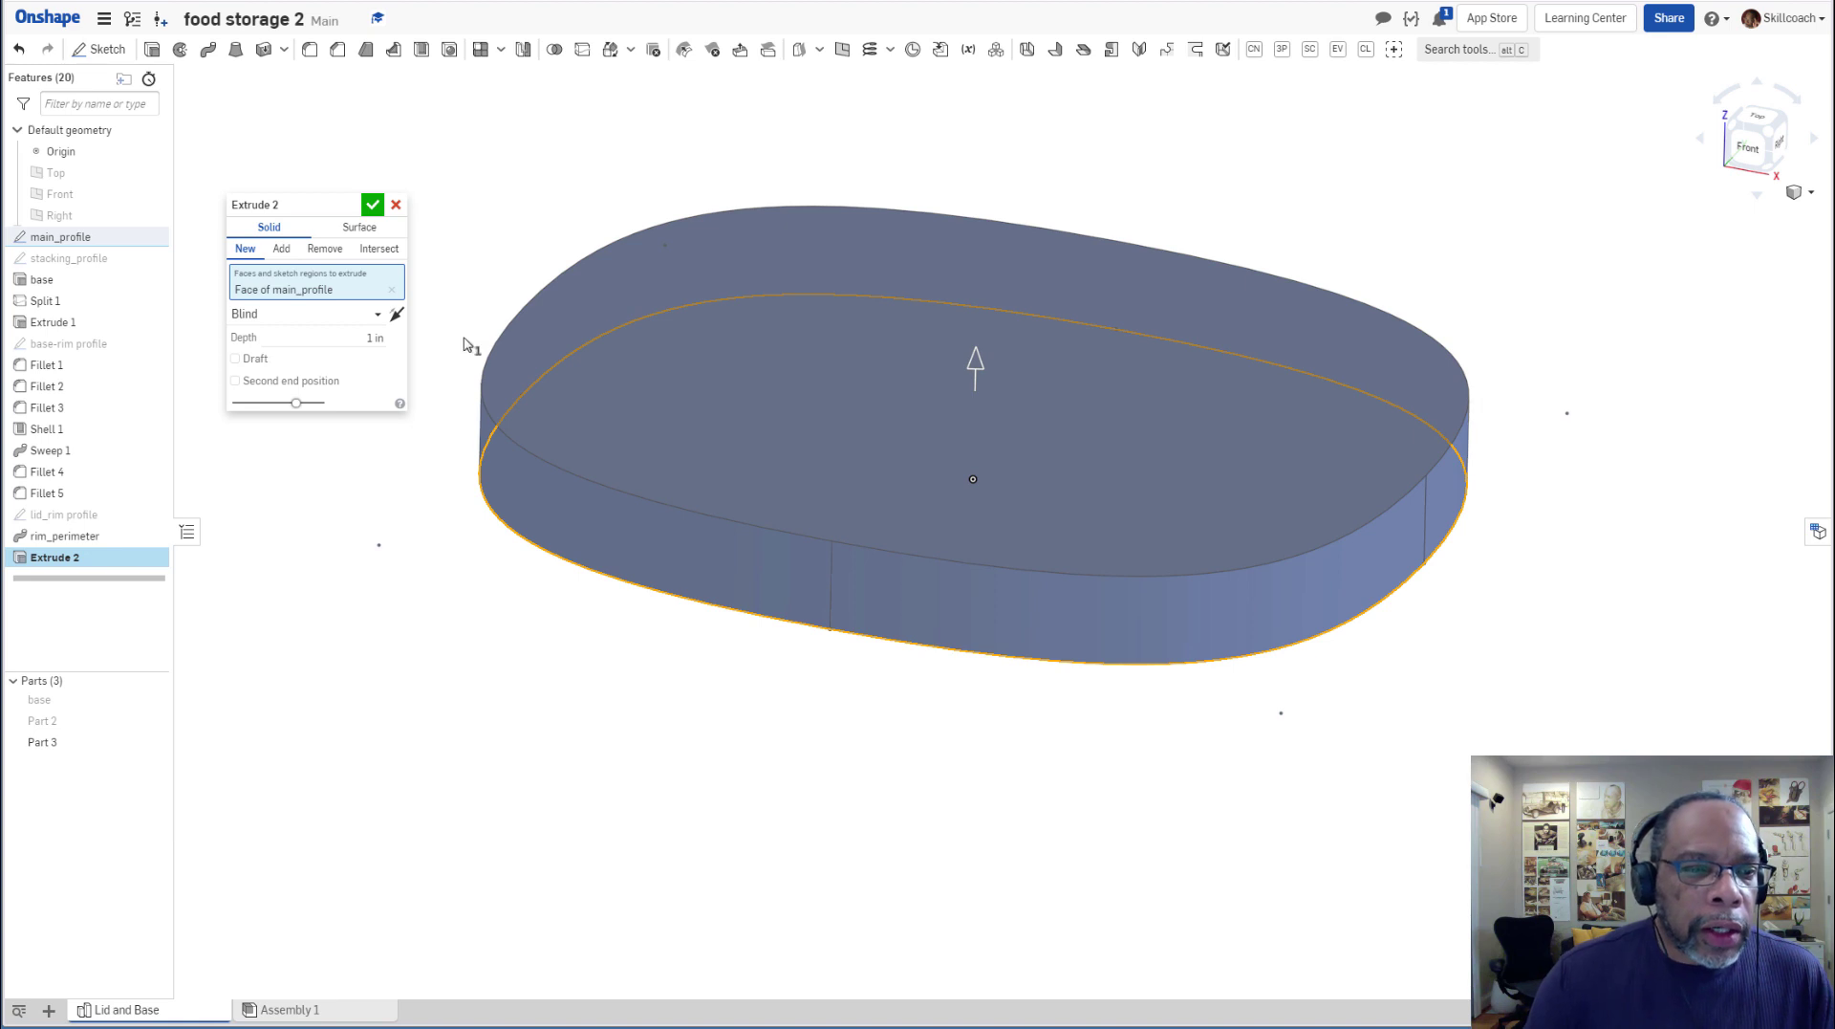
{"action": "left_click", "coordinate": [379, 319]}
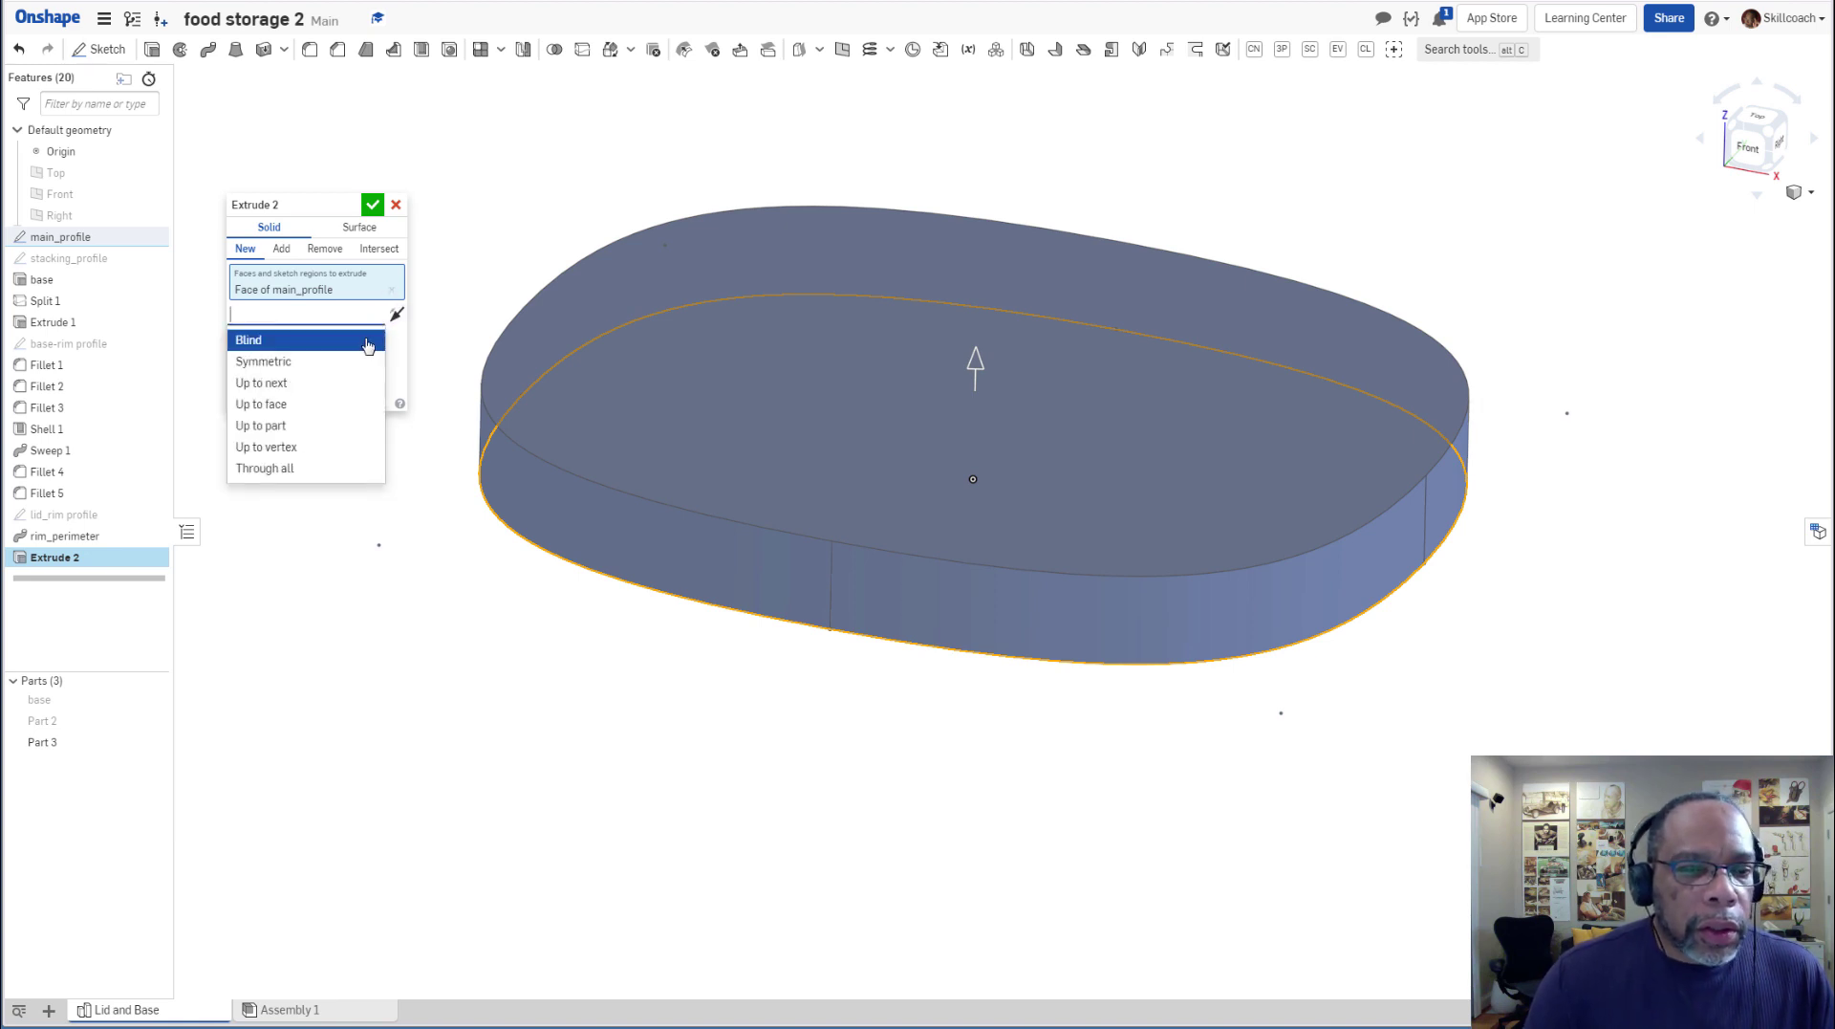
{"action": "left_click", "coordinate": [294, 406]}
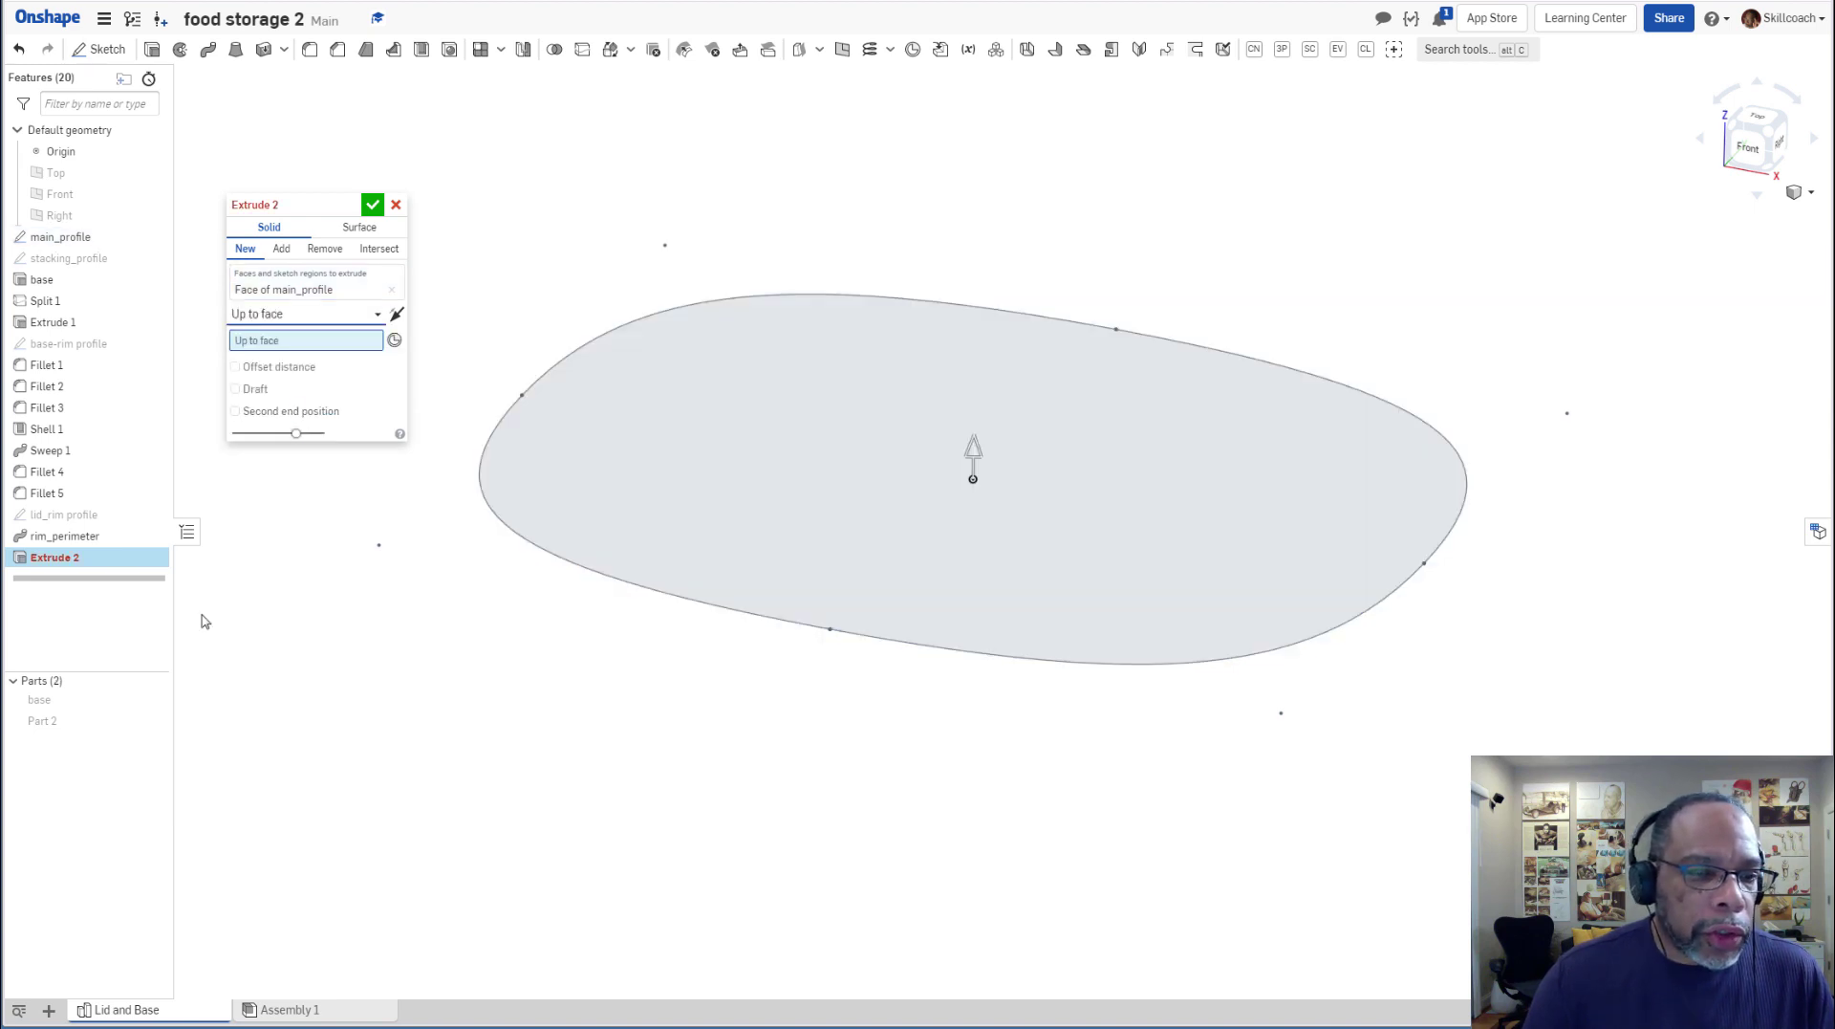
{"action": "left_click", "coordinate": [161, 720]}
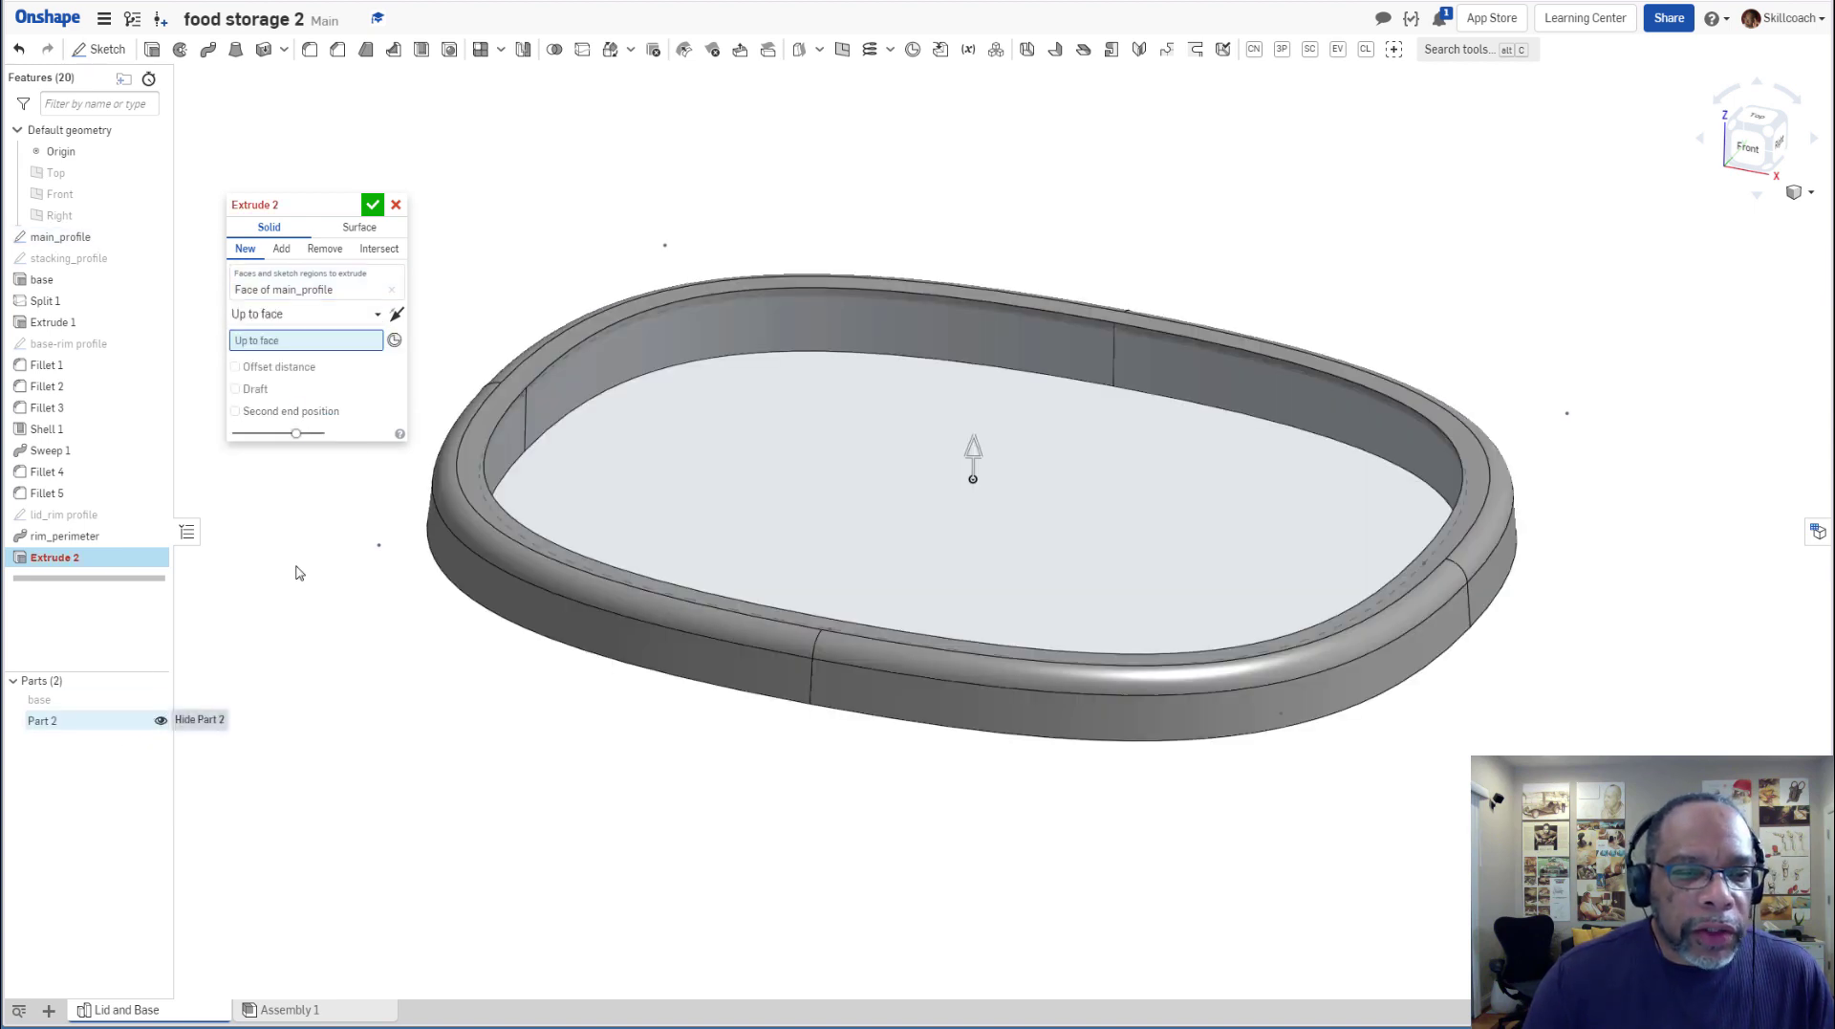
{"action": "left_click", "coordinate": [495, 414]}
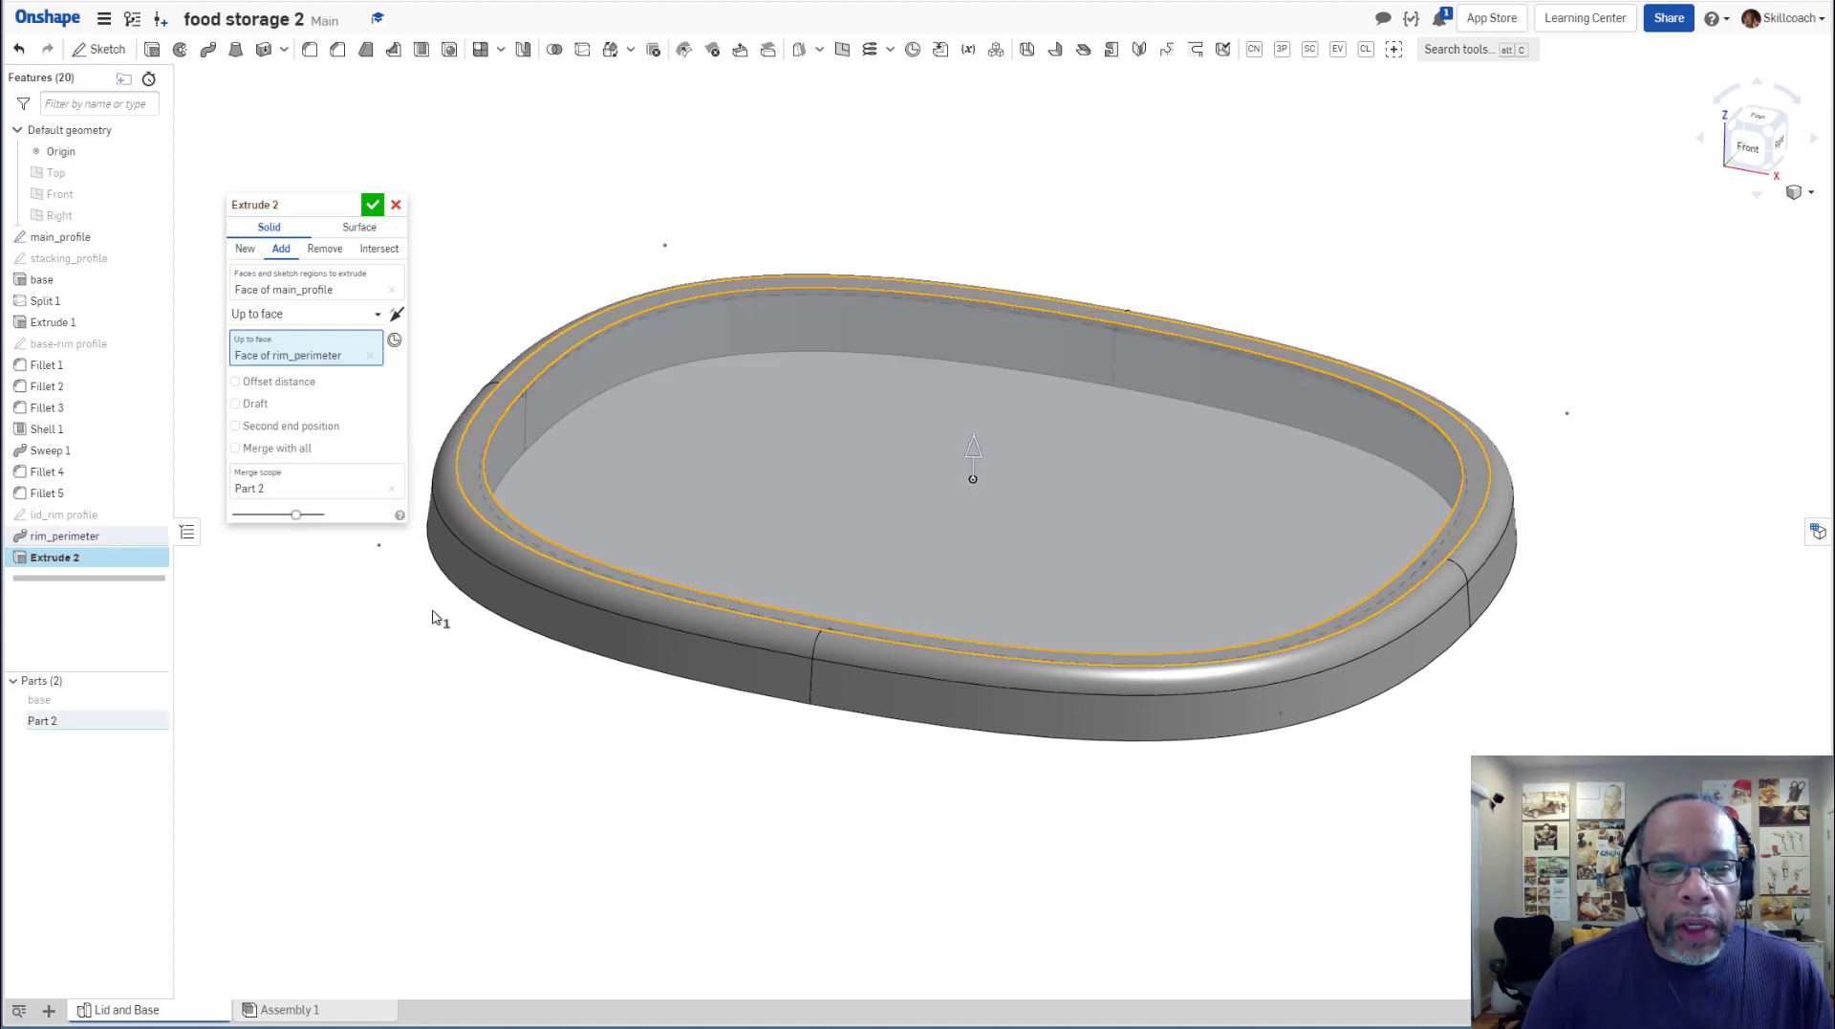
Give the extrude a second end position that runs up to the underside face of rim_perimeter.
{"action": "right_click_drag", "start_coordinate": [635, 615], "coordinate": [473, 526]}
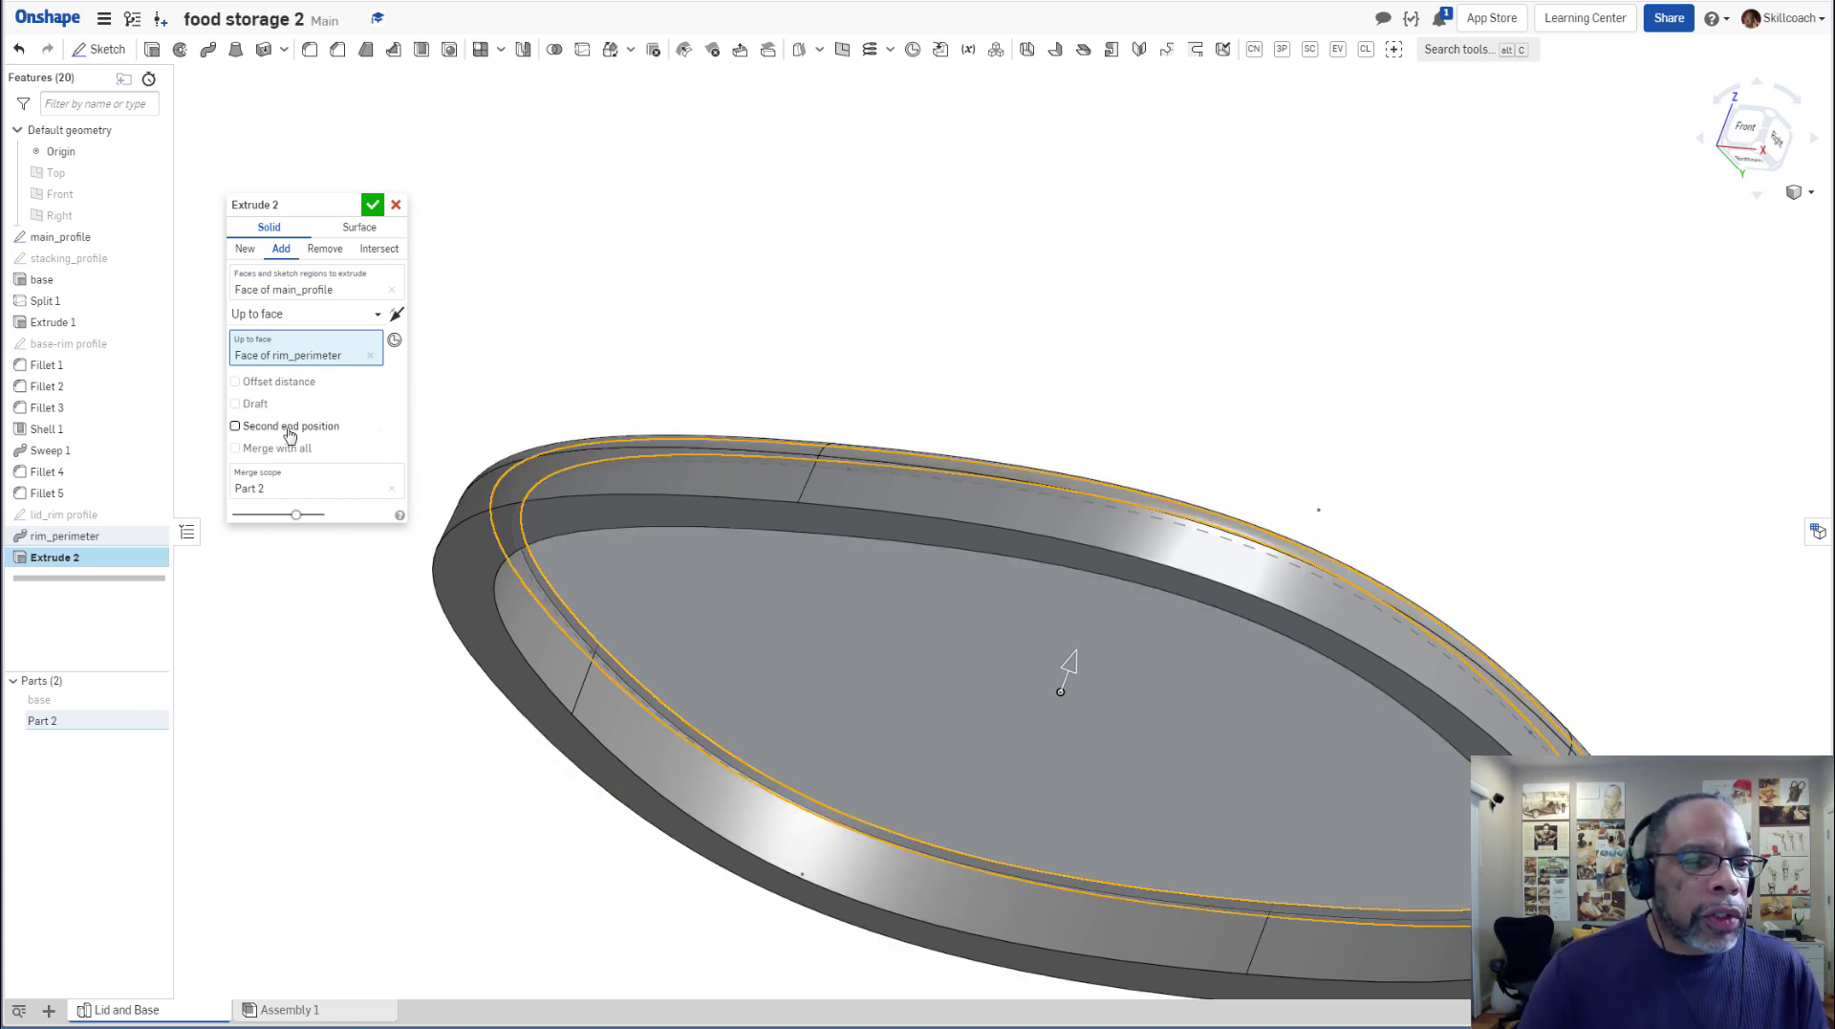
{"action": "left_click", "coordinate": [235, 427]}
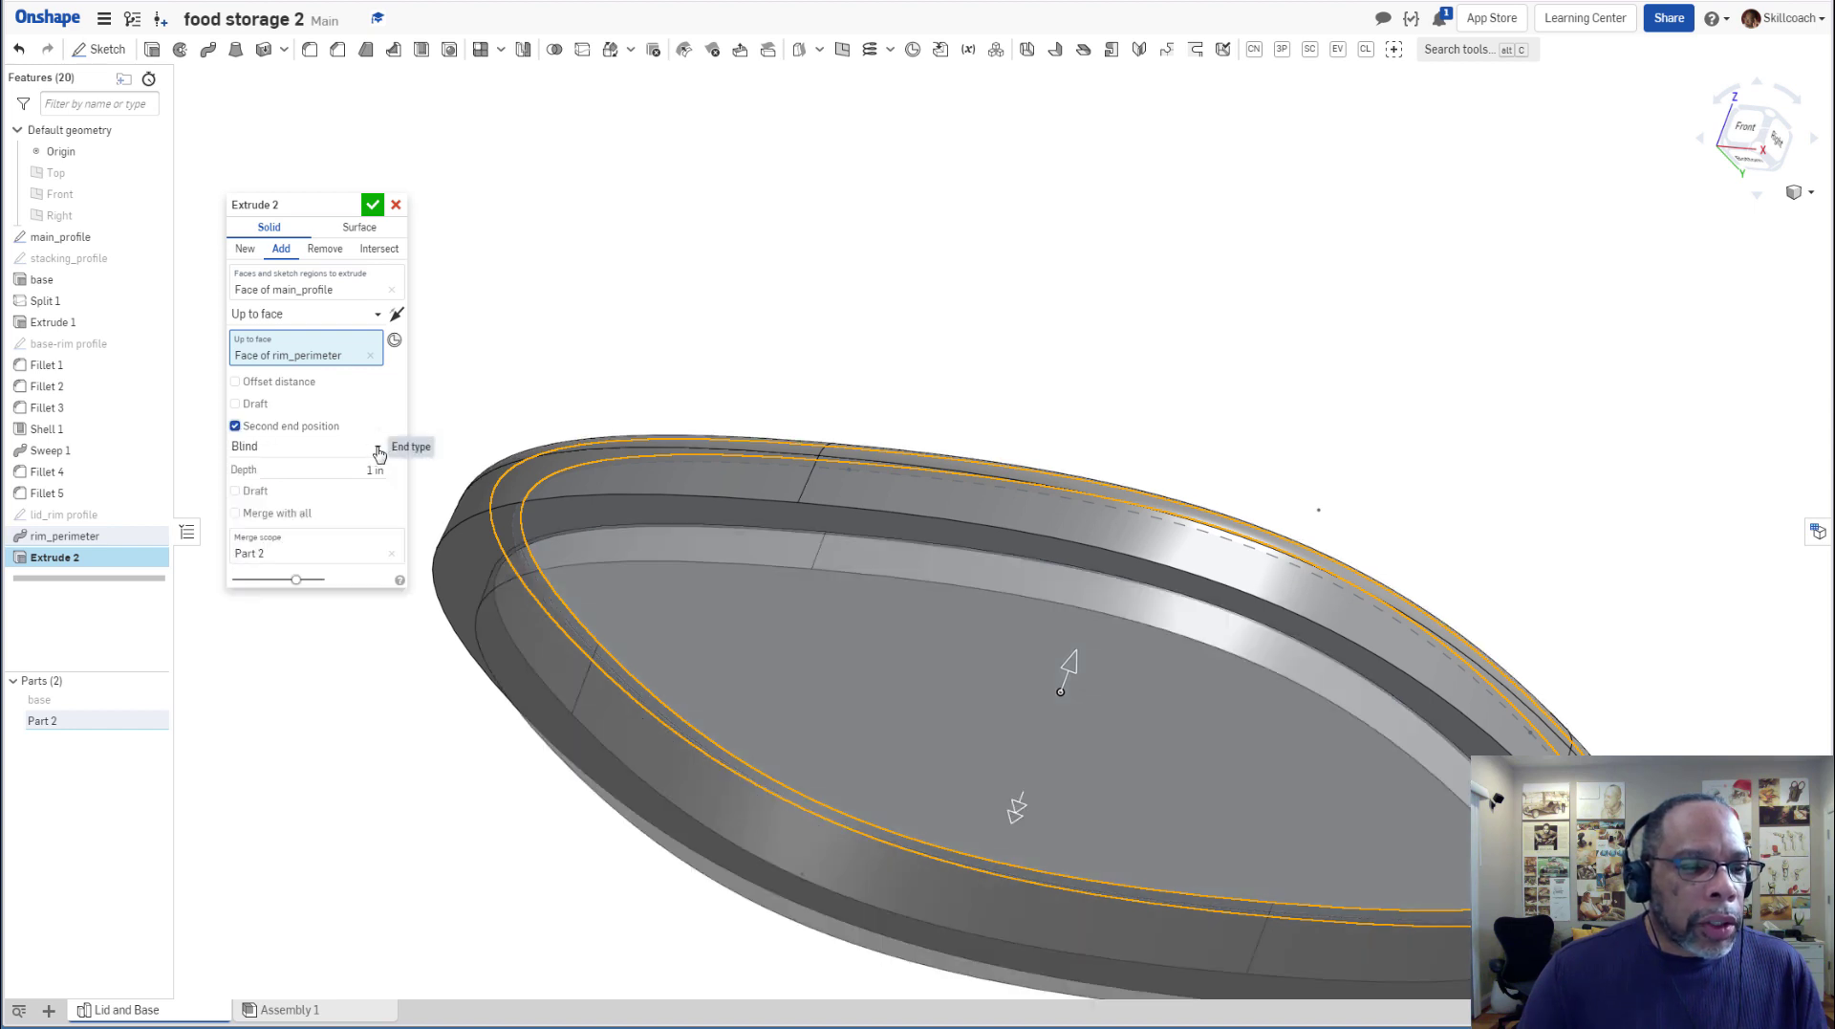
{"action": "left_click", "coordinate": [379, 450]}
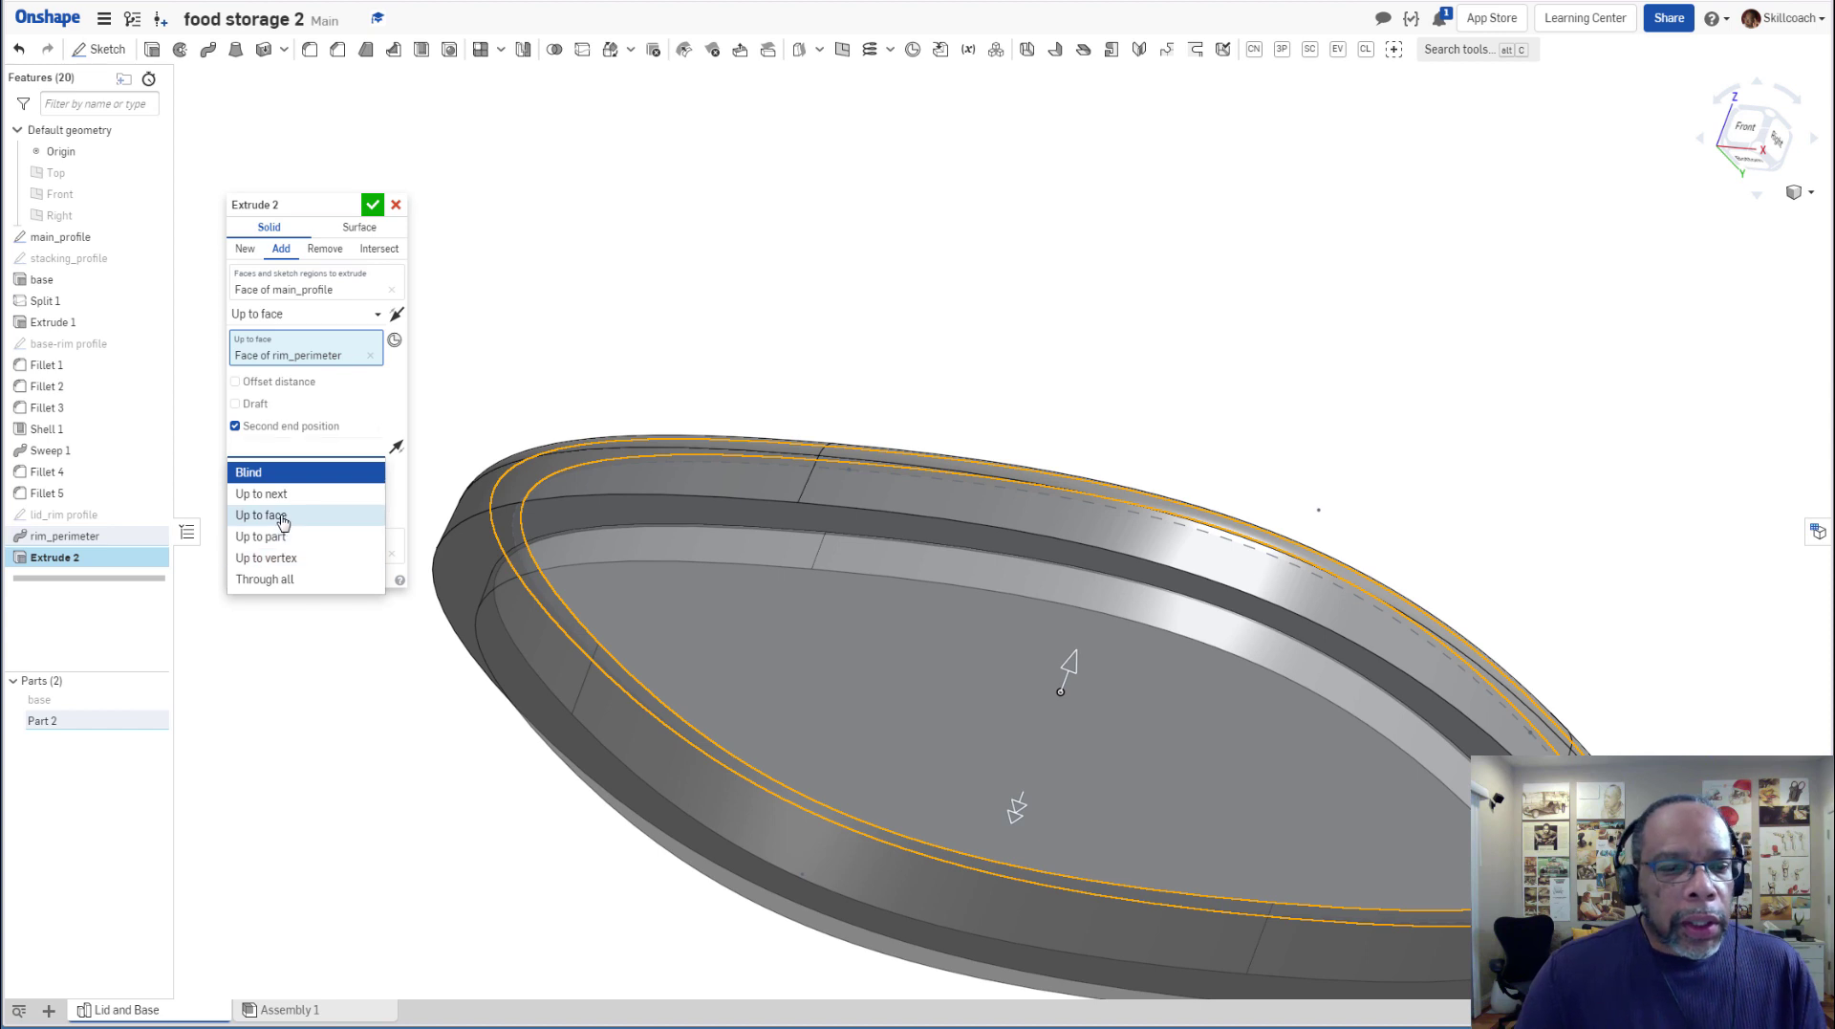
{"action": "left_click", "coordinate": [282, 517]}
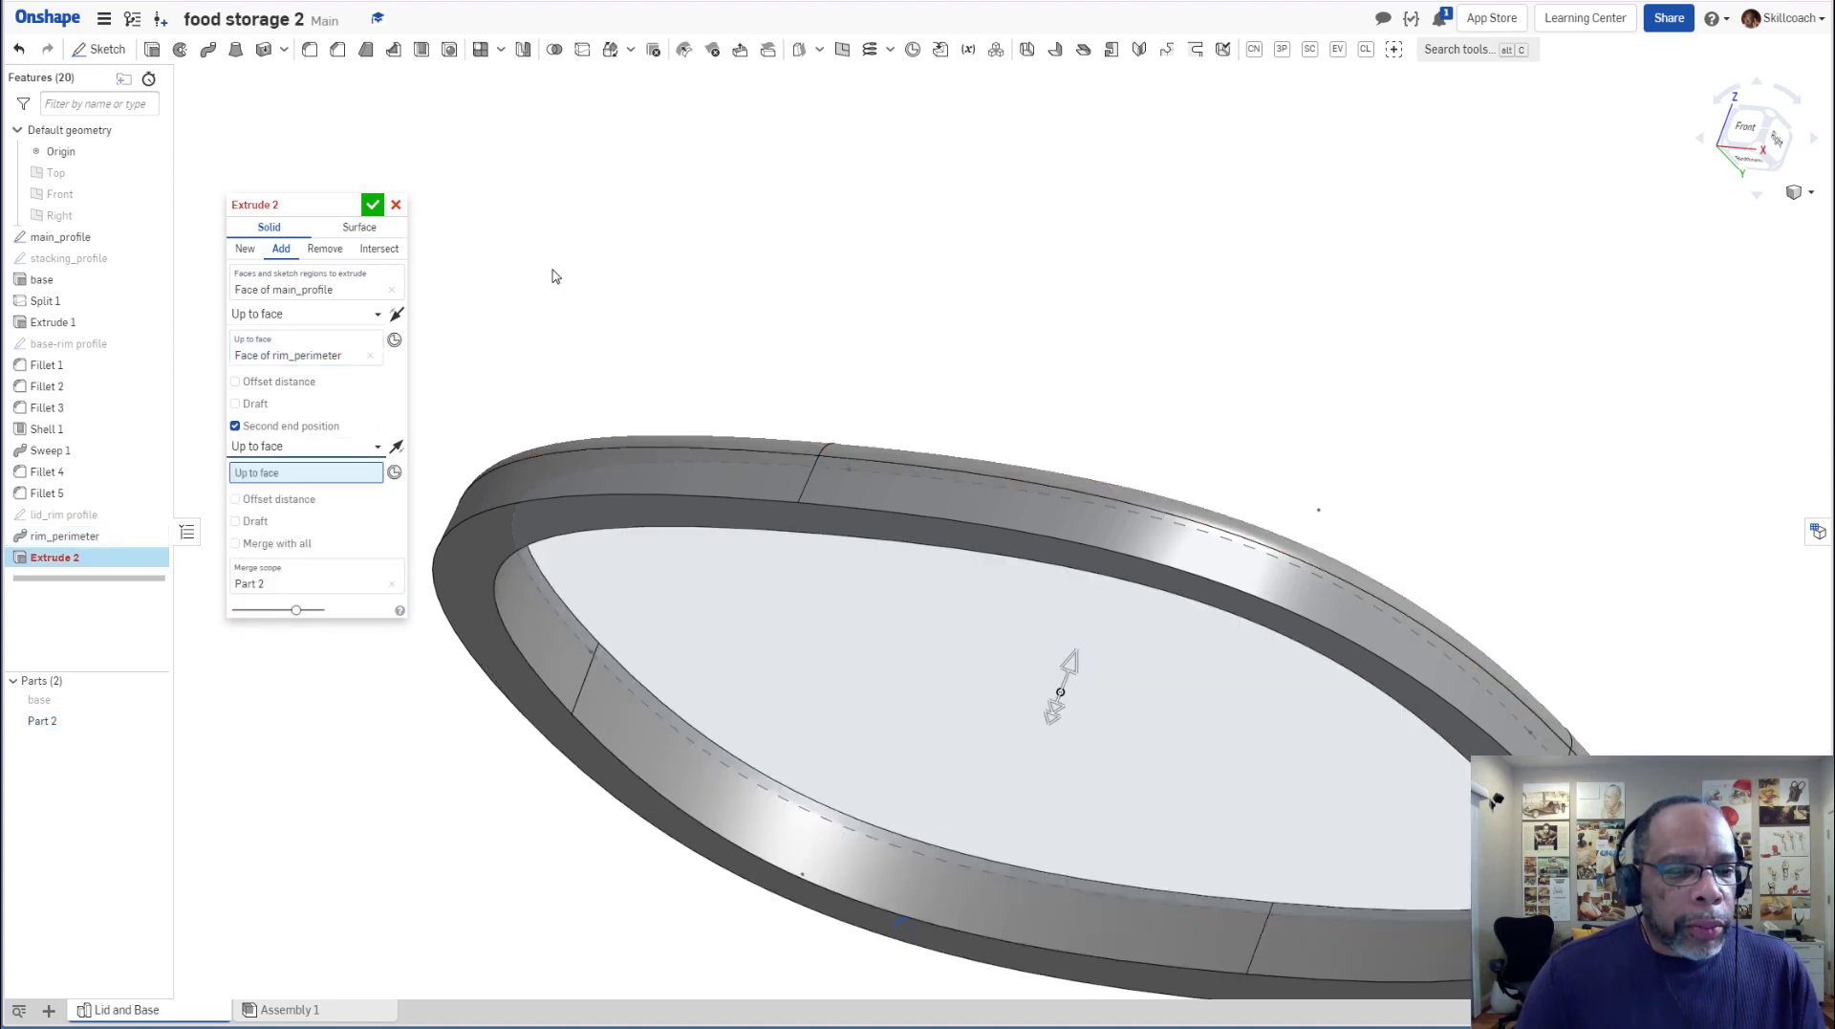
{"action": "left_click", "coordinate": [482, 578]}
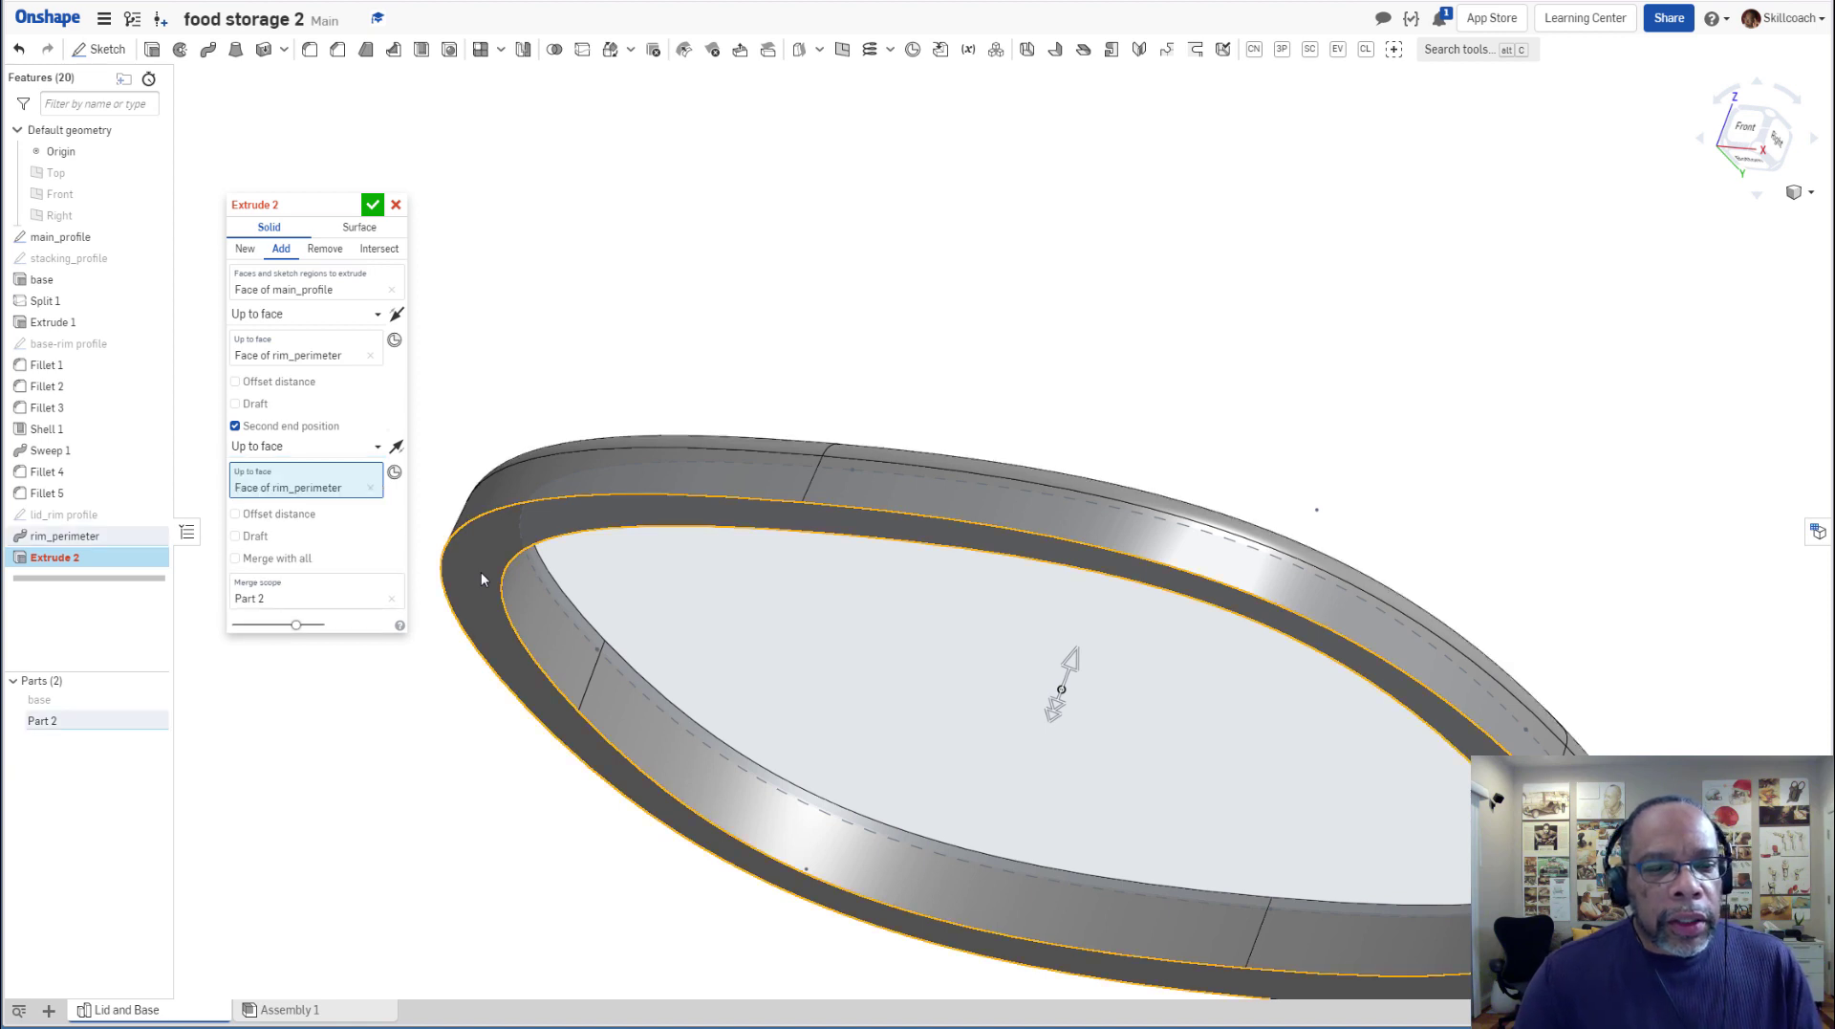
{"action": "scroll", "coordinate": [608, 424], "scroll_direction": "down", "scroll_amount": 1}
{"action": "middle_click_drag", "start_coordinate": [675, 407], "coordinate": [707, 367]}
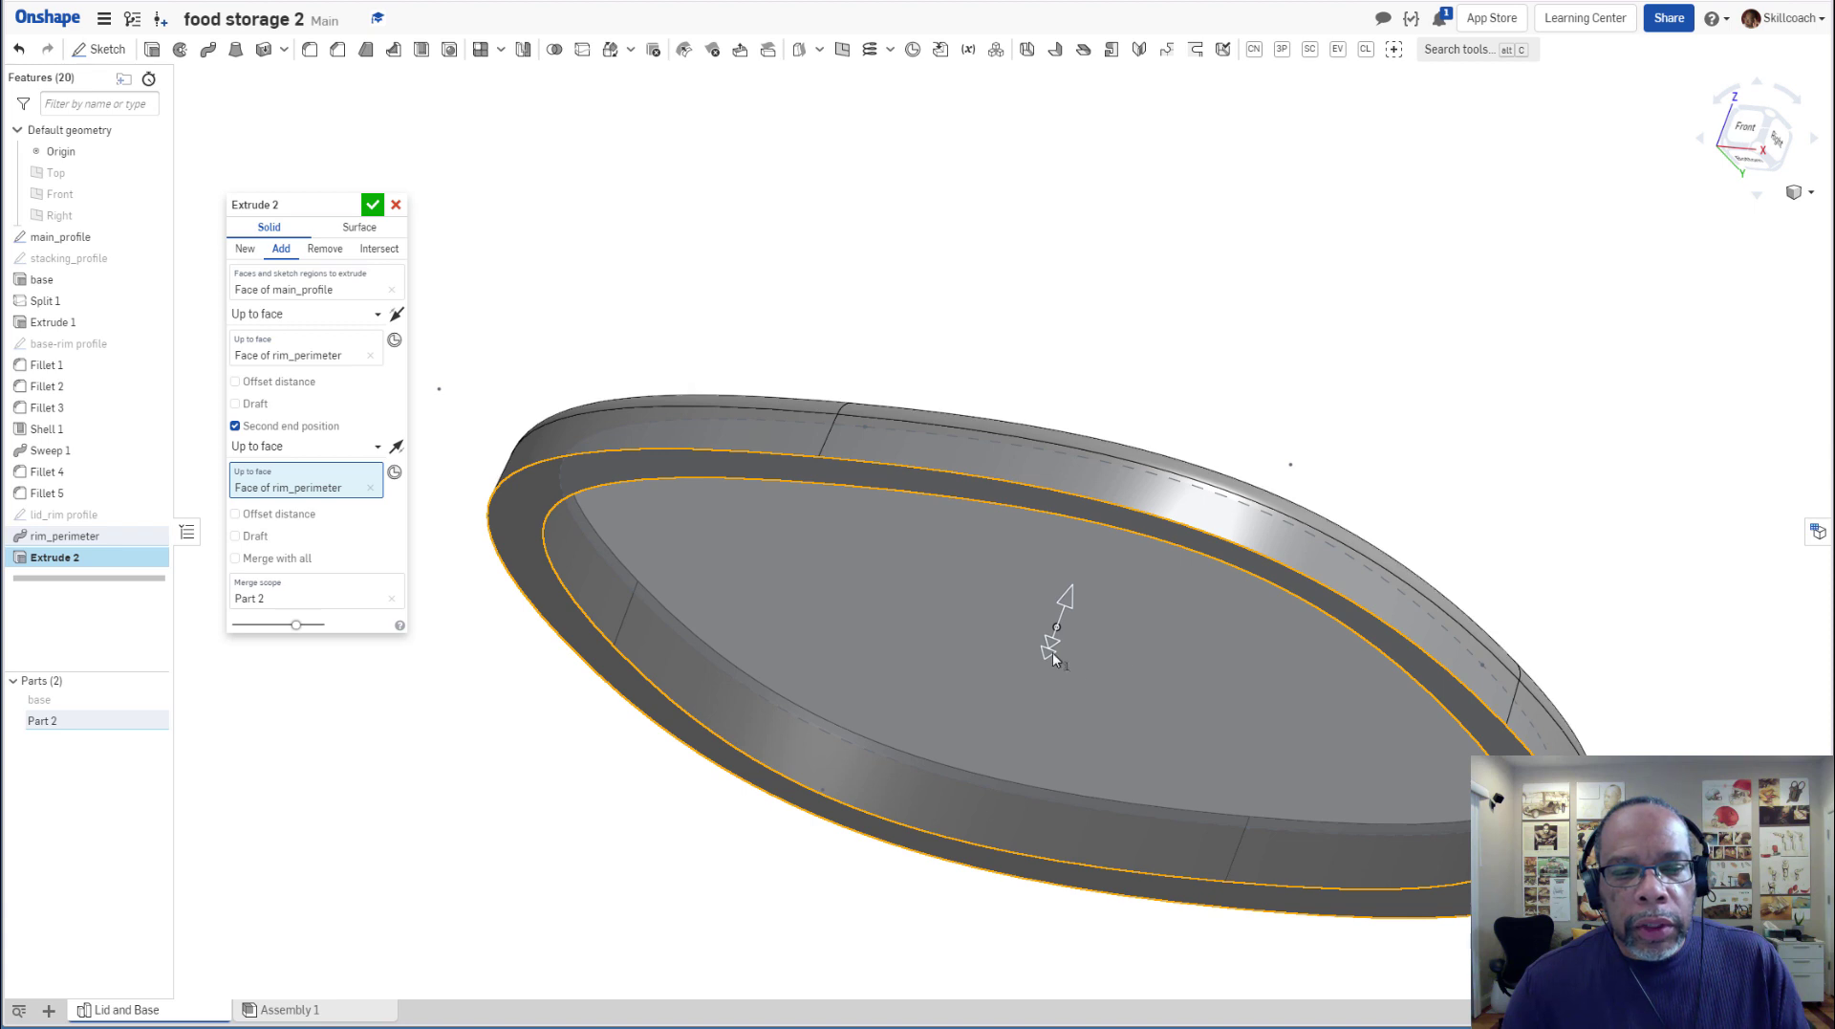
{"action": "right_click_drag", "start_coordinate": [1055, 657], "coordinate": [538, 590]}
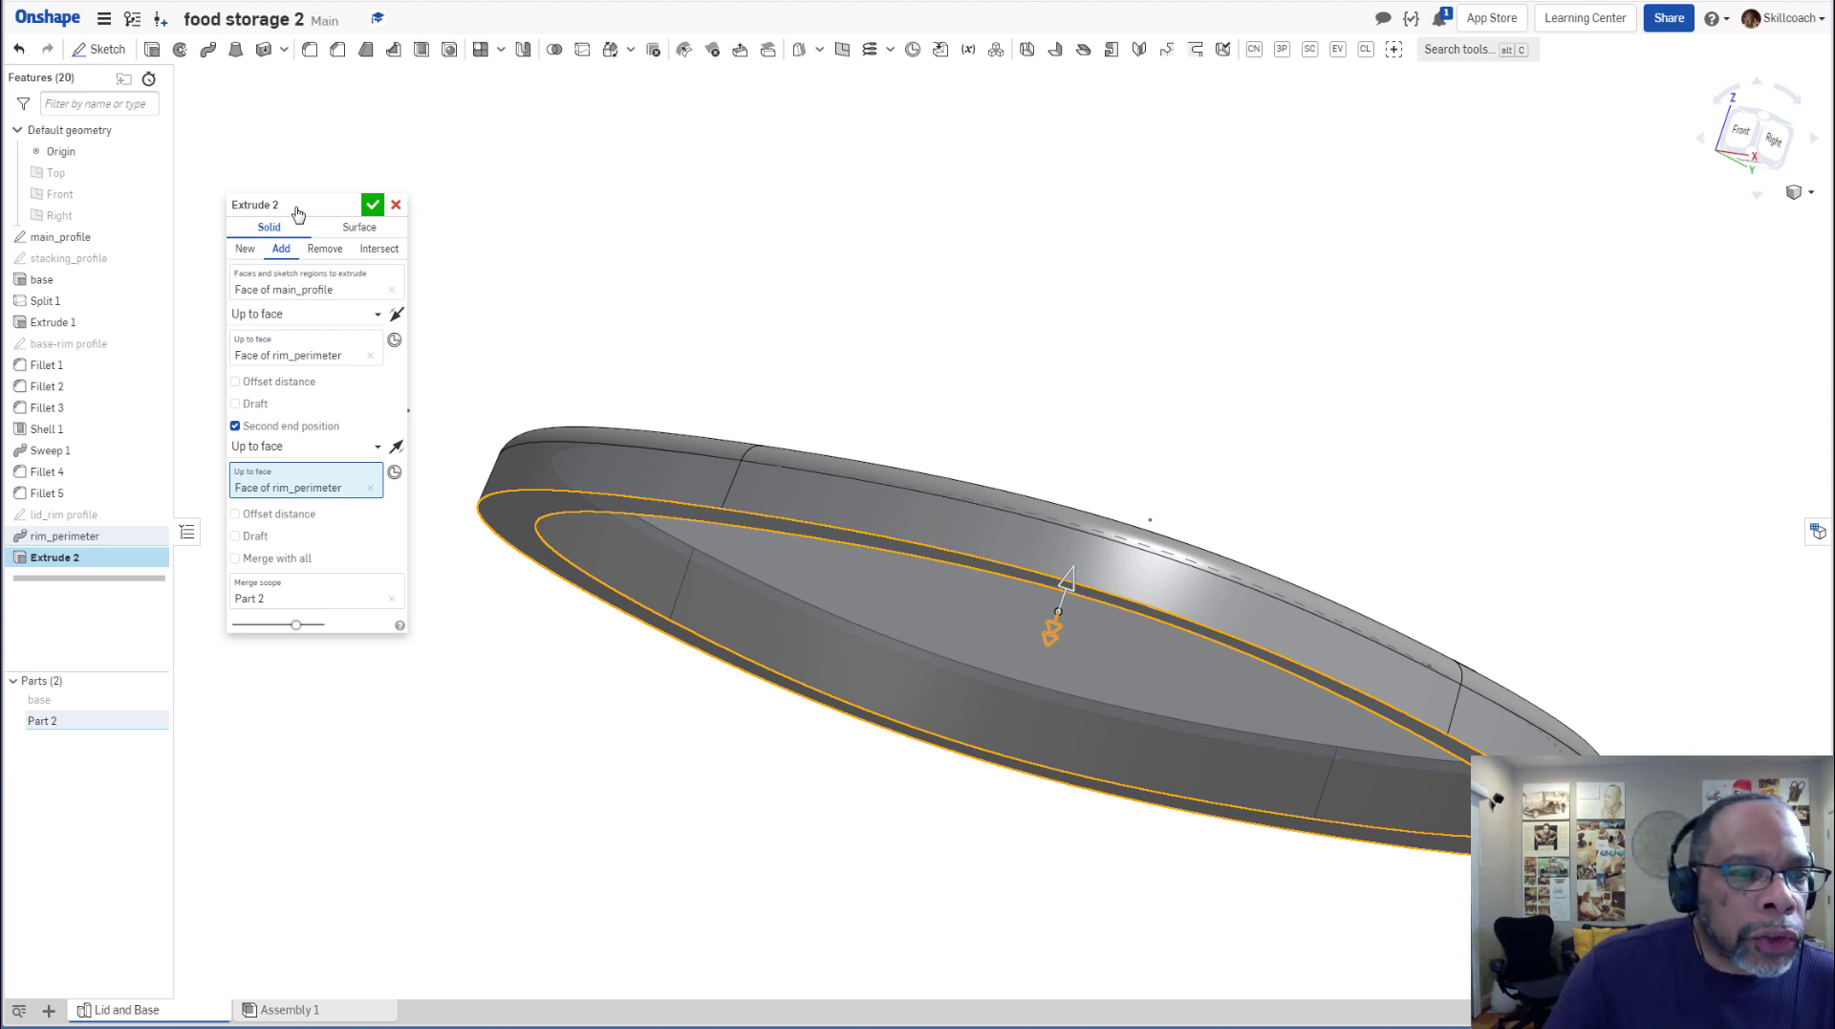
Rename the extrude feature as lid and accept it.
{"action": "left_click", "coordinate": [349, 208]}
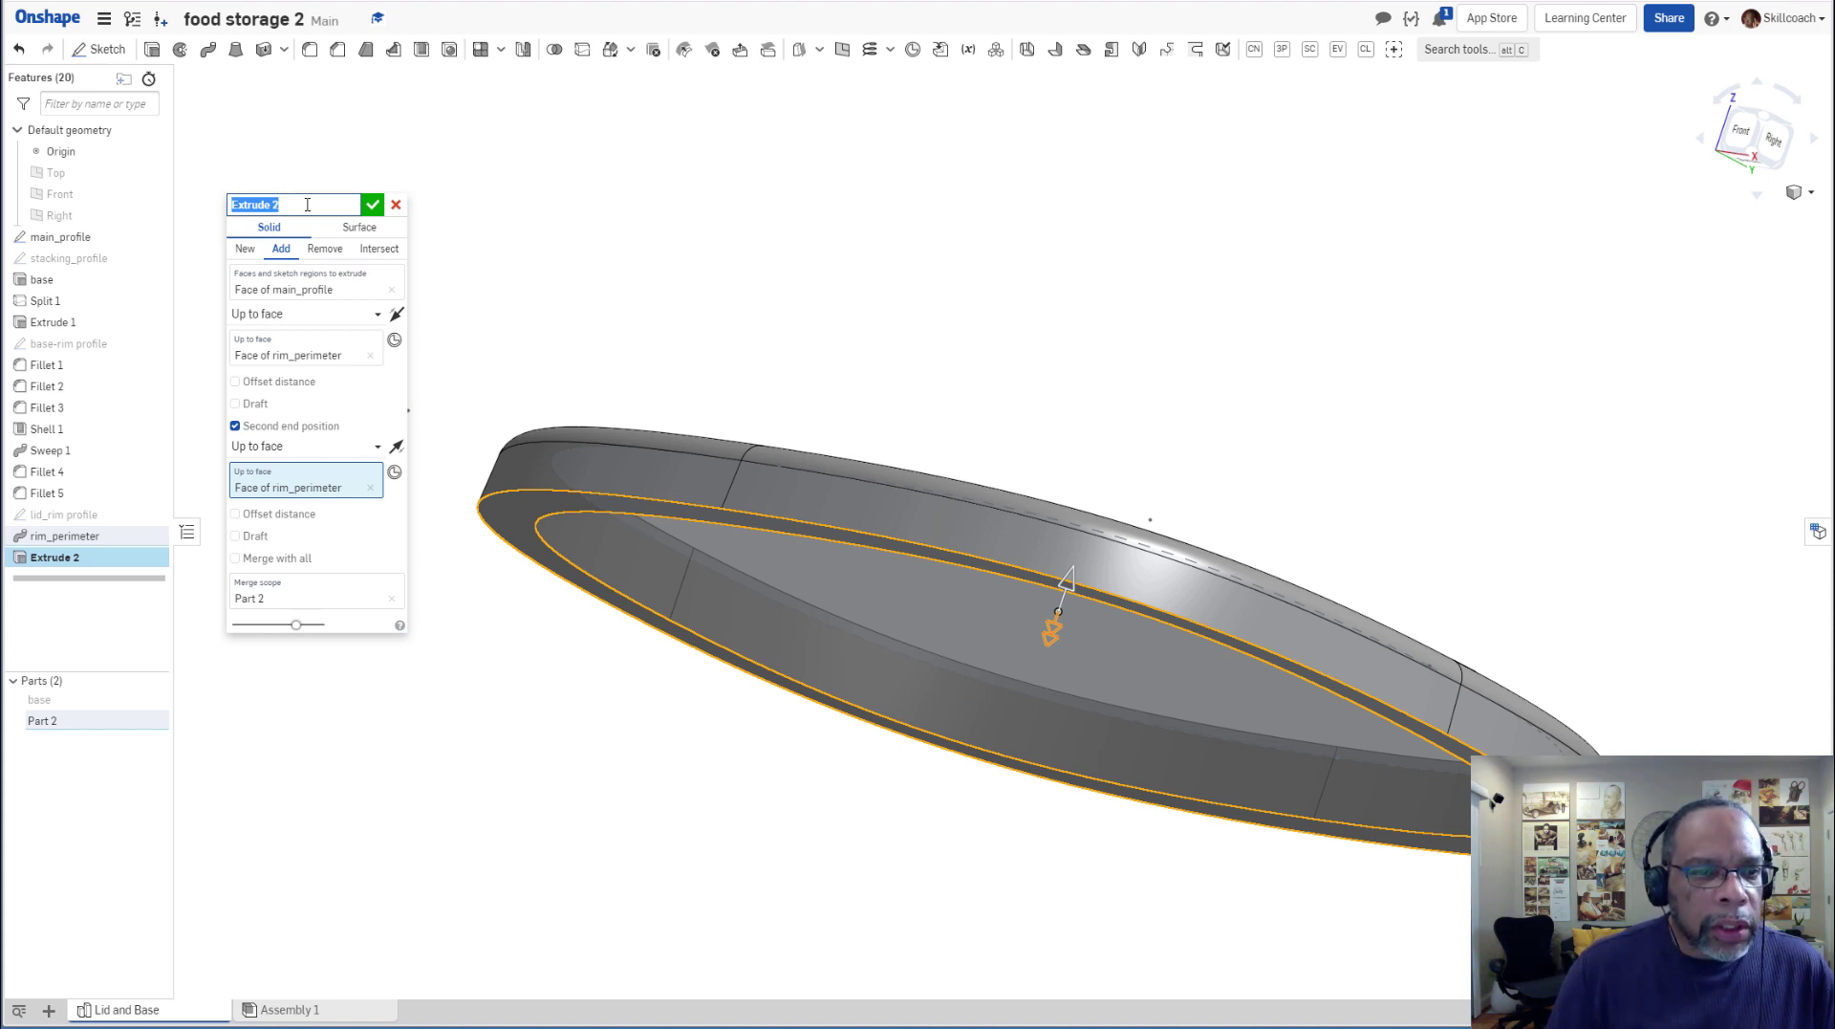
{"action": "type", "text": "lid"}
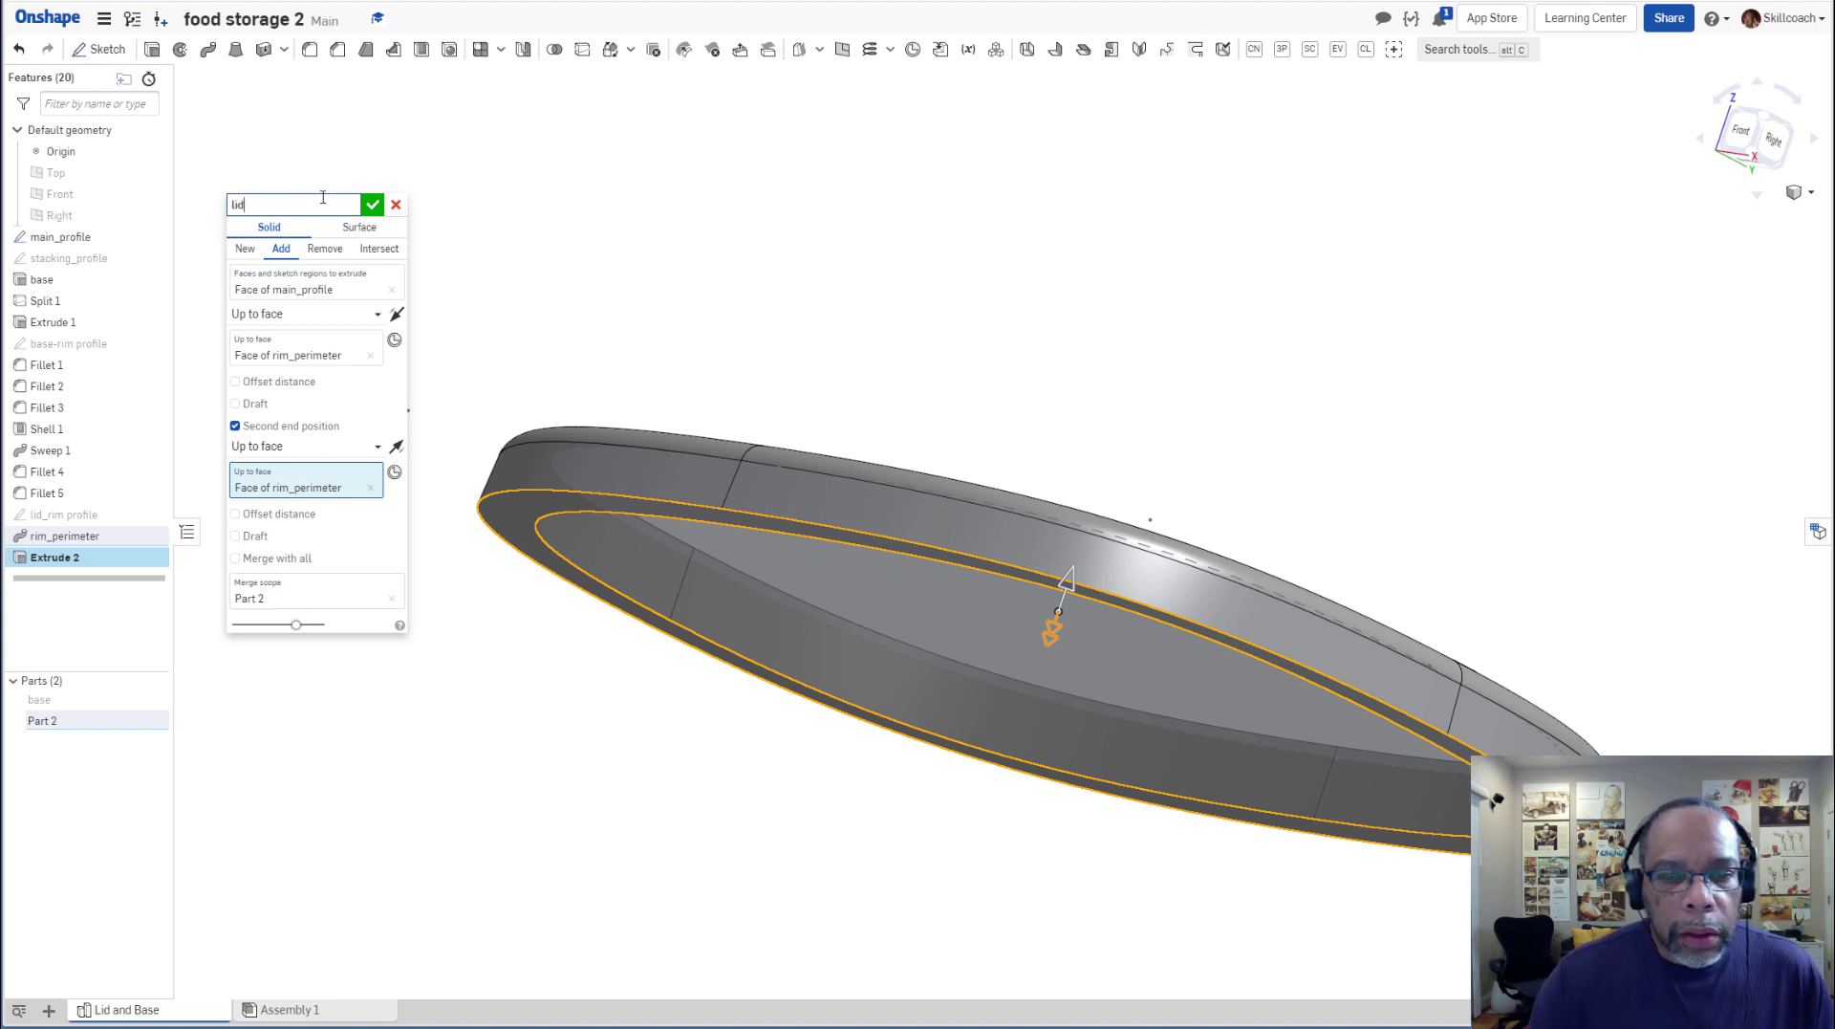
{"action": "left_click", "coordinate": [371, 206]}
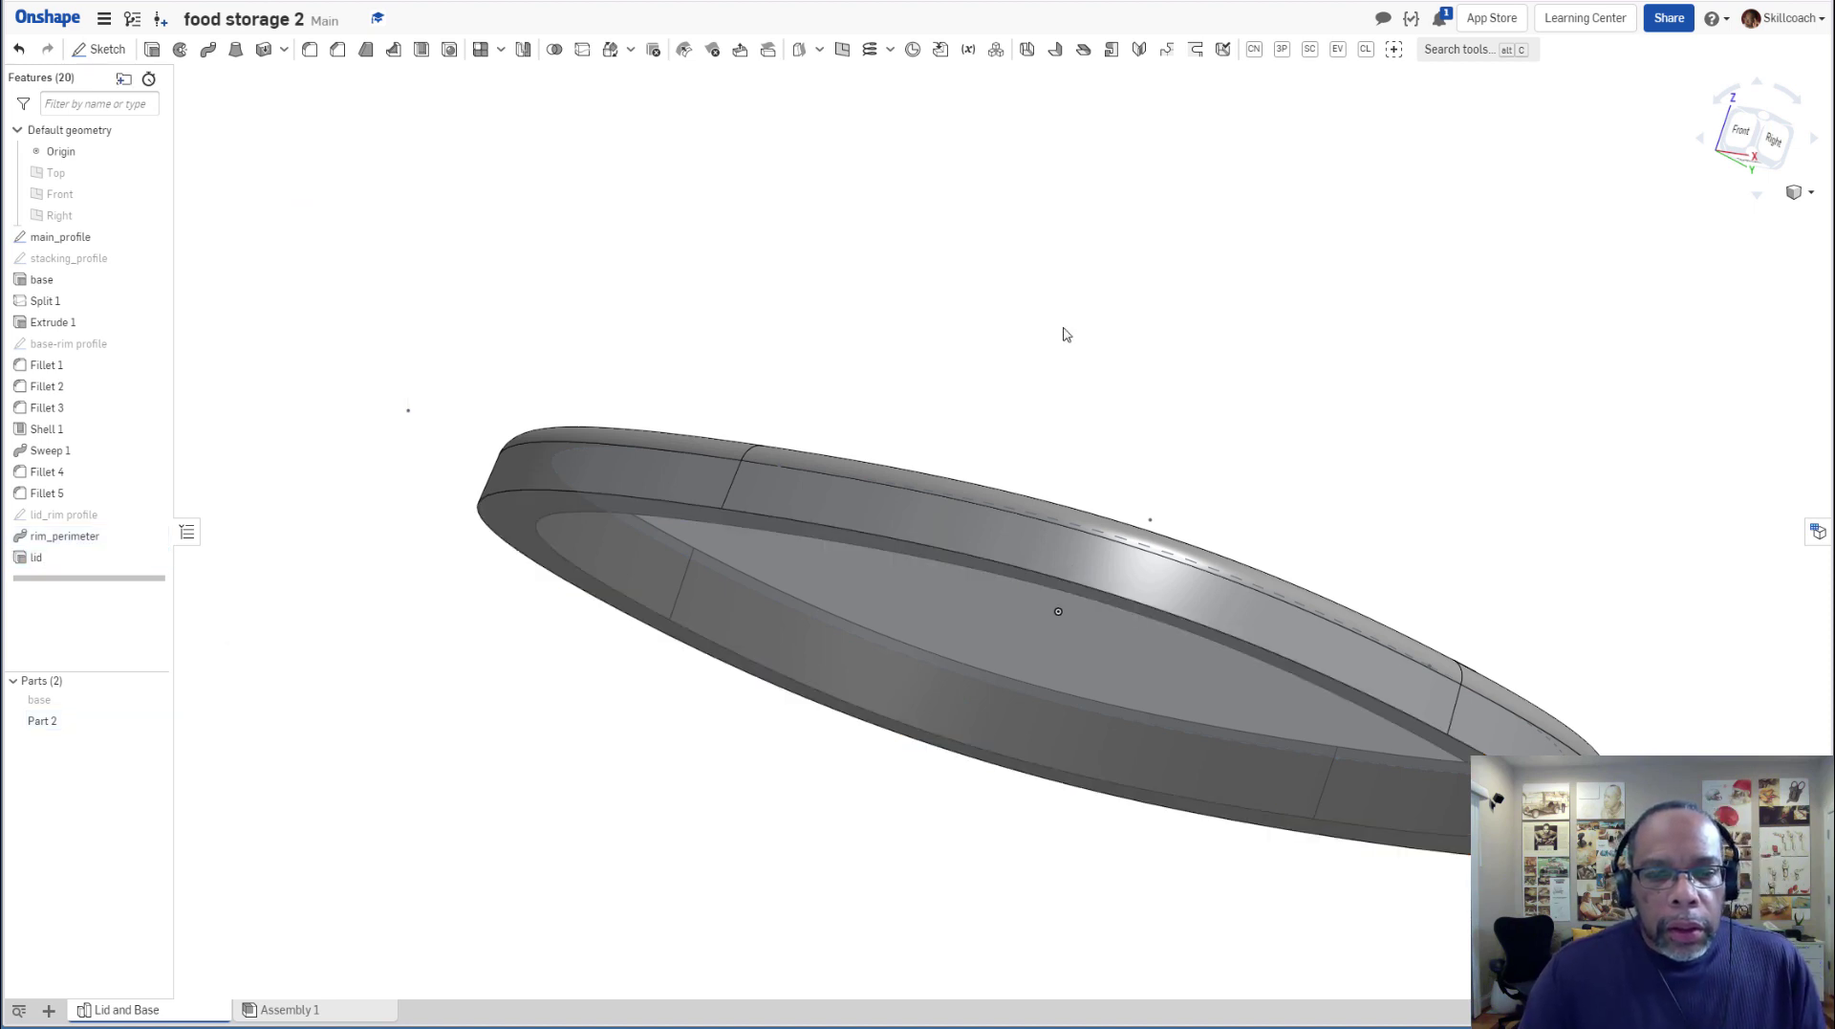
Hide the main_profile sketch and show the stacking_profile sketch over the lid.
{"action": "mouse_move", "coordinate": [974, 379]}
{"action": "right_mouse_down"}
{"action": "mouse_move", "coordinate": [908, 347]}
{"action": "mouse_move", "coordinate": [807, 364]}
{"action": "mouse_move", "coordinate": [681, 331]}
{"action": "right_mouse_up"}
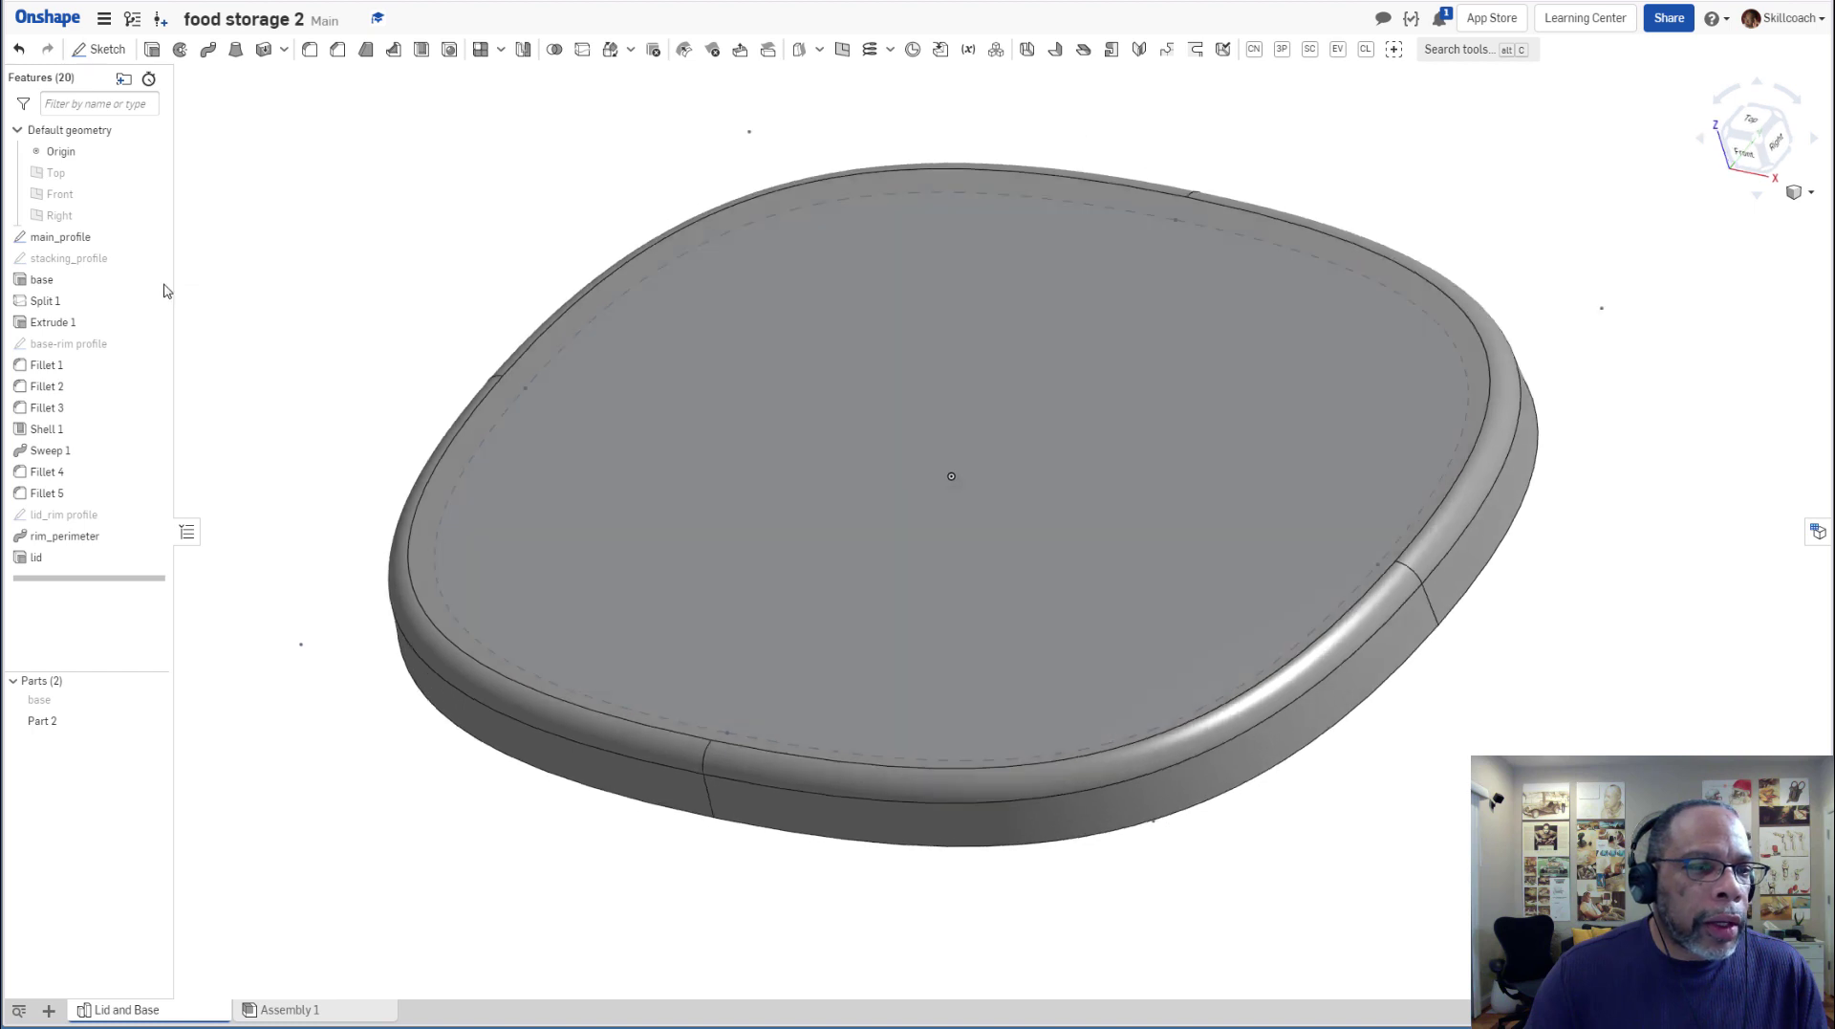
{"action": "left_click", "coordinate": [160, 239]}
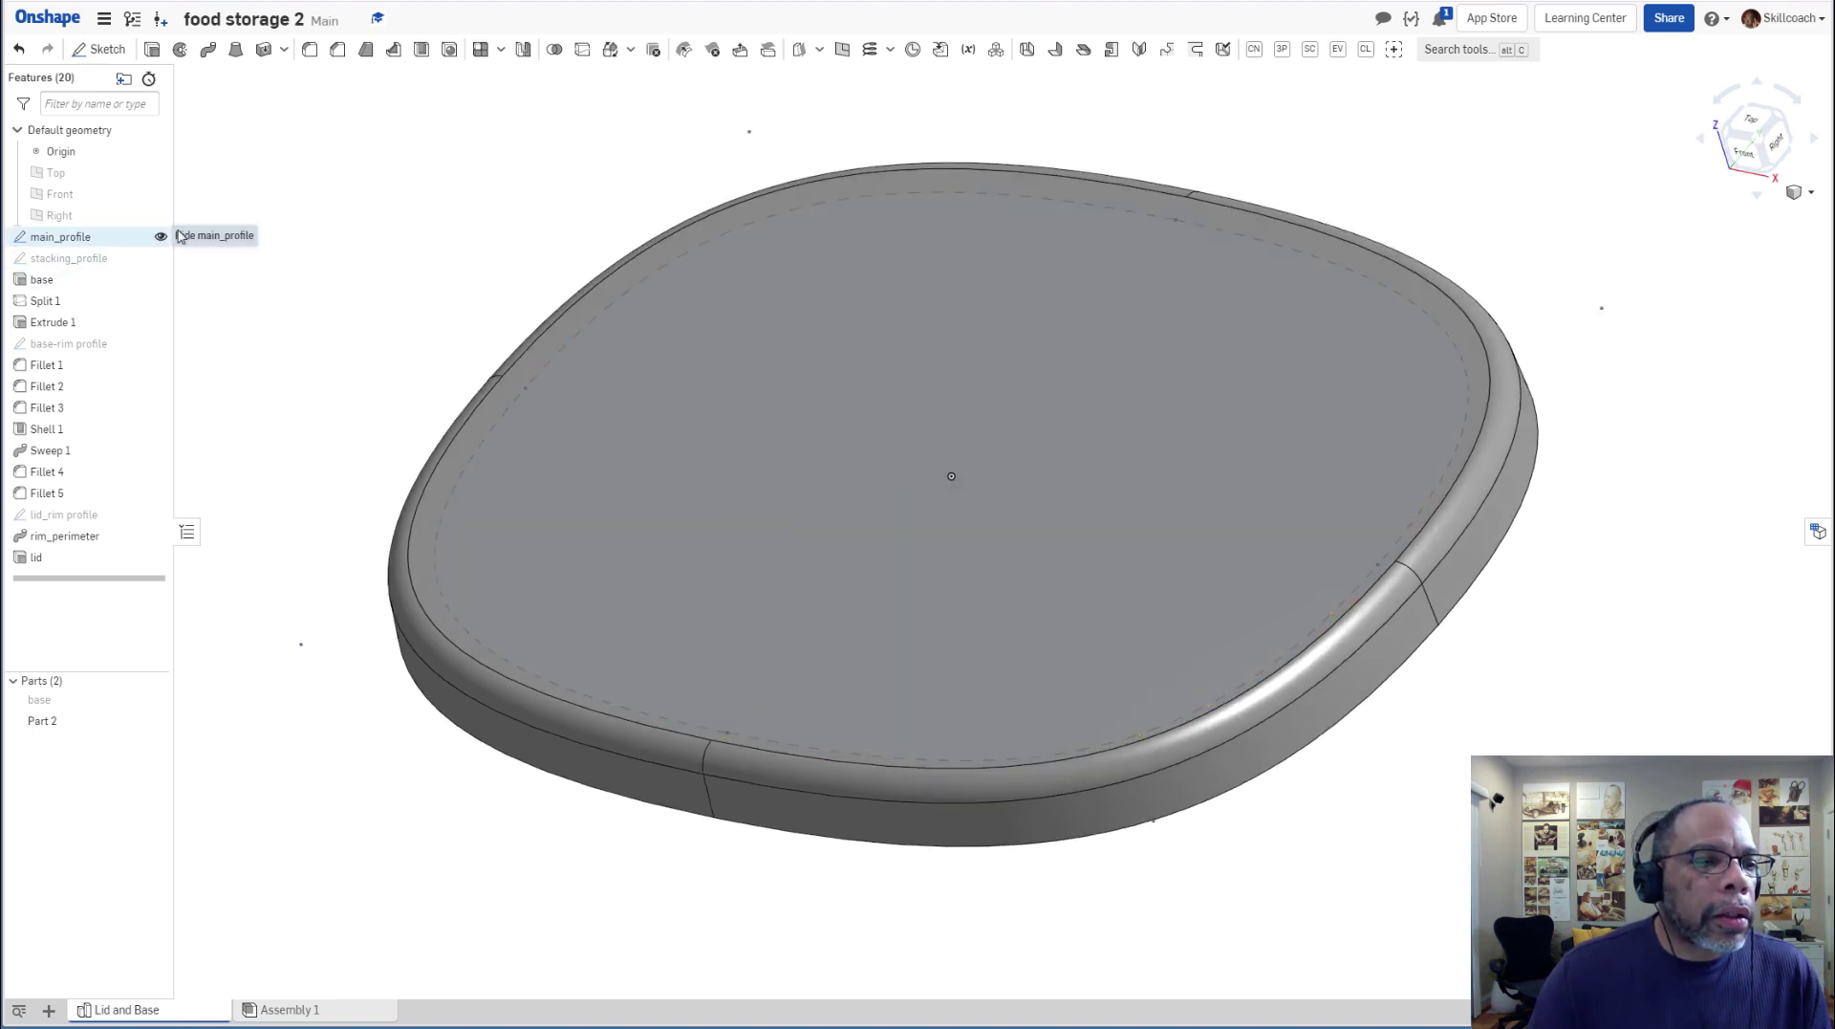
{"action": "left_click", "coordinate": [160, 238]}
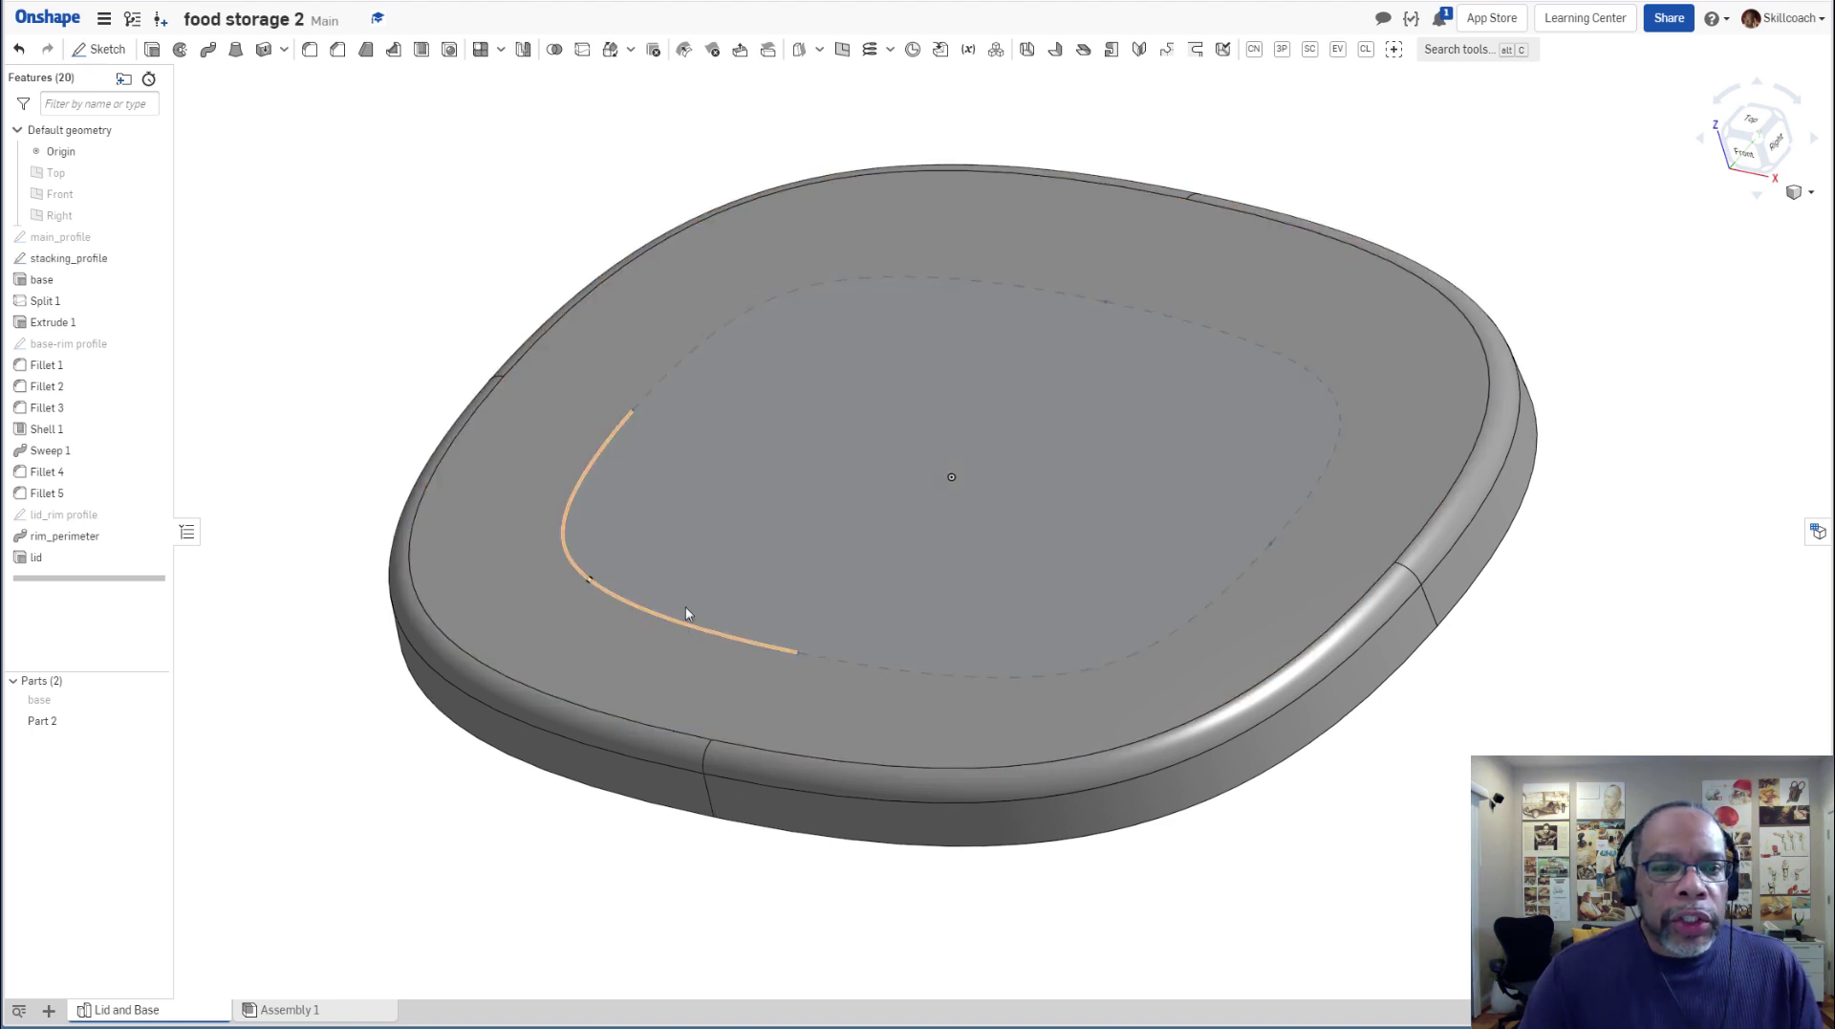
{"action": "right_click_drag", "start_coordinate": [511, 255], "coordinate": [452, 211]}
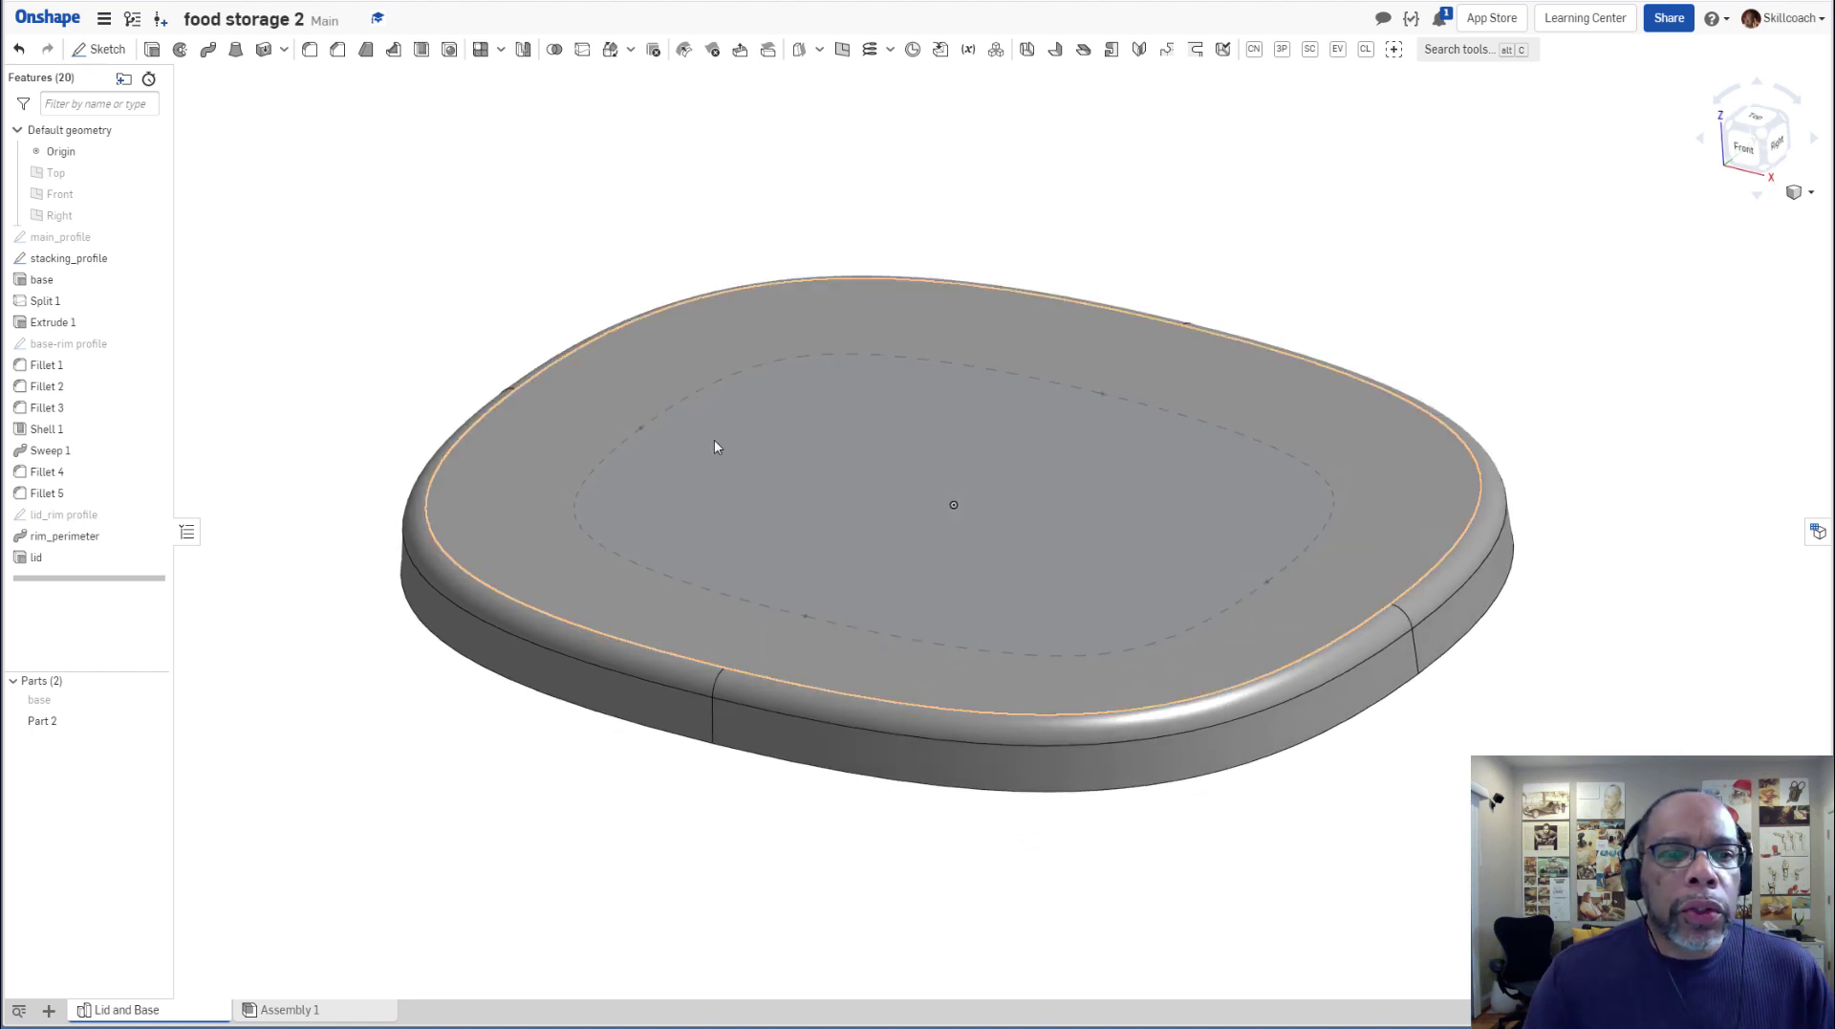
Split the lid's top face using all four edges of the stacking_profile sketch, and hide that sketch.
{"action": "left_click", "coordinate": [584, 50]}
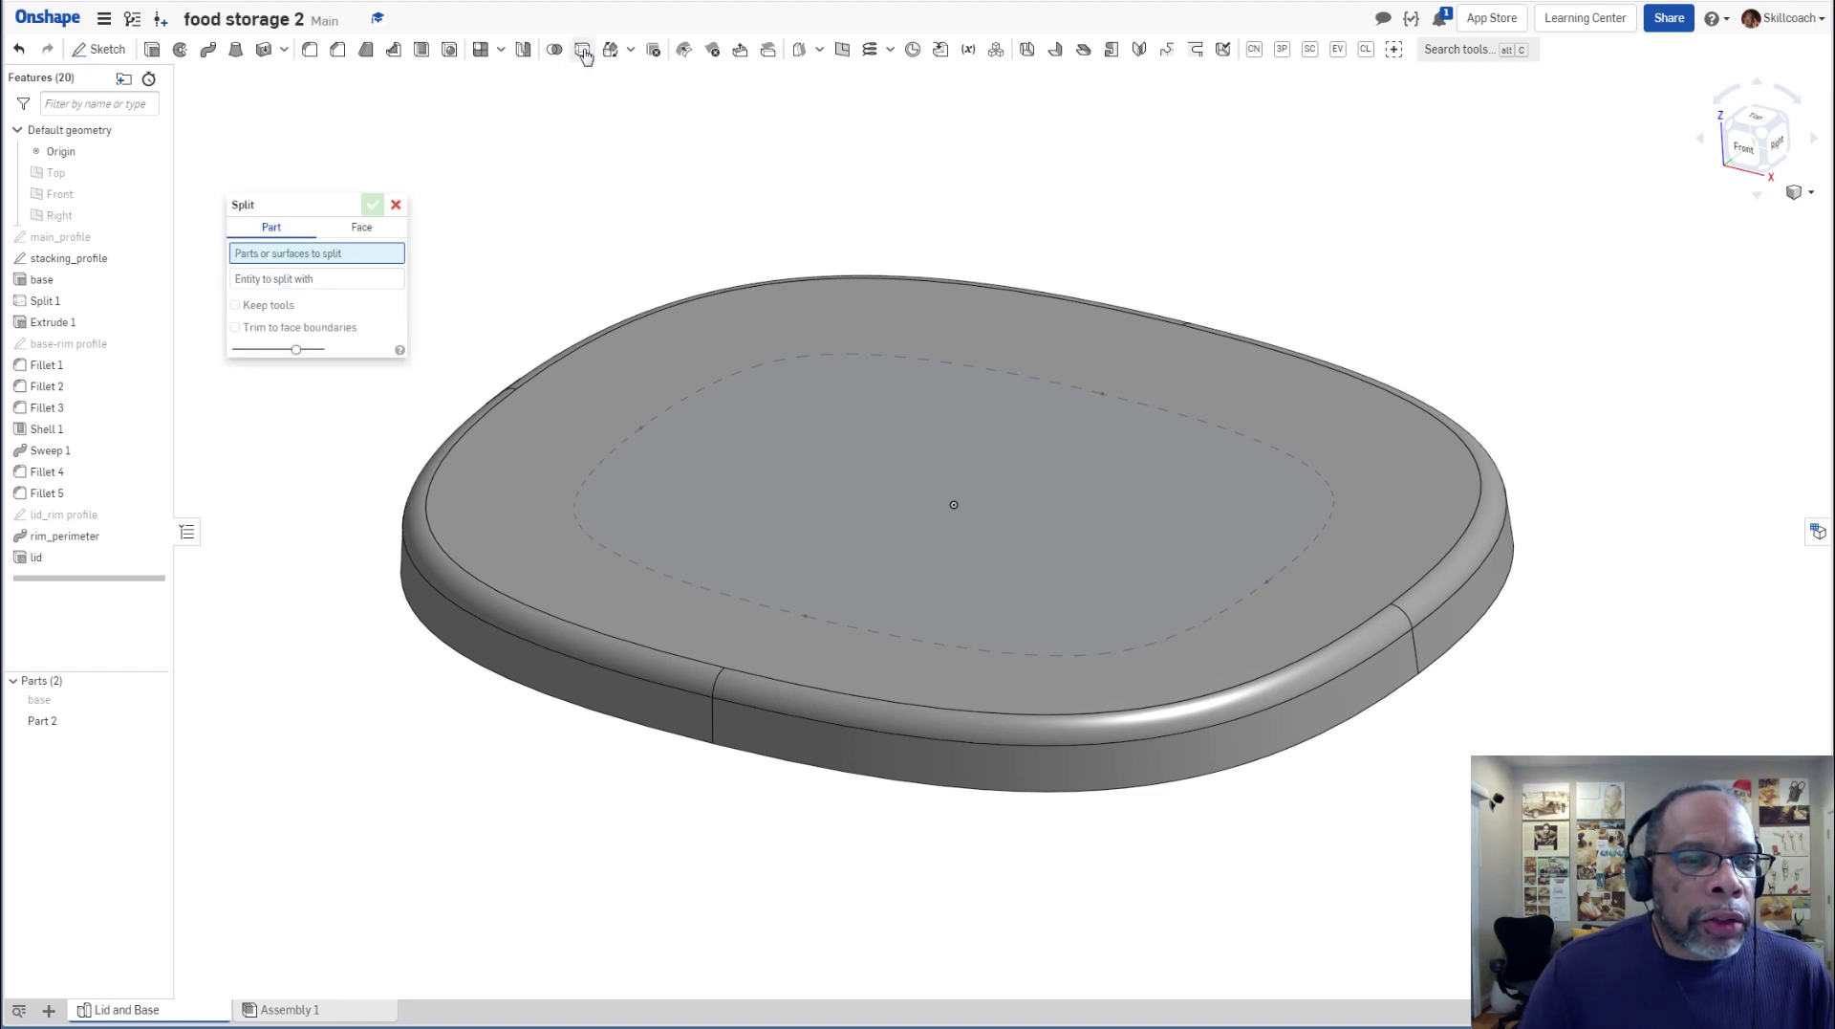
{"action": "left_click", "coordinate": [362, 229]}
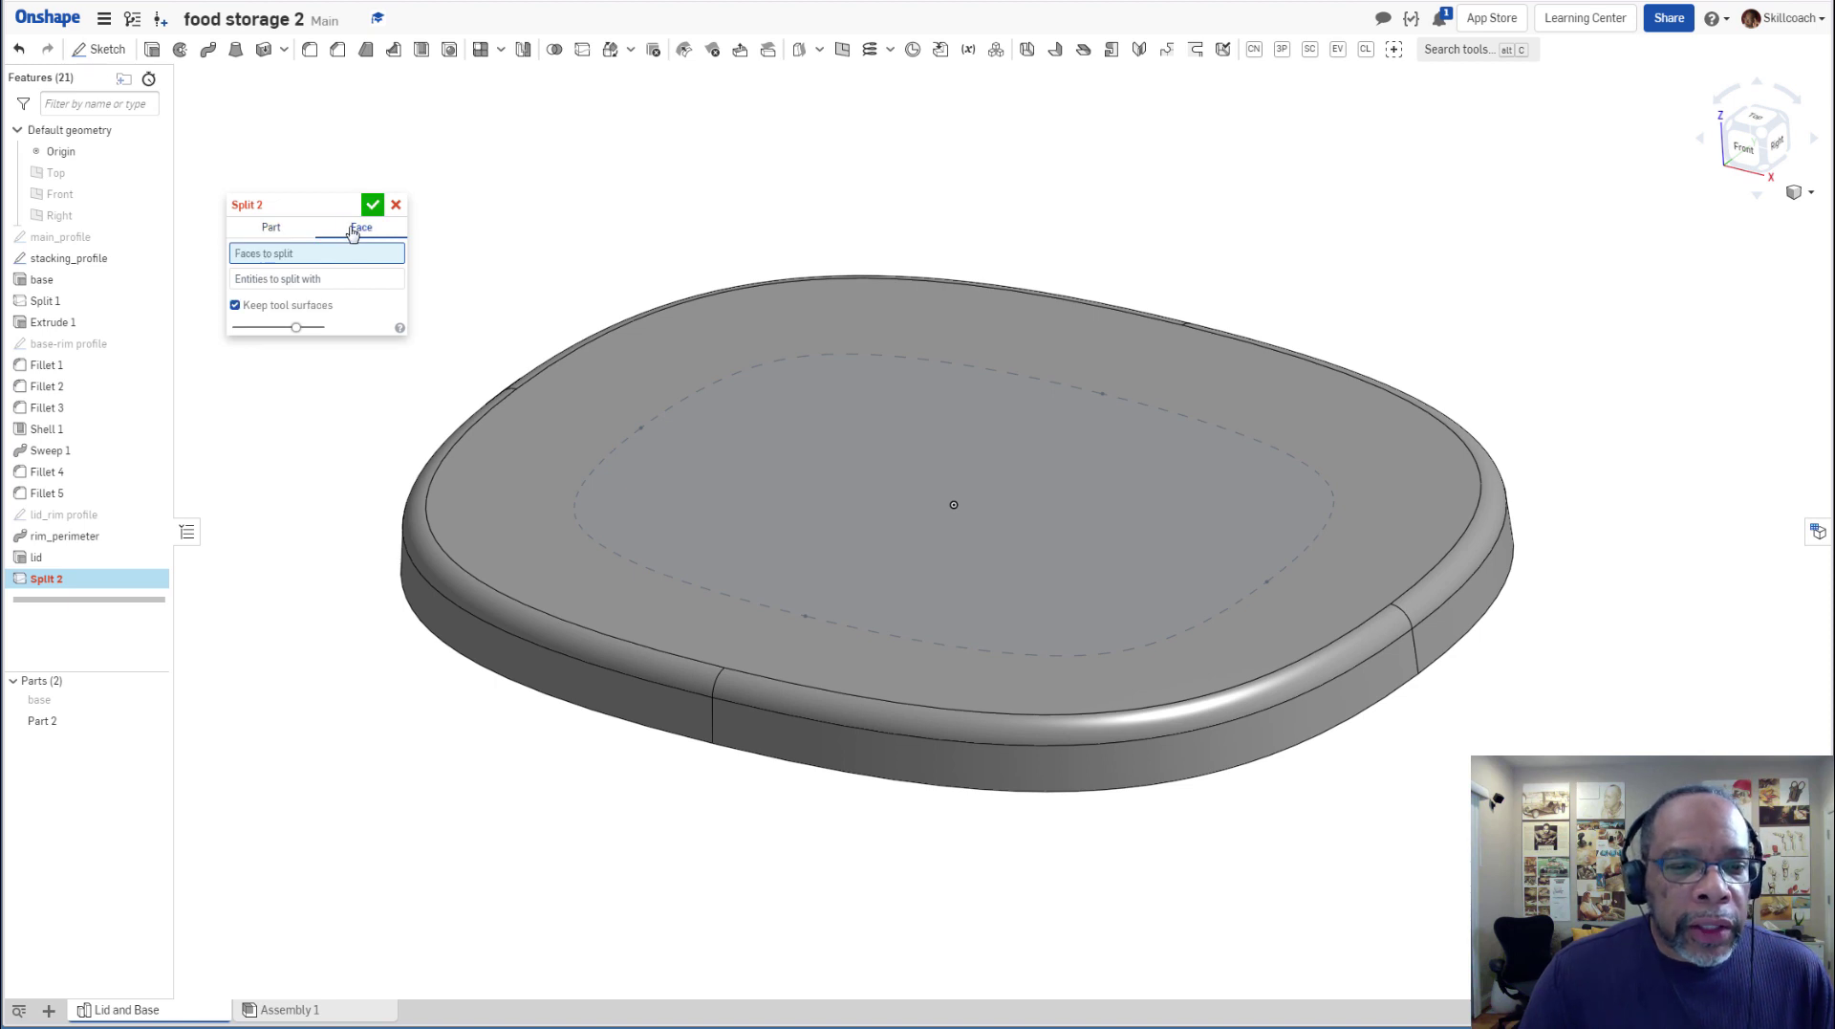
{"action": "left_click", "coordinate": [686, 356]}
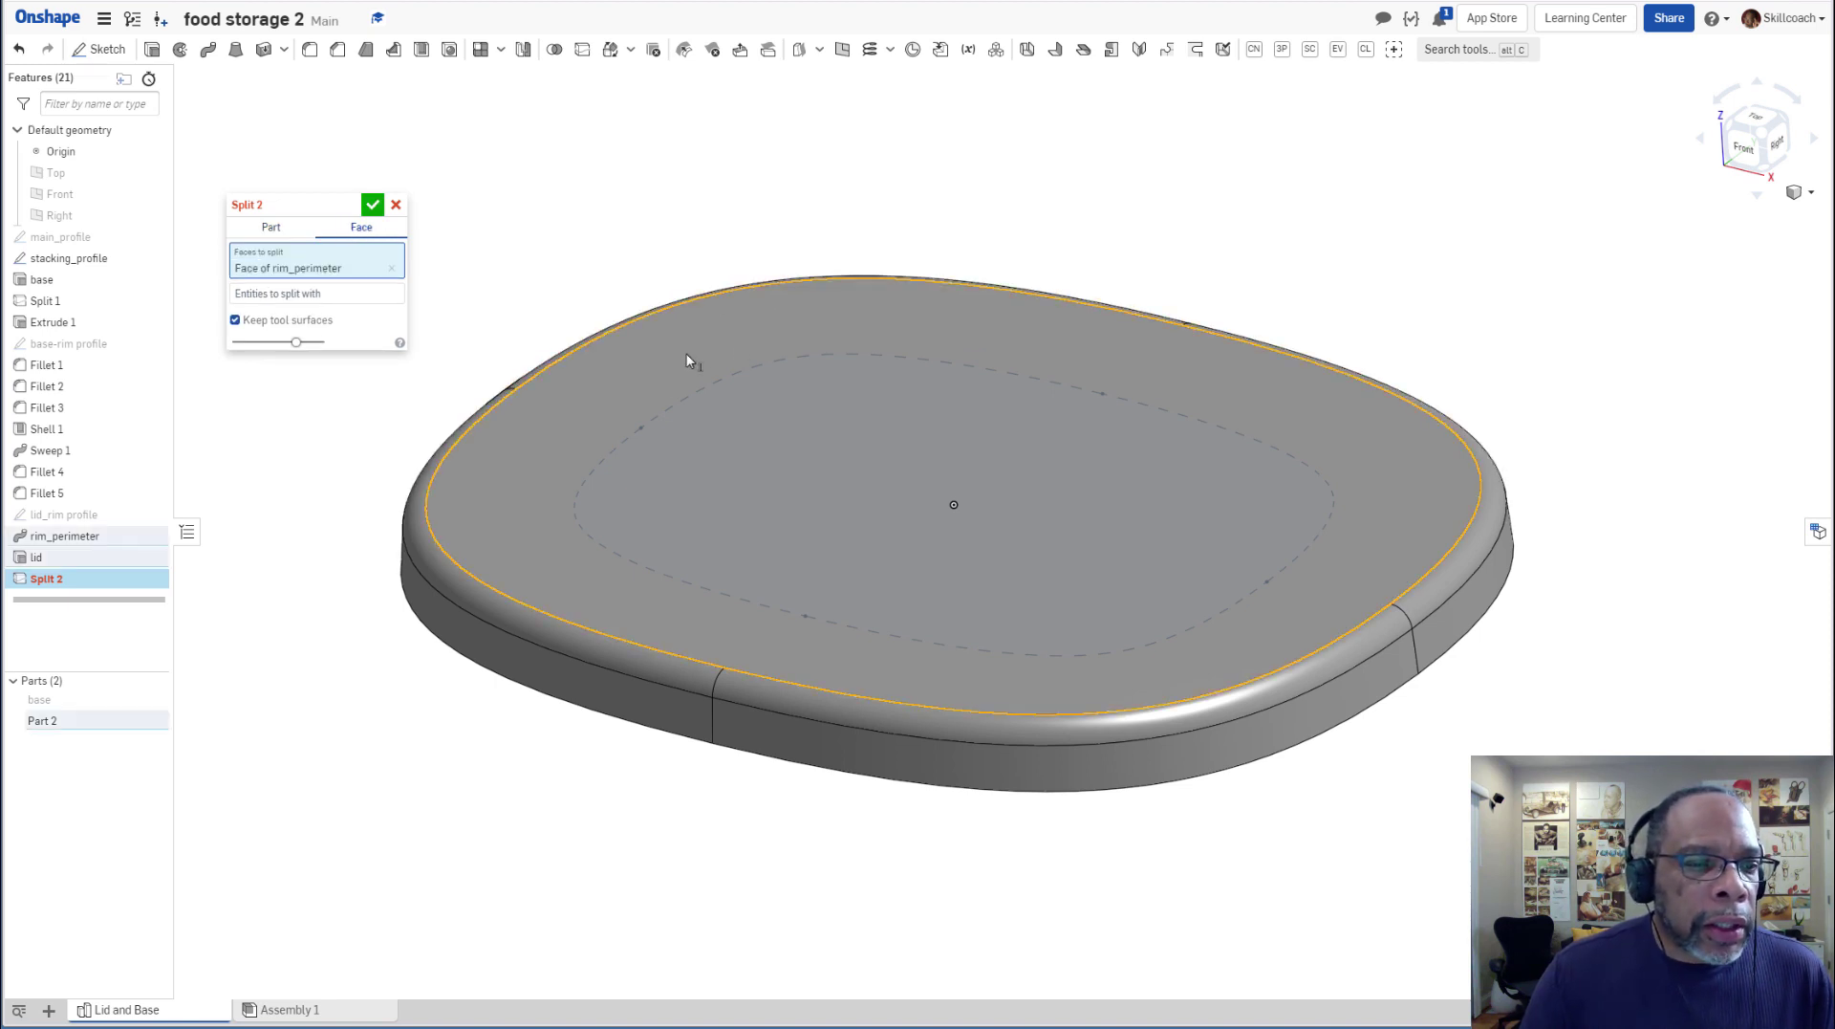
{"action": "left_click", "coordinate": [354, 296]}
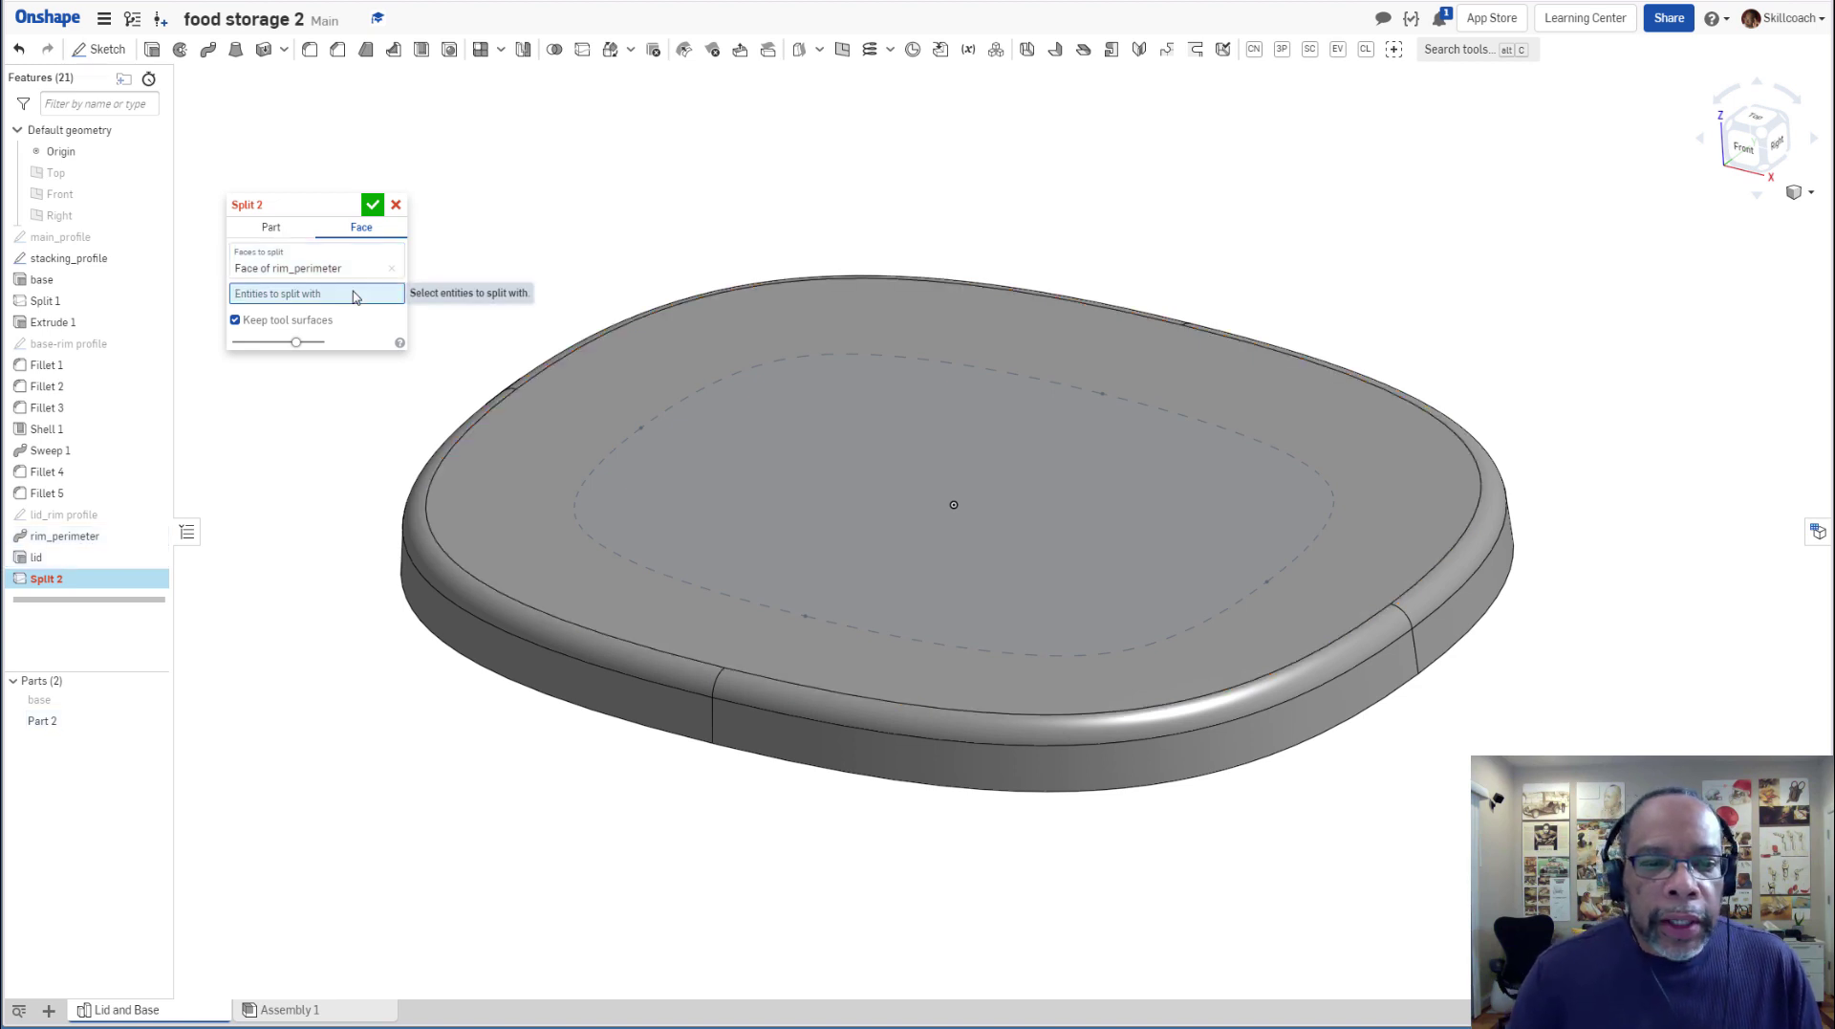
{"action": "left_click", "coordinate": [719, 382]}
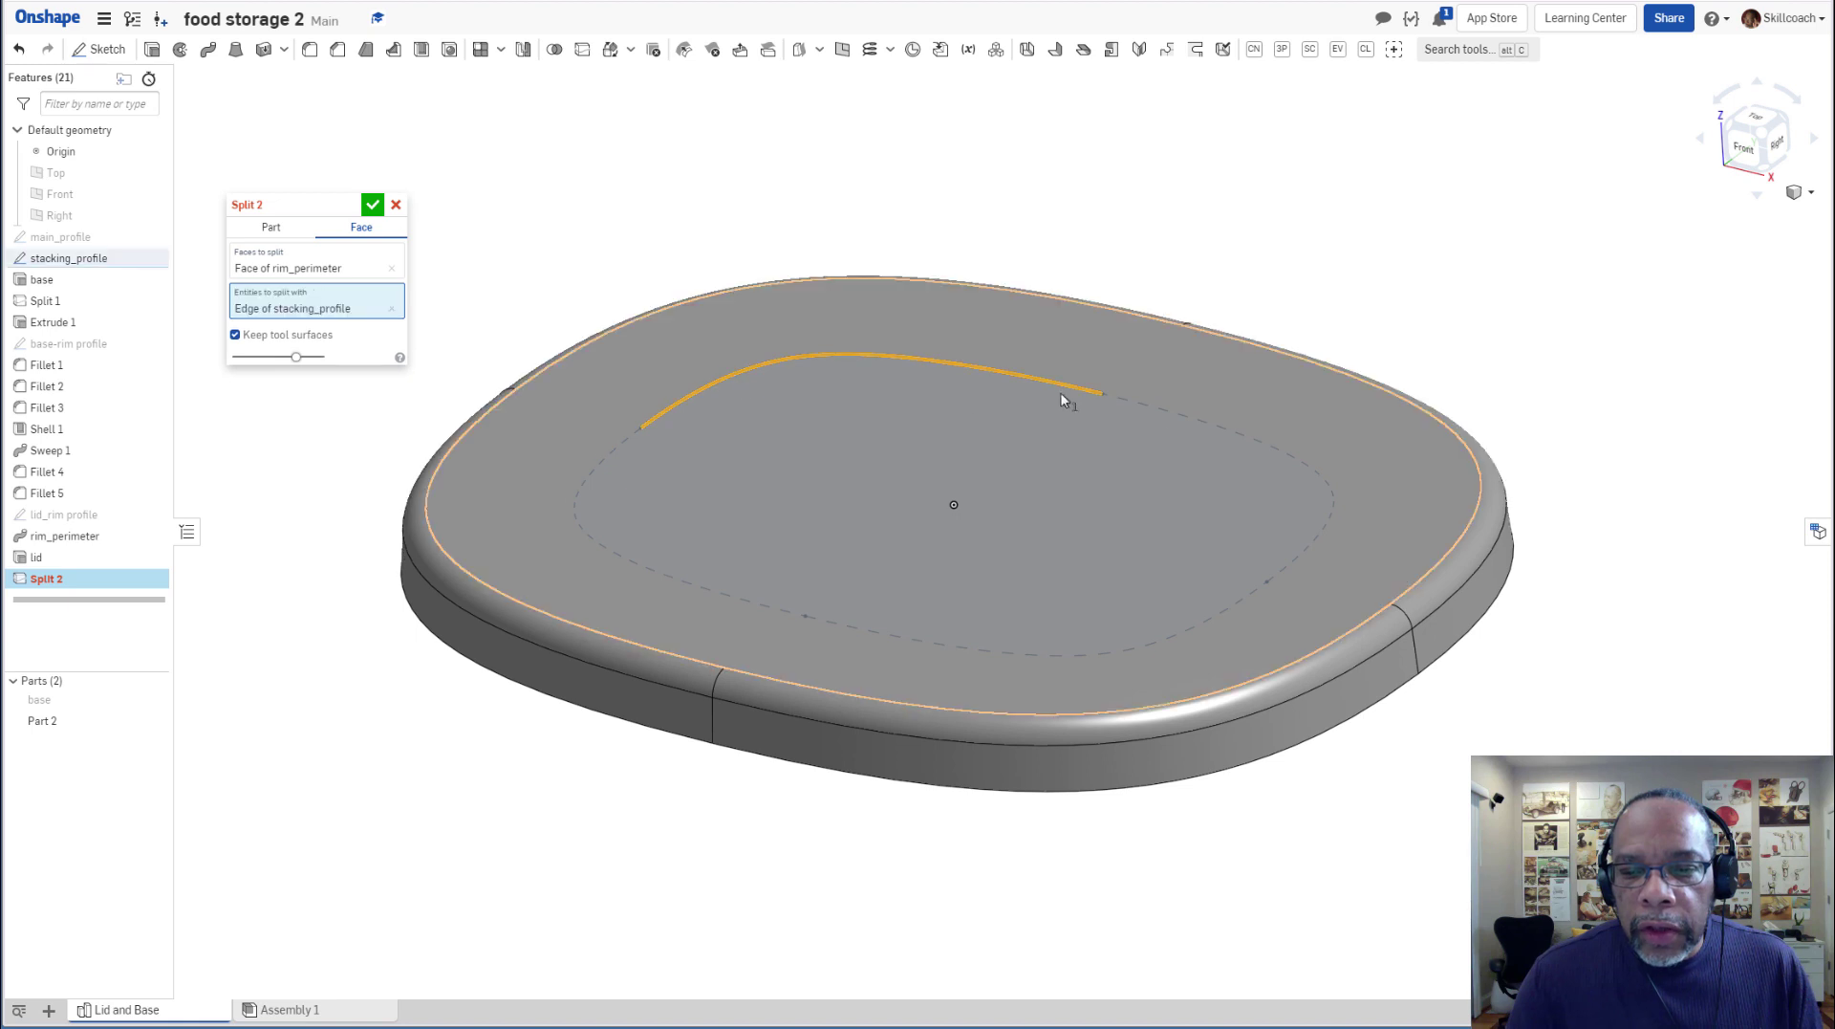
{"action": "left_click", "coordinate": [1229, 597]}
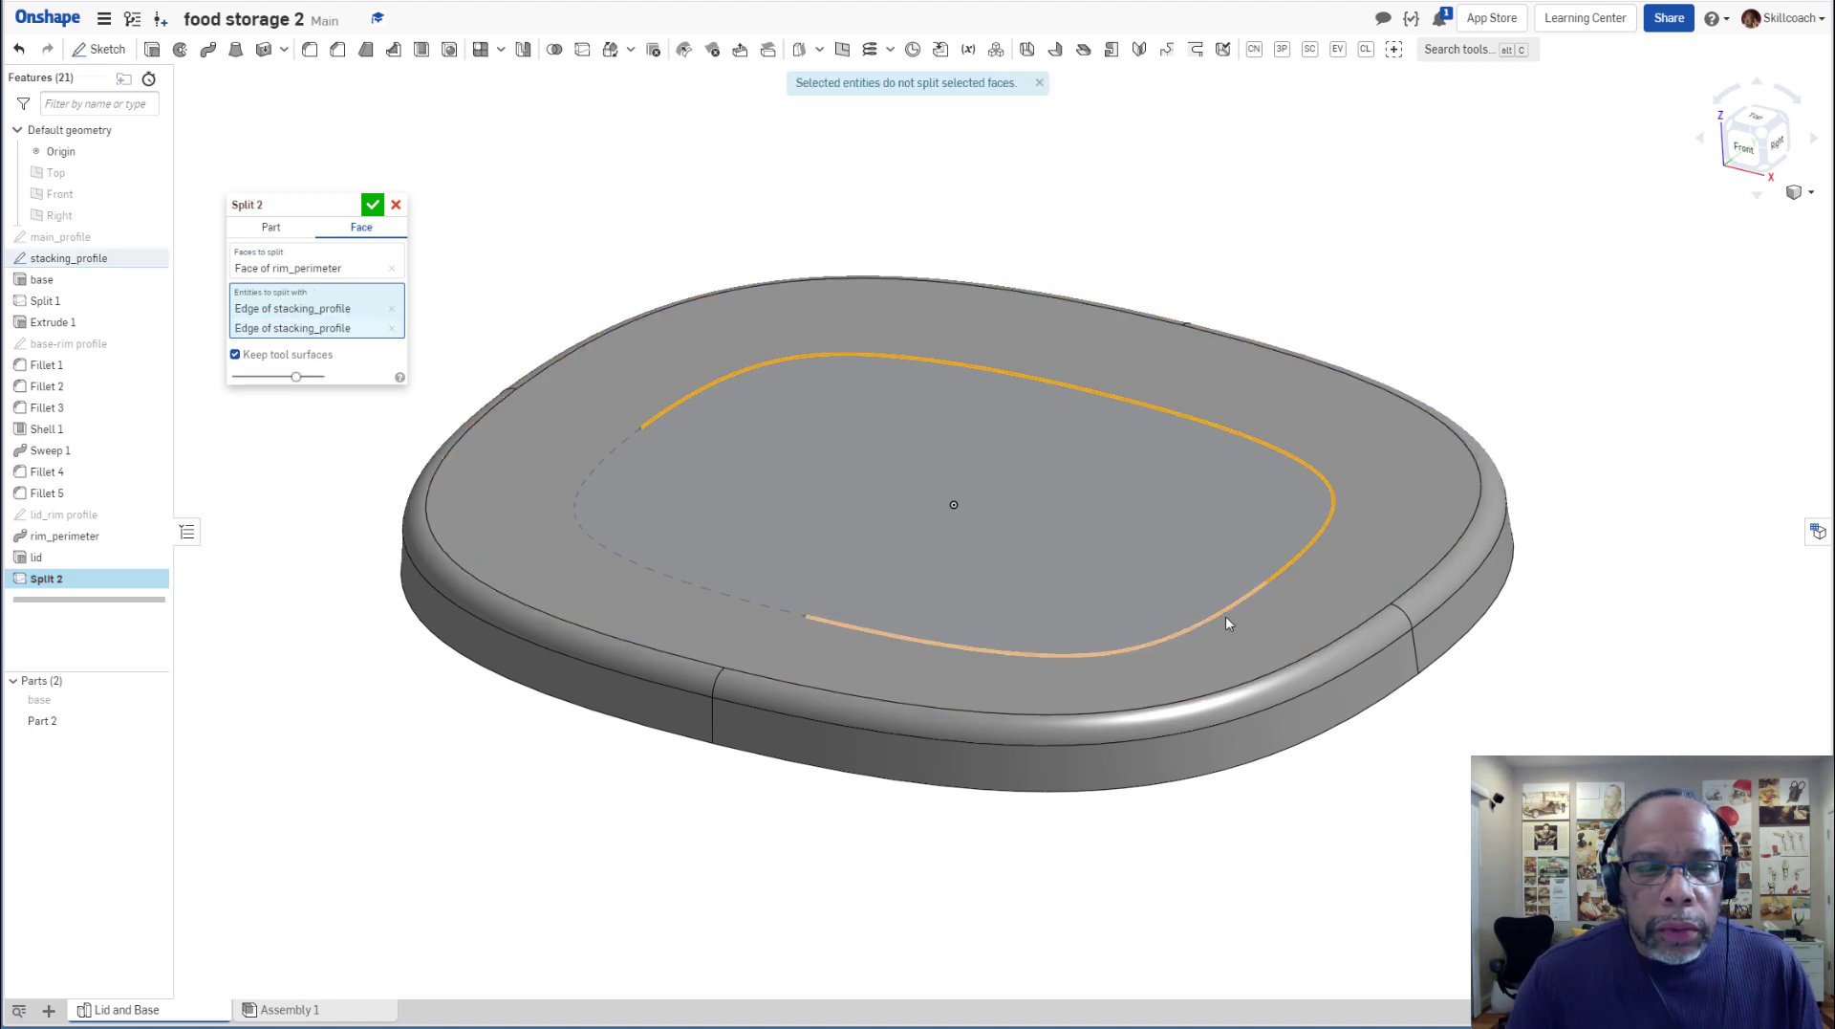
{"action": "left_click", "coordinate": [1225, 617]}
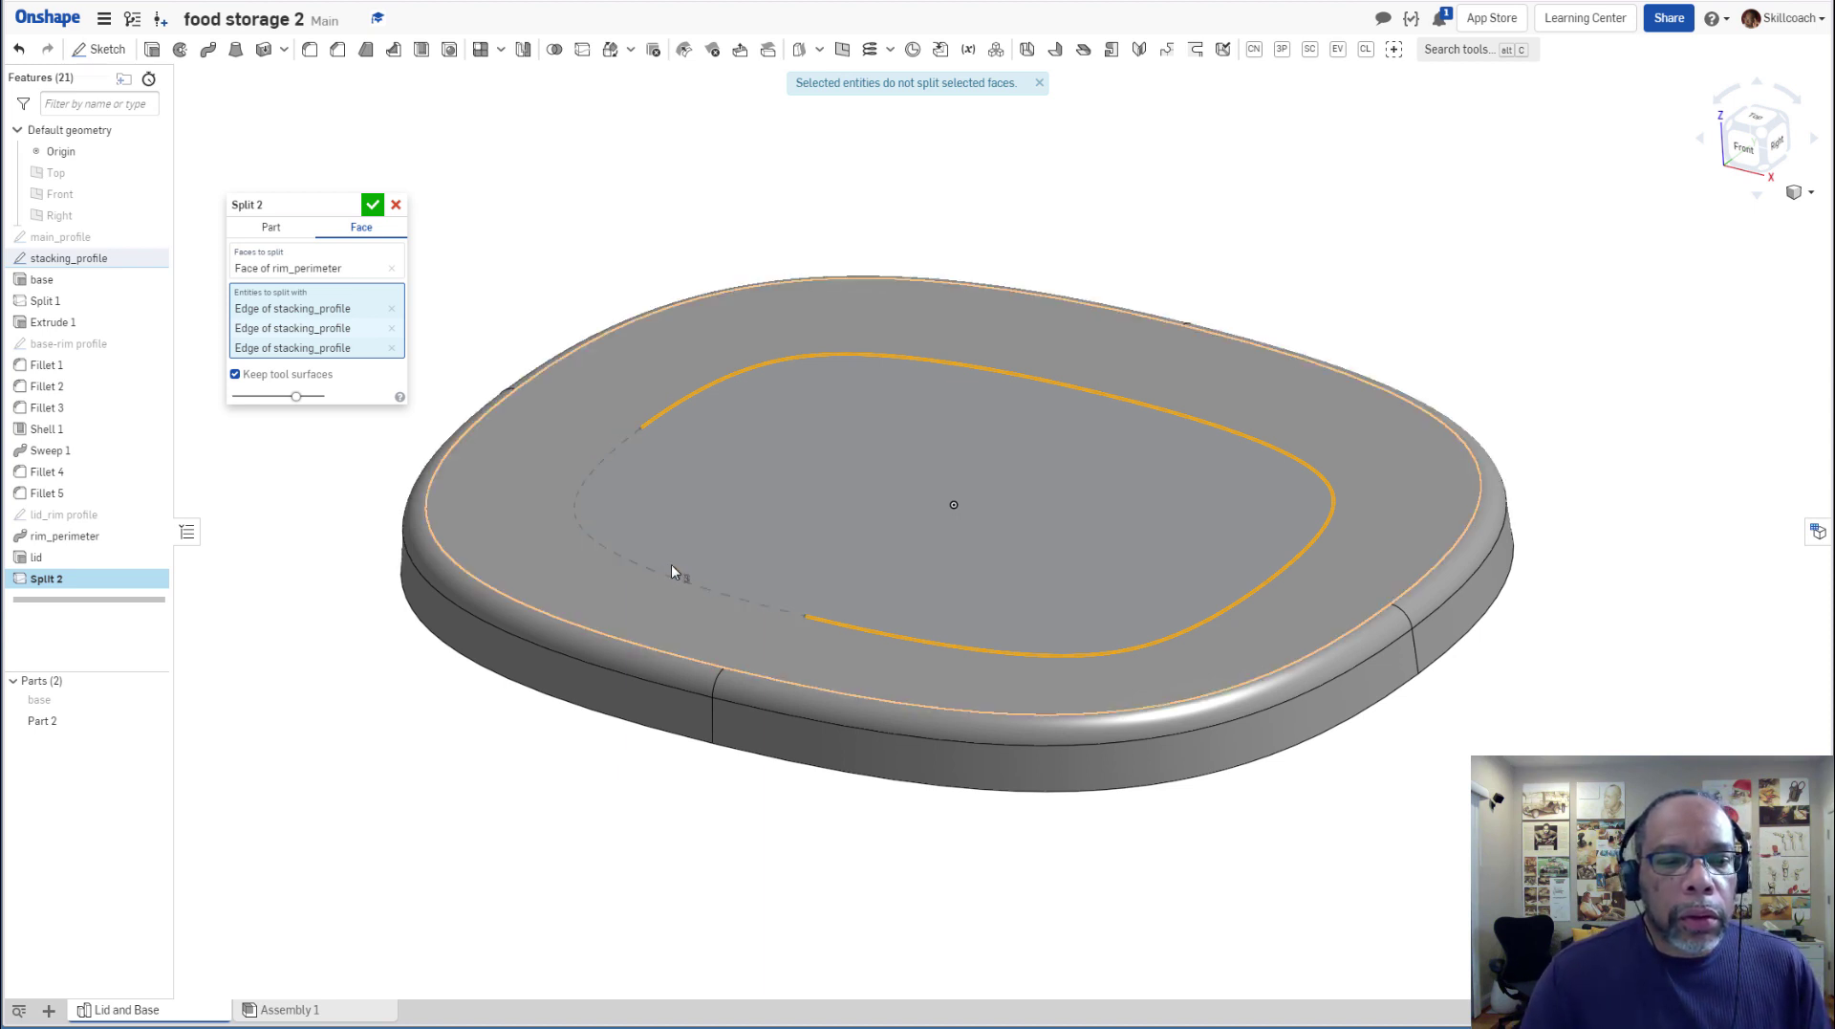
{"action": "left_click", "coordinate": [581, 497]}
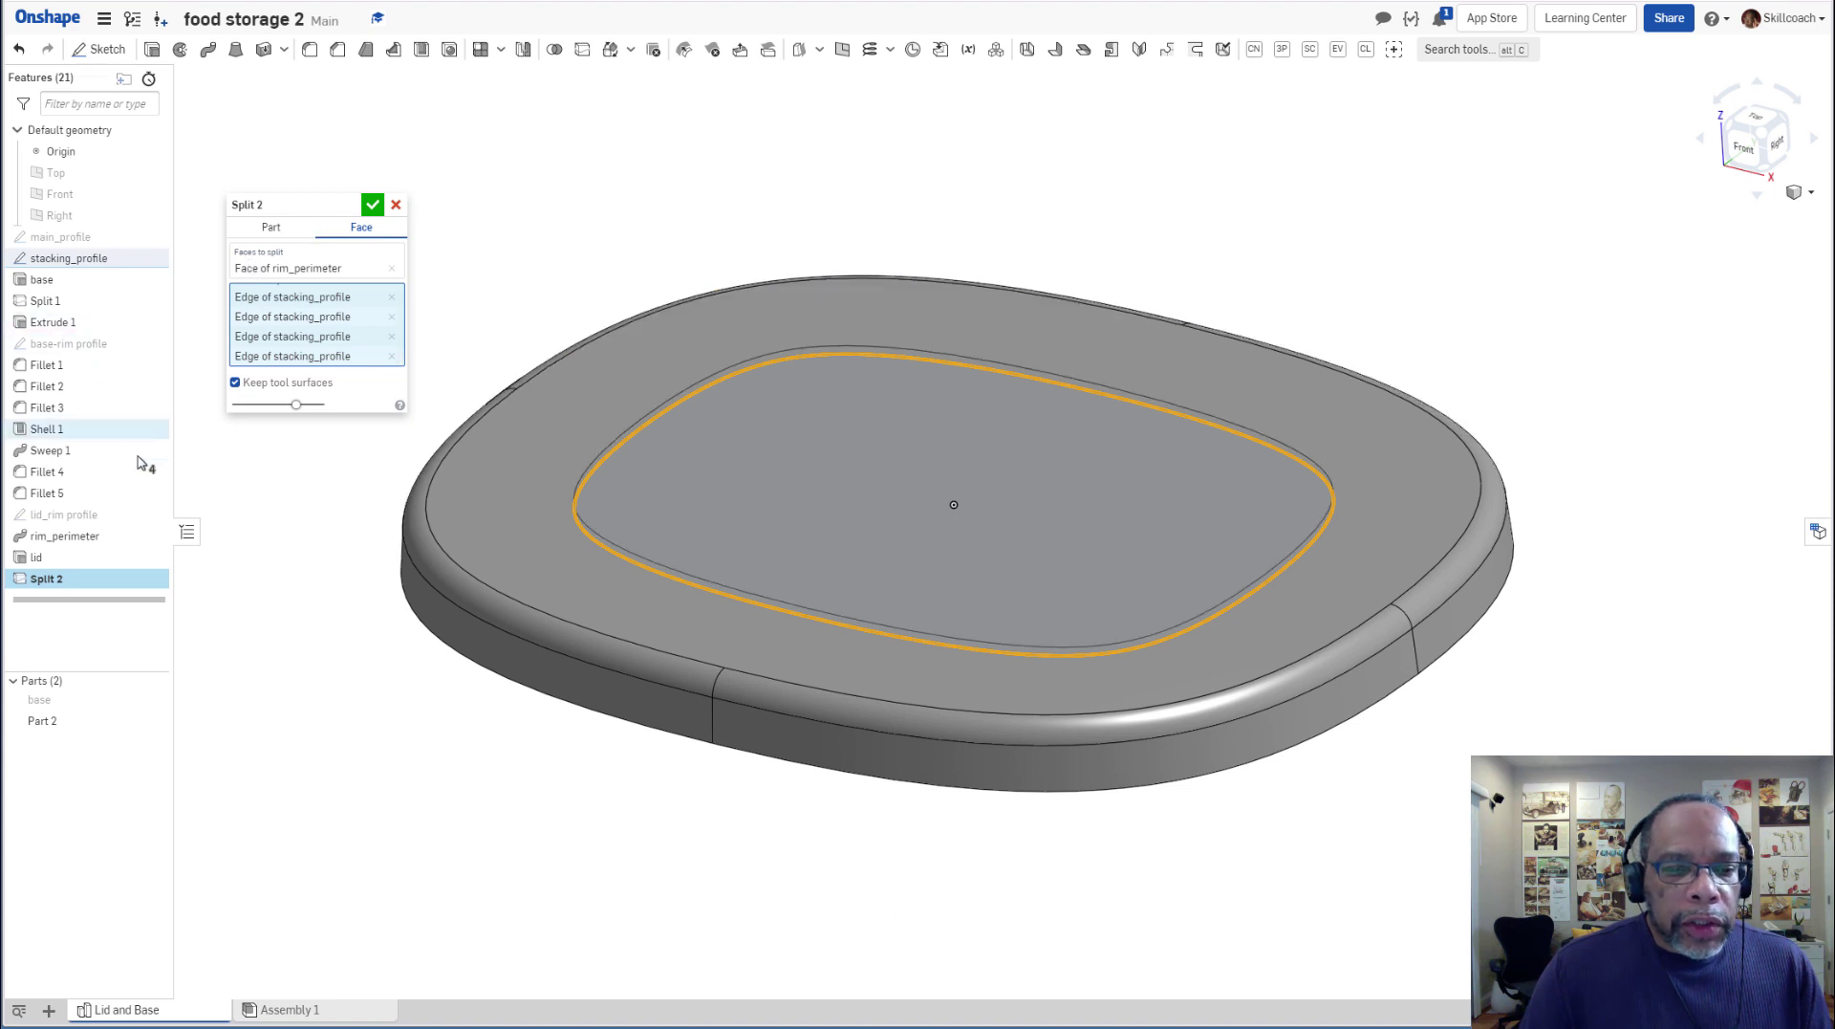
{"action": "mouse_move", "coordinate": [393, 785]}
{"action": "right_mouse_down"}
{"action": "mouse_move", "coordinate": [413, 762]}
{"action": "mouse_move", "coordinate": [411, 796]}
{"action": "right_mouse_up"}
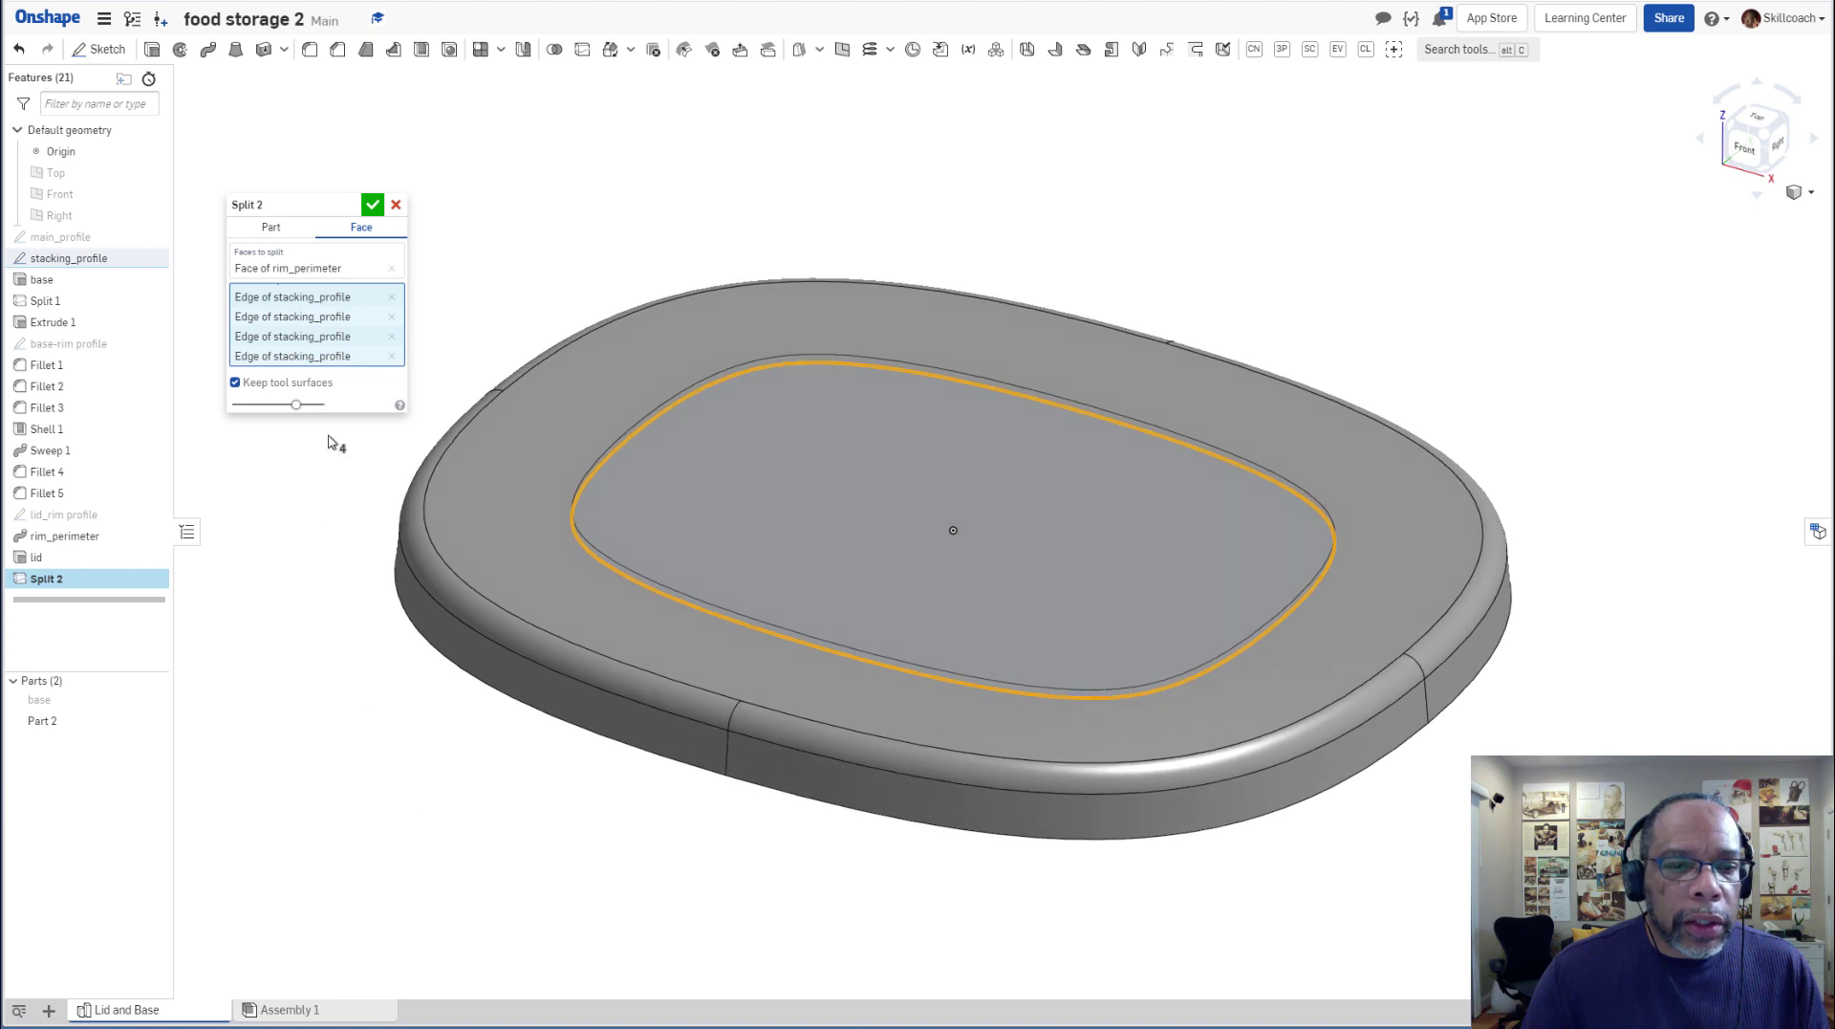
{"action": "left_click", "coordinate": [372, 206]}
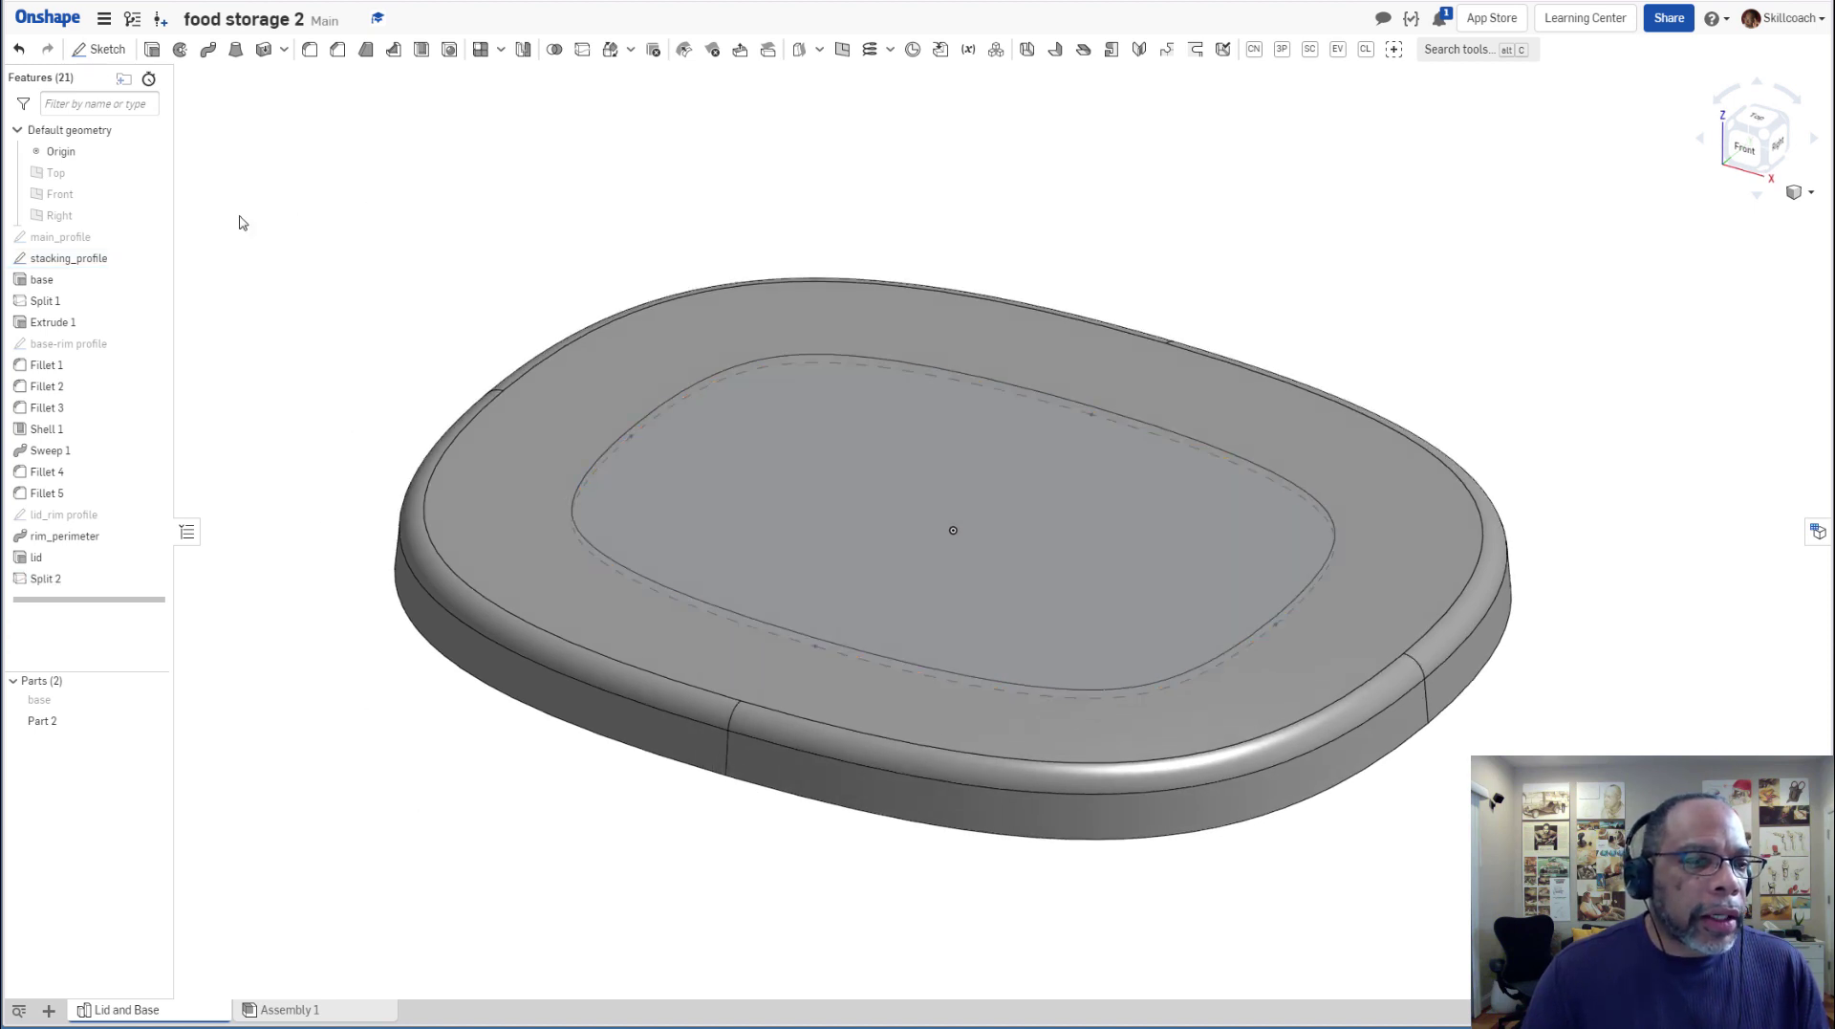
{"action": "left_click", "coordinate": [165, 257]}
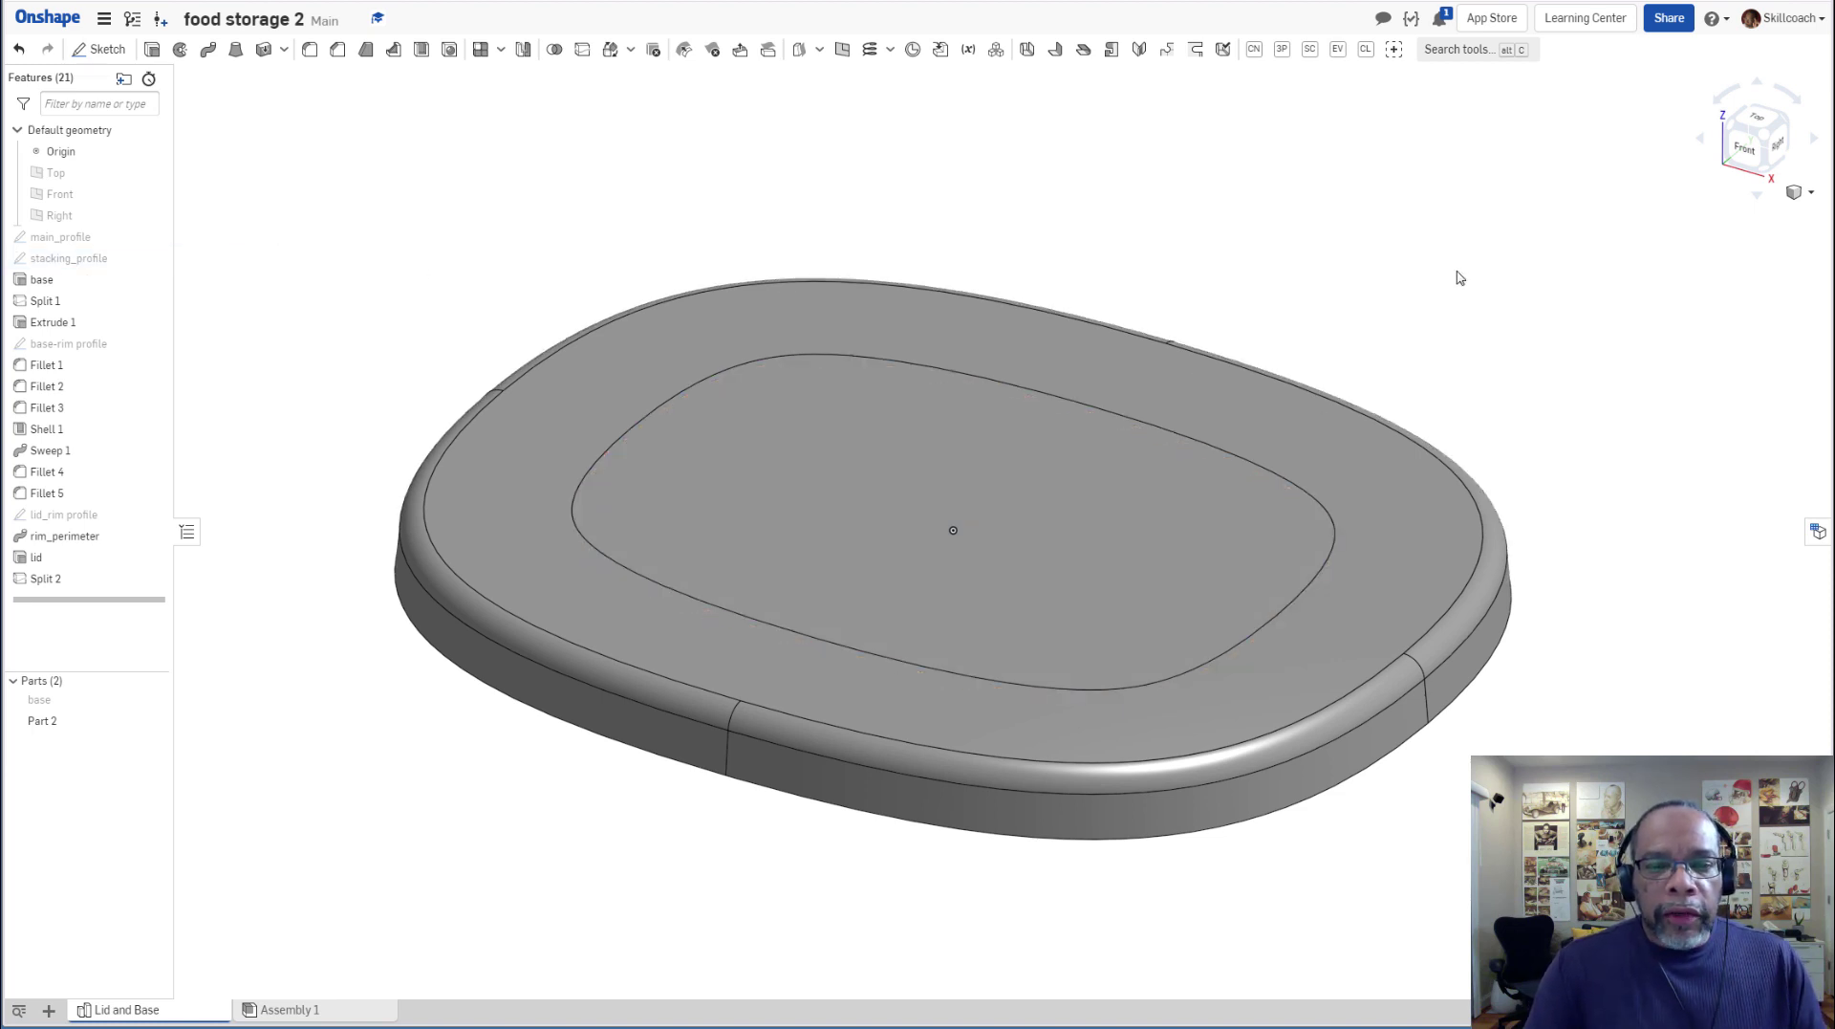
Extrude the inner split face upward by a blind depth of 0.375 in, adding it to Part 2.
{"action": "scroll", "coordinate": [1367, 278], "scroll_direction": "down", "scroll_amount": 1}
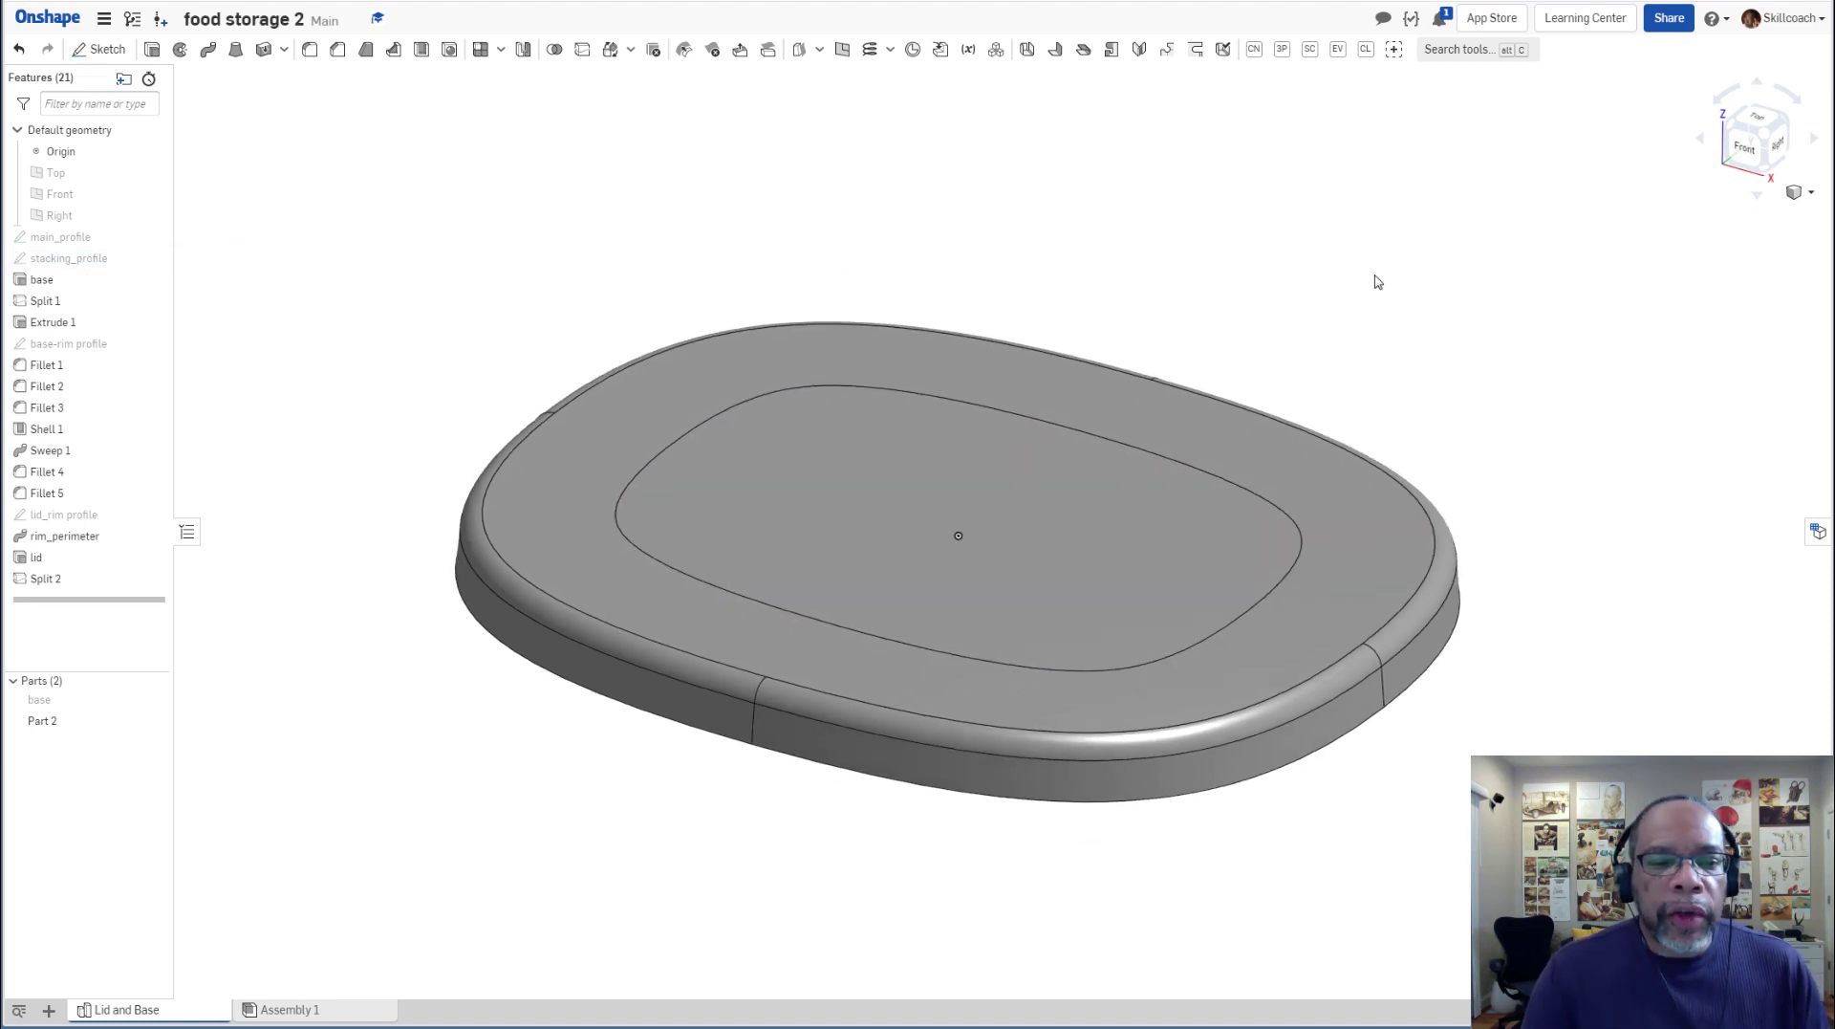
{"action": "left_click", "coordinate": [840, 512]}
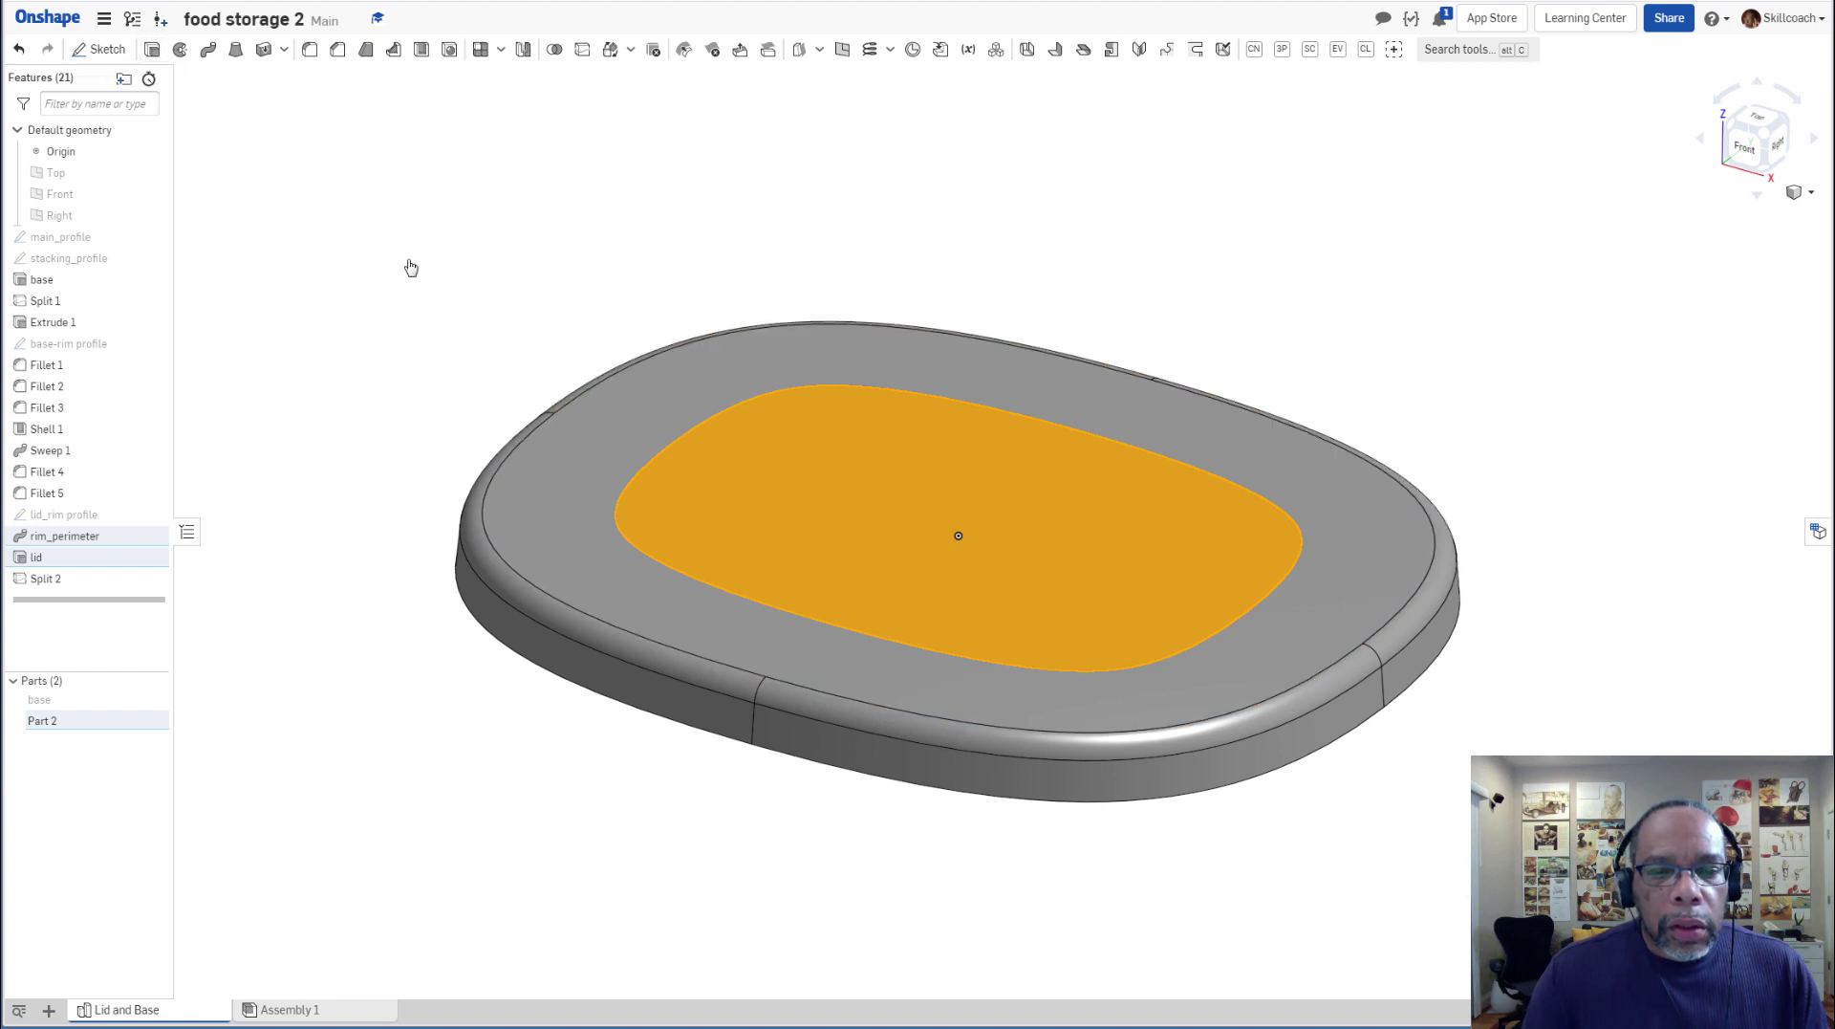
{"action": "key", "text": "shift+e"}
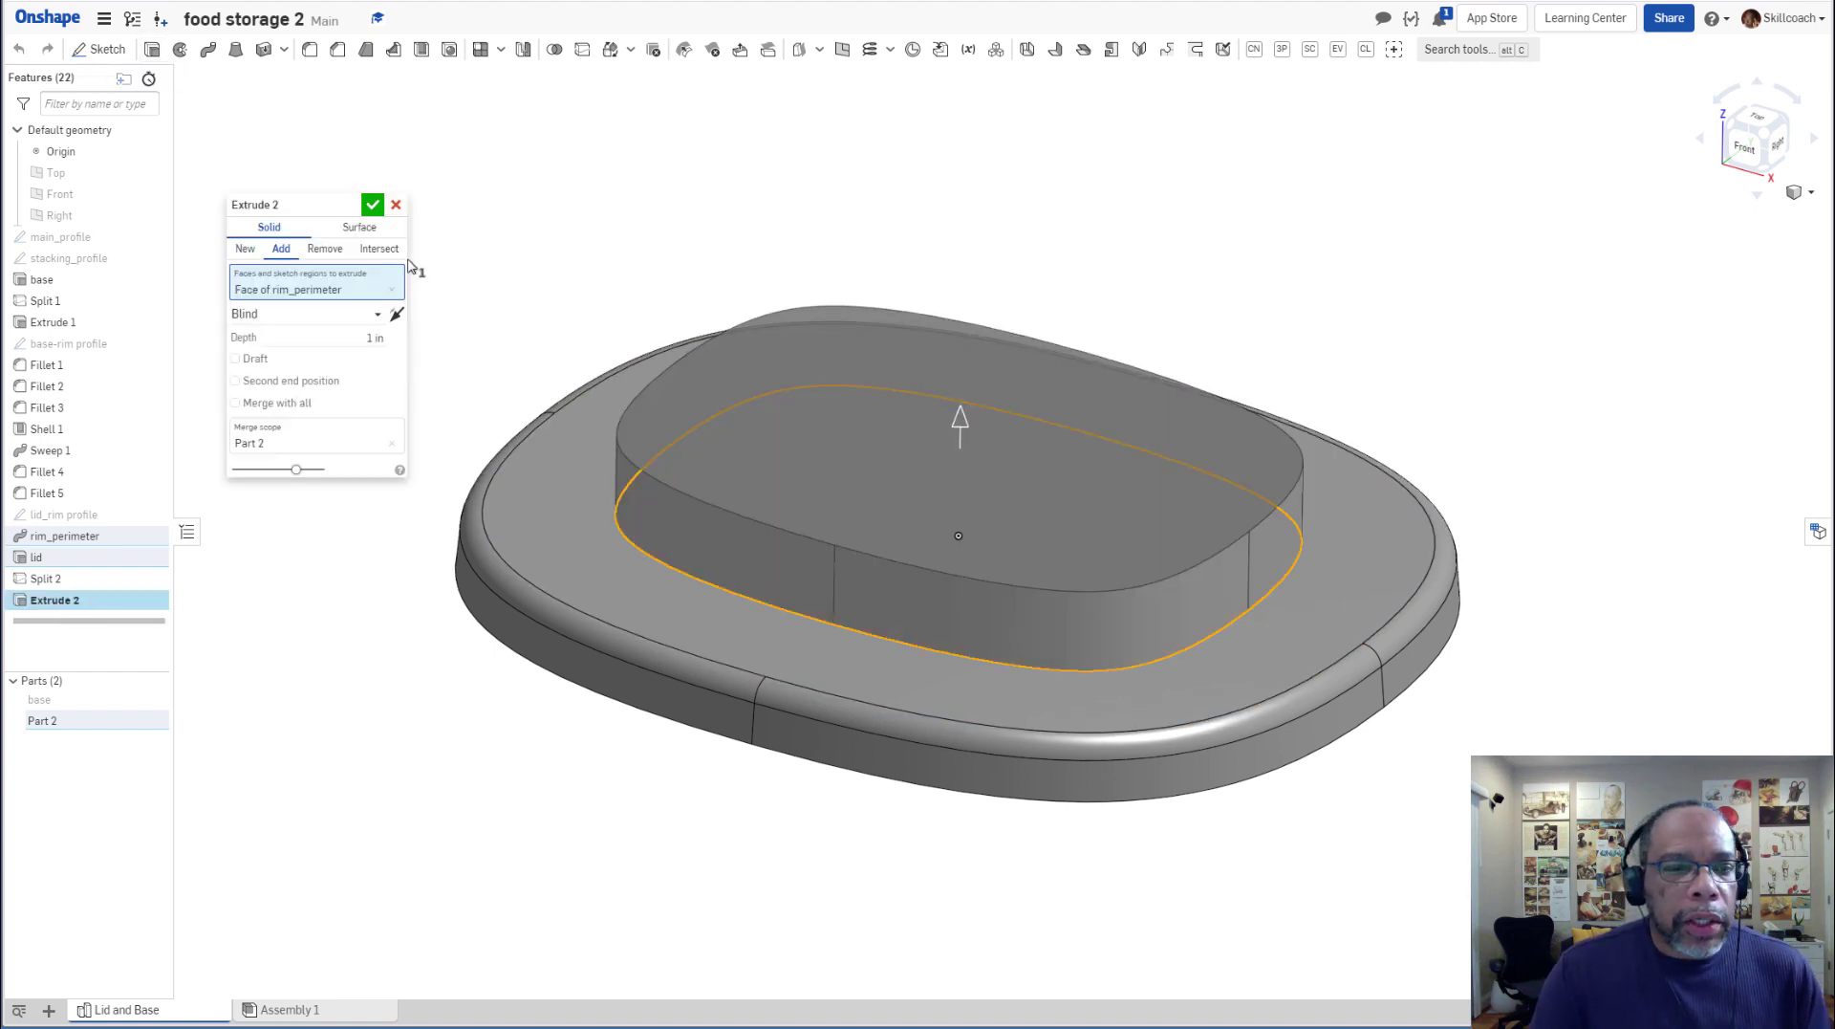
{"action": "left_click", "coordinate": [363, 338]}
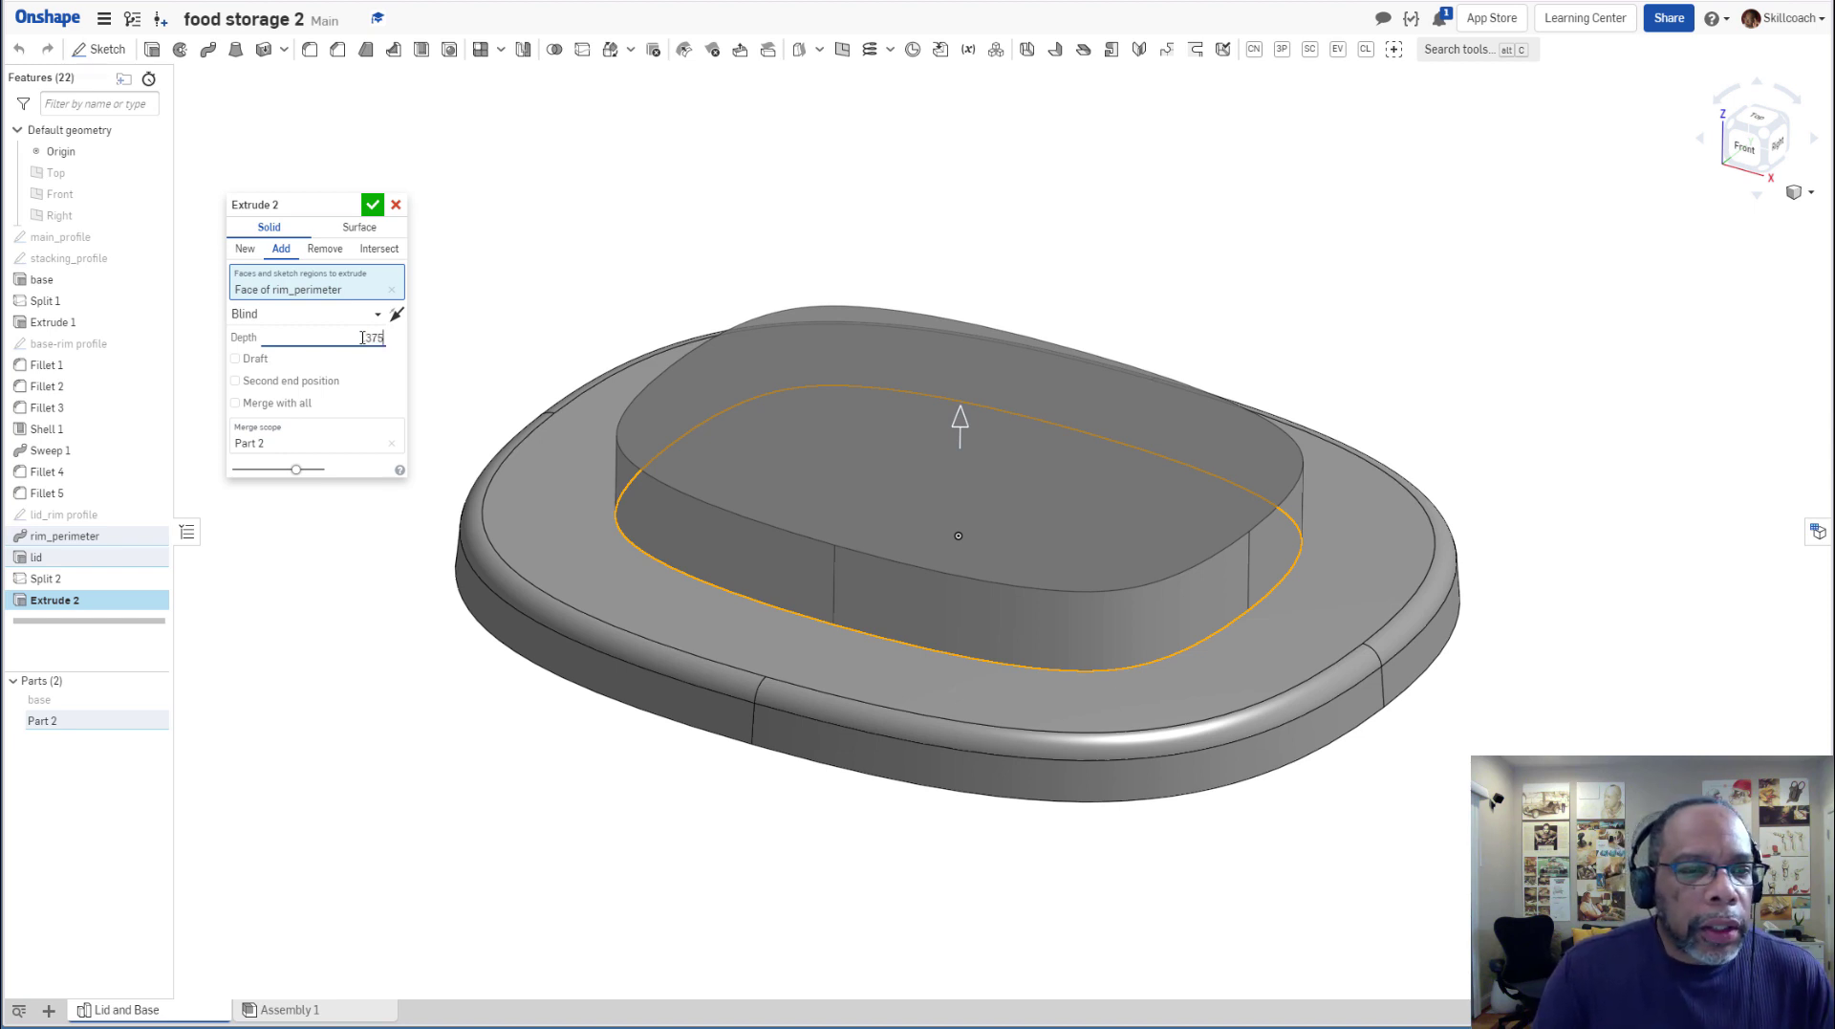
{"action": "key", "text": "Return"}
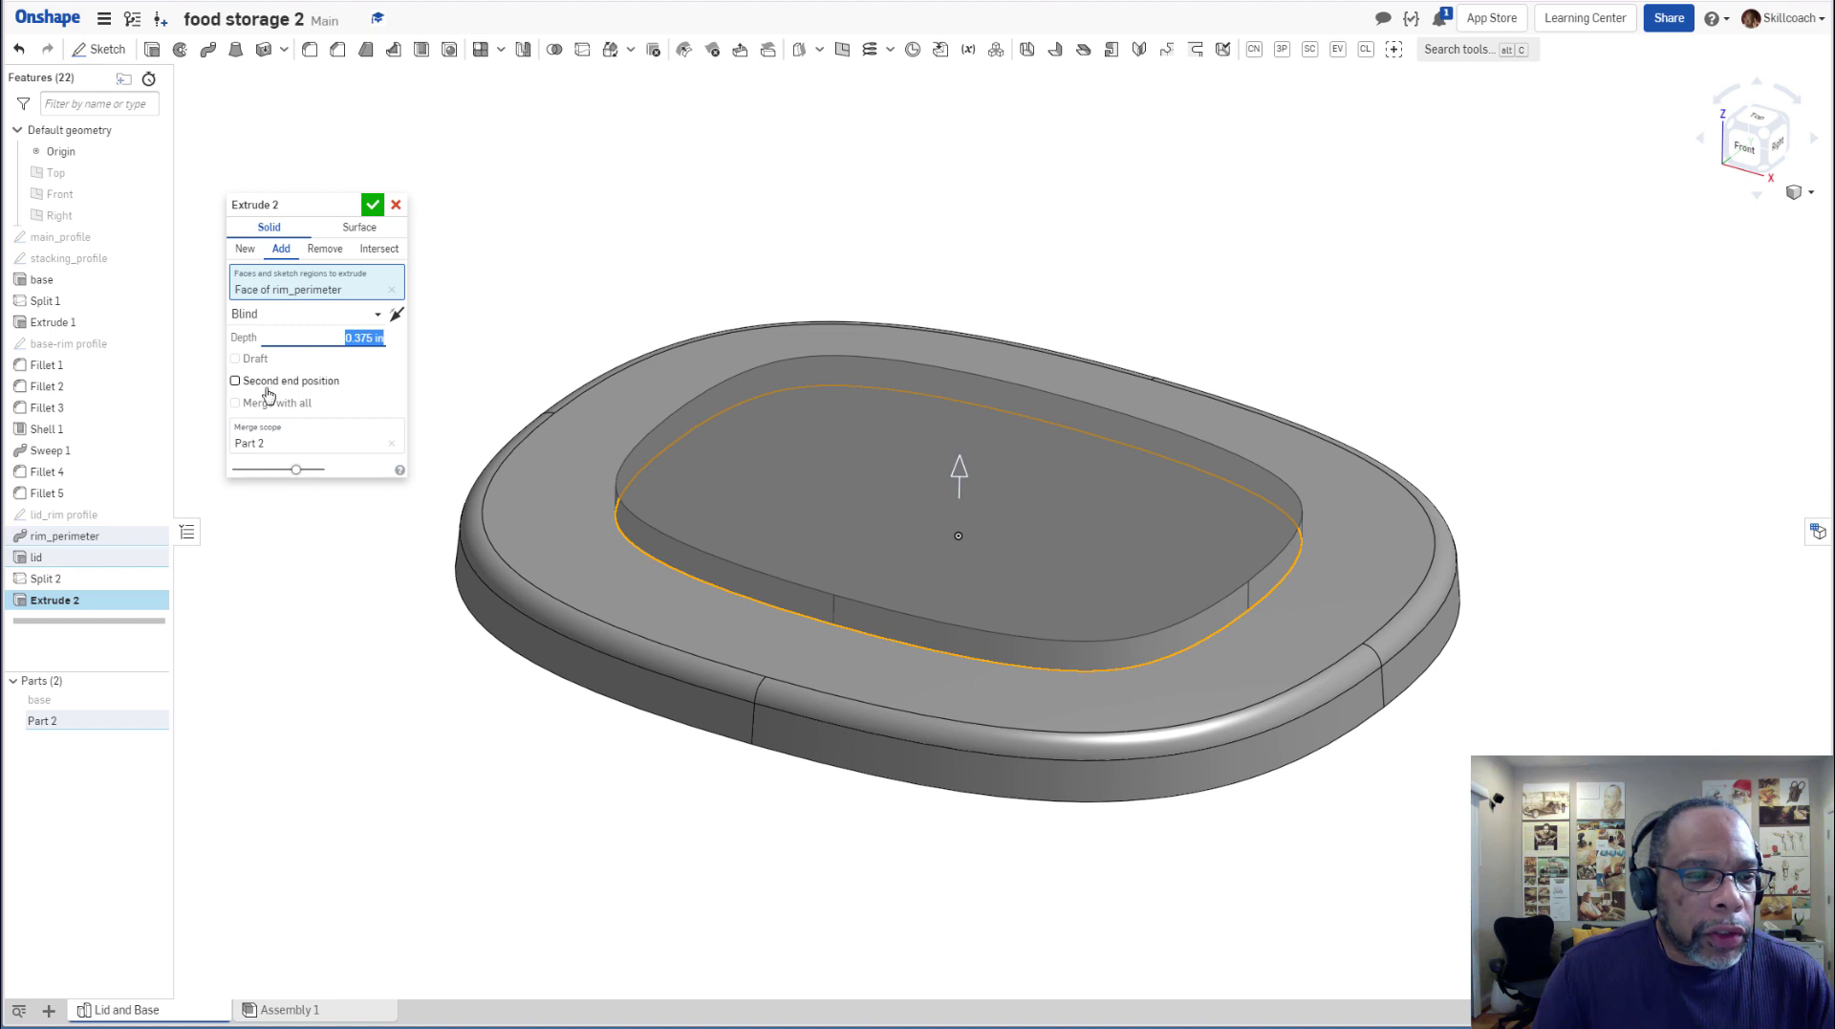
Give the extrude a 20 degree draft, flip the draft so the walls taper inward, and accept the feature.
{"action": "left_click", "coordinate": [236, 359]}
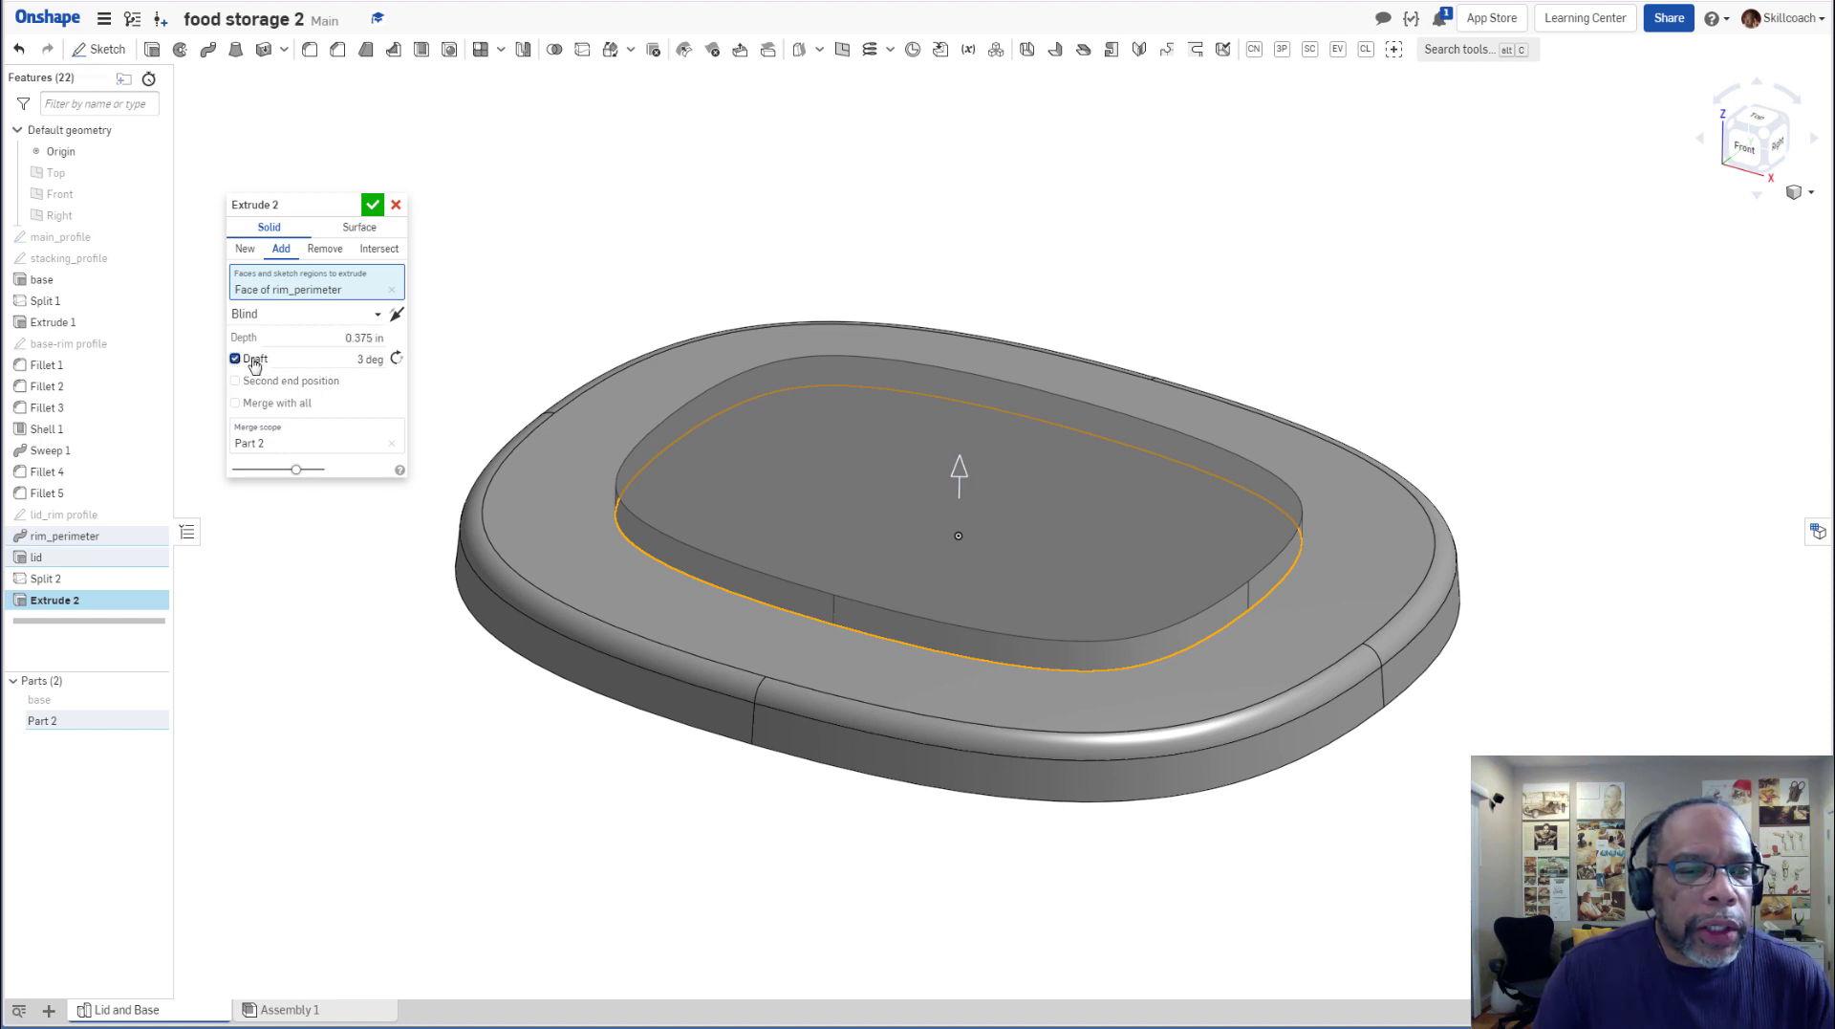
{"action": "left_click", "coordinate": [354, 361]}
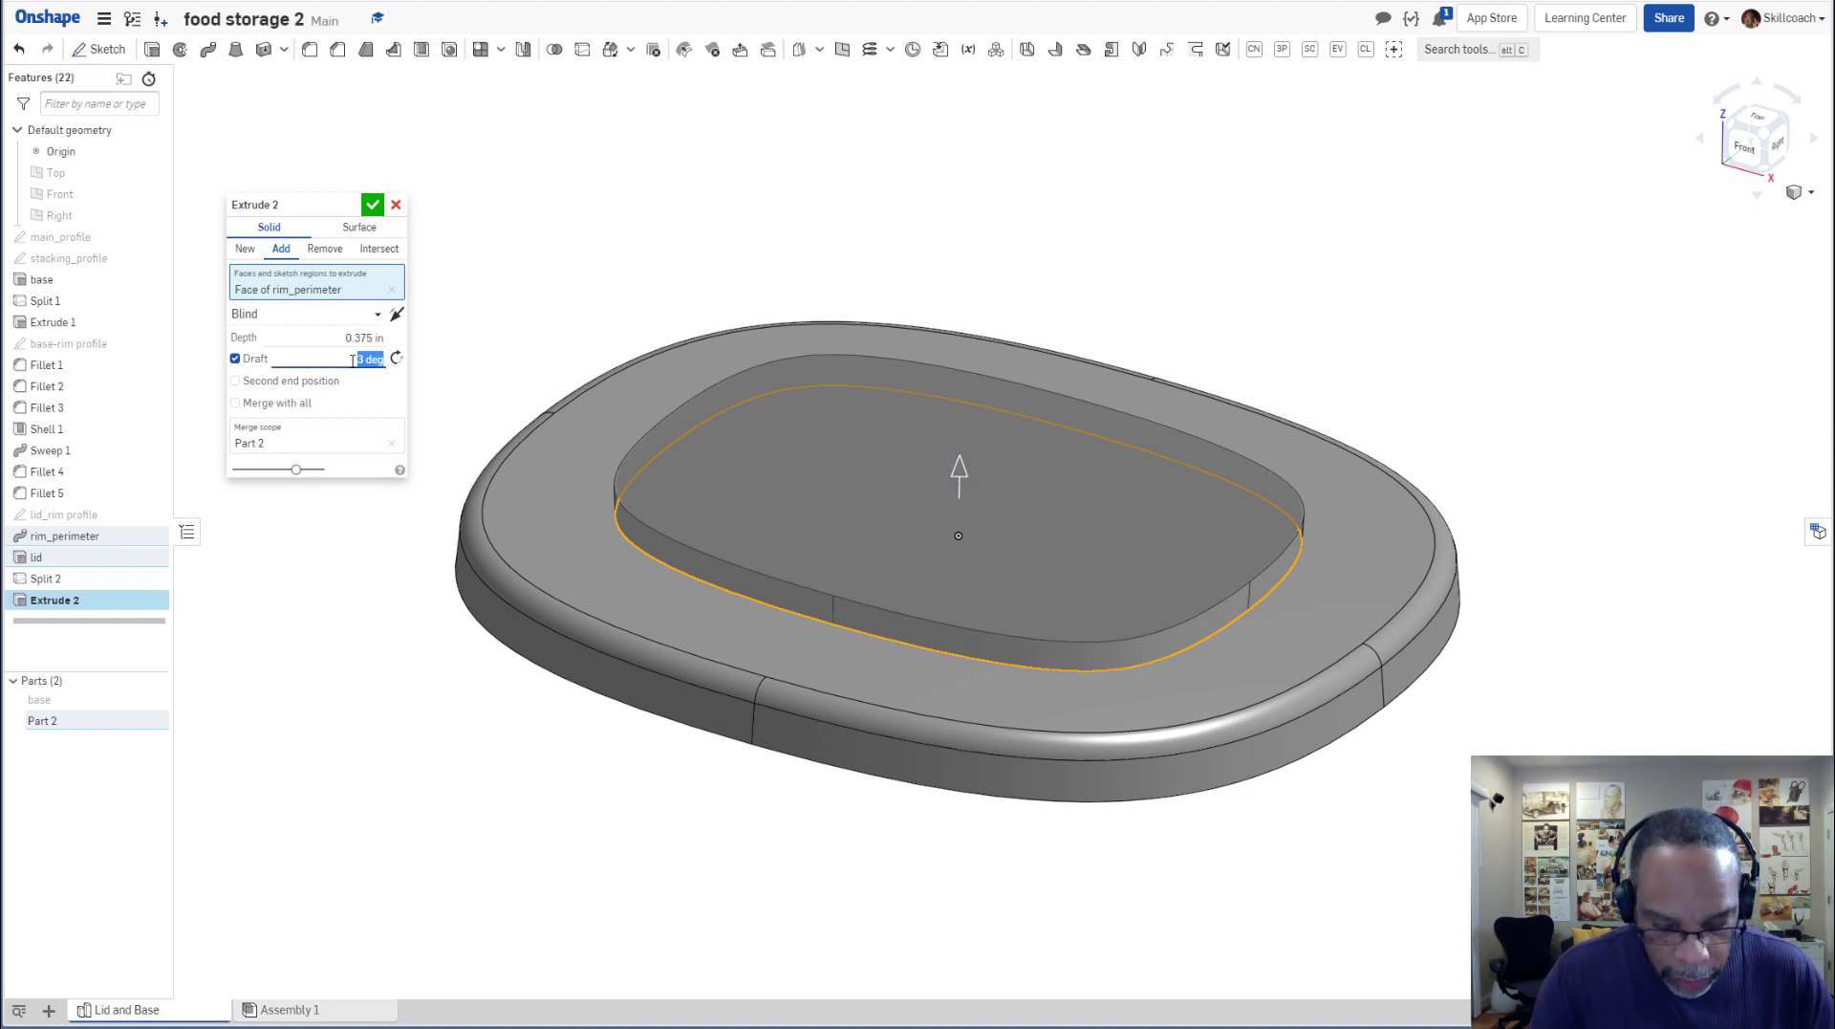
{"action": "type", "text": "20"}
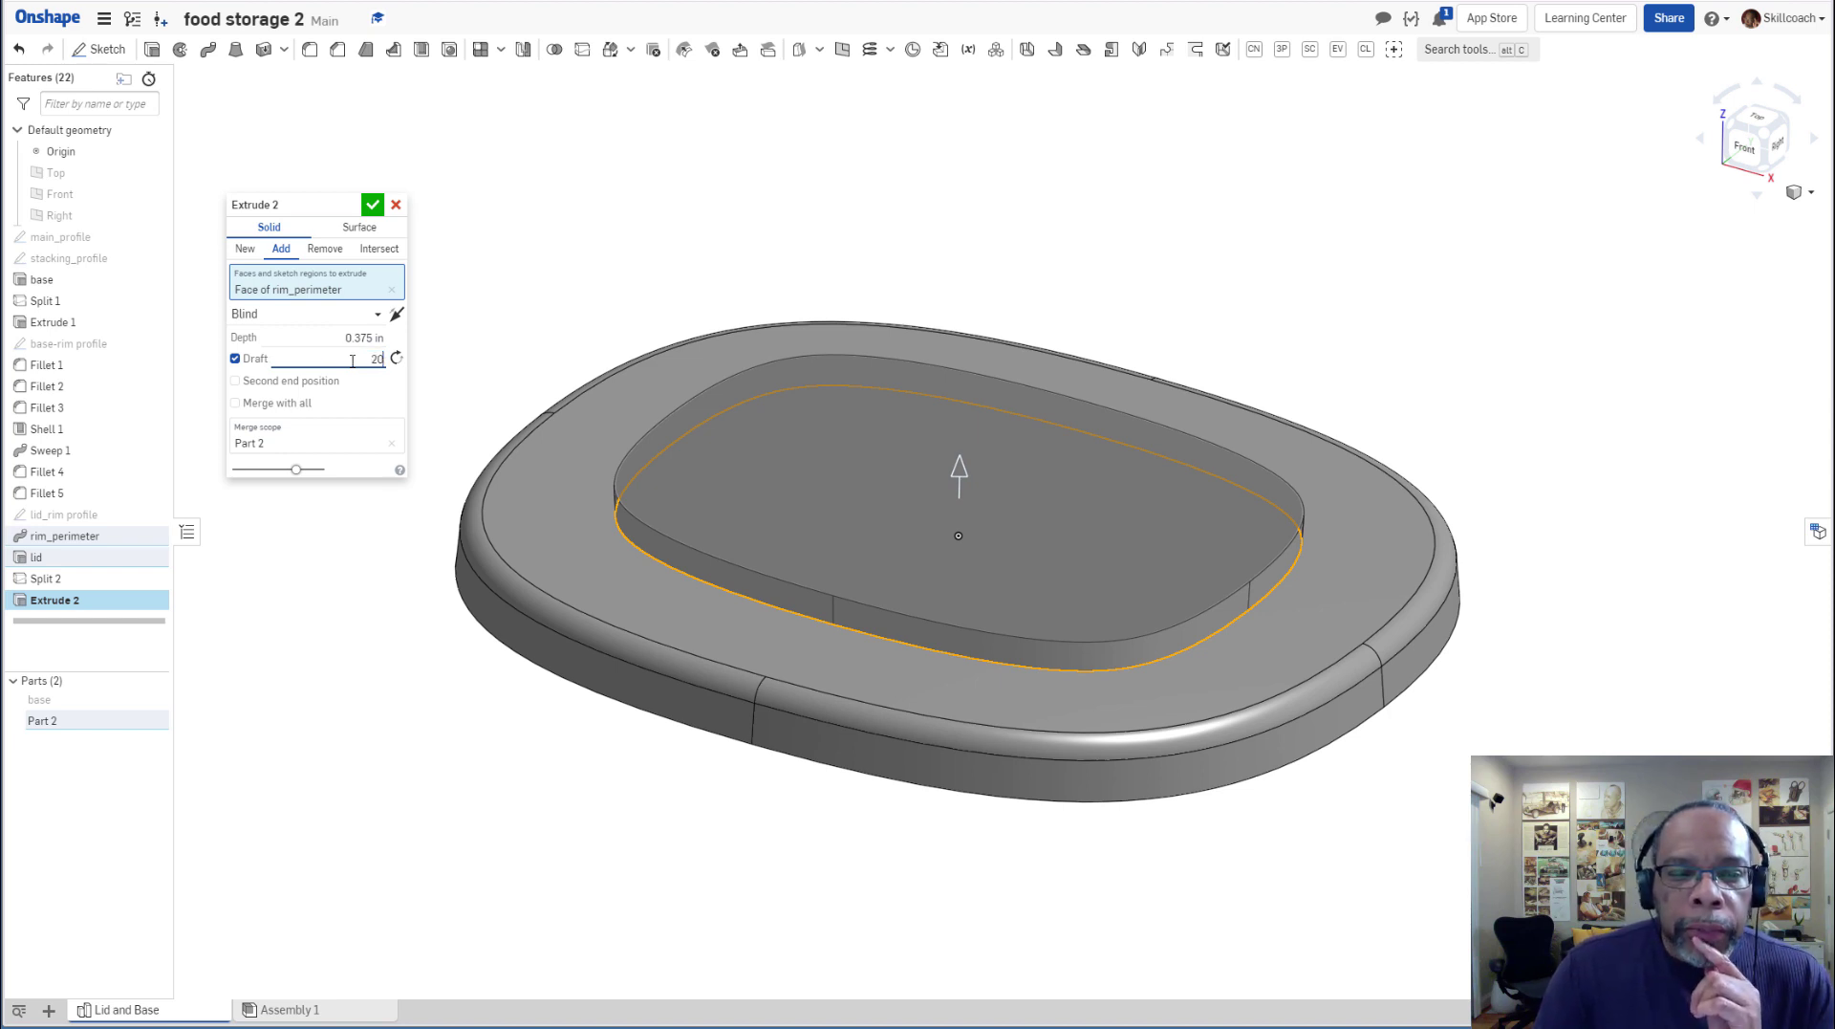
{"action": "key", "text": "Return"}
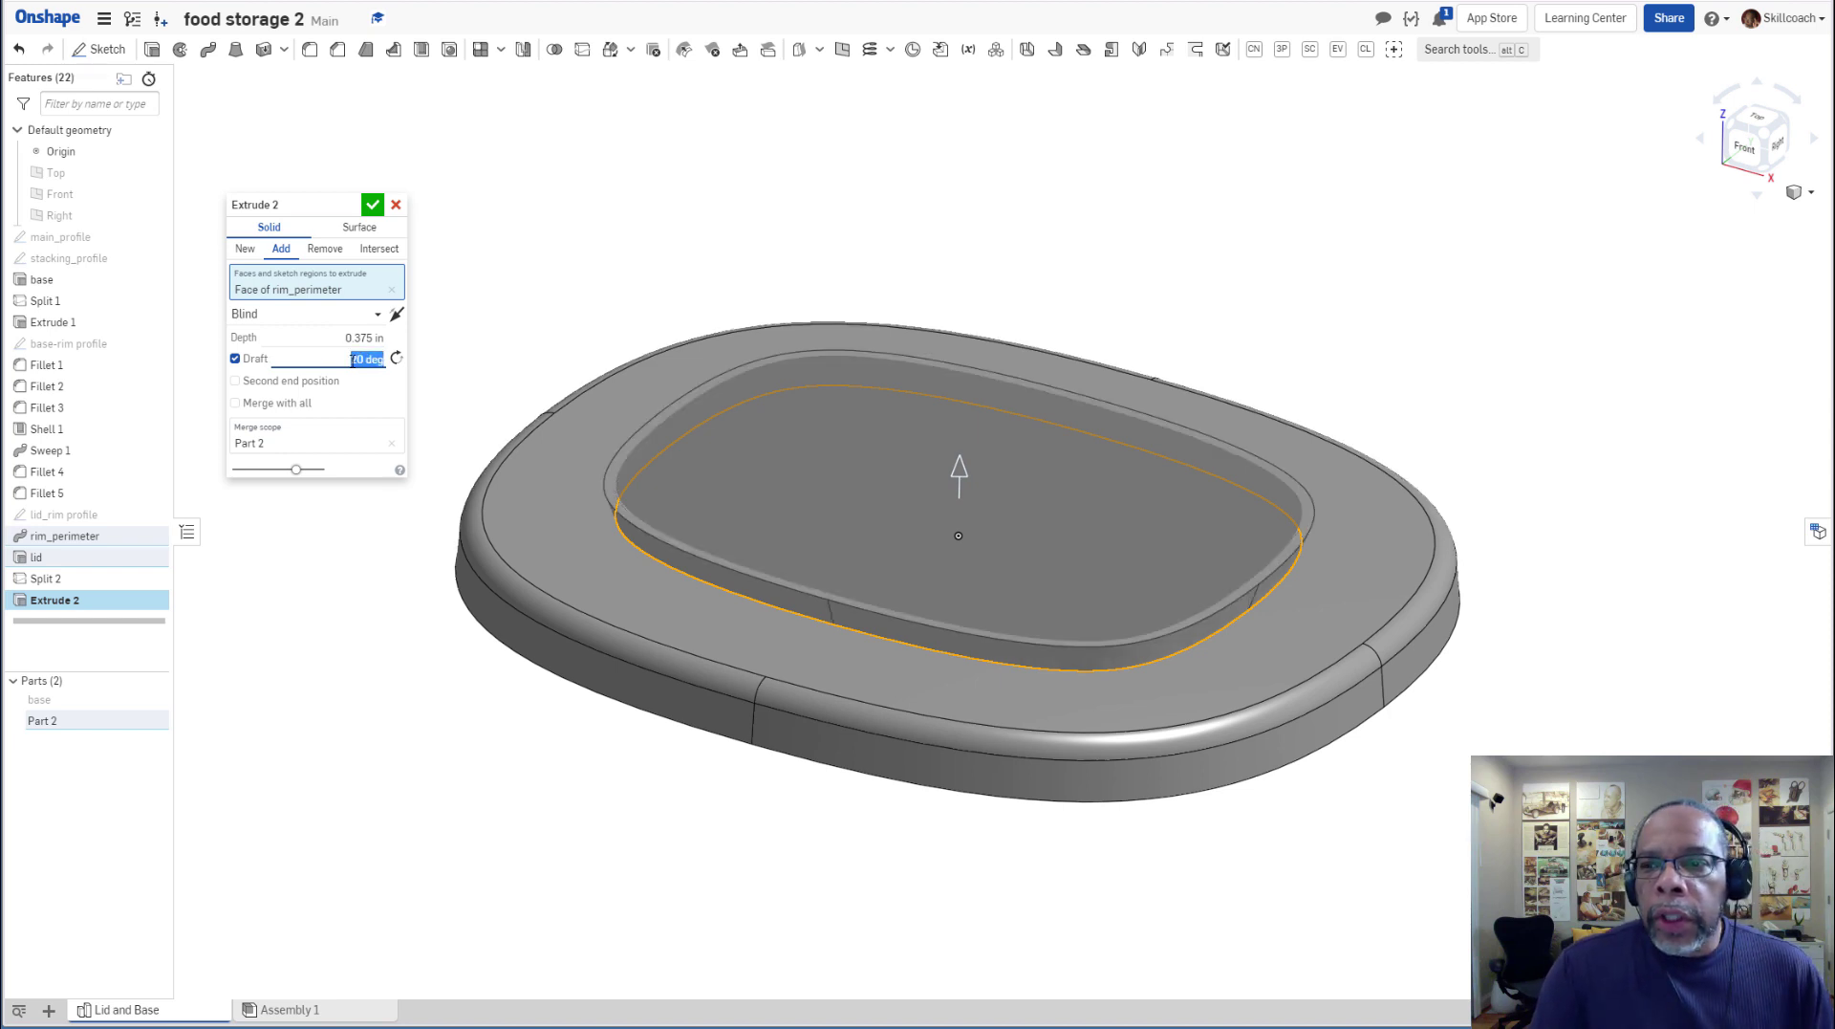
{"action": "left_click", "coordinate": [1726, 151]}
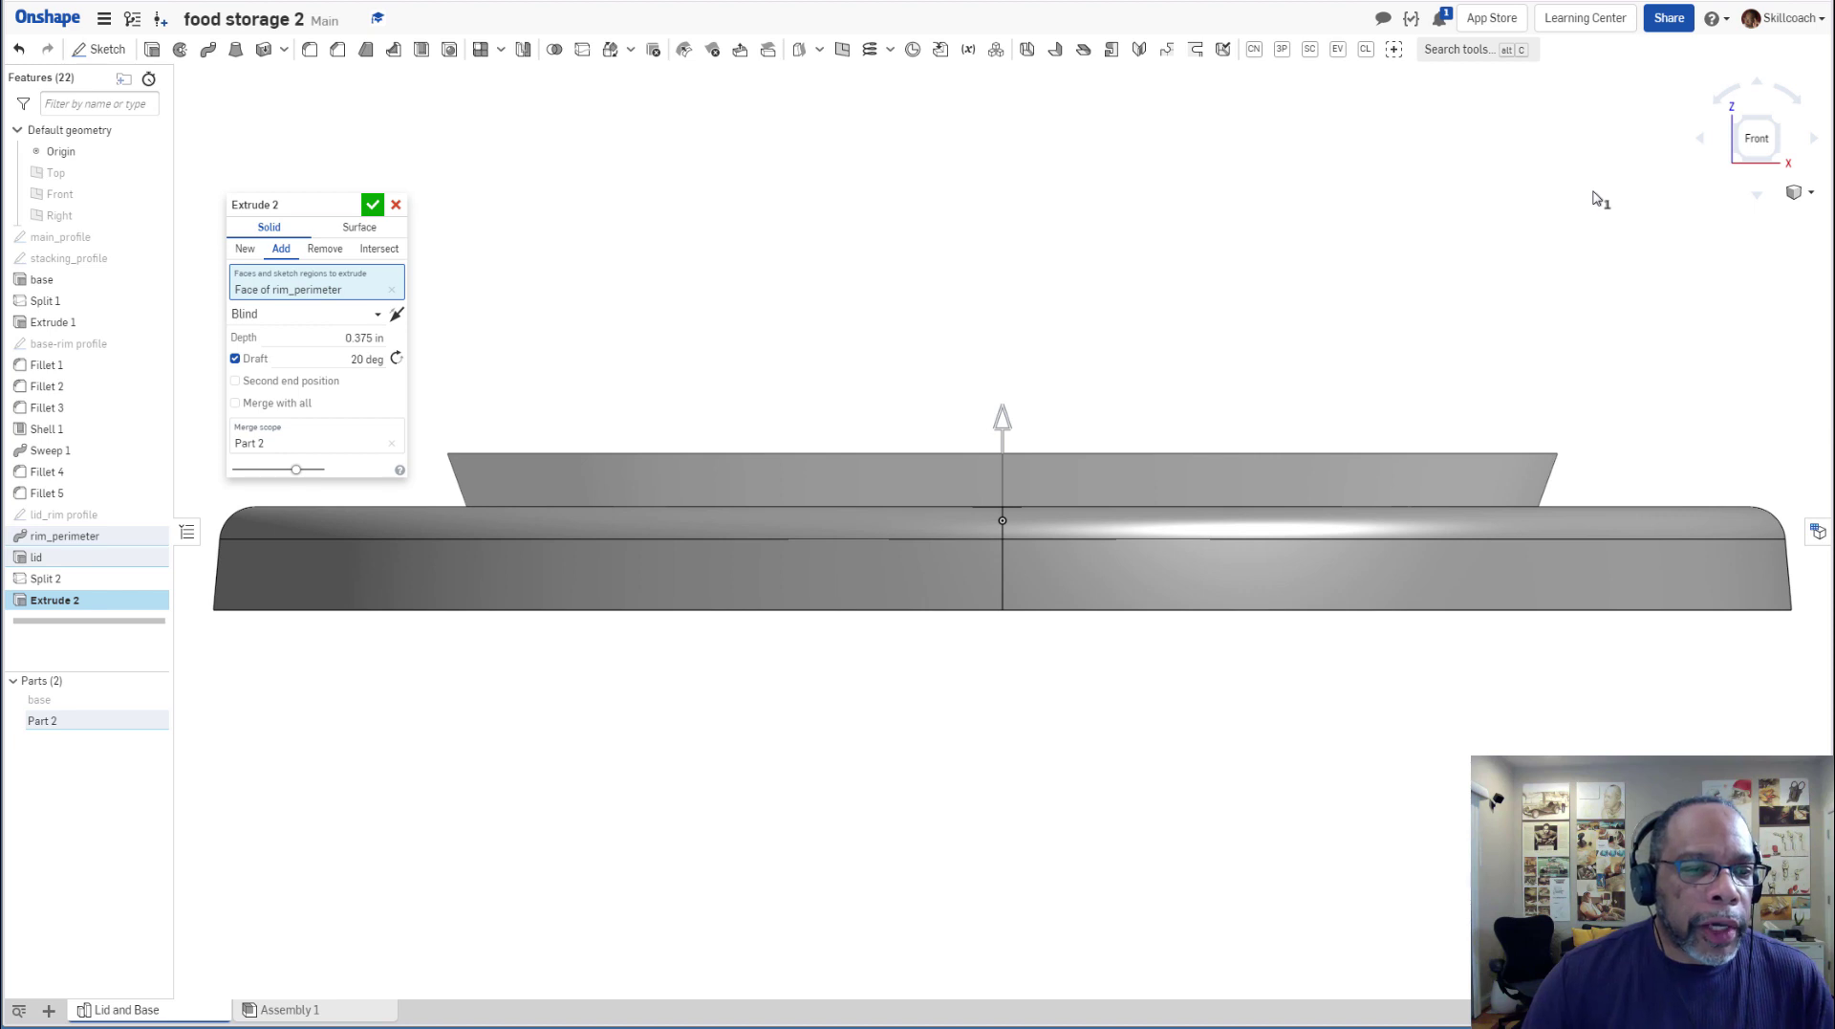
{"action": "left_click", "coordinate": [397, 359]}
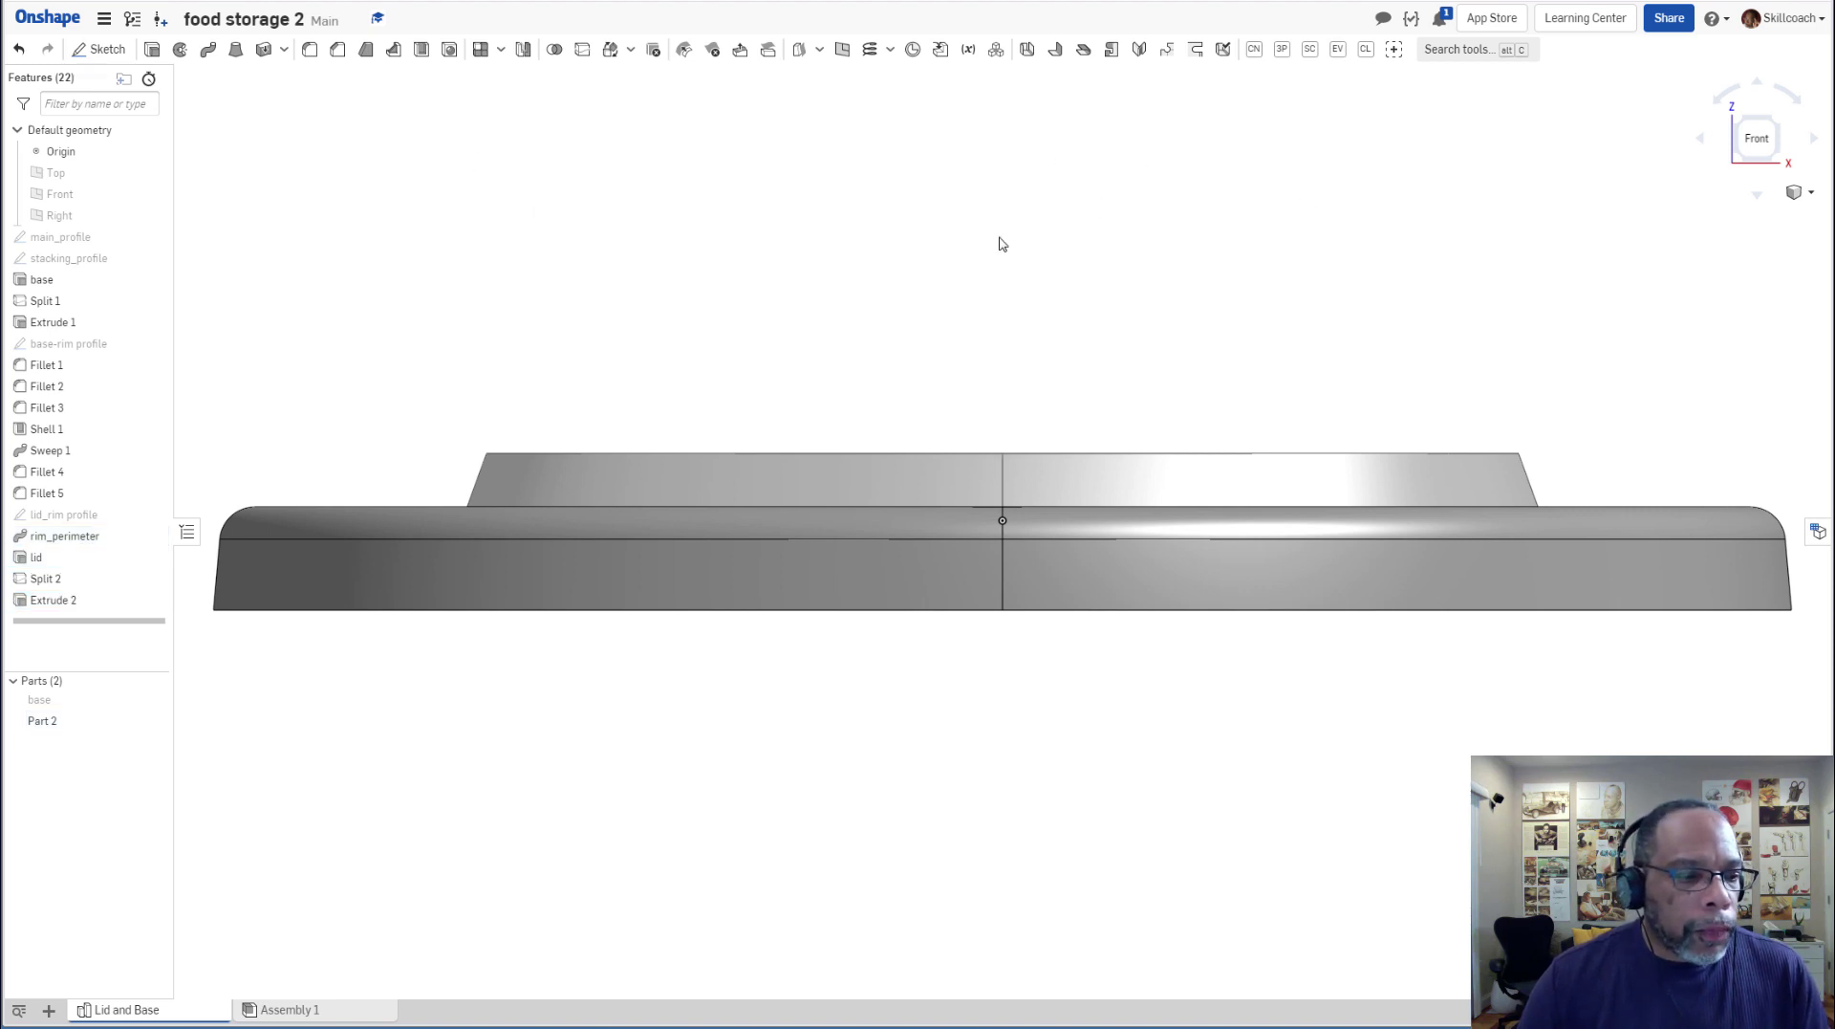
Rename Part 2 as lid in the parts list.
{"action": "right_click", "coordinate": [60, 729]}
{"action": "left_click", "coordinate": [84, 737]}
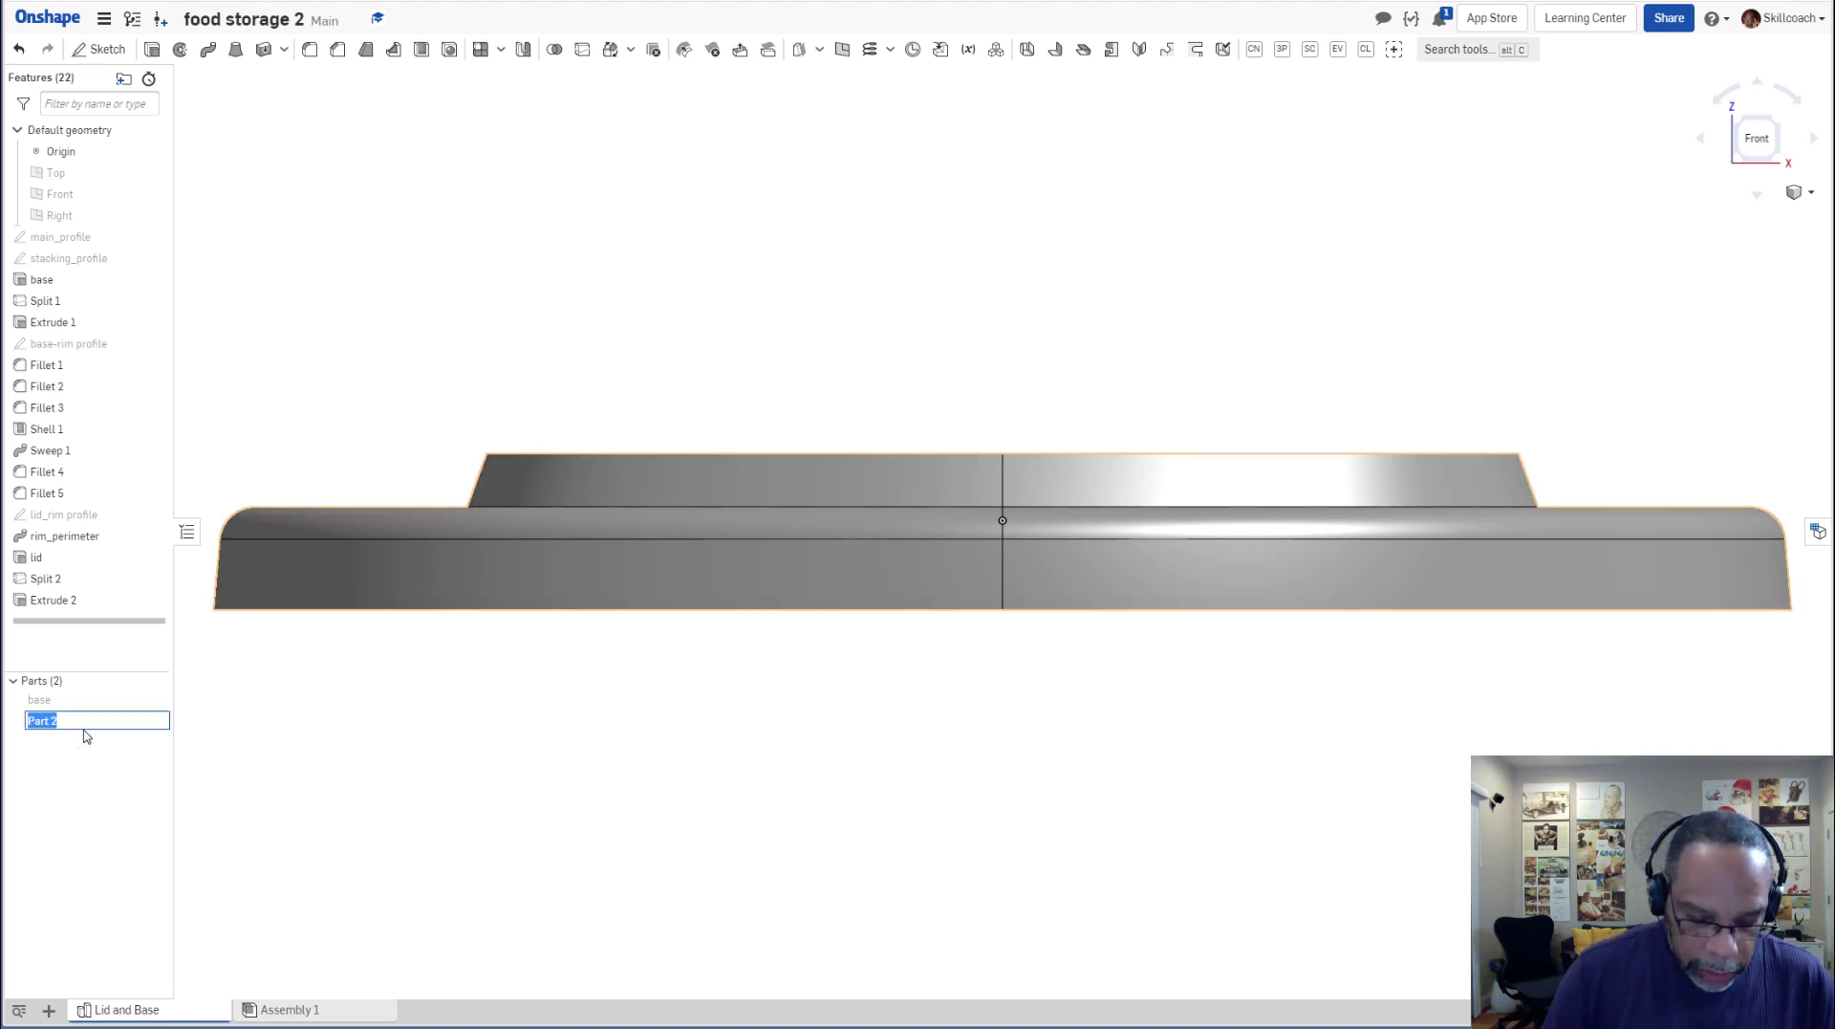
{"action": "type", "text": "l"}
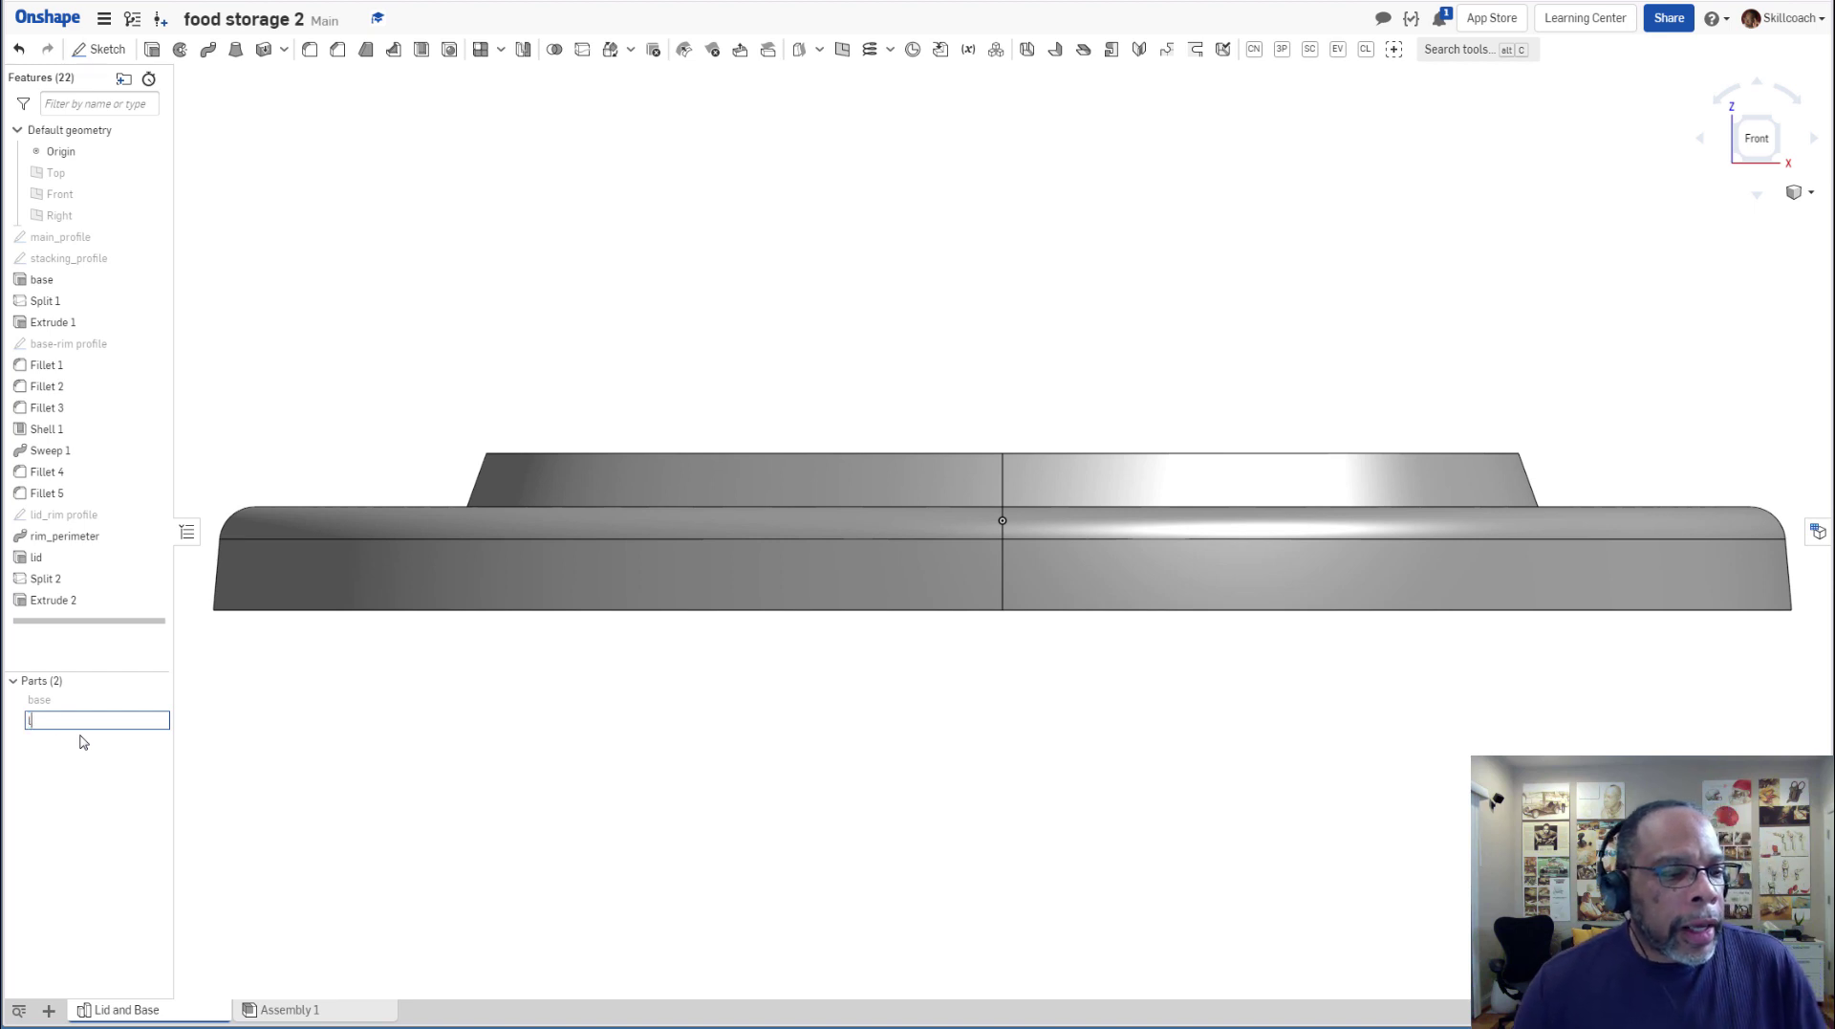
{"action": "type", "text": "id"}
{"action": "key", "text": "Return"}
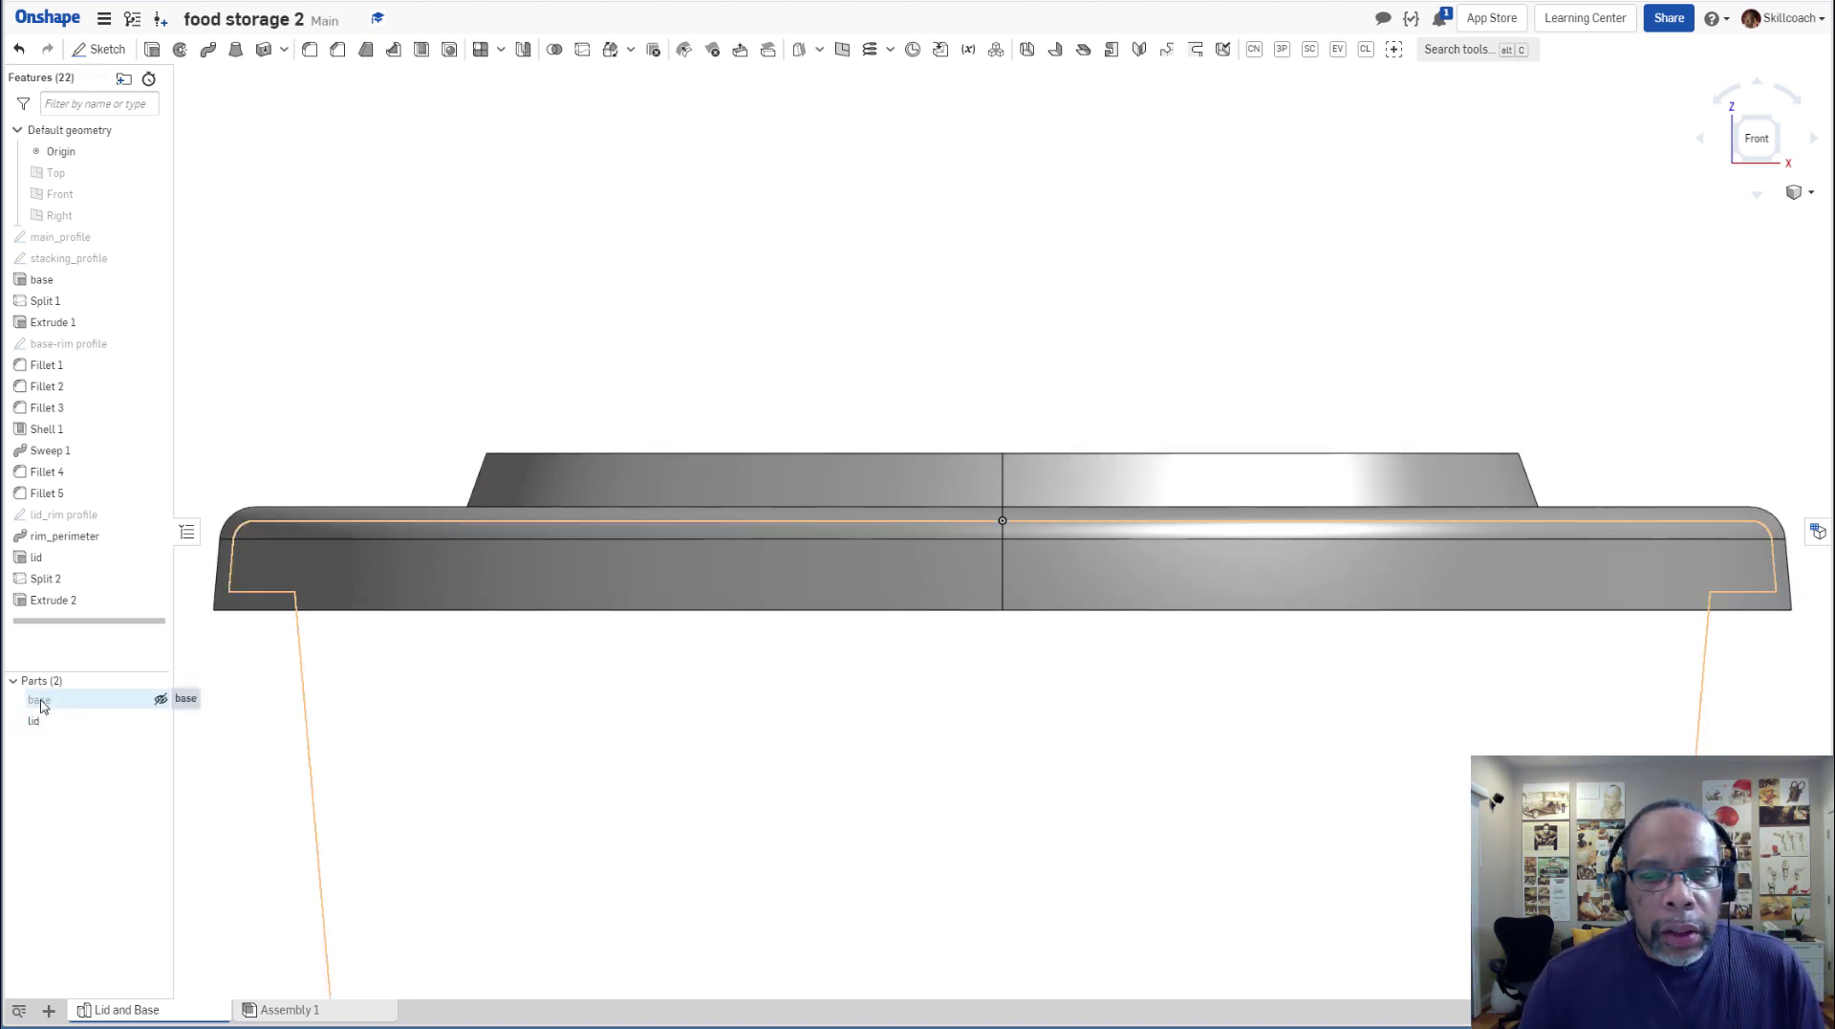
Fillet the lower edge where the raised platform meets the lid's top face with a 0.125 in radius.
{"action": "scroll", "coordinate": [841, 681], "scroll_direction": "down", "scroll_amount": 1}
{"action": "right_click_drag", "start_coordinate": [851, 688], "coordinate": [918, 406]}
{"action": "scroll", "coordinate": [493, 103], "scroll_direction": "up", "scroll_amount": 1}
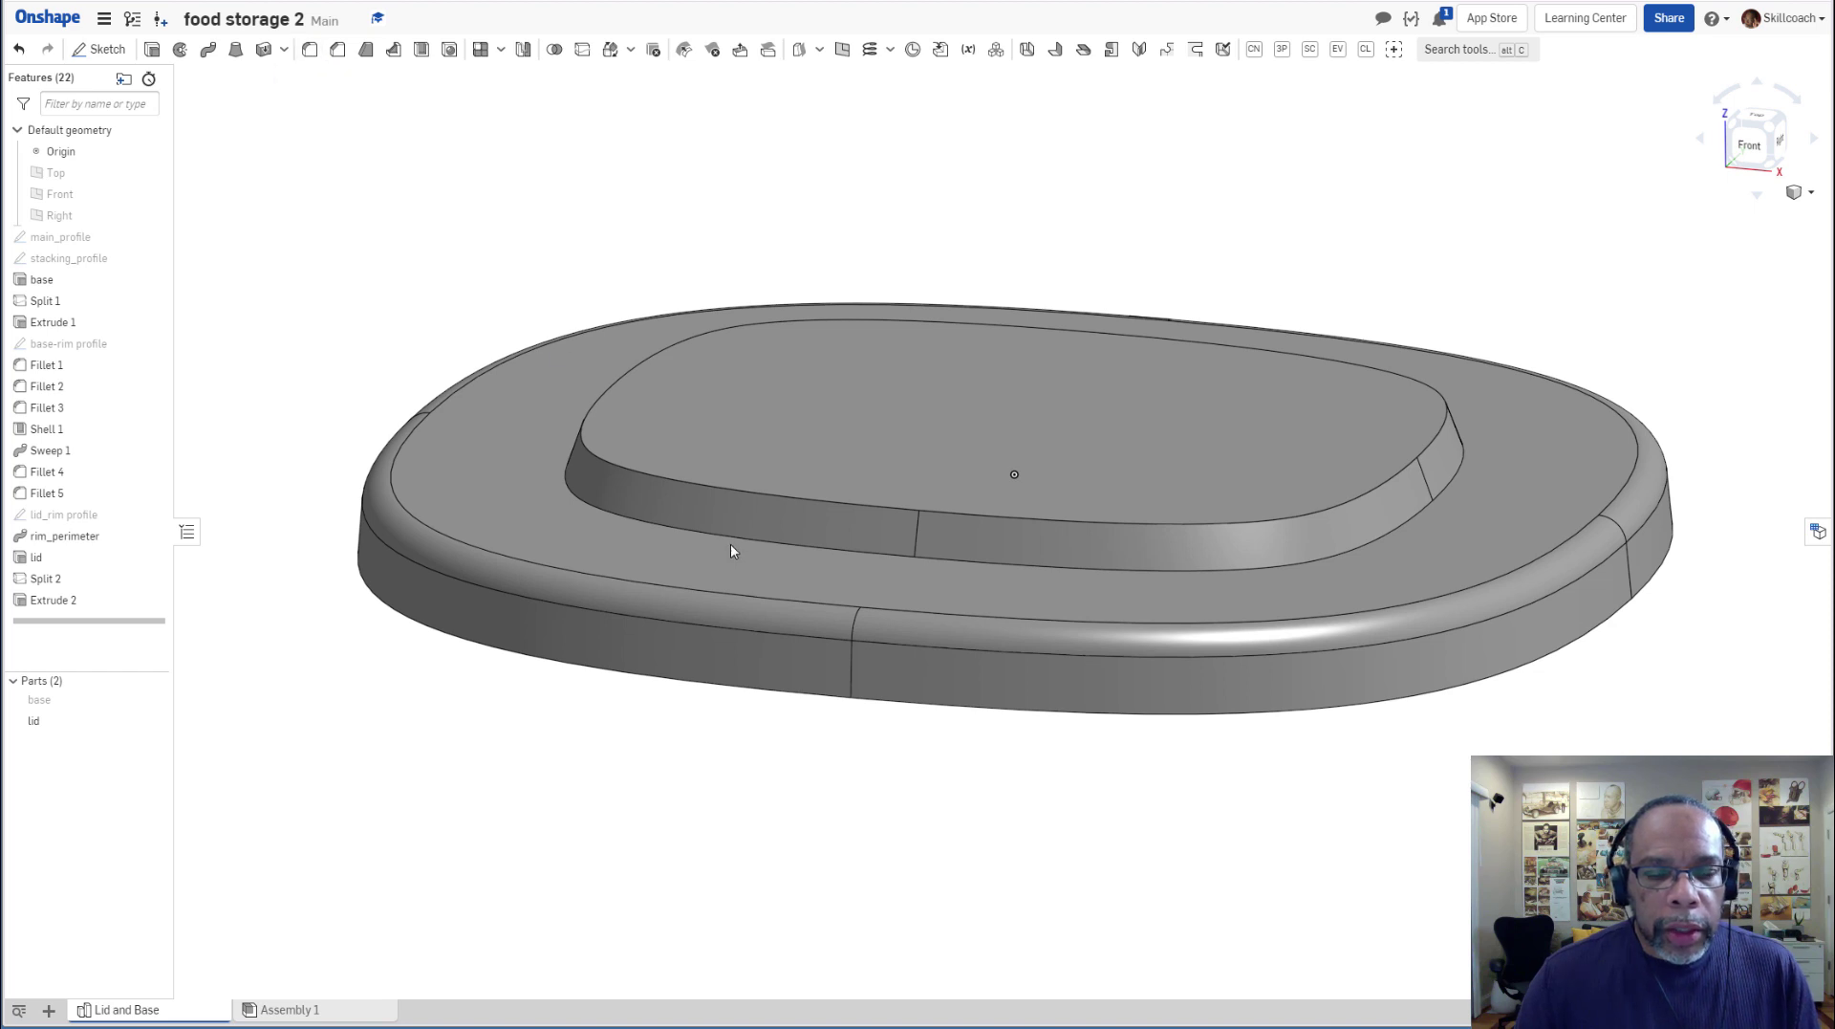
{"action": "key", "text": "shift+f"}
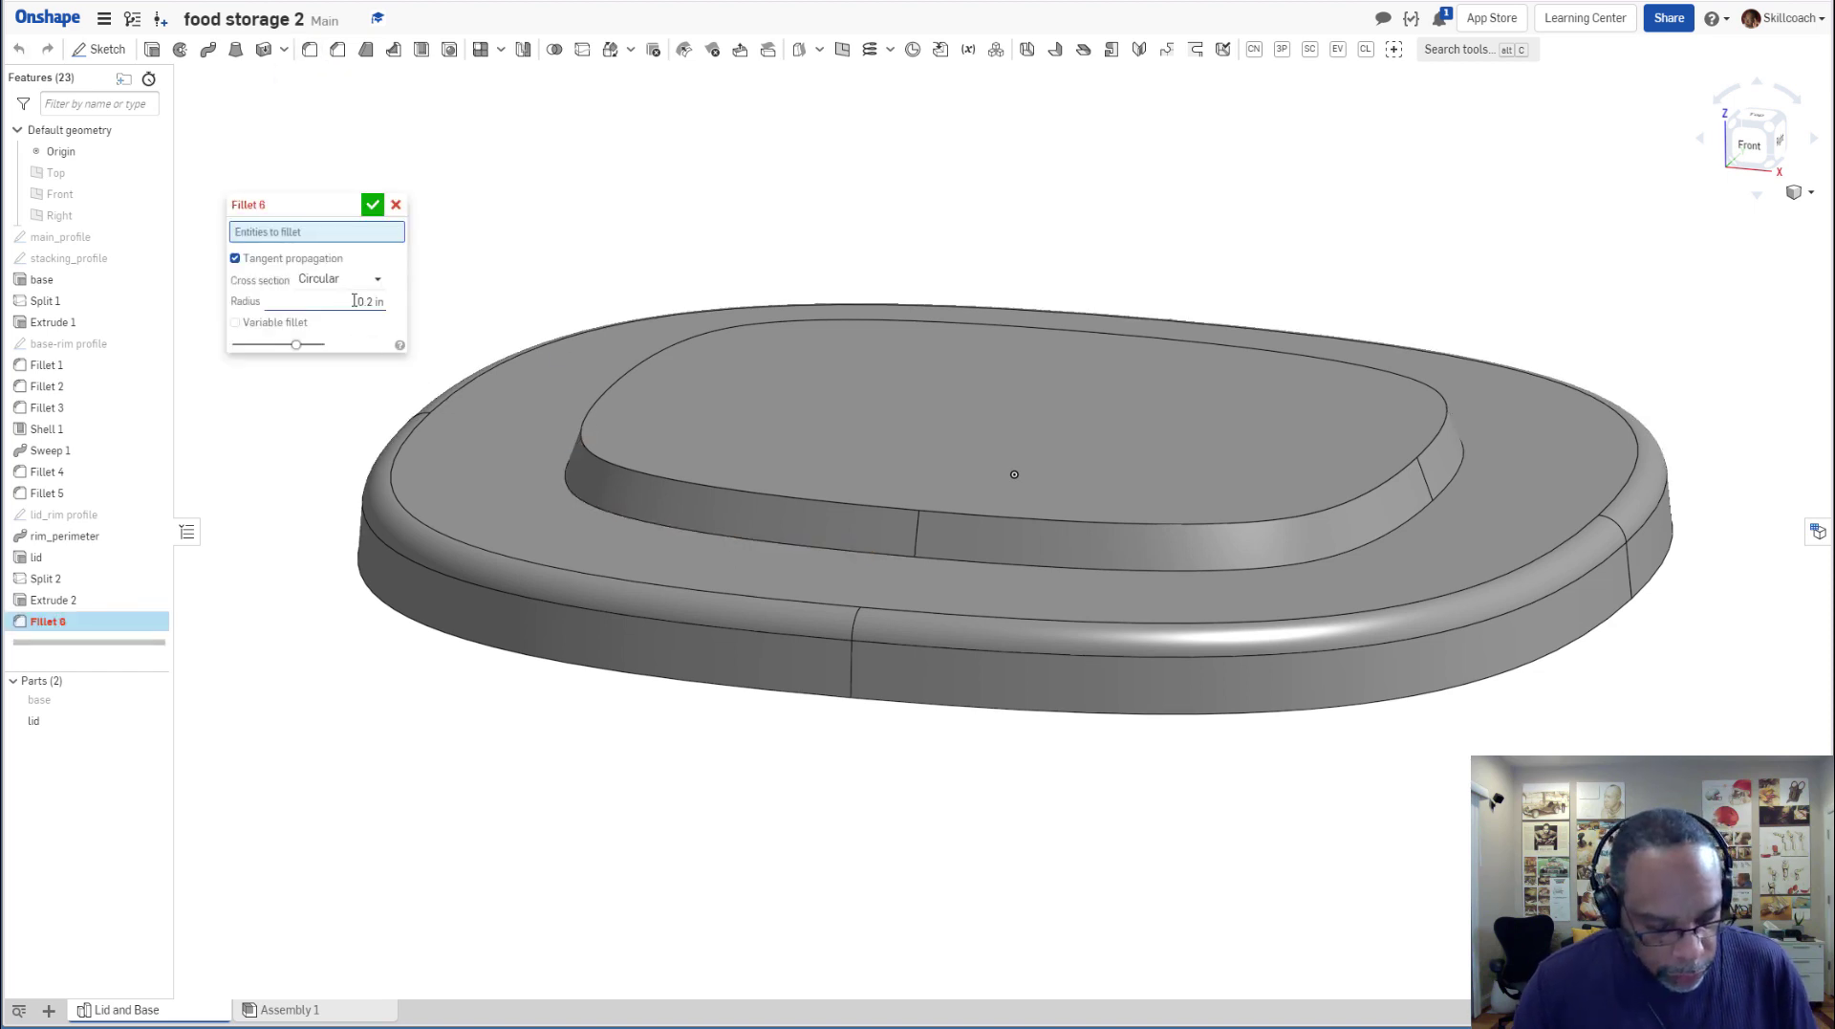
{"action": "left_click", "coordinate": [604, 488]}
{"action": "type", "text": "0.125"}
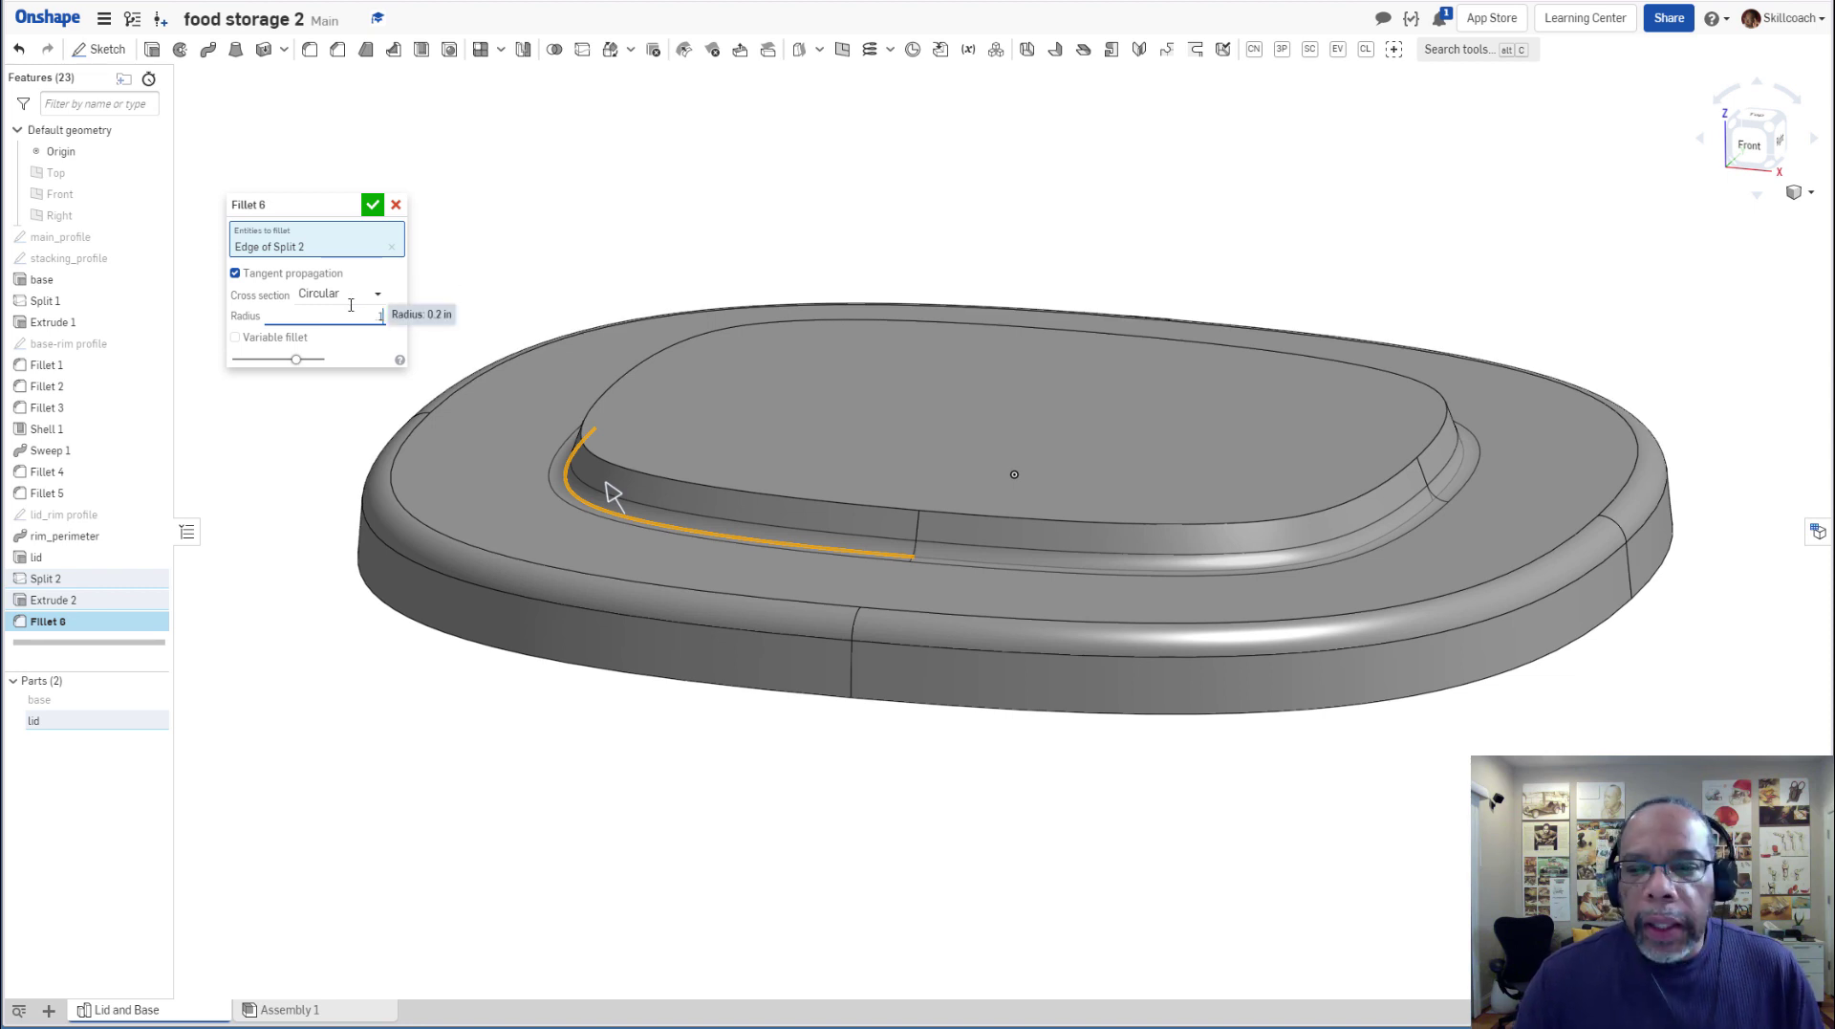
{"action": "key", "text": "Return"}
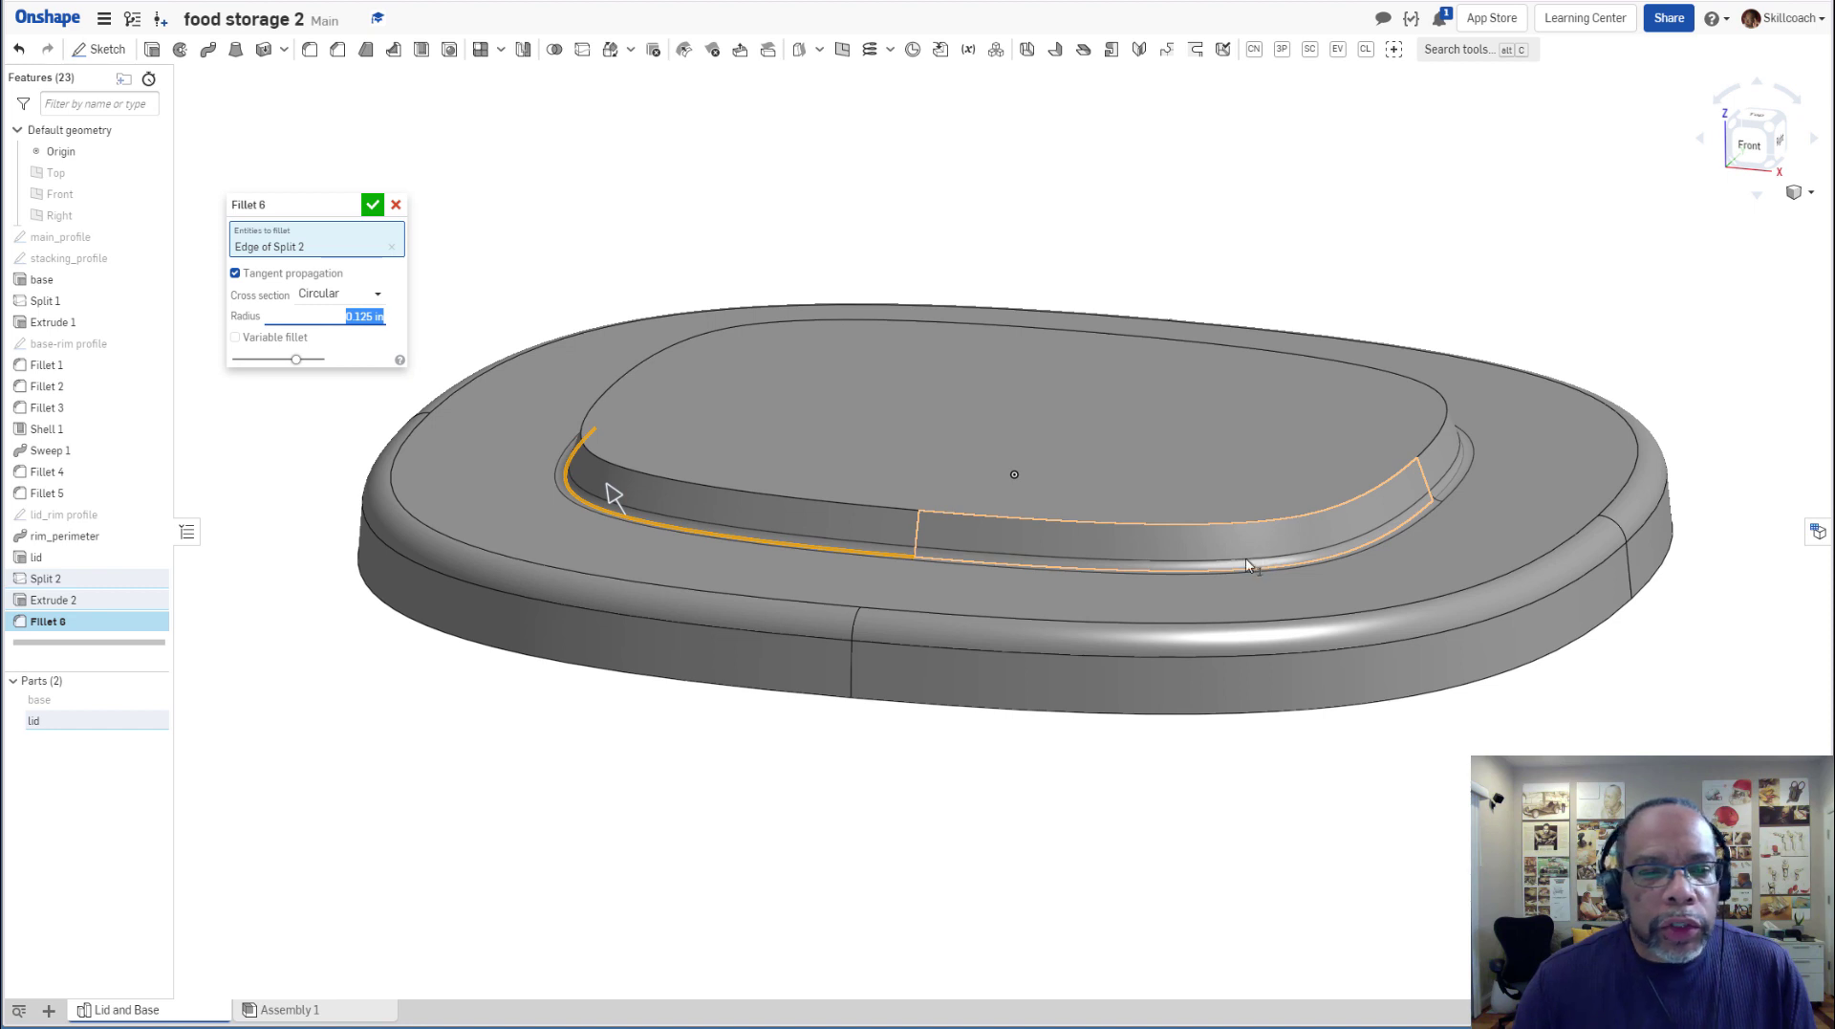
{"action": "mouse_move", "coordinate": [1257, 561]}
{"action": "right_mouse_down"}
{"action": "mouse_move", "coordinate": [1205, 566]}
{"action": "mouse_move", "coordinate": [1273, 537]}
{"action": "right_mouse_up"}
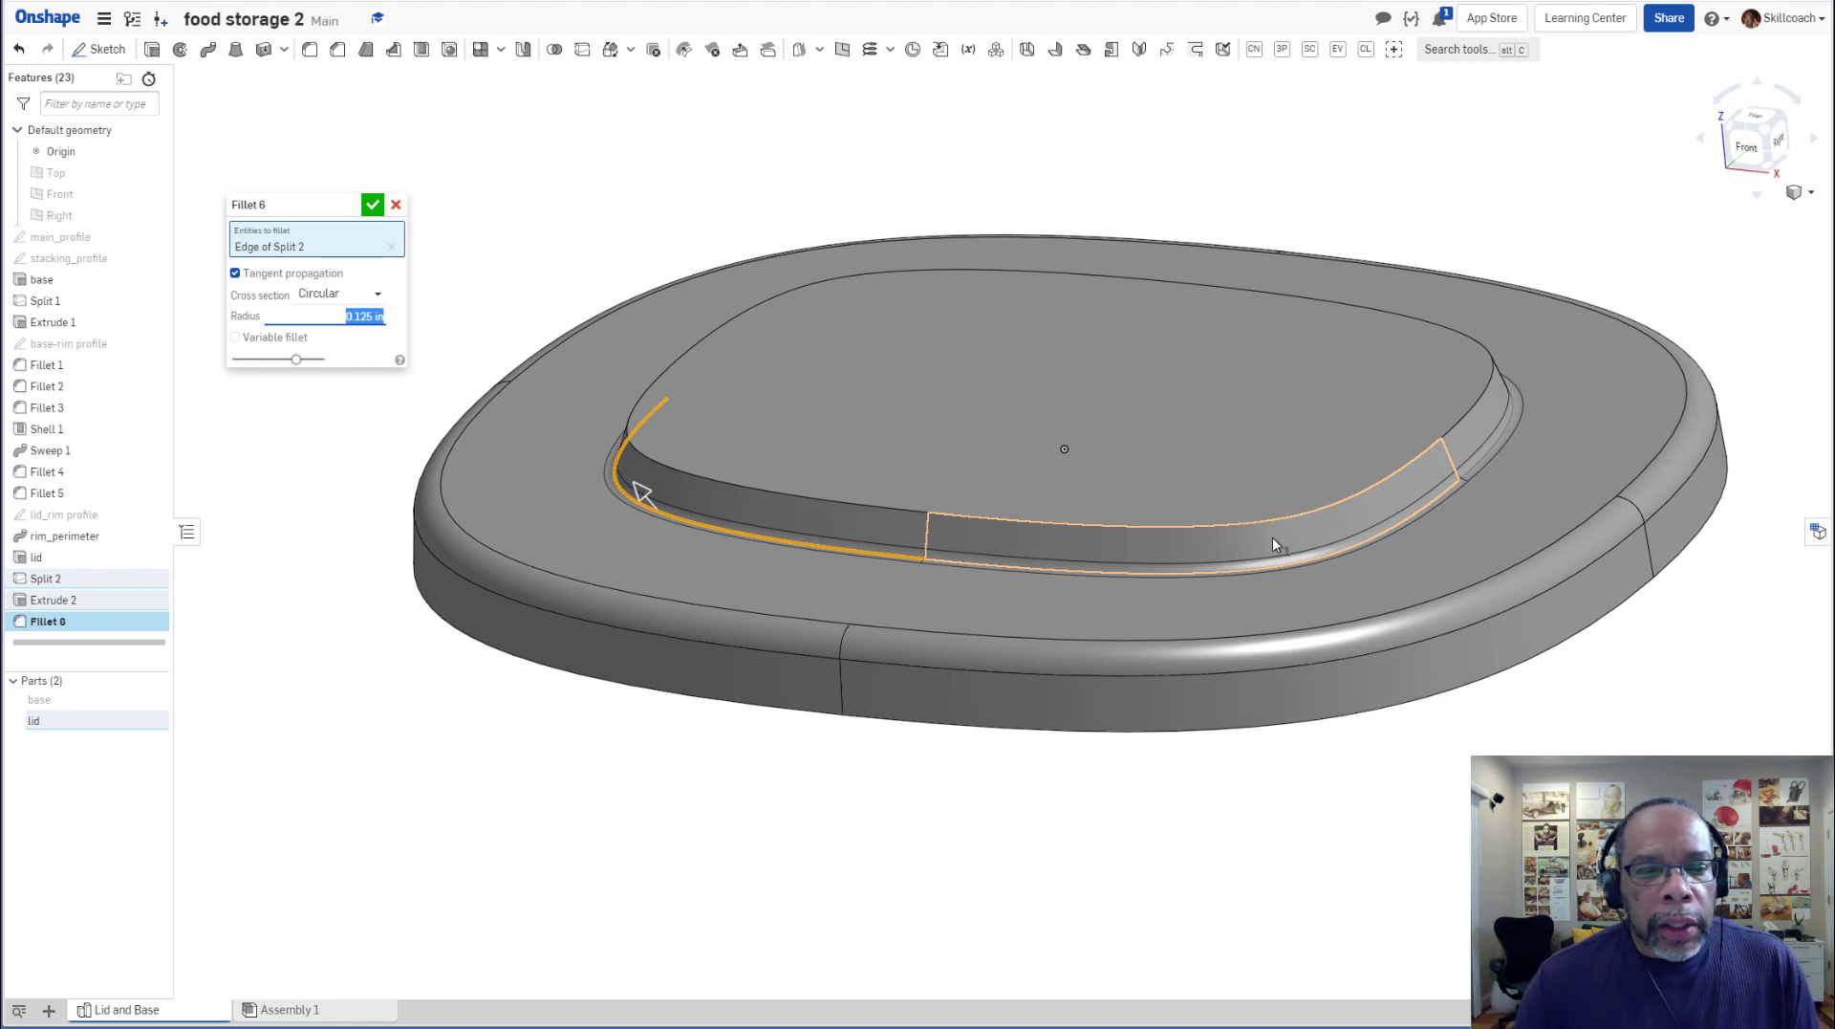
{"action": "right_click_drag", "start_coordinate": [1009, 639], "coordinate": [1011, 633]}
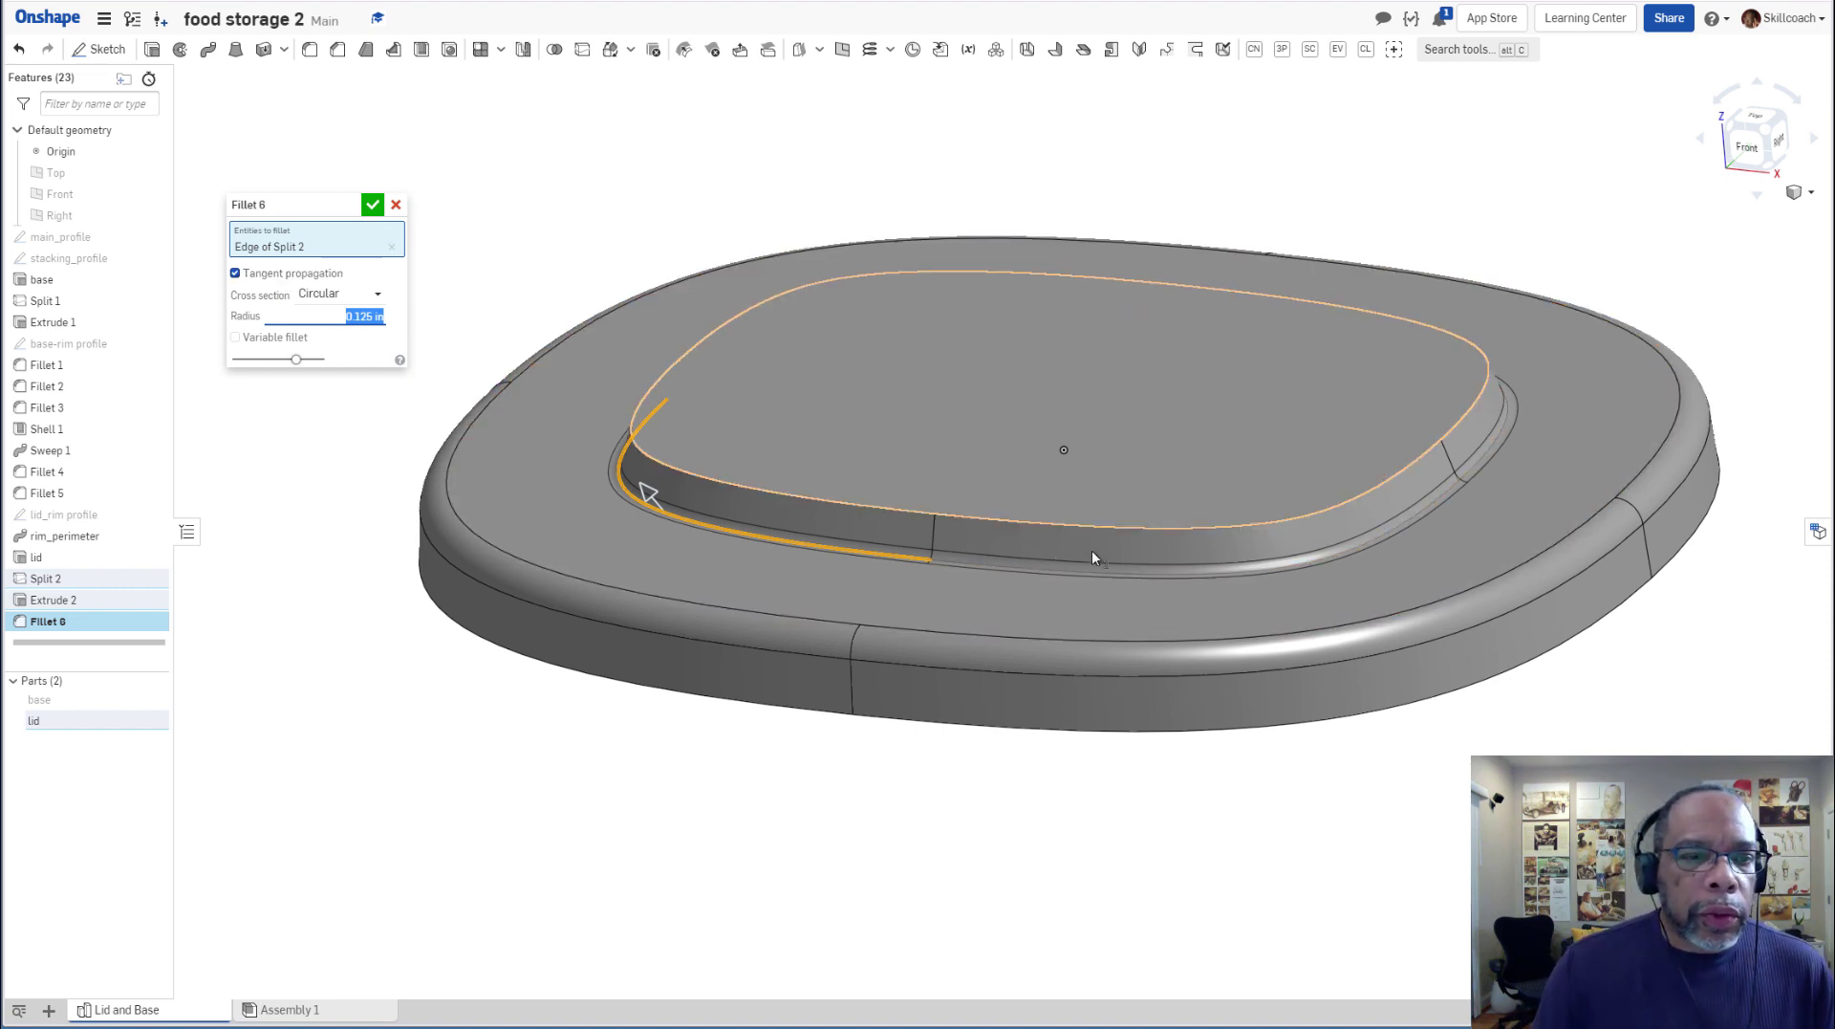
{"action": "left_click", "coordinate": [372, 207]}
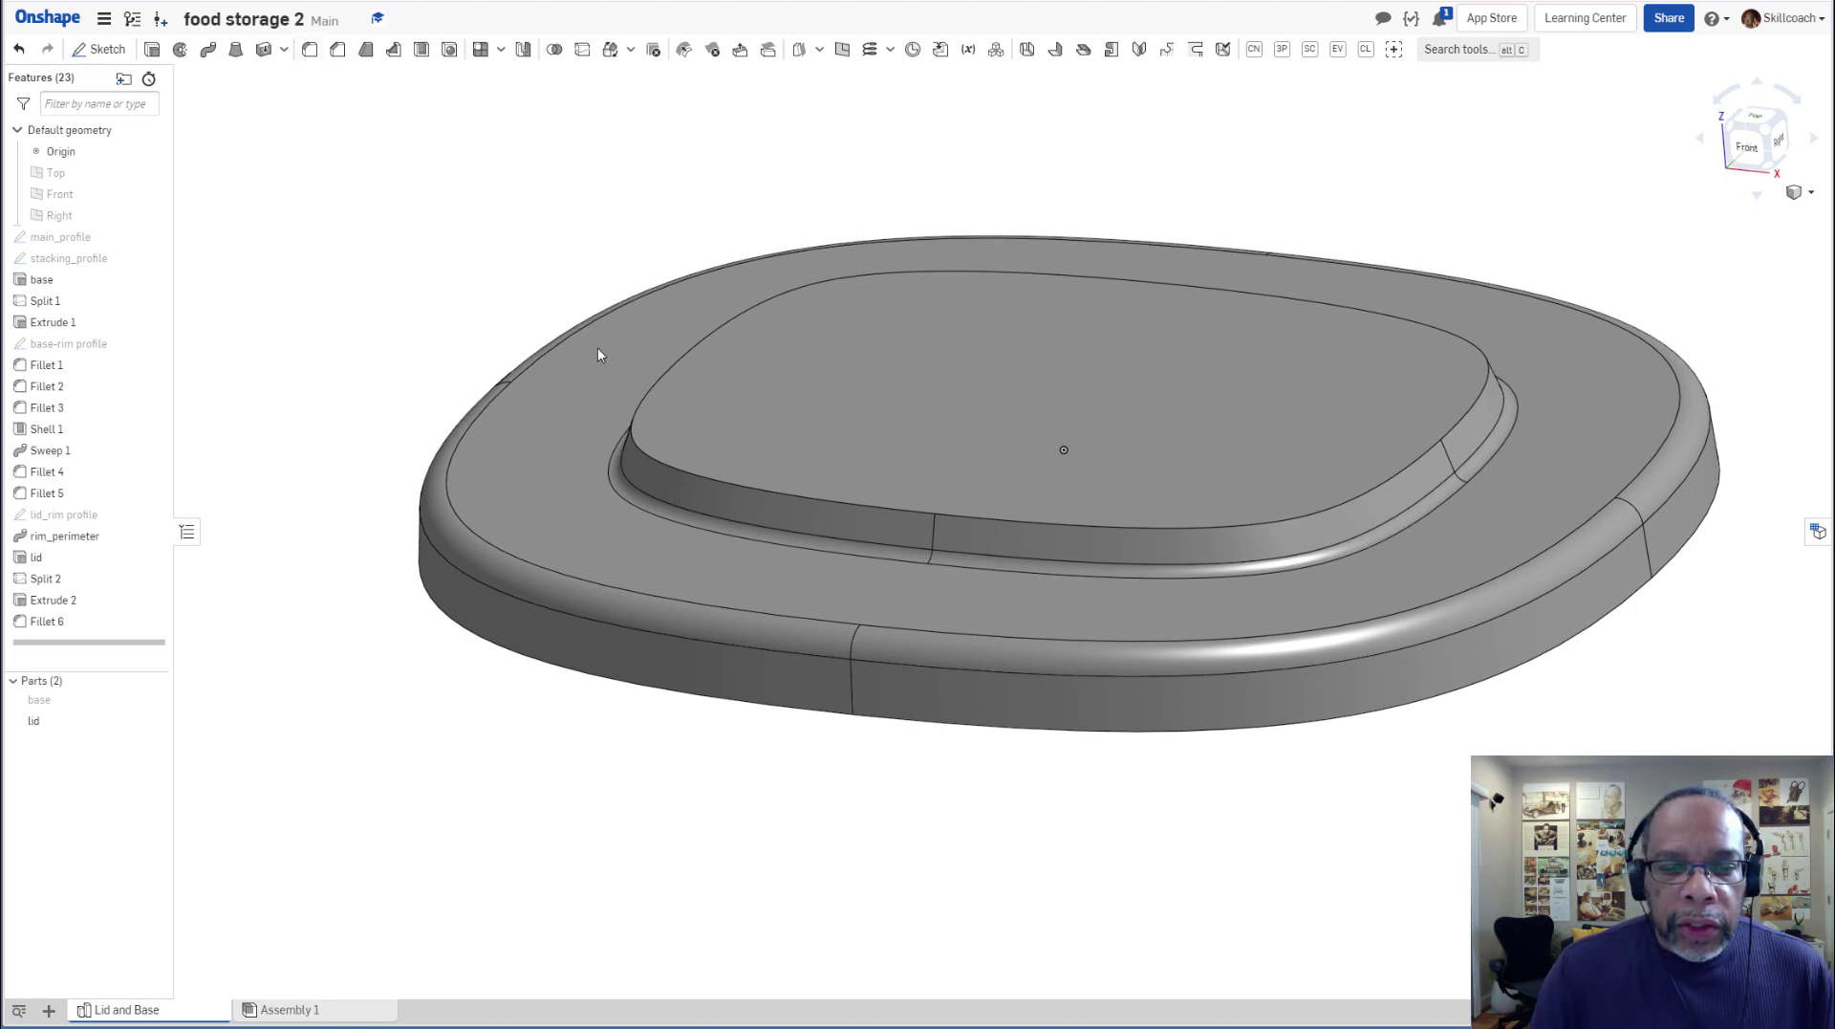
Fillet the entire top edge of the lid's raised platform with a 0.15 in radius.
{"action": "key", "text": "shift+f"}
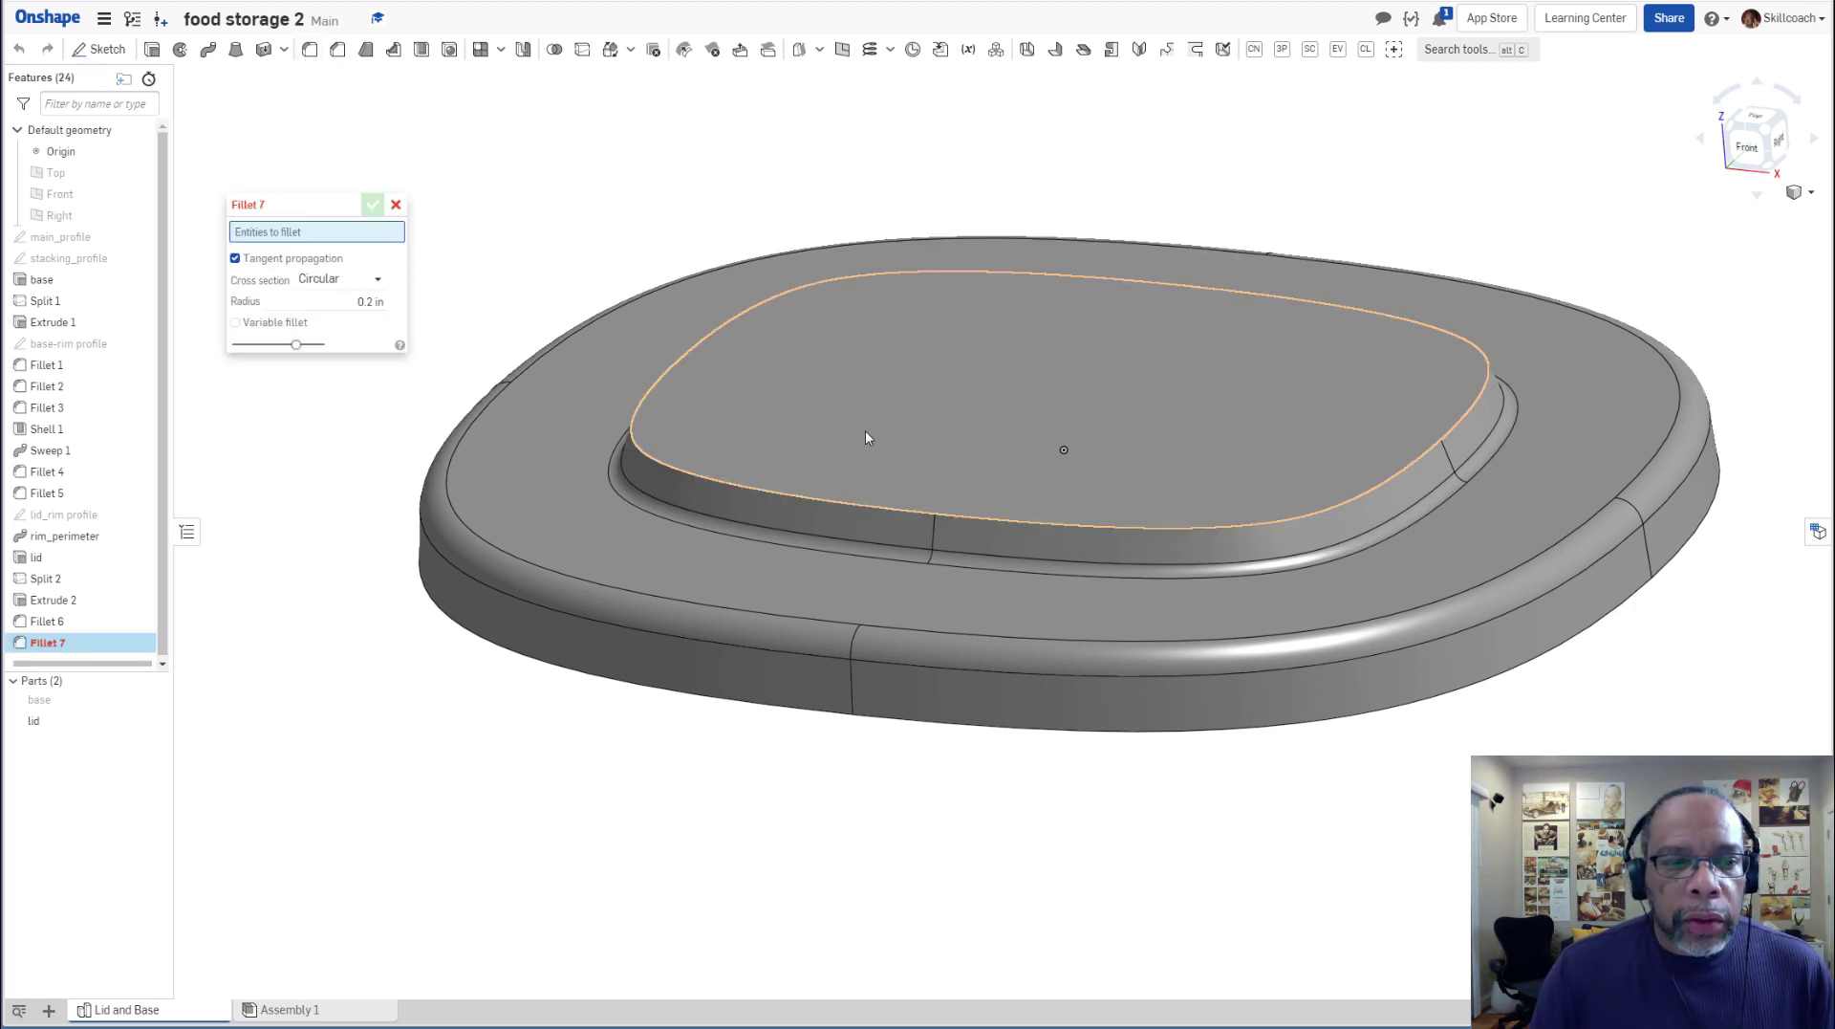
{"action": "left_click", "coordinate": [818, 499]}
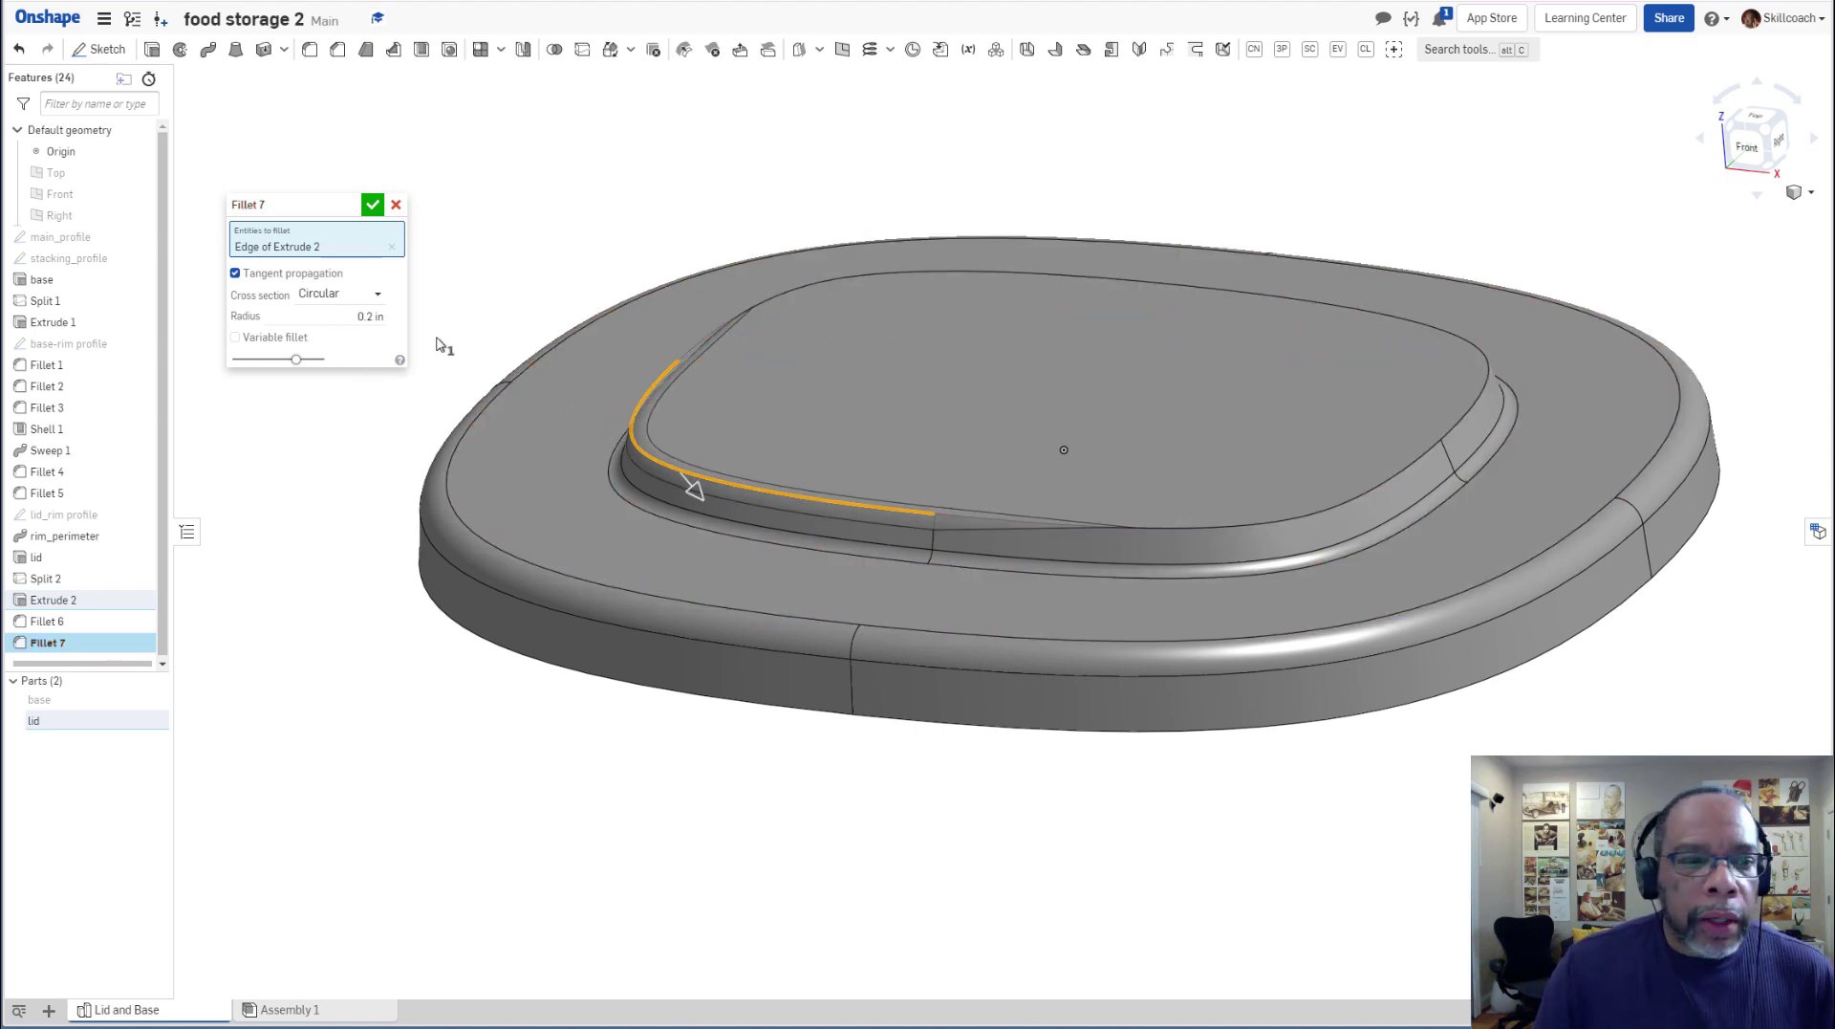
{"action": "left_click", "coordinate": [353, 315]}
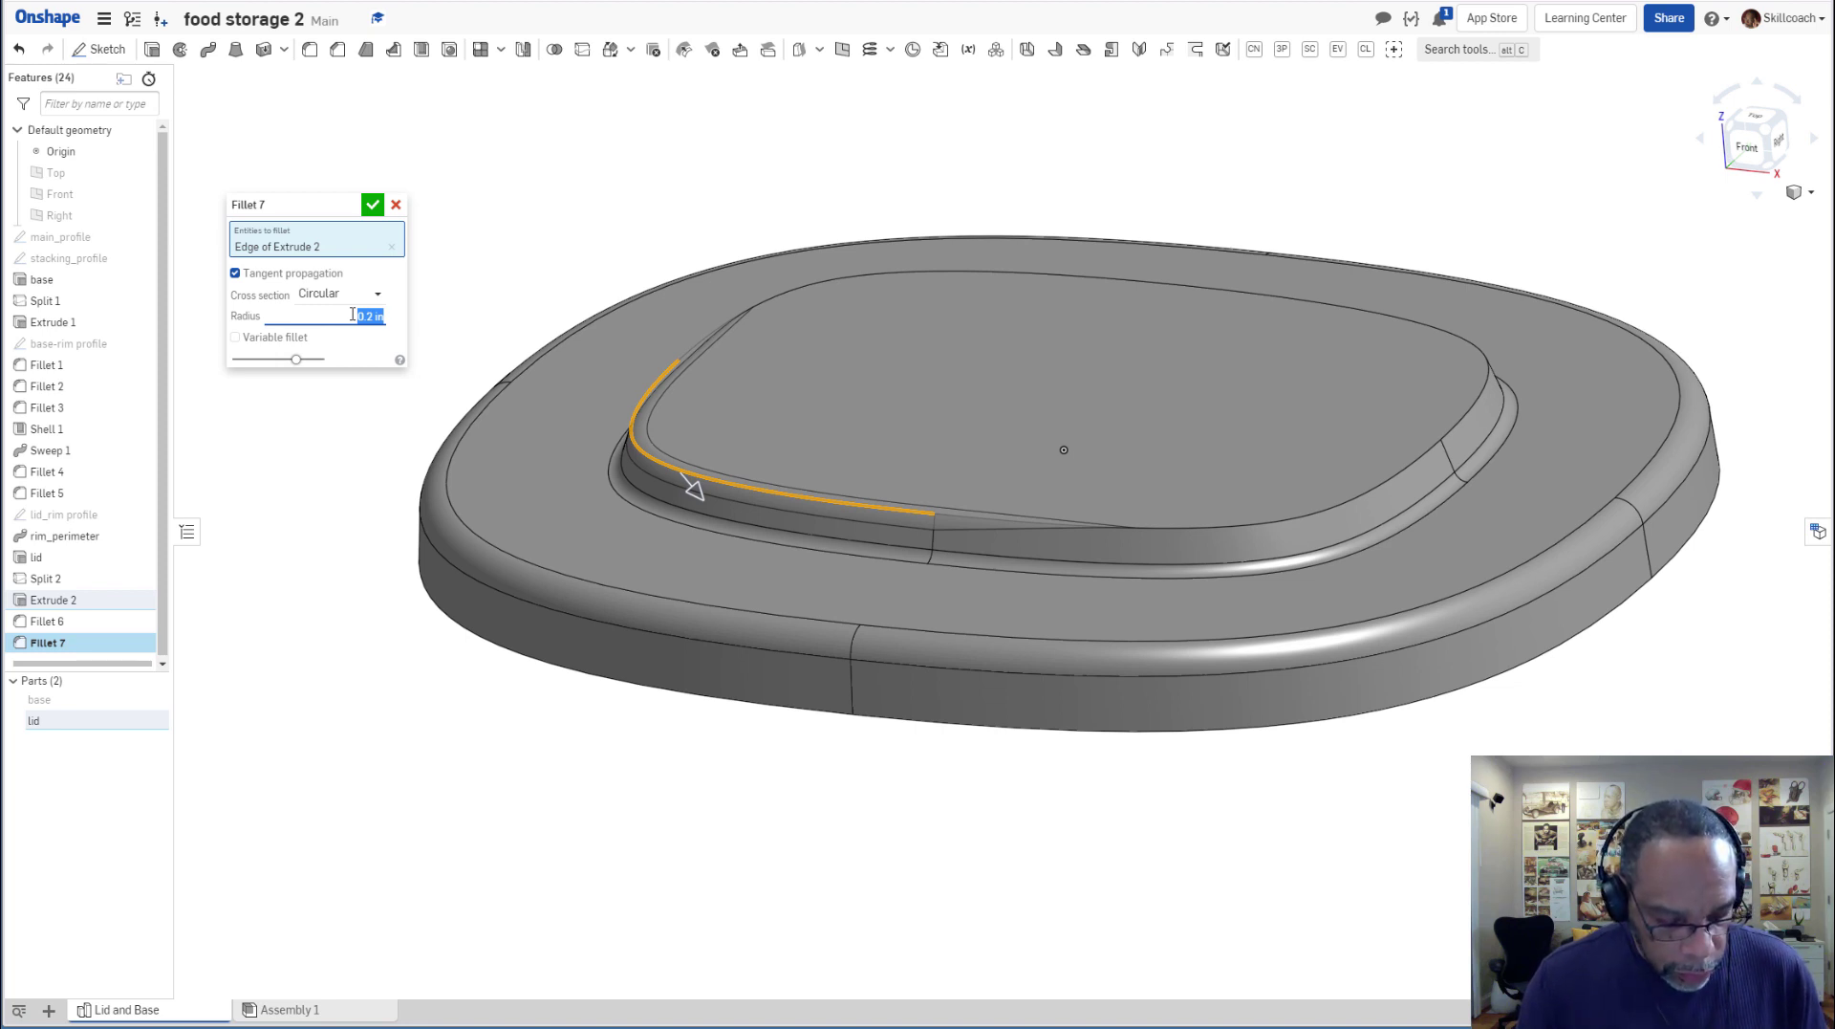
{"action": "key", "text": "BackSpace"}
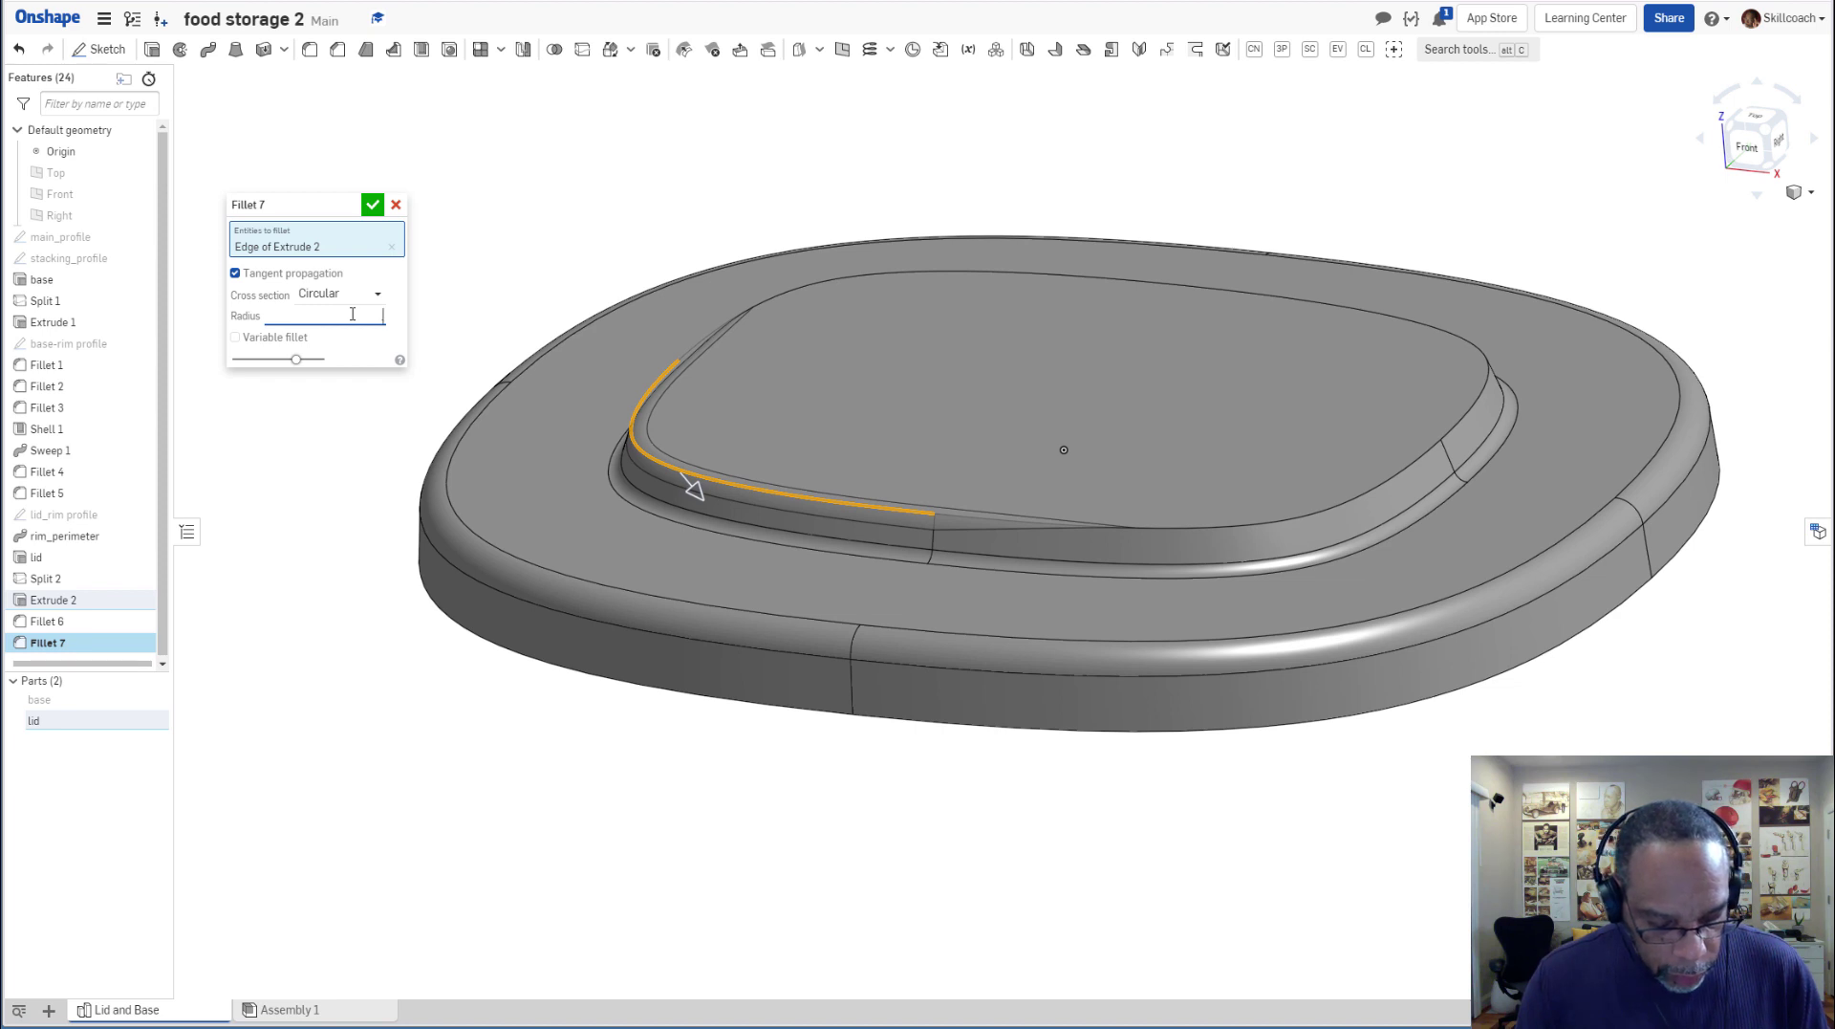
{"action": "type", "text": "1"}
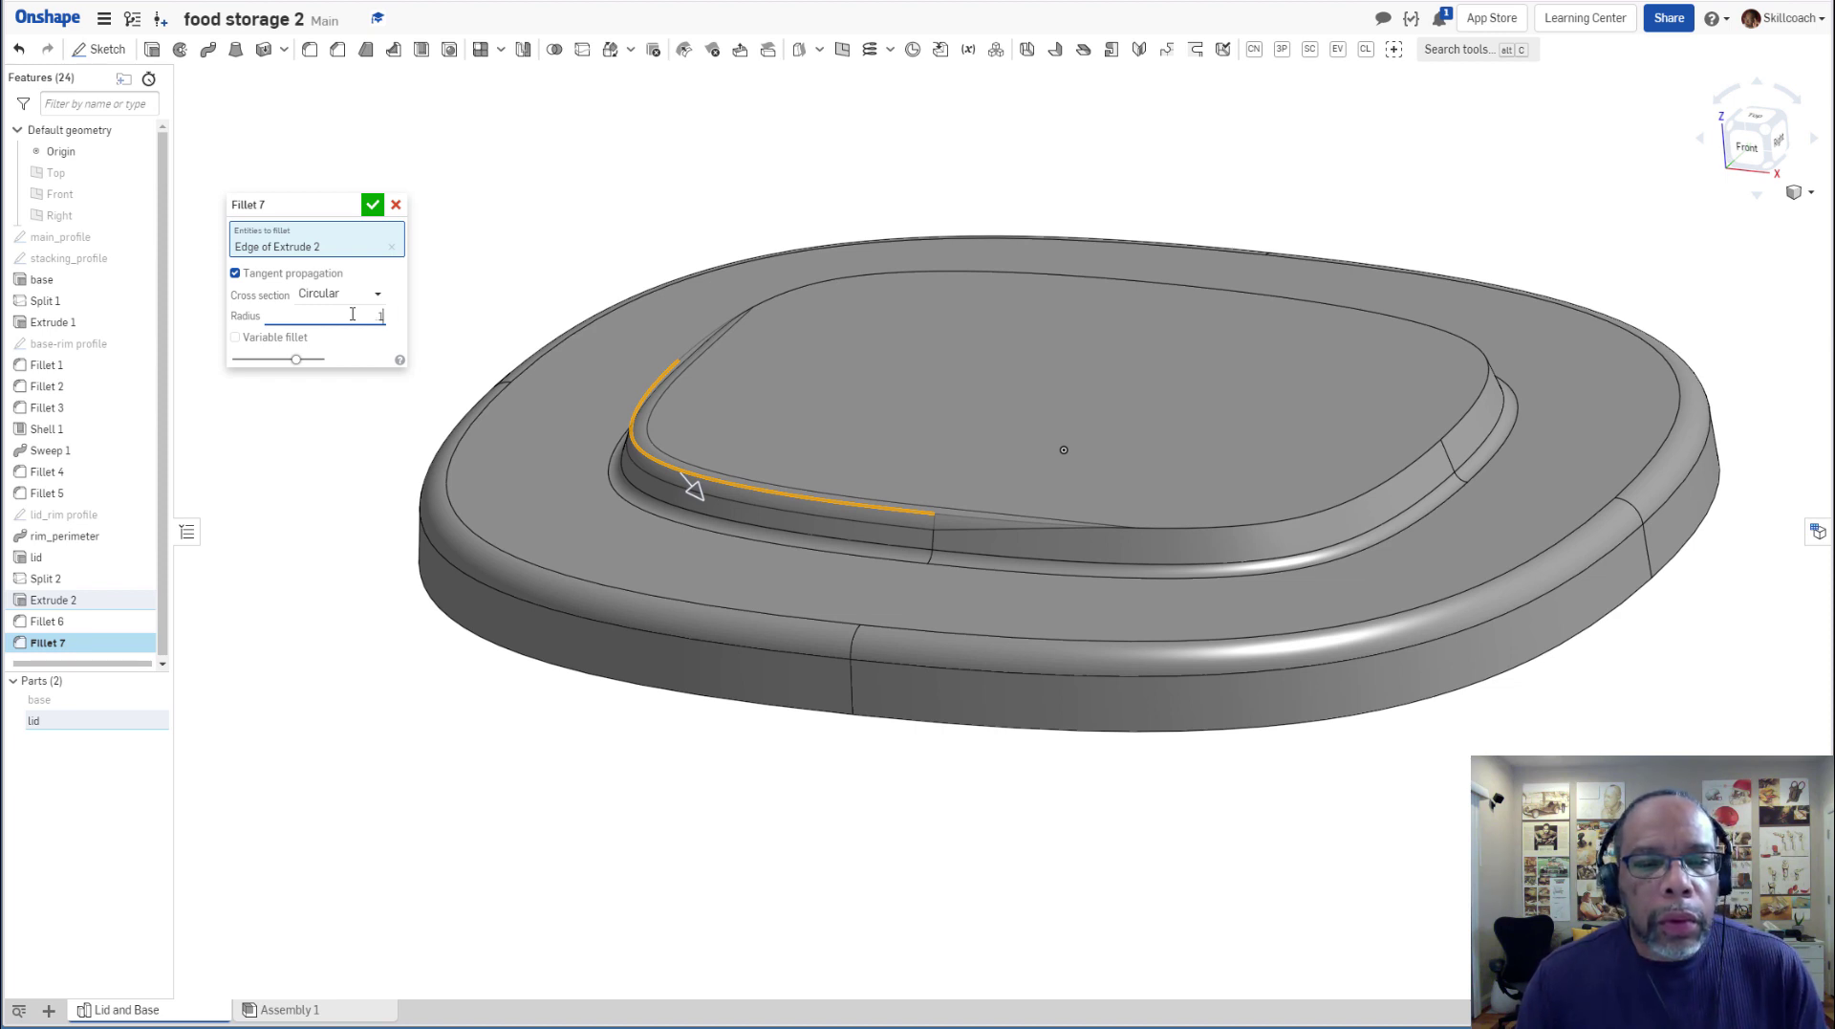
{"action": "type", "text": "5"}
{"action": "key", "text": "Return"}
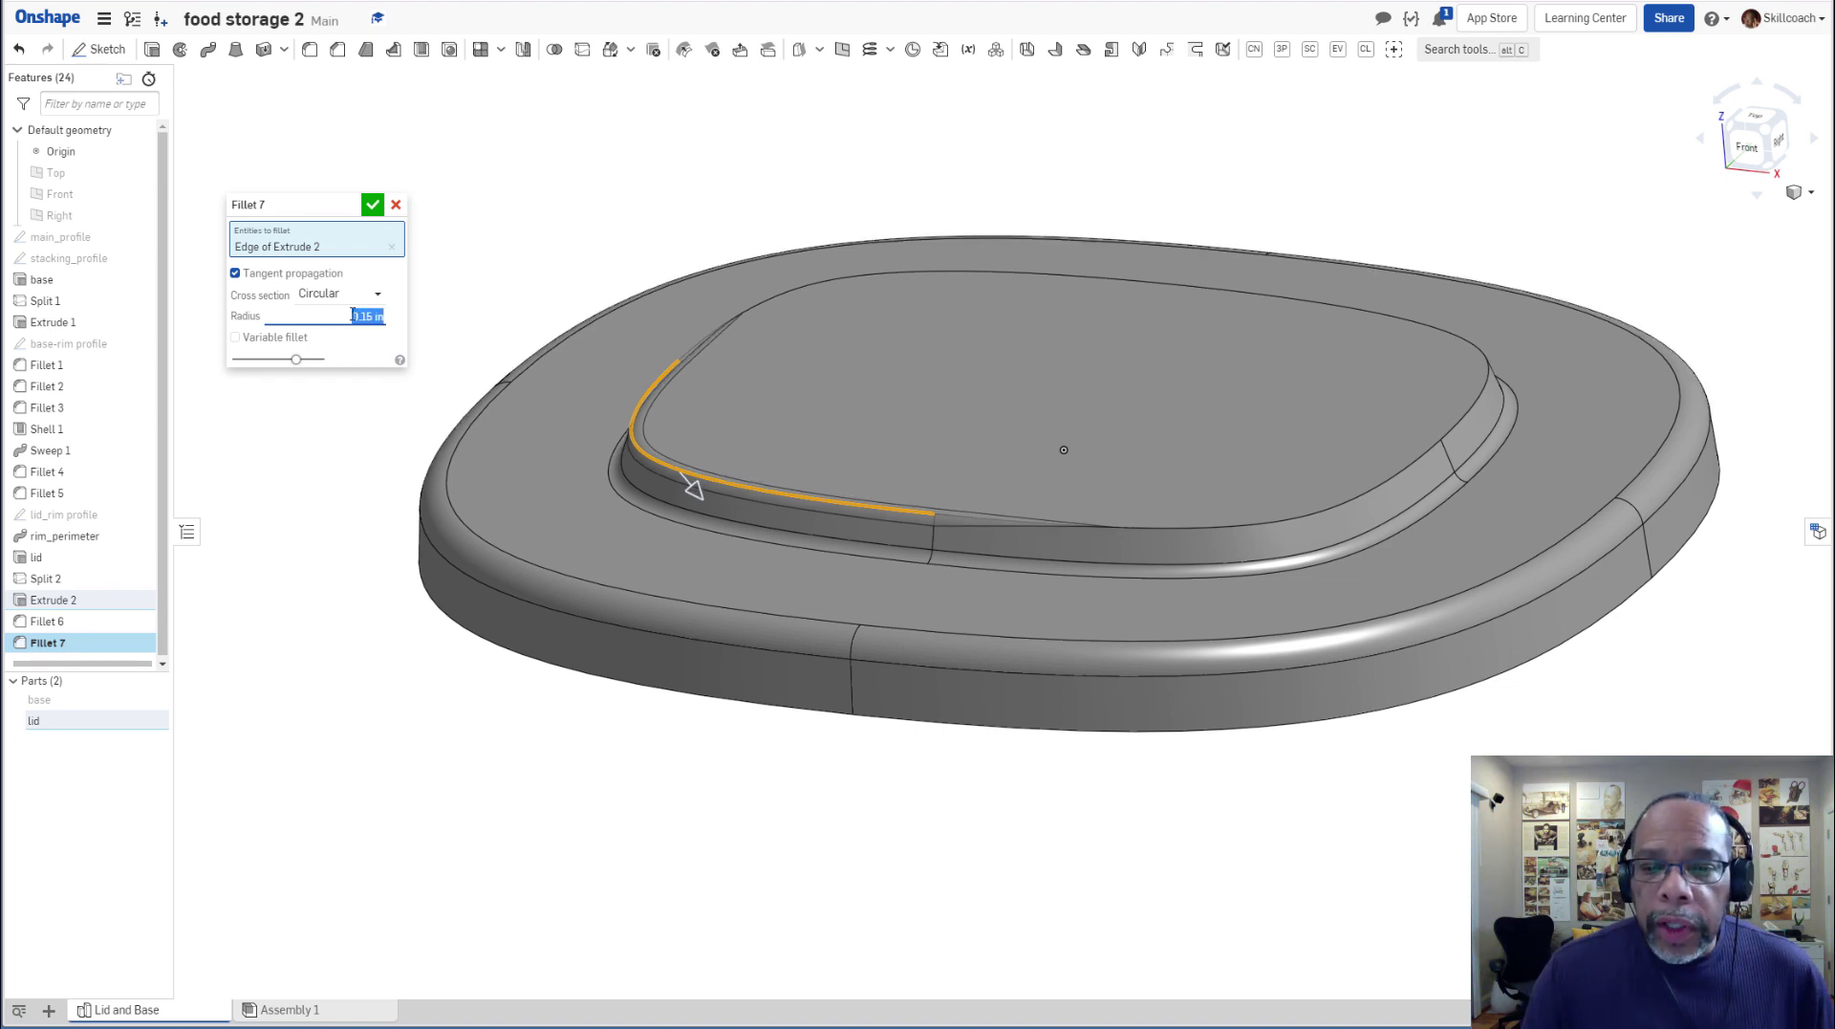
{"action": "left_click", "coordinate": [1122, 526]}
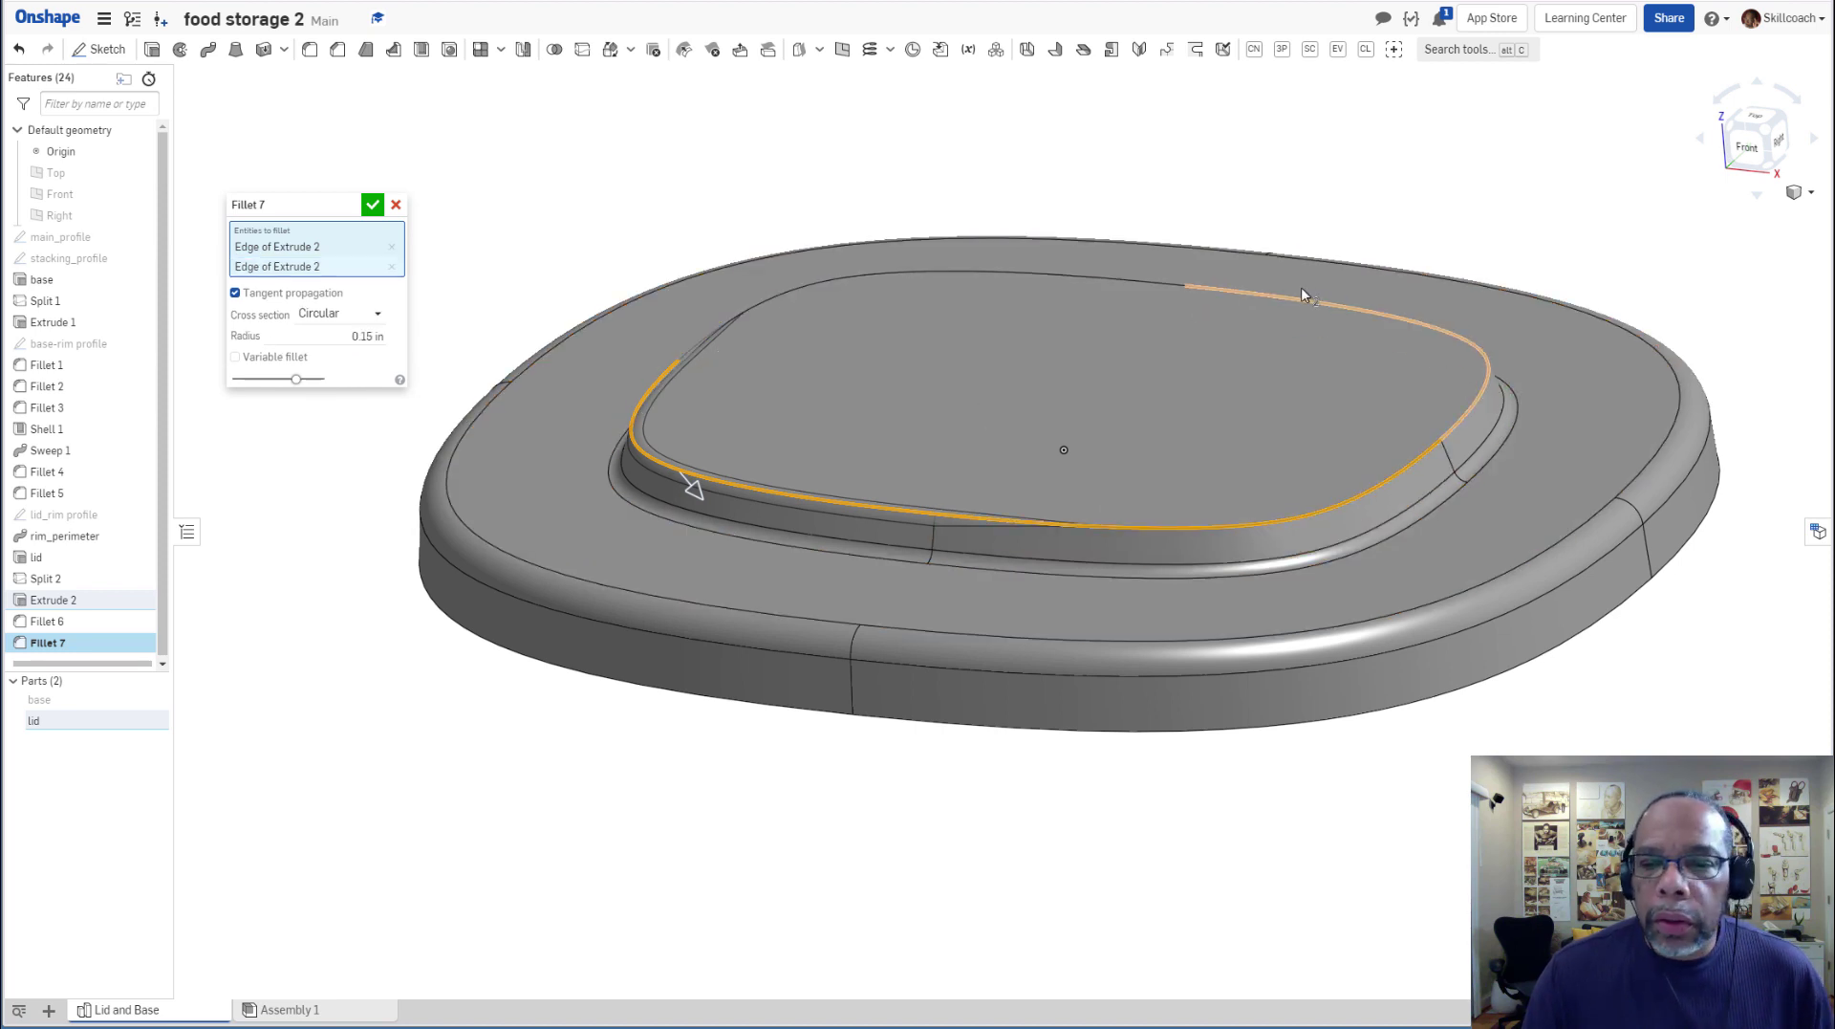
{"action": "left_click", "coordinate": [1117, 281]}
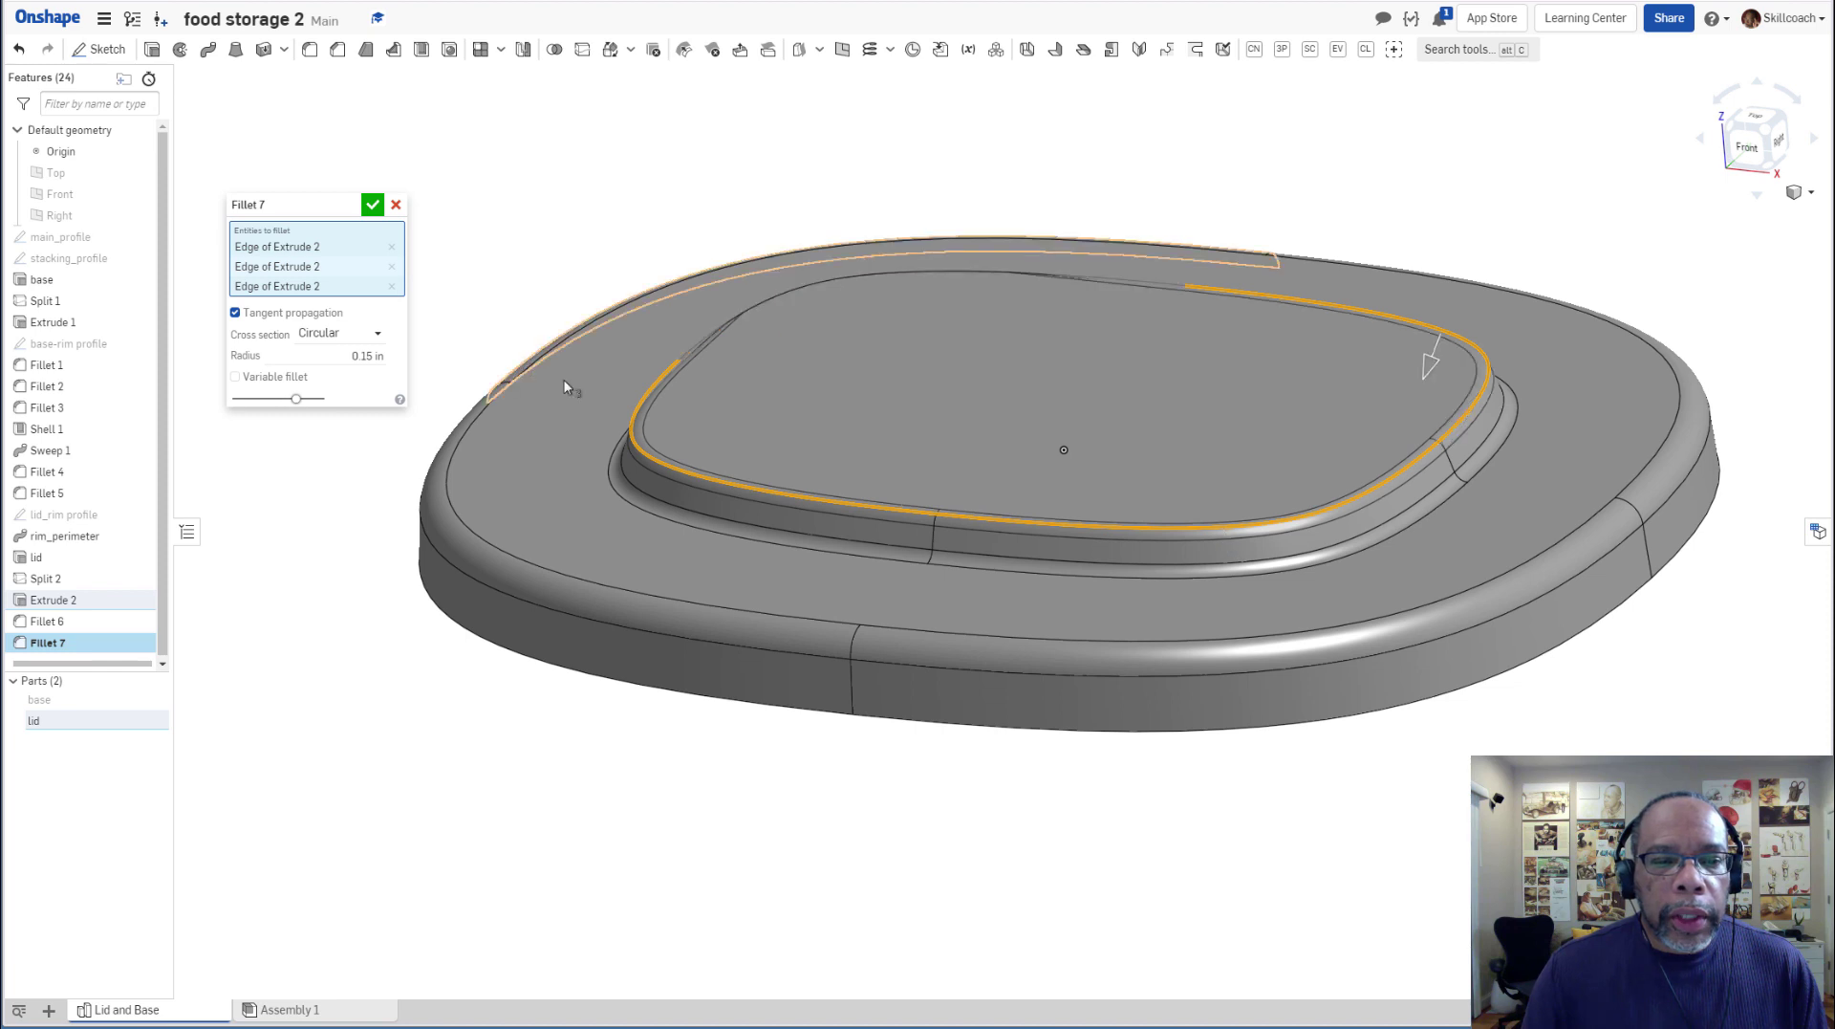
{"action": "right_click_drag", "start_coordinate": [410, 631], "coordinate": [418, 619]}
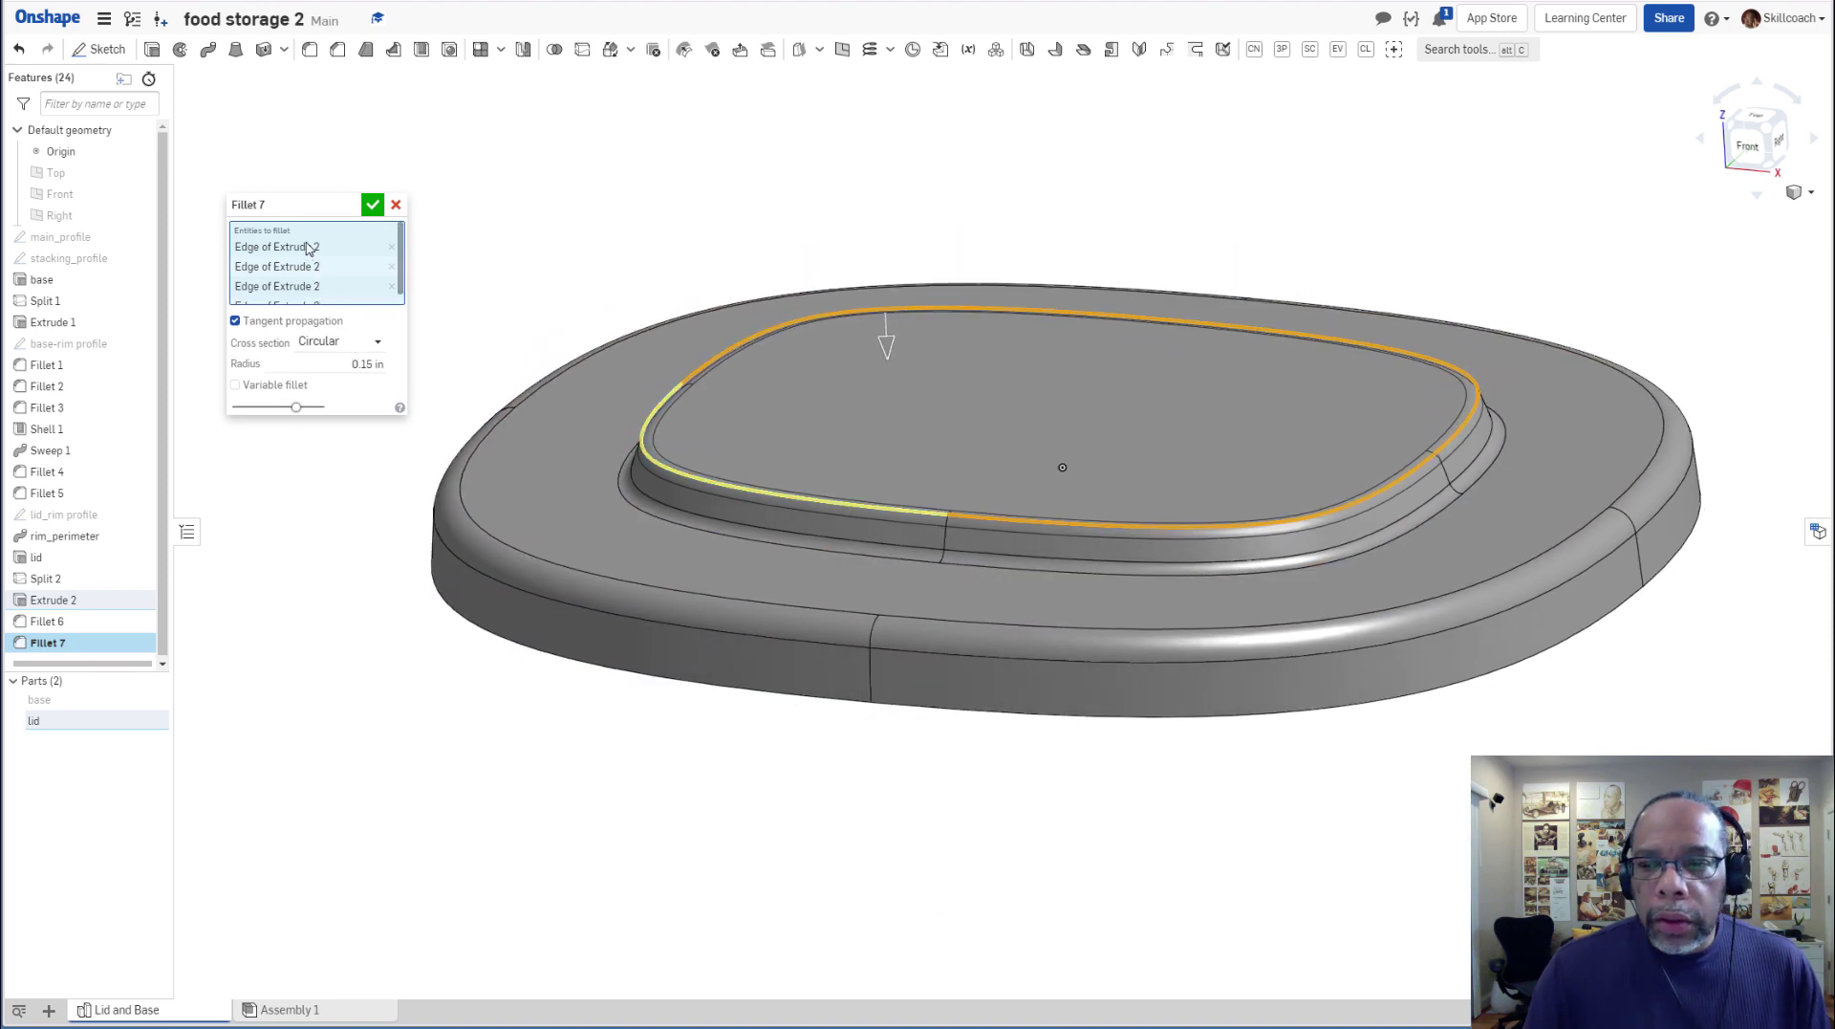
{"action": "key", "text": "Return"}
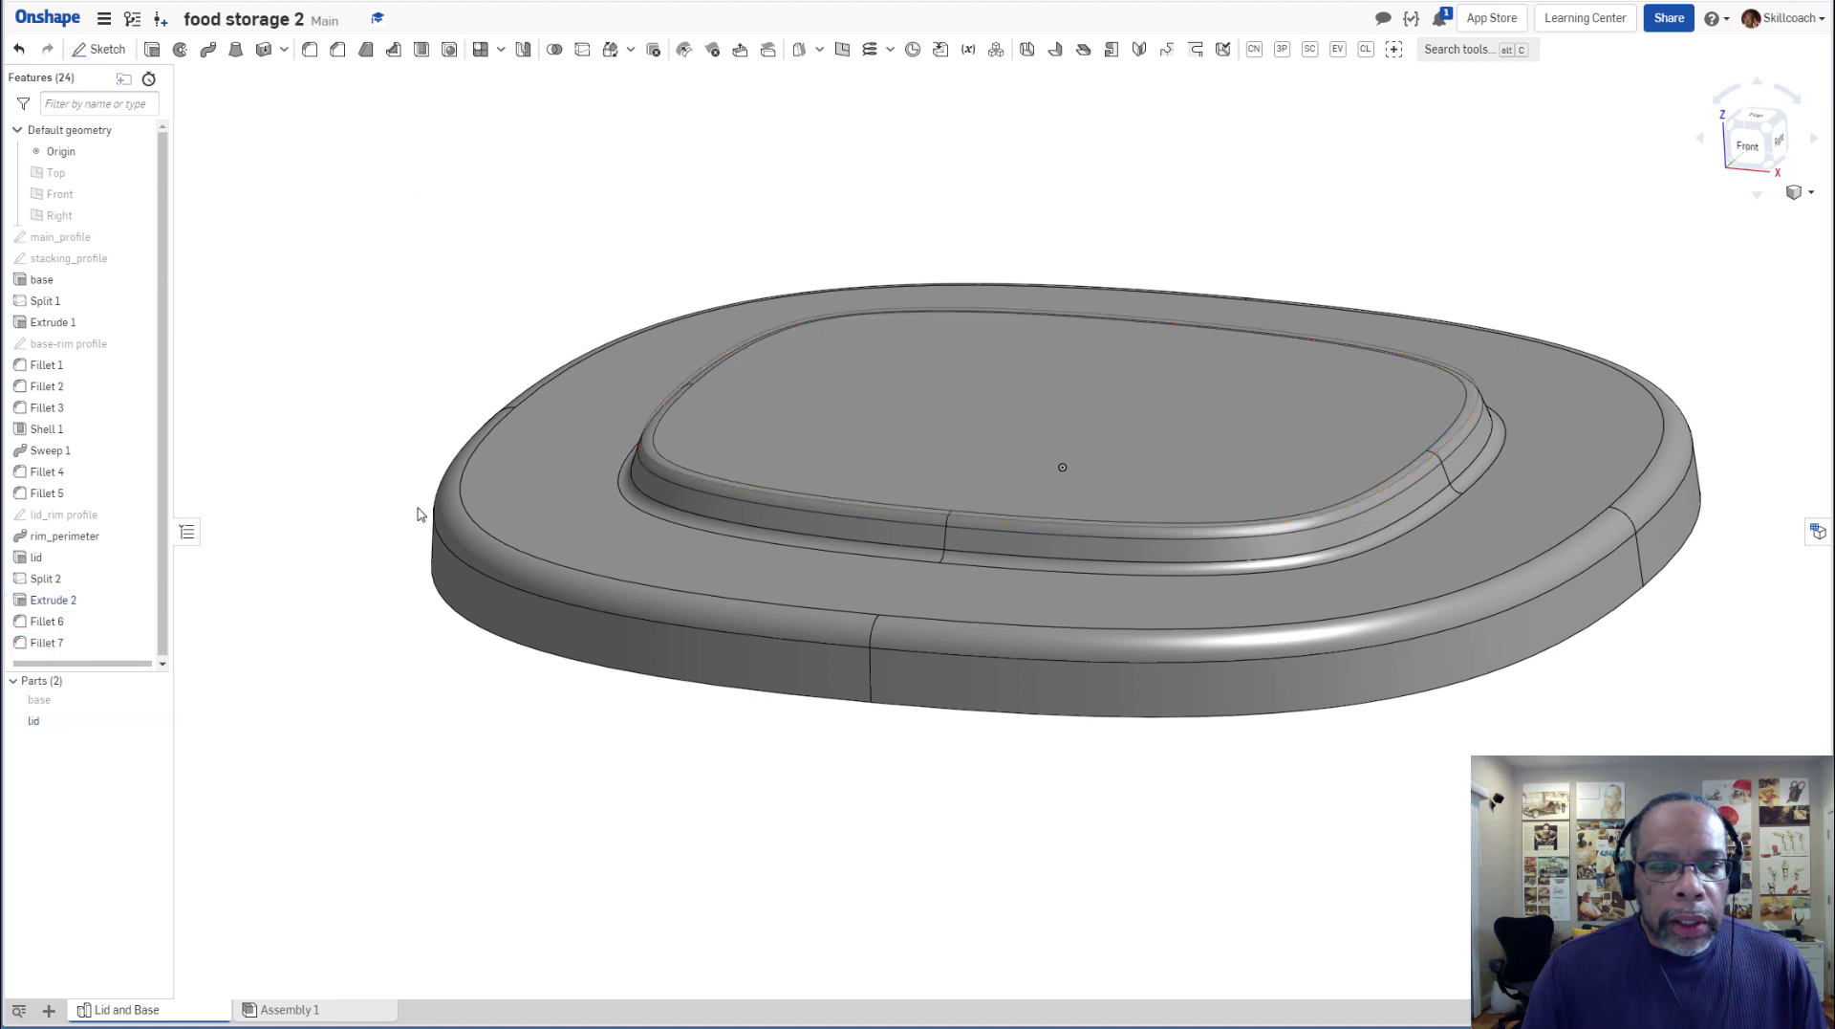
Shell the lid to a 0.09 in wall thickness, removing its flat underside face.
{"action": "right_click_drag", "start_coordinate": [401, 732], "coordinate": [398, 637]}
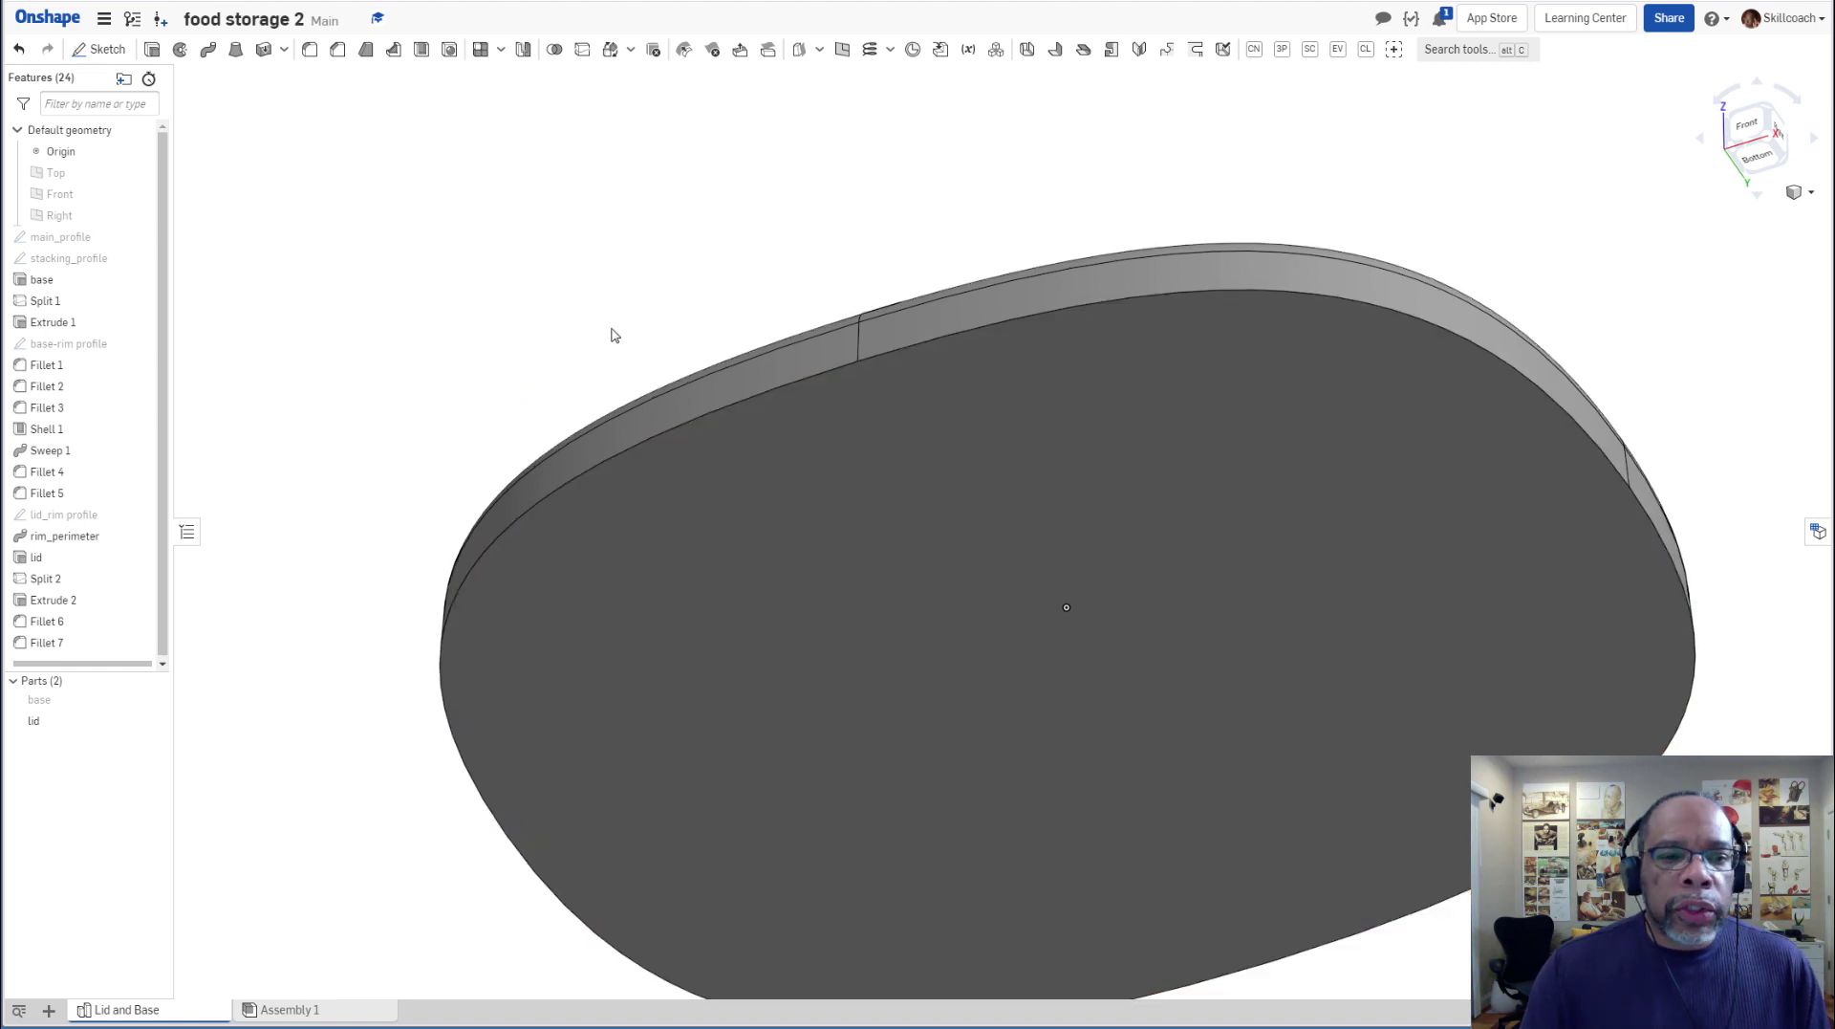
{"action": "scroll", "coordinate": [598, 316], "scroll_direction": "down", "scroll_amount": 3}
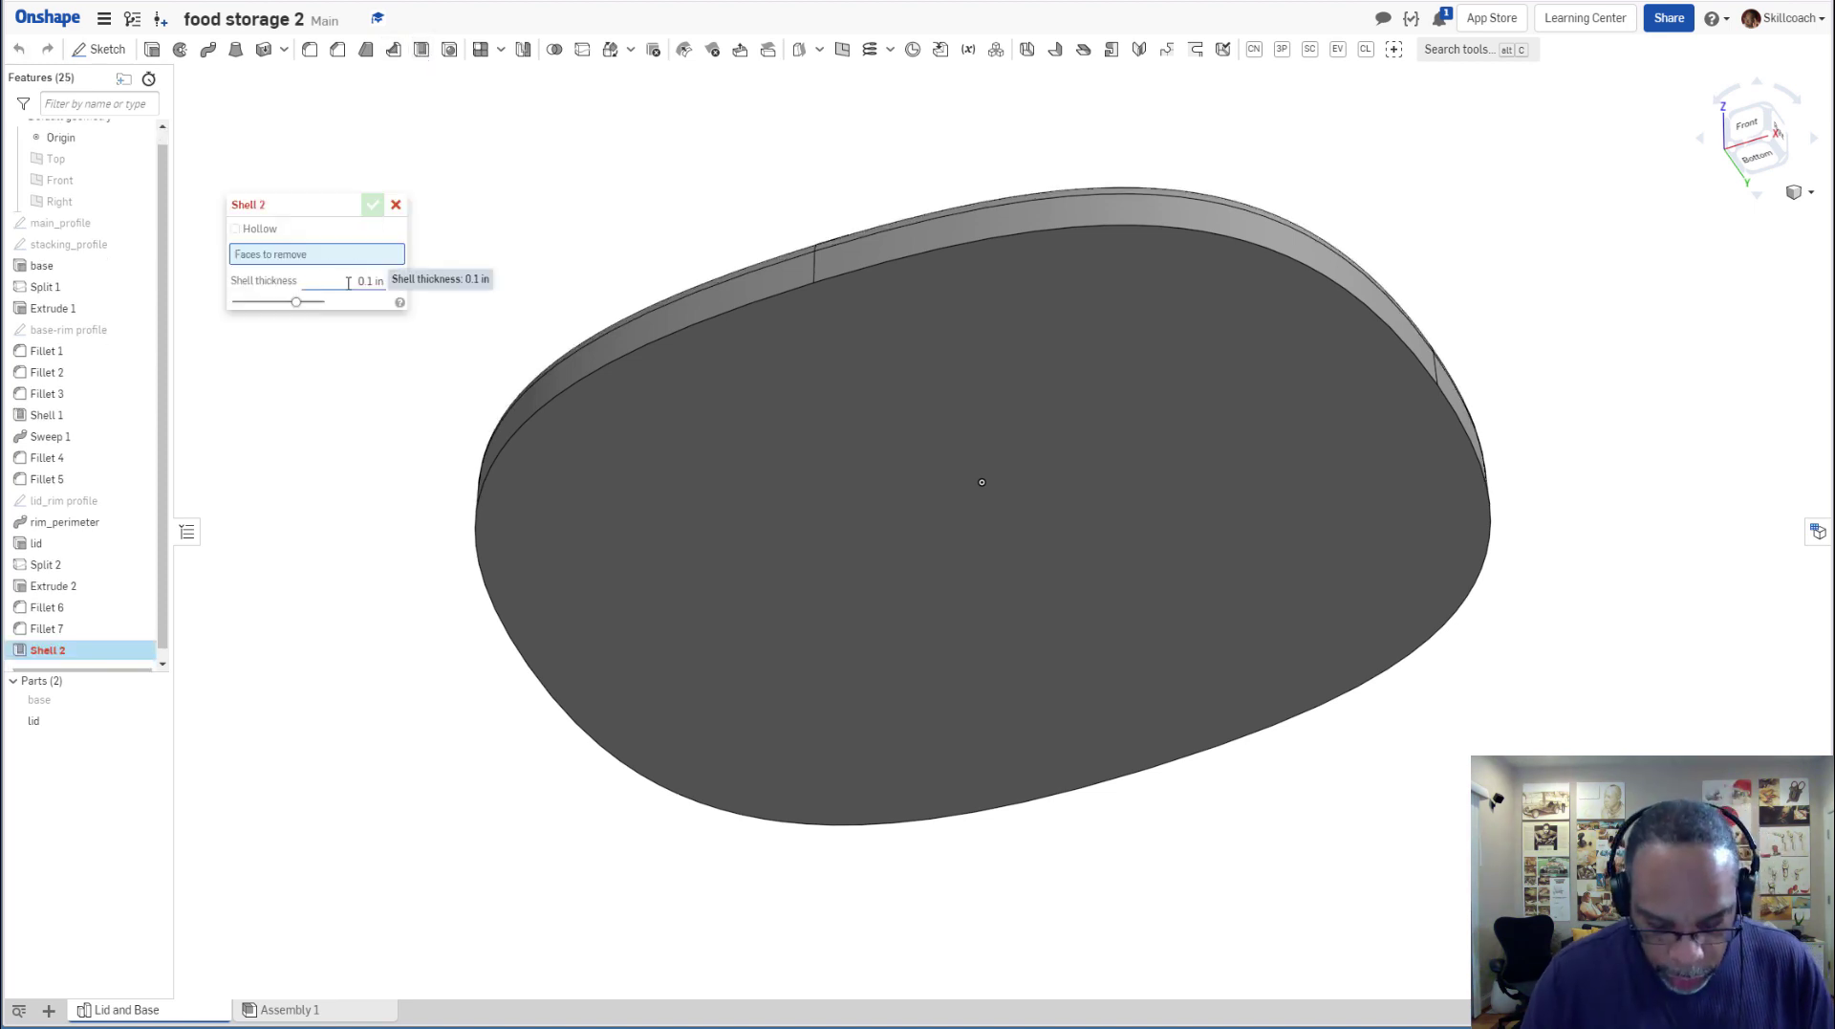
{"action": "left_click", "coordinate": [356, 280]}
{"action": "key", "text": "BackSpace"}
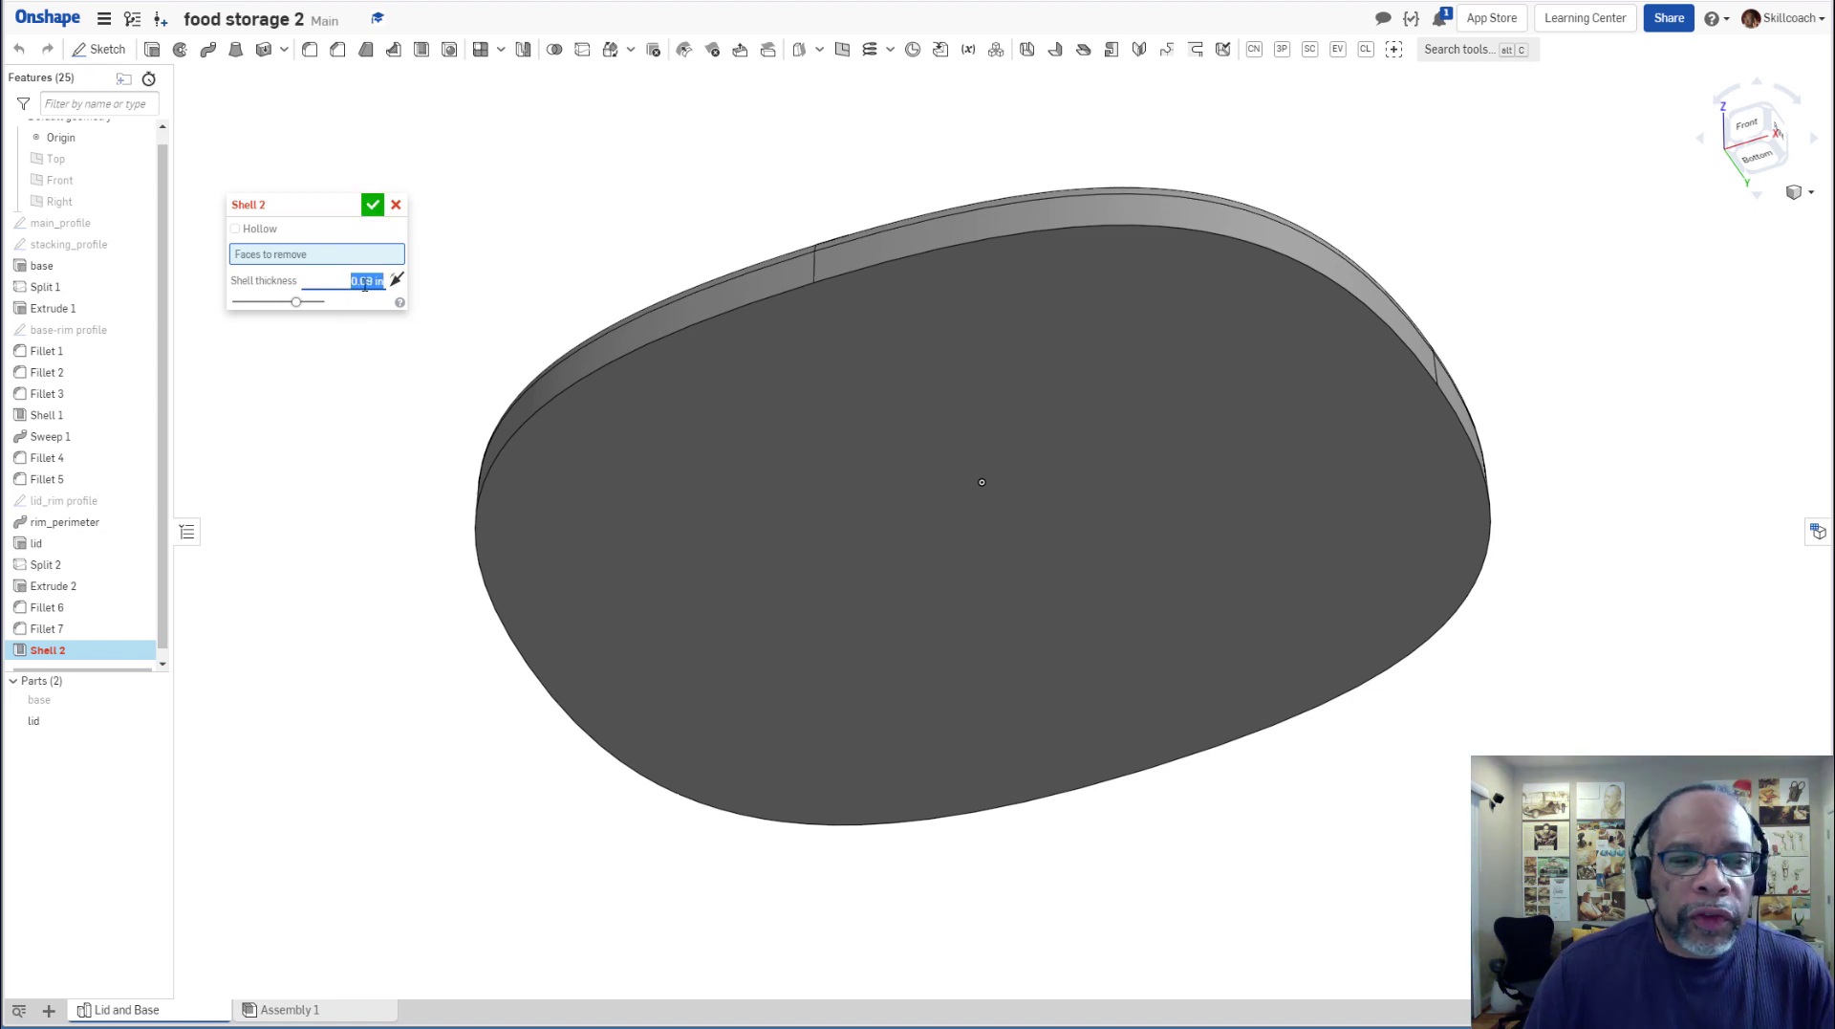
{"action": "left_click", "coordinate": [280, 265]}
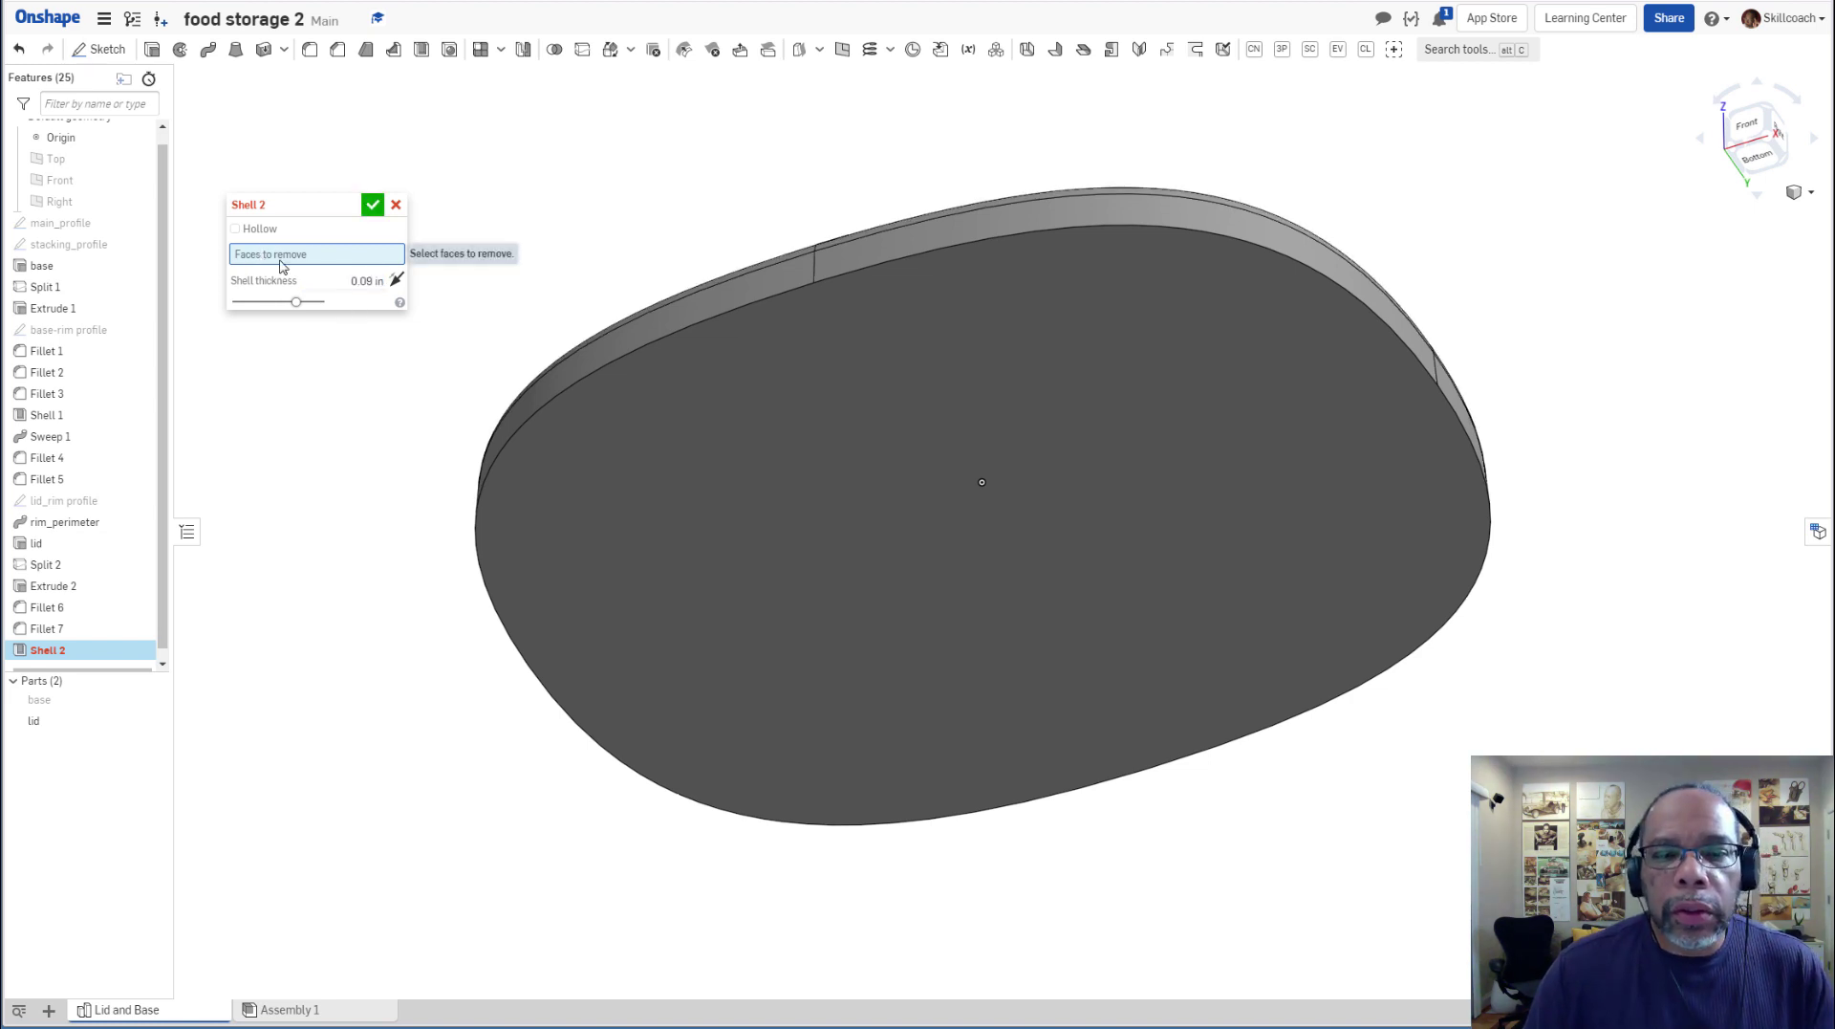
{"action": "left_click", "coordinate": [696, 403]}
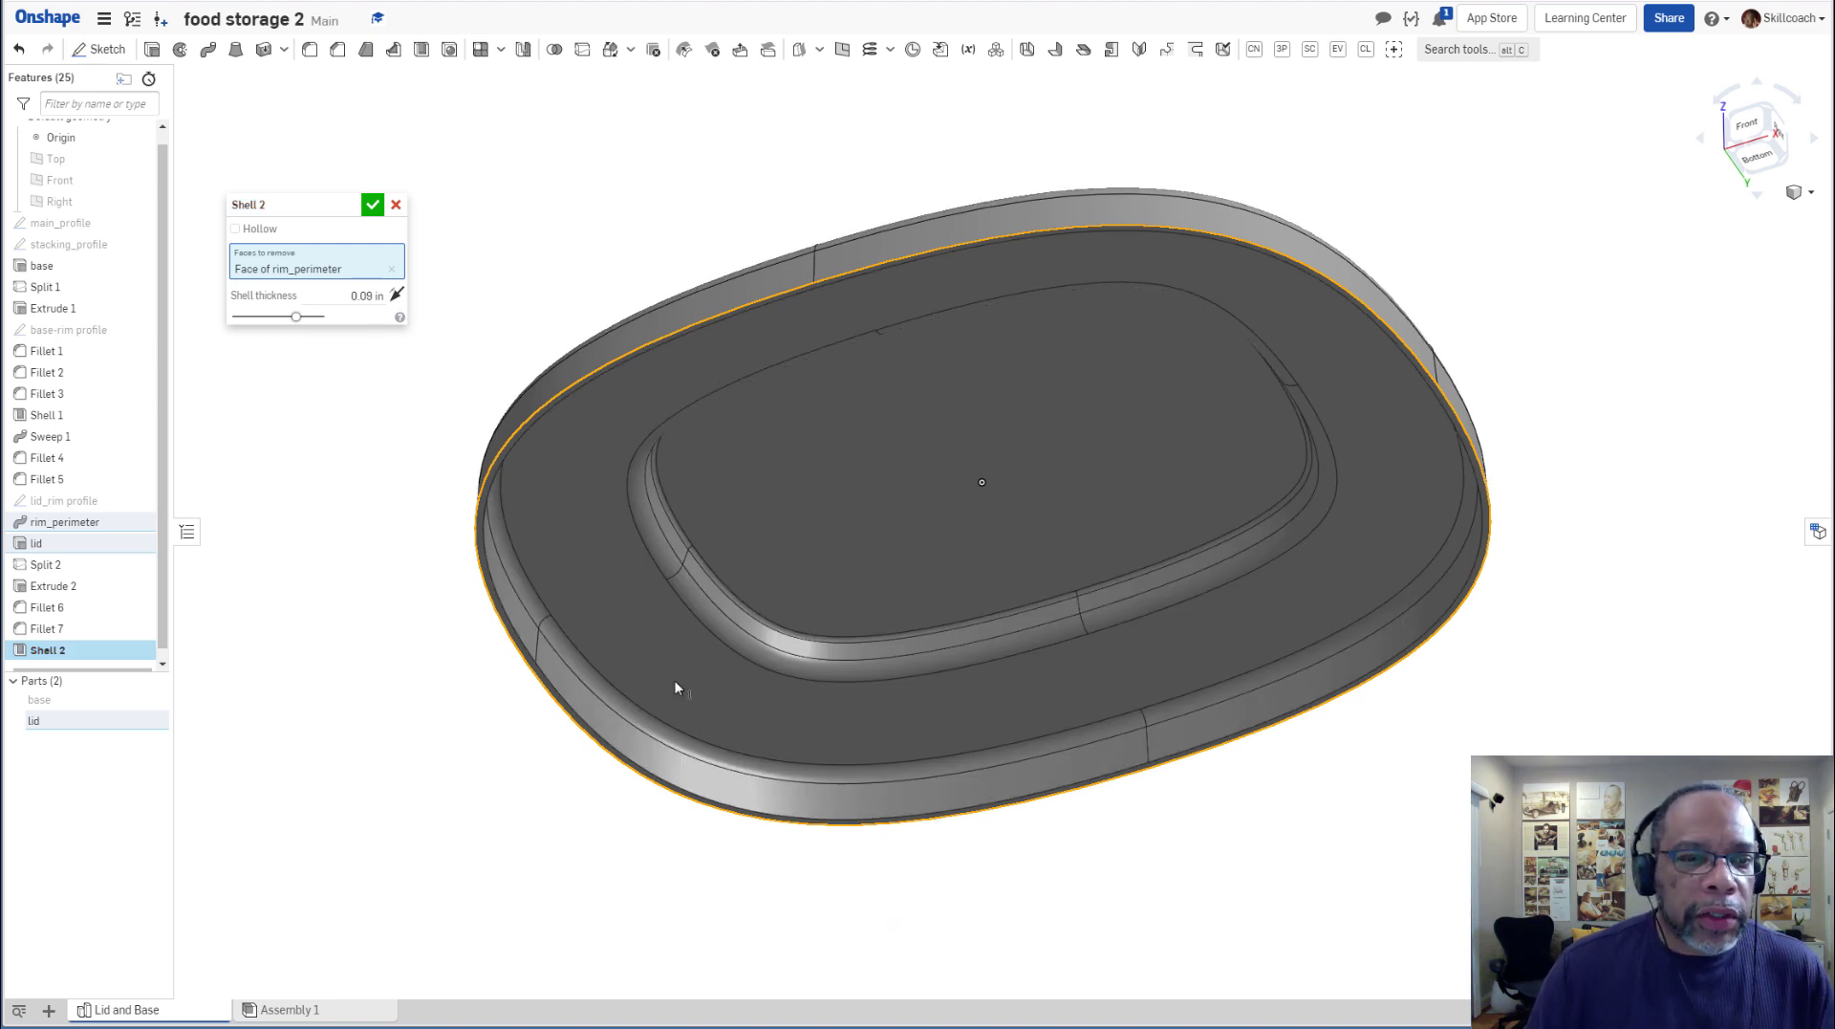
{"action": "left_click", "coordinate": [373, 207]}
Show the hidden base part beneath the lid.
{"action": "key", "text": "shift+1"}
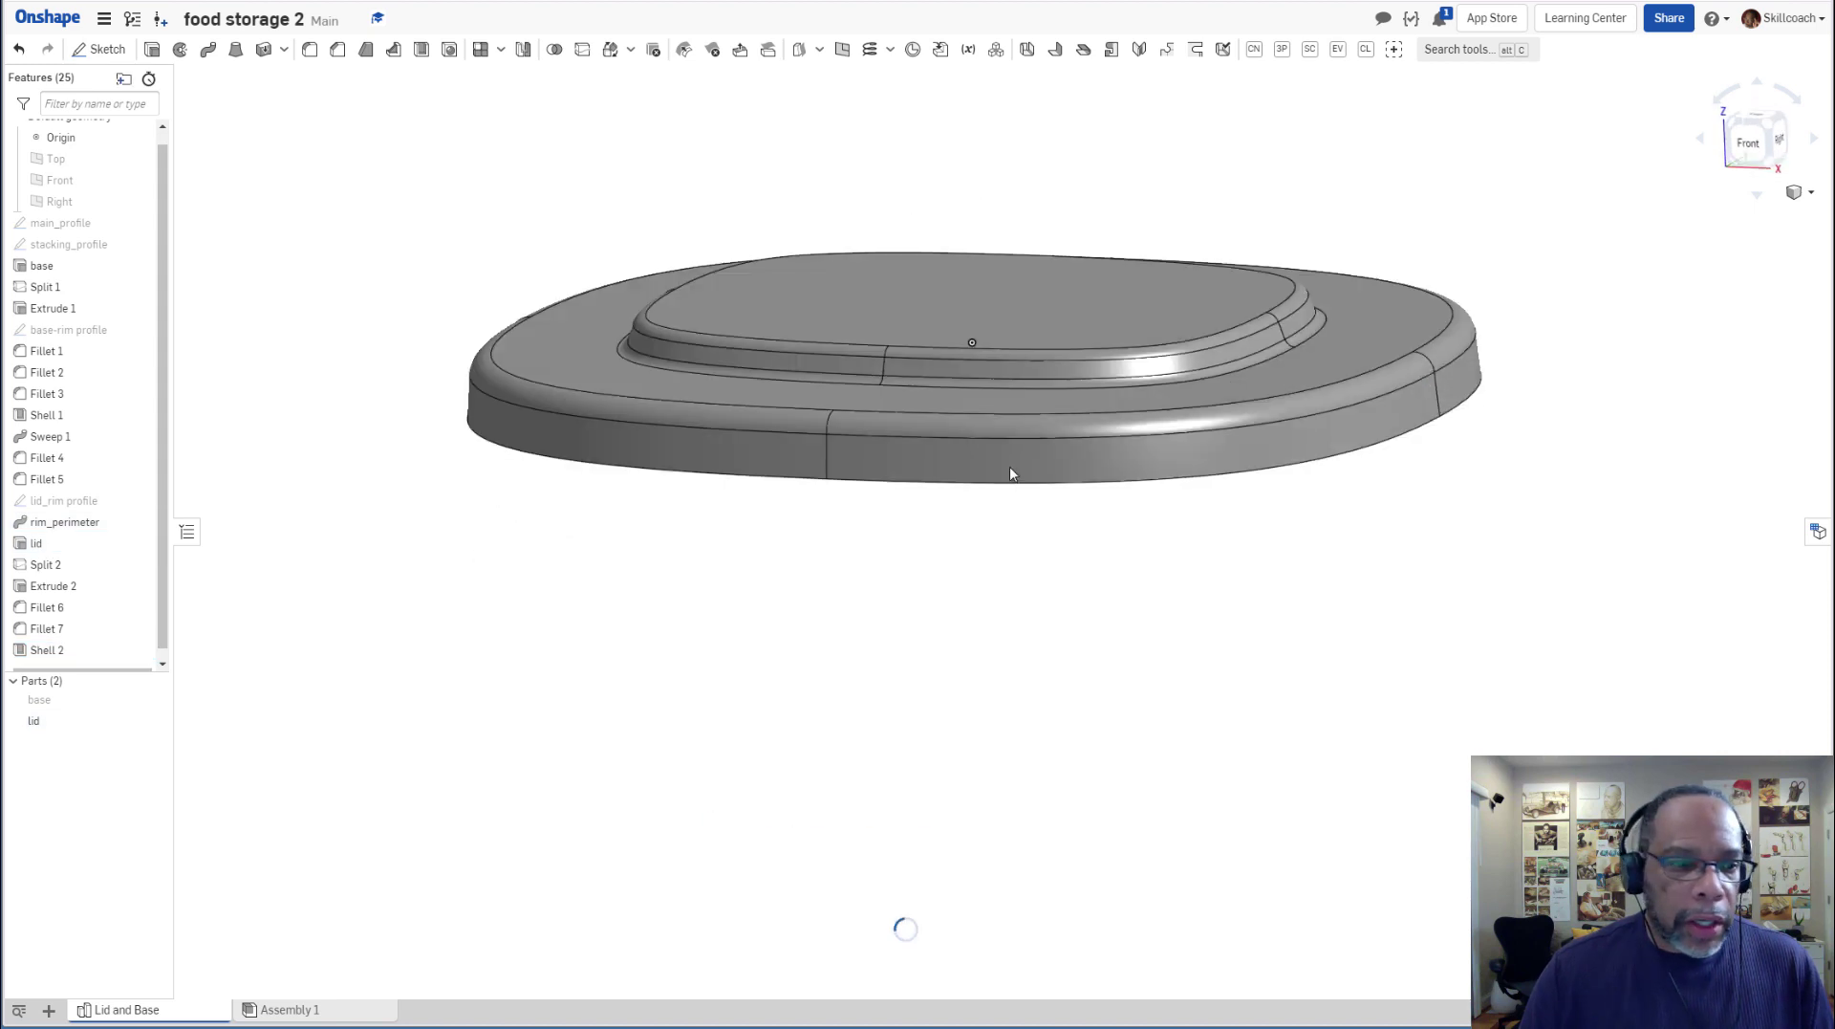
{"action": "right_click_drag", "start_coordinate": [1009, 466], "coordinate": [1006, 491]}
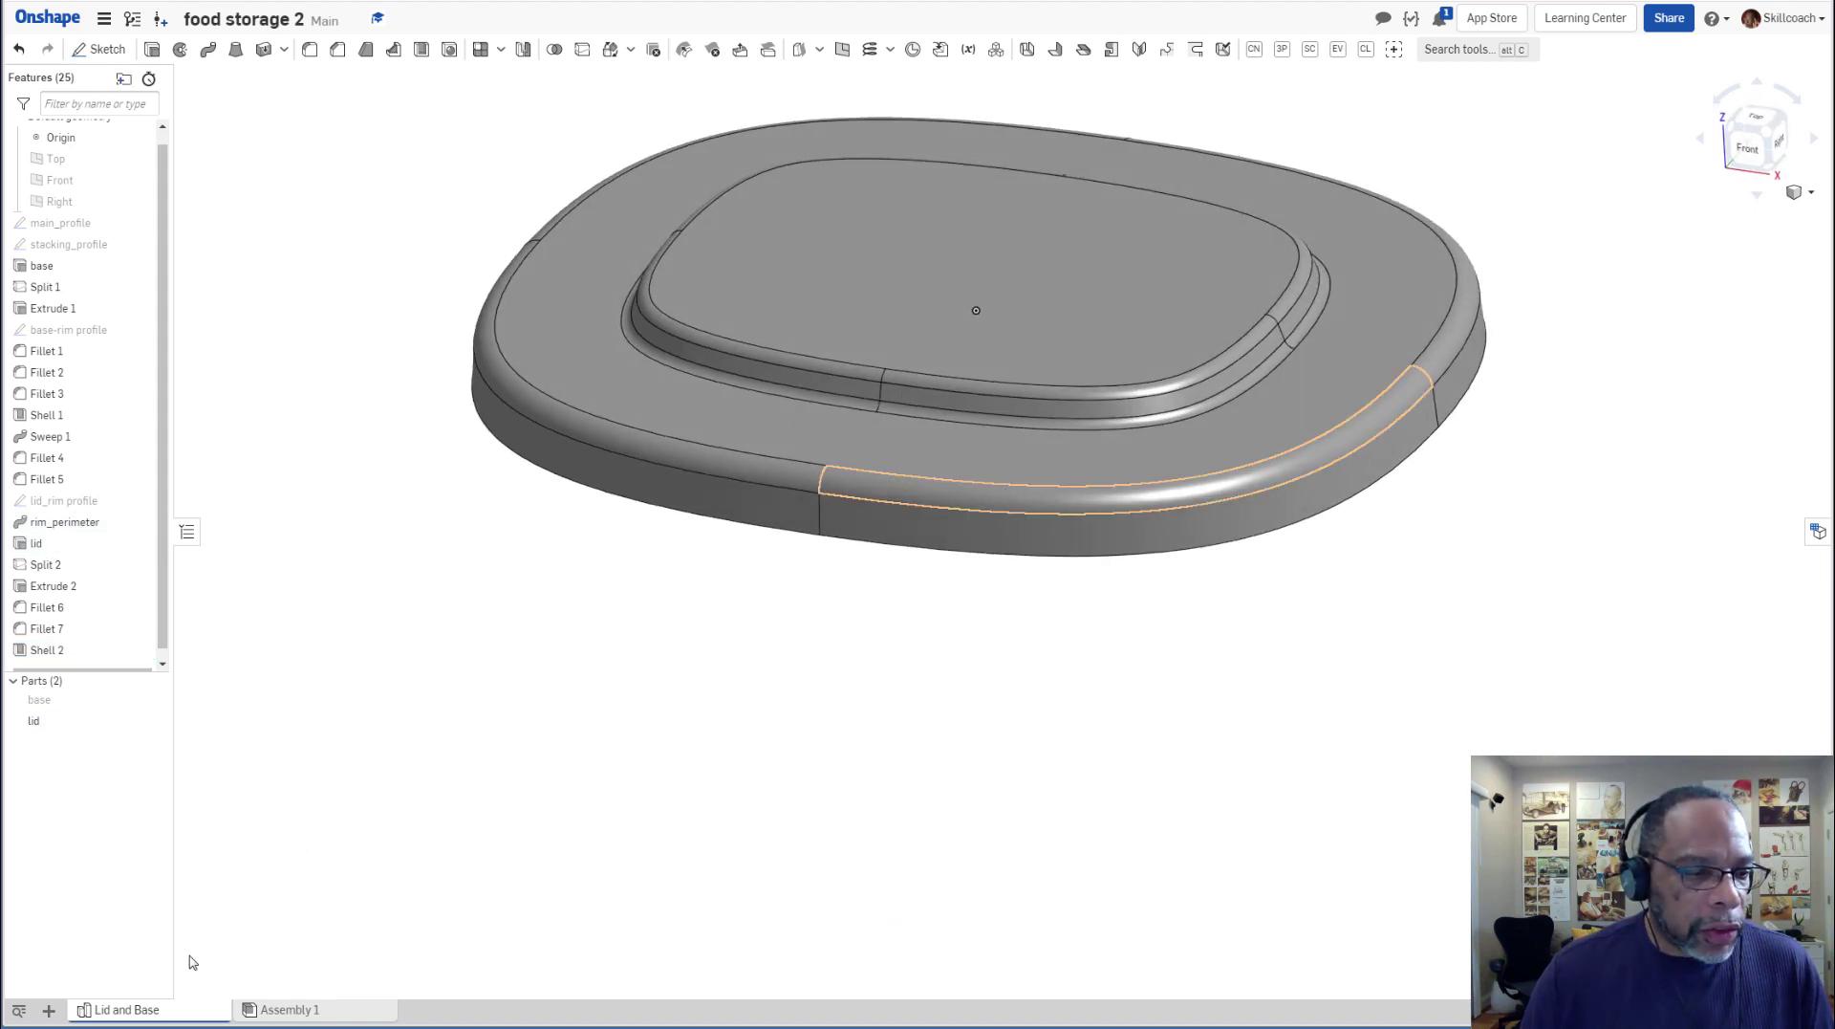
{"action": "left_click", "coordinate": [161, 700]}
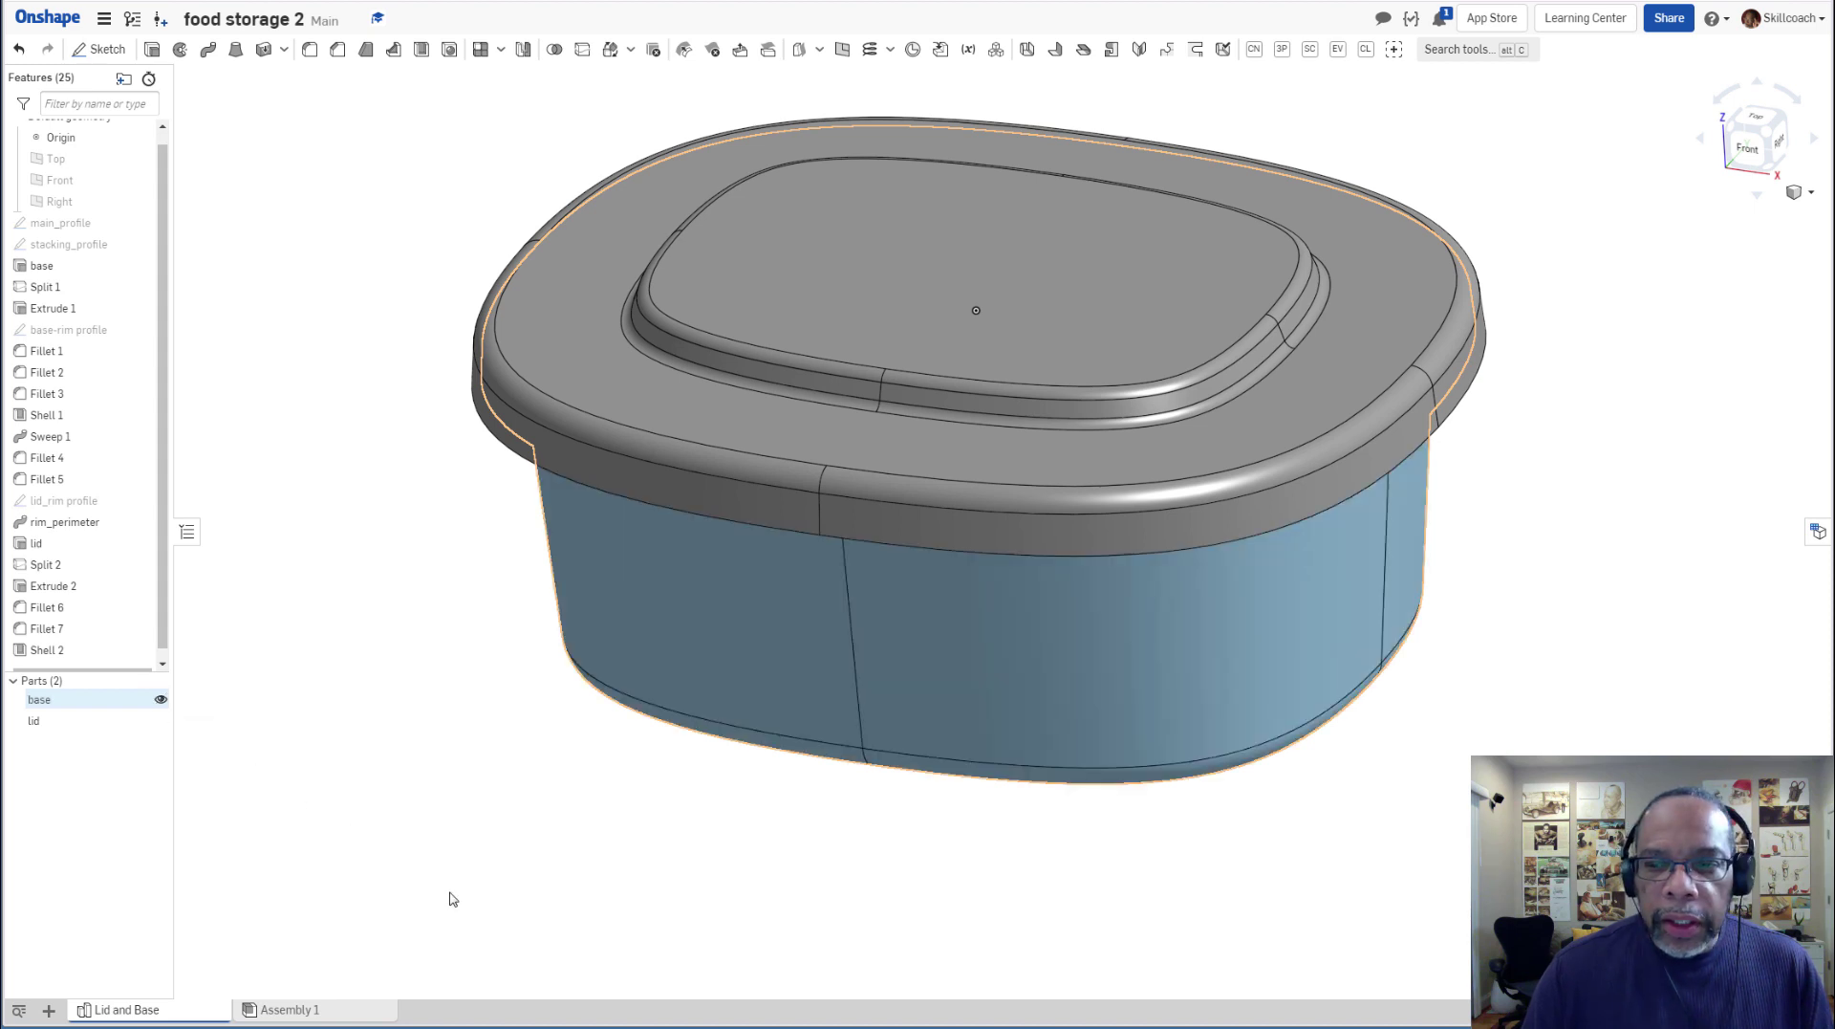
{"action": "mouse_move", "coordinate": [454, 865]}
{"action": "right_mouse_down"}
{"action": "mouse_move", "coordinate": [452, 824]}
{"action": "mouse_move", "coordinate": [490, 853]}
{"action": "mouse_move", "coordinate": [453, 858]}
{"action": "mouse_move", "coordinate": [512, 898]}
{"action": "mouse_move", "coordinate": [487, 874]}
{"action": "right_mouse_up"}
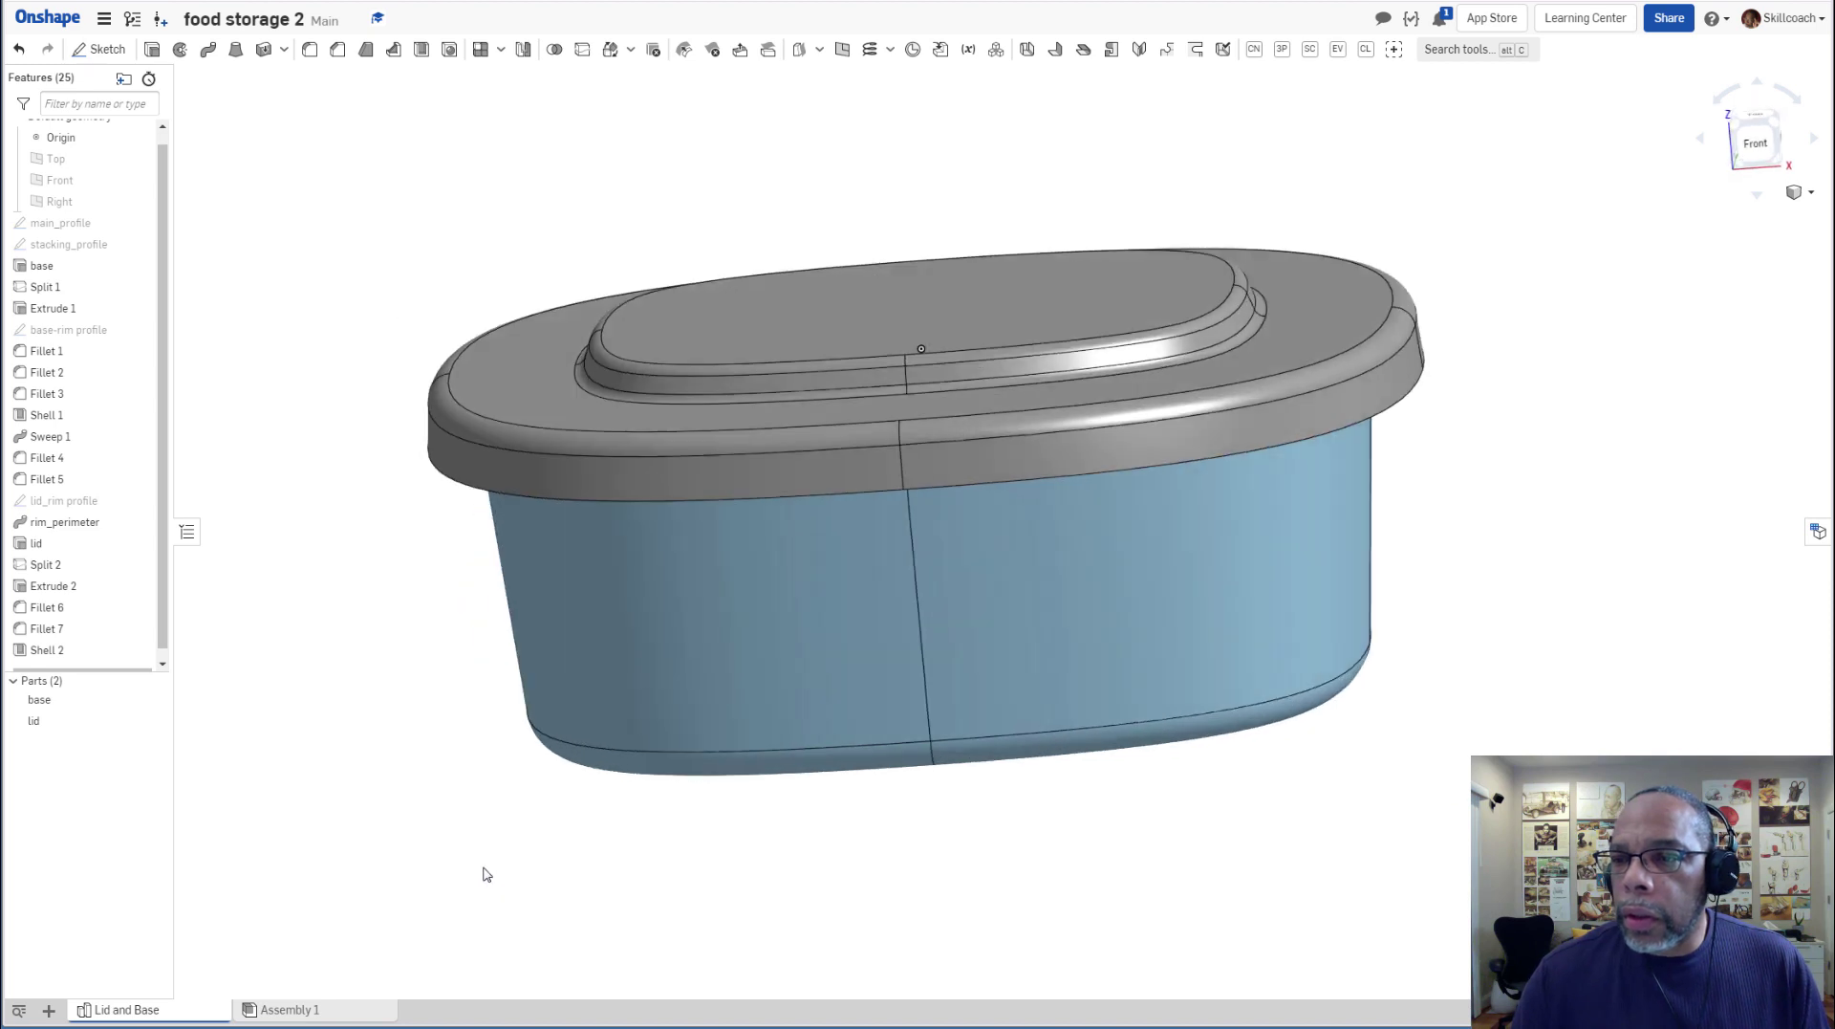
Section the container through the Front plane, examine how the lid's rim fits over the base's rim, and leave the section view.
{"action": "left_click", "coordinate": [1810, 194]}
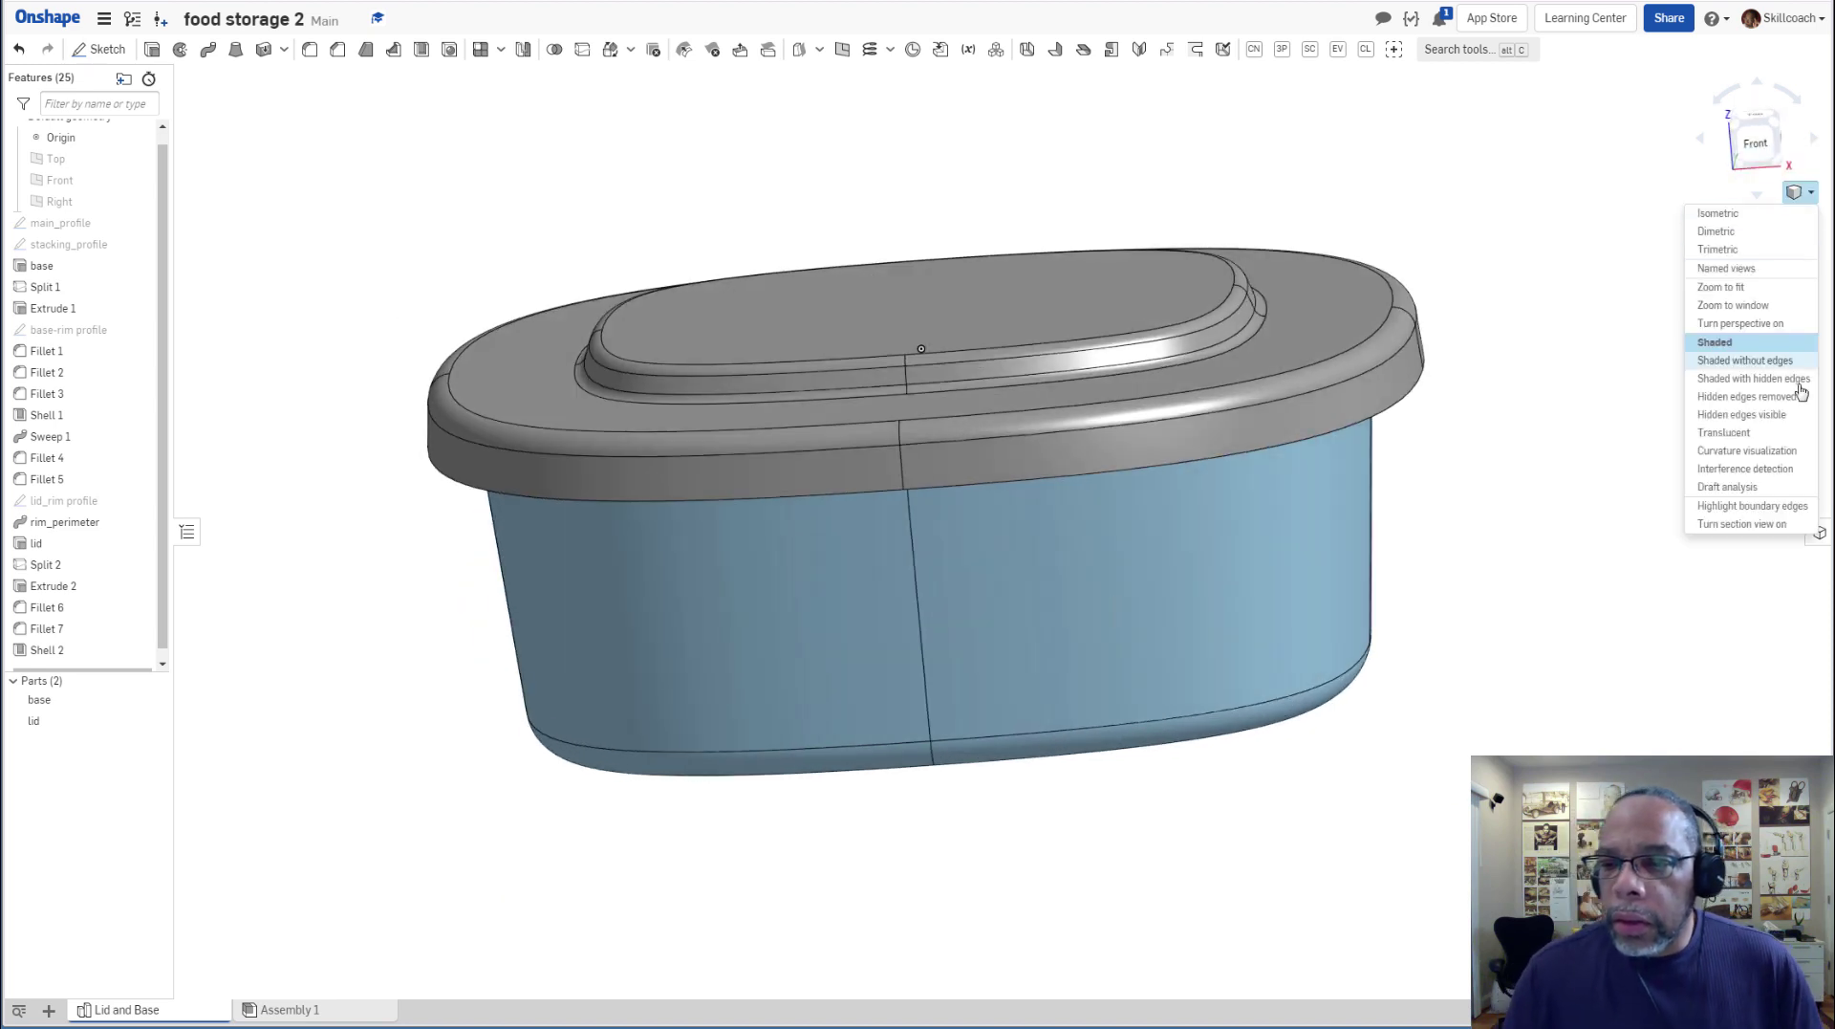
{"action": "left_click", "coordinate": [1755, 526]}
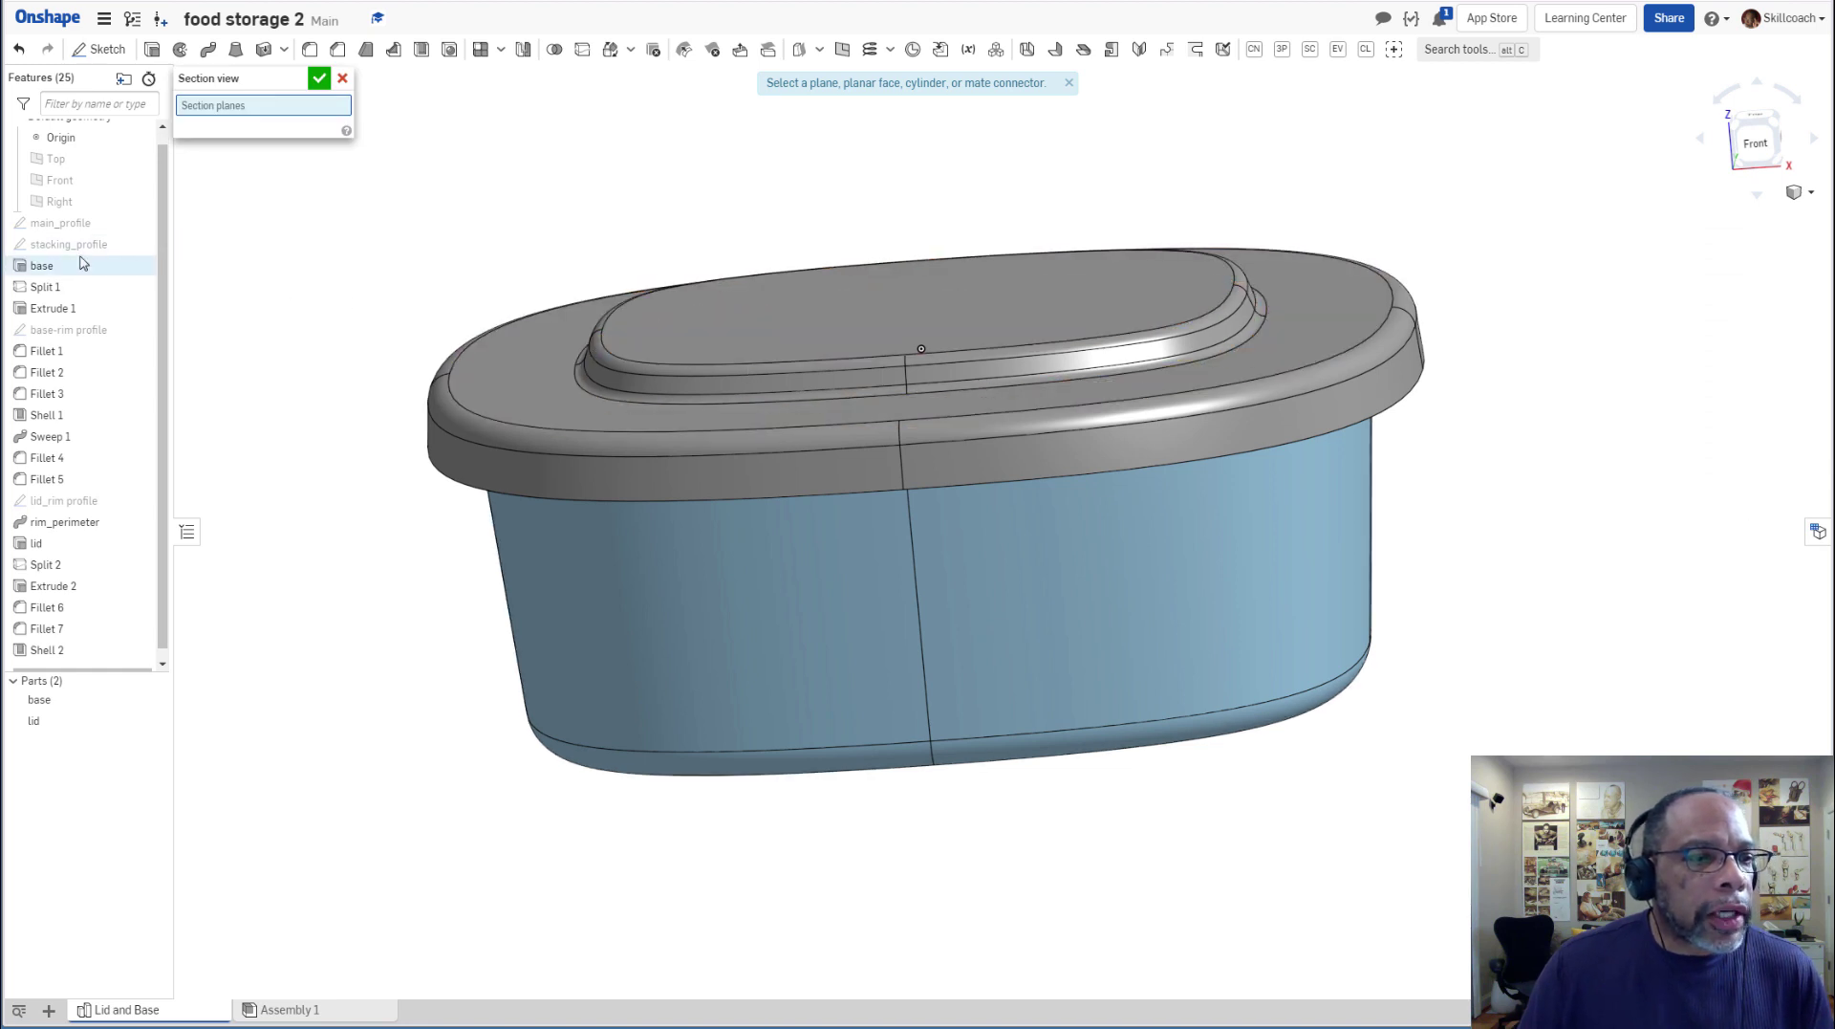
{"action": "left_click", "coordinate": [83, 182]}
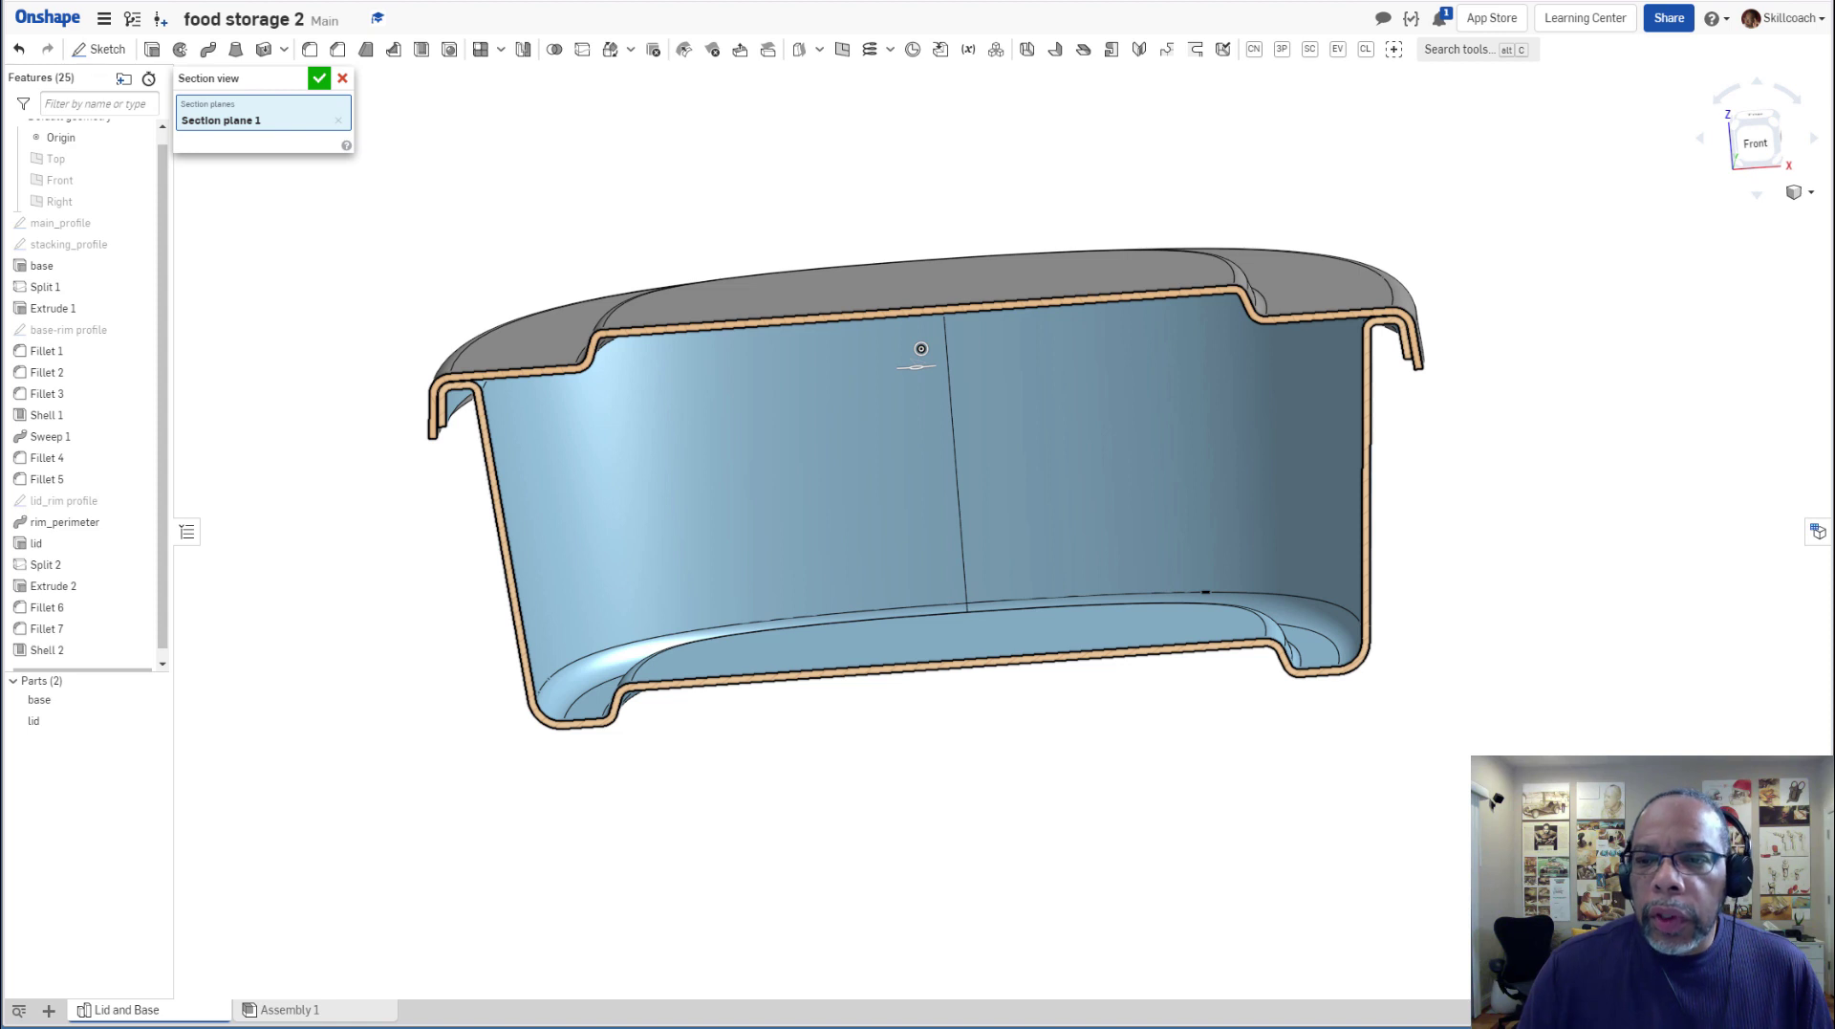
{"action": "left_click", "coordinate": [1756, 143]}
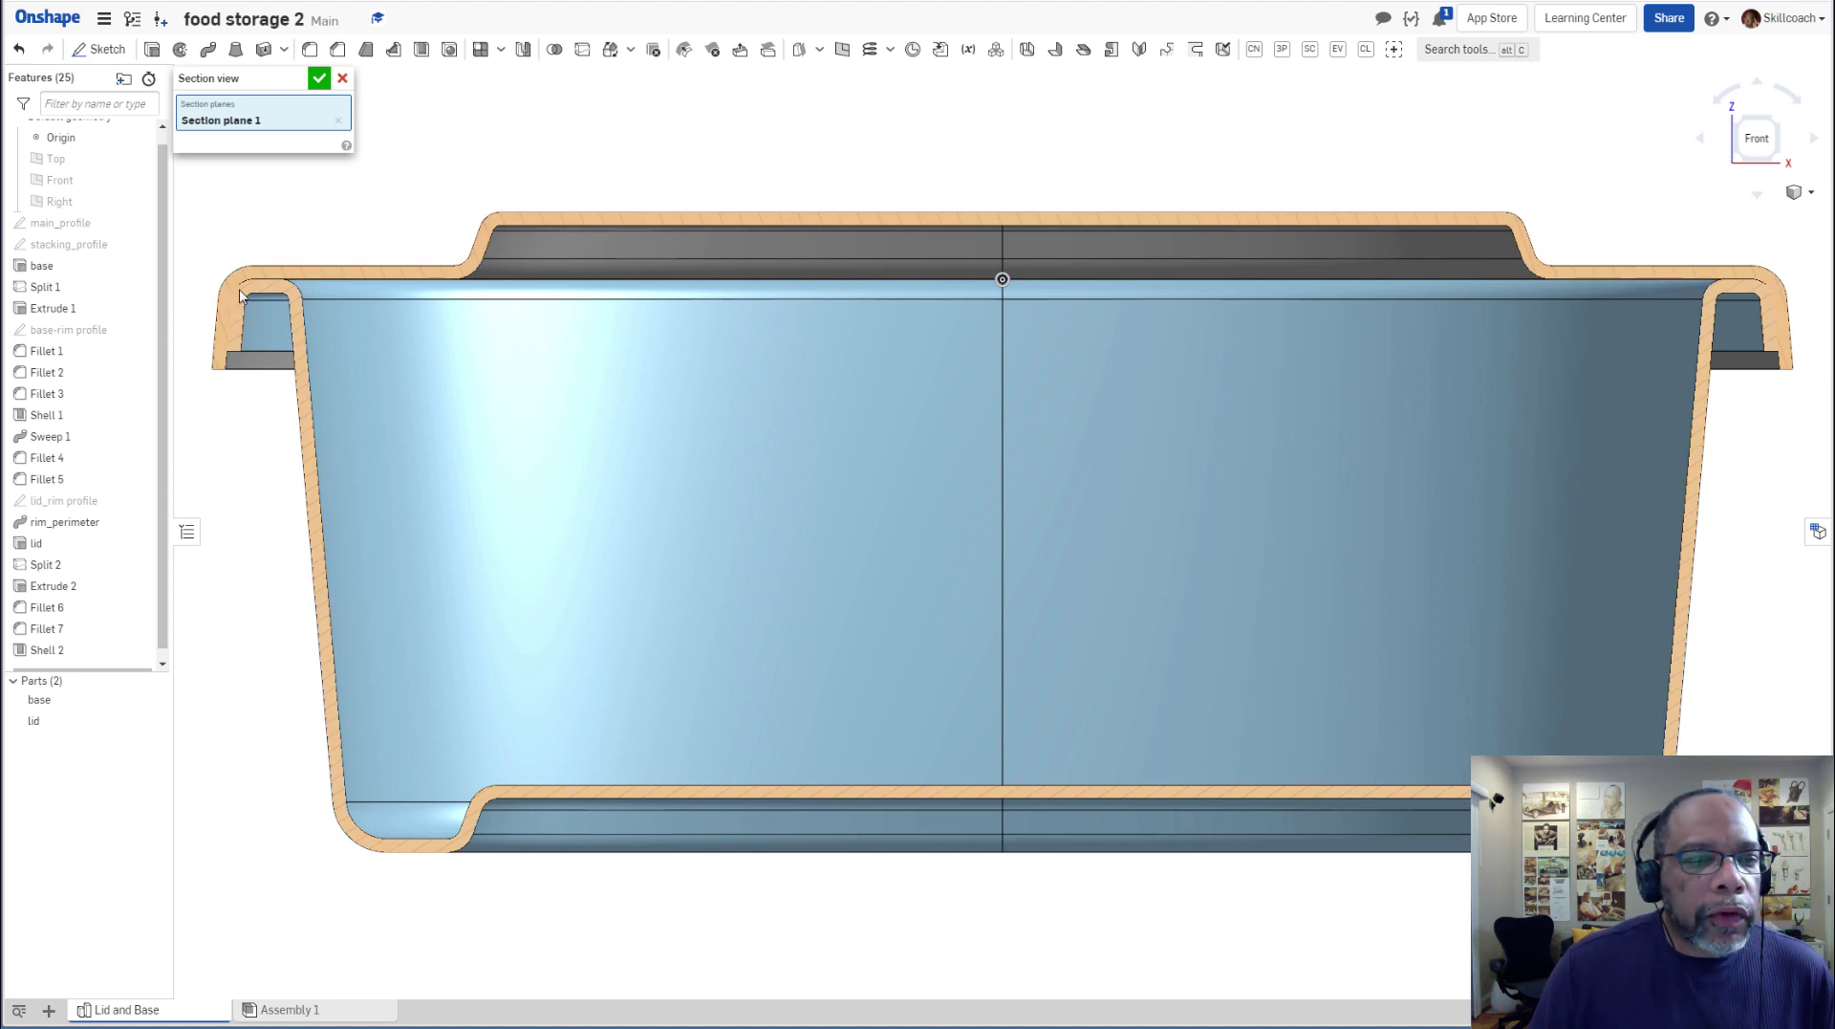
{"action": "scroll", "coordinate": [415, 294], "scroll_direction": "up", "scroll_amount": 4}
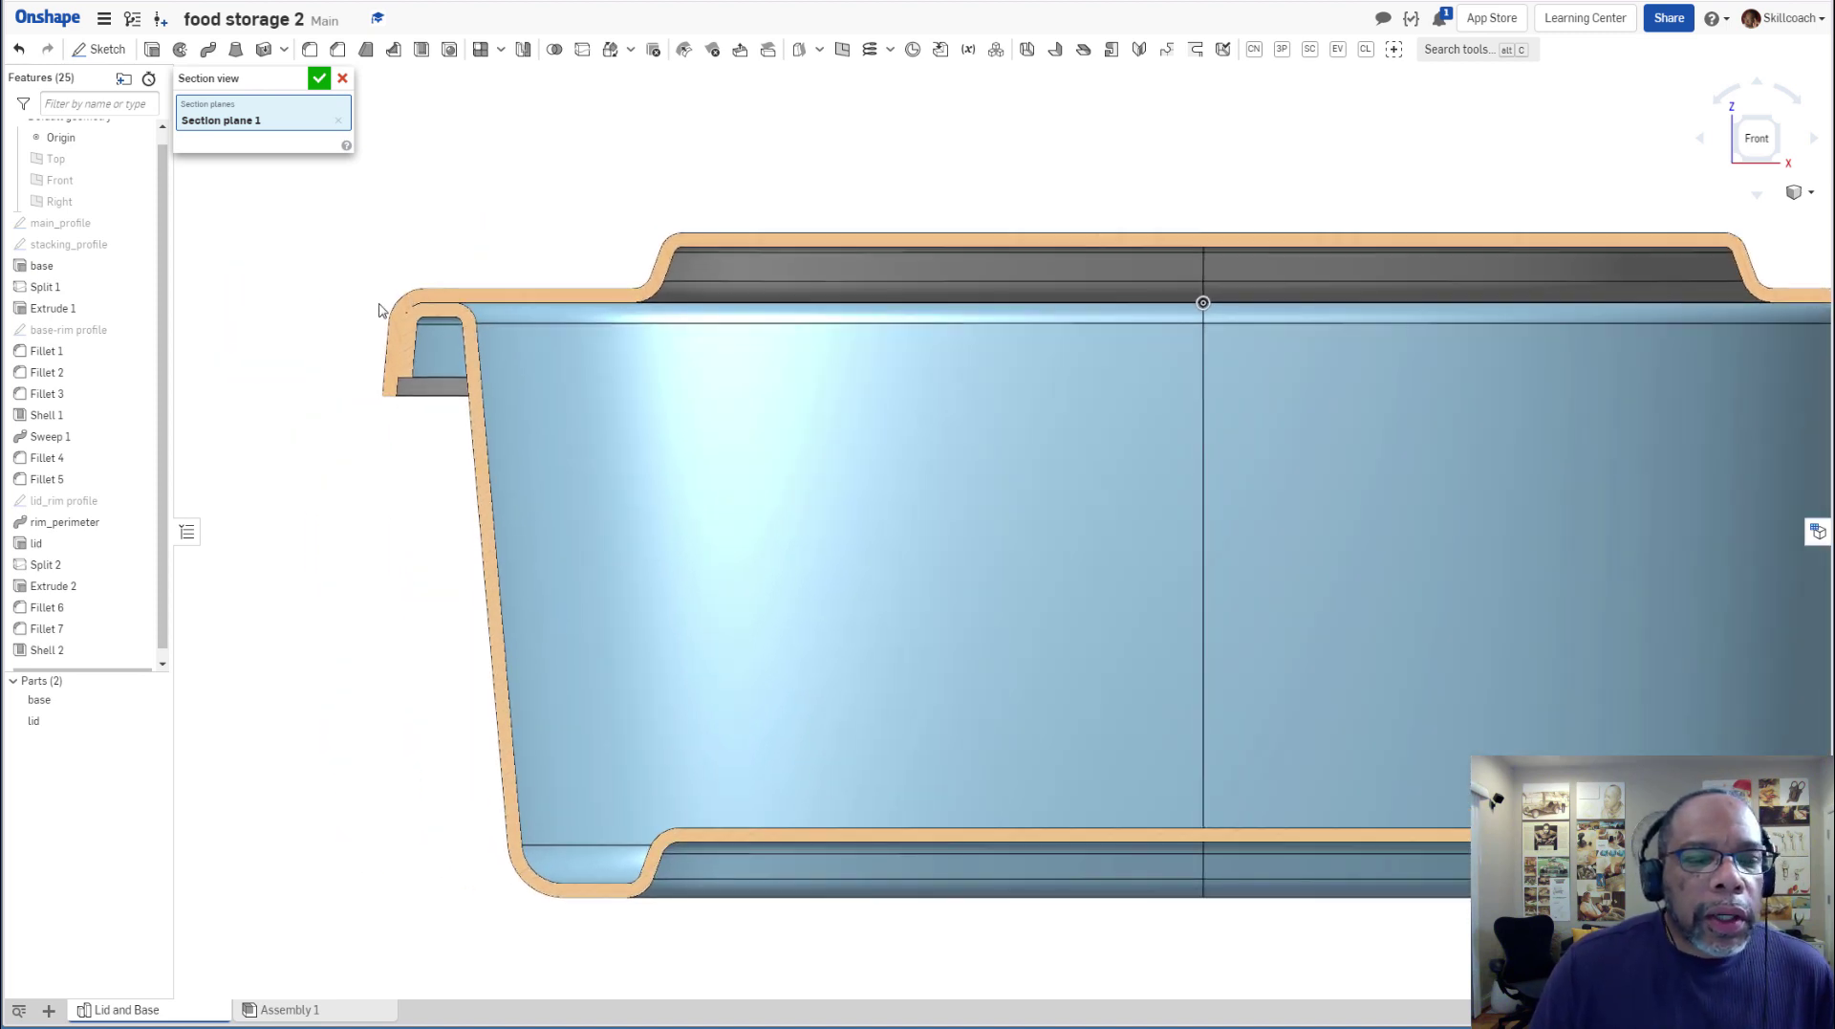
{"action": "scroll", "coordinate": [388, 306], "scroll_direction": "up", "scroll_amount": 6}
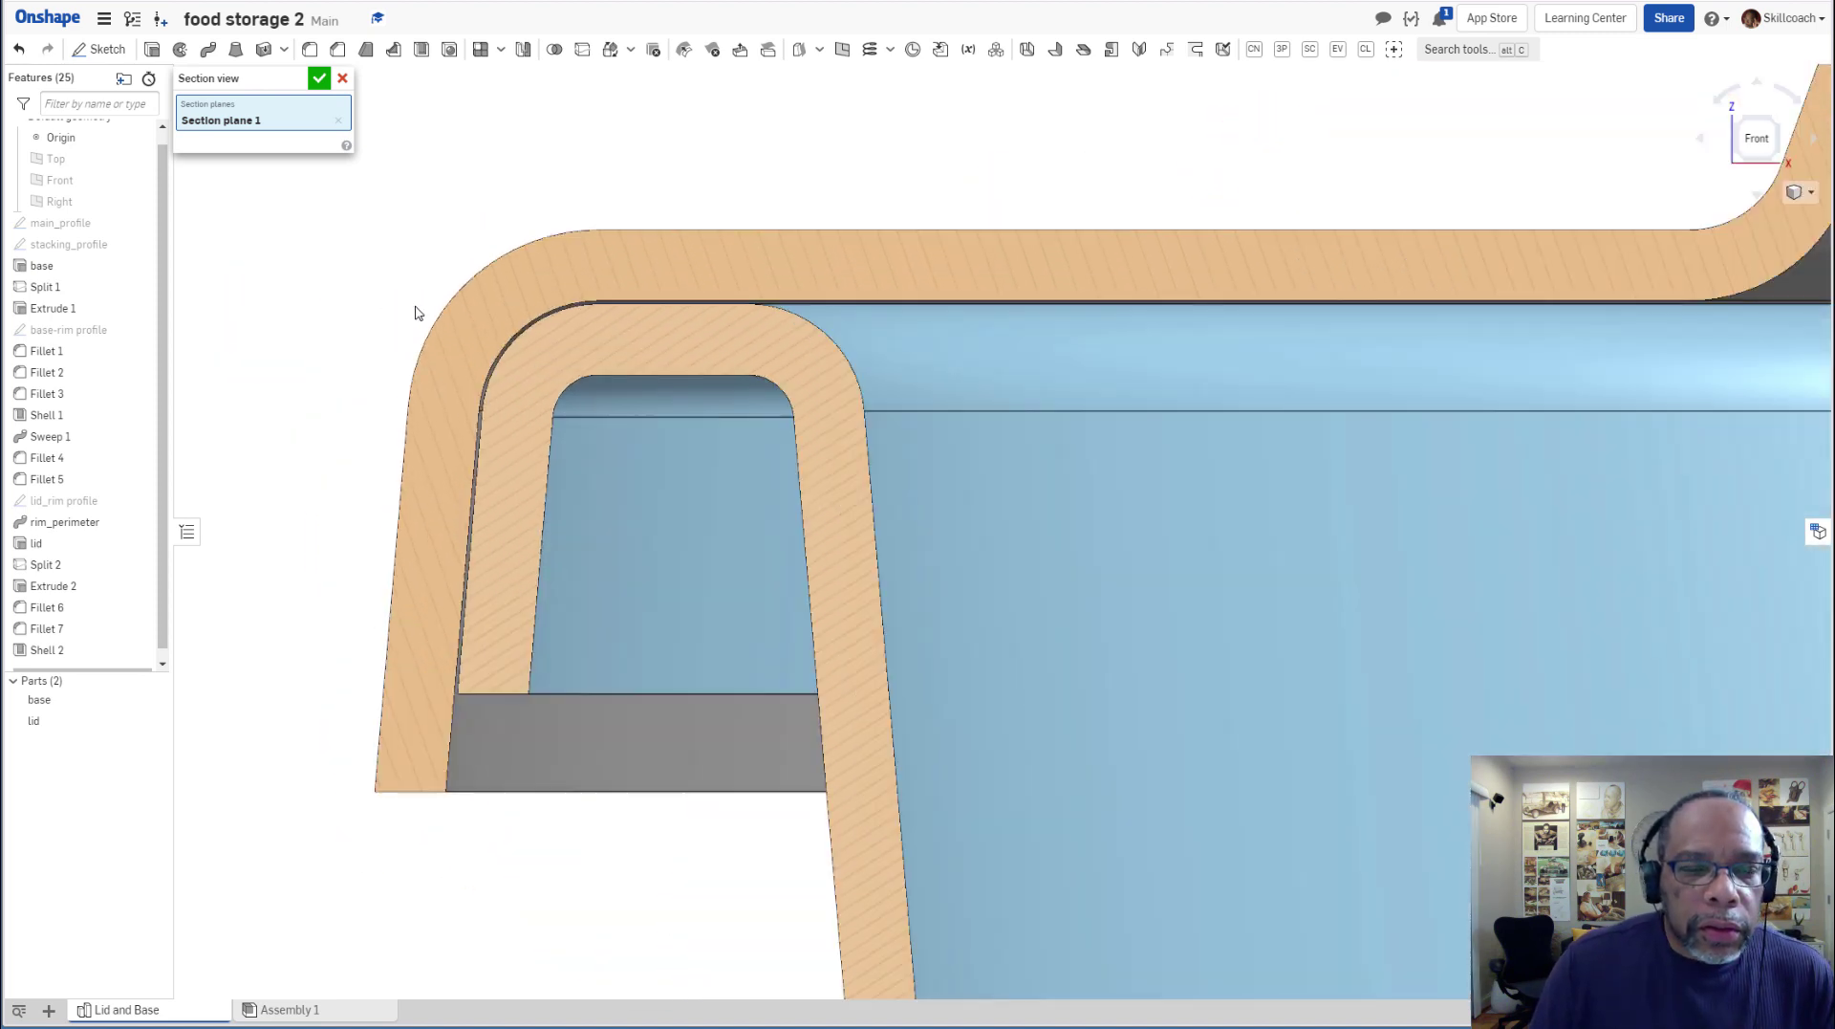
{"action": "scroll", "coordinate": [749, 308], "scroll_direction": "down", "scroll_amount": 5}
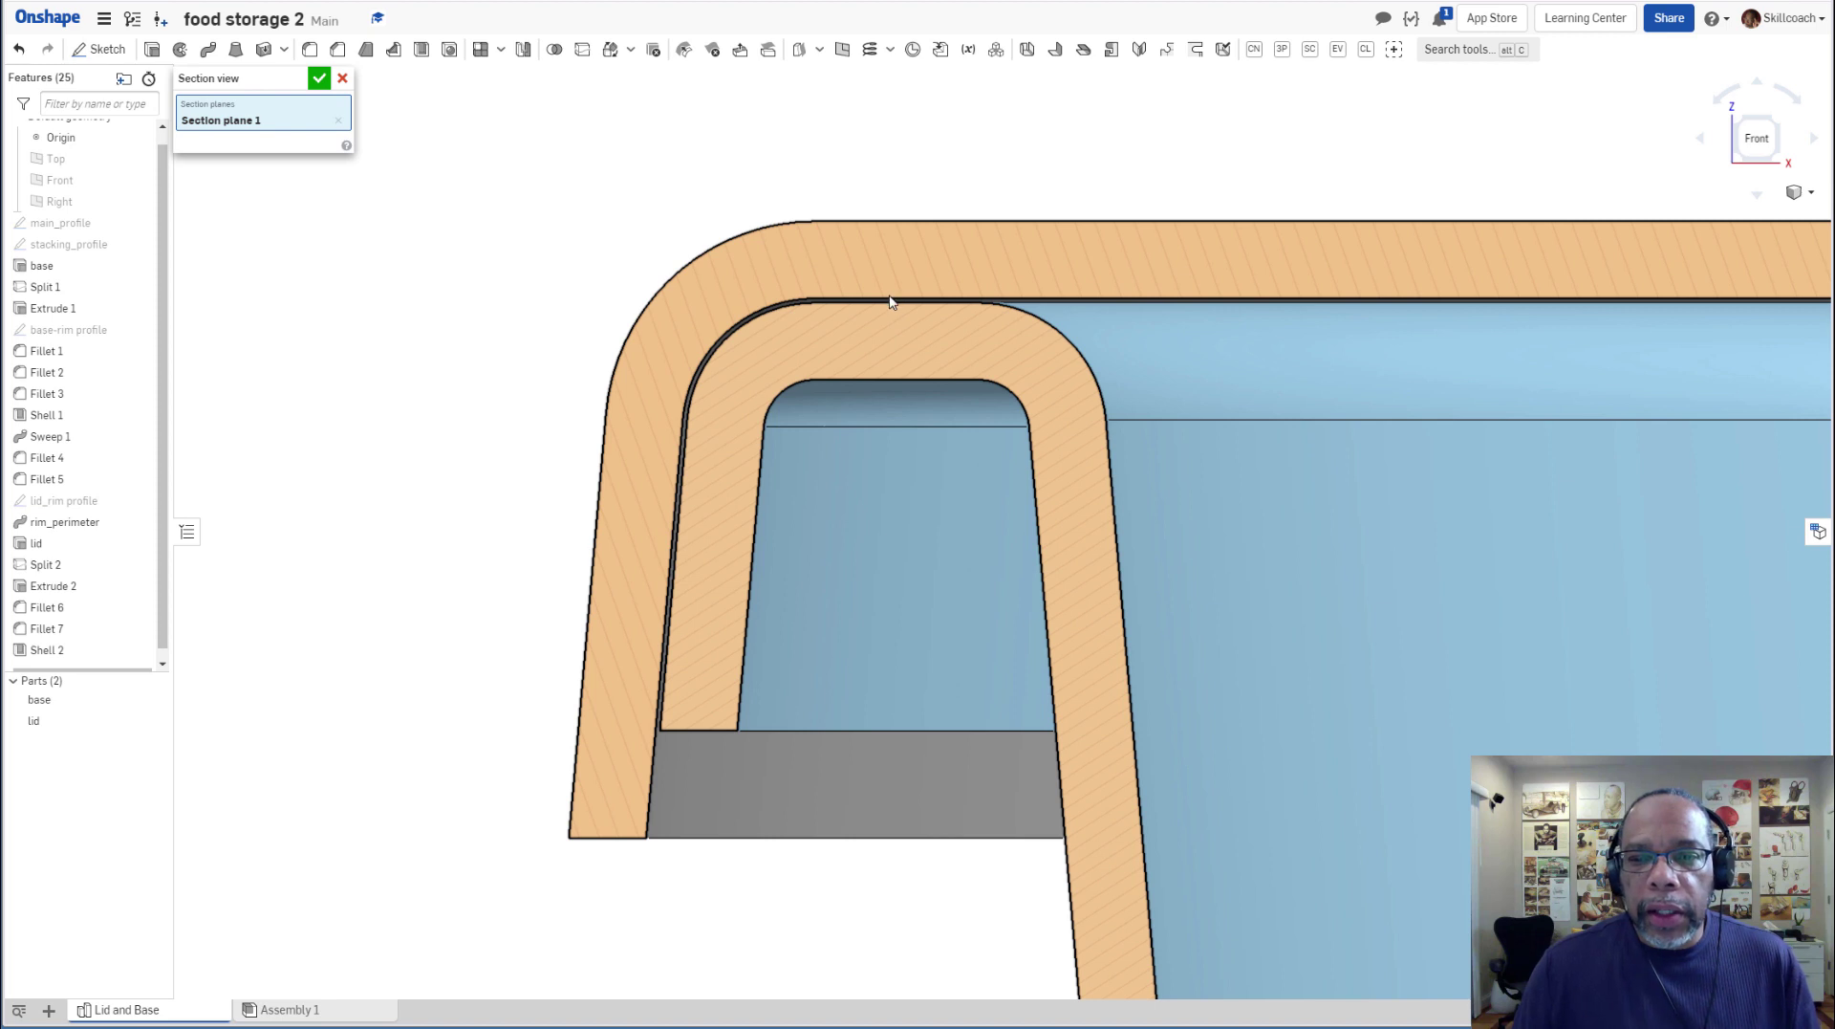
{"action": "scroll", "coordinate": [890, 302], "scroll_direction": "down", "scroll_amount": 5}
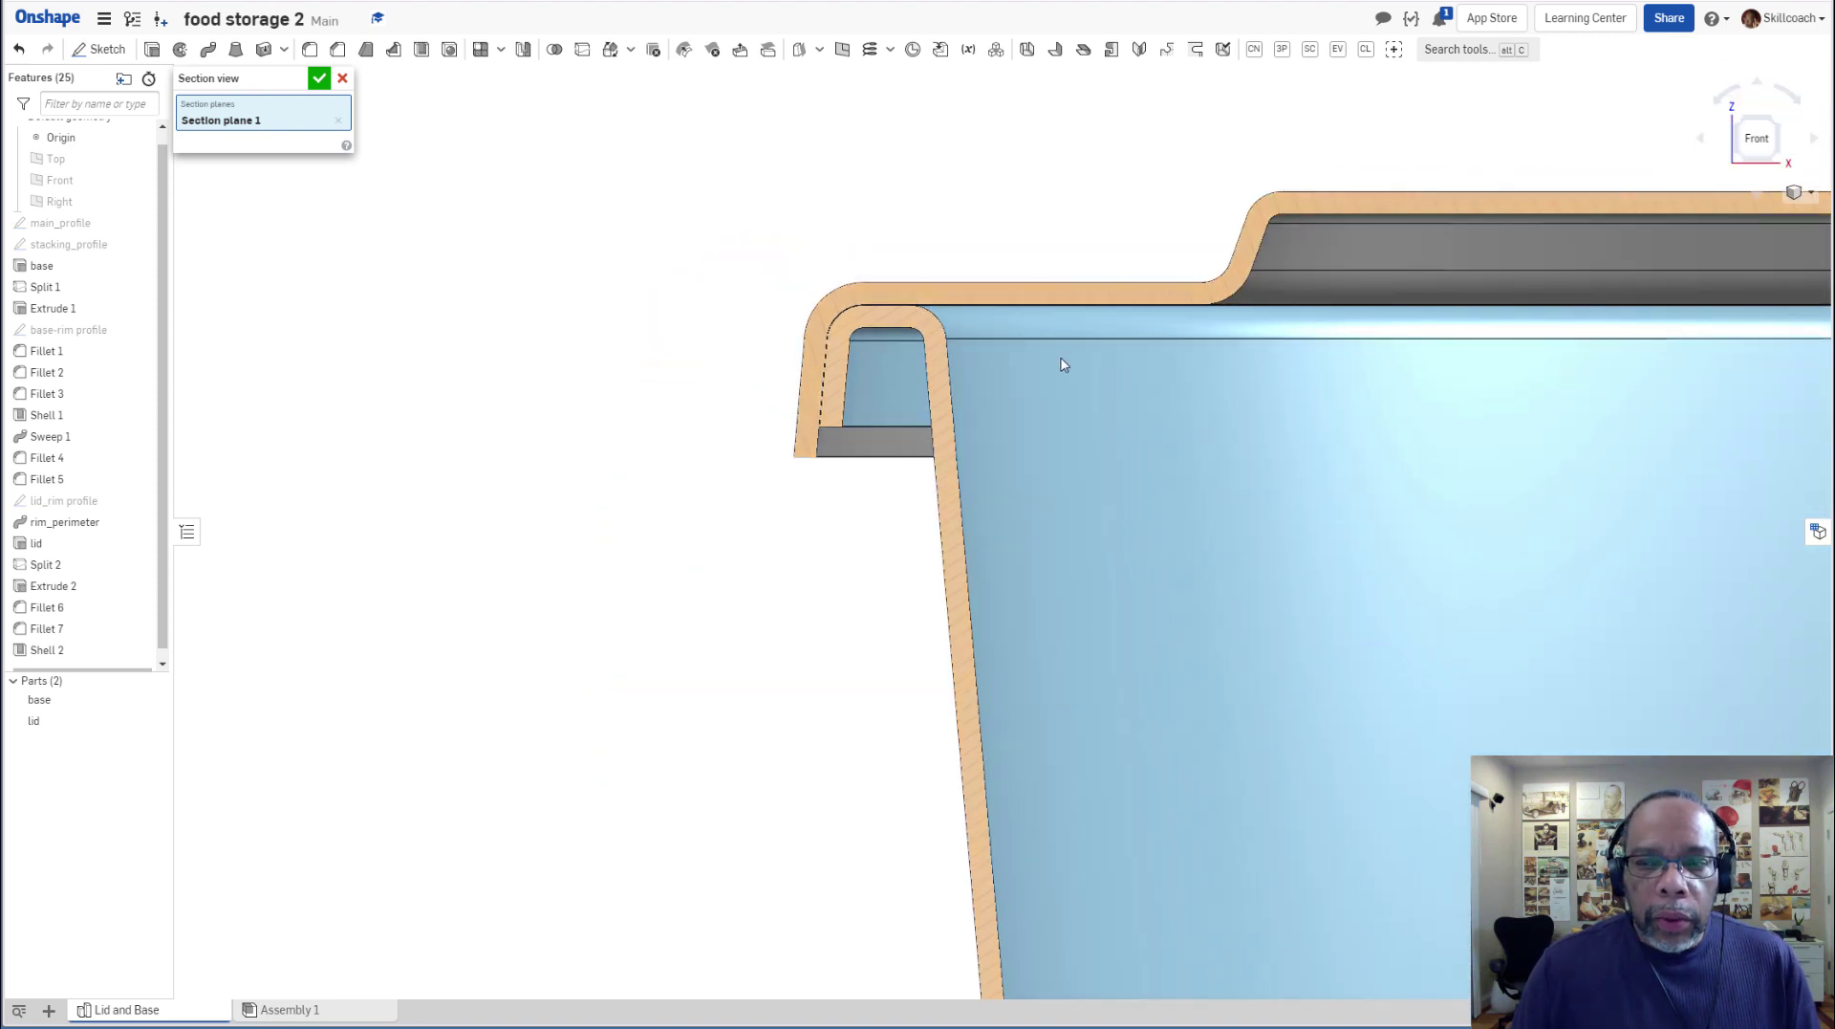
{"action": "scroll", "coordinate": [1063, 361], "scroll_direction": "down", "scroll_amount": 8}
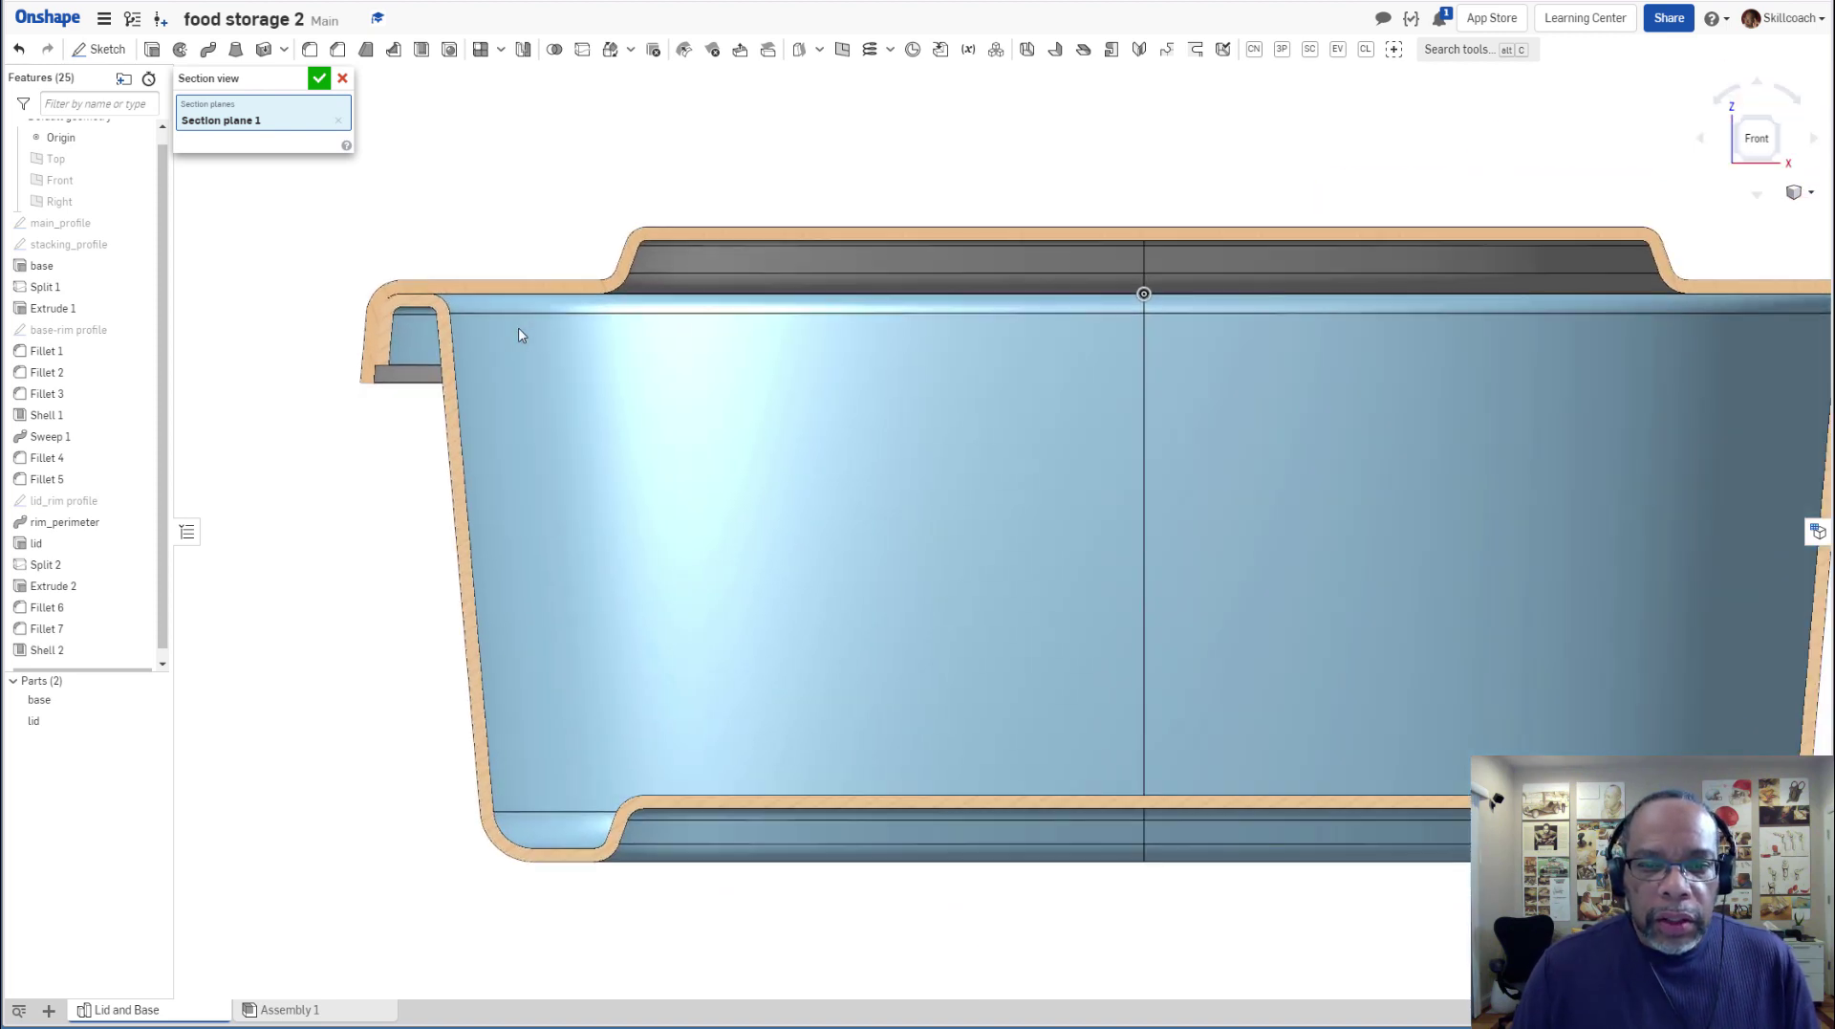
{"action": "scroll", "coordinate": [622, 330], "scroll_direction": "down", "scroll_amount": 6}
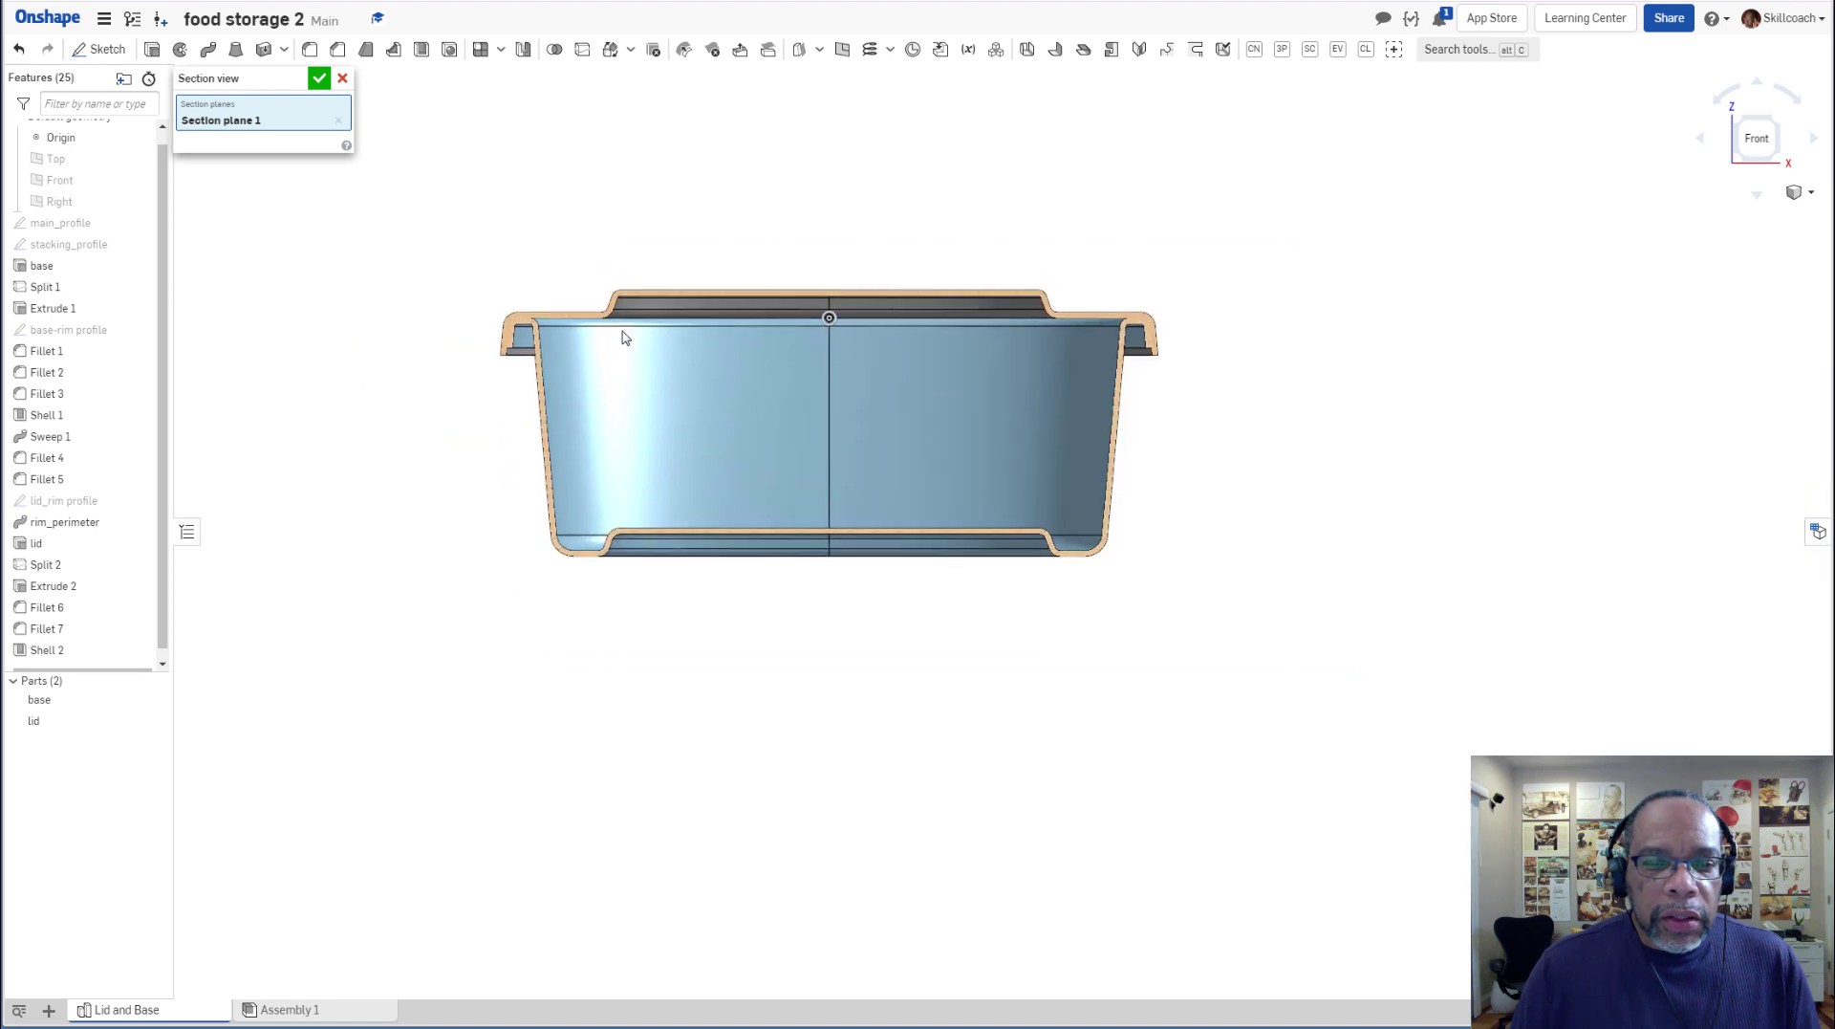
{"action": "right_click_drag", "start_coordinate": [586, 369], "coordinate": [458, 296]}
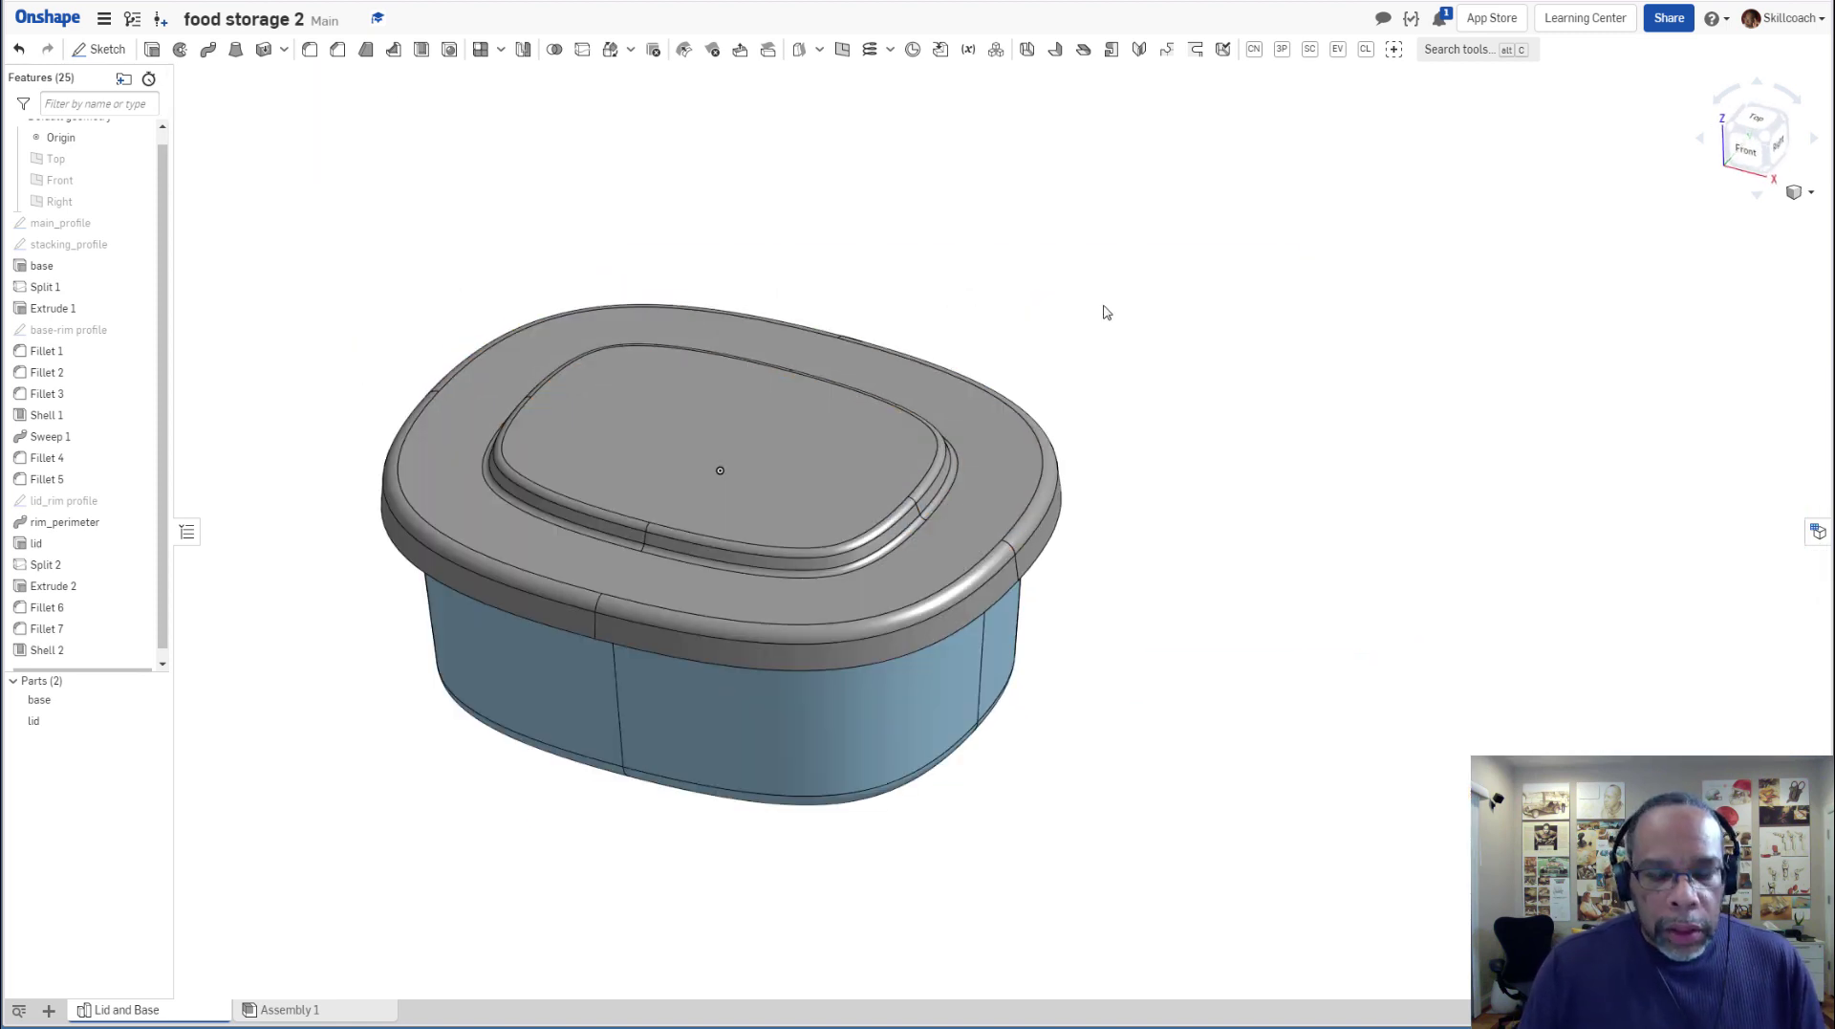
Add a mate connector on the lid's flat upper face around the raised platform, with the lid as owner part.
{"action": "middle_click_drag", "start_coordinate": [1107, 469], "coordinate": [1245, 483]}
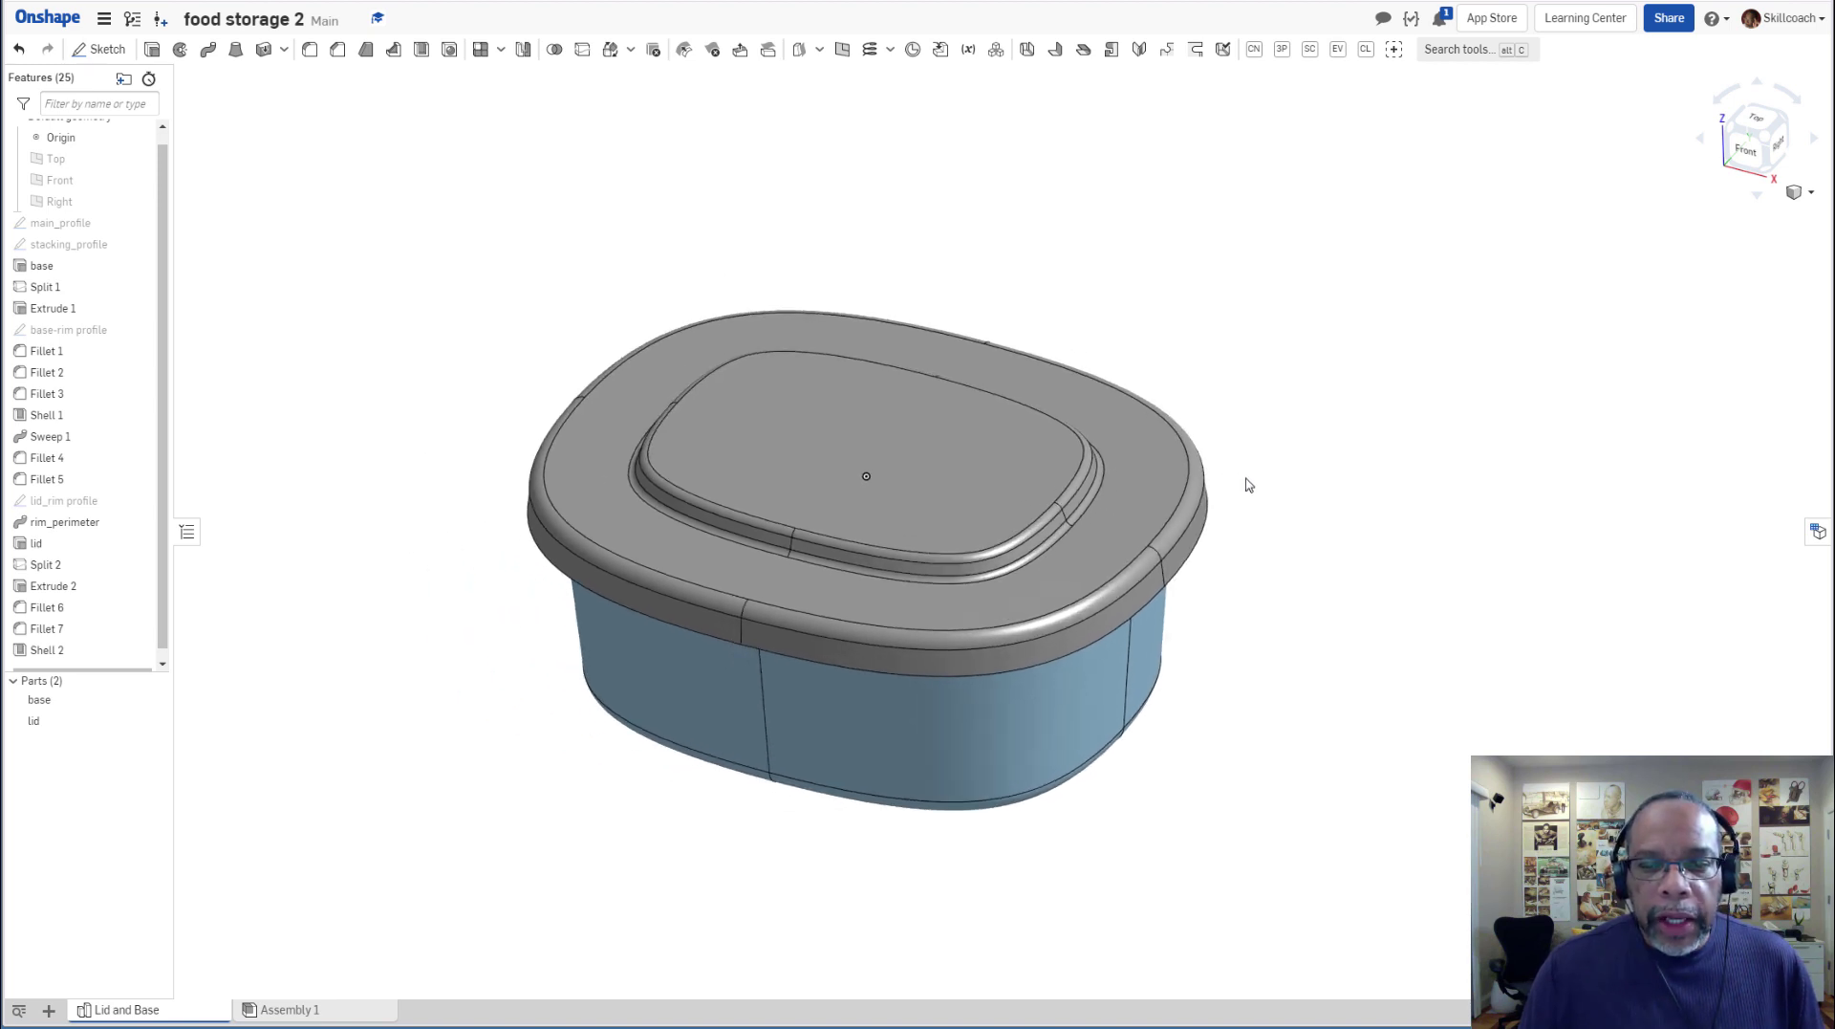
{"action": "mouse_move", "coordinate": [1224, 549]}
{"action": "middle_mouse_down"}
{"action": "mouse_move", "coordinate": [1237, 500]}
{"action": "mouse_move", "coordinate": [1245, 526]}
{"action": "middle_mouse_up"}
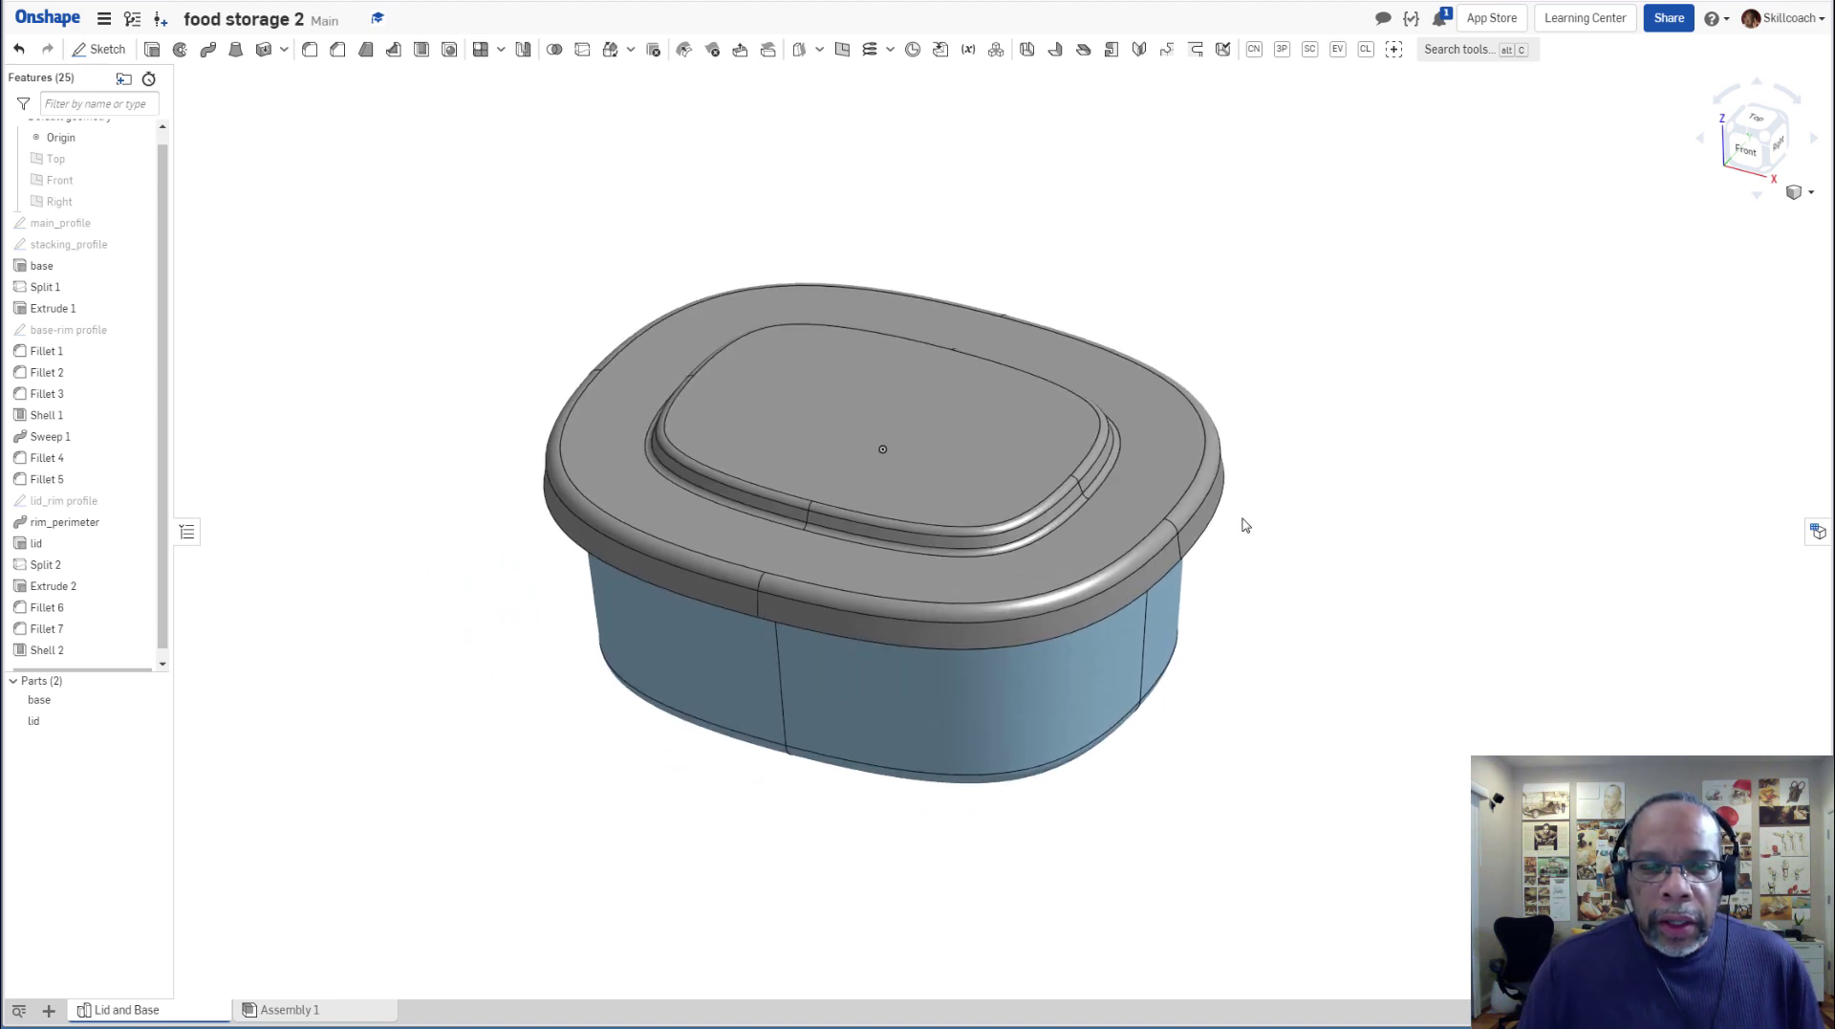
{"action": "key", "text": "f"}
{"action": "right_click_drag", "start_coordinate": [1247, 470], "coordinate": [1231, 482]}
{"action": "right_click_drag", "start_coordinate": [1244, 475], "coordinate": [1250, 476]}
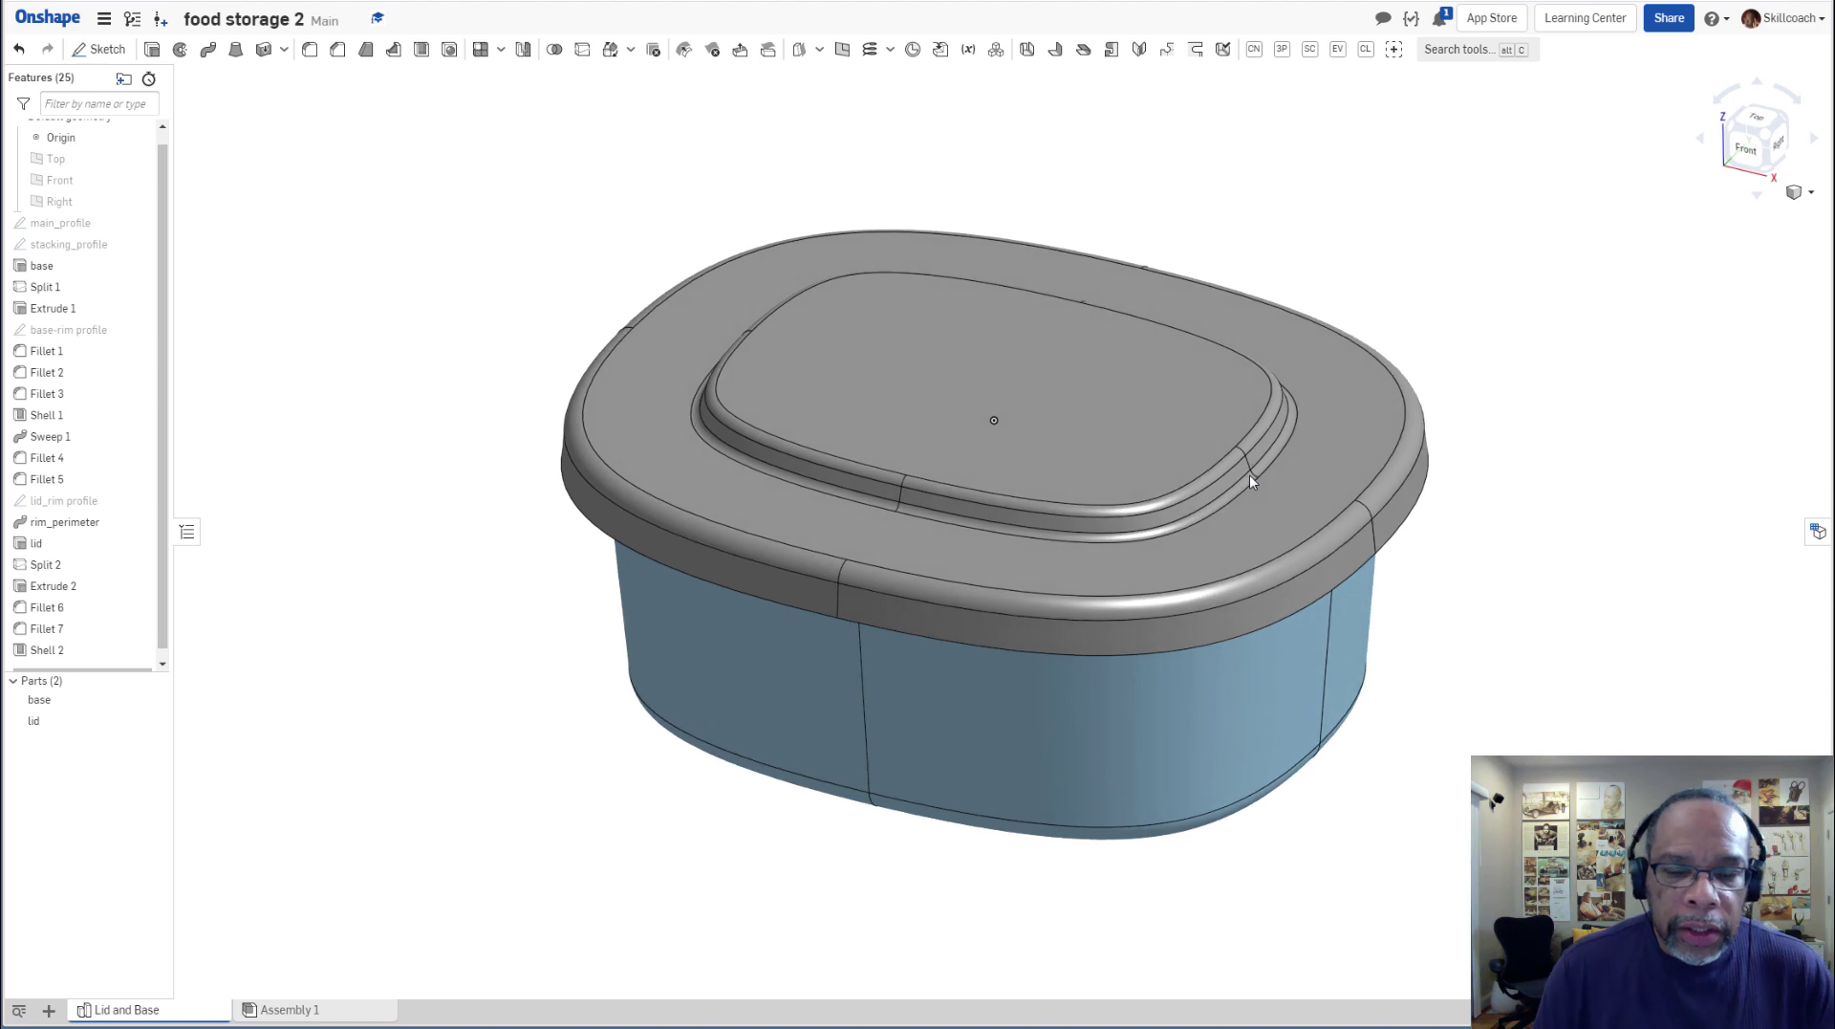
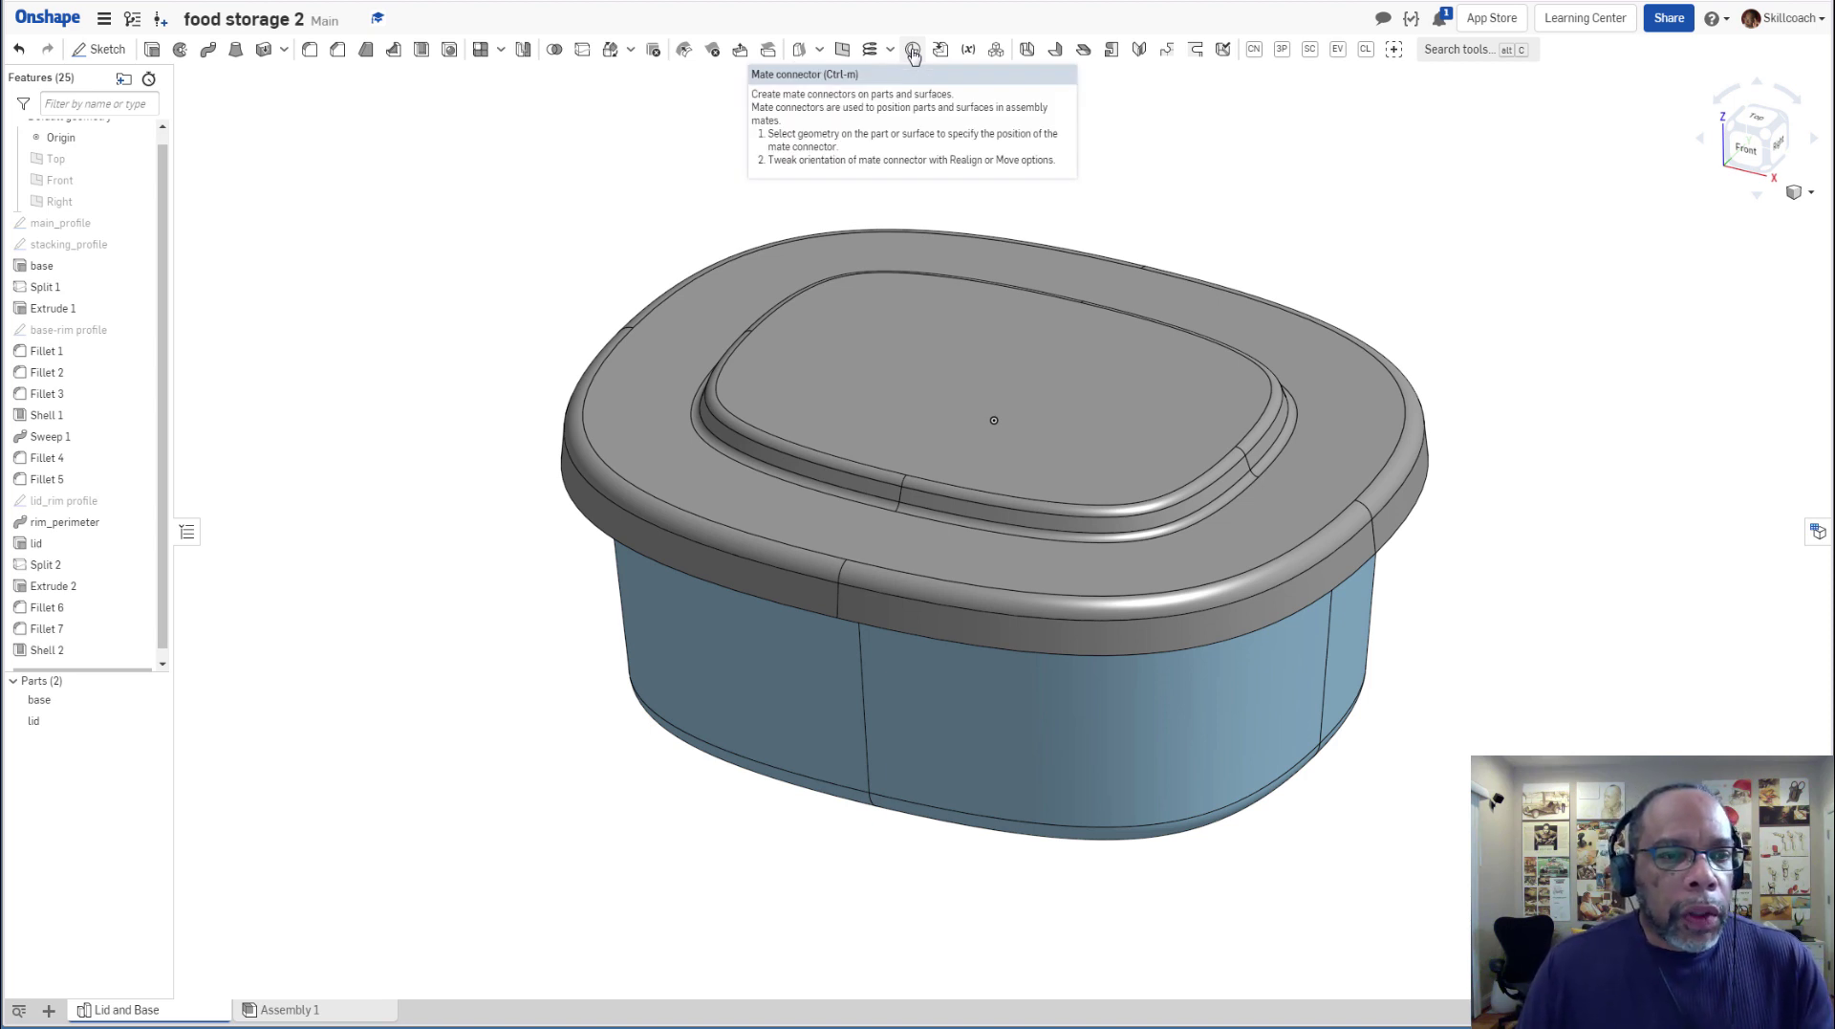
{"action": "left_click", "coordinate": [913, 52]}
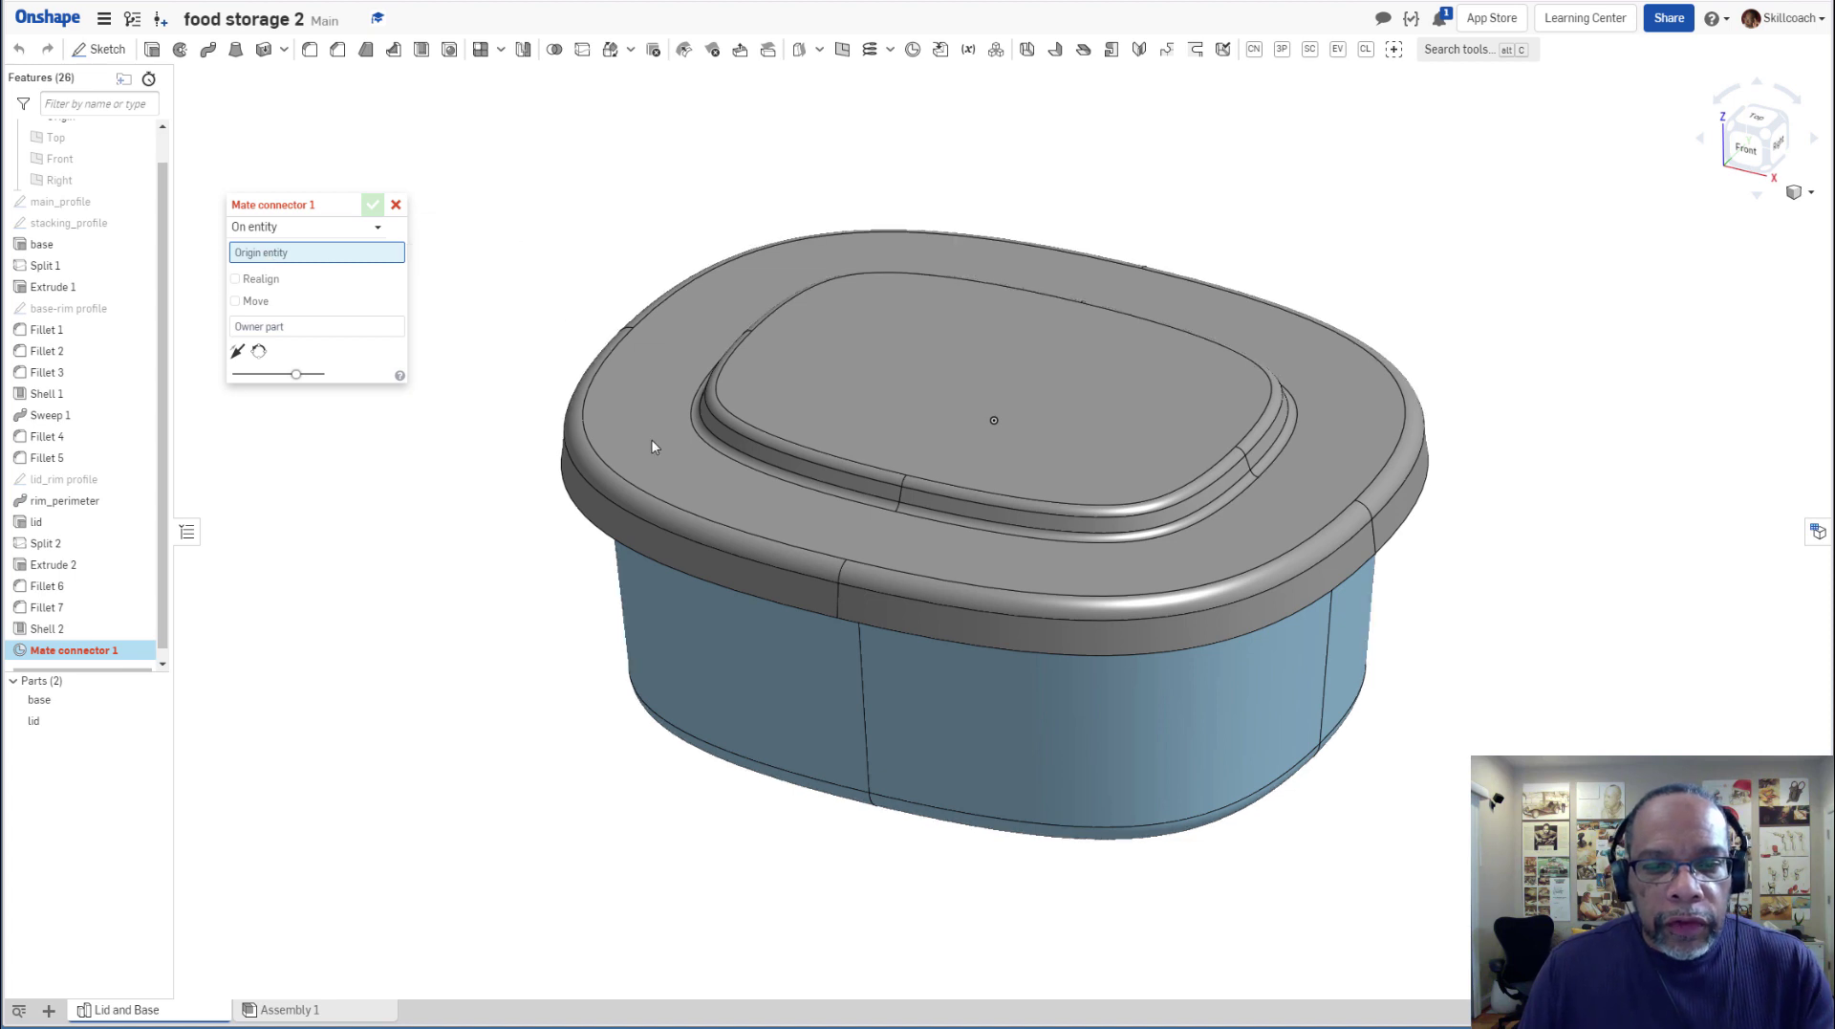
{"action": "mouse_move", "coordinate": [652, 445]}
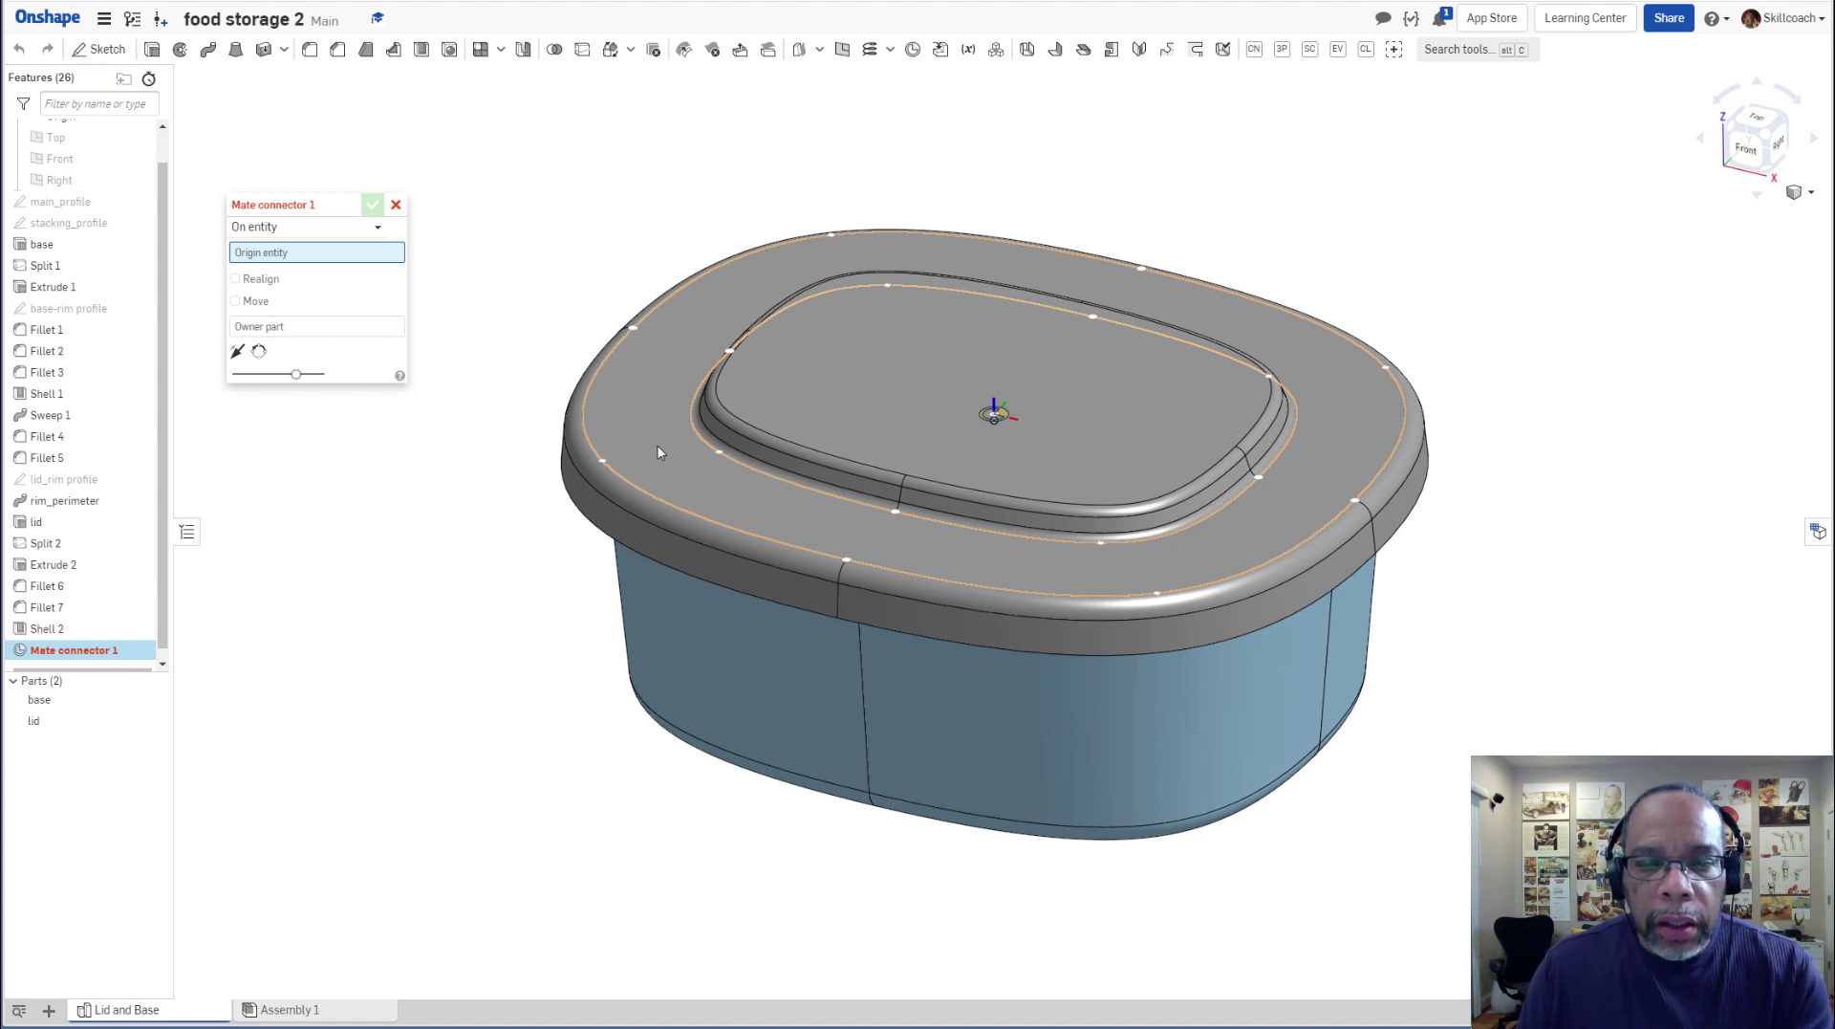
{"action": "left_click", "coordinate": [658, 447]}
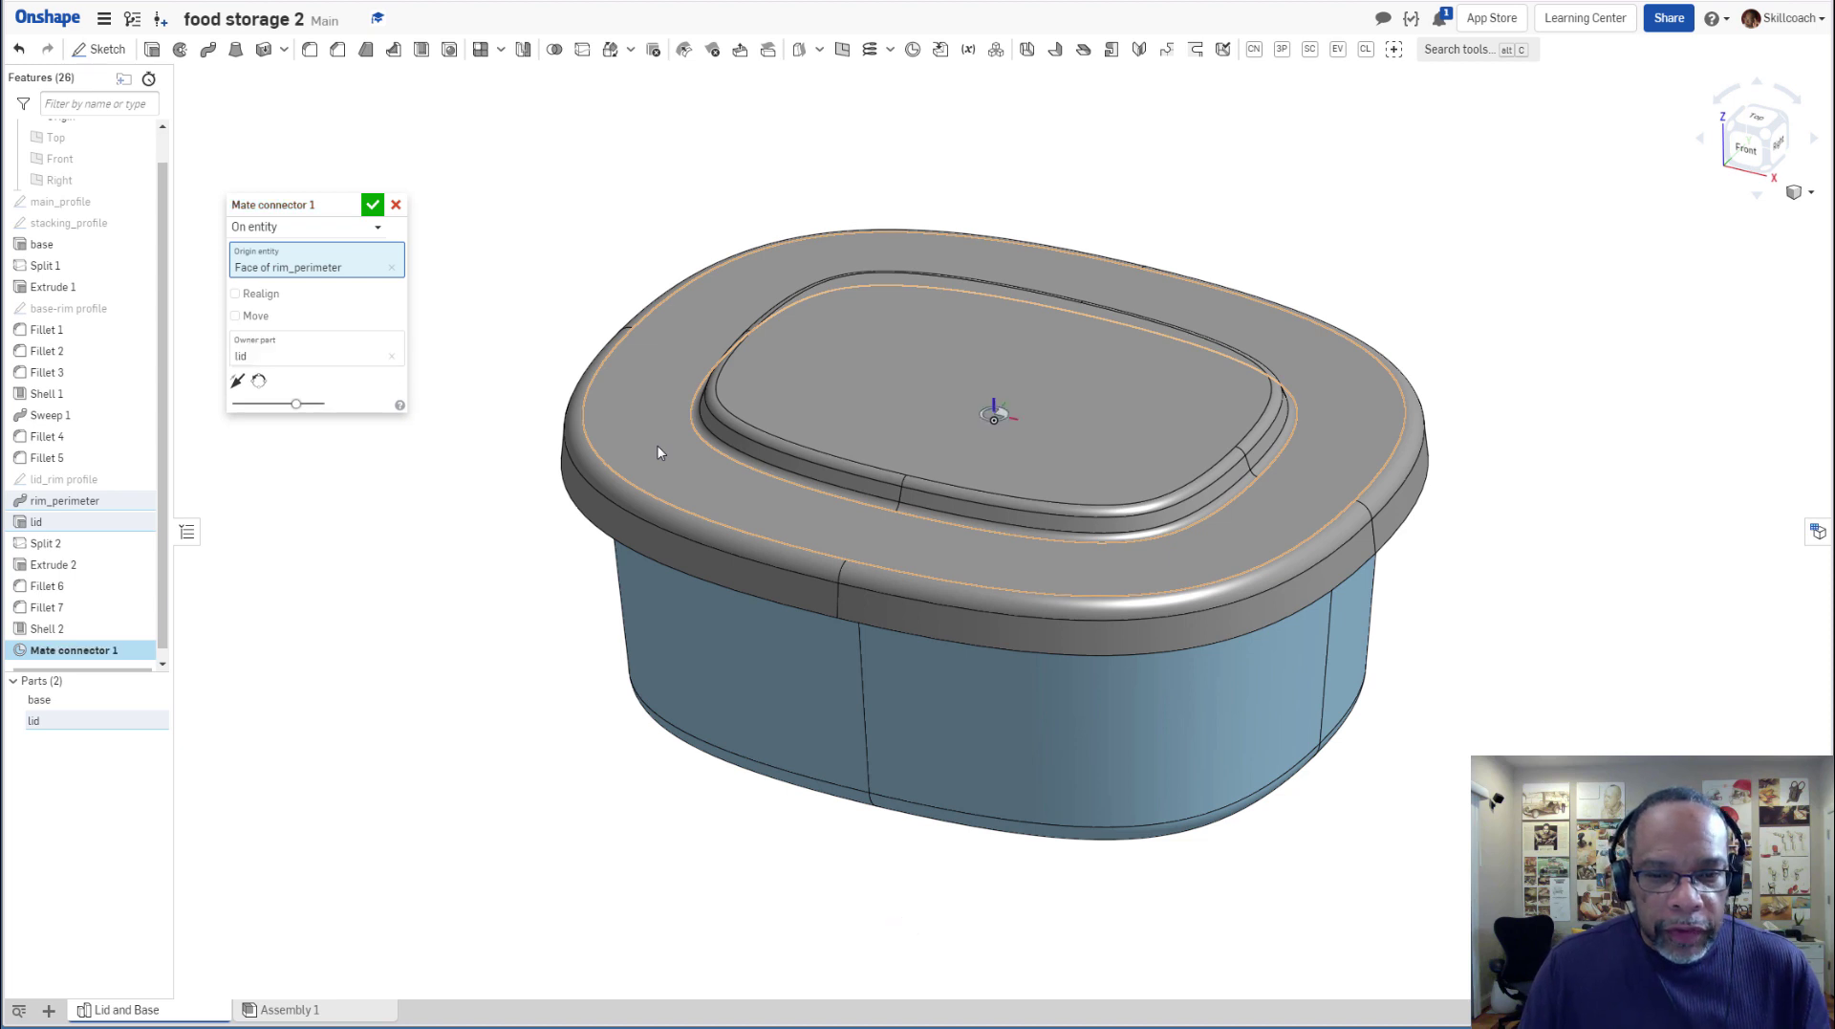
{"action": "mouse_move", "coordinate": [658, 469]}
{"action": "right_mouse_down"}
{"action": "mouse_move", "coordinate": [672, 421]}
{"action": "mouse_move", "coordinate": [652, 457]}
{"action": "right_mouse_up"}
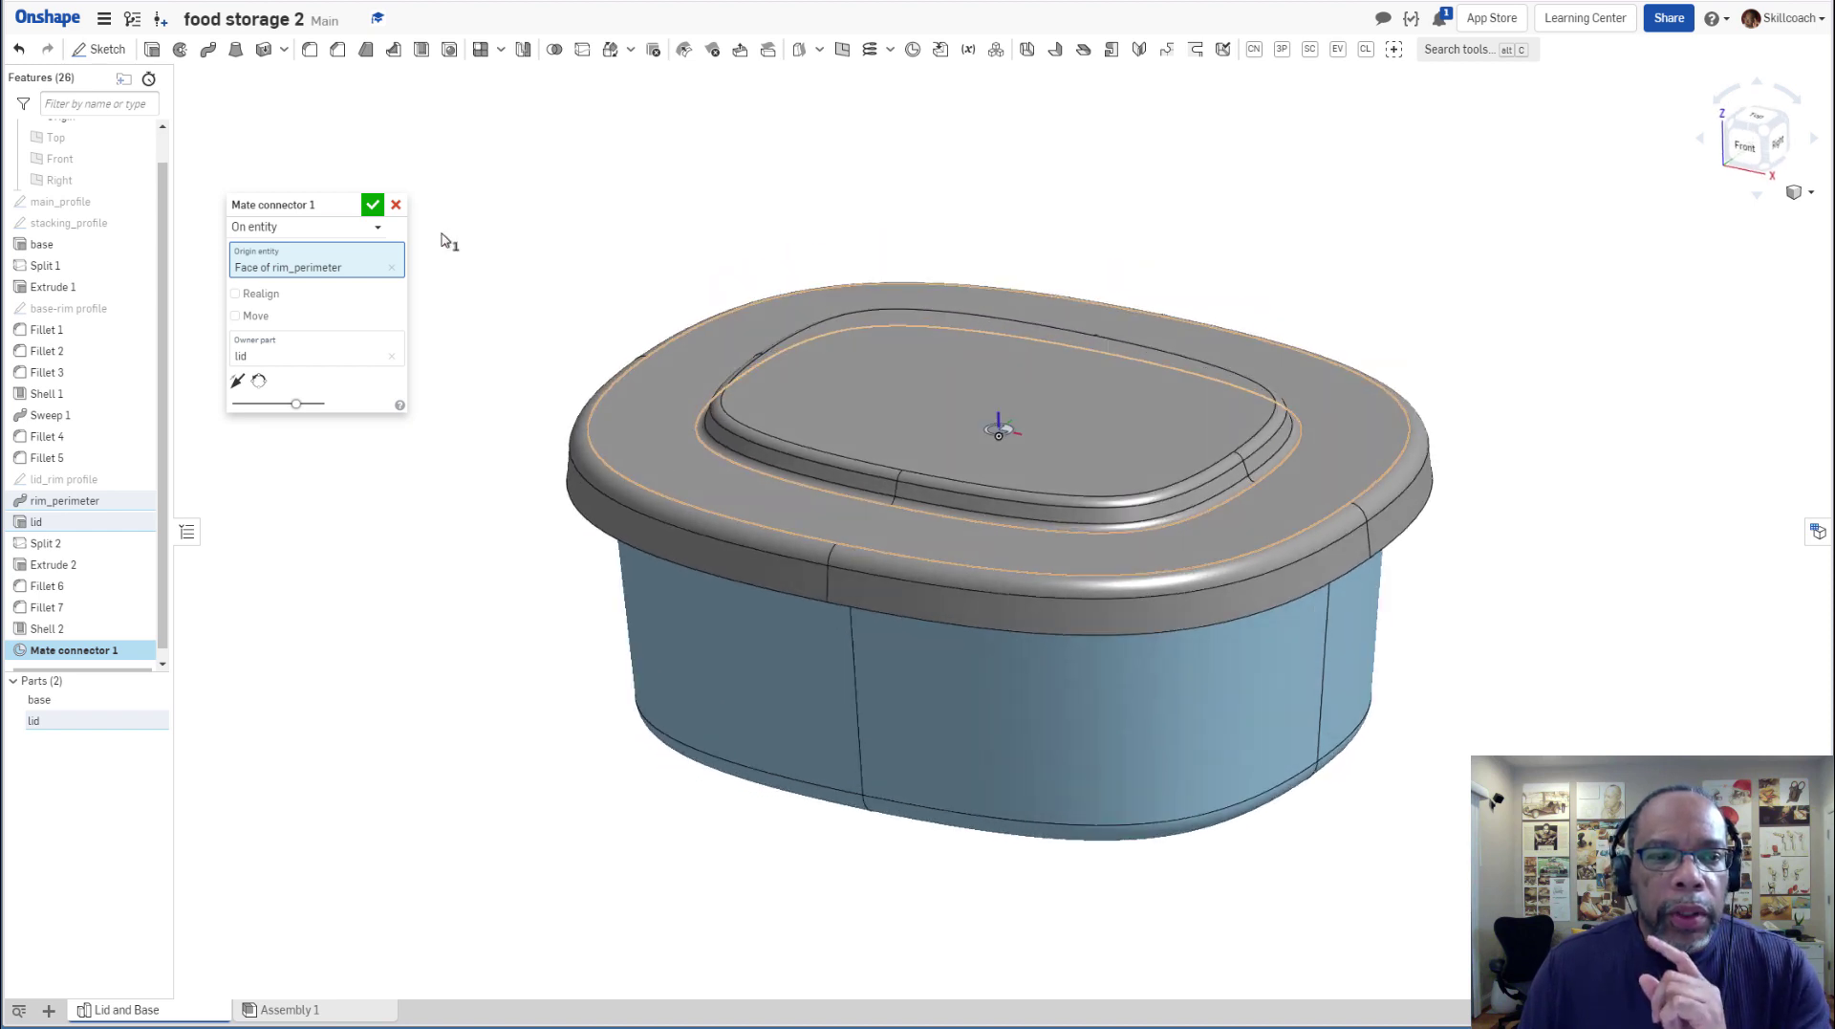
{"action": "left_click", "coordinate": [372, 207]}
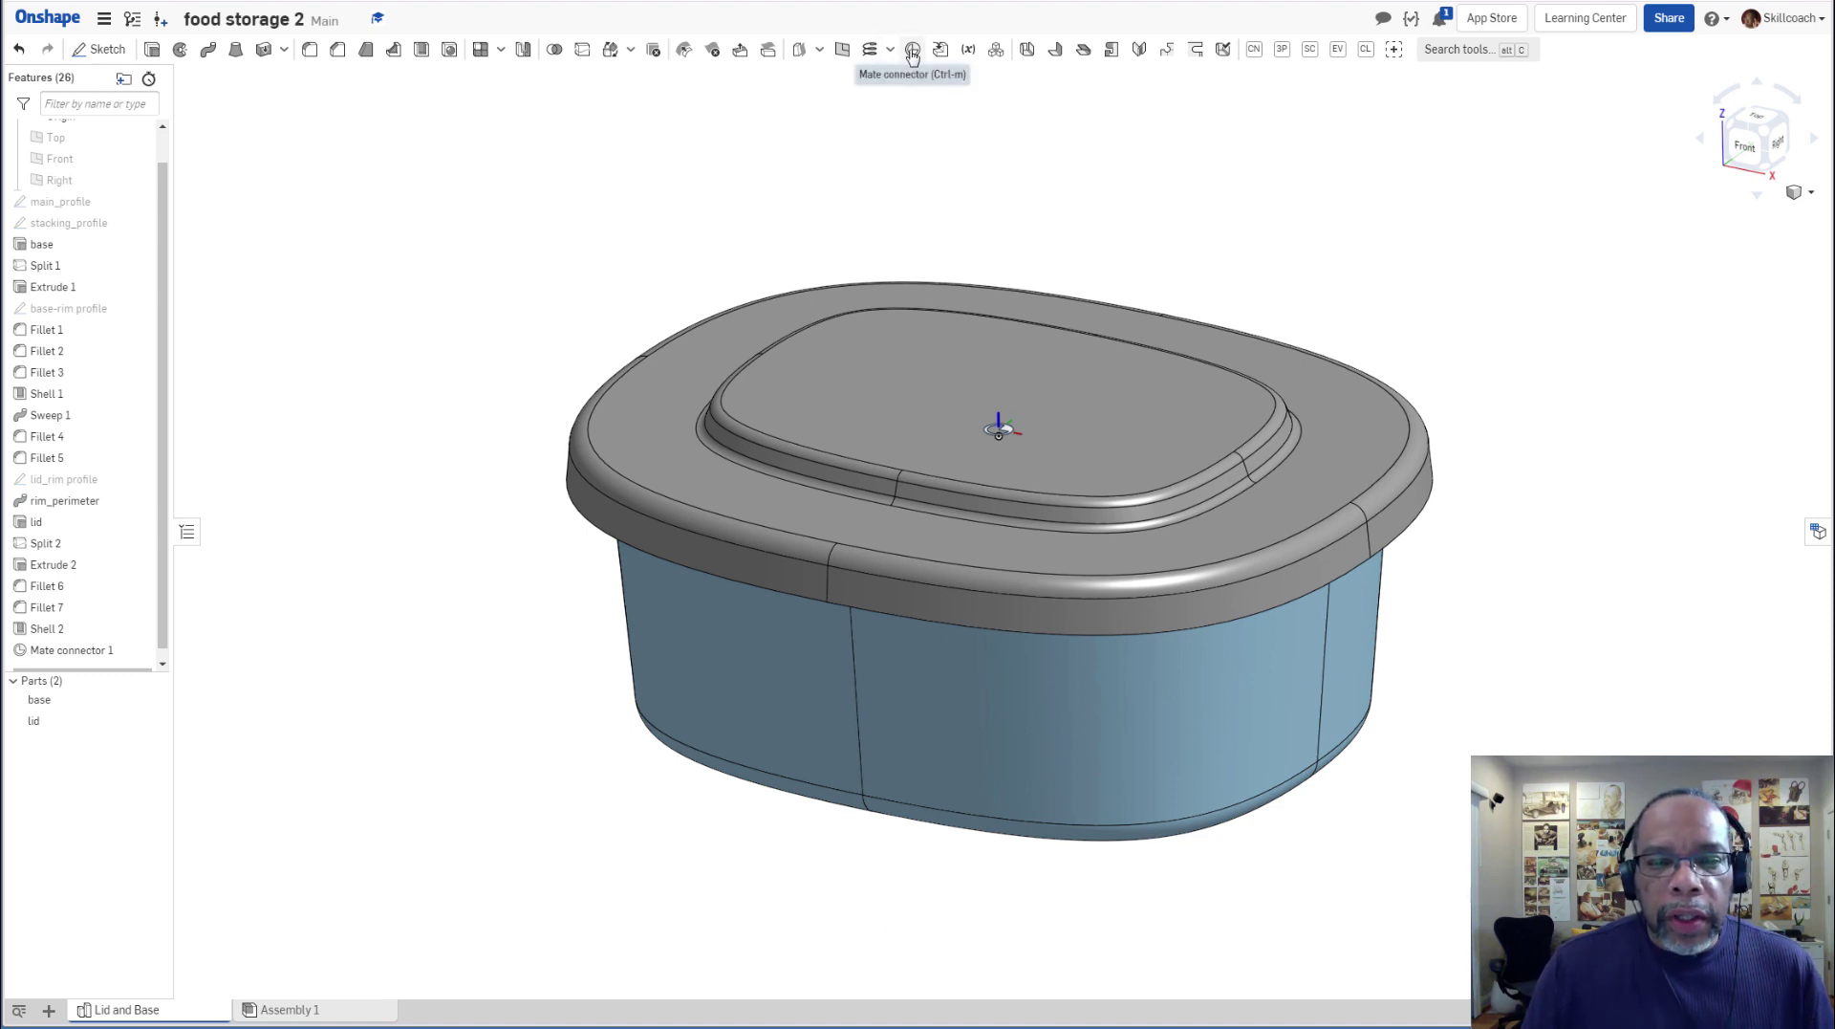
Add a mate connector on the recessed flat face on the underside of the base, with the base as owner part.
{"action": "left_click", "coordinate": [912, 53]}
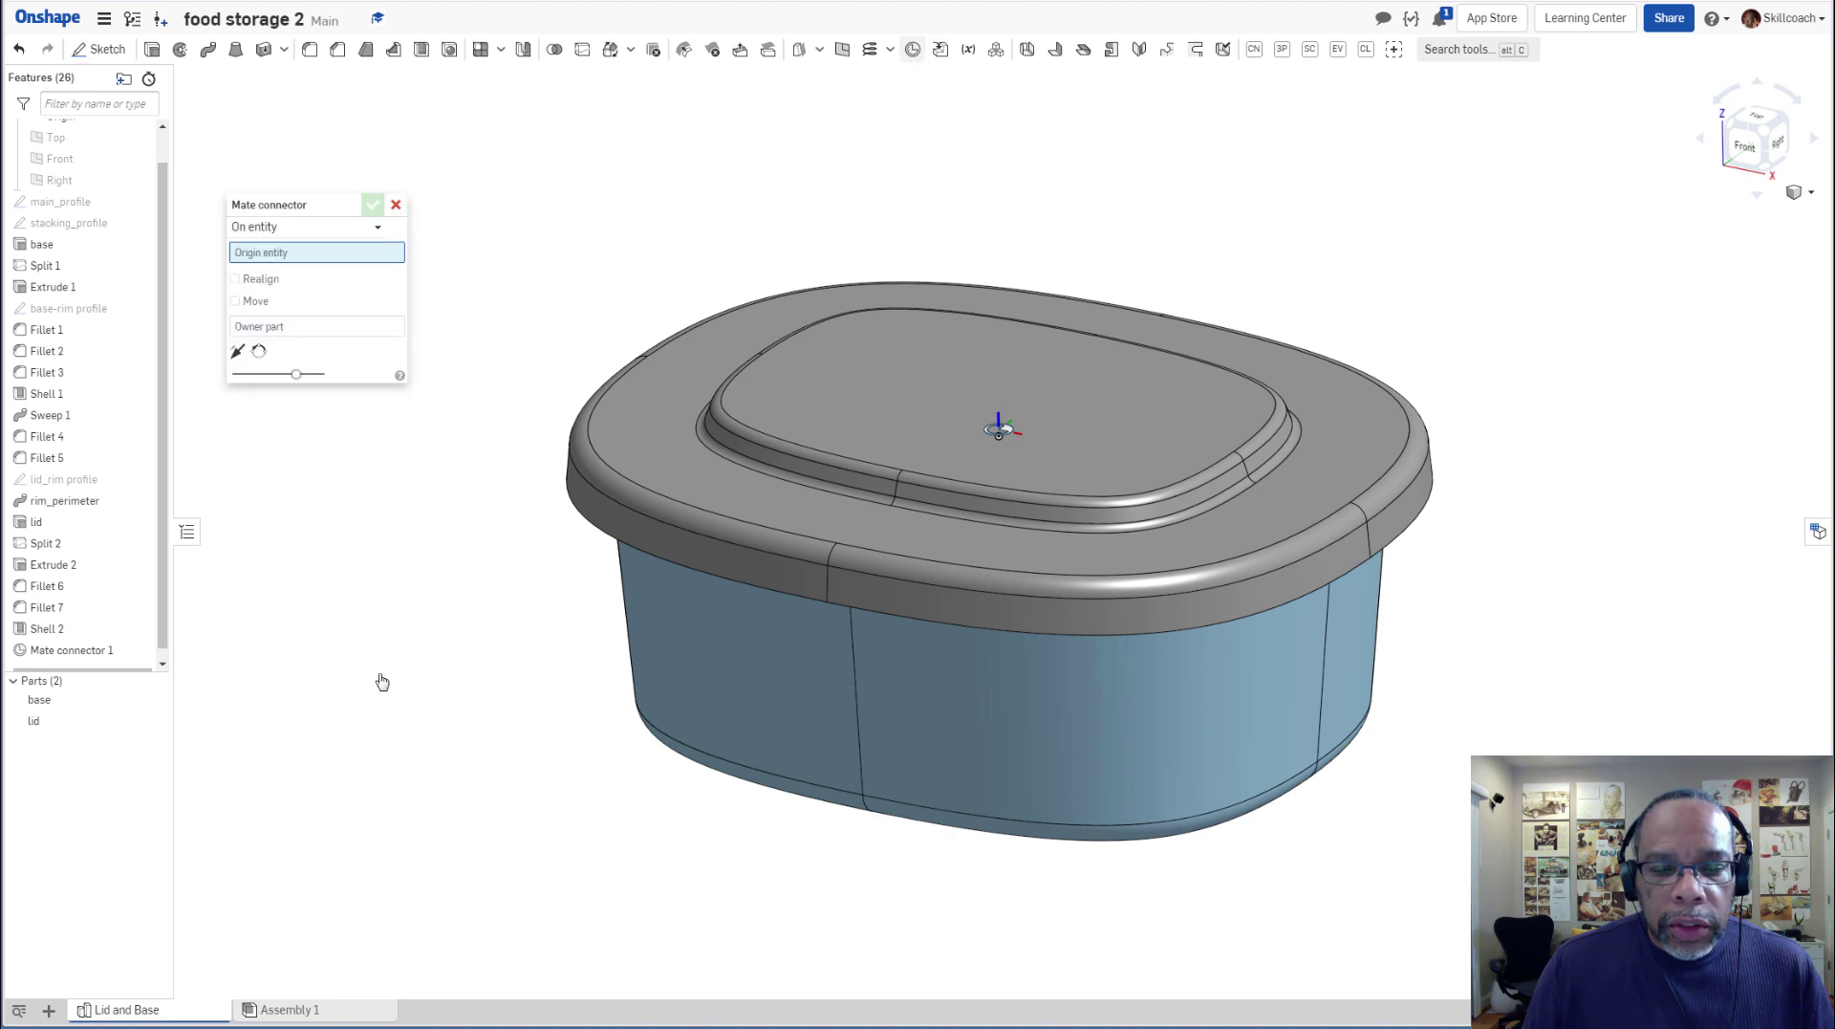
{"action": "right_click_drag", "start_coordinate": [384, 704], "coordinate": [365, 553]}
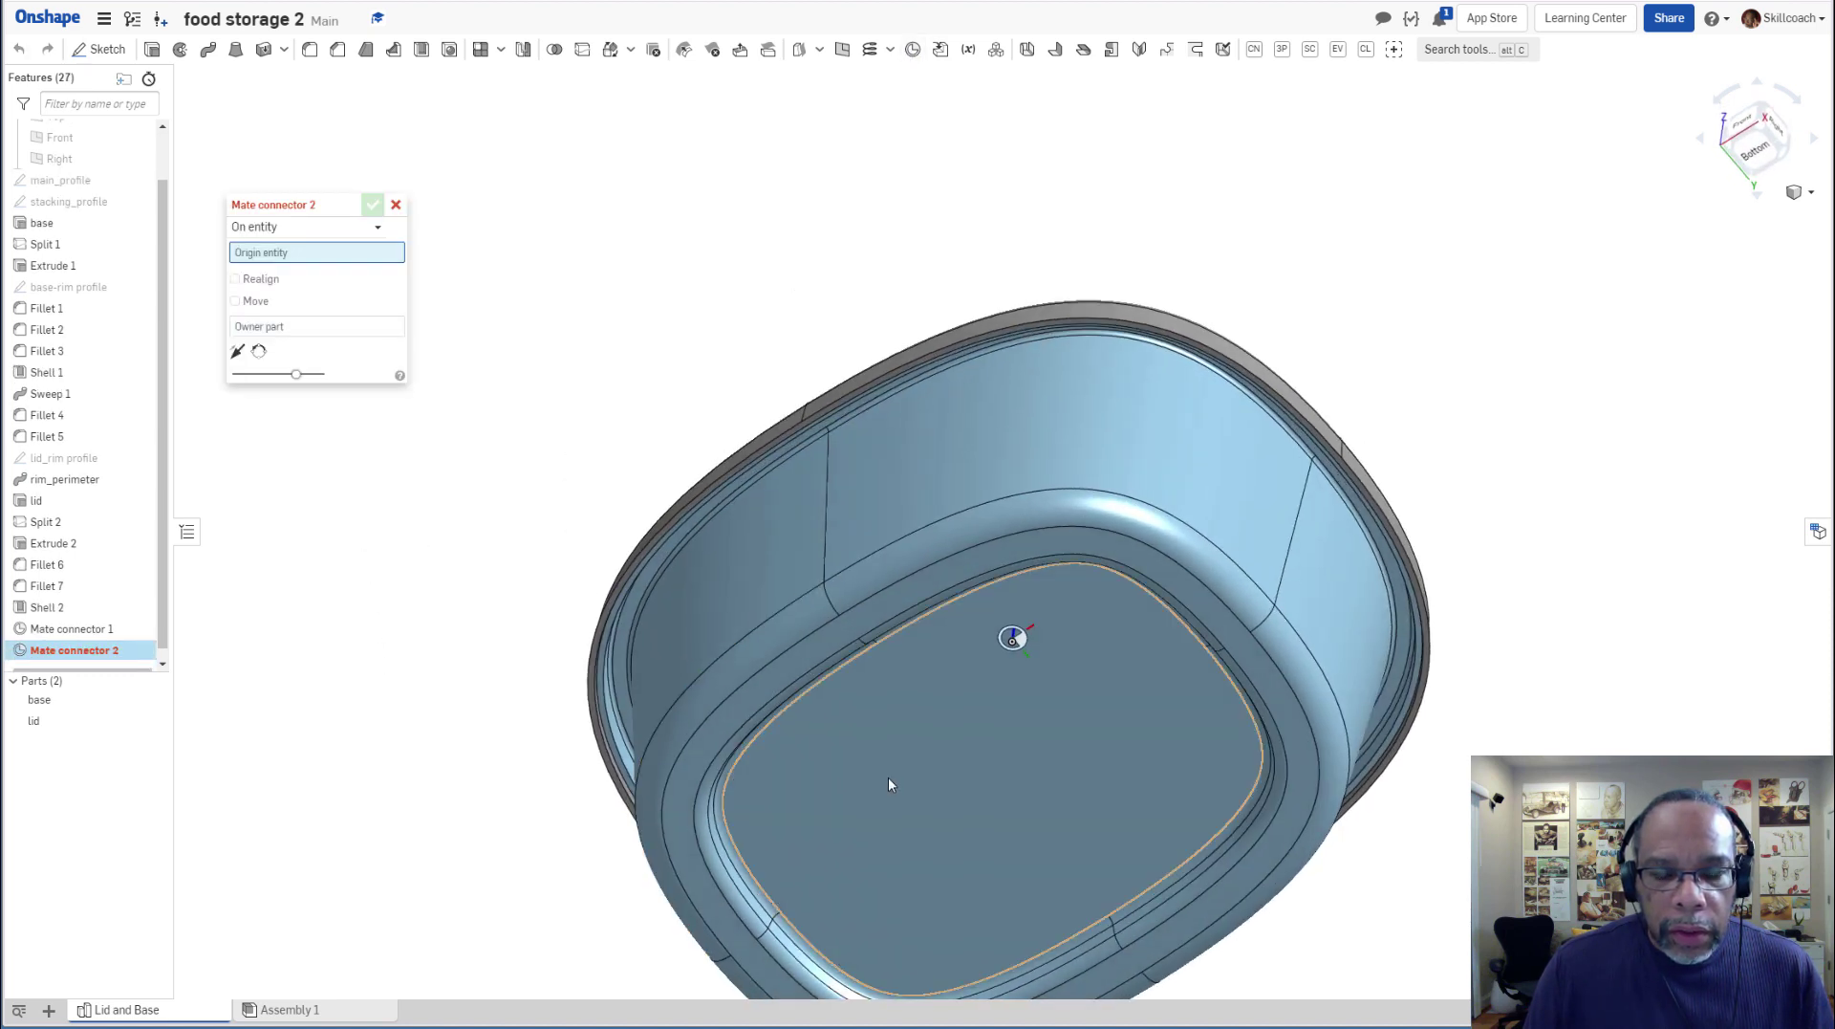
{"action": "mouse_move", "coordinate": [887, 776]}
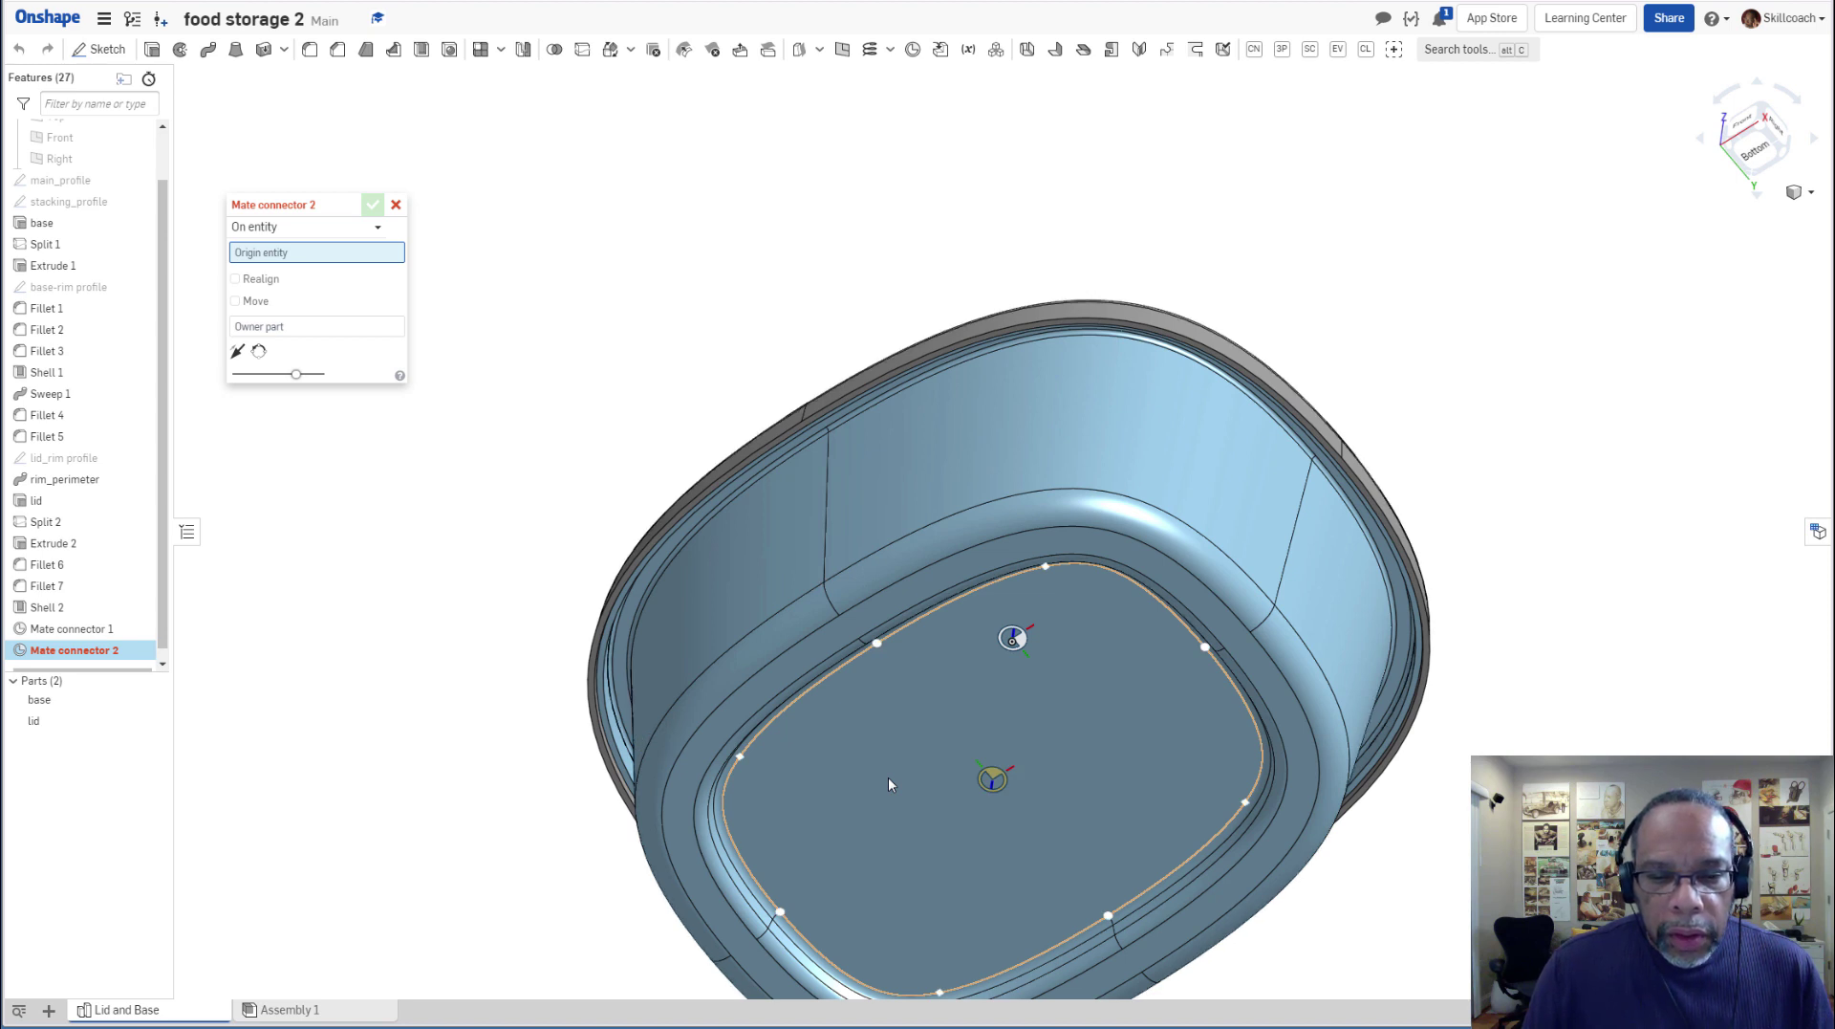
{"action": "left_click", "coordinate": [887, 776]}
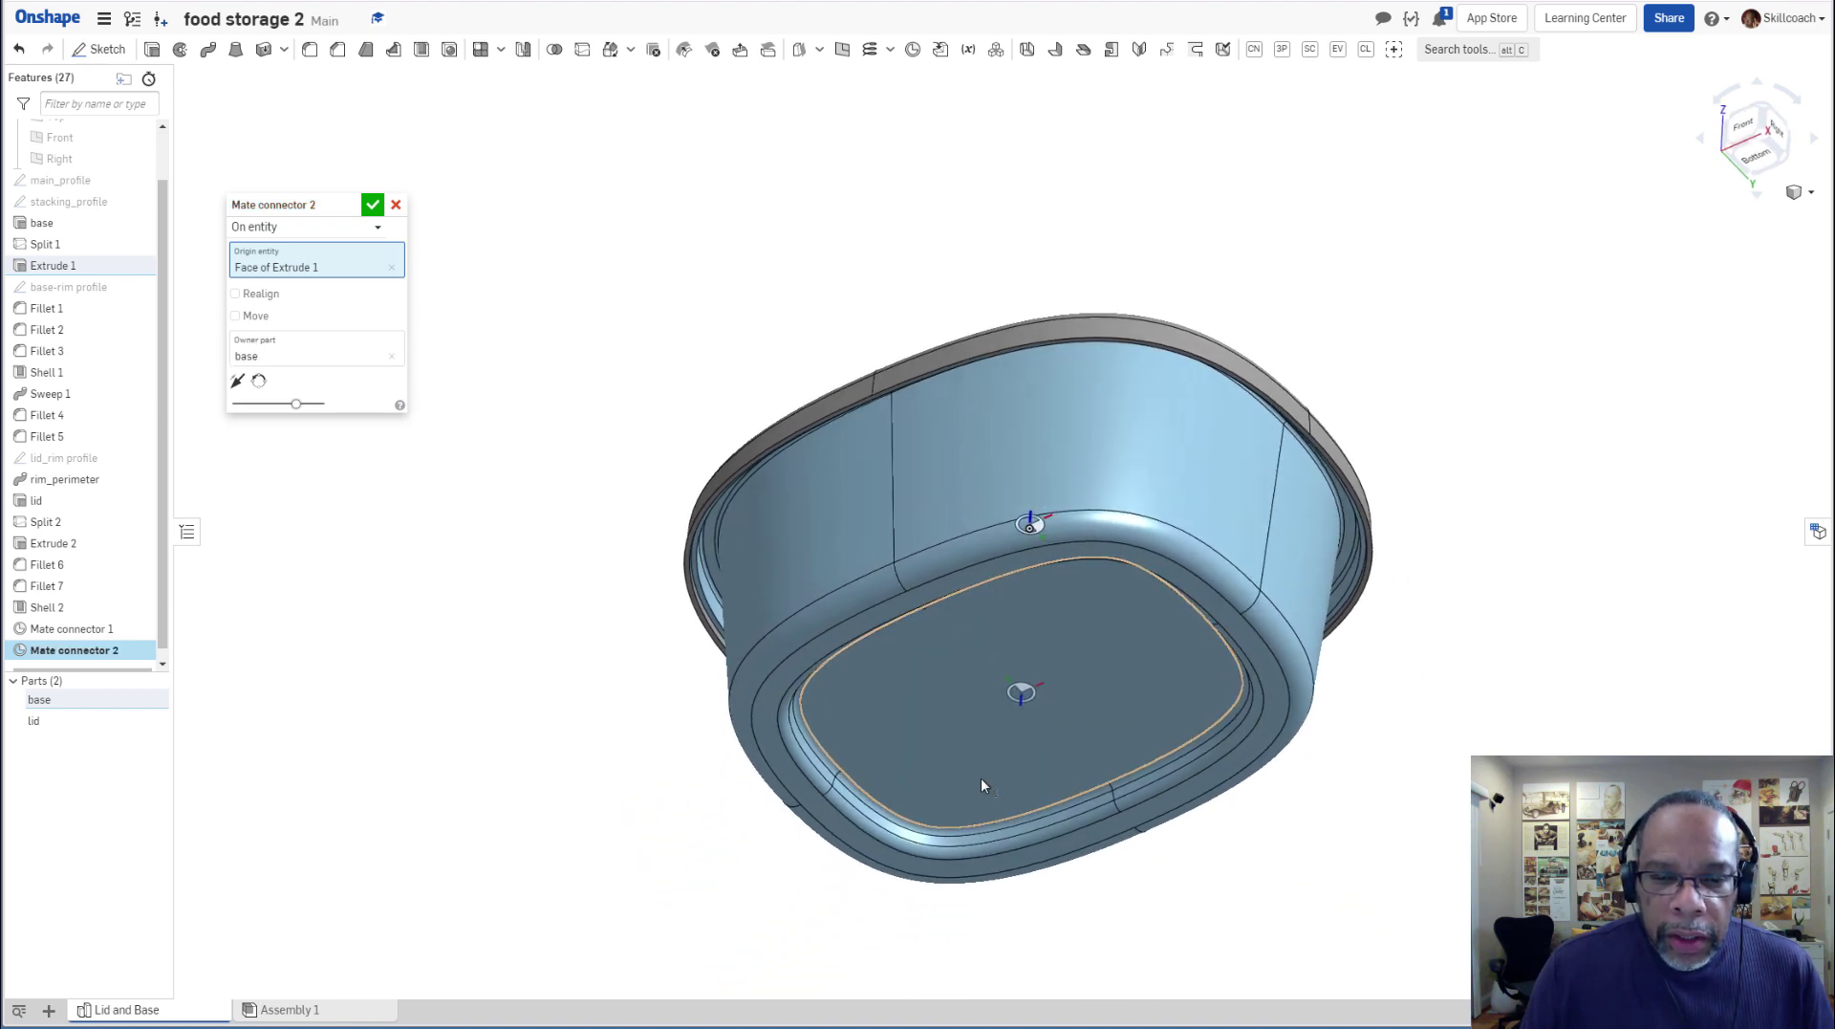
{"action": "right_click_drag", "start_coordinate": [1003, 749], "coordinate": [991, 696]}
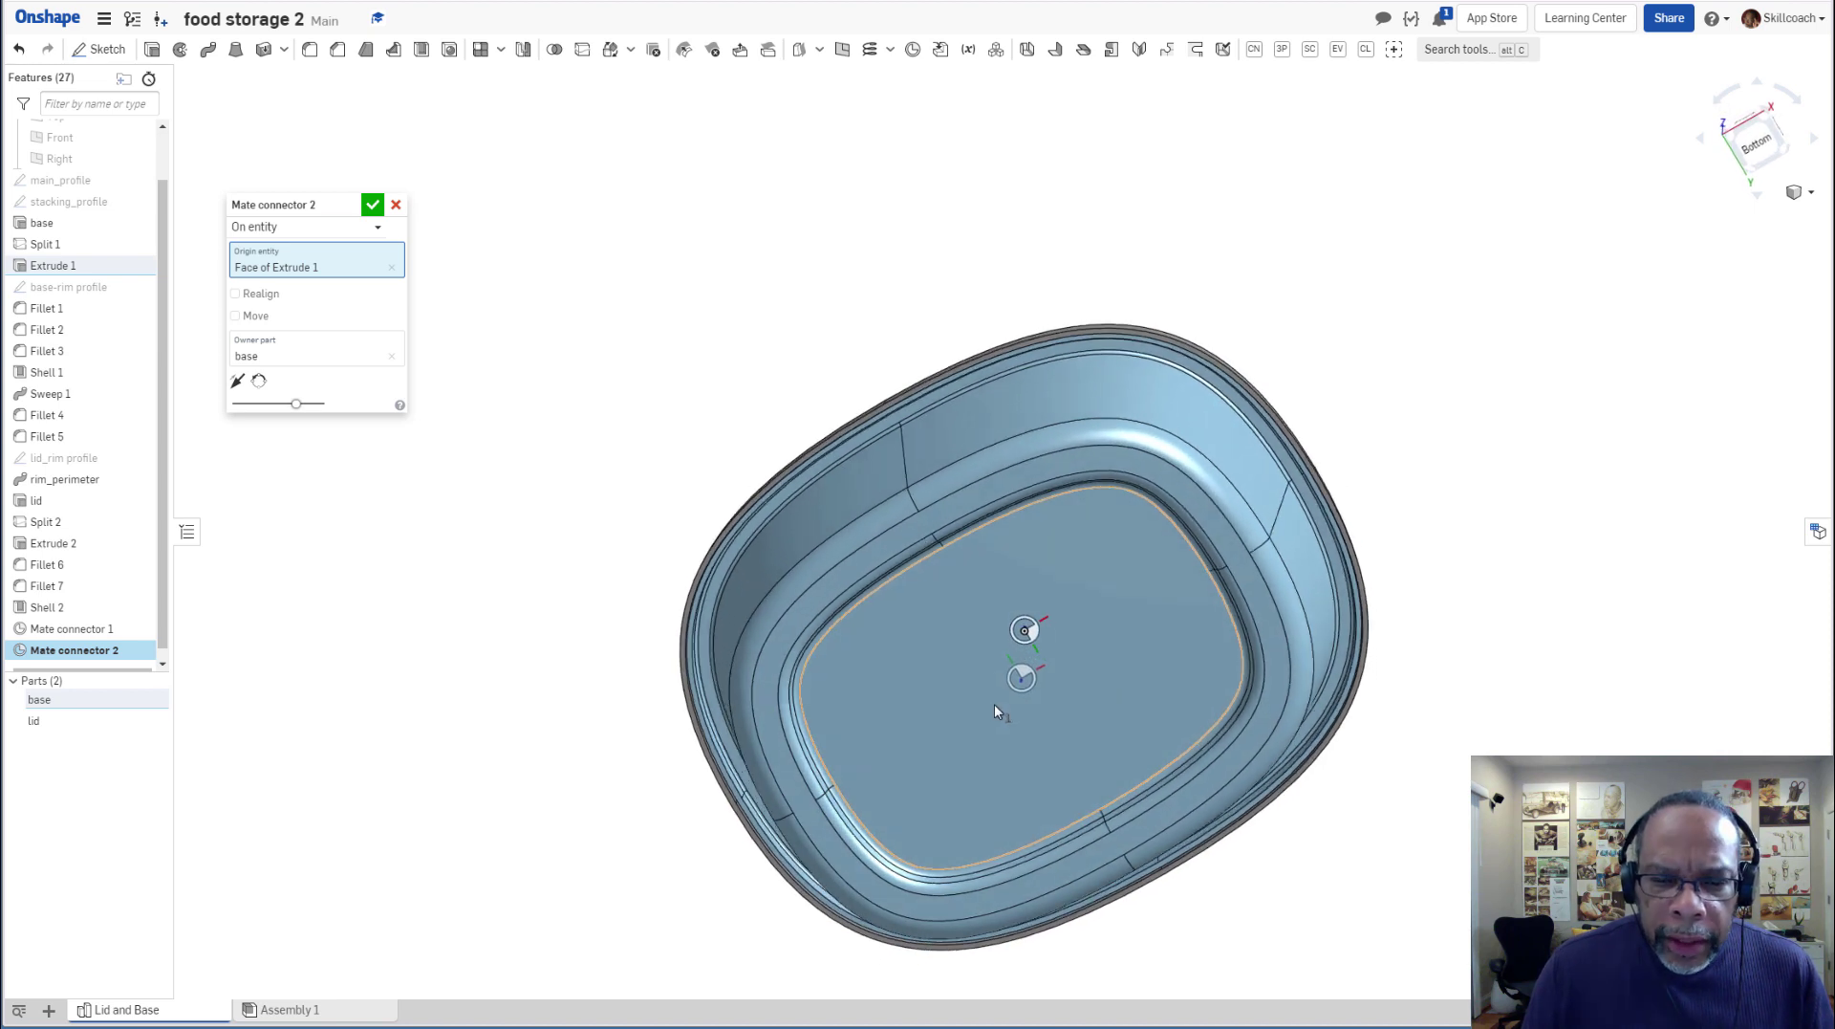
{"action": "scroll", "coordinate": [1047, 663], "scroll_direction": "up", "scroll_amount": 5}
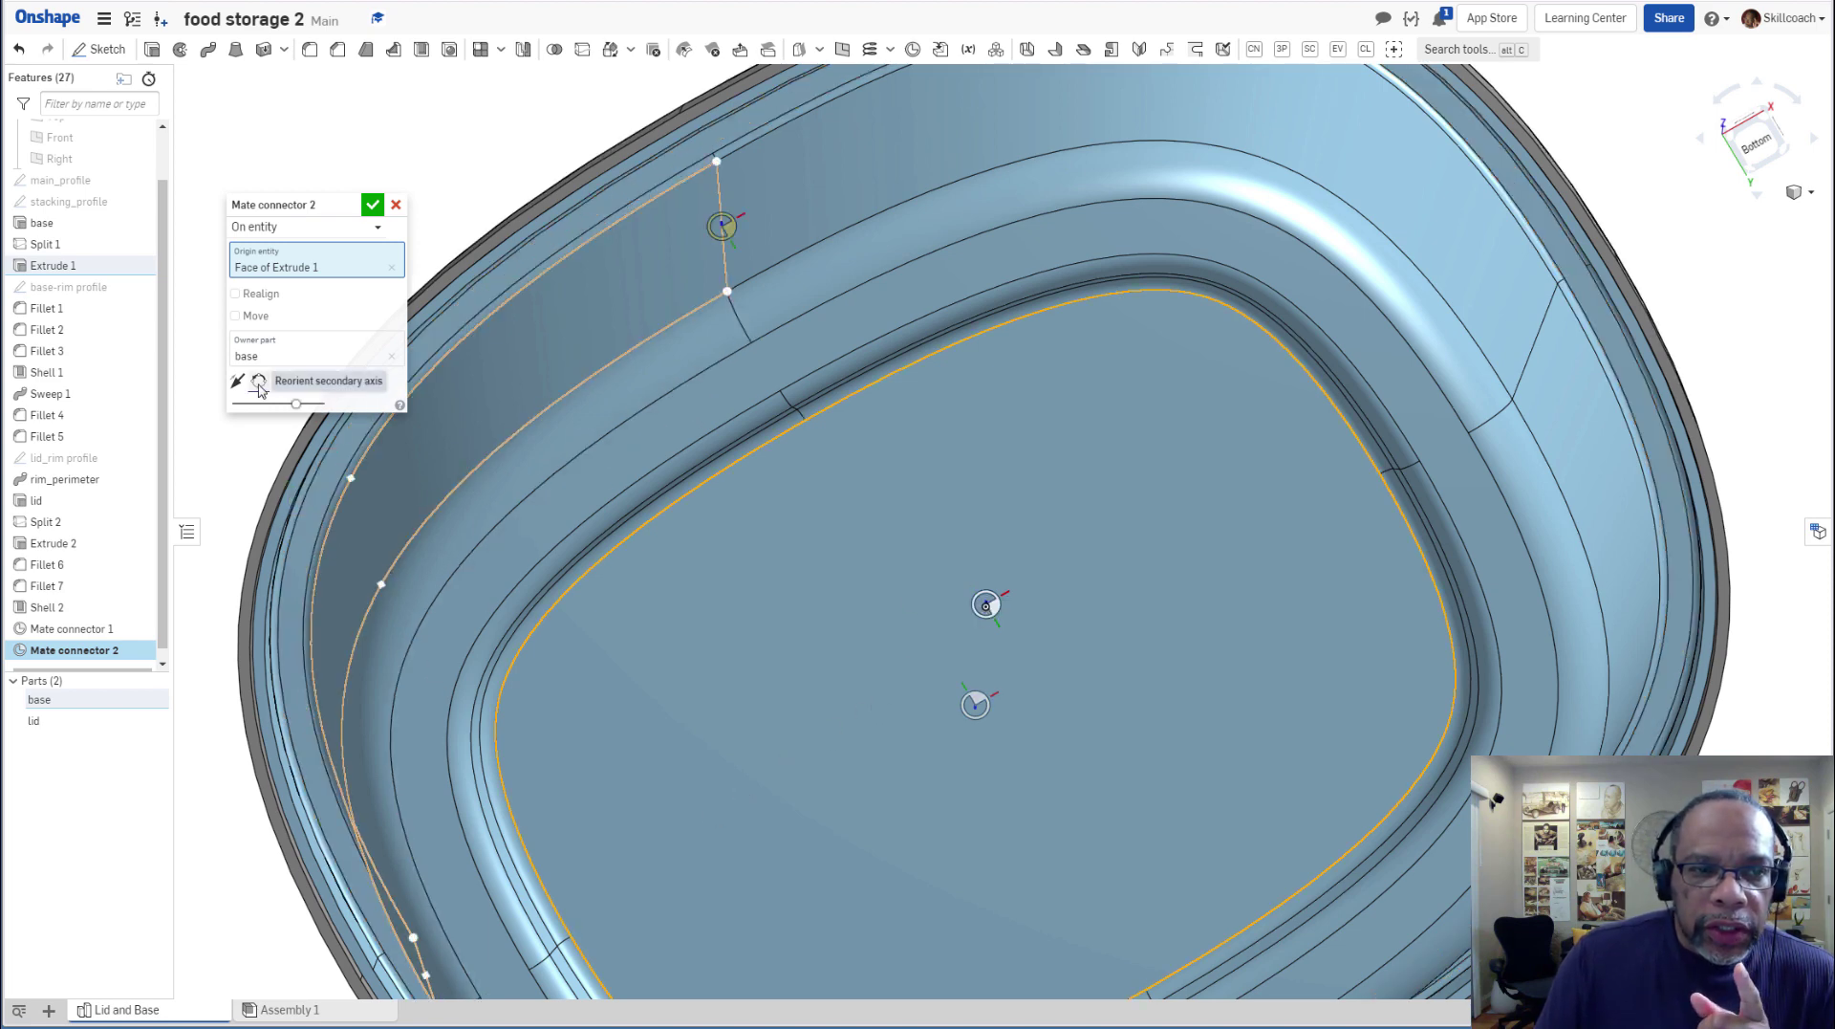
{"action": "left_click", "coordinate": [371, 206]}
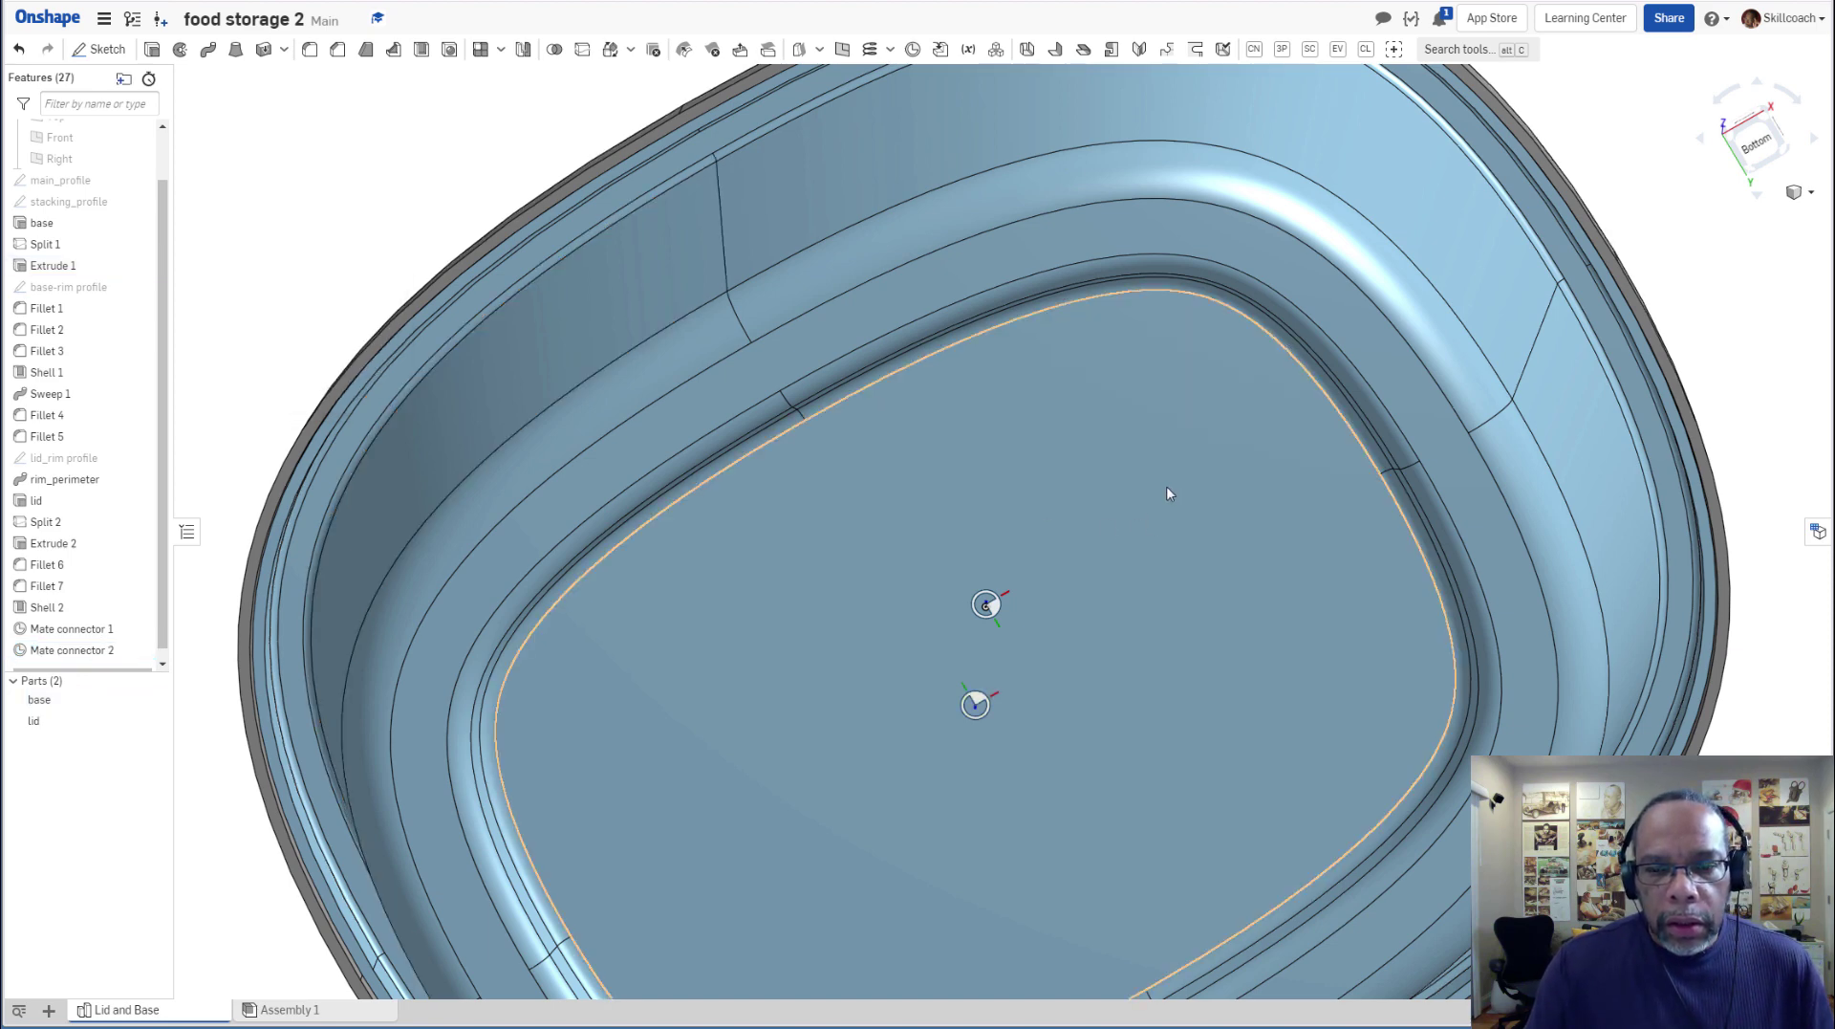
{"action": "scroll", "coordinate": [1166, 486], "scroll_direction": "down", "scroll_amount": 2}
{"action": "mouse_move", "coordinate": [1107, 546]}
{"action": "right_mouse_down"}
{"action": "mouse_move", "coordinate": [1078, 668]}
{"action": "mouse_move", "coordinate": [1115, 755]}
{"action": "mouse_move", "coordinate": [1036, 733]}
{"action": "mouse_move", "coordinate": [1164, 594]}
{"action": "mouse_move", "coordinate": [987, 586]}
{"action": "mouse_move", "coordinate": [935, 610]}
{"action": "right_mouse_up"}
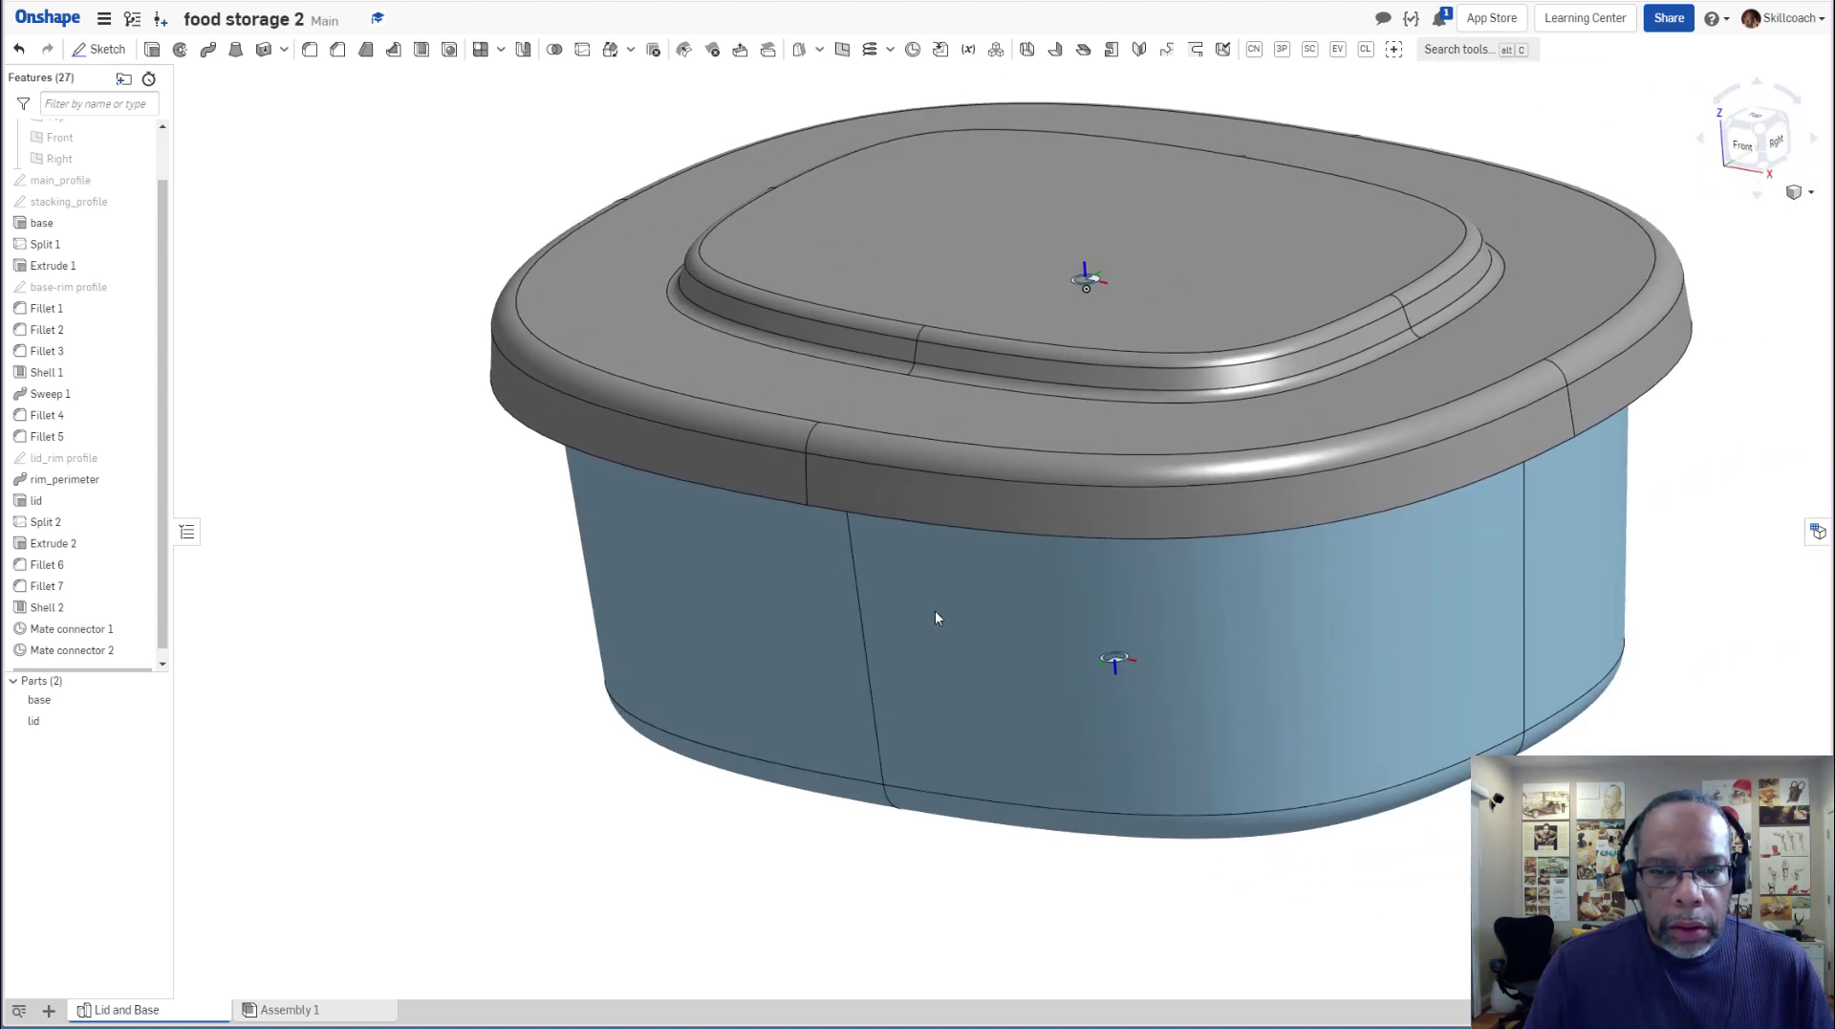
{"action": "scroll", "coordinate": [1191, 594], "scroll_direction": "down", "scroll_amount": 2}
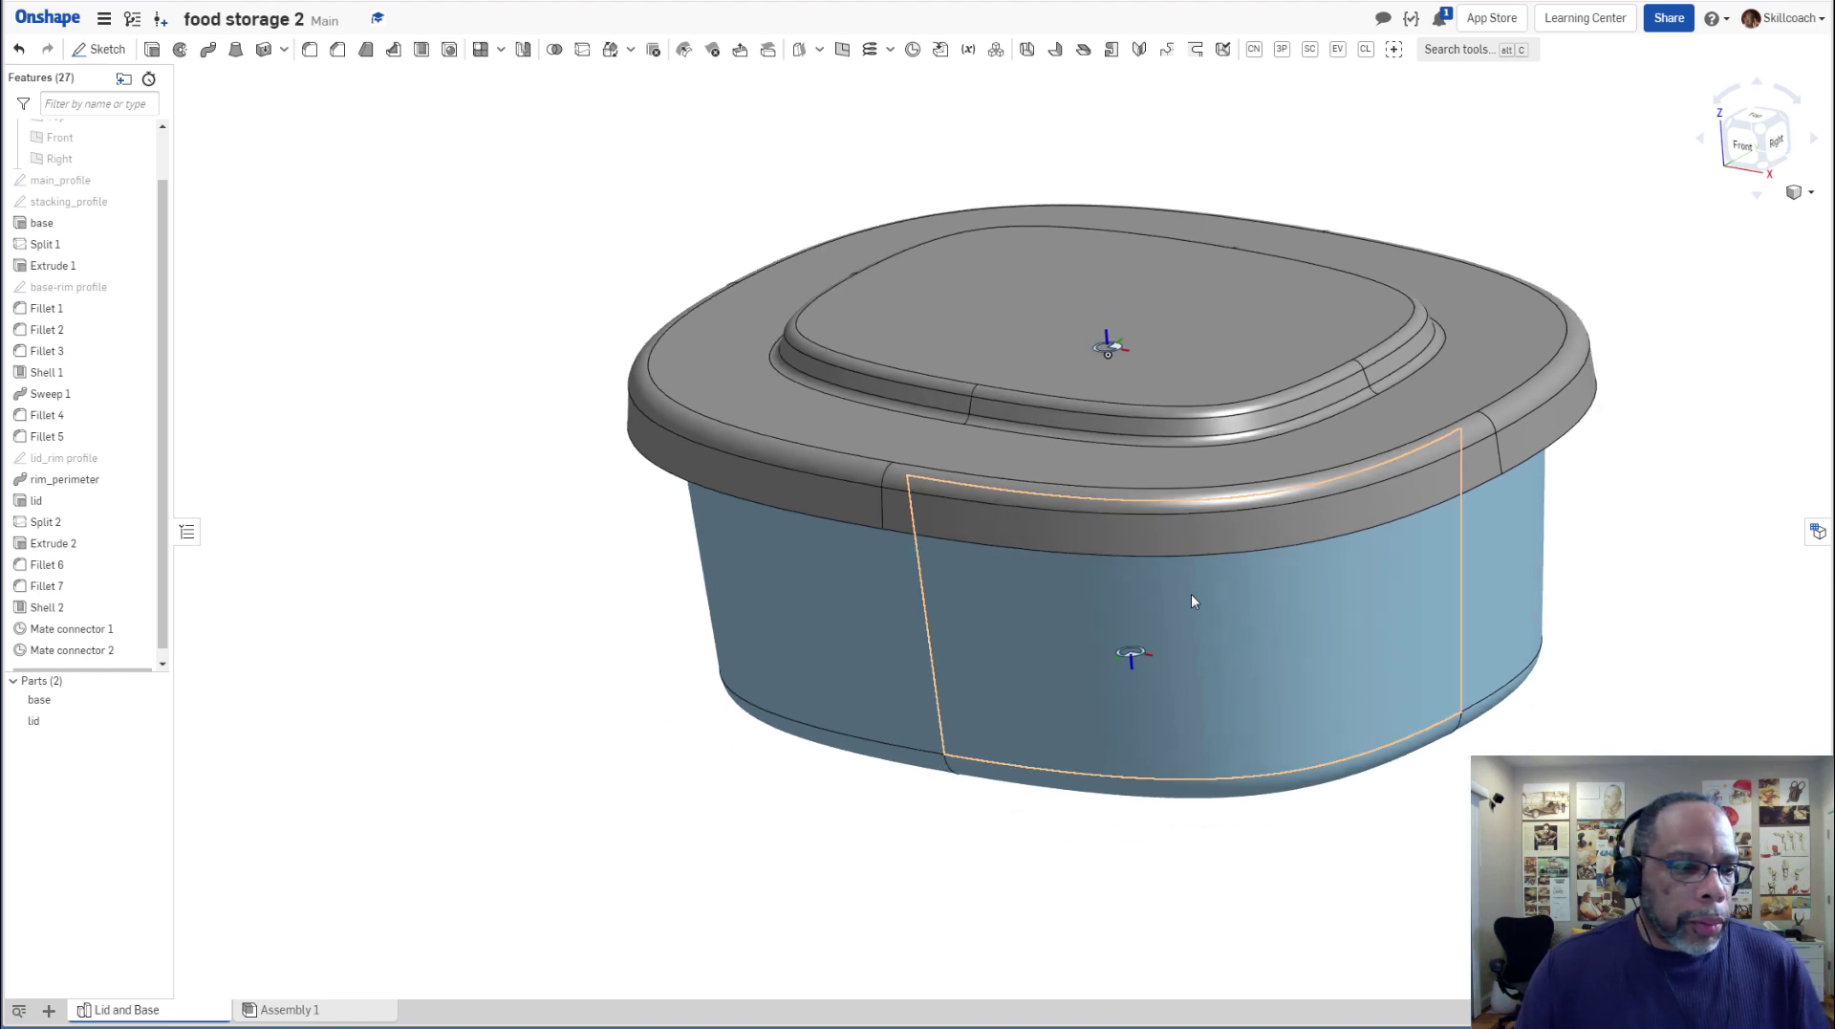
{"action": "left_click", "coordinate": [44, 699]}
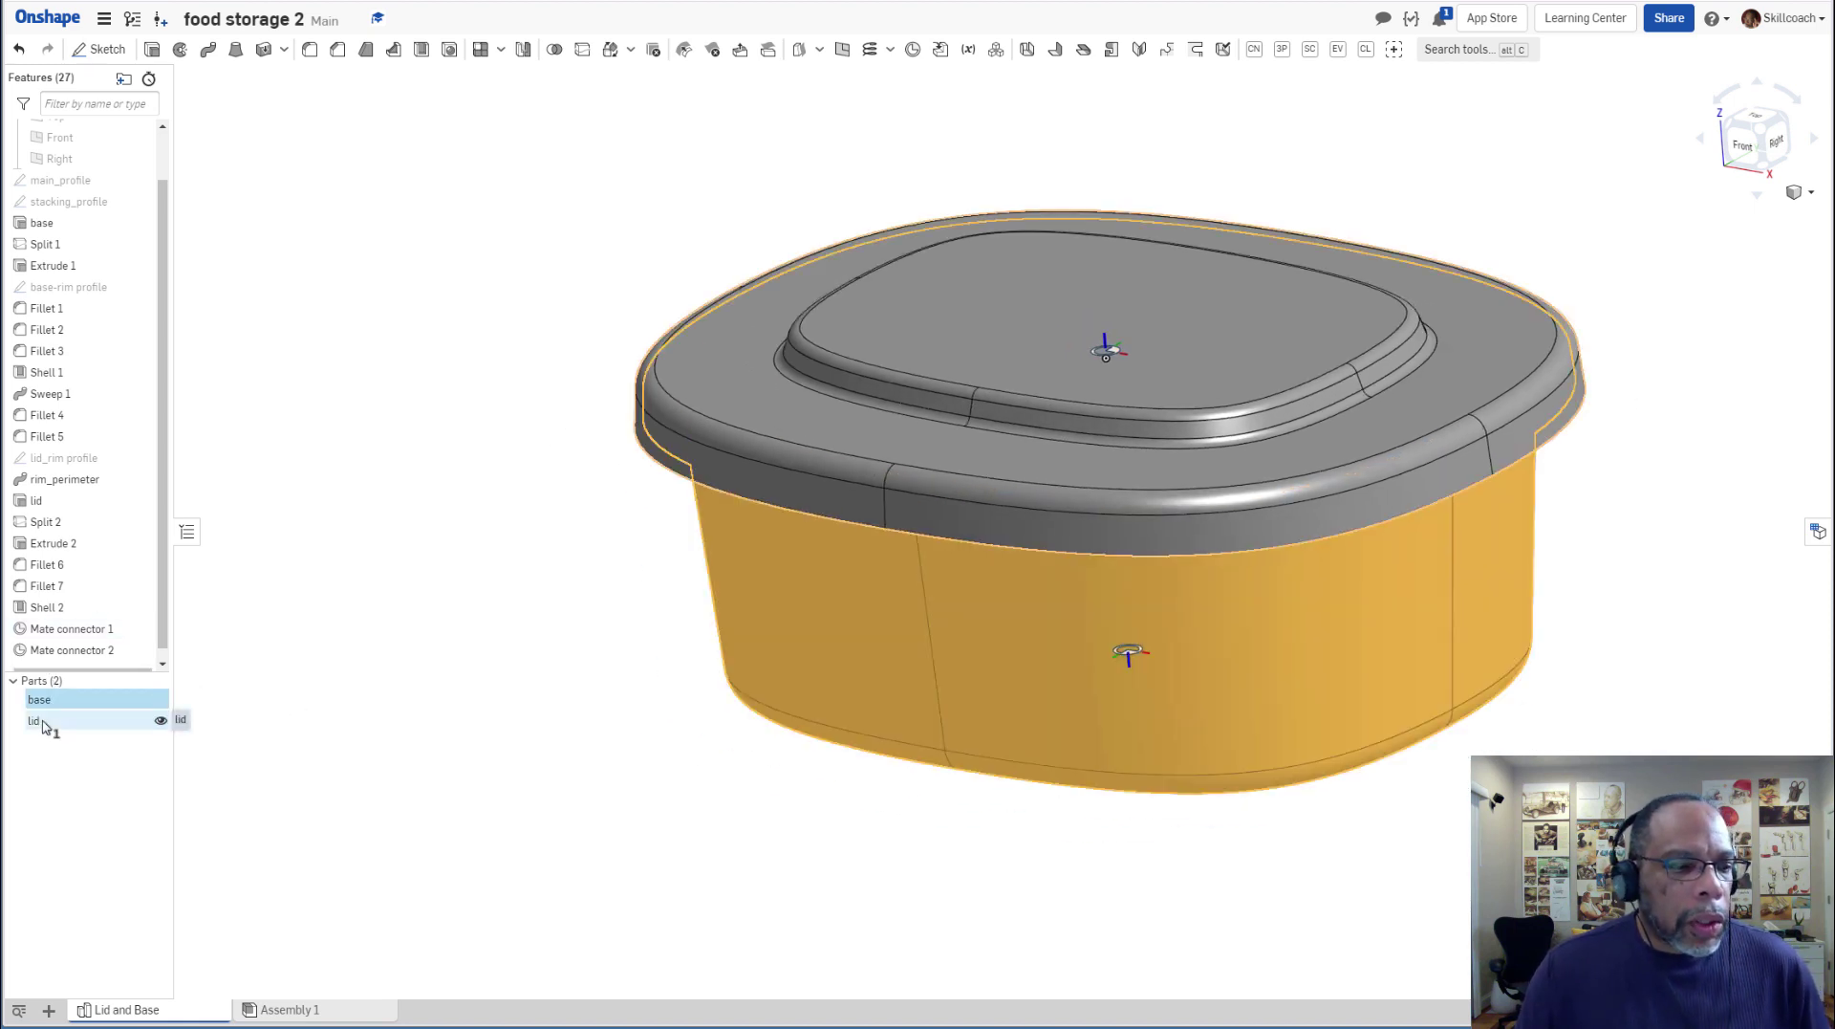
{"action": "left_click", "coordinate": [43, 722]}
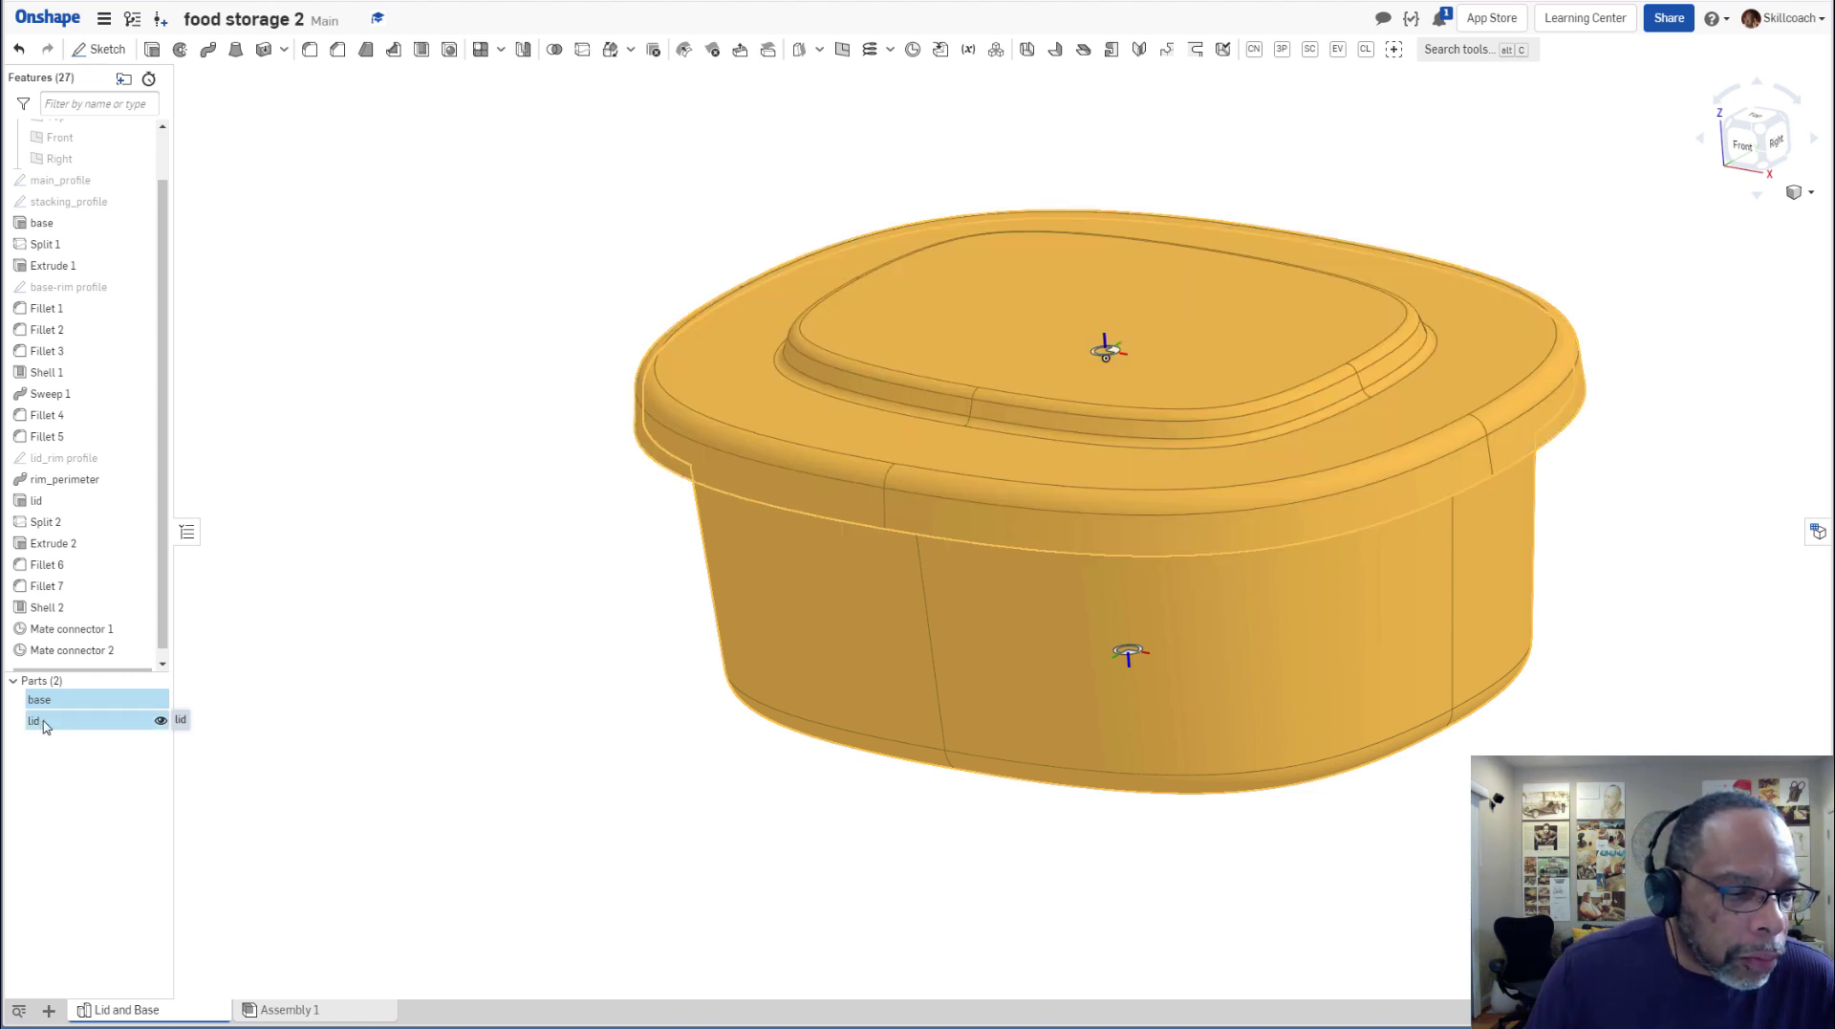
{"action": "right_click", "coordinate": [43, 723]}
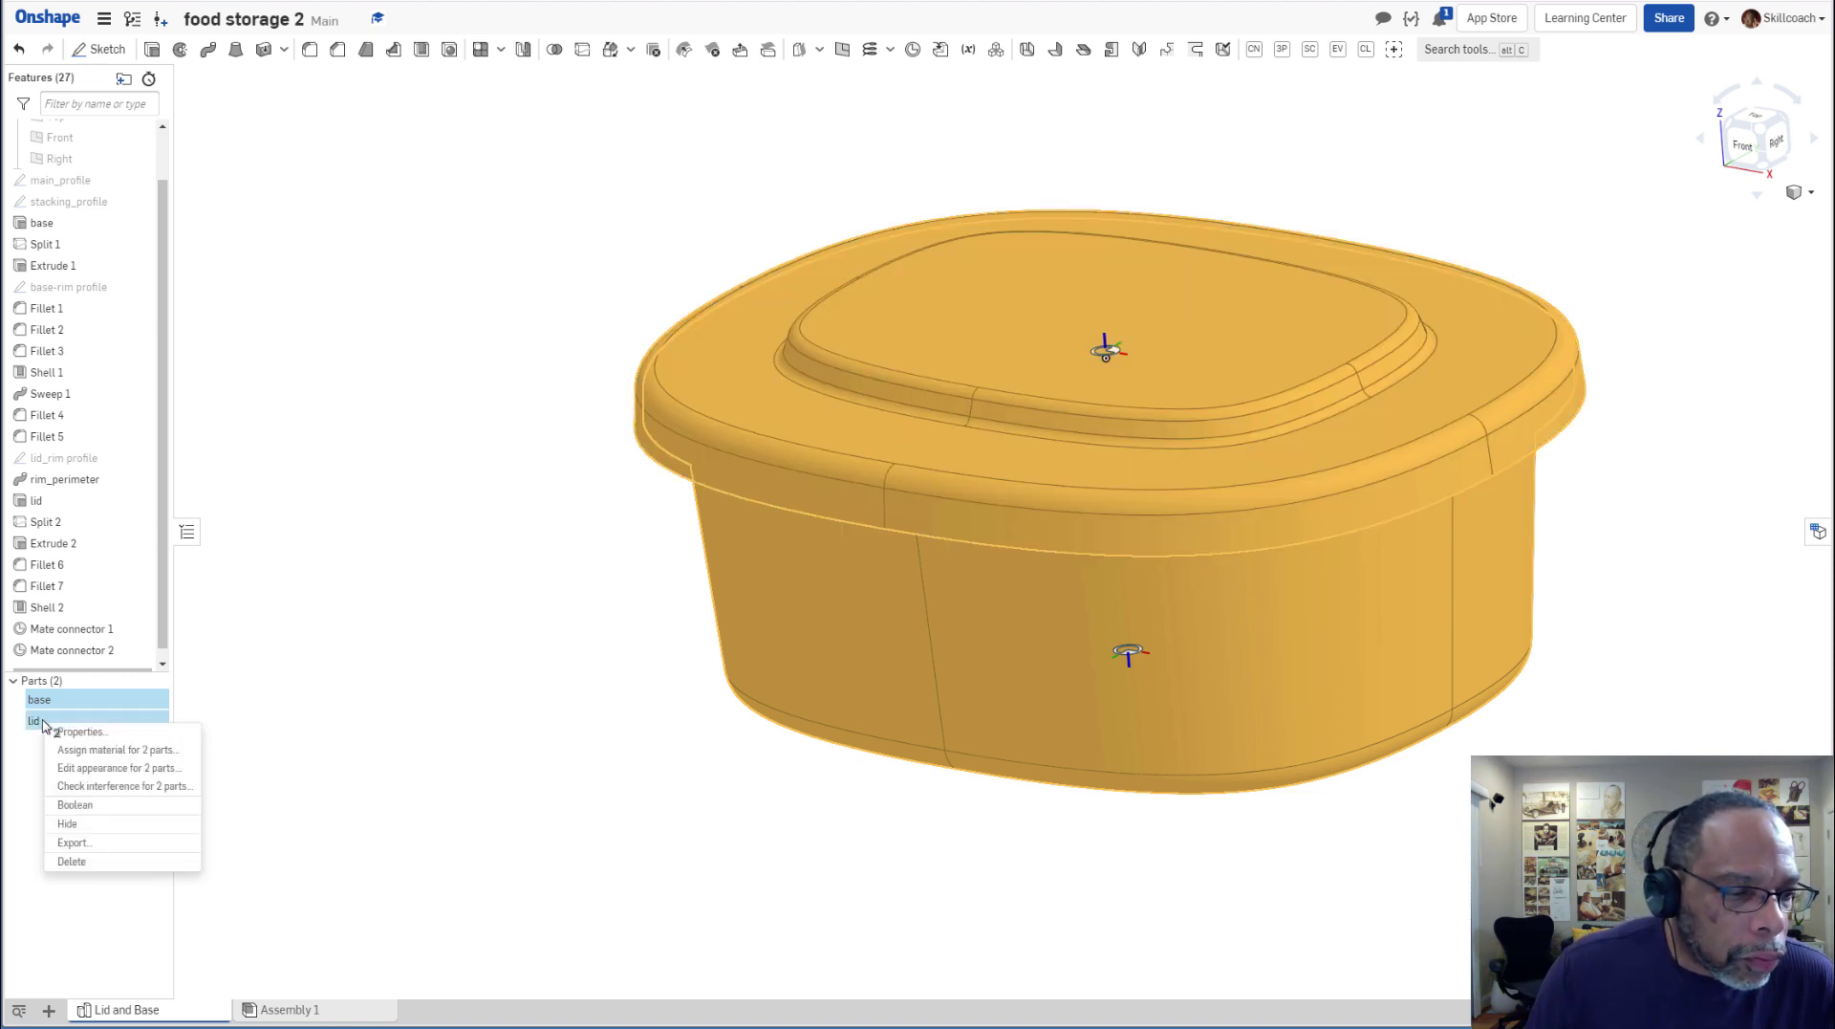
{"action": "left_click", "coordinate": [259, 680]}
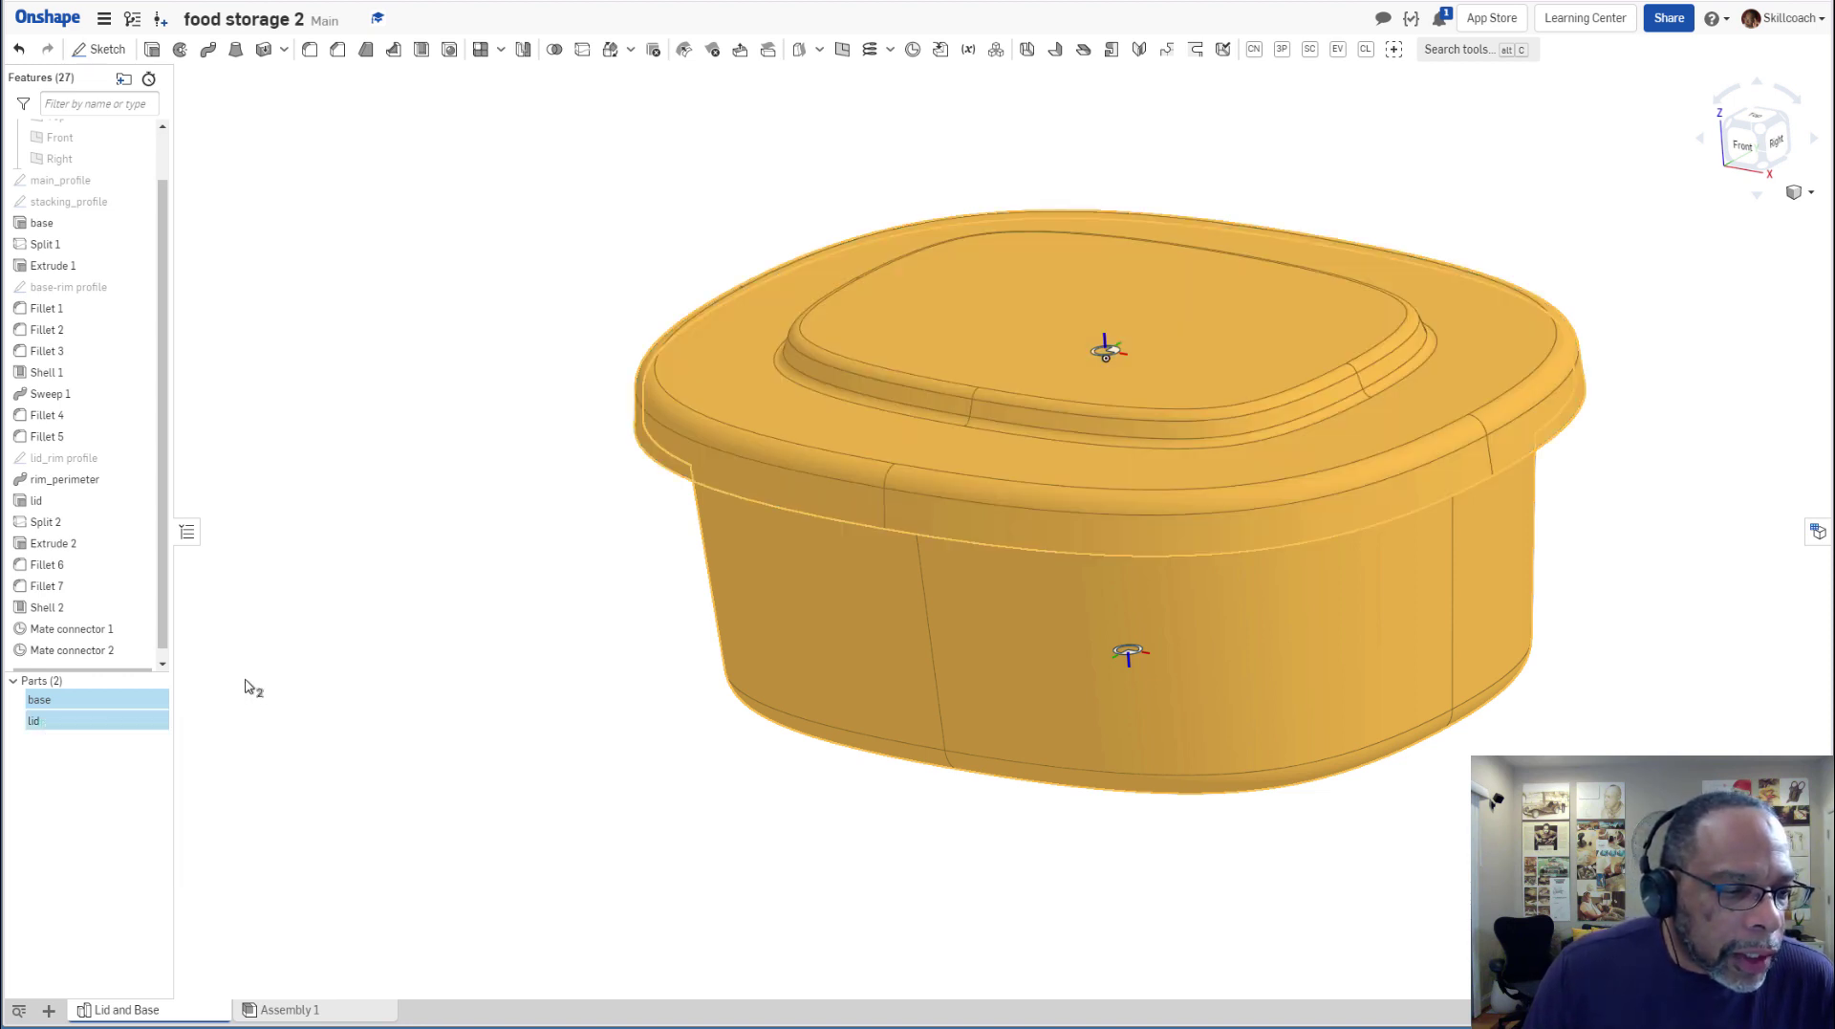
{"action": "left_click", "coordinate": [121, 699]}
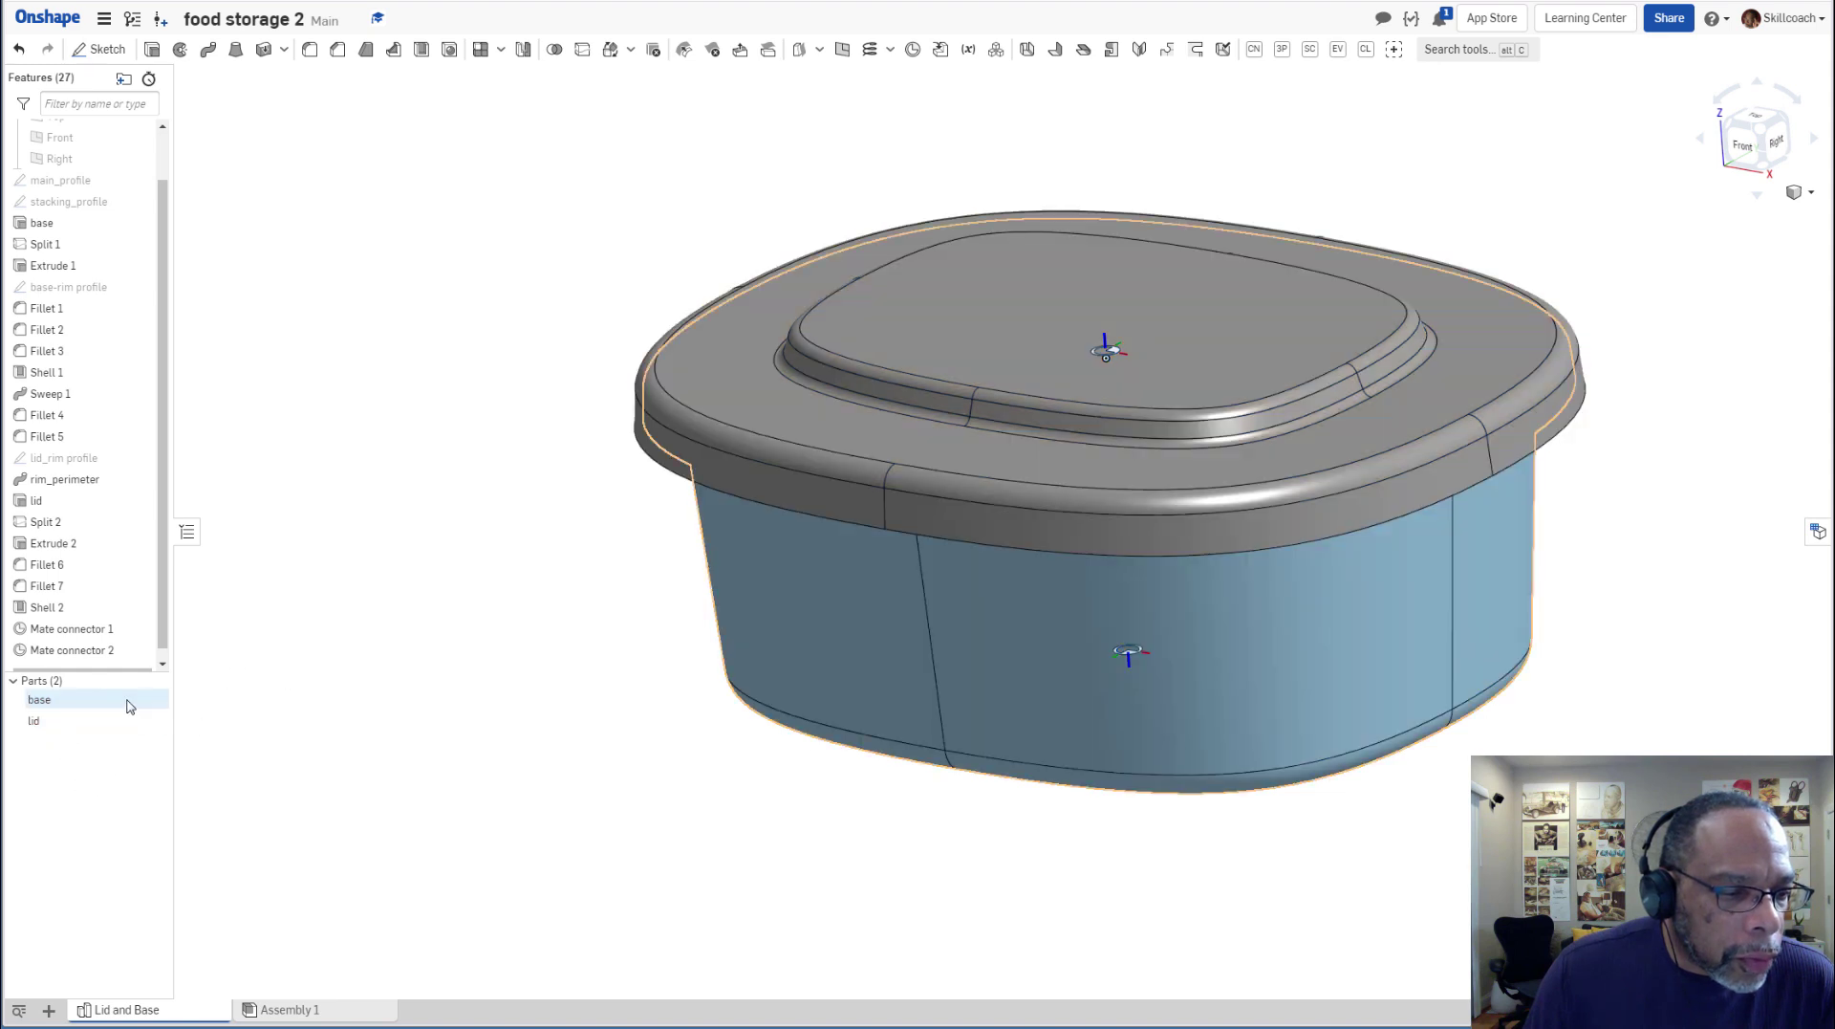
Copy the base part with Transform by mate connectors, from the connector on its underside to the connector on the lid.
{"action": "right_click", "coordinate": [121, 701]}
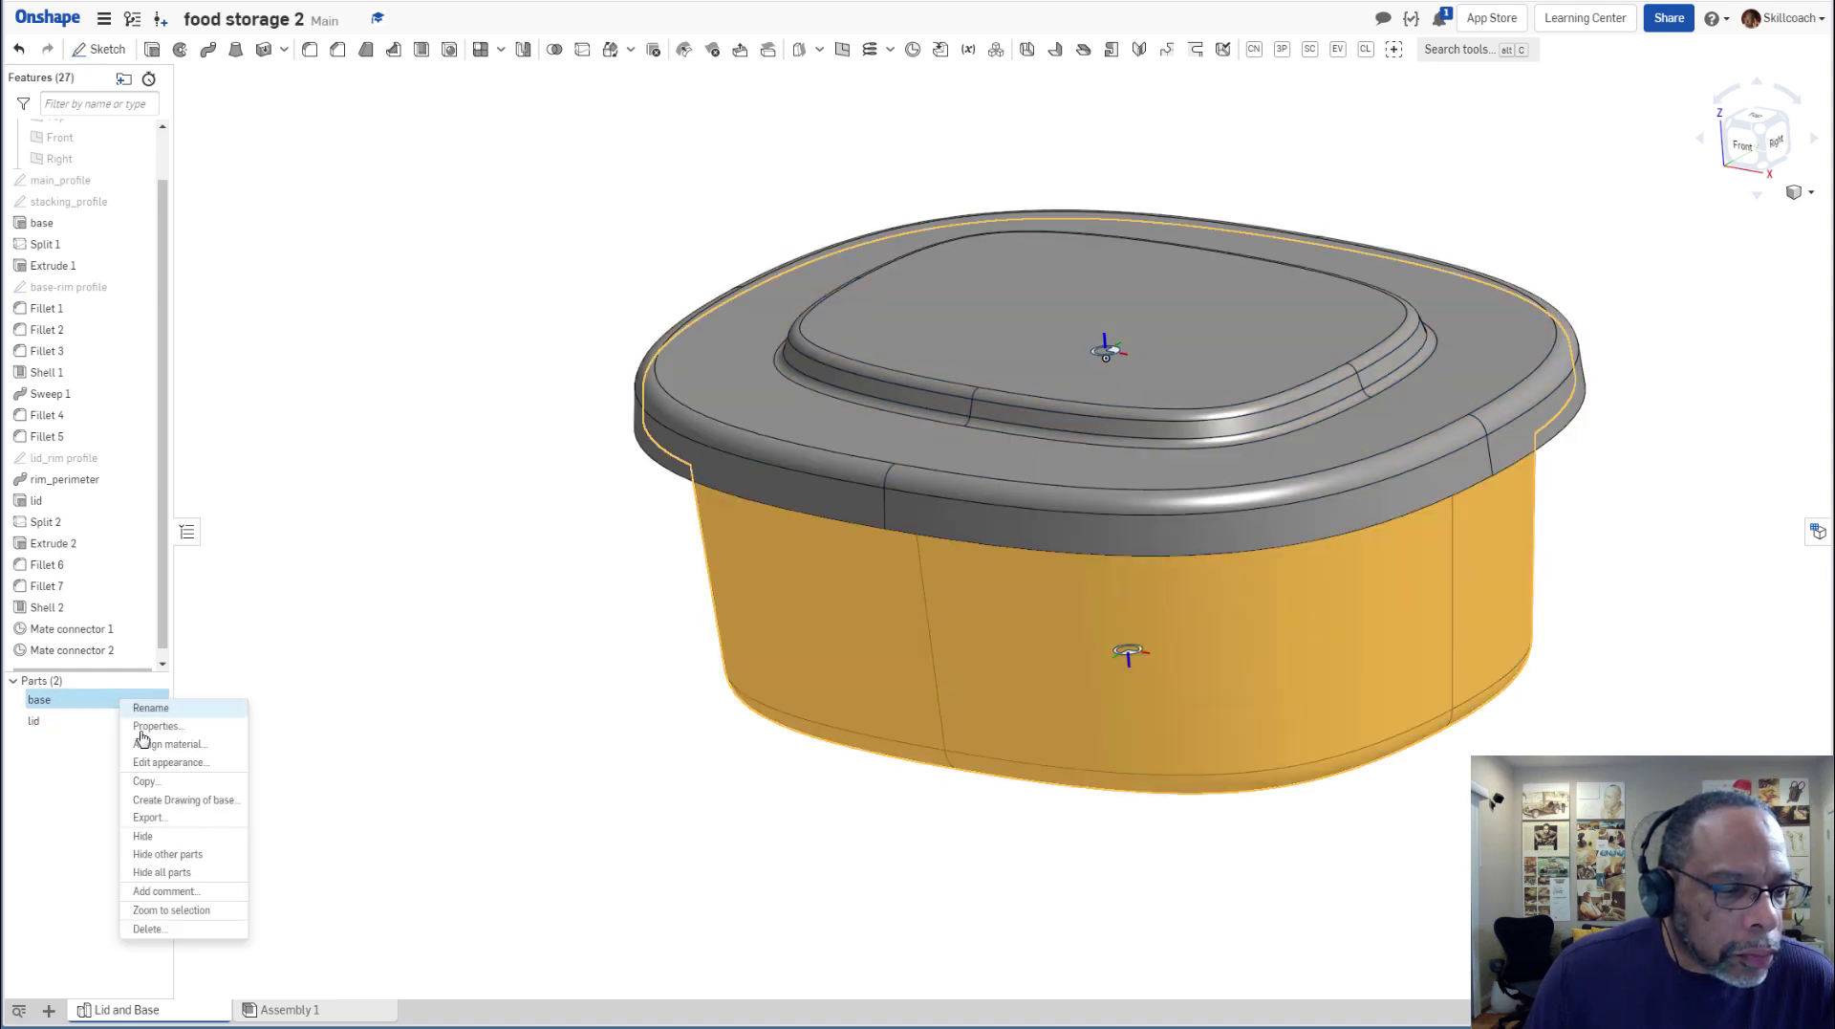
{"action": "left_click", "coordinate": [148, 781]}
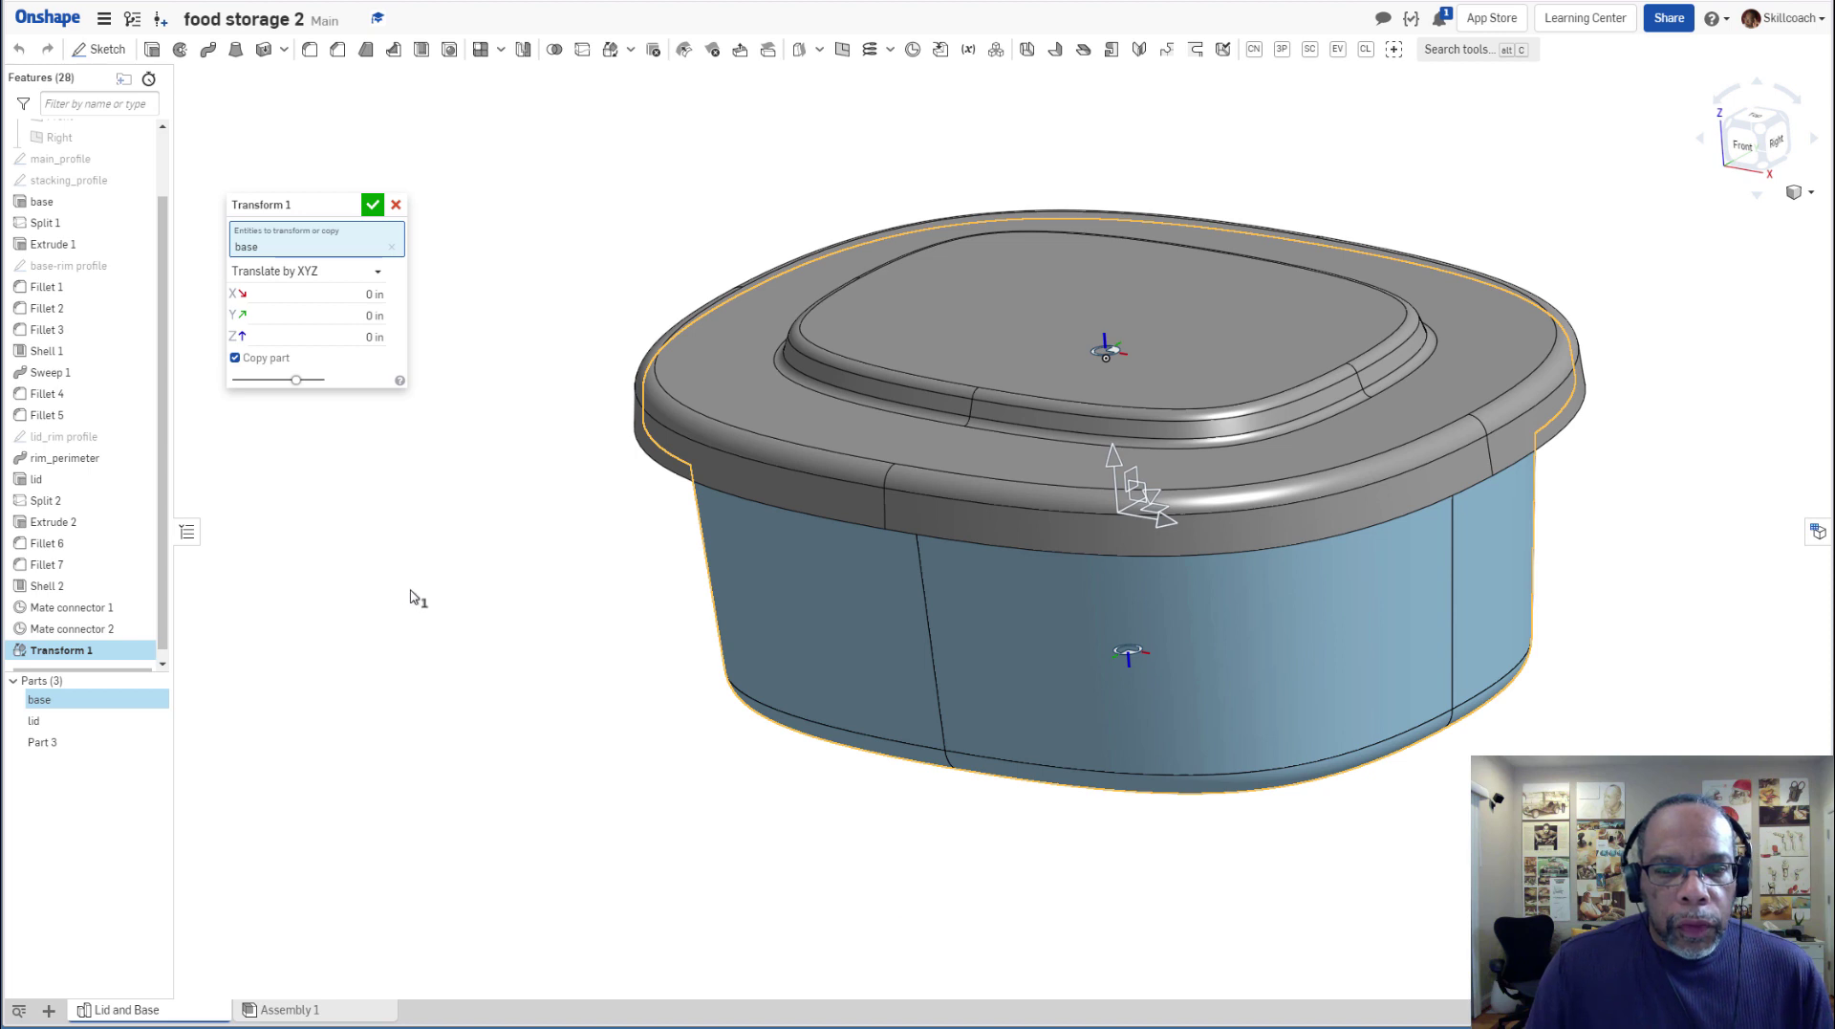
{"action": "right_click_drag", "start_coordinate": [412, 590], "coordinate": [418, 589]}
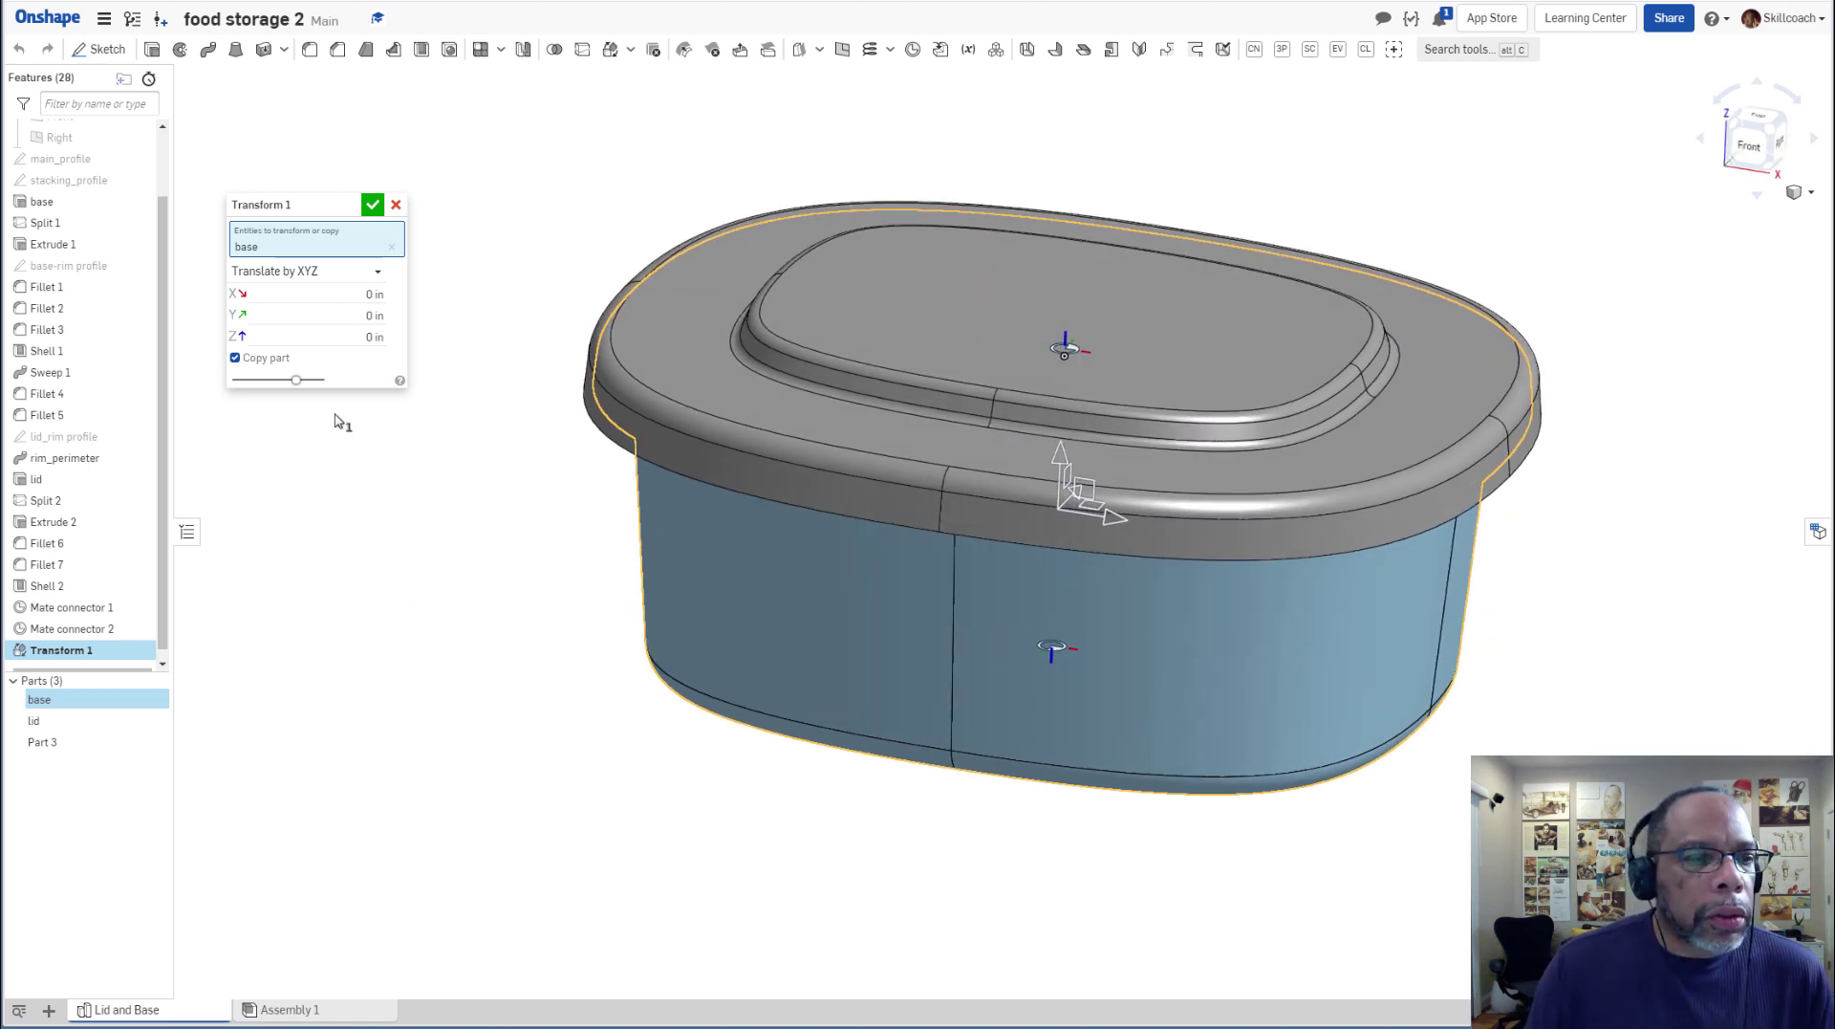
{"action": "left_click", "coordinate": [376, 276]}
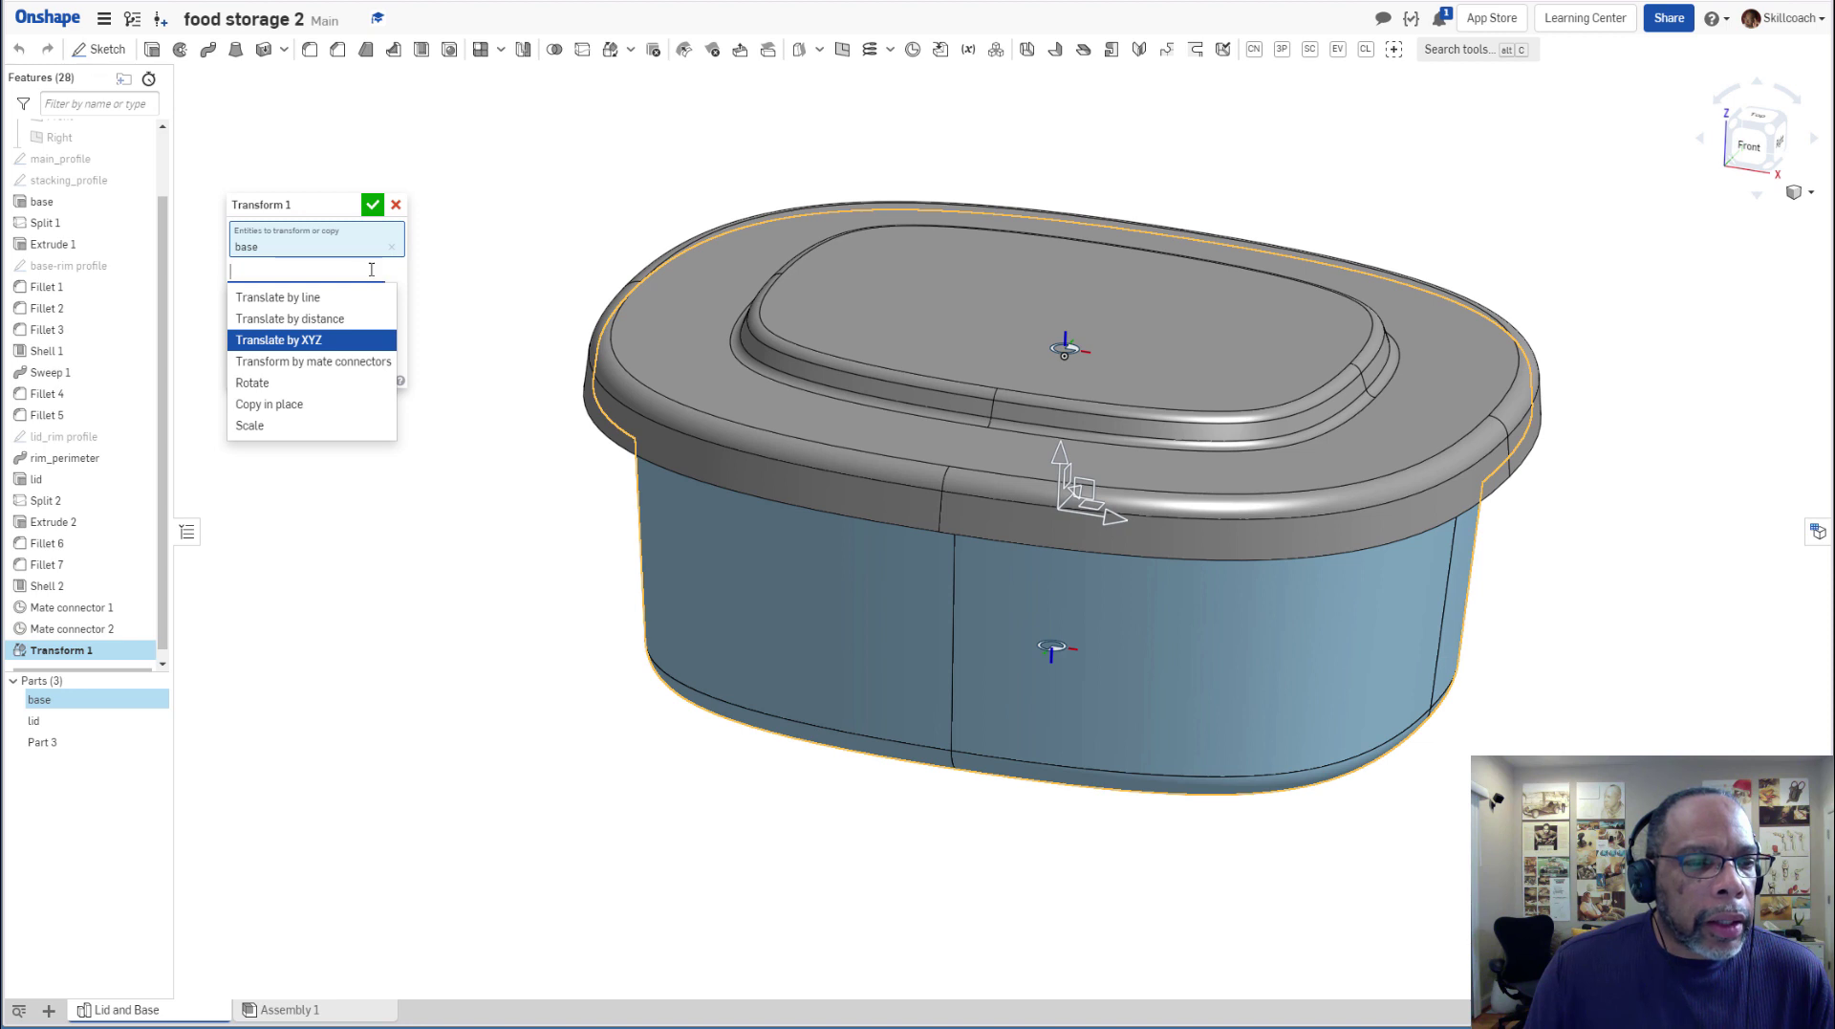
{"action": "left_click", "coordinate": [298, 363]}
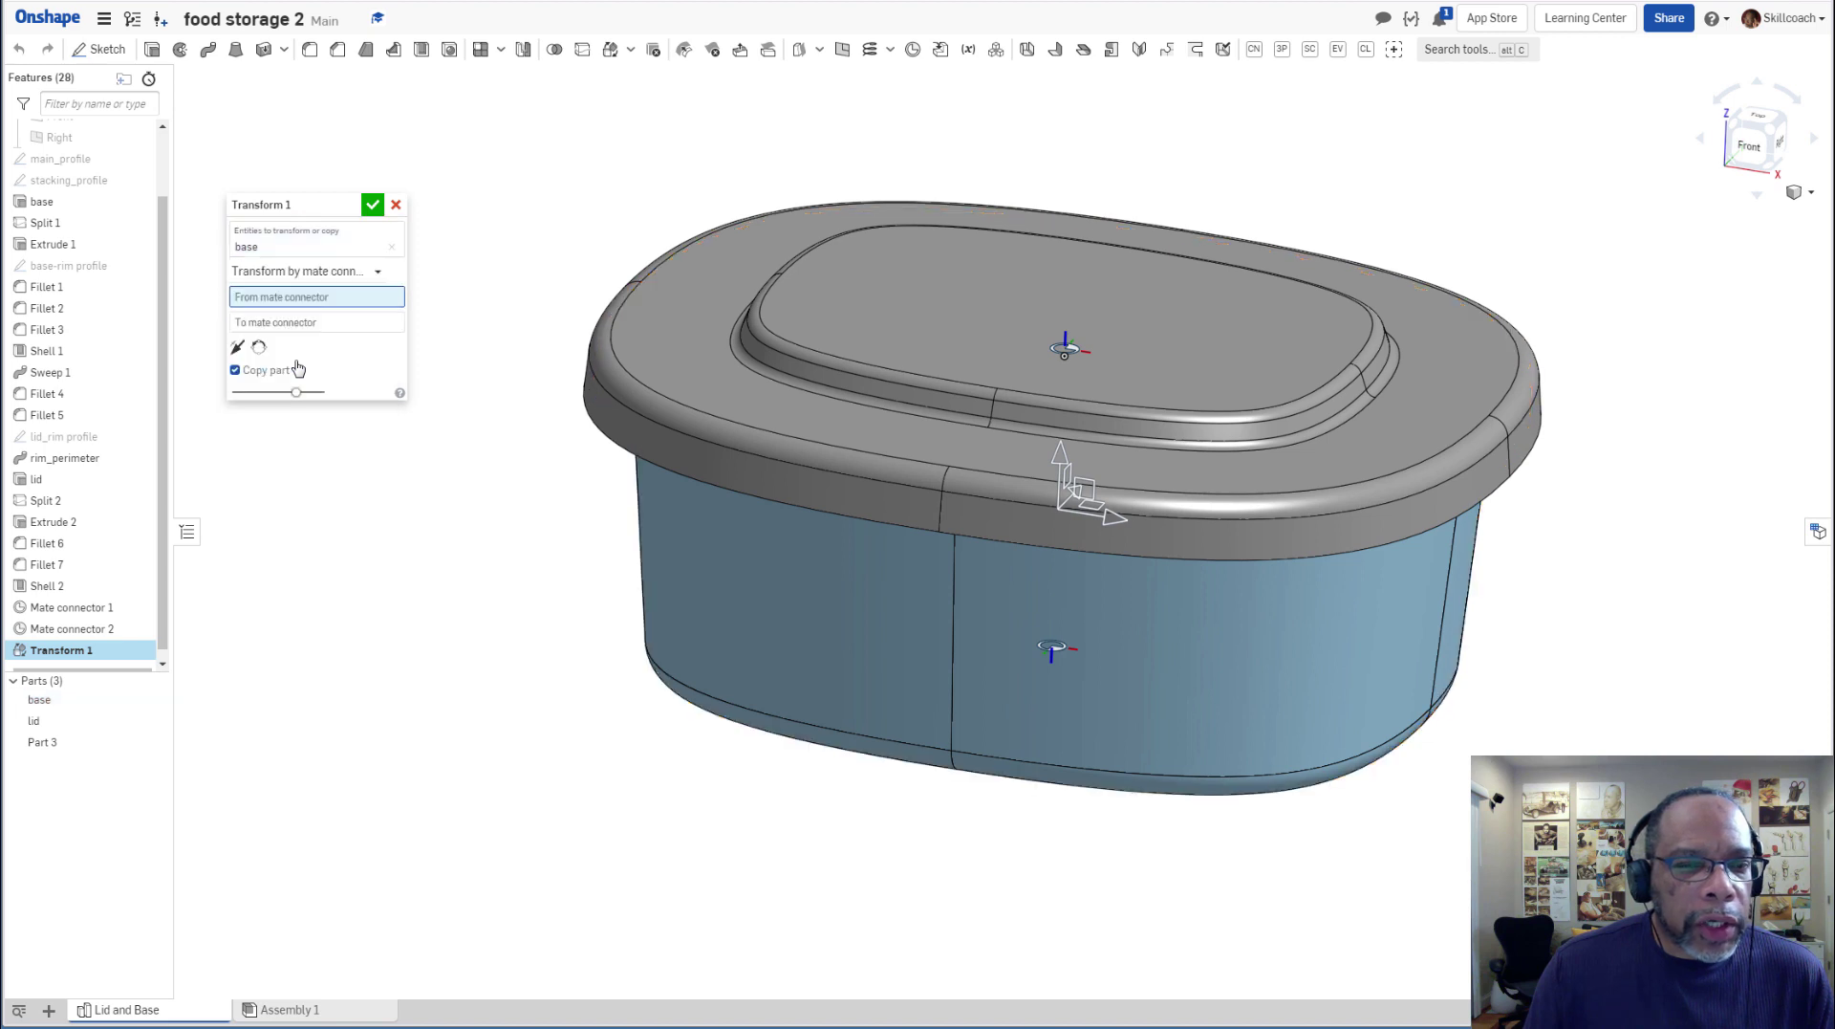
{"action": "left_click", "coordinate": [236, 371]}
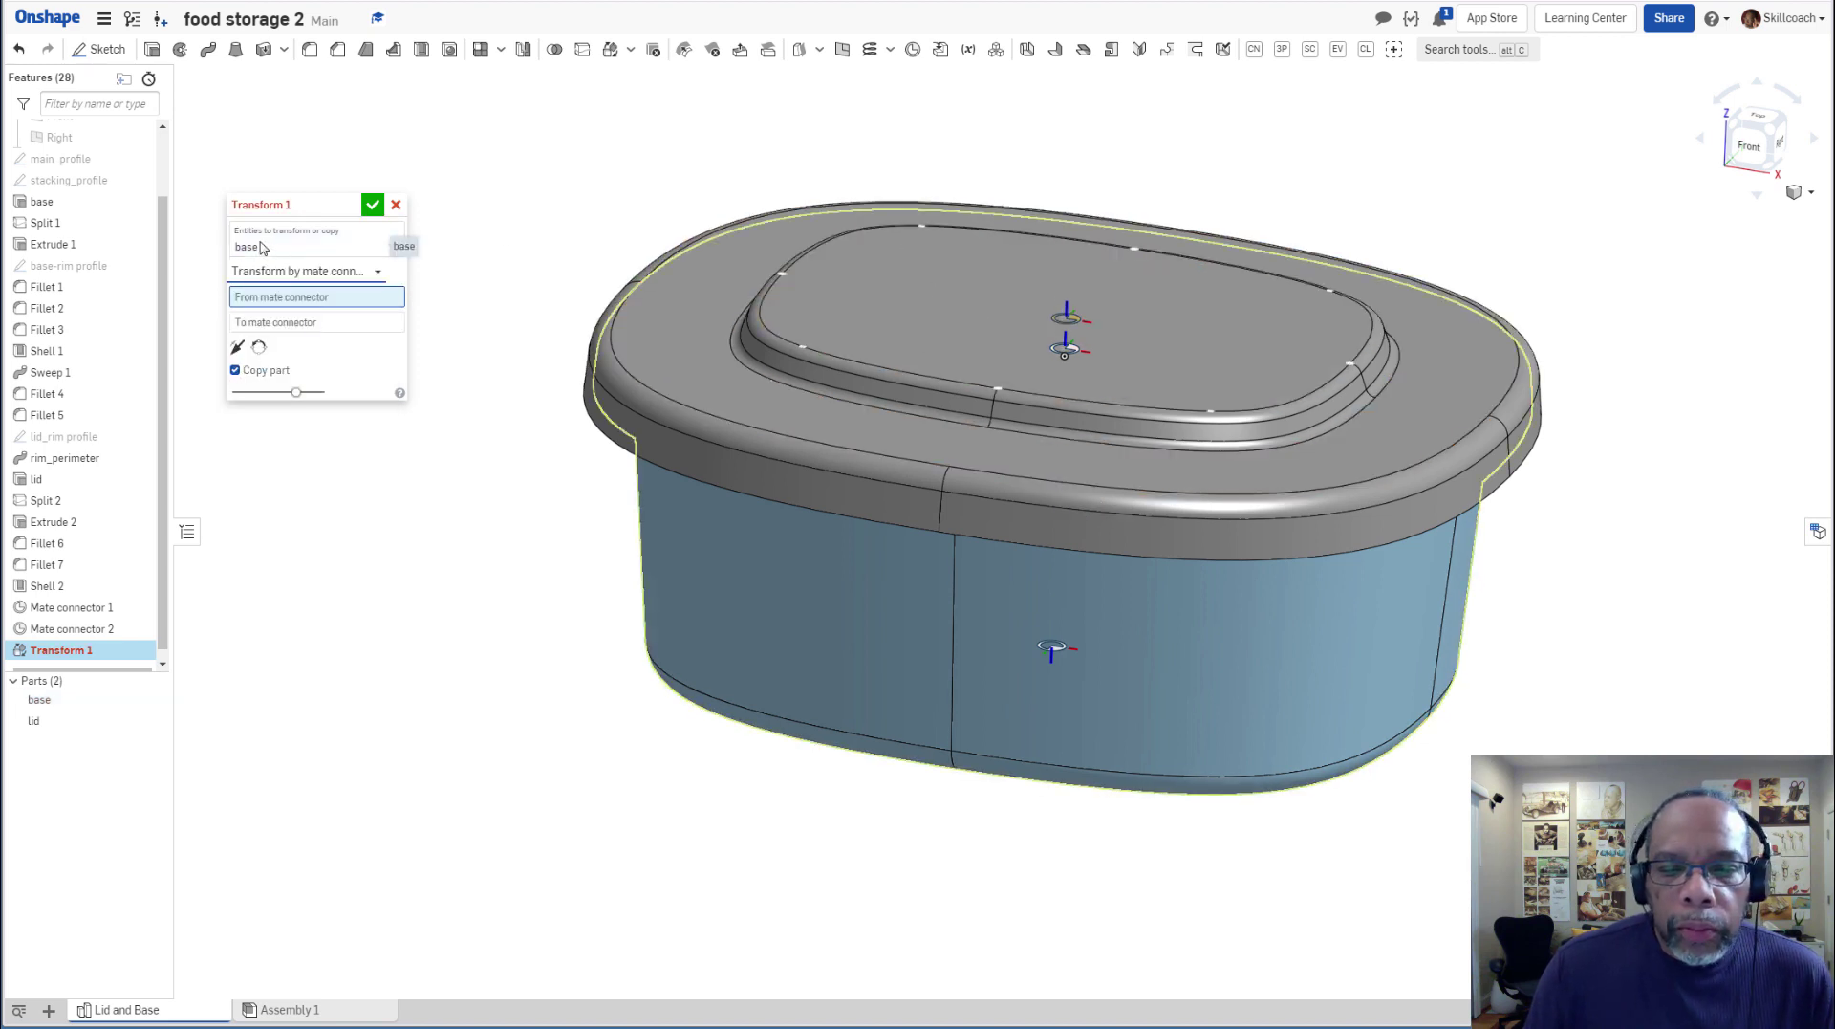
{"action": "left_click", "coordinate": [1052, 650]}
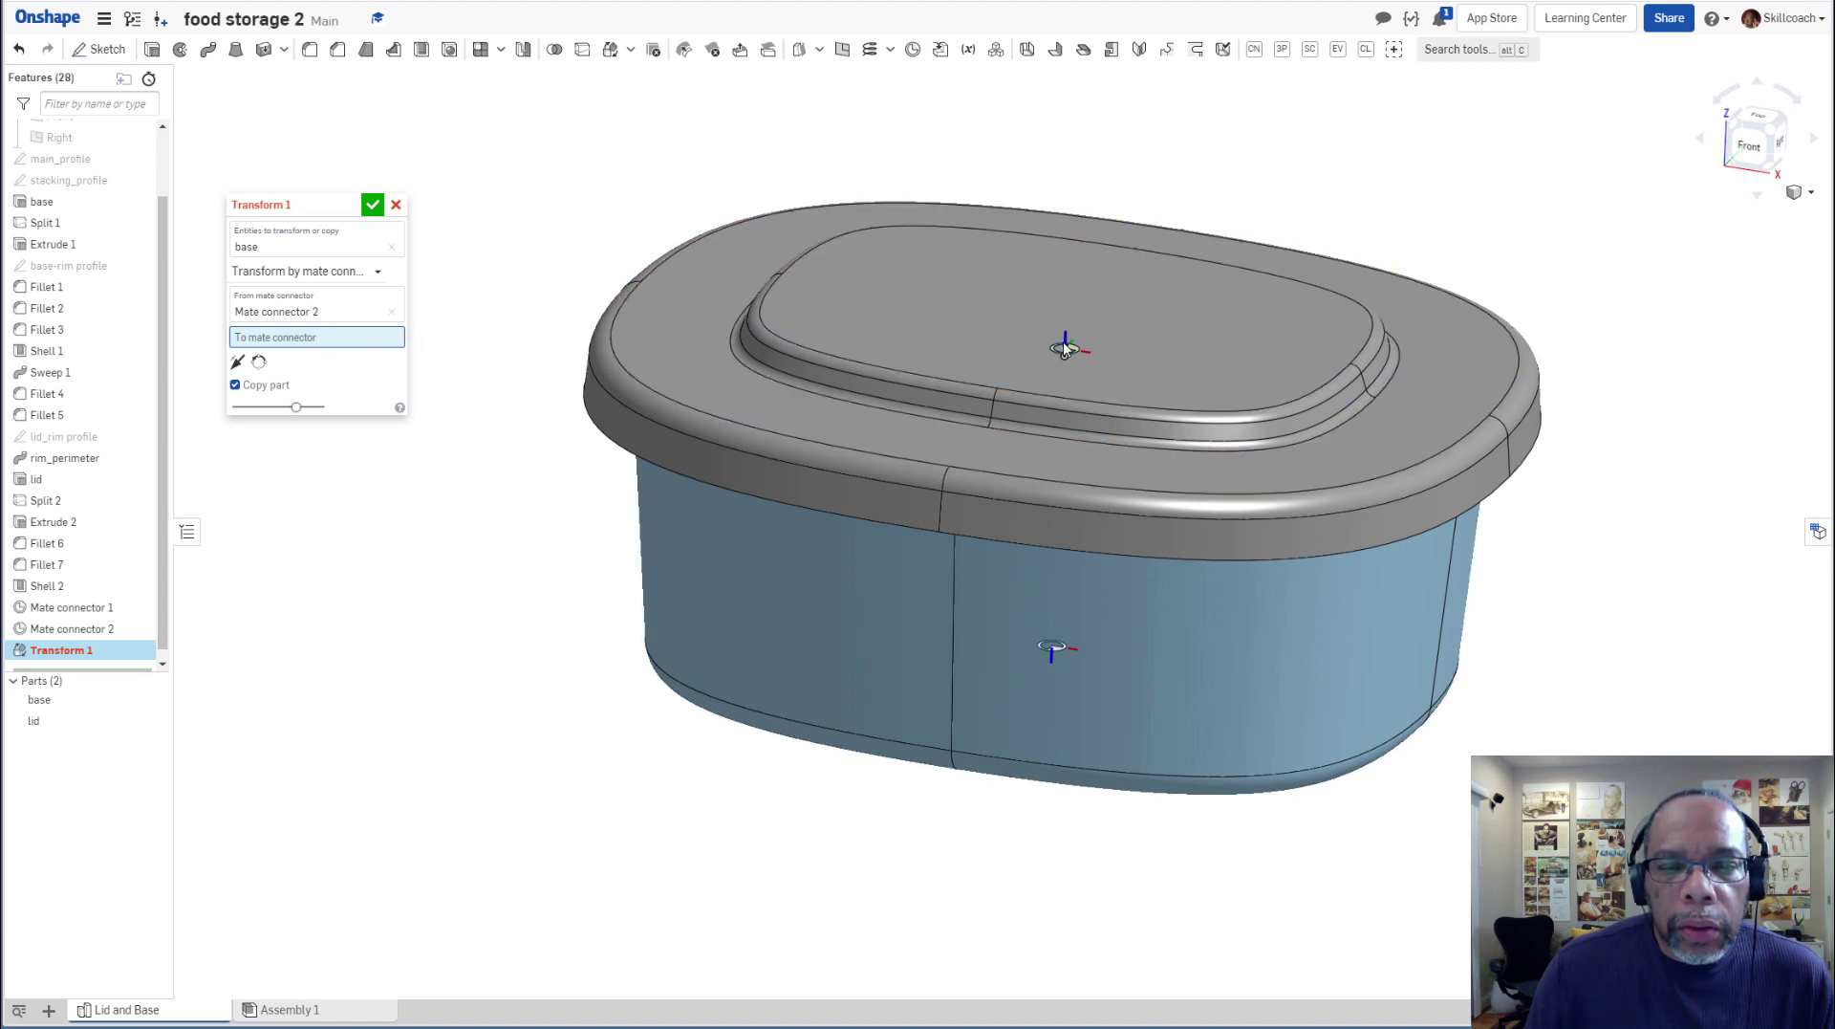
{"action": "left_click", "coordinate": [1066, 349]}
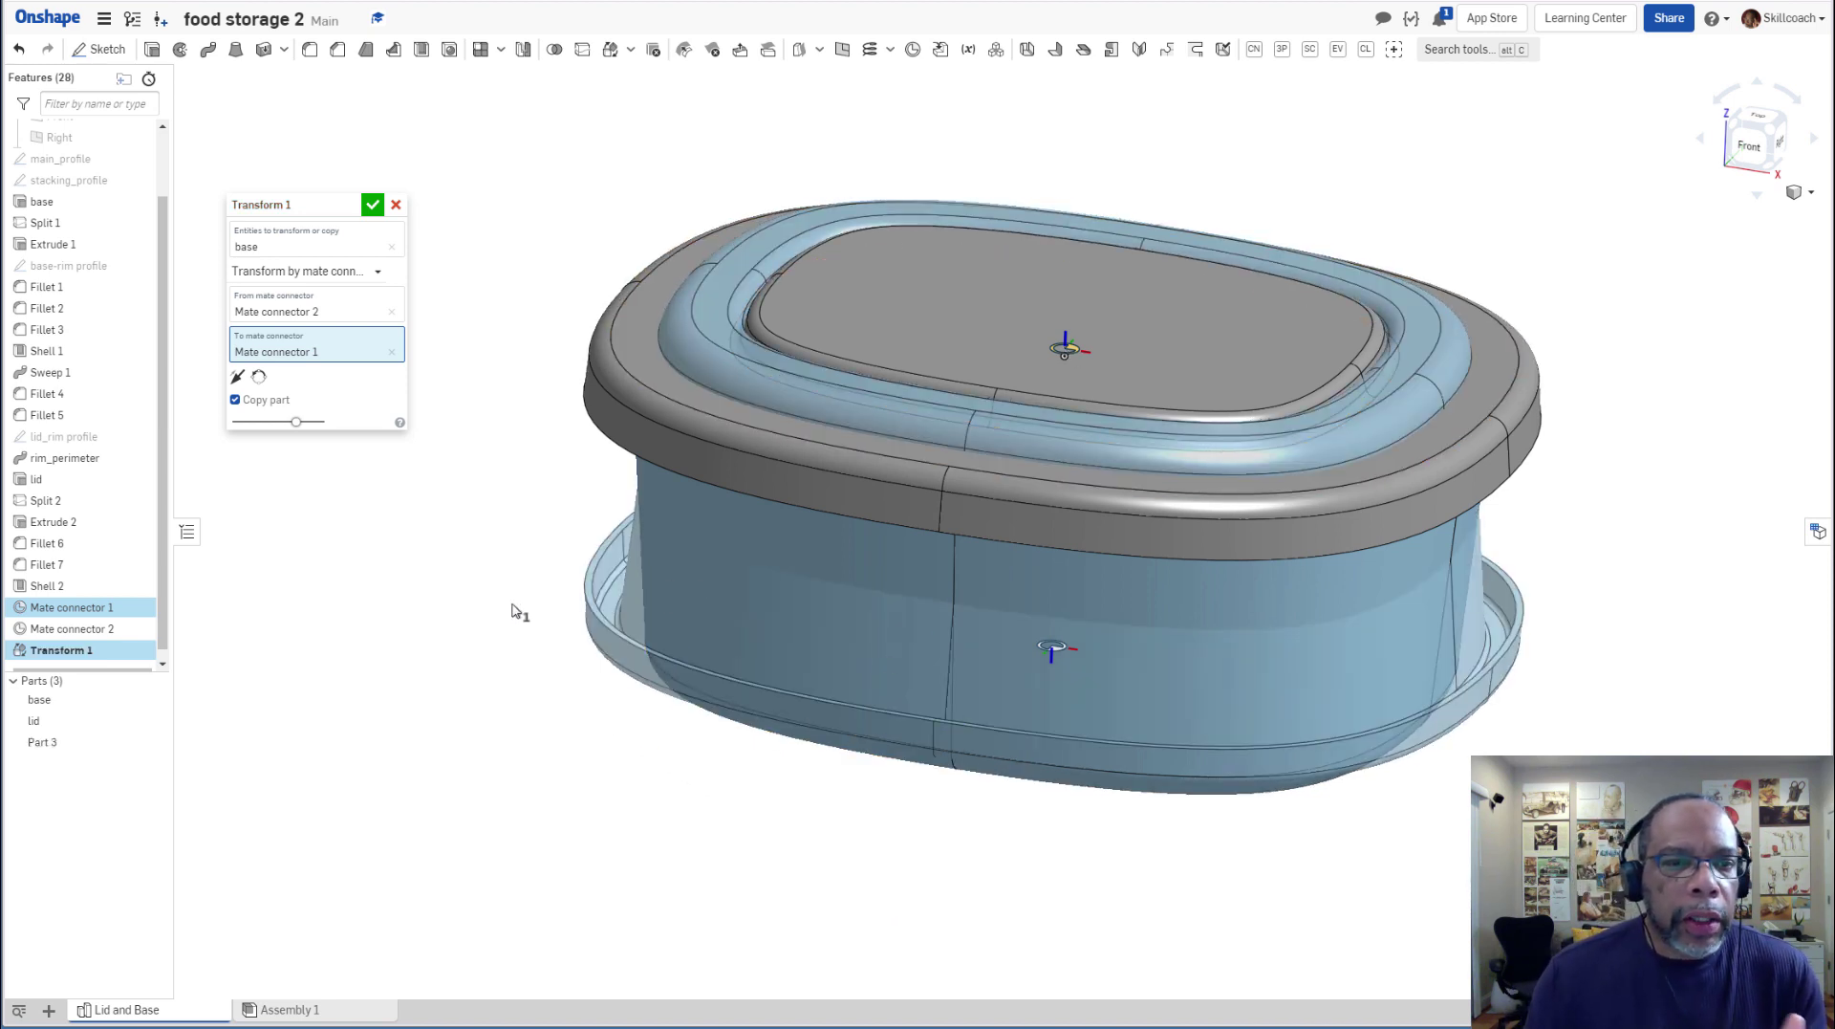
{"action": "left_click", "coordinate": [373, 204]}
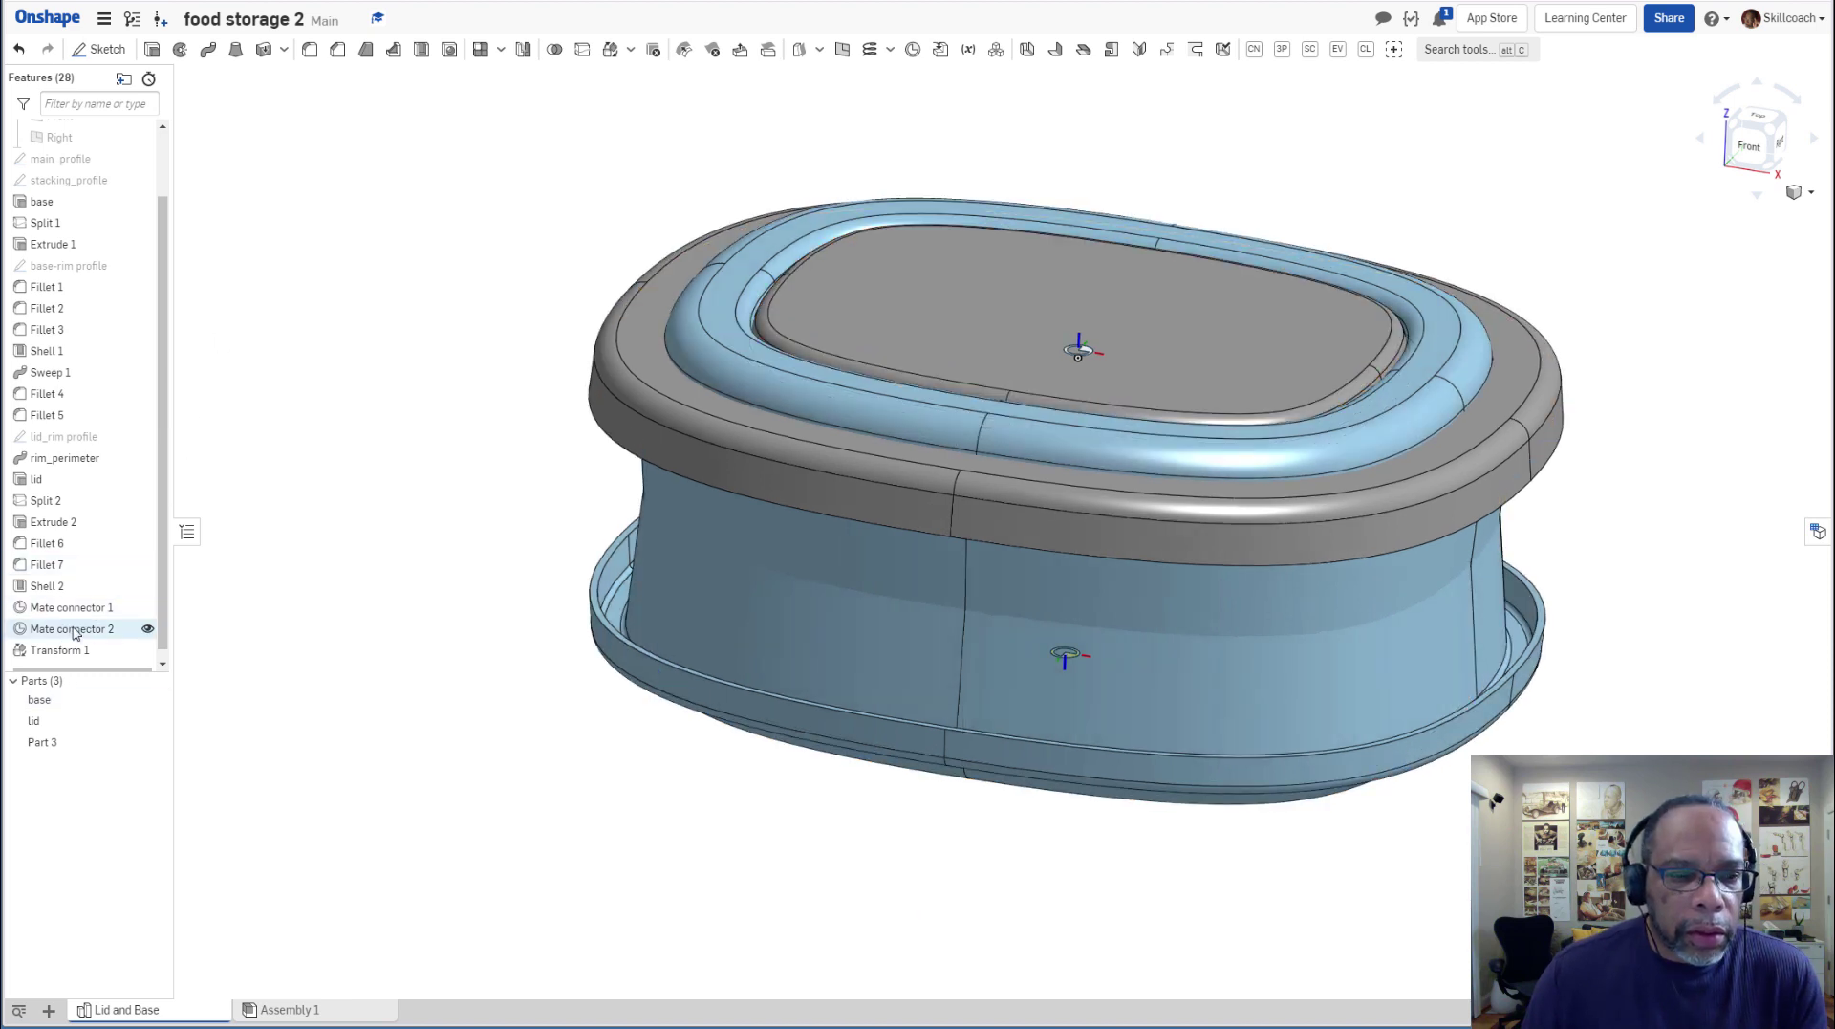
Flip the primary axis direction of the mate connector on the underside of the base.
{"action": "left_click", "coordinate": [75, 631]}
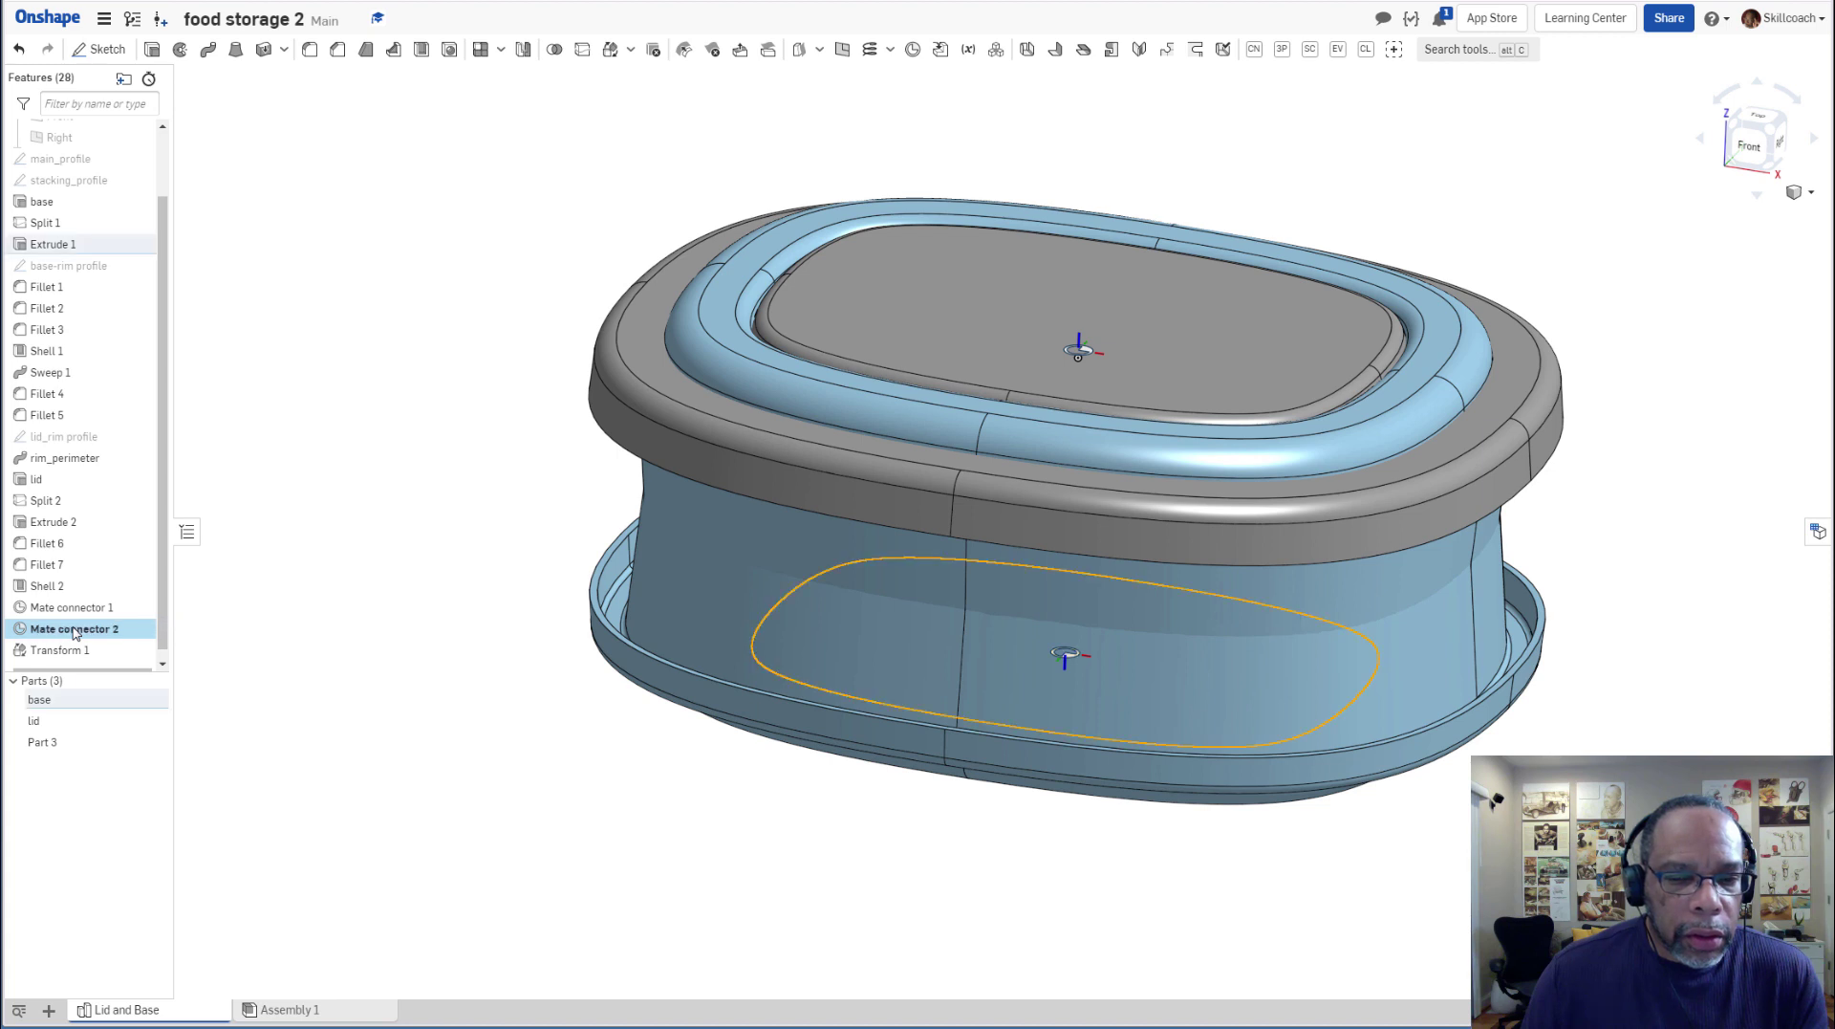
{"action": "double_click", "coordinate": [75, 631]}
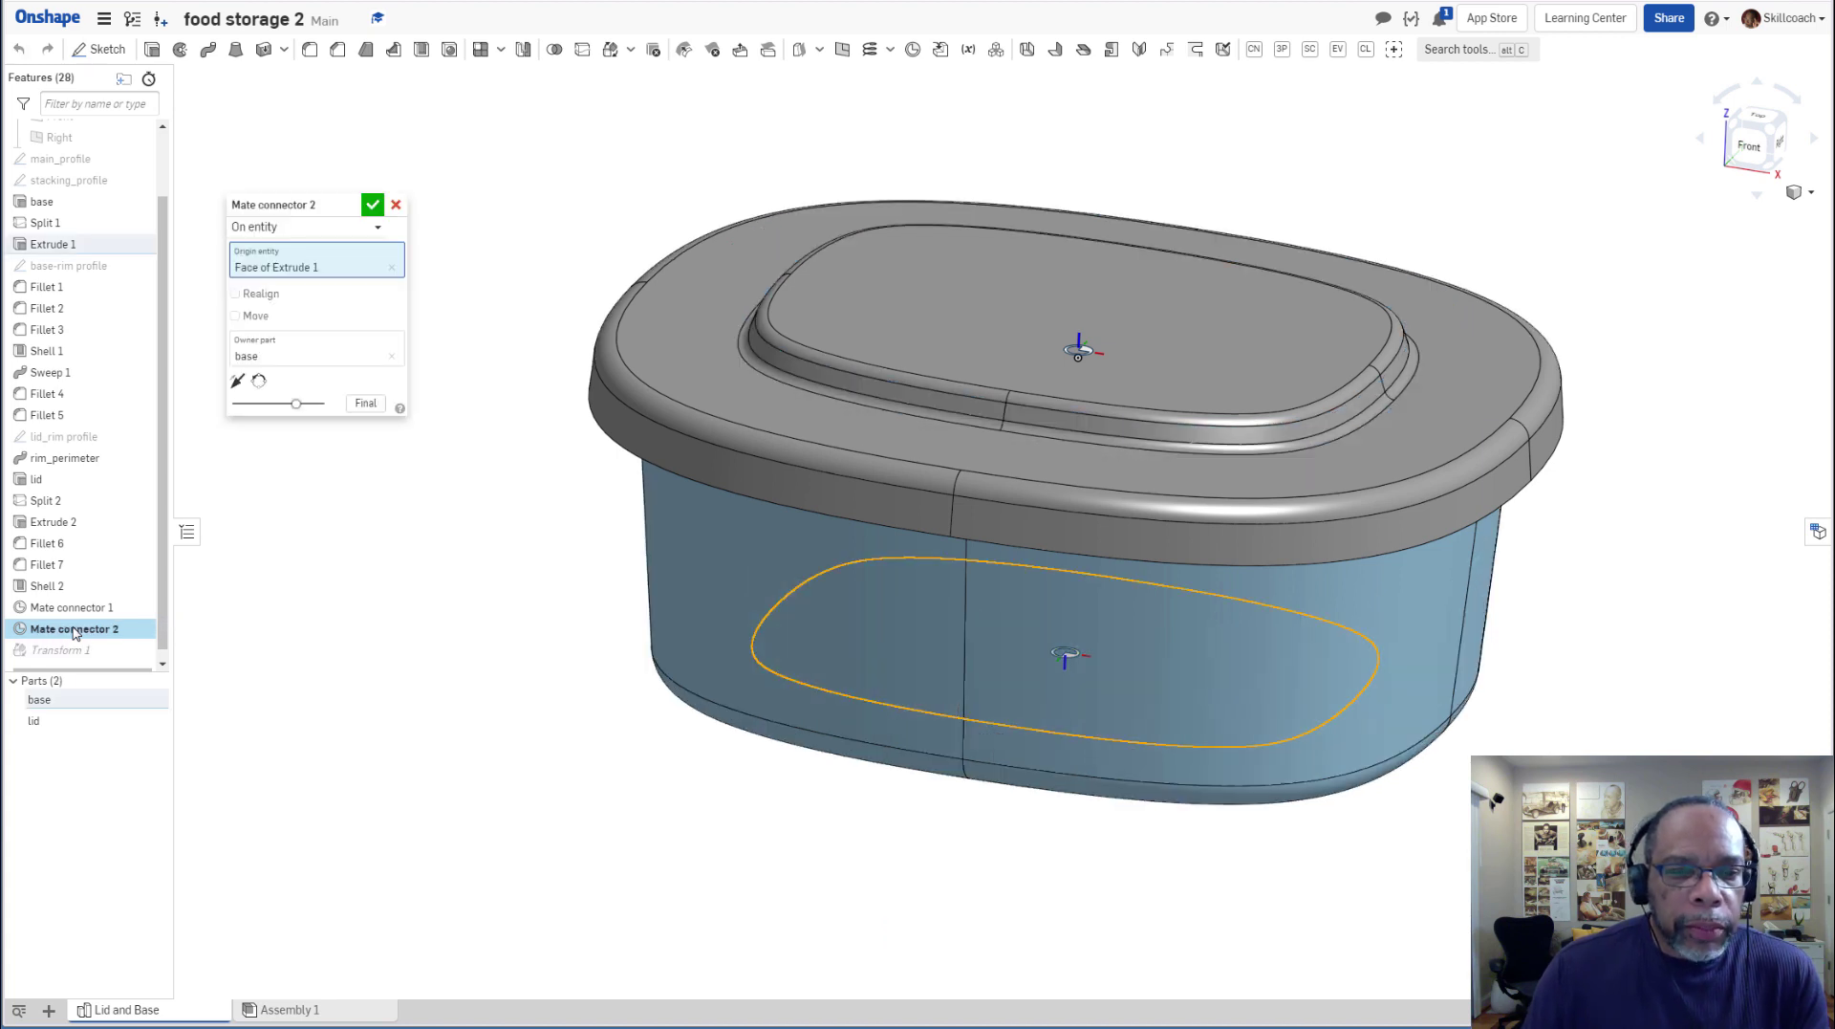
{"action": "left_click", "coordinate": [238, 383]}
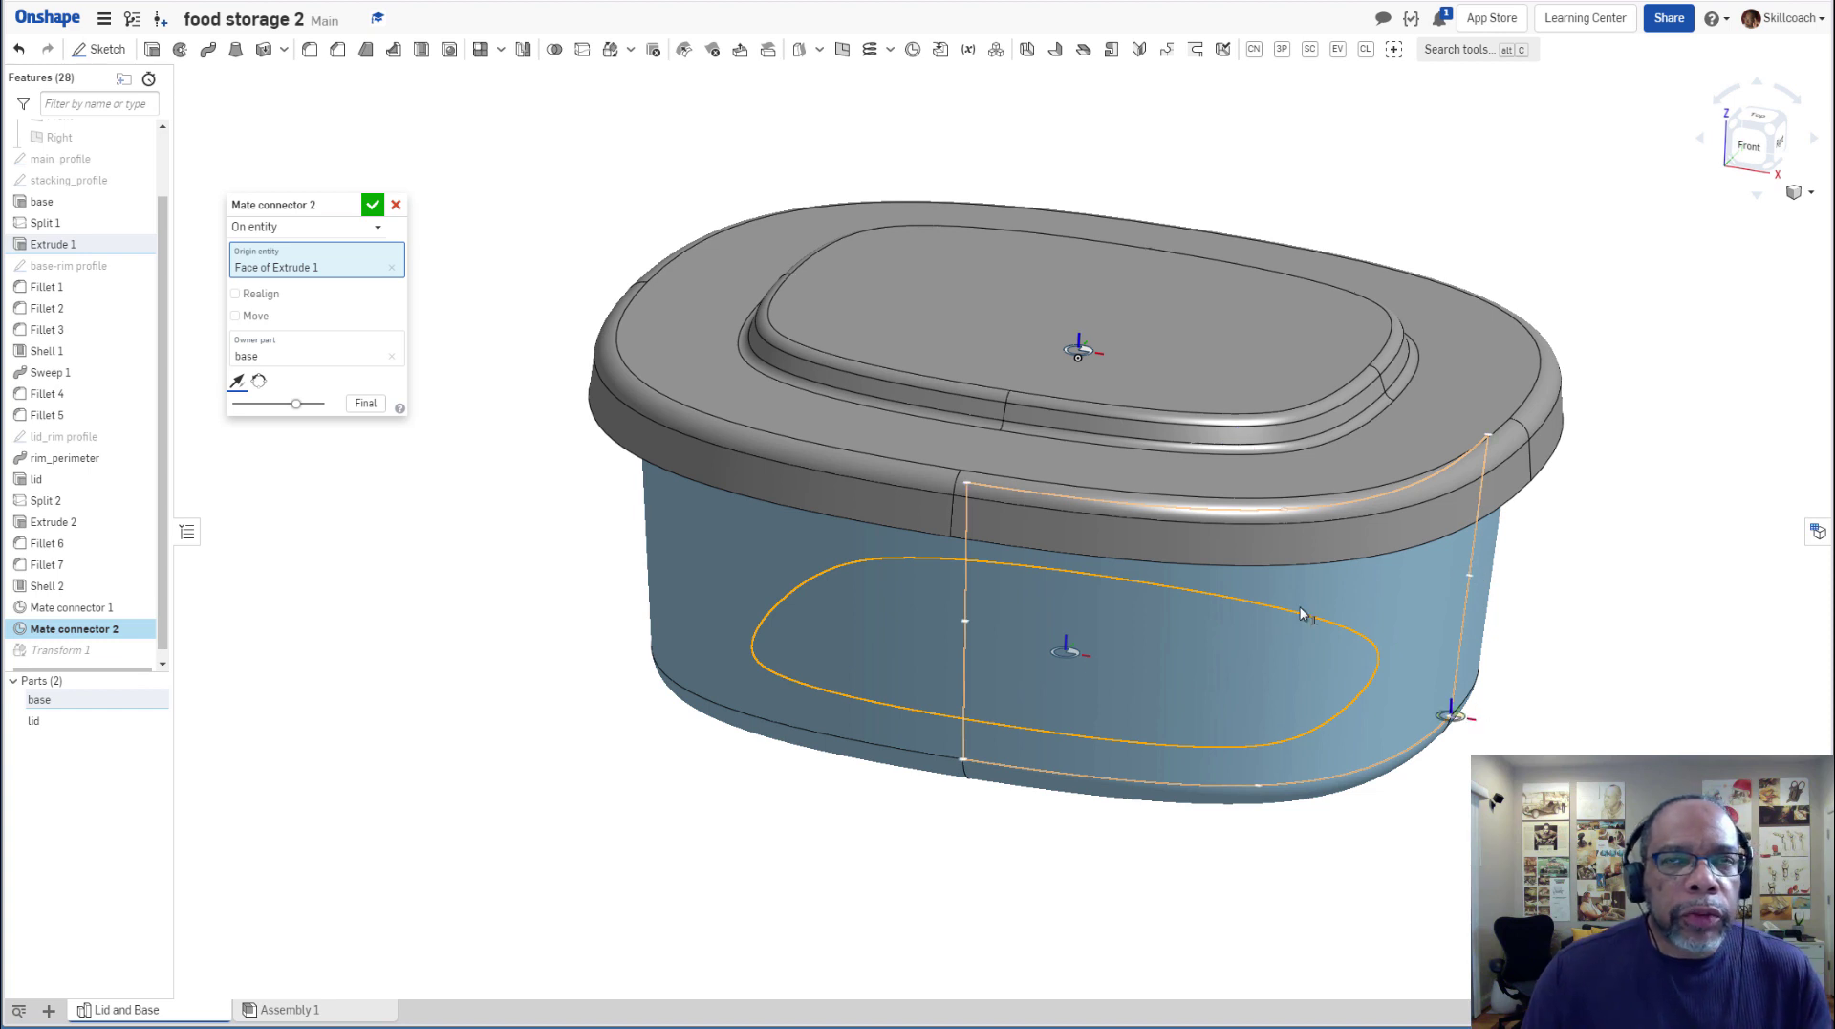
{"action": "left_click", "coordinate": [373, 207]}
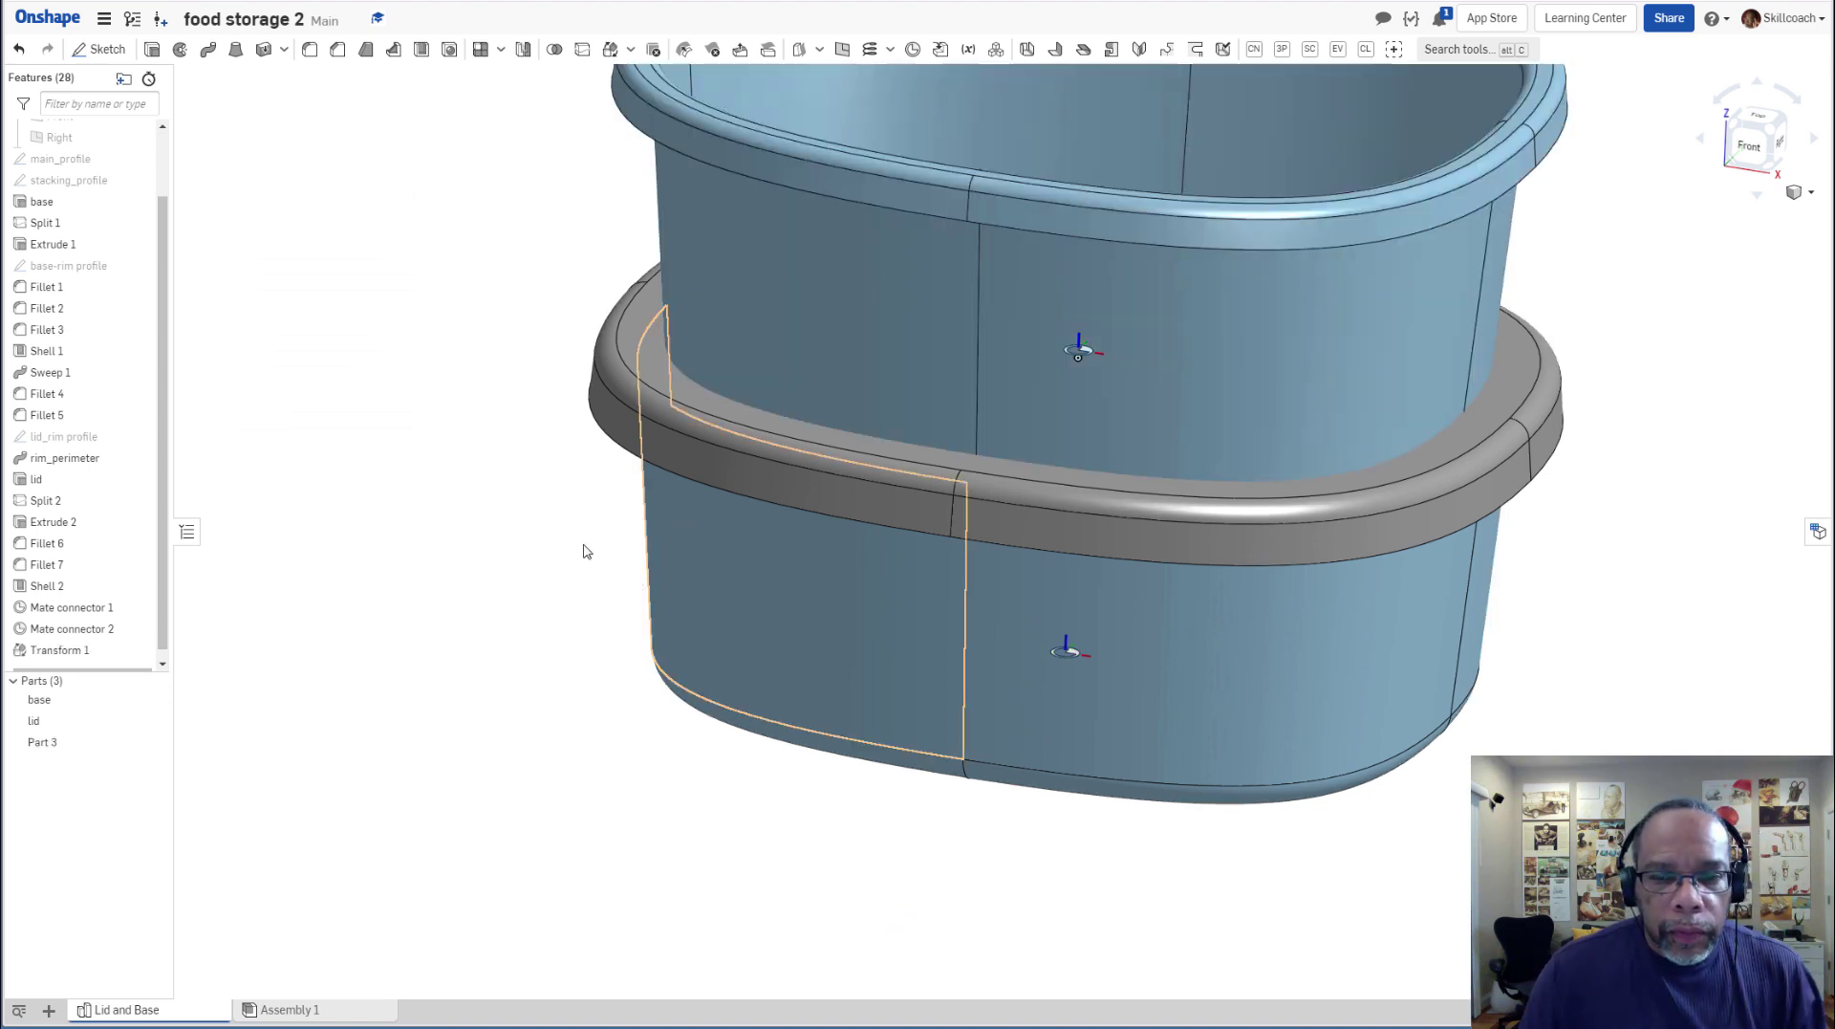
Replace the origin entity of the base's mate connector with the flat ring face surrounding the recess on the underside.
{"action": "mouse_move", "coordinate": [498, 704]}
{"action": "middle_mouse_down"}
{"action": "mouse_move", "coordinate": [496, 669]}
{"action": "mouse_move", "coordinate": [471, 718]}
{"action": "middle_mouse_up"}
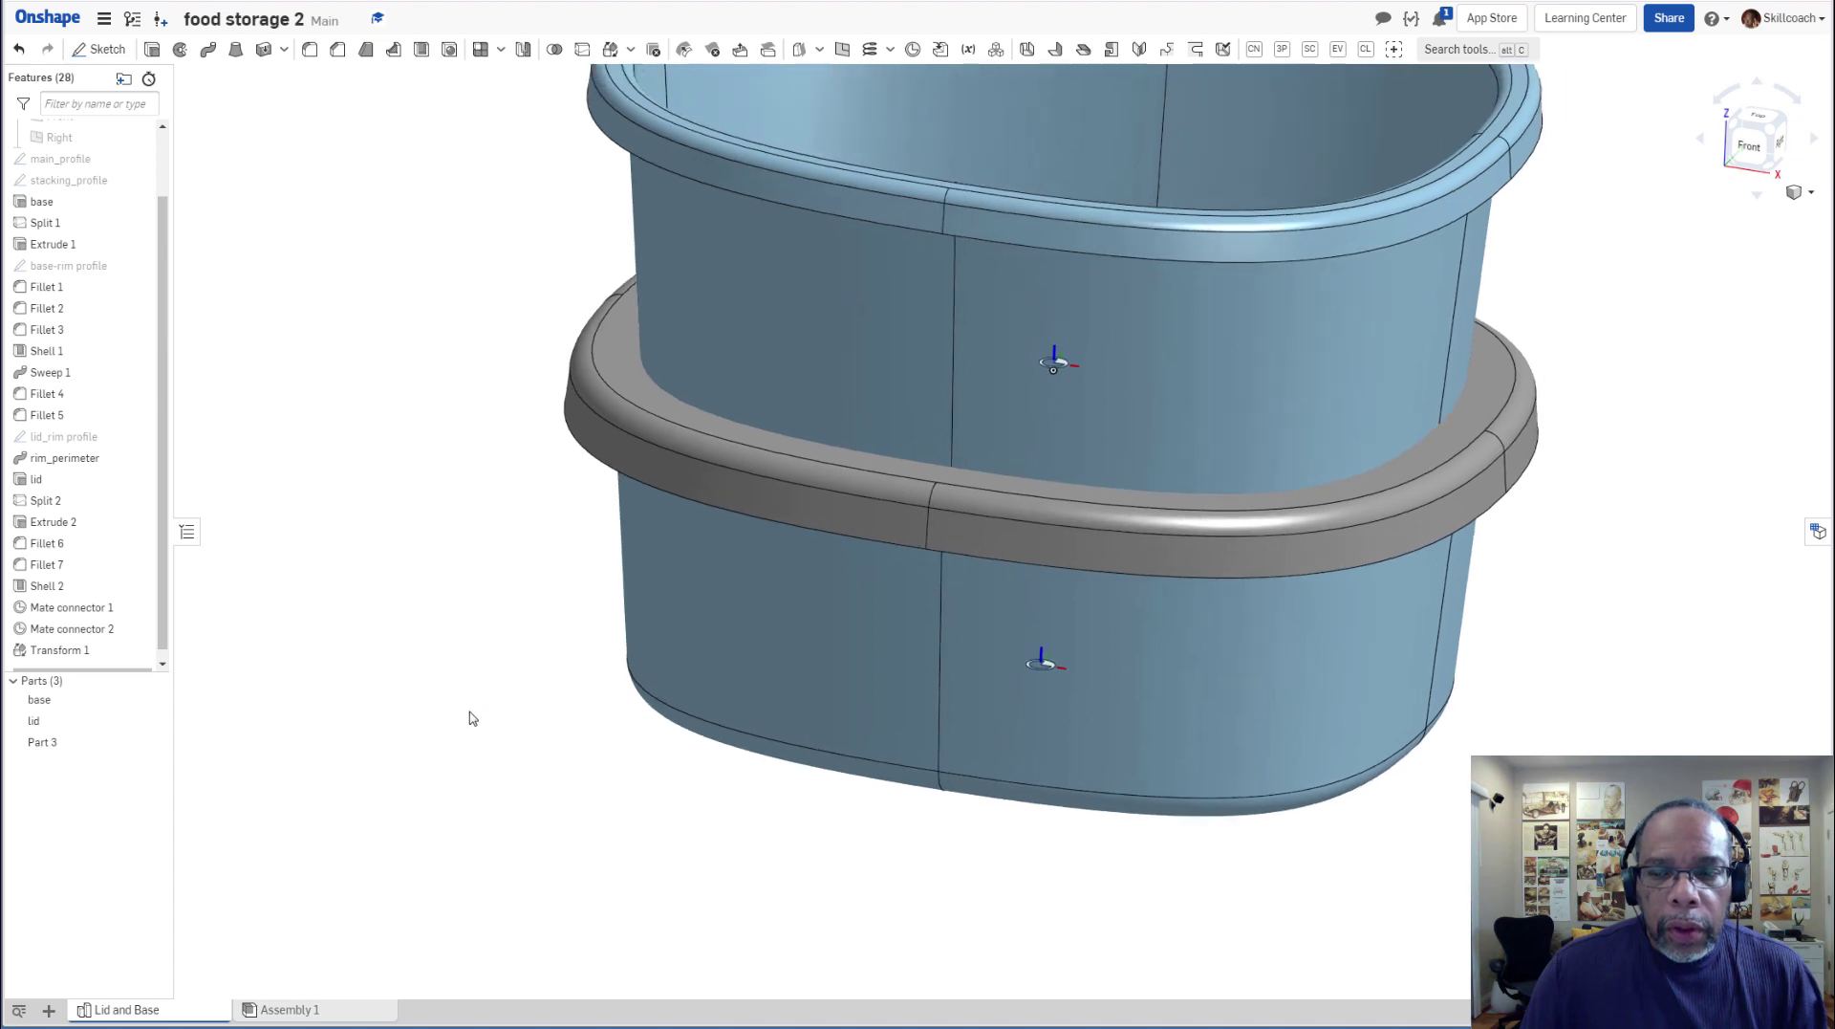
{"action": "mouse_move", "coordinate": [470, 718]}
{"action": "right_mouse_down"}
{"action": "mouse_move", "coordinate": [471, 639]}
{"action": "mouse_move", "coordinate": [471, 685]}
{"action": "mouse_move", "coordinate": [492, 688]}
{"action": "mouse_move", "coordinate": [463, 704]}
{"action": "right_mouse_up"}
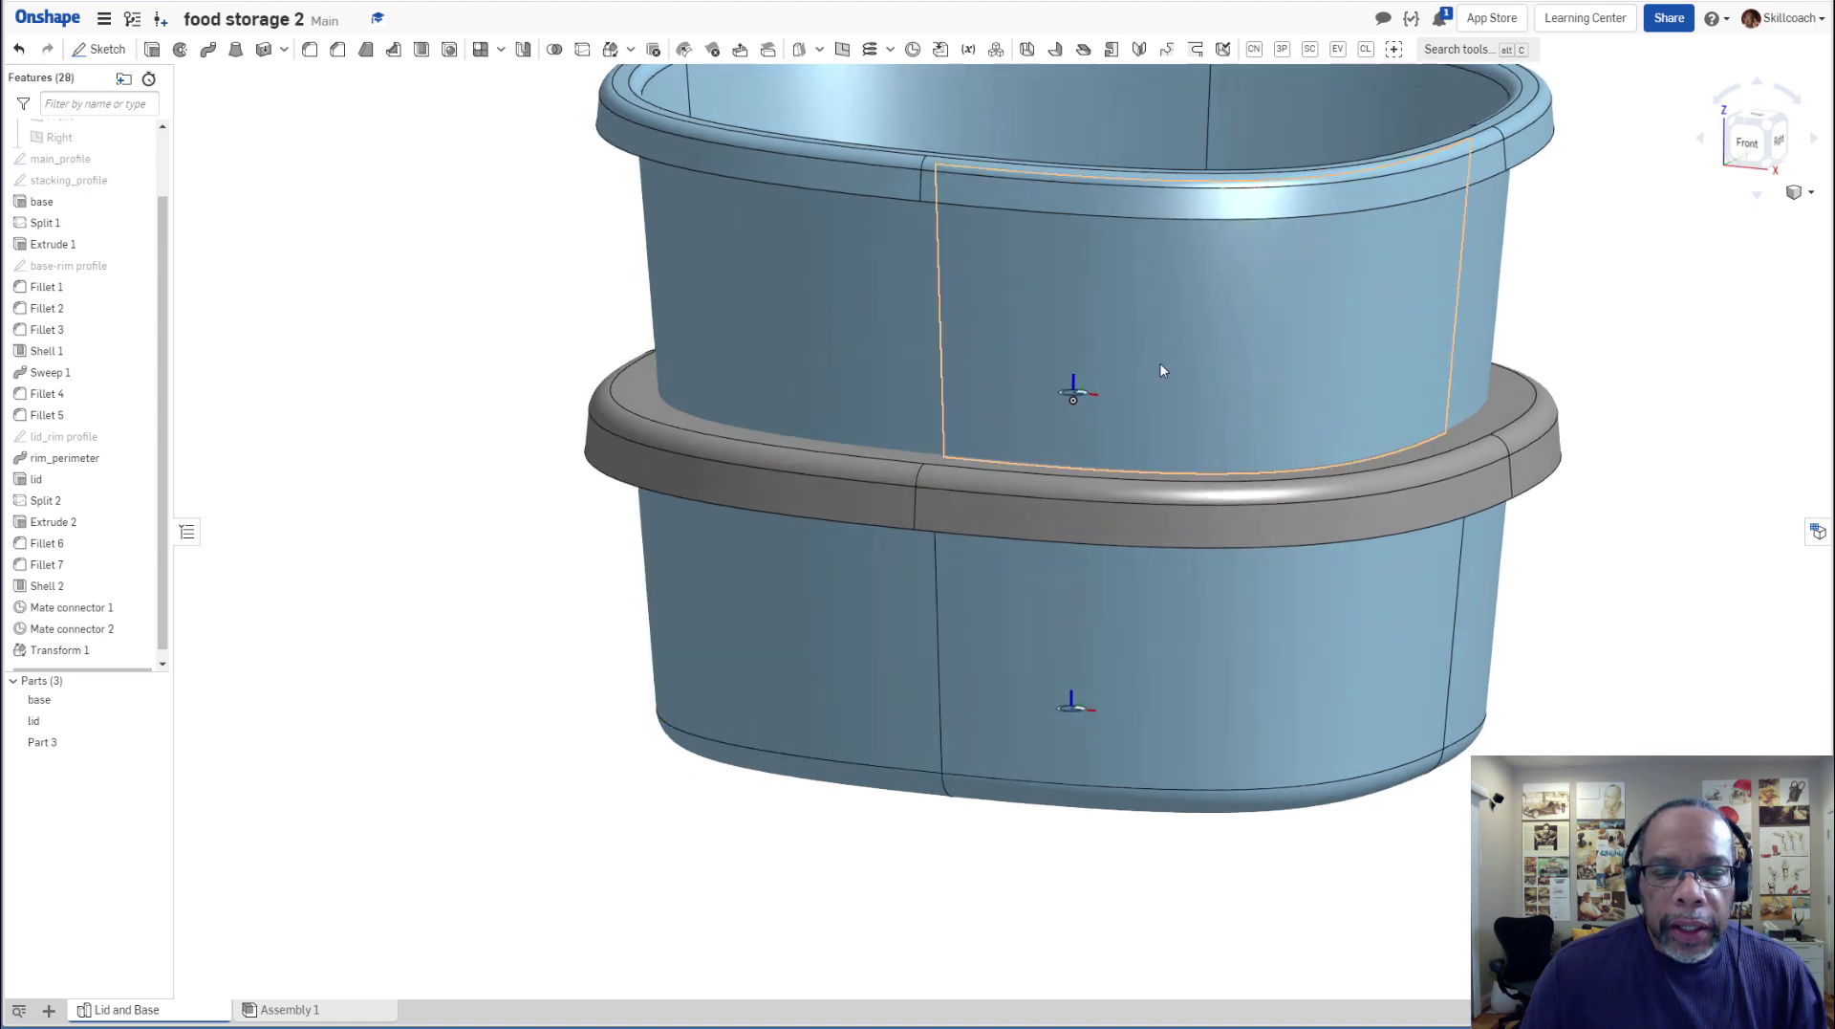
{"action": "right_click_drag", "start_coordinate": [577, 762], "coordinate": [576, 712]}
{"action": "scroll", "coordinate": [725, 597], "scroll_direction": "down", "scroll_amount": 3}
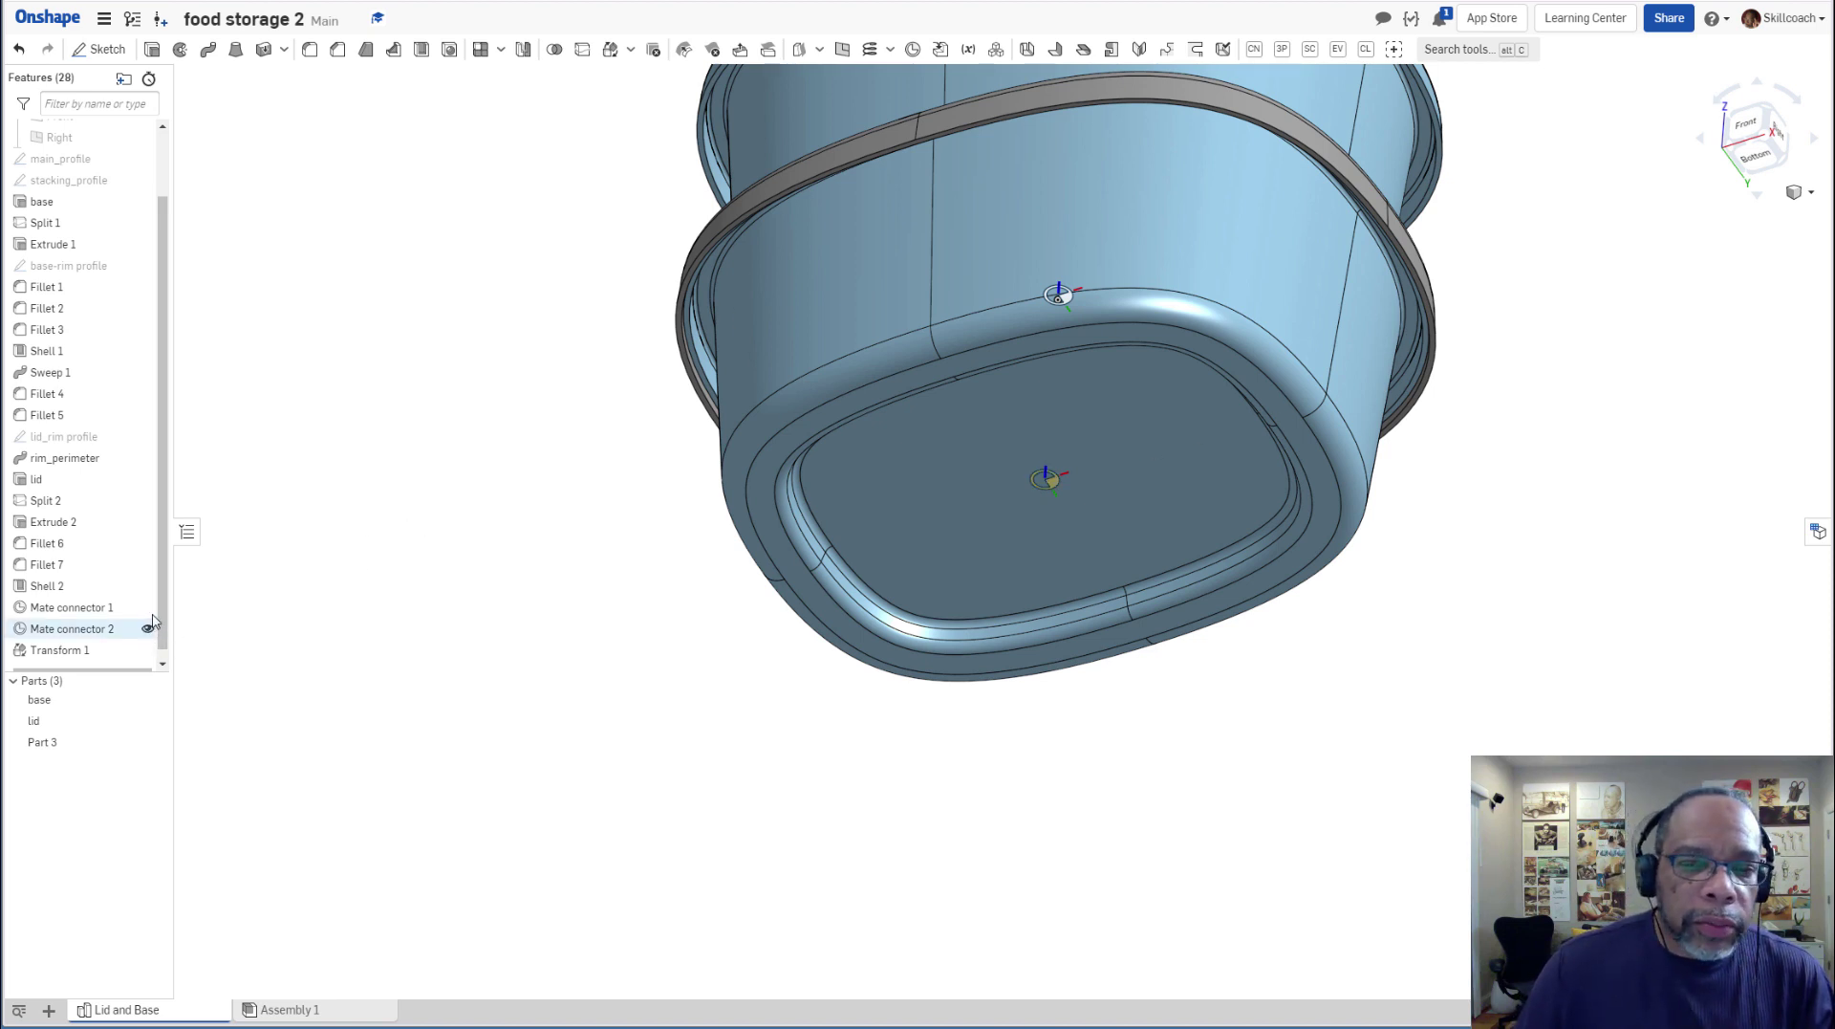
{"action": "left_click", "coordinate": [68, 636]}
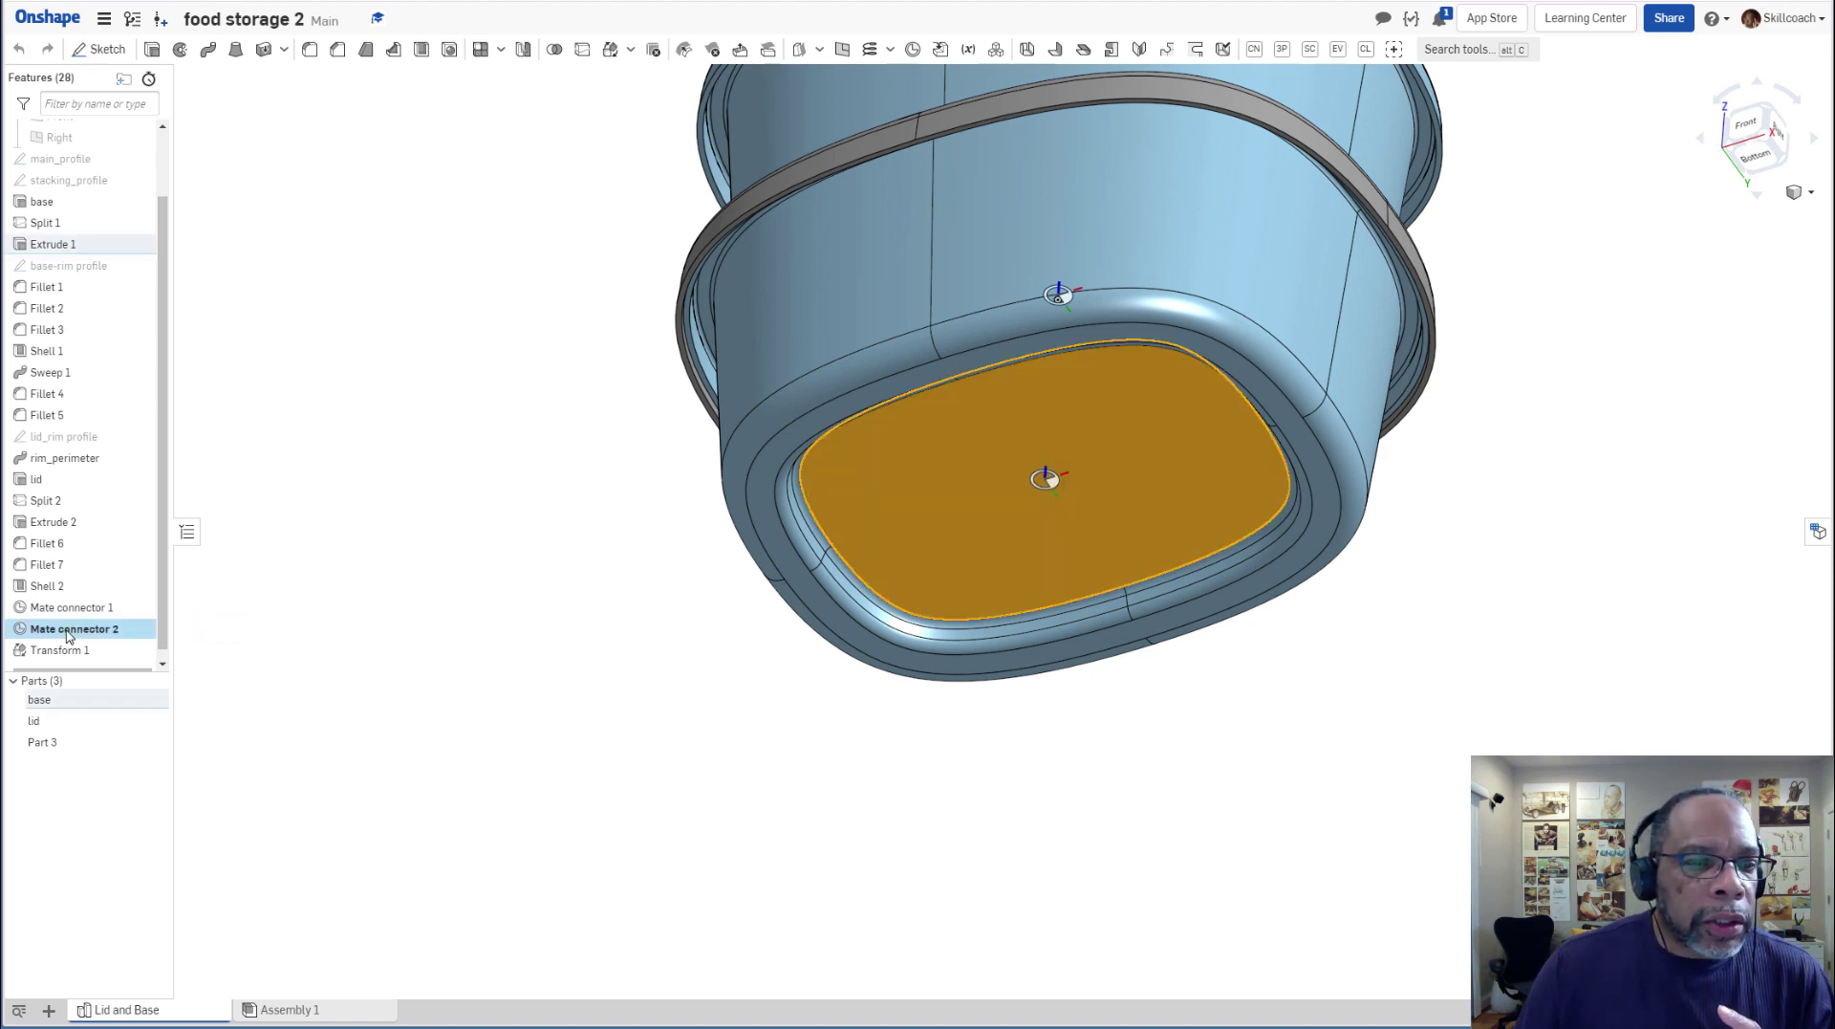
{"action": "double_click", "coordinate": [67, 632]}
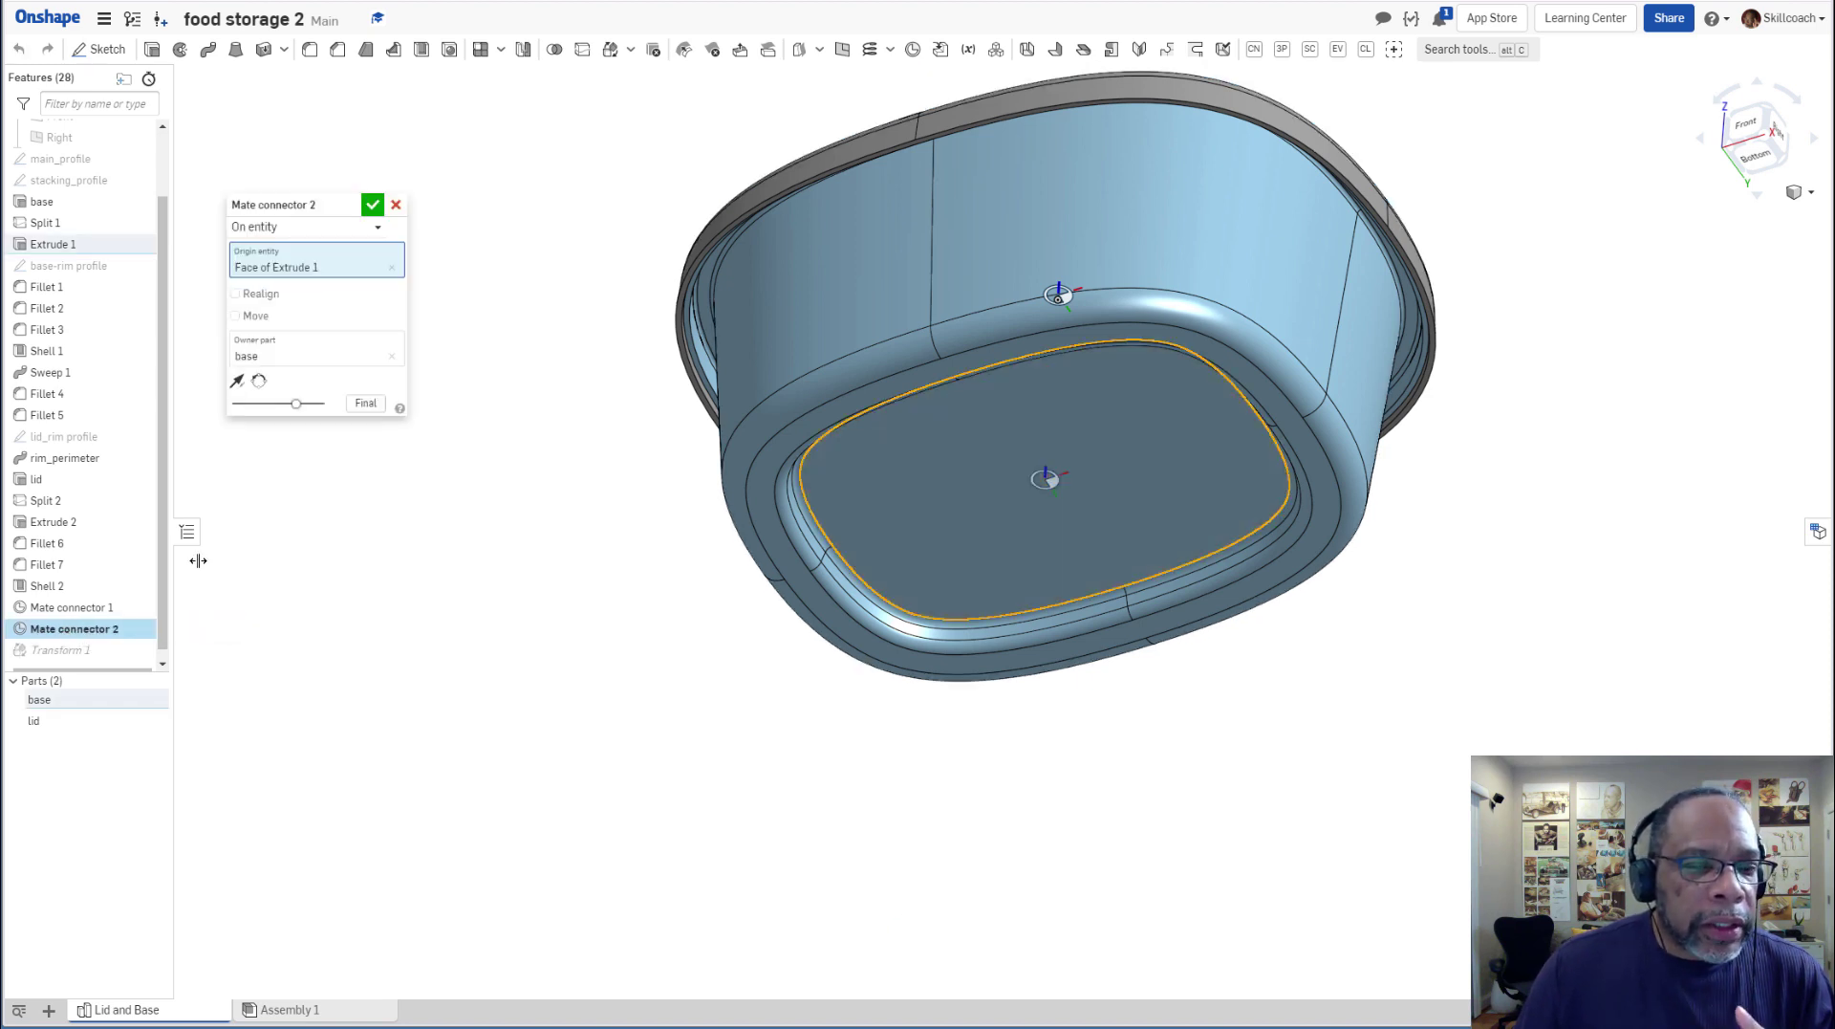
{"action": "left_click", "coordinate": [393, 270]}
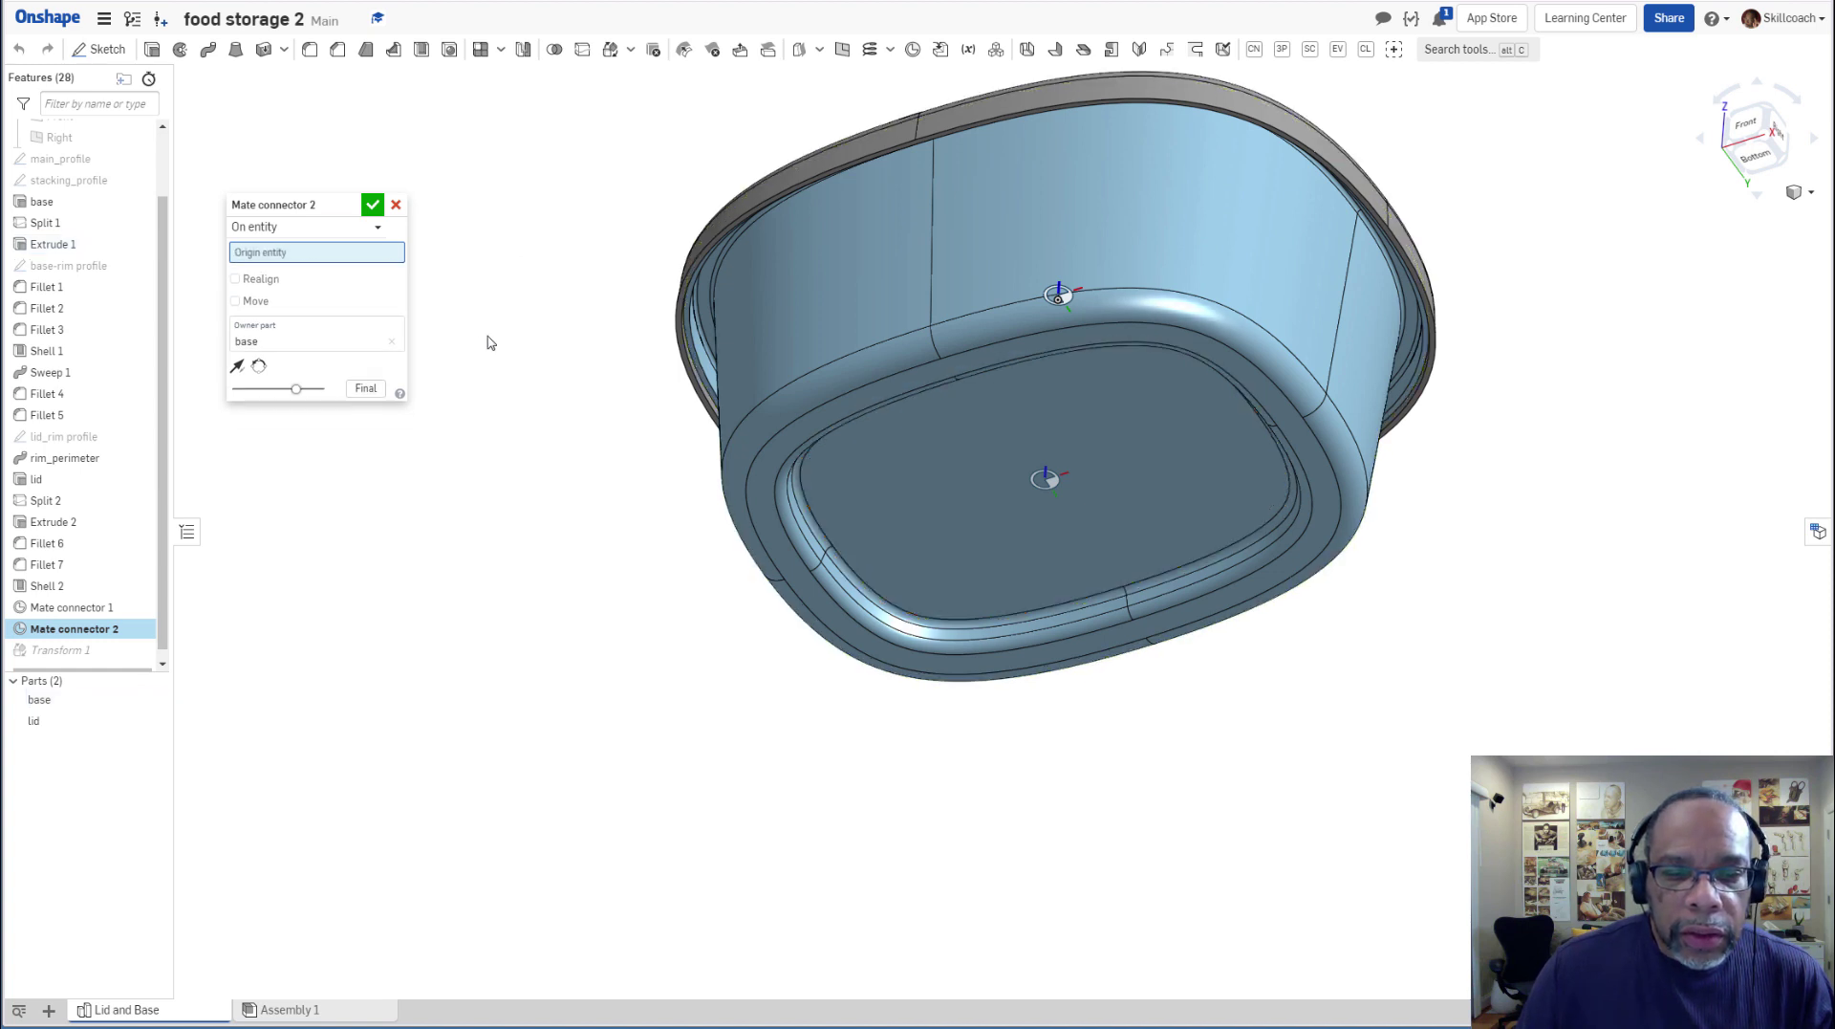
{"action": "left_click", "coordinate": [763, 513]}
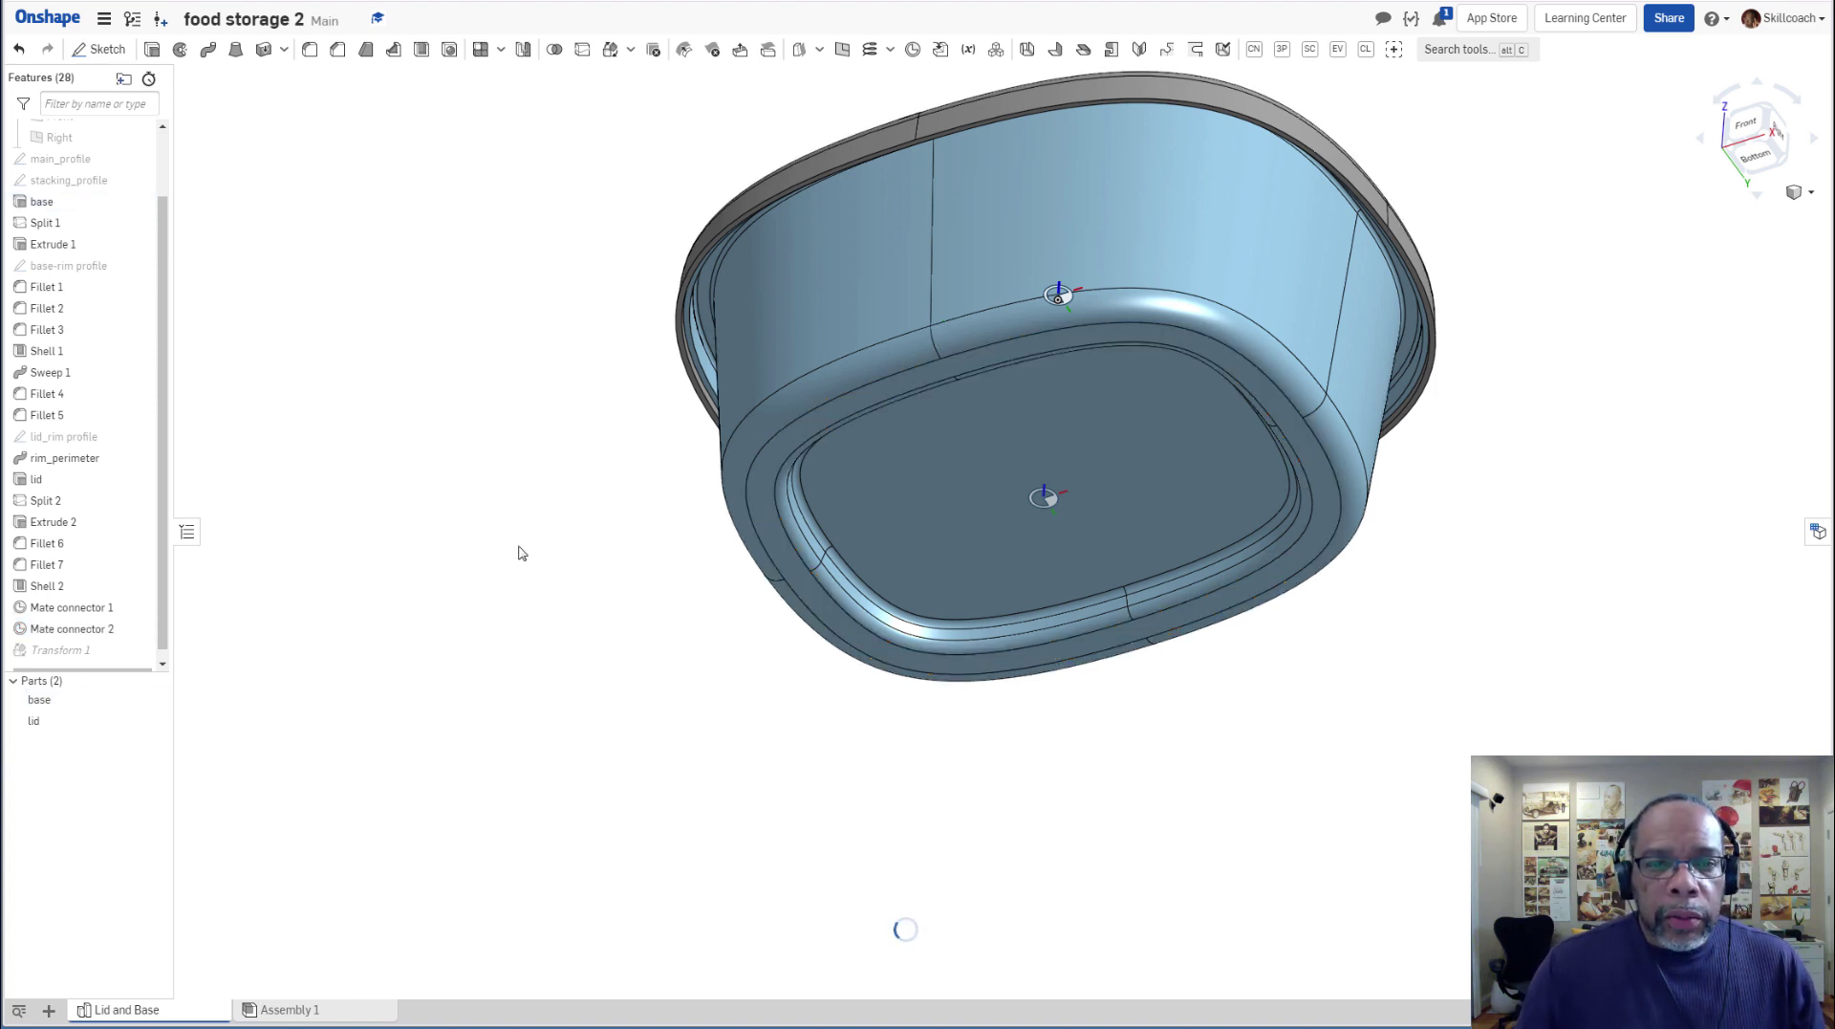
Examine how the copied base sits on the lid, from the front and from above.
{"action": "right_click_drag", "start_coordinate": [534, 540], "coordinate": [560, 686]}
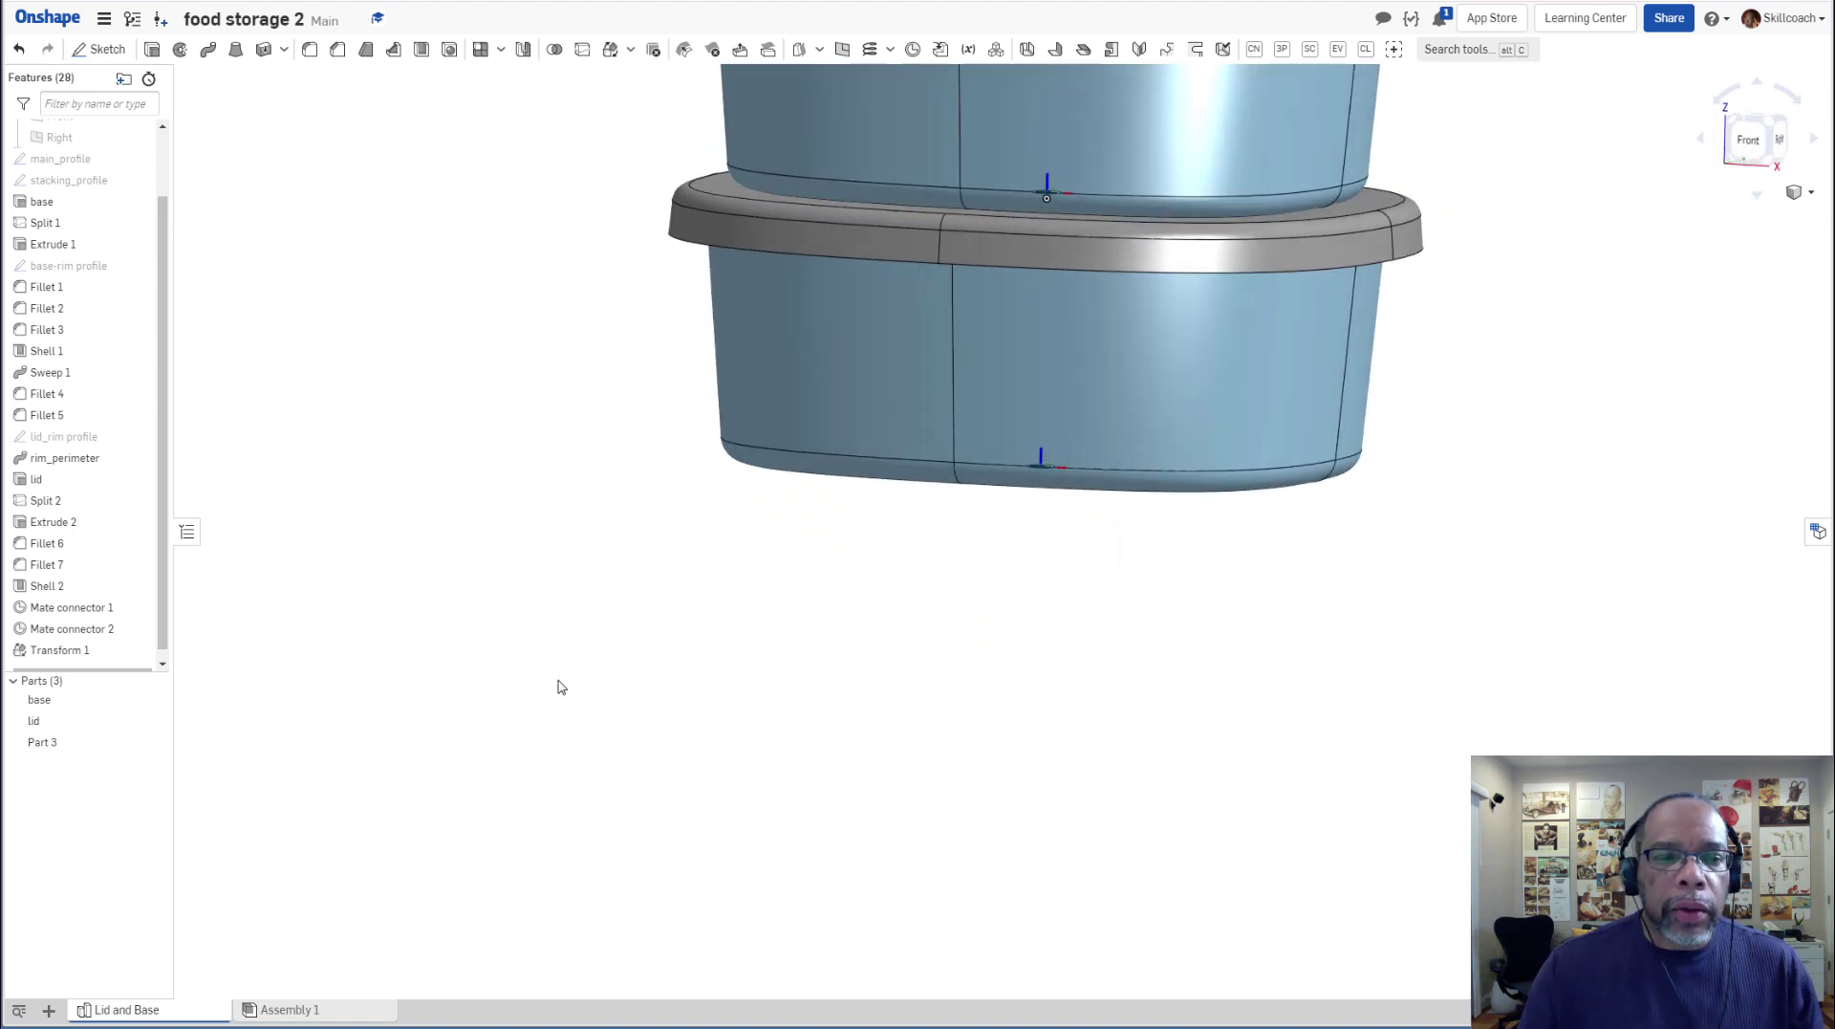
{"action": "middle_click_drag", "start_coordinate": [554, 618], "coordinate": [481, 751]}
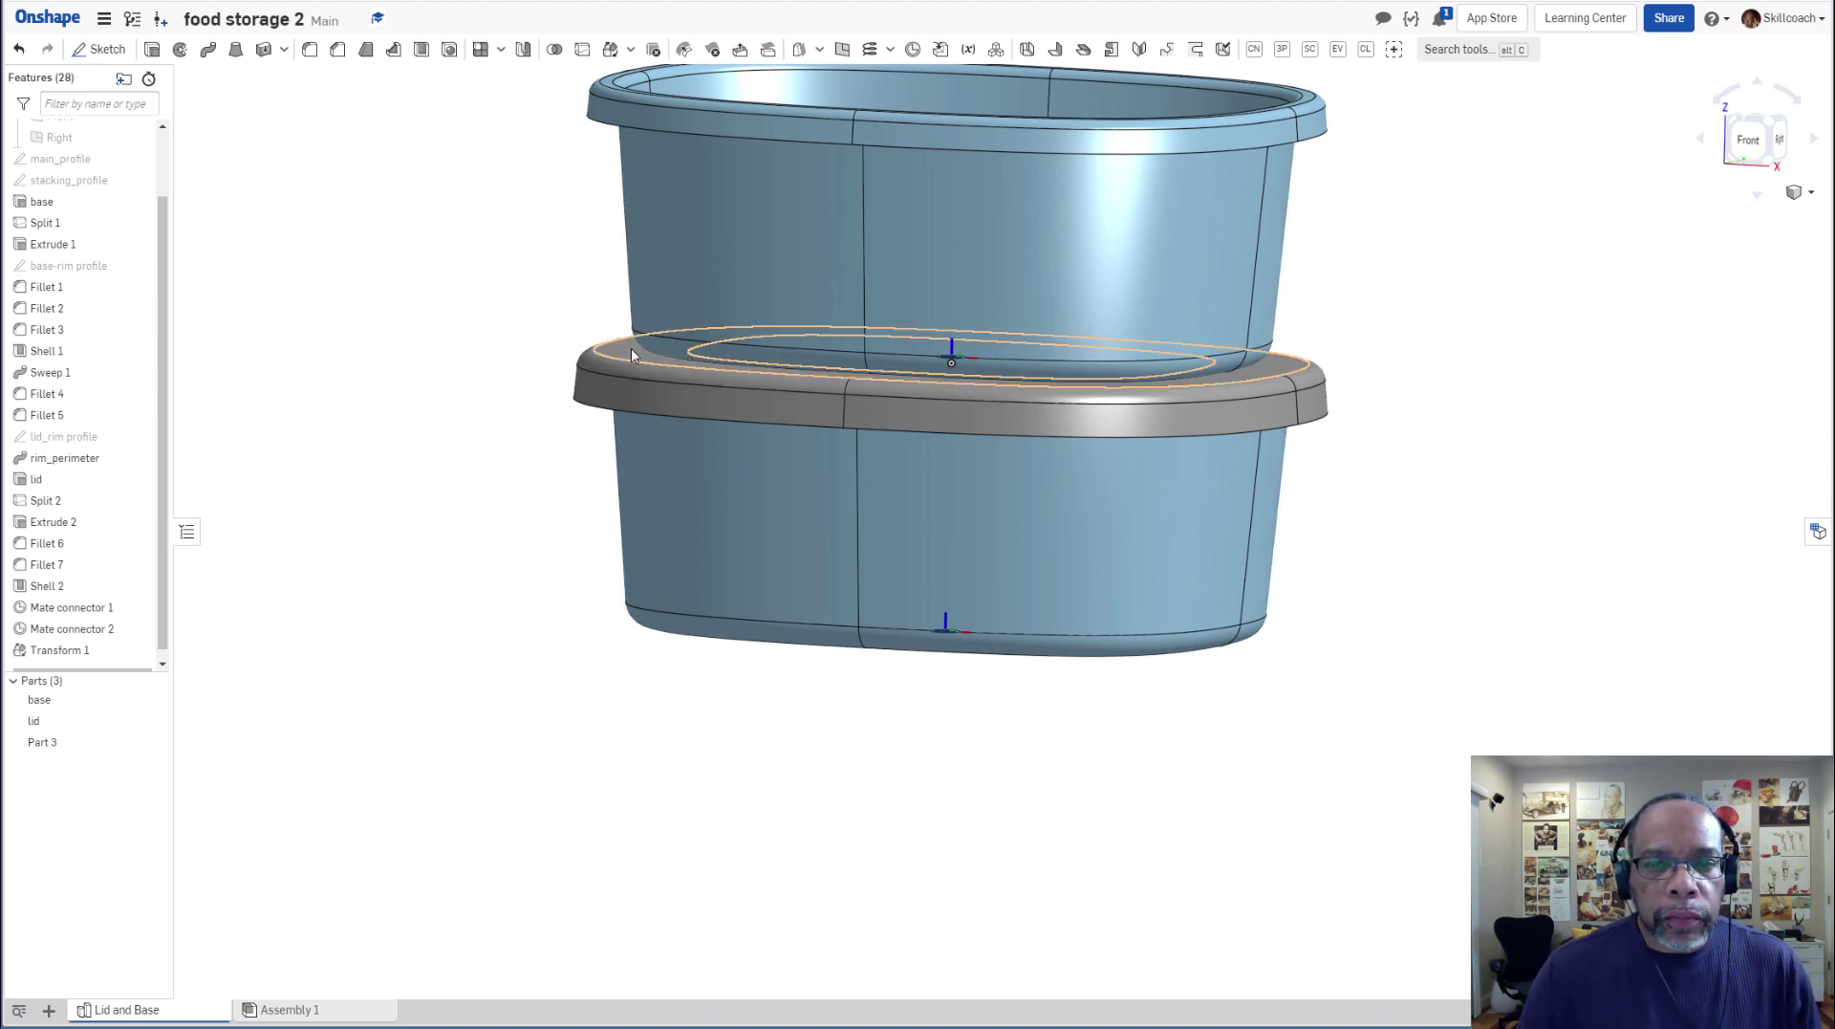
{"action": "scroll", "coordinate": [564, 744], "scroll_direction": "down", "scroll_amount": 2}
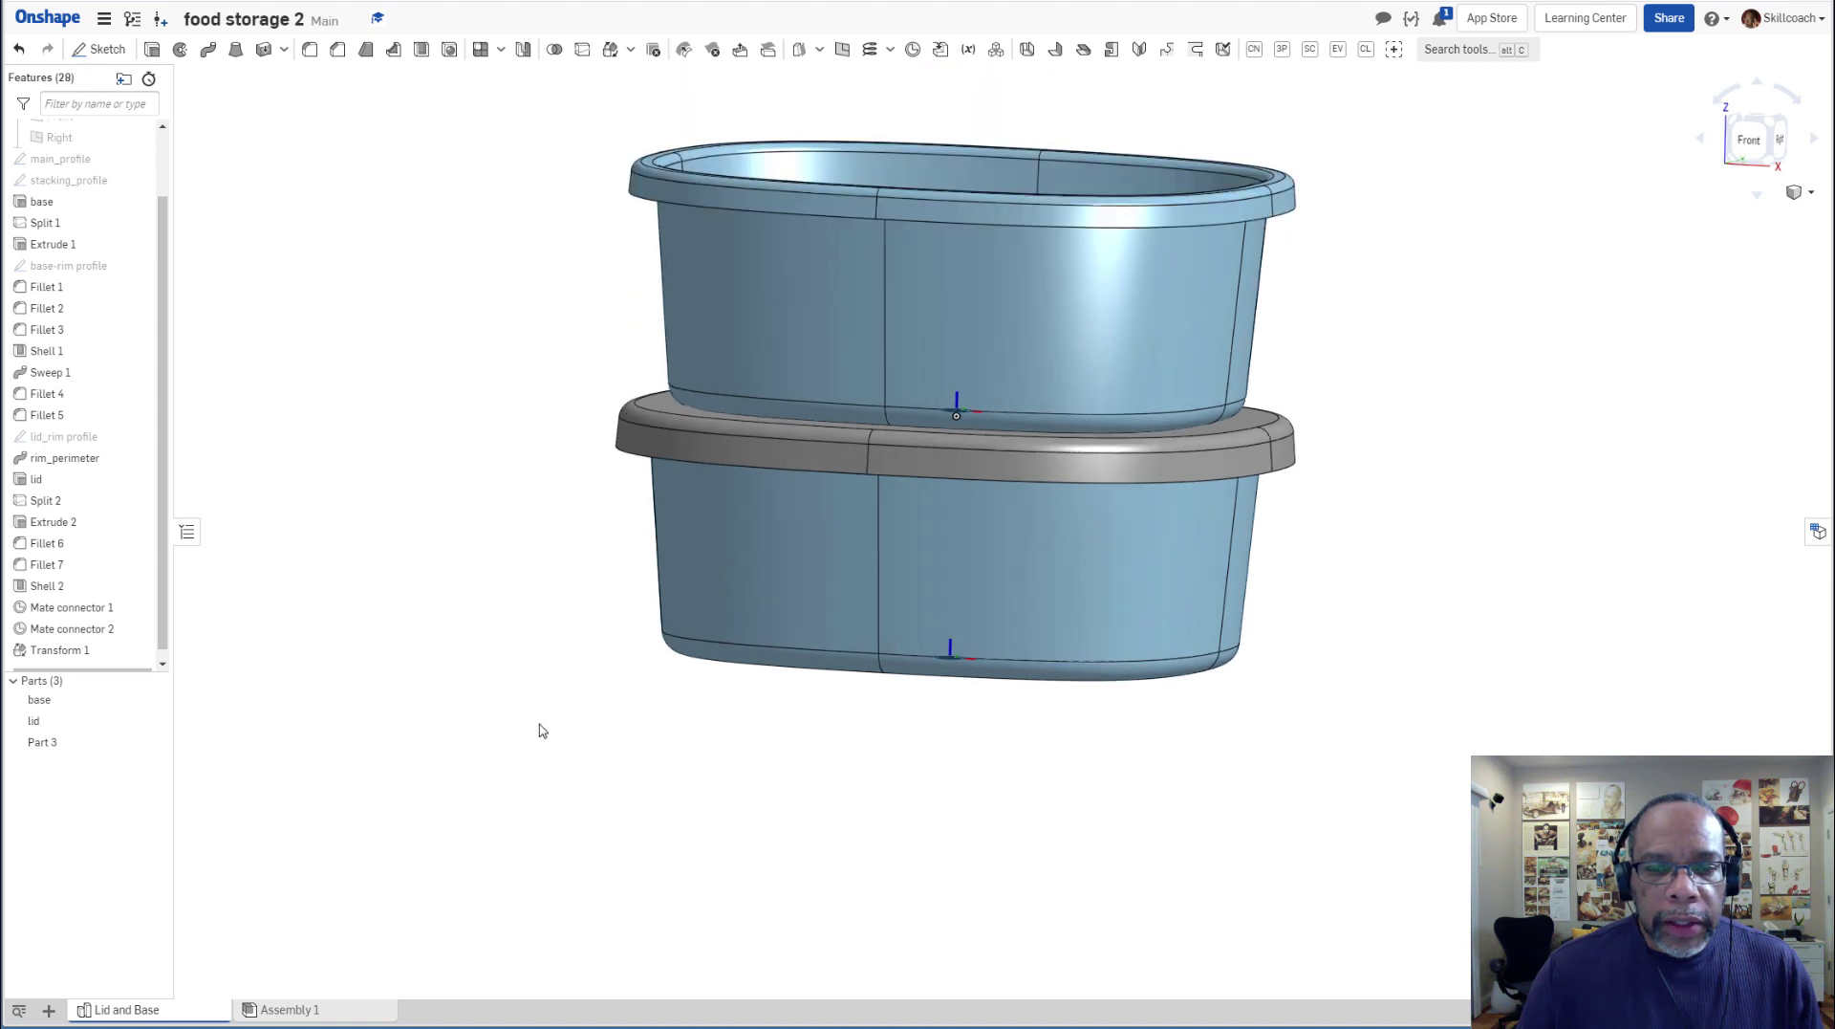
{"action": "right_click_drag", "start_coordinate": [537, 762], "coordinate": [536, 772]}
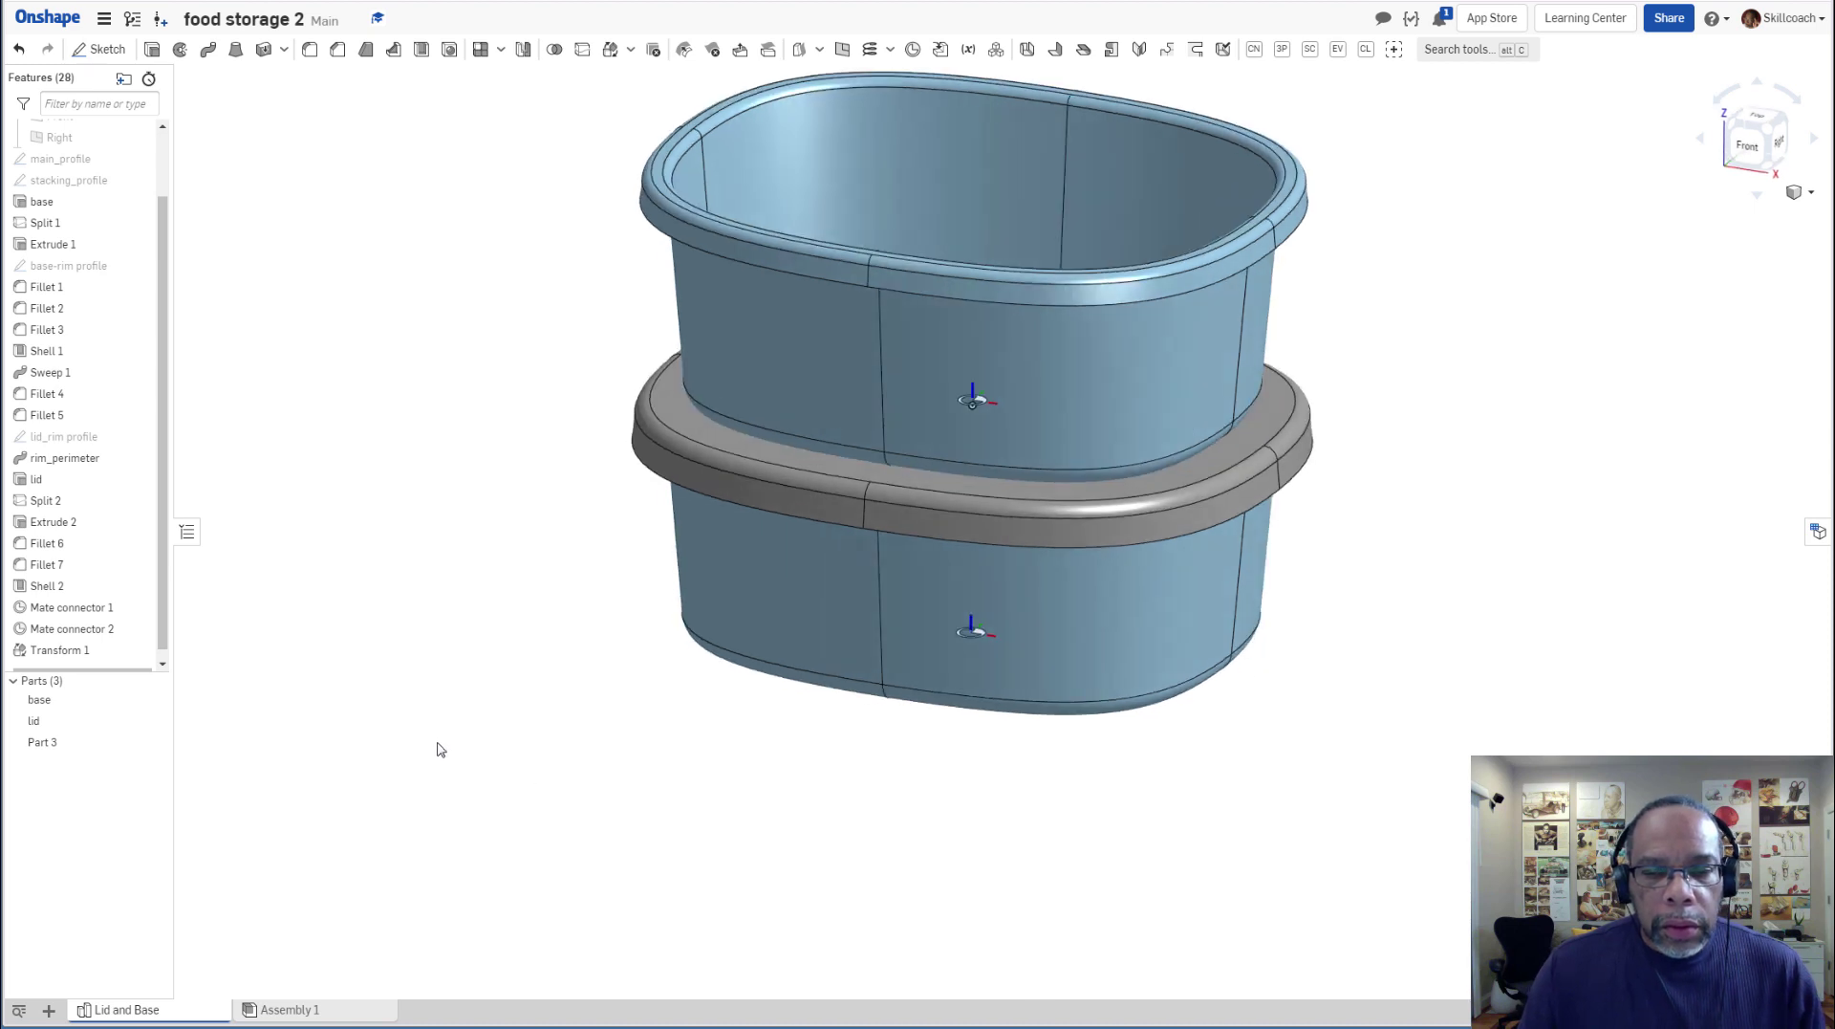
{"action": "right_click_drag", "start_coordinate": [422, 770], "coordinate": [398, 807]}
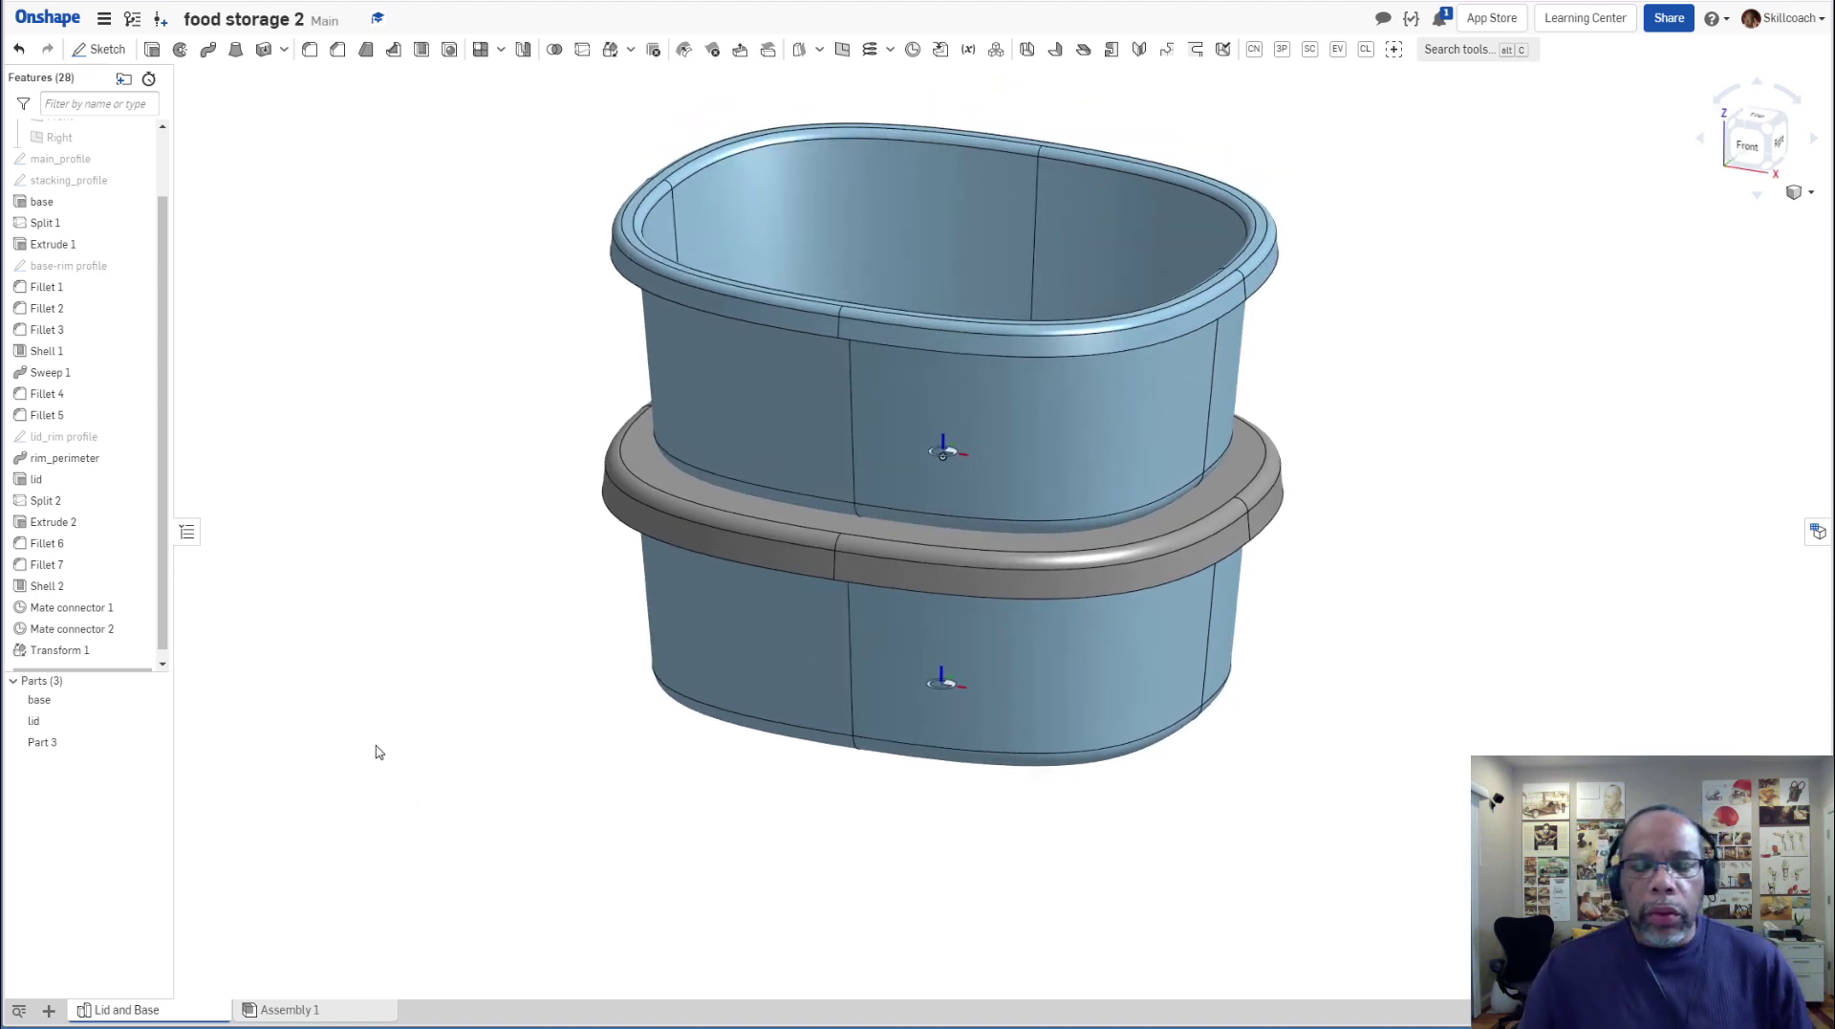
{"action": "scroll", "coordinate": [377, 730], "scroll_direction": "up", "scroll_amount": 2}
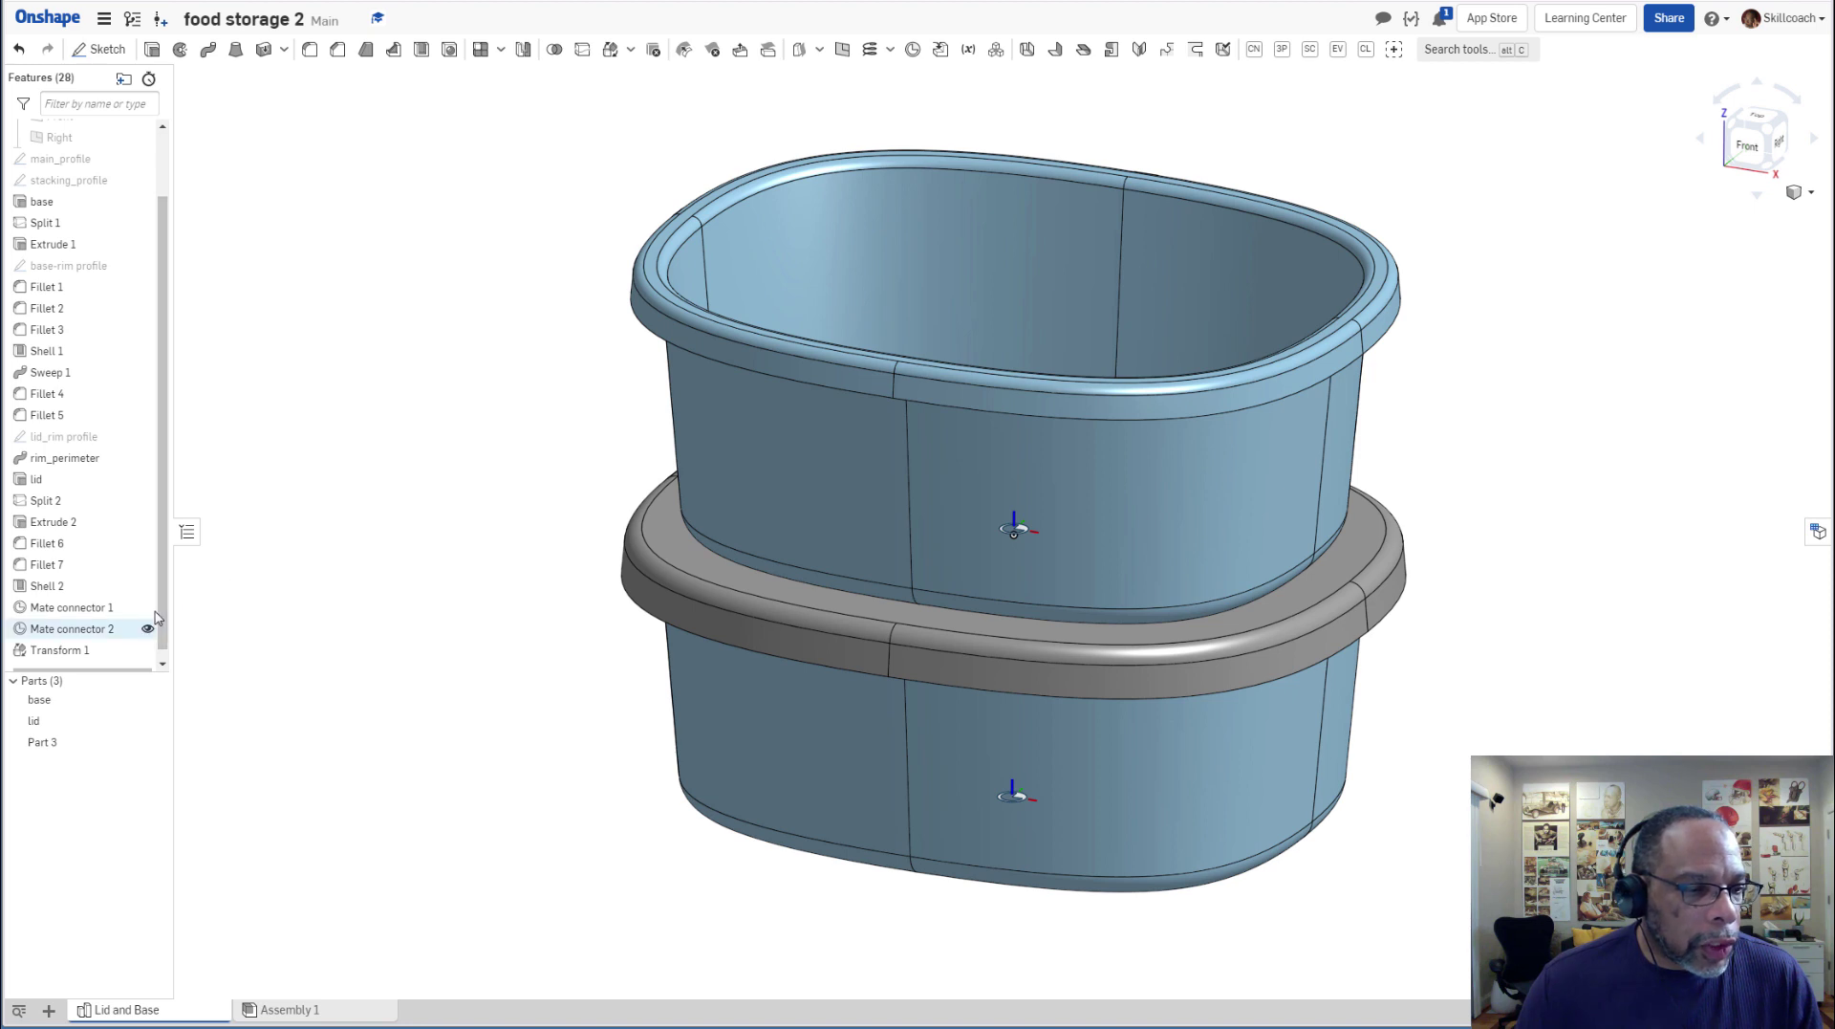
Roll the feature history back to just after Shell 2 and return it to the end.
{"action": "left_click_drag", "start_coordinate": [163, 616], "coordinate": [164, 629]}
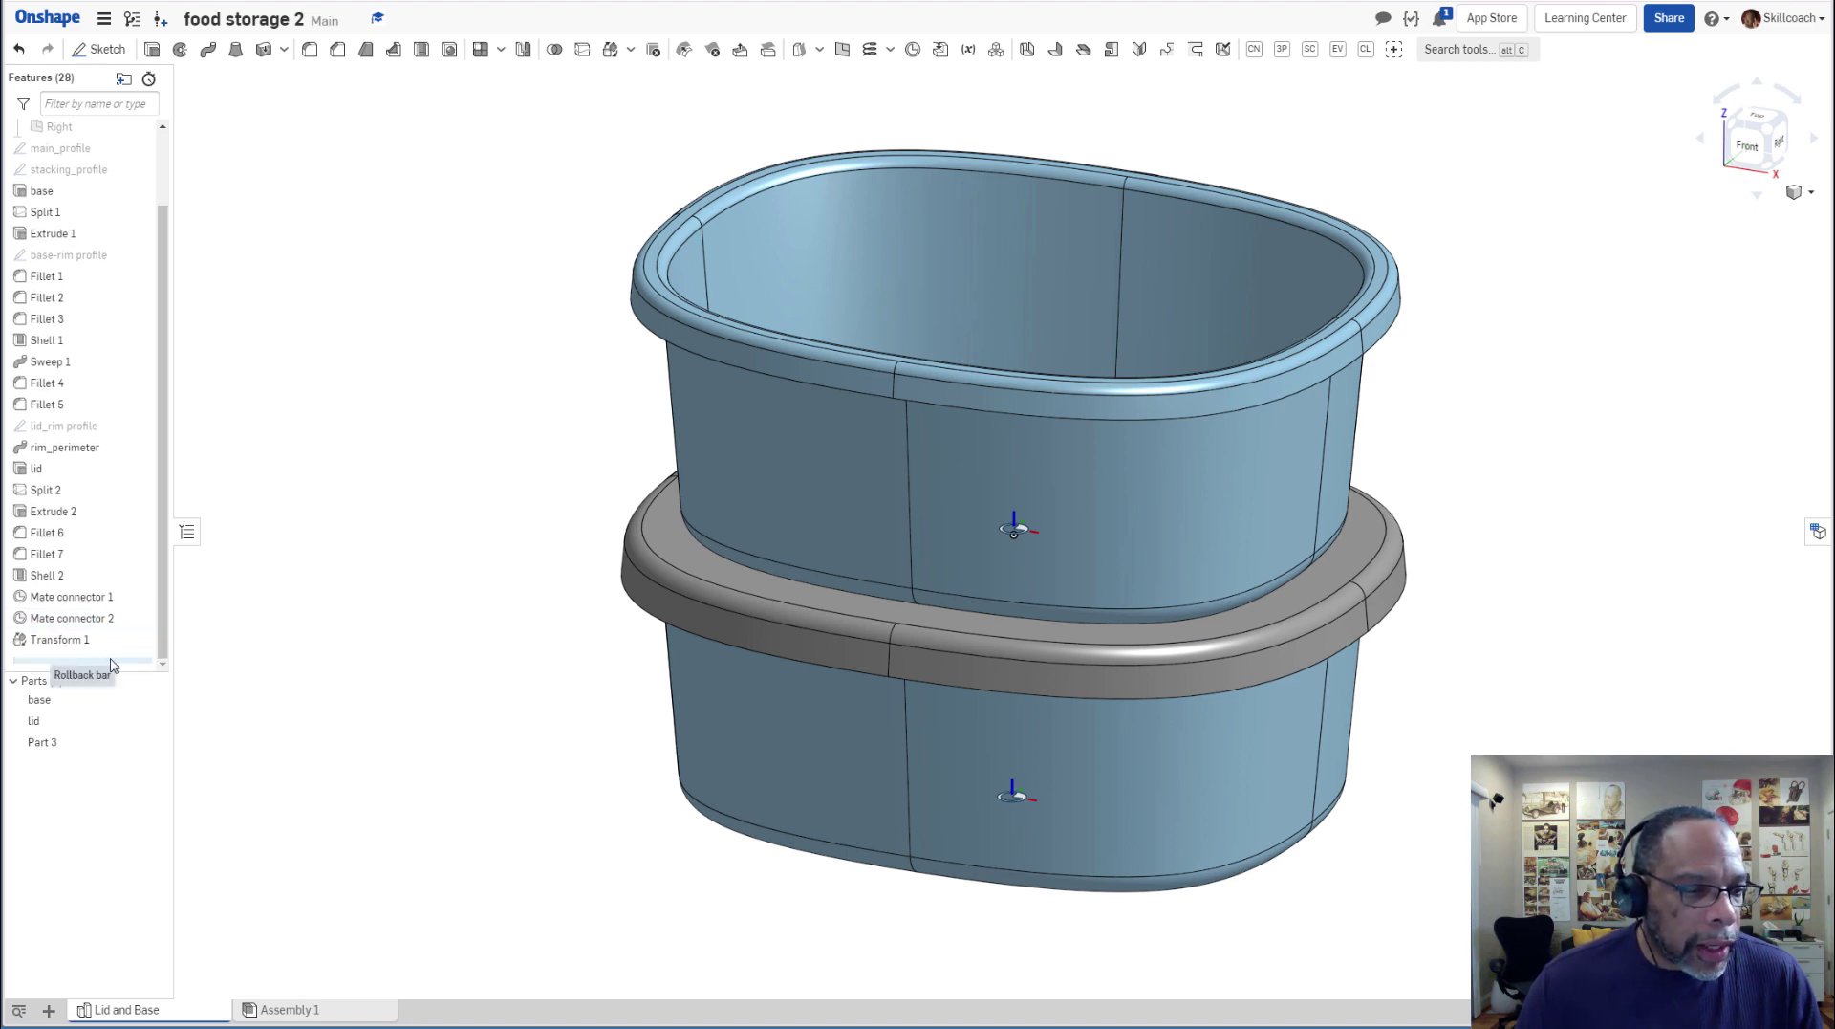
{"action": "left_click", "coordinate": [36, 722]}
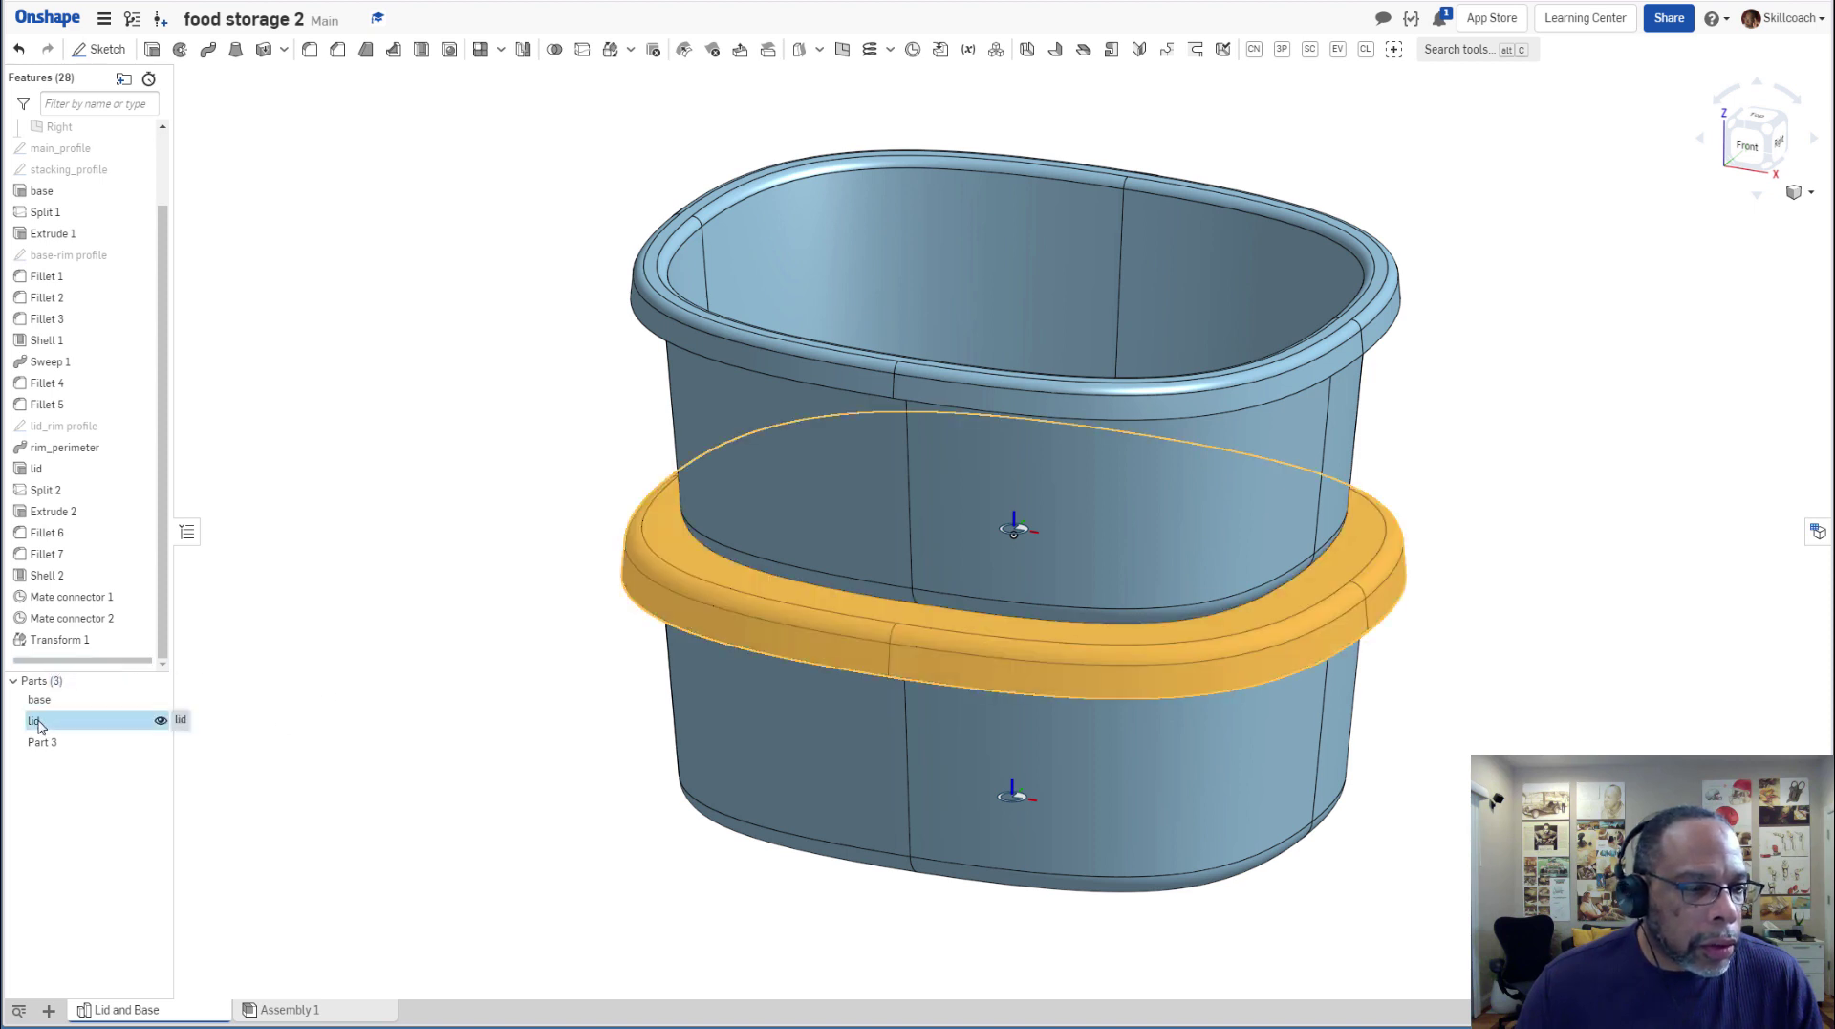
{"action": "left_click", "coordinate": [311, 645]}
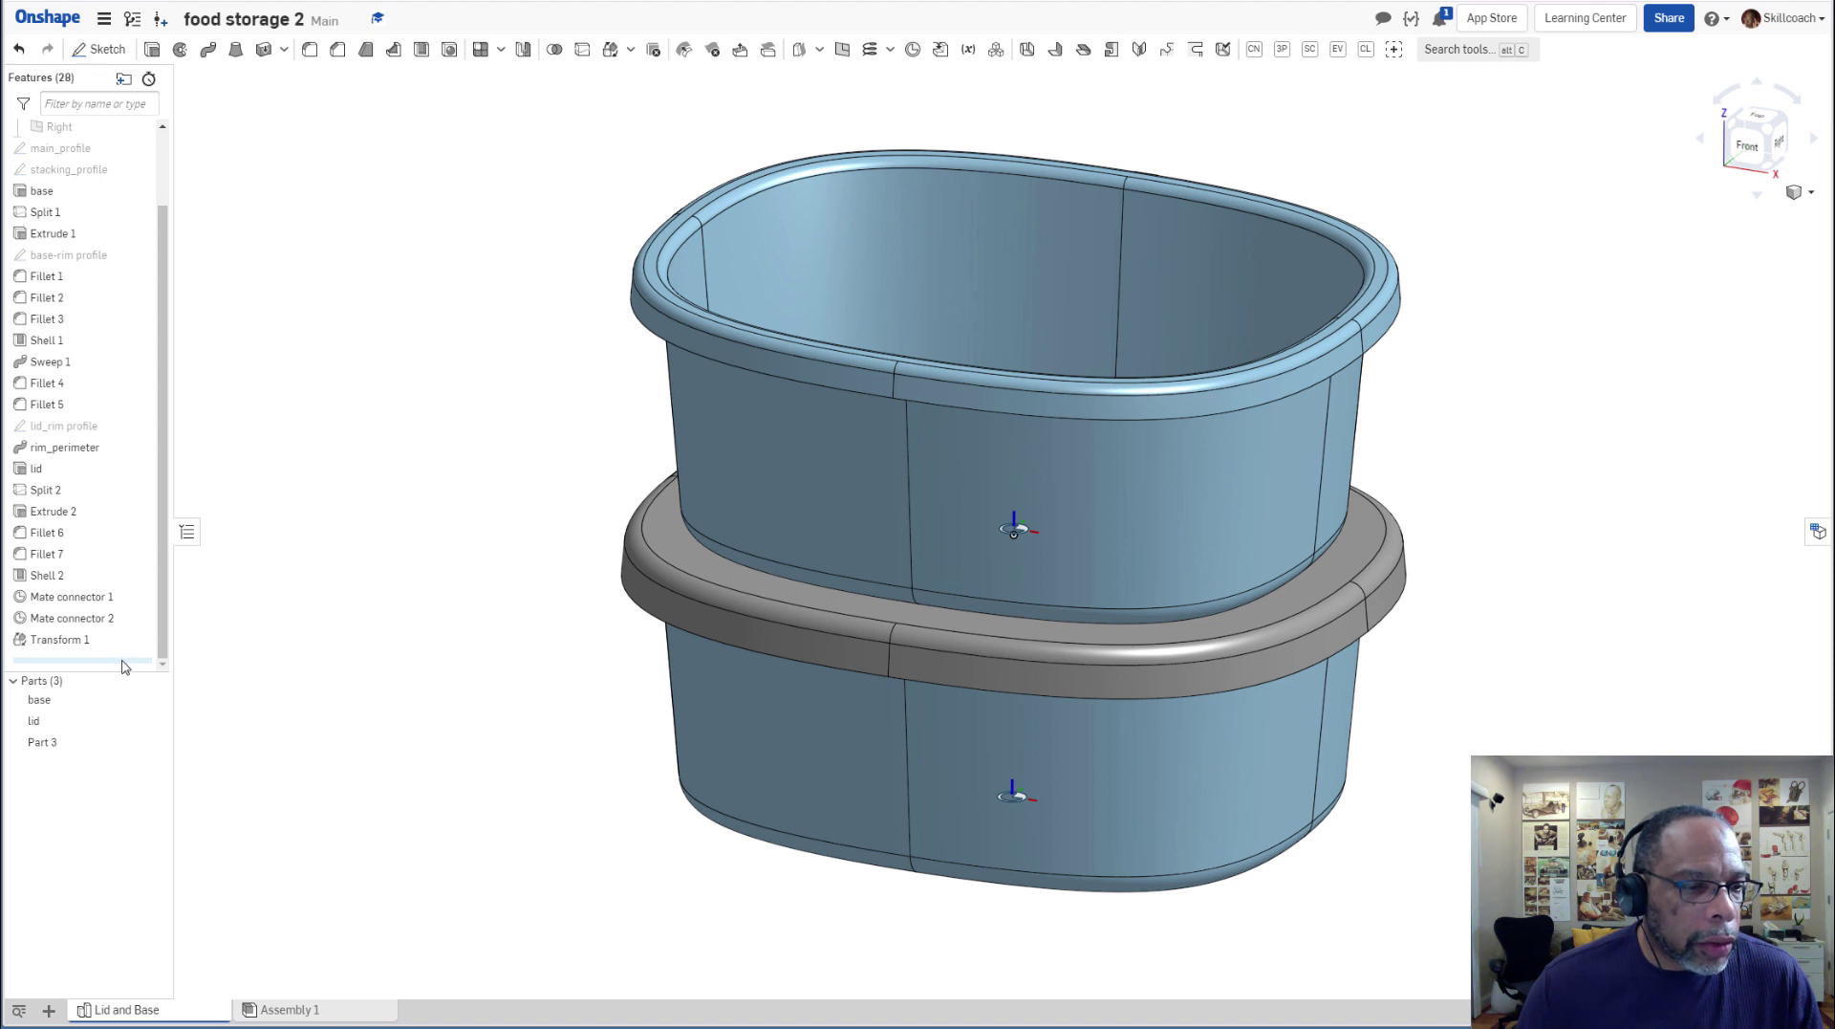
{"action": "left_click_drag", "start_coordinate": [124, 666], "coordinate": [129, 583]}
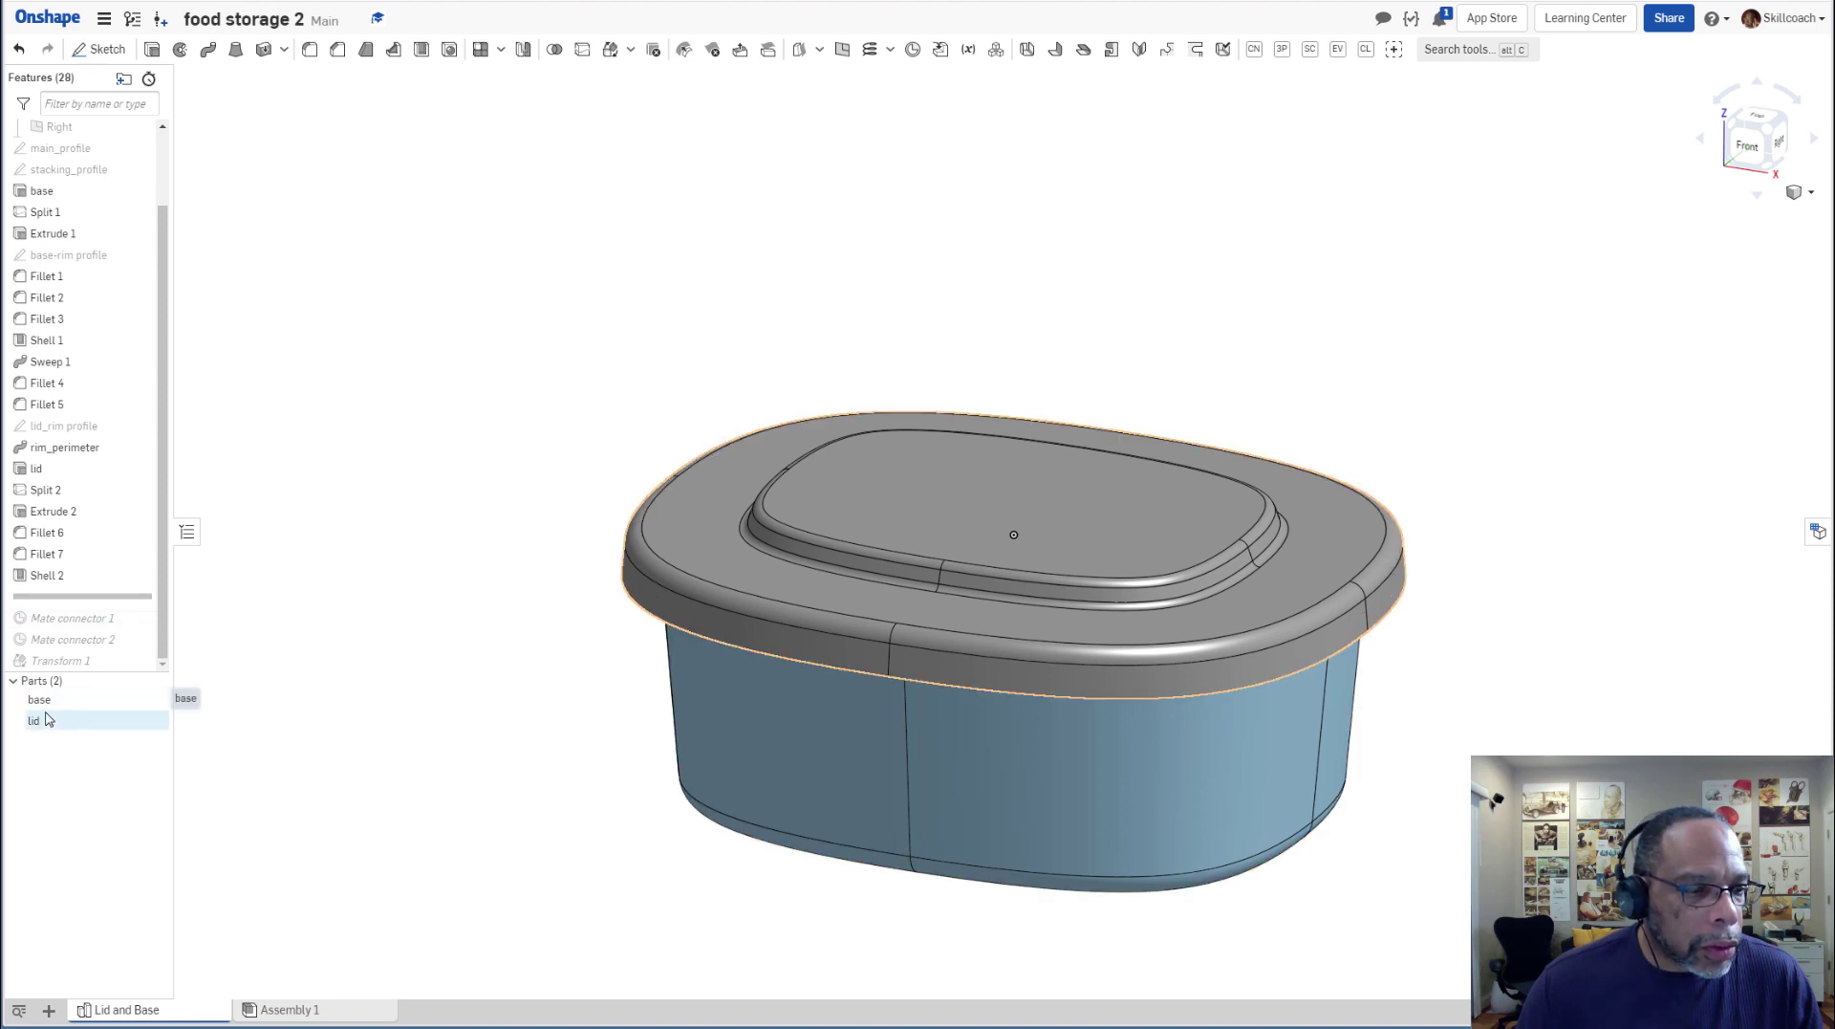
{"action": "left_click_drag", "start_coordinate": [141, 599], "coordinate": [126, 670]}
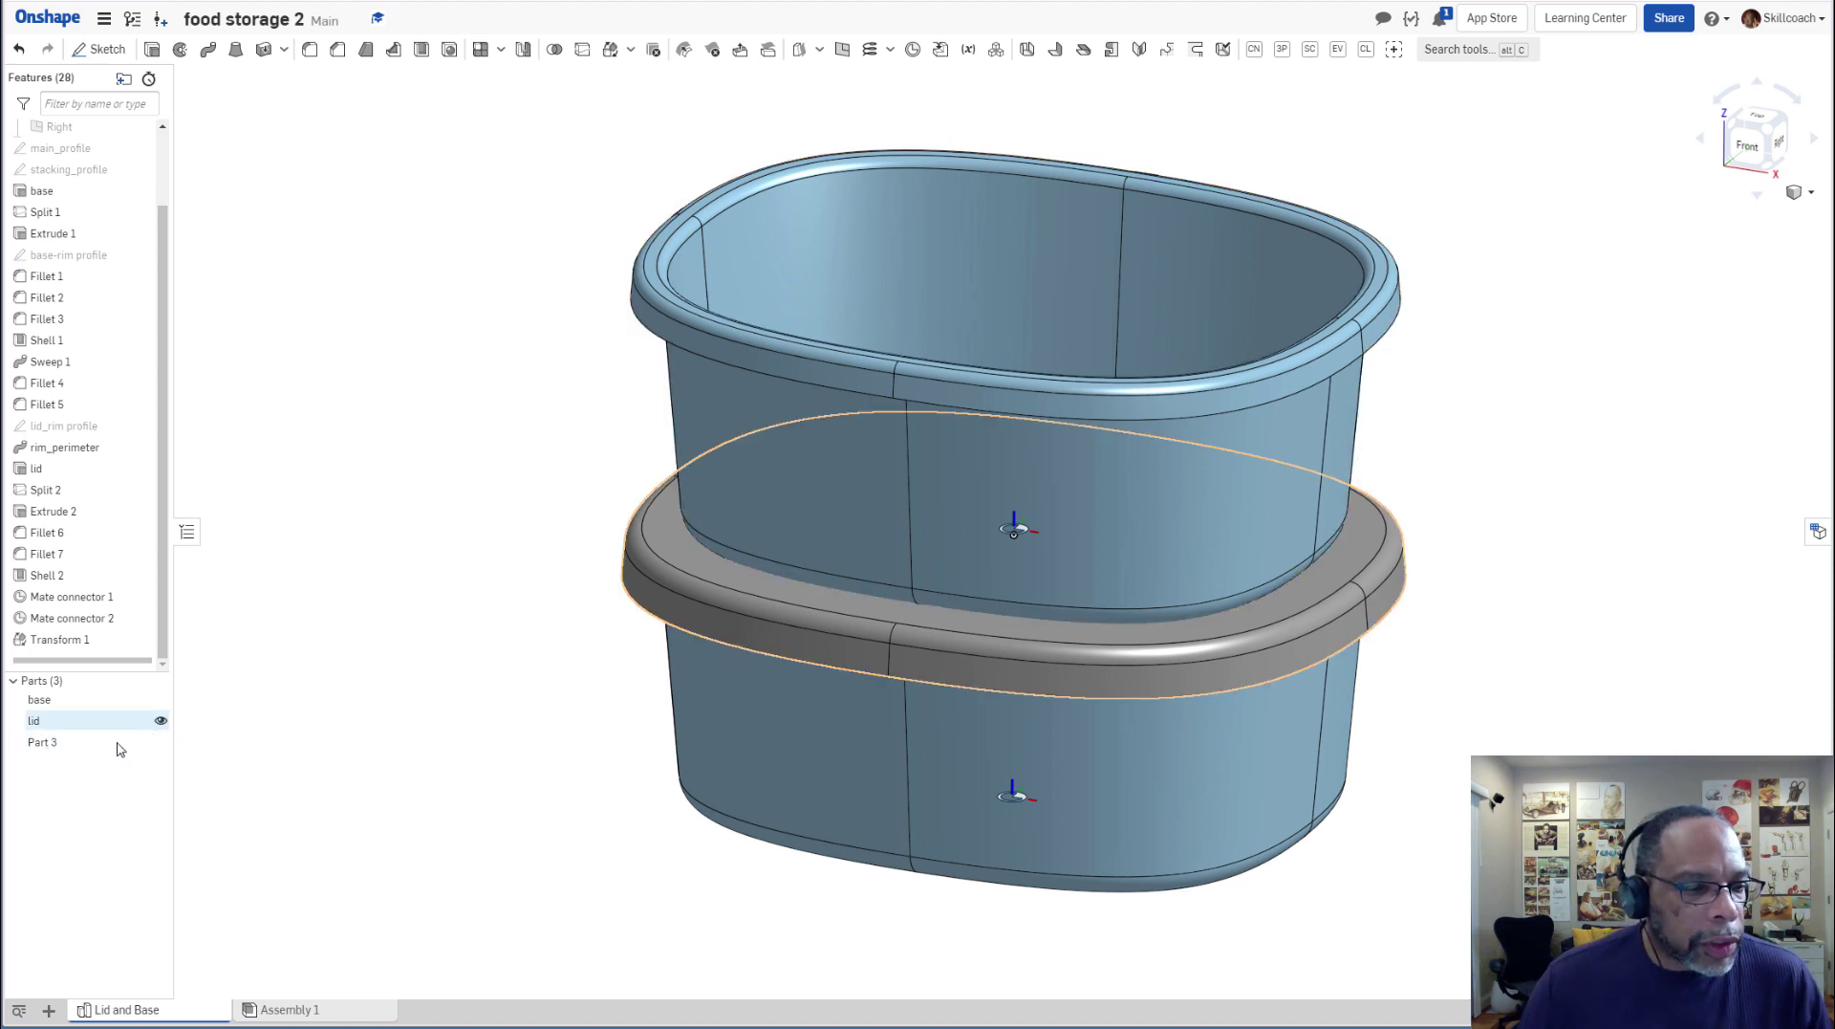
Copy the lid part with Translate by XYZ, keeping 0 in offsets on all three axes.
{"action": "left_click", "coordinate": [61, 724]}
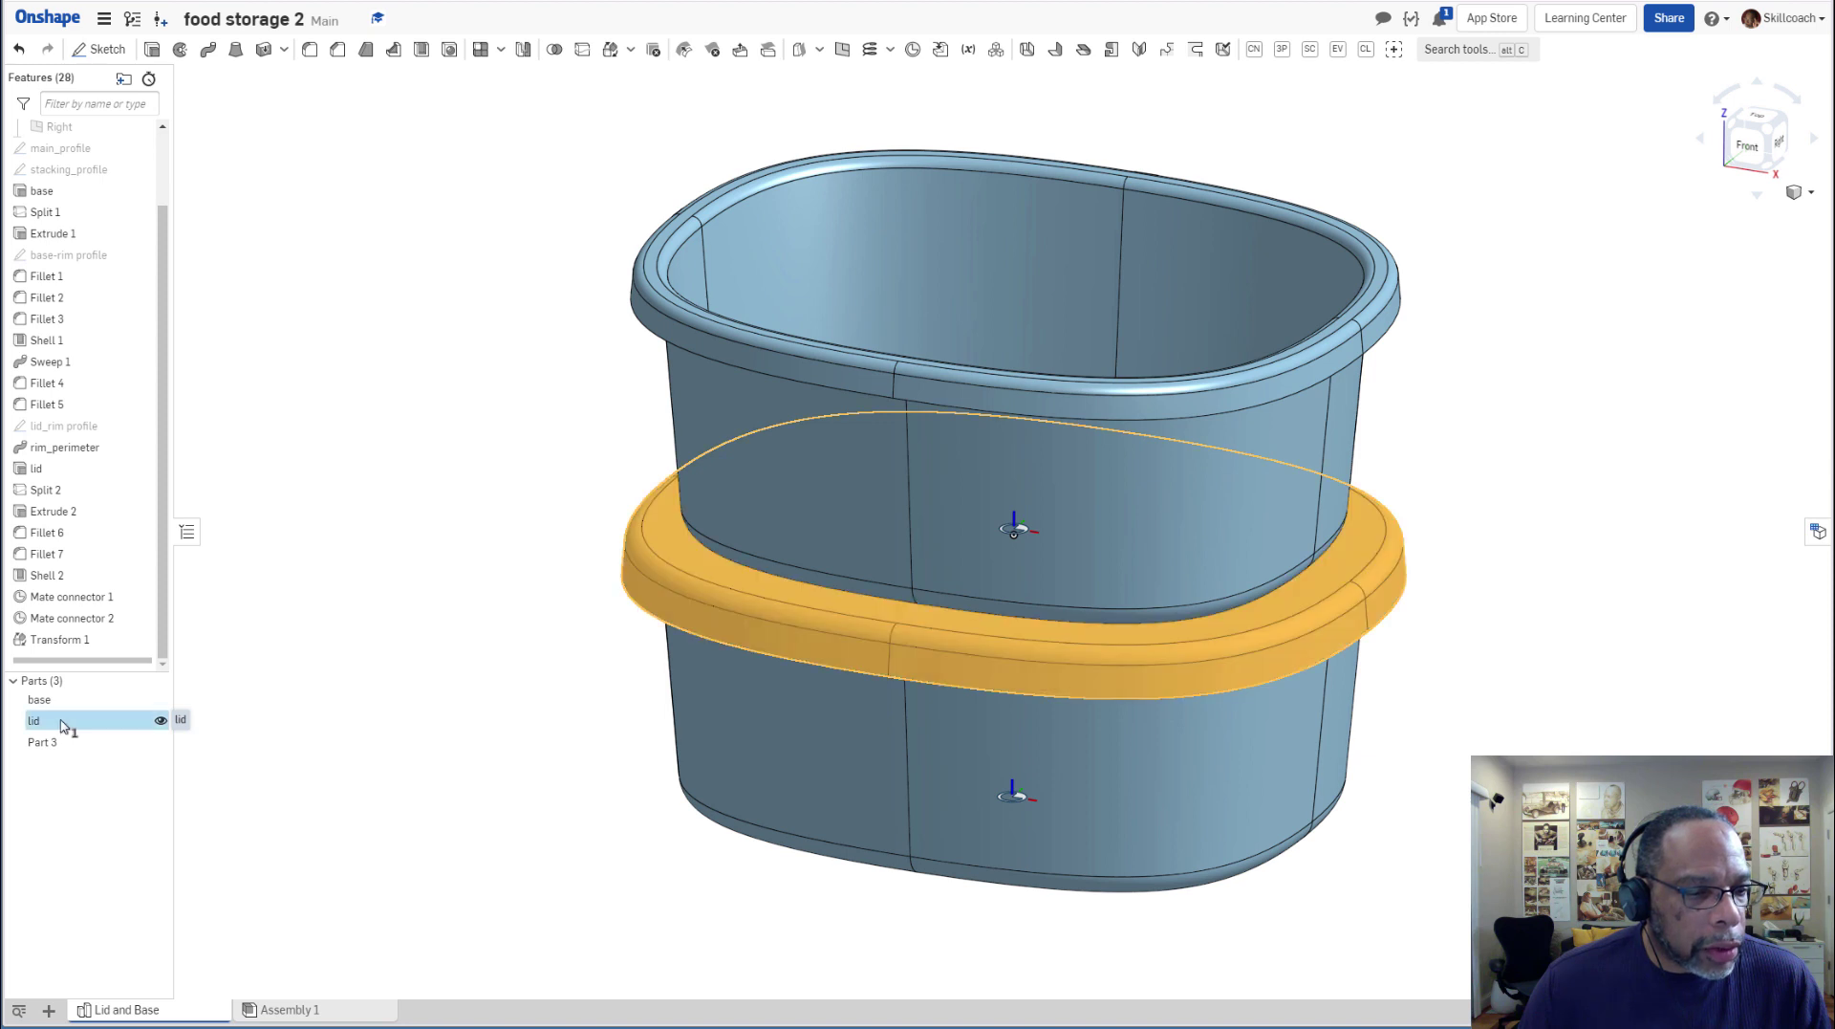
{"action": "right_click", "coordinate": [63, 726]}
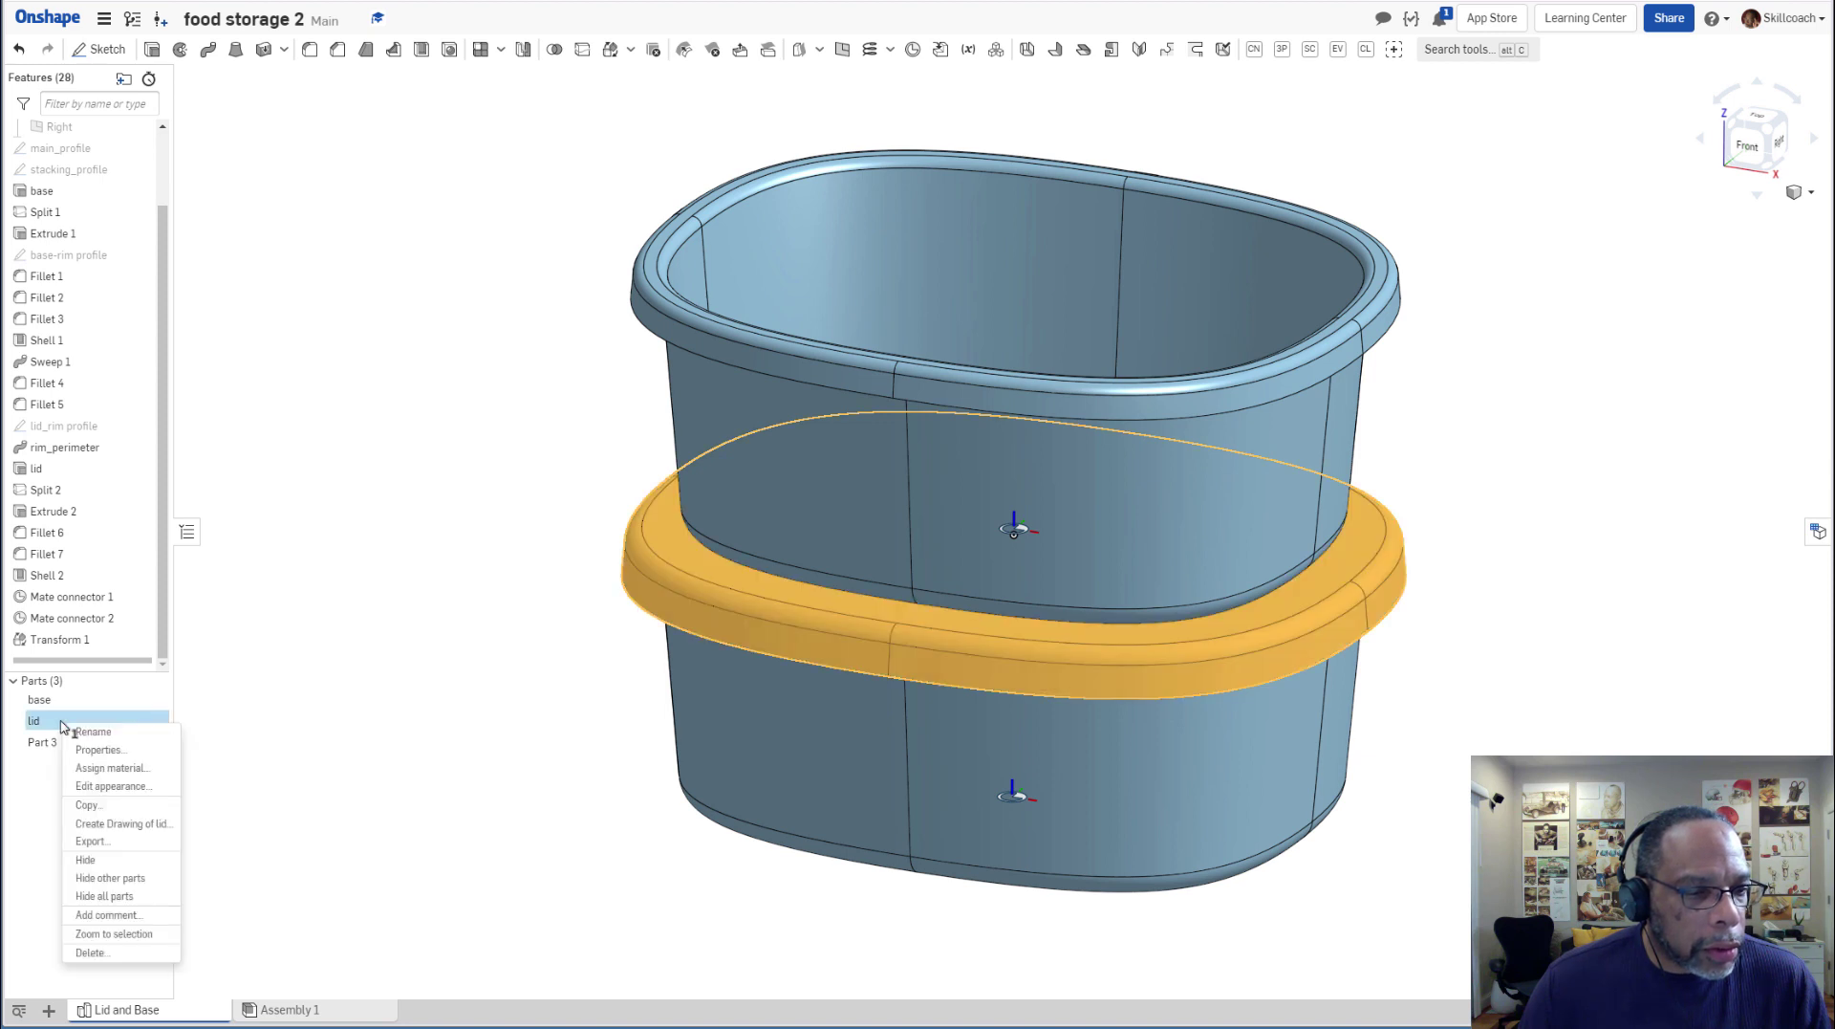
{"action": "left_click", "coordinate": [92, 805]}
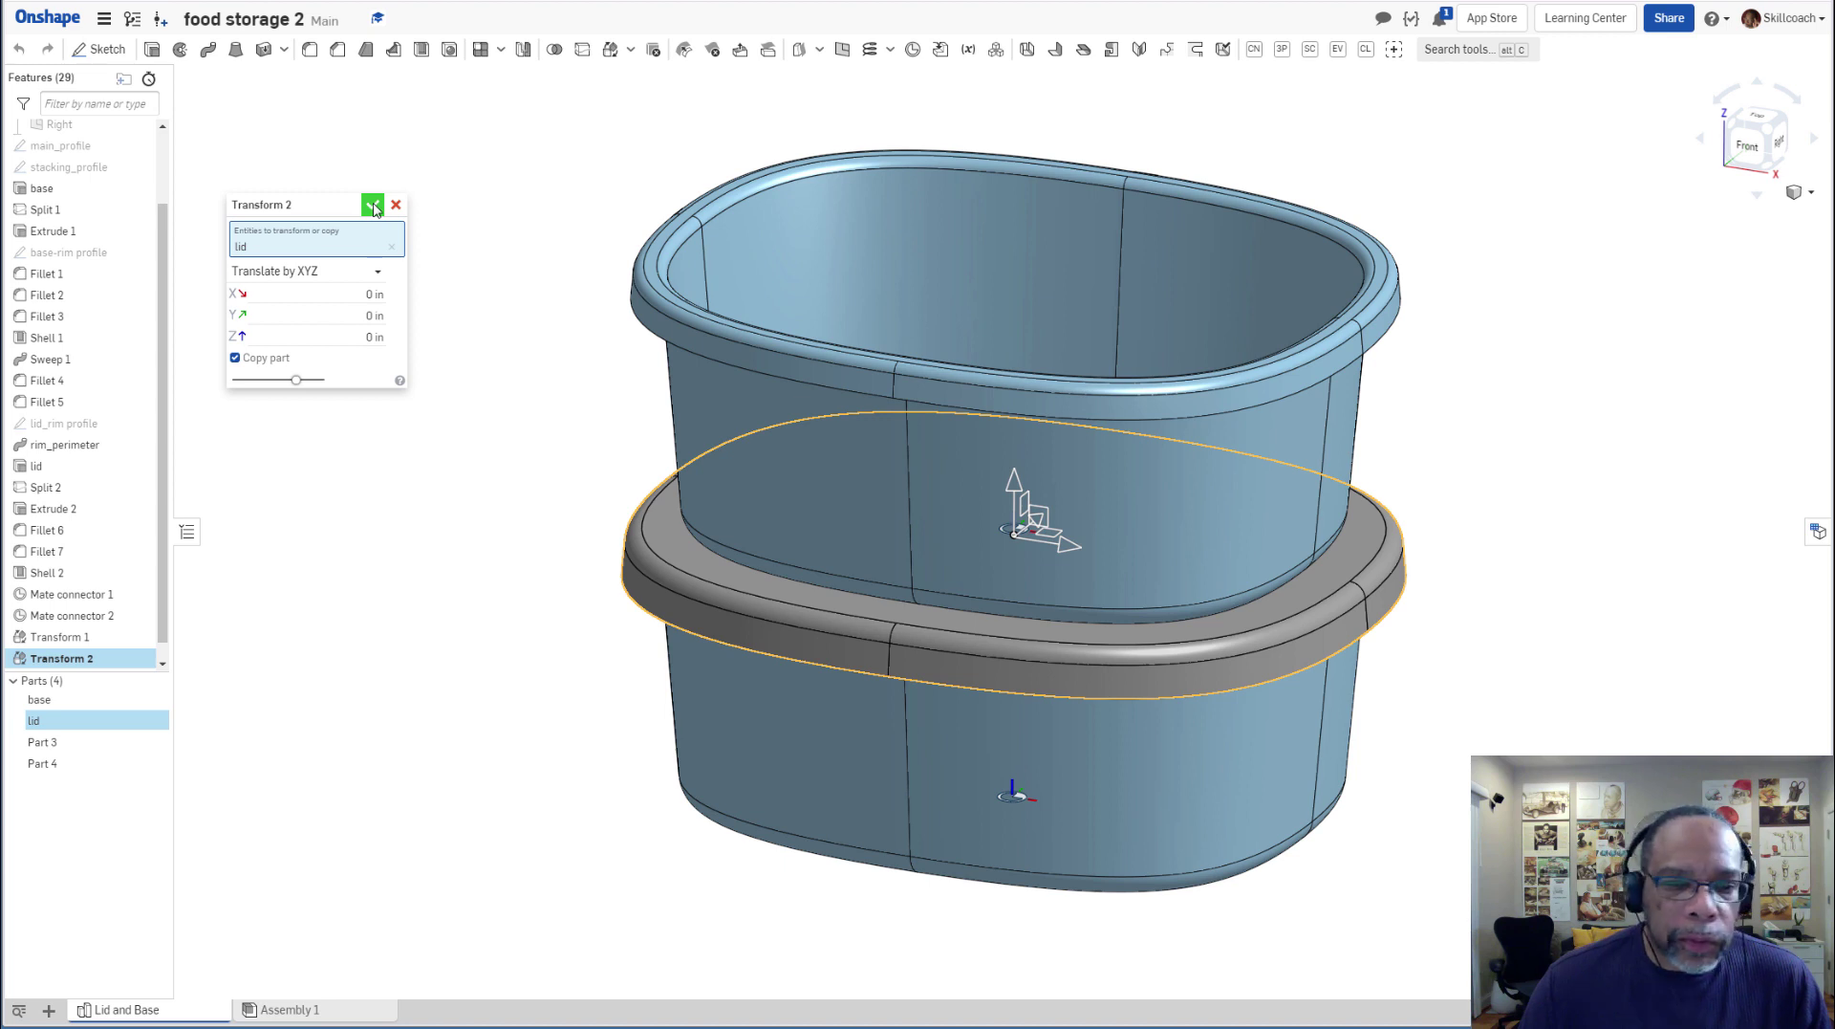
{"action": "left_click", "coordinate": [374, 207]}
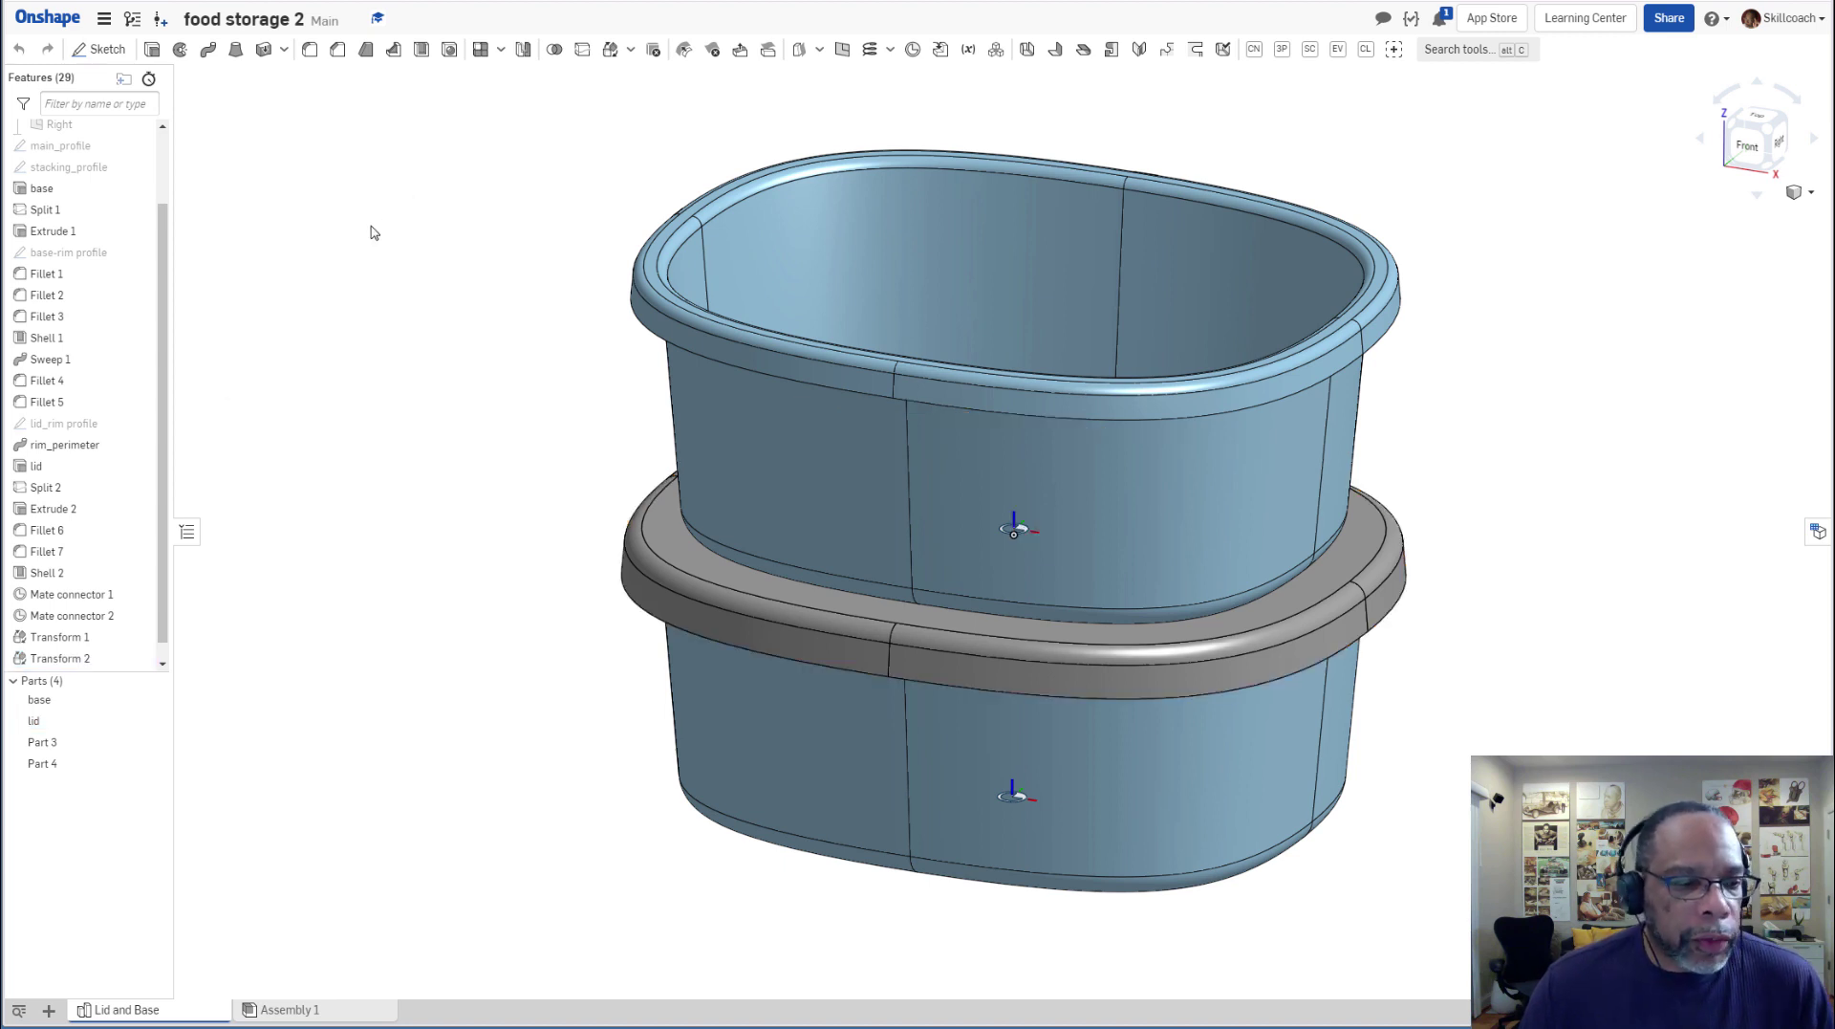
{"action": "right_click", "coordinate": [76, 659]}
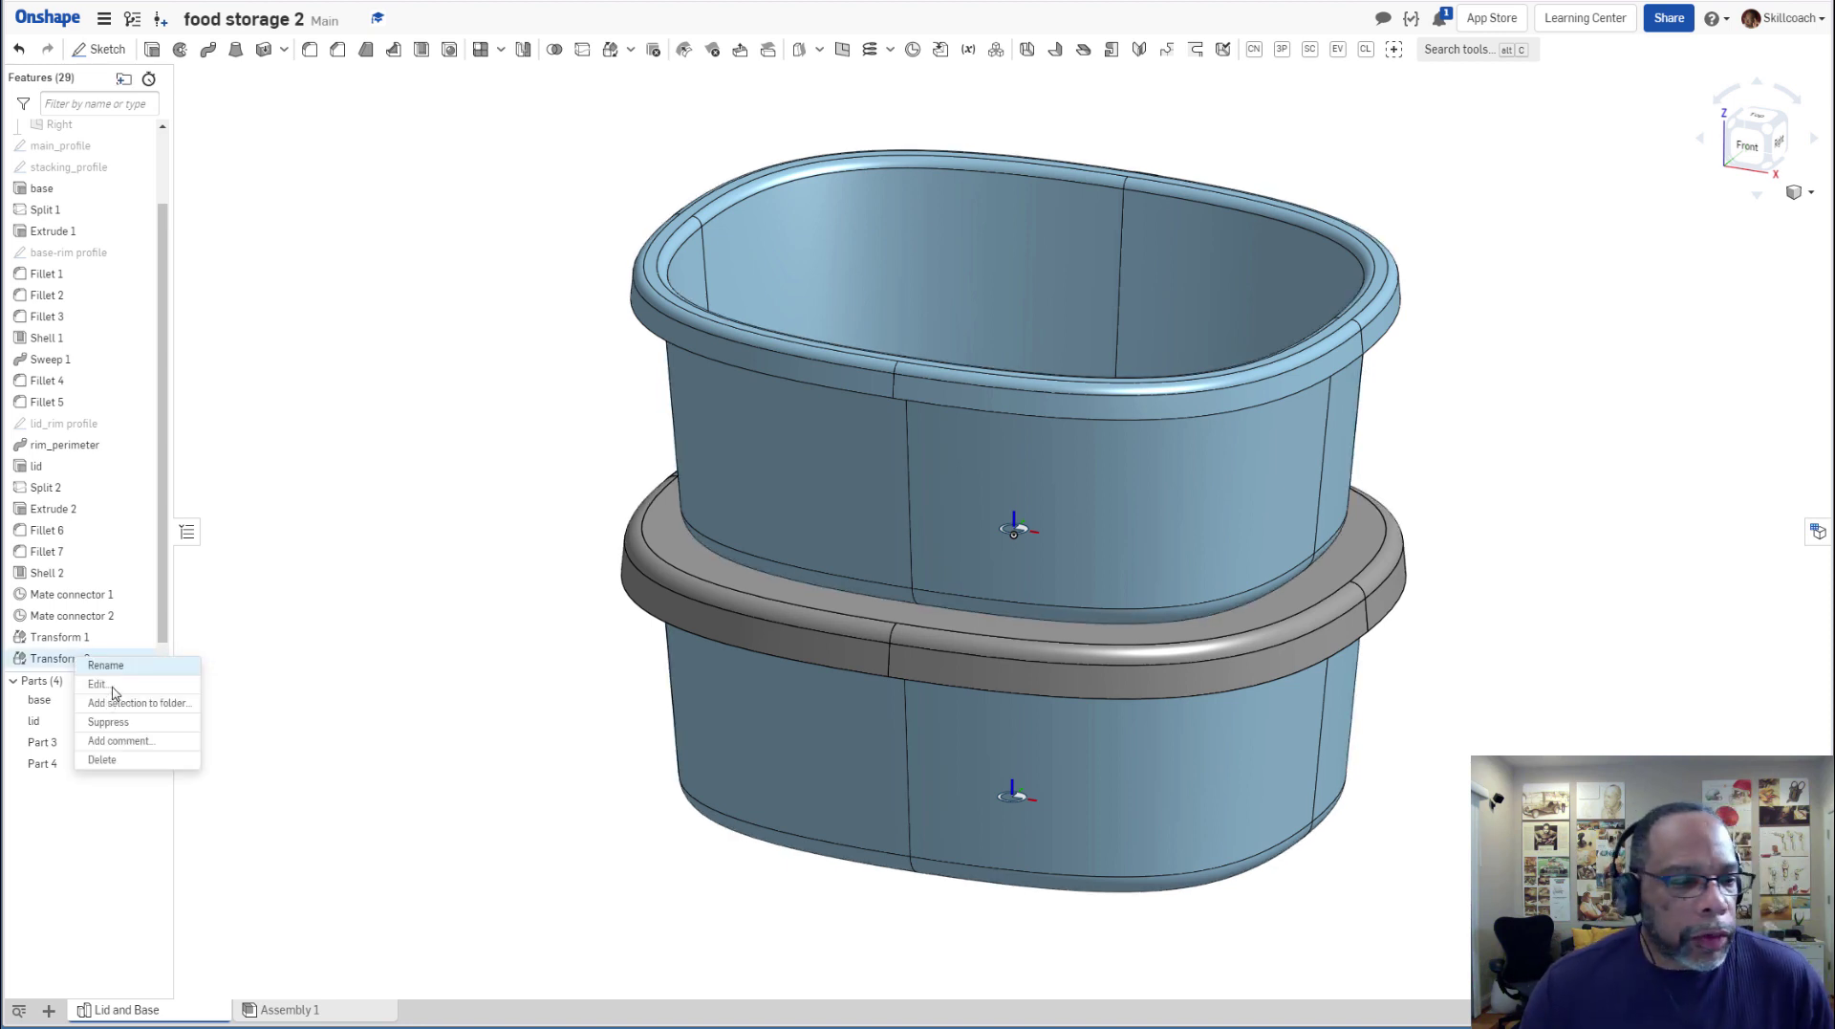
{"action": "left_click", "coordinate": [313, 541]}
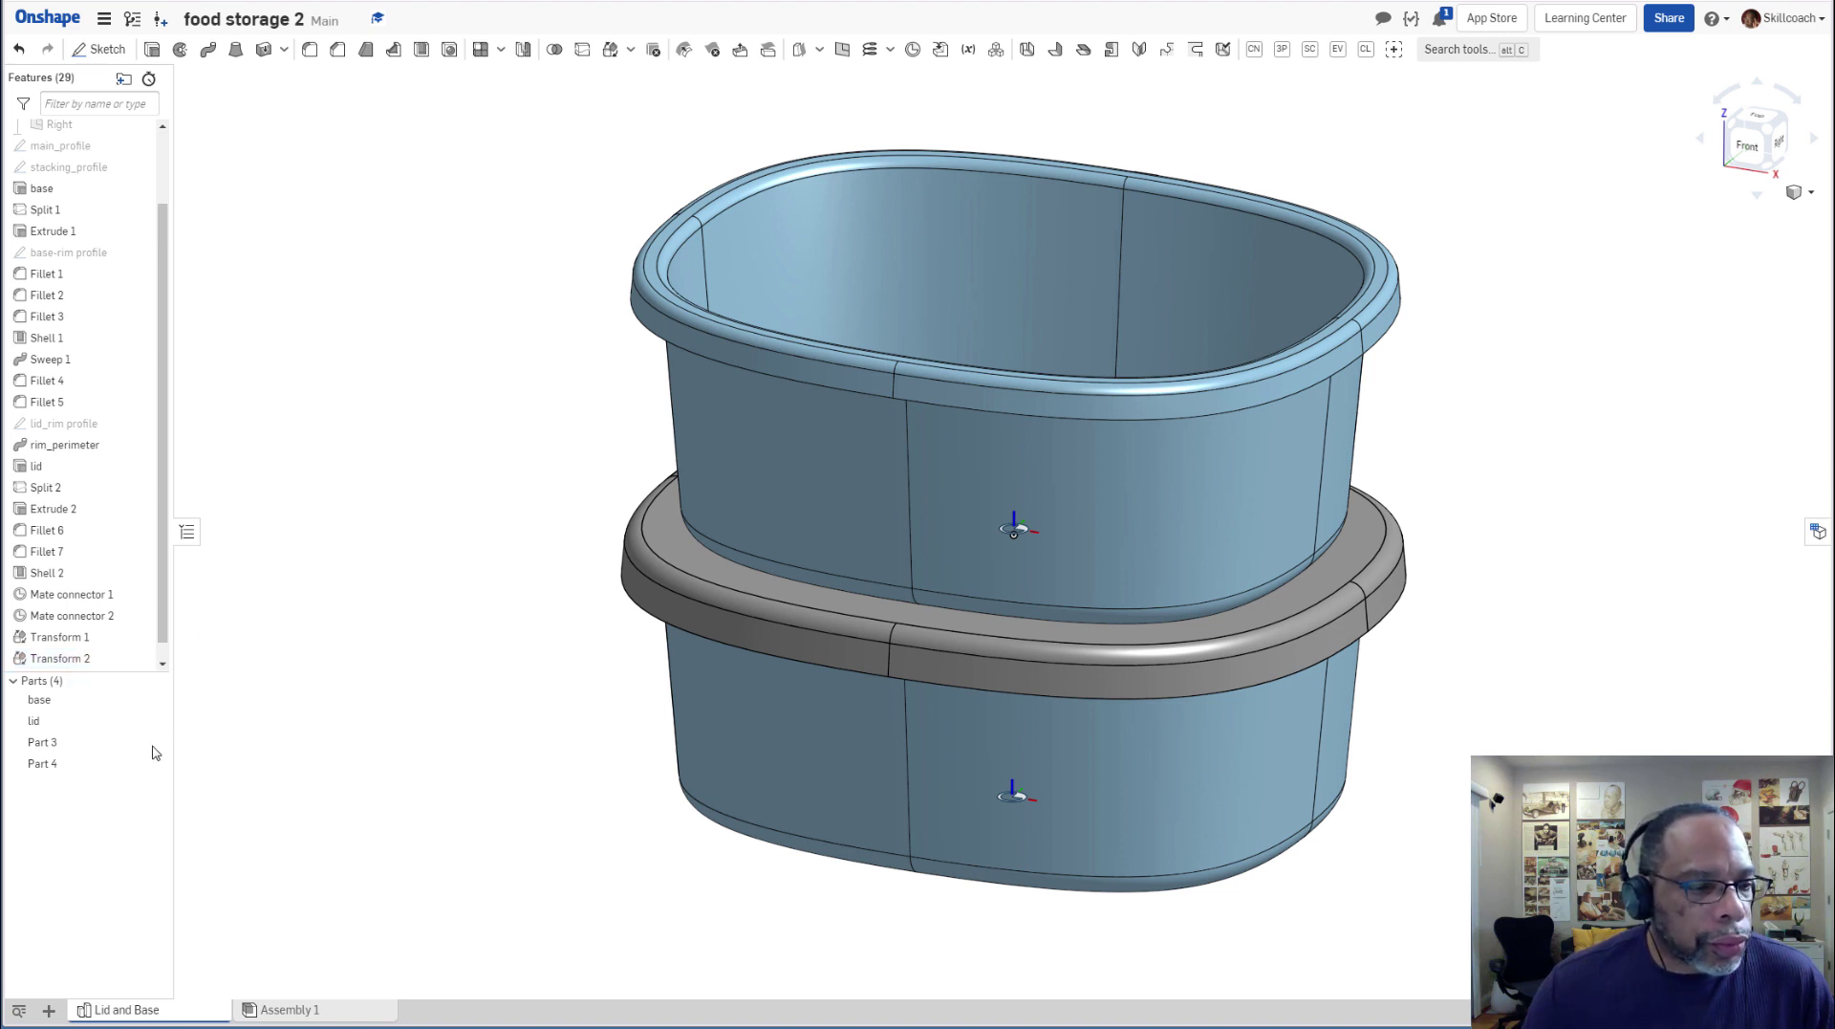
Change the base's Transform 1 from mate connector placement to Copy in place.
{"action": "left_click", "coordinate": [88, 638]}
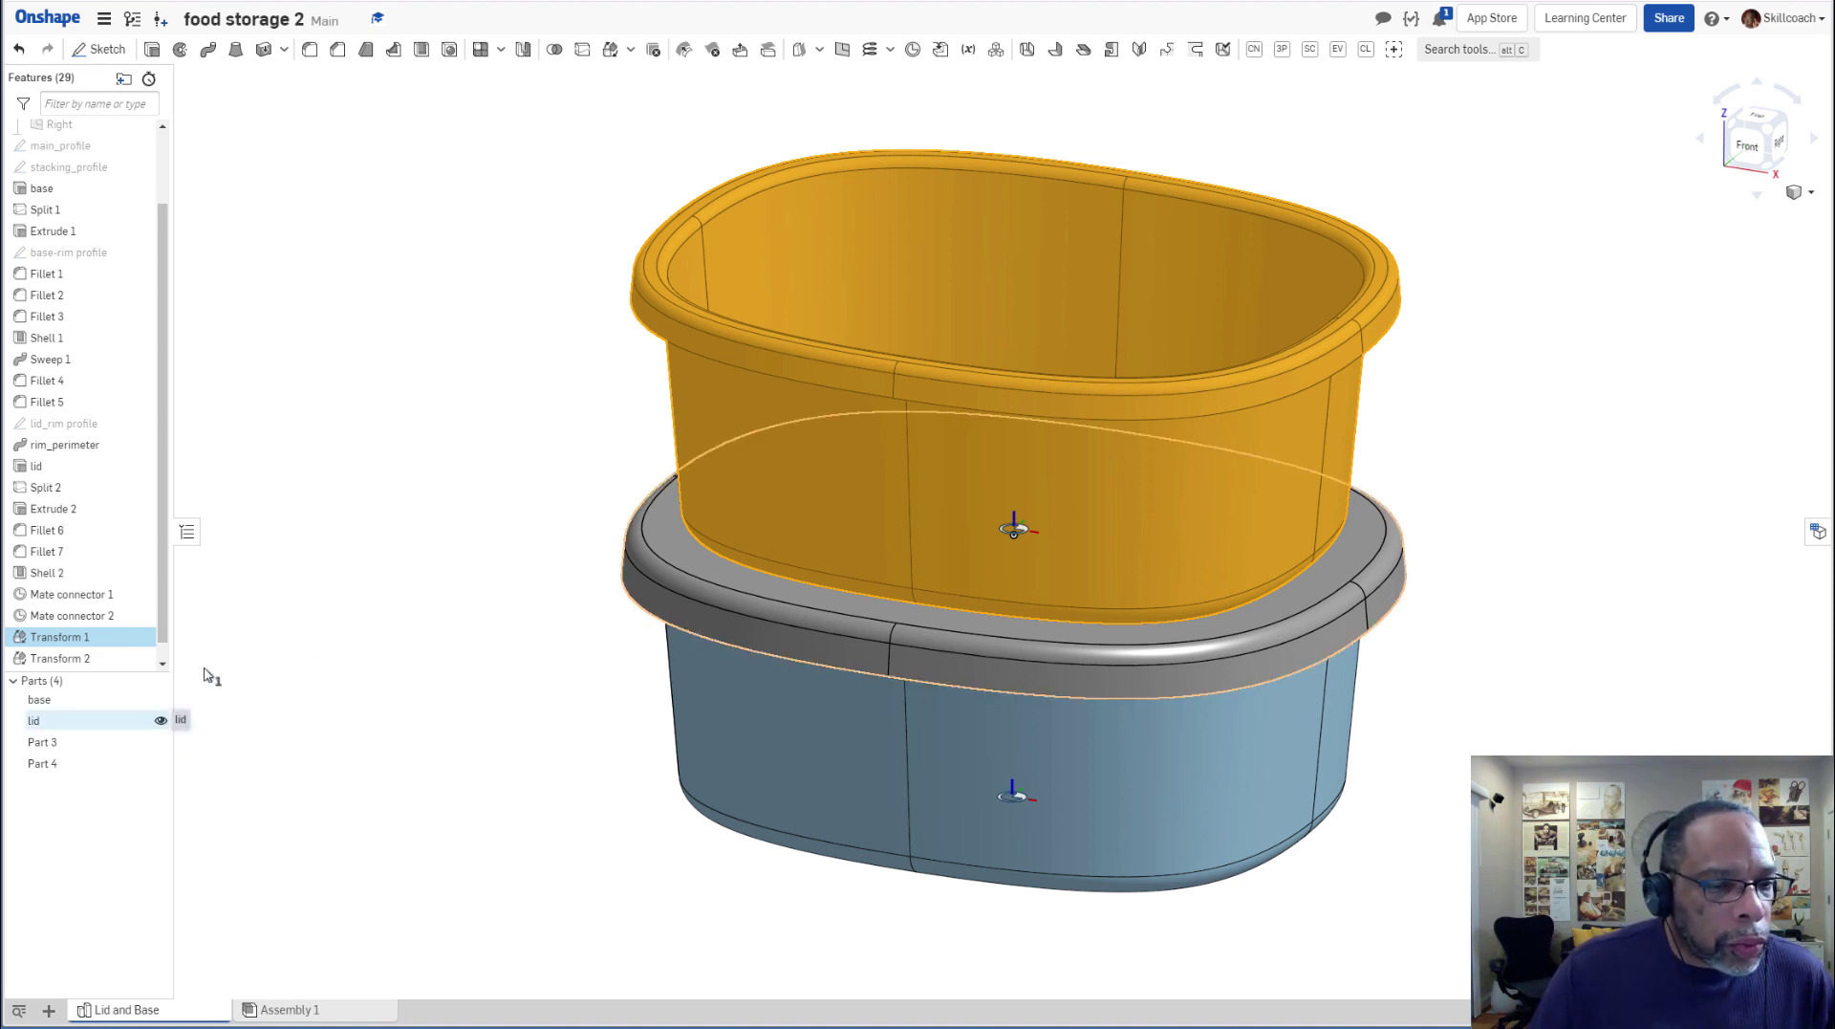
{"action": "left_click", "coordinate": [377, 571]}
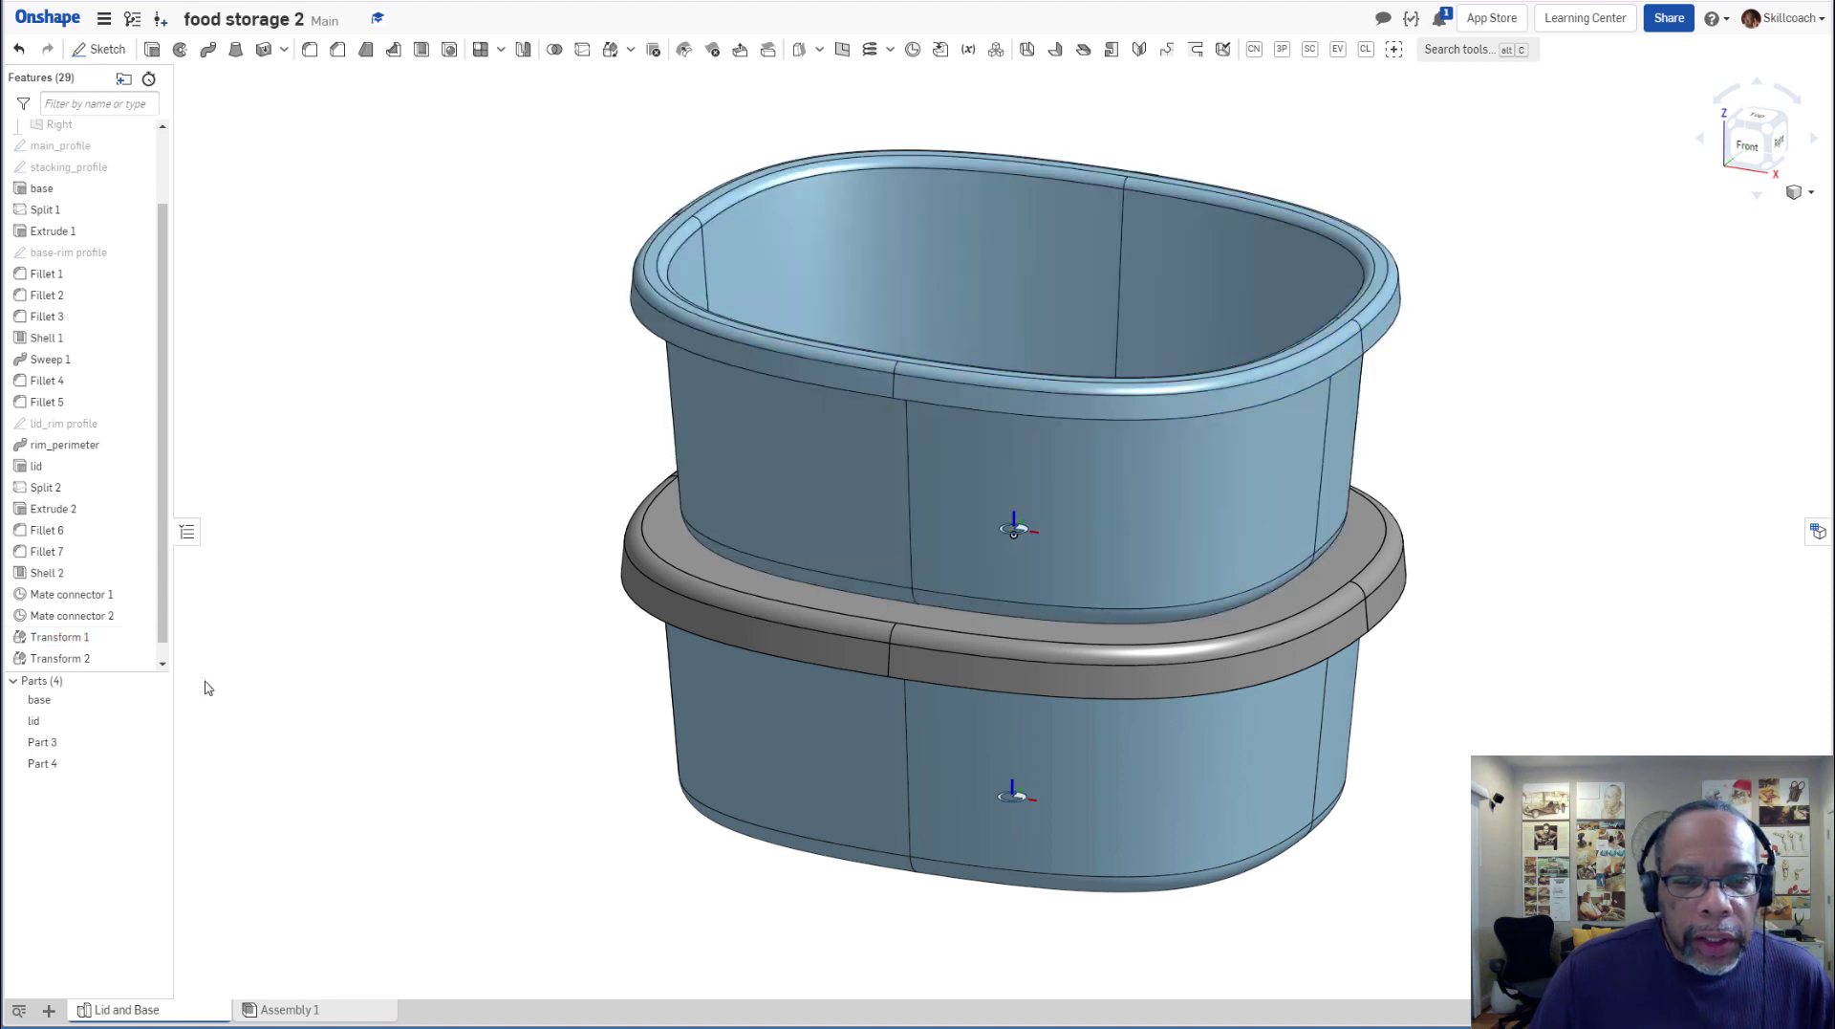
{"action": "left_click", "coordinate": [114, 643]}
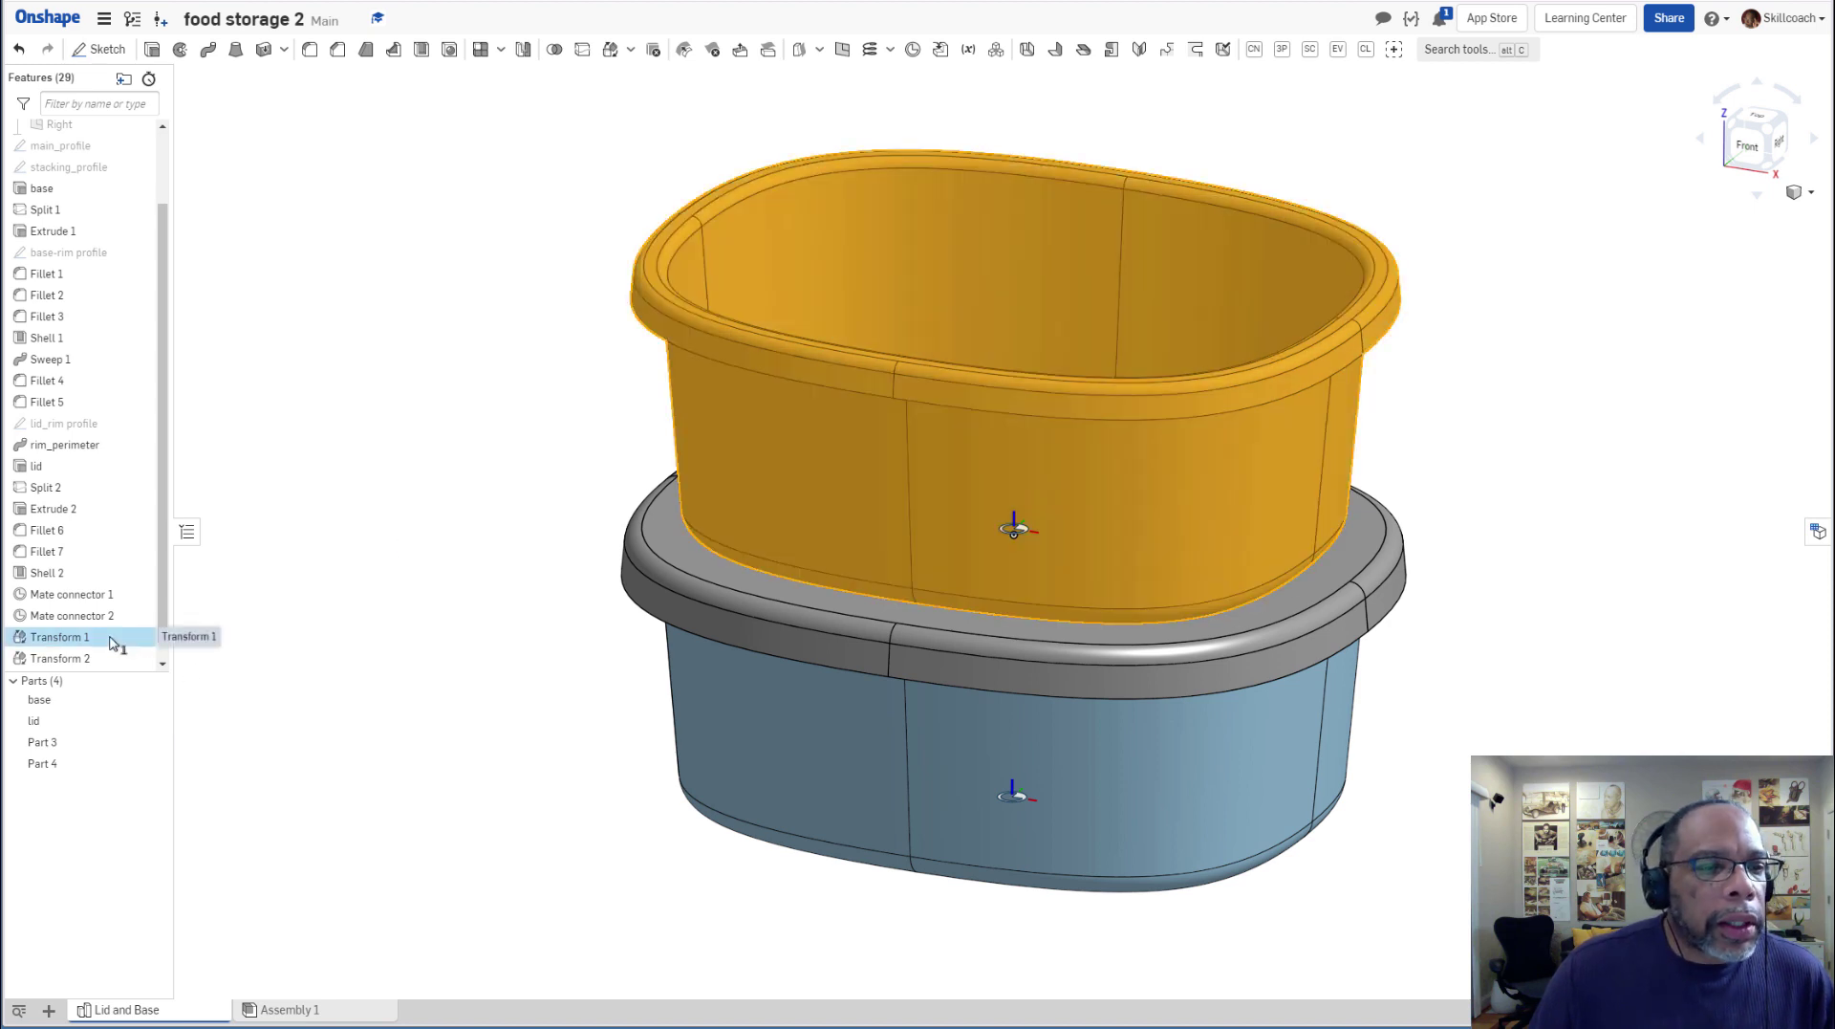
{"action": "double_click", "coordinate": [114, 637]}
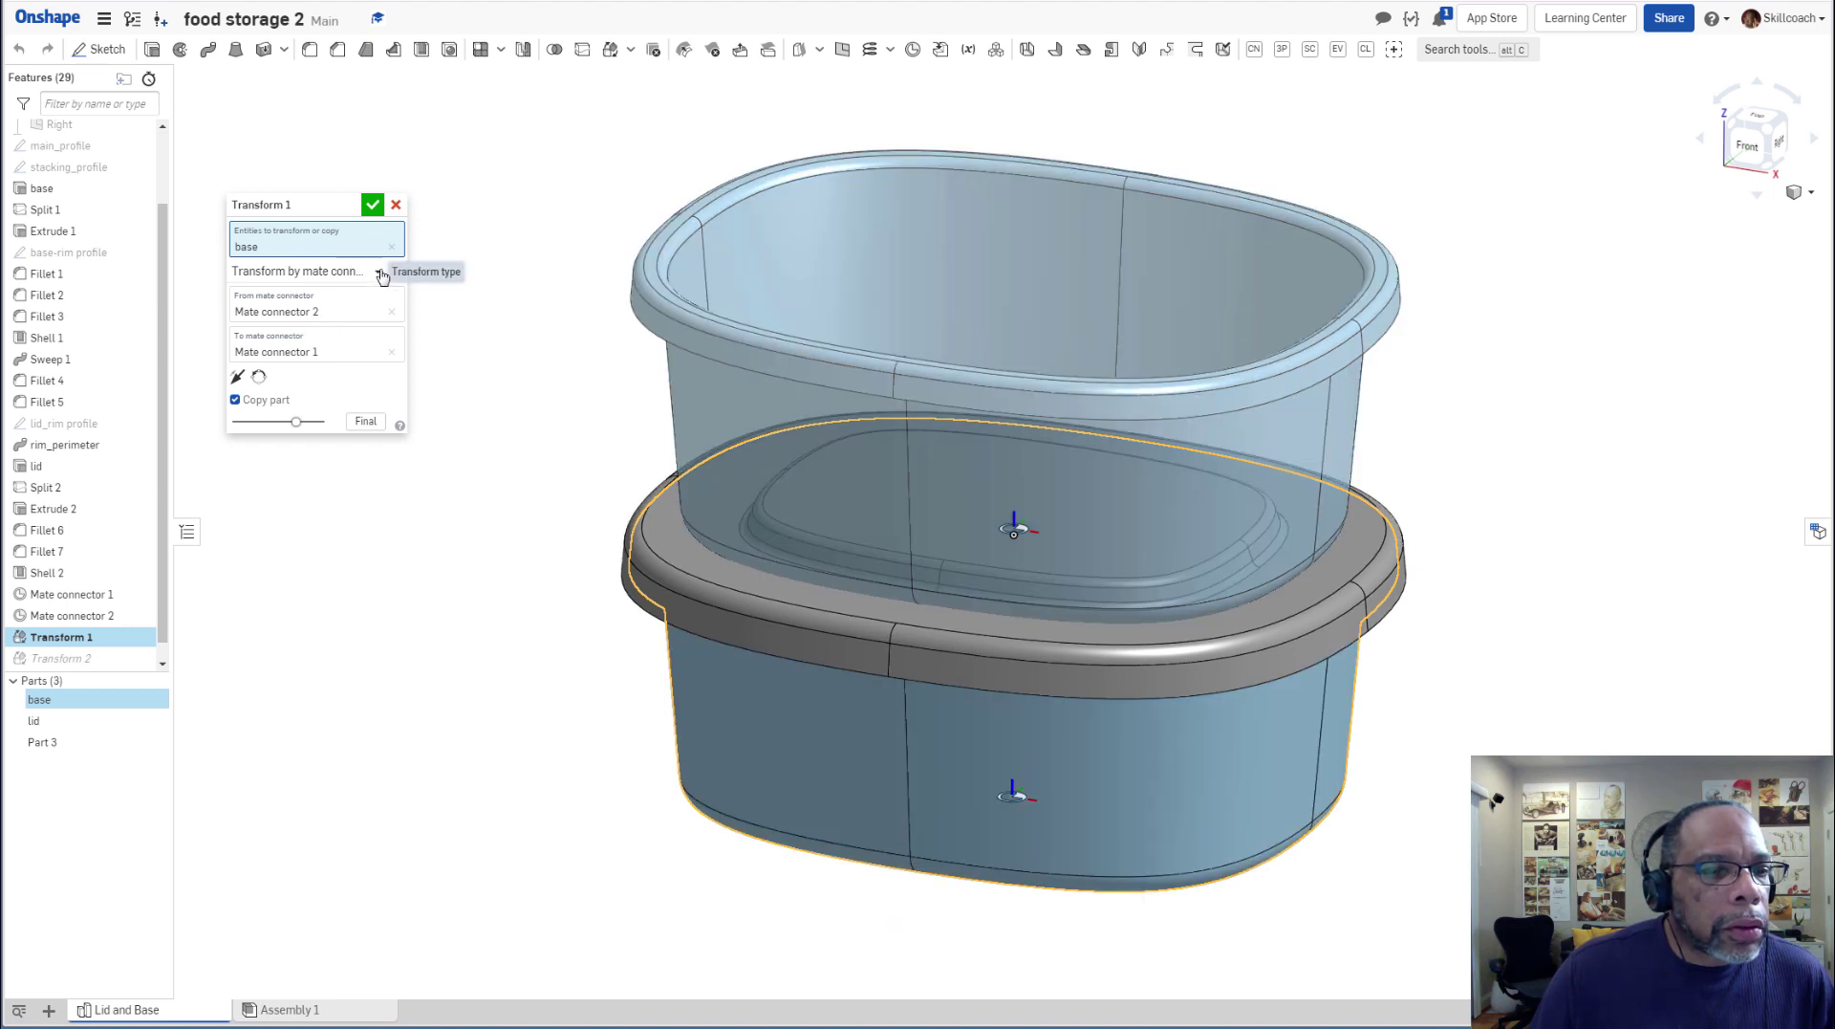
{"action": "left_click", "coordinate": [380, 274]}
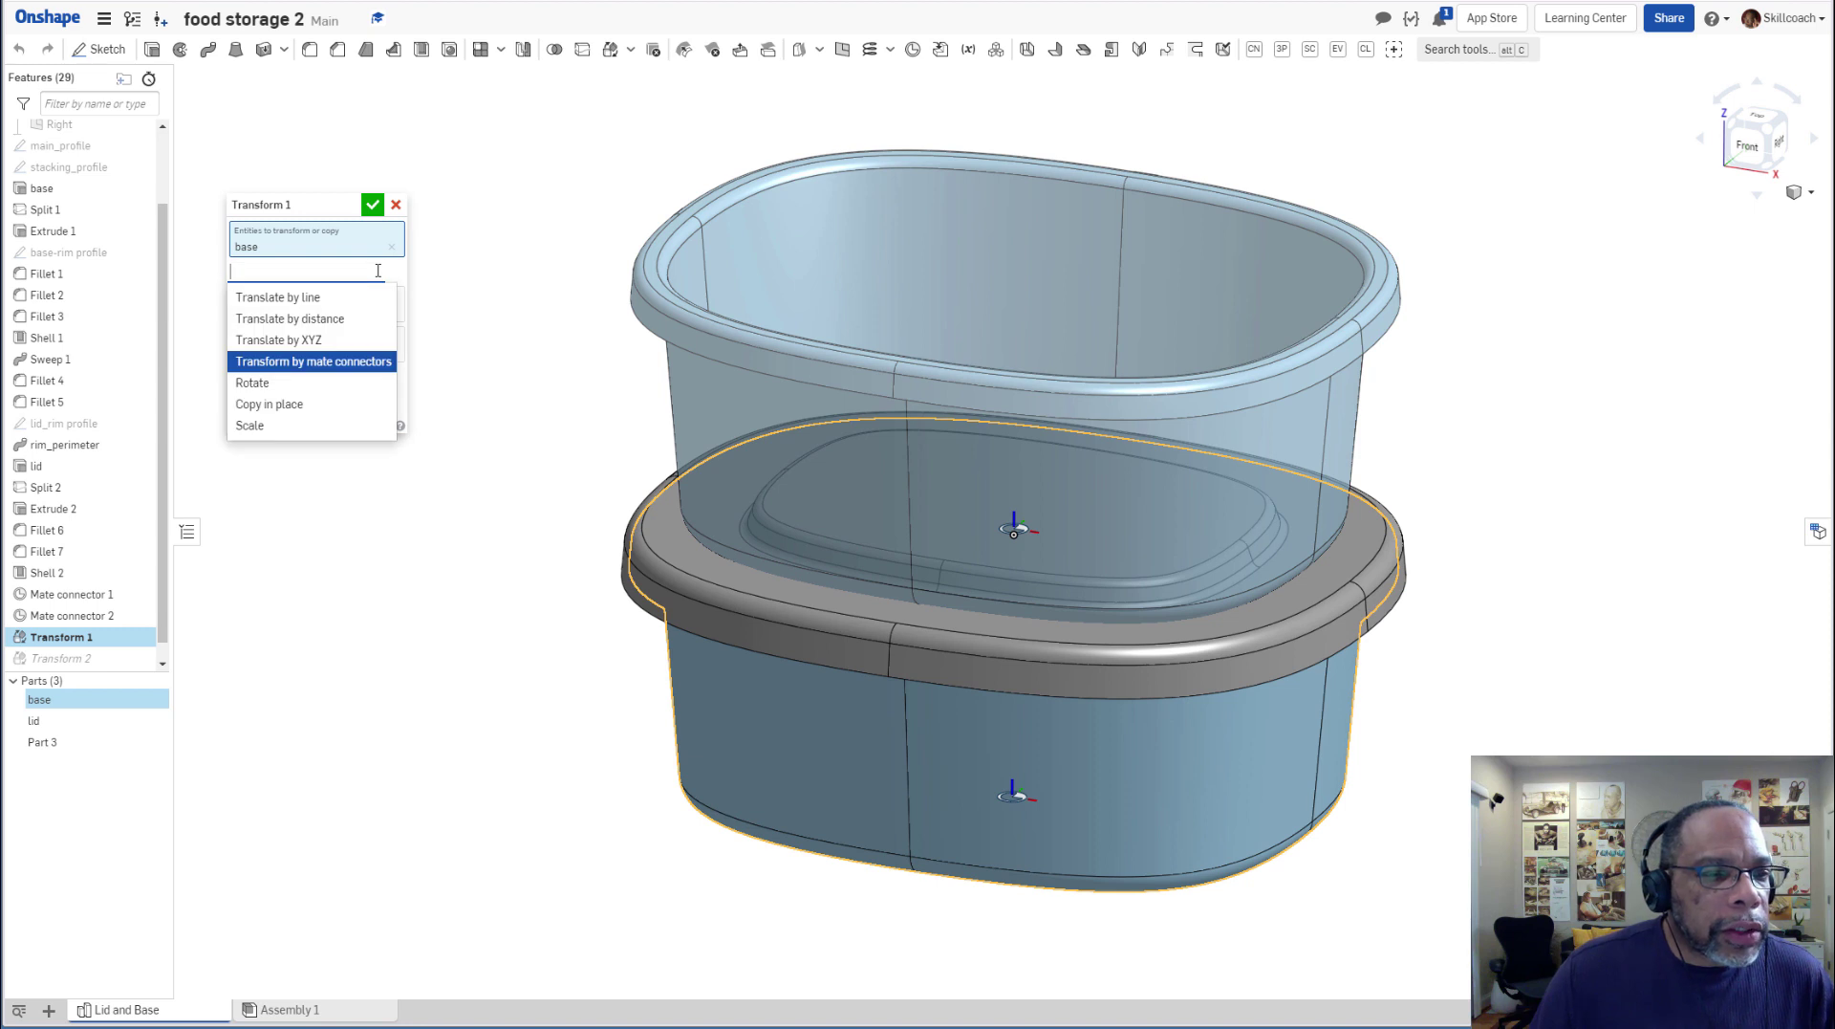
{"action": "left_click", "coordinate": [295, 406]}
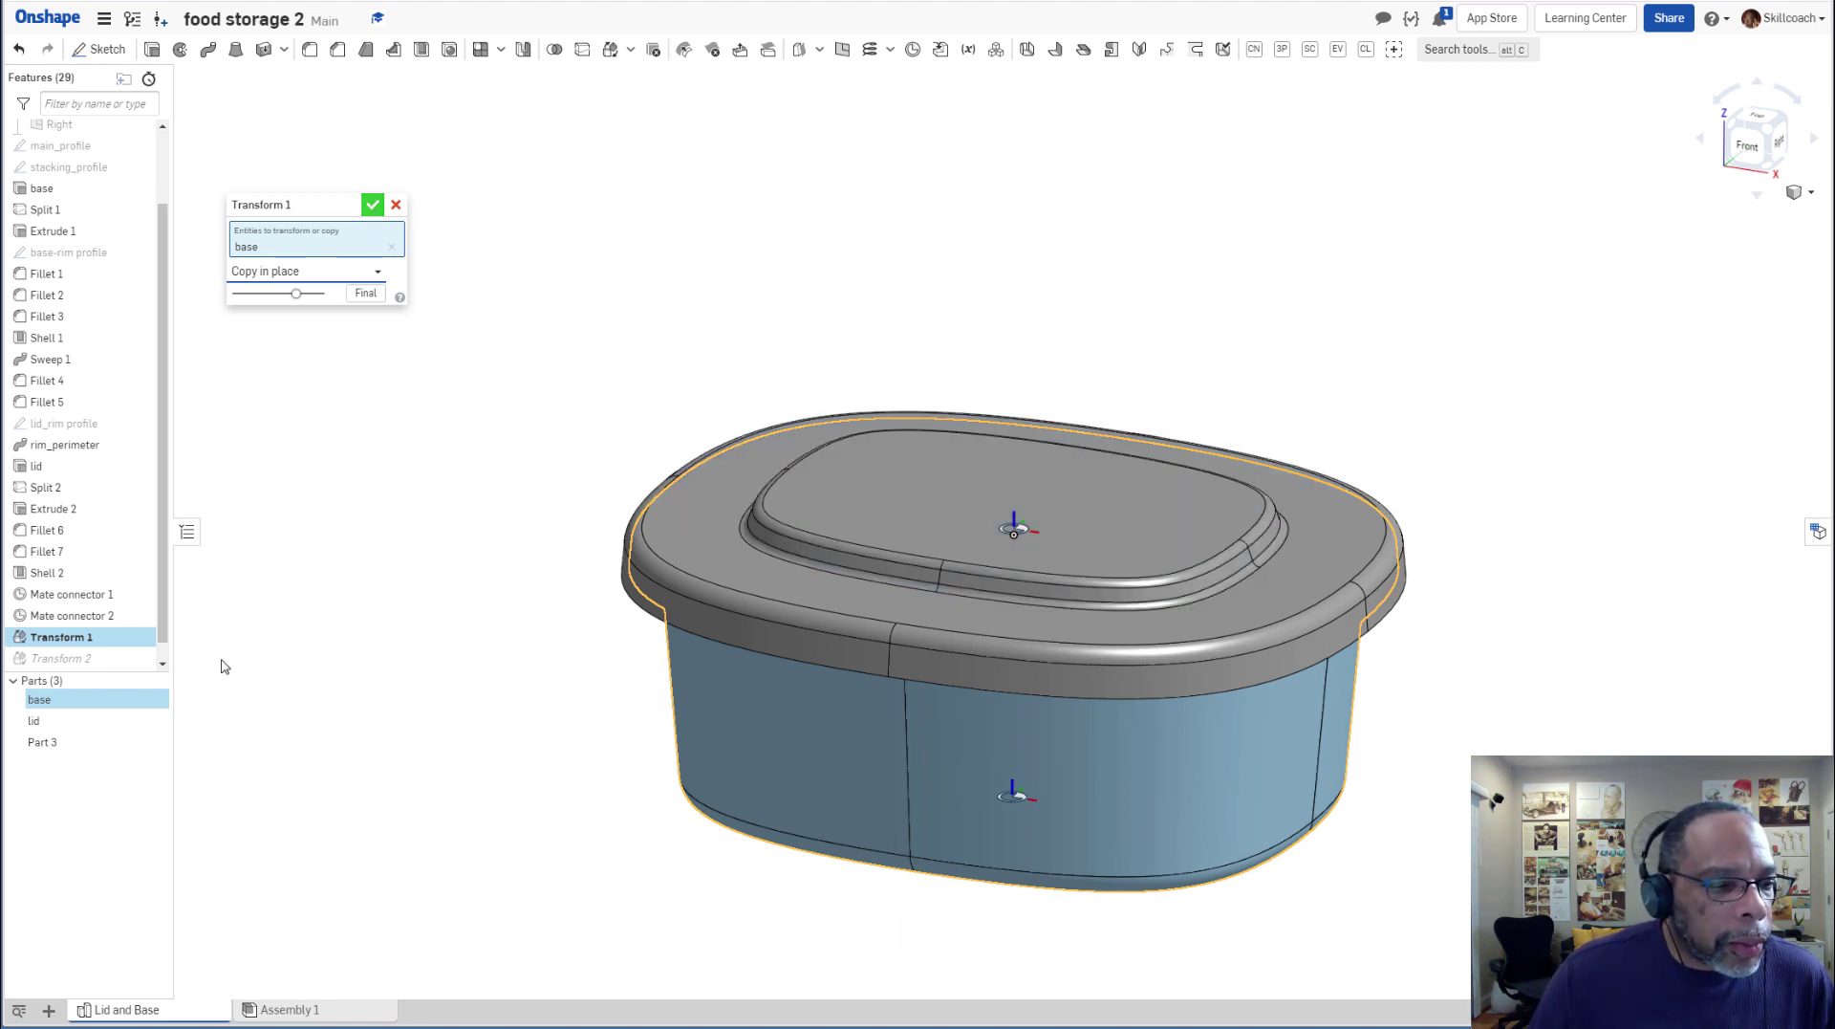
{"action": "key", "text": "Return"}
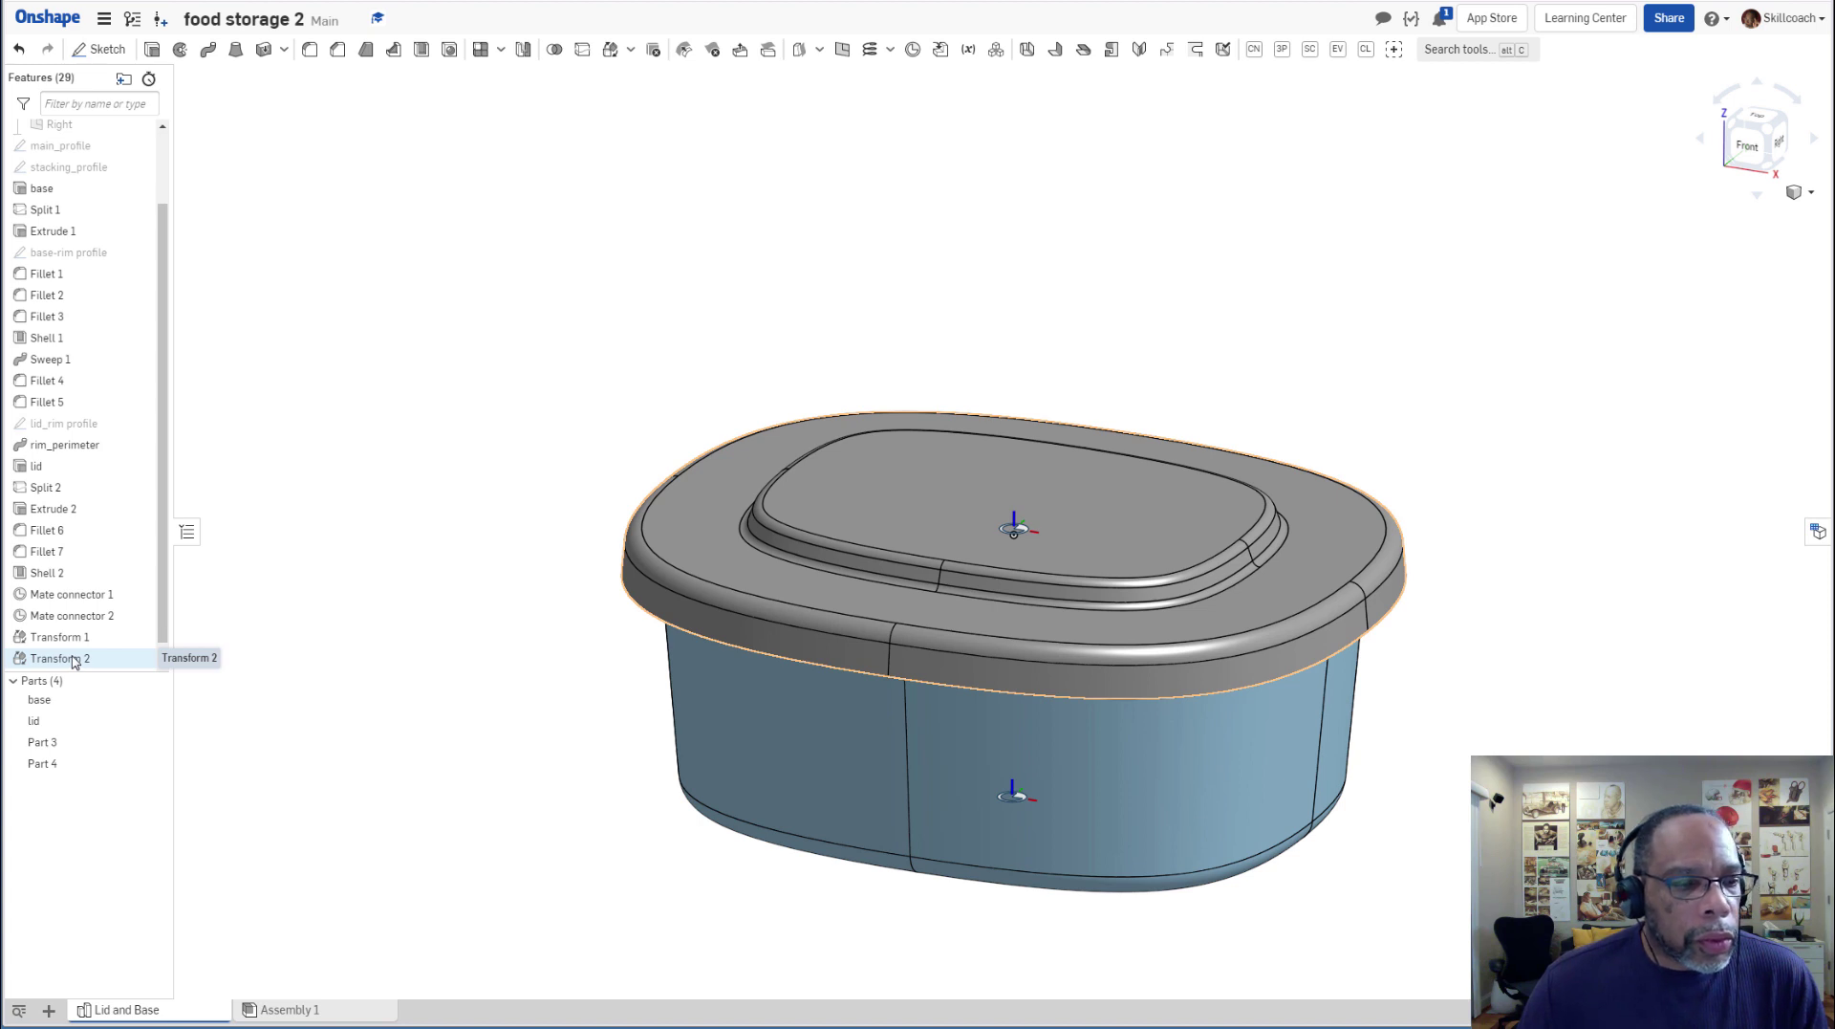
Change the lid's Transform 2 from Translate by XYZ to Copy in place.
{"action": "left_click", "coordinate": [74, 661]}
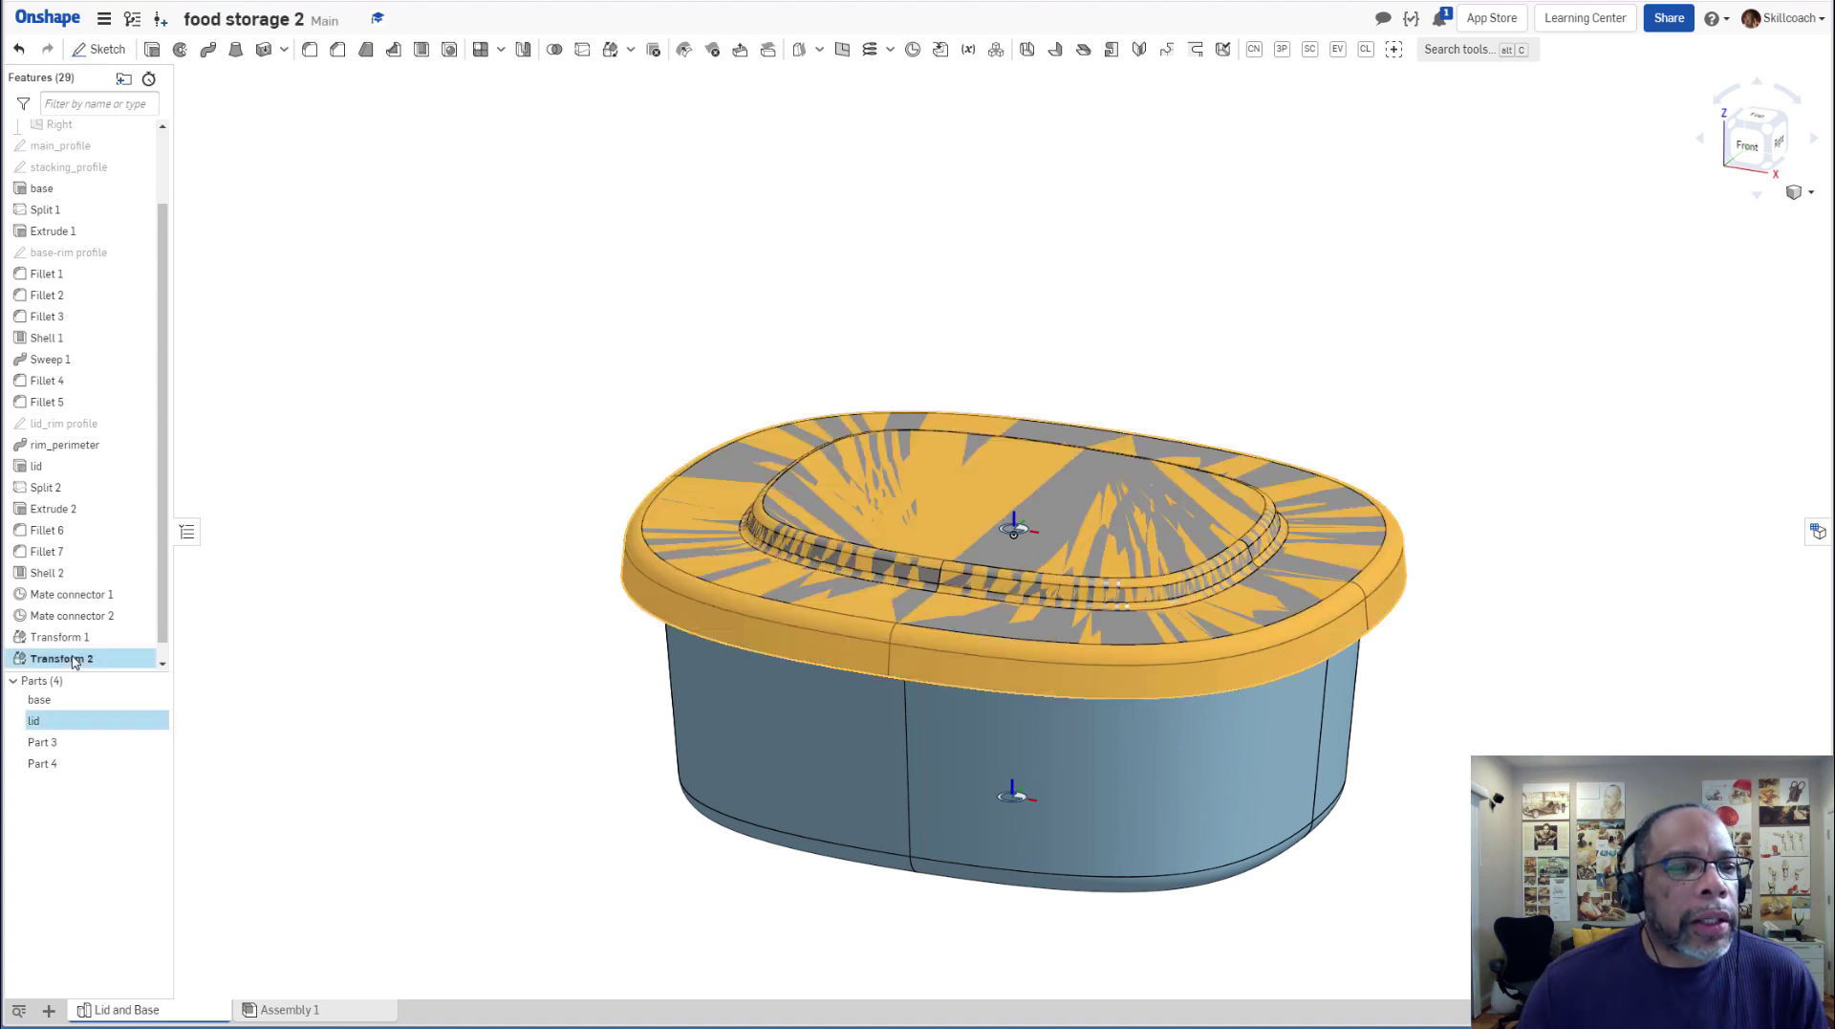
{"action": "double_click", "coordinate": [74, 660]}
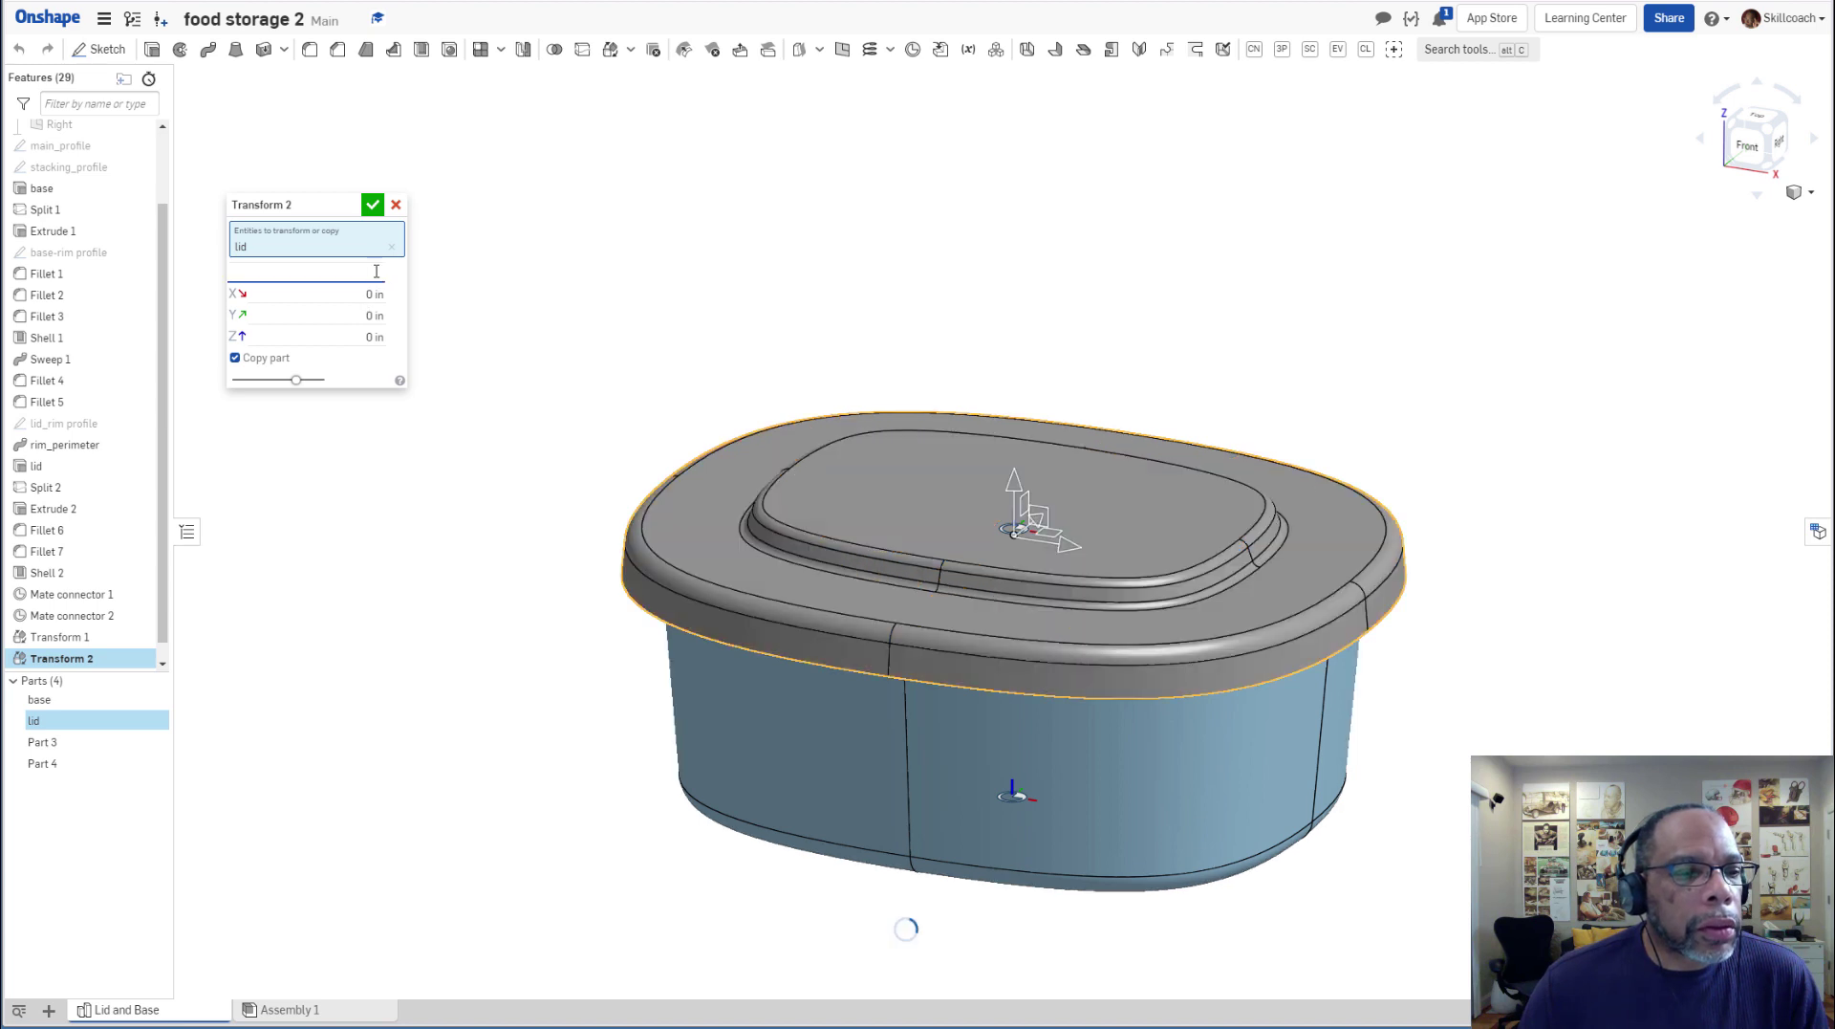
{"action": "left_click", "coordinate": [372, 273]}
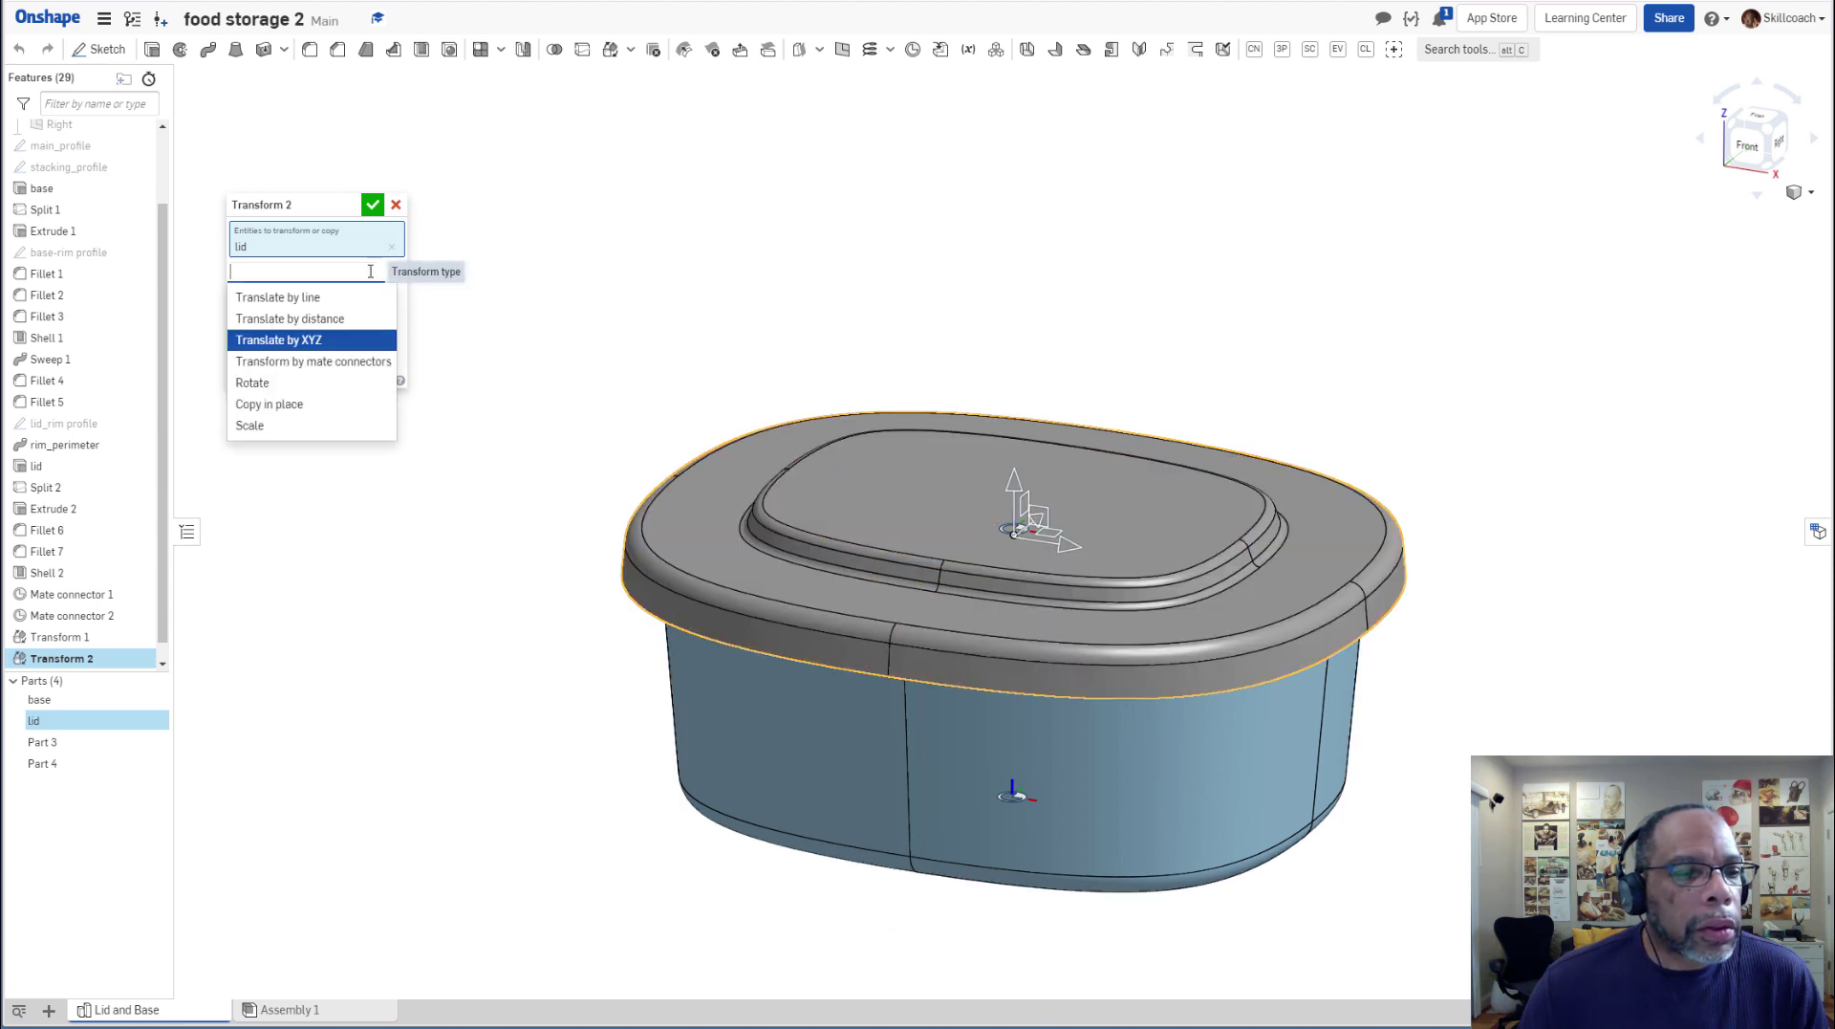
{"action": "left_click", "coordinate": [271, 405]}
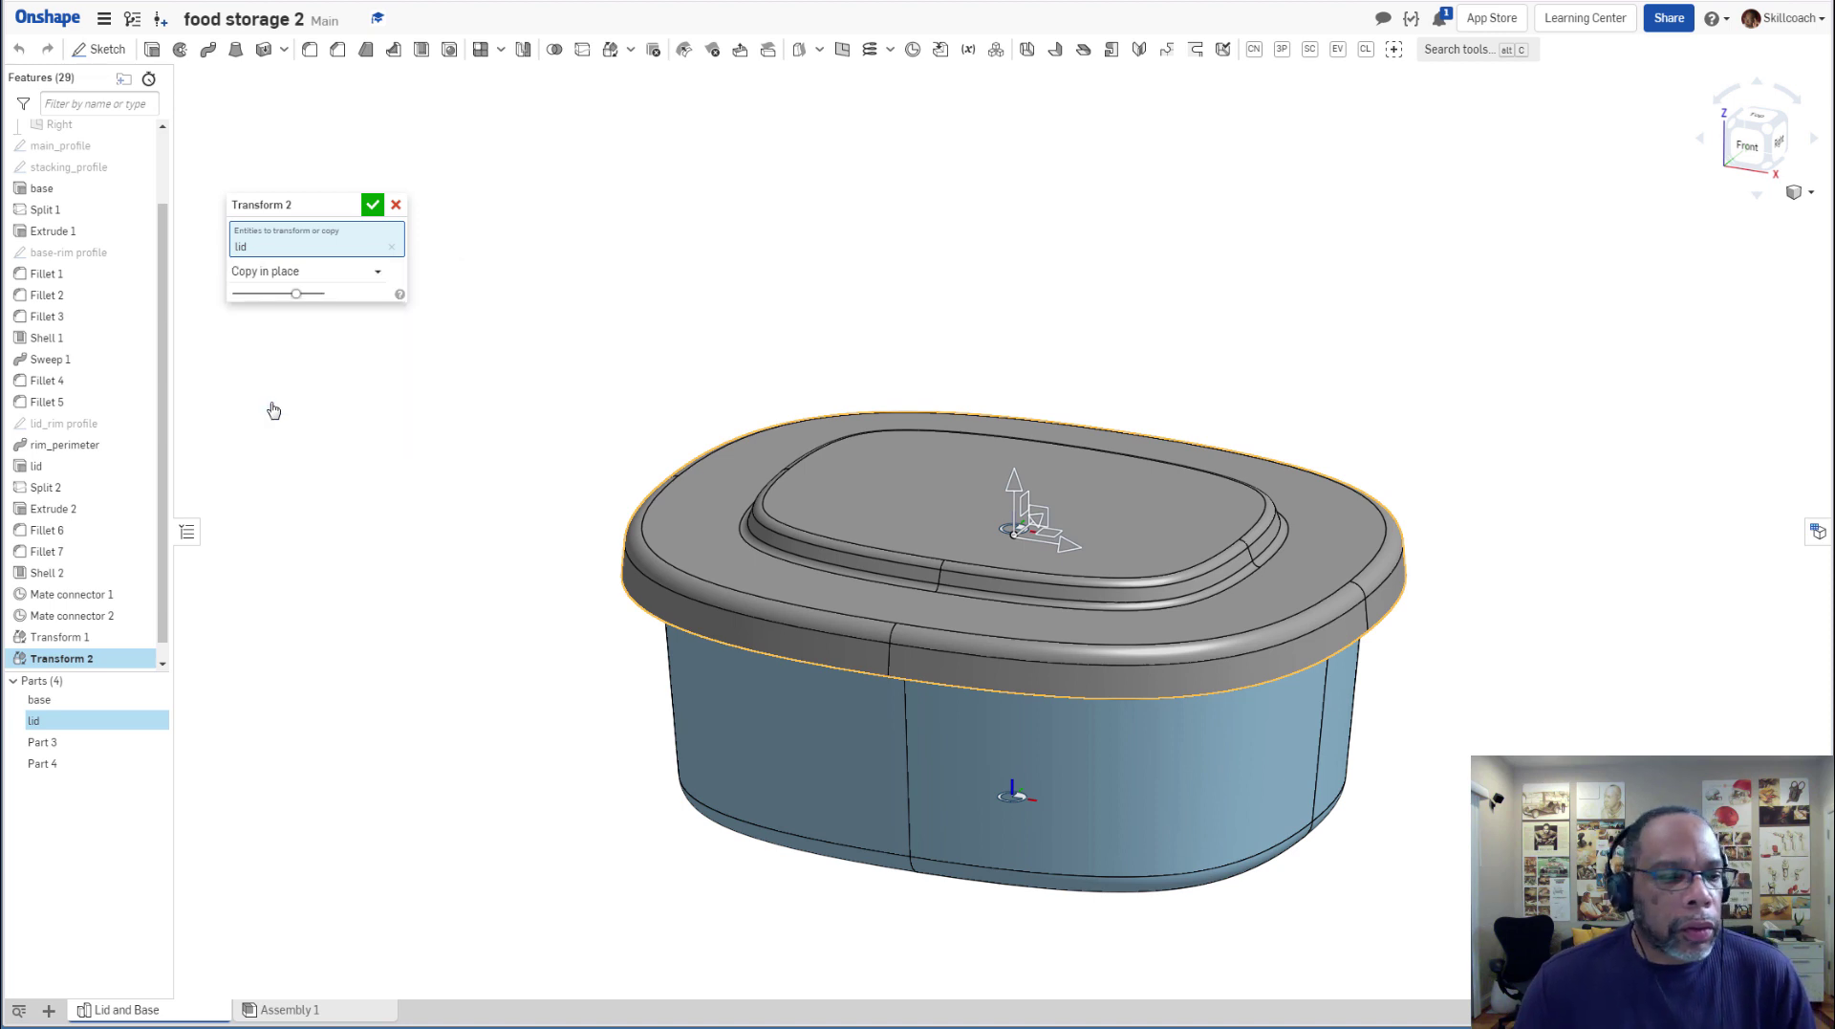
{"action": "left_click", "coordinate": [372, 206]}
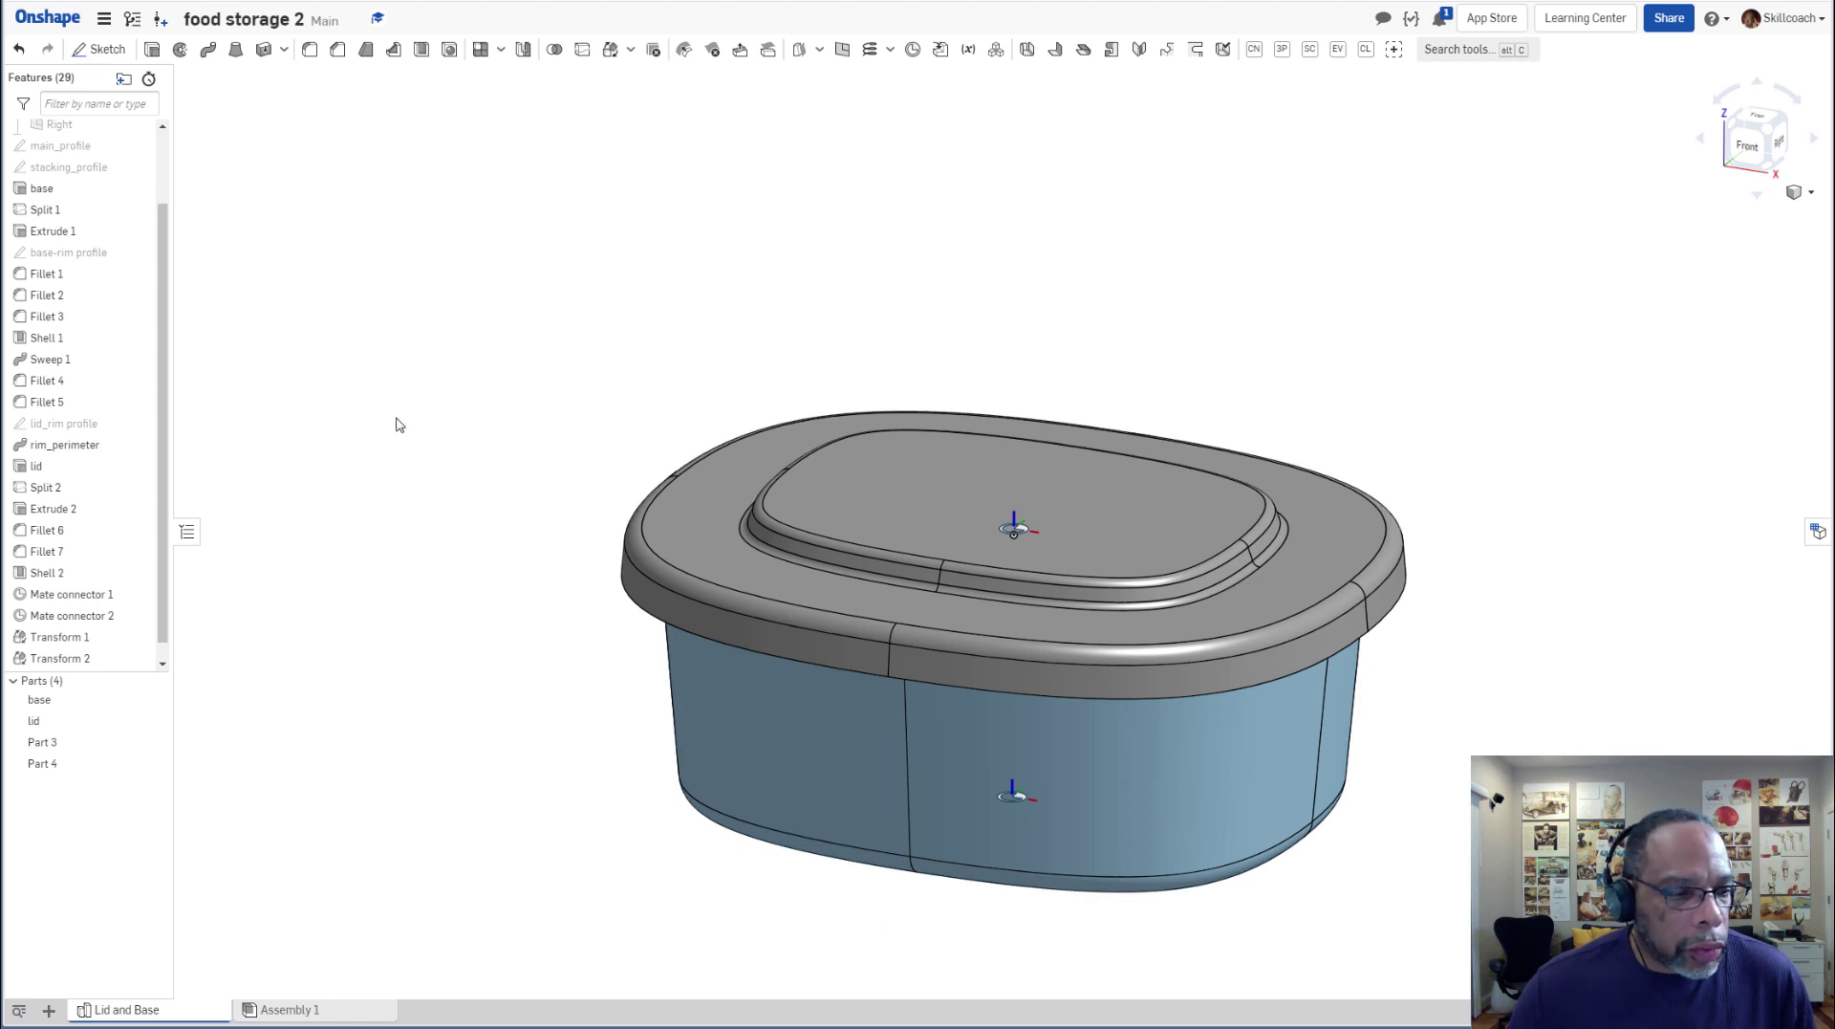
Transform the copied base and lid, Part 3 and Part 4, by mate connectors from Mate connector 2 to Mate connector 1, without copying.
{"action": "left_click", "coordinate": [59, 765], "text": "shift"}
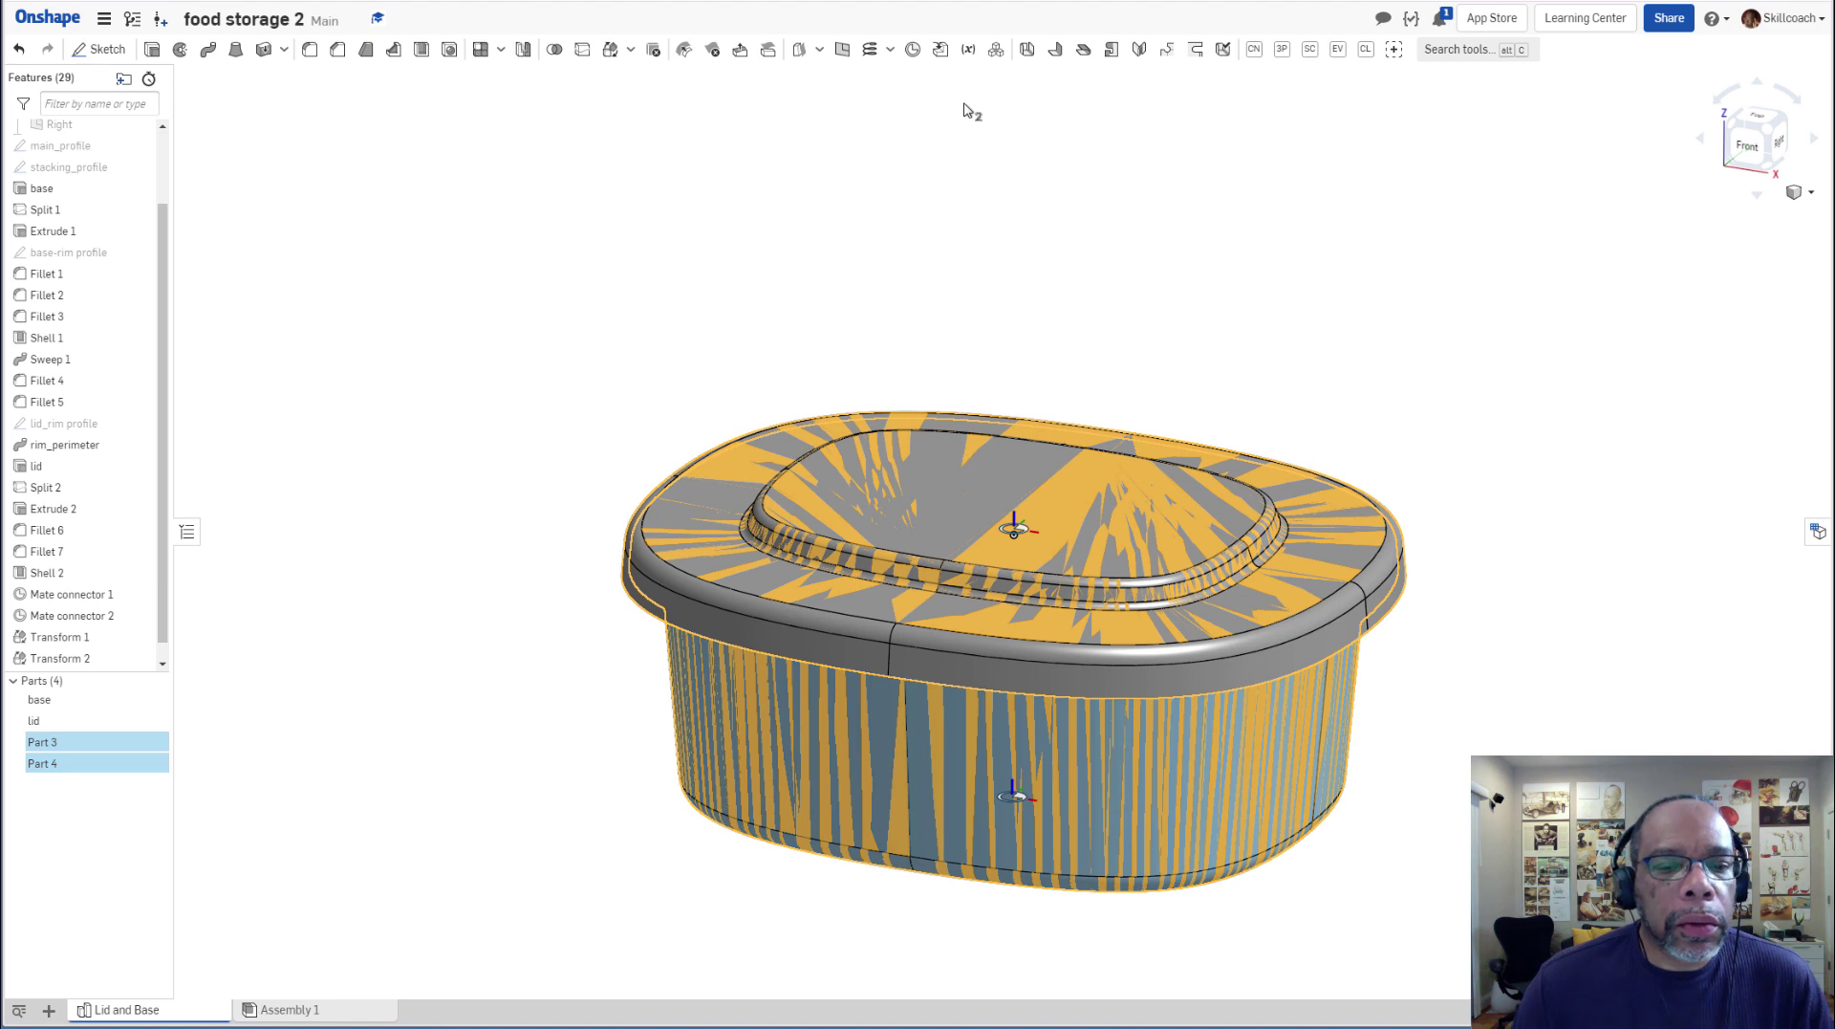
{"action": "left_click", "coordinate": [611, 51]}
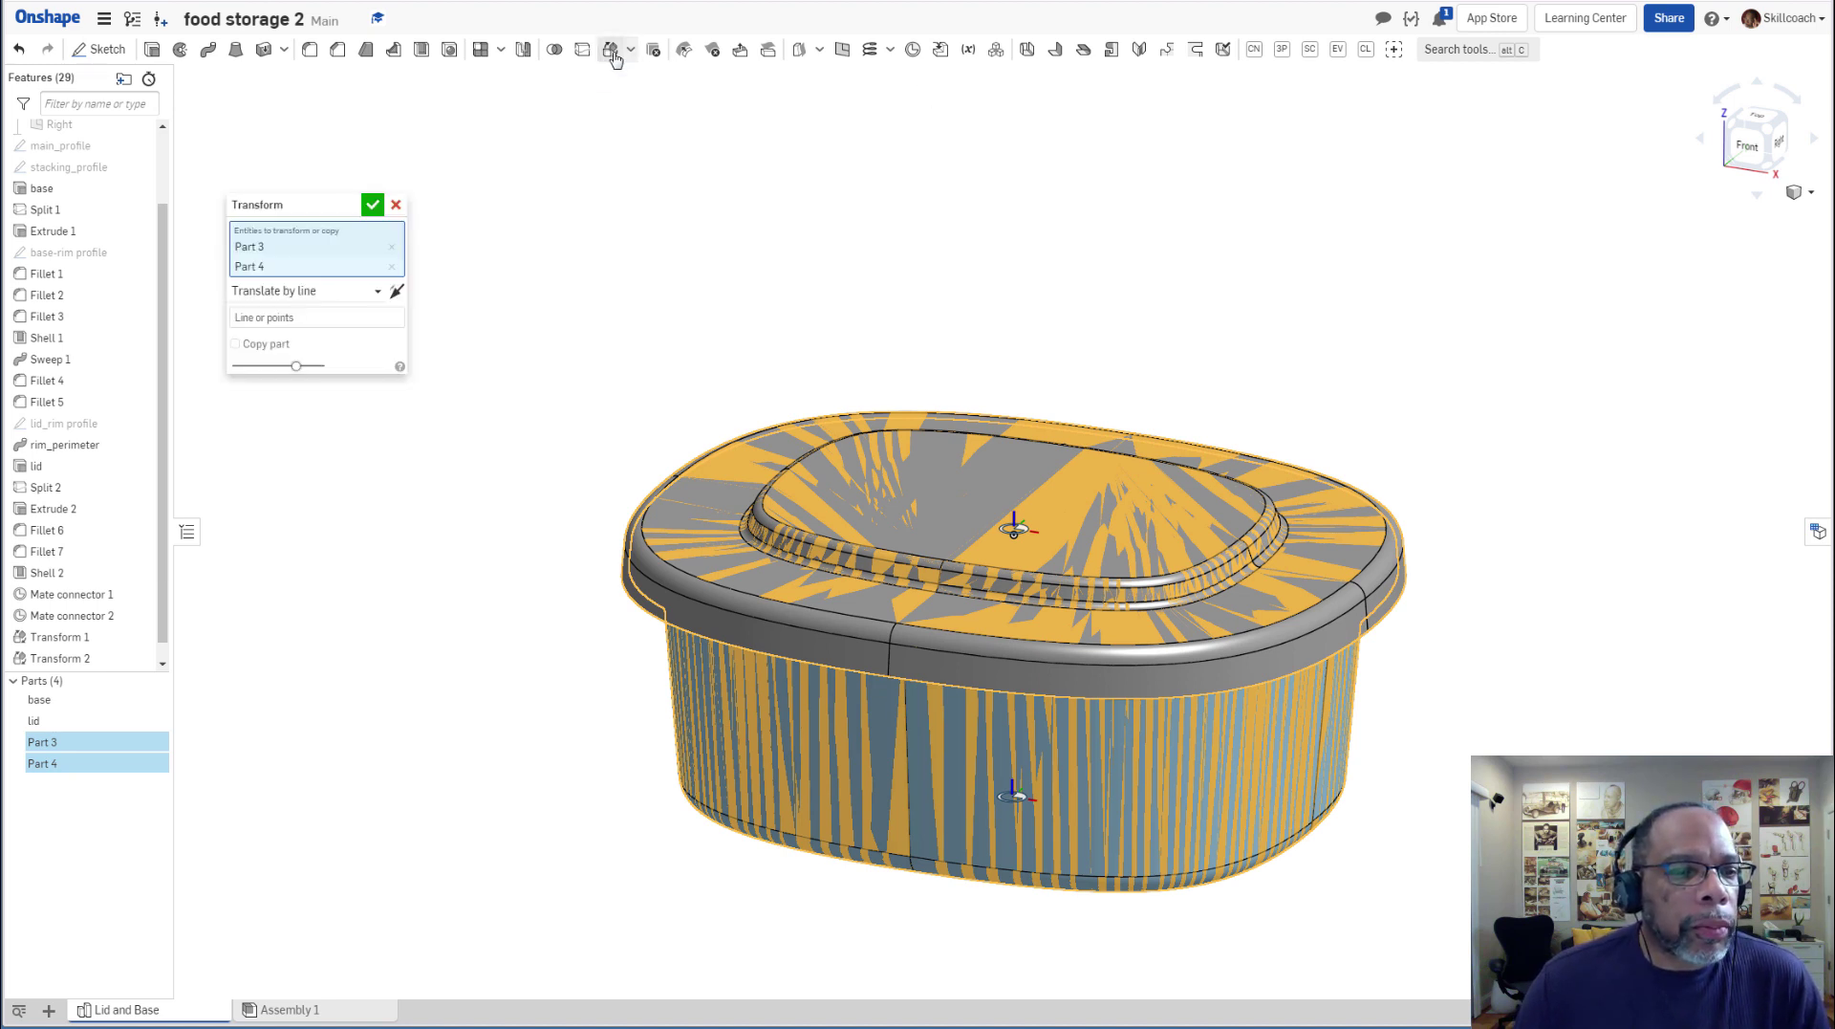
{"action": "left_click", "coordinate": [377, 293]}
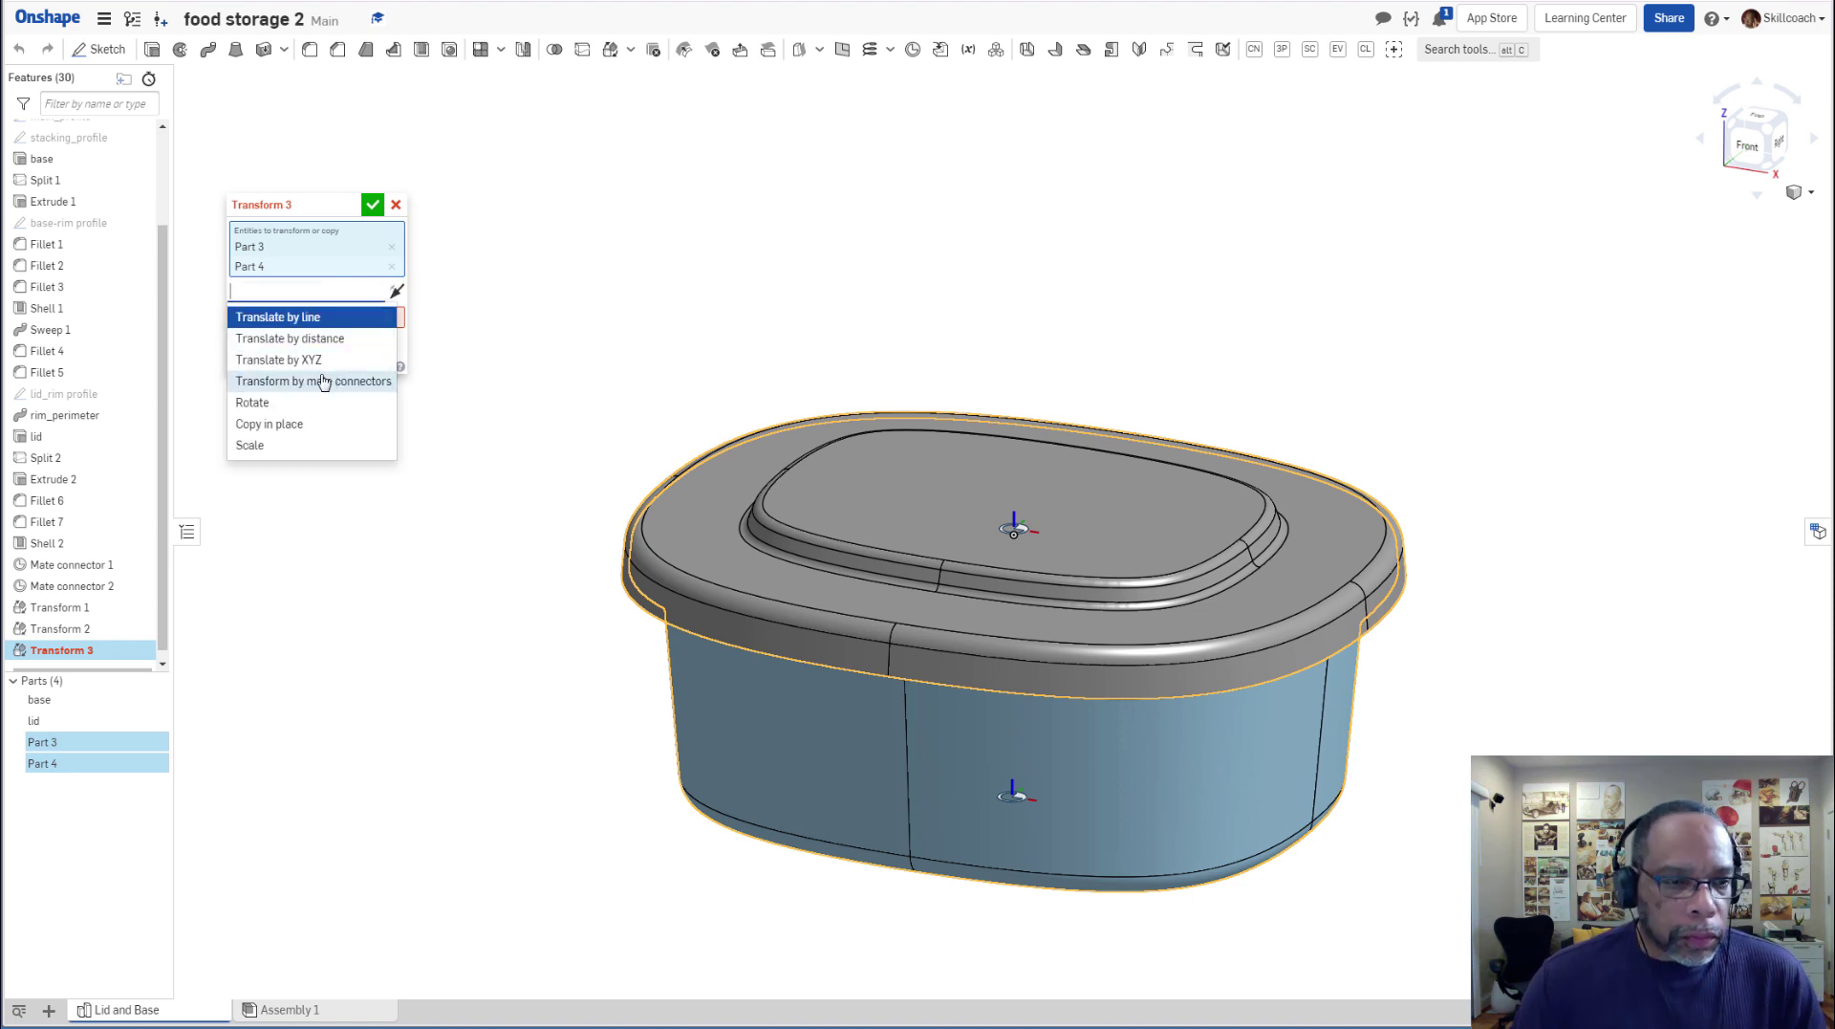
{"action": "left_click", "coordinate": [320, 382]}
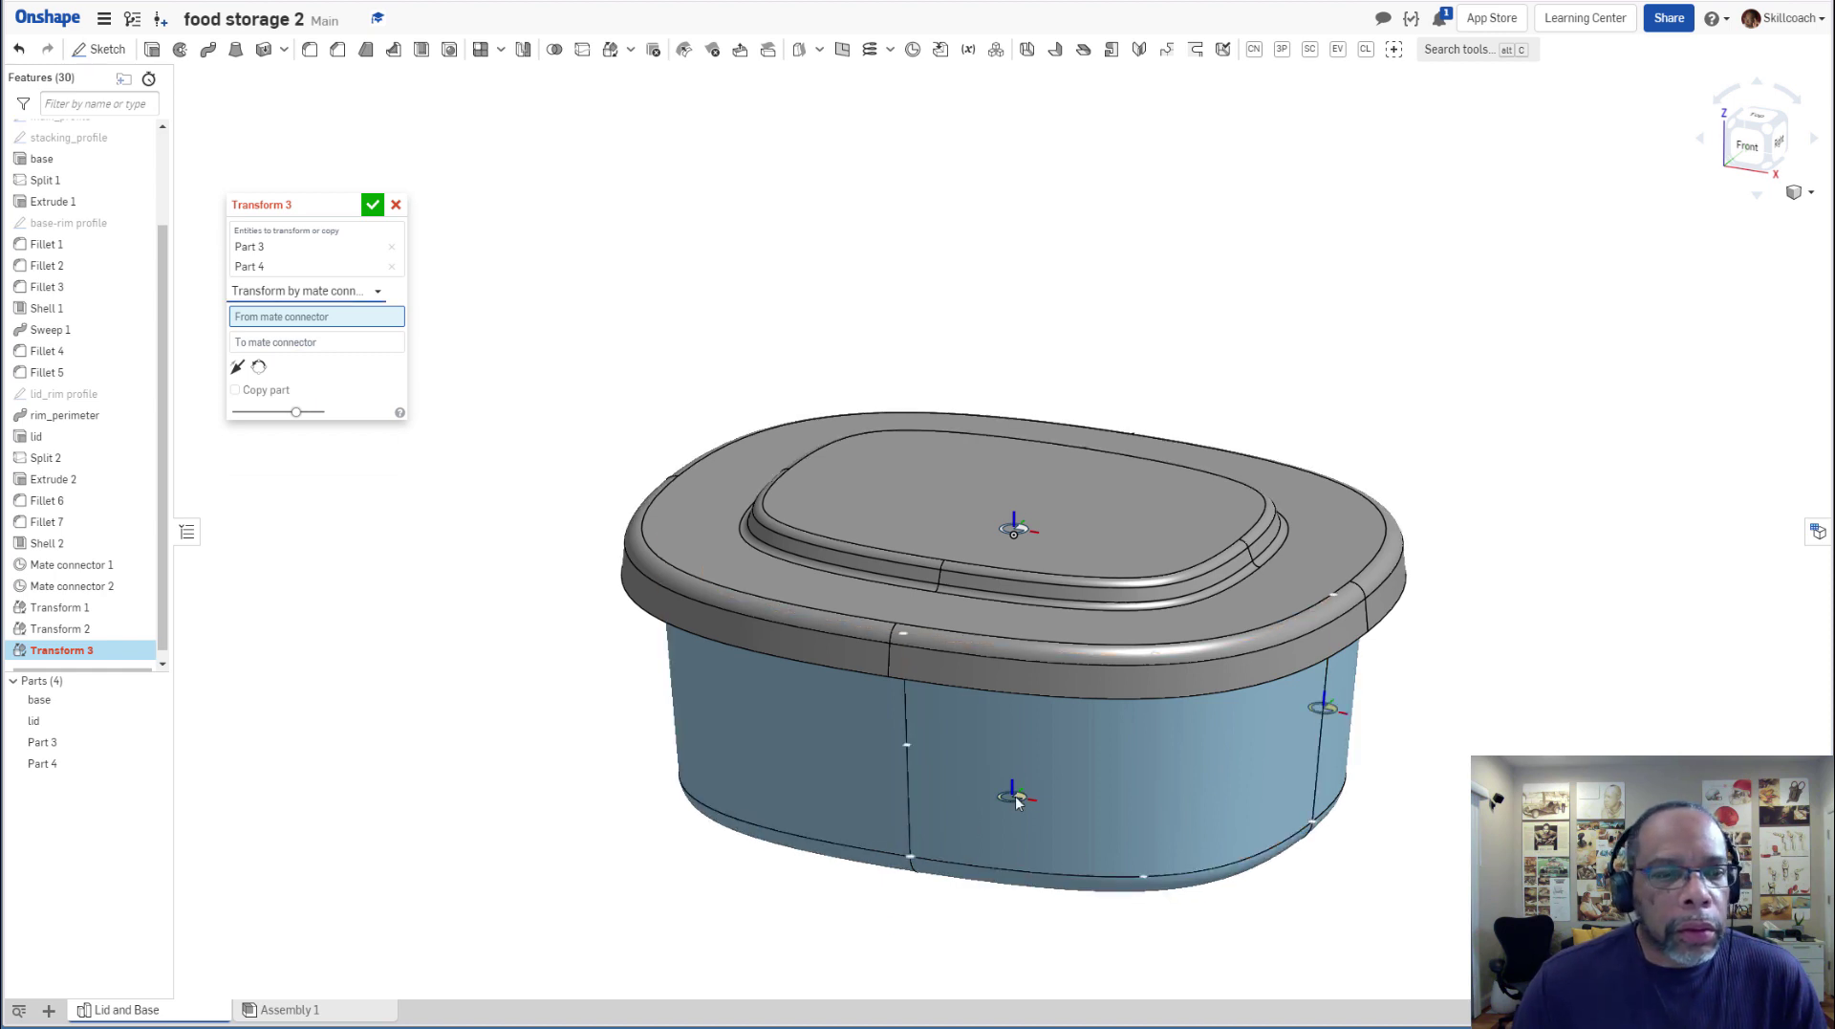
{"action": "left_click", "coordinate": [887, 735]}
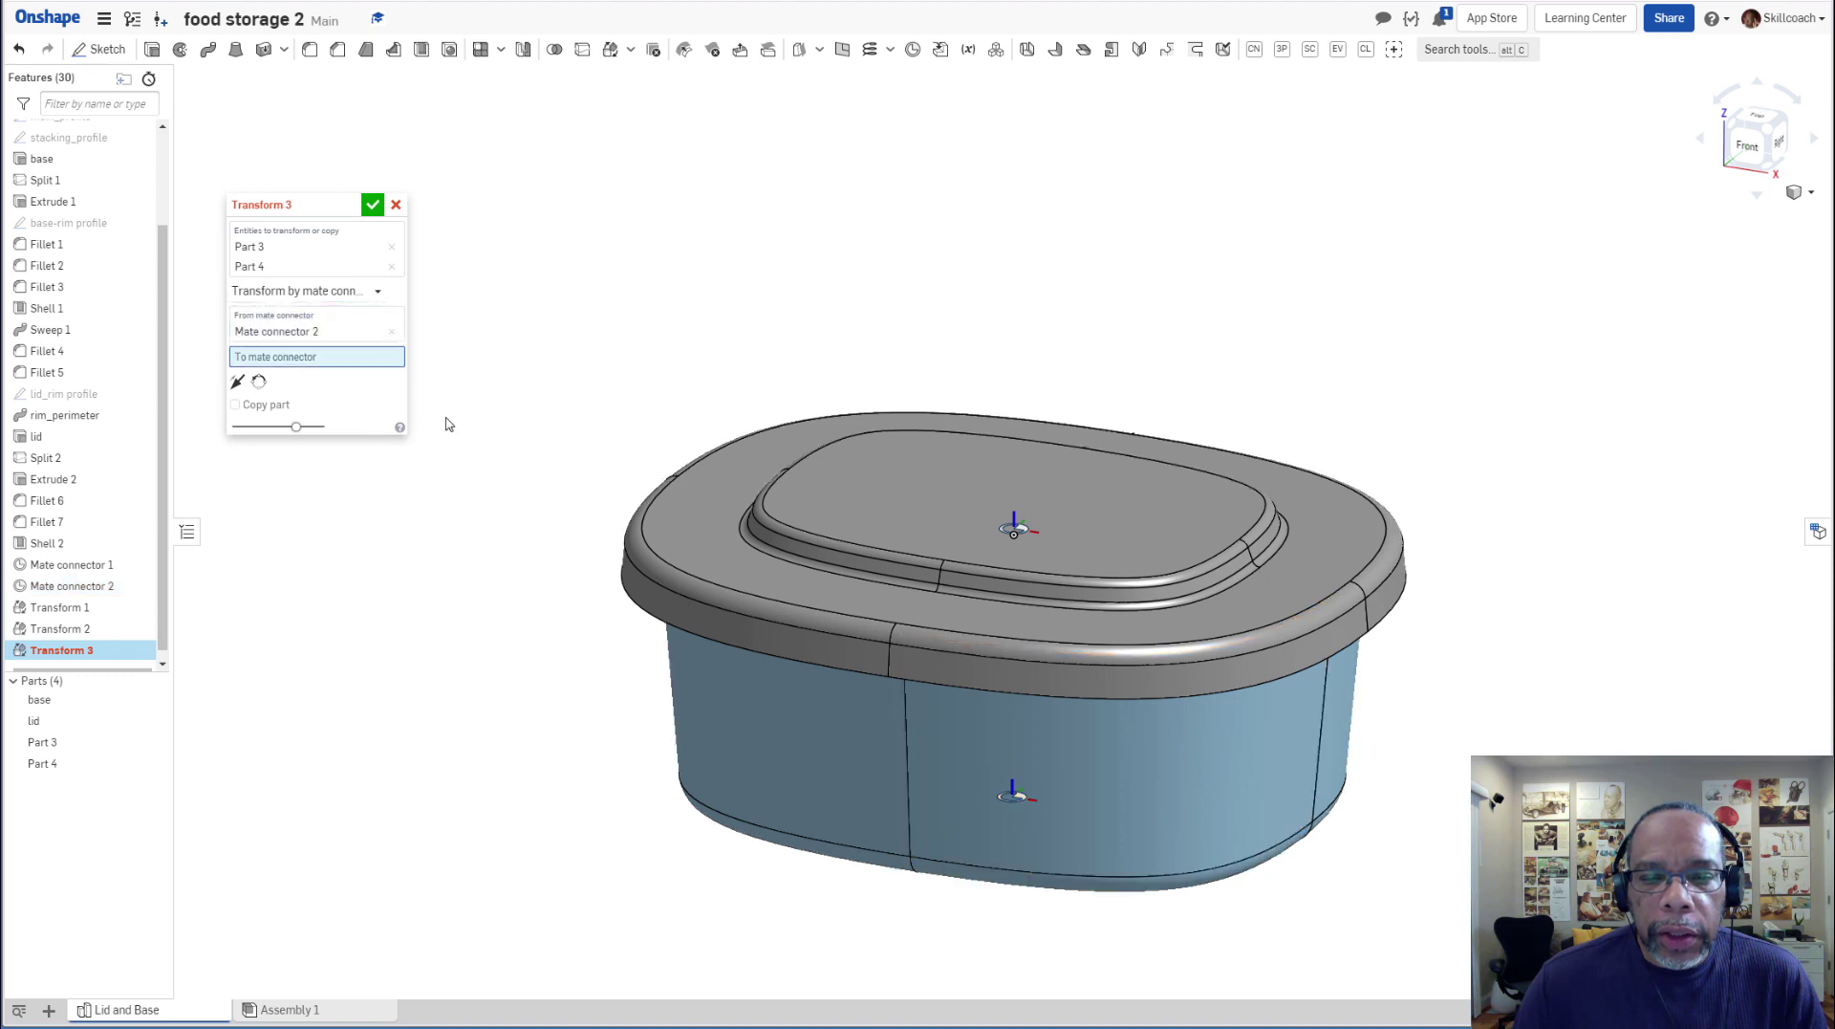
{"action": "left_click", "coordinate": [1014, 528]}
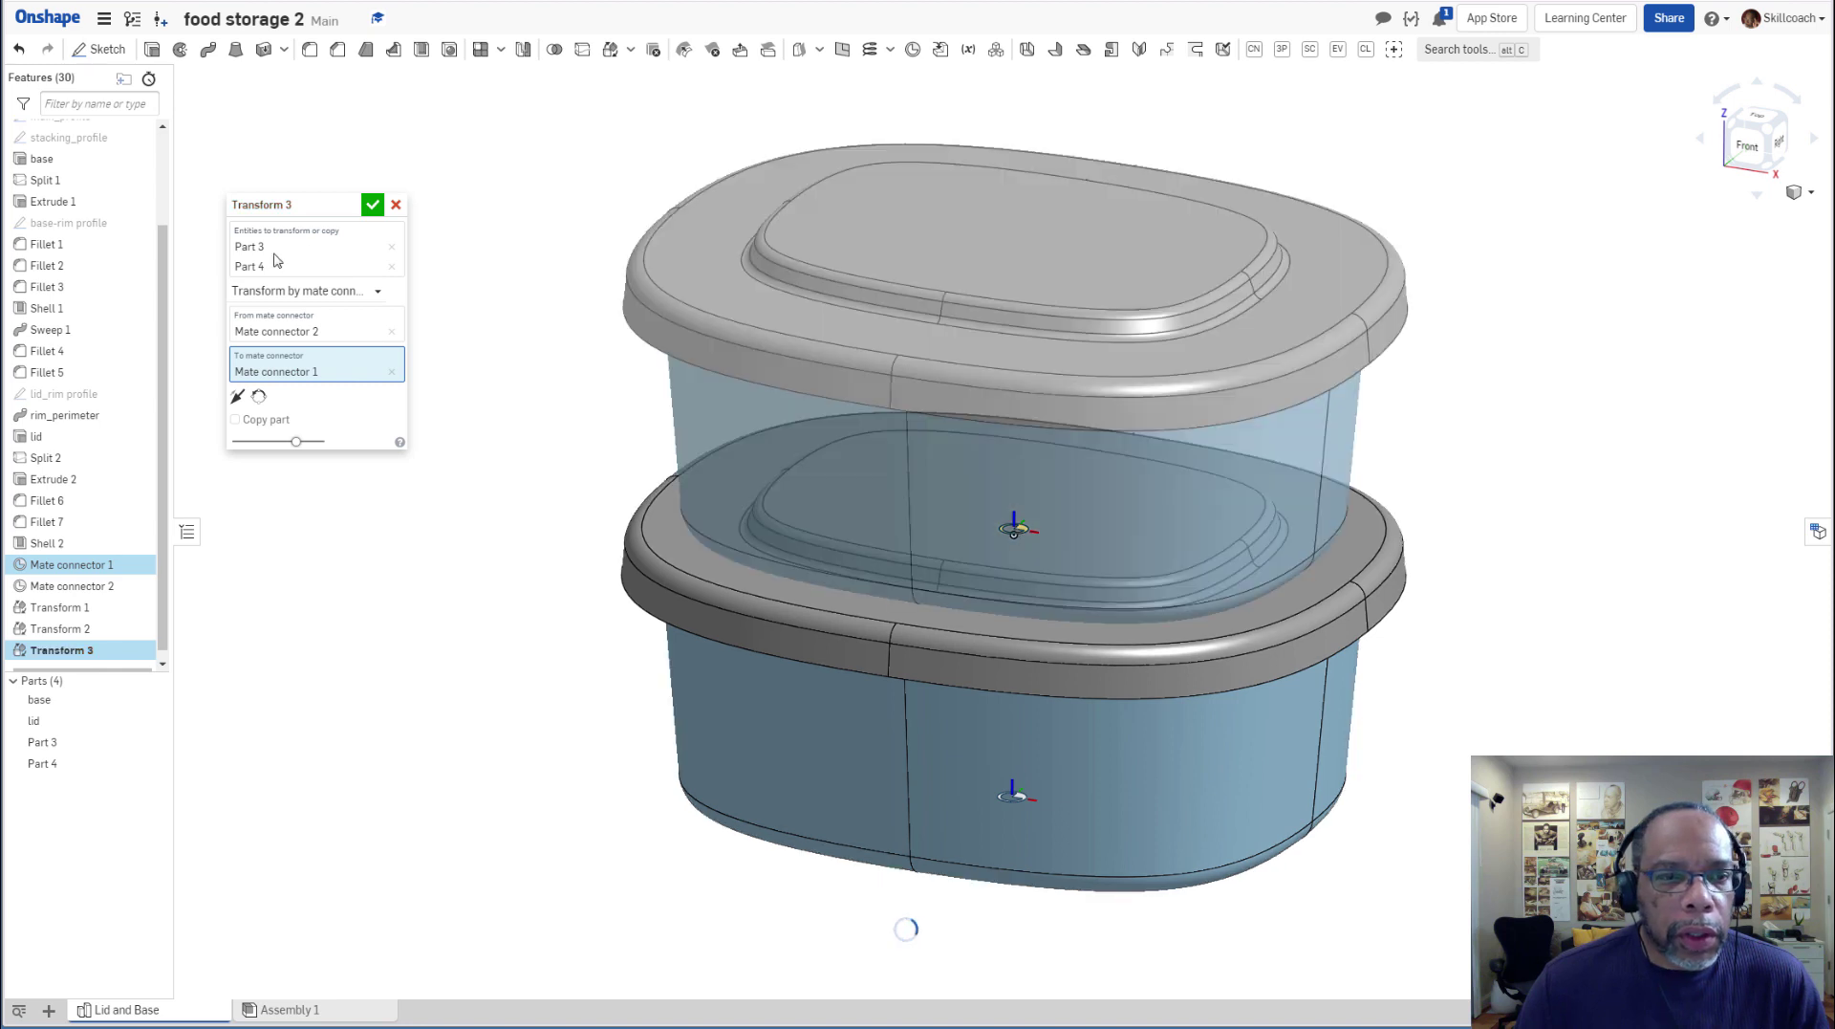
{"action": "left_click", "coordinate": [371, 205]}
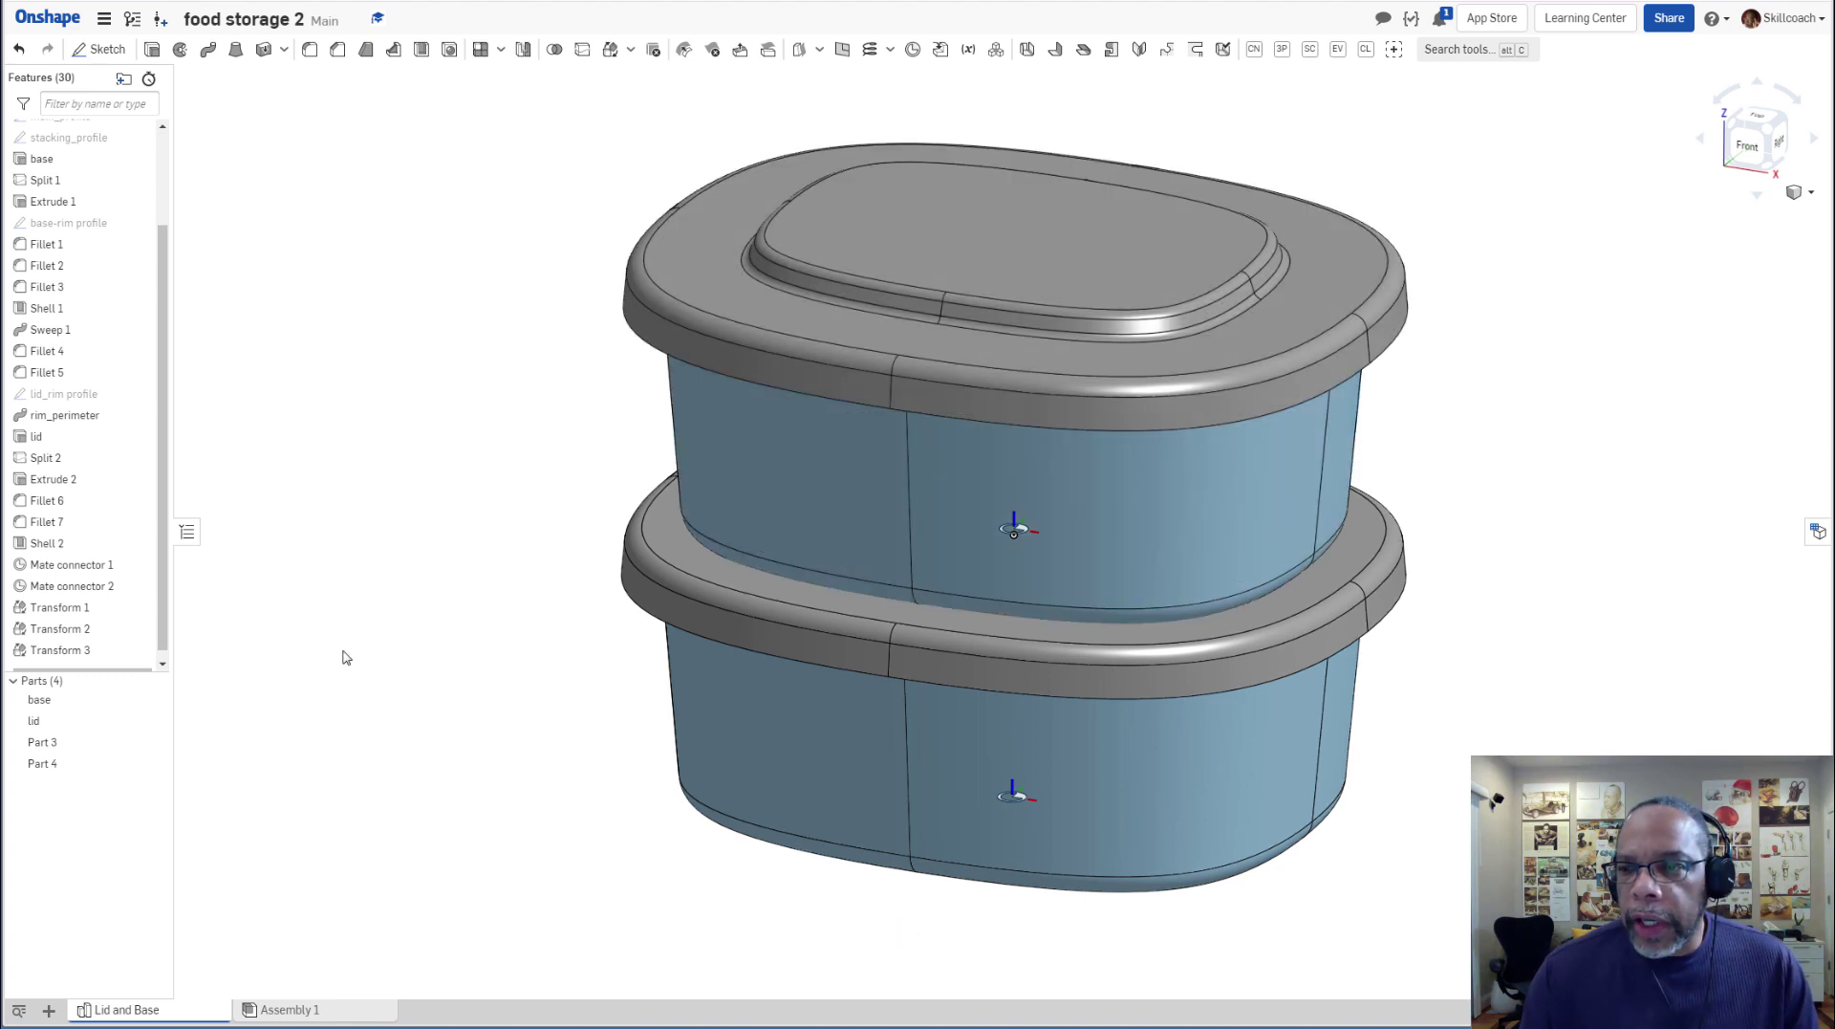
Section the stacked containers at the Front plane, inspect their fit from the front, and close the section view.
{"action": "left_click", "coordinate": [1810, 194]}
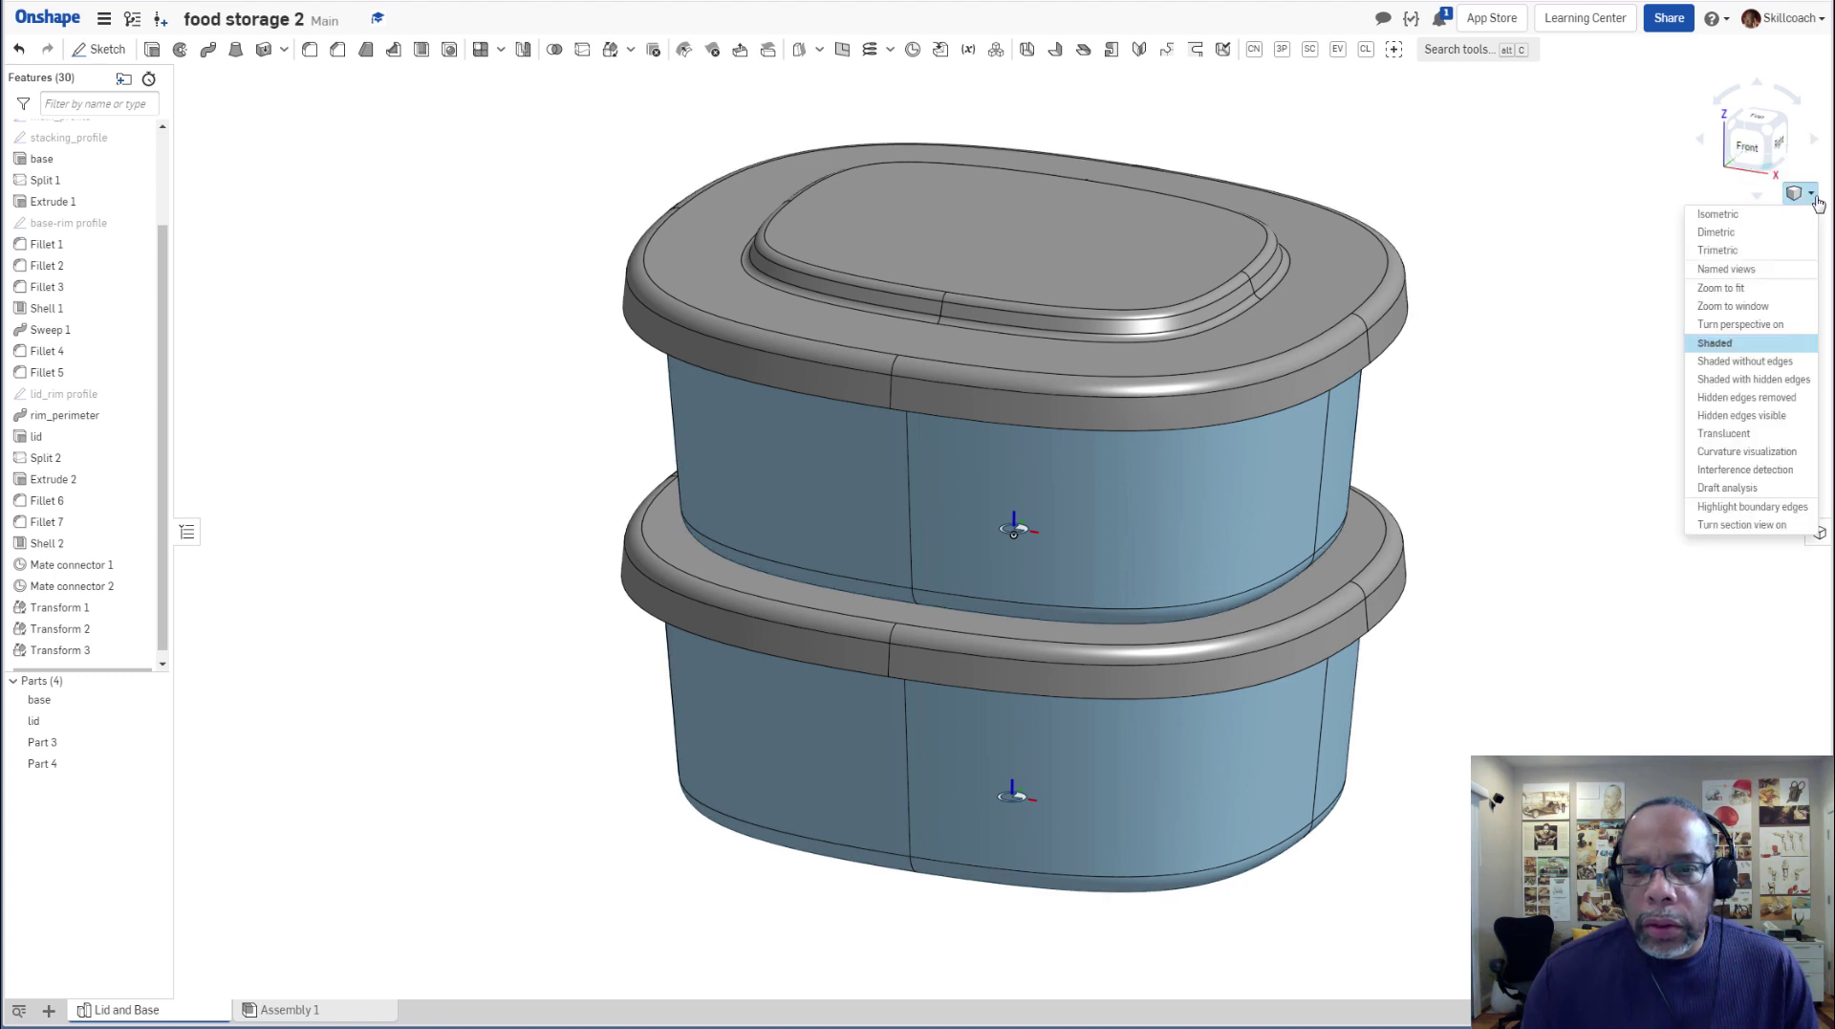
{"action": "left_click", "coordinate": [1744, 527]}
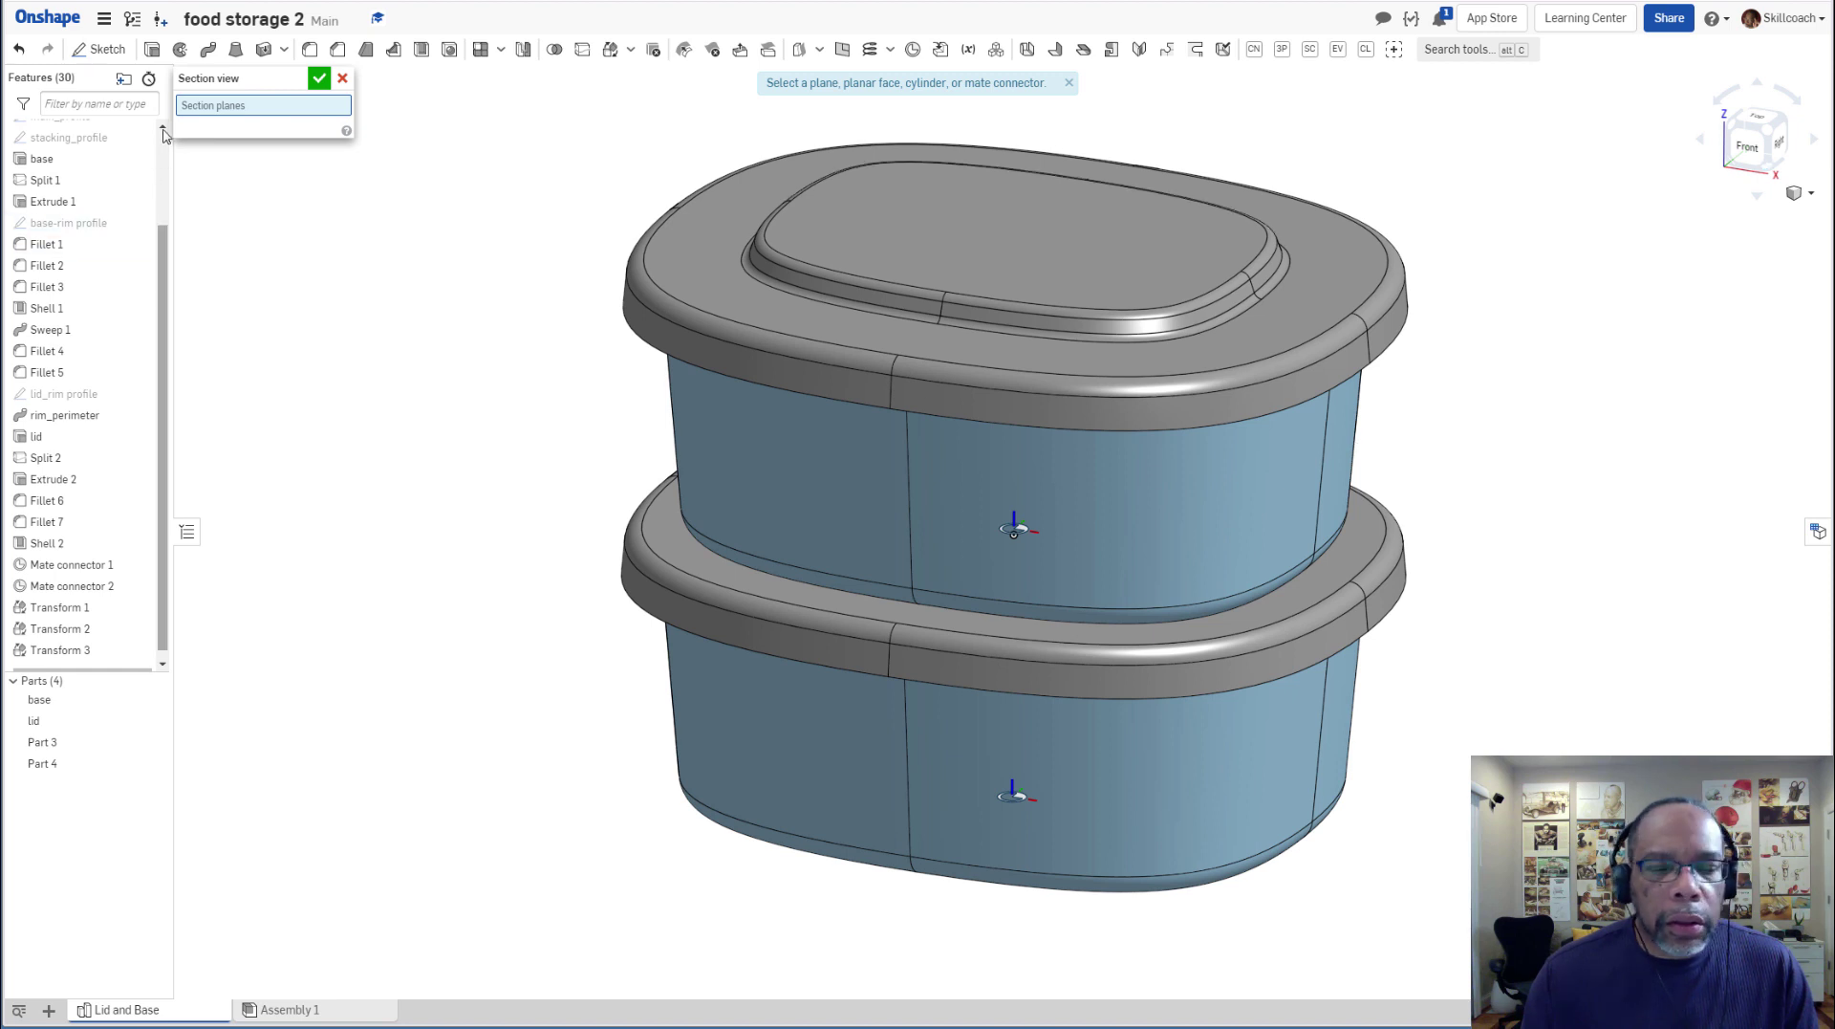
{"action": "scroll", "coordinate": [167, 137], "scroll_direction": "up", "scroll_amount": 3}
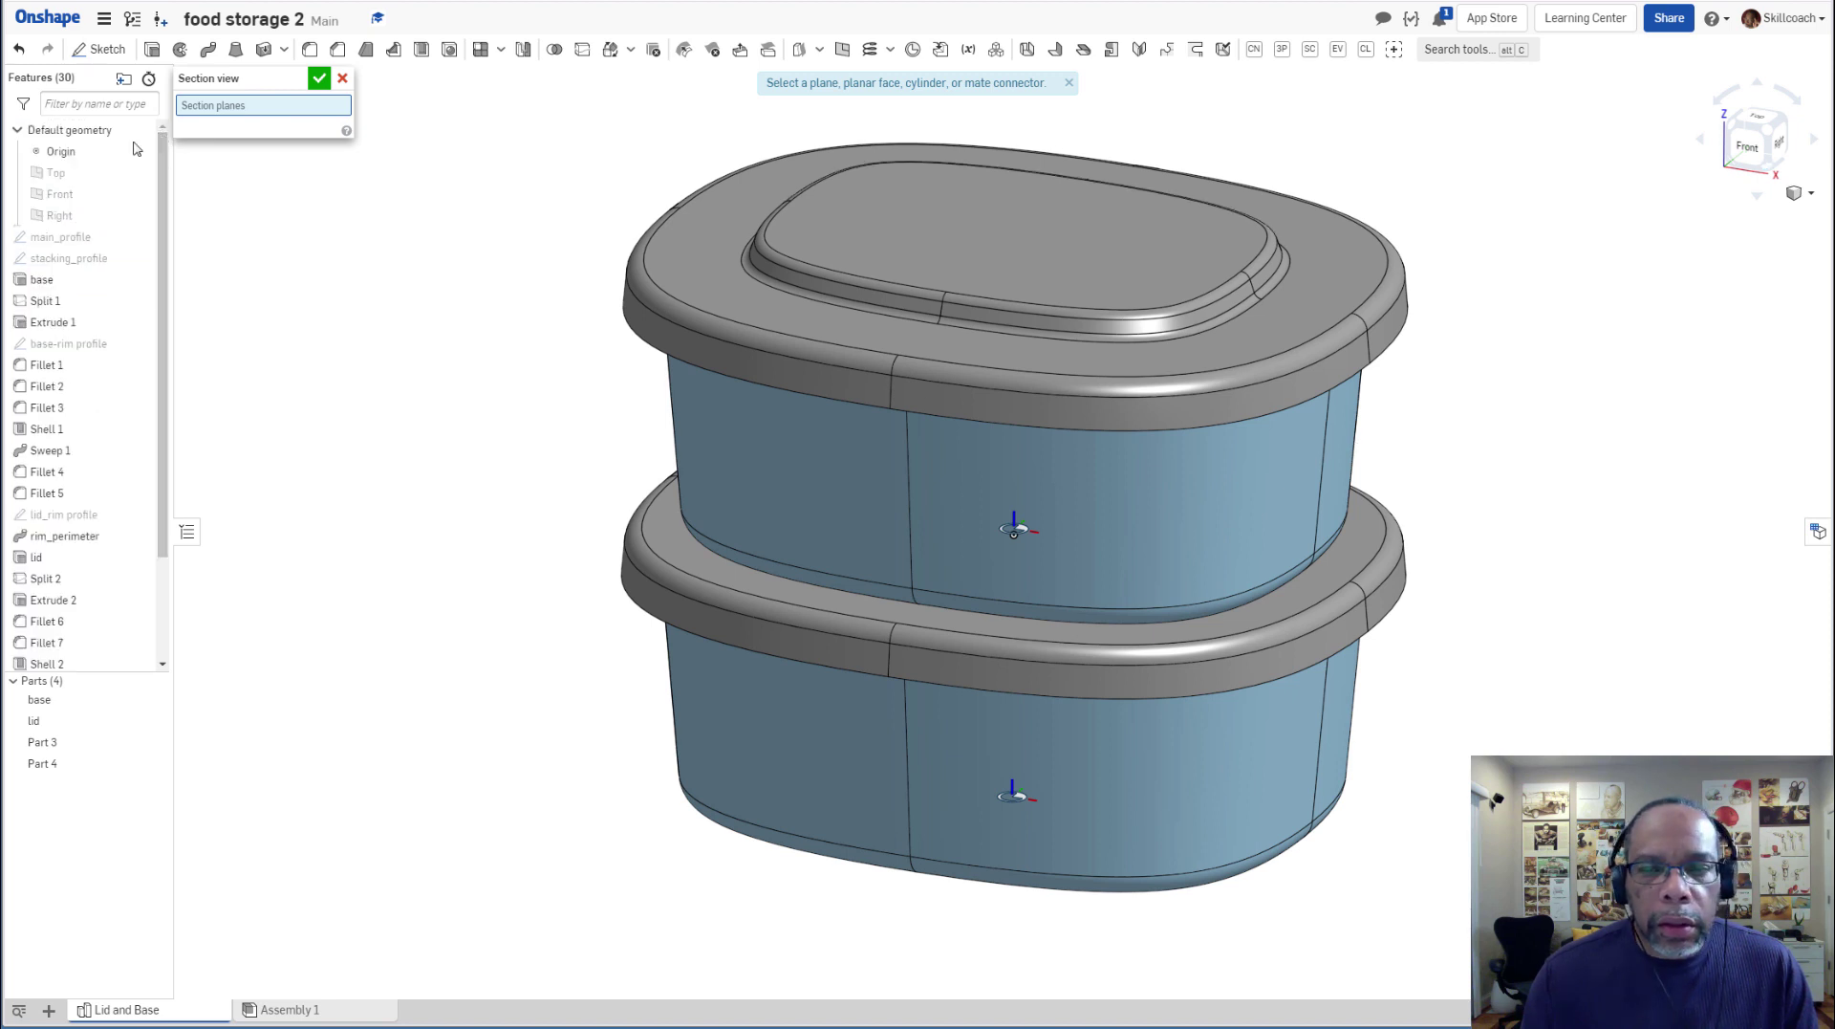
{"action": "left_click", "coordinate": [59, 196]}
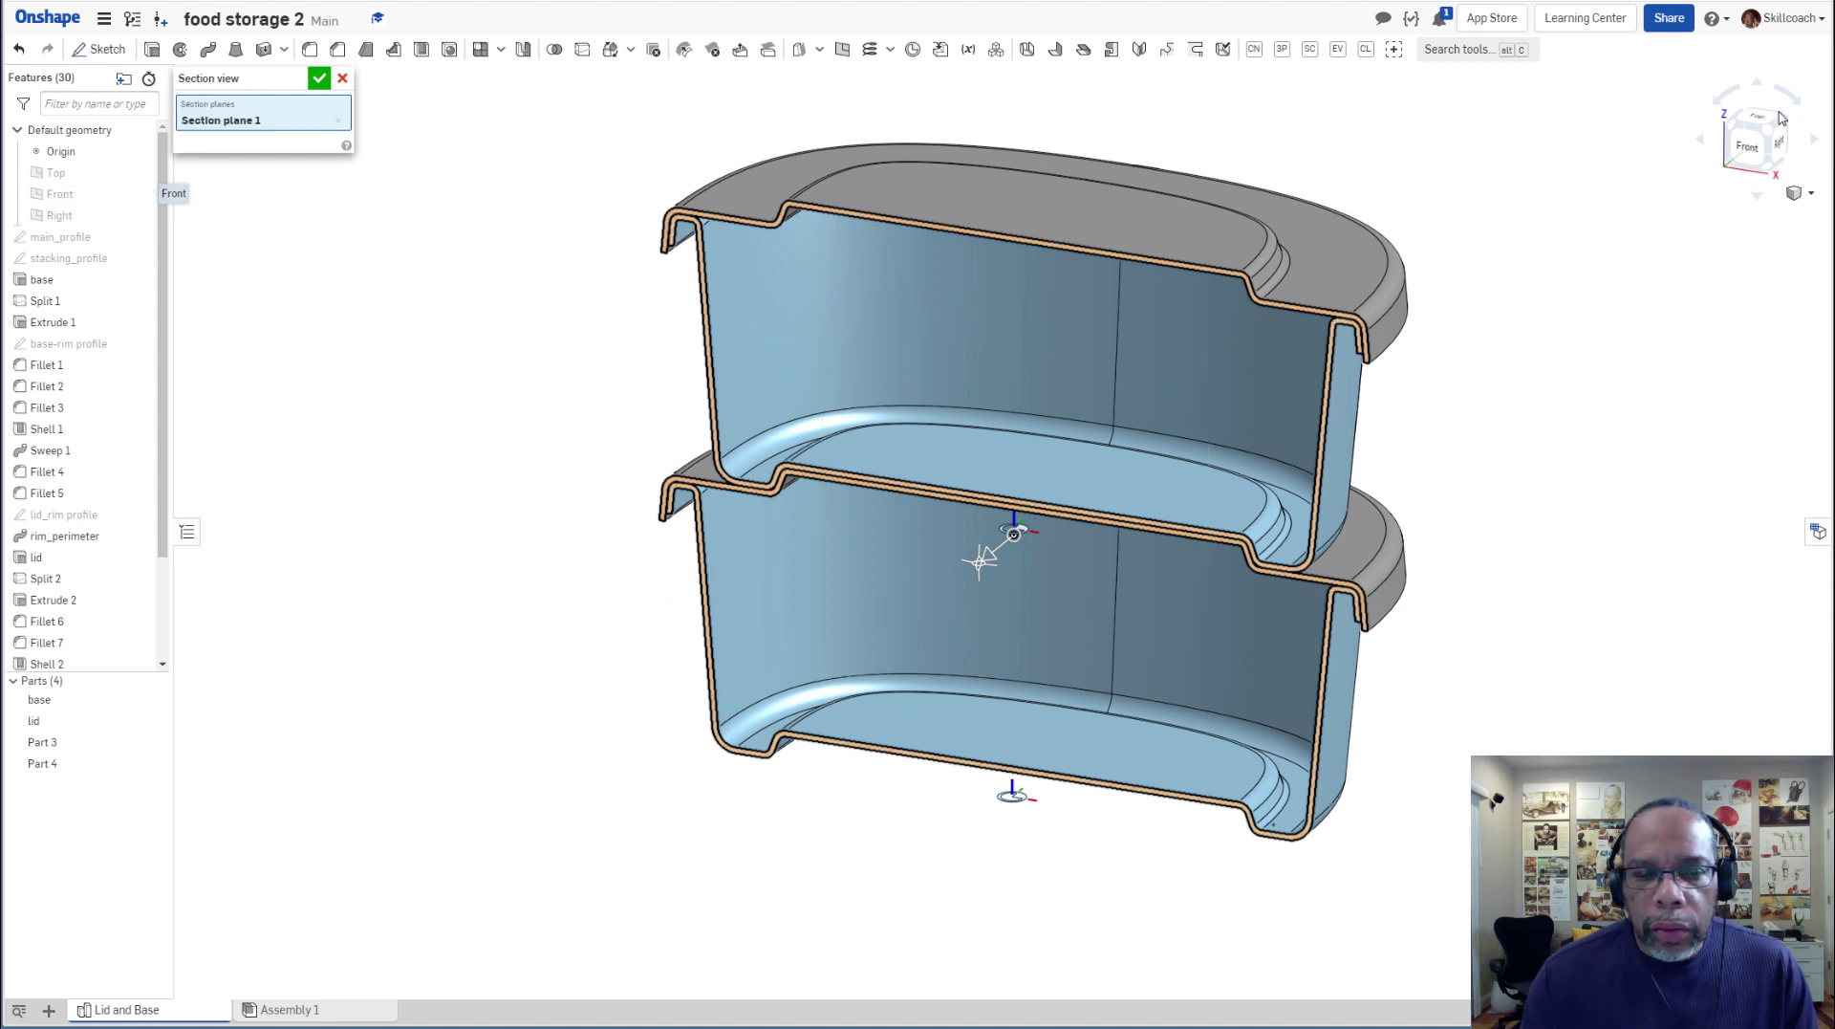
{"action": "left_click", "coordinate": [1742, 146]}
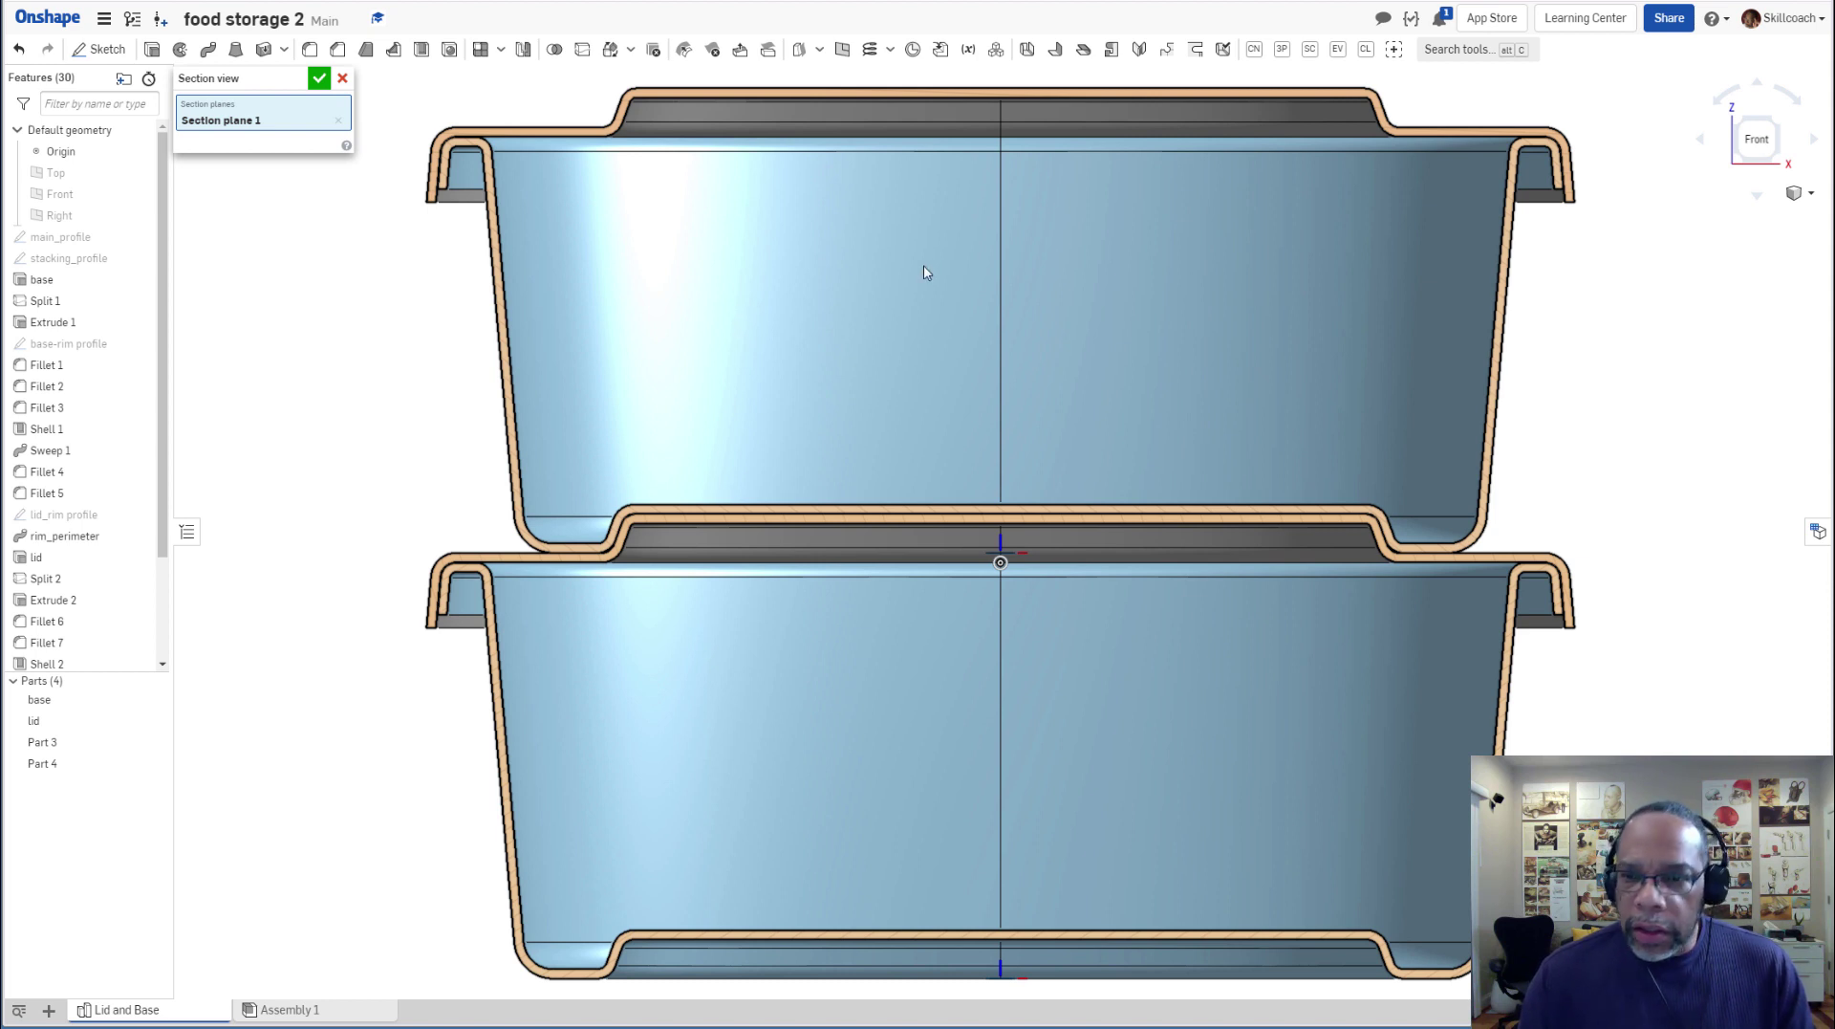
{"action": "scroll", "coordinate": [1350, 283], "scroll_direction": "down", "scroll_amount": 2}
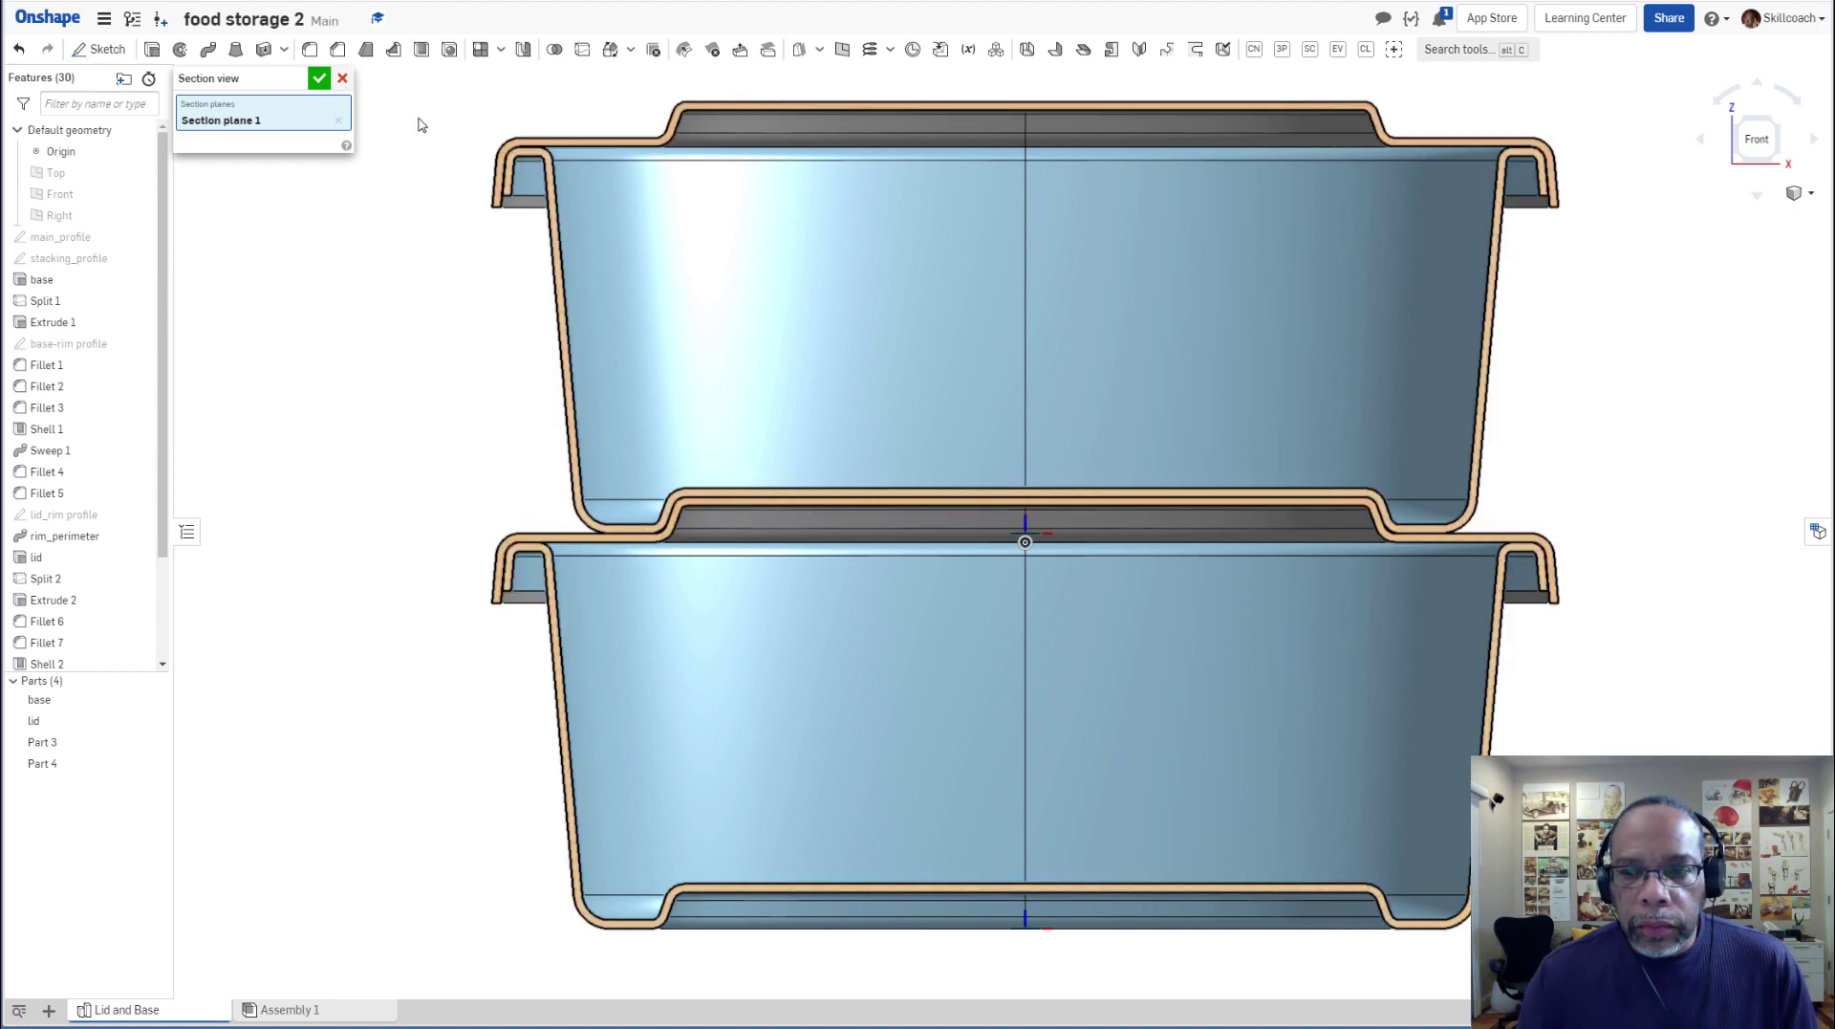
{"action": "left_click", "coordinate": [343, 80]}
Examine the outside of the two stacked containers from the front and from above.
{"action": "scroll", "coordinate": [1568, 527], "scroll_direction": "down", "scroll_amount": 2}
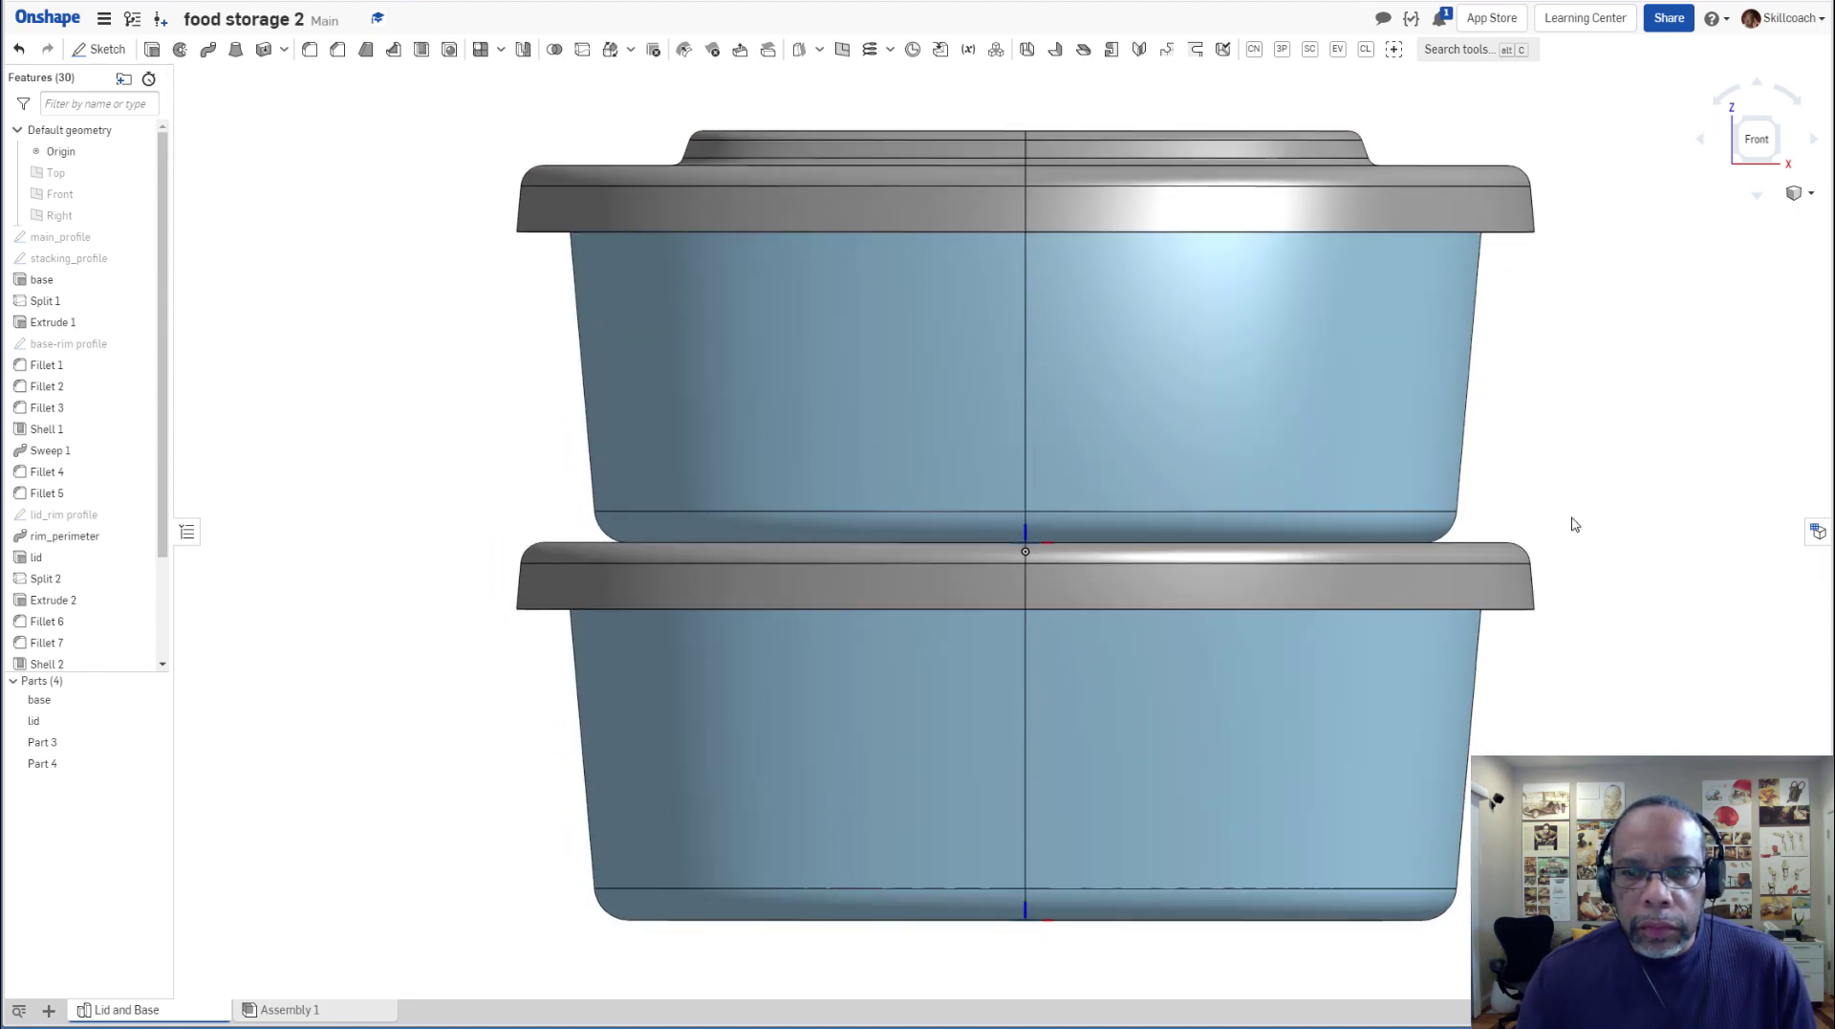
{"action": "right_click_drag", "start_coordinate": [1558, 524], "coordinate": [1537, 550]}
{"action": "key", "text": "shift+1"}
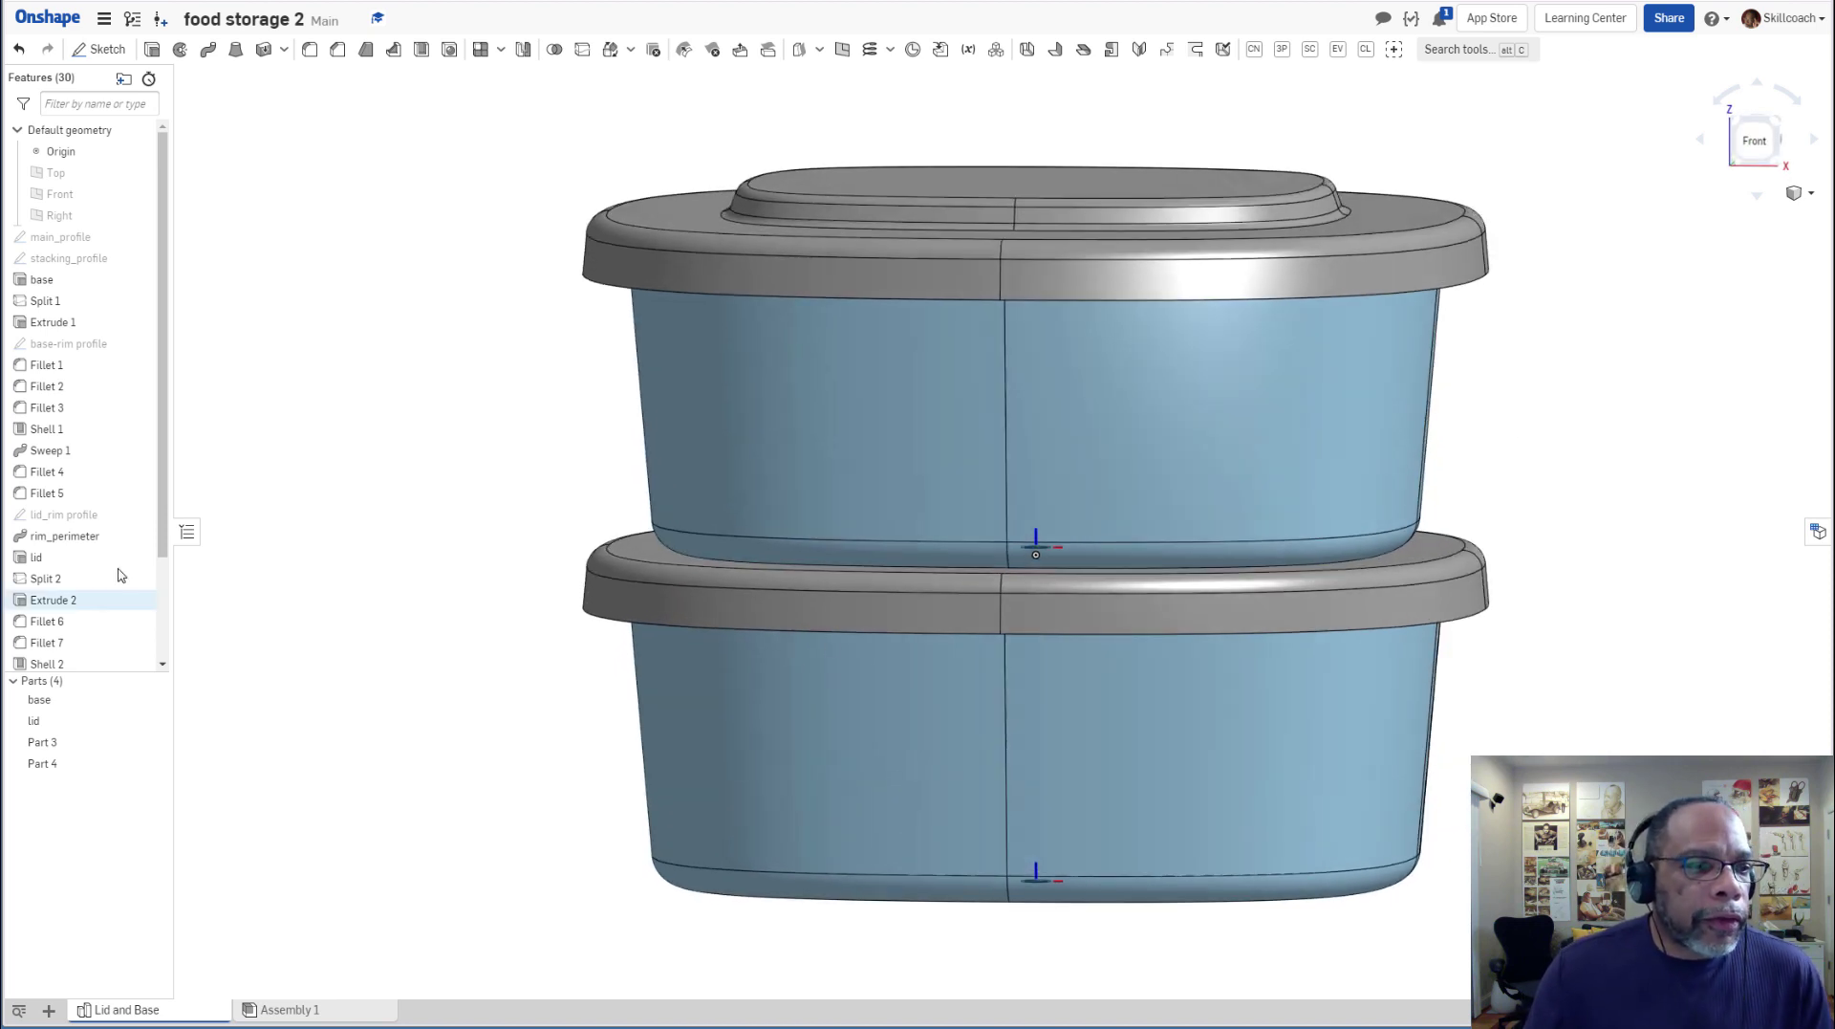
{"action": "left_click", "coordinate": [42, 279]}
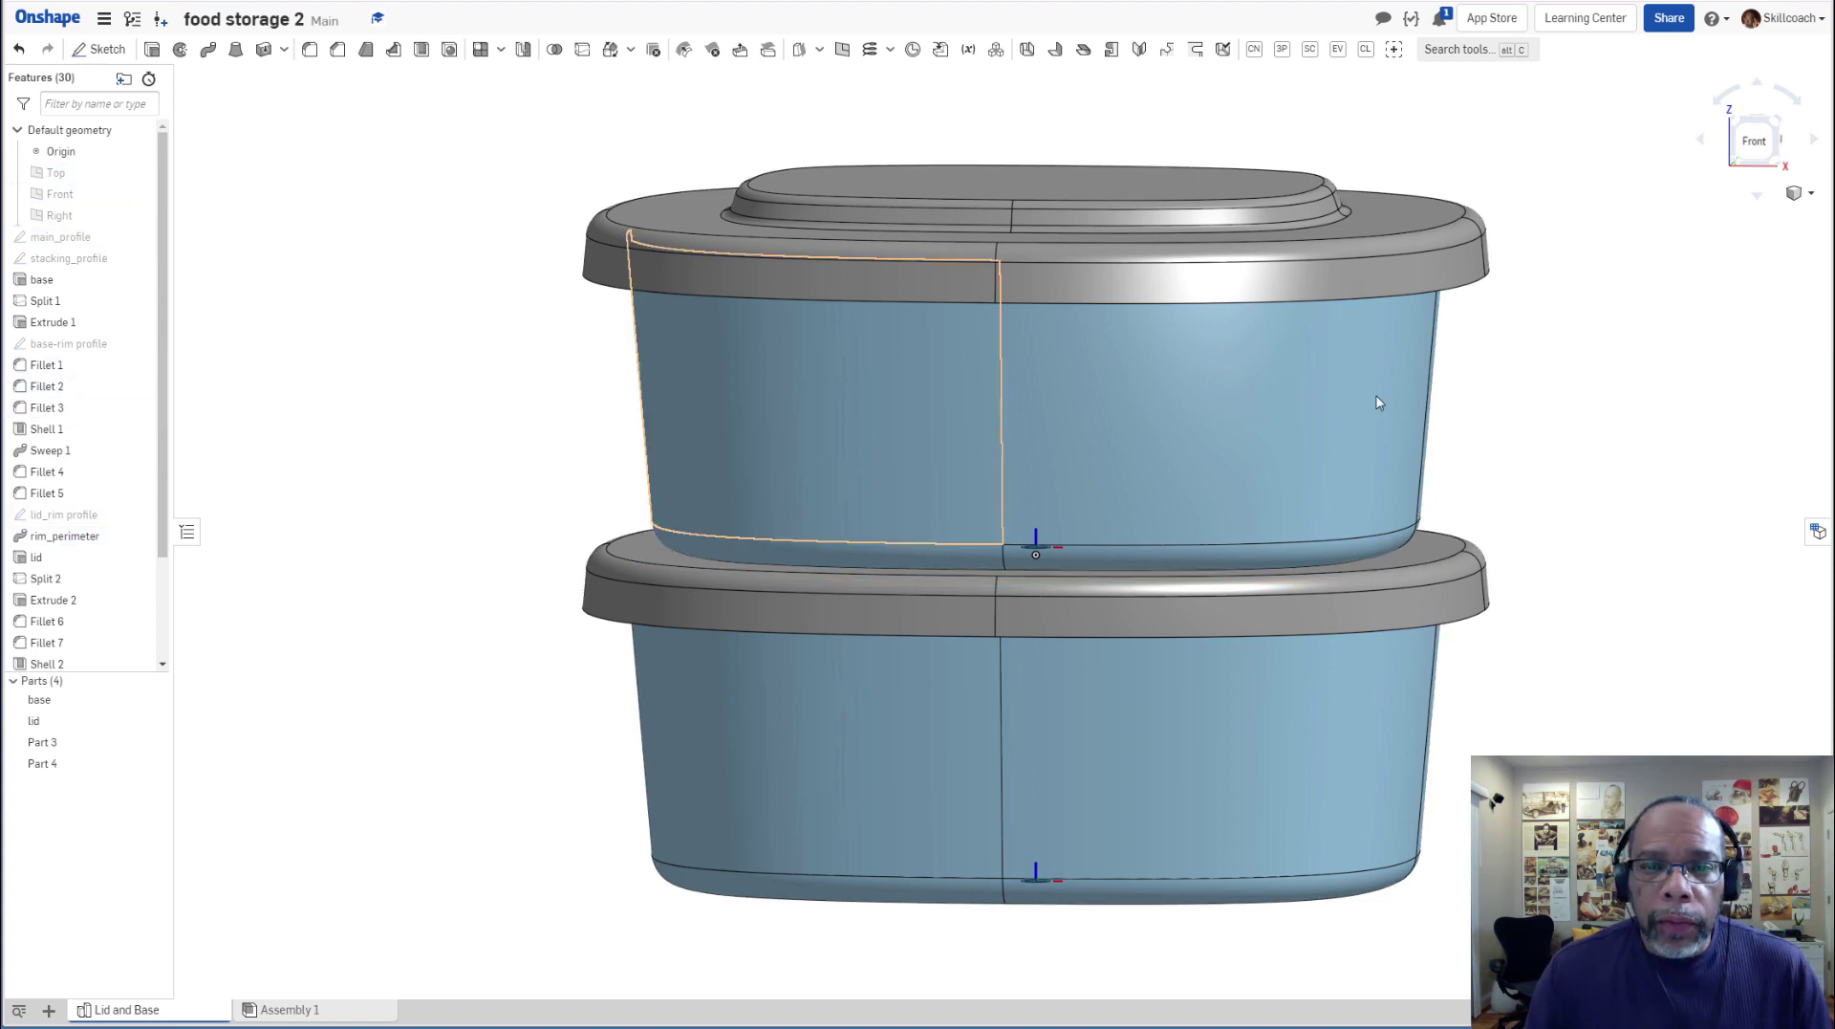
{"action": "right_click_drag", "start_coordinate": [1540, 414], "coordinate": [1515, 427]}
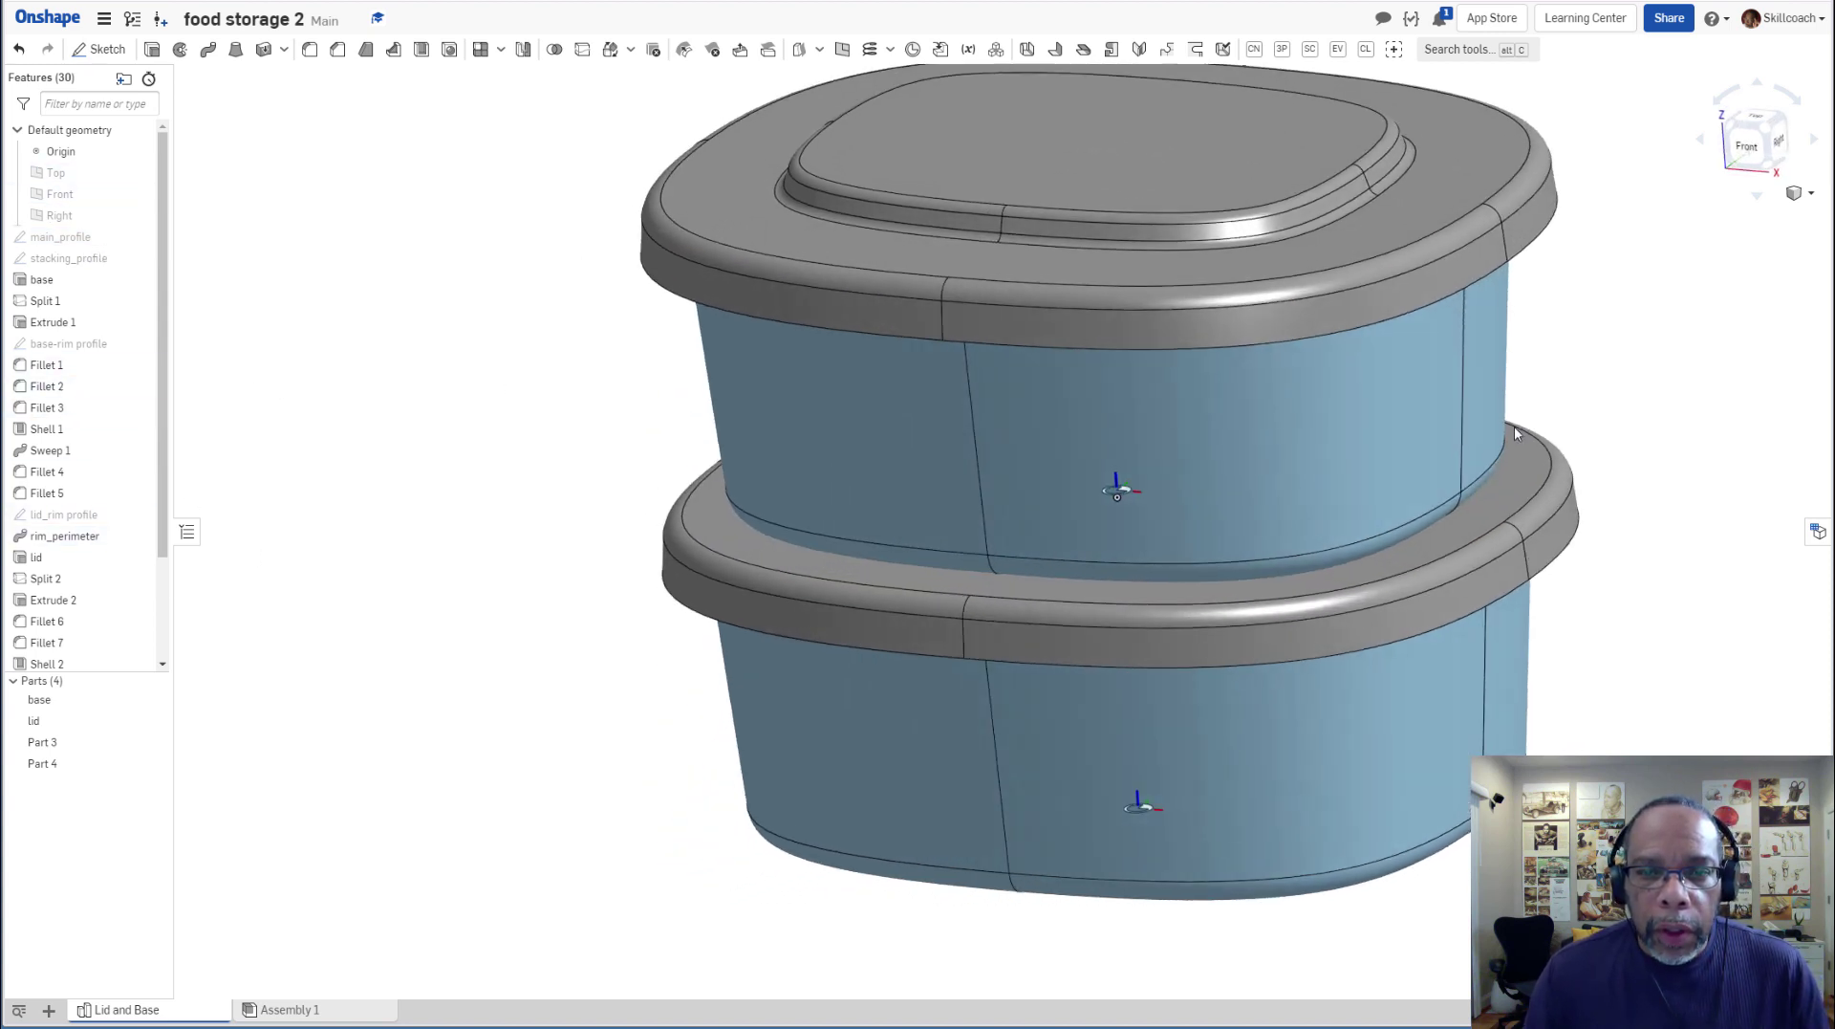
{"action": "right_click_drag", "start_coordinate": [1276, 469], "coordinate": [1263, 473]}
{"action": "right_click_drag", "start_coordinate": [841, 502], "coordinate": [606, 496]}
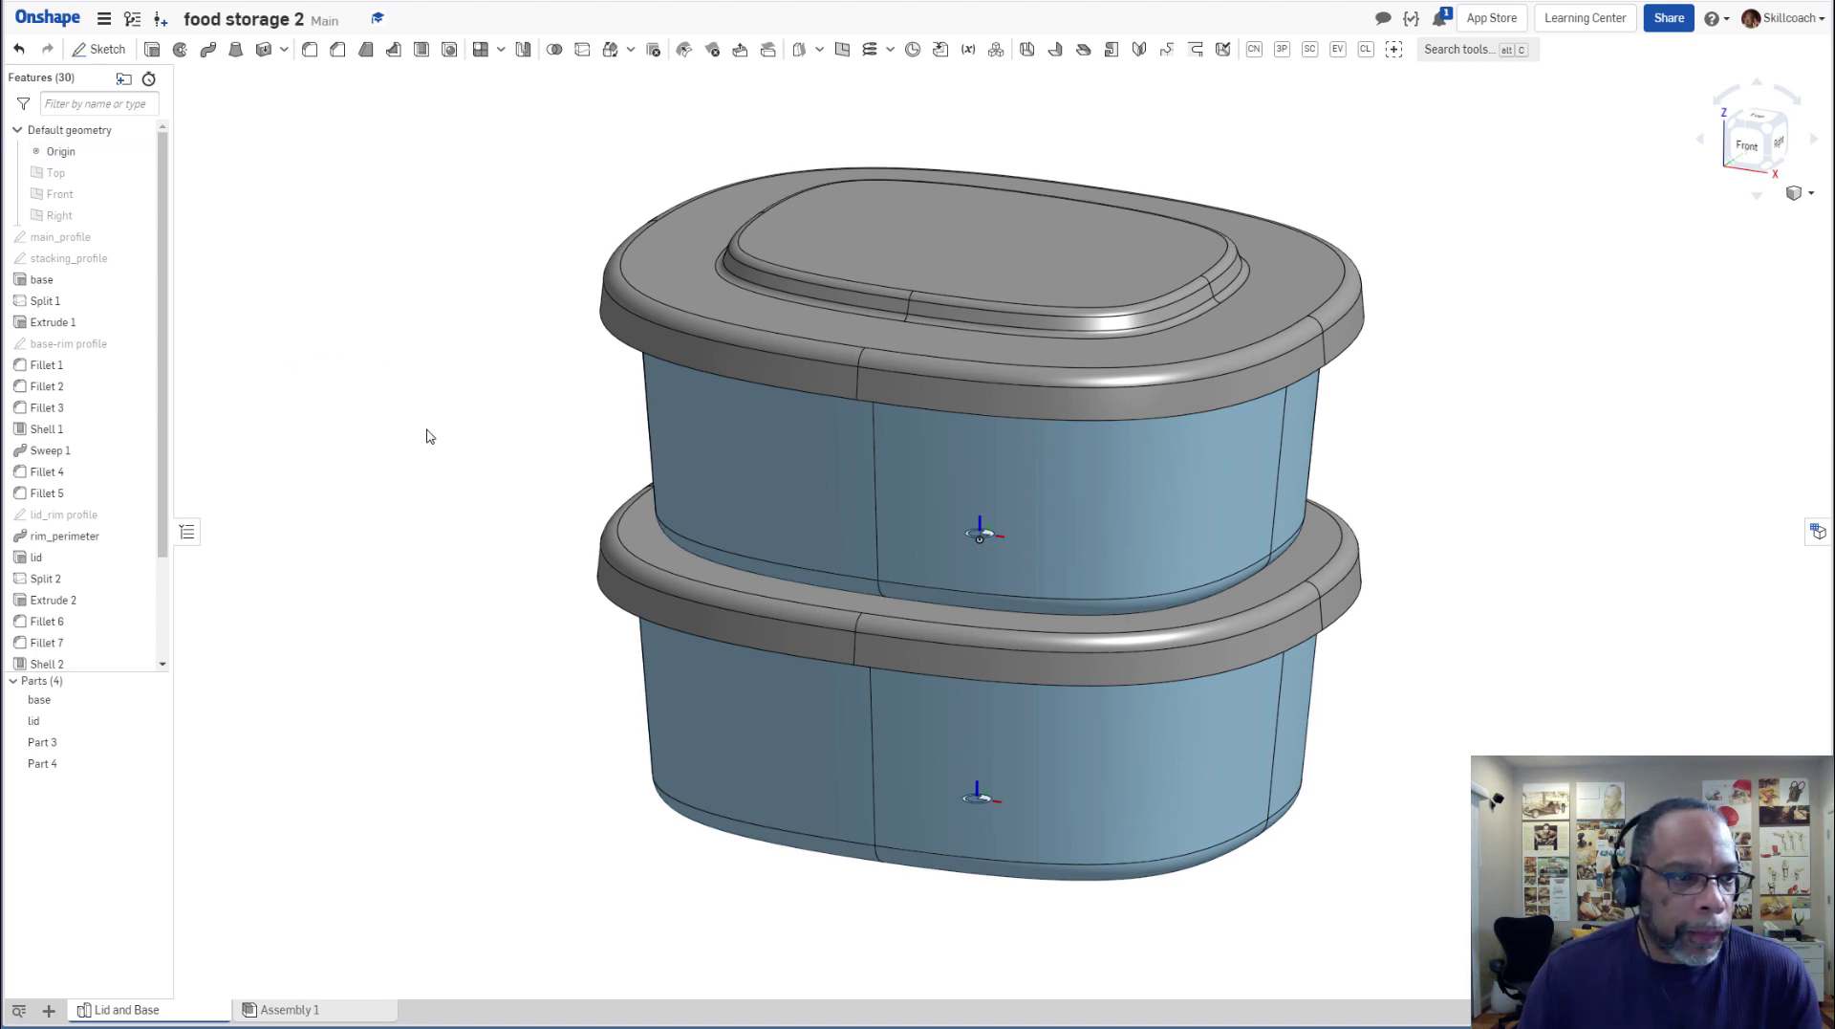
{"action": "right_click_drag", "start_coordinate": [427, 430], "coordinate": [426, 436]}
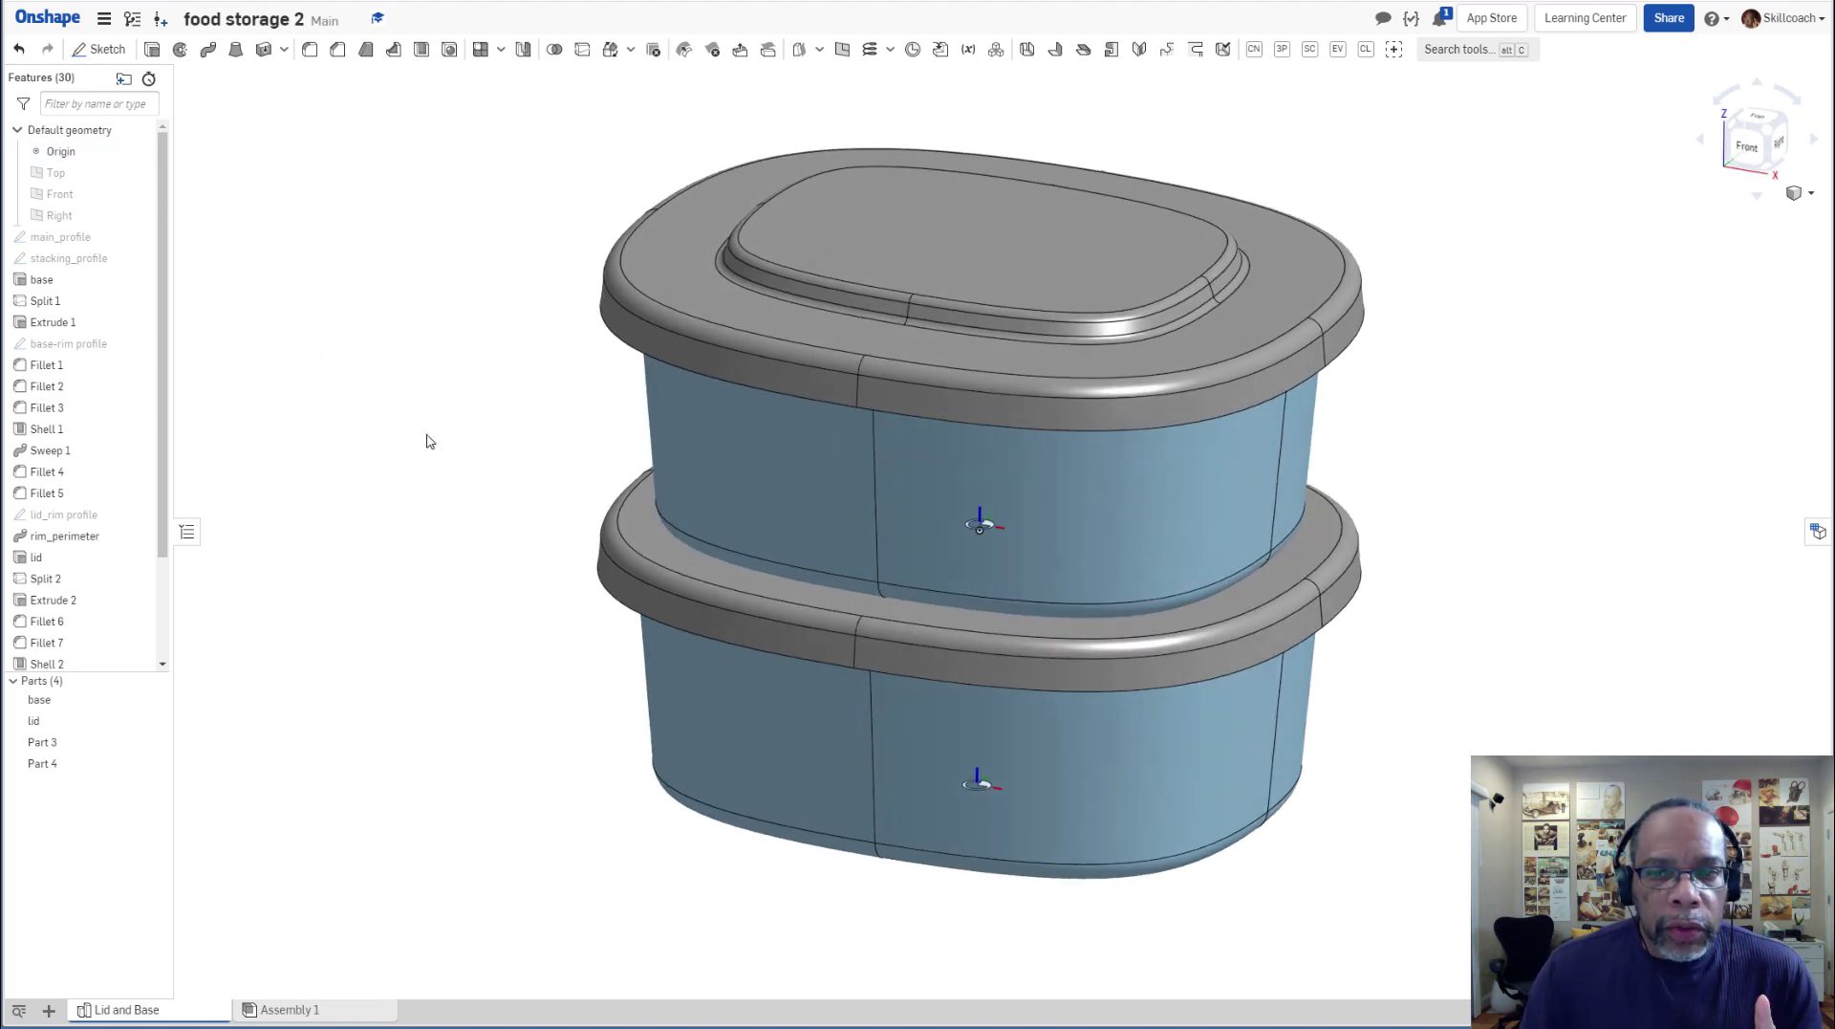
{"action": "right_click_drag", "start_coordinate": [386, 366], "coordinate": [380, 409]}
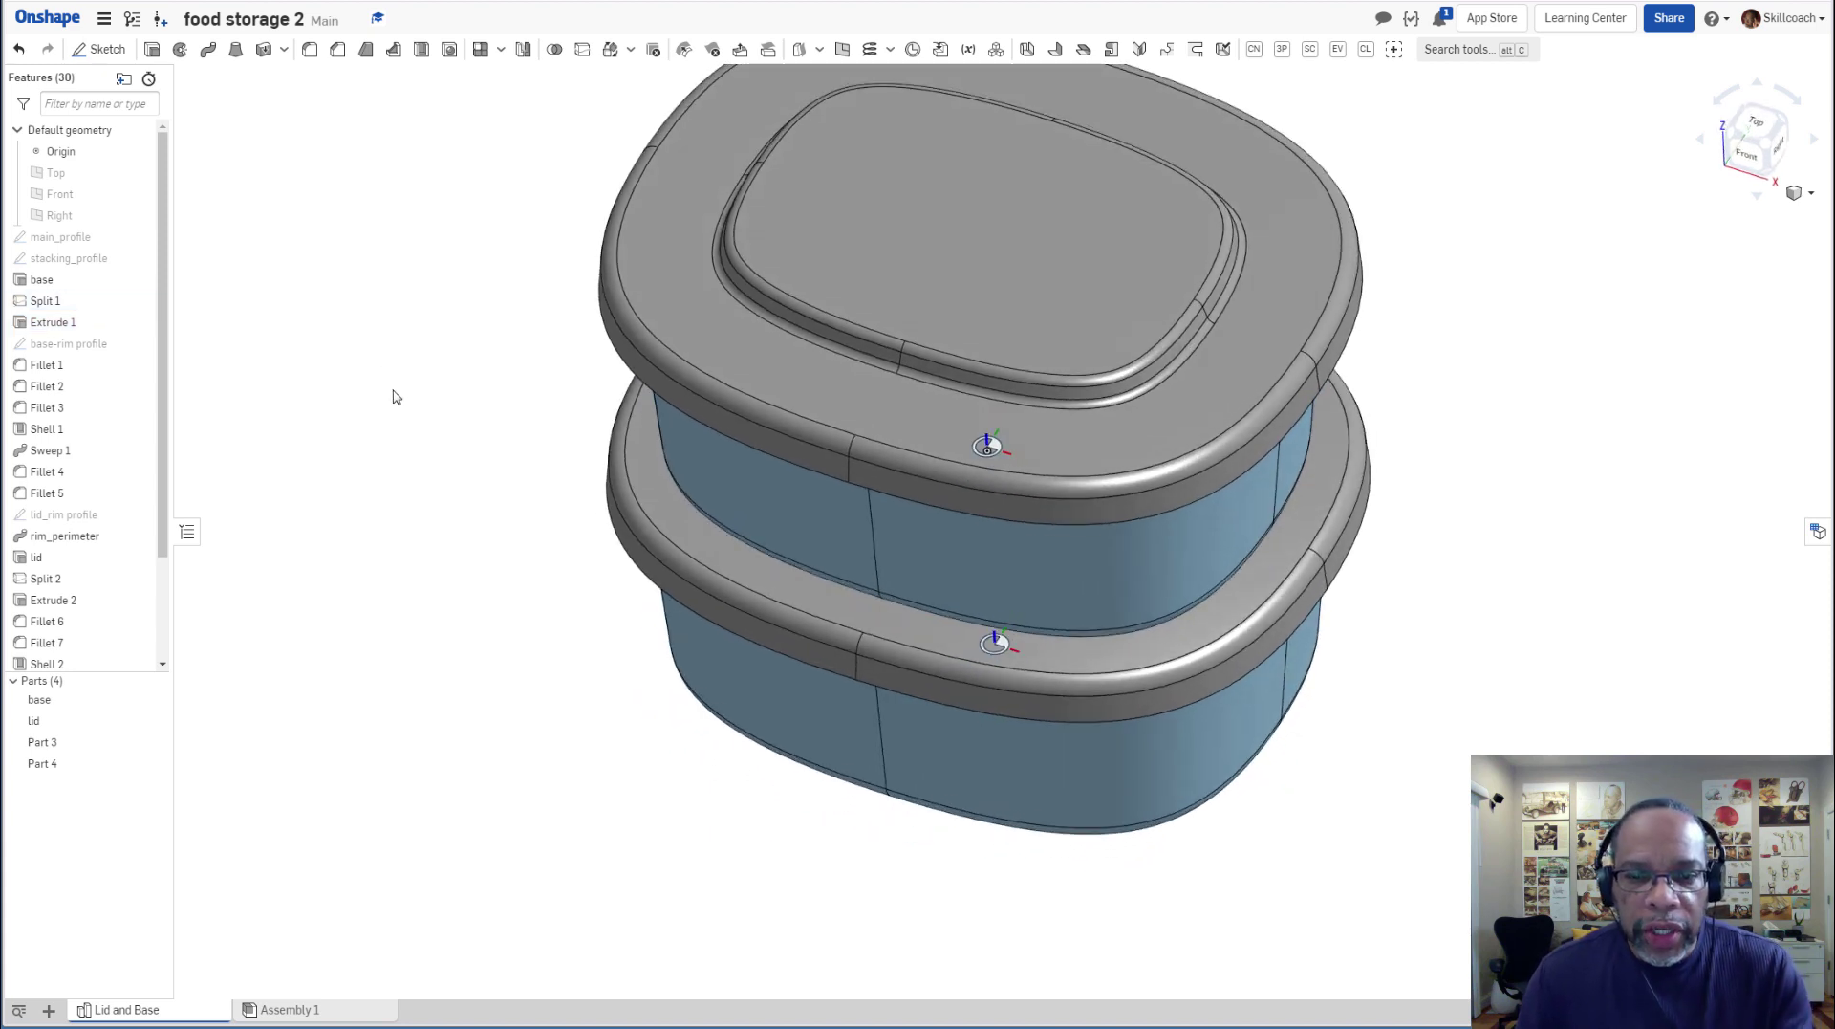
{"action": "middle_click_drag", "start_coordinate": [392, 390], "coordinate": [385, 461]}
{"action": "scroll", "coordinate": [388, 468], "scroll_direction": "down", "scroll_amount": 2}
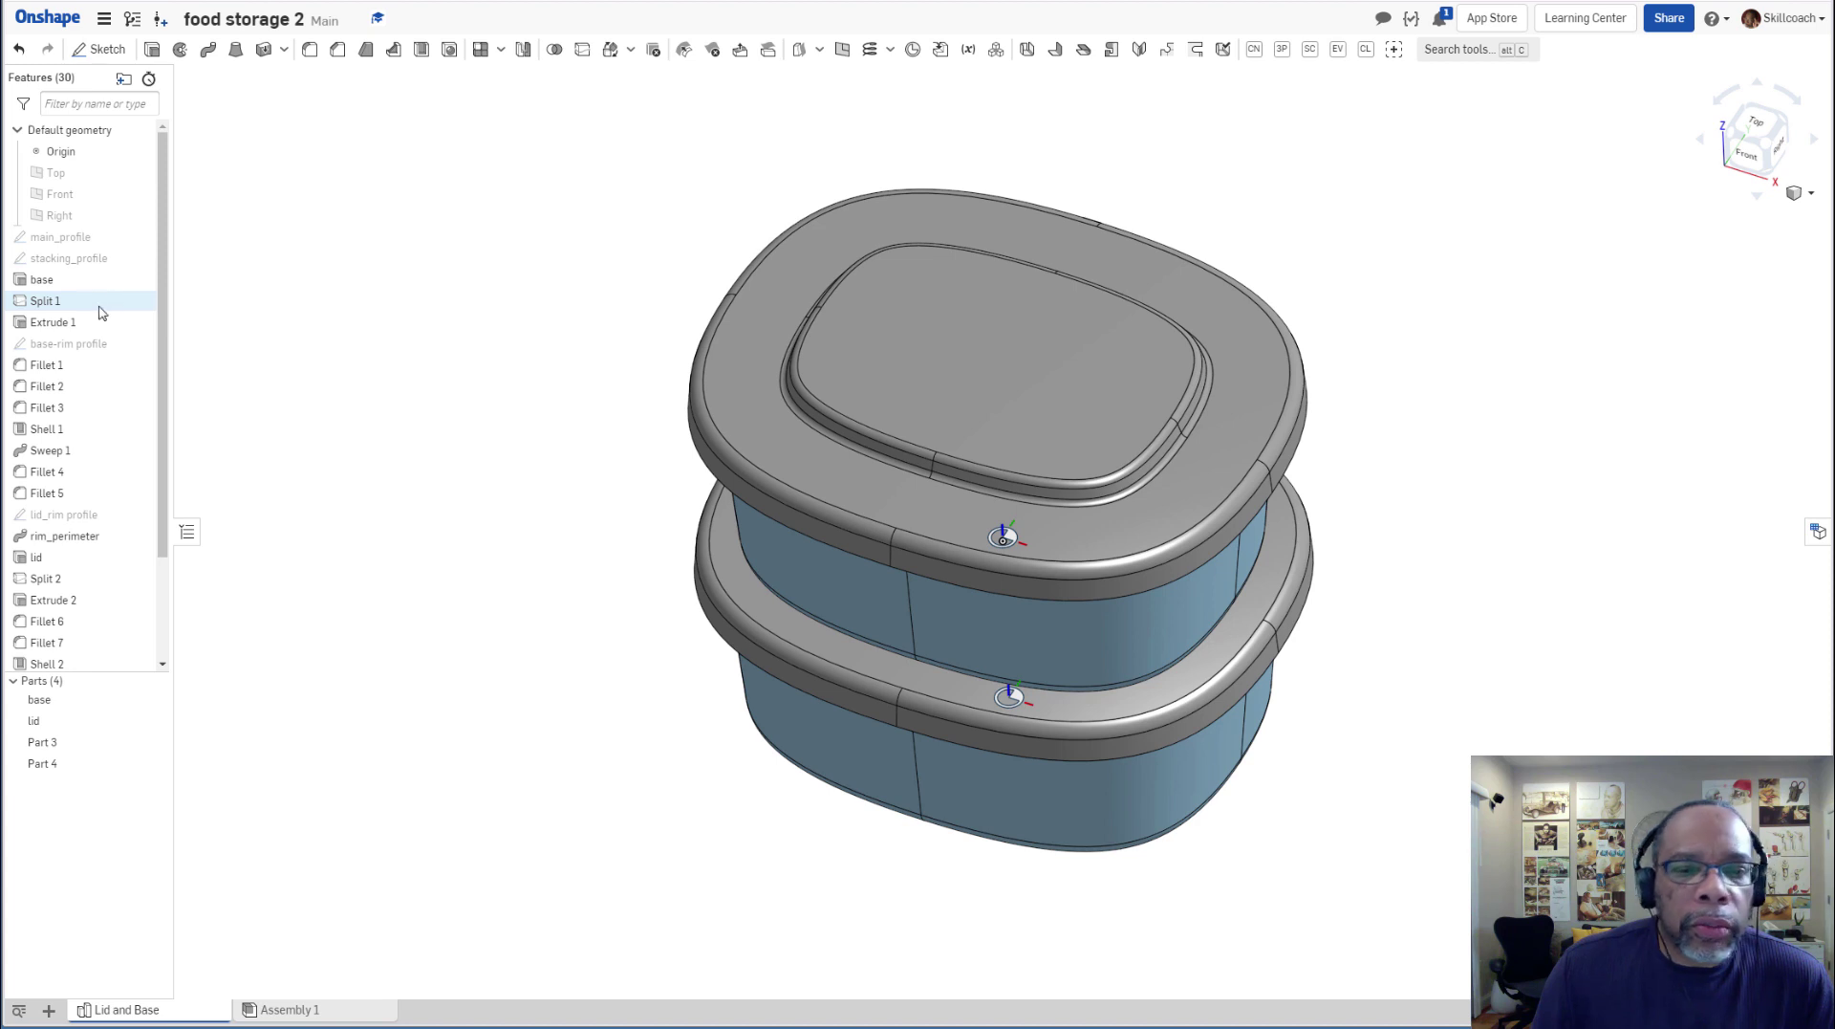
Set the corner conic's Rho value in the main_profile sketch to 0.414 and inspect the rebuilt container stack.
{"action": "left_click", "coordinate": [78, 279]}
{"action": "left_click", "coordinate": [57, 238]}
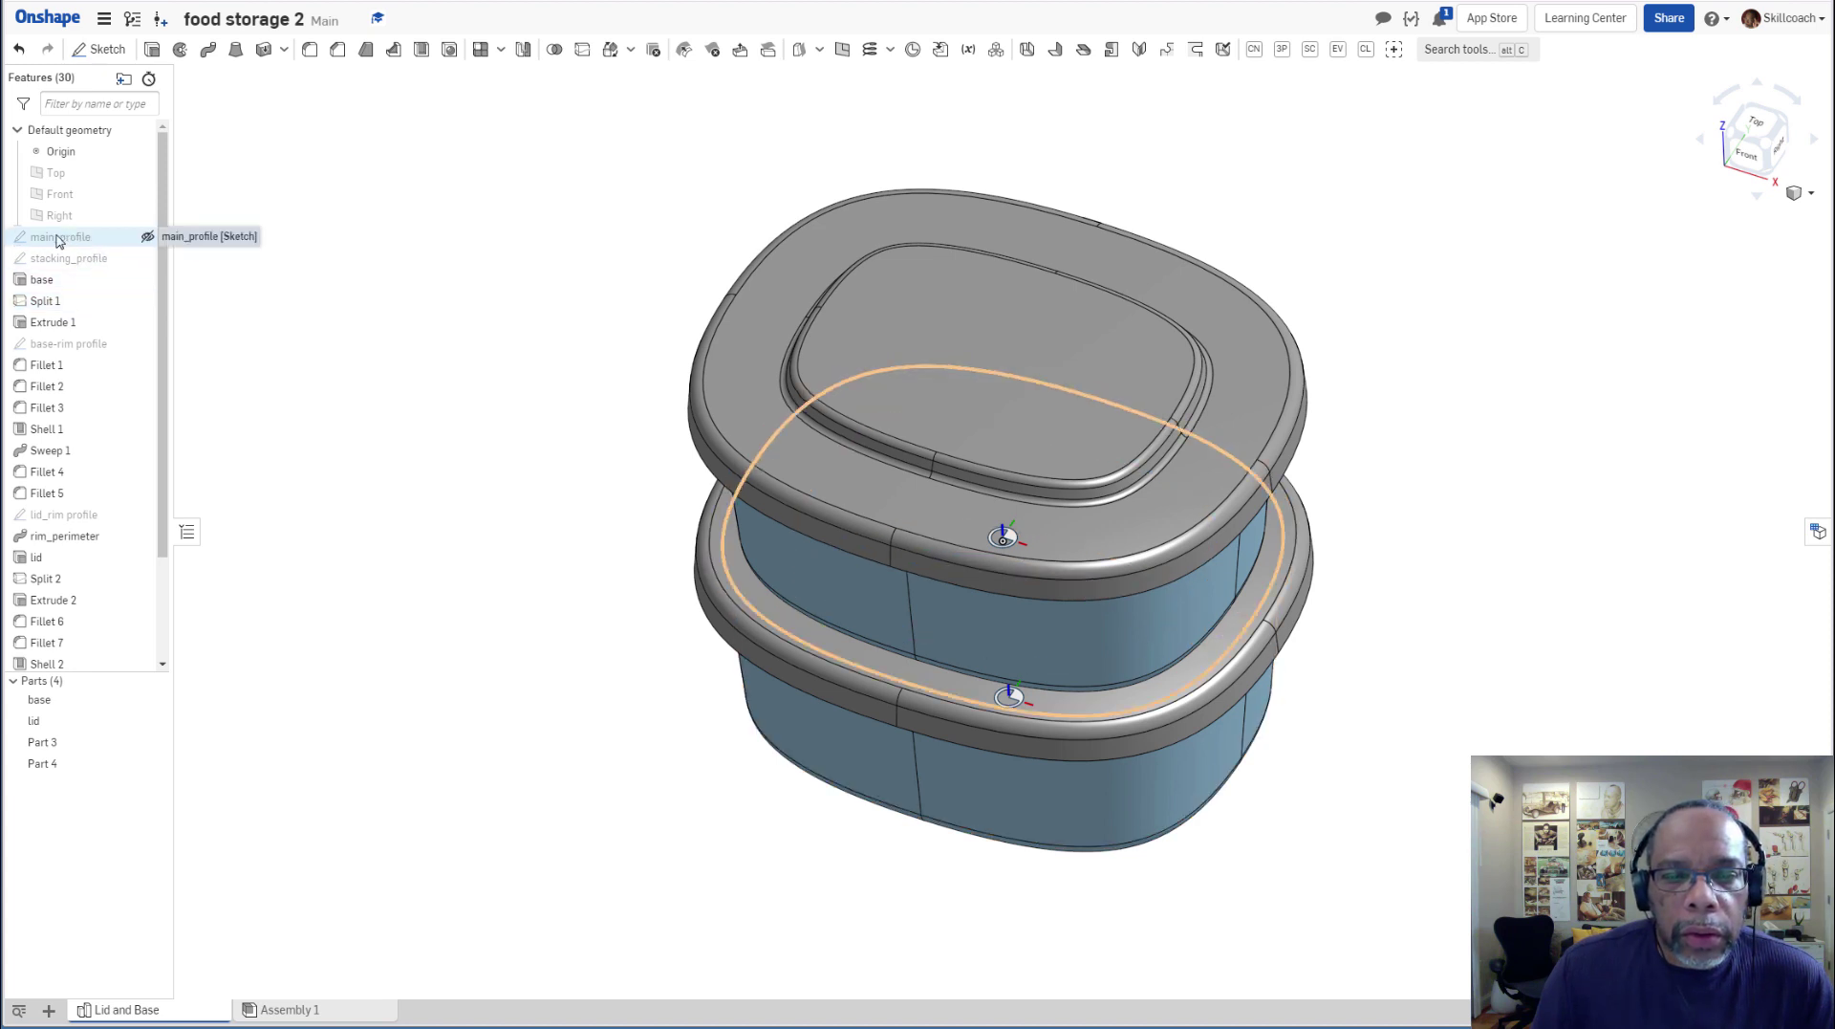
{"action": "left_click", "coordinate": [57, 238]}
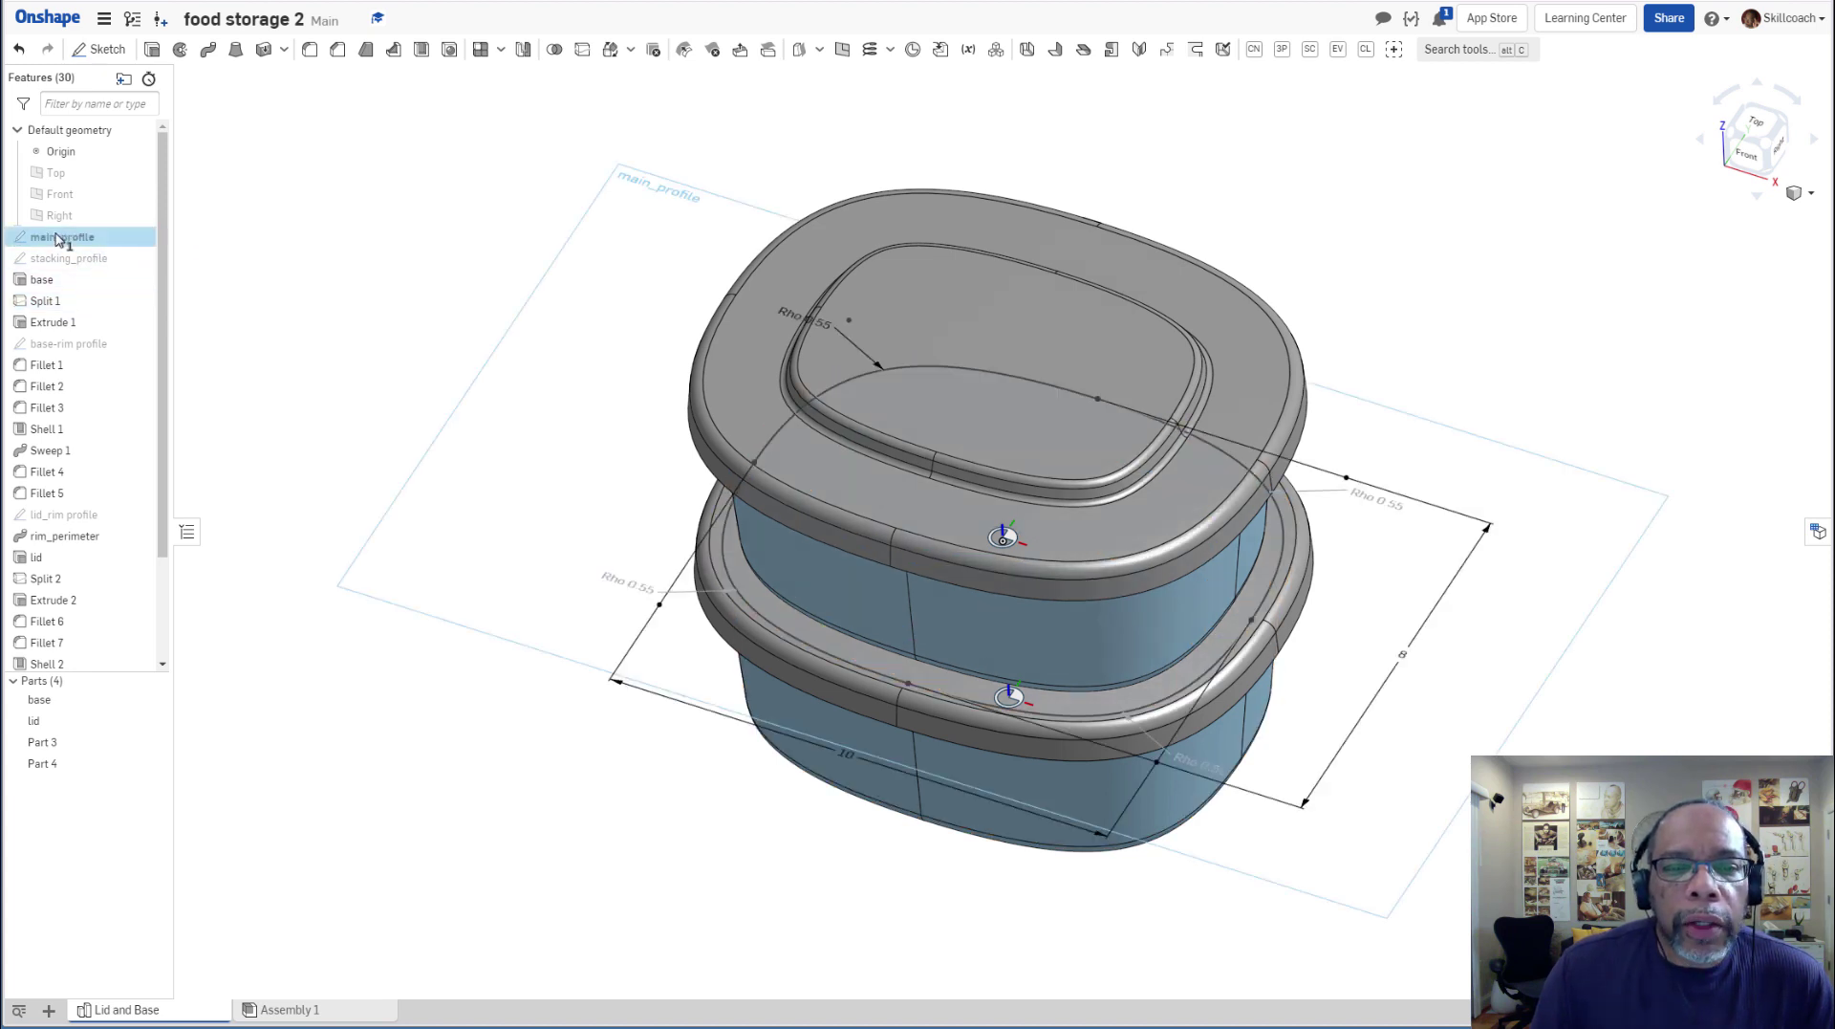
{"action": "double_click", "coordinate": [822, 325]}
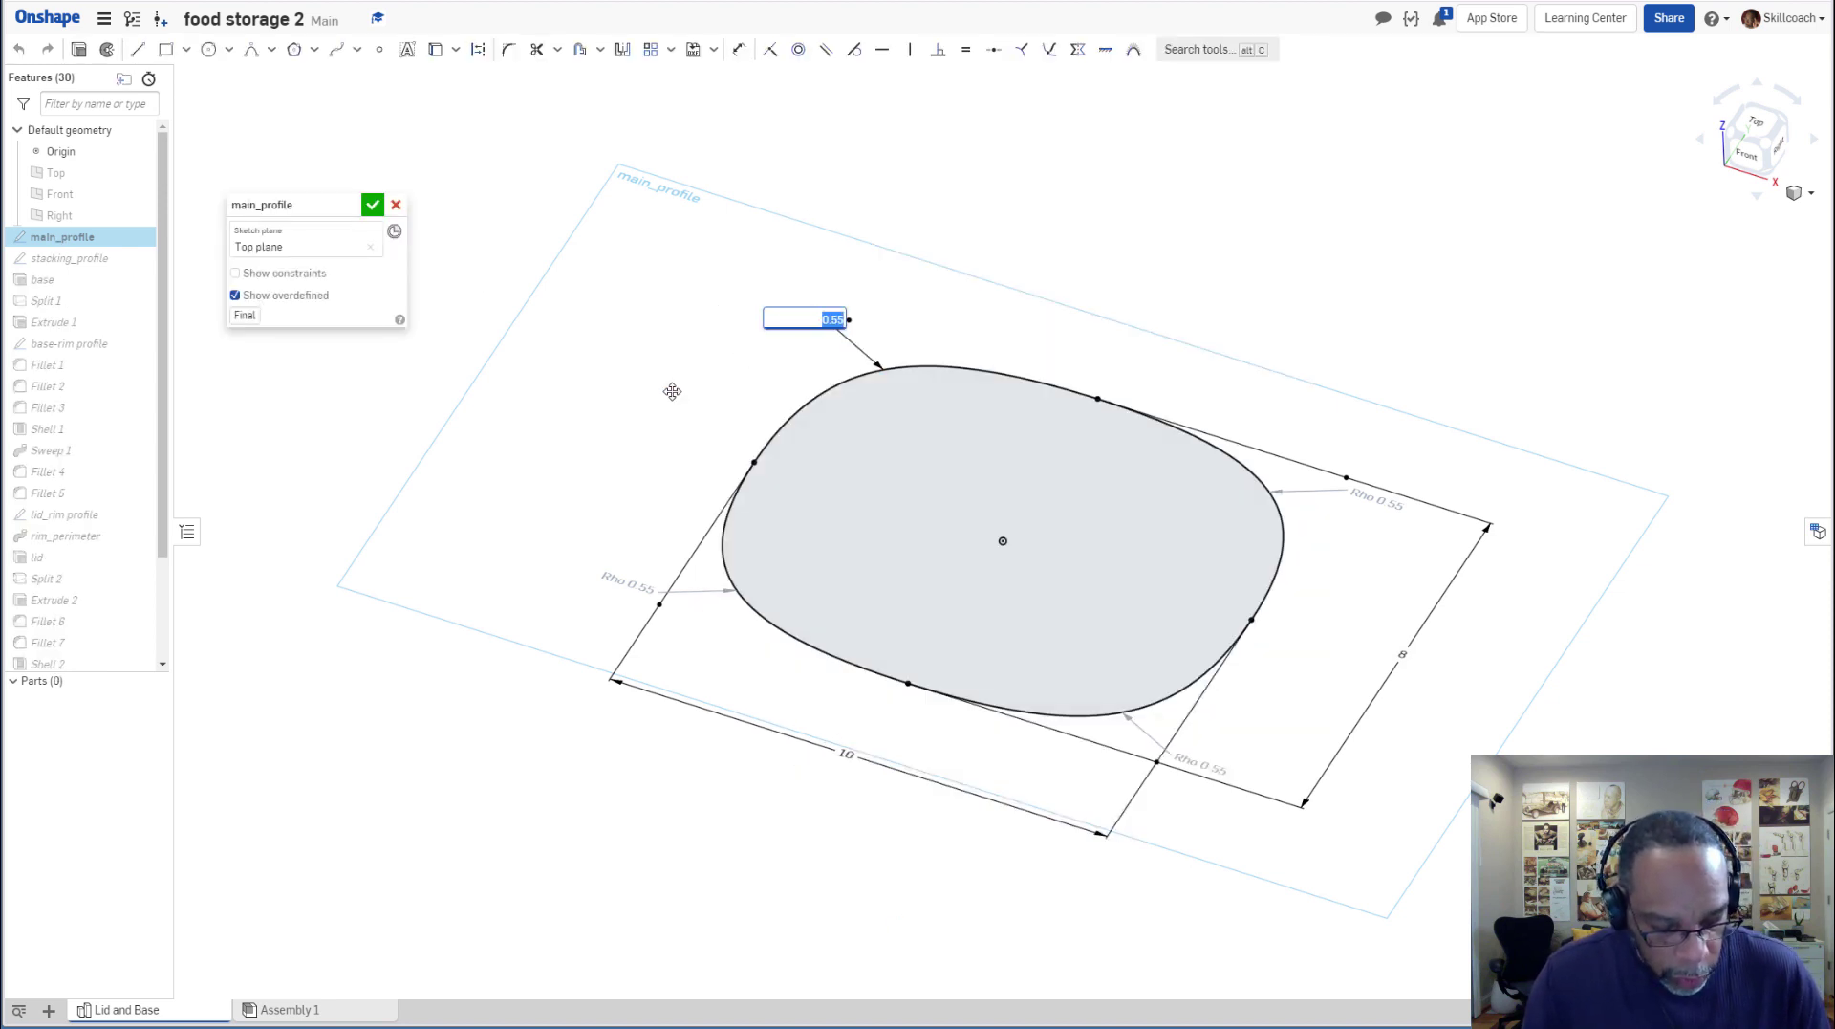
{"action": "key", "text": "BackSpace"}
{"action": "type", "text": "4"}
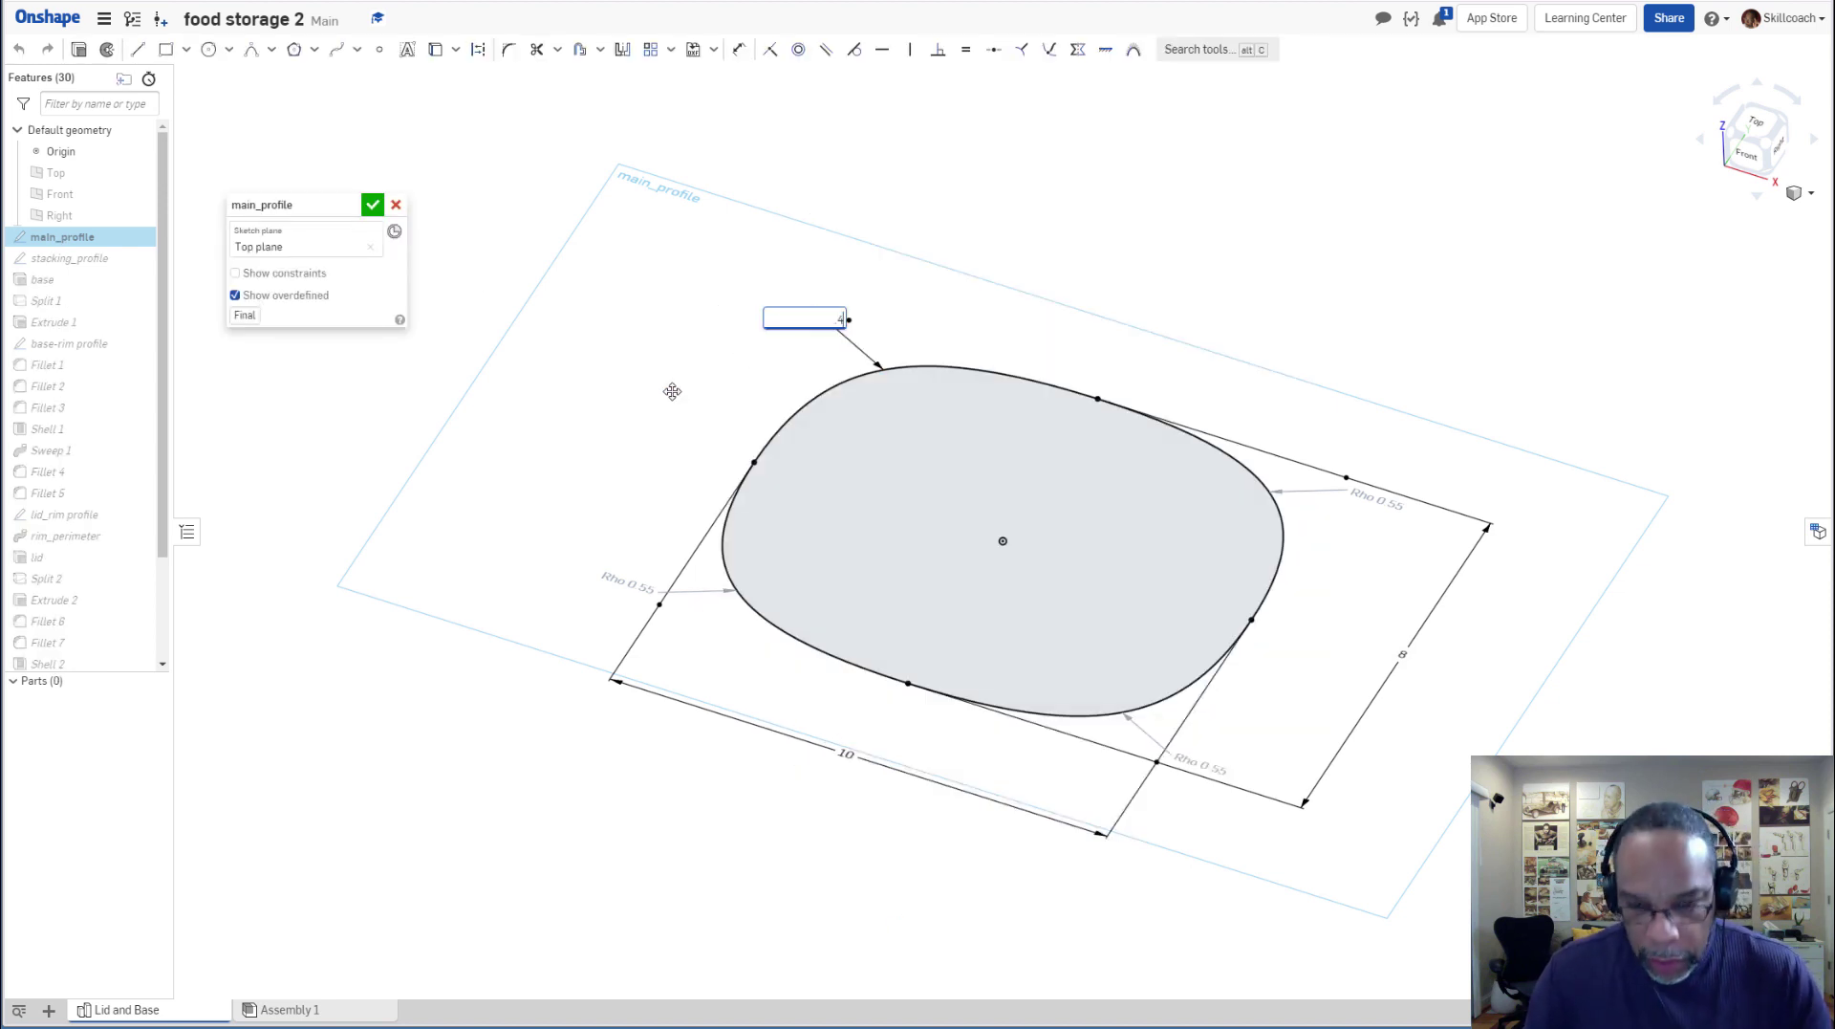
{"action": "type", "text": "14"}
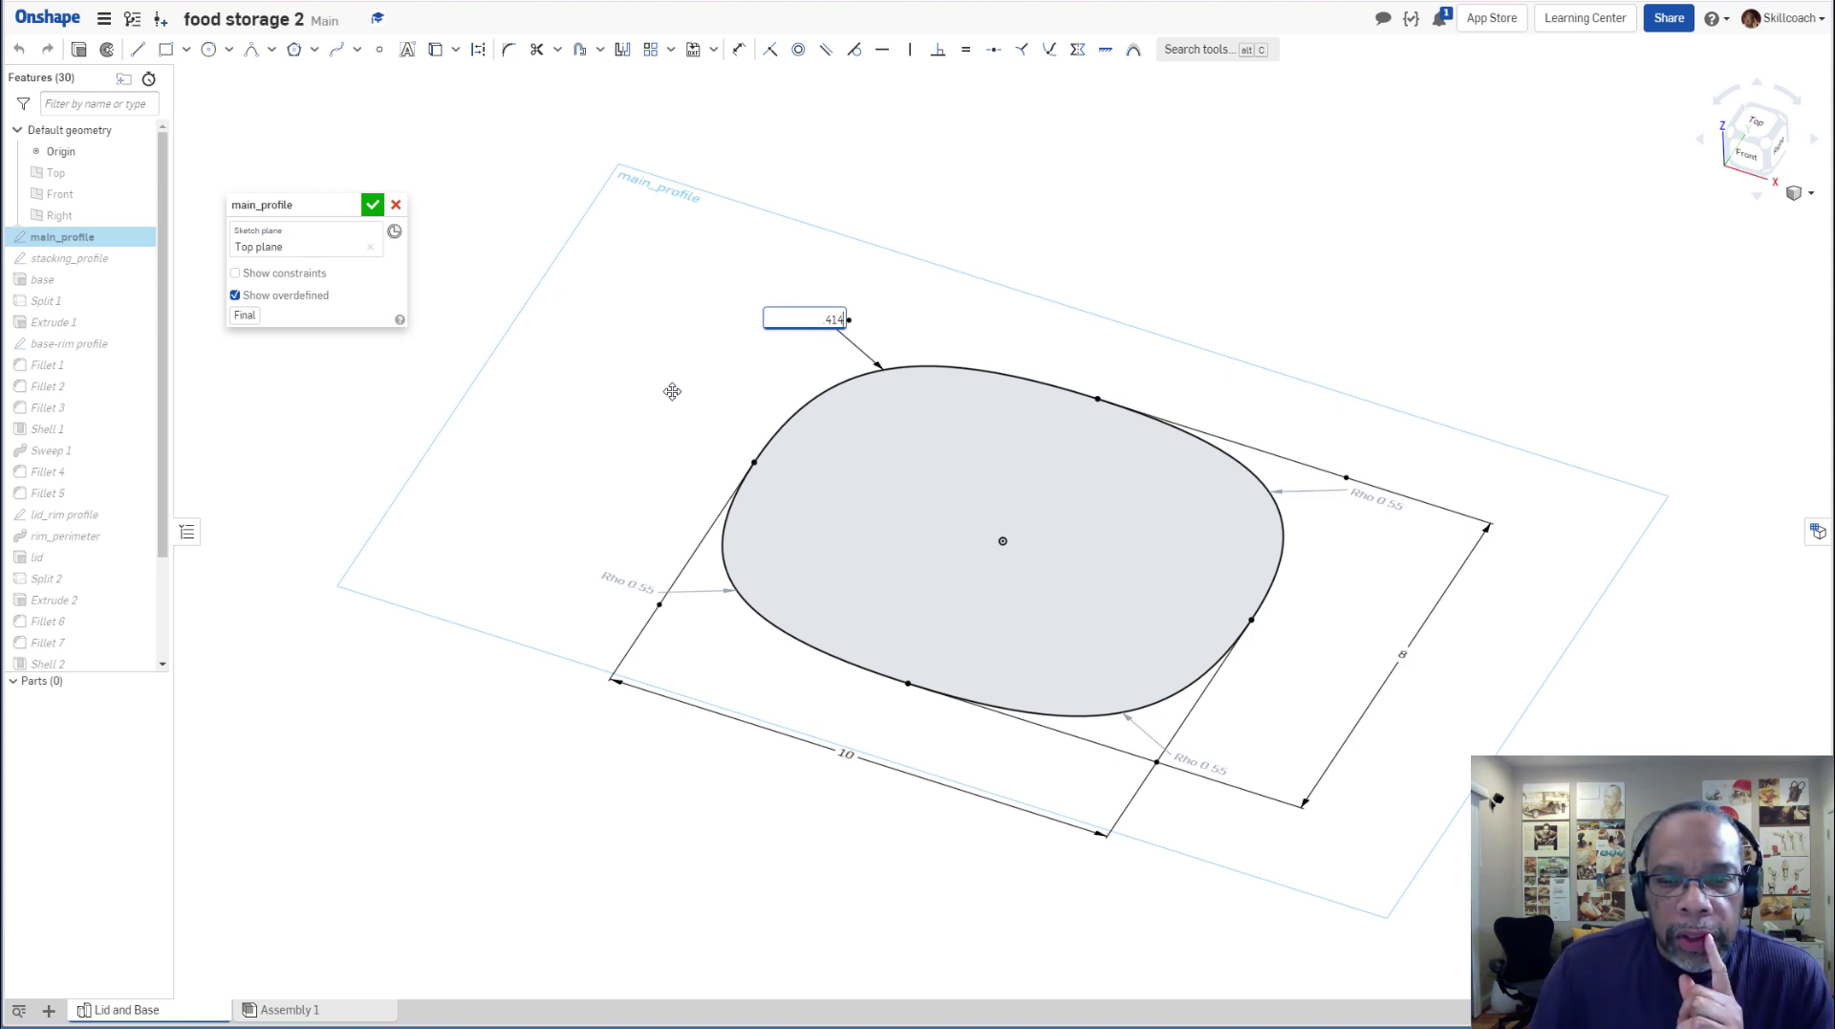
{"action": "key", "text": "Escape"}
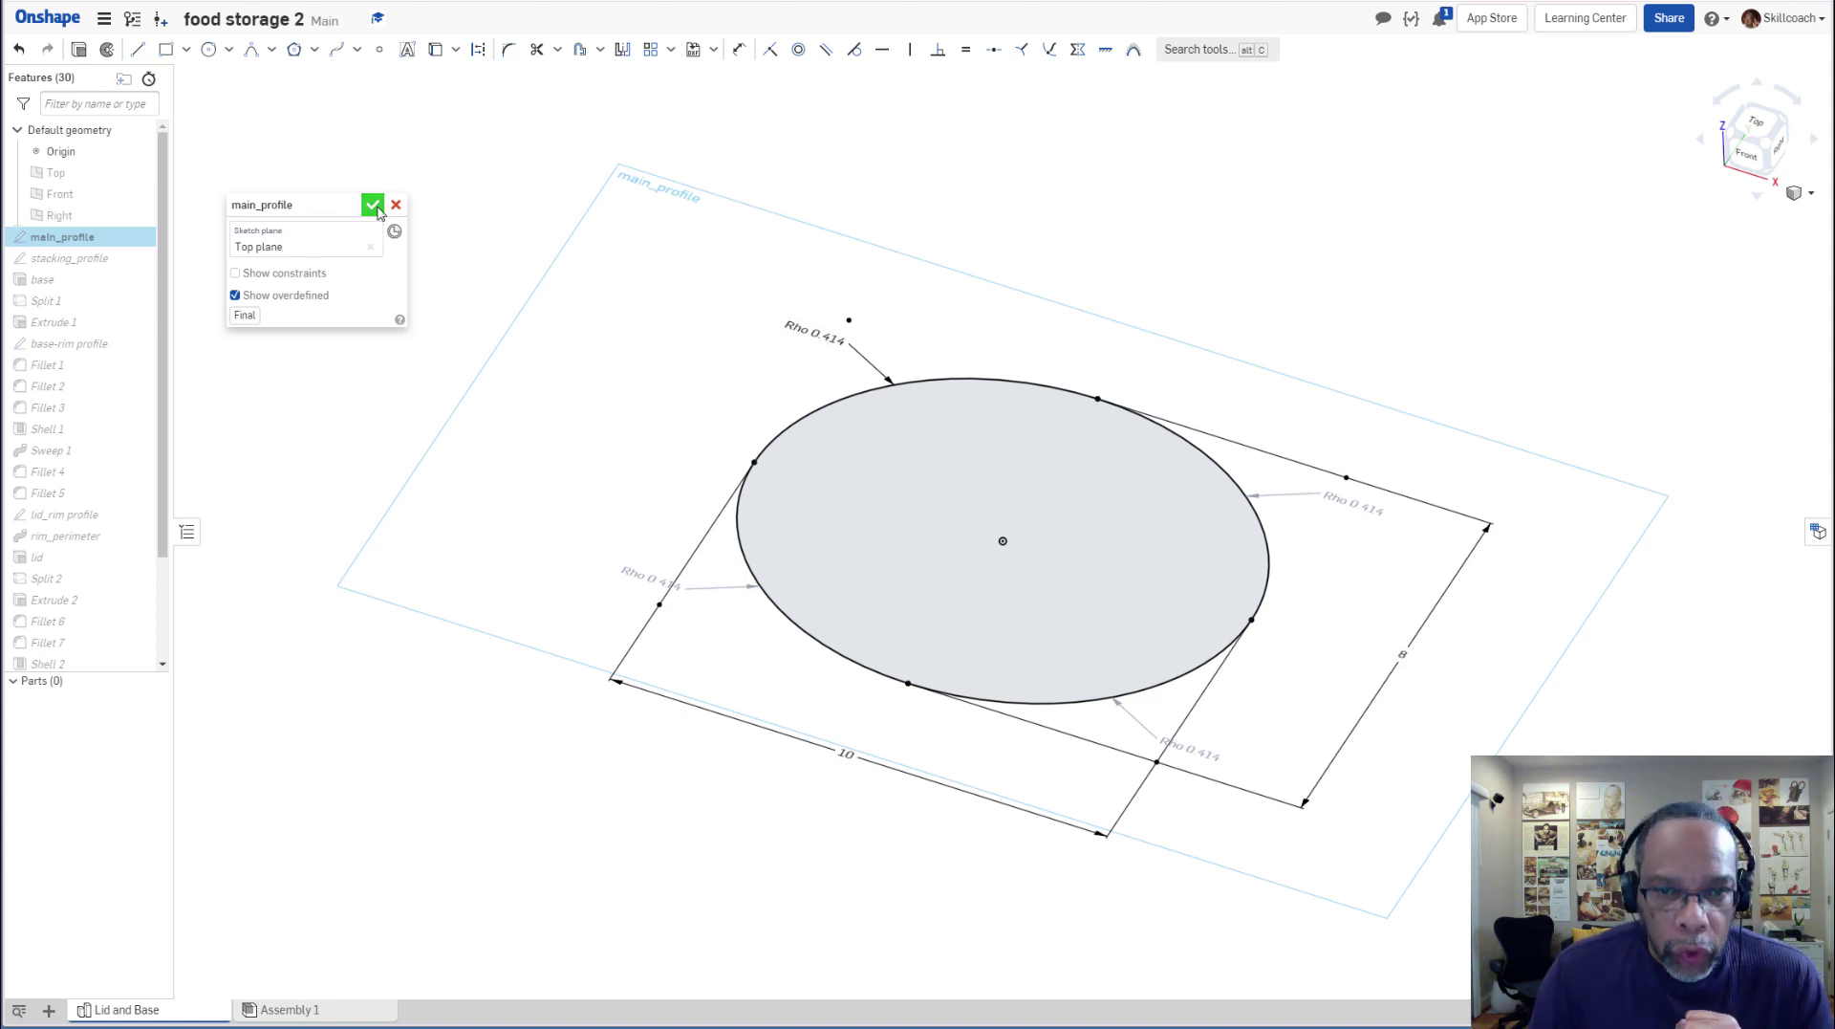
{"action": "left_click", "coordinate": [375, 206]}
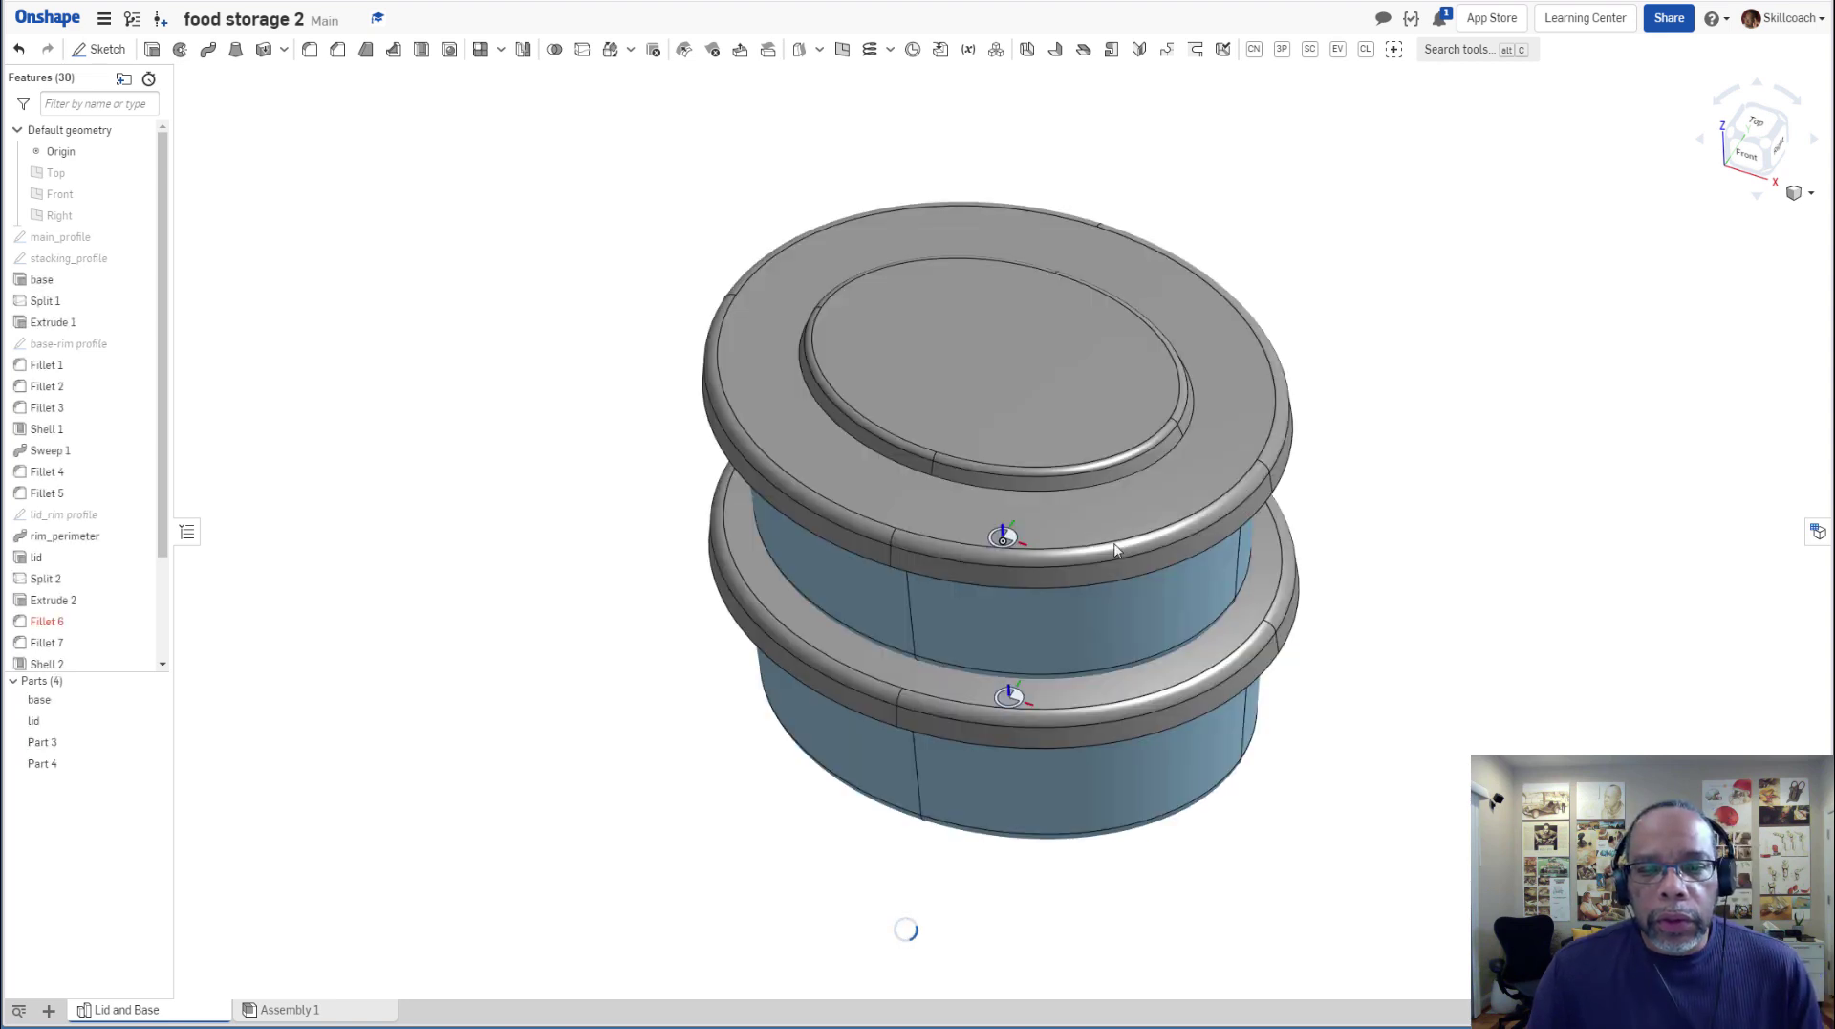
{"action": "mouse_move", "coordinate": [1409, 641]}
{"action": "right_mouse_down"}
{"action": "mouse_move", "coordinate": [1422, 536]}
{"action": "mouse_move", "coordinate": [1394, 665]}
{"action": "mouse_move", "coordinate": [1398, 635]}
{"action": "right_mouse_up"}
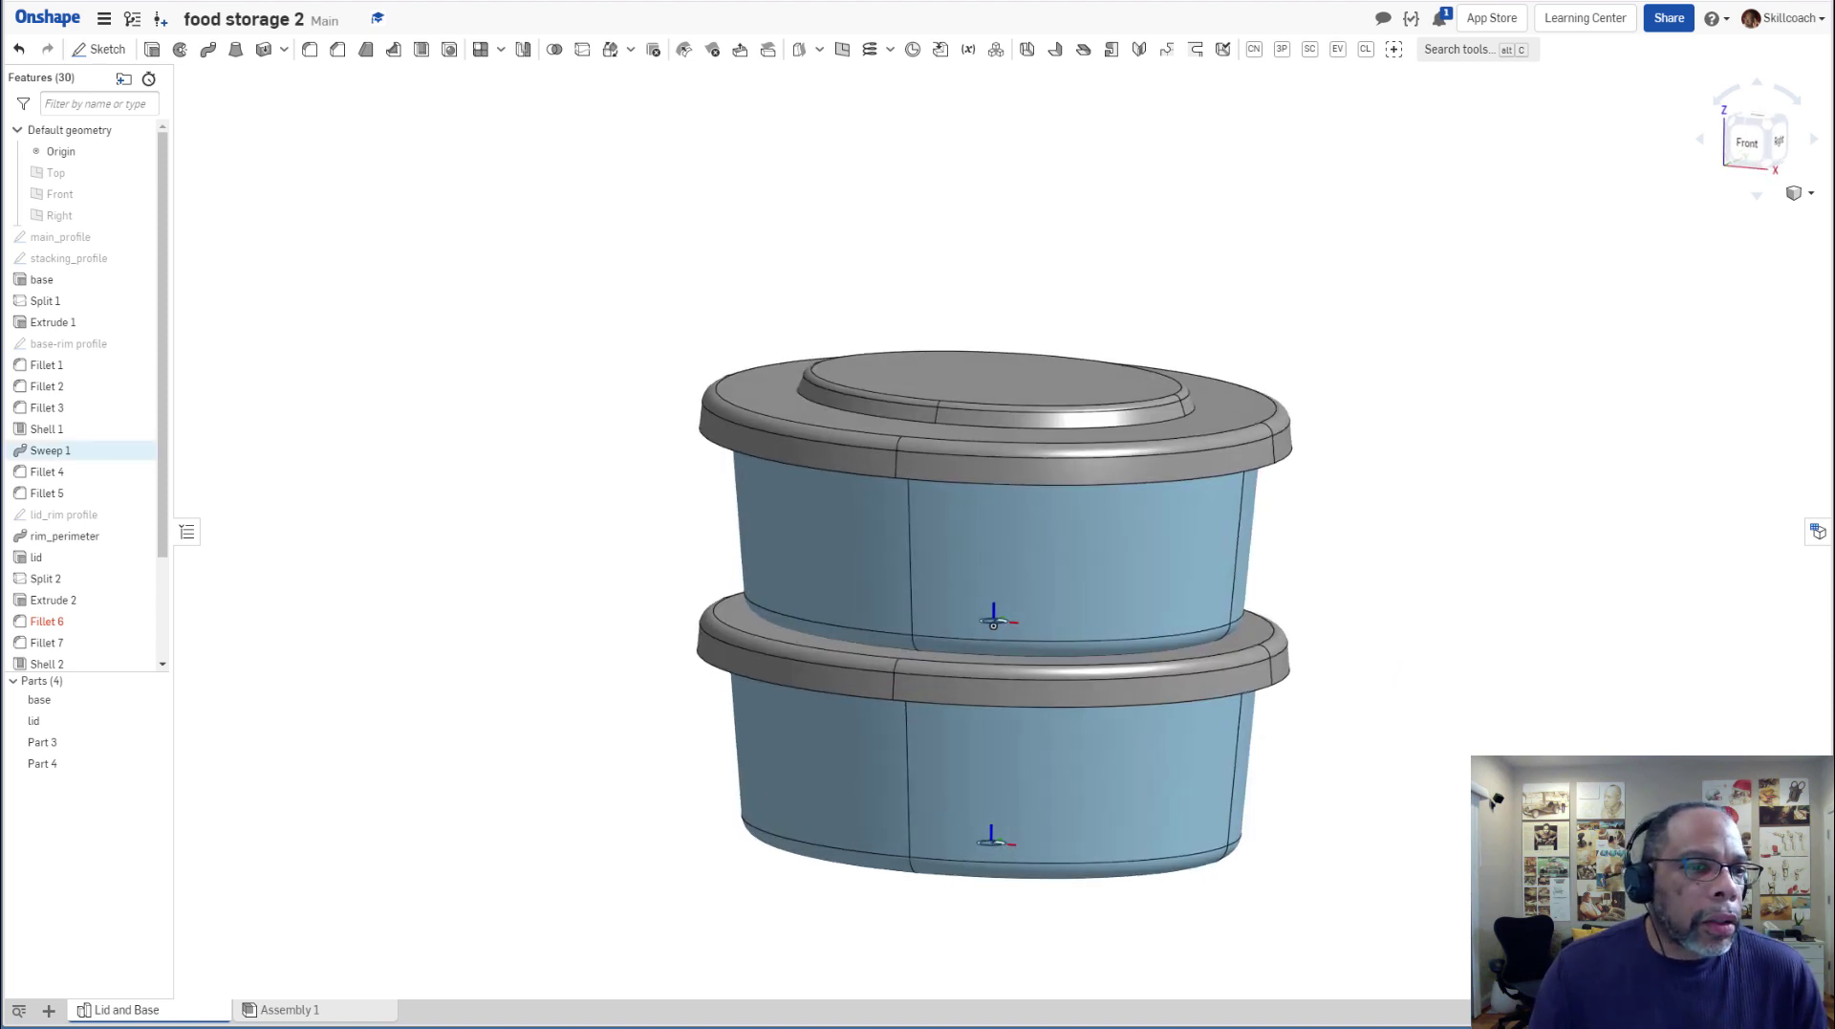
{"action": "left_click", "coordinate": [69, 304]}
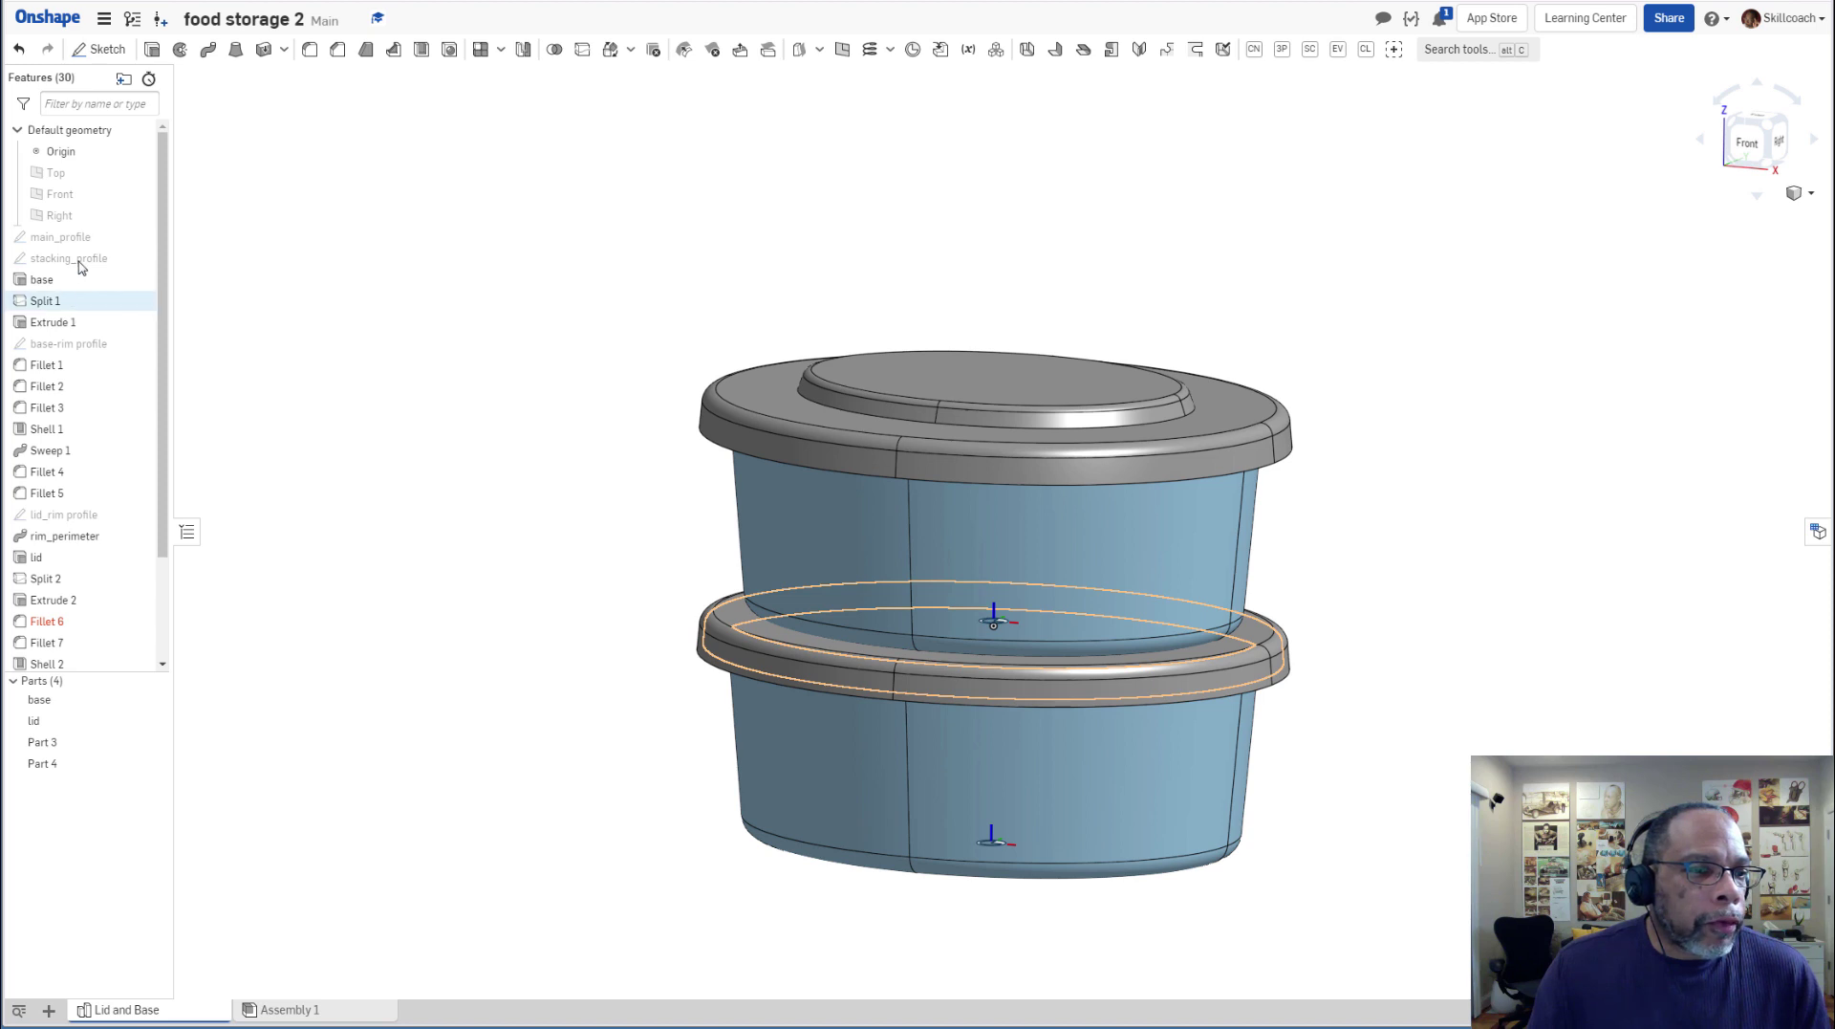
Set the blind depth of the base extrude to 2 in and rebuild the stacked containers.
{"action": "left_click", "coordinate": [82, 256]}
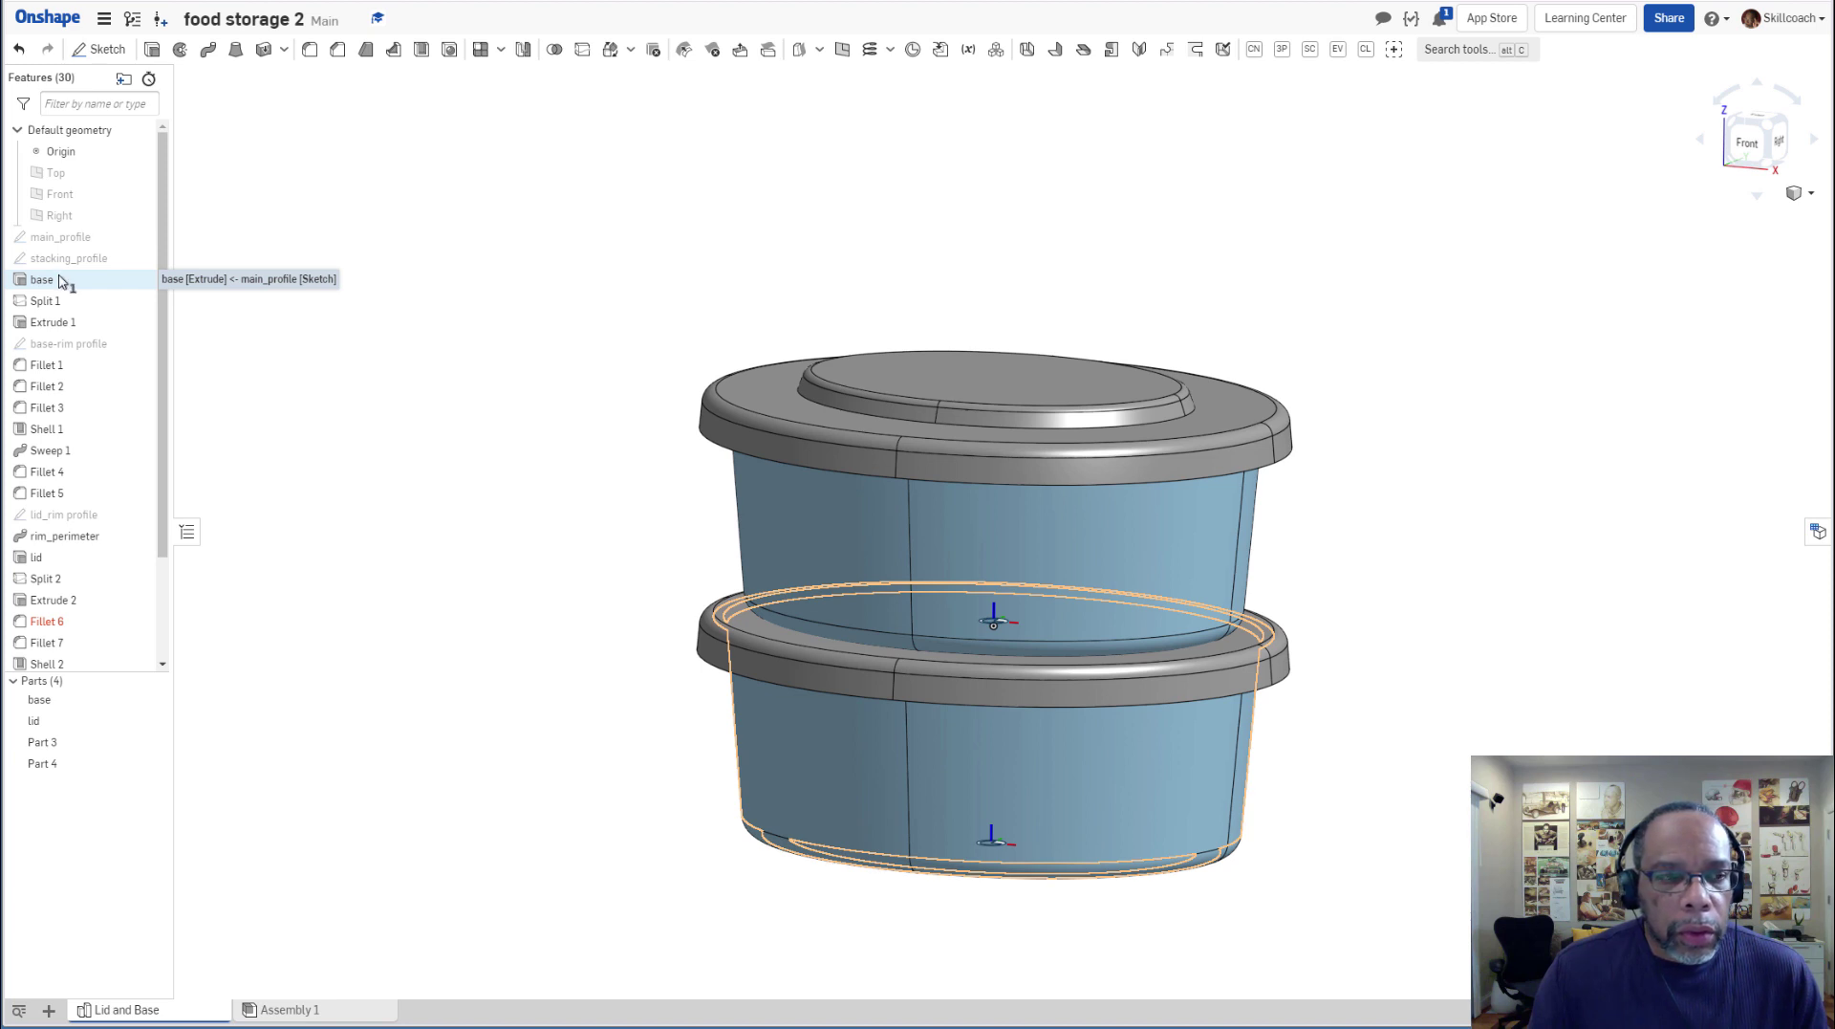
{"action": "left_click", "coordinate": [60, 280]}
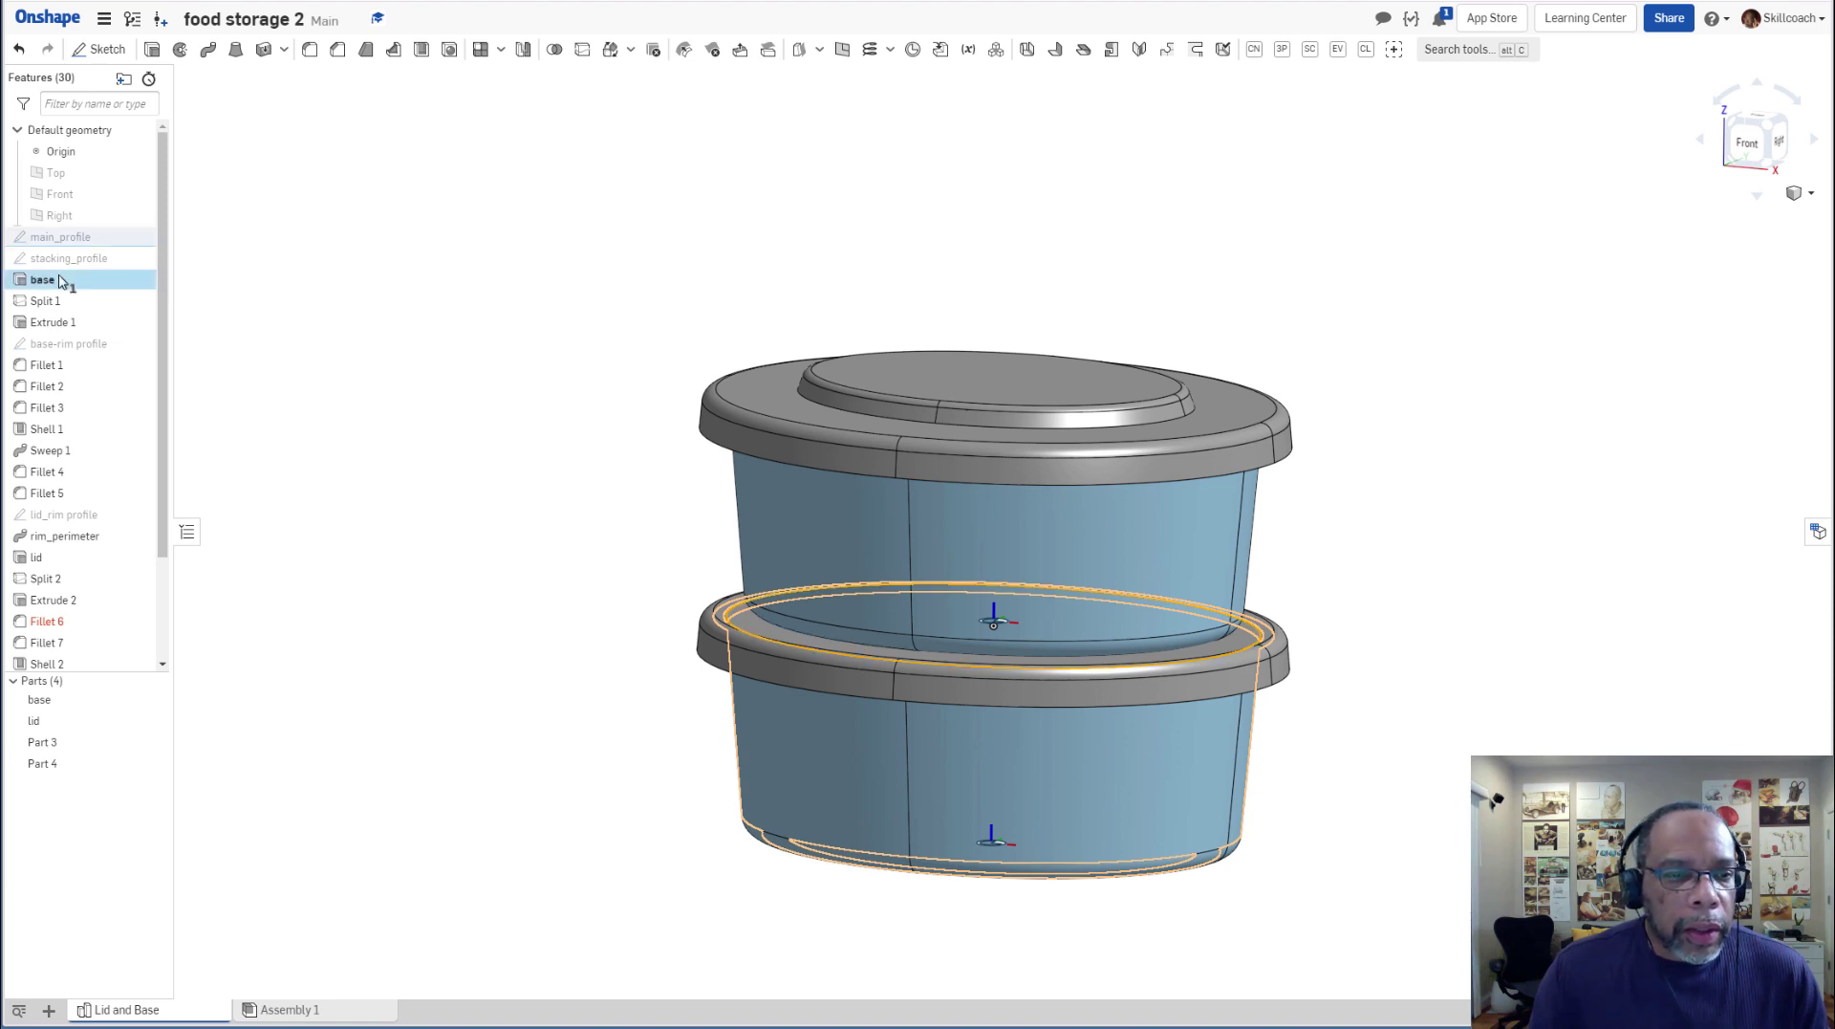
{"action": "double_click", "coordinate": [60, 280]}
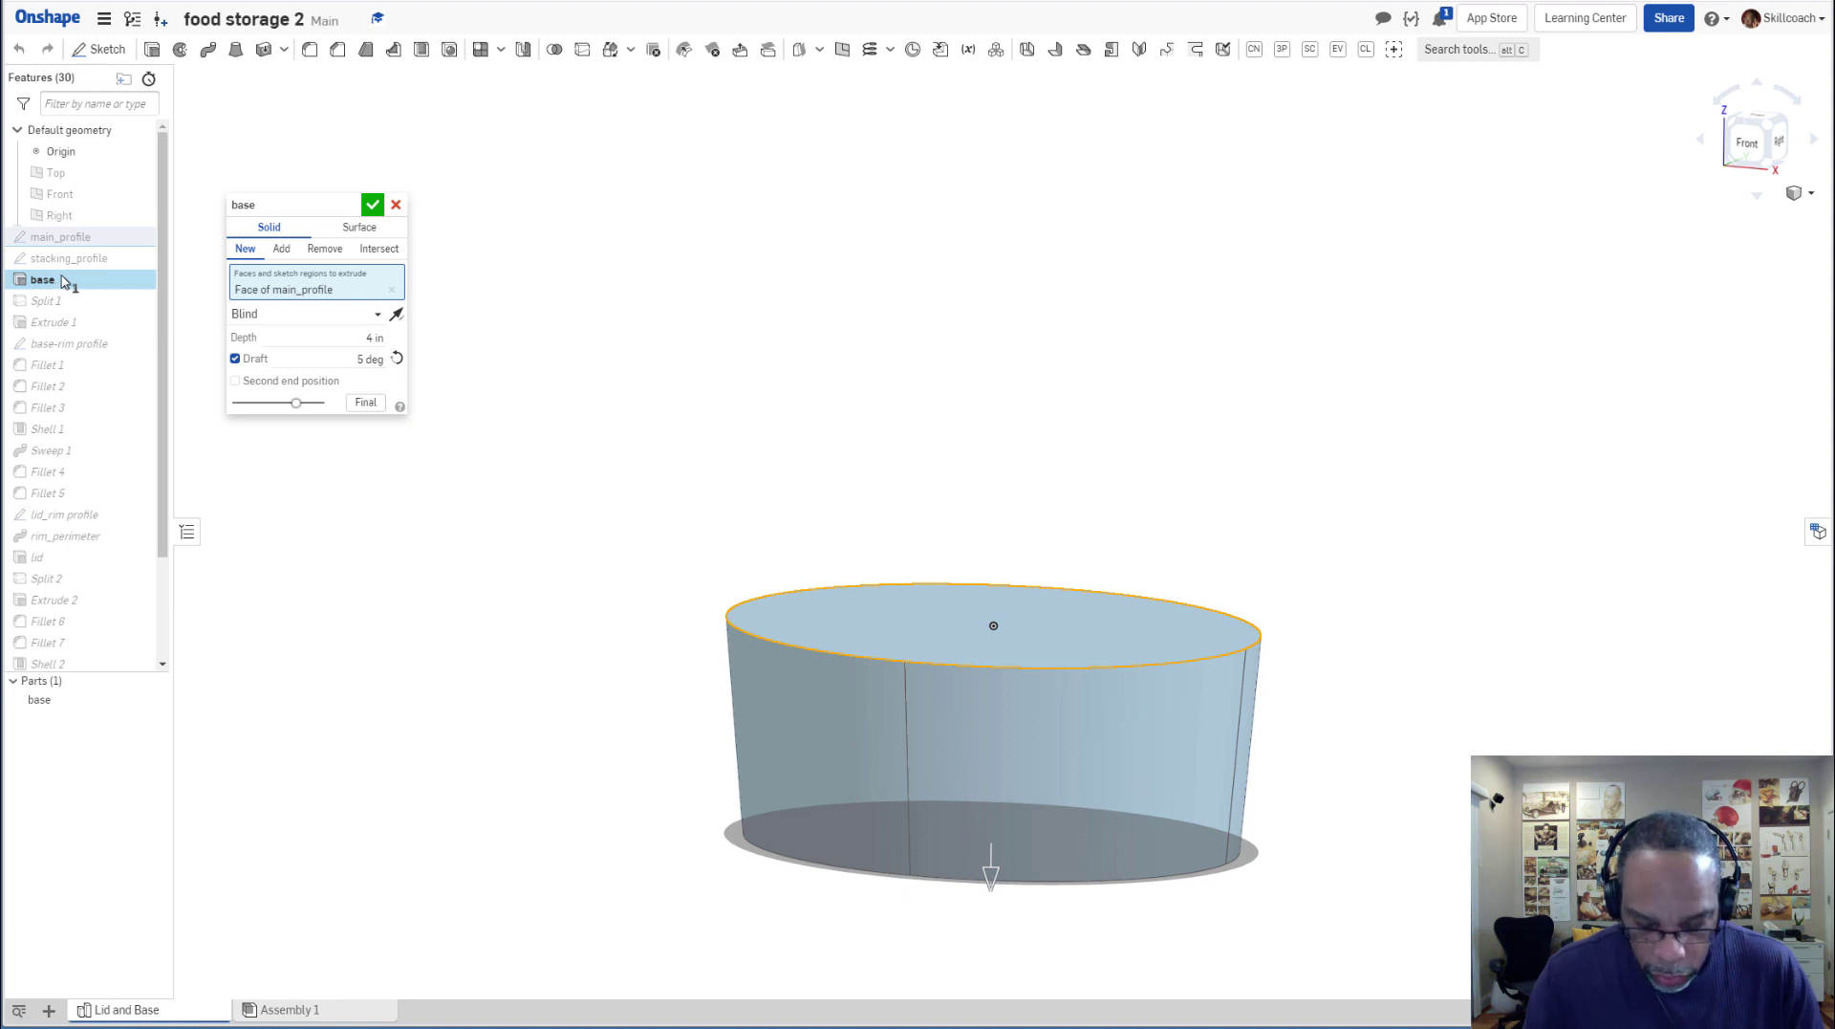
{"action": "left_click", "coordinate": [354, 339]}
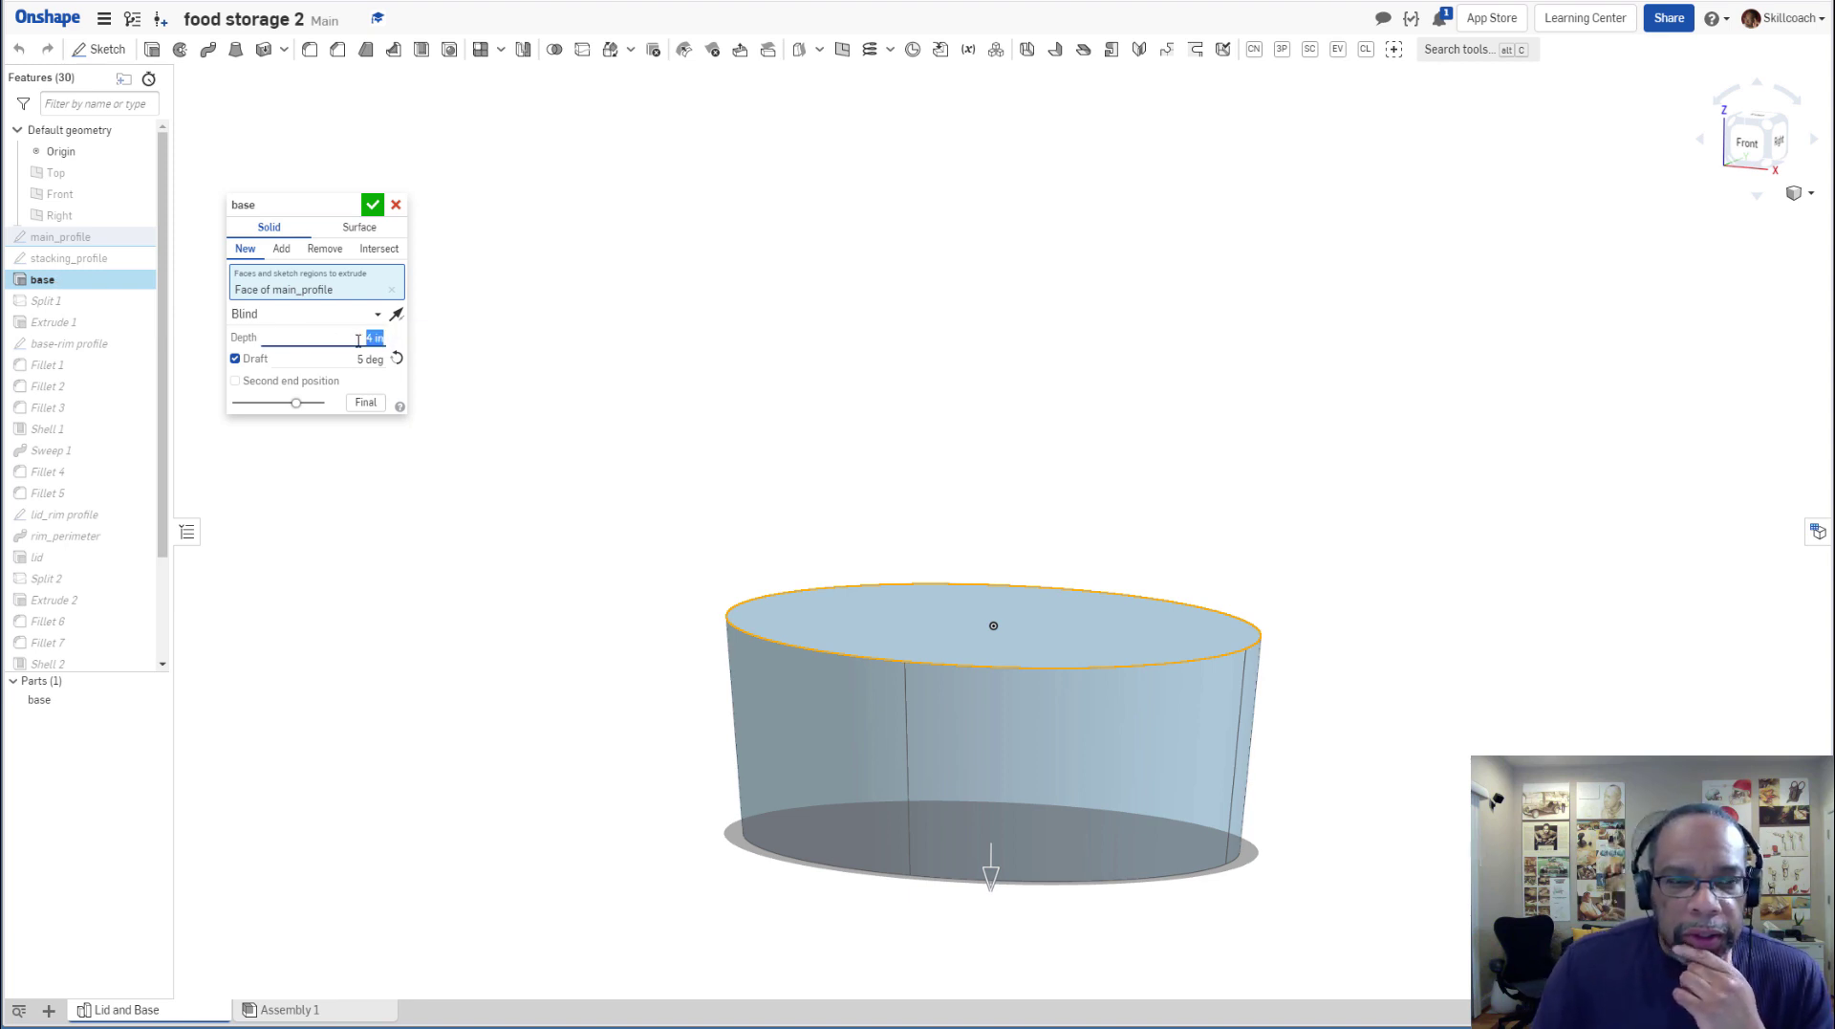
{"action": "type", "text": "2"}
{"action": "key", "text": "Return"}
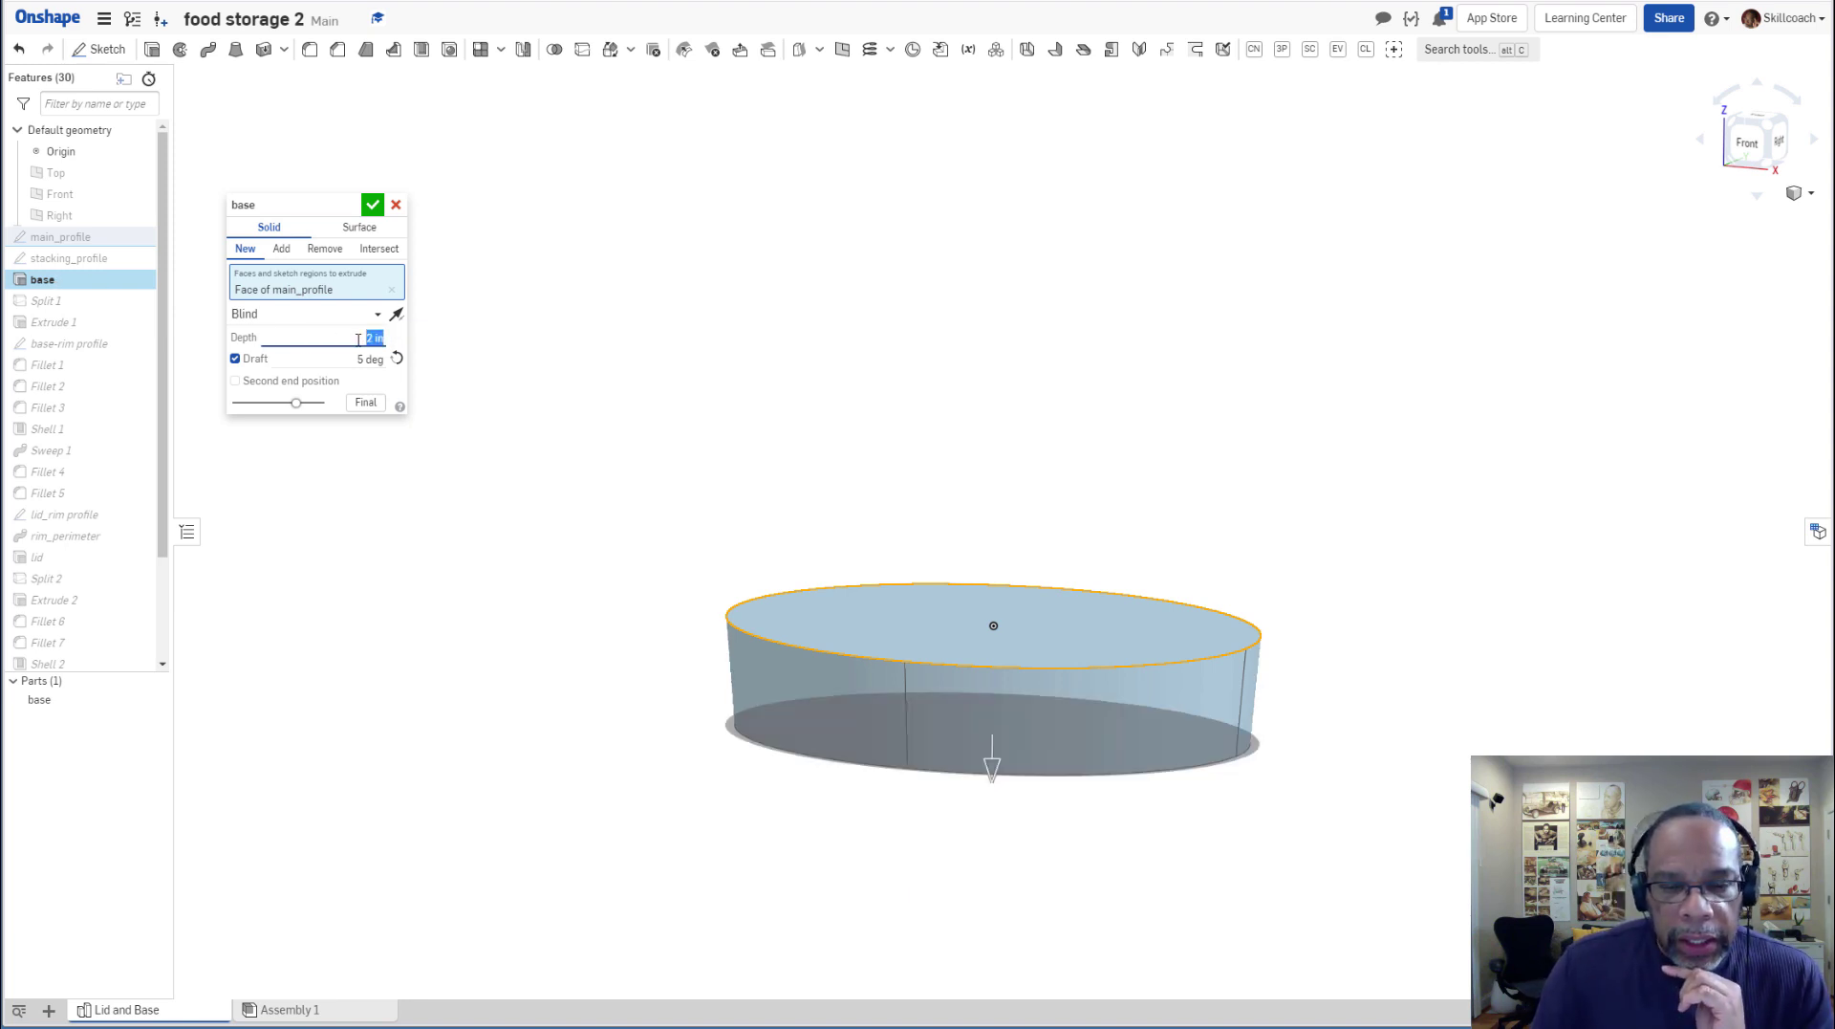
{"action": "left_click", "coordinate": [372, 206]}
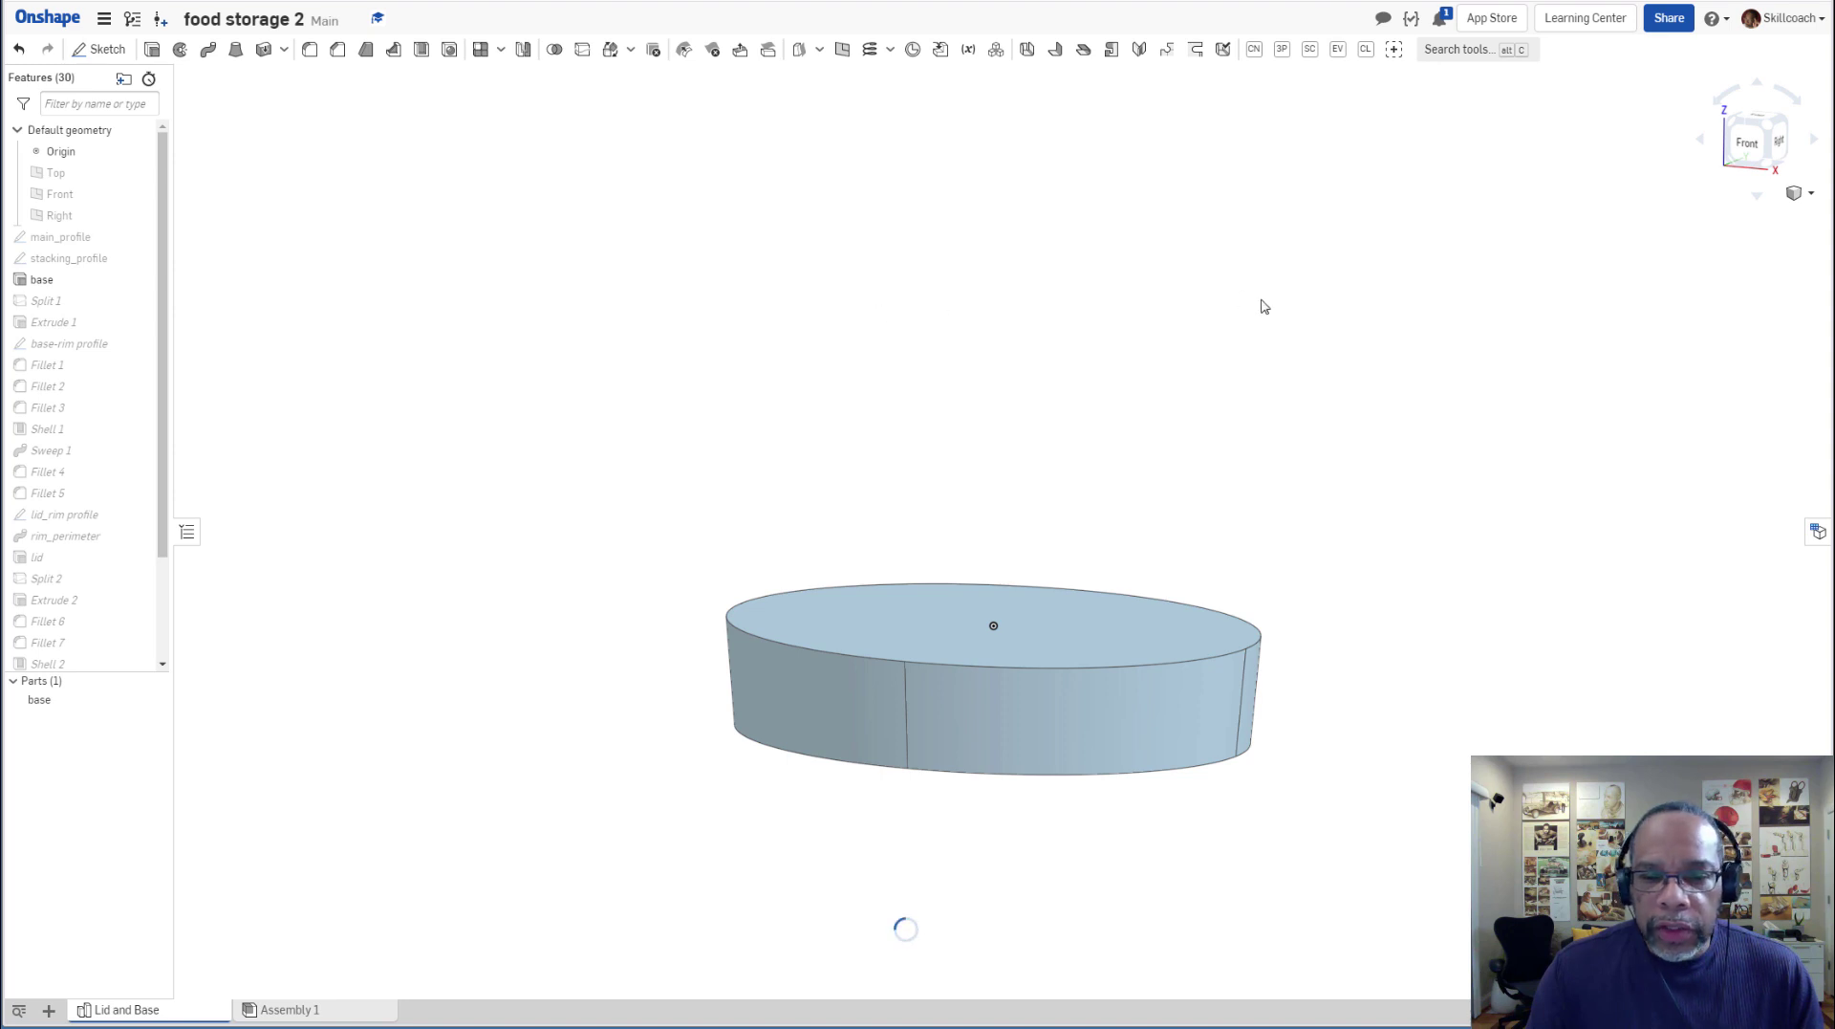
Examine the rebuilt shallow container stack from above and up close, checking the lids and how the containers nest.
{"action": "right_click_drag", "start_coordinate": [1165, 358], "coordinate": [1176, 405]}
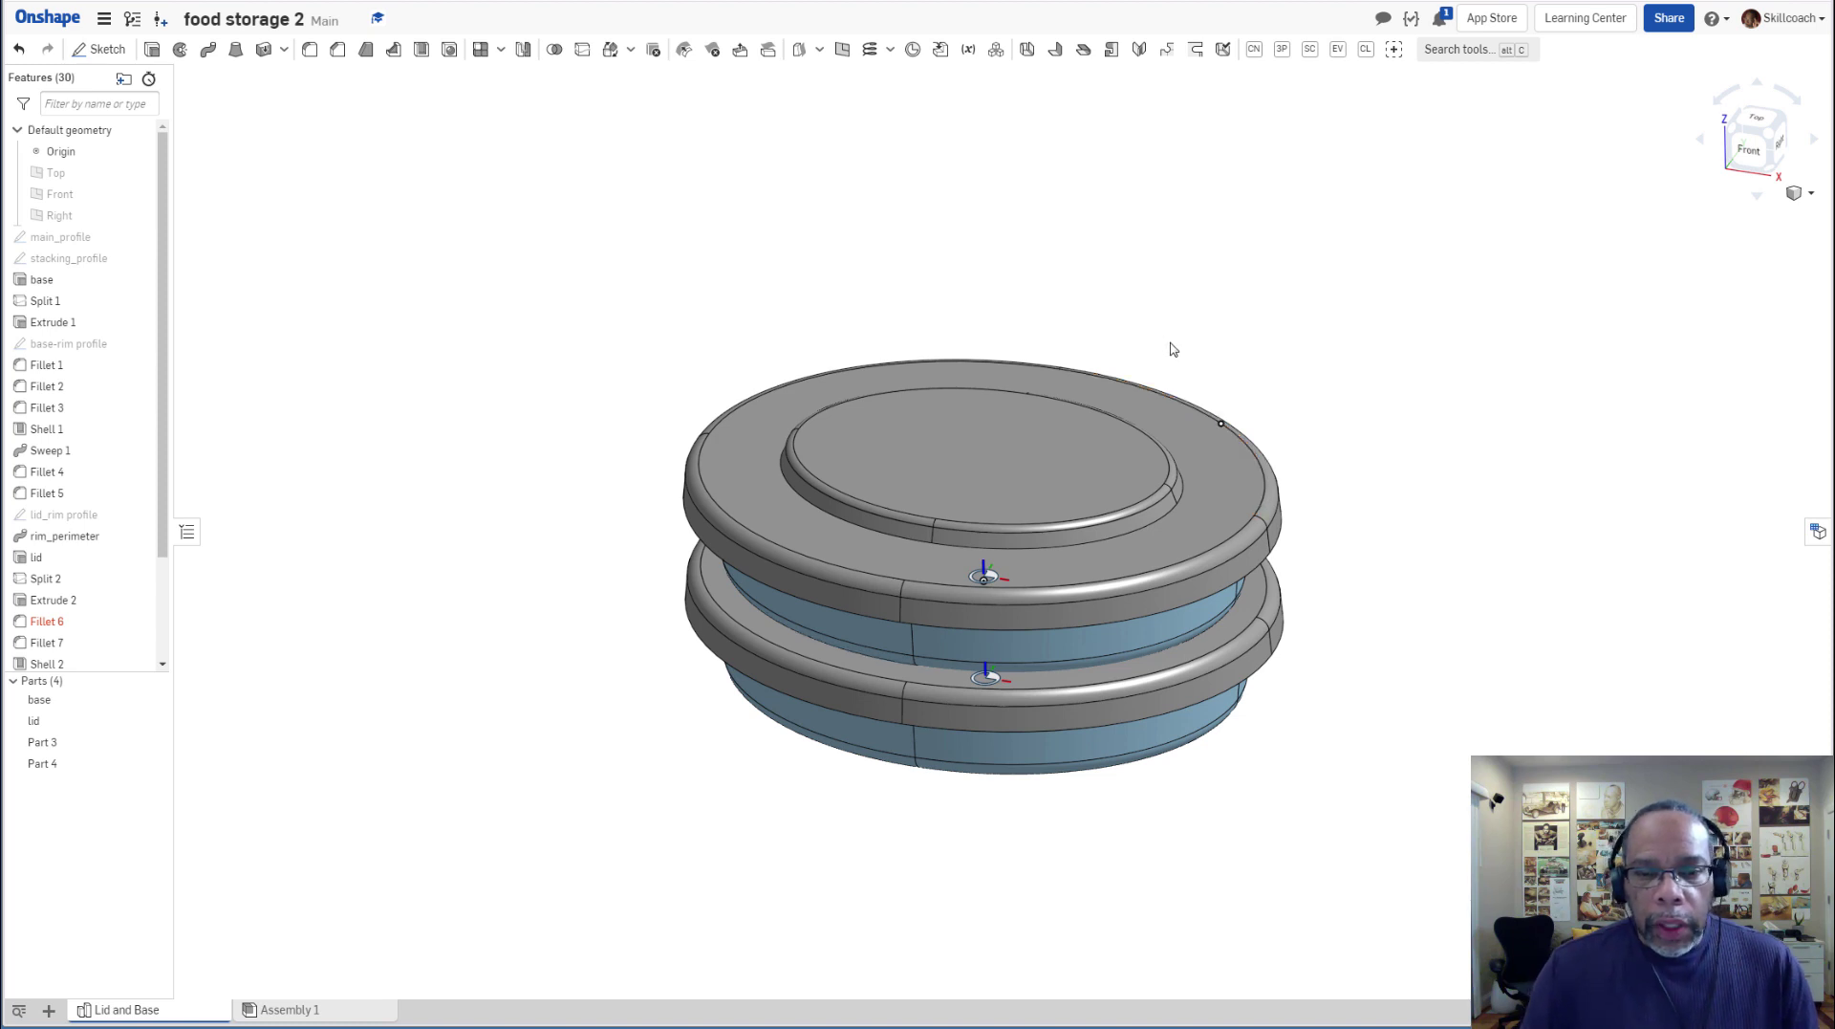
{"action": "right_click_drag", "start_coordinate": [501, 463], "coordinate": [509, 397]}
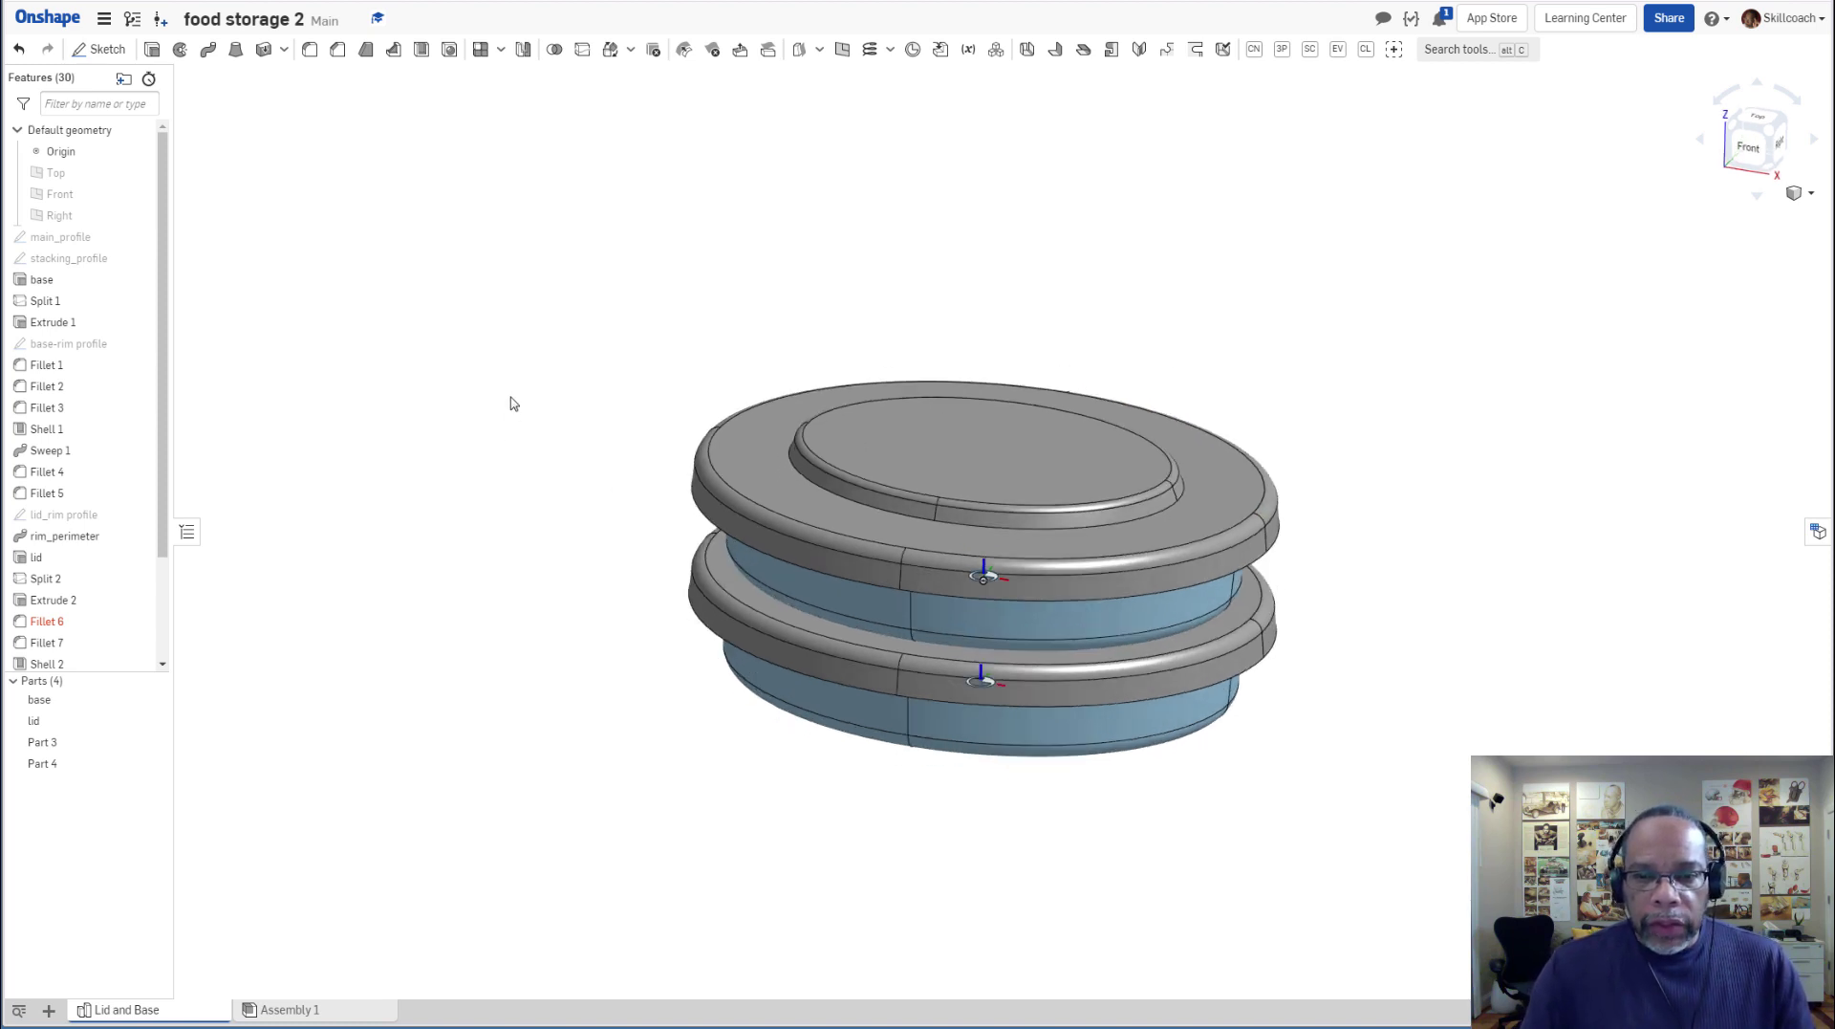
{"action": "right_click_drag", "start_coordinate": [1175, 381], "coordinate": [867, 293]}
{"action": "scroll", "coordinate": [867, 292], "scroll_direction": "up", "scroll_amount": 4}
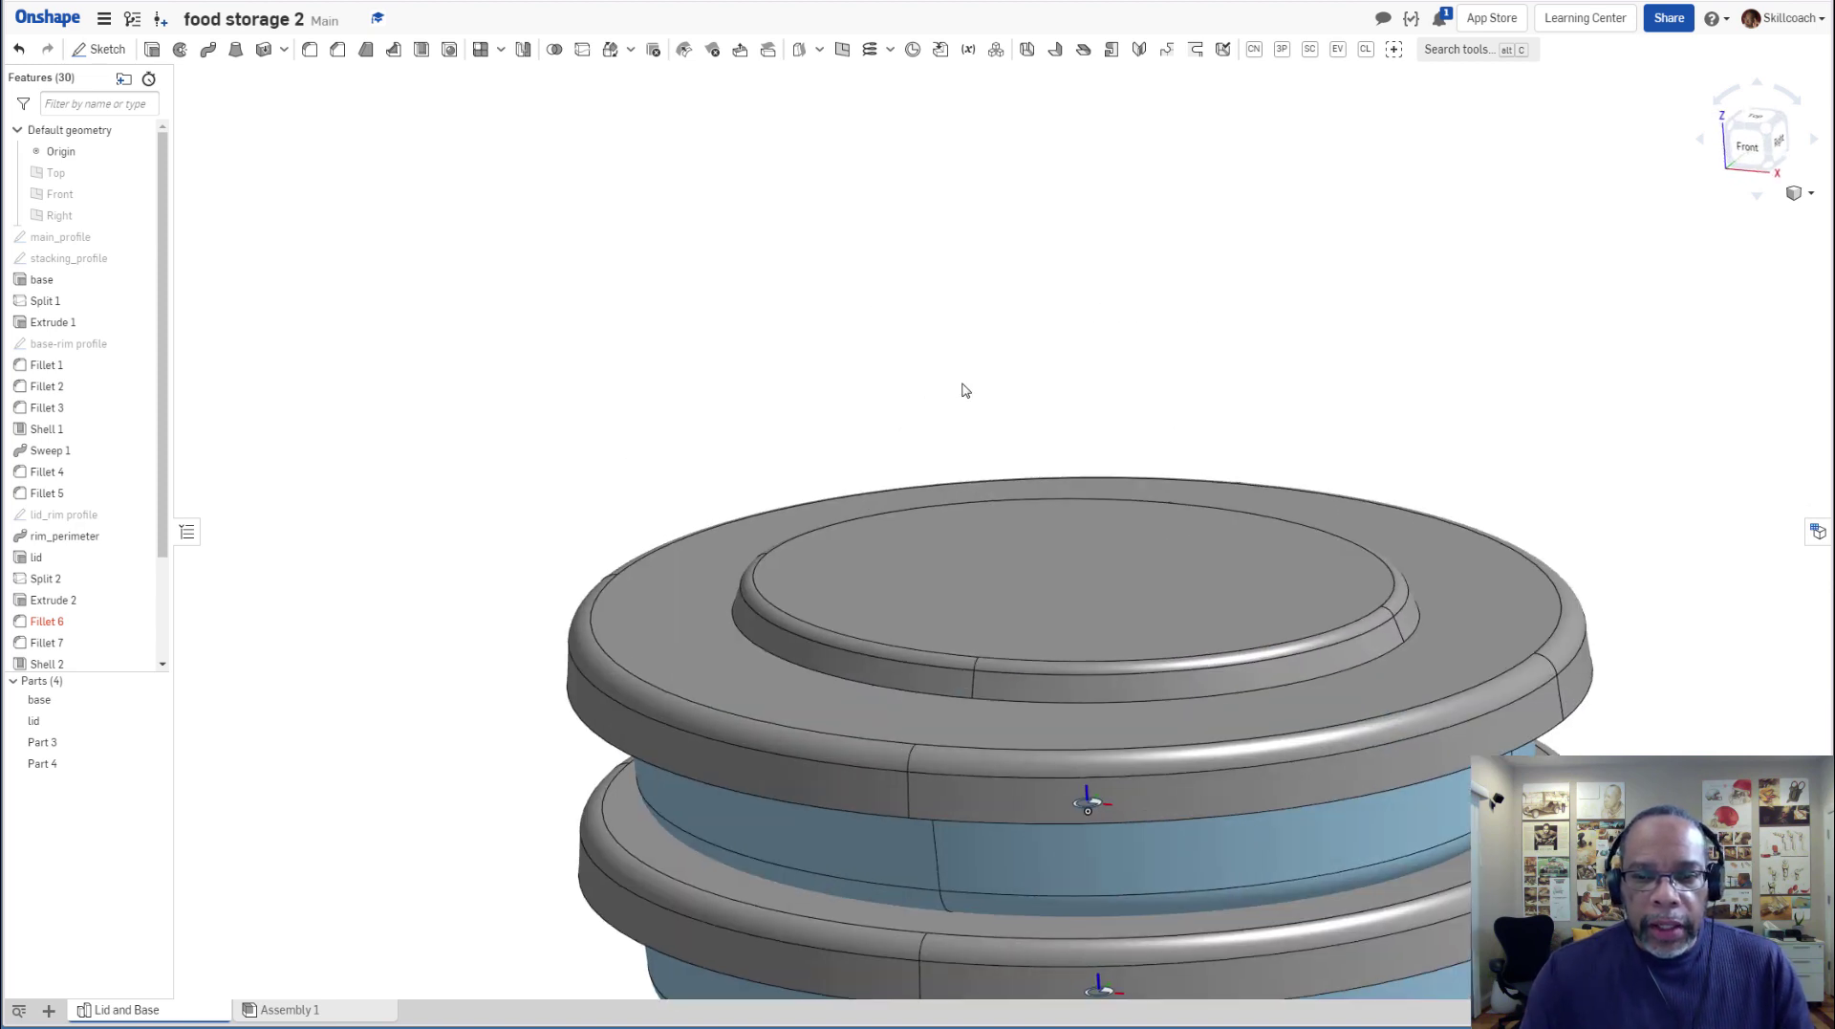
{"action": "middle_click_drag", "start_coordinate": [956, 358], "coordinate": [861, 166]}
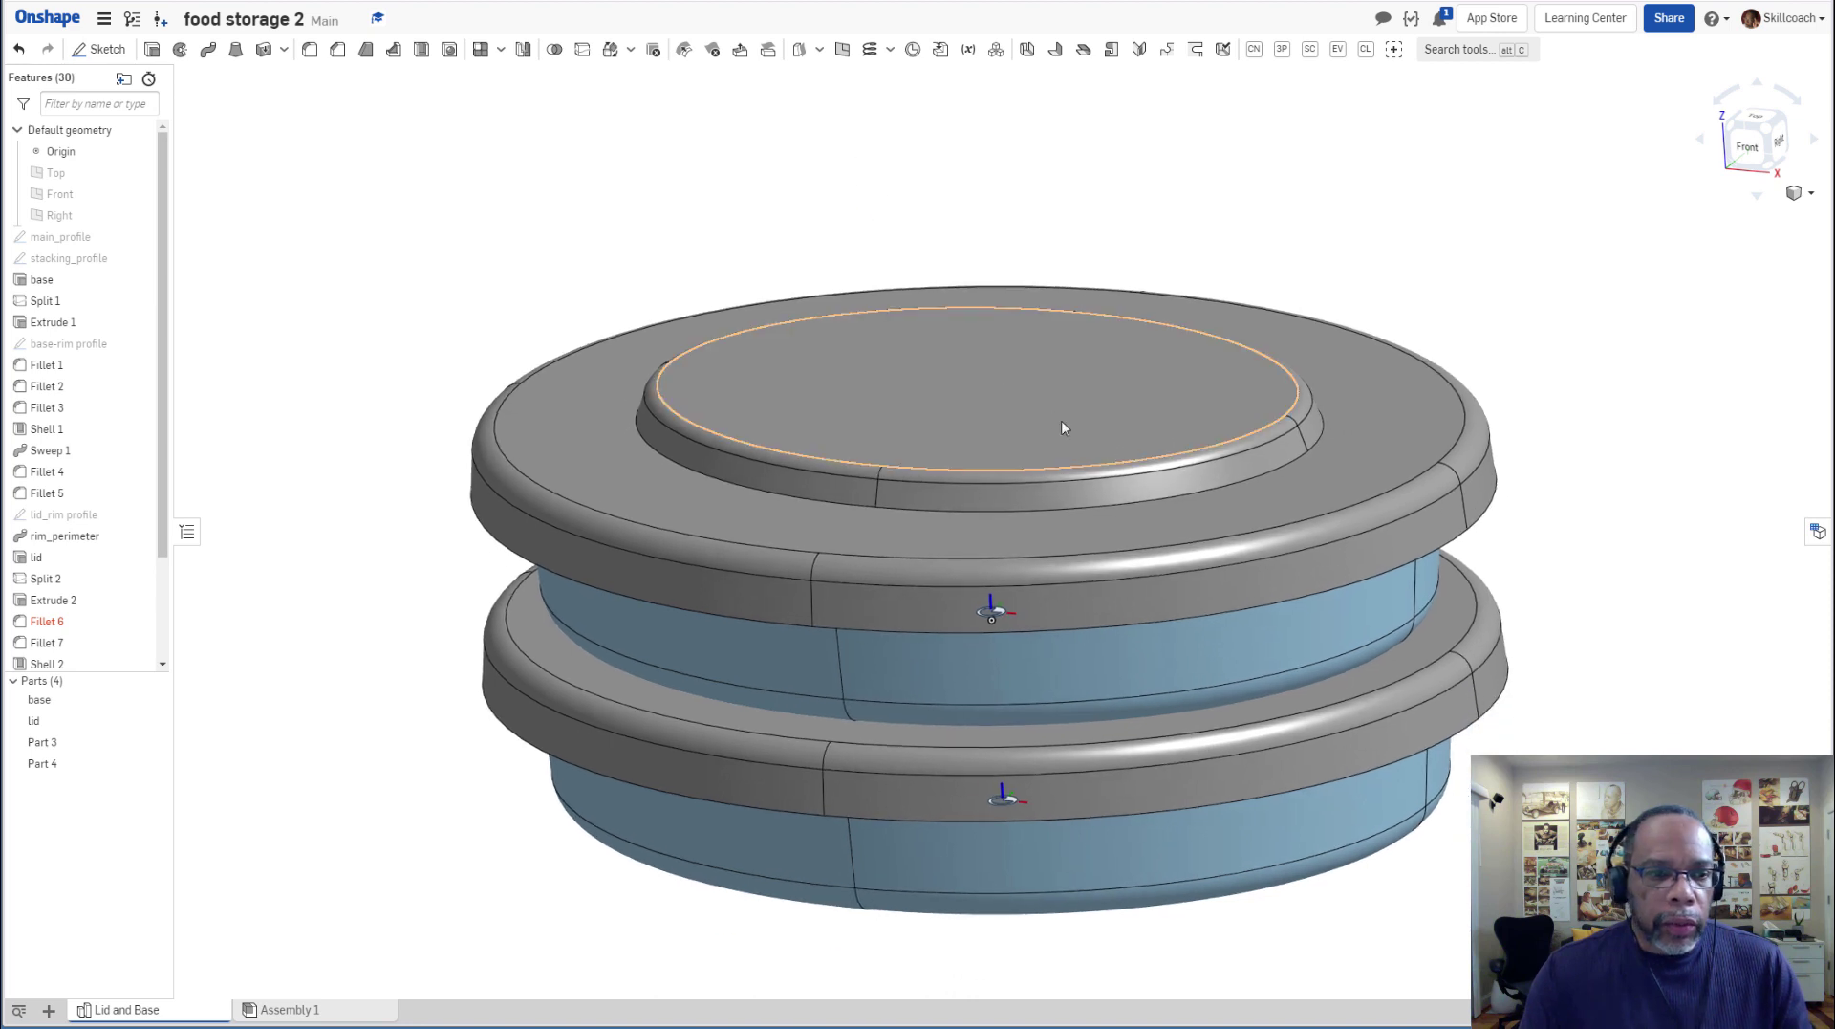
{"action": "right_click_drag", "start_coordinate": [1061, 421], "coordinate": [1117, 453]}
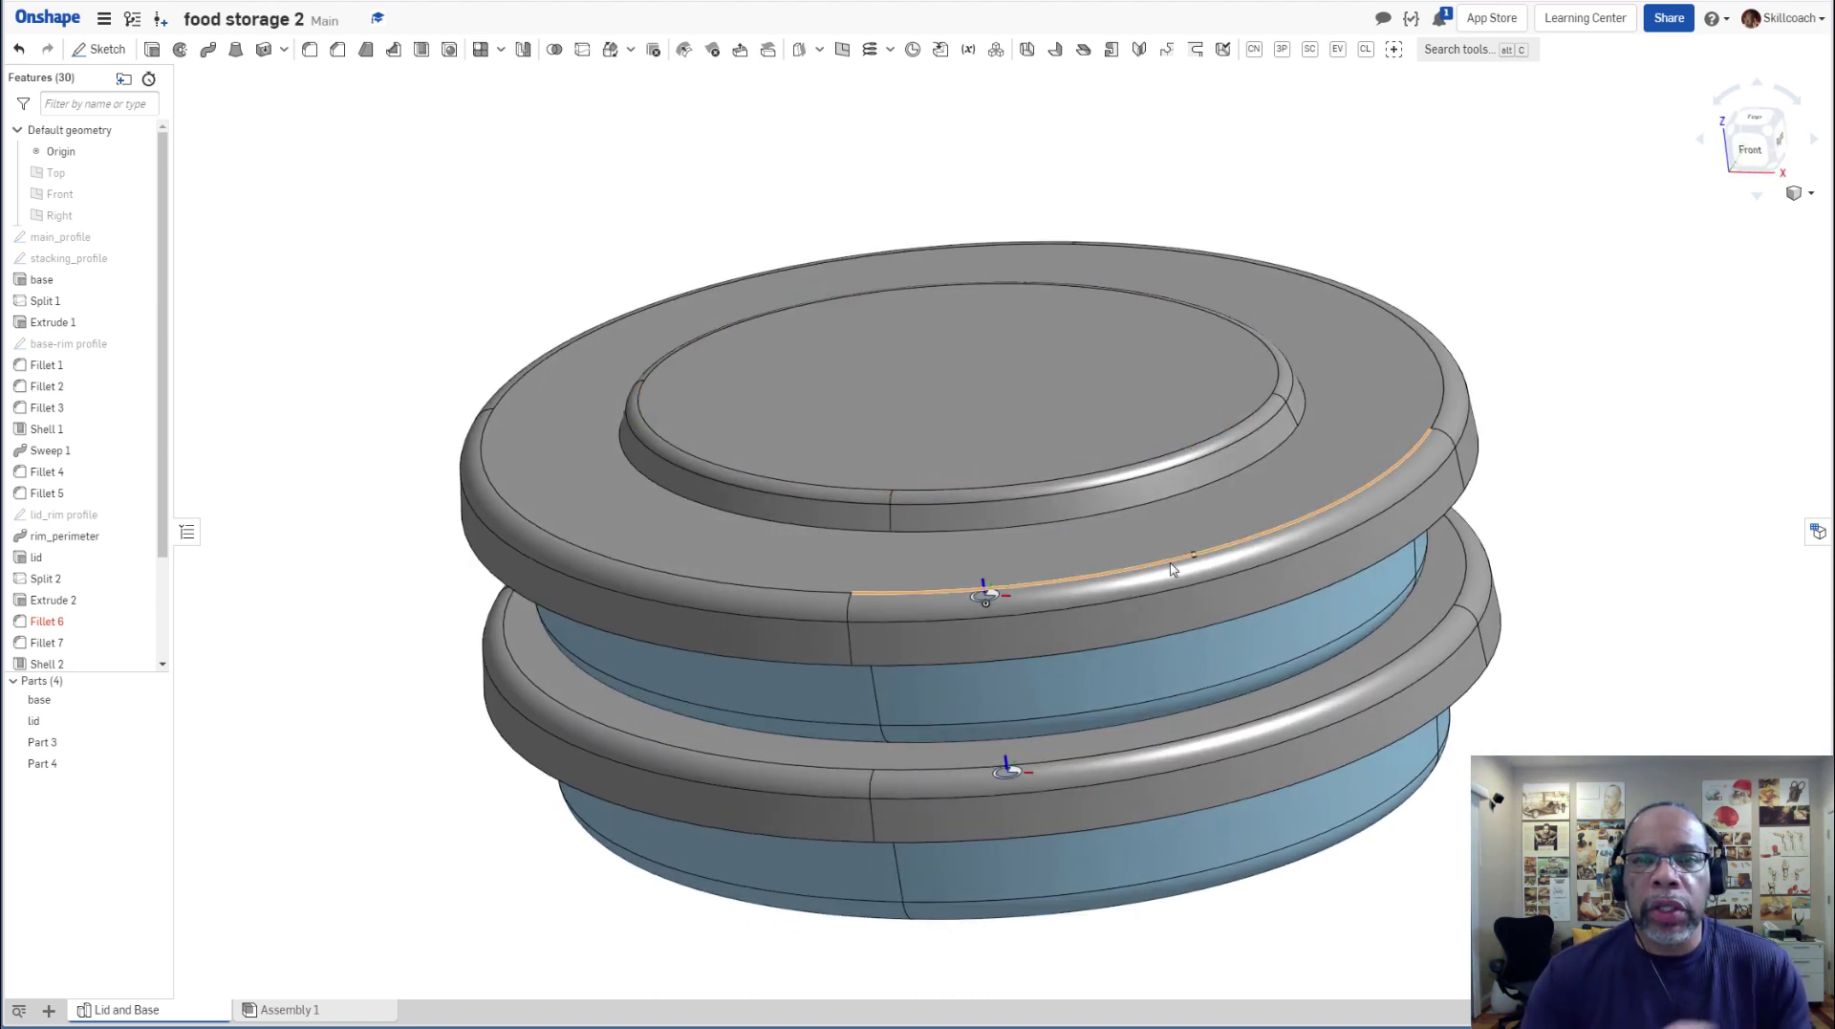